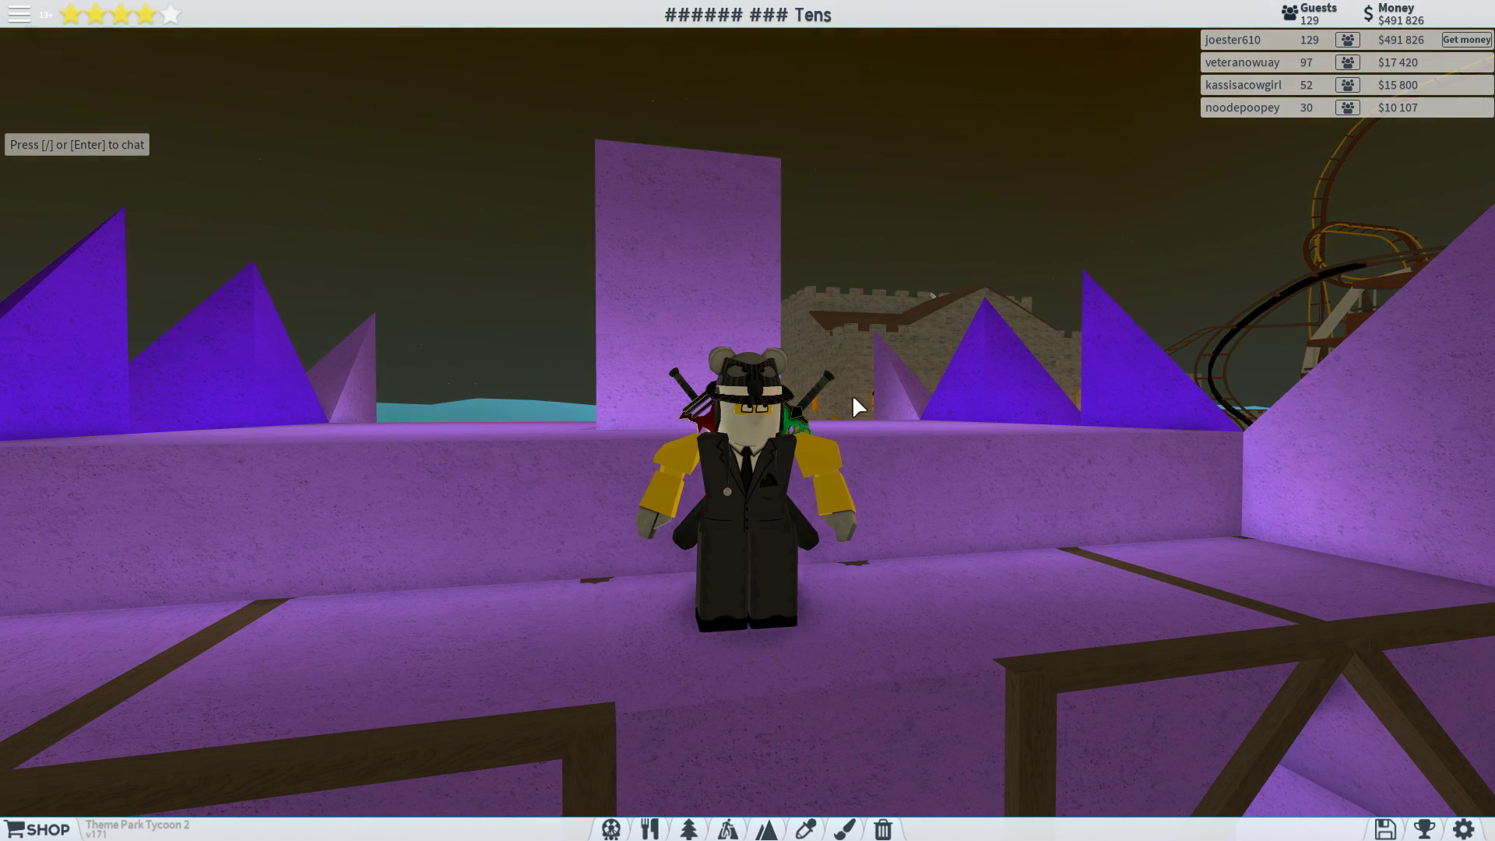
- Walk across the purple entrance roof, past the spires and raised centre block
key(s)
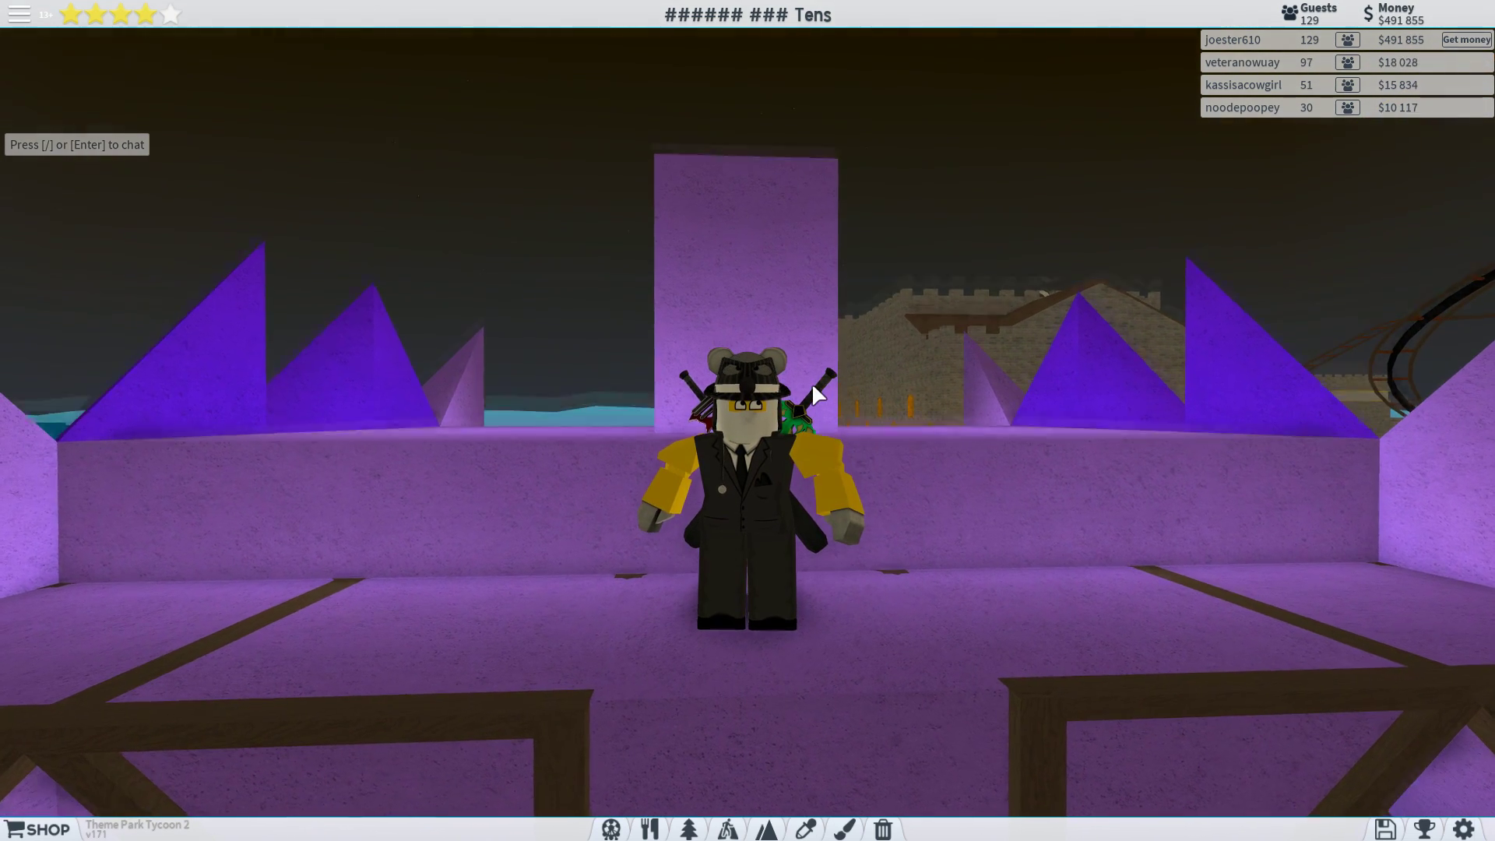
key(d)
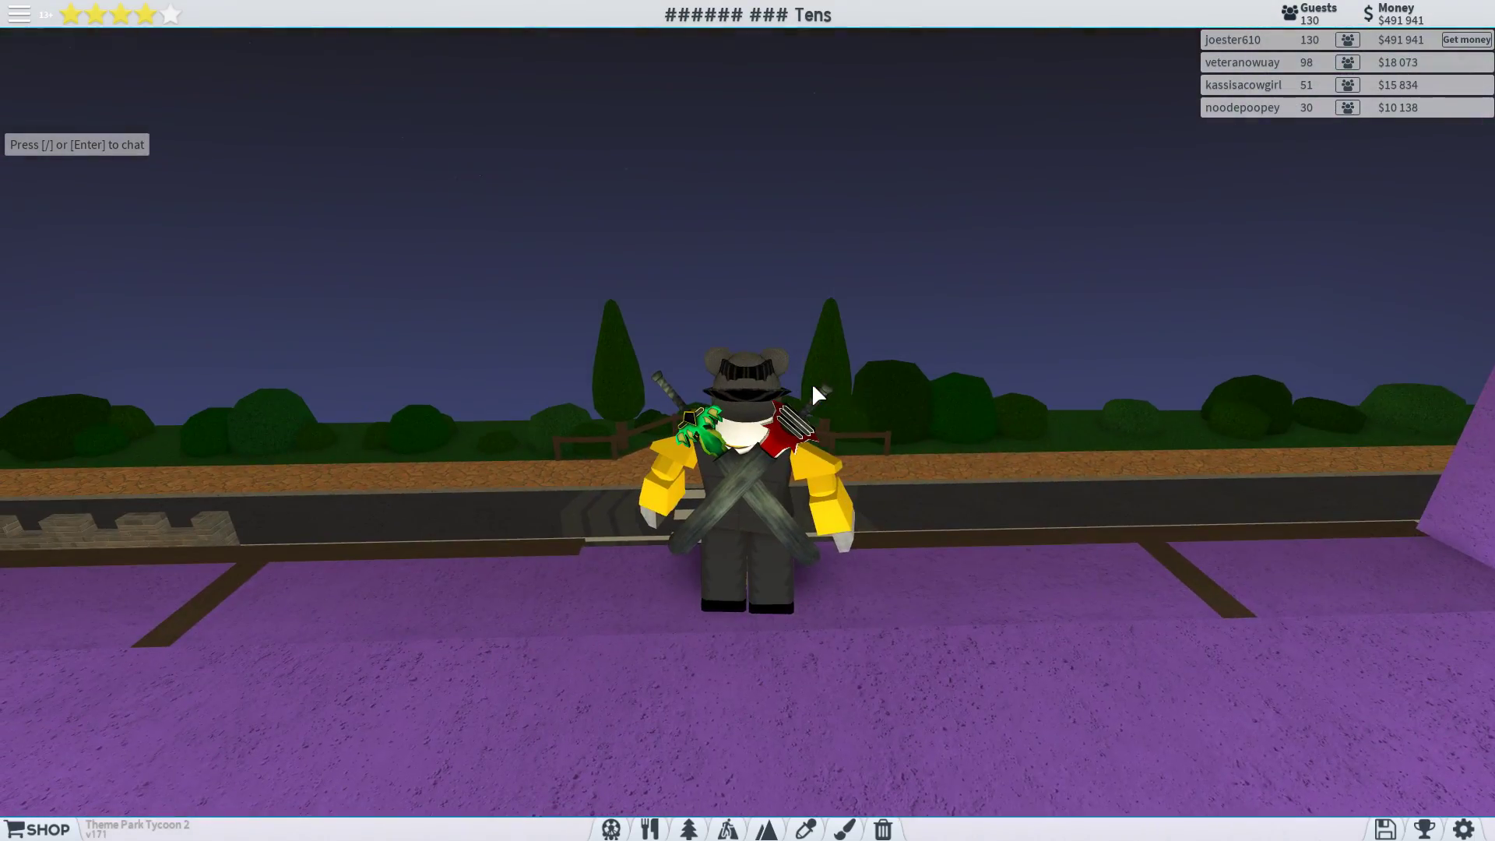
key(Right)
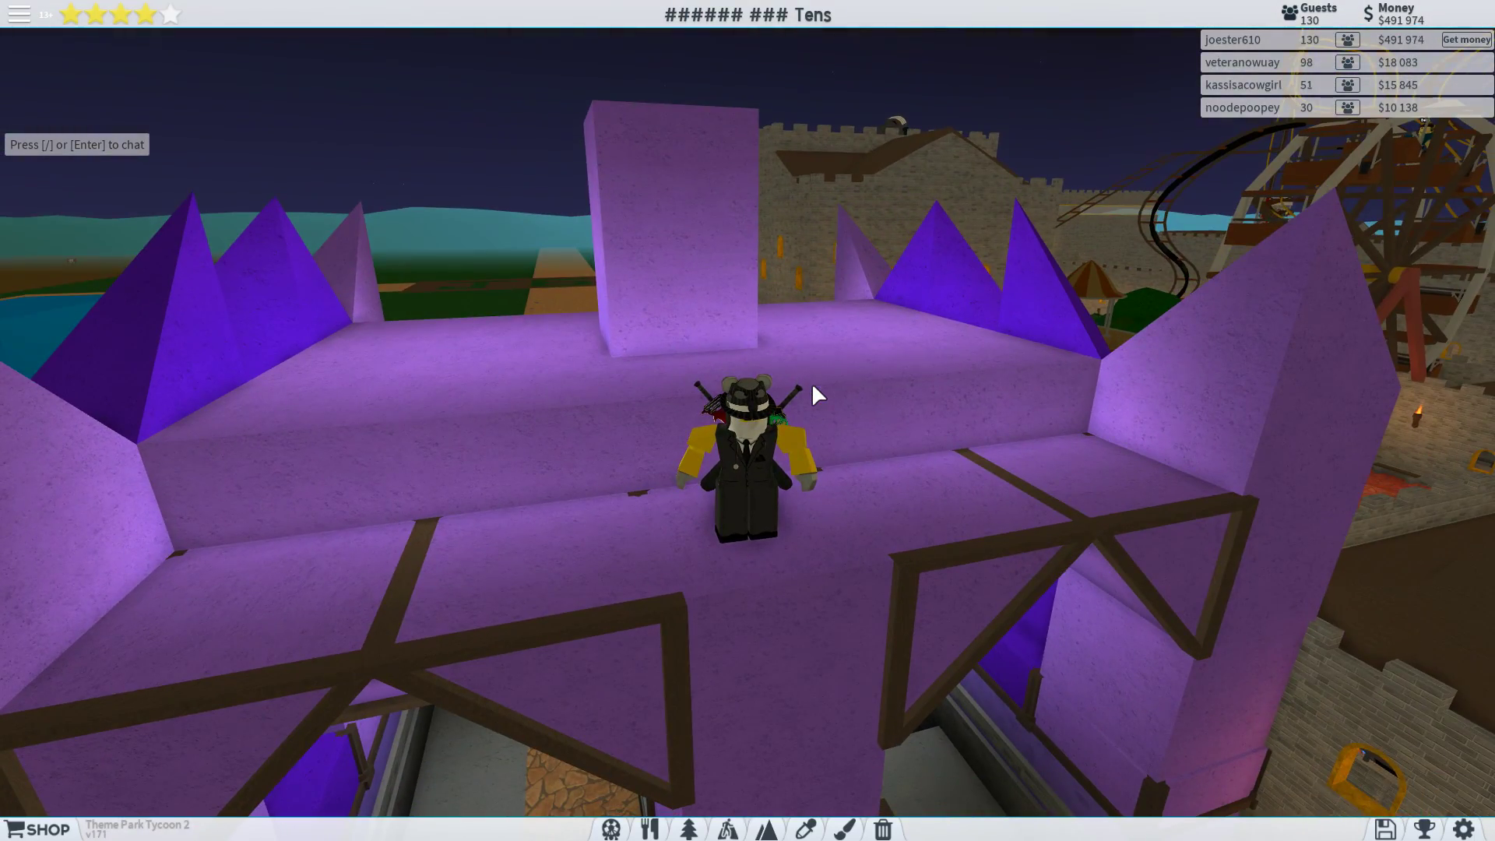
key(Right)
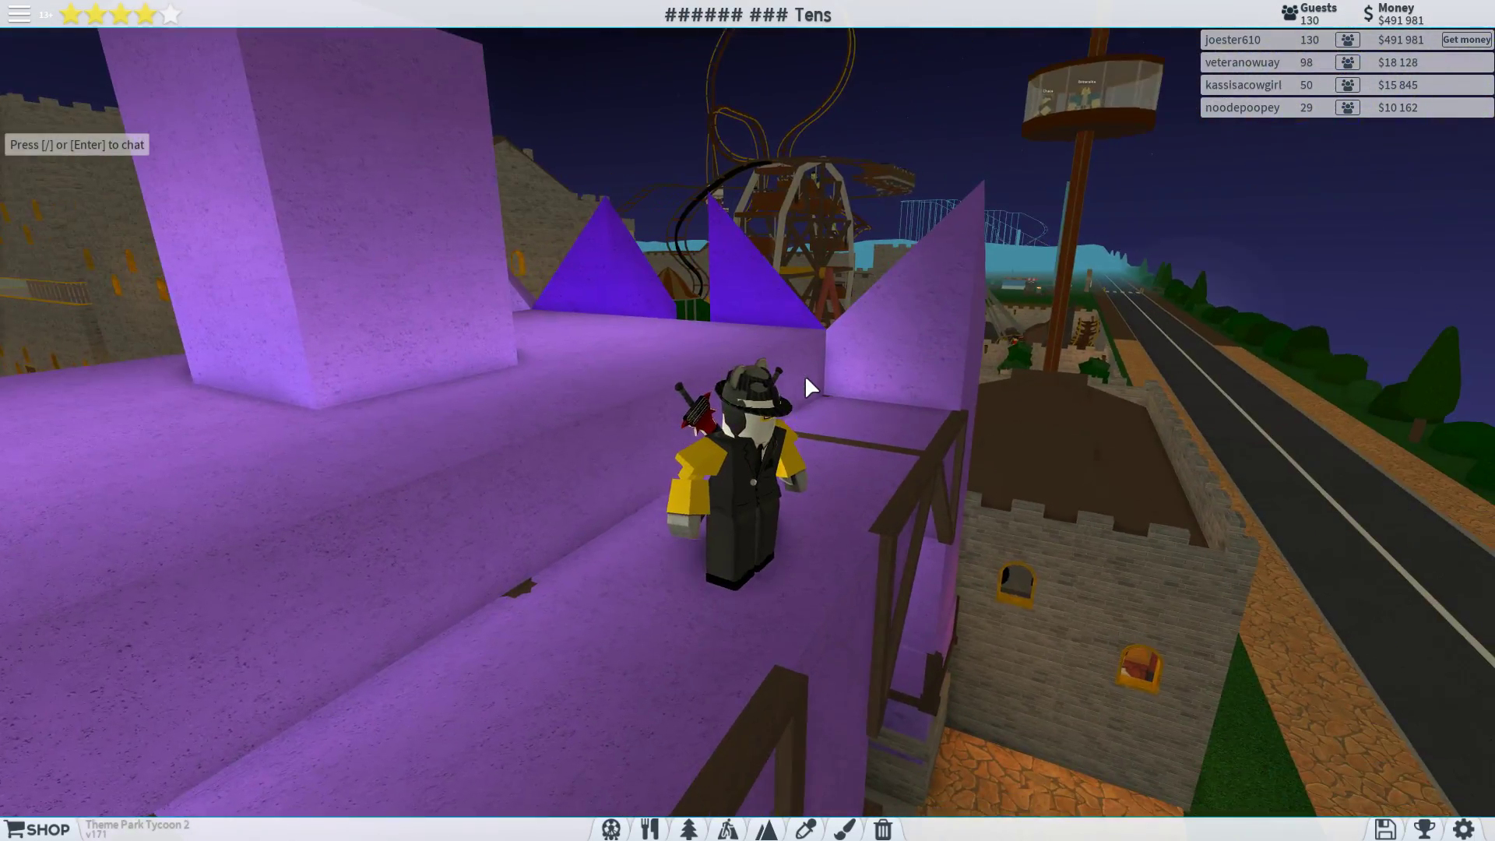
key(w)
key(Right)
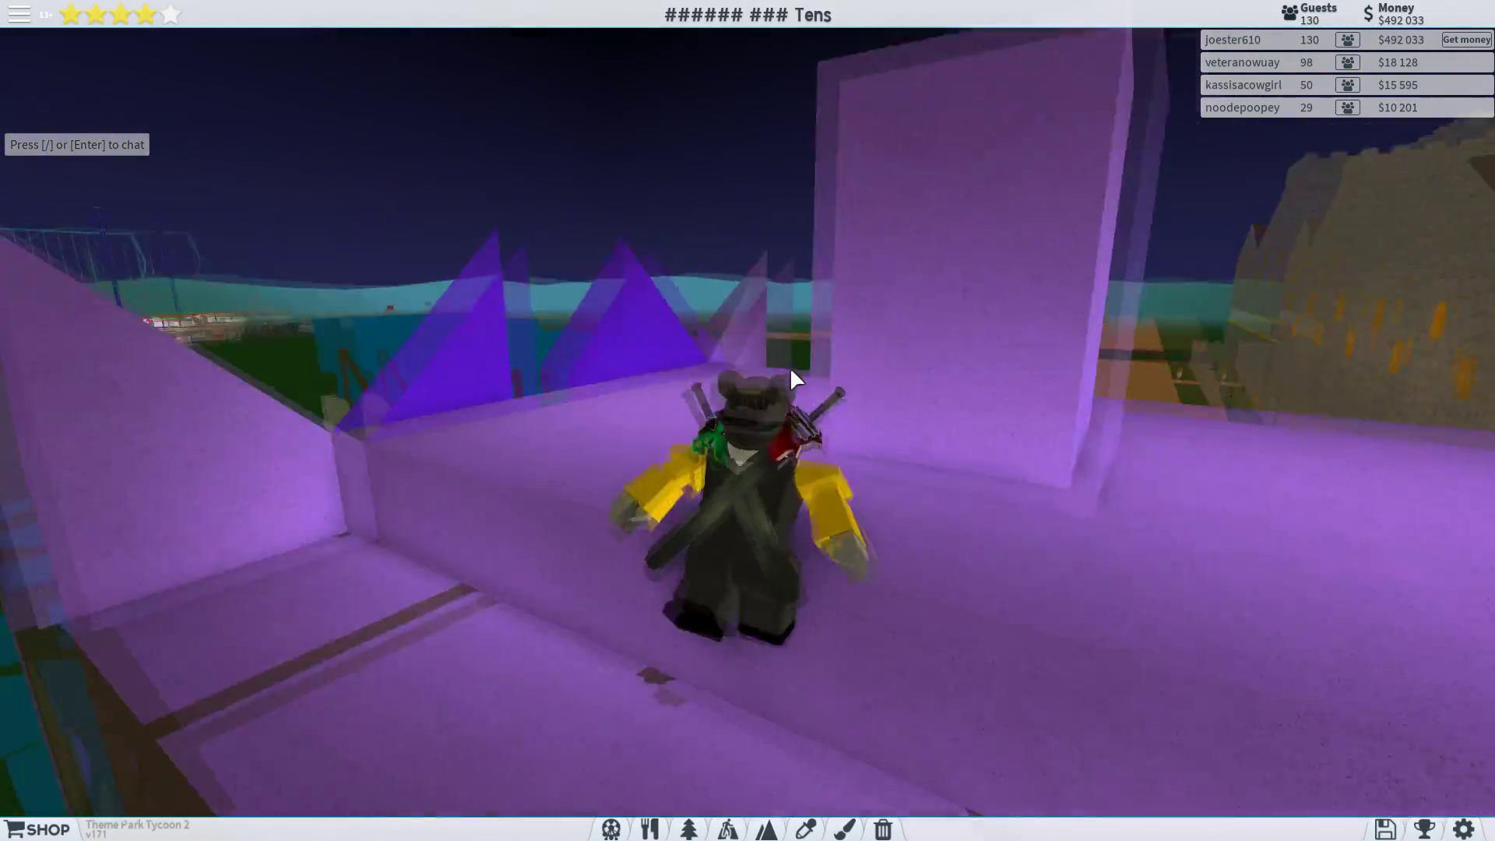
key(Right)
key(w)
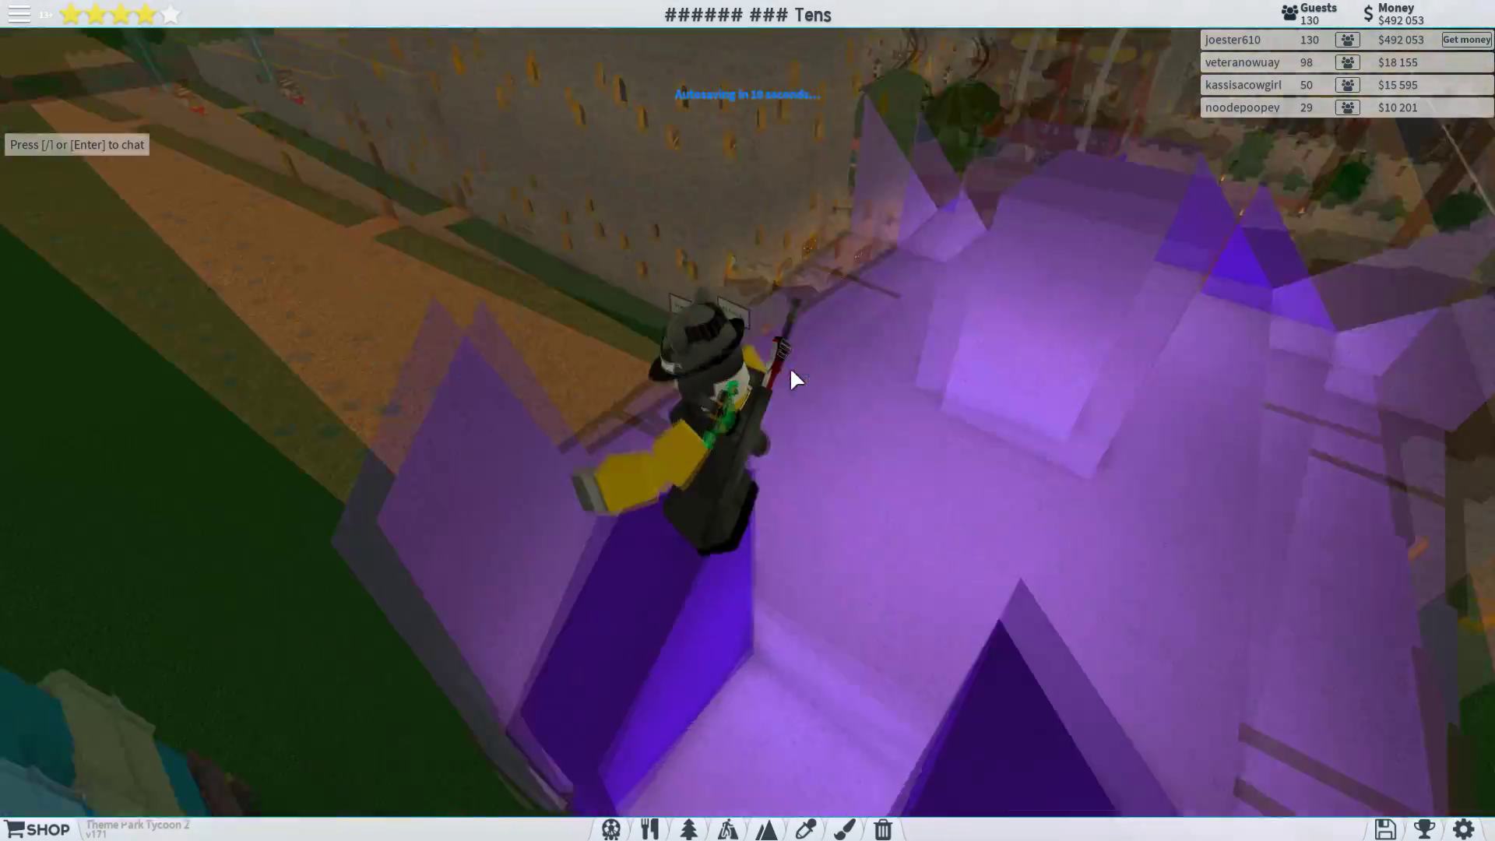
key(w)
key(Right)
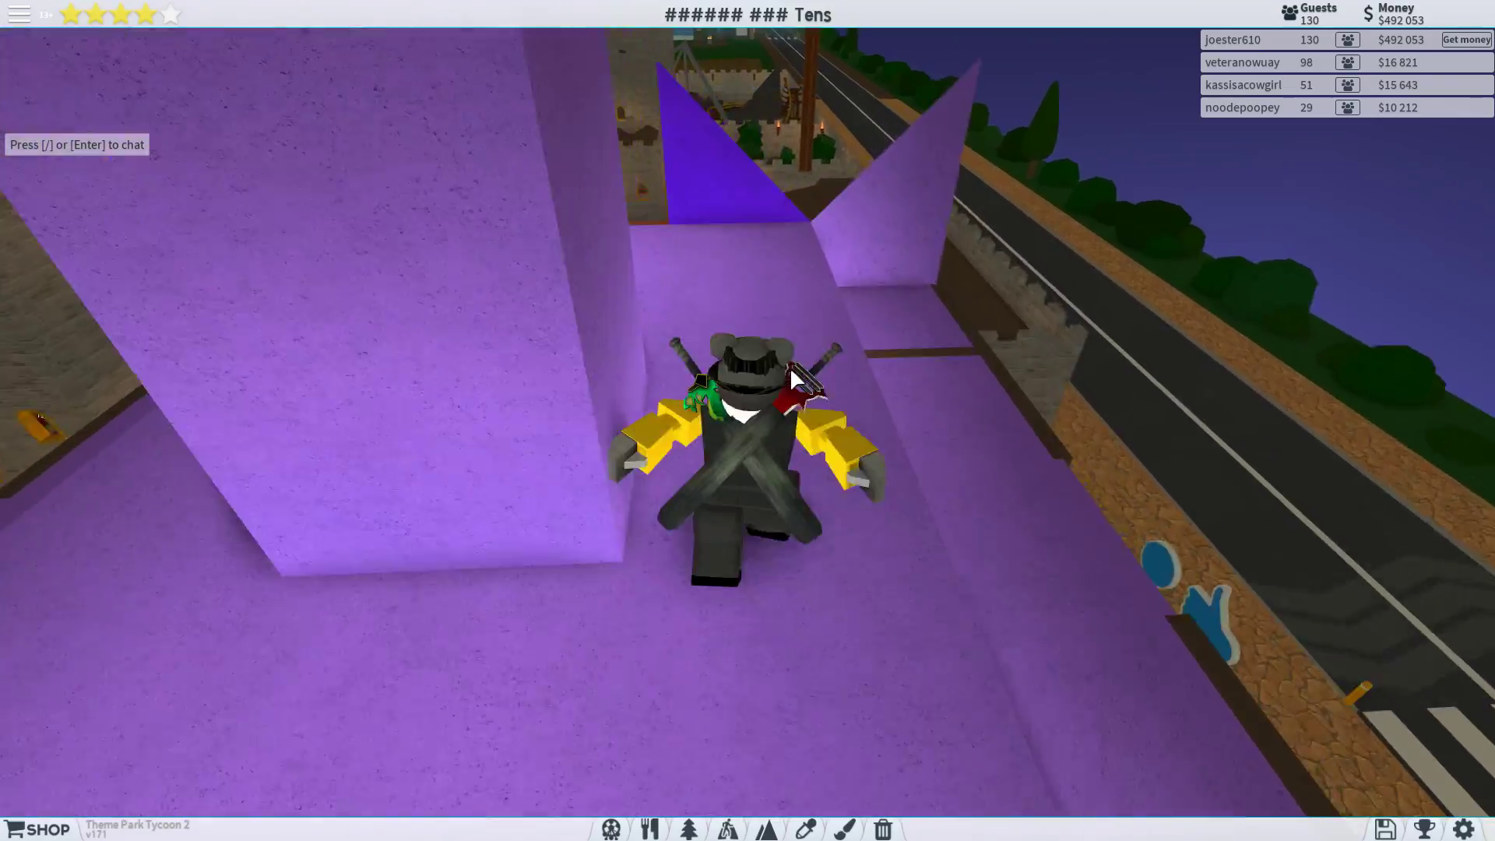
key(w)
key(Right)
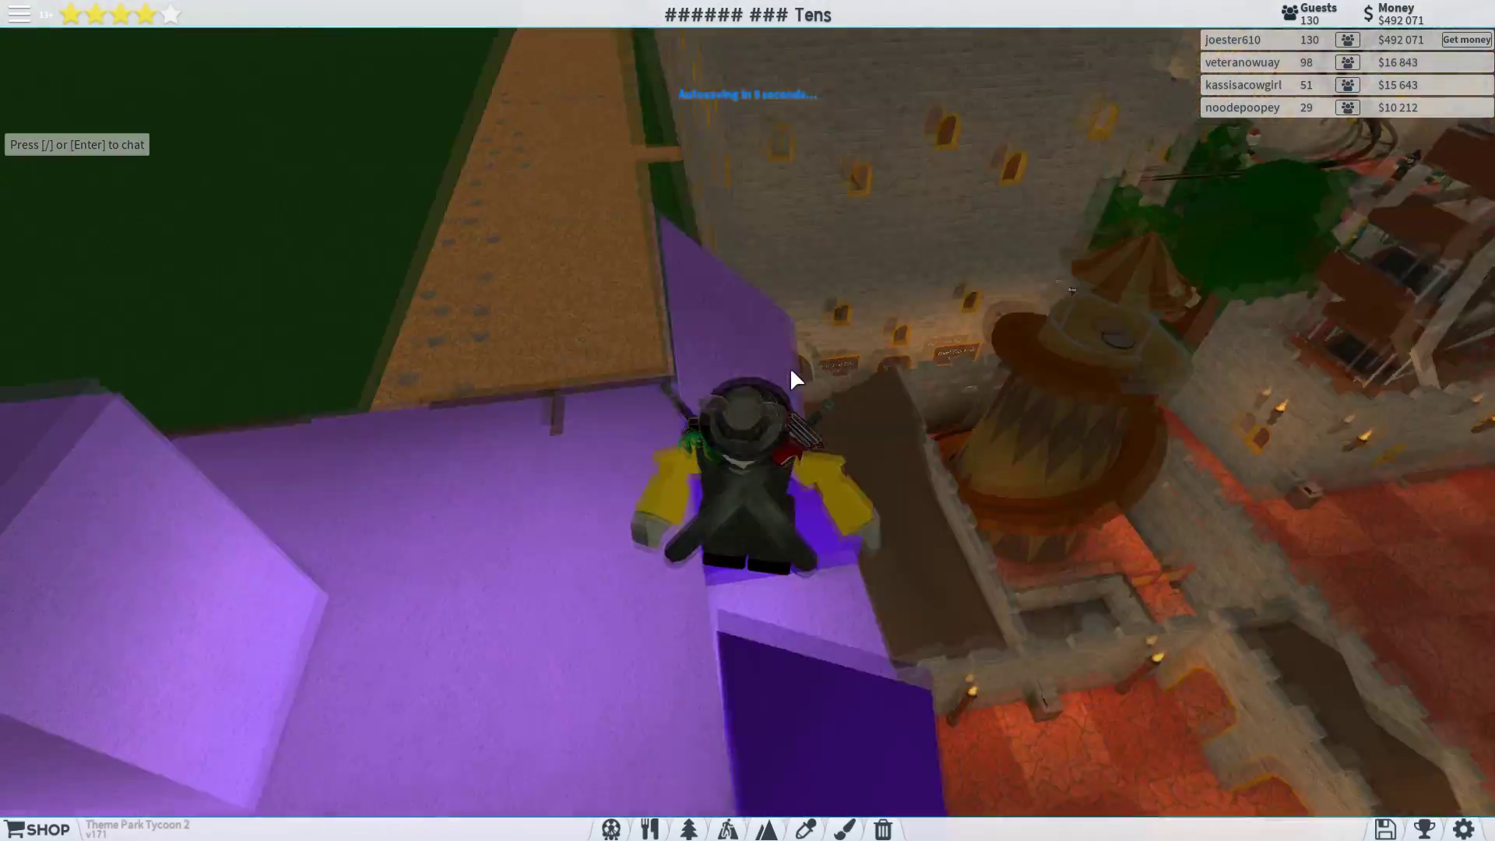
key(w)
key(Right)
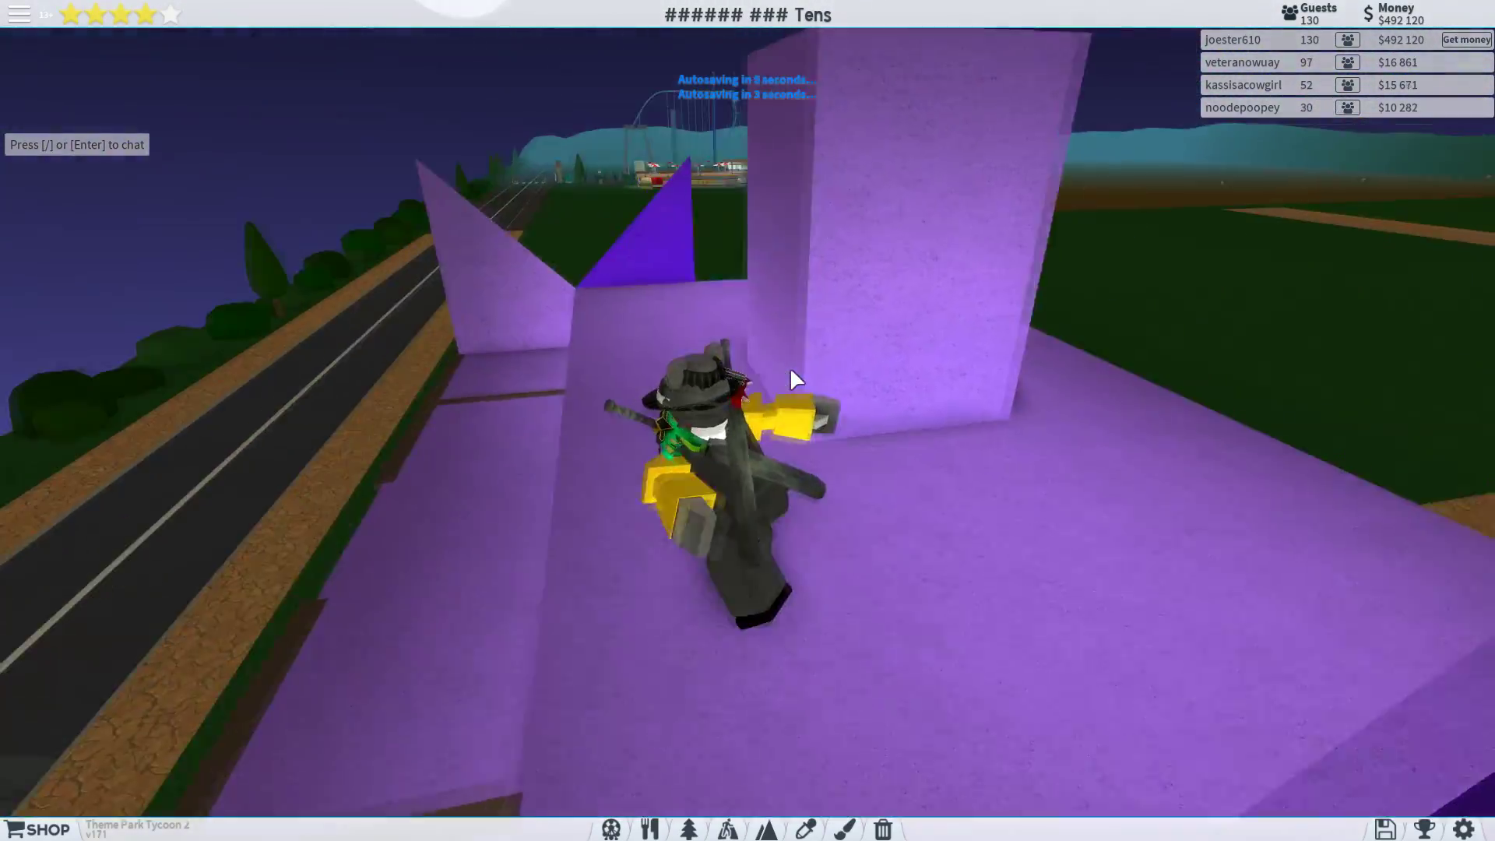
key(w)
key(Right)
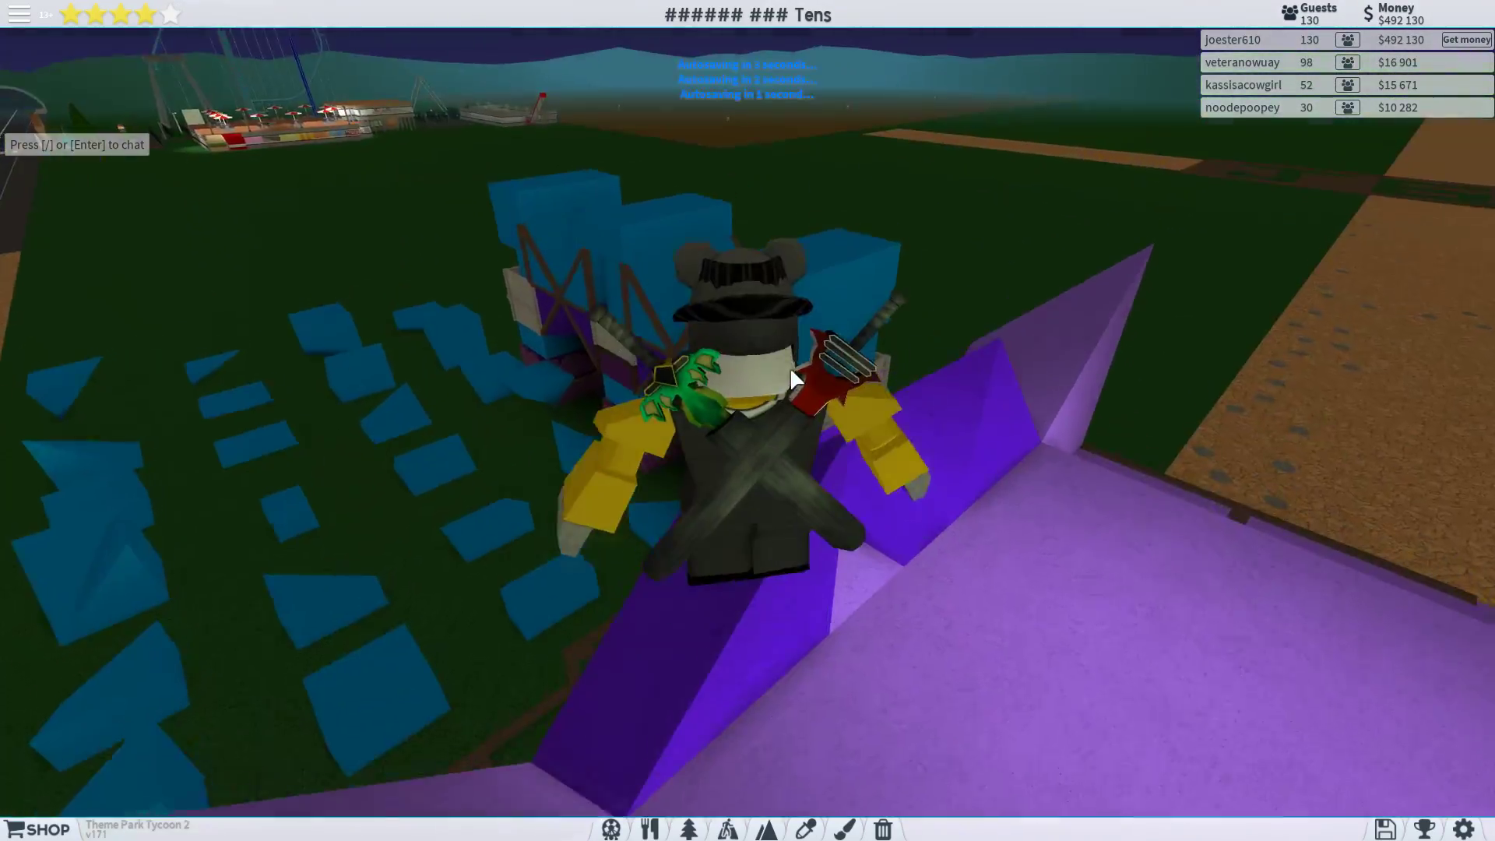
key(Right)
key(w)
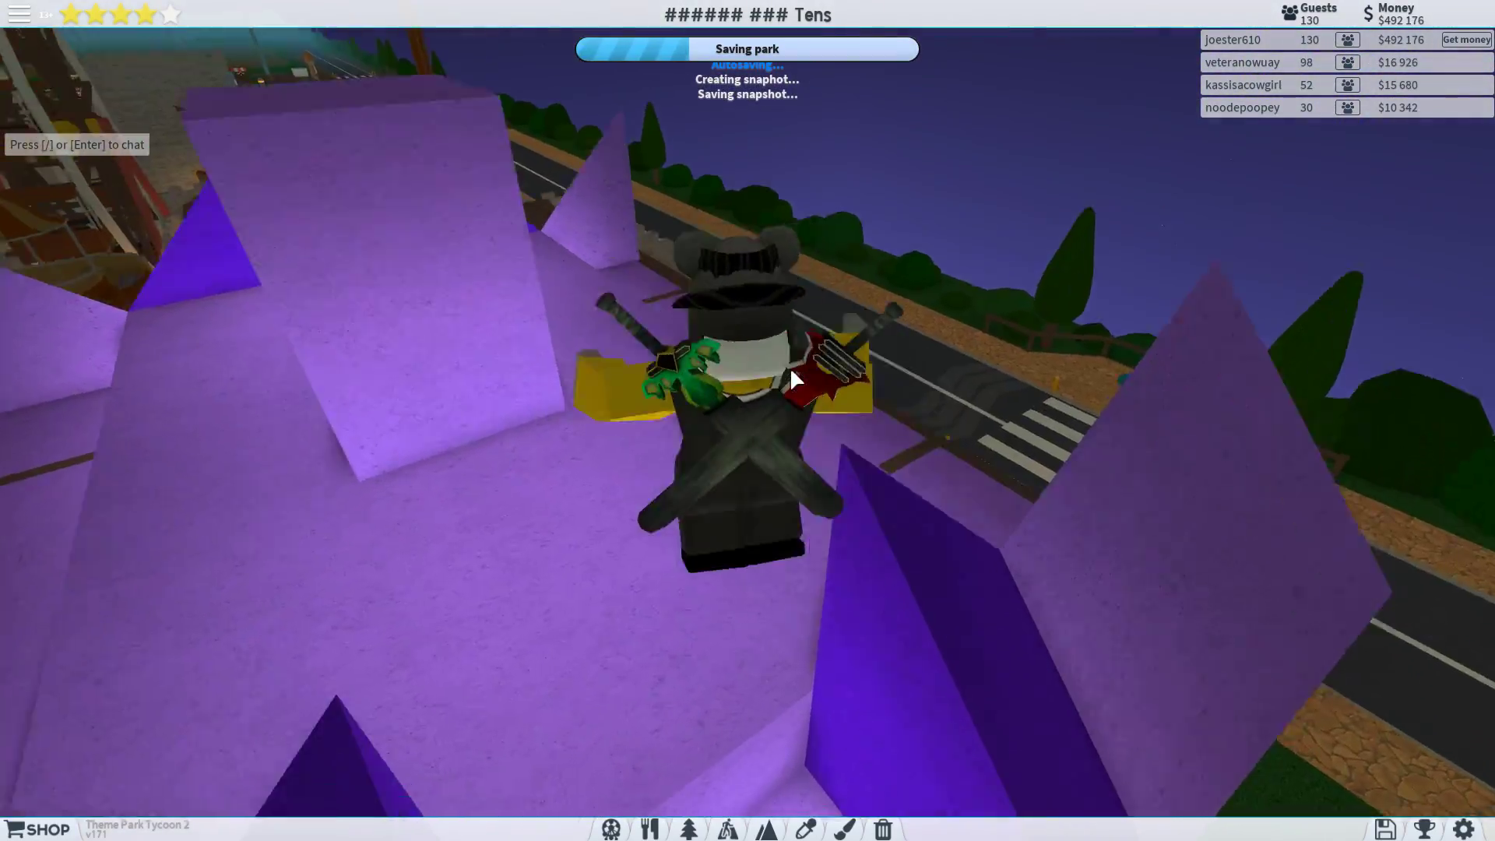
key(w)
key(Right)
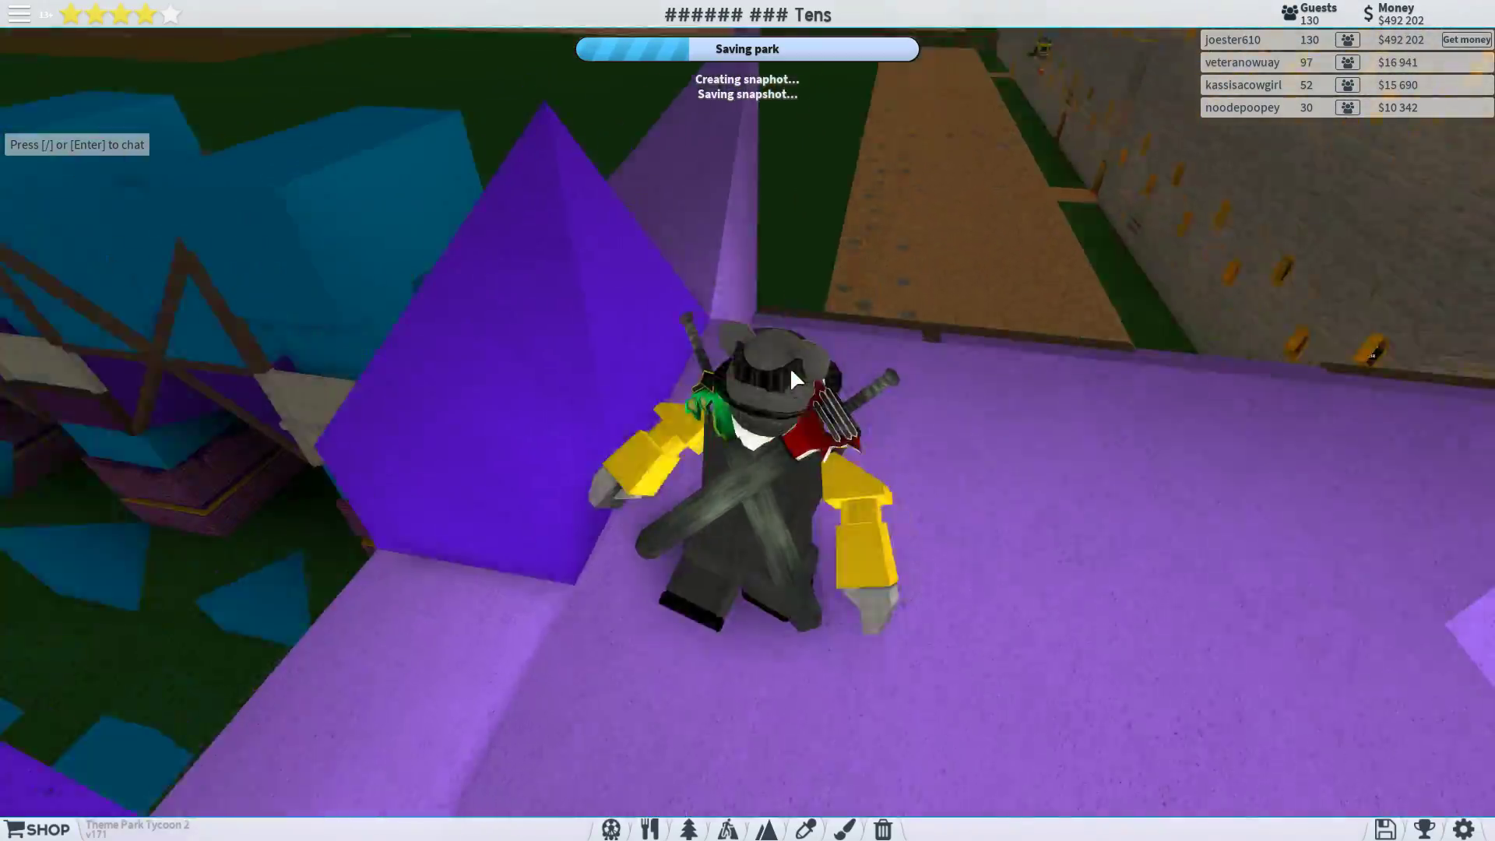
key(w)
key(Right)
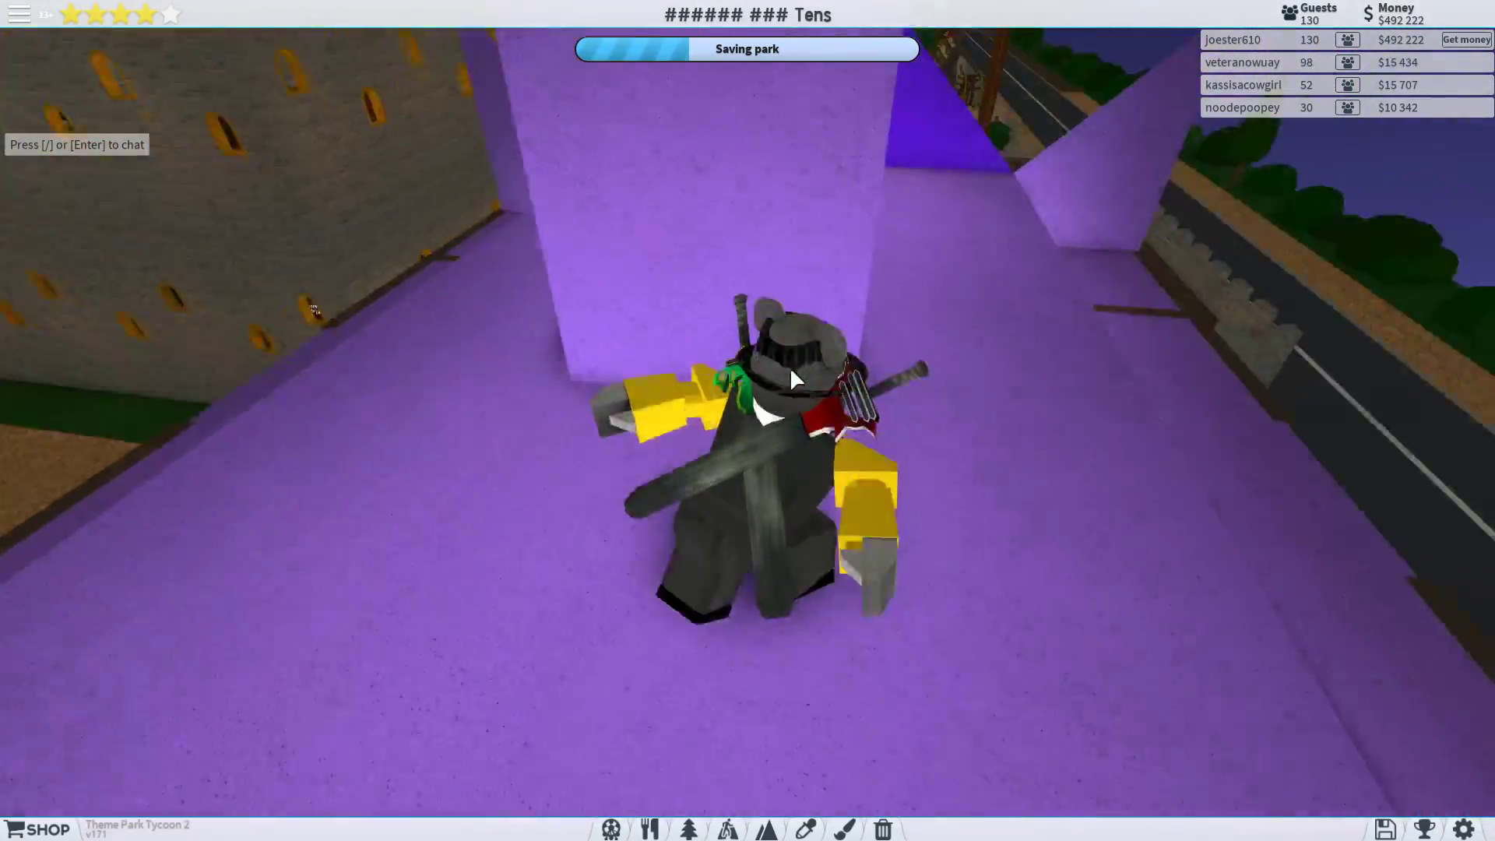
key(w)
key(Right)
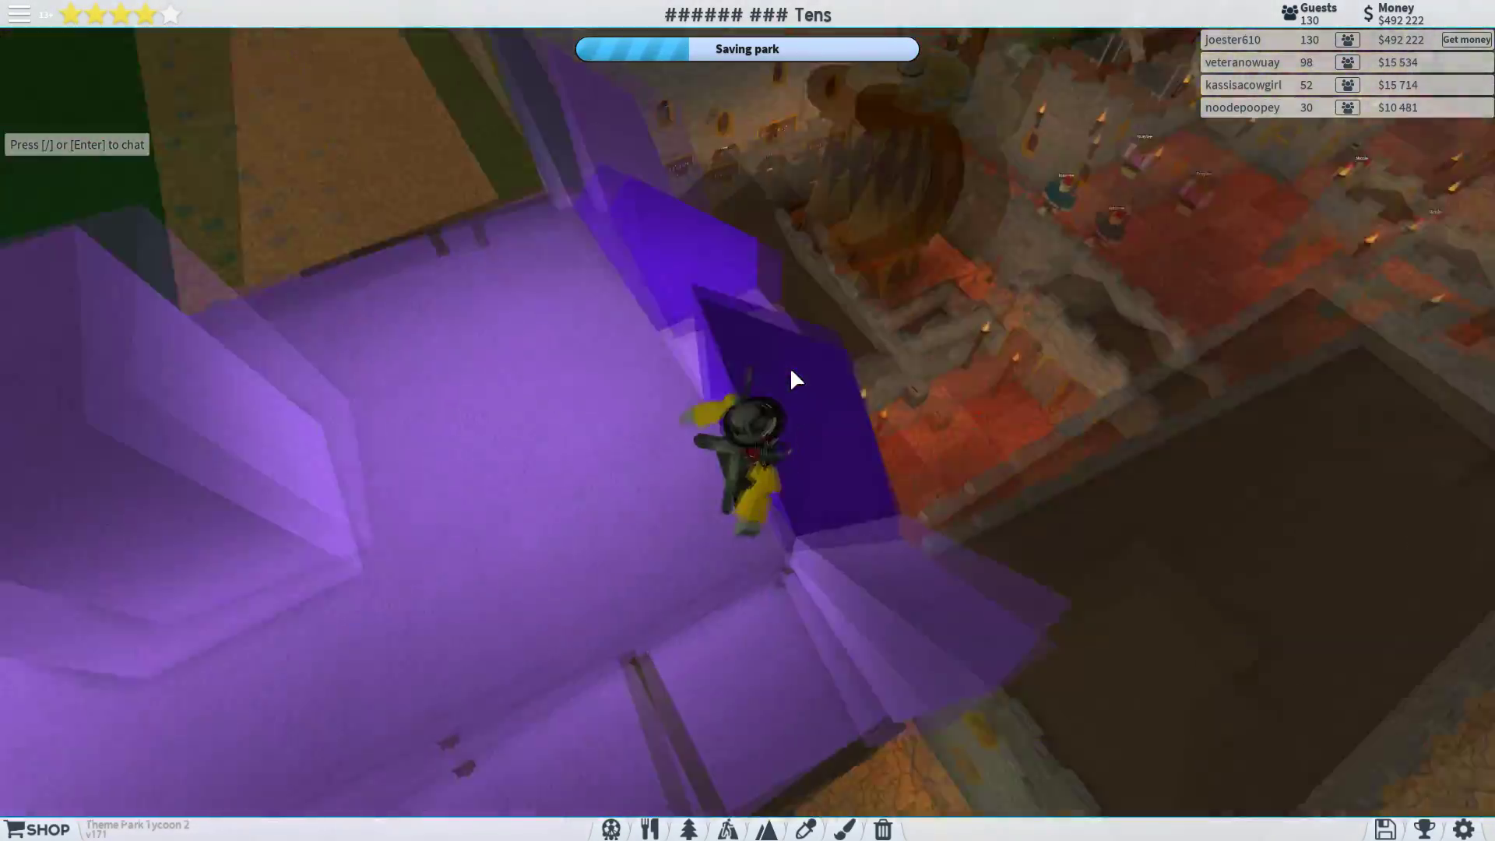
key(w)
key(Right)
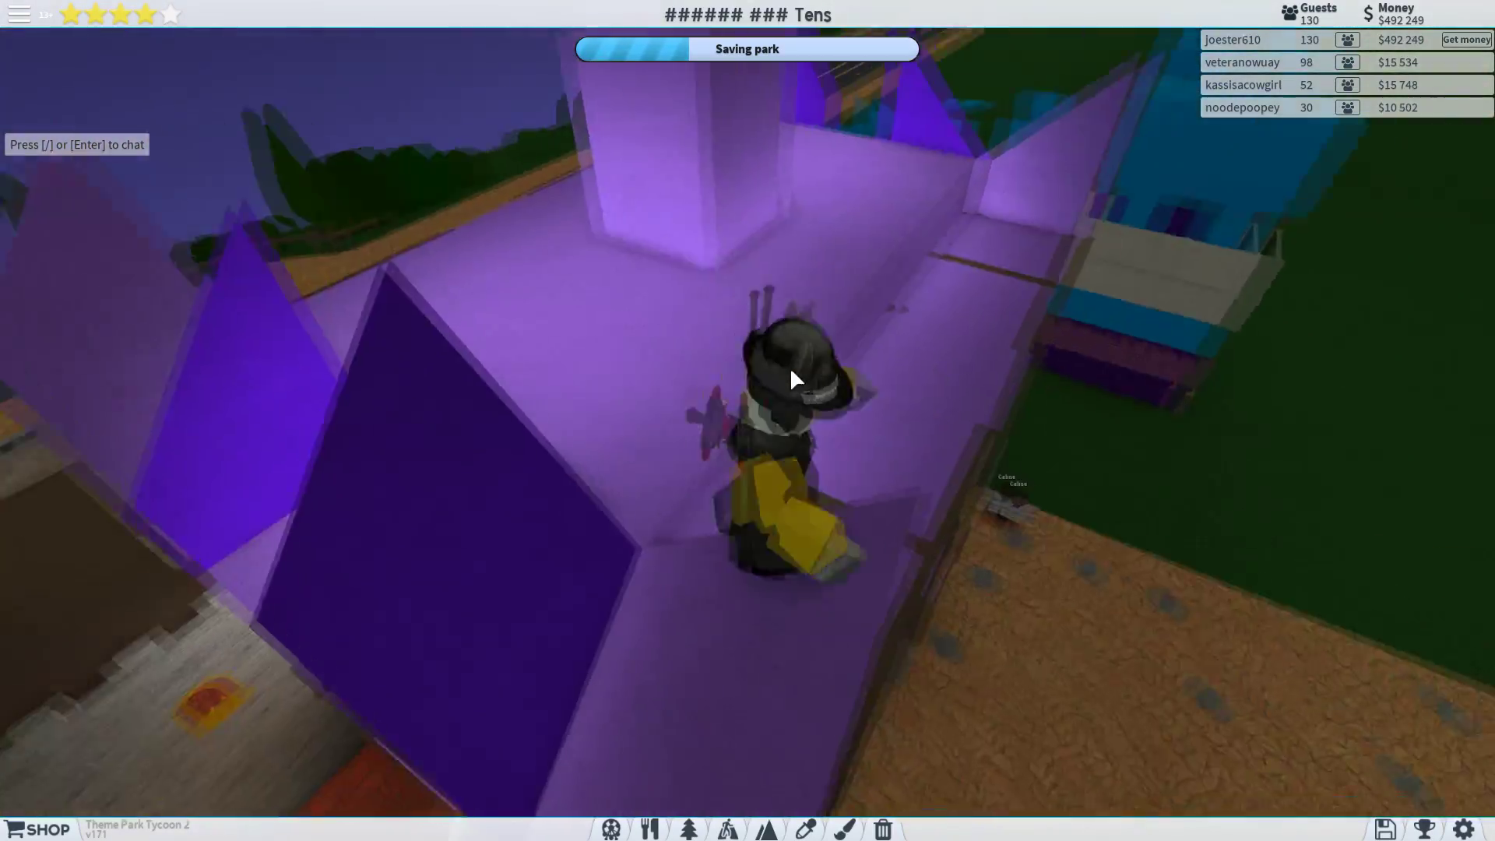
key(w)
key(Right)
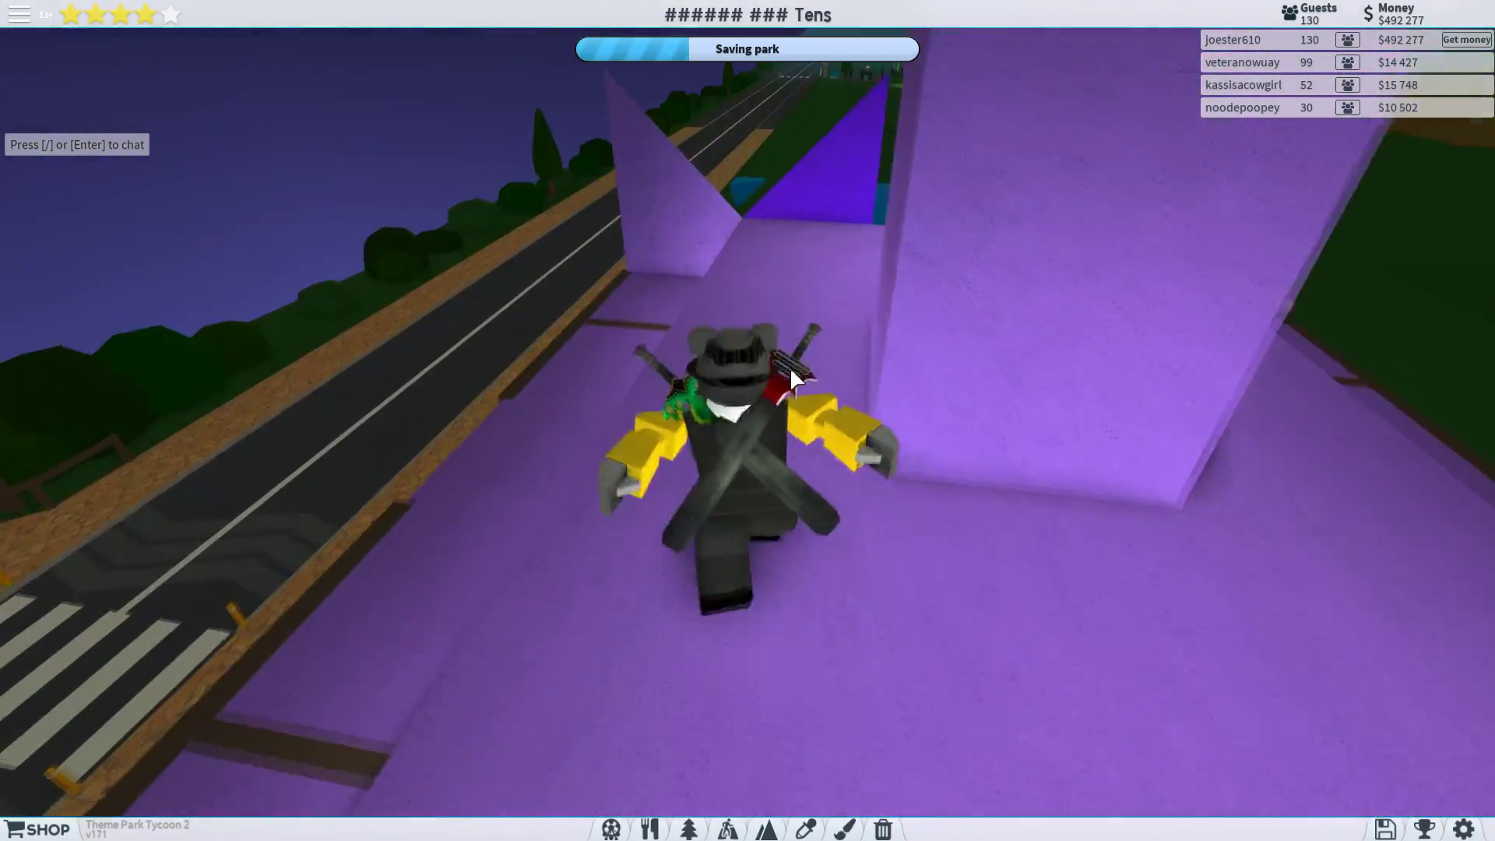
key(w)
key(Right)
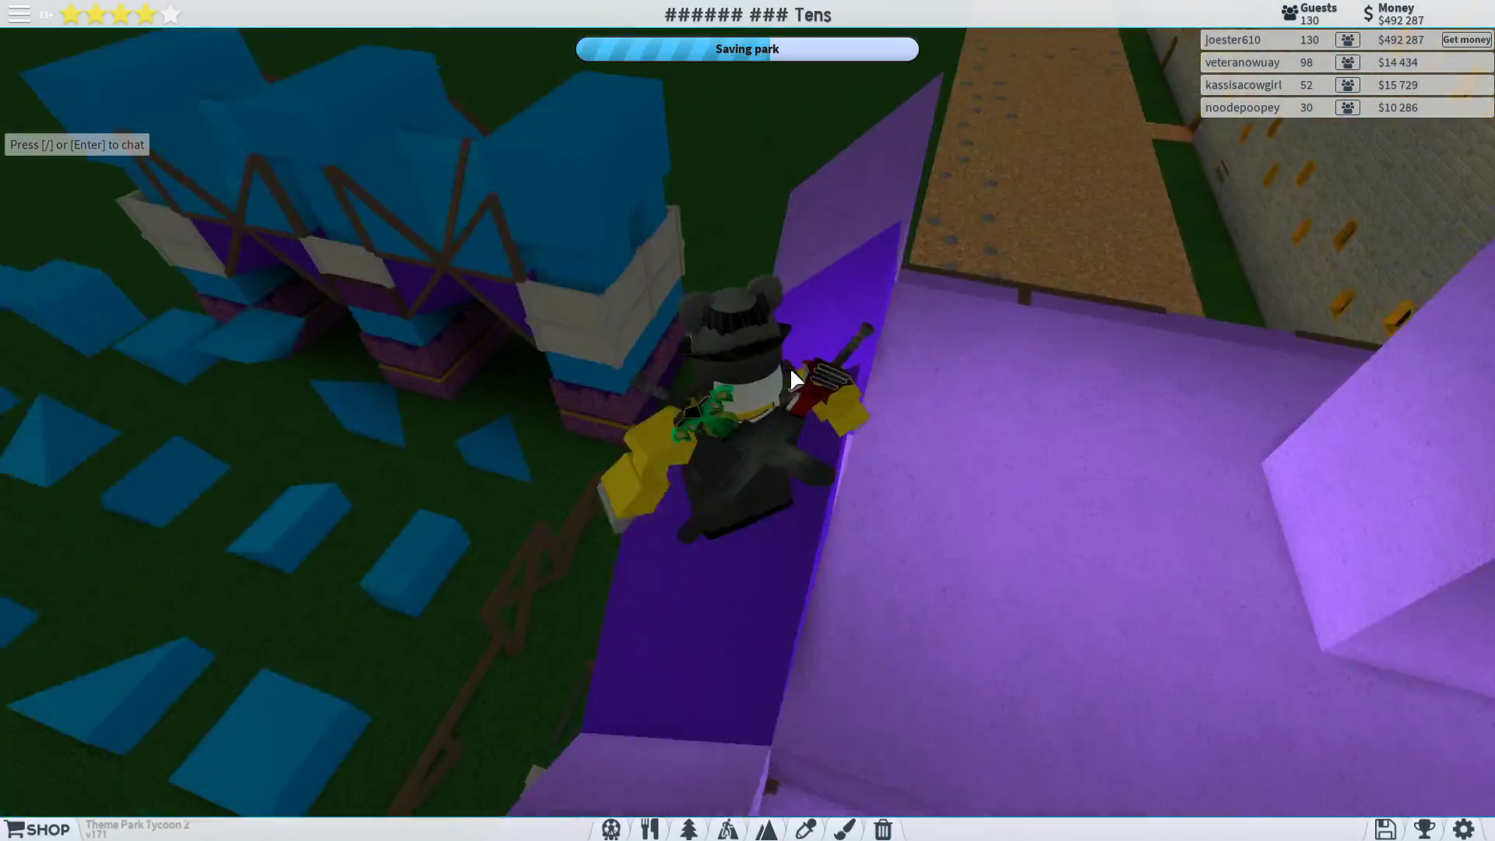
key(w)
key(Right)
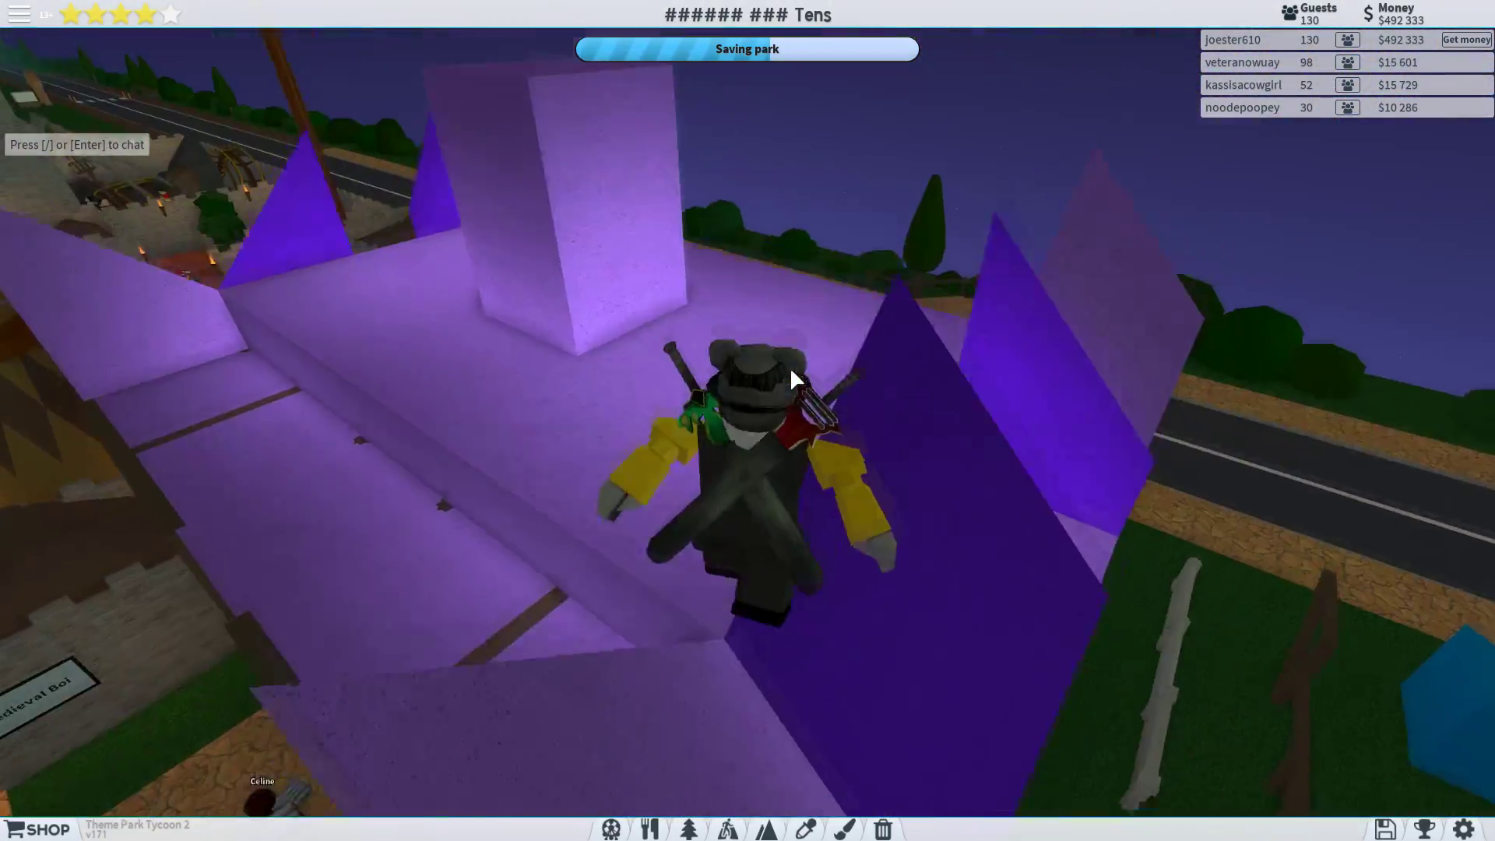
key(w)
key(Right)
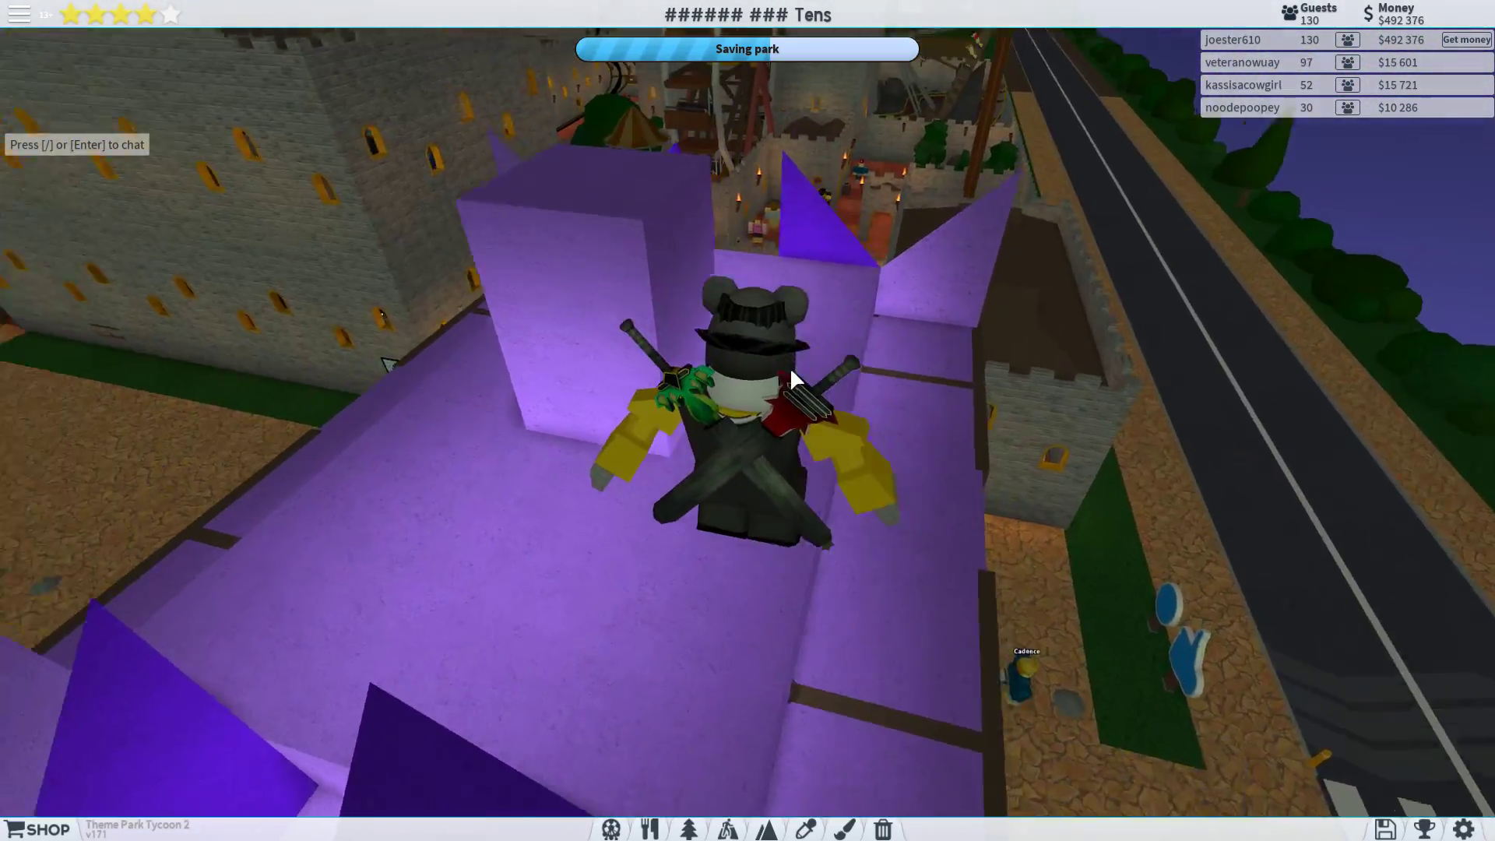
key(w)
key(Right)
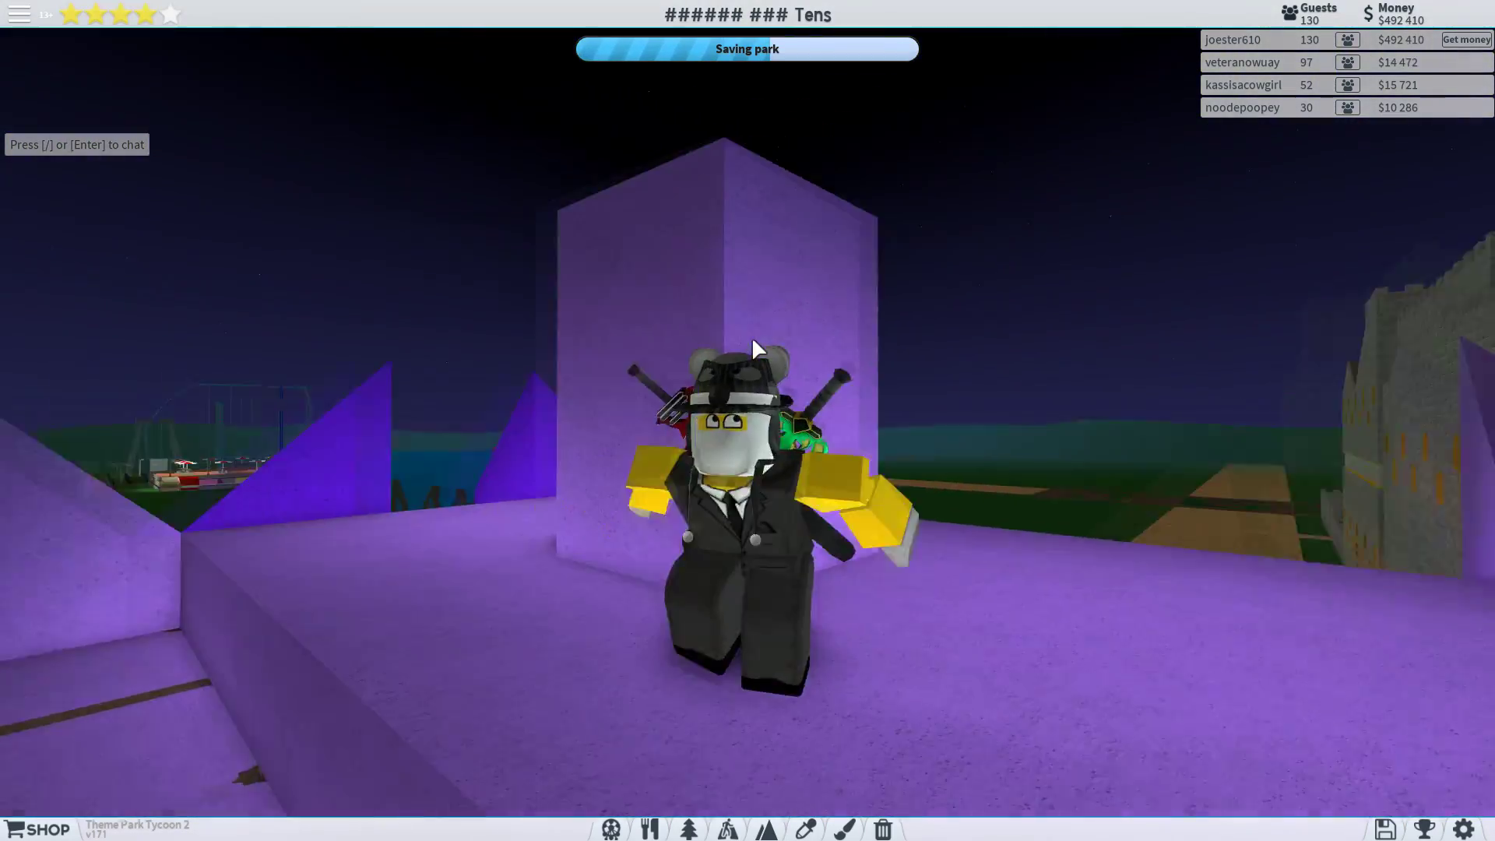
key(Right)
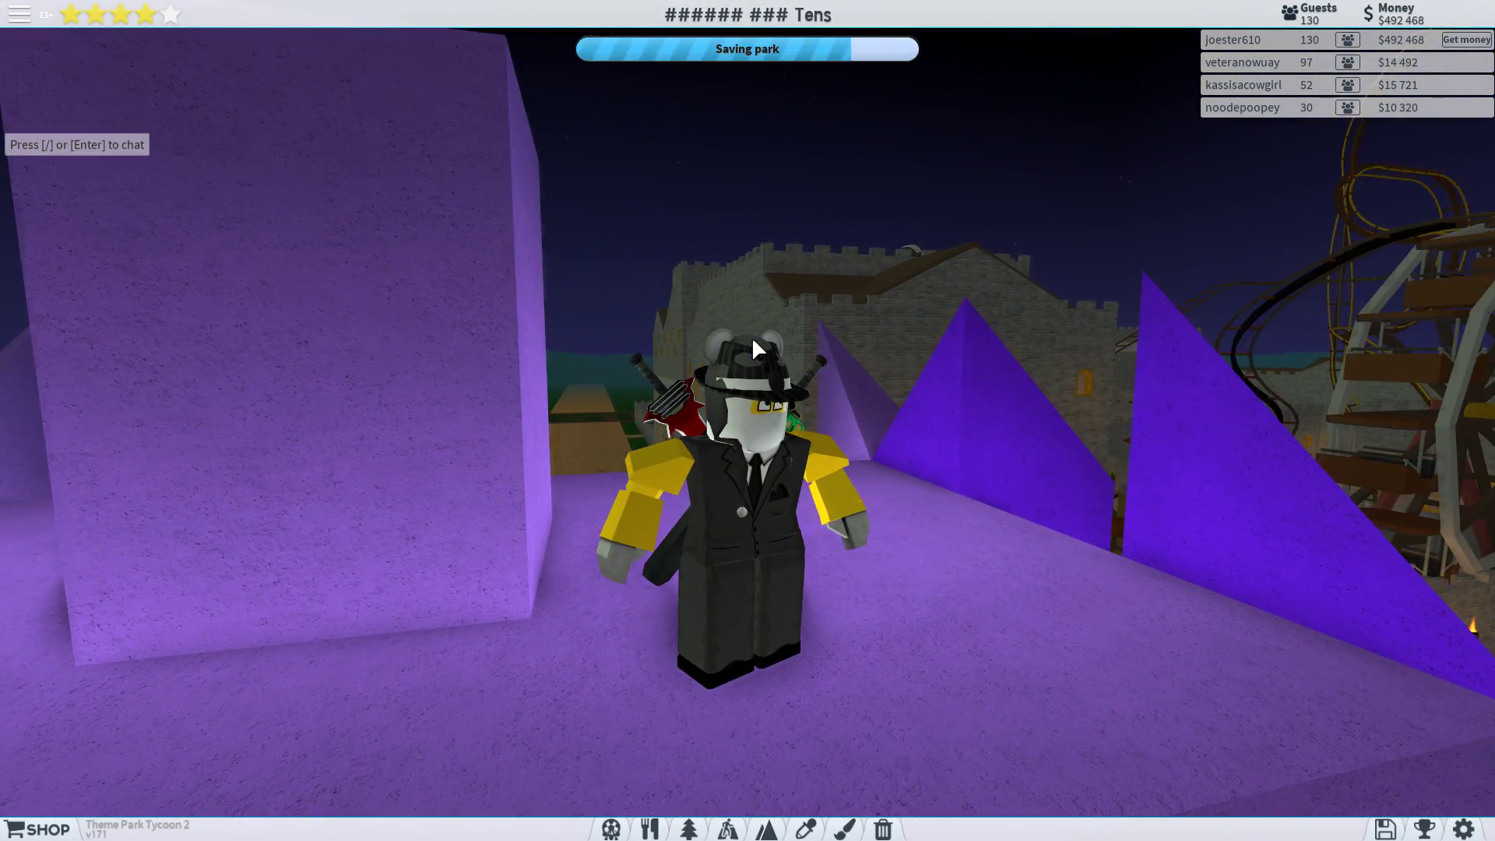
key(w)
key(w)
key(Right)
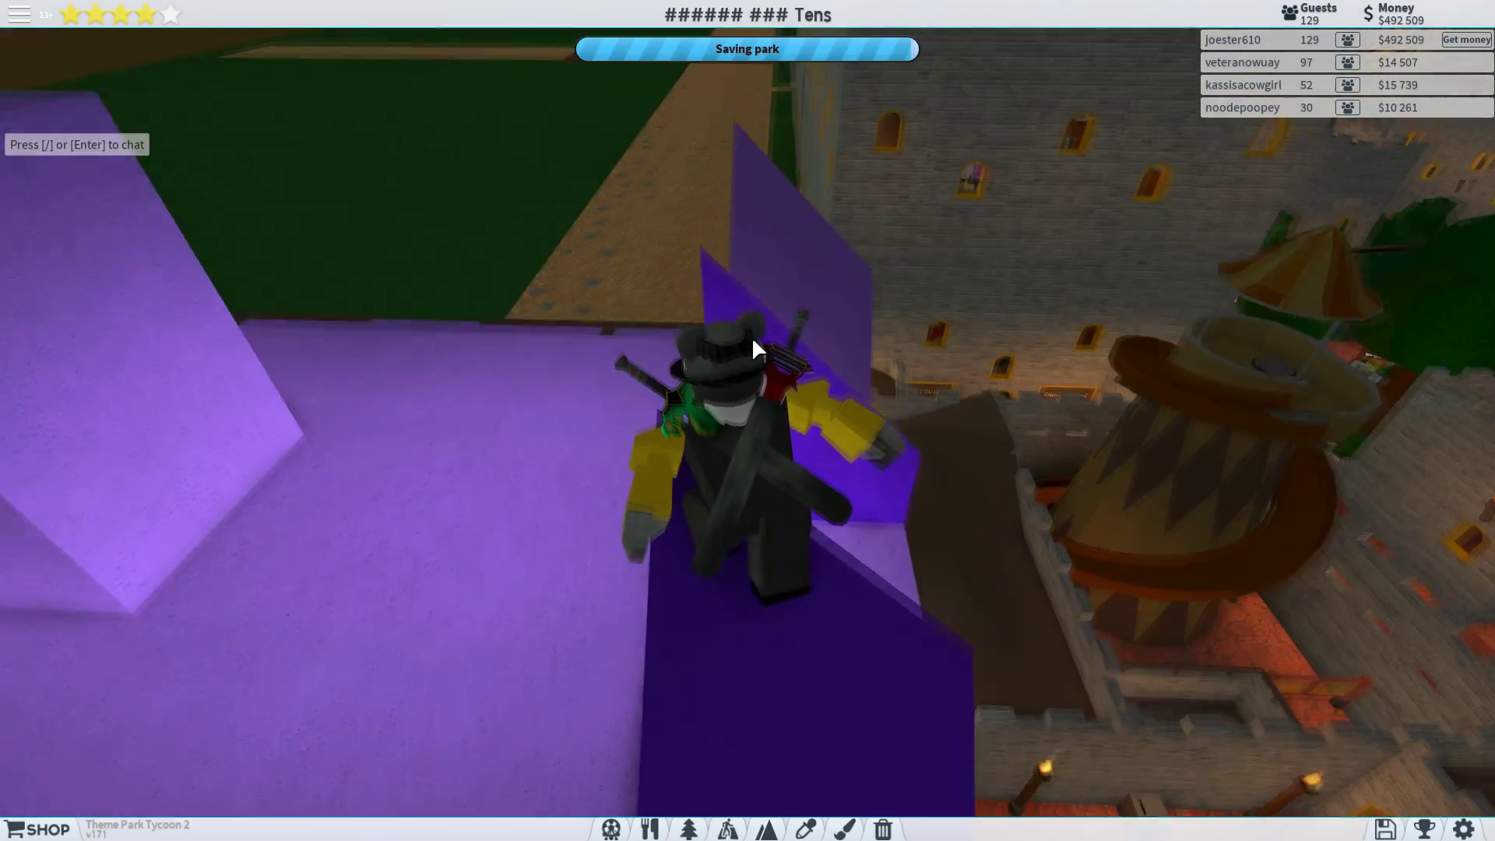
key(w)
key(Right)
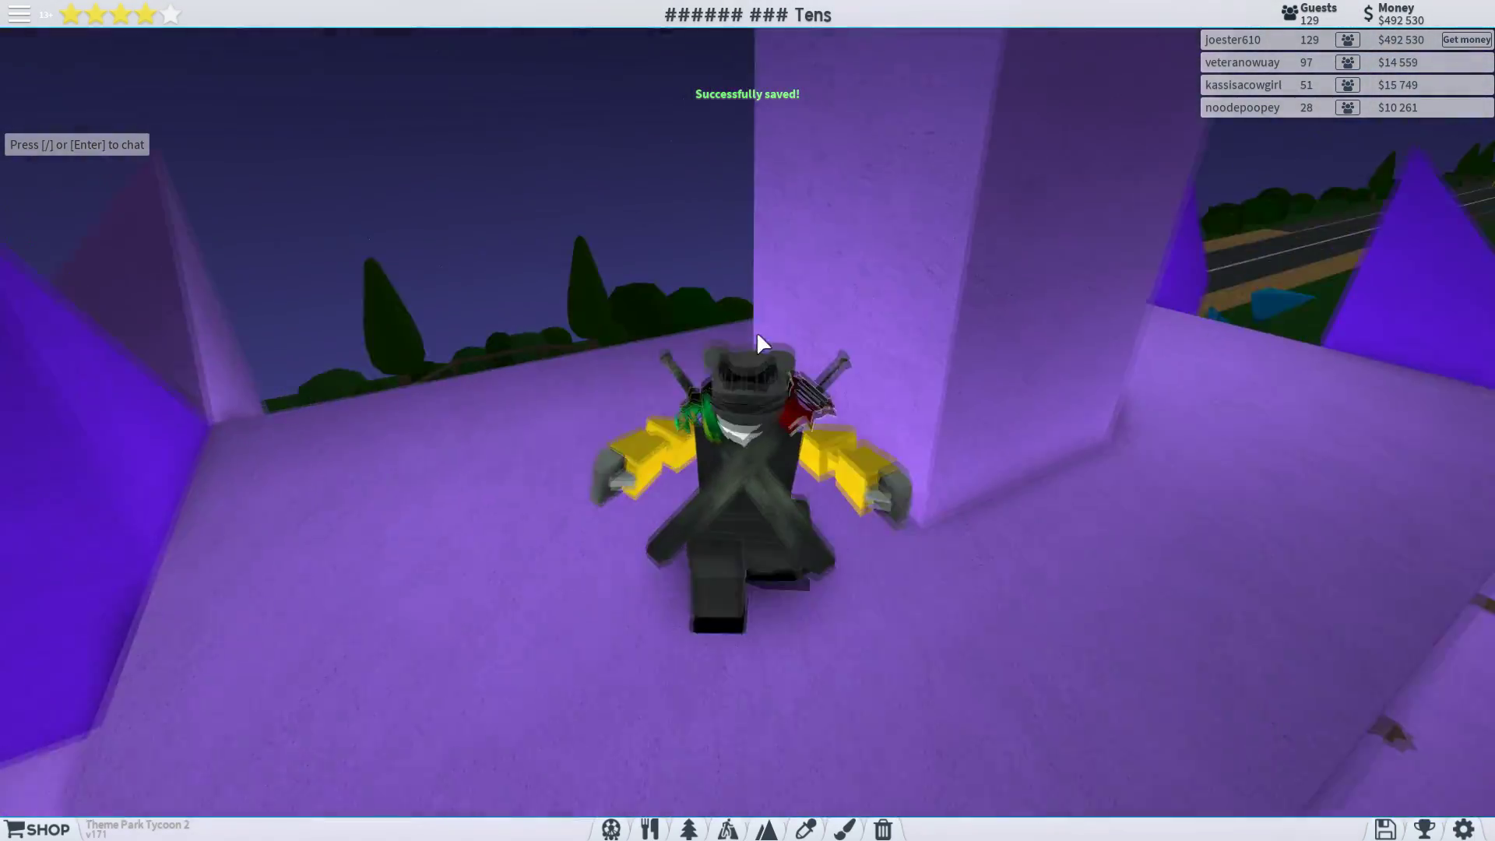
key(w)
key(Right)
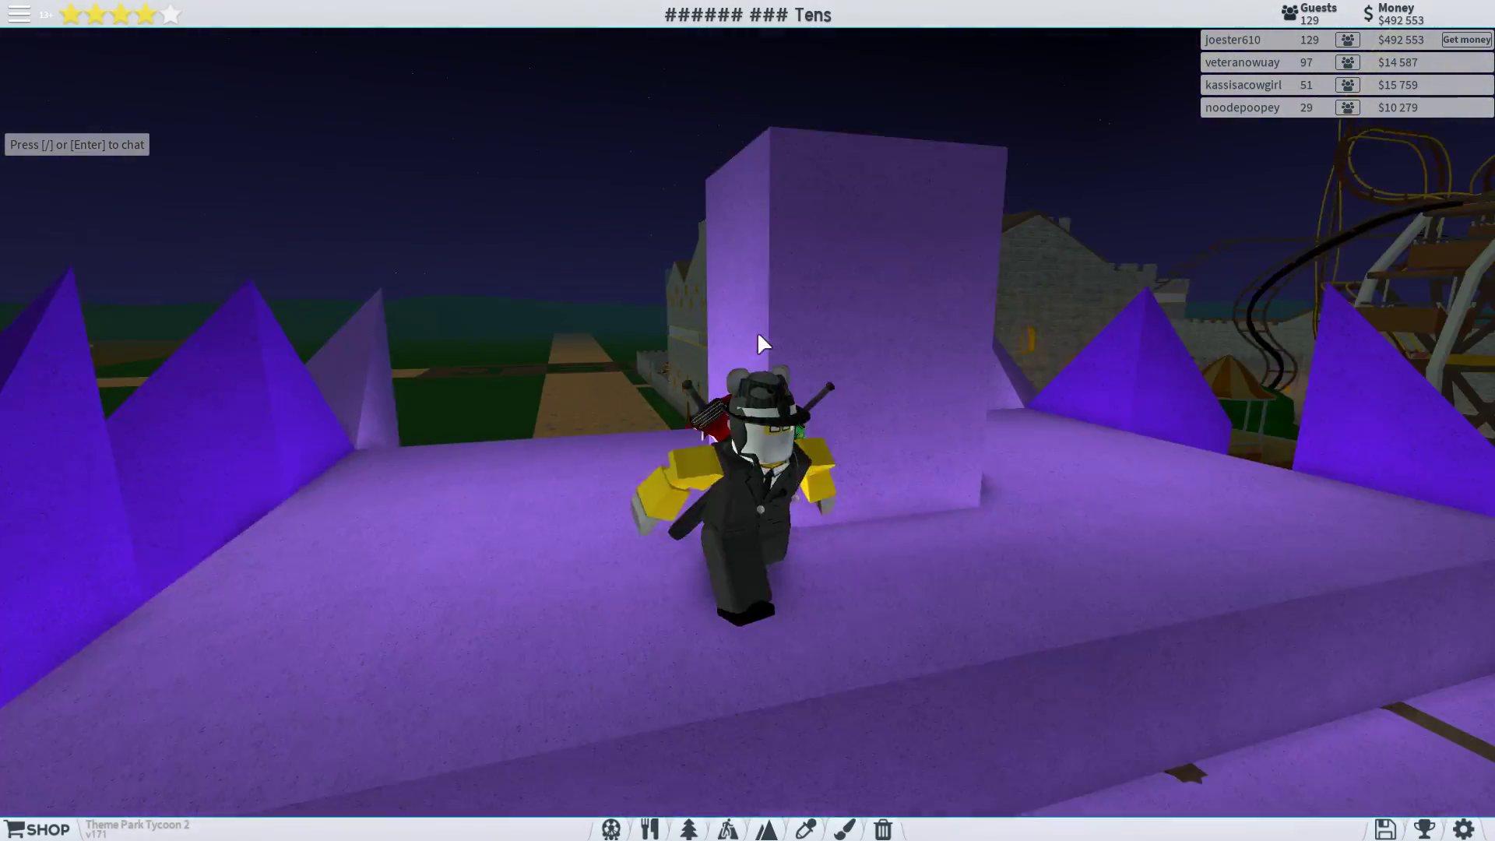
key(w)
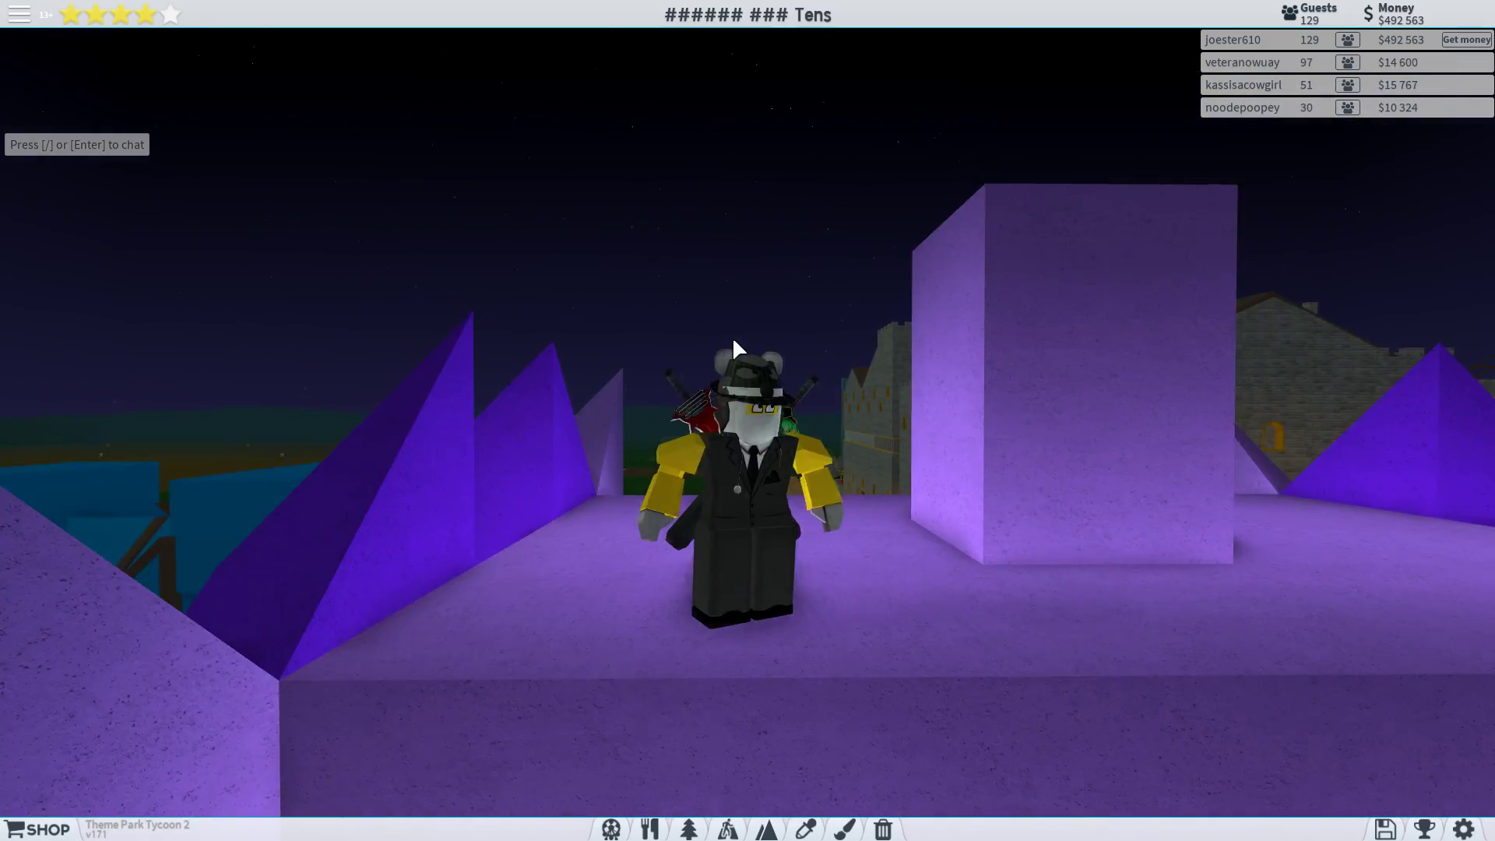
- Orbit the camera around the whole purple entrance, then bring up the park Settings
key(Right)
scroll(733, 349, down, 5)
key(Right)
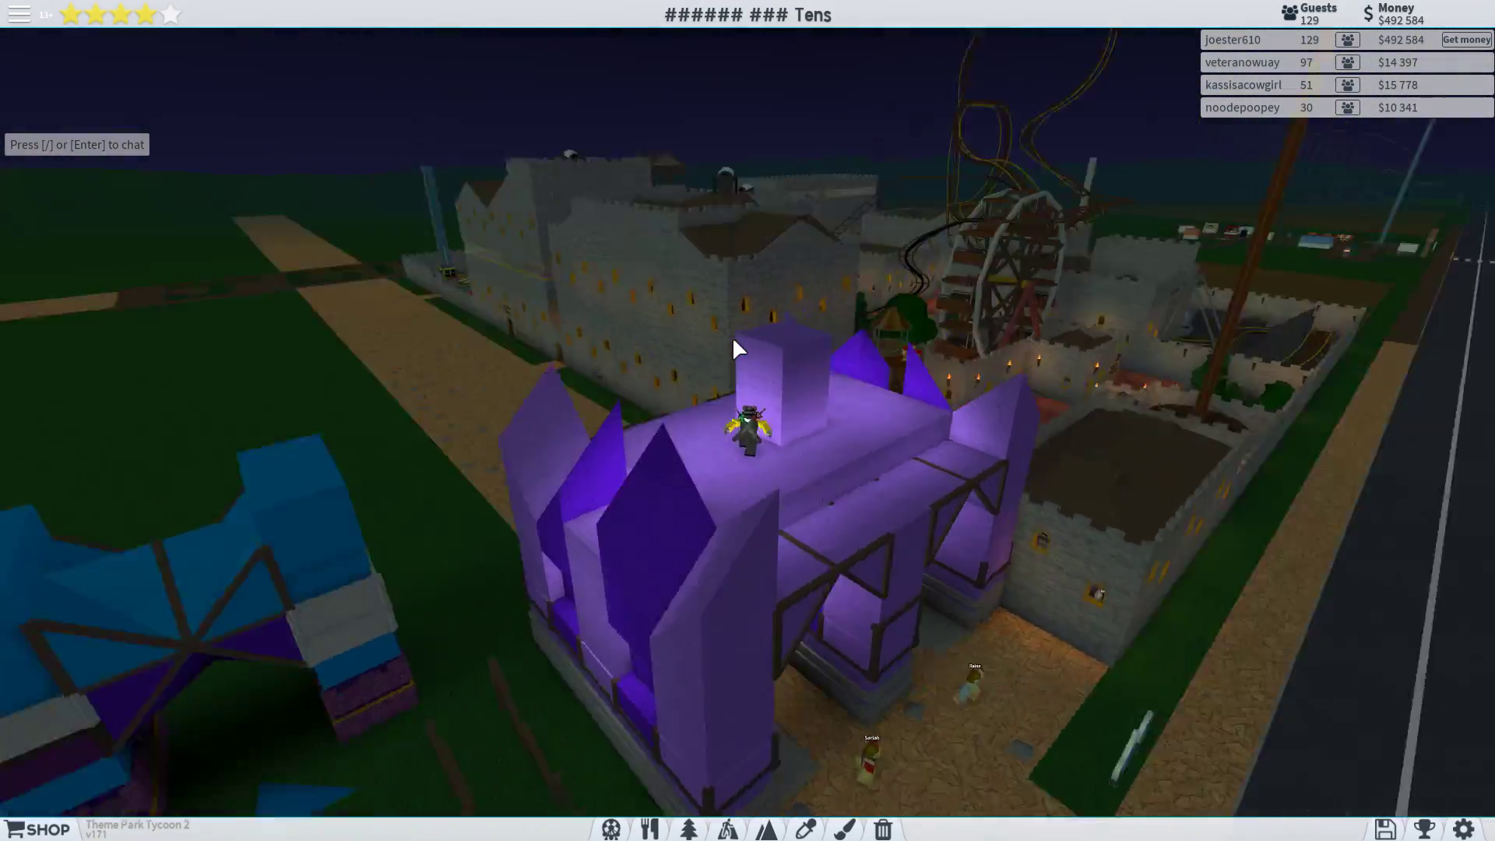
scroll(732, 348, up, 5)
key(Right)
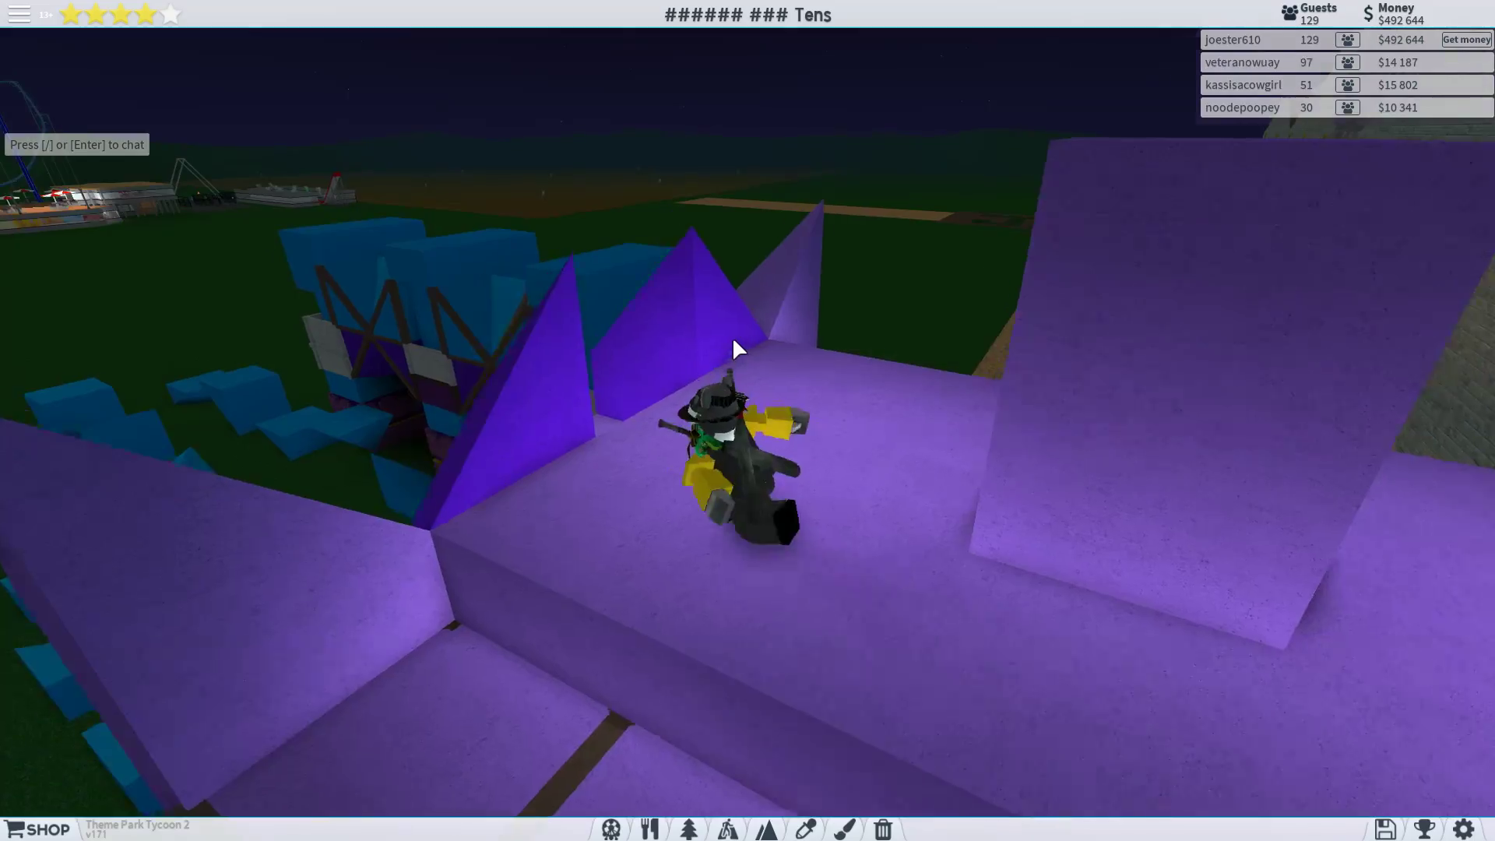
key(Right)
scroll(733, 349, down, 5)
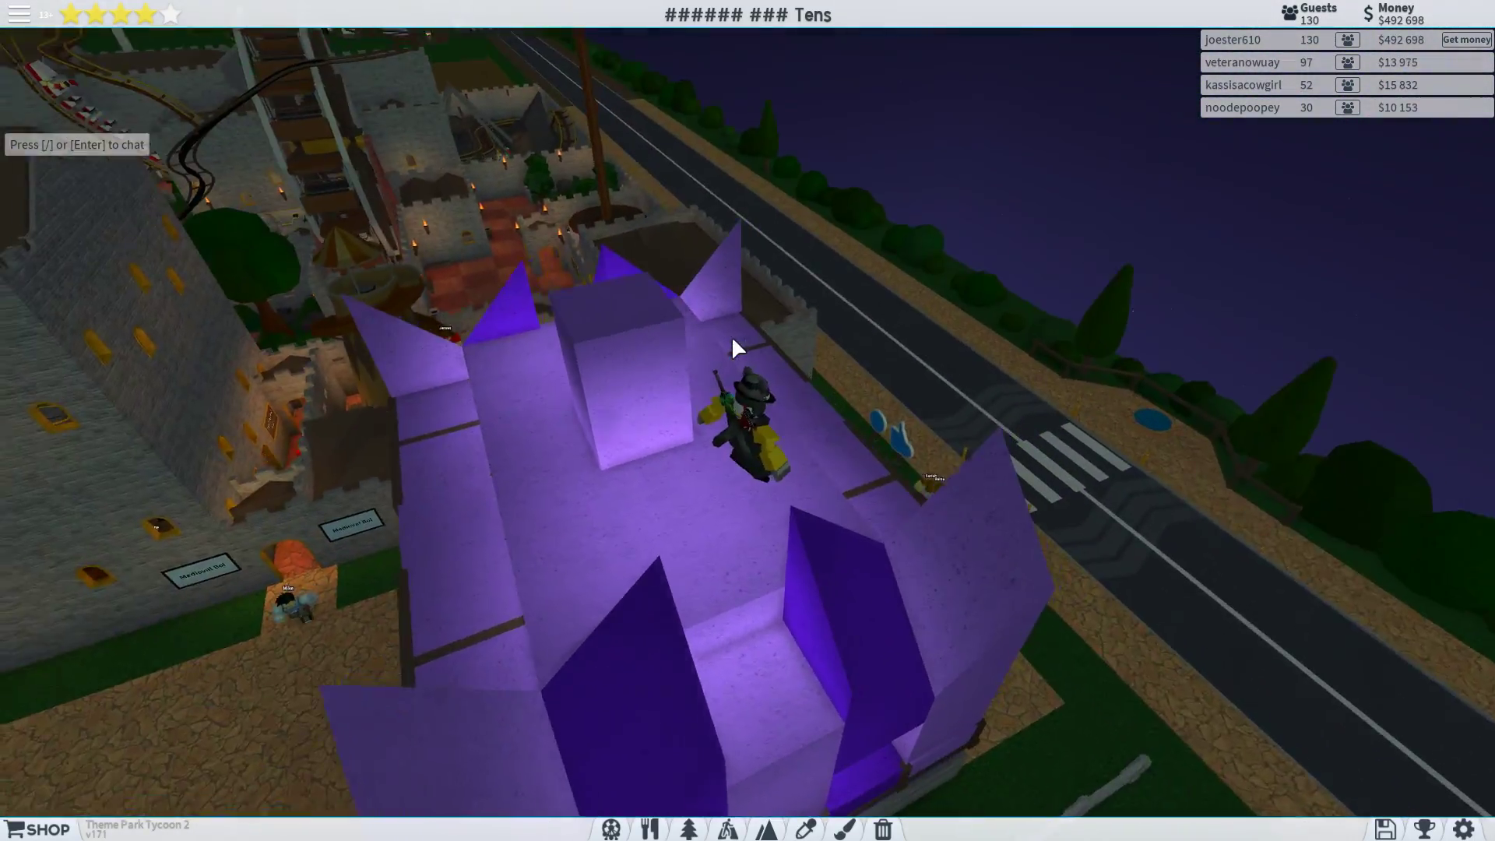
key(Right)
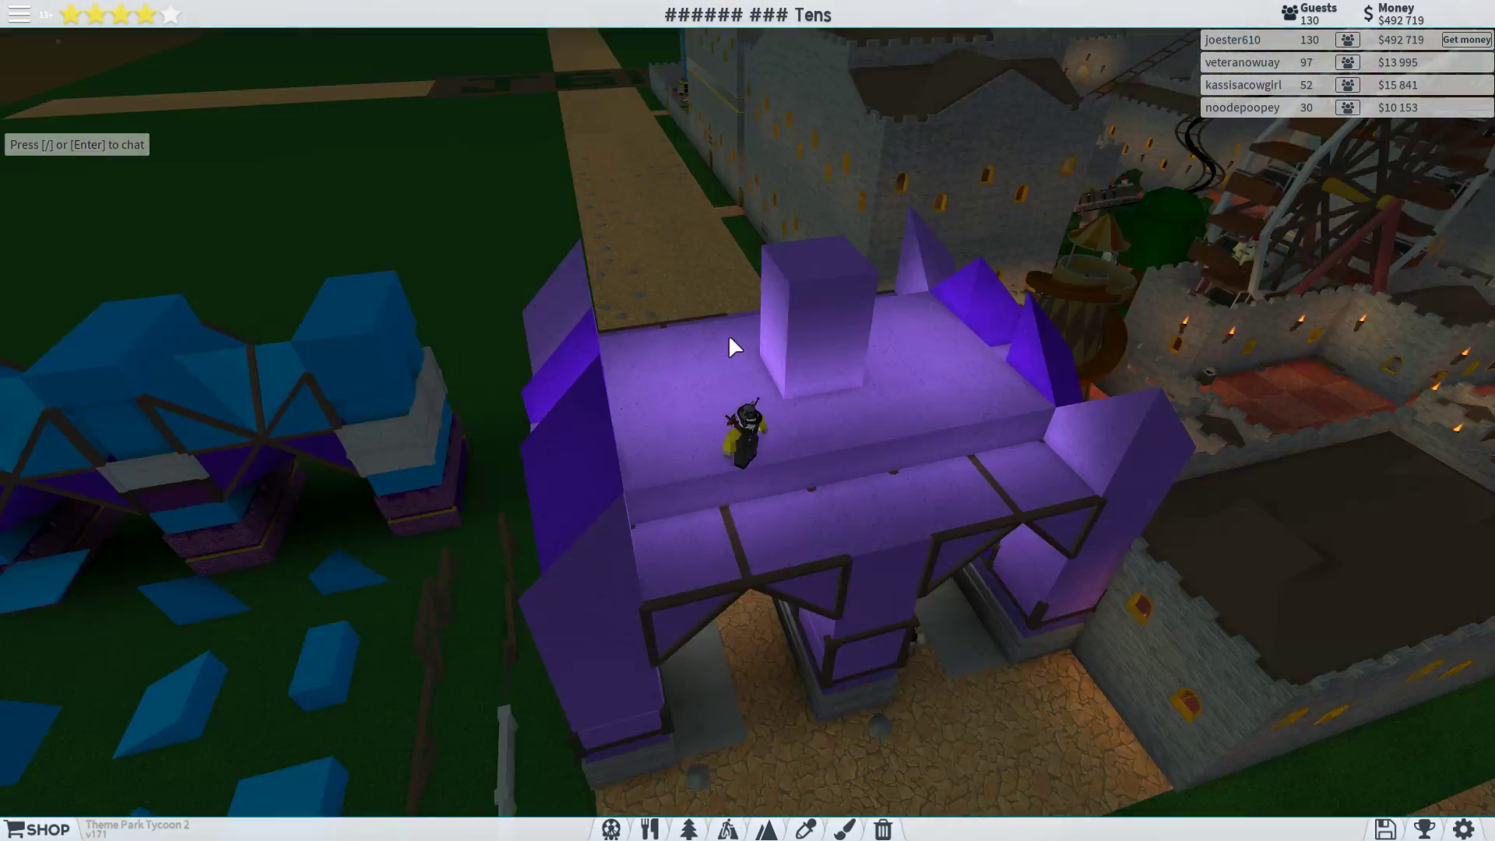
key(Right)
scroll(728, 334, up, 5)
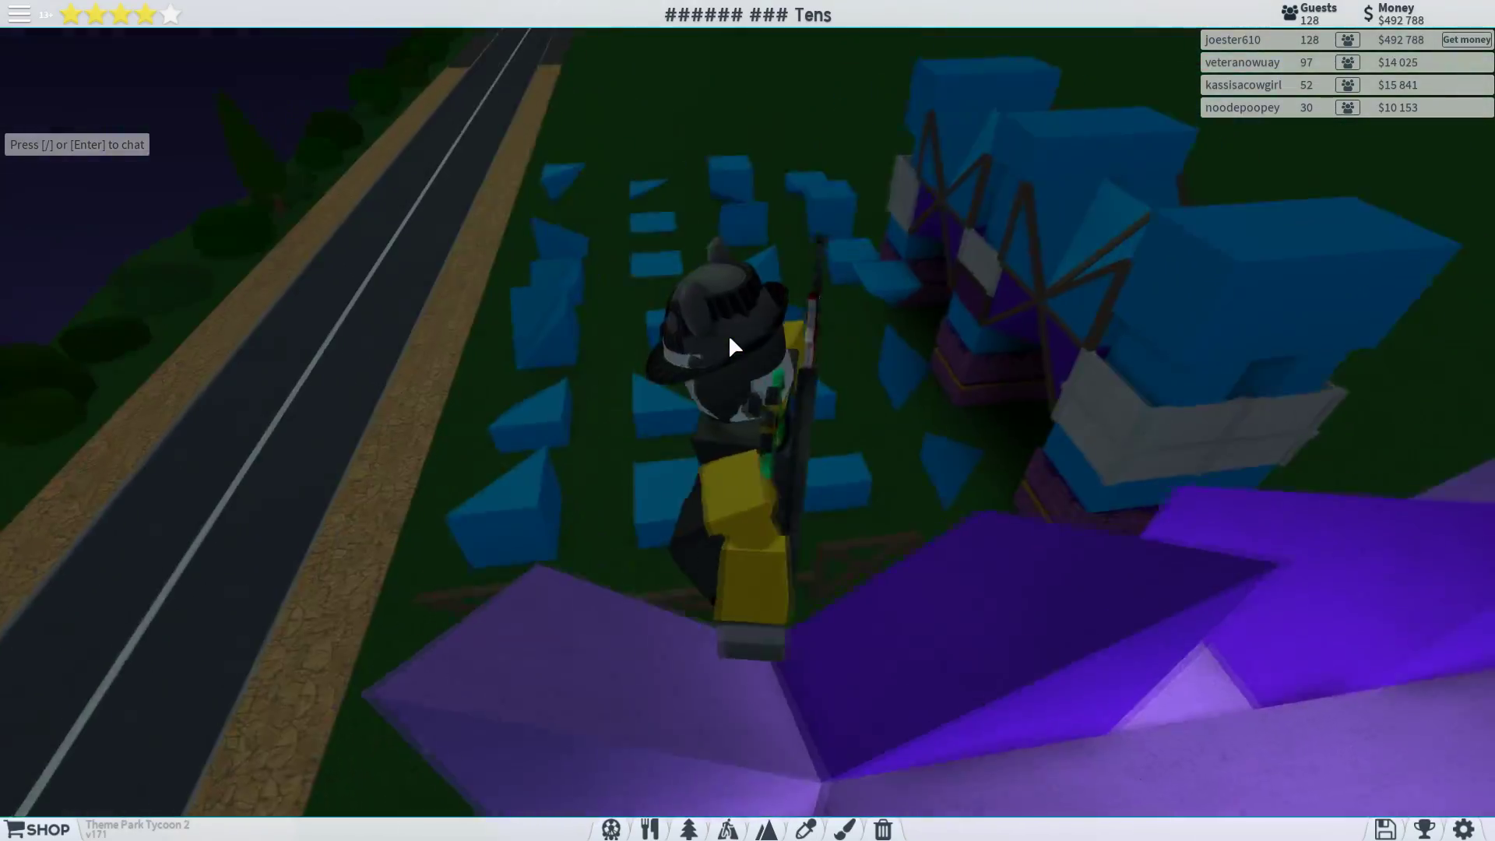
key(Right)
key(w)
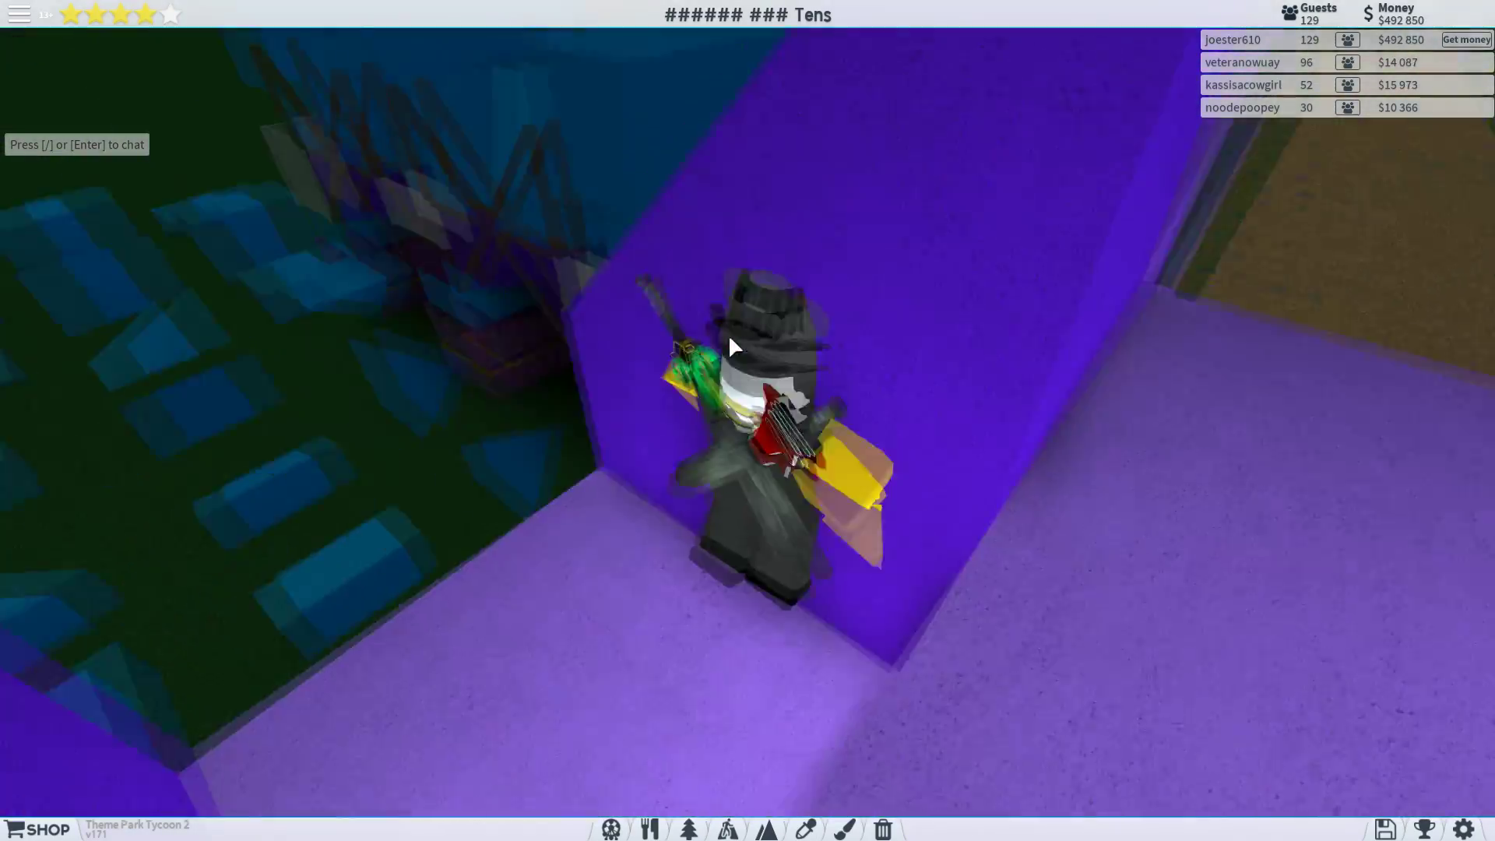
scroll(728, 334, down, 5)
key(Right)
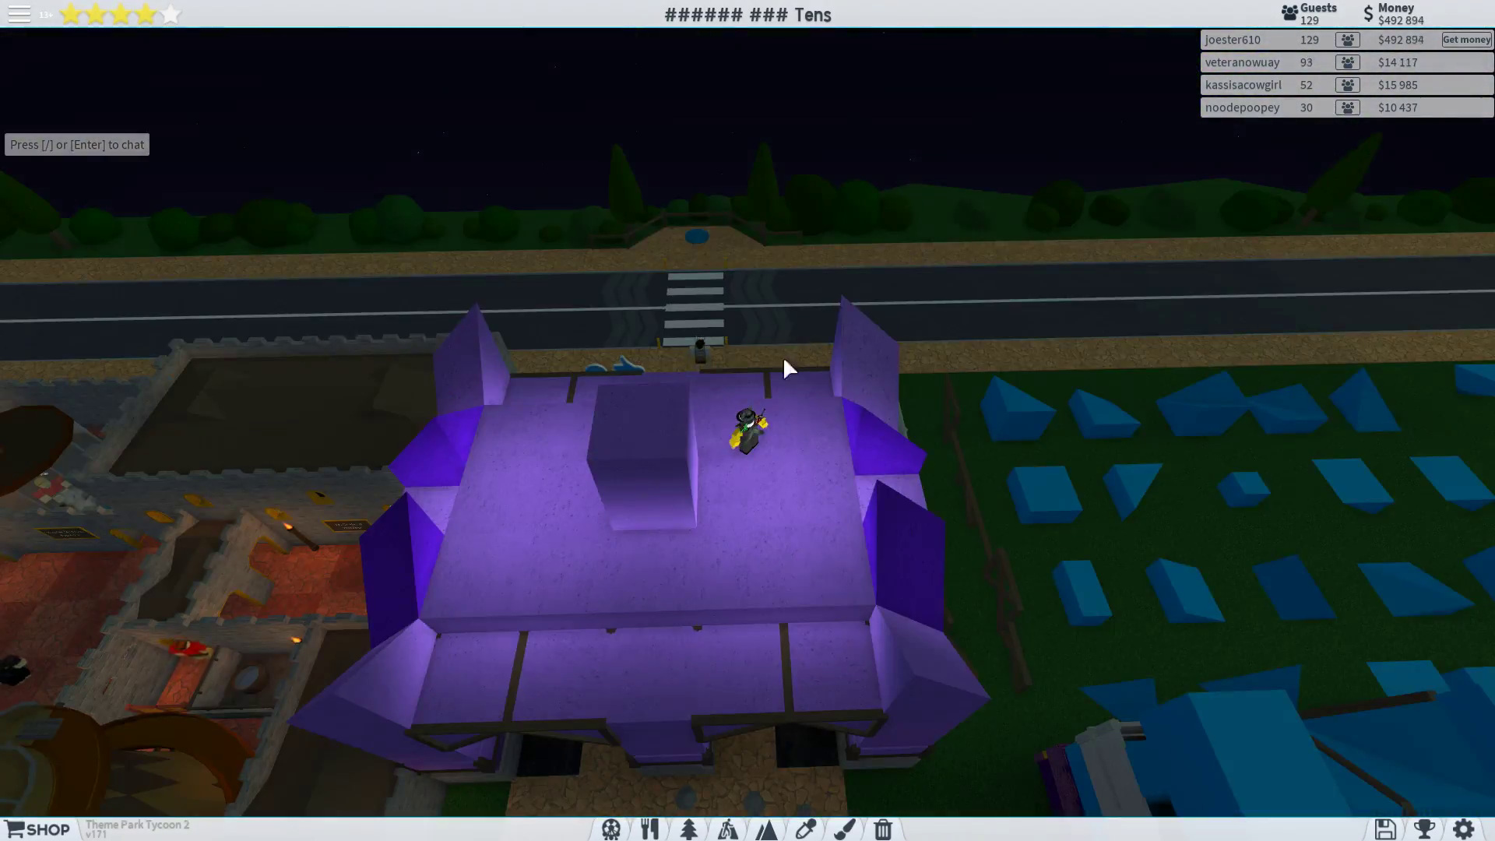
key(Right)
key(Right)
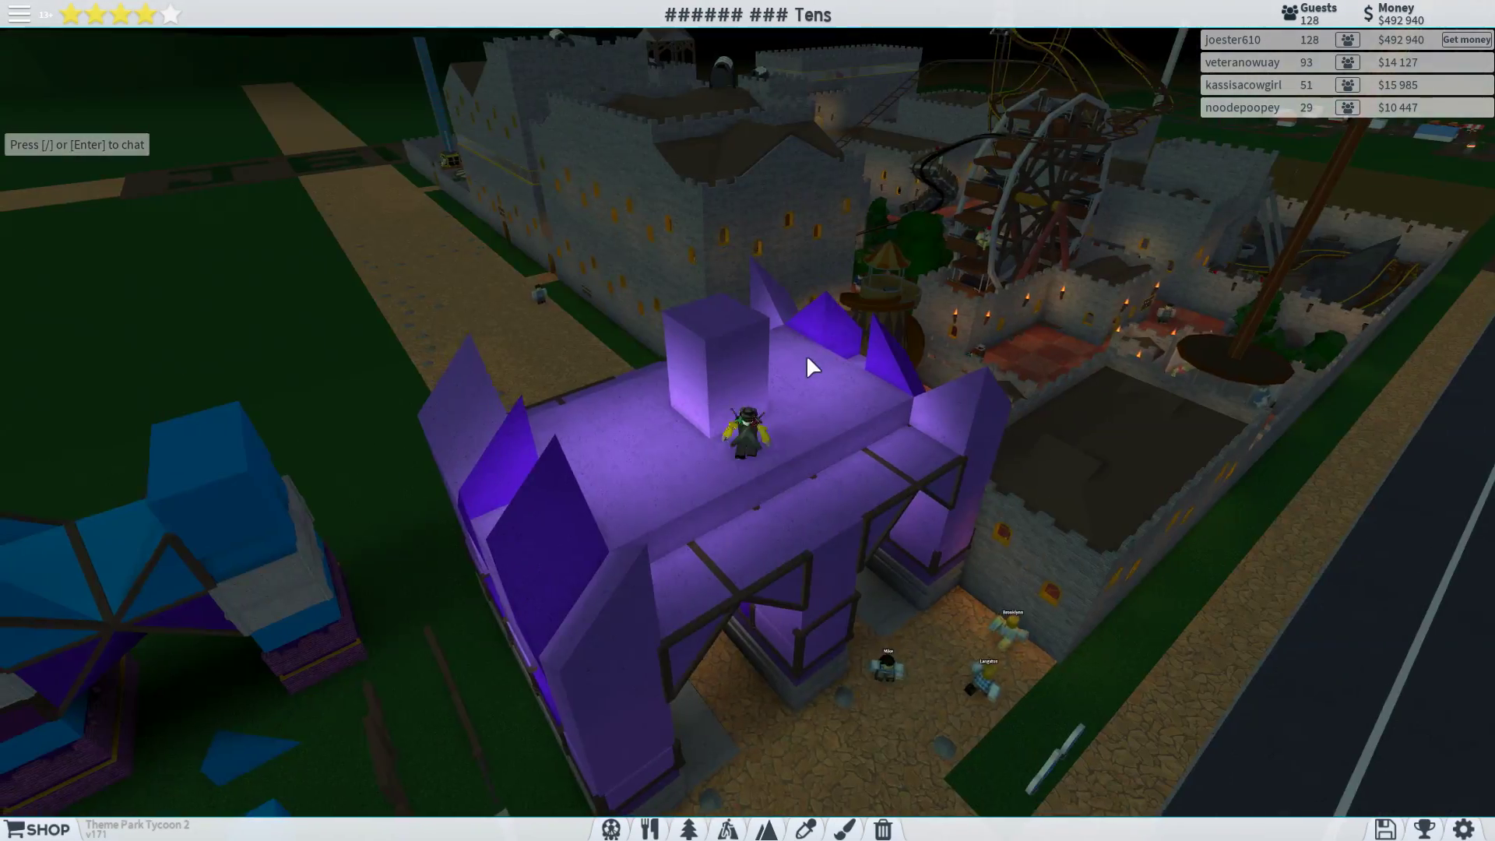
key(Right)
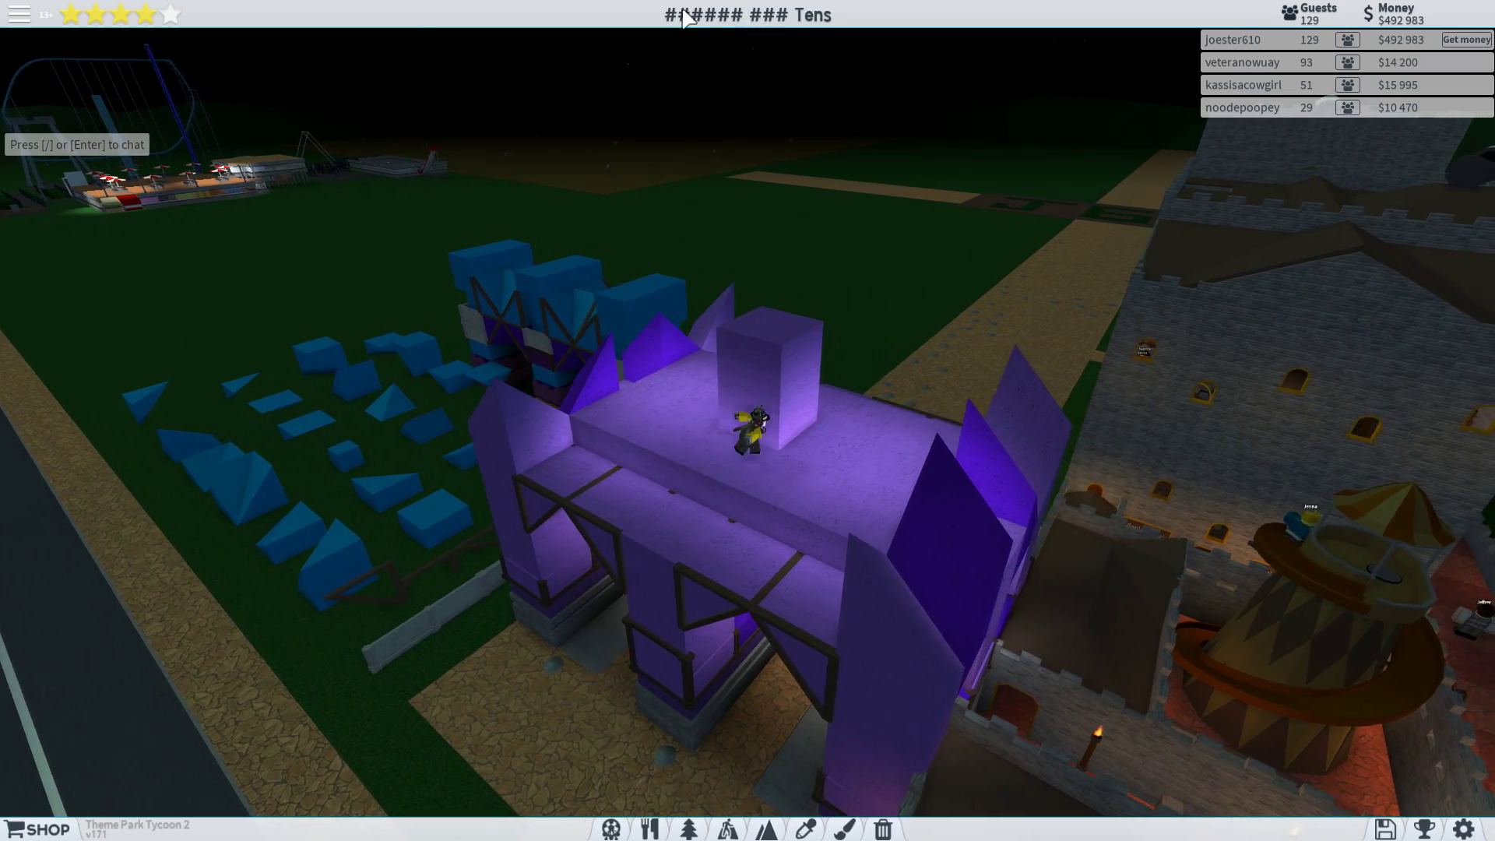
key(Right)
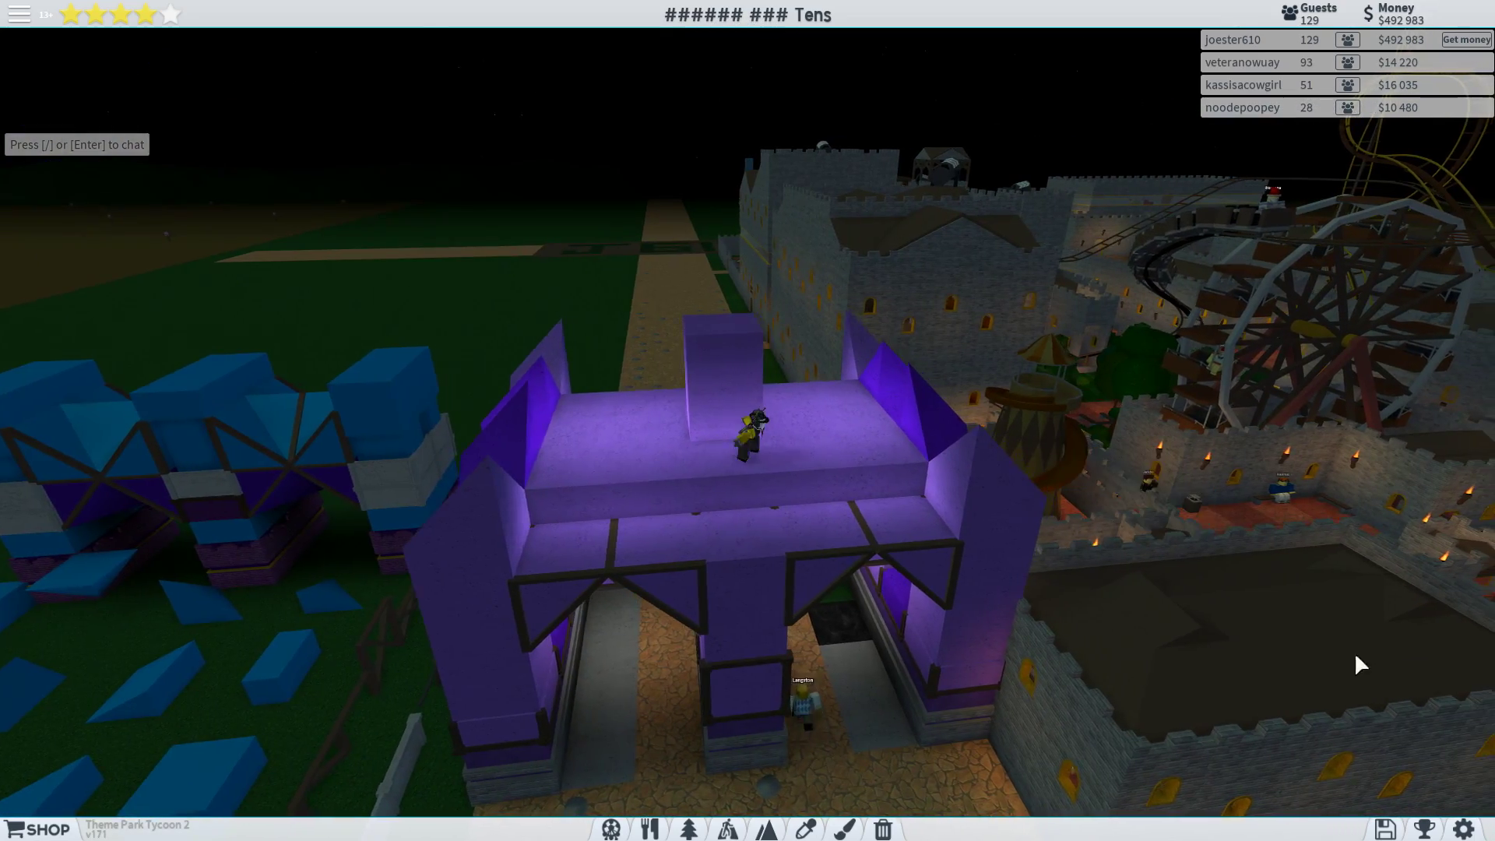
key(Right)
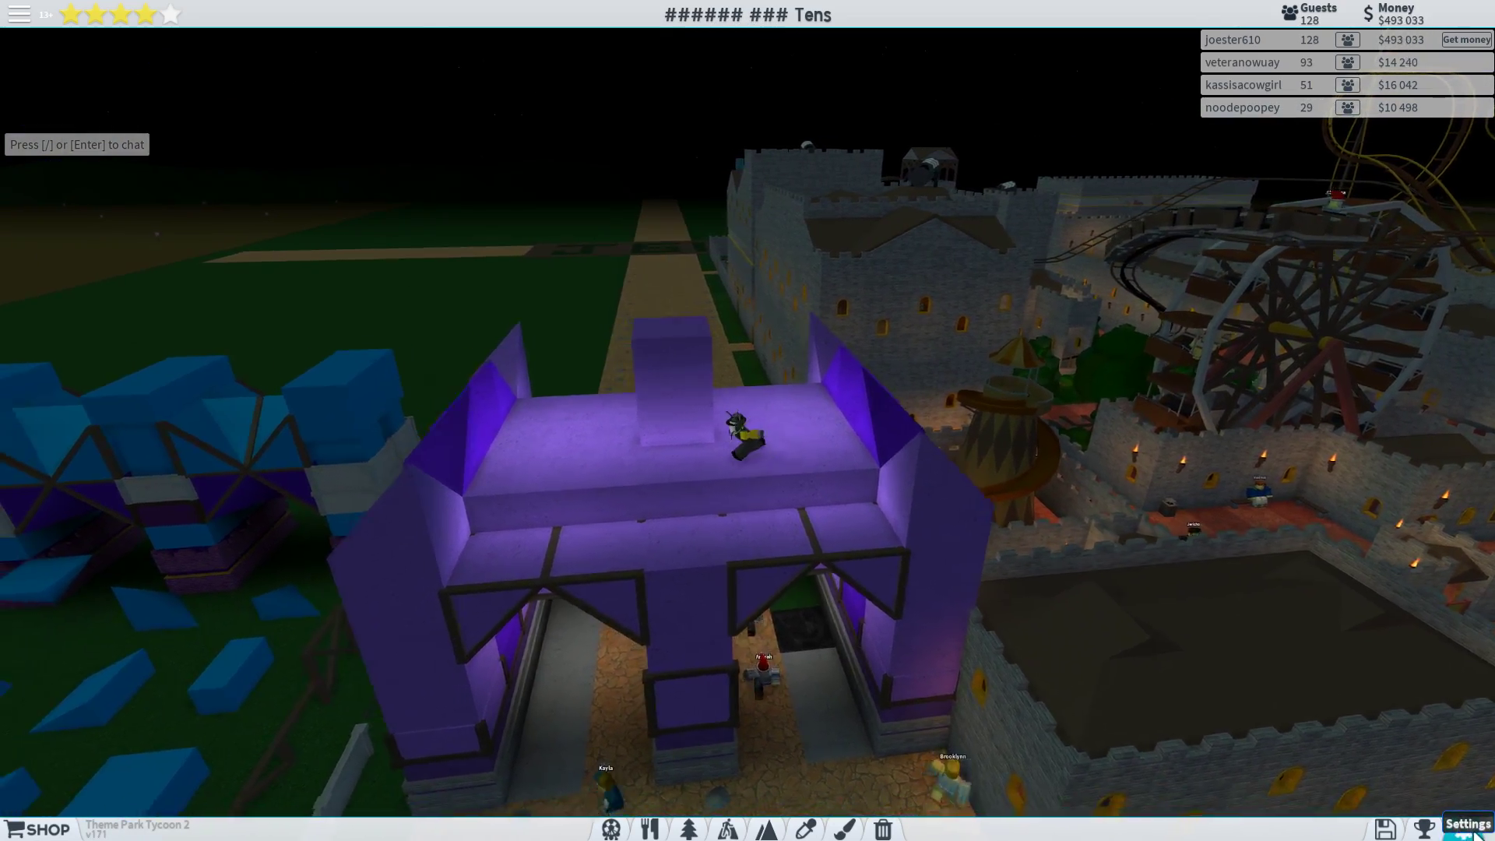
click(1463, 828)
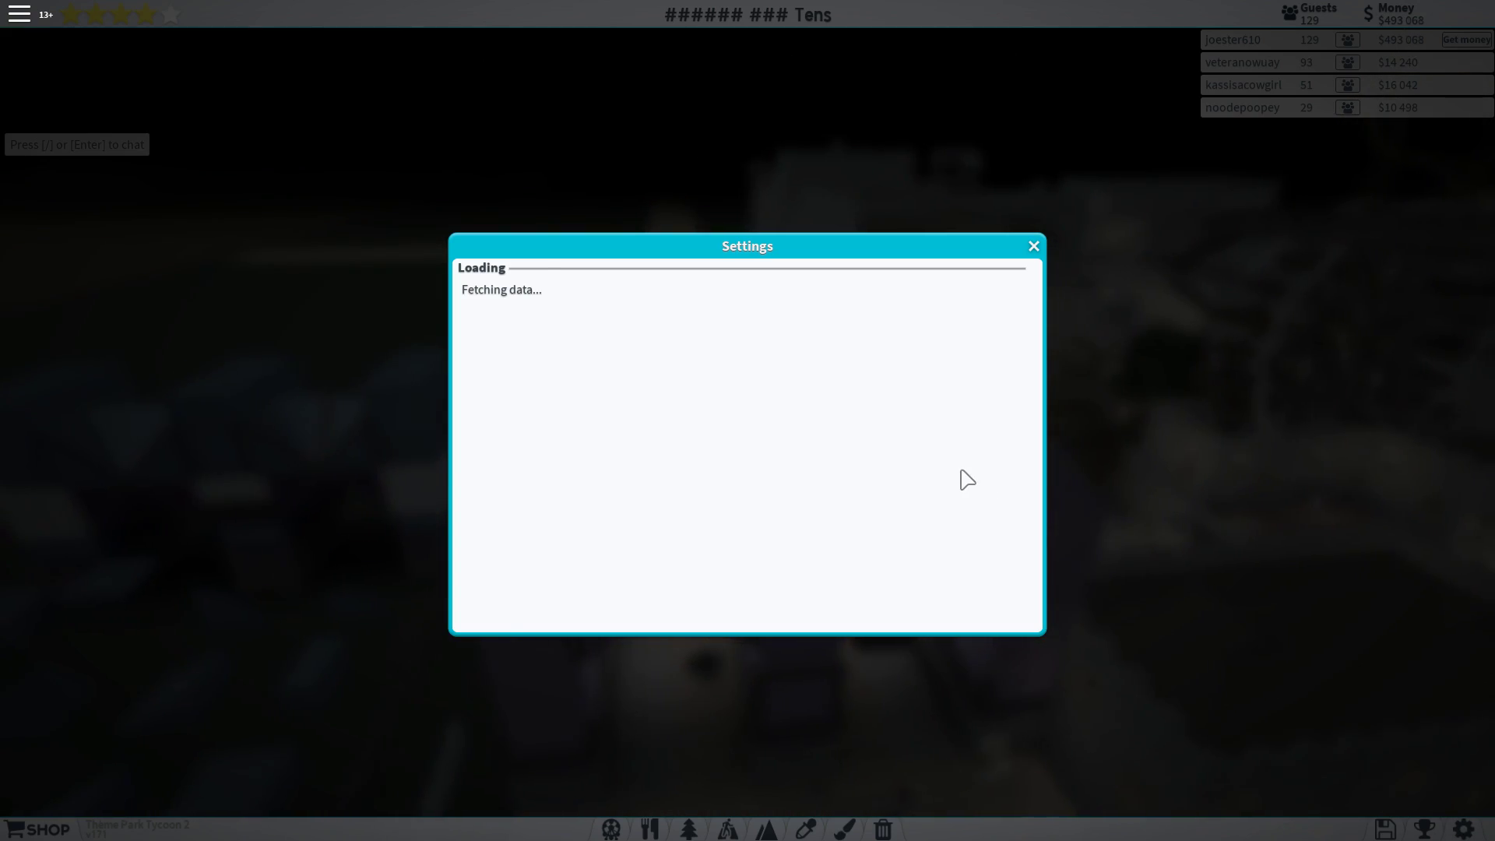
scroll(806, 514, down, 1)
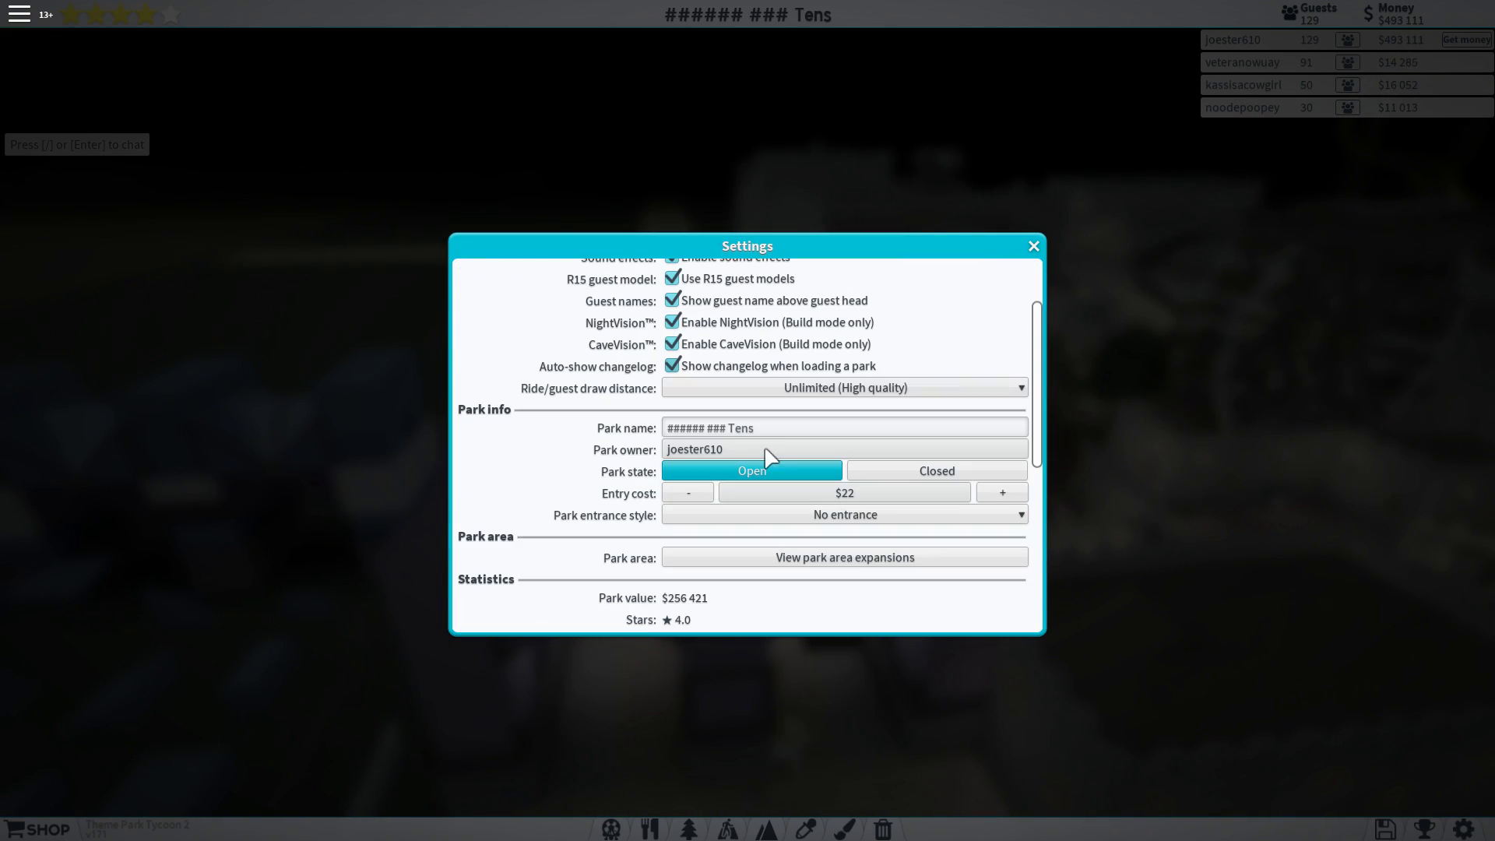
- Enter and submit a different name in the Park name field
click(806, 430)
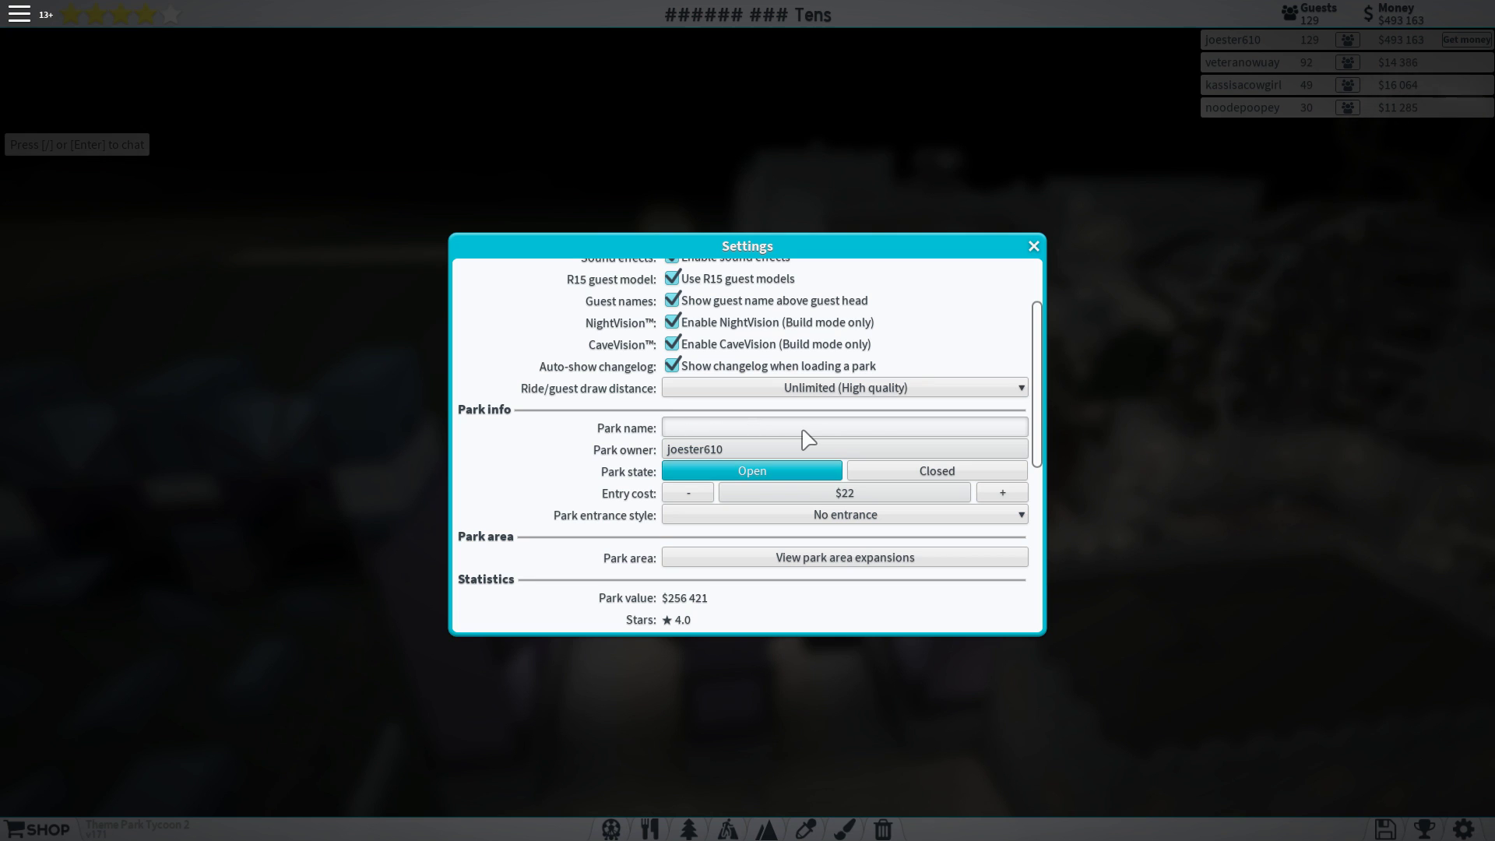
text(J610's Six Tens)
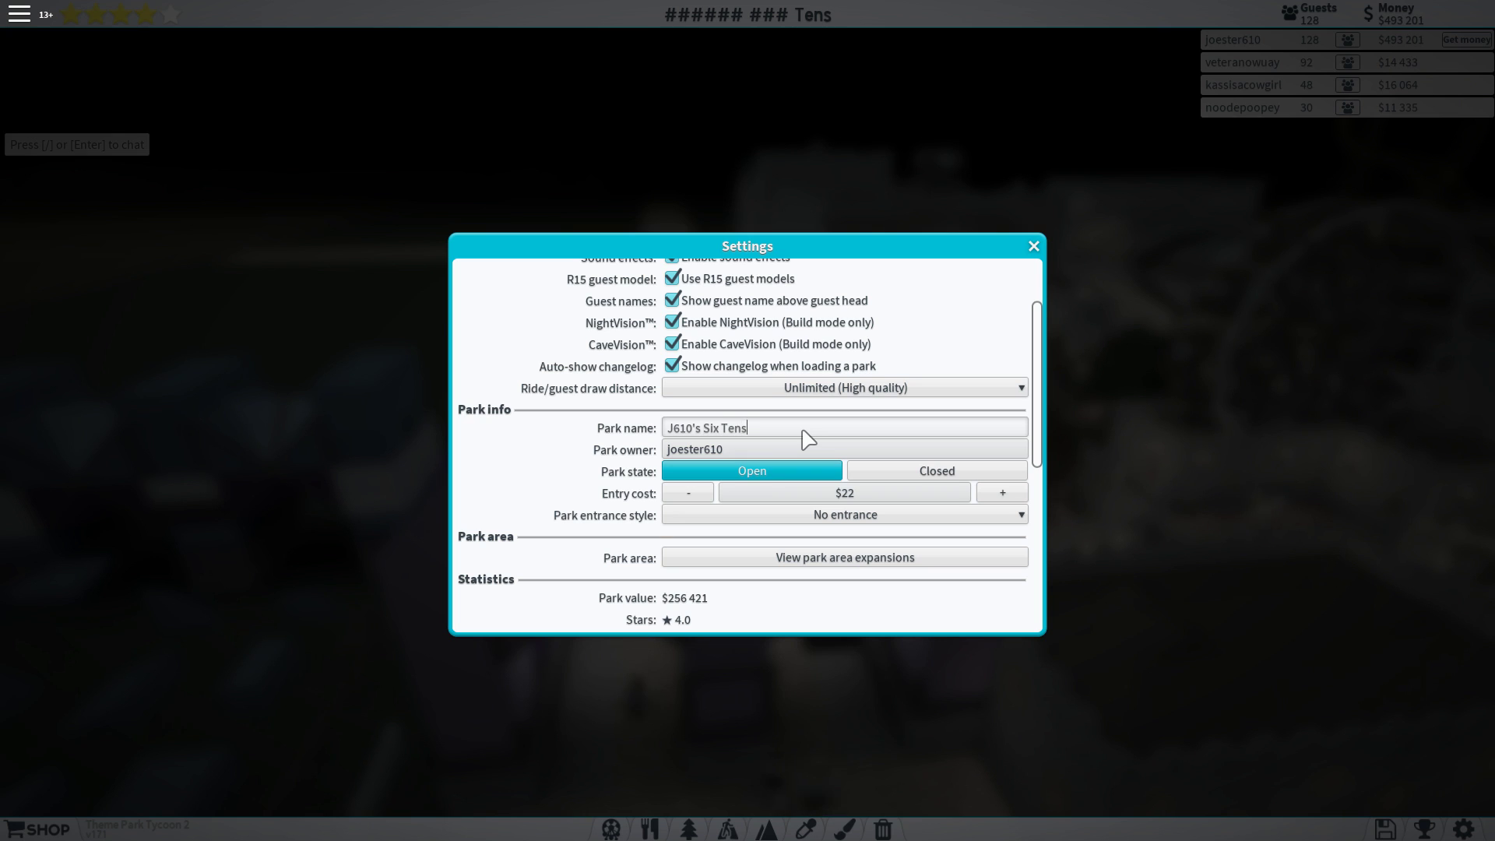
key(Return)
key(BackSpace)
key(BackSpace)
key(BackSpace)
key(BackSpace)
key(BackSpace)
key(BackSpace)
text(o)
key(BackSpace)
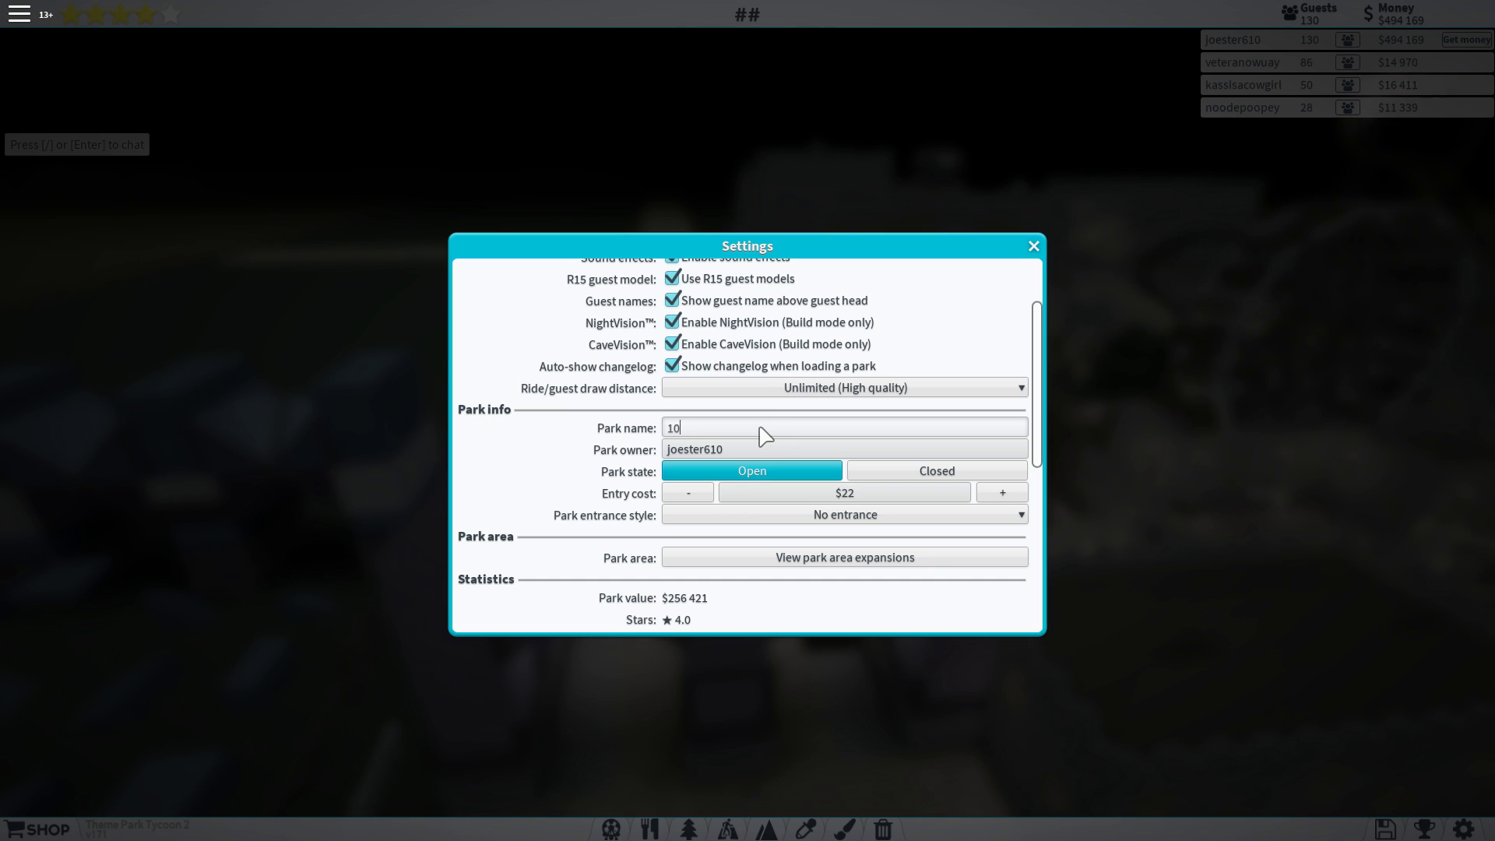
text(0)
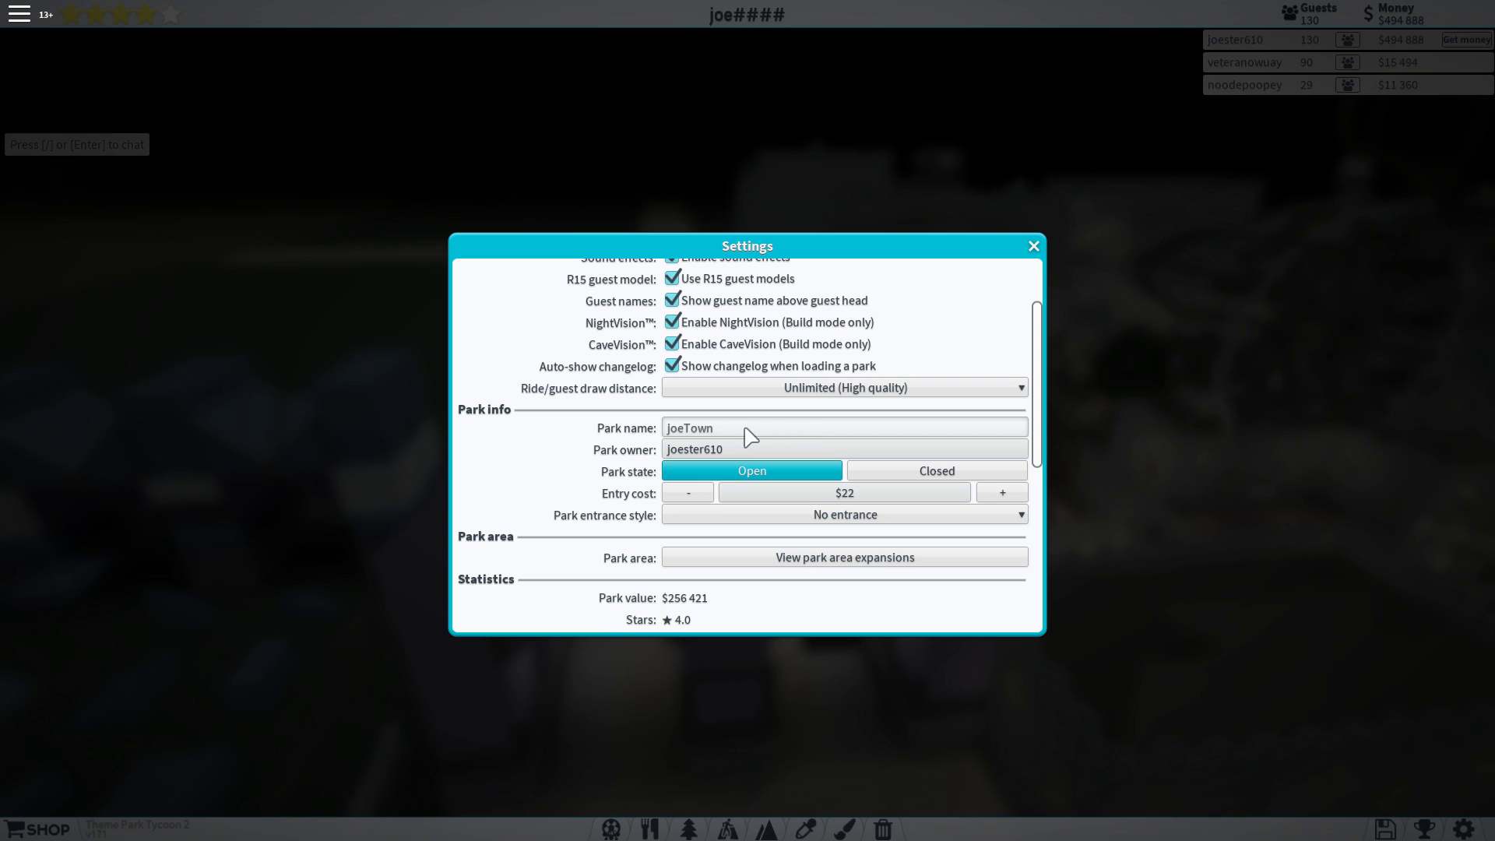
- Rename the park to "J610's Six Tens" and close Settings
click(686, 432)
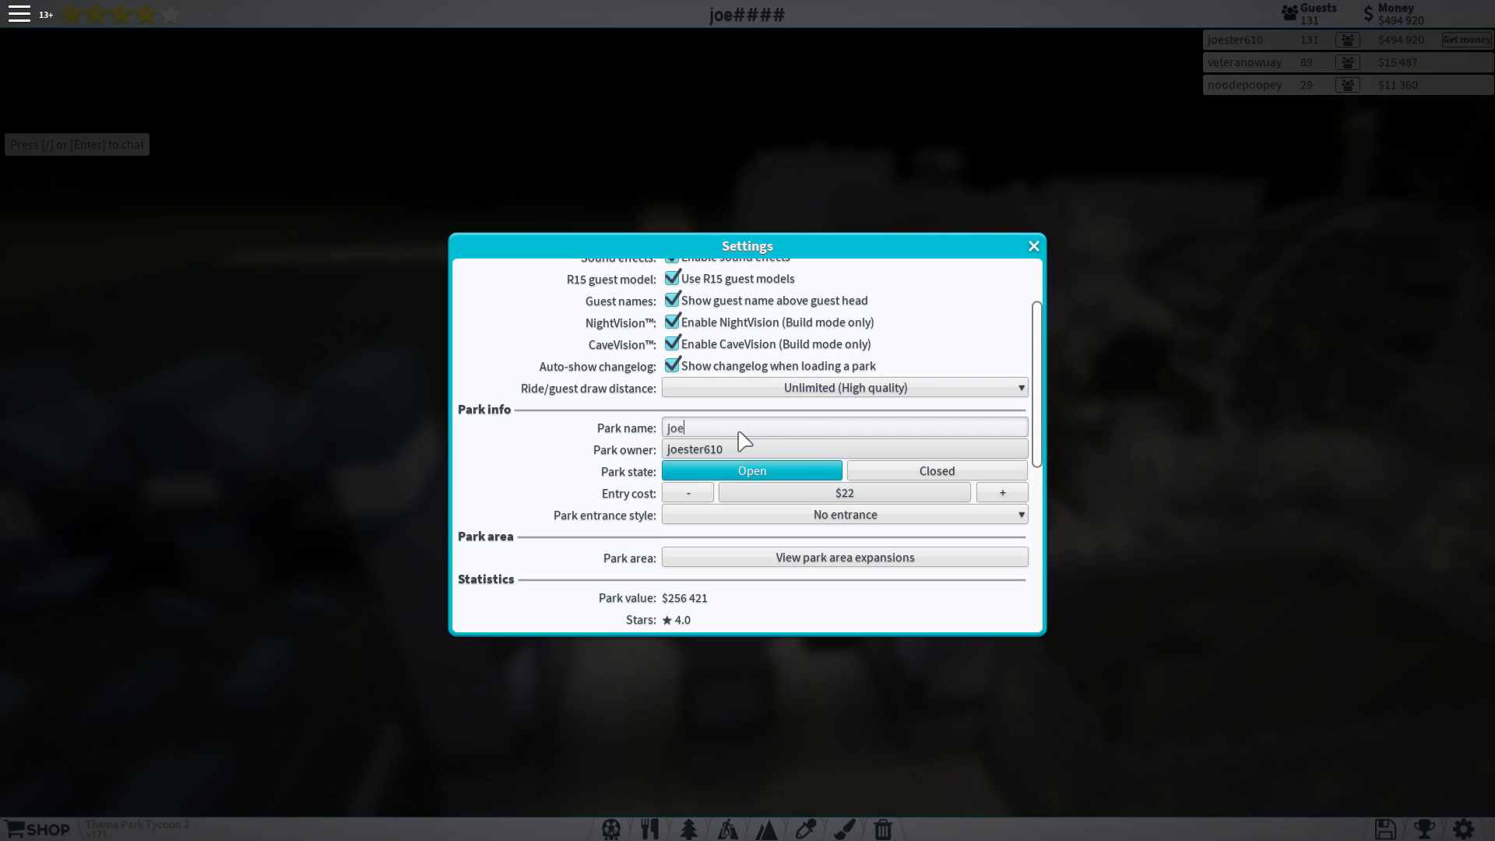
text(Town)
key(Return)
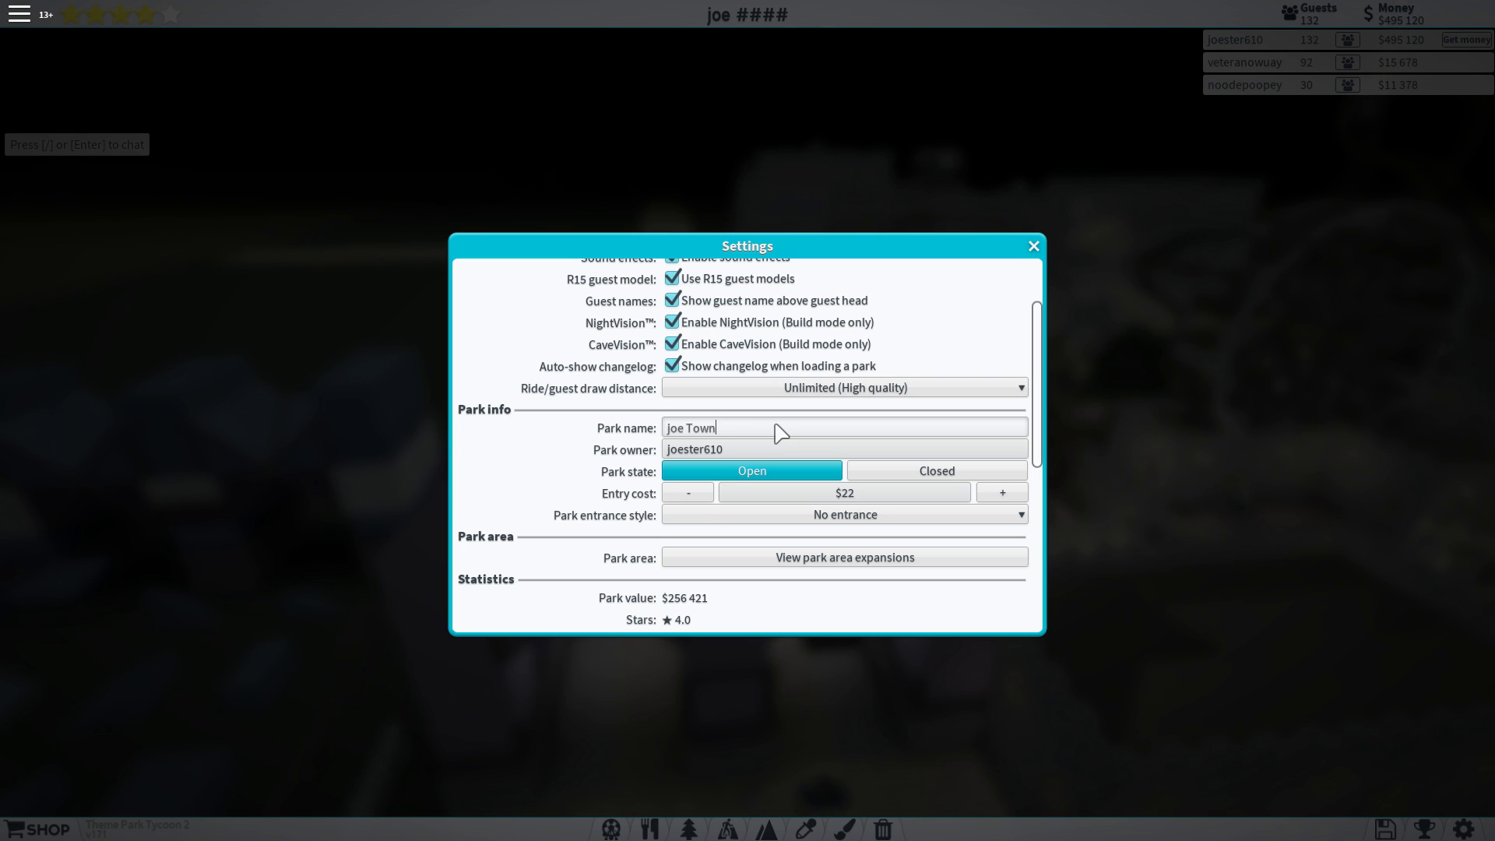
key(BackSpace)
key(BackSpace)
key(BackSpace)
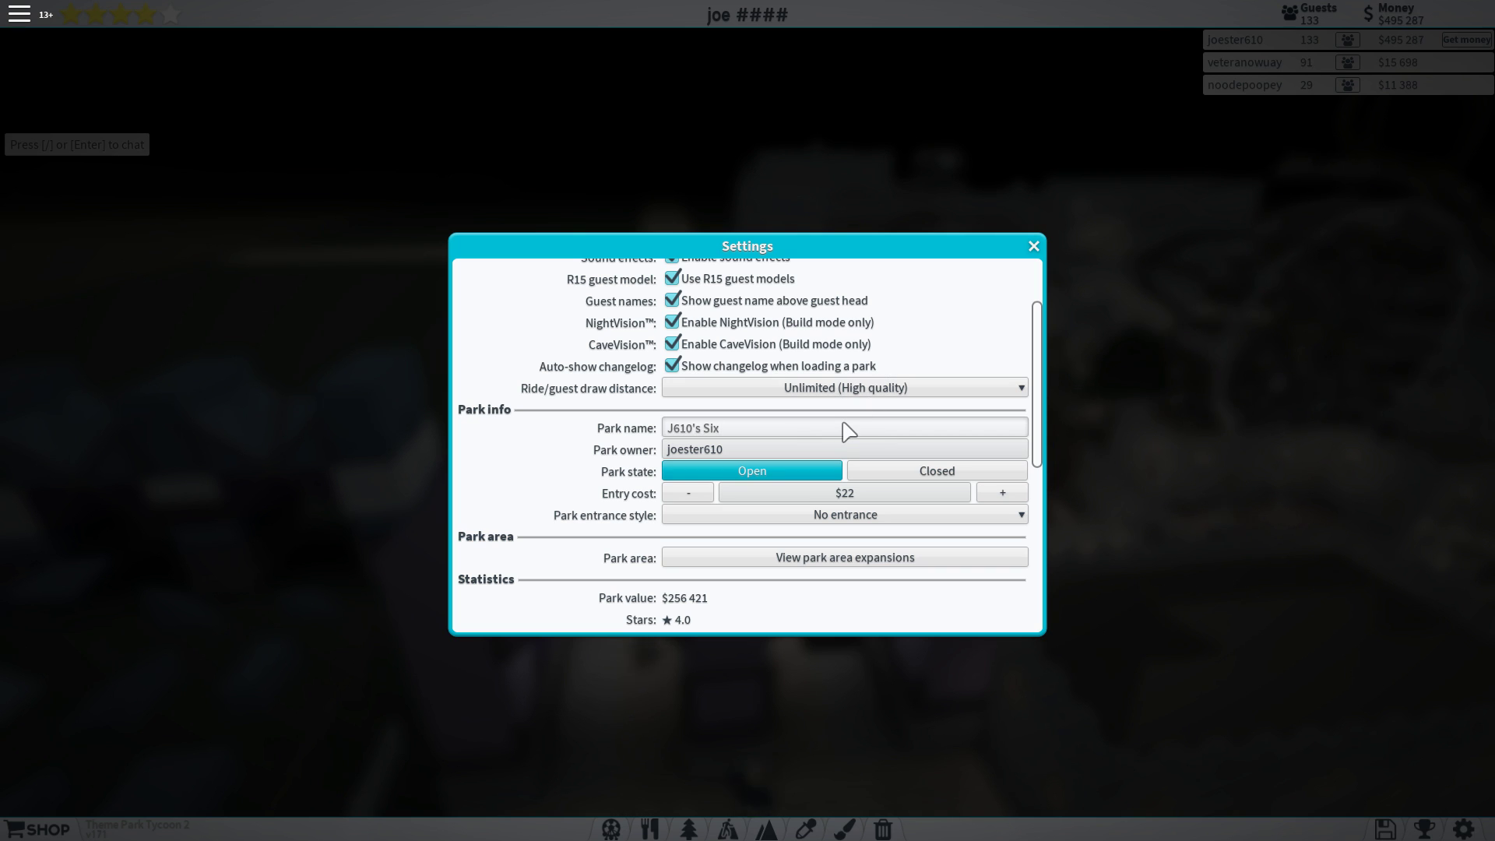
text( Tens)
key(Return)
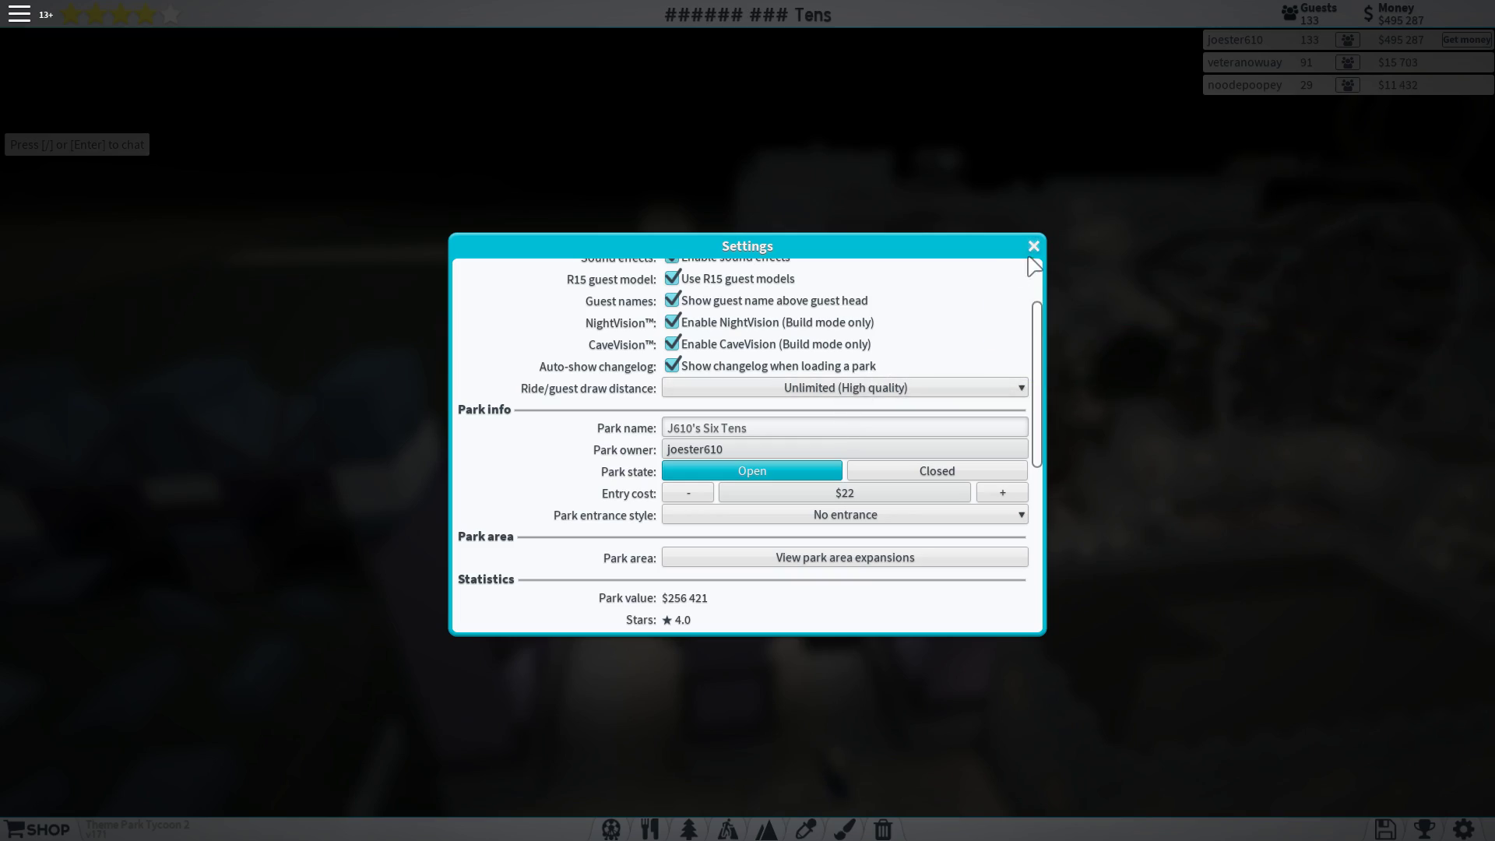
click(1034, 246)
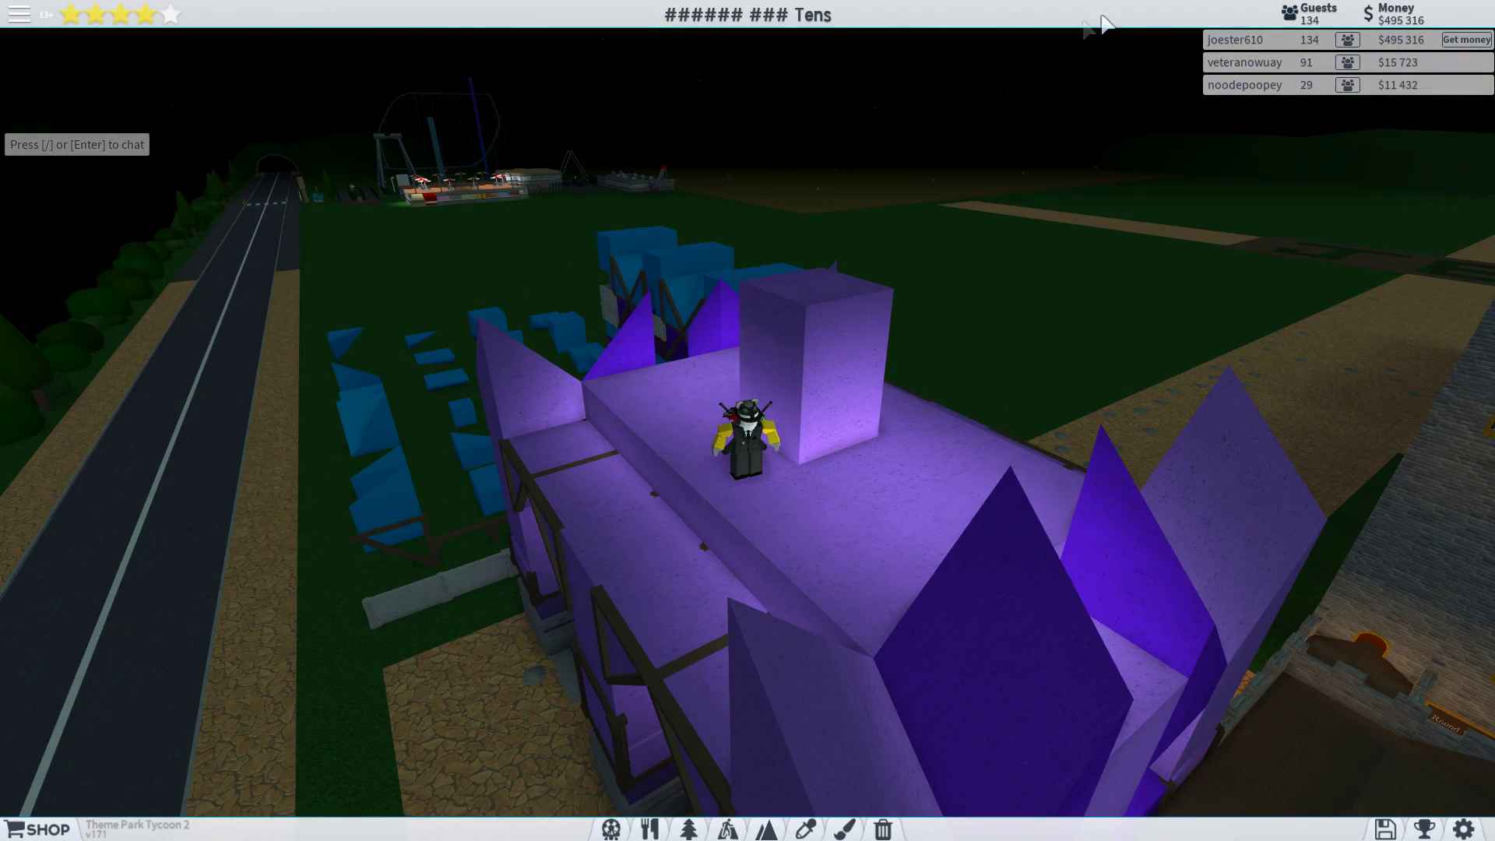
- Open and dismiss the pause menu, then walk toward the blue second entrance
right_click(850, 113)
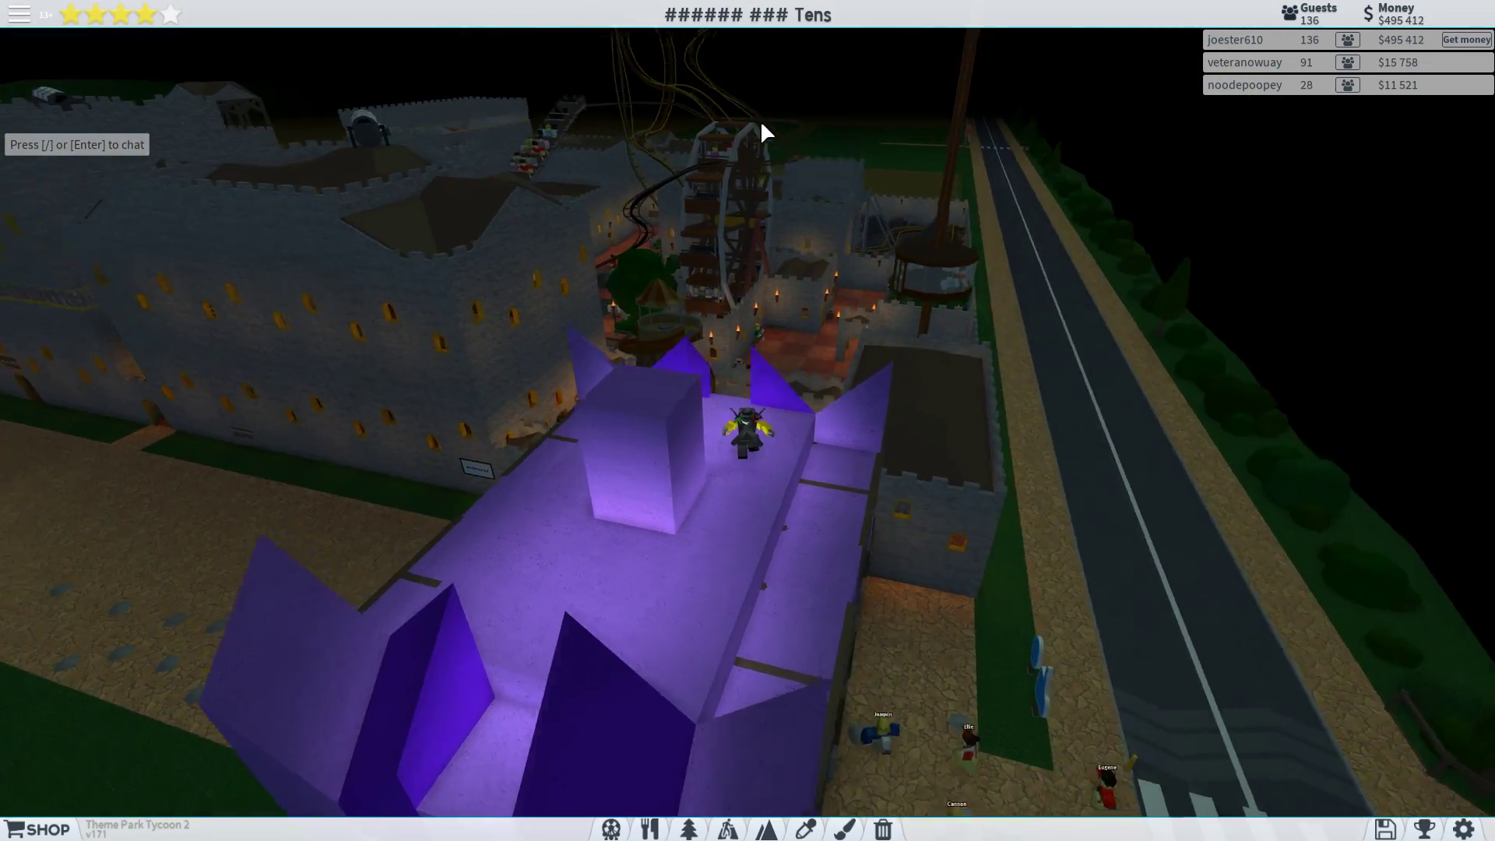
scroll(761, 121, up, 1)
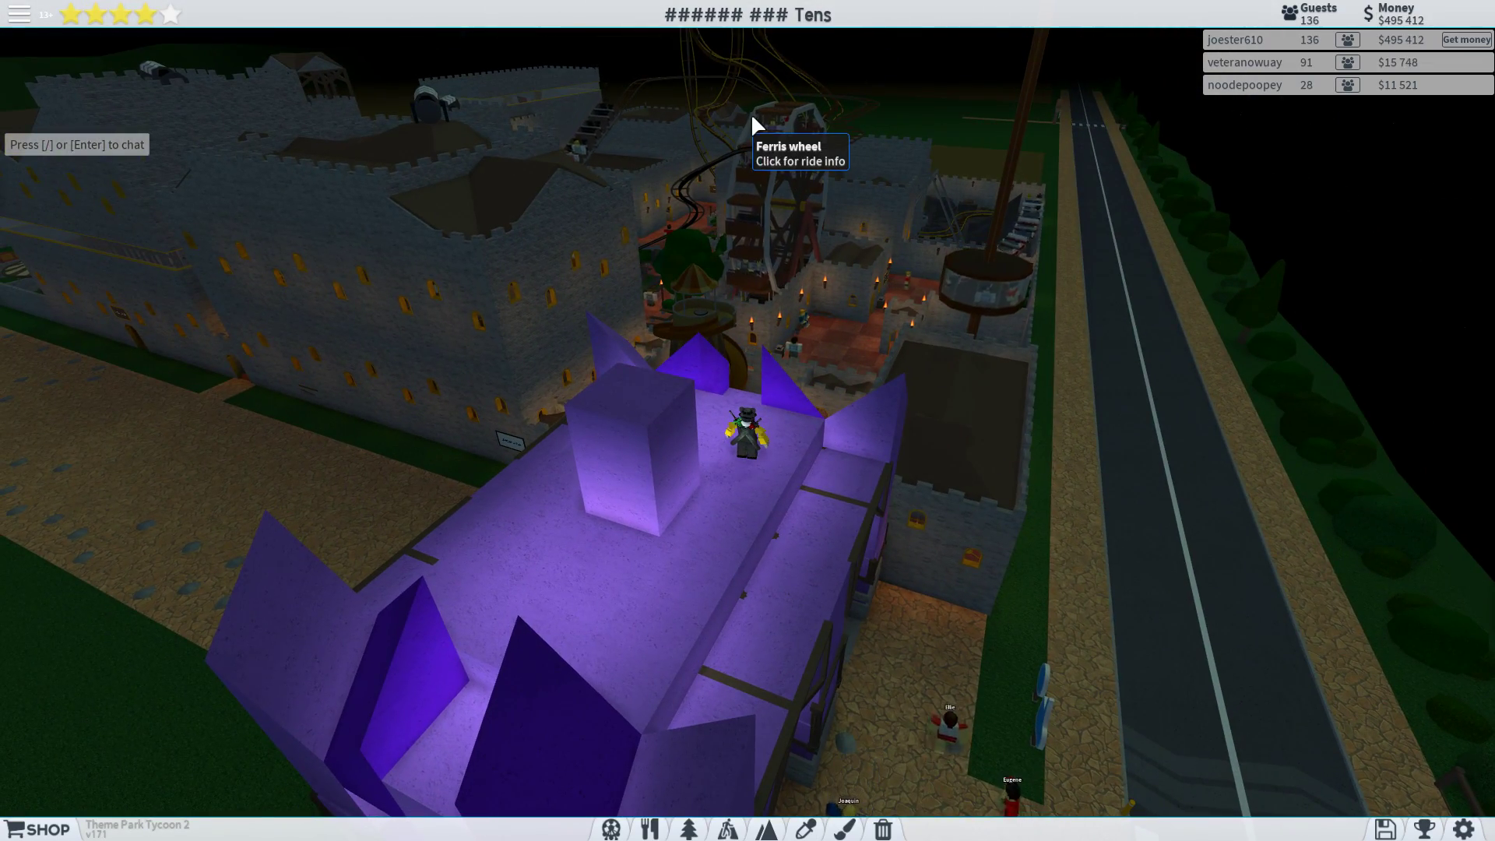
key(Escape)
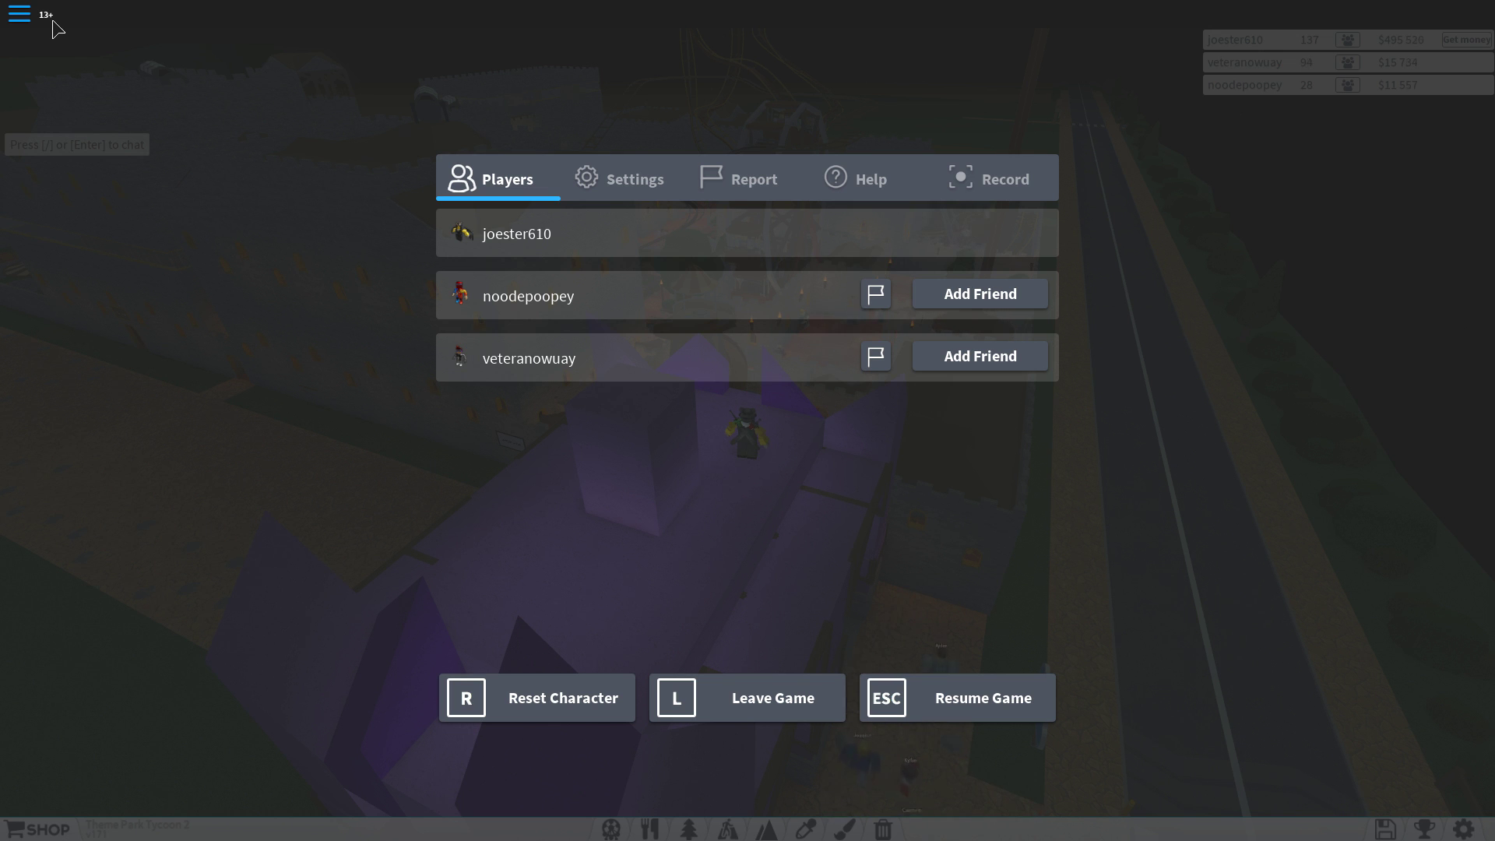
key(Escape)
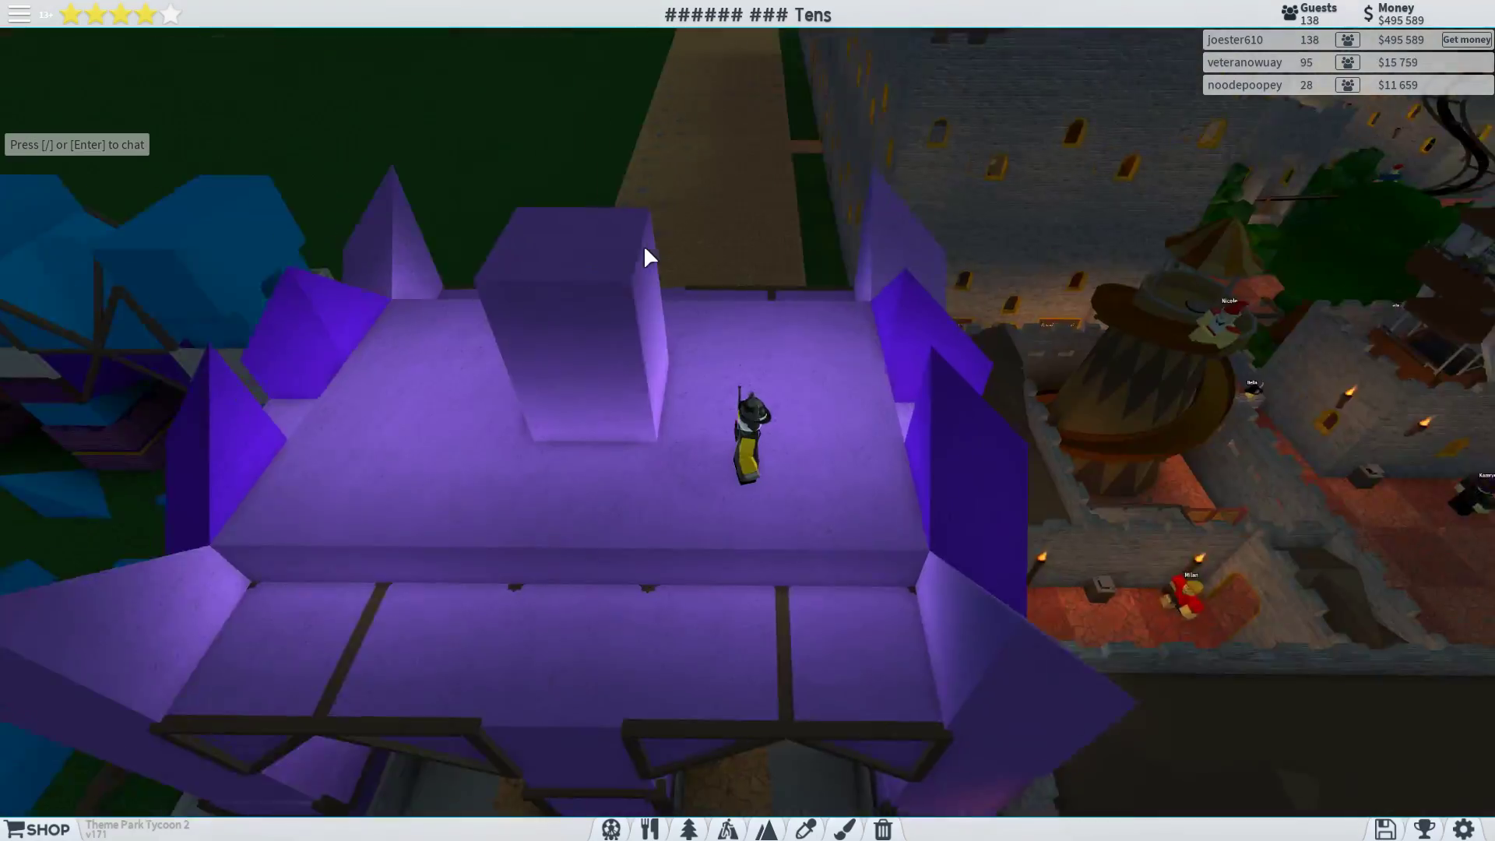
scroll(643, 244, up, 5)
key(Right)
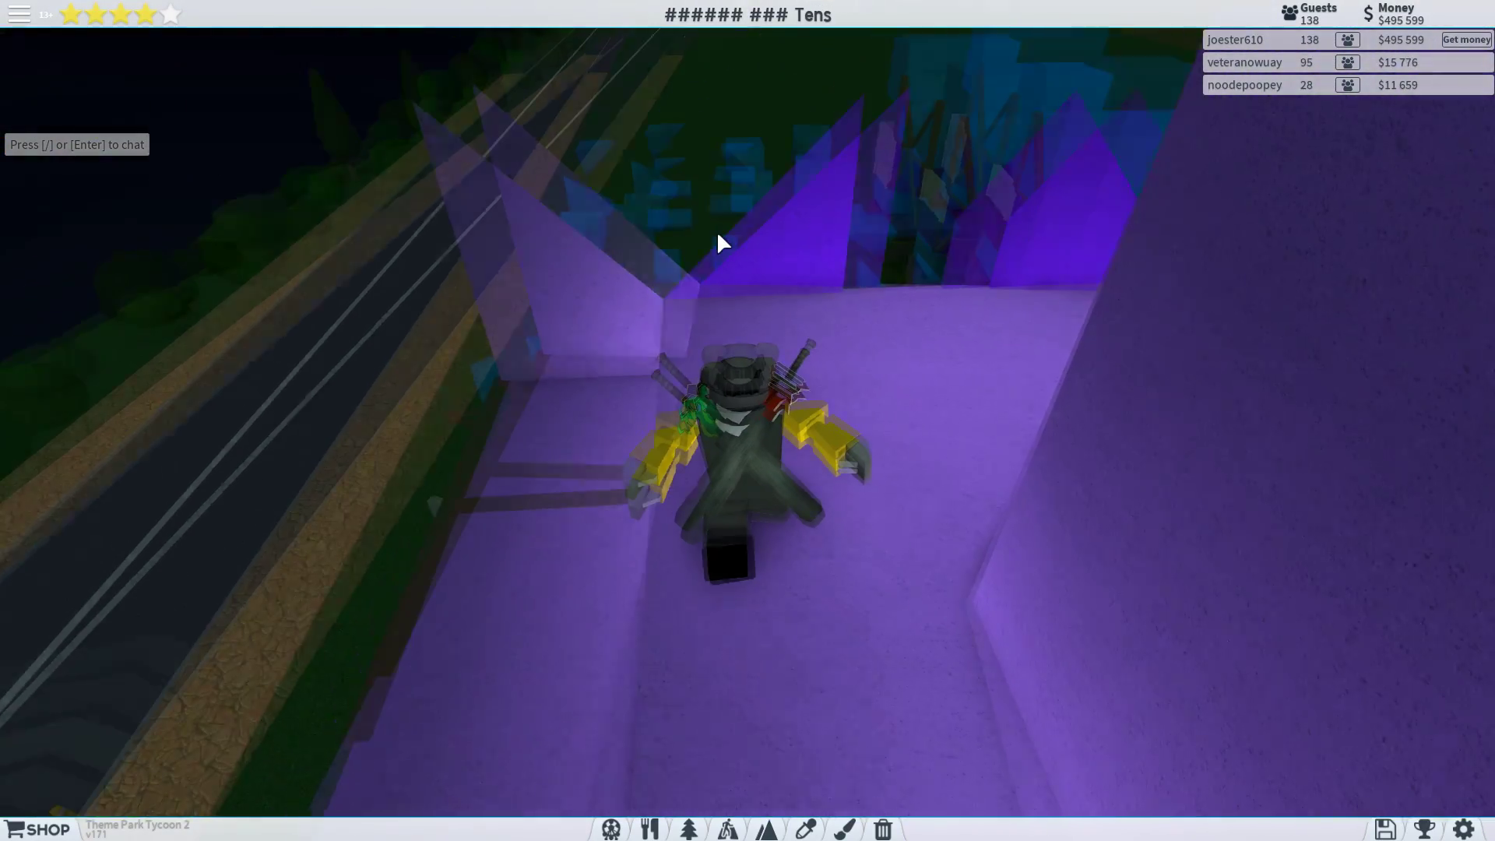
key(w)
key(Right)
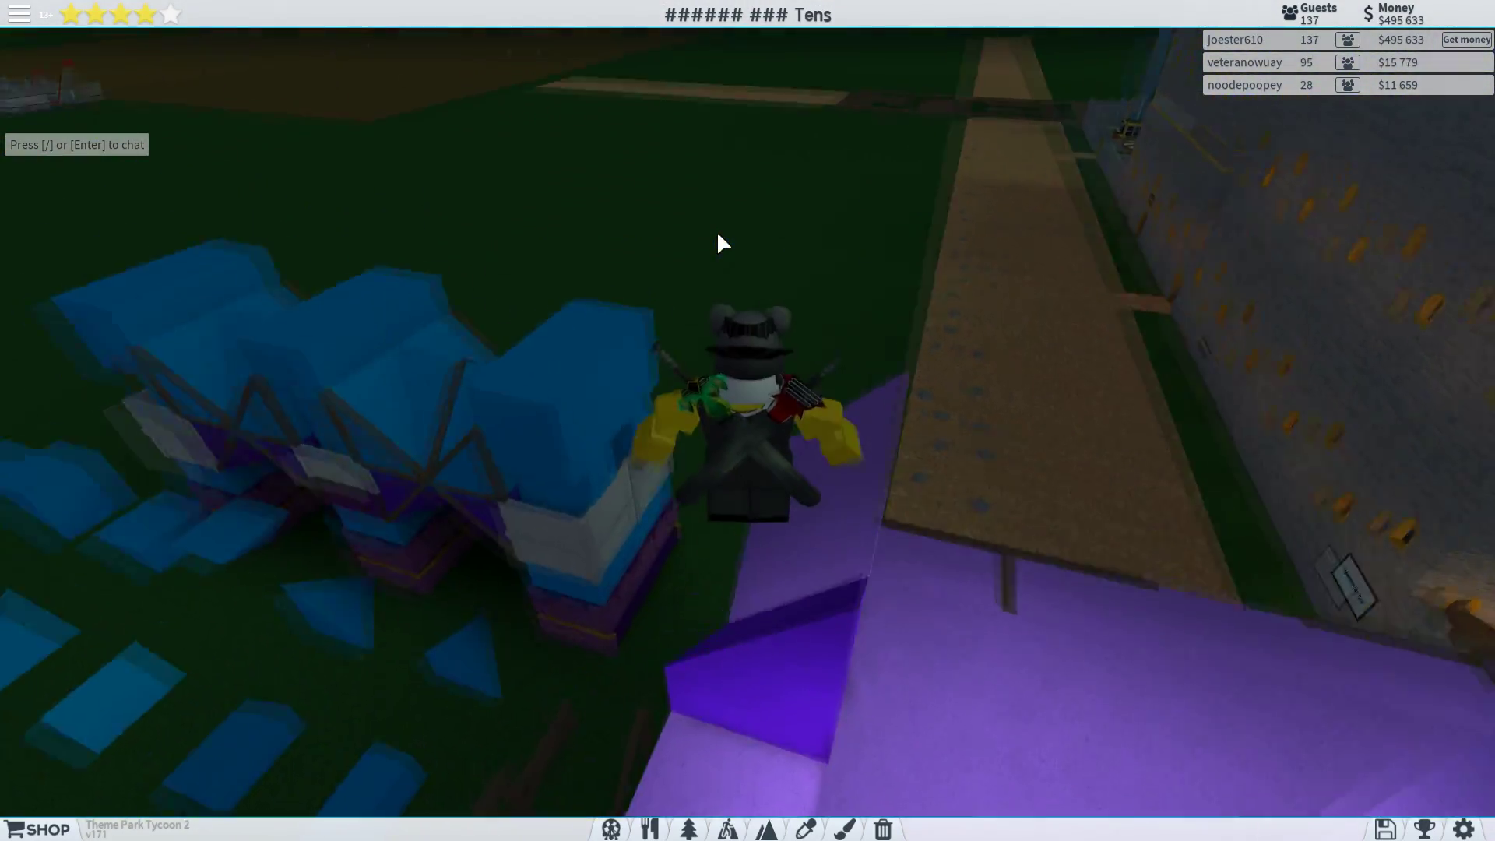
key(w)
- Cross the purple roof onto the blue blocks and return toward the road-side wall
key(w)
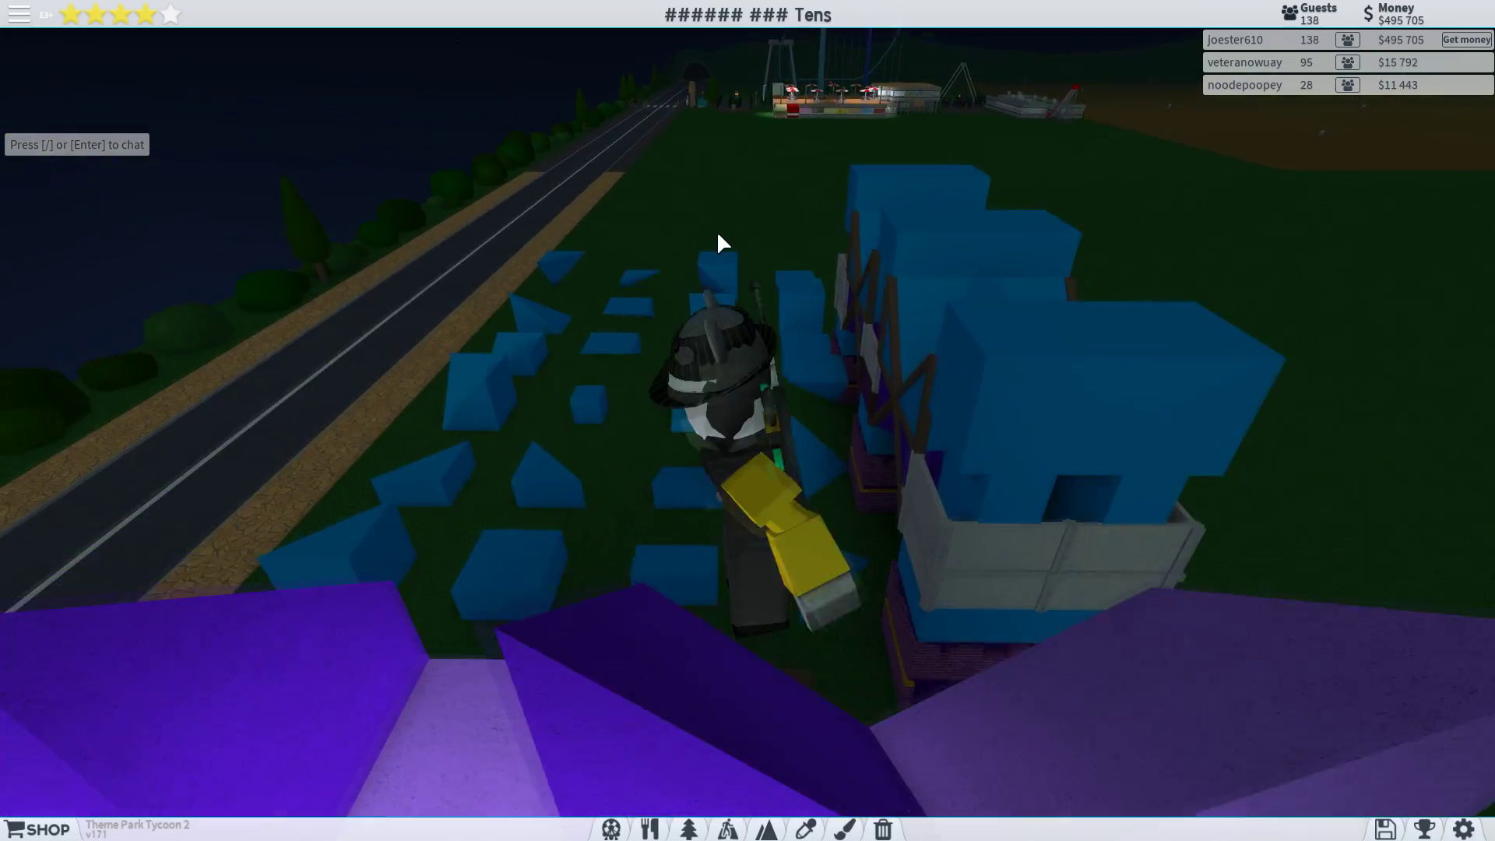
key(Left)
key(Right)
key(w)
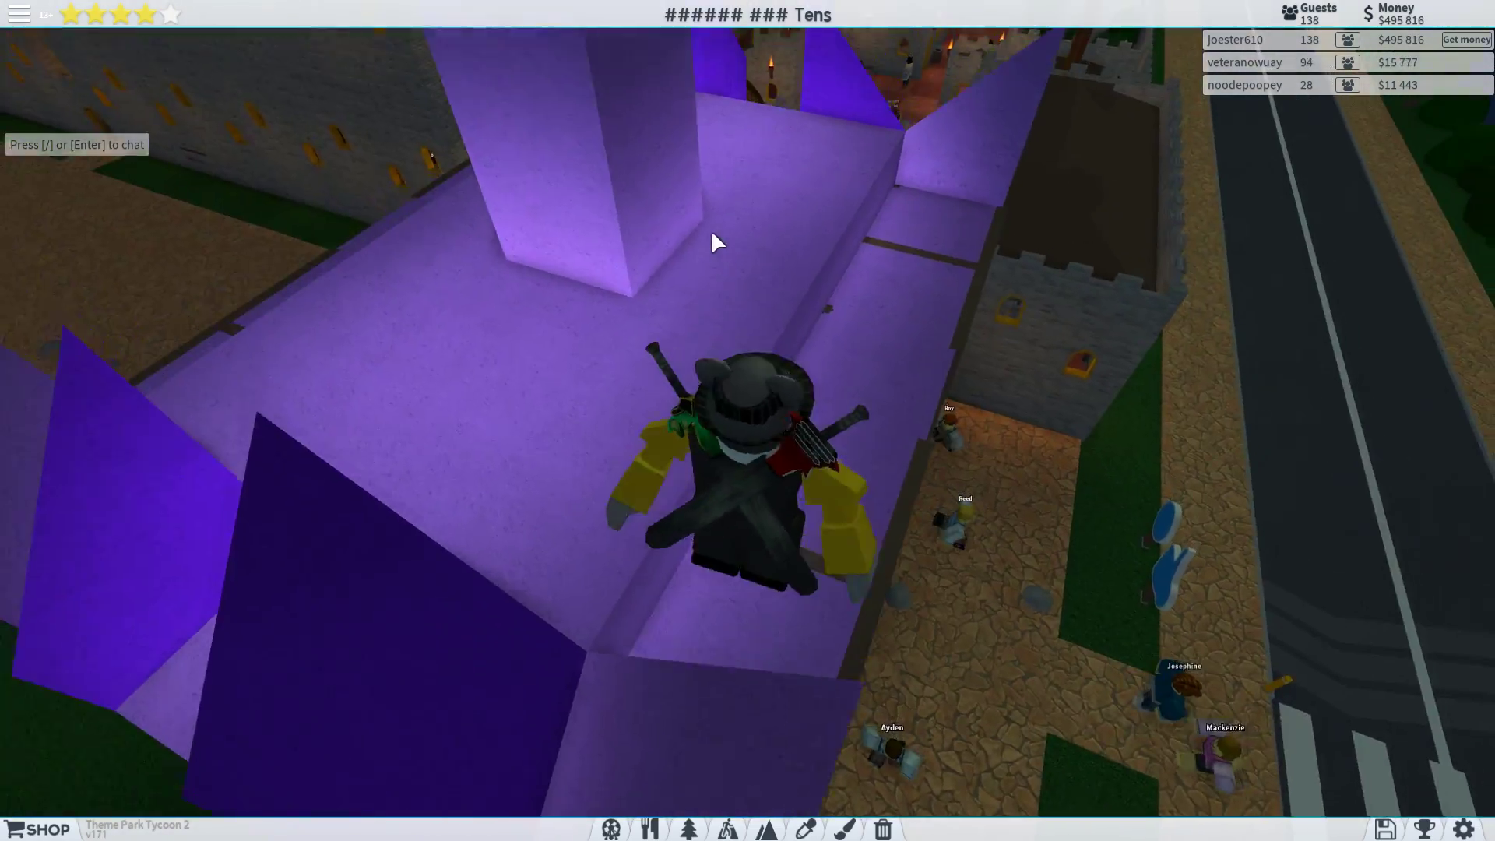
key(w)
key(Right)
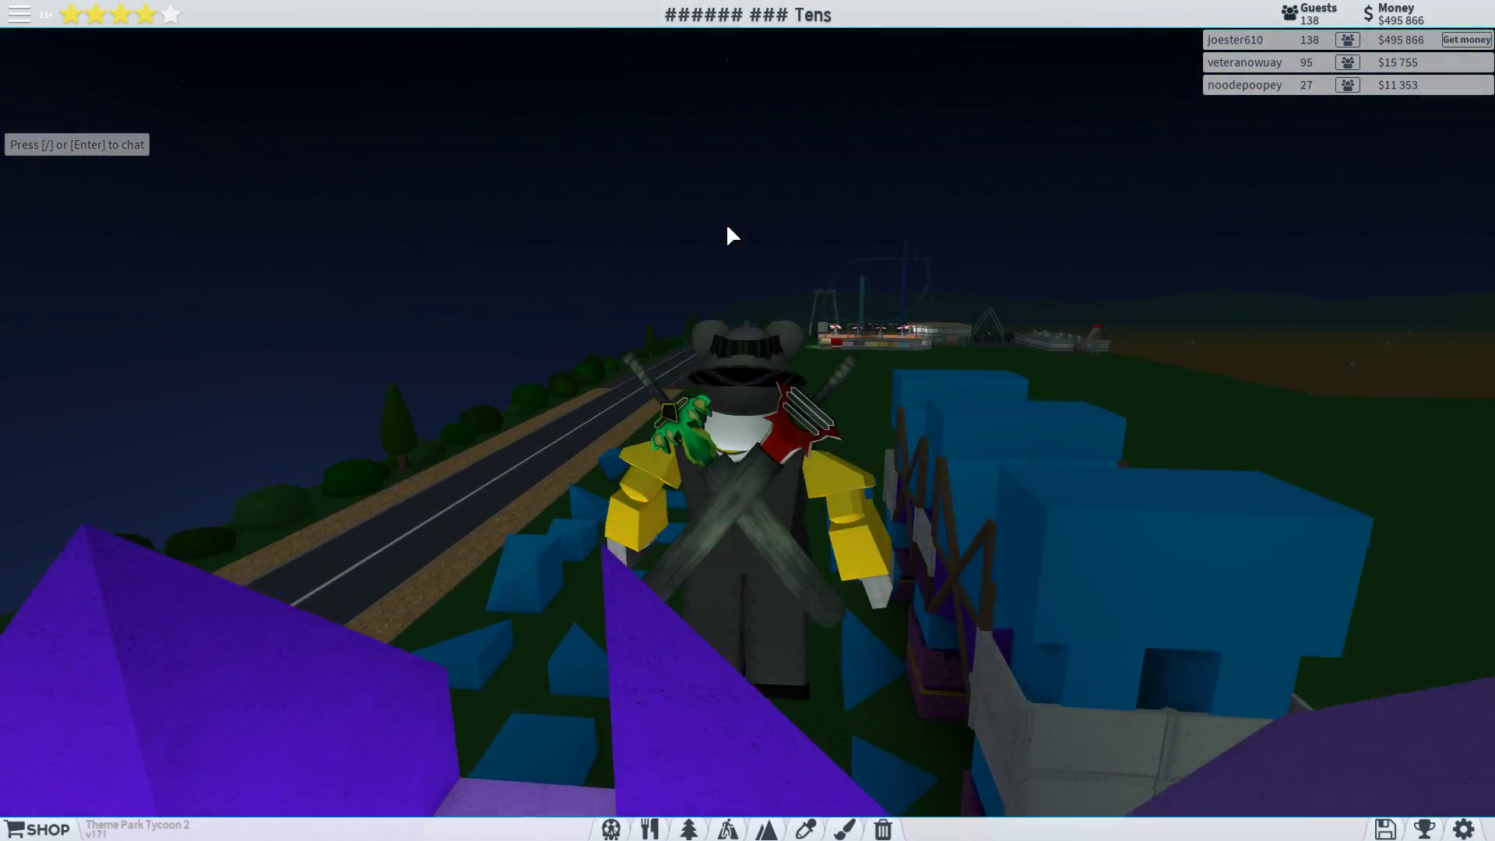
key(w)
key(Right)
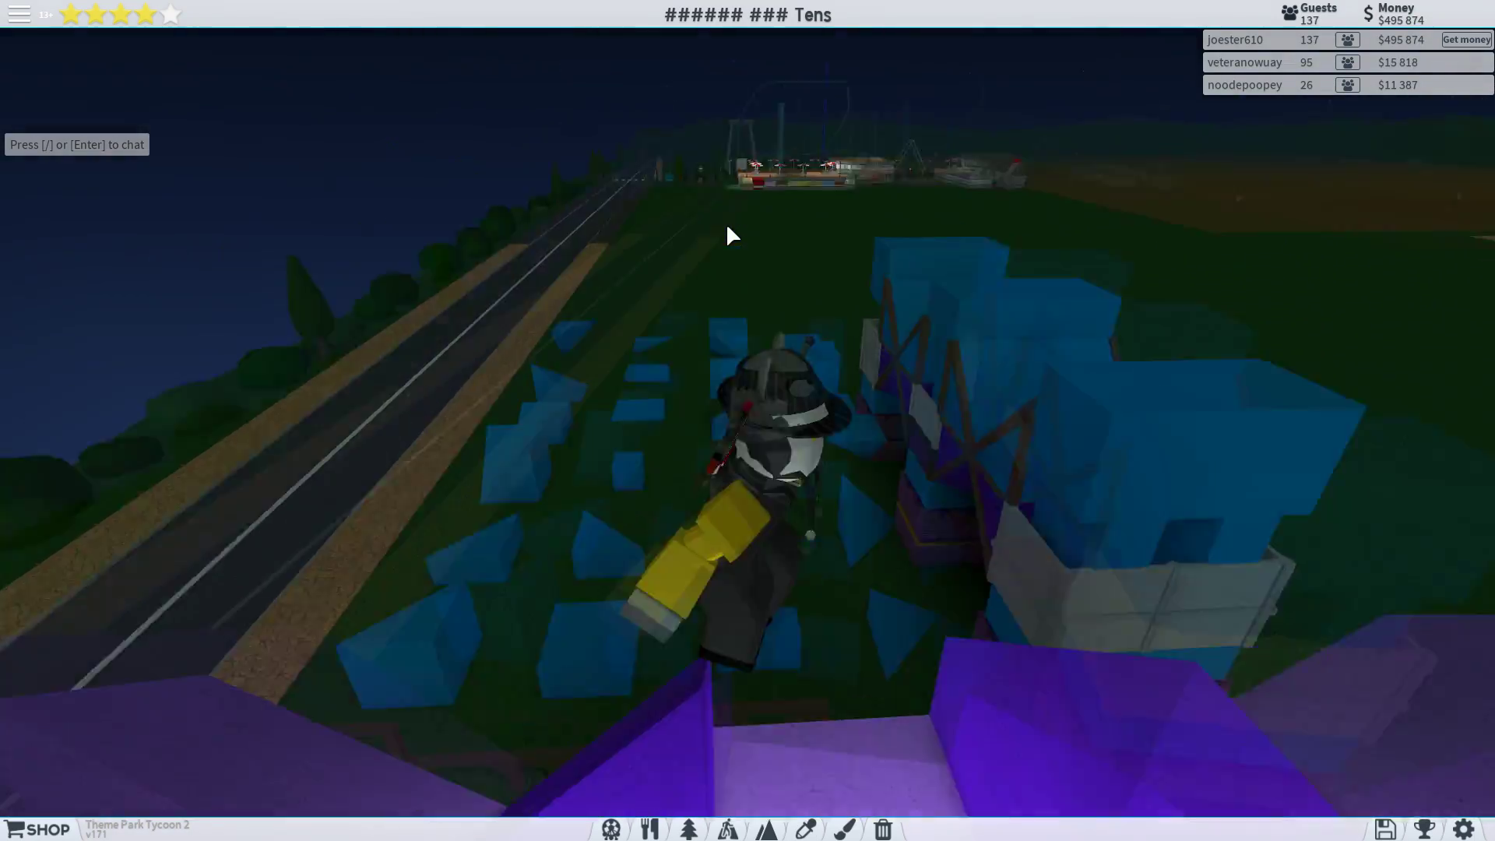
key(w)
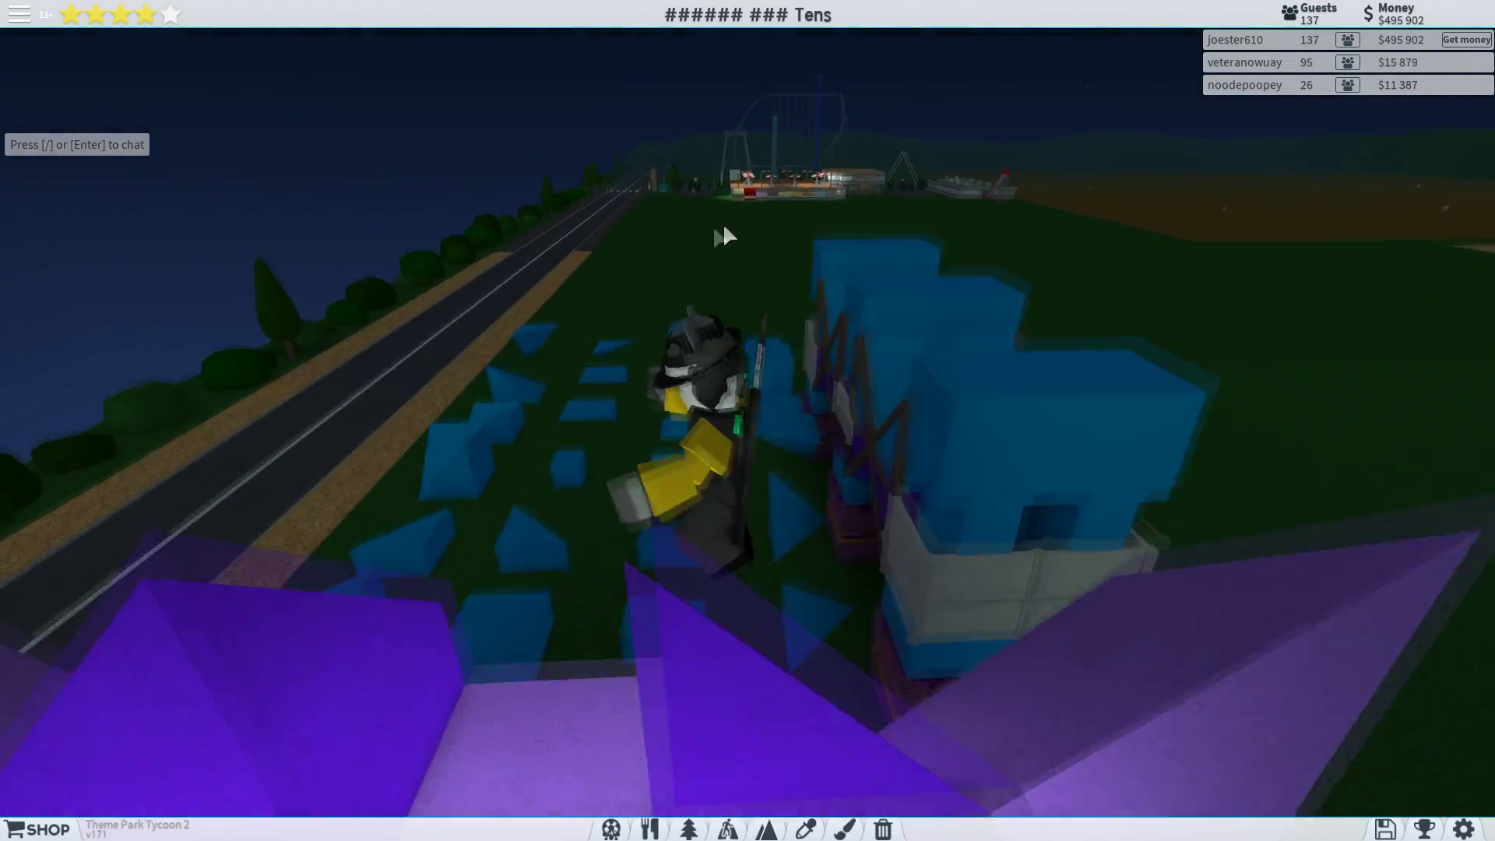
key(Right)
key(w)
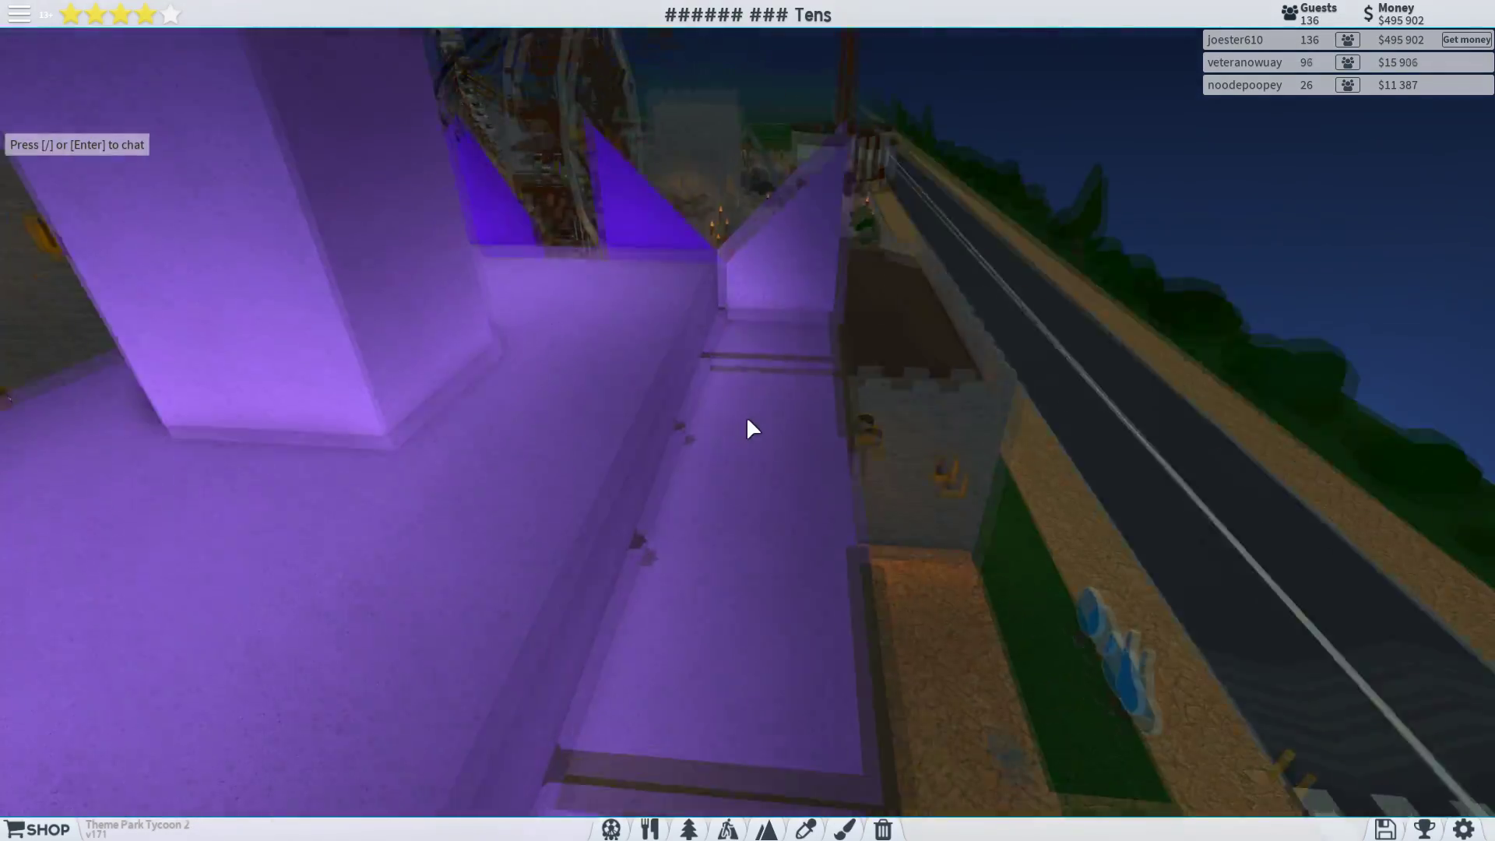
key(w)
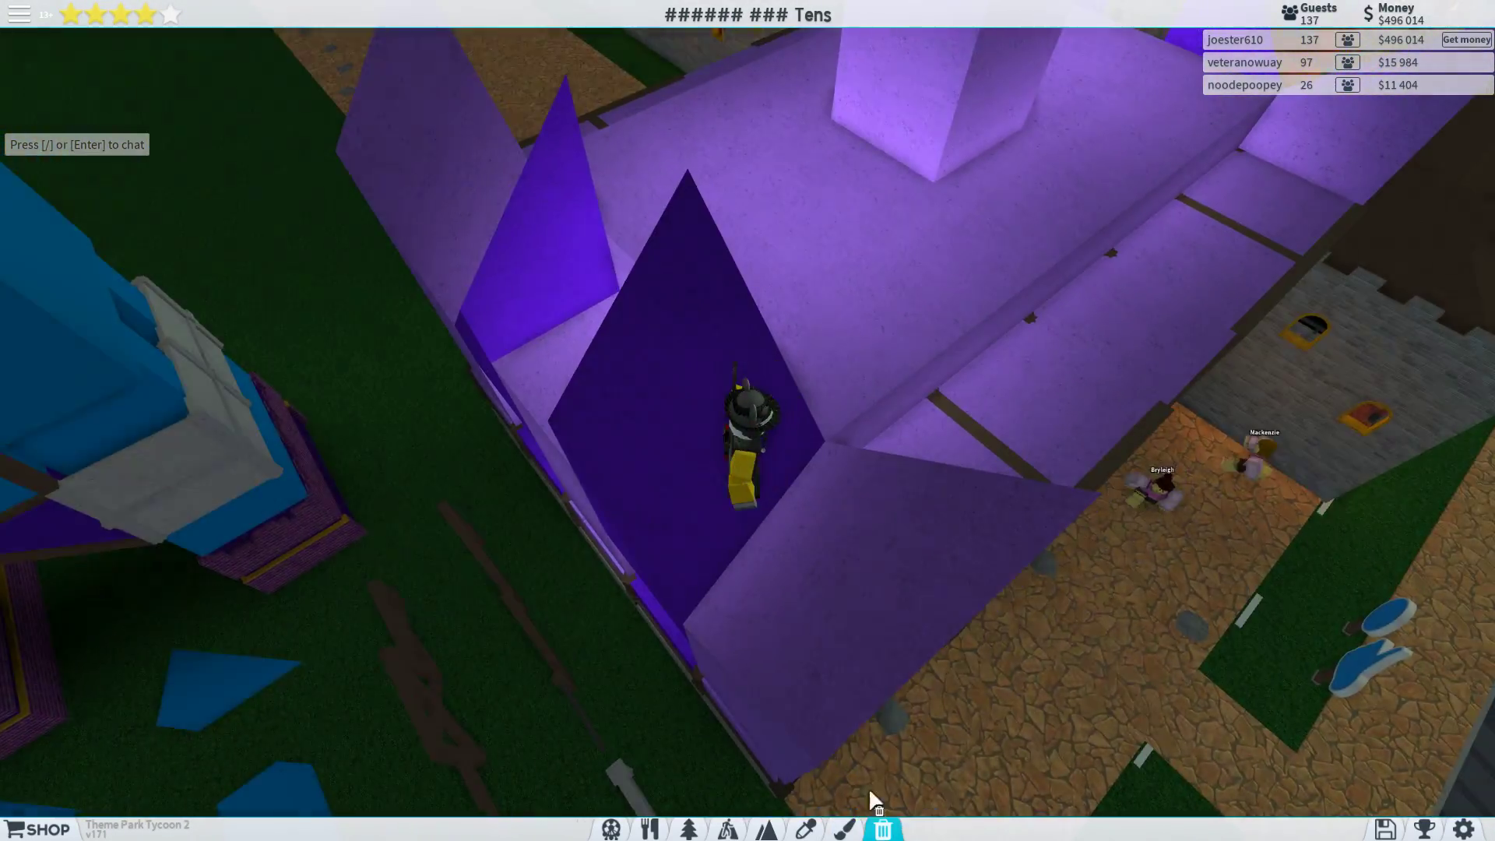
scroll(866, 526, down, 5)
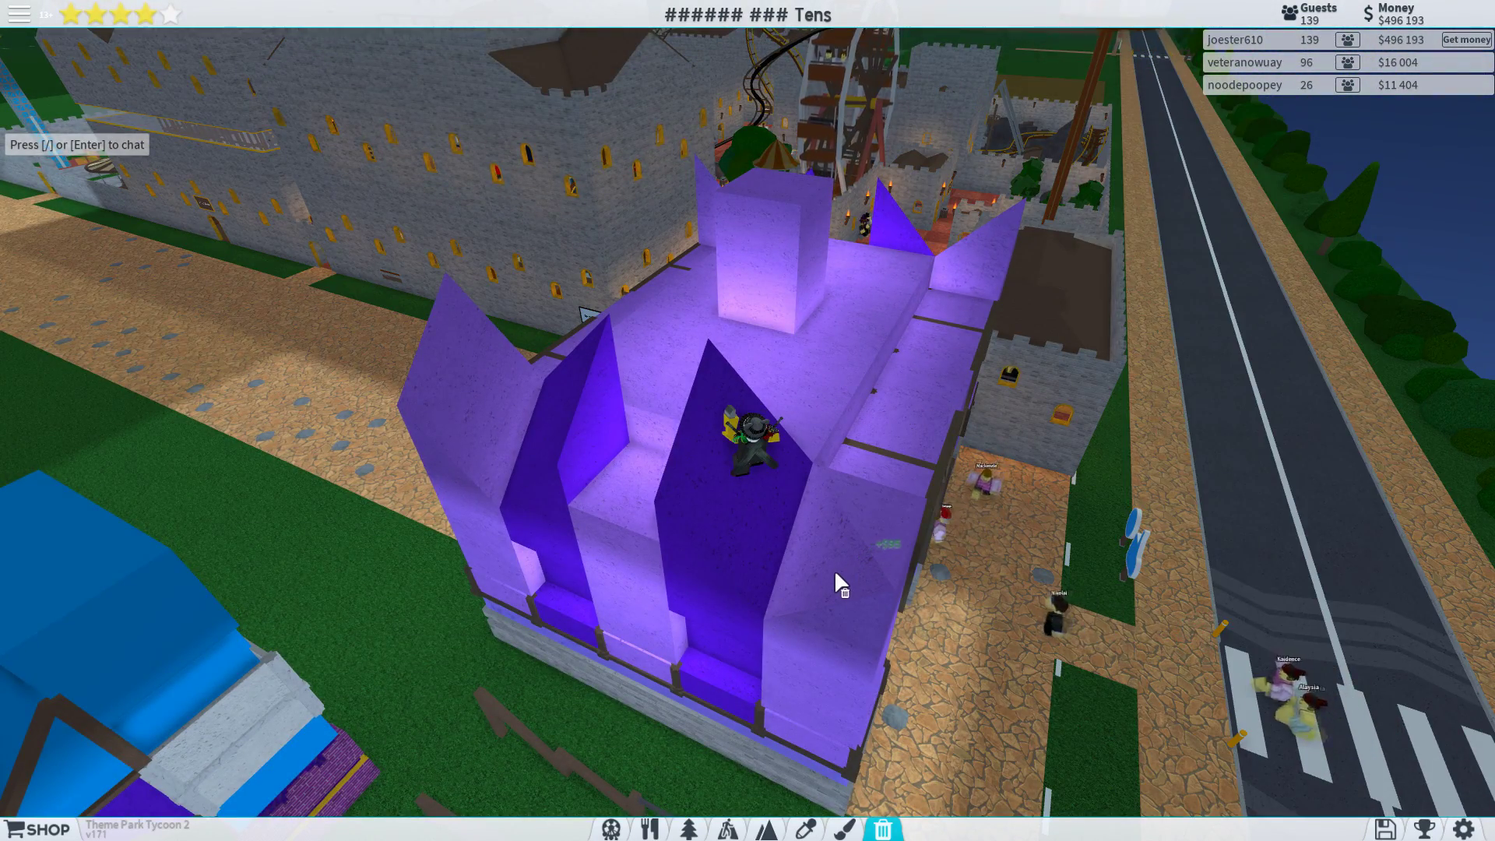
- Destroy a purple sloped roof piece and pick up a purple primitive with the Picker
click(854, 543)
key(w)
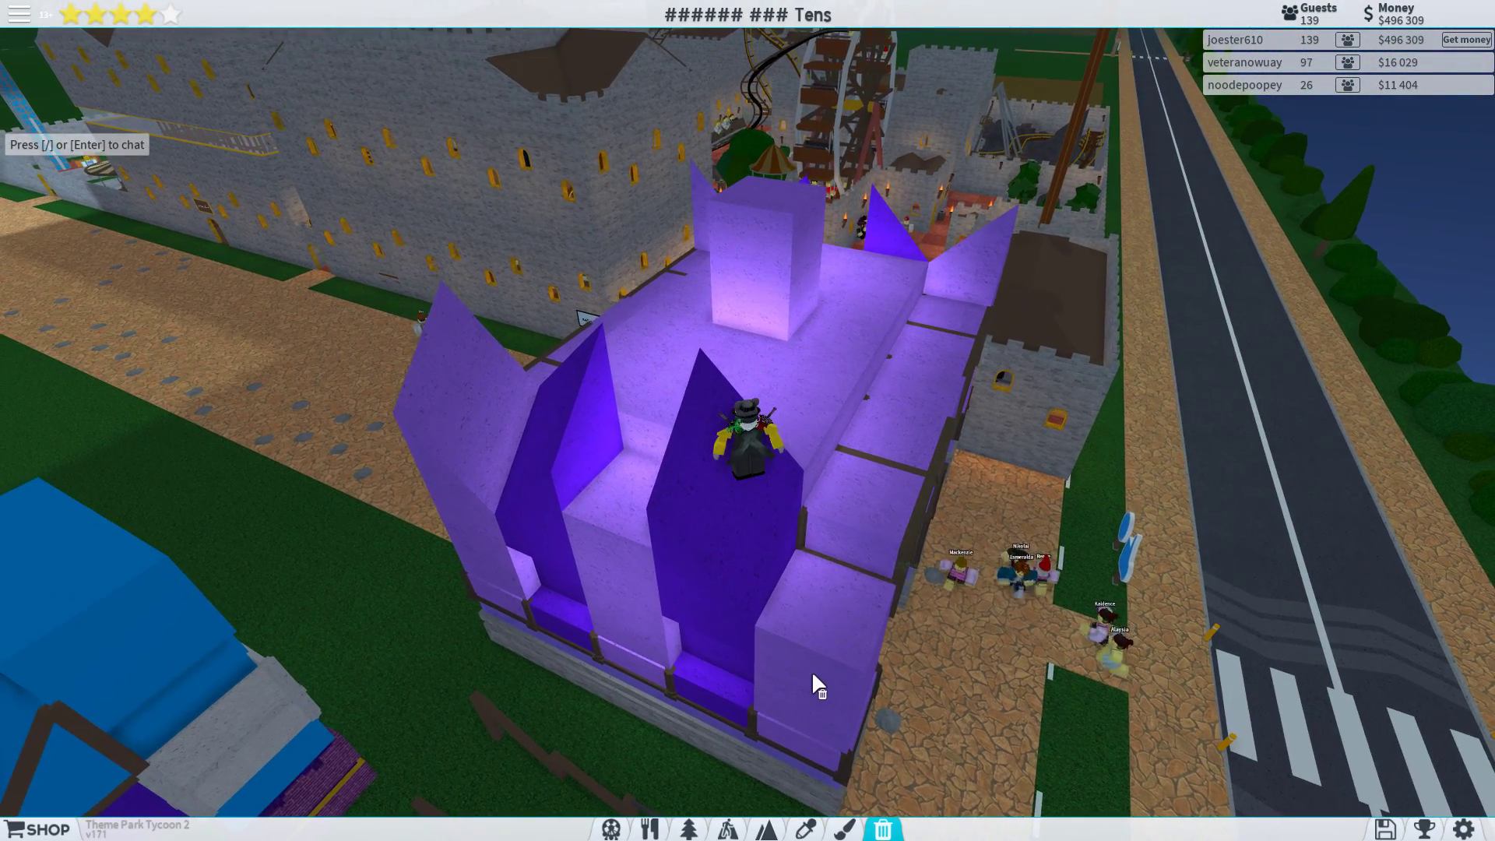
key(4)
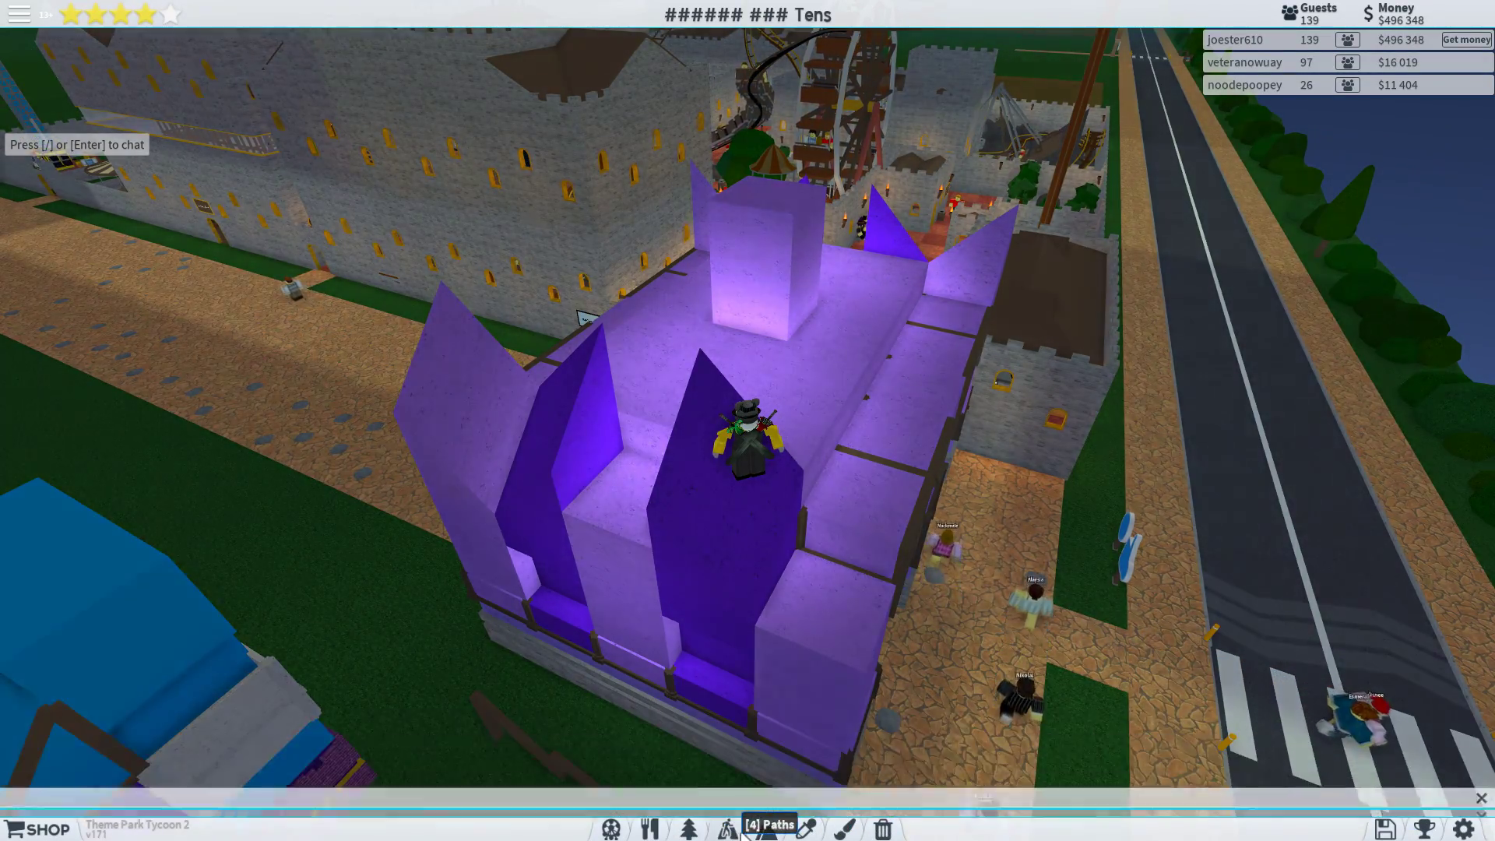
click(804, 829)
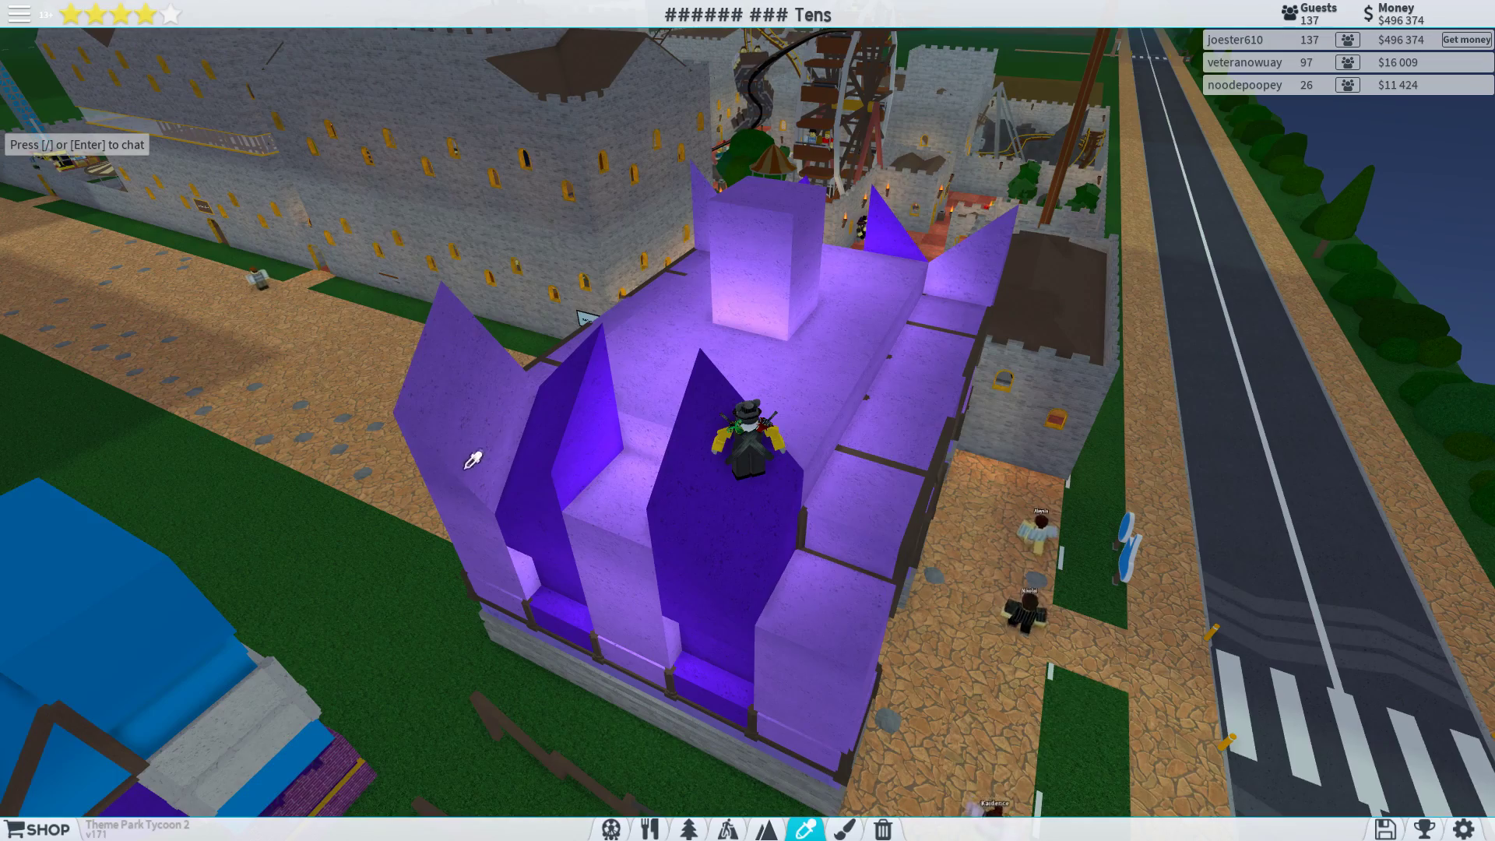
click(472, 459)
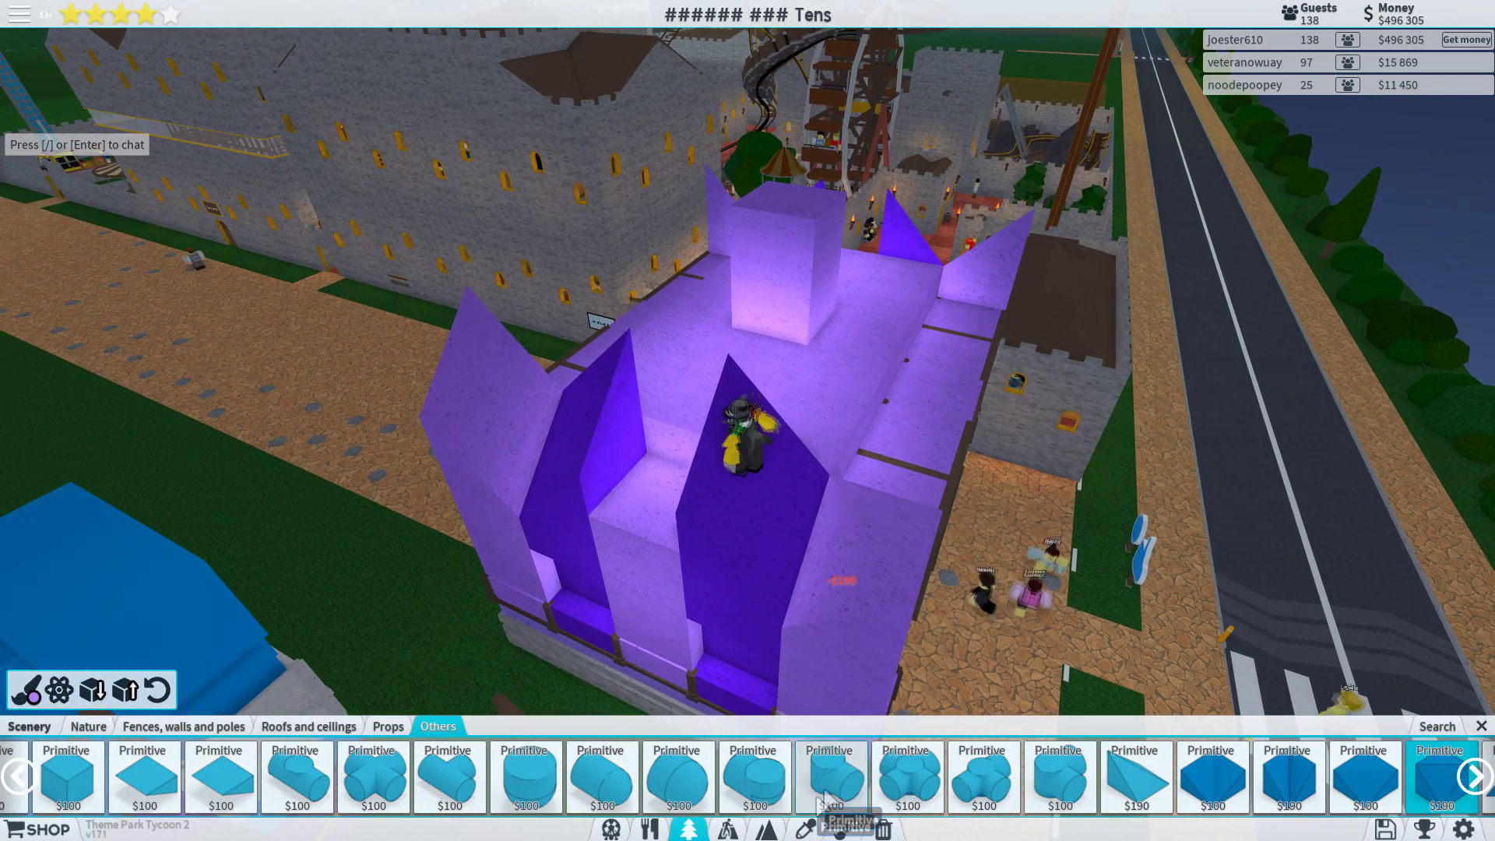
- Sample a roof wedge, then destroy the dark purple wedge on the roof
click(805, 829)
click(906, 535)
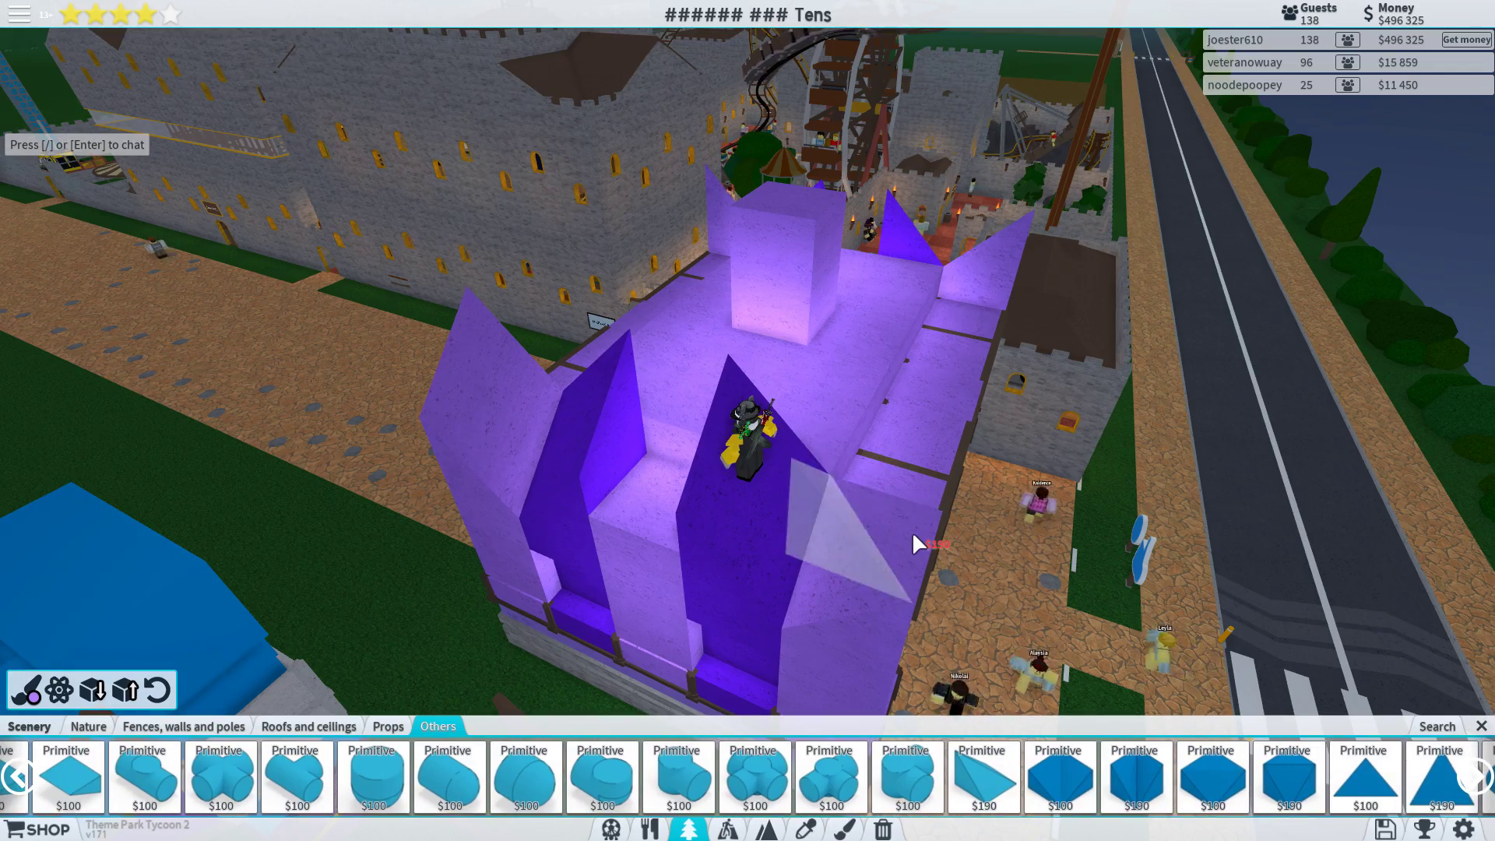
right_click(901, 531)
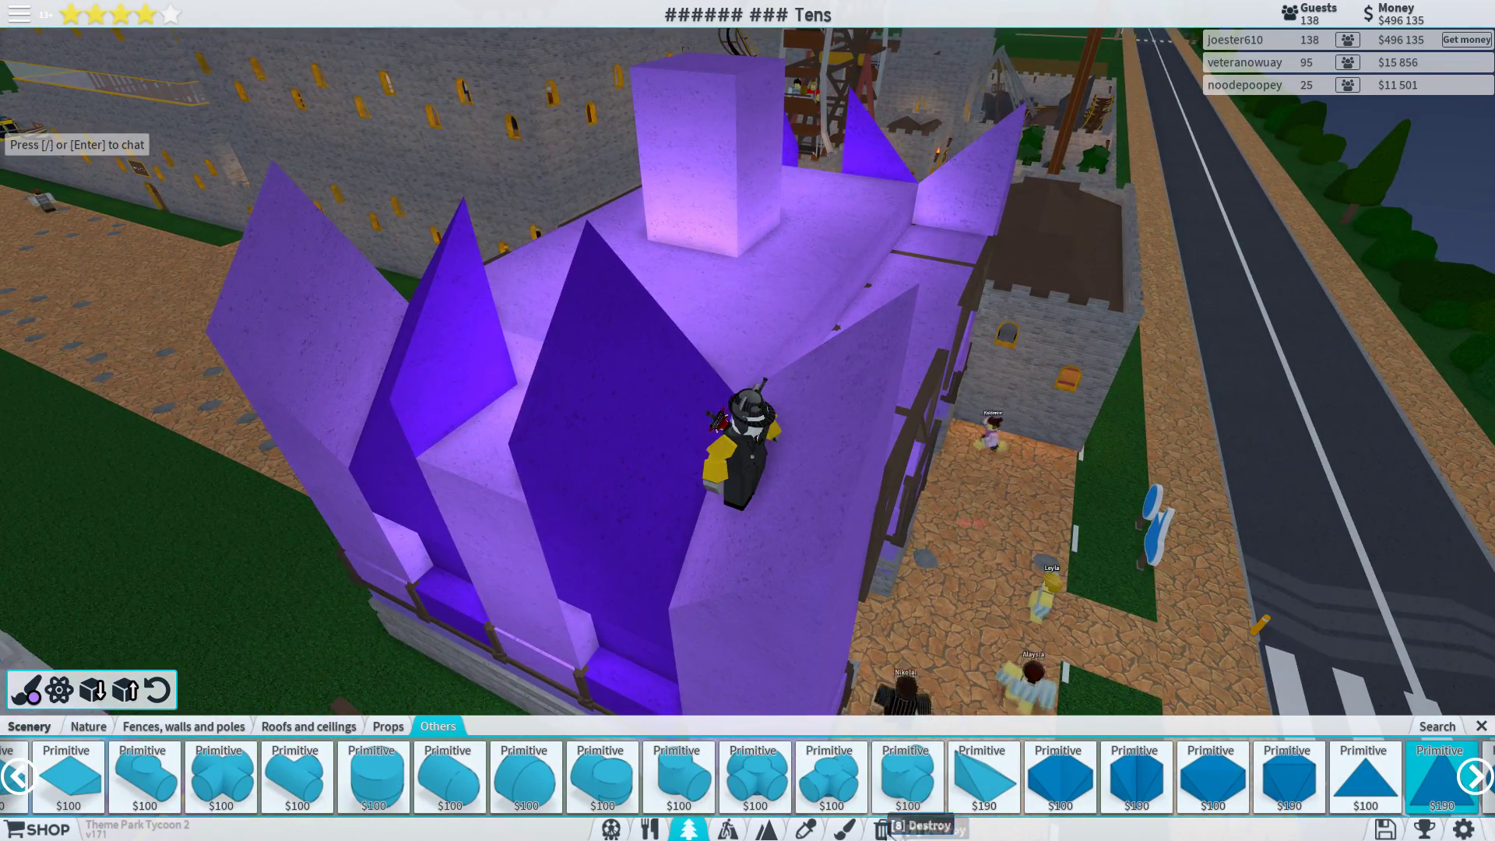
click(883, 827)
click(637, 439)
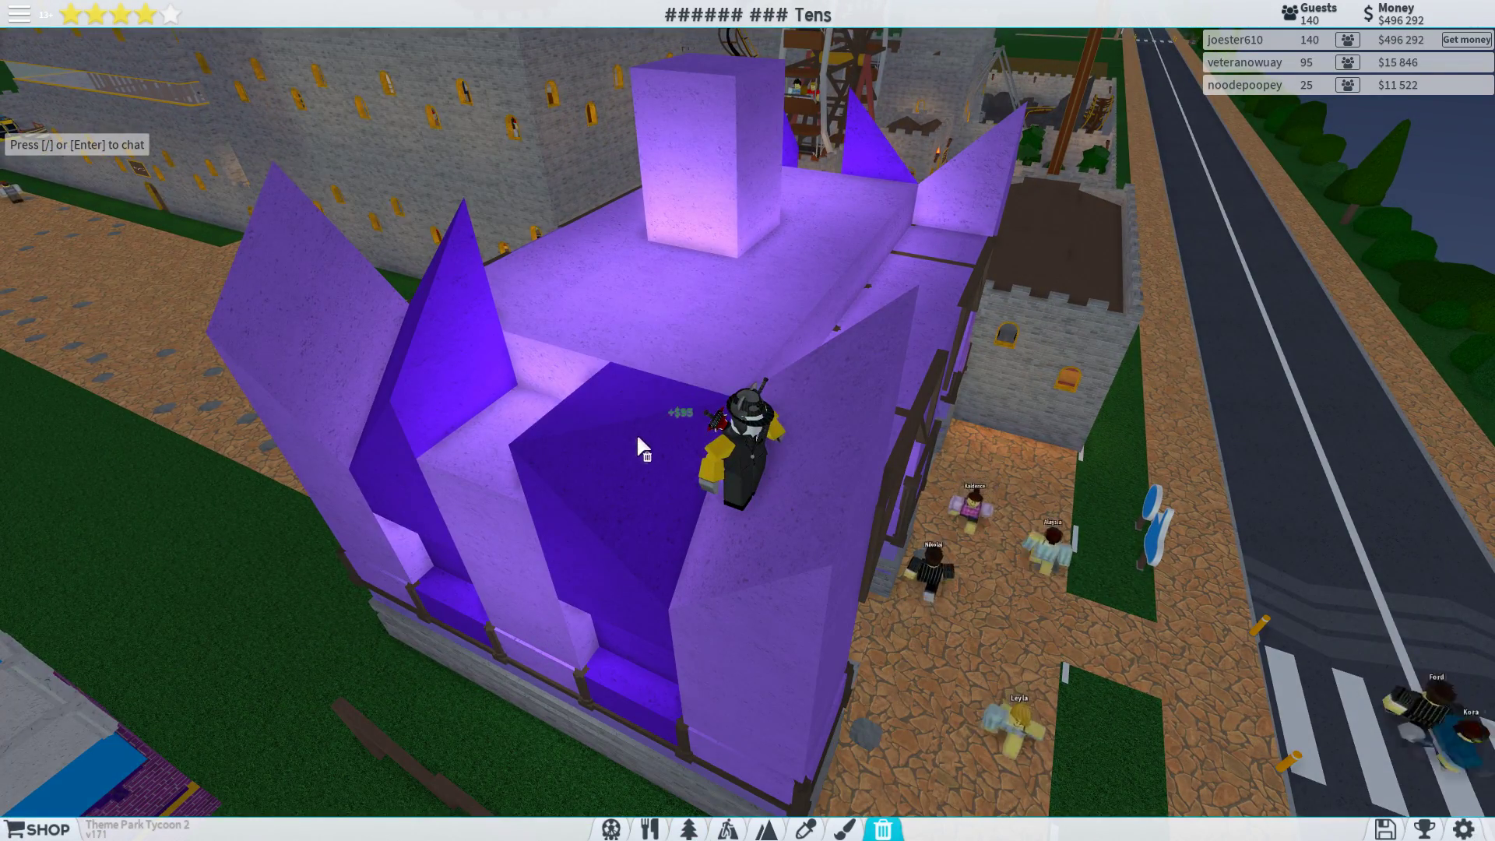
- Copy a purple wall block and place it in the roof centre
click(681, 595)
click(593, 507)
click(715, 639)
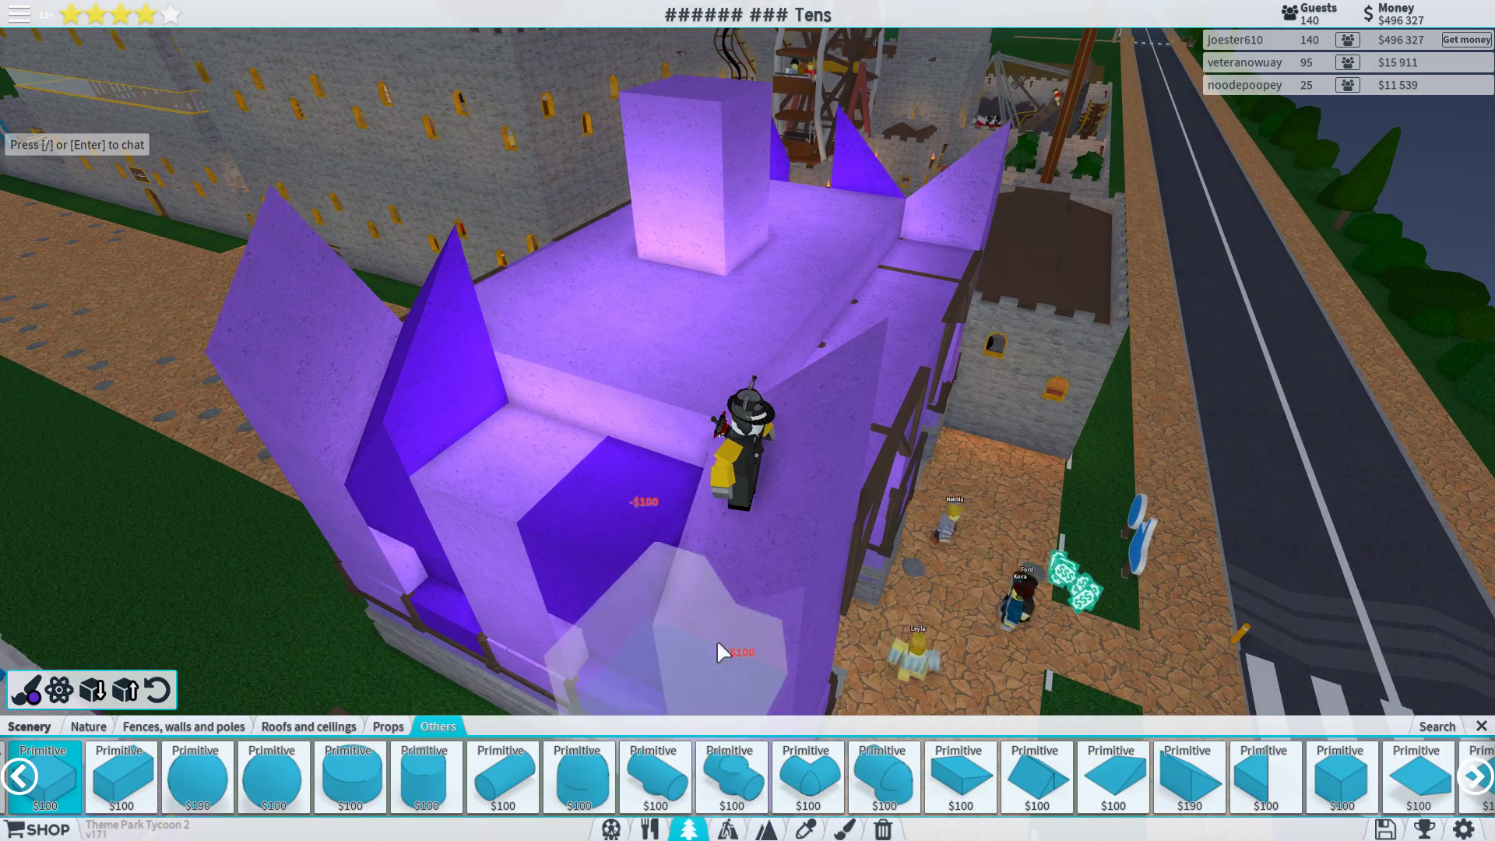
click(598, 500)
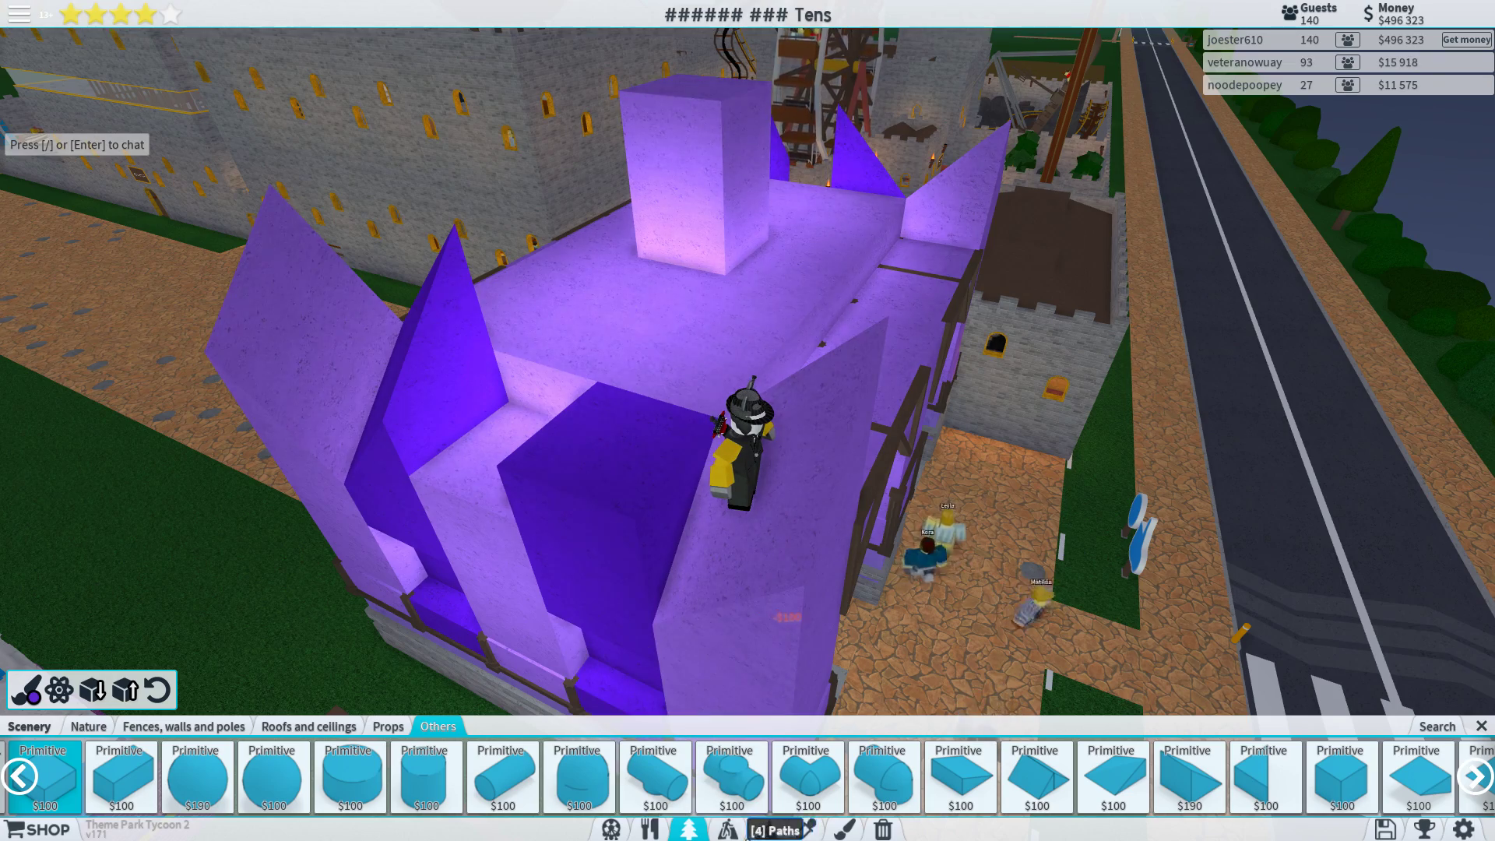
- Add another purple block and place a tall dark purple wedge above the centre
click(811, 825)
click(650, 453)
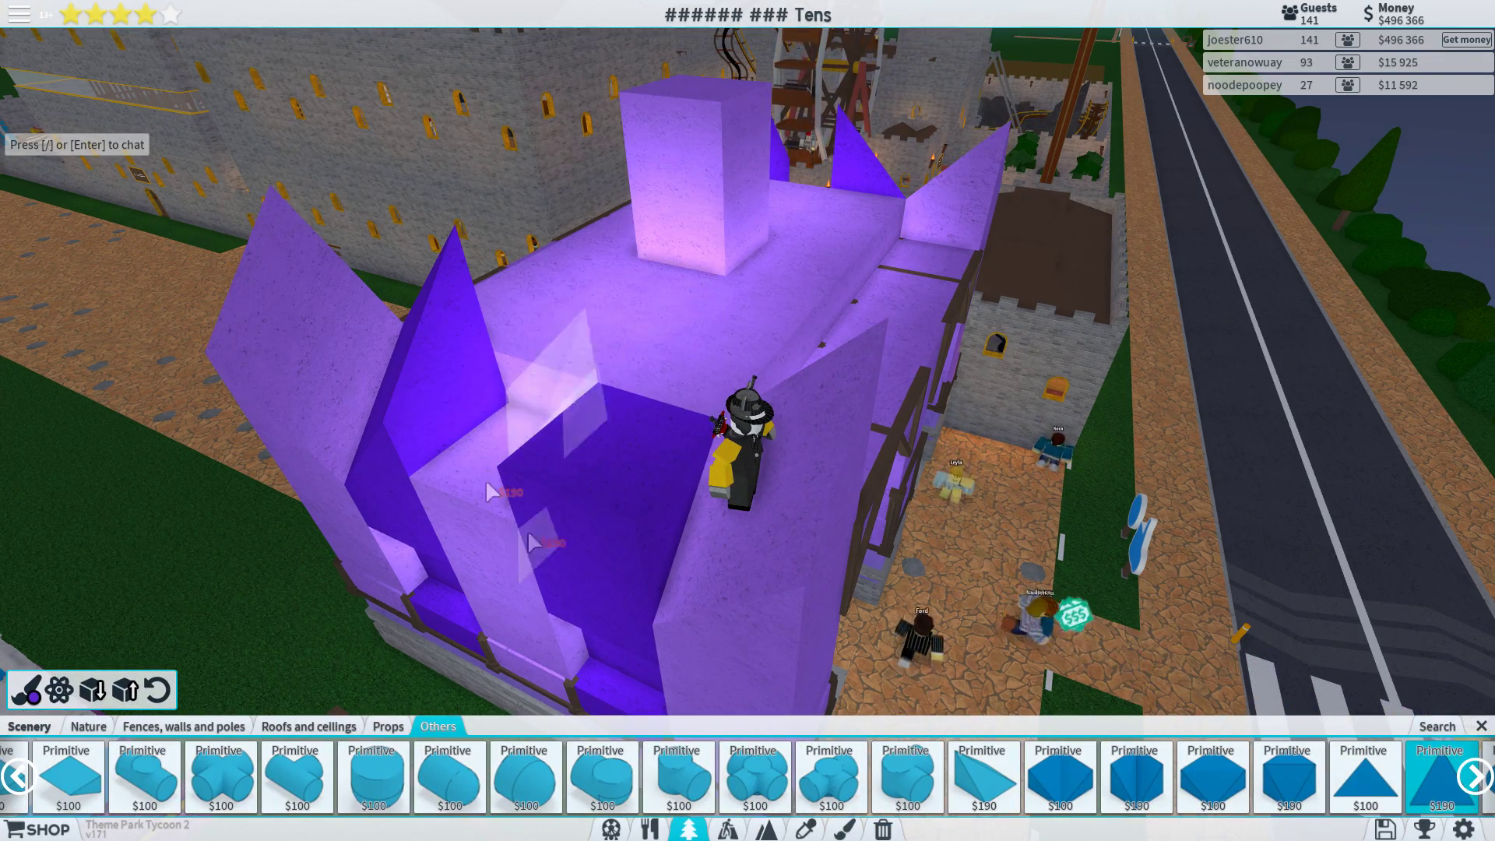
click(811, 825)
click(619, 448)
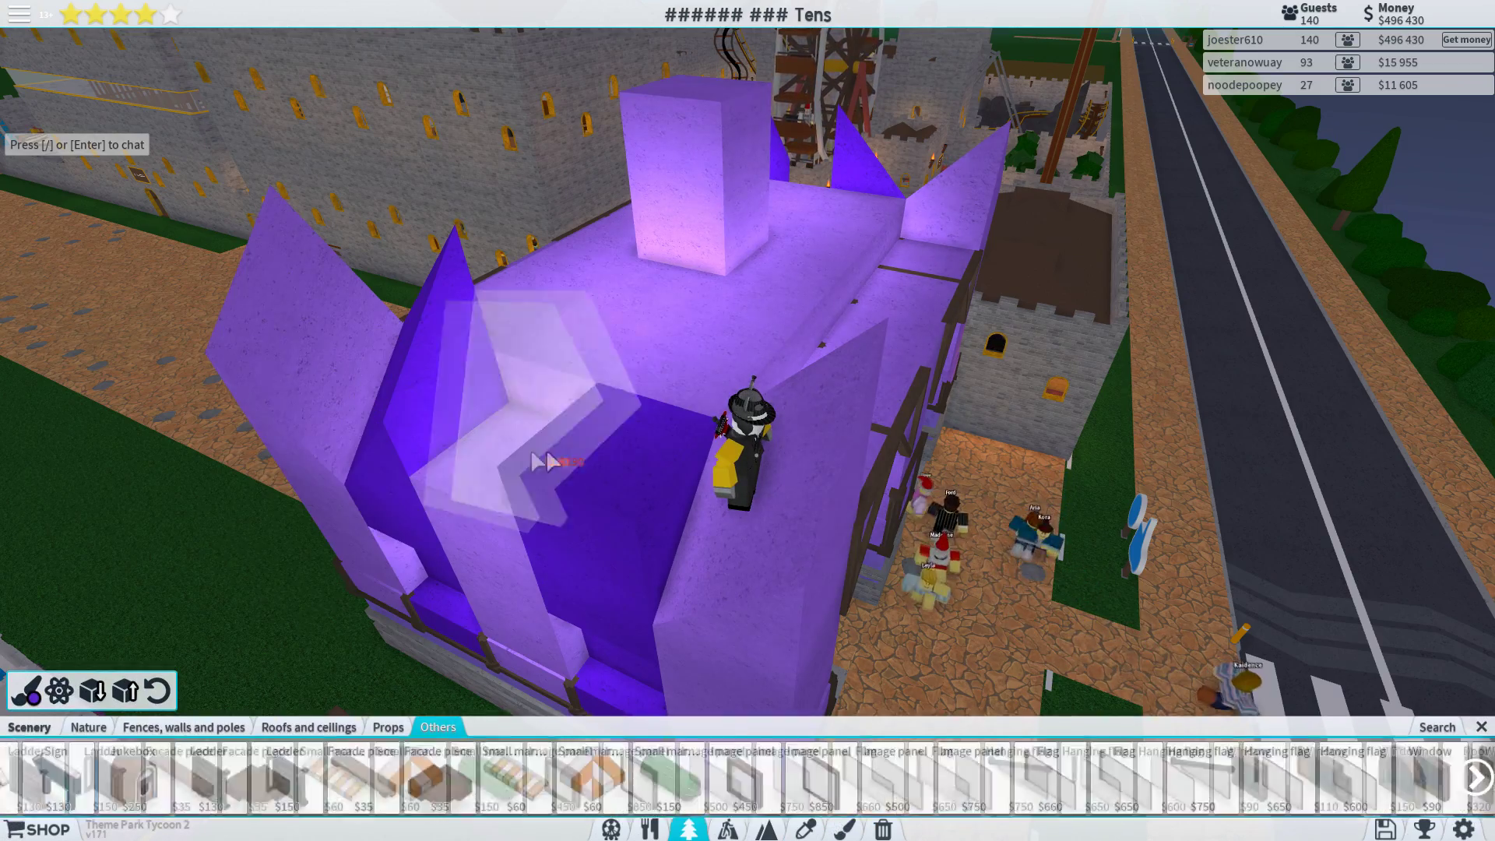
click(620, 448)
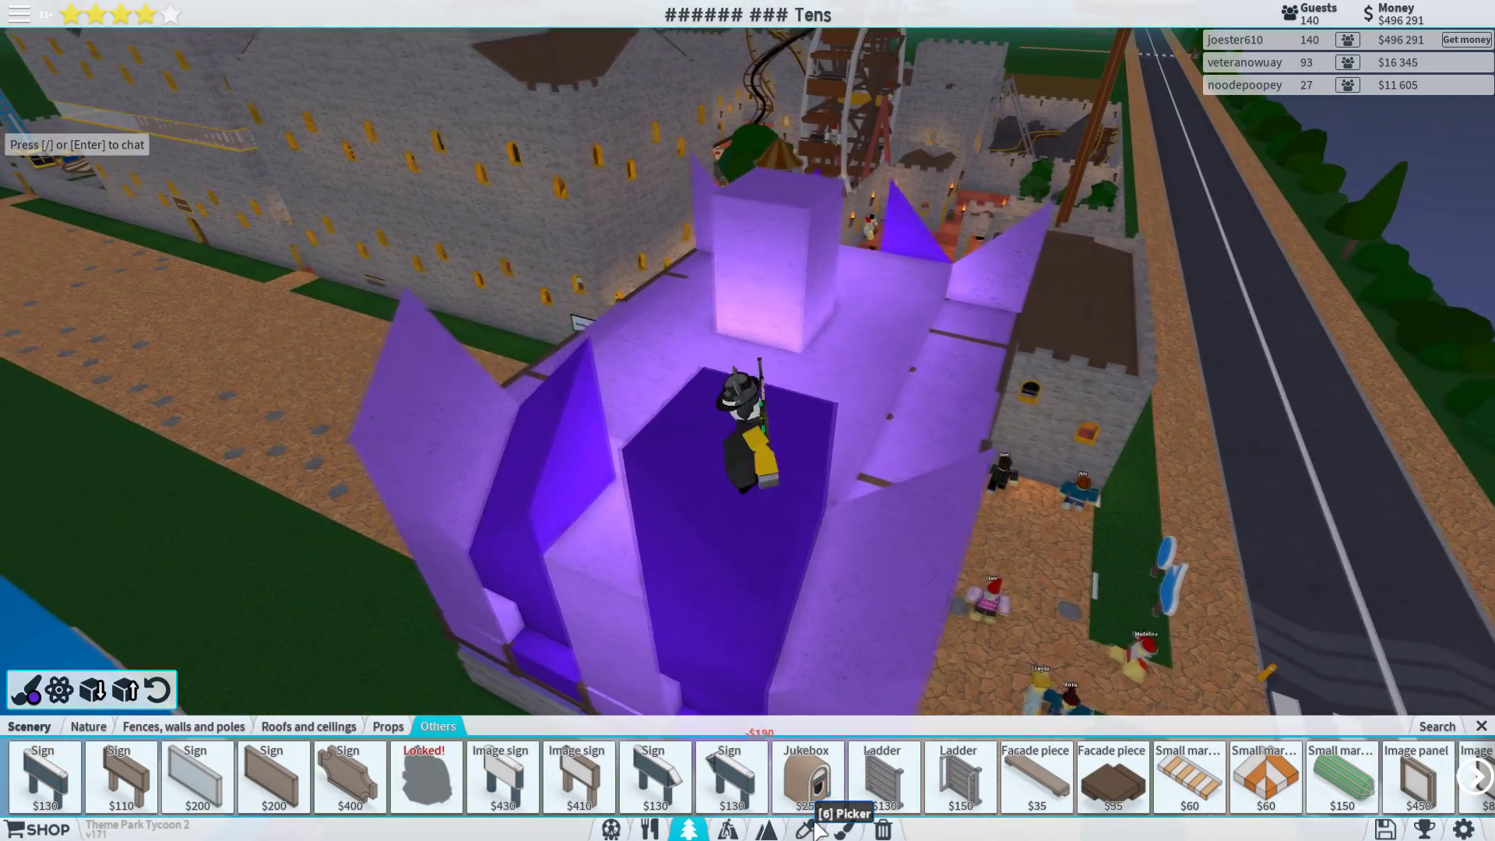
click(527, 424)
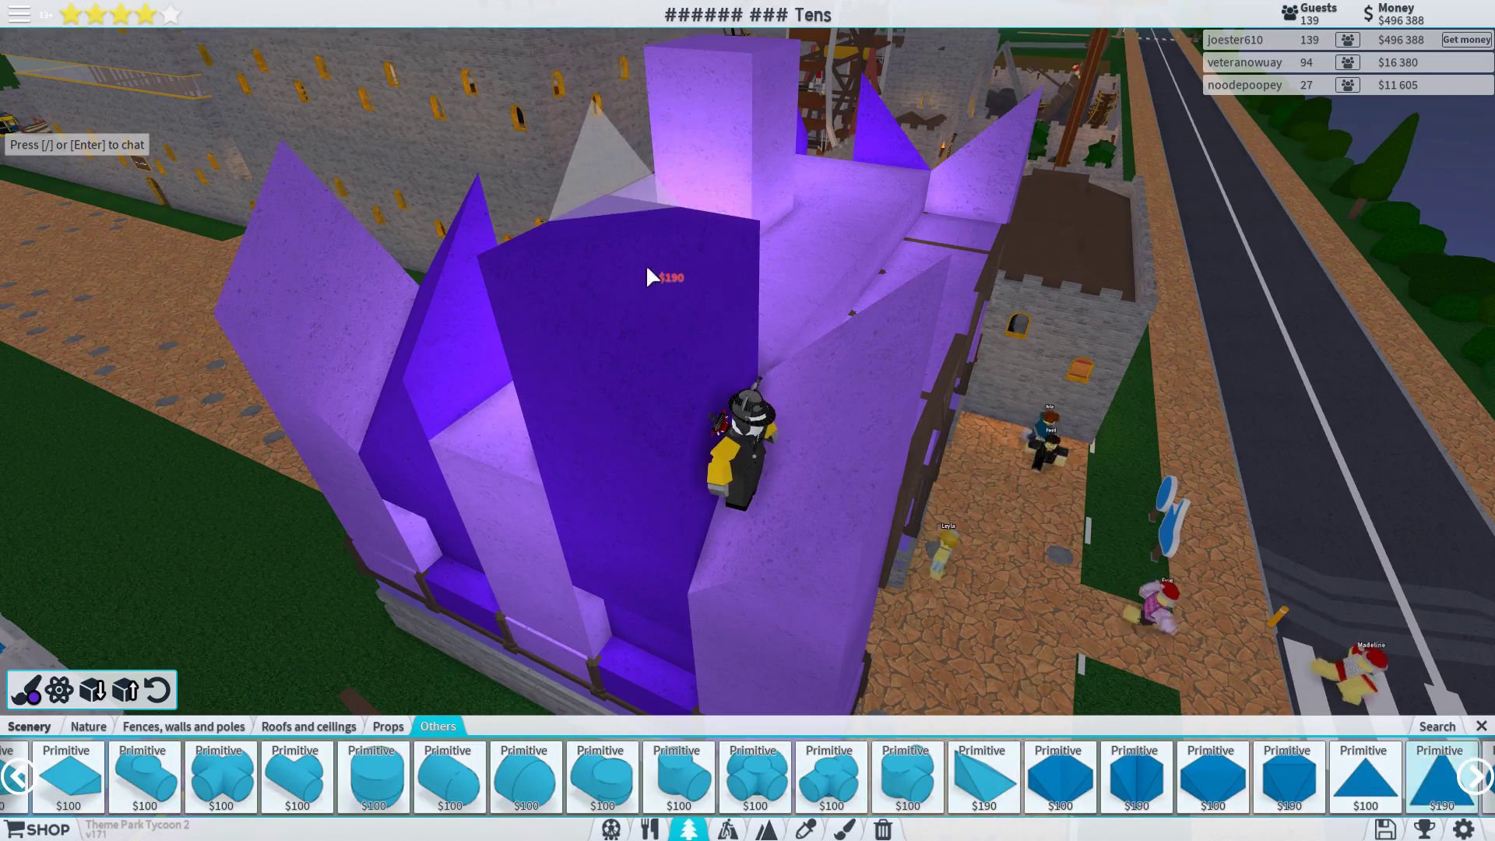
click(638, 235)
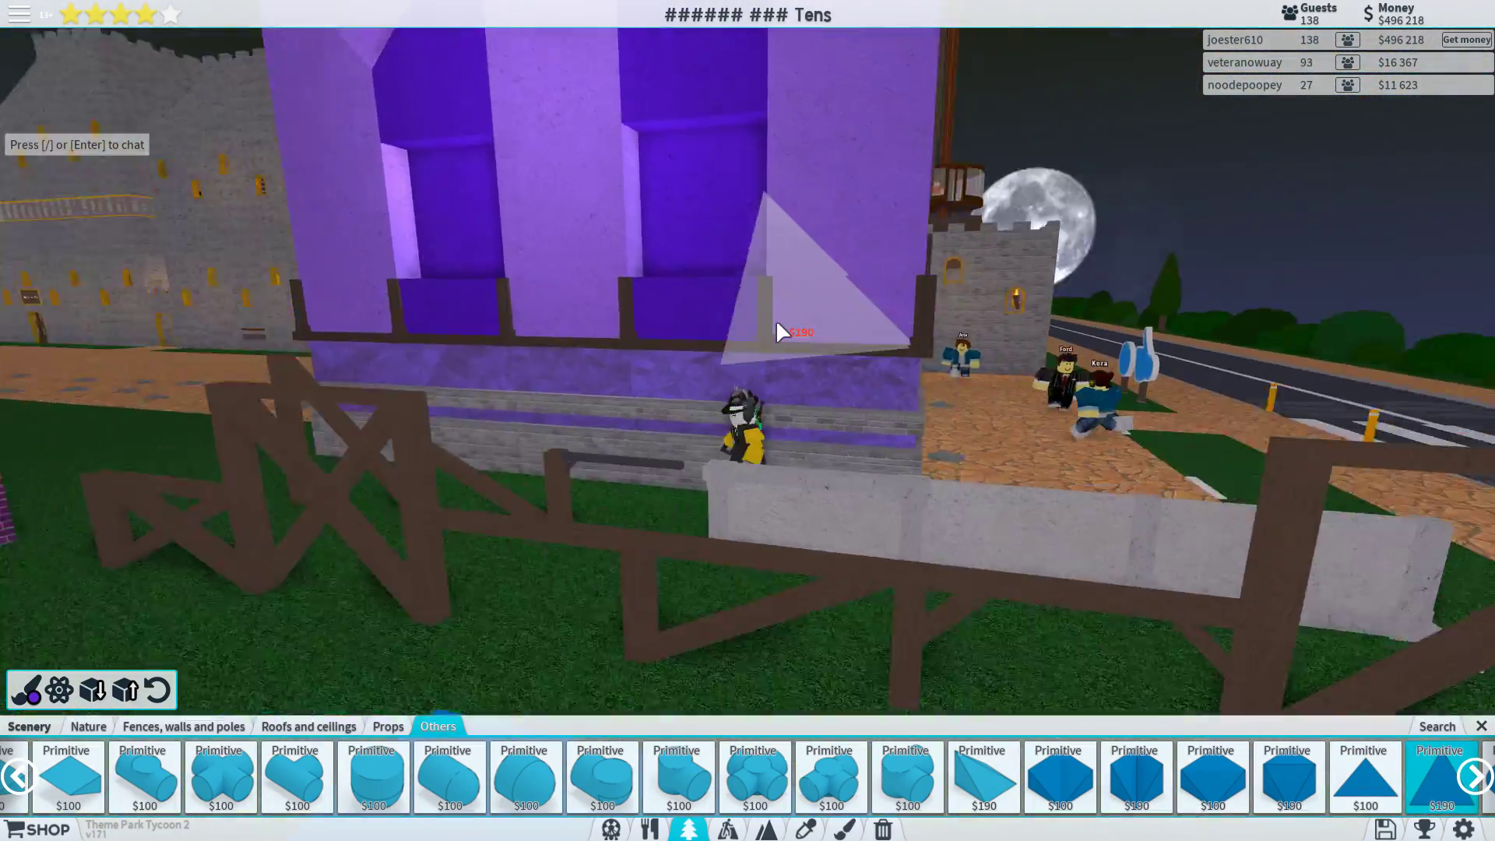
right_click(776, 332)
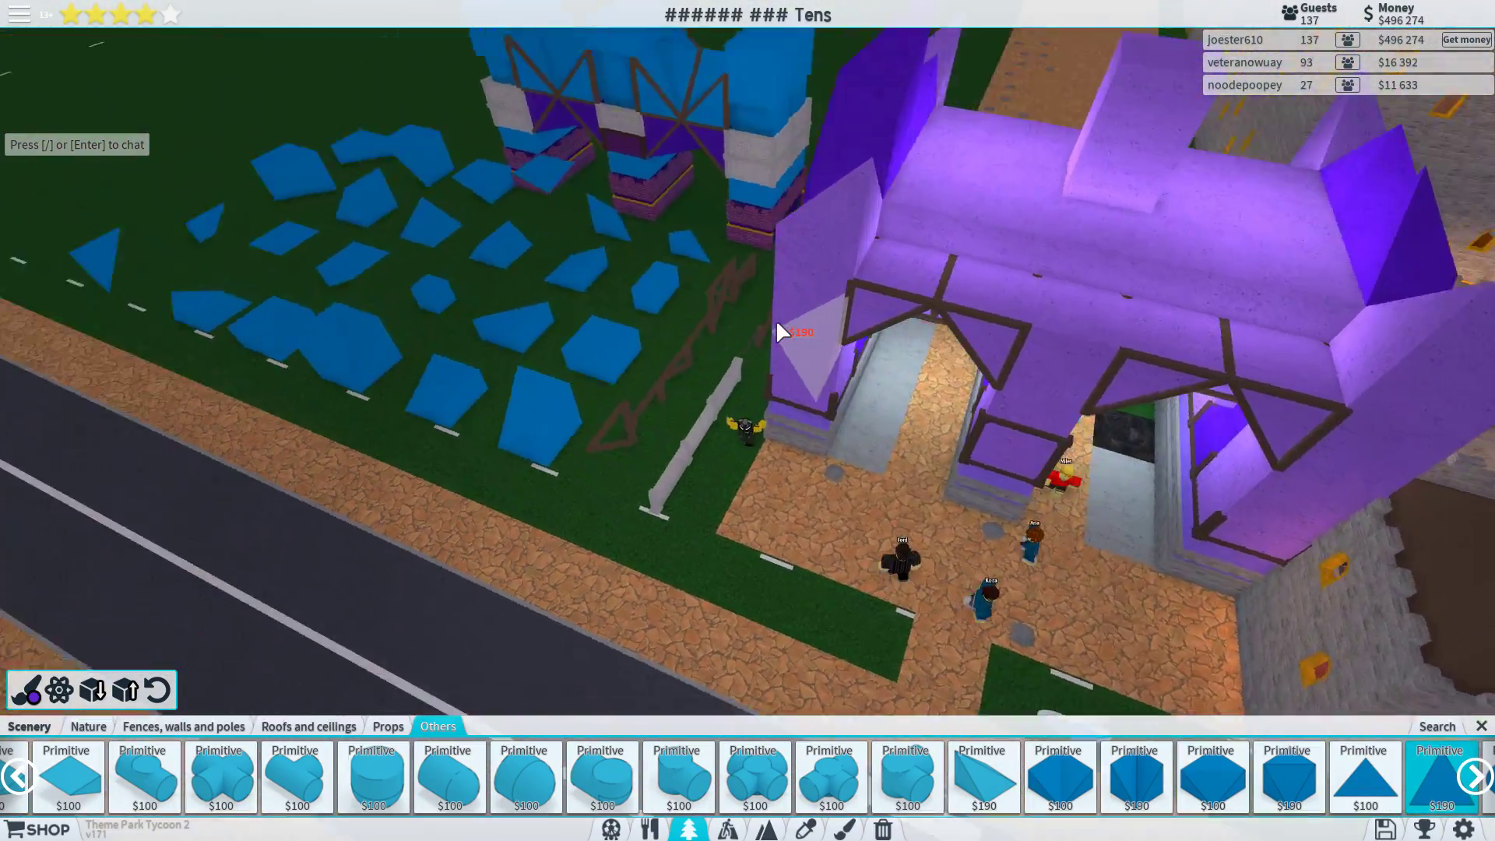
- Close the catalogue, orbit around the purple building, and destroy a large roof piece
key(Escape)
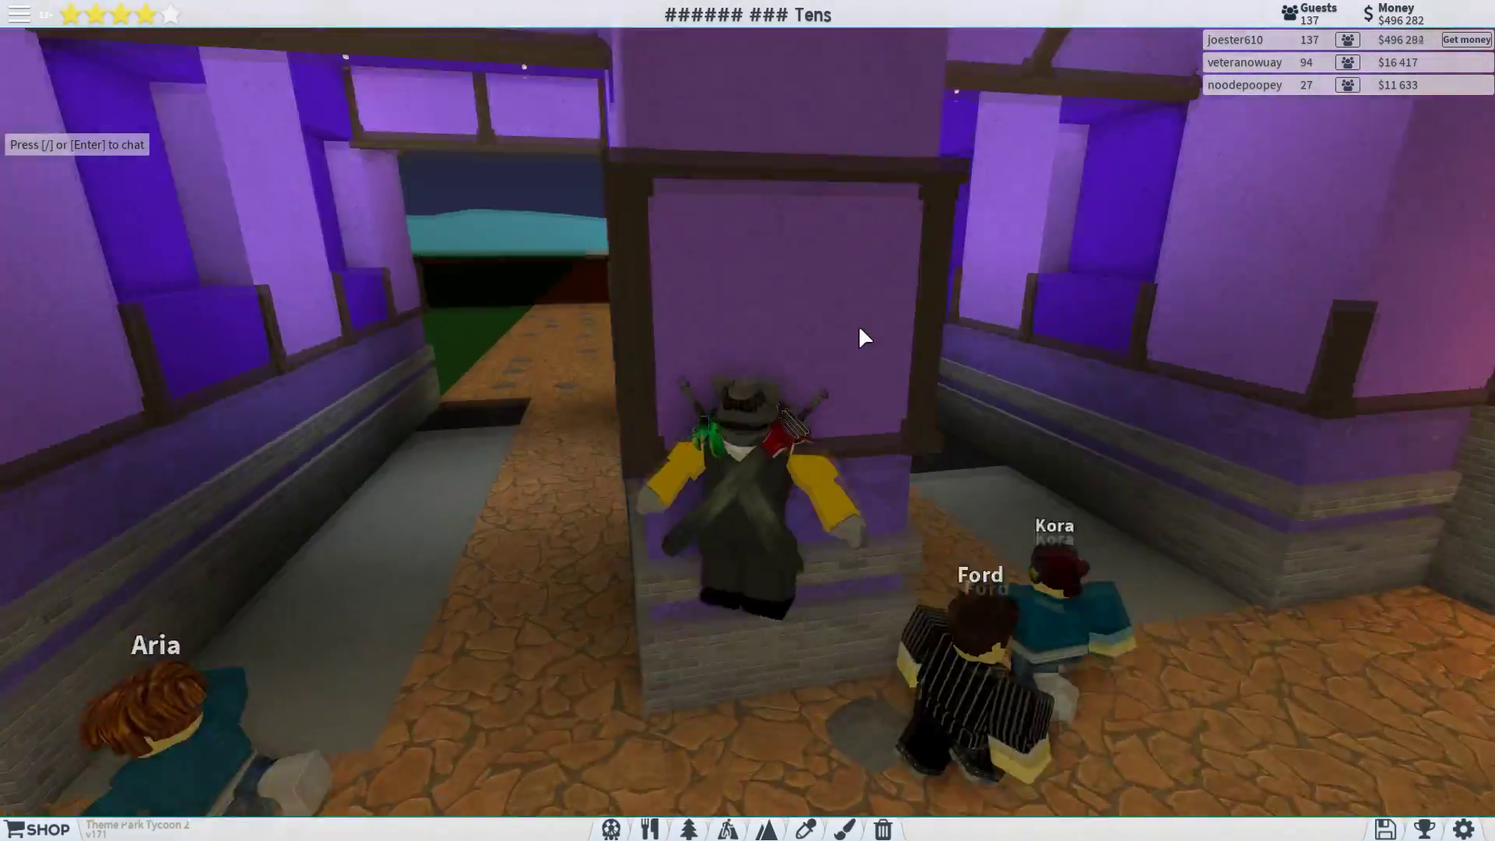
drag(859, 325, 747, 416)
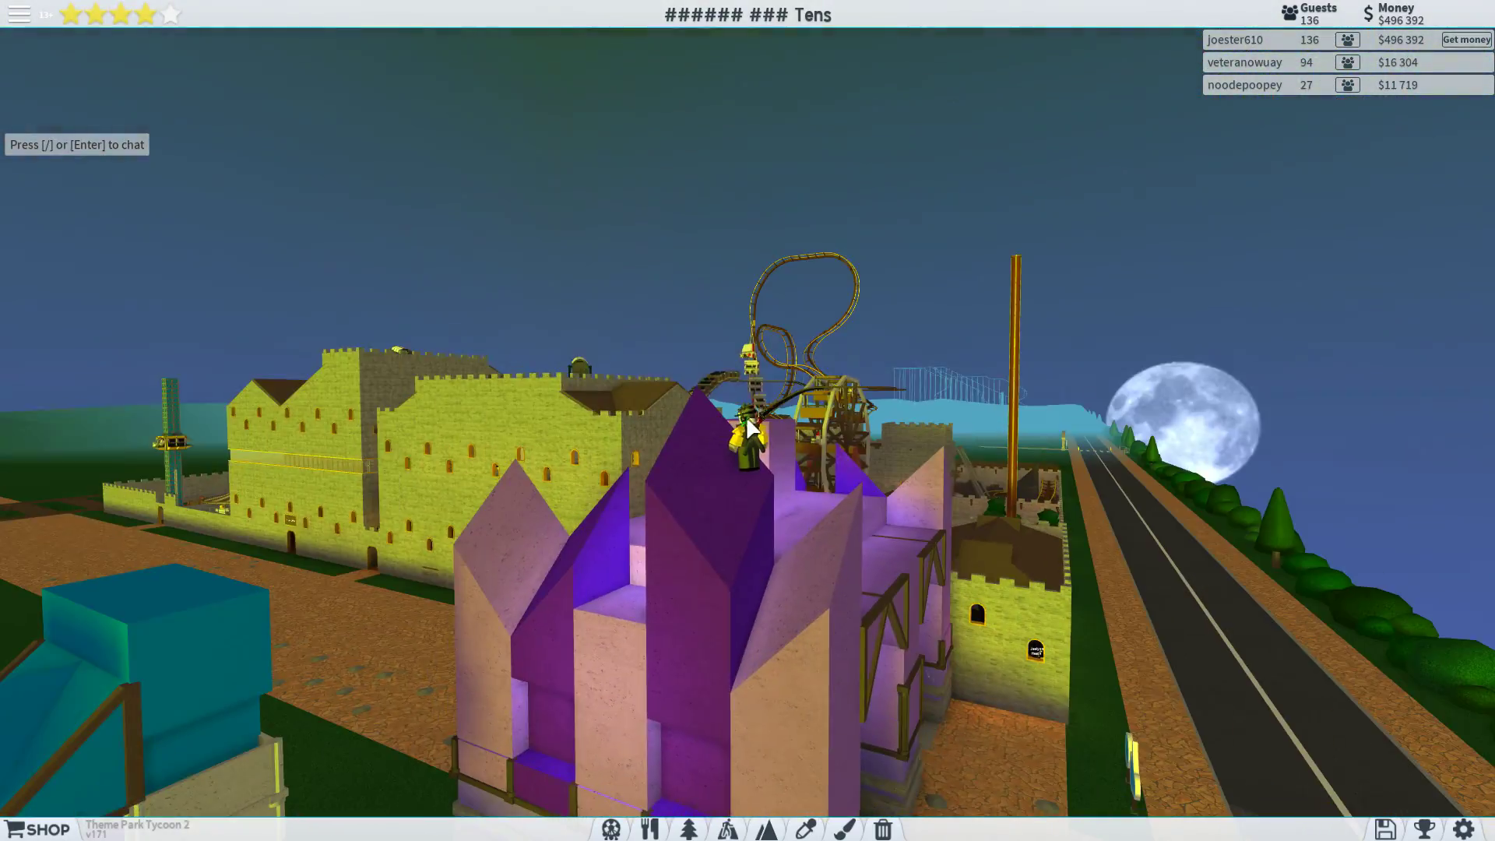
drag(712, 423, 712, 423)
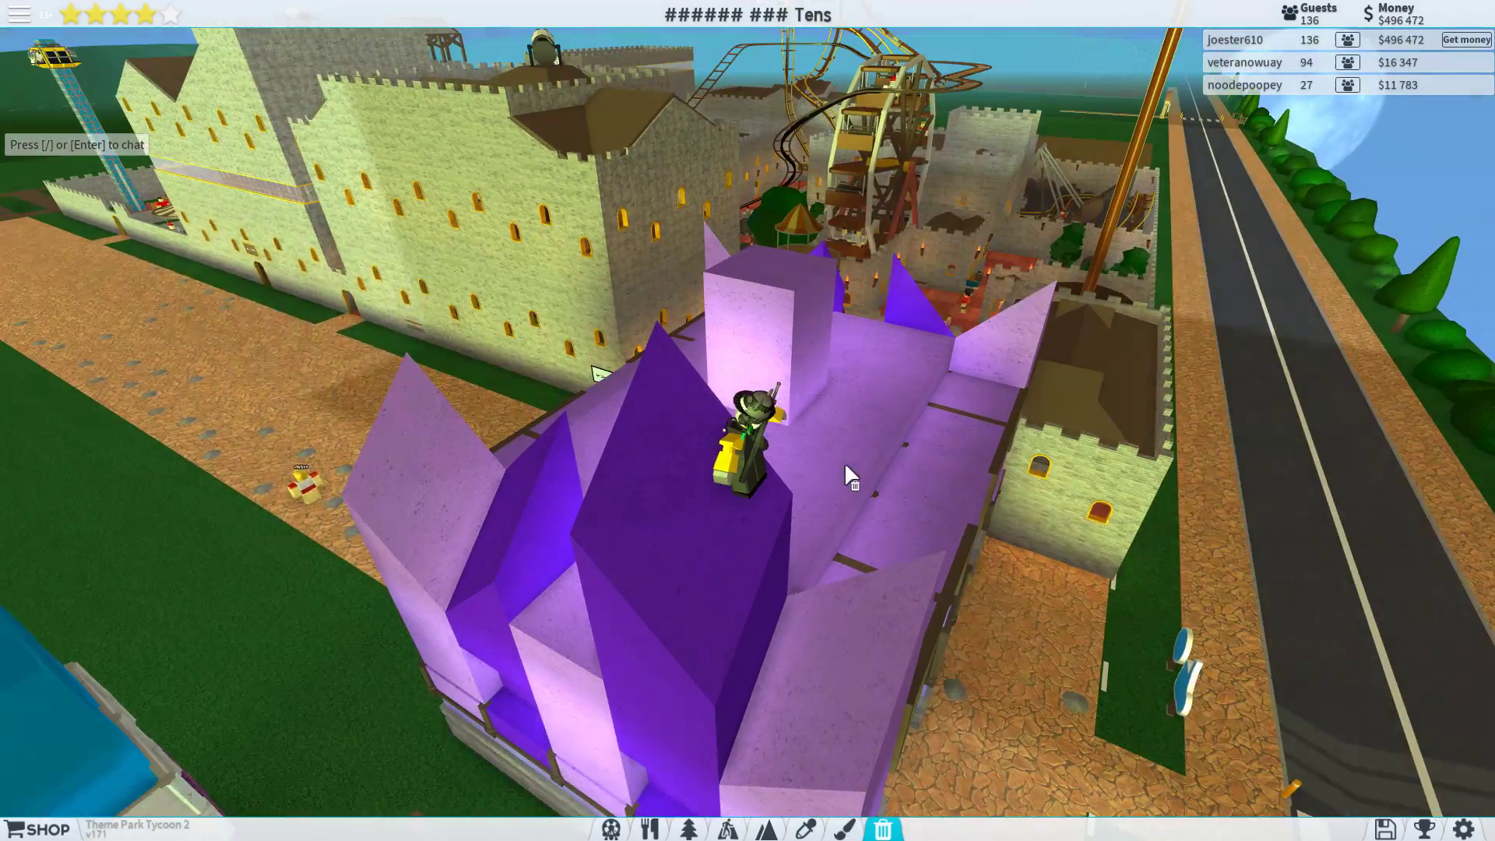
drag(844, 462, 912, 672)
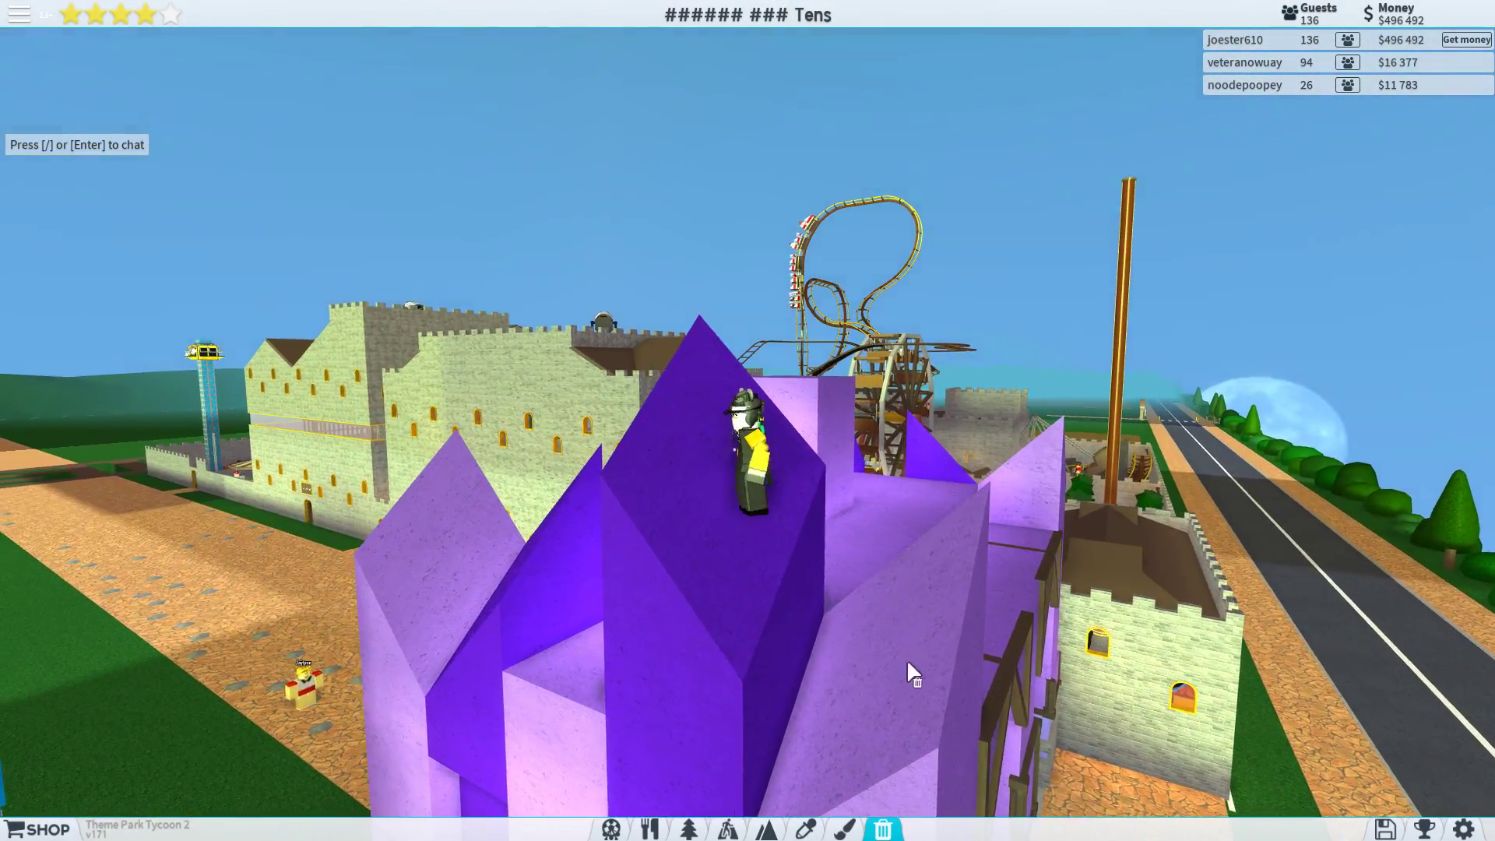
click(857, 727)
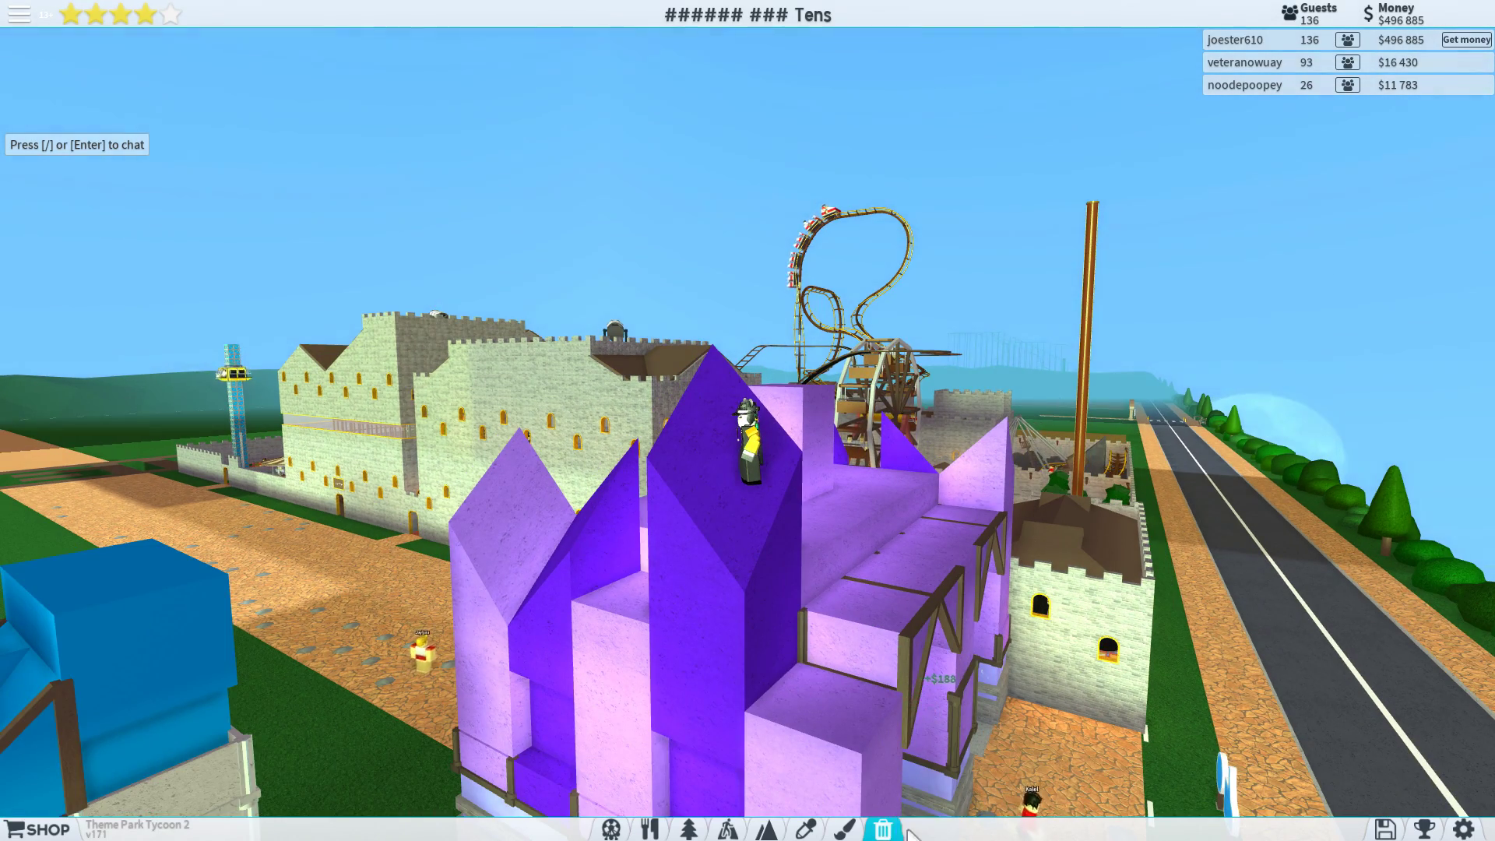
- Place a primitive and a copied roof piece on top of the entrance
key(3)
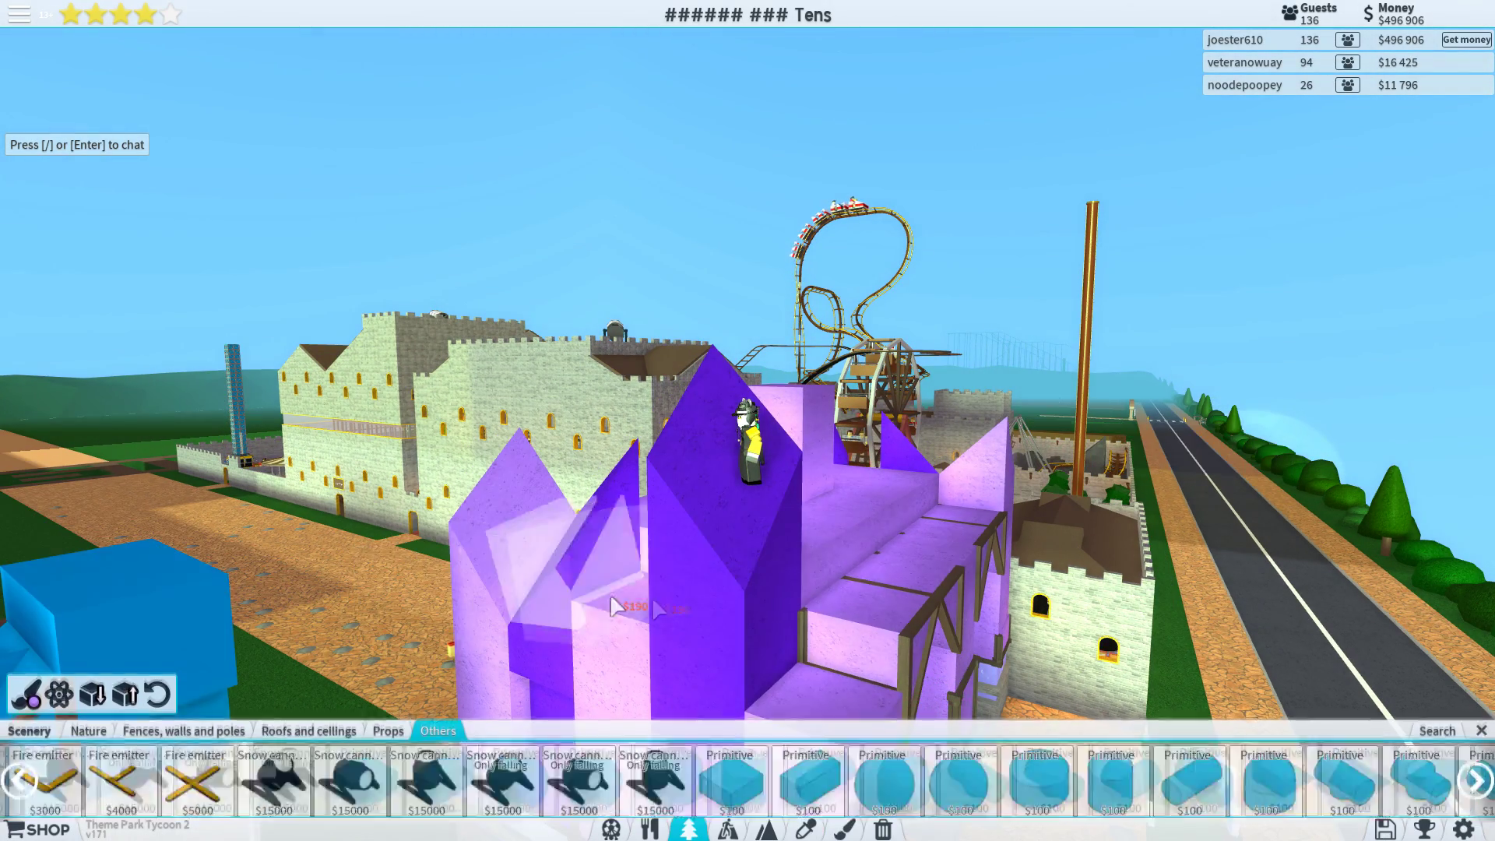
click(788, 647)
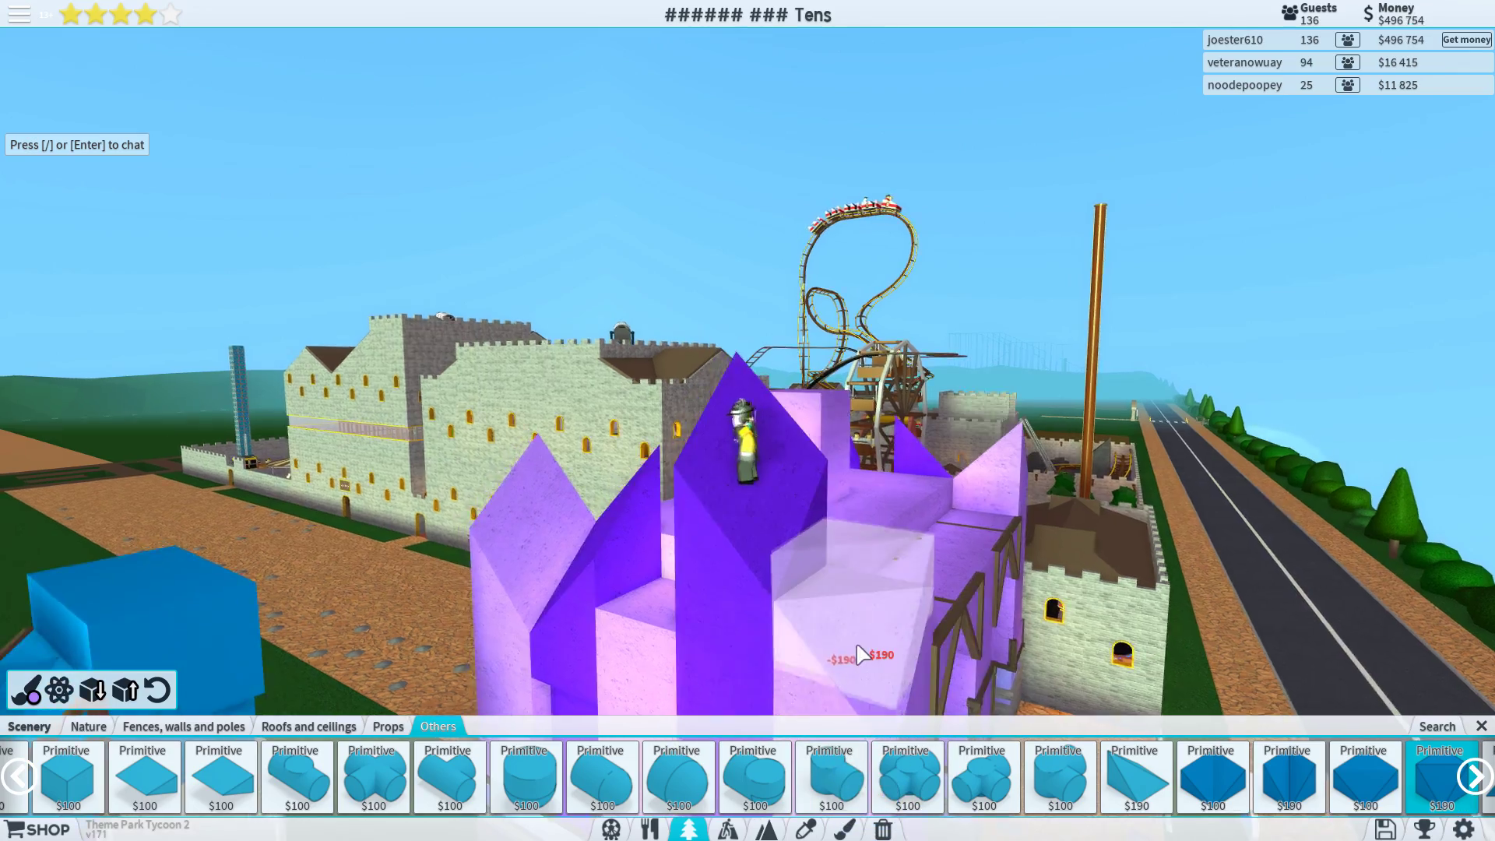
drag(818, 527, 871, 654)
click(805, 830)
click(883, 623)
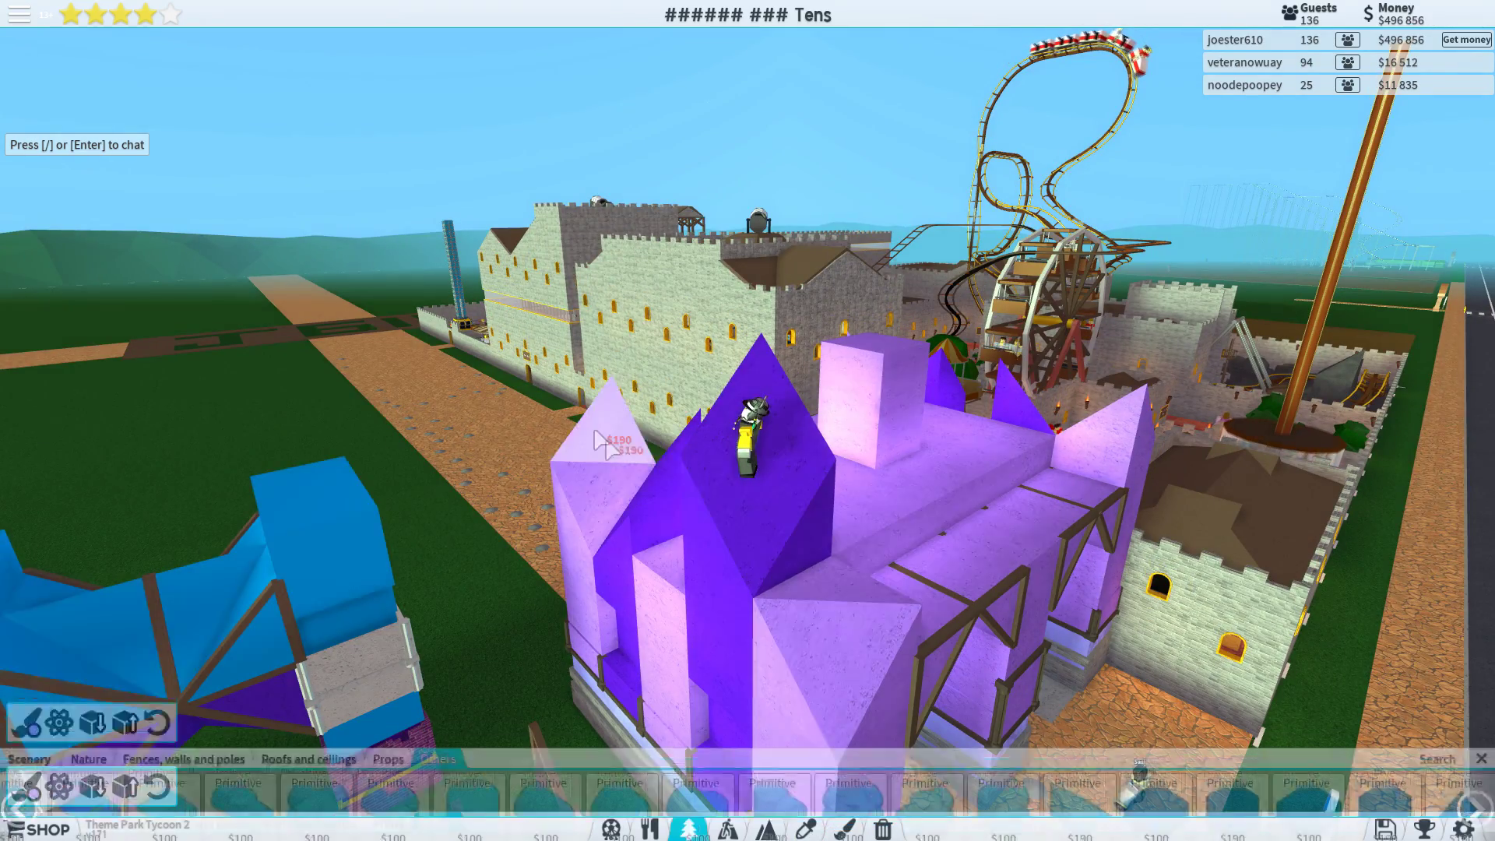
click(859, 594)
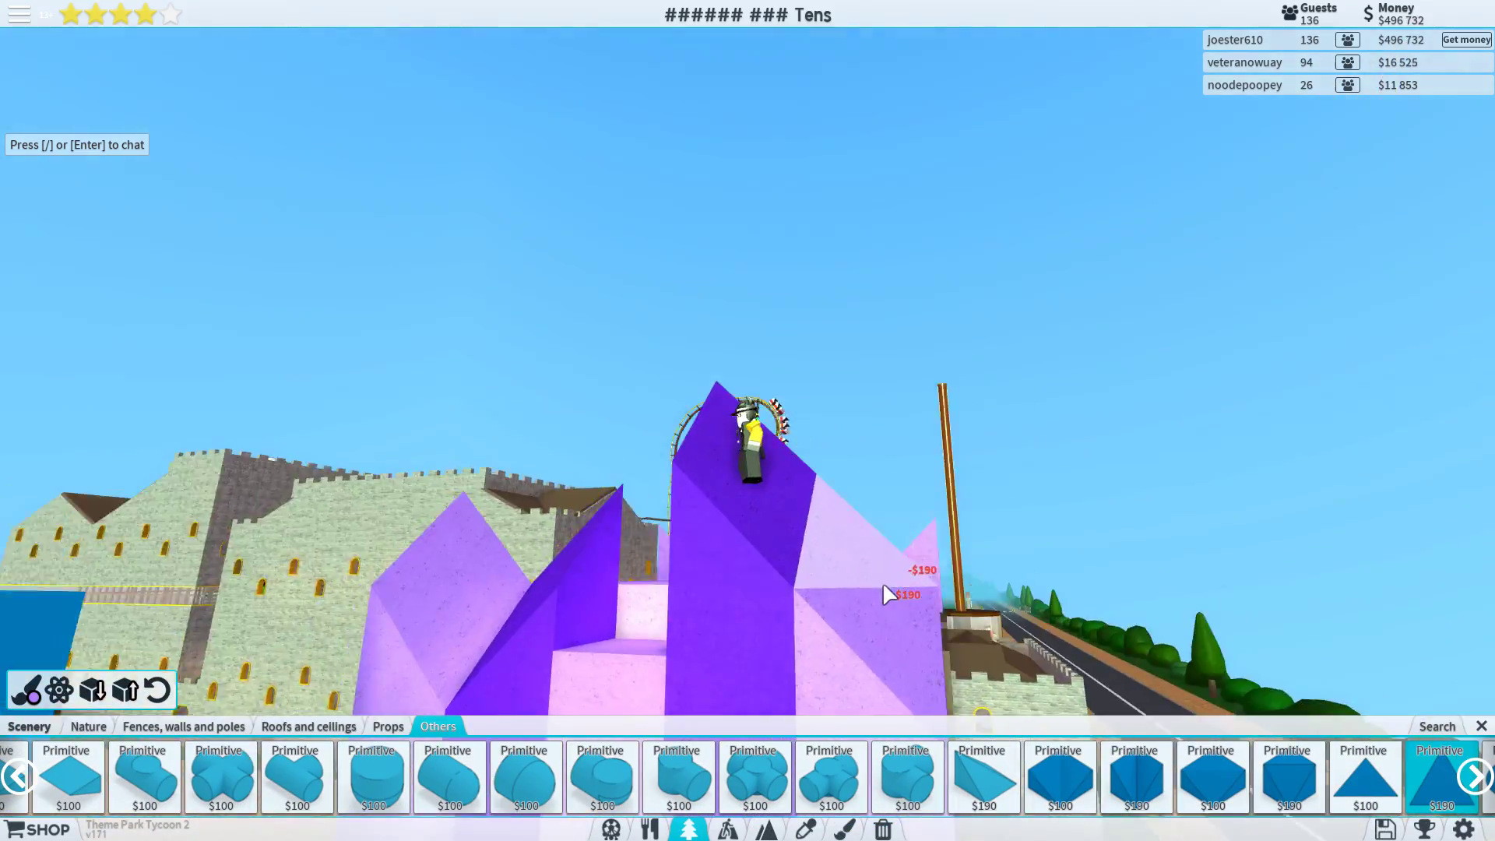
drag(883, 582, 748, 468)
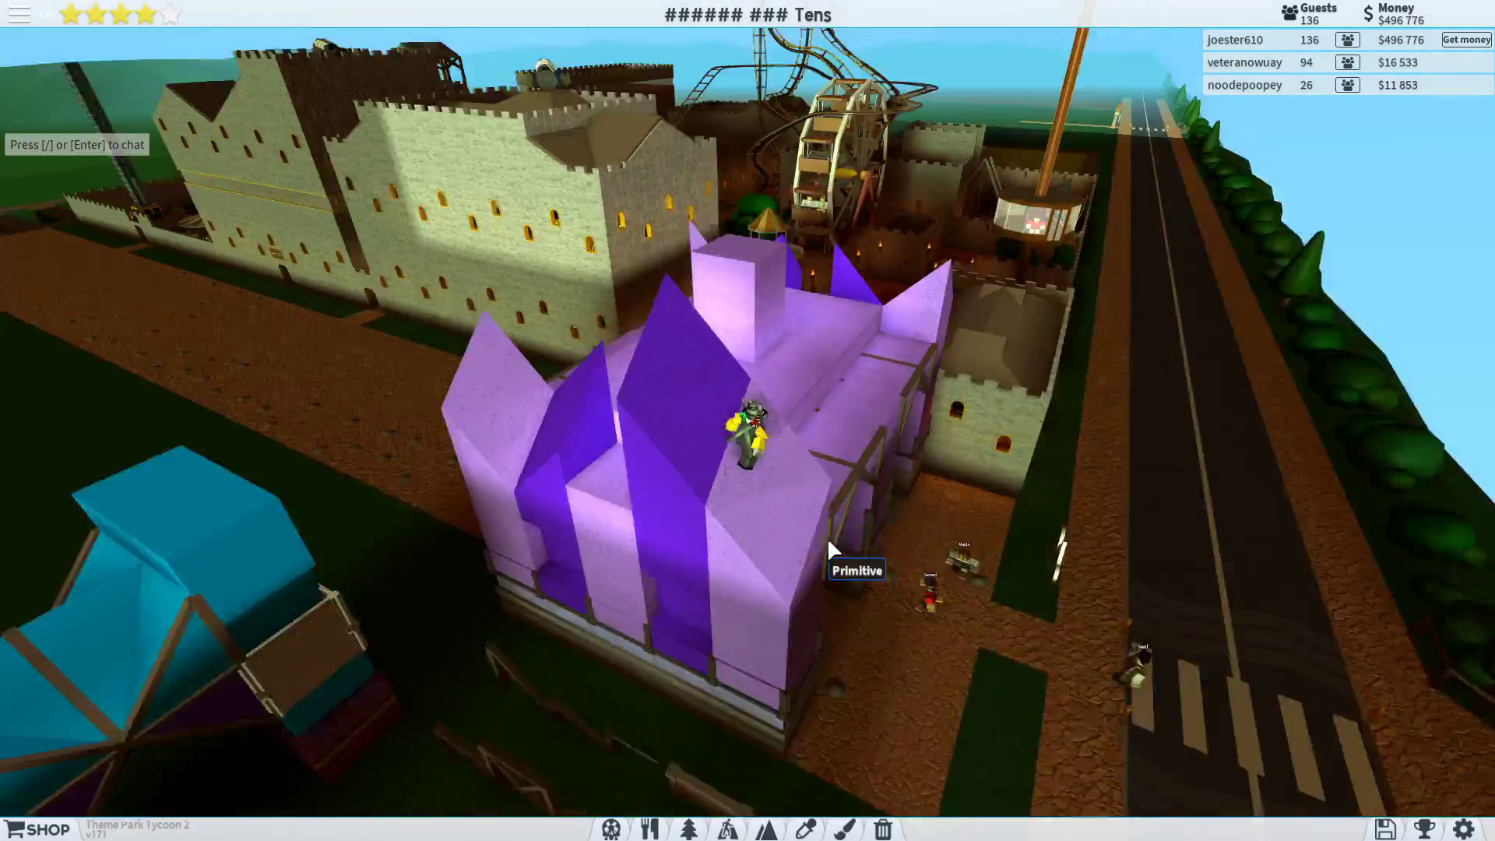
- Copy purple blocks with the Picker and place two more atop the entrance
click(882, 830)
right_click(645, 398)
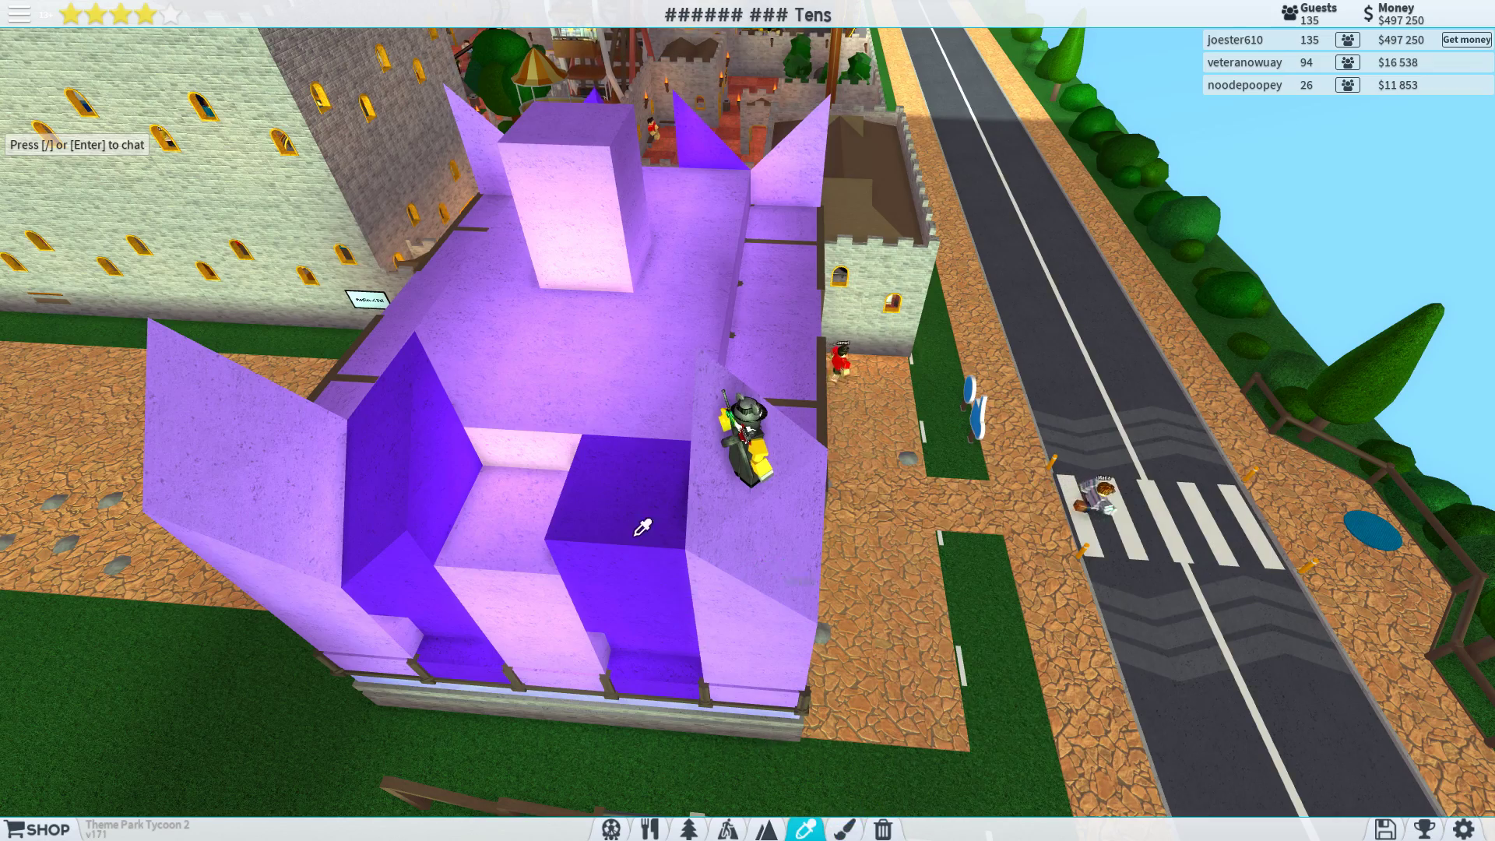
key(1)
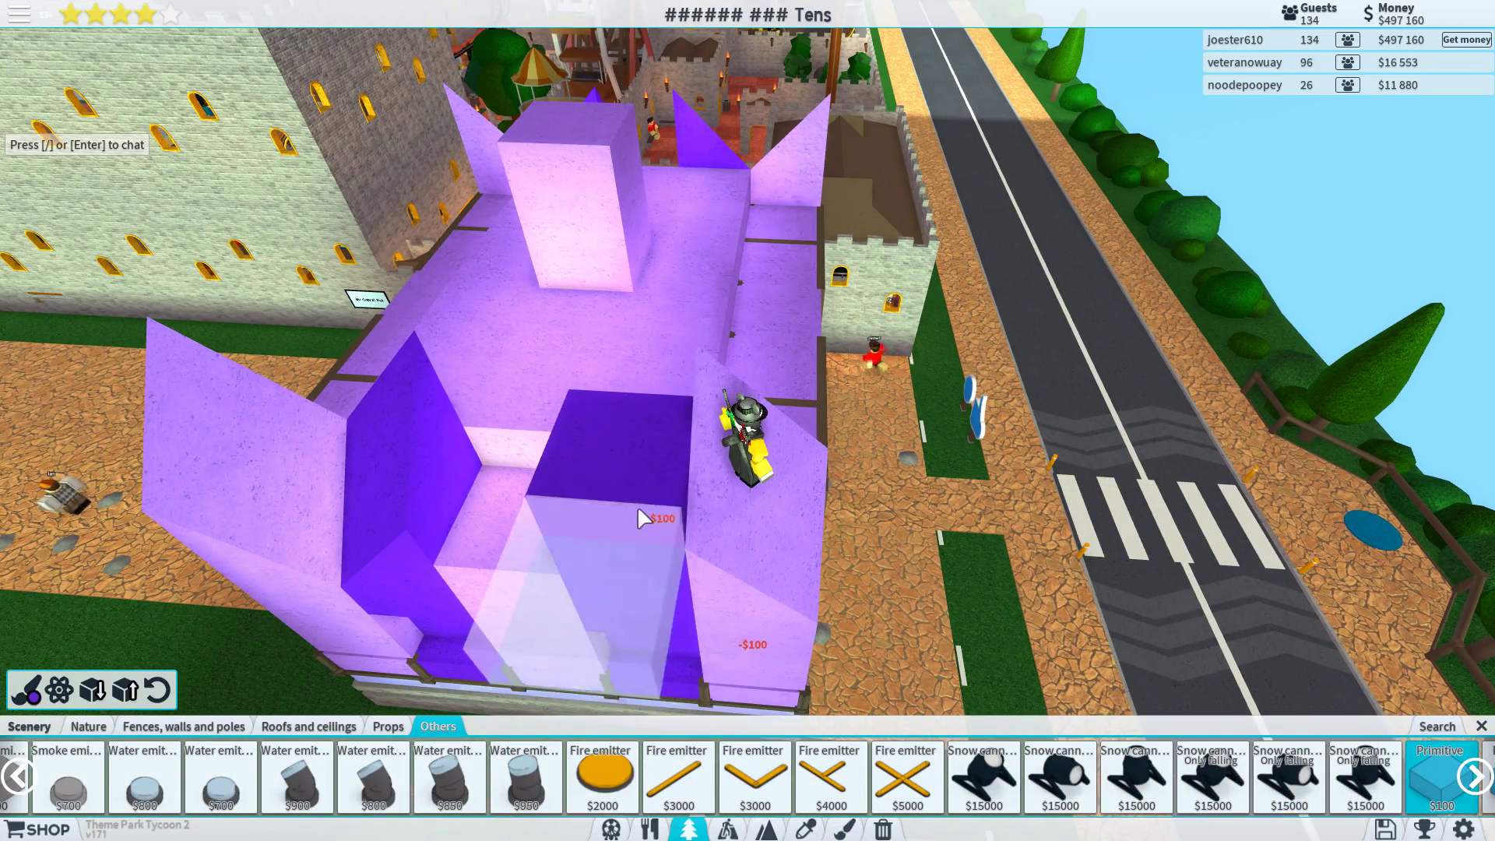
click(808, 830)
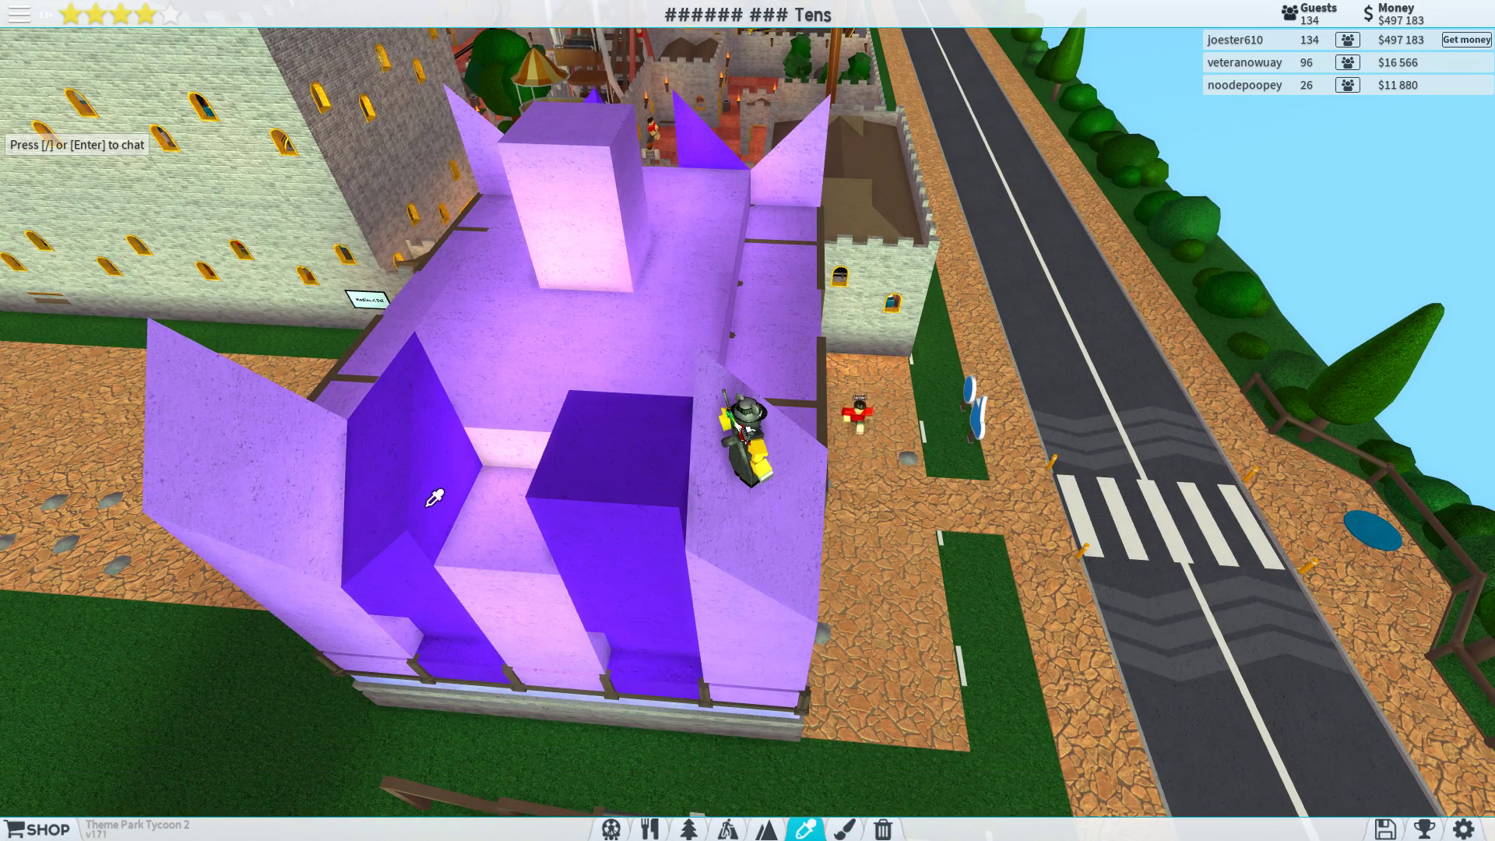
click(434, 499)
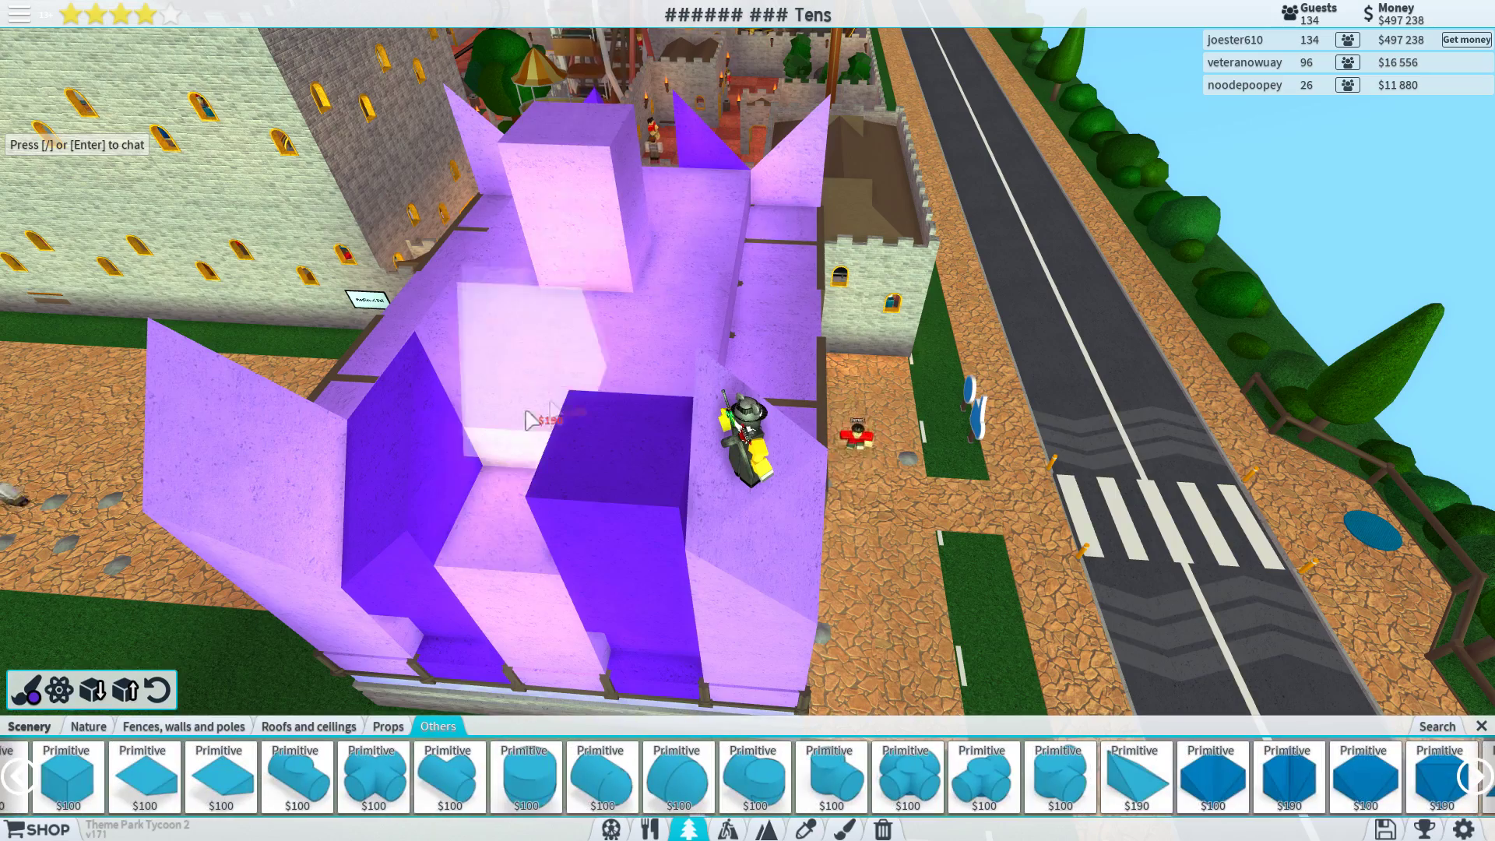
click(592, 409)
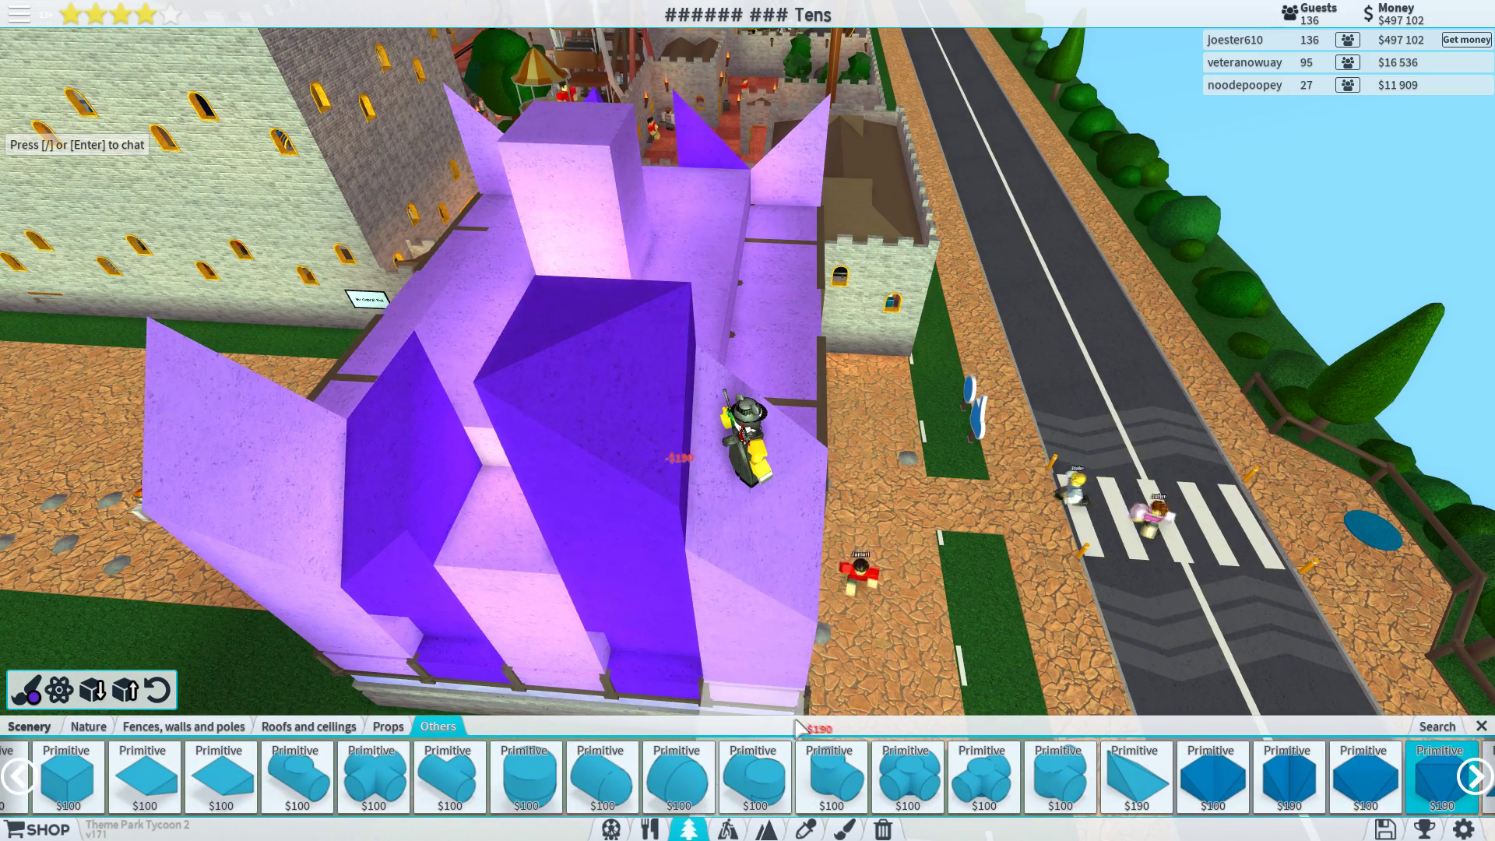
click(807, 830)
click(397, 419)
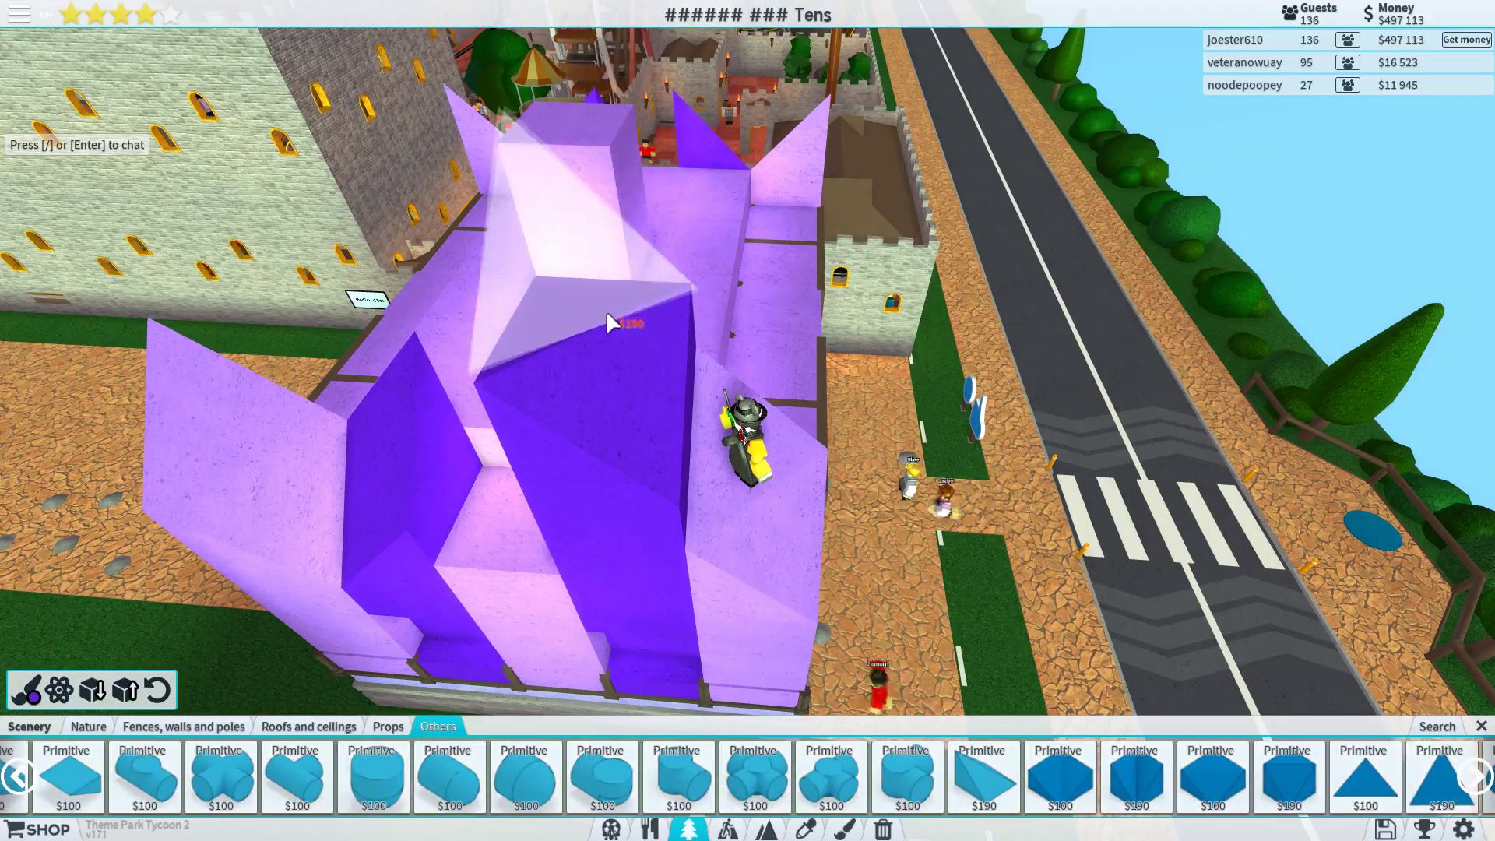
click(606, 309)
key(Left)
key(Left)
key(Left)
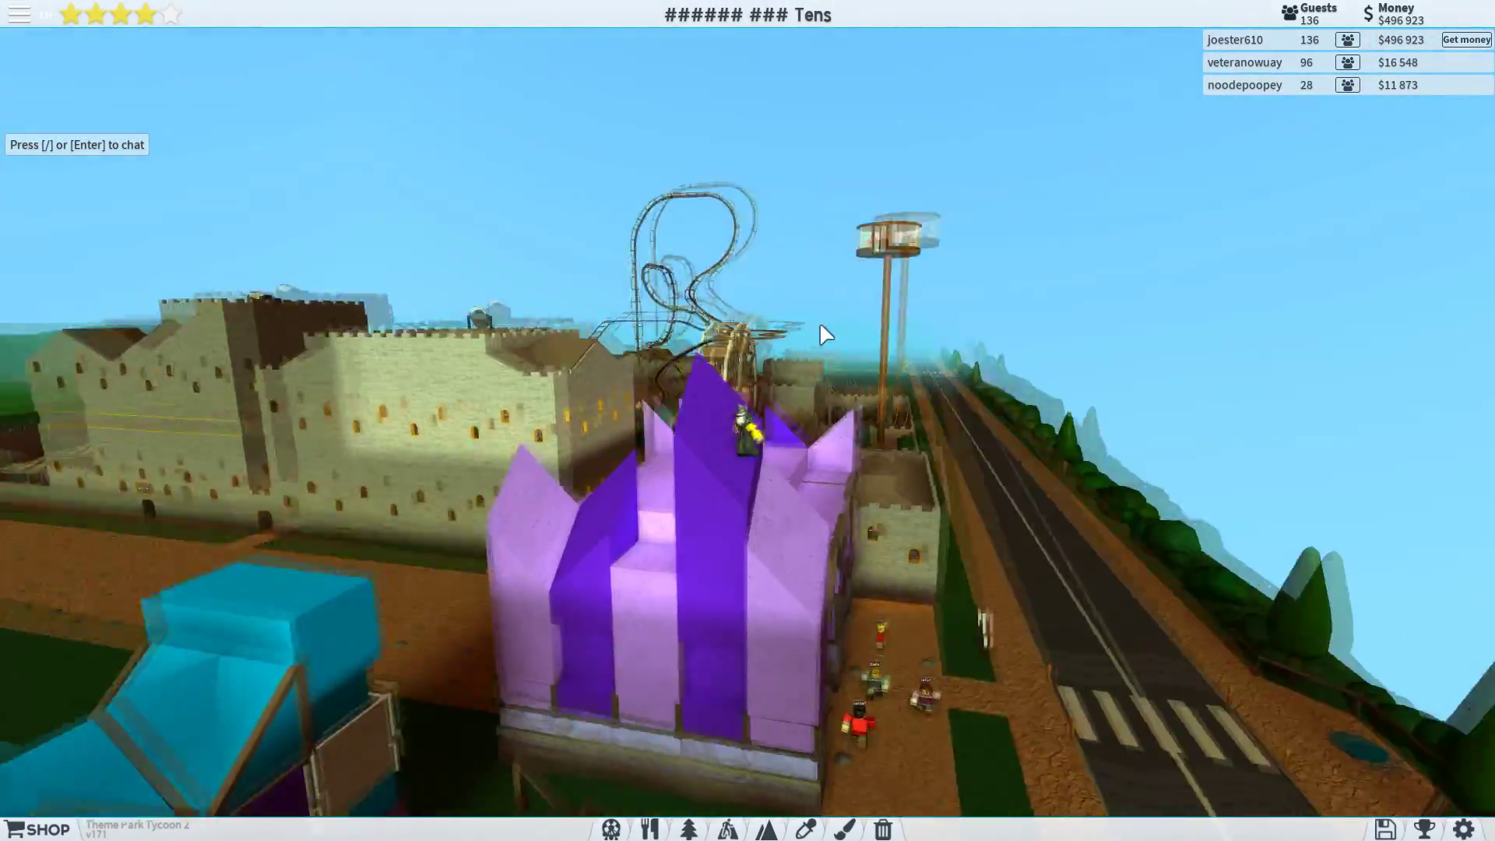
- Orbit and tilt the camera around the purple entrance toward the roller coaster side
key(Left)
key(Left)
key(Left)
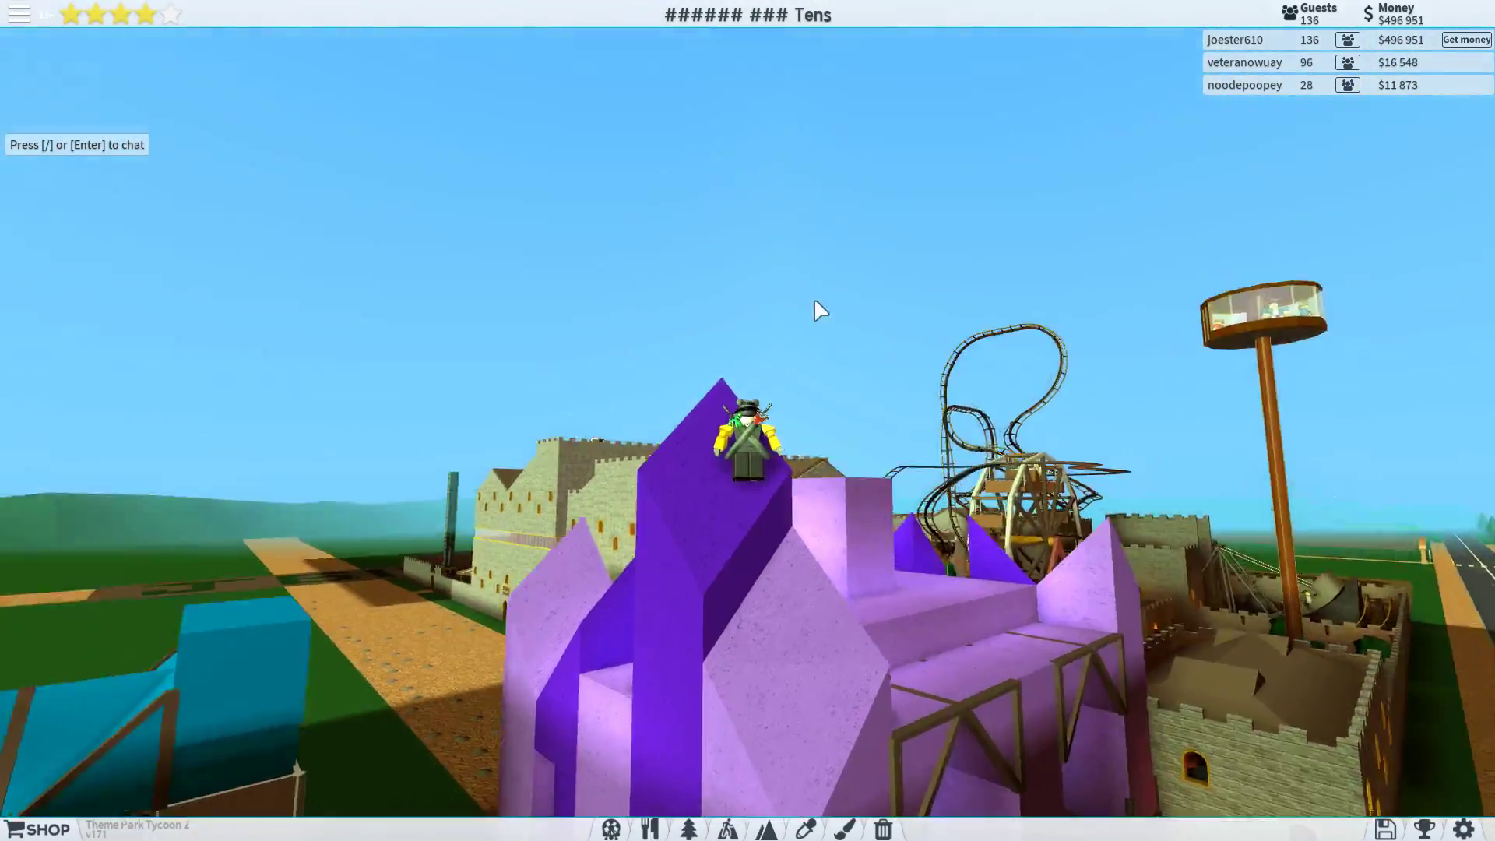
key(Left)
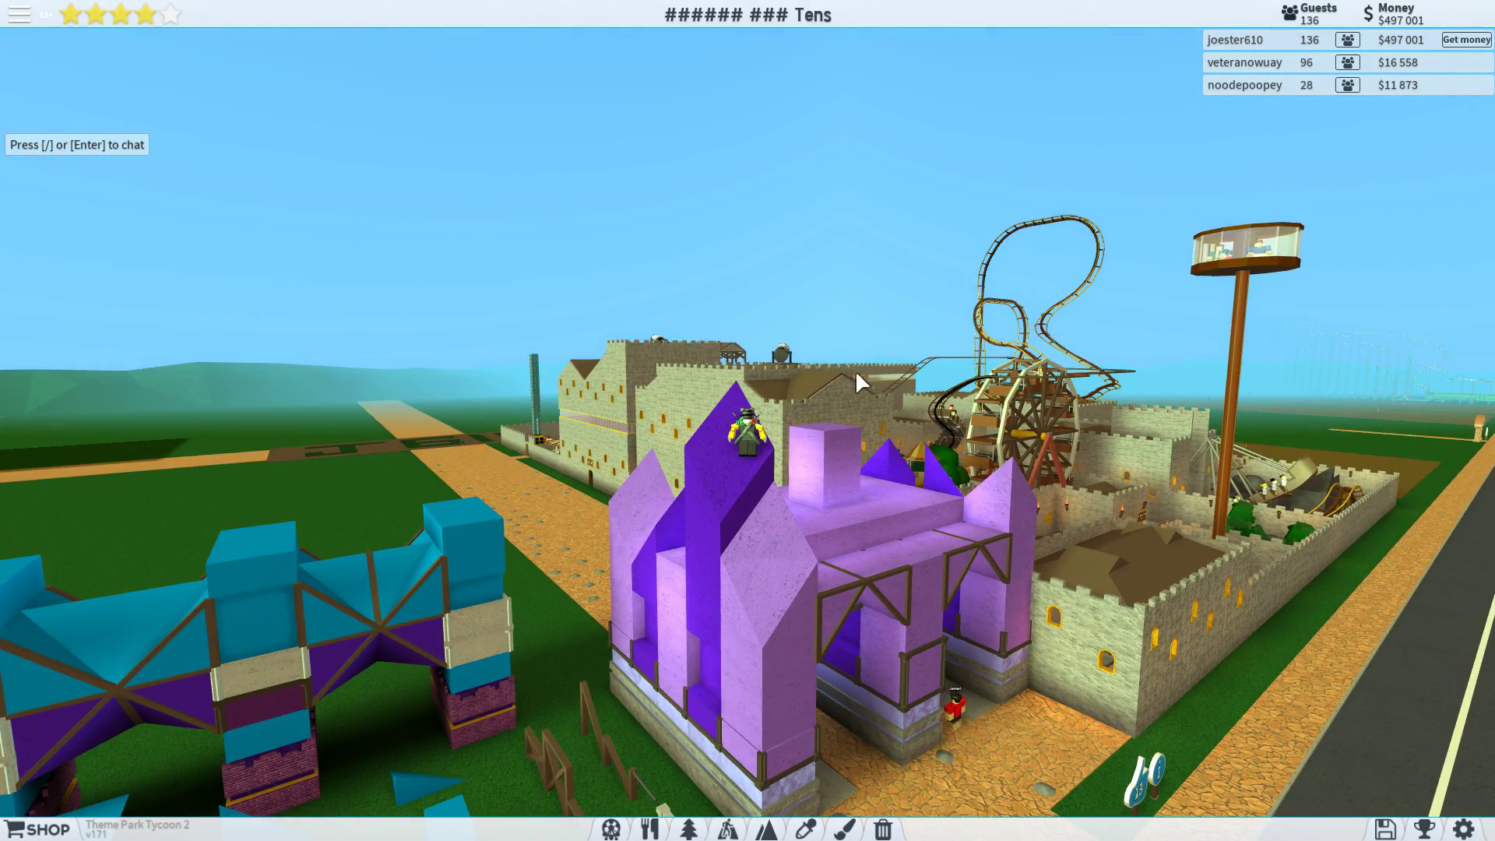
mouse_move(845, 226)
mouse_down()
mouse_move(842, 389)
mouse_move(790, 374)
mouse_up()
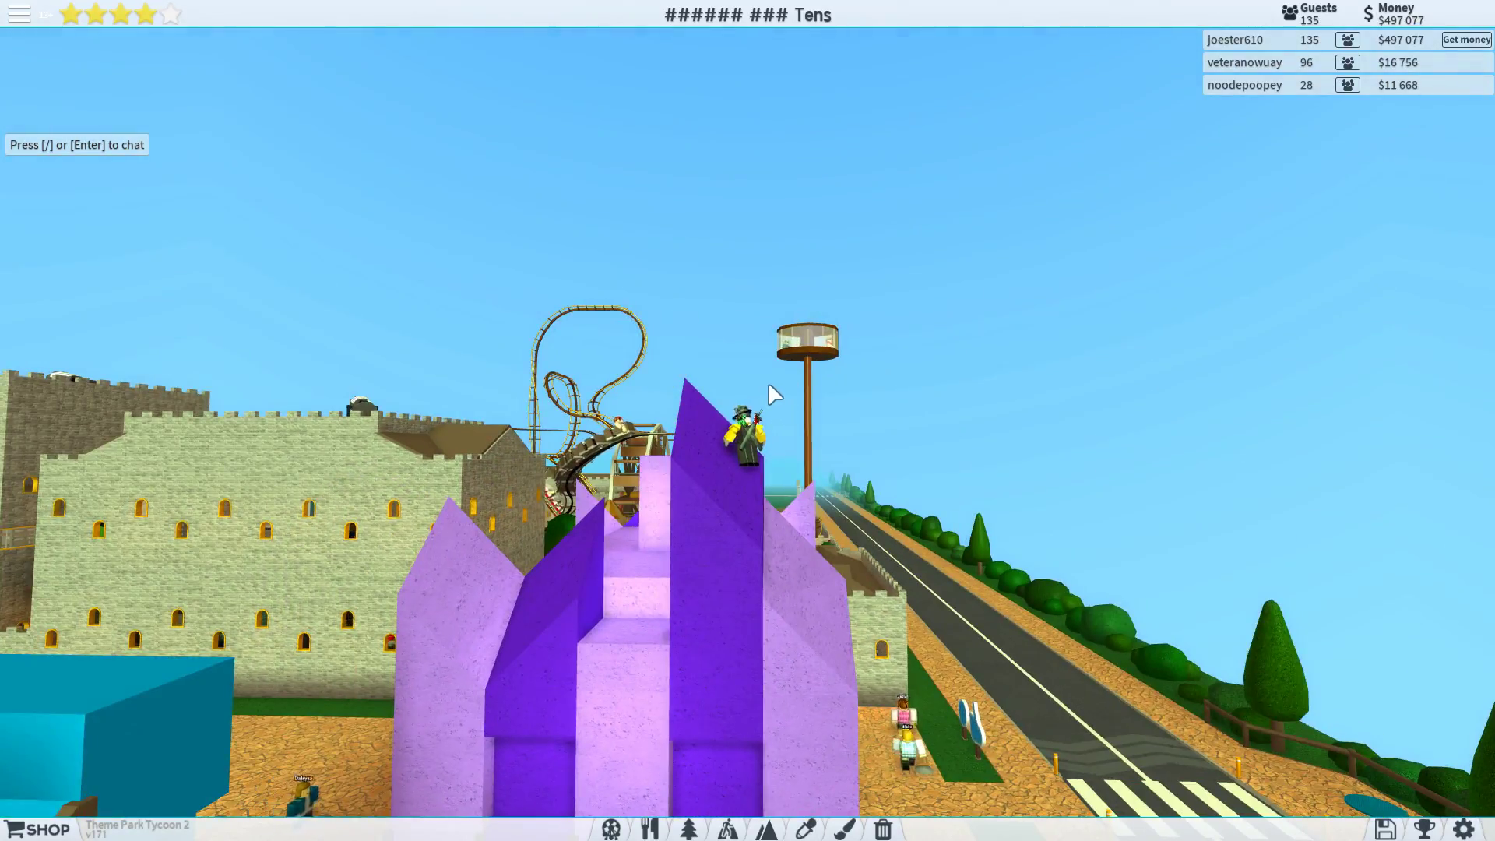
drag(767, 382, 729, 618)
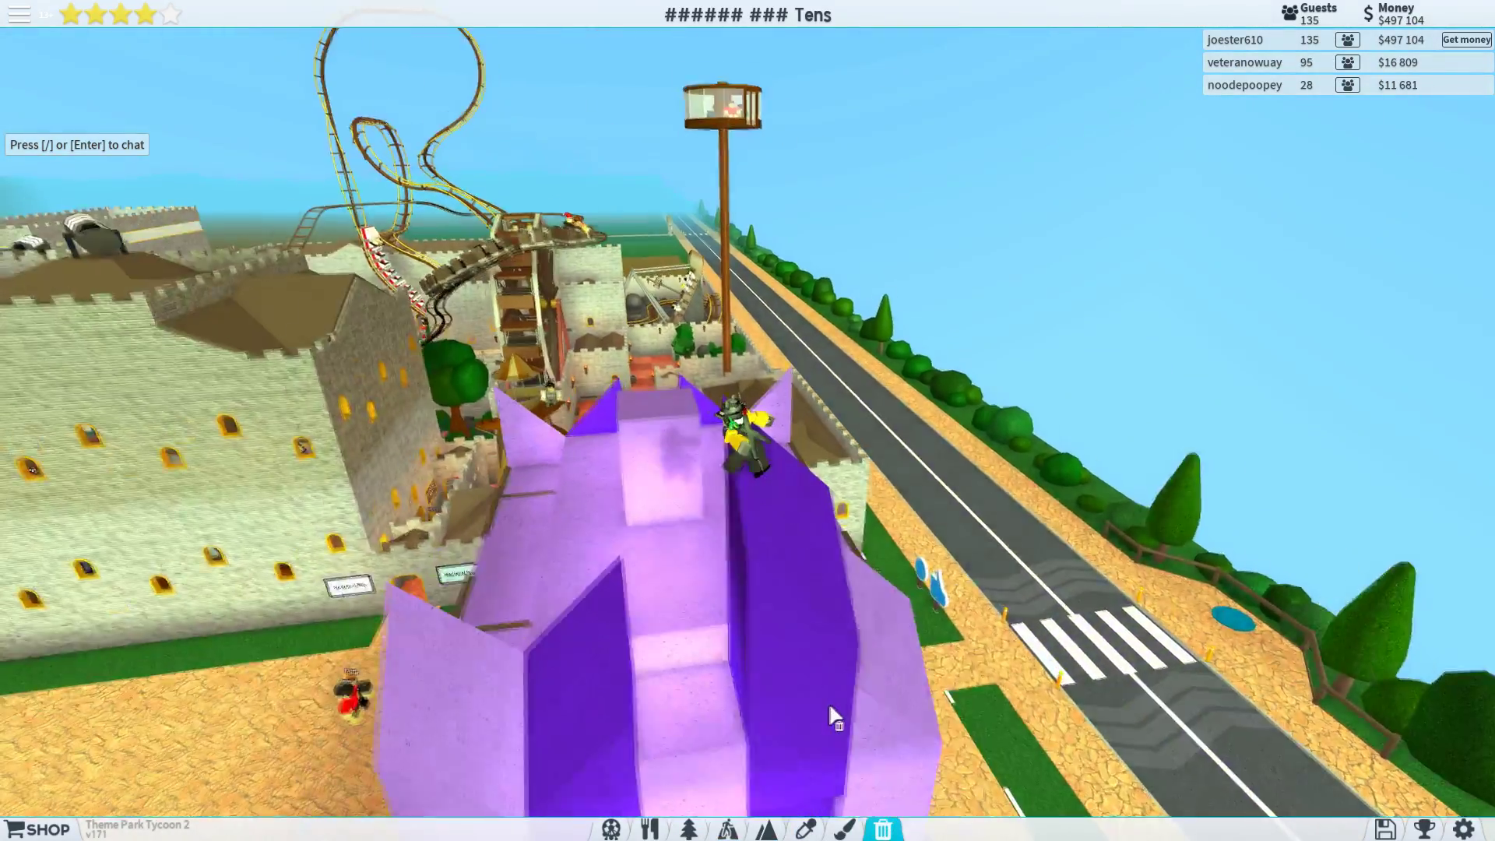
scroll(747, 420, up, 6)
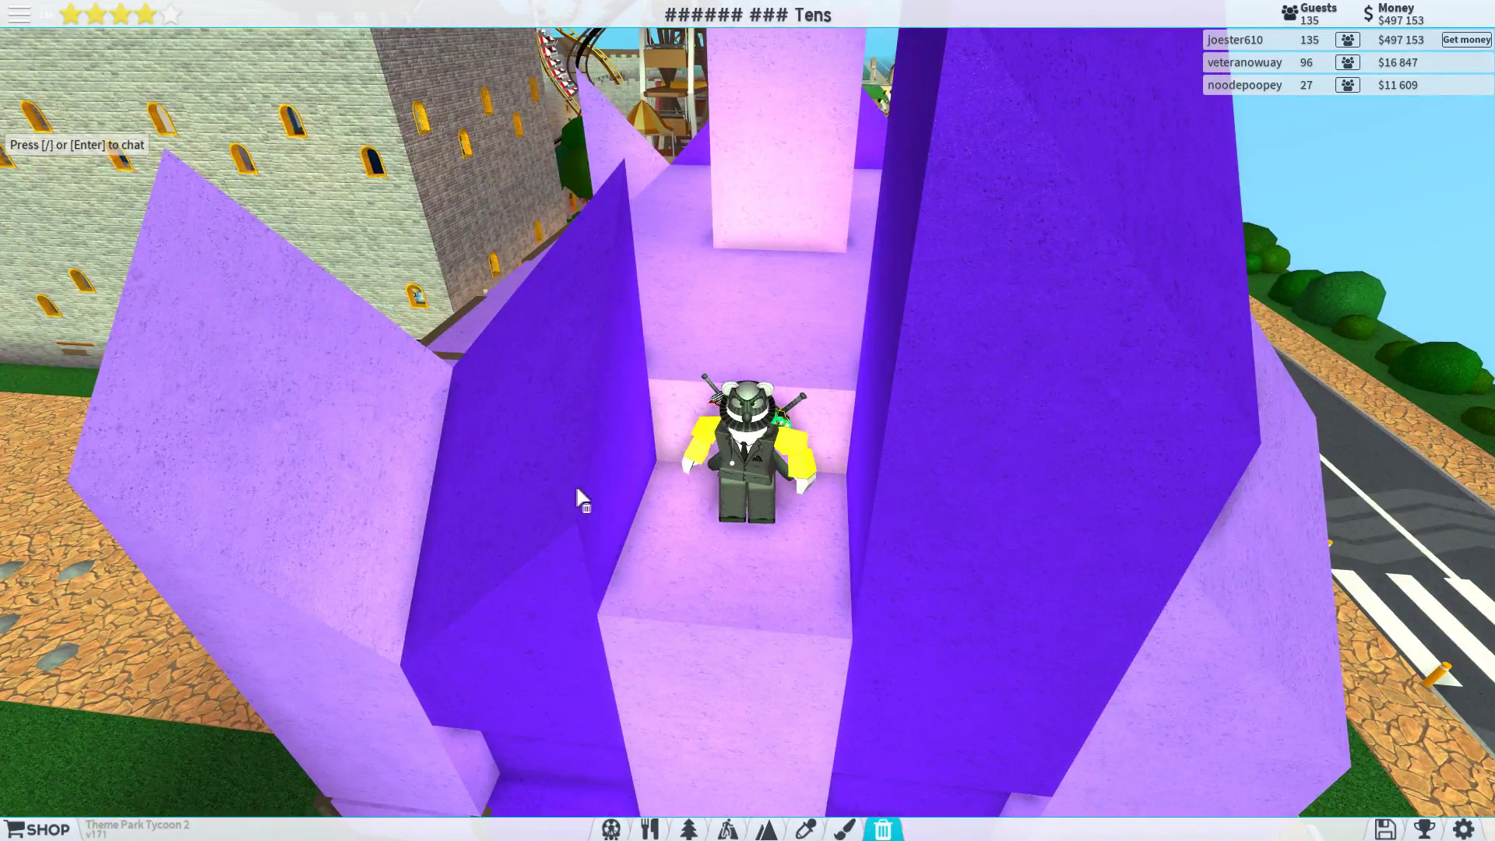
- Delete the dark purple wall piece and every purple wedge spire from the entrance front
click(568, 466)
mouse_move(569, 466)
mouse_down()
mouse_move(631, 490)
mouse_move(628, 478)
mouse_move(687, 586)
mouse_move(496, 532)
mouse_move(811, 680)
mouse_up()
click(681, 574)
click(793, 711)
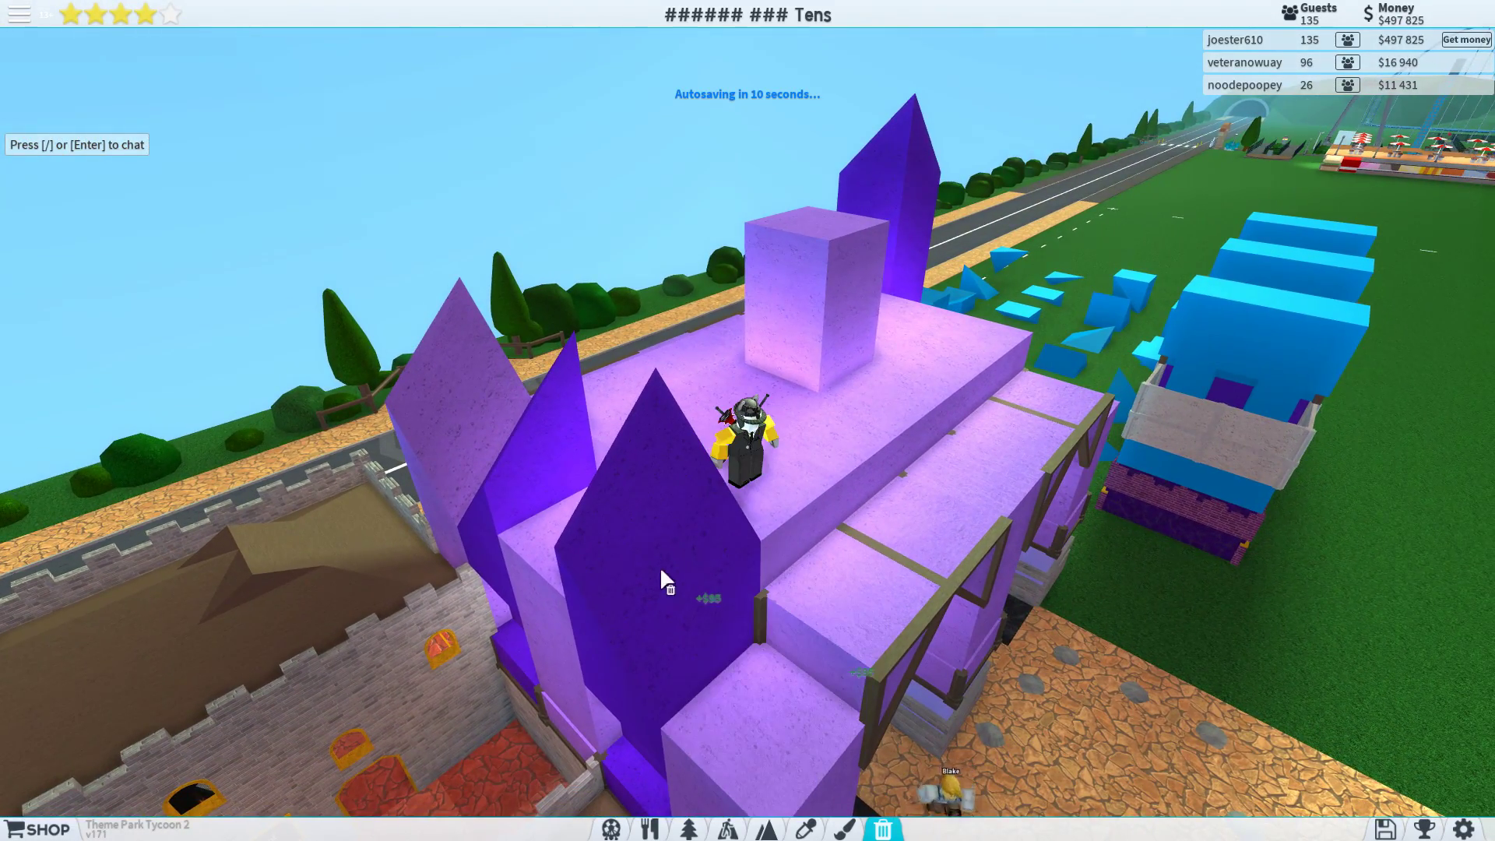
click(666, 624)
drag(659, 589, 620, 531)
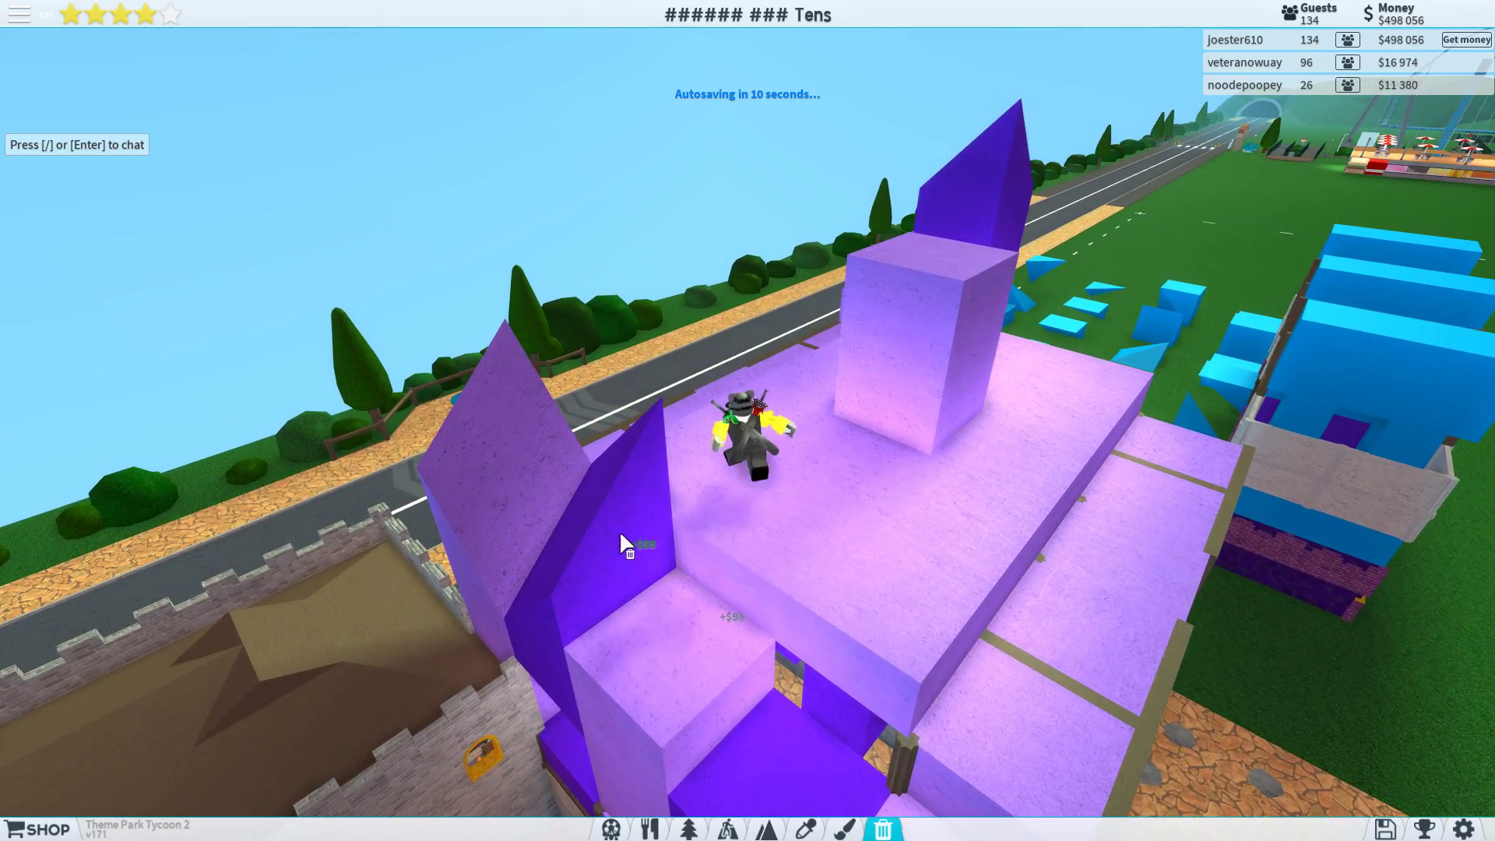
click(566, 590)
drag(582, 588, 613, 577)
click(582, 594)
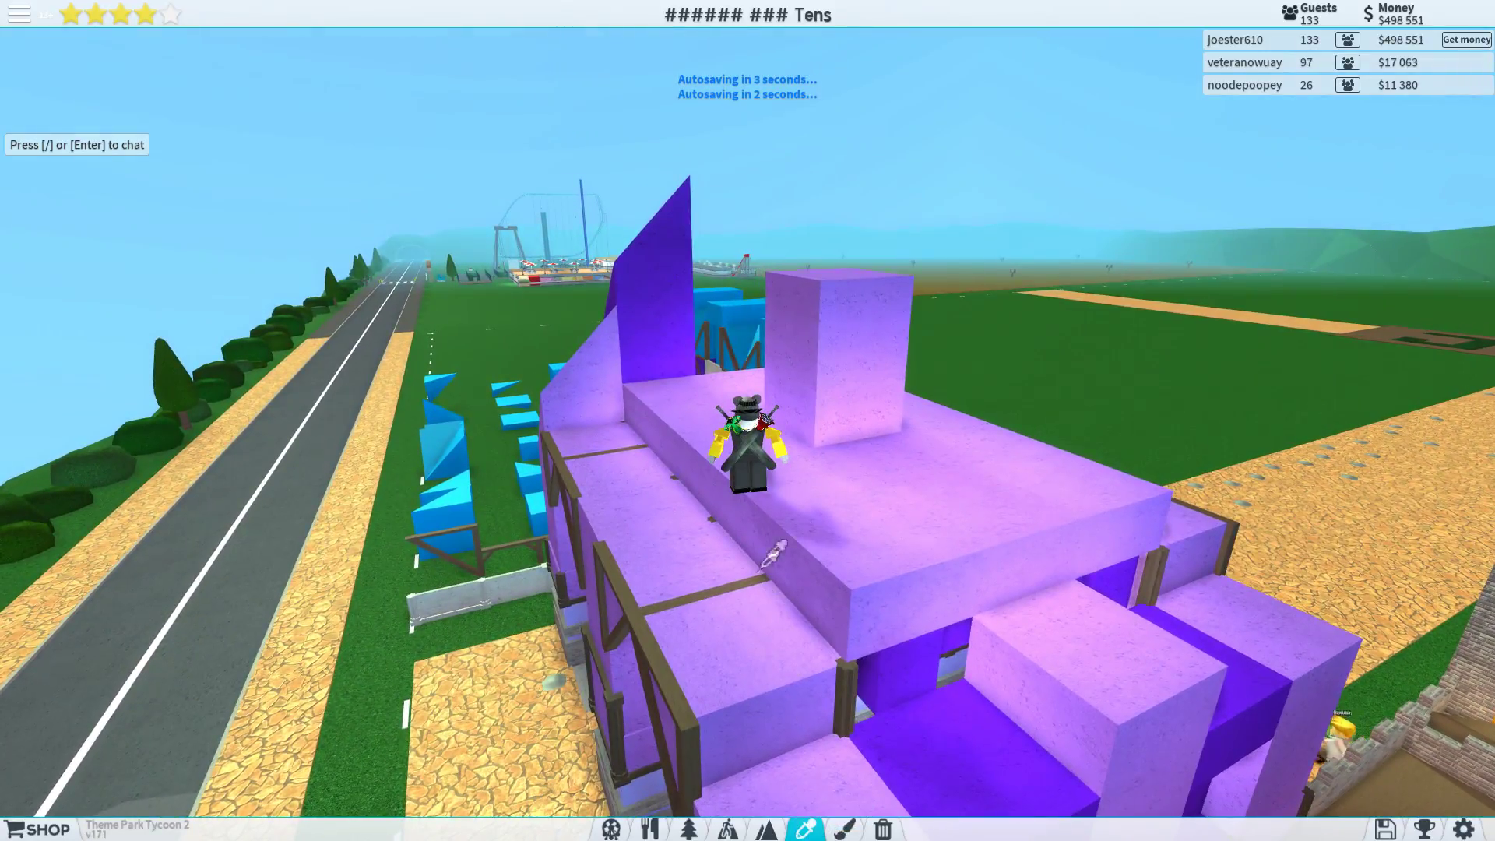
drag(773, 555, 861, 586)
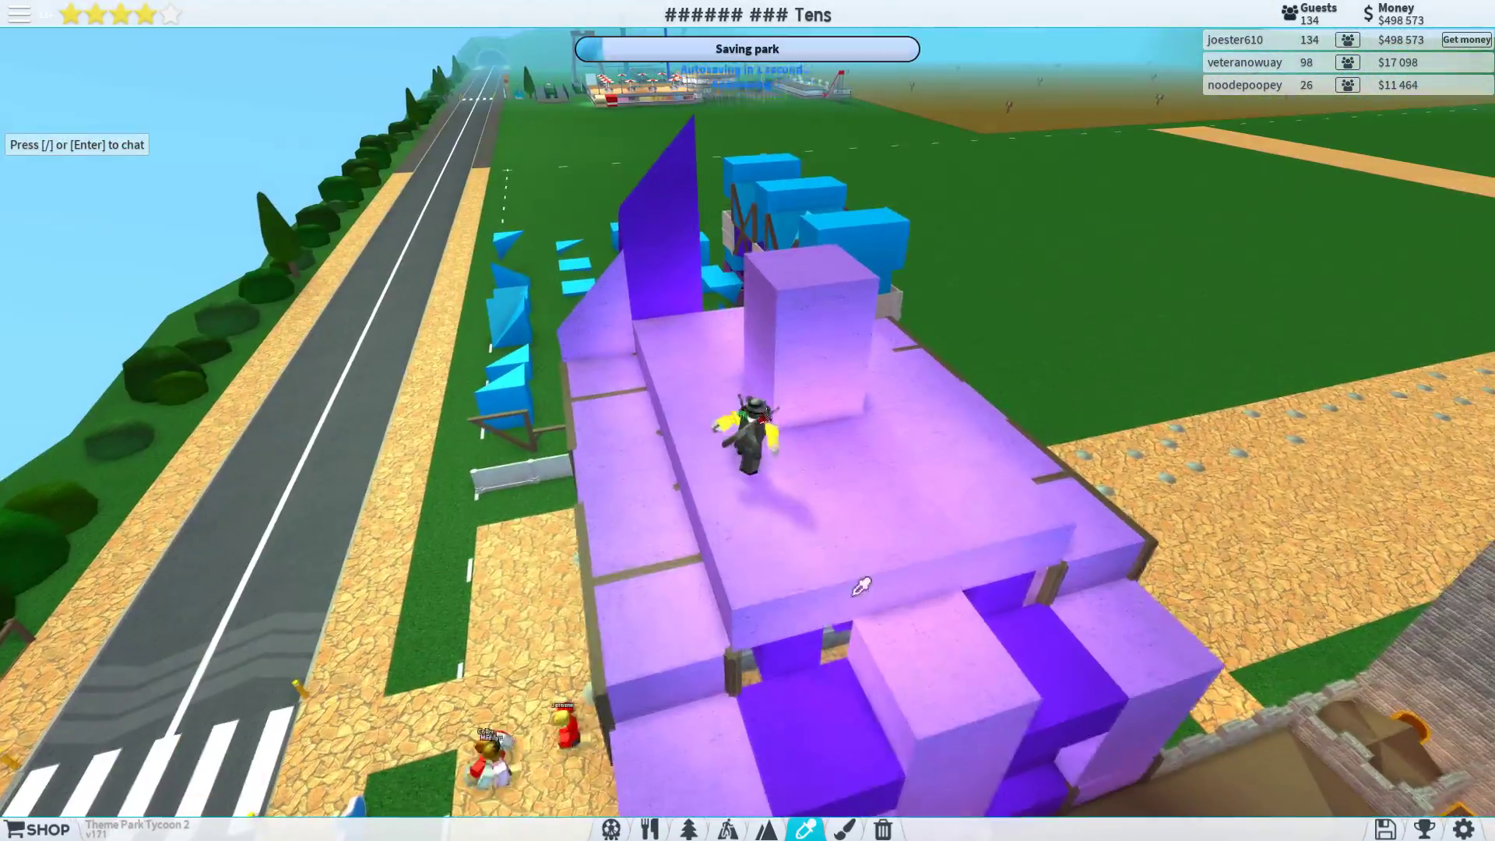
- Stack two purple primitive blocks into a tall column at the front roof corner
key(2)
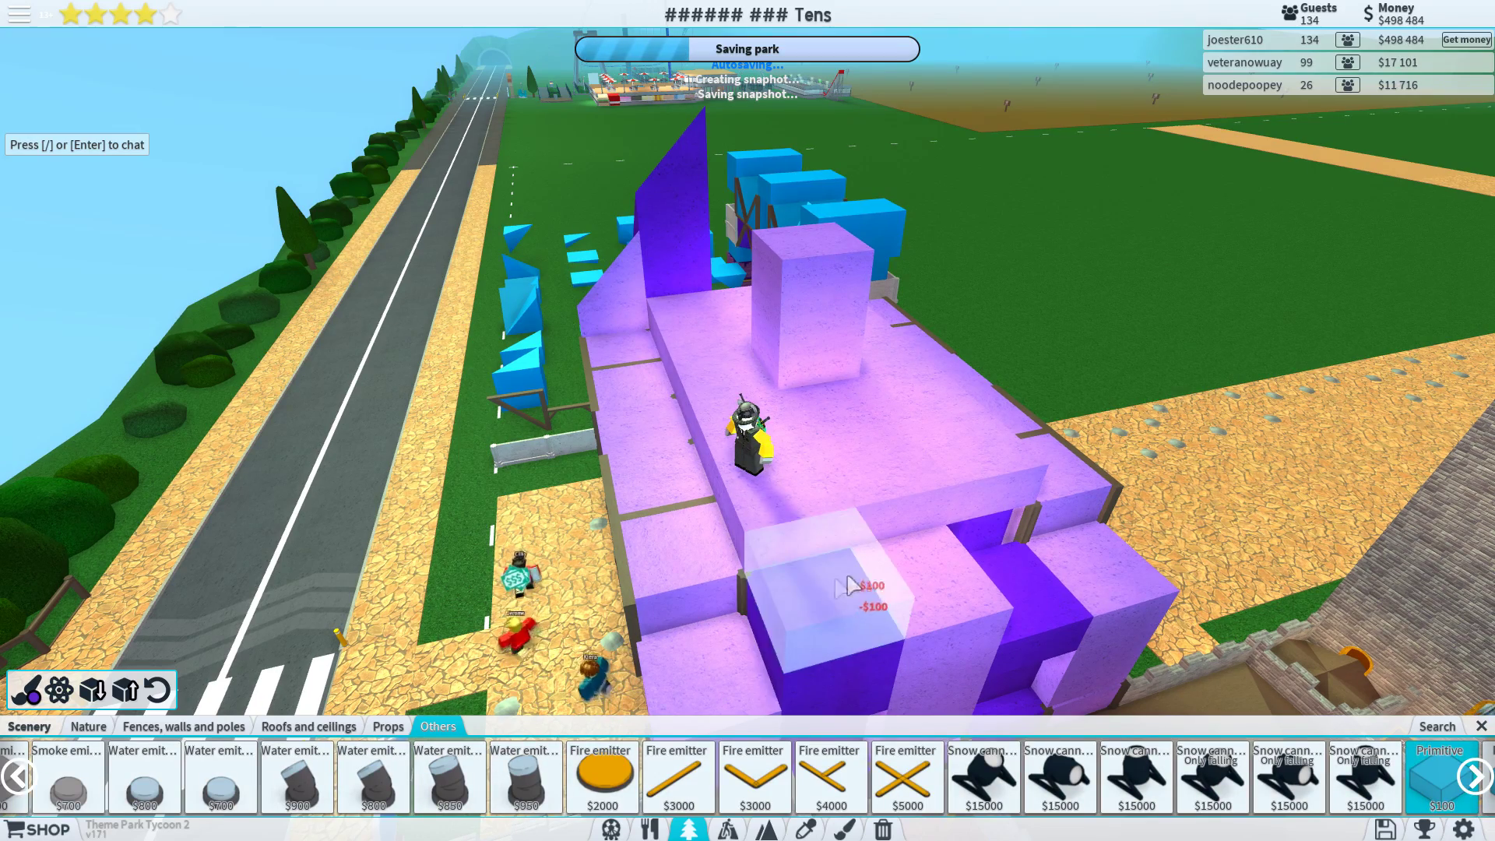
mouse_move(850, 577)
mouse_down()
mouse_move(961, 646)
mouse_move(919, 599)
mouse_up()
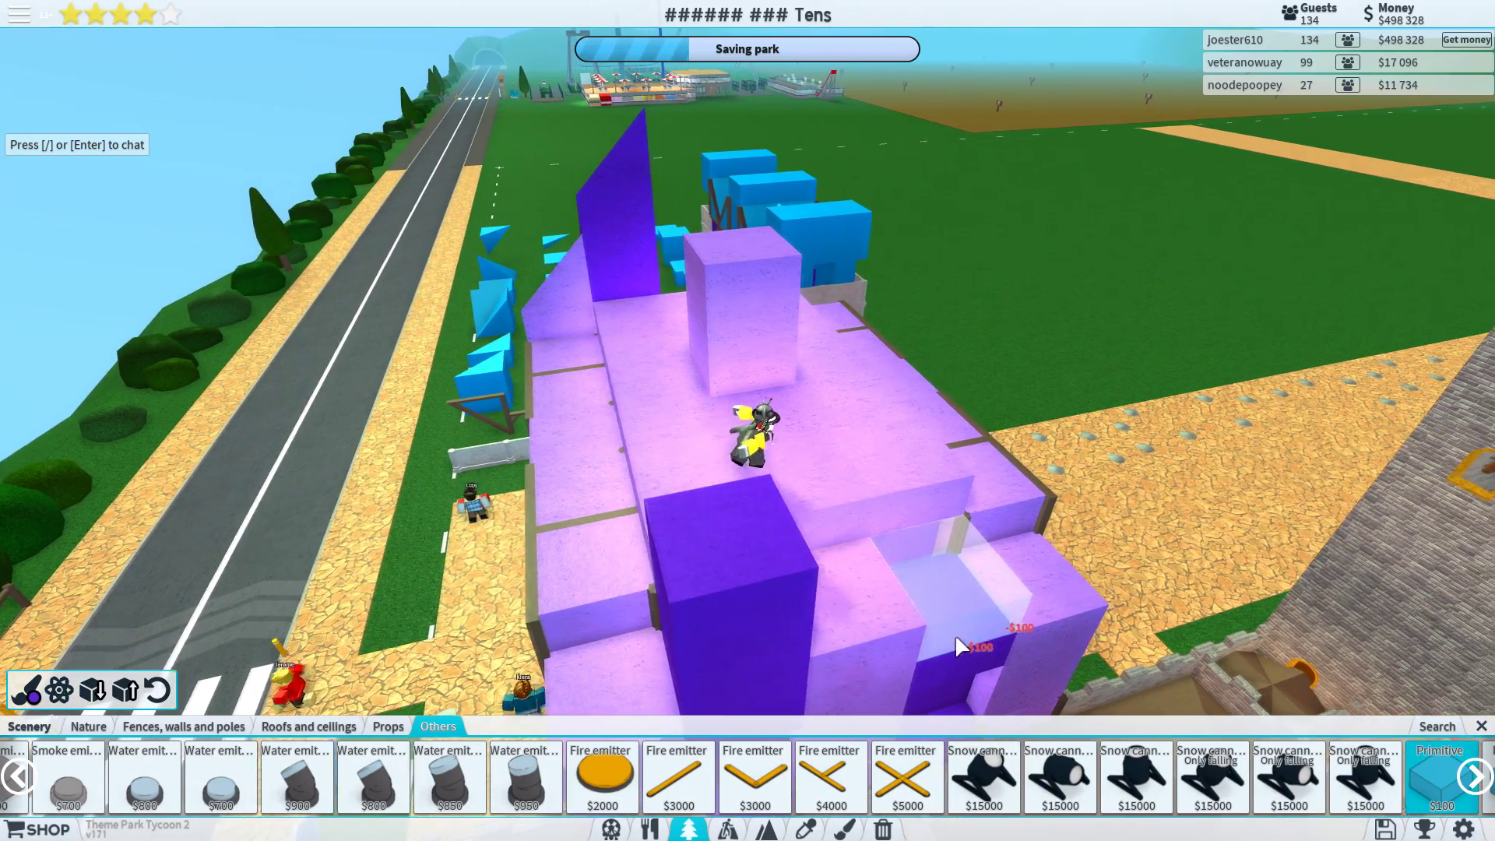
click(915, 537)
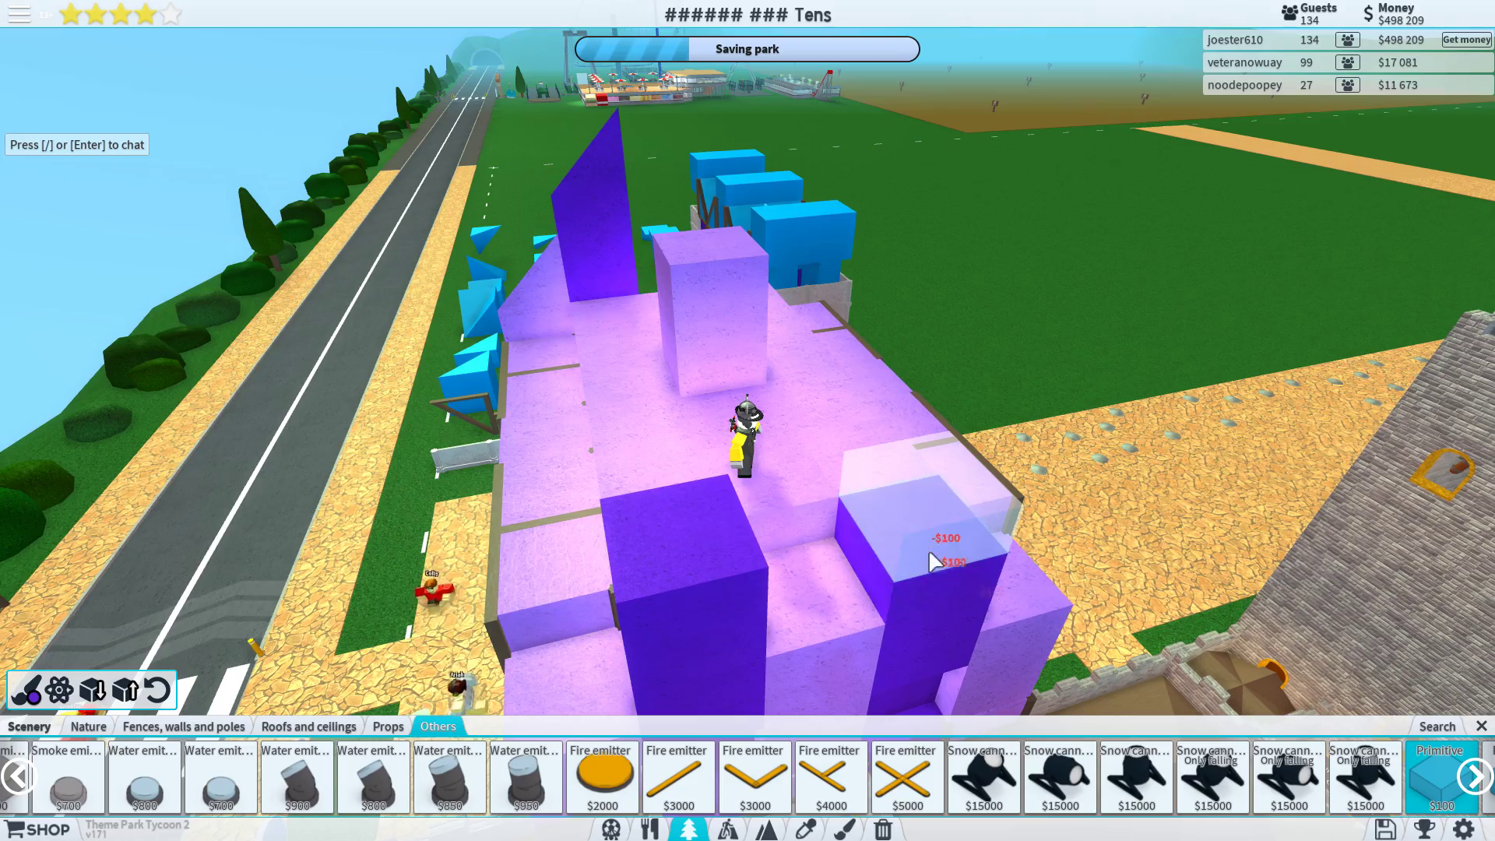
click(916, 539)
scroll(876, 827, up, 1)
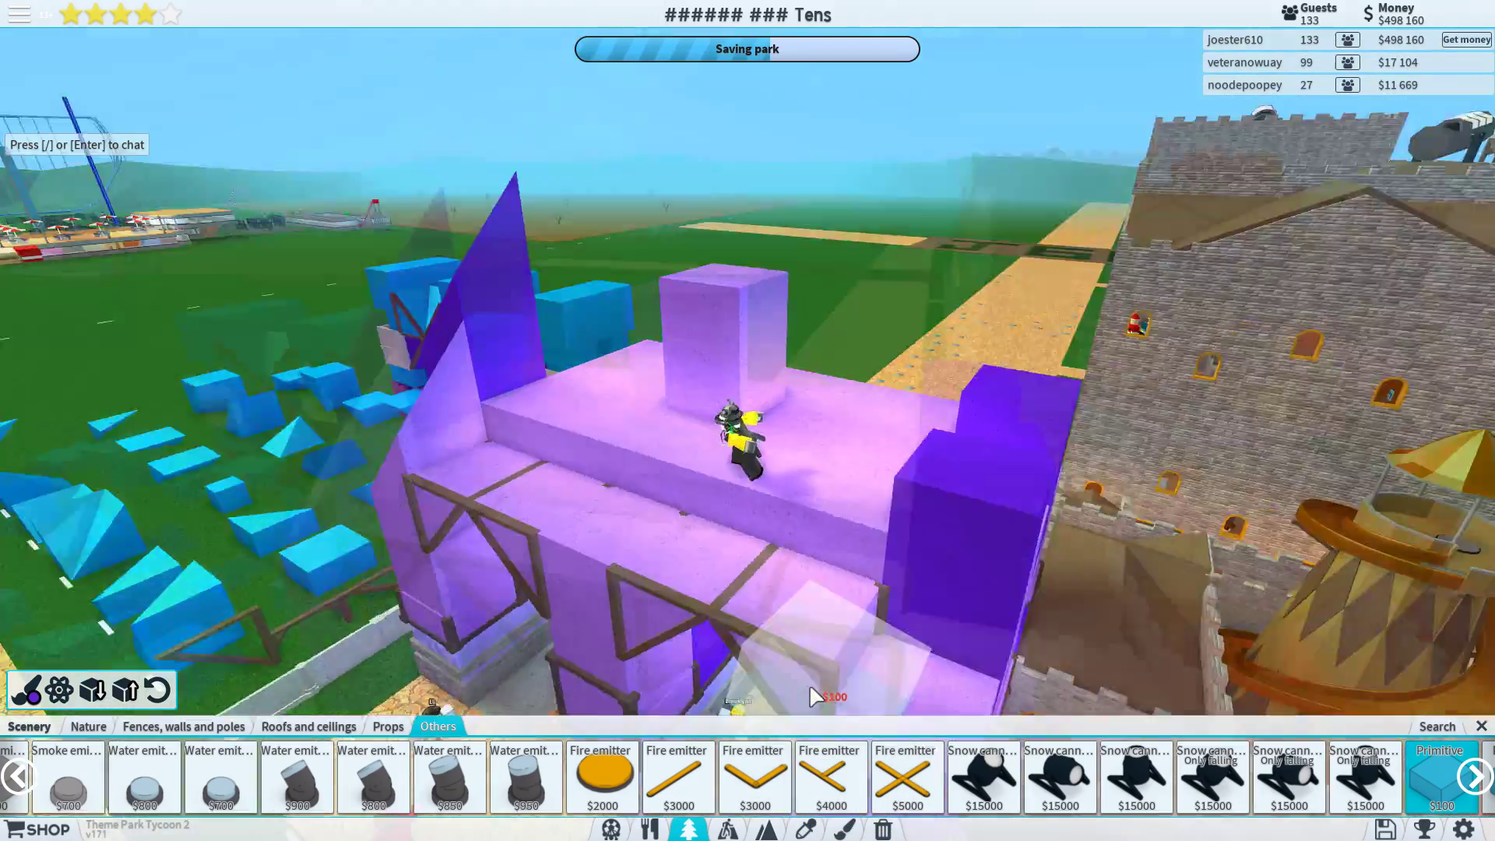
- Choose a primitive piece from the catalogue and place it on the entrance roof
drag(809, 684, 810, 702)
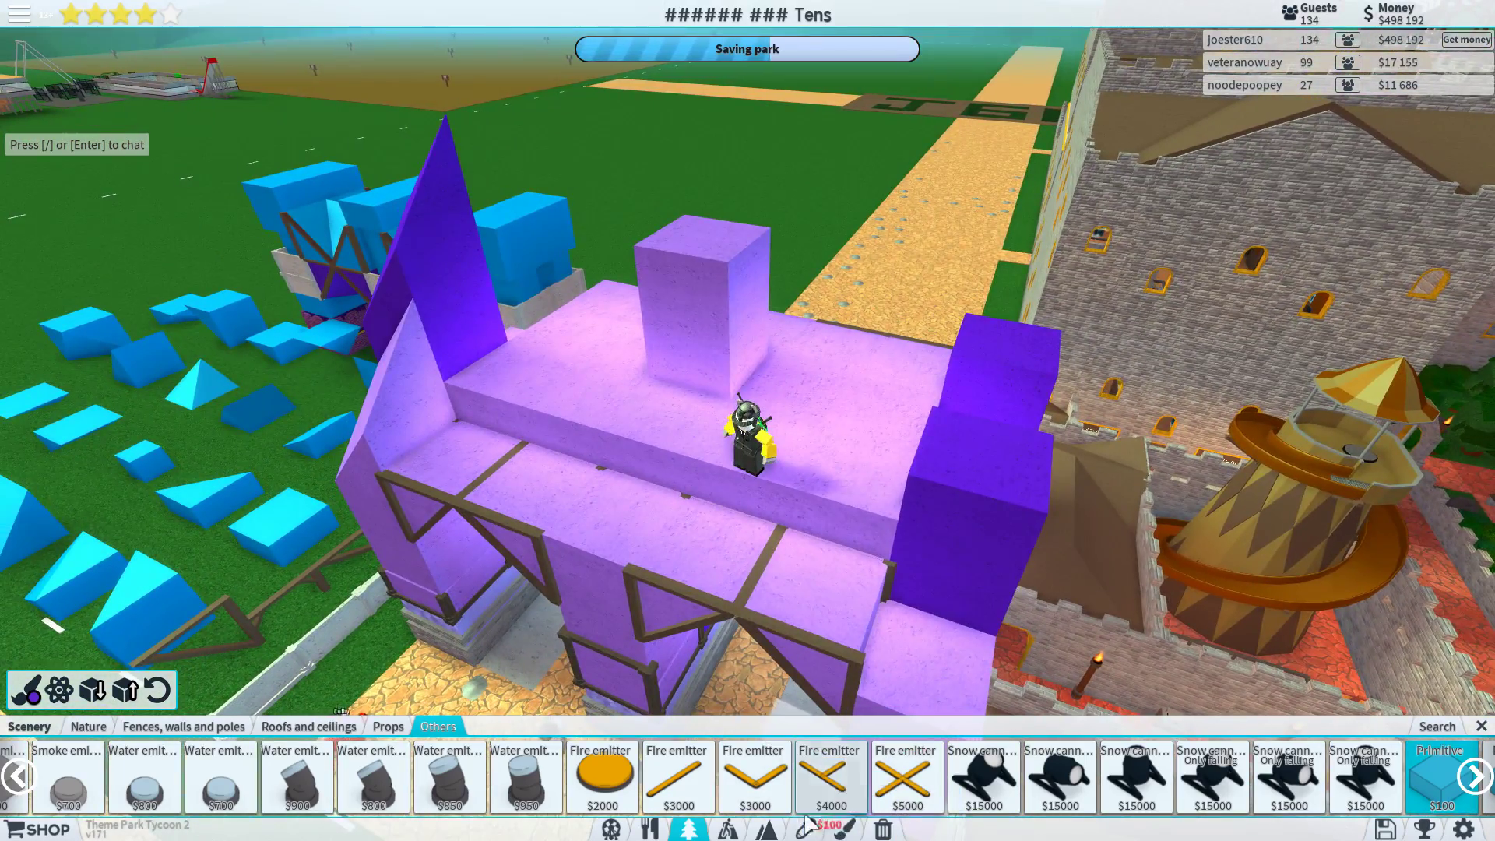
click(1441, 777)
drag(754, 523, 817, 523)
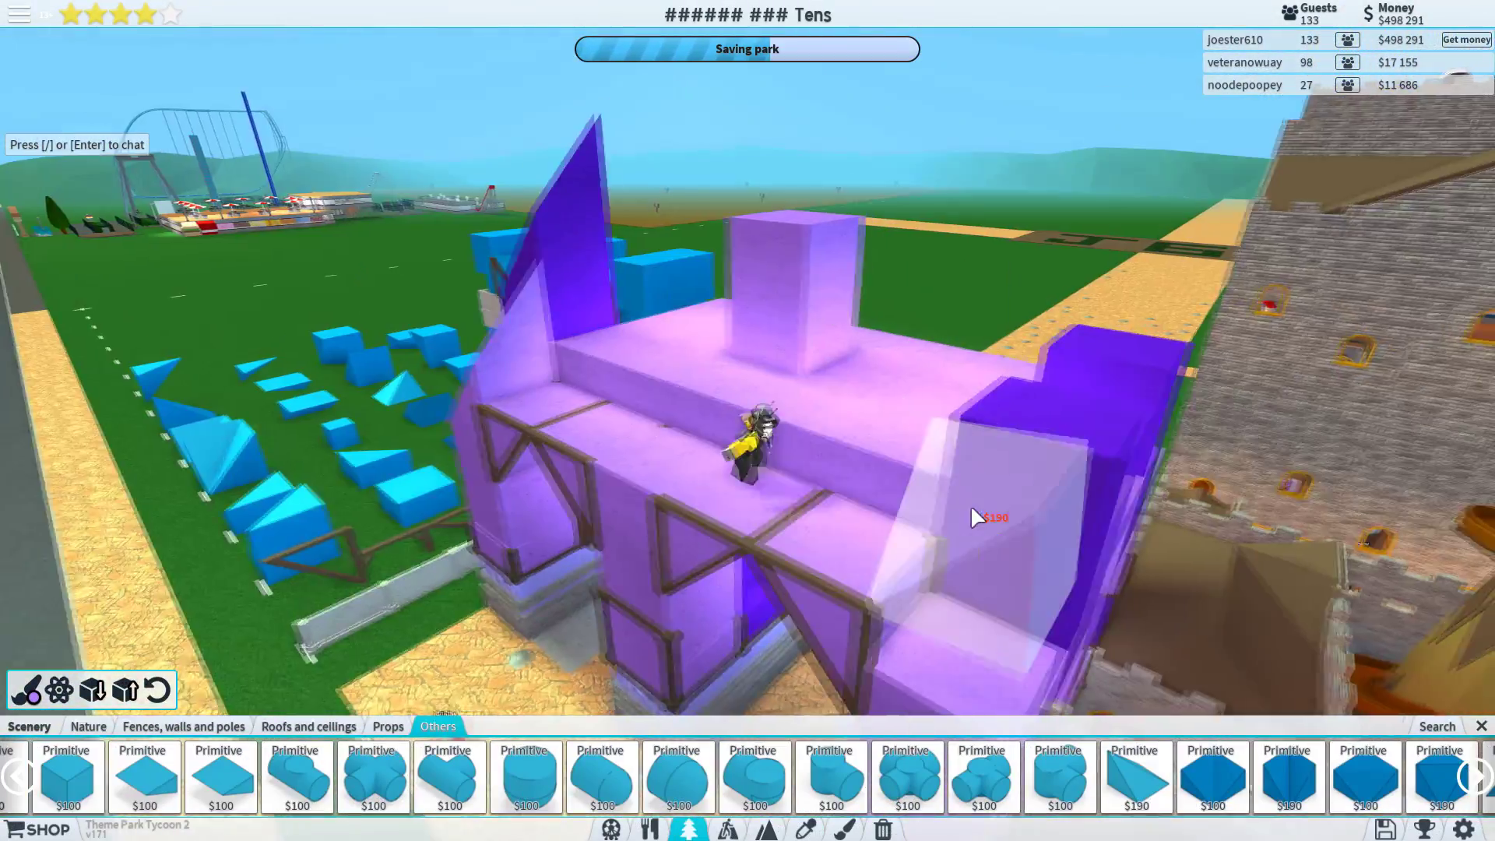
drag(971, 505, 930, 600)
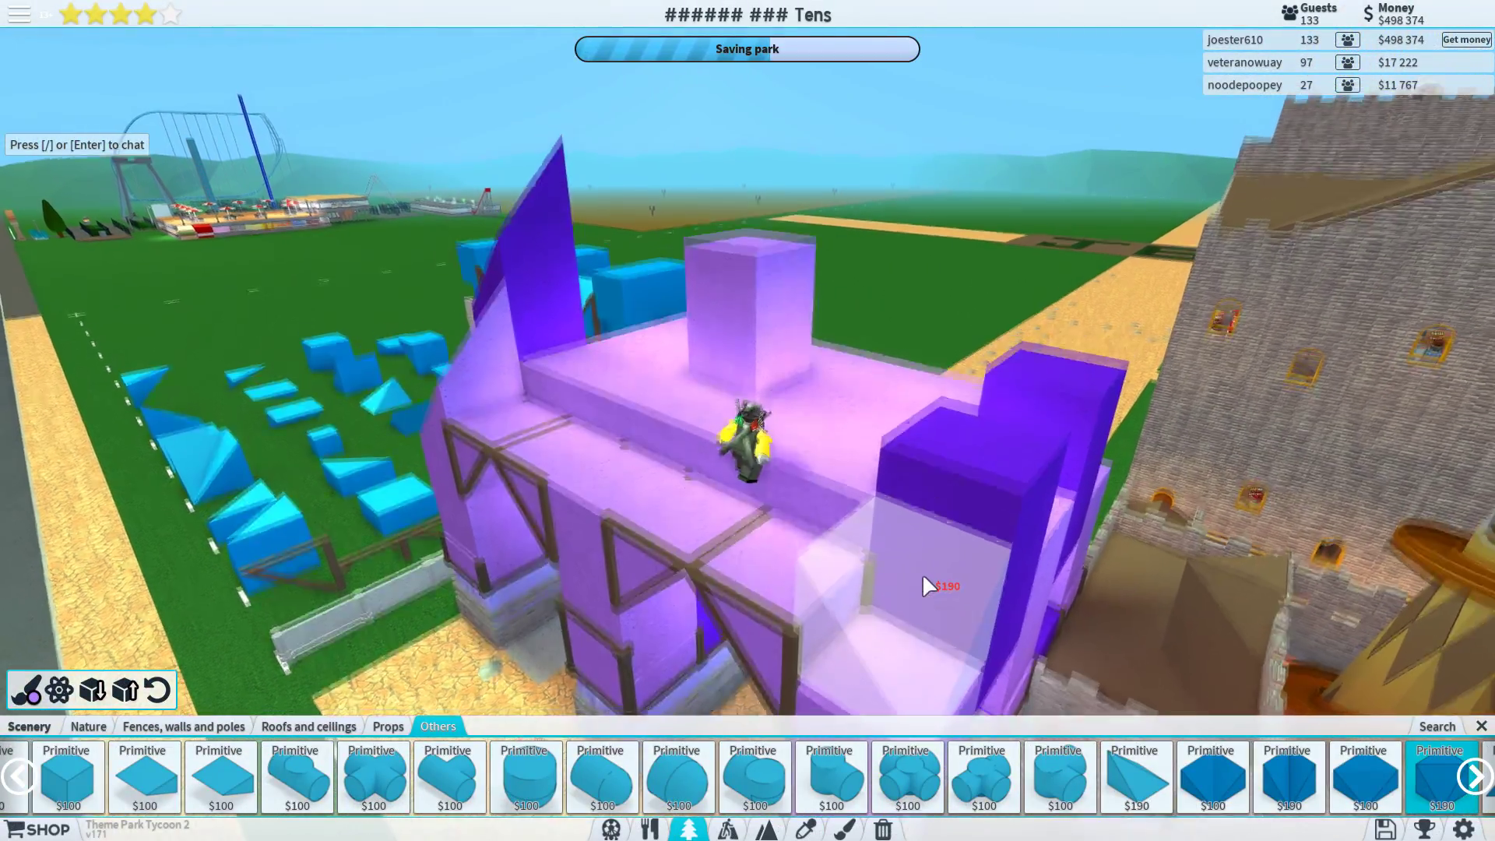
mouse_move(929, 587)
mouse_down()
mouse_move(885, 615)
mouse_move(841, 514)
mouse_move(907, 552)
mouse_move(889, 549)
mouse_up()
click(887, 631)
scroll(906, 551, down, 5)
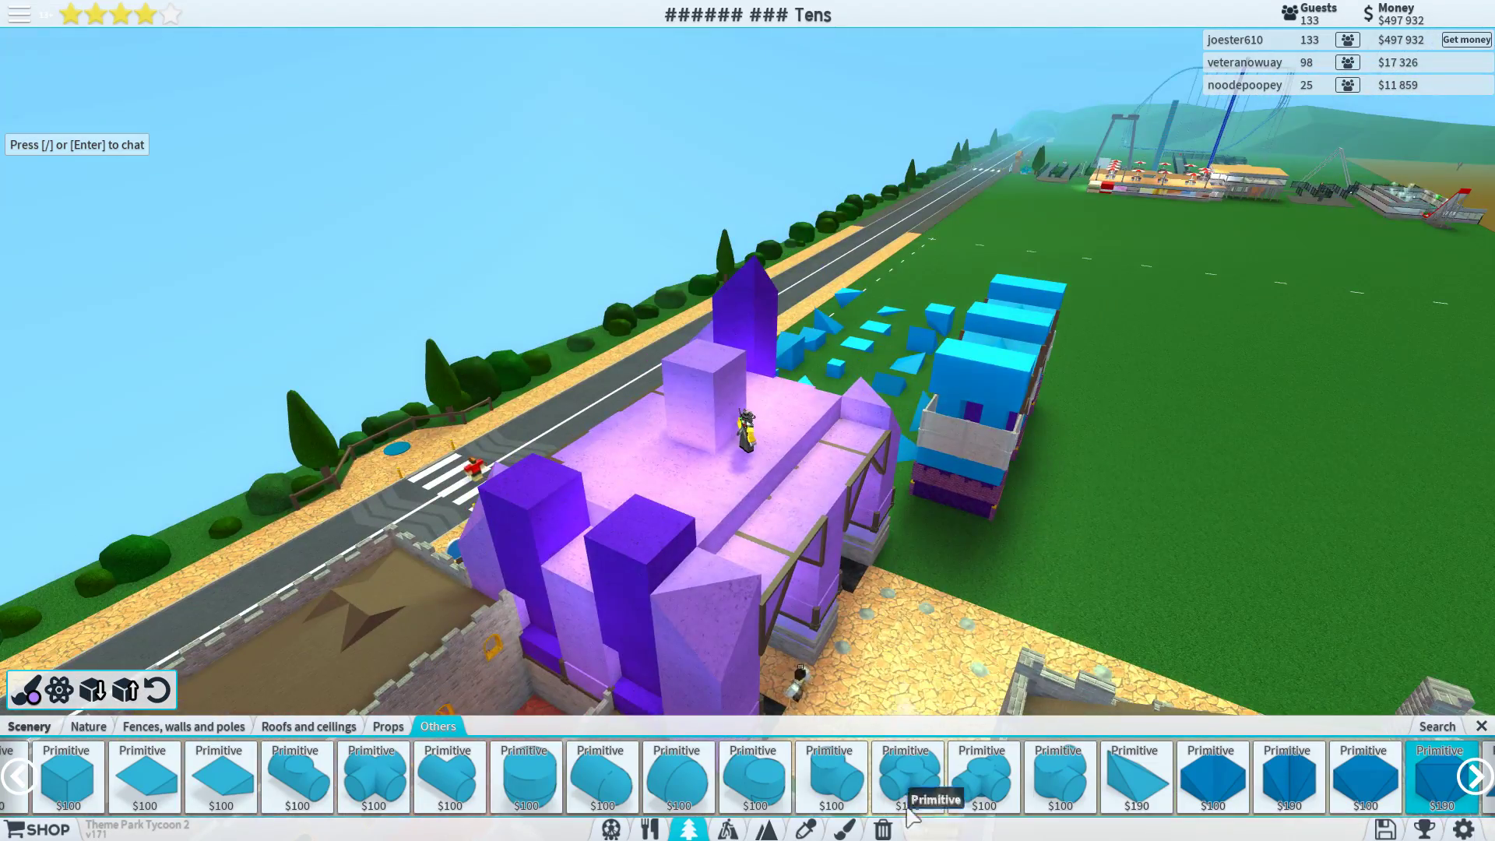
- Copy the purple wall piece with the picker, then browse other placeable items
click(818, 827)
drag(748, 526, 934, 506)
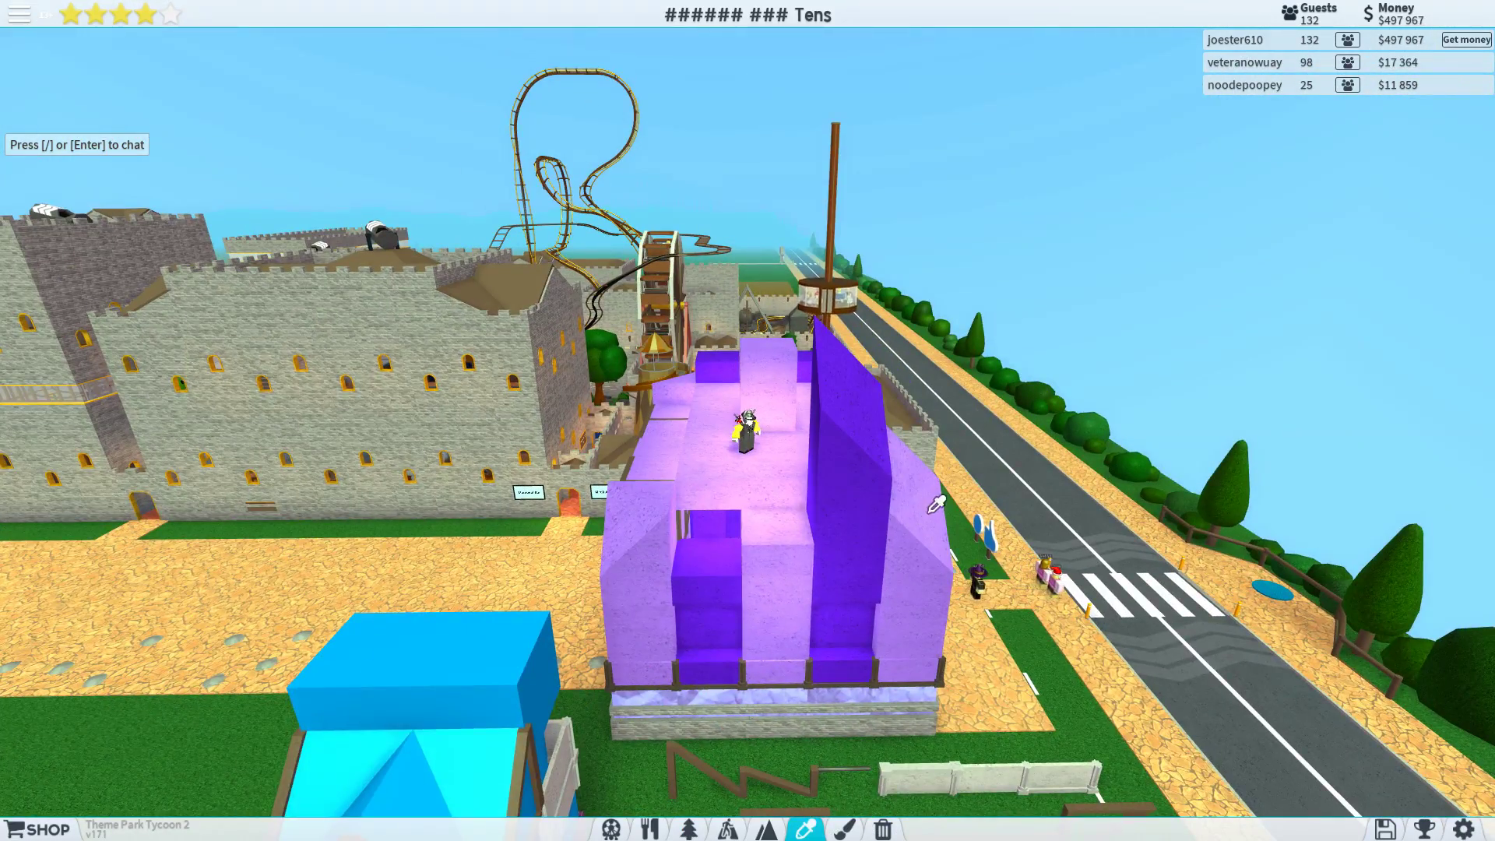
click(910, 475)
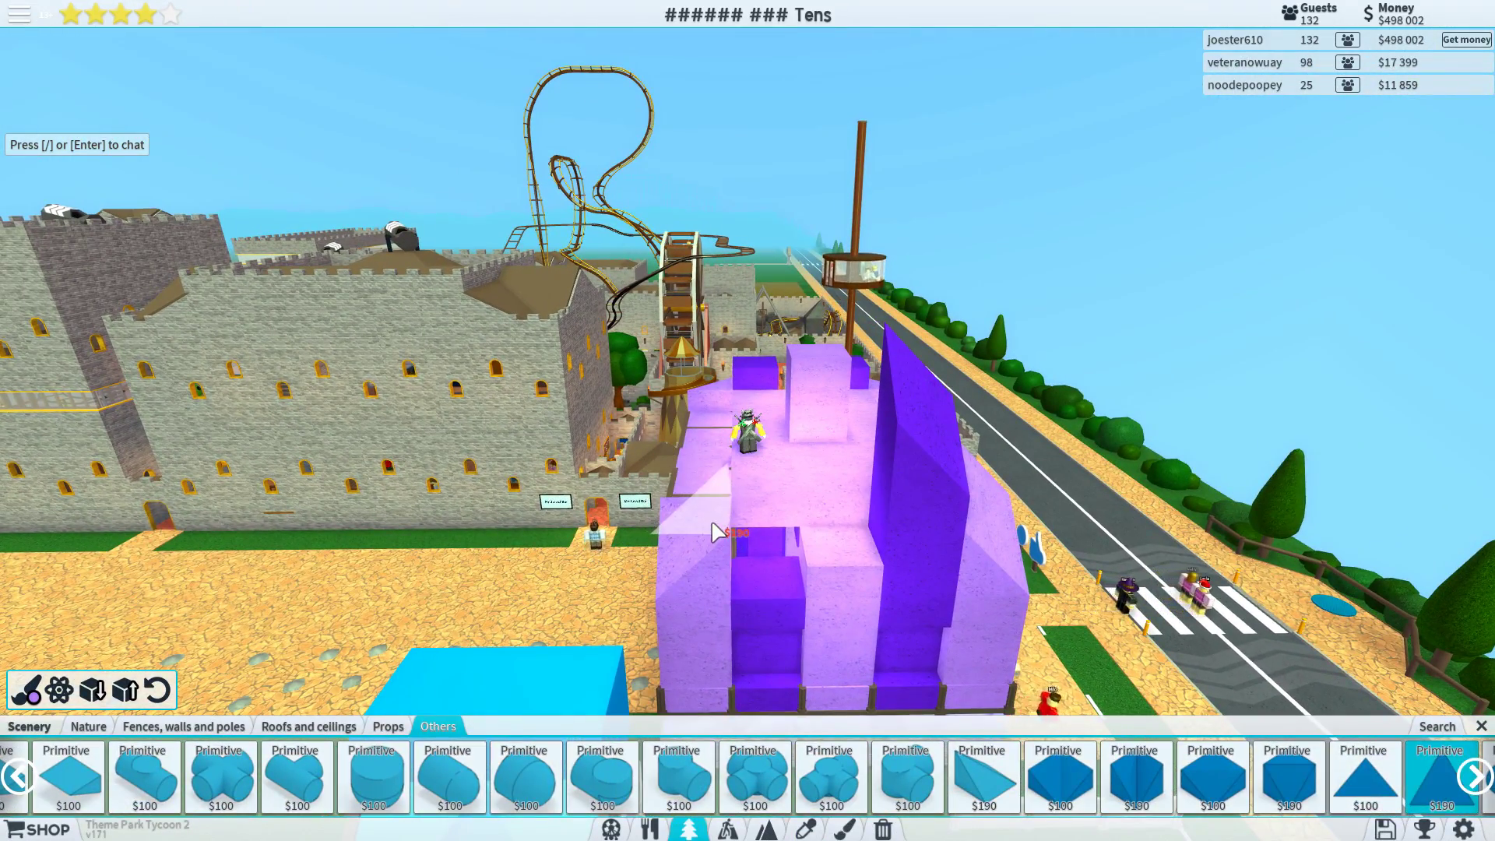
drag(909, 505, 806, 570)
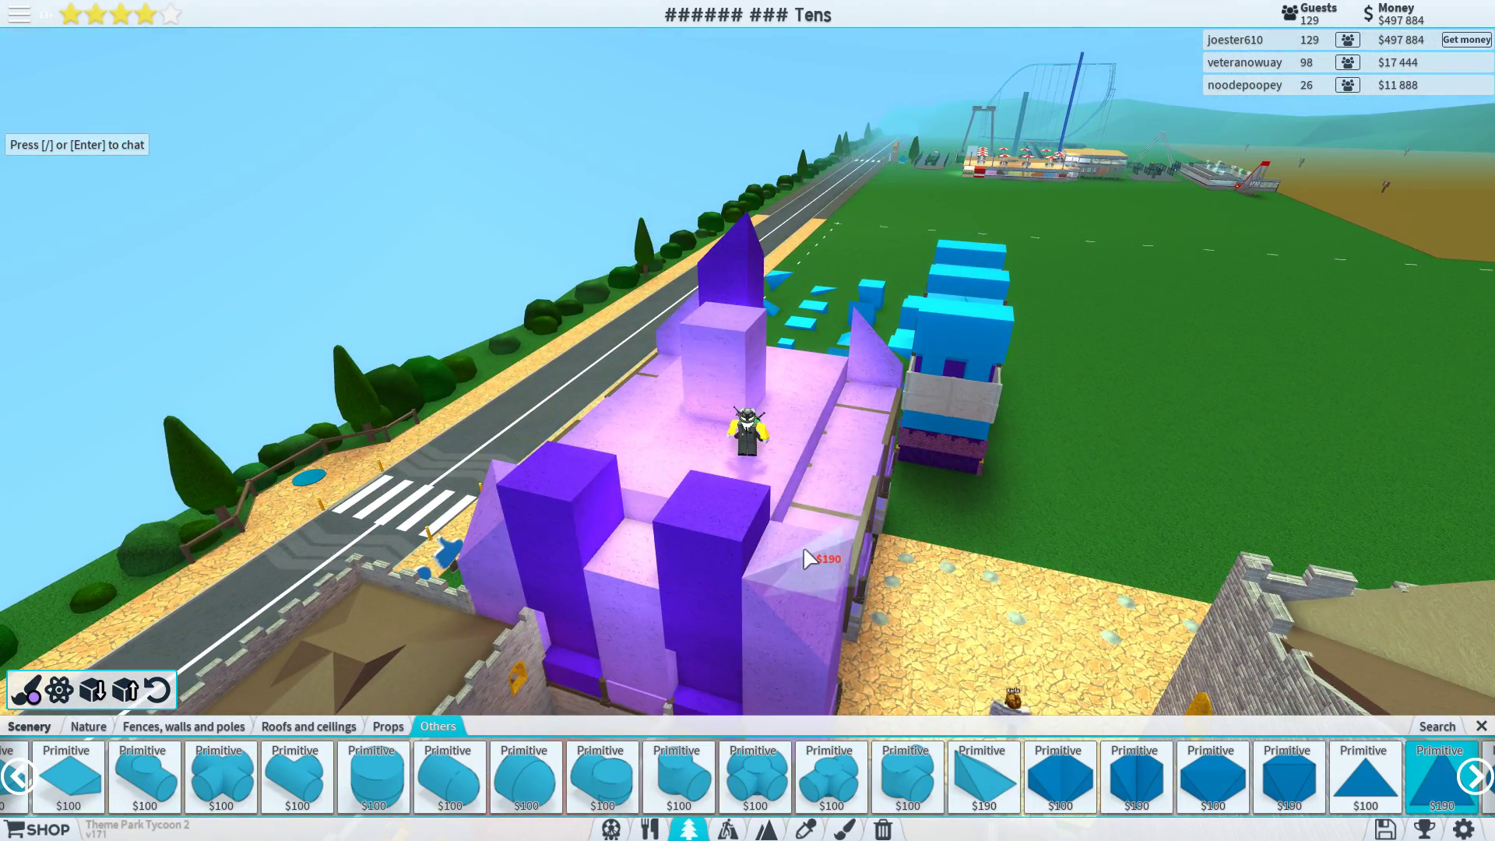
mouse_move(803, 546)
mouse_down()
mouse_move(802, 520)
mouse_move(806, 561)
mouse_up()
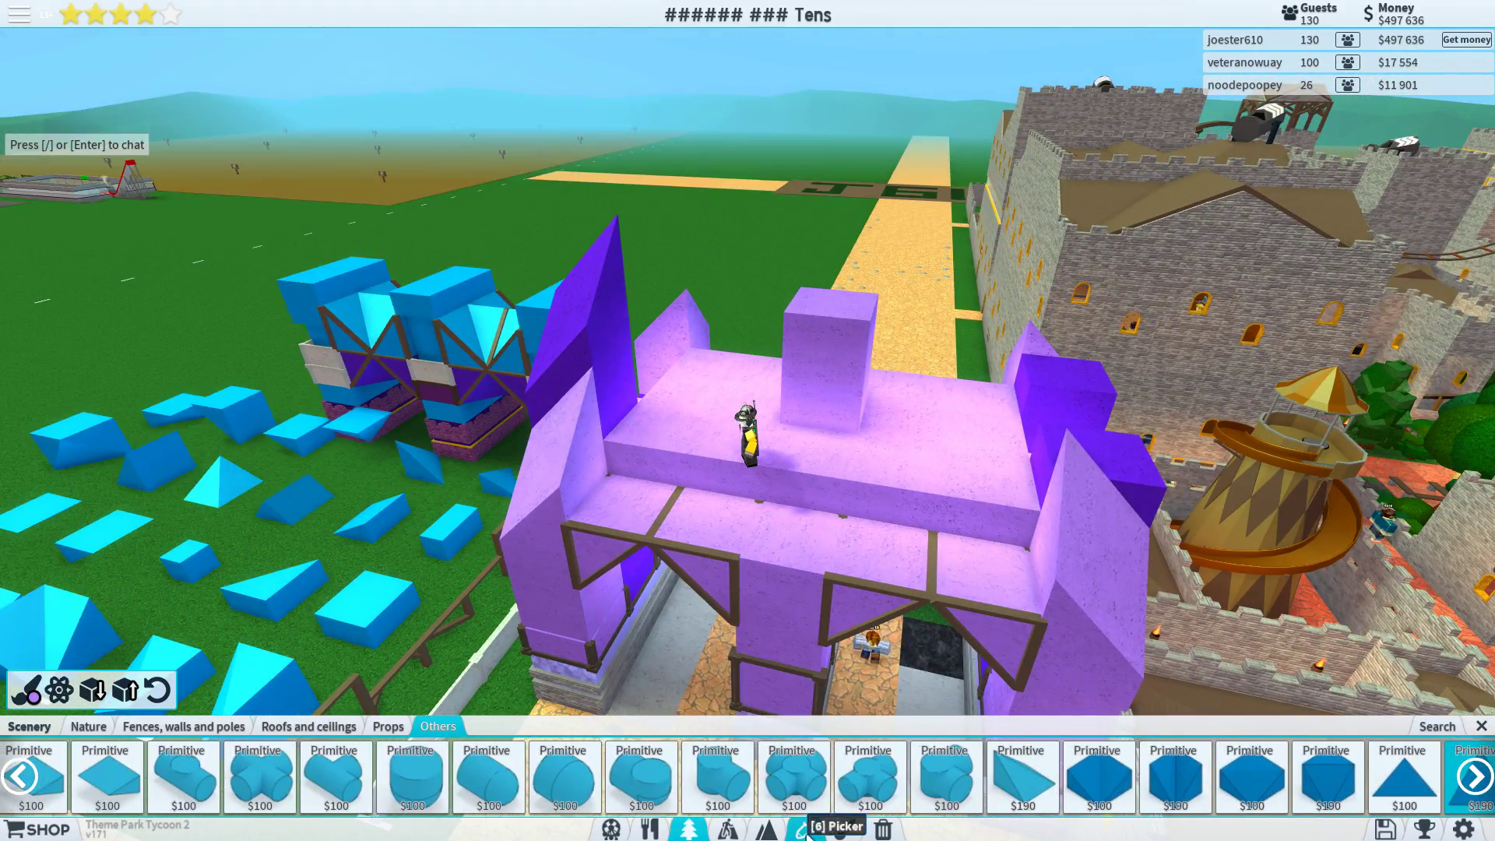
click(806, 829)
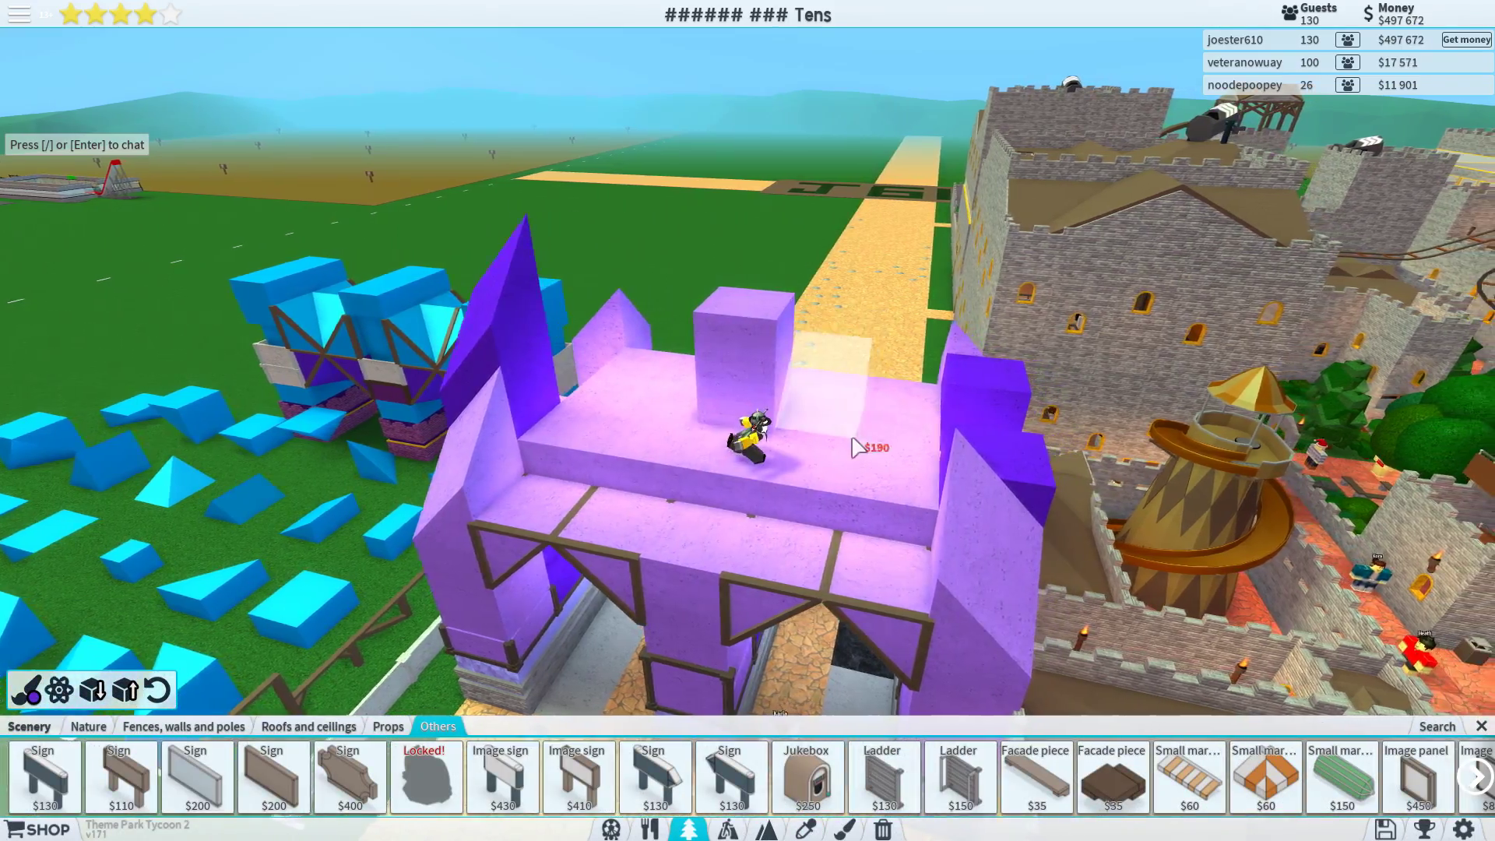
drag(817, 502, 844, 464)
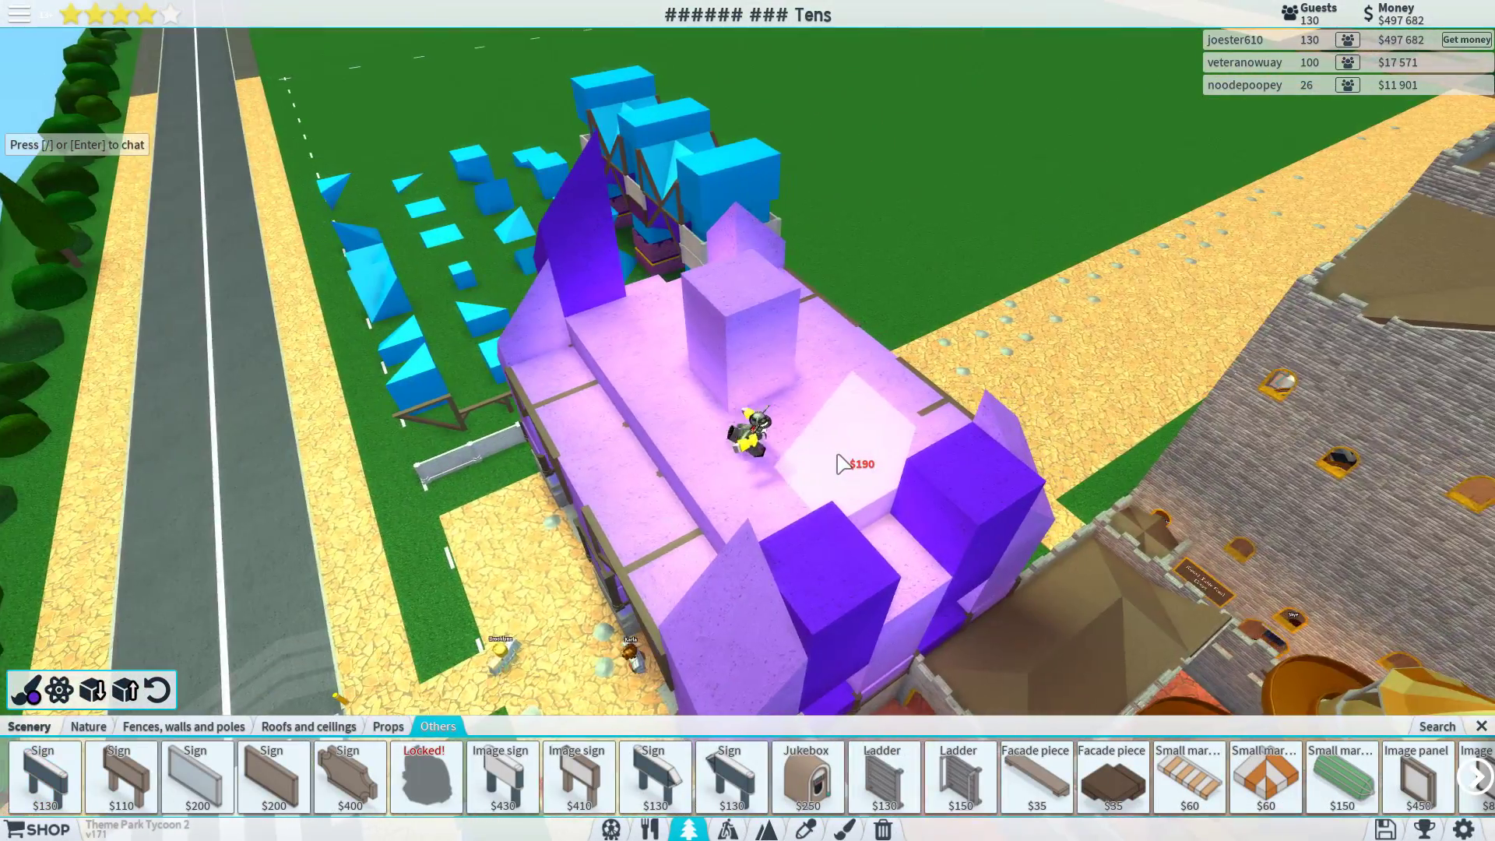
mouse_move(842, 534)
mouse_down()
mouse_move(918, 544)
mouse_move(817, 555)
mouse_move(951, 507)
mouse_move(1068, 595)
mouse_move(888, 492)
mouse_up()
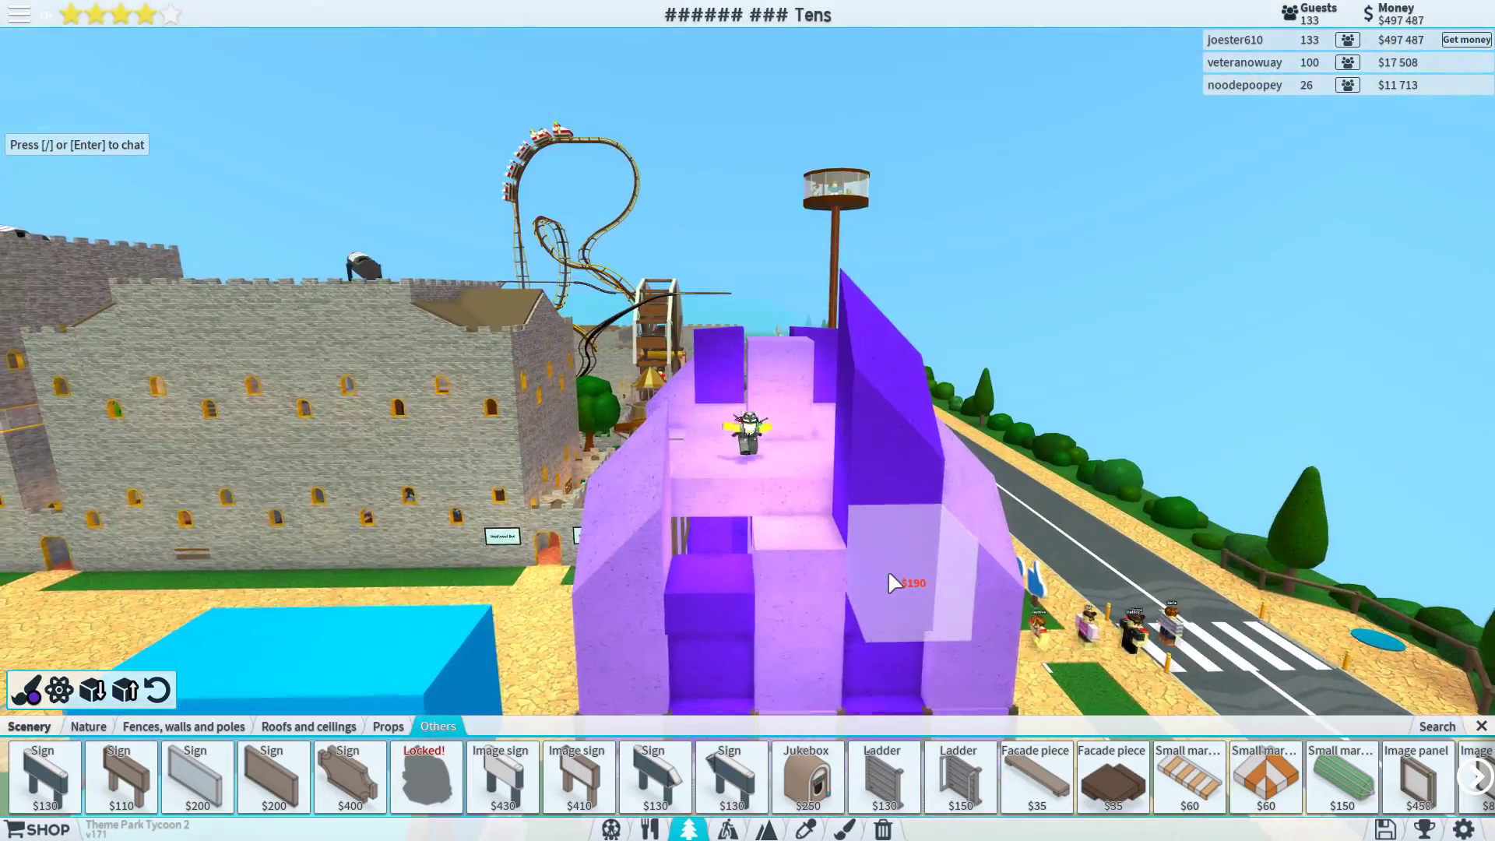
- Copy a purple block and place another one on the entrance front
click(806, 828)
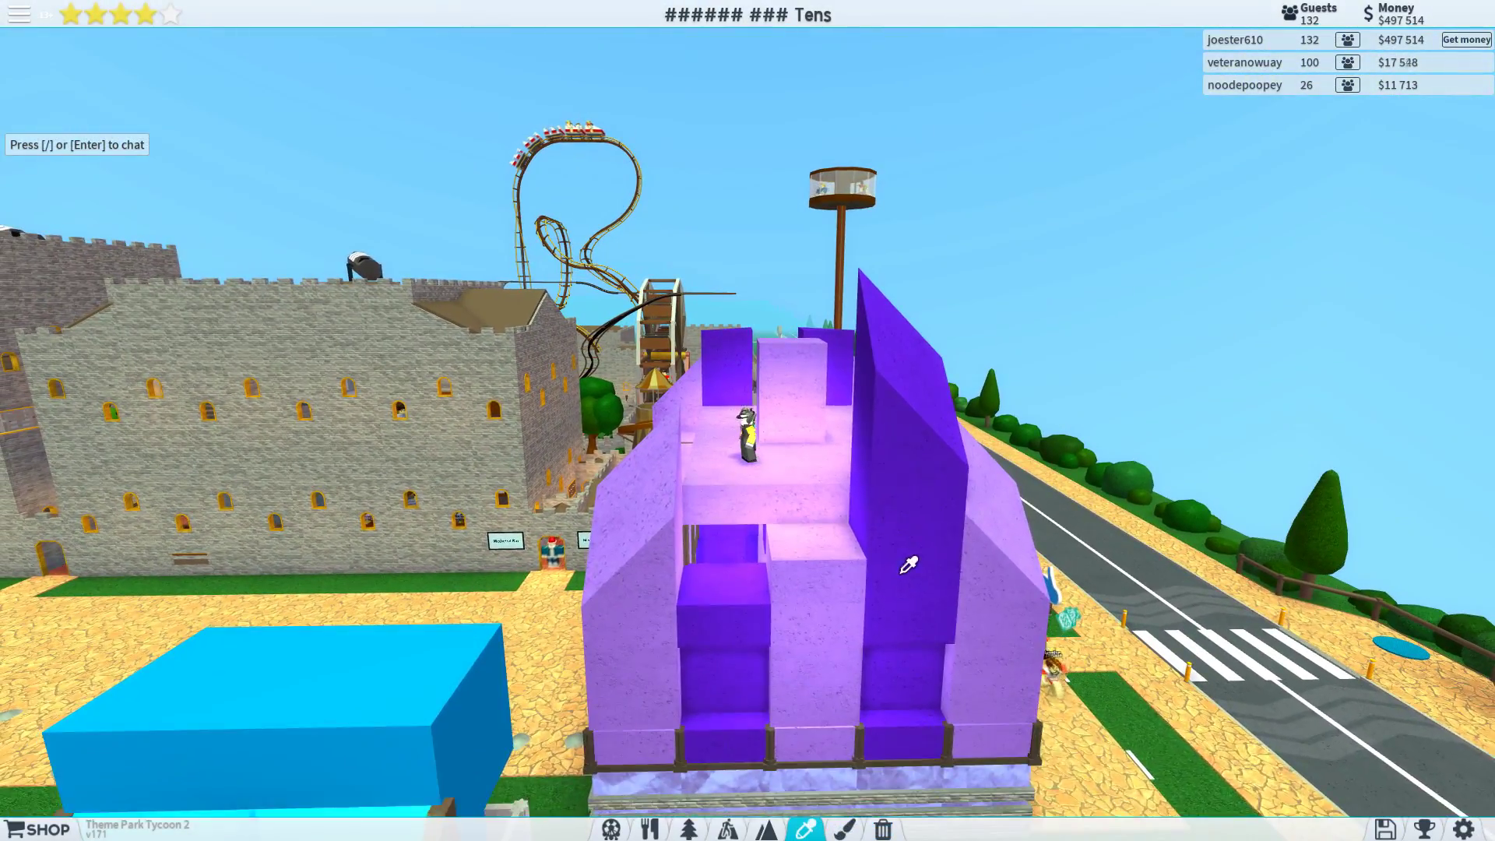
click(748, 503)
drag(747, 502, 722, 572)
click(726, 547)
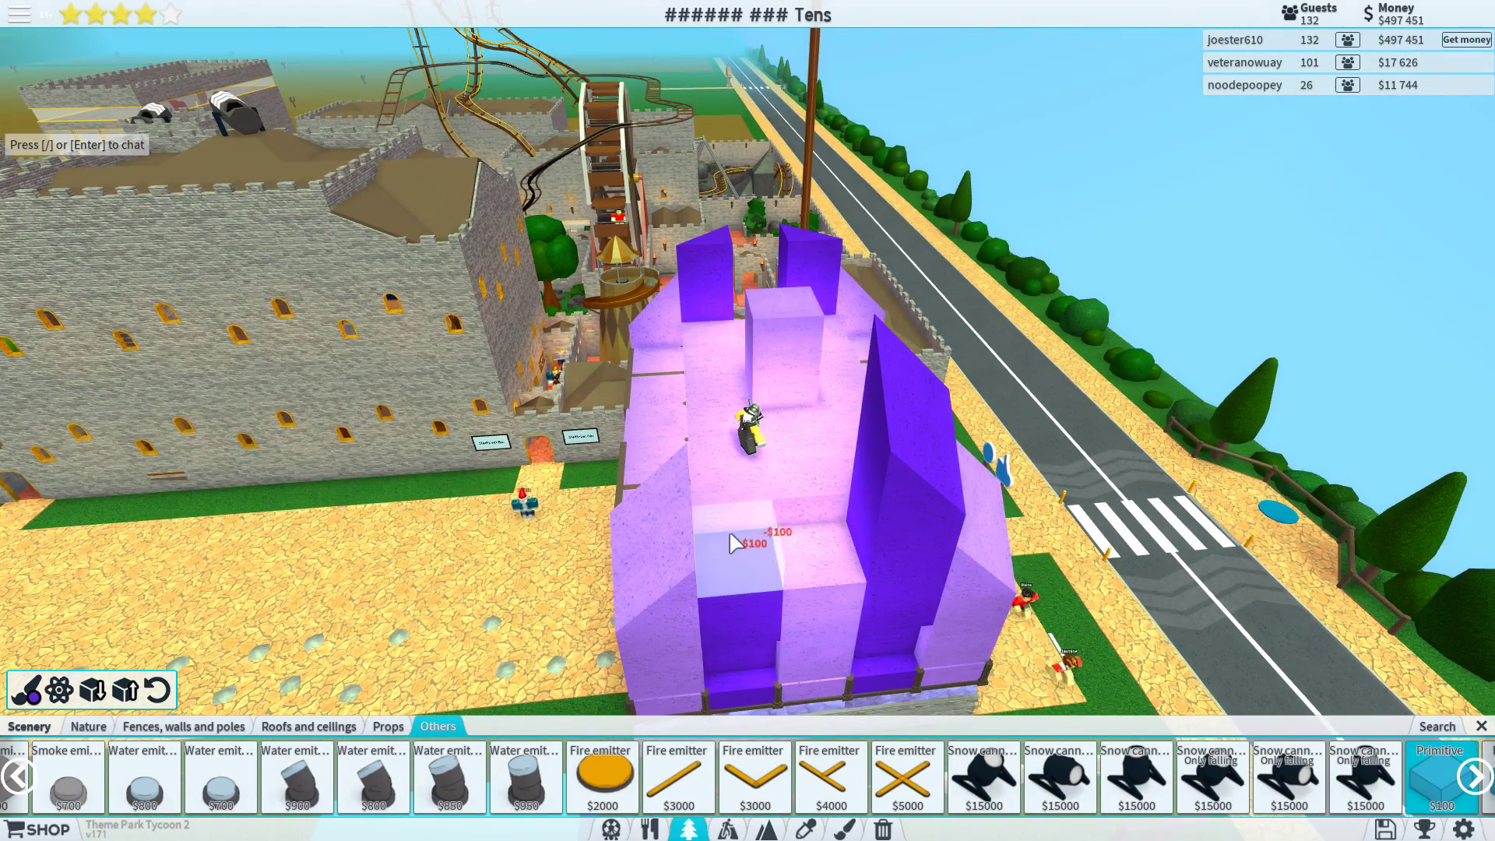
- Copy another purple block and circle the view around the purple entrance
click(818, 829)
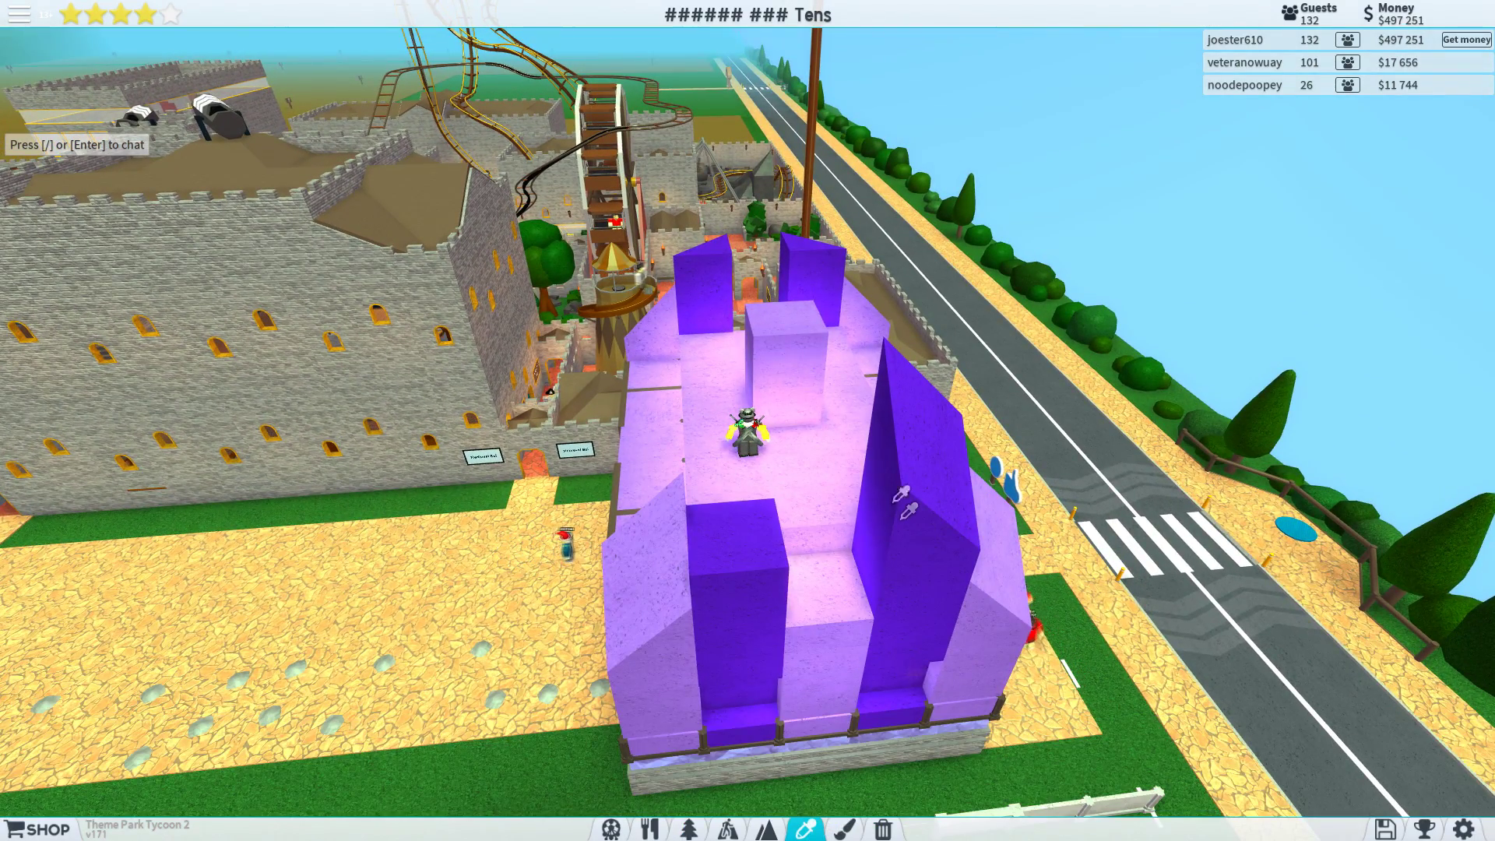
click(754, 267)
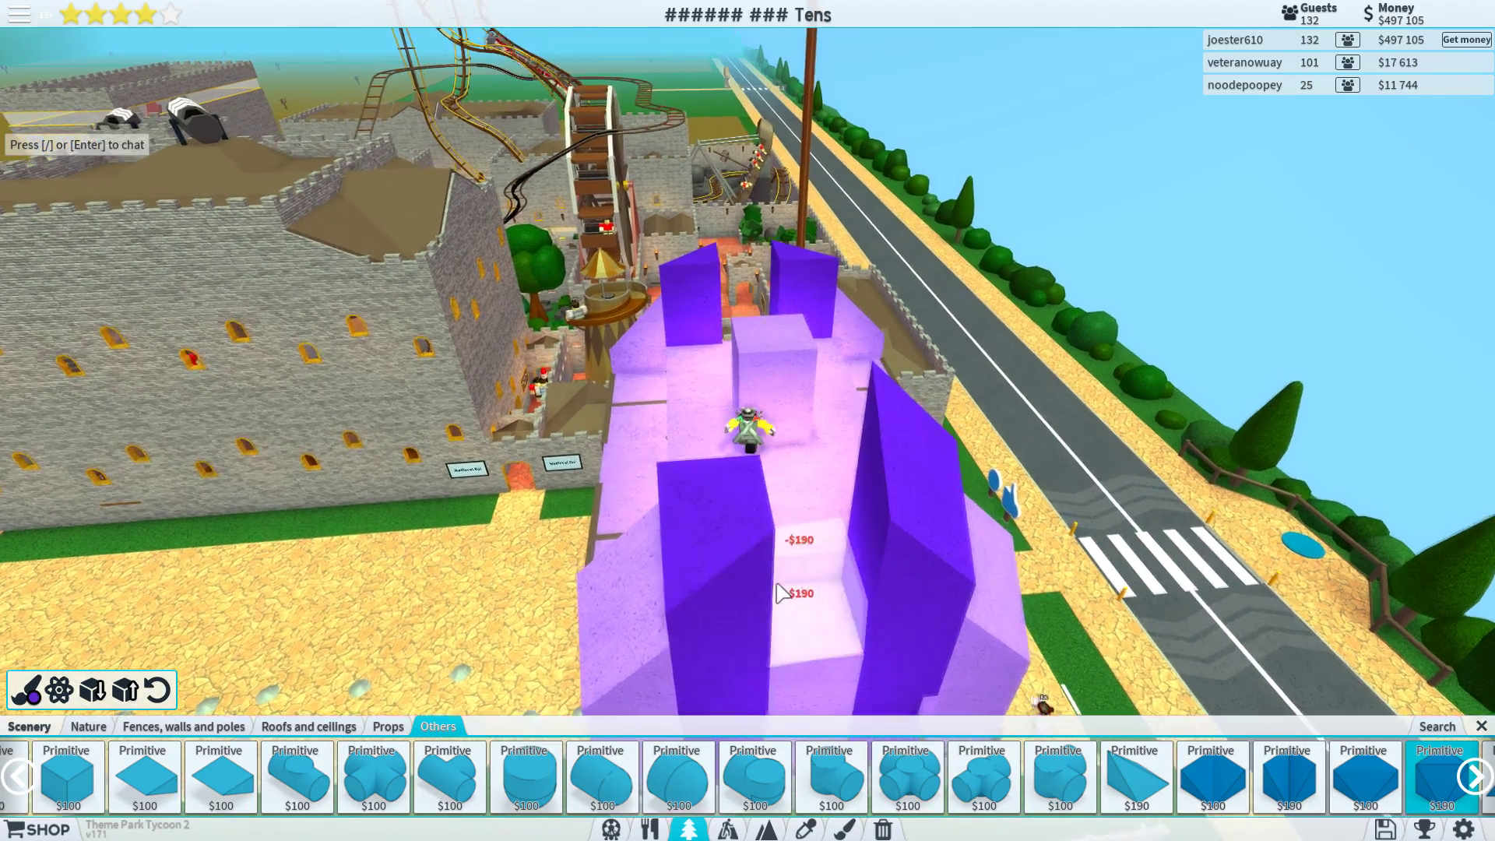
drag(760, 565, 771, 826)
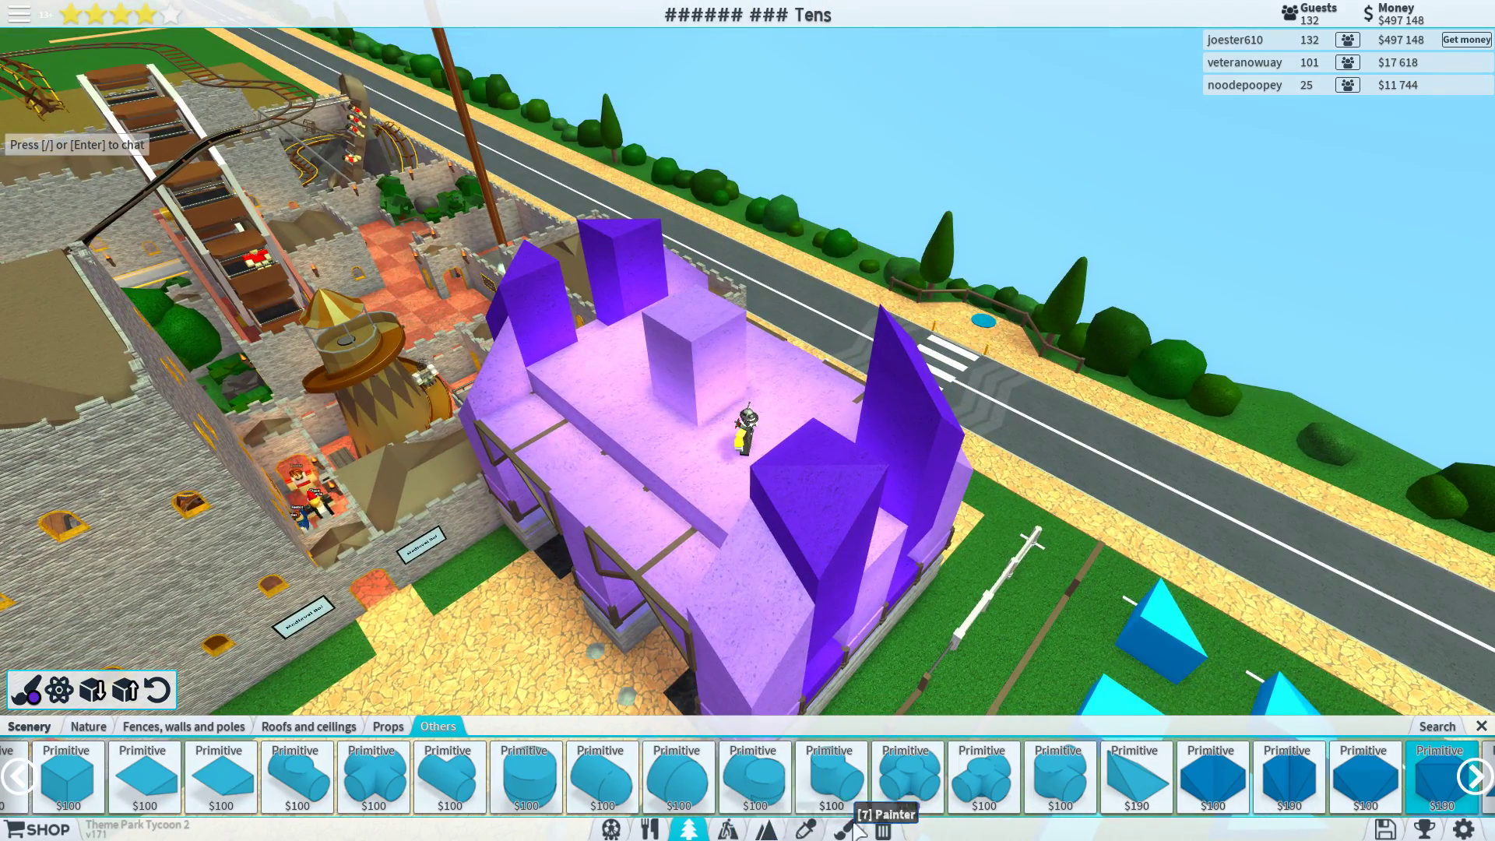
click(832, 830)
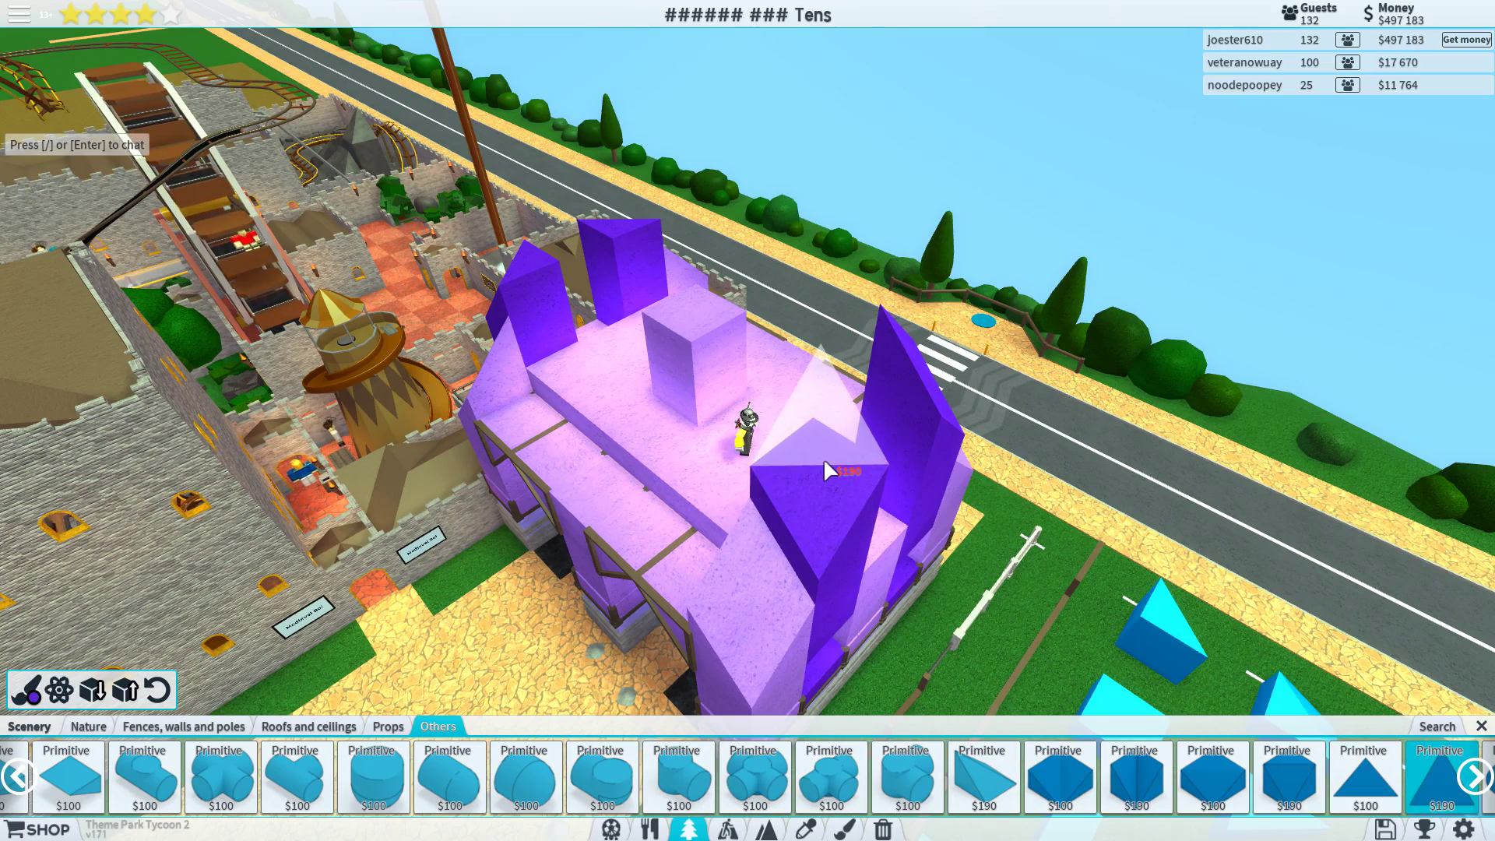
key(Left)
key(Left)
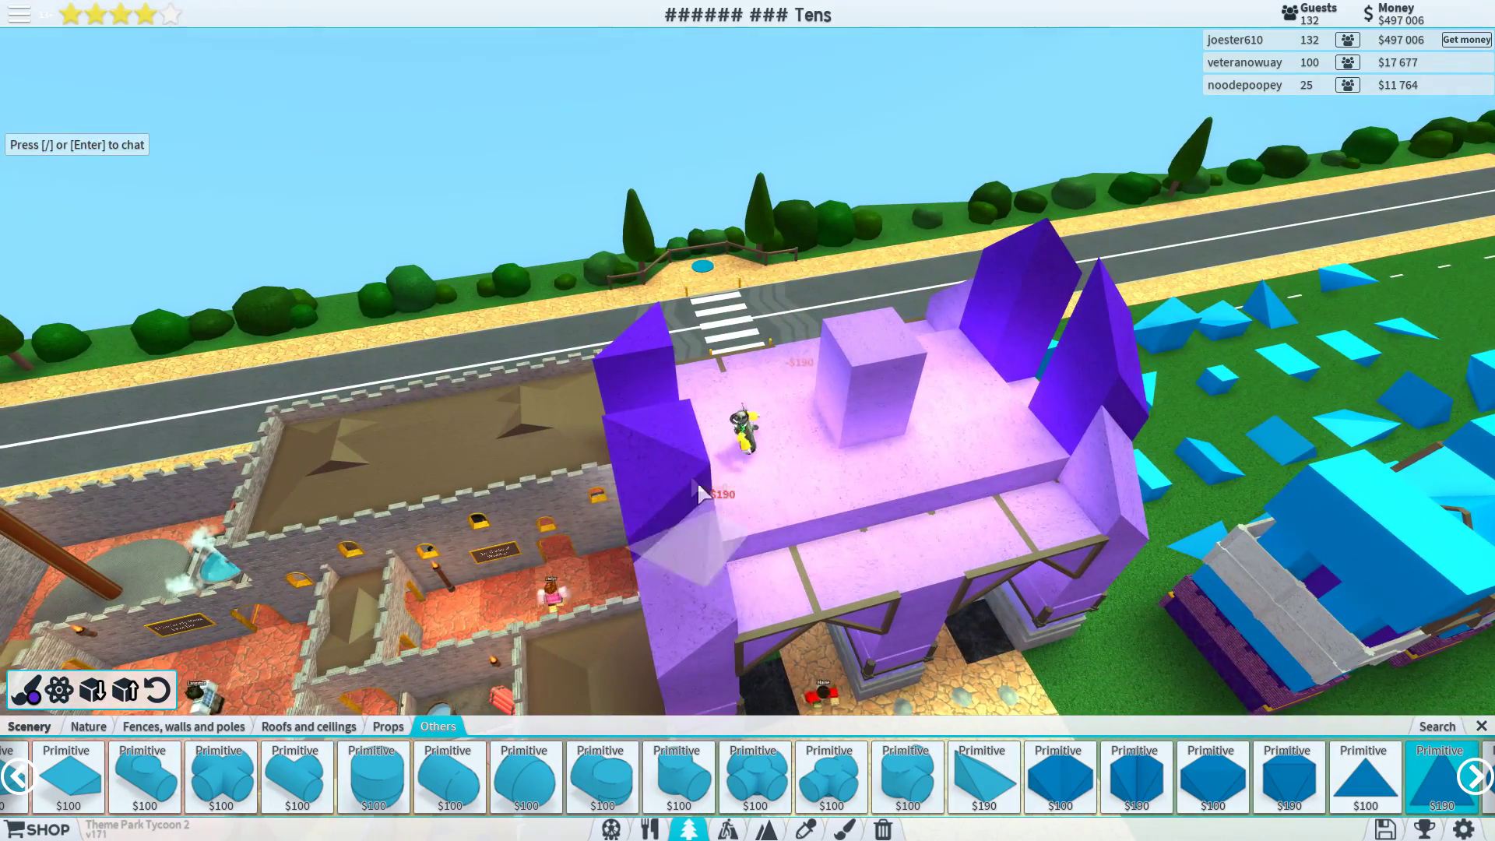
key(Left)
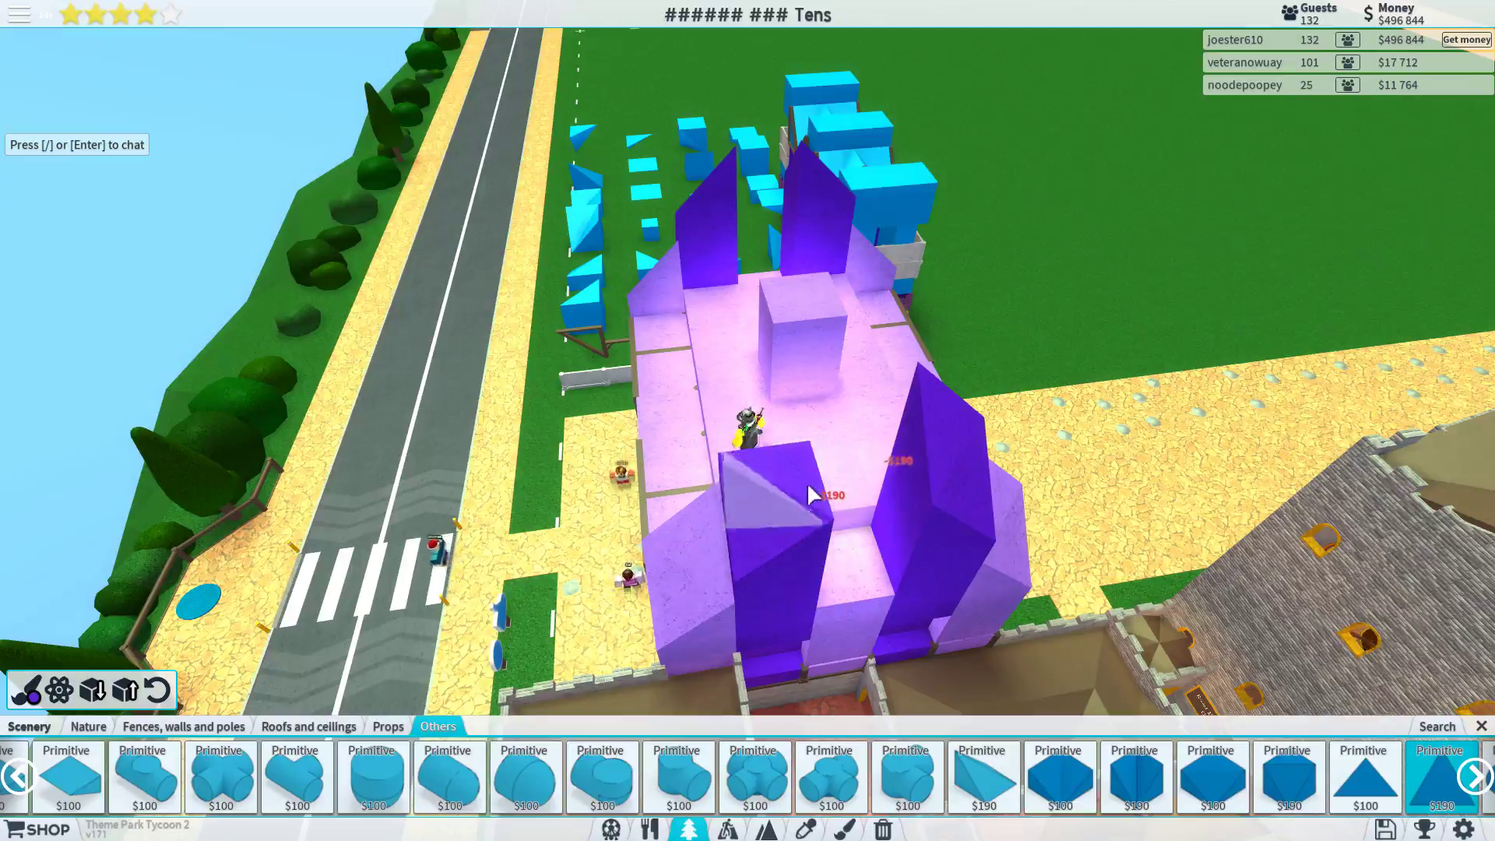
key(Left)
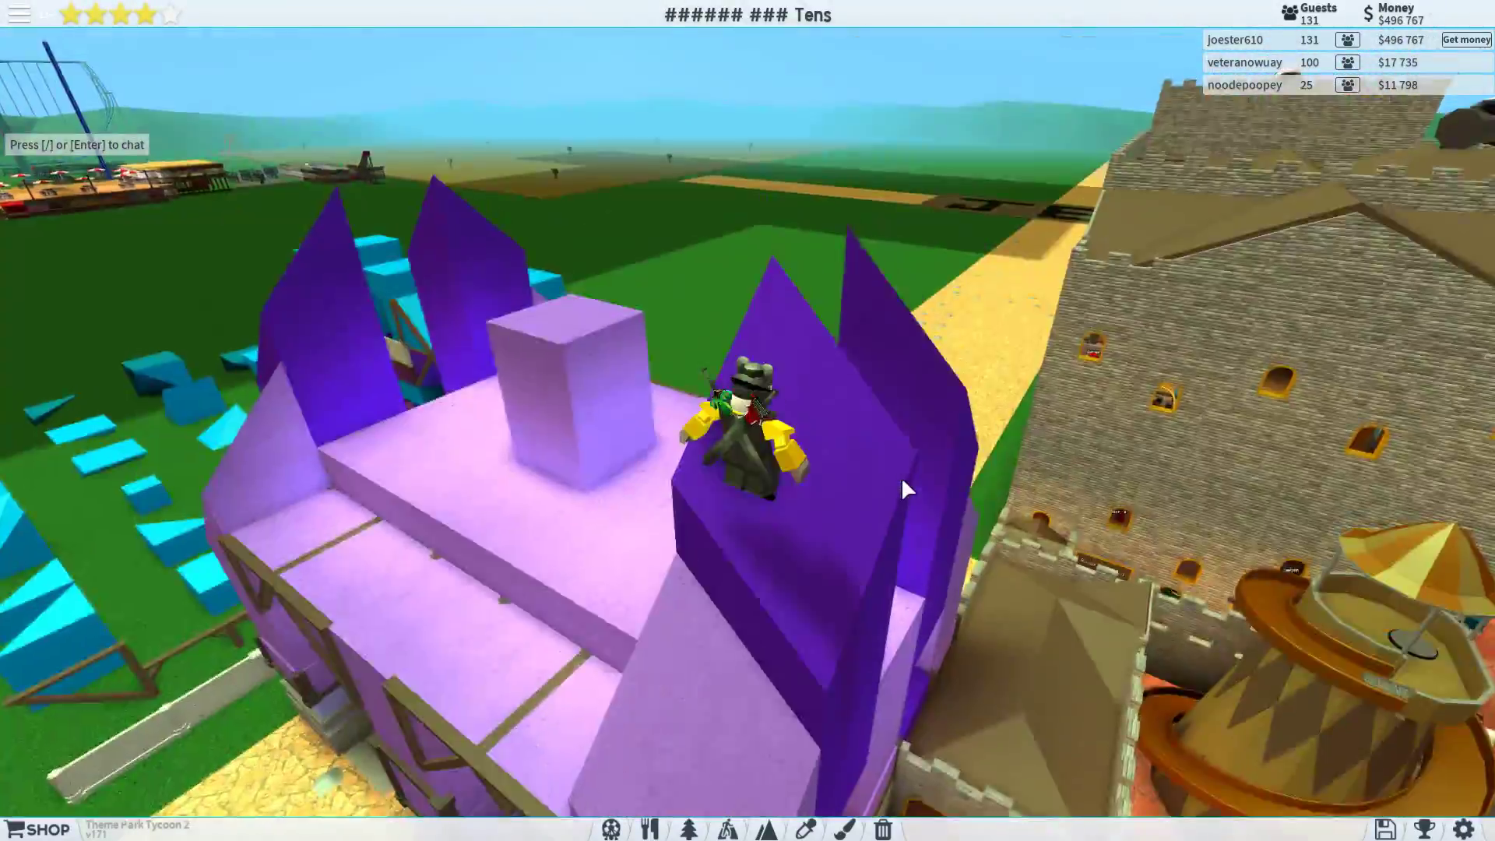
key(Left)
key(Left)
key(Left)
key(Left)
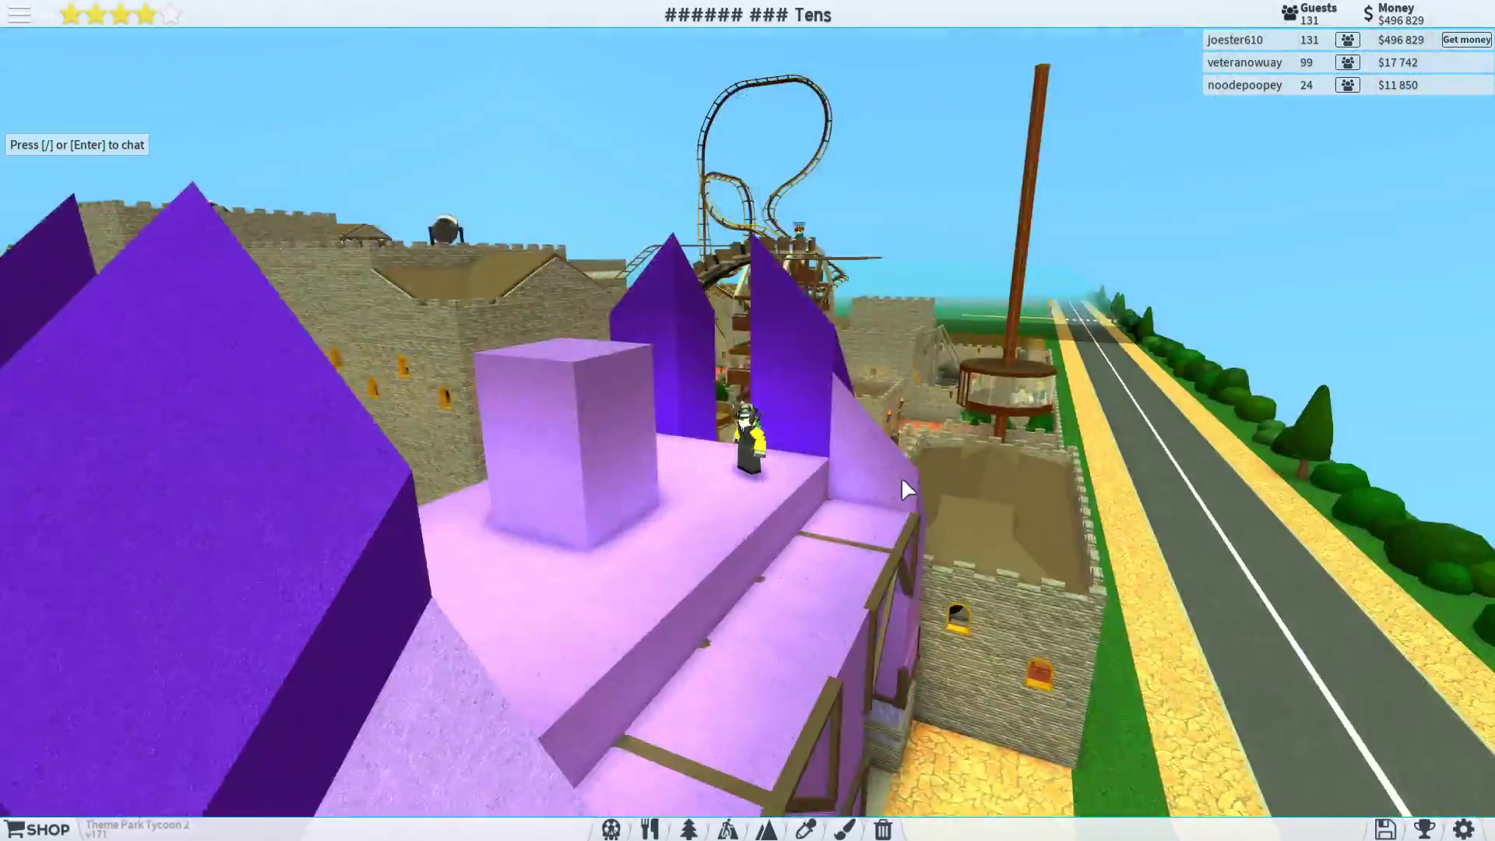
- Jump down from the roof and walk under the archway to inspect its ceiling
drag(901, 477, 900, 477)
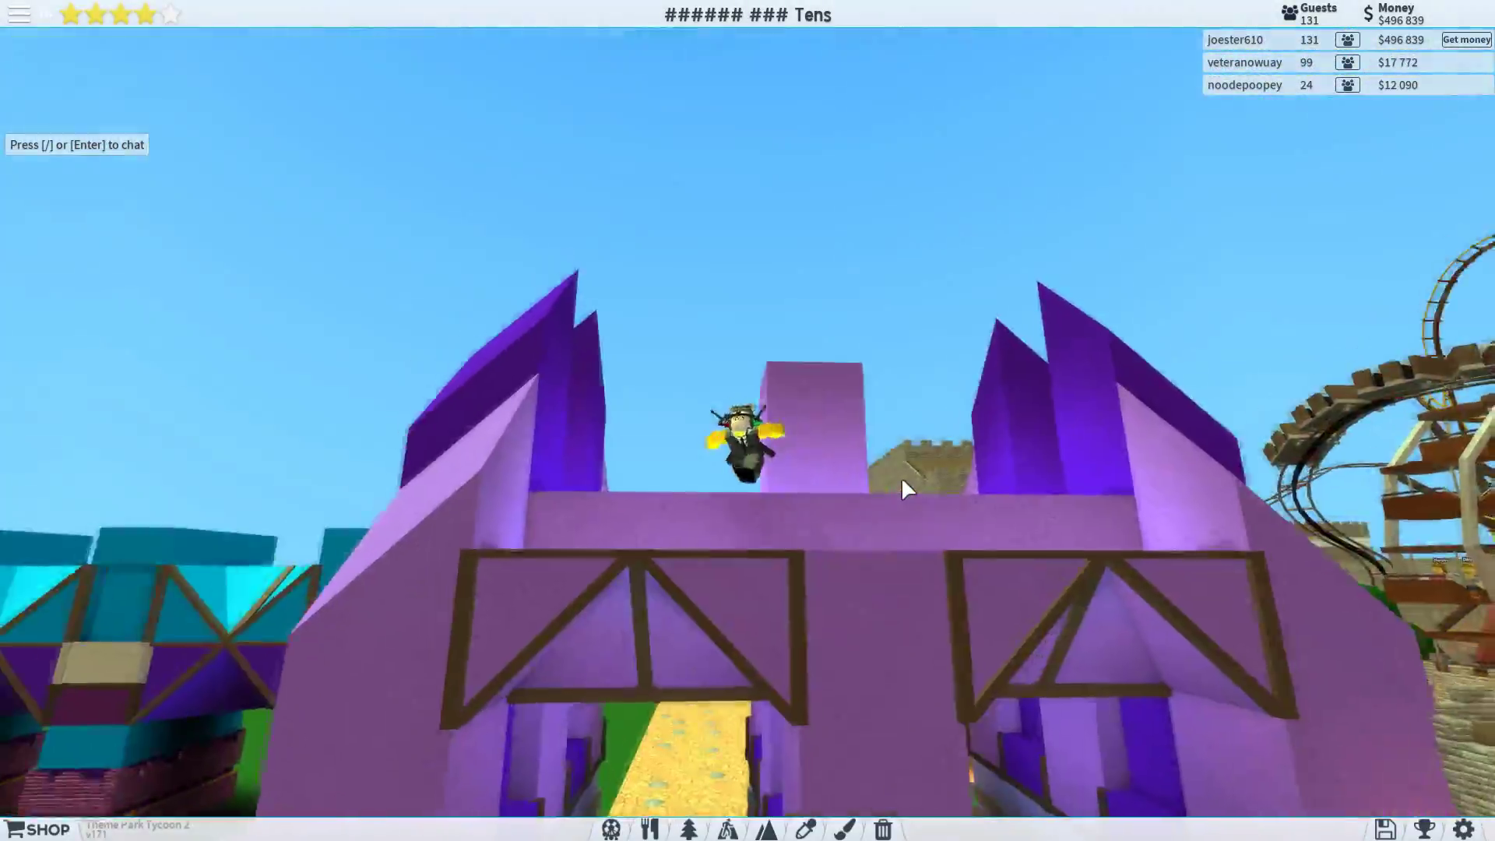
key(space)
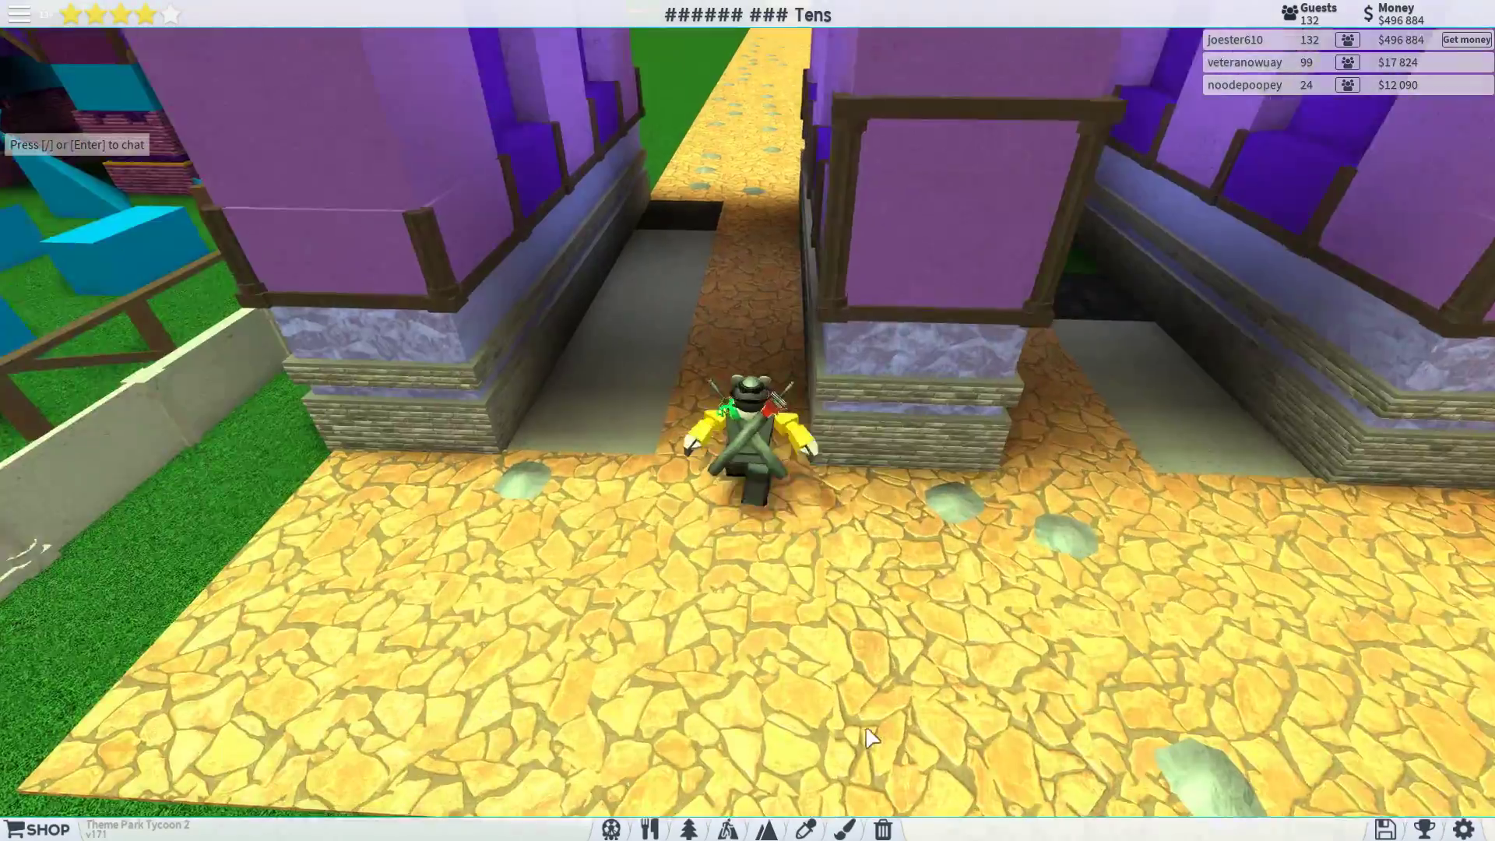
key(w)
mouse_move(848, 594)
mouse_down()
mouse_move(747, 416)
mouse_move(887, 356)
mouse_up()
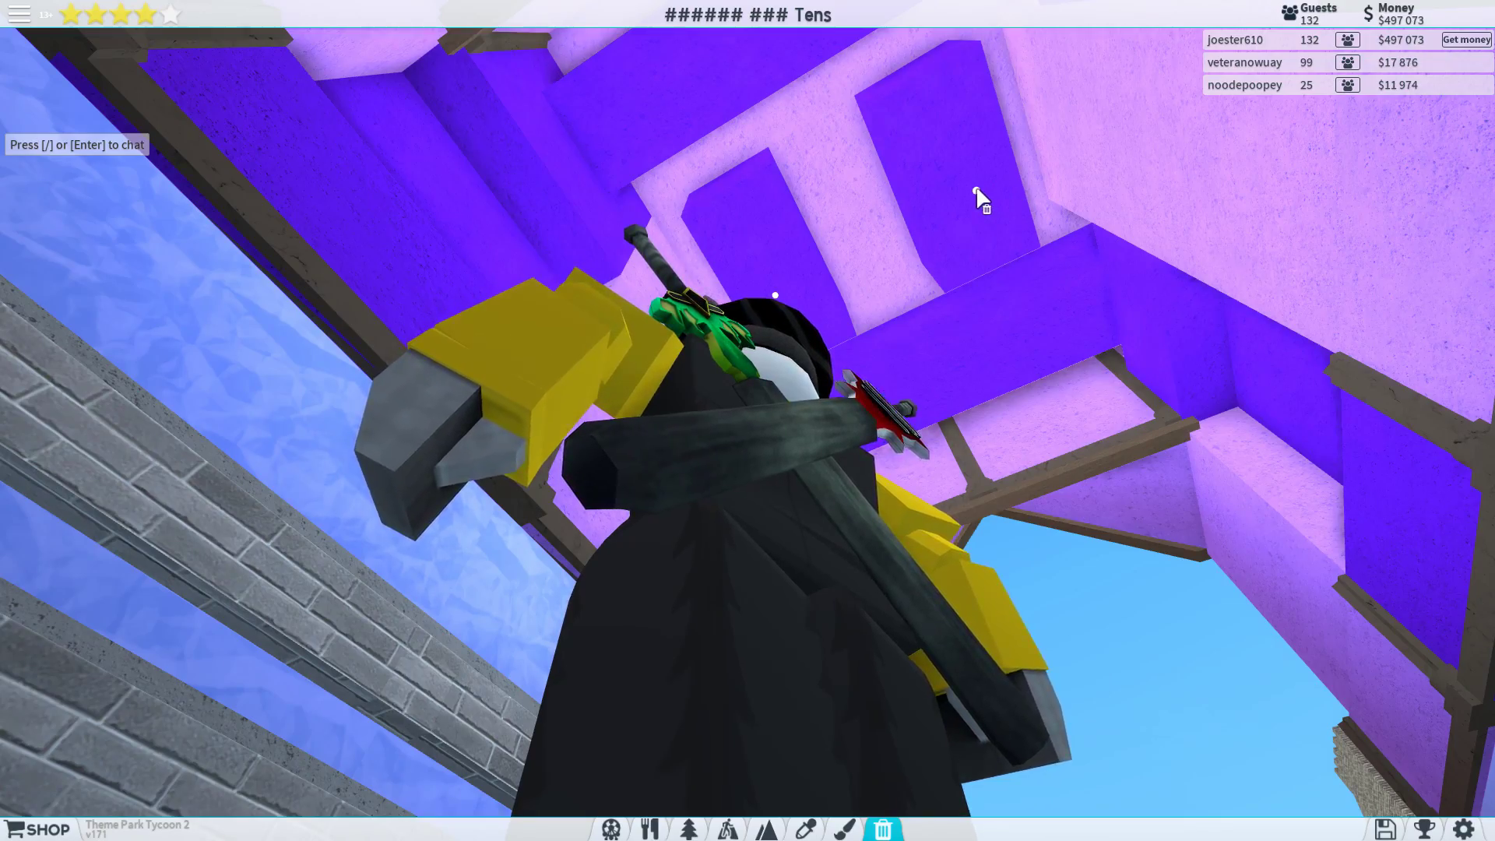
drag(979, 199, 972, 226)
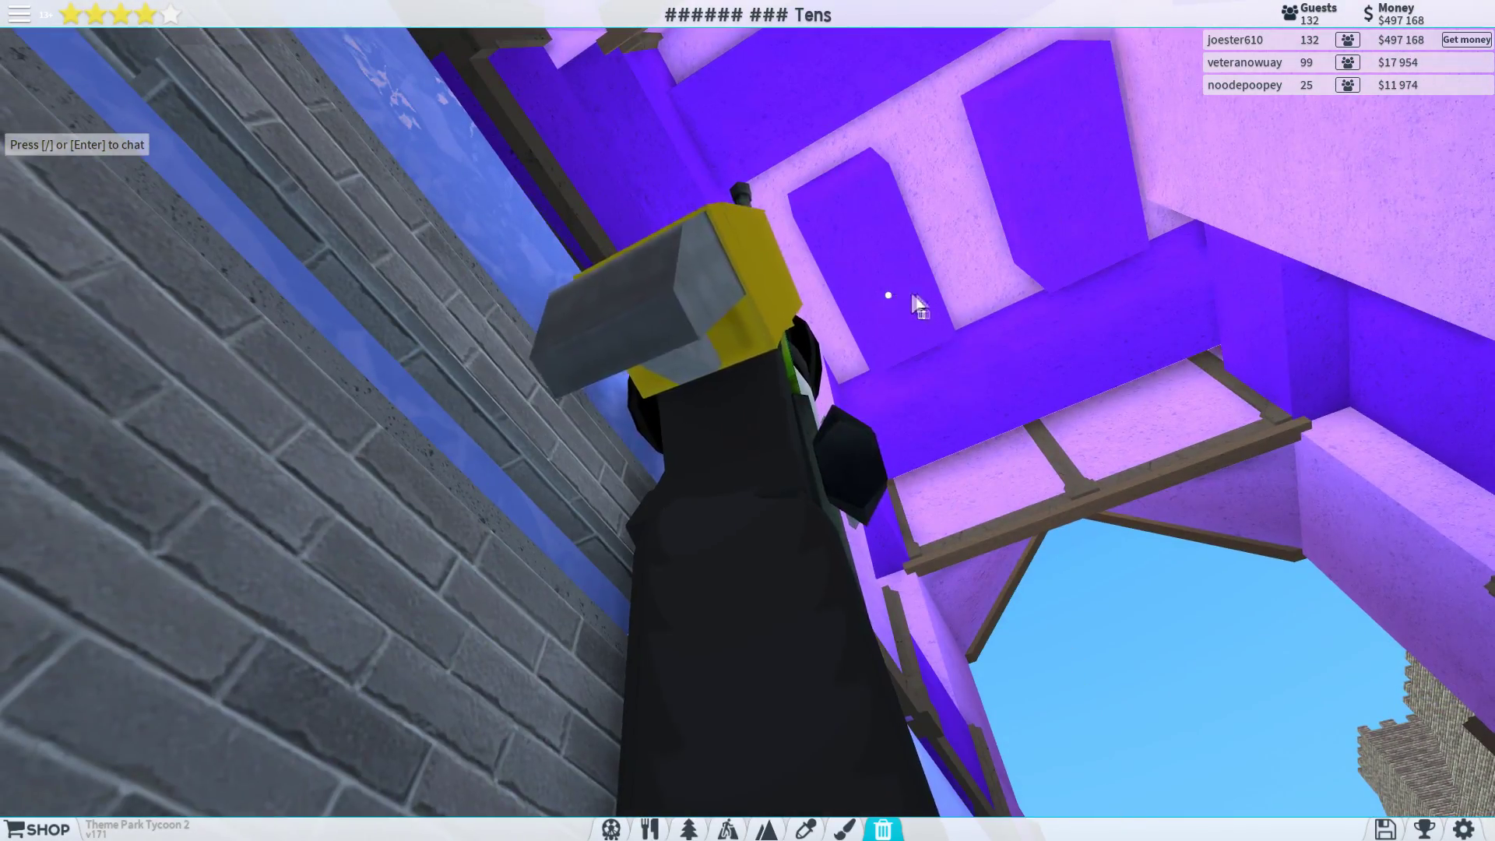
mouse_move(889, 289)
mouse_down()
mouse_move(985, 289)
mouse_move(908, 246)
mouse_move(929, 289)
mouse_up()
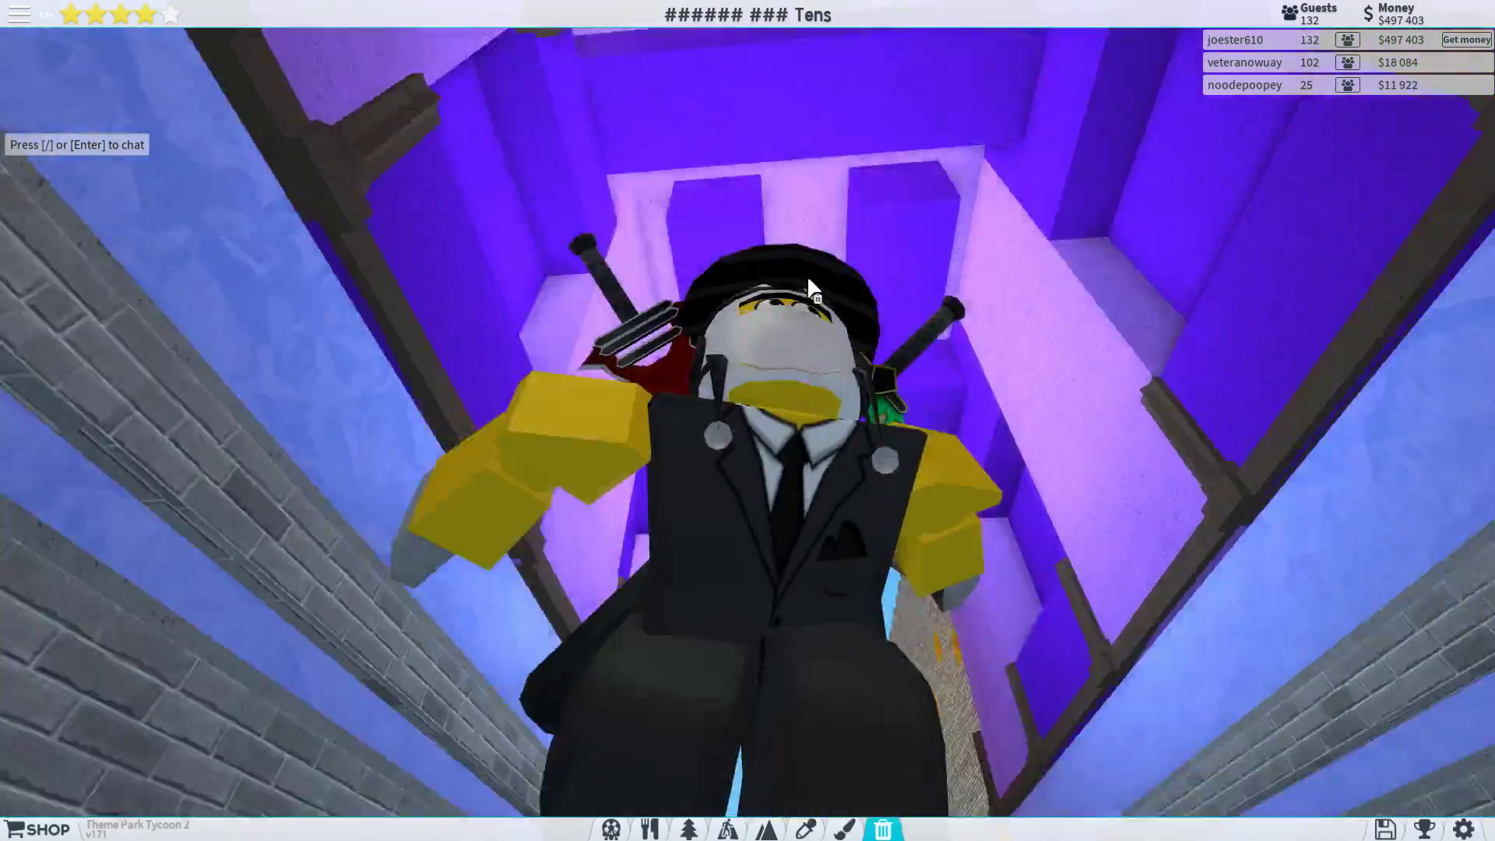
mouse_move(807, 275)
mouse_down()
mouse_move(699, 451)
mouse_move(462, 610)
mouse_up()
- Show the Scenery catalogue's Roofs and ceilings pieces
click(649, 829)
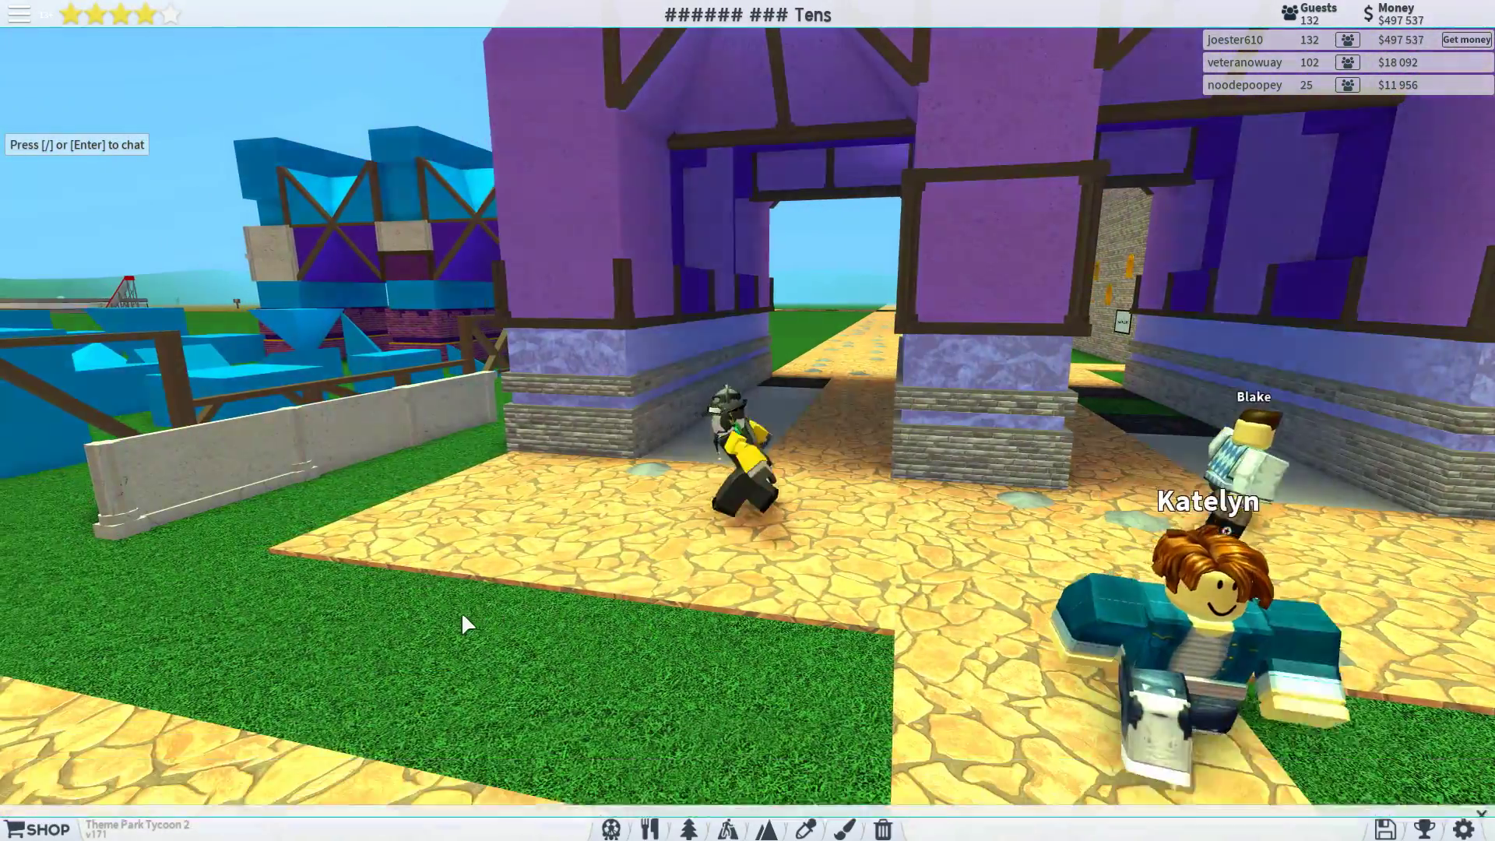
click(689, 829)
click(309, 727)
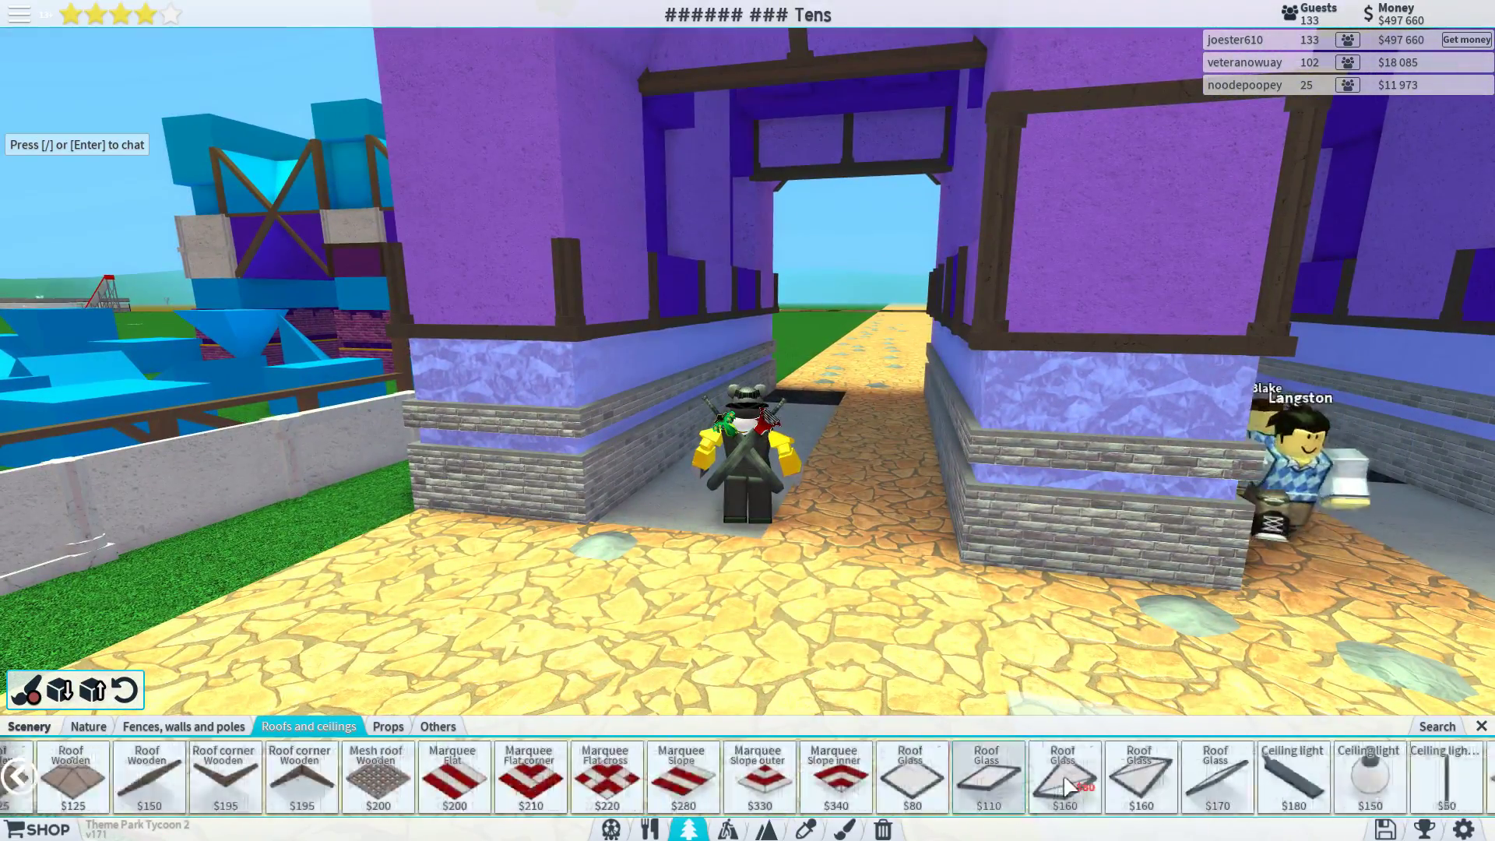
- Select the Ceiling light piece and choose its colour in the Color picker
click(1139, 772)
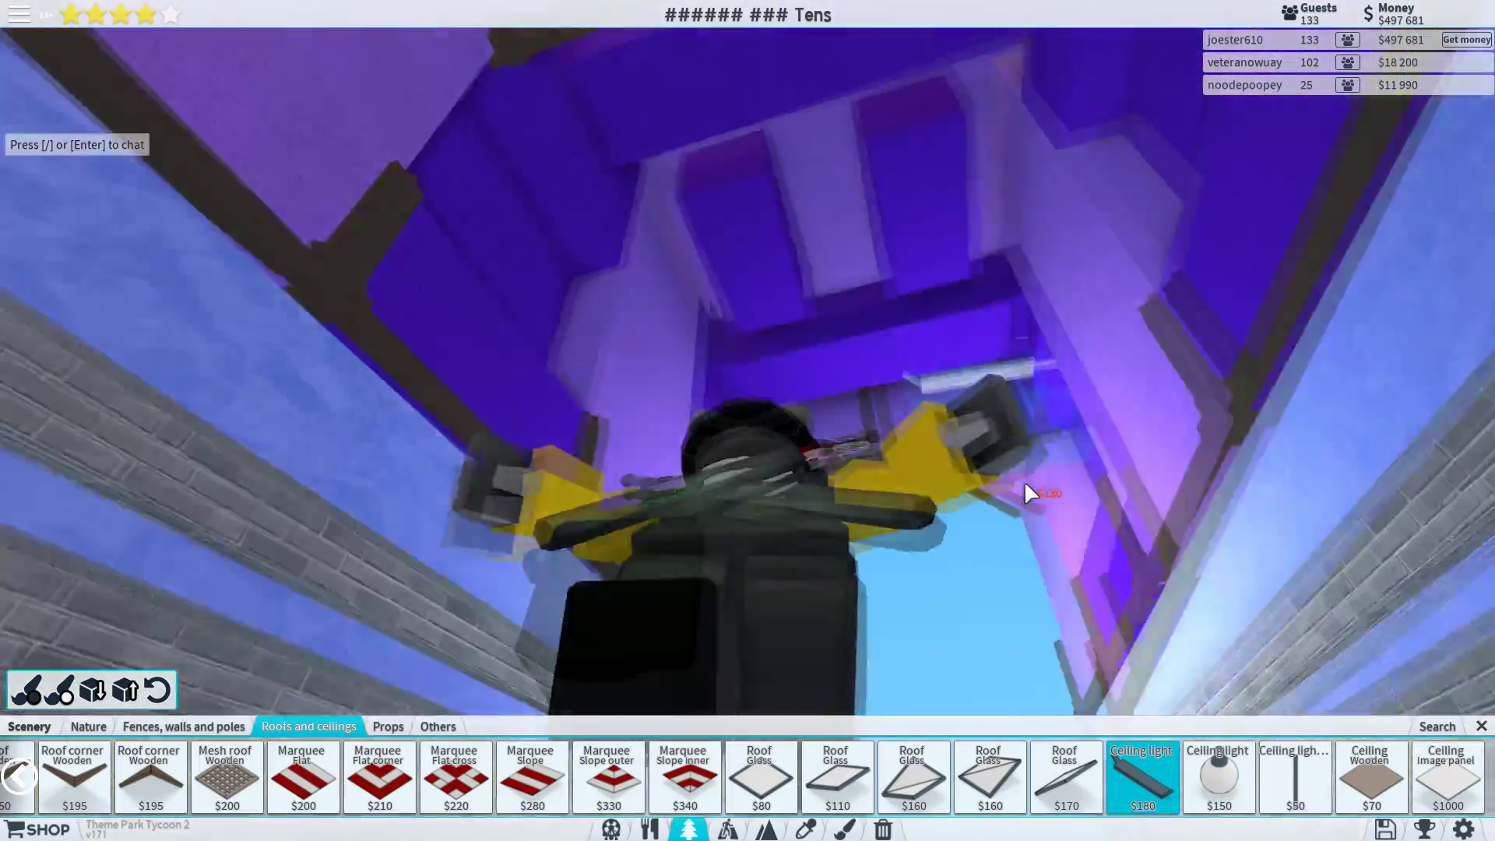
mouse_move(1025, 480)
mouse_down()
mouse_move(813, 259)
mouse_move(1003, 238)
mouse_up()
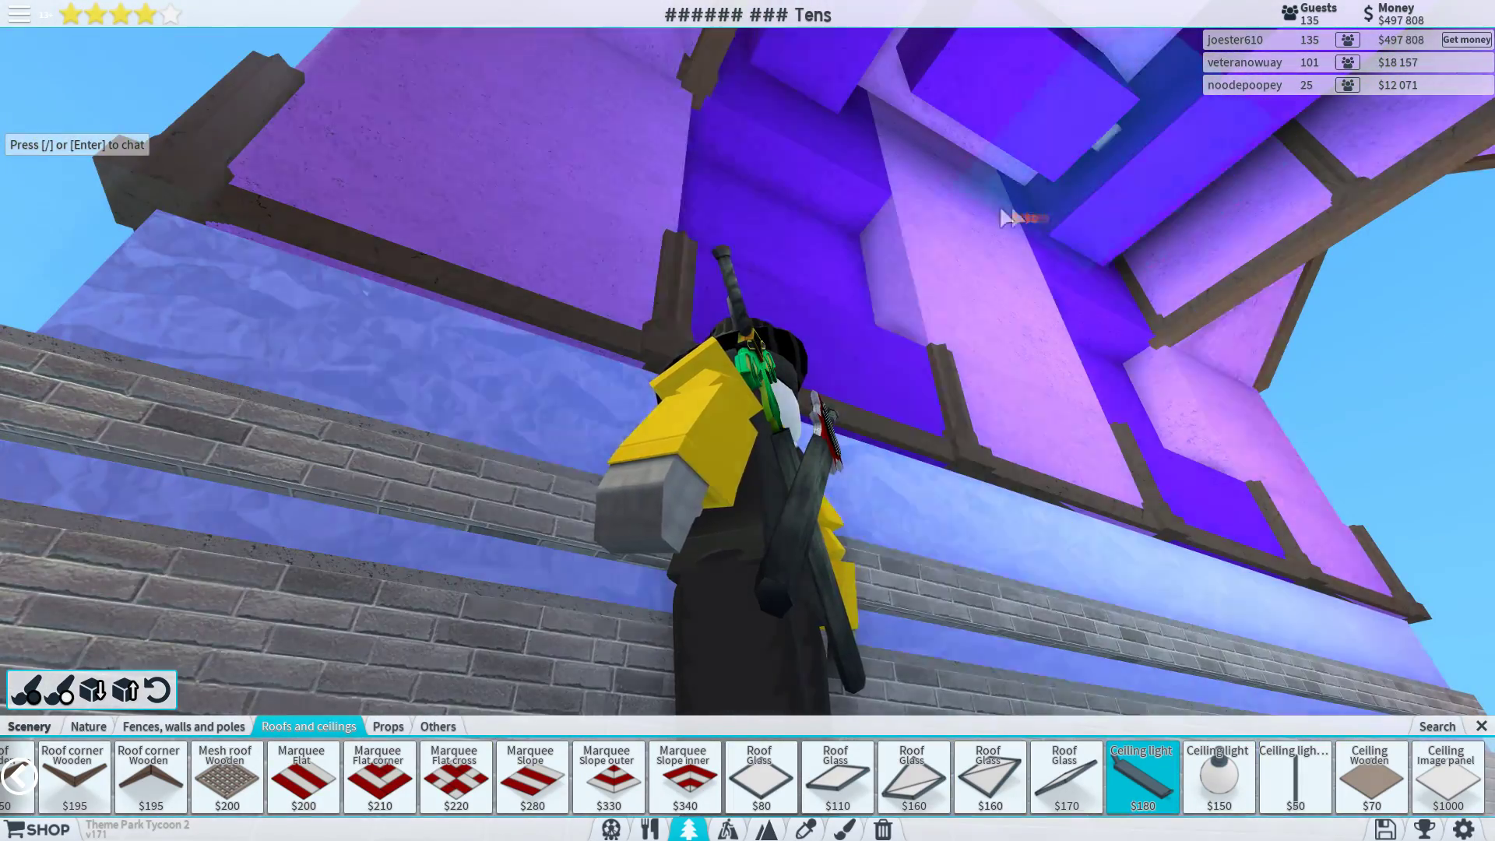
drag(1003, 238, 748, 351)
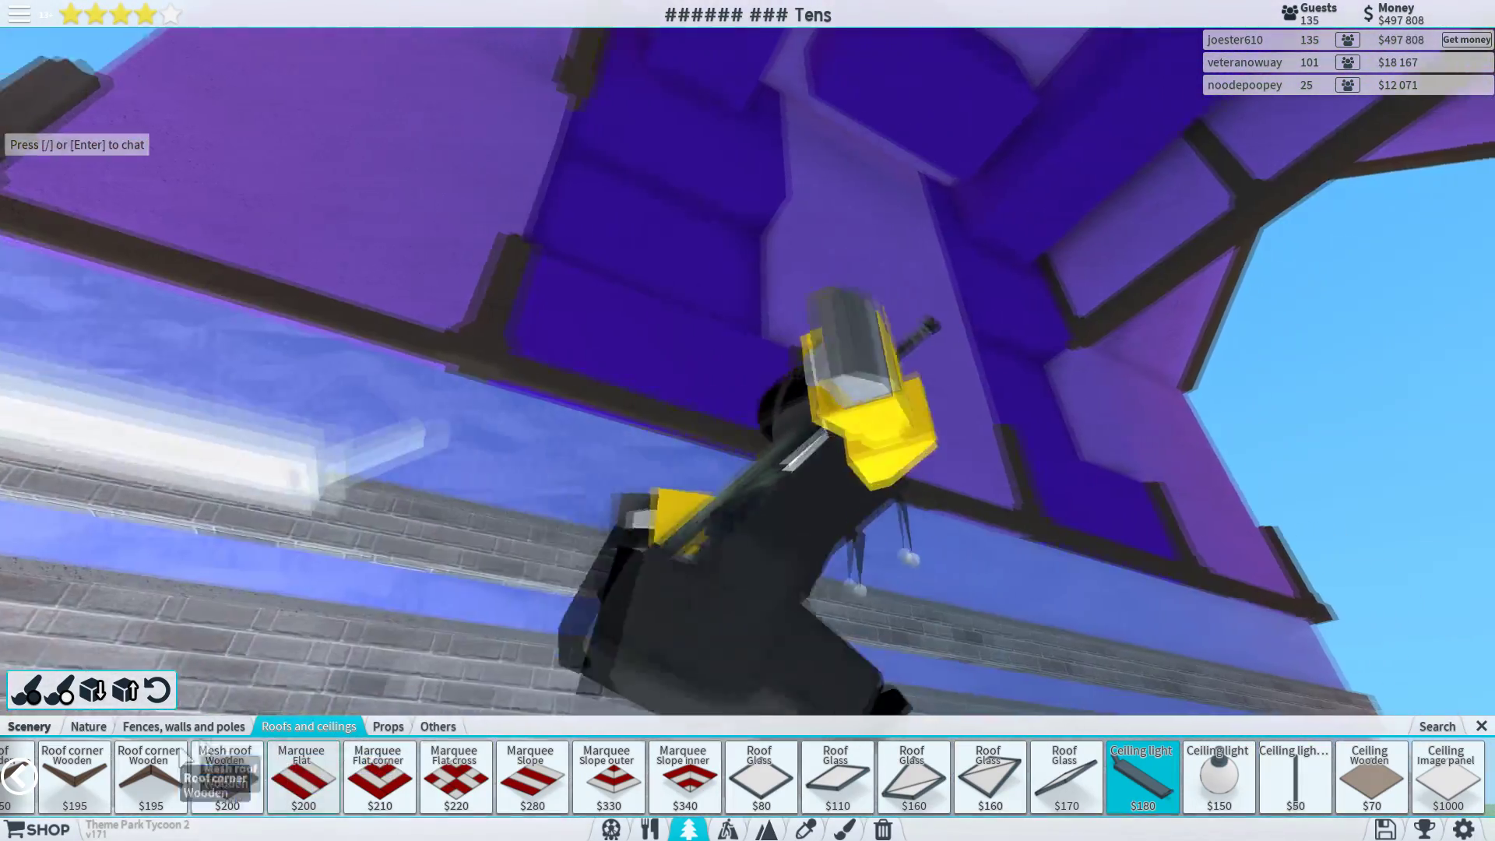
click(58, 692)
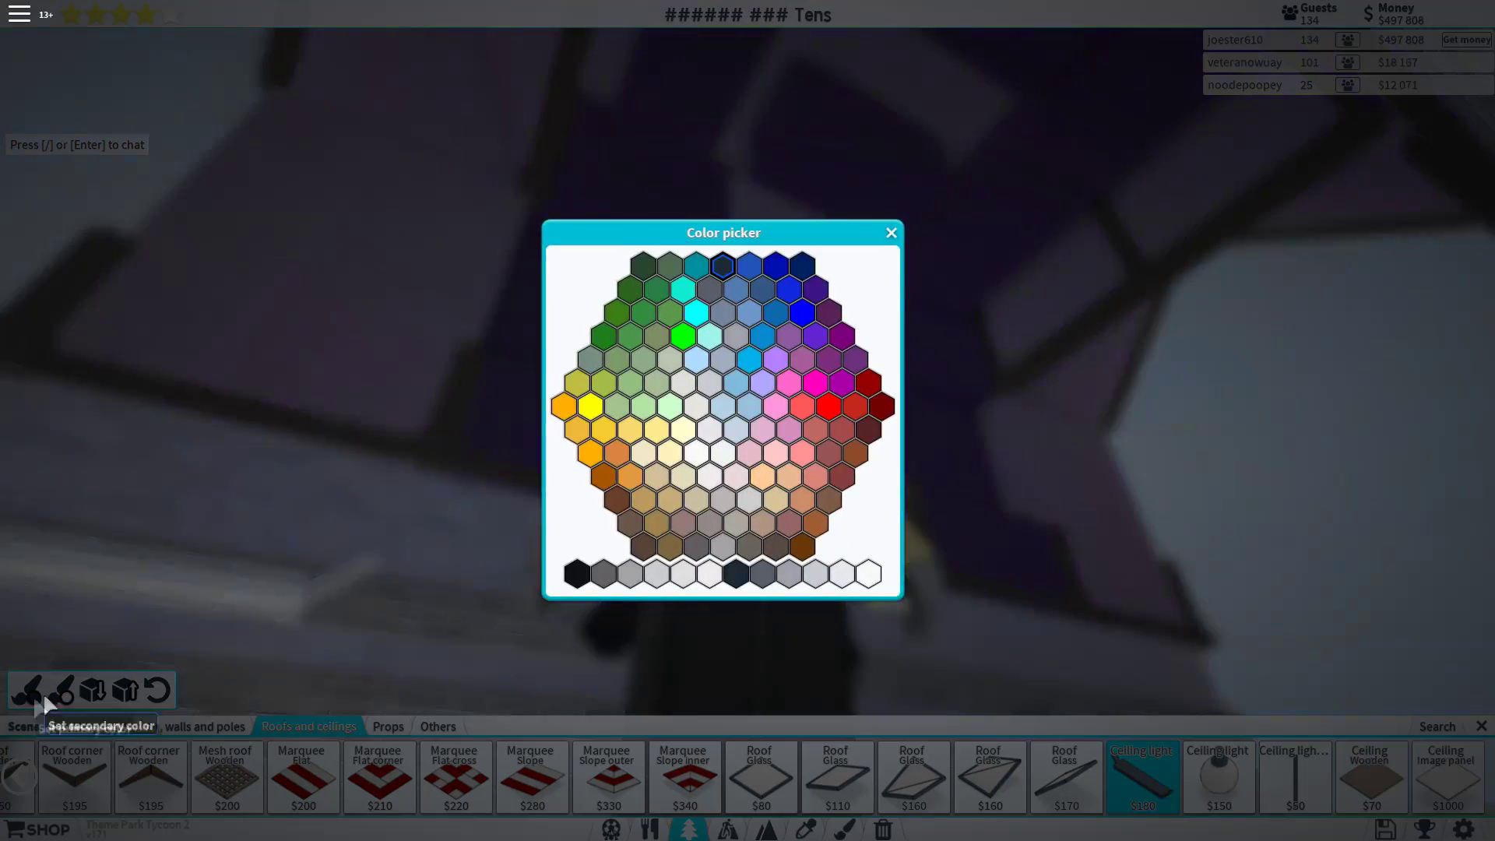
click(802, 377)
- Place seven ceiling lights under the arch, then close the build catalogue
mouse_move(829, 333)
mouse_down()
mouse_move(933, 210)
mouse_move(1015, 207)
mouse_move(1163, 154)
mouse_up()
click(1015, 206)
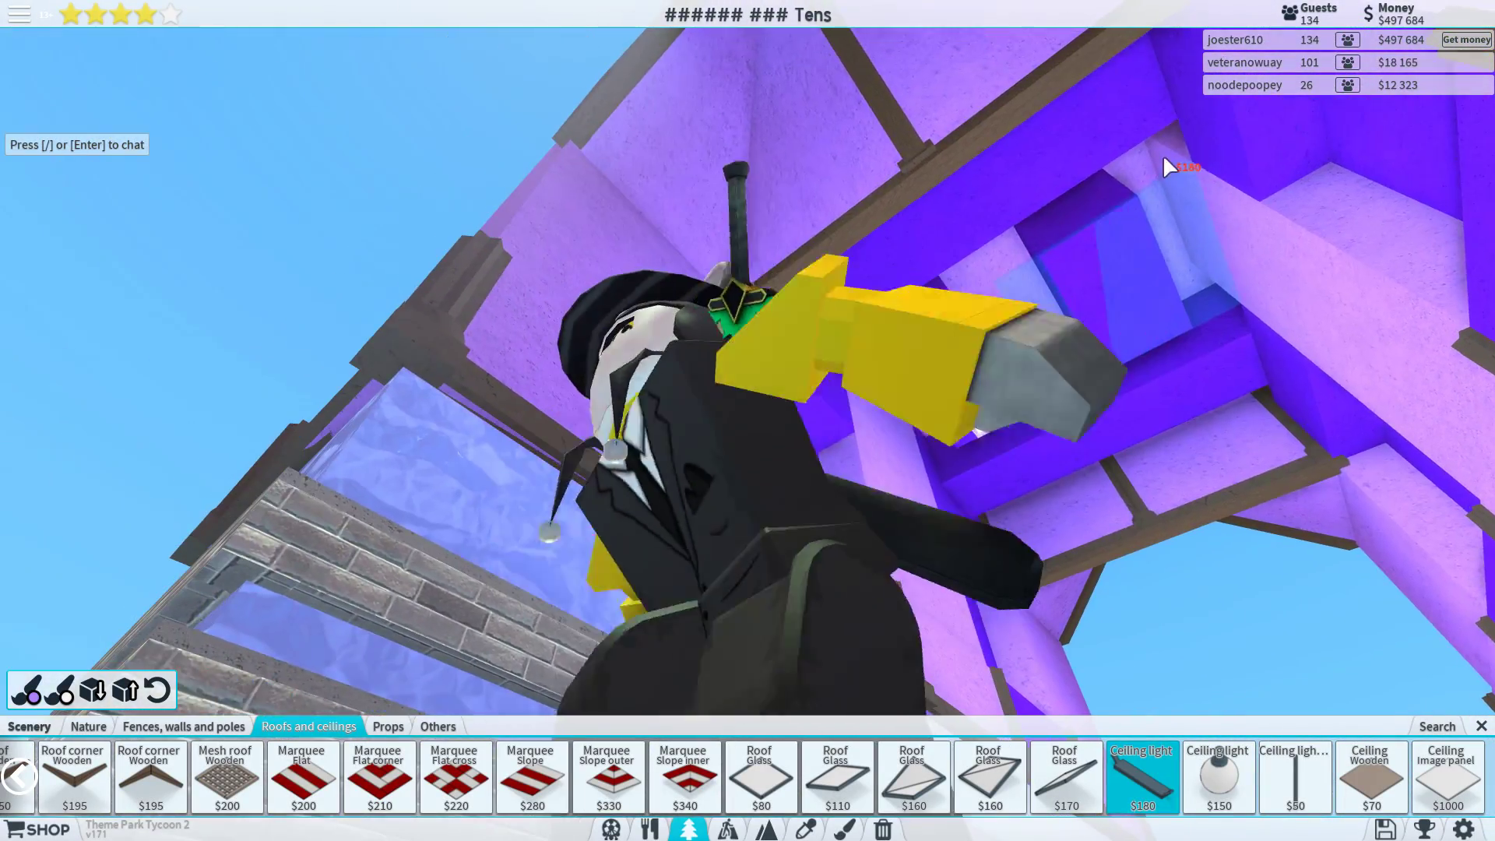
click(1080, 146)
click(1075, 152)
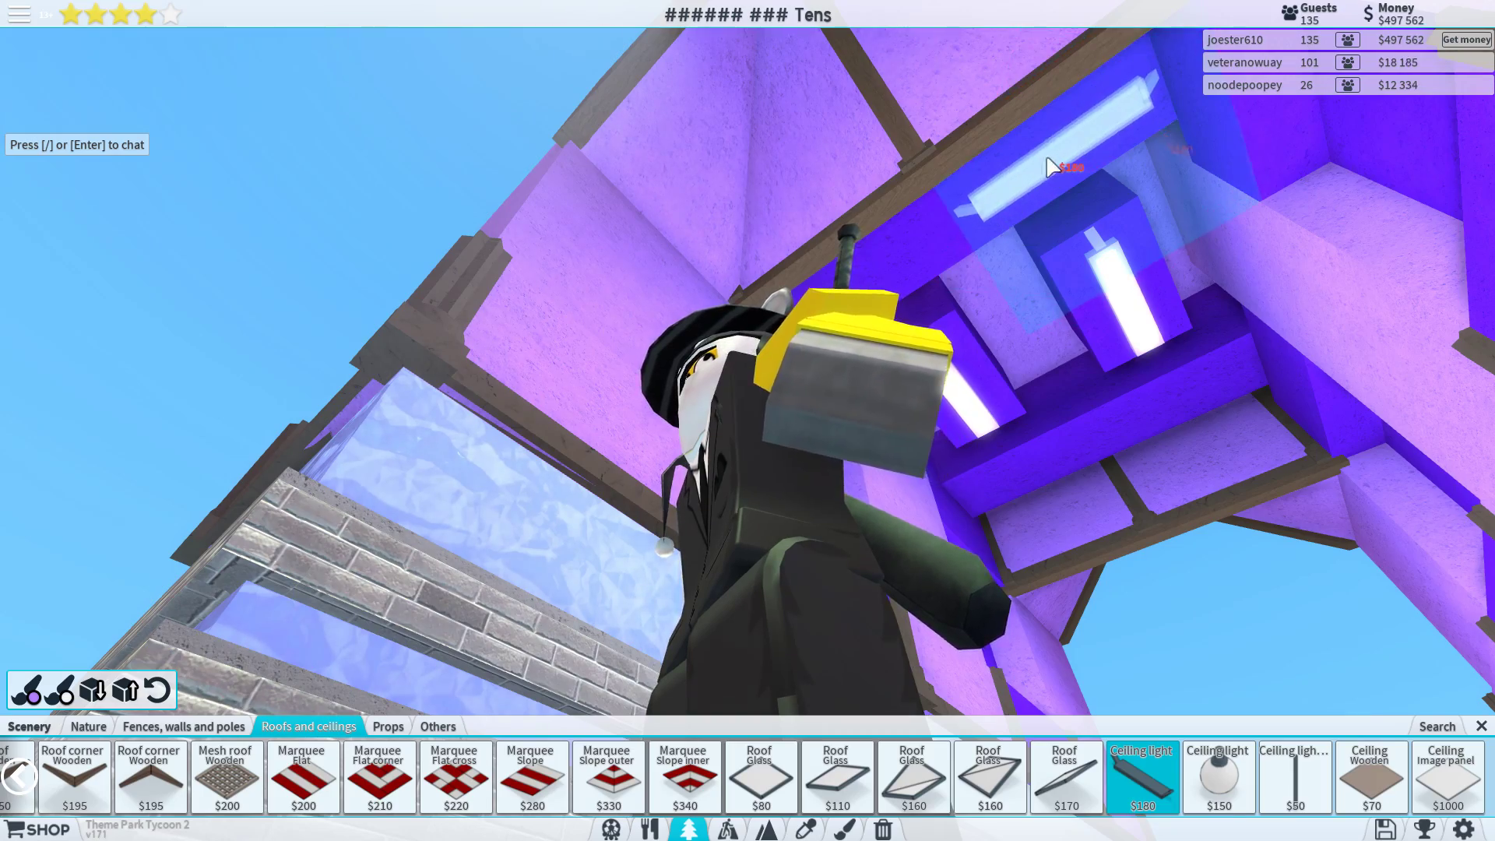
mouse_move(1076, 151)
mouse_down()
mouse_move(1019, 158)
mouse_move(1085, 315)
mouse_up()
click(965, 141)
click(1104, 251)
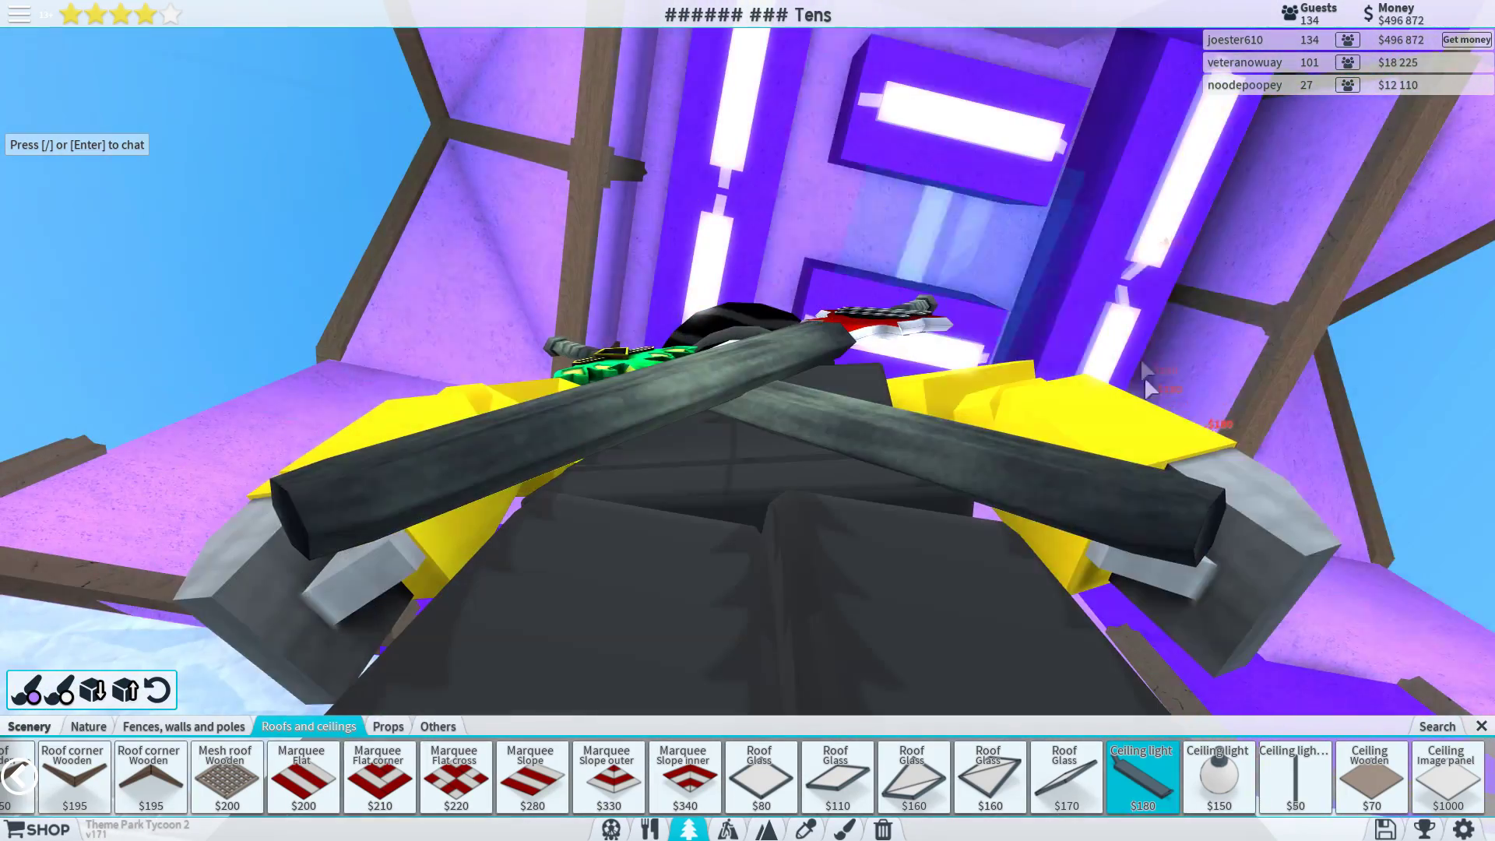
mouse_move(1105, 250)
mouse_down()
mouse_move(1074, 313)
mouse_move(878, 307)
mouse_move(865, 285)
mouse_up()
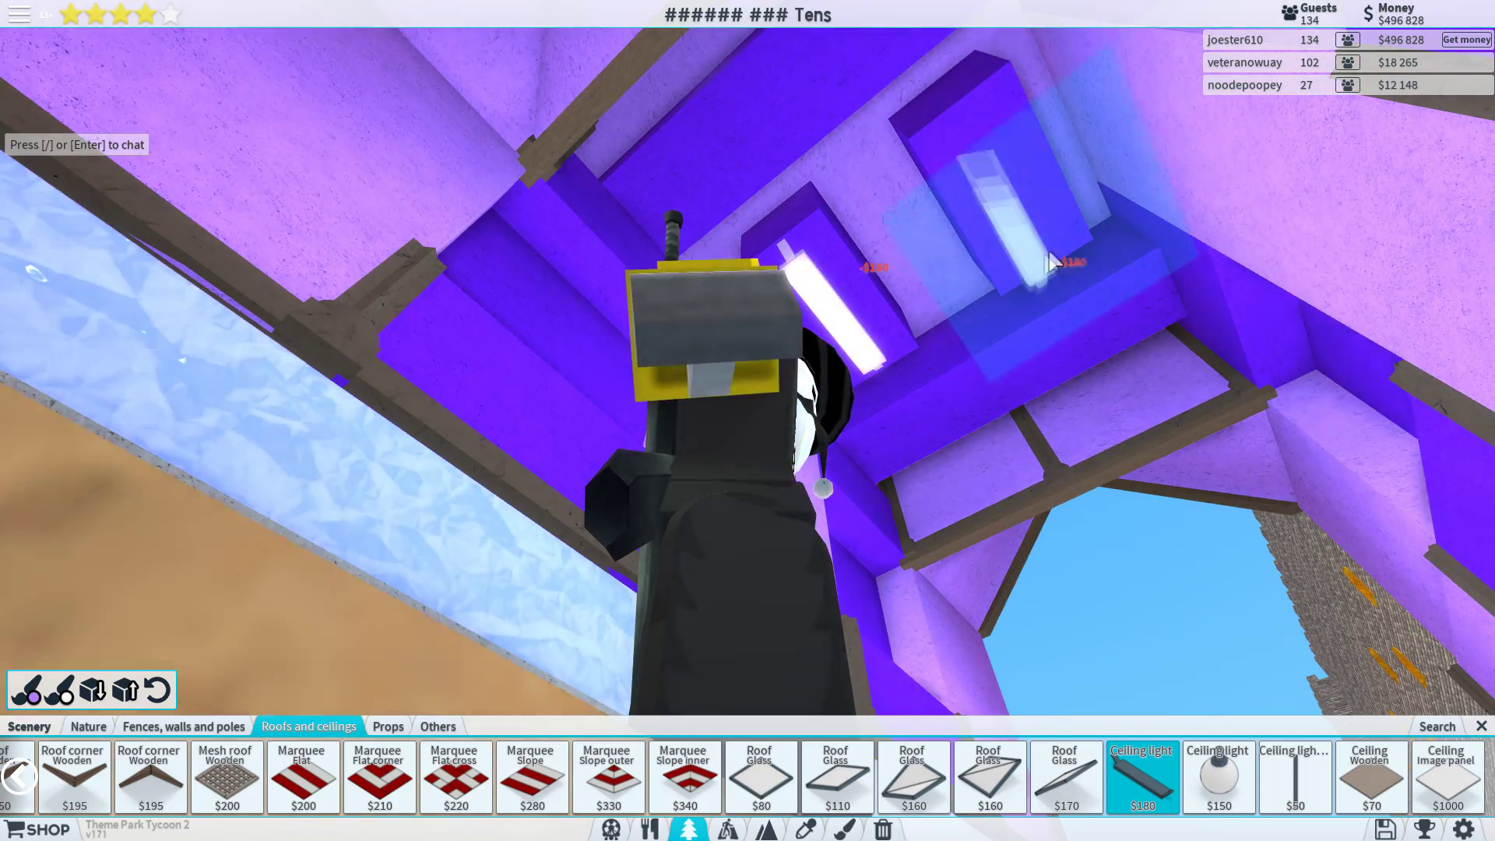
click(1036, 235)
mouse_move(1041, 228)
mouse_down()
mouse_move(886, 236)
mouse_move(1059, 365)
mouse_up()
click(876, 233)
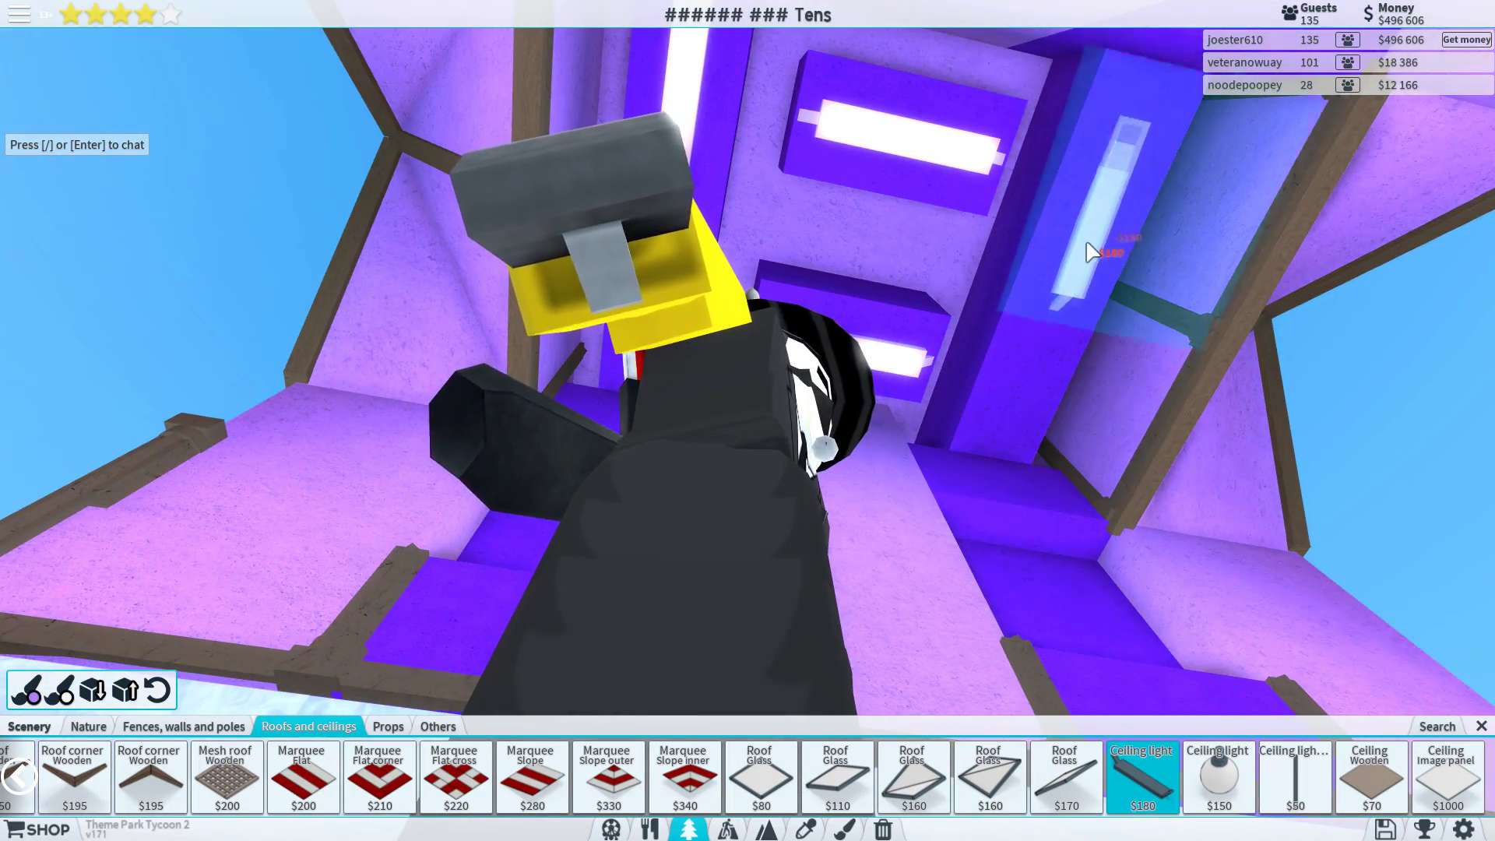
click(1034, 327)
key(Escape)
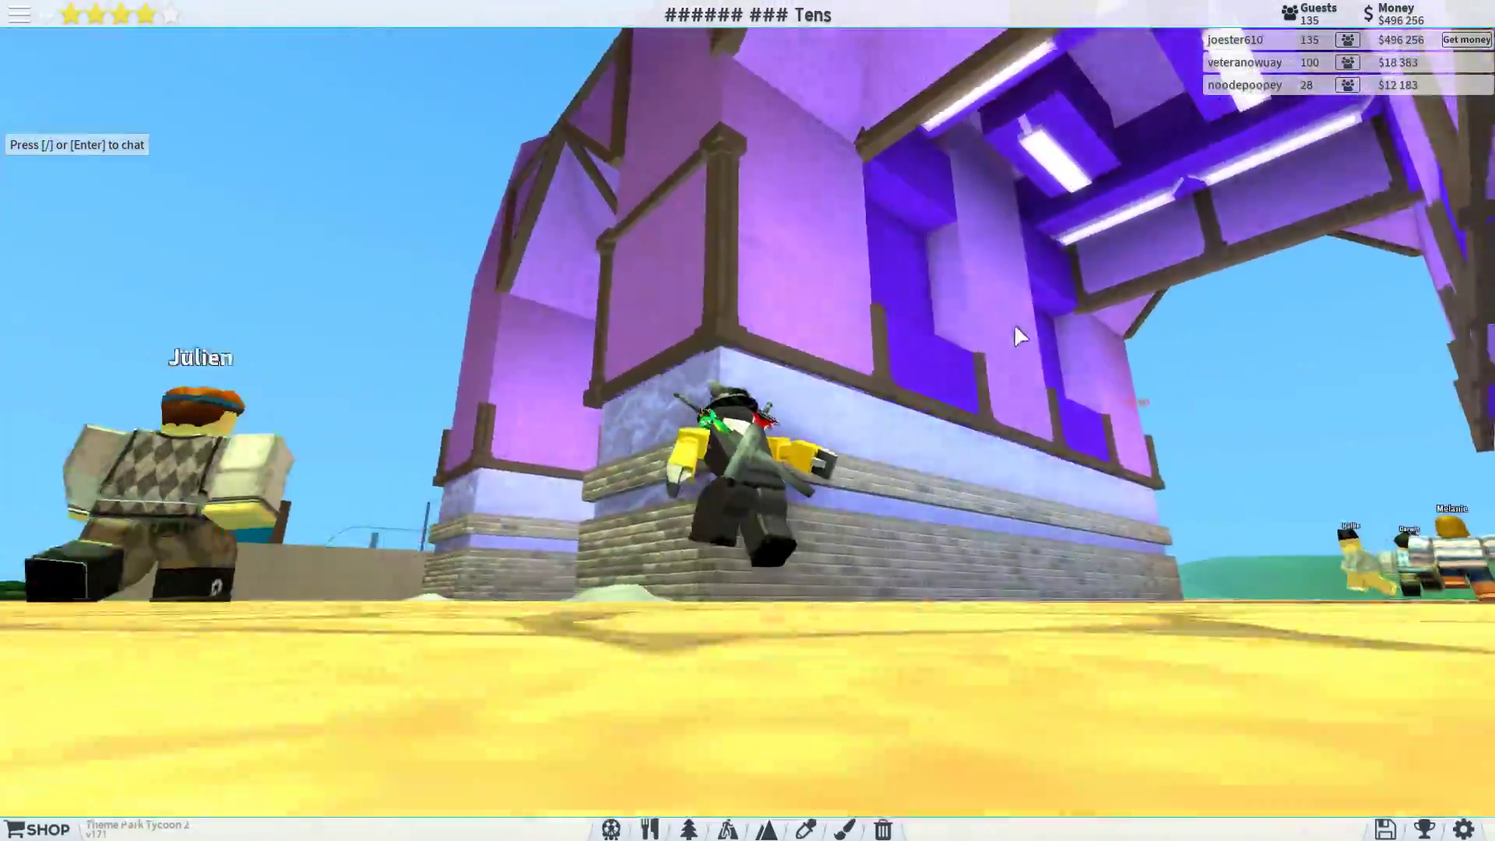
key(w)
key(space)
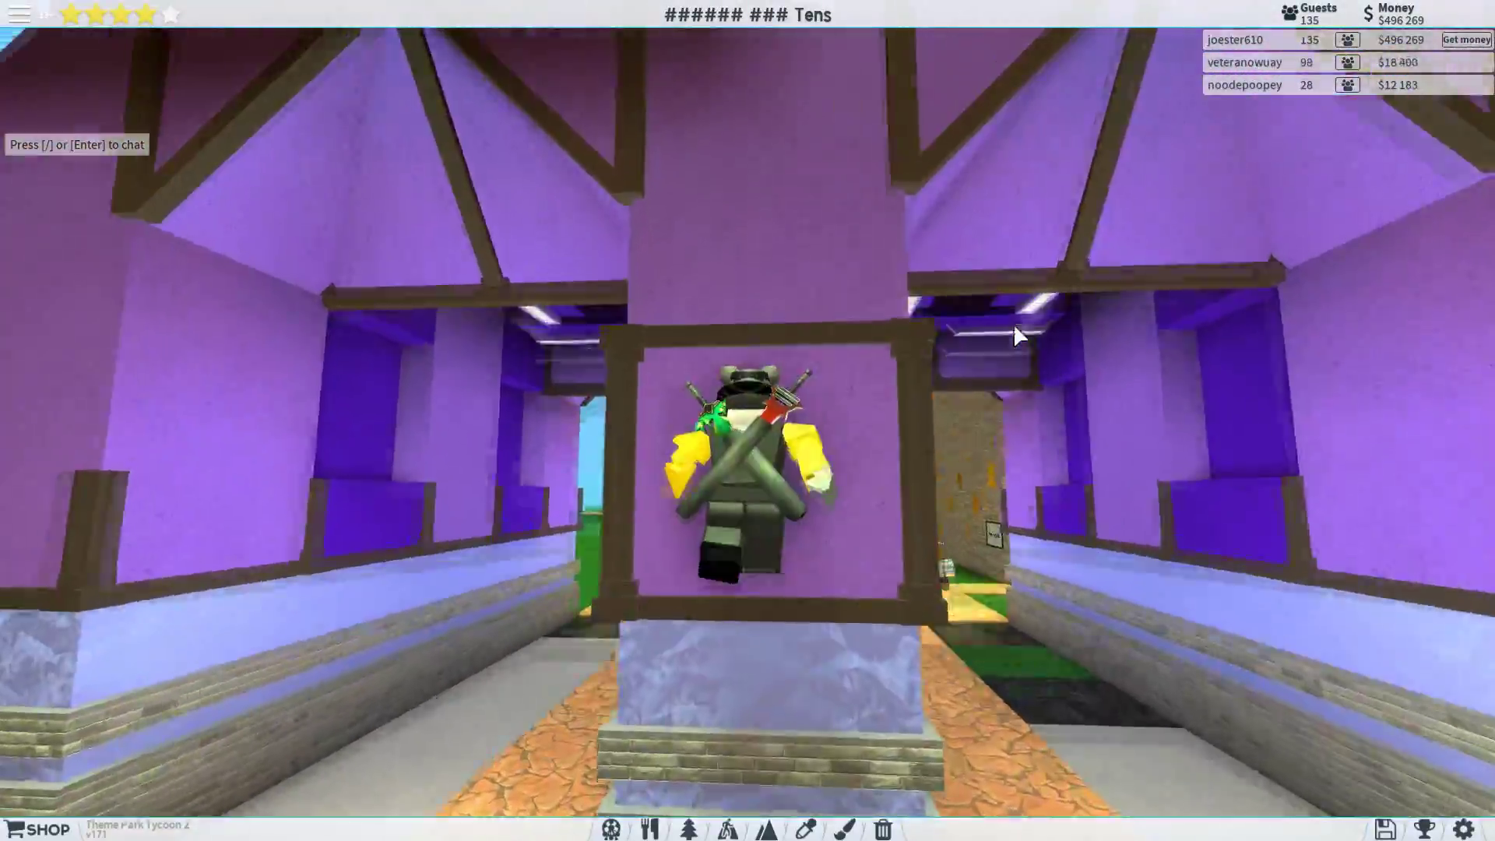
key(w)
scroll(1013, 324, up, 5)
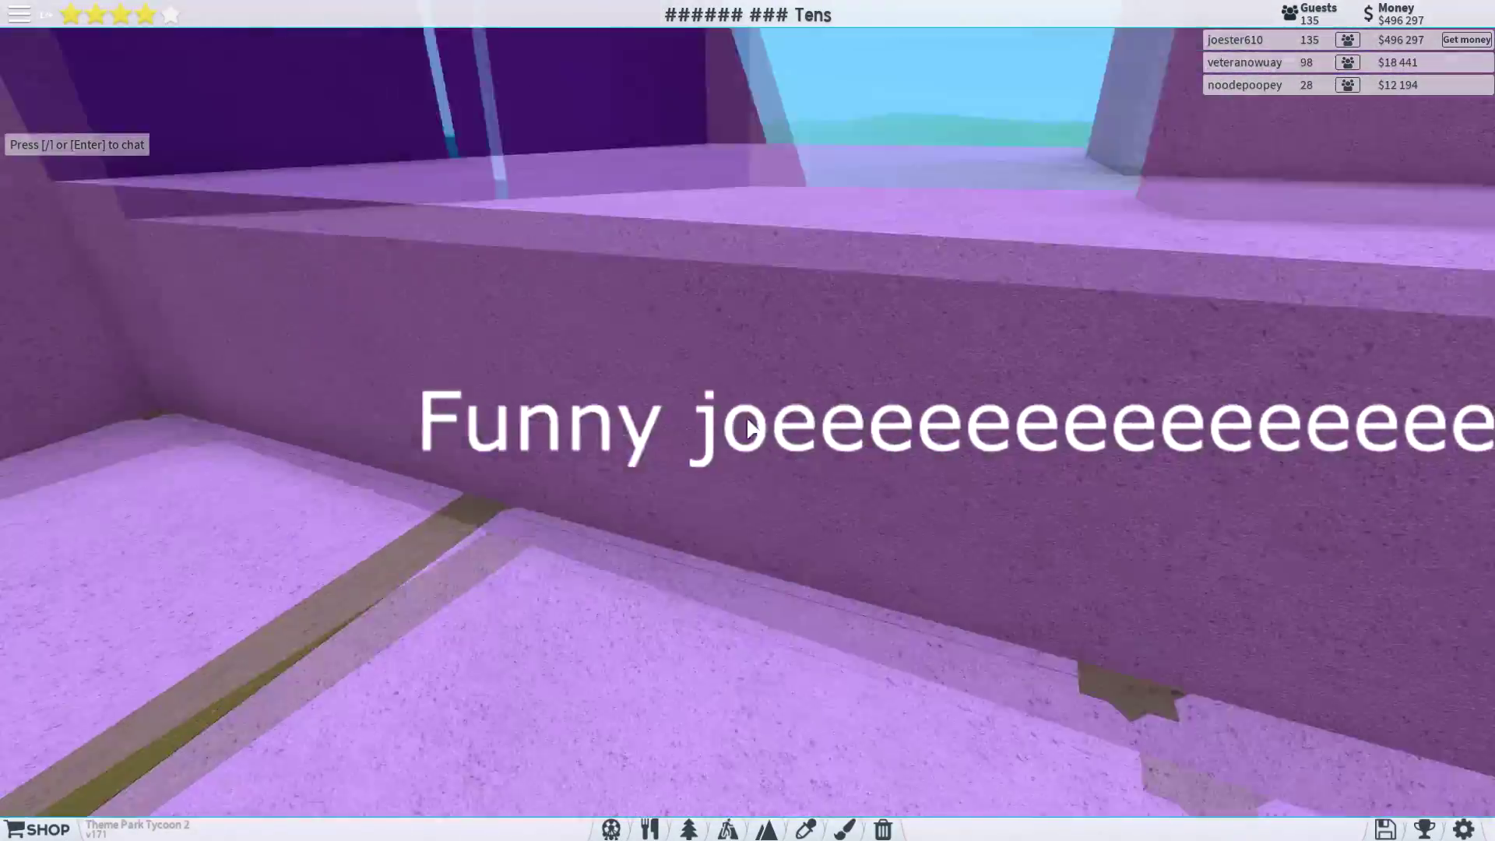
scroll(747, 416, down, 5)
key(w)
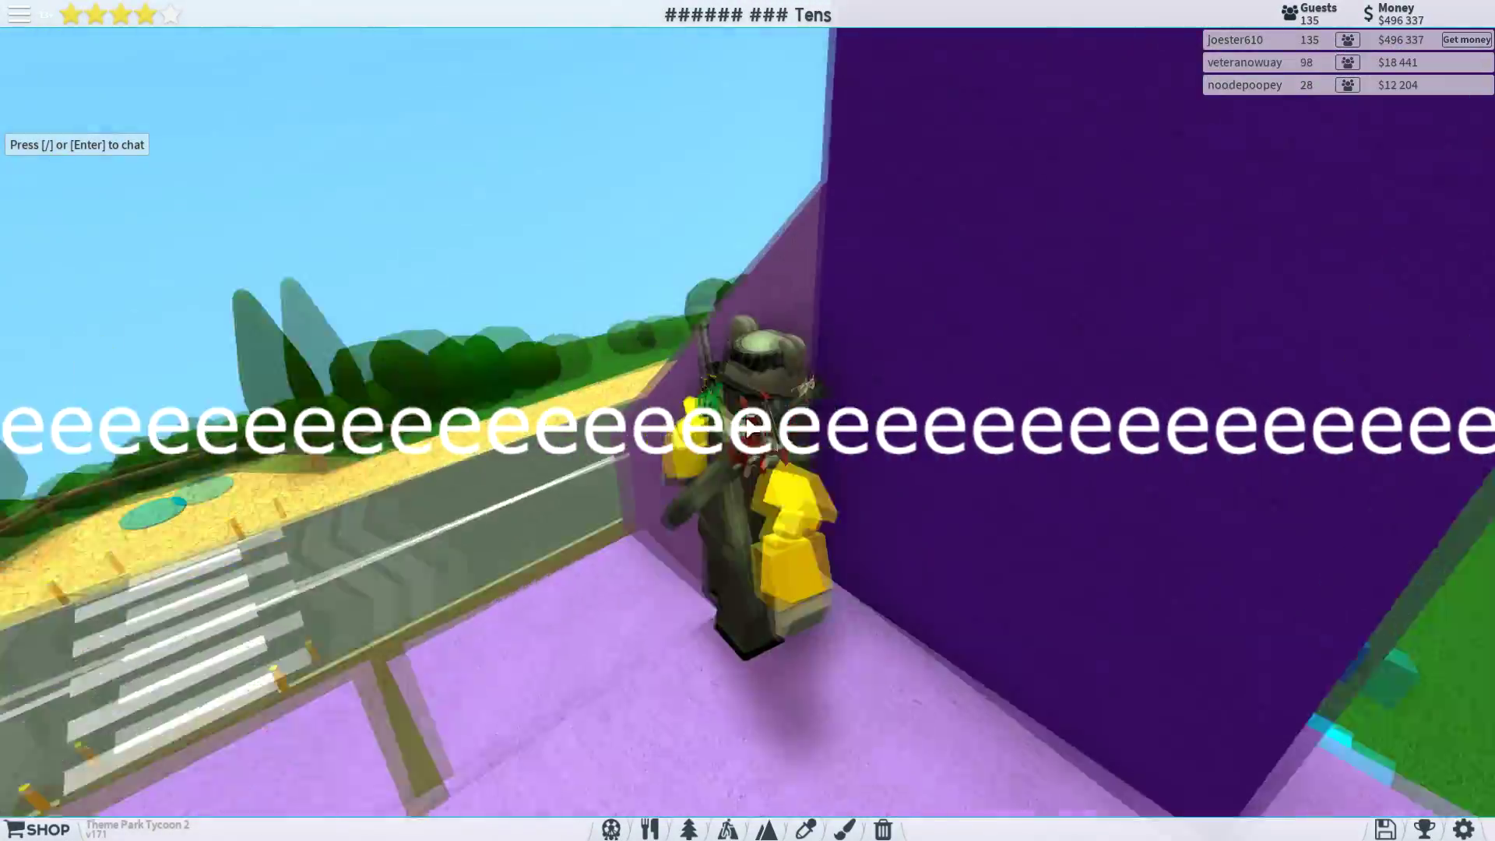
key(w)
scroll(746, 414, down, 5)
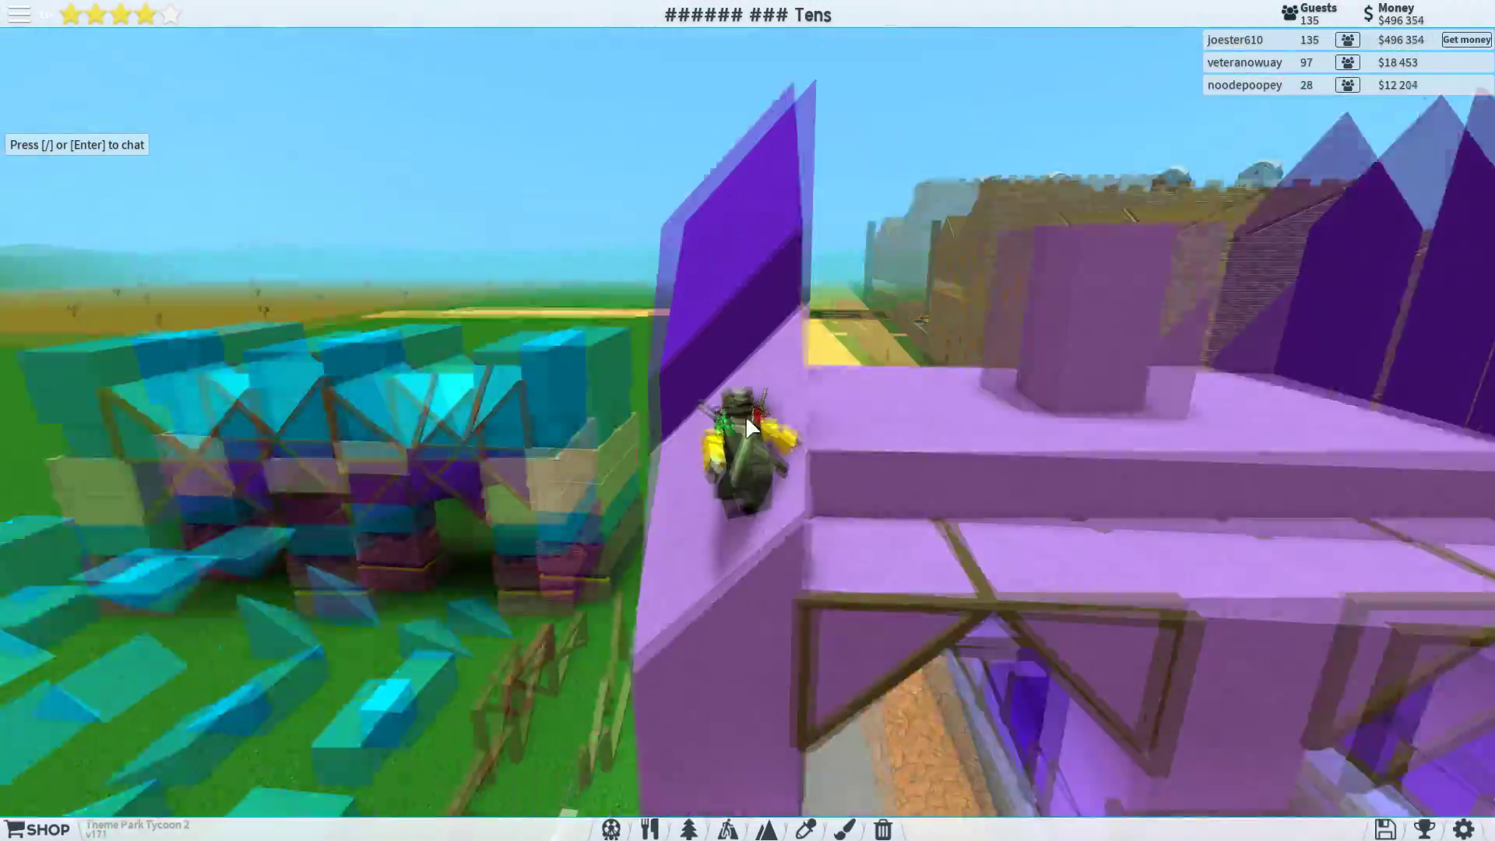
scroll(745, 415, down, 5)
drag(746, 415, 746, 415)
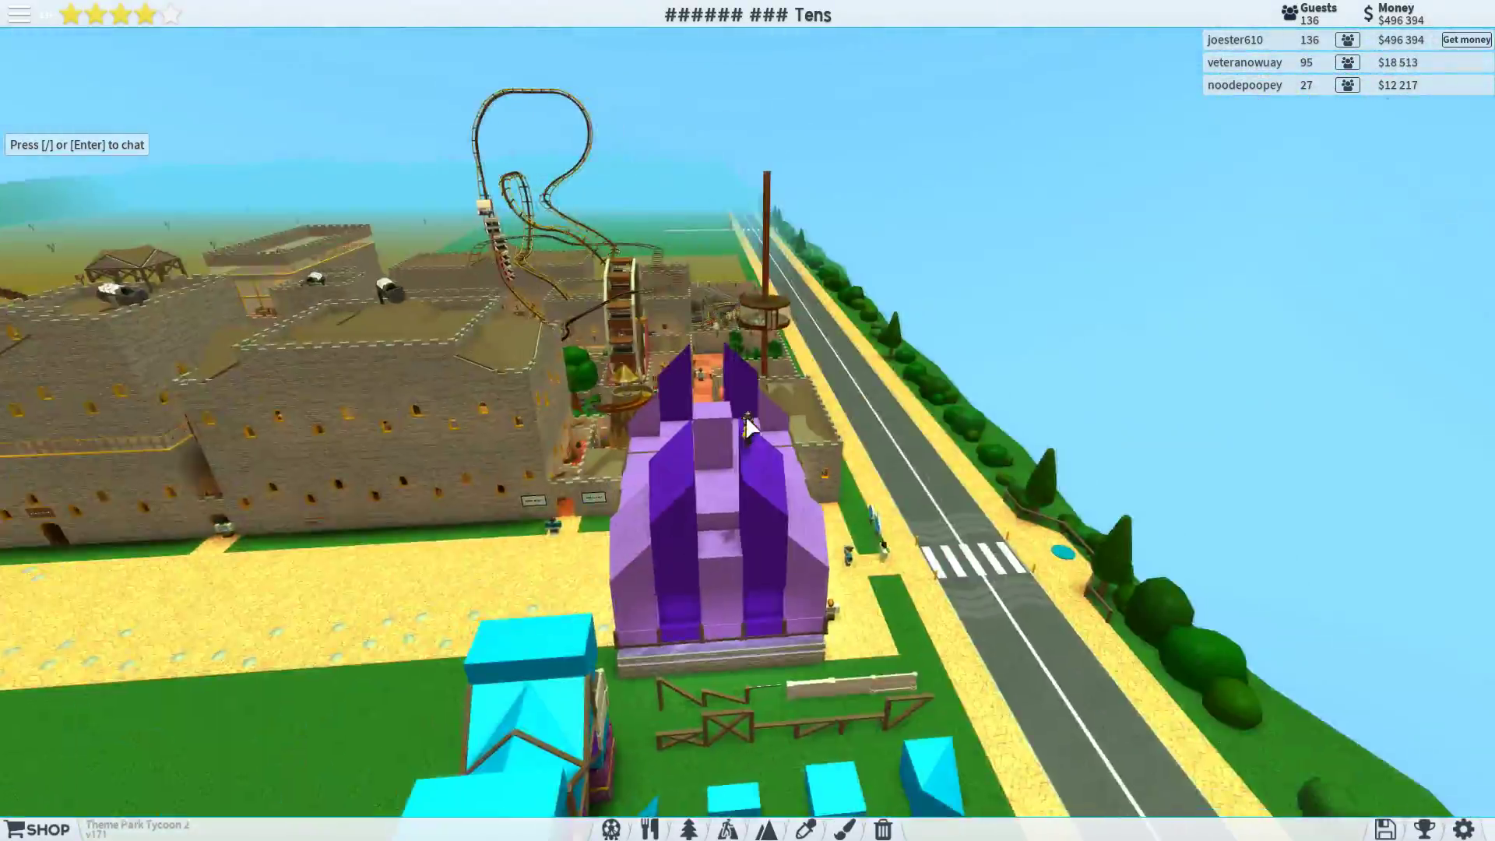
scroll(745, 414, up, 5)
scroll(745, 414, down, 5)
drag(746, 415, 636, 439)
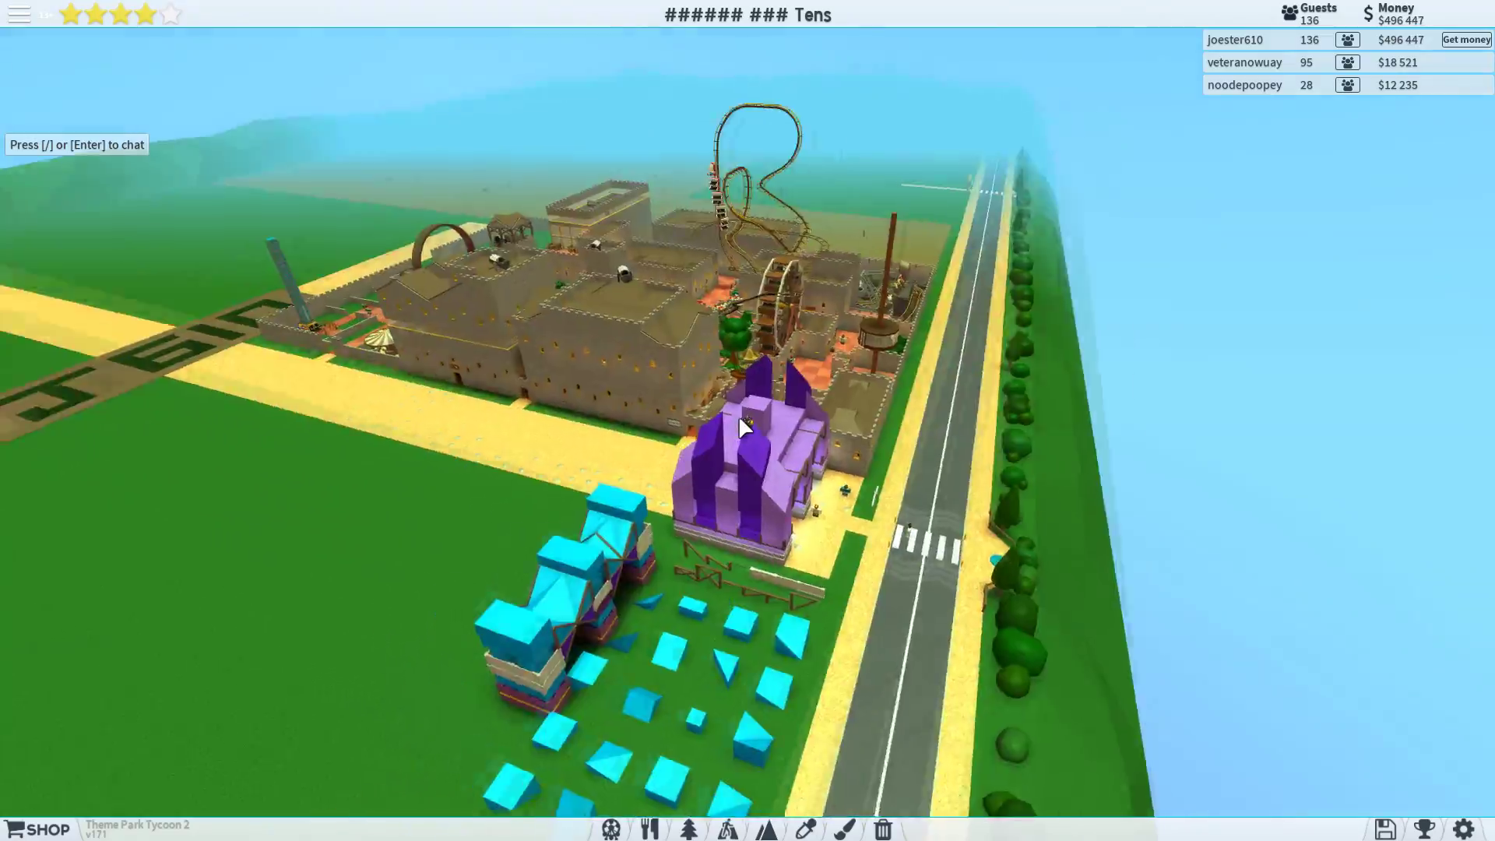
scroll(738, 426, up, 5)
scroll(722, 413, down, 5)
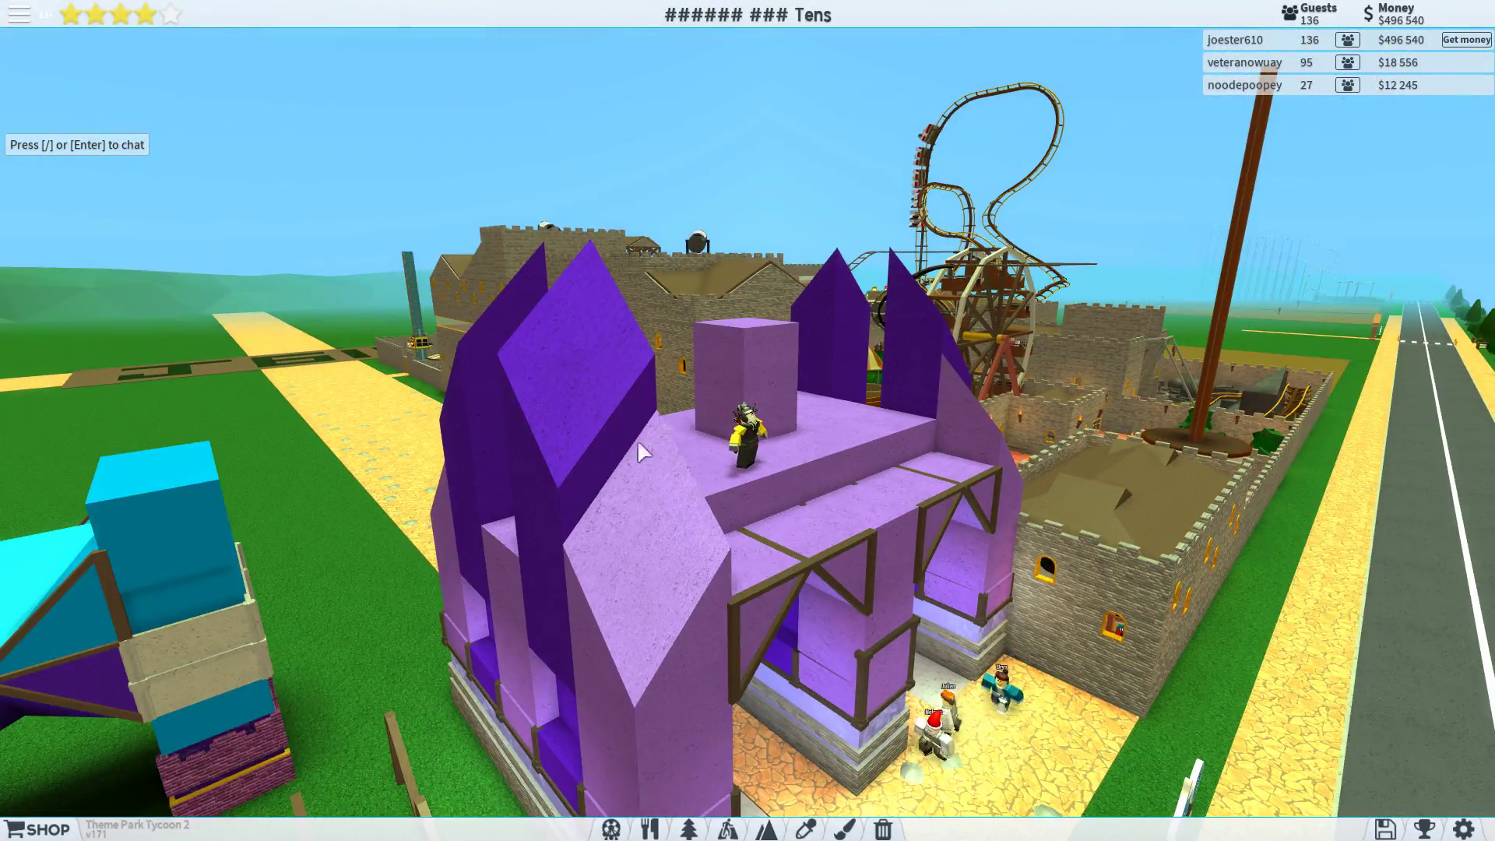
scroll(683, 349, up, 5)
scroll(686, 348, up, 3)
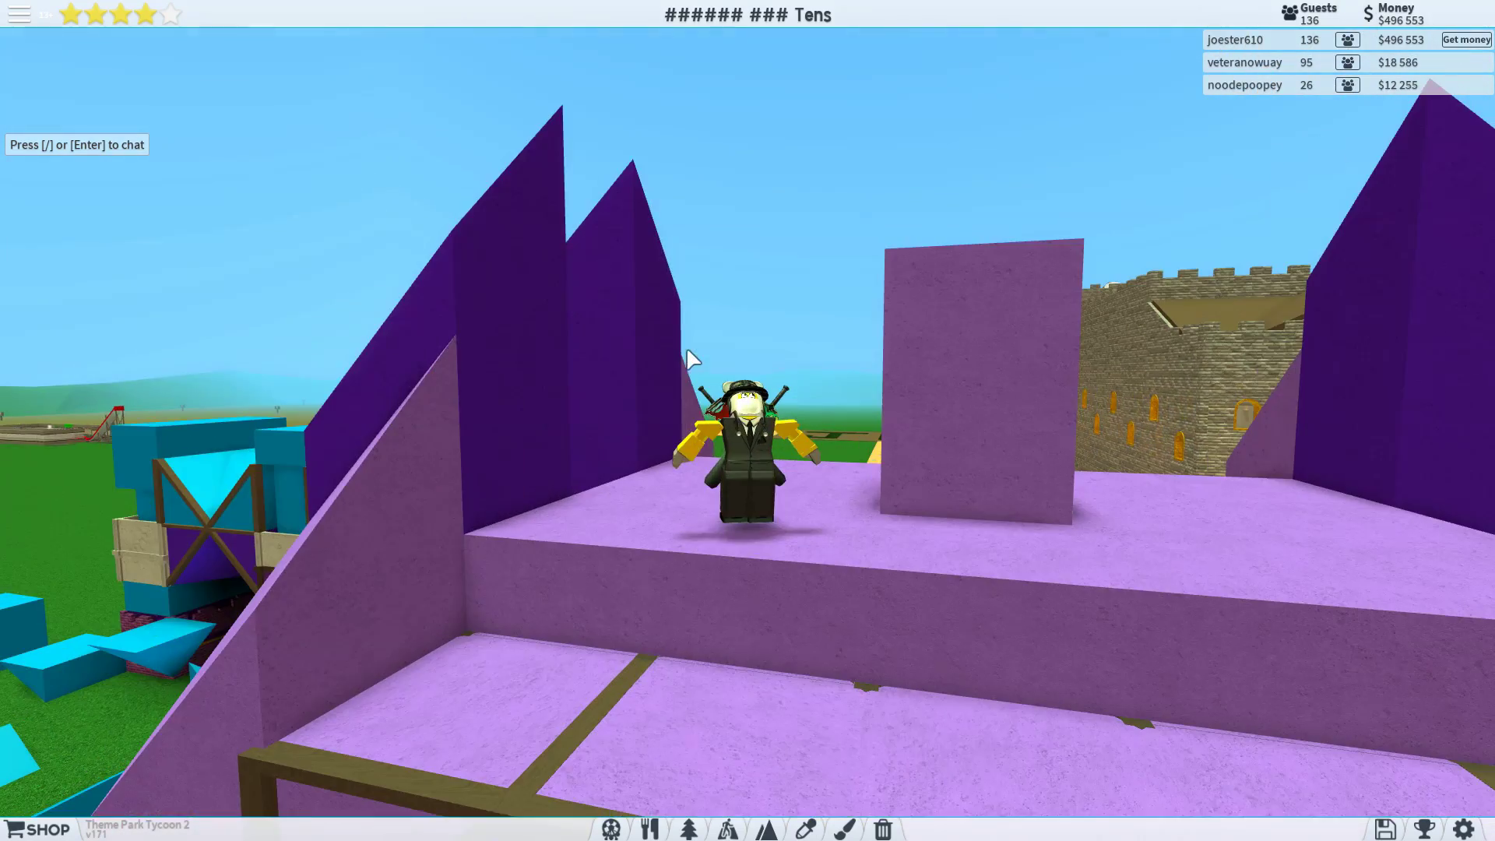
key(space)
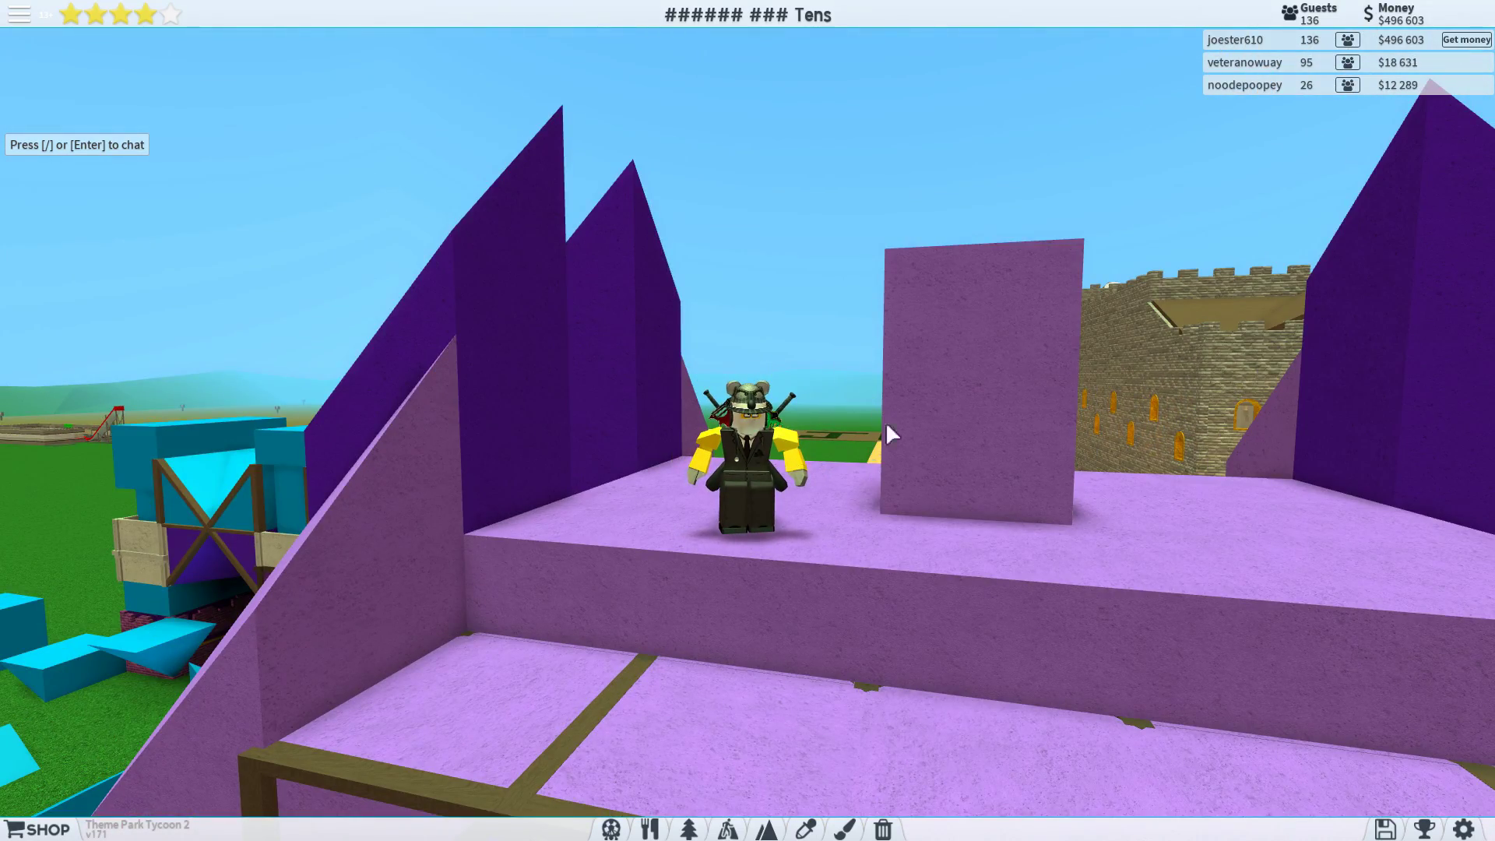
drag(915, 448, 870, 422)
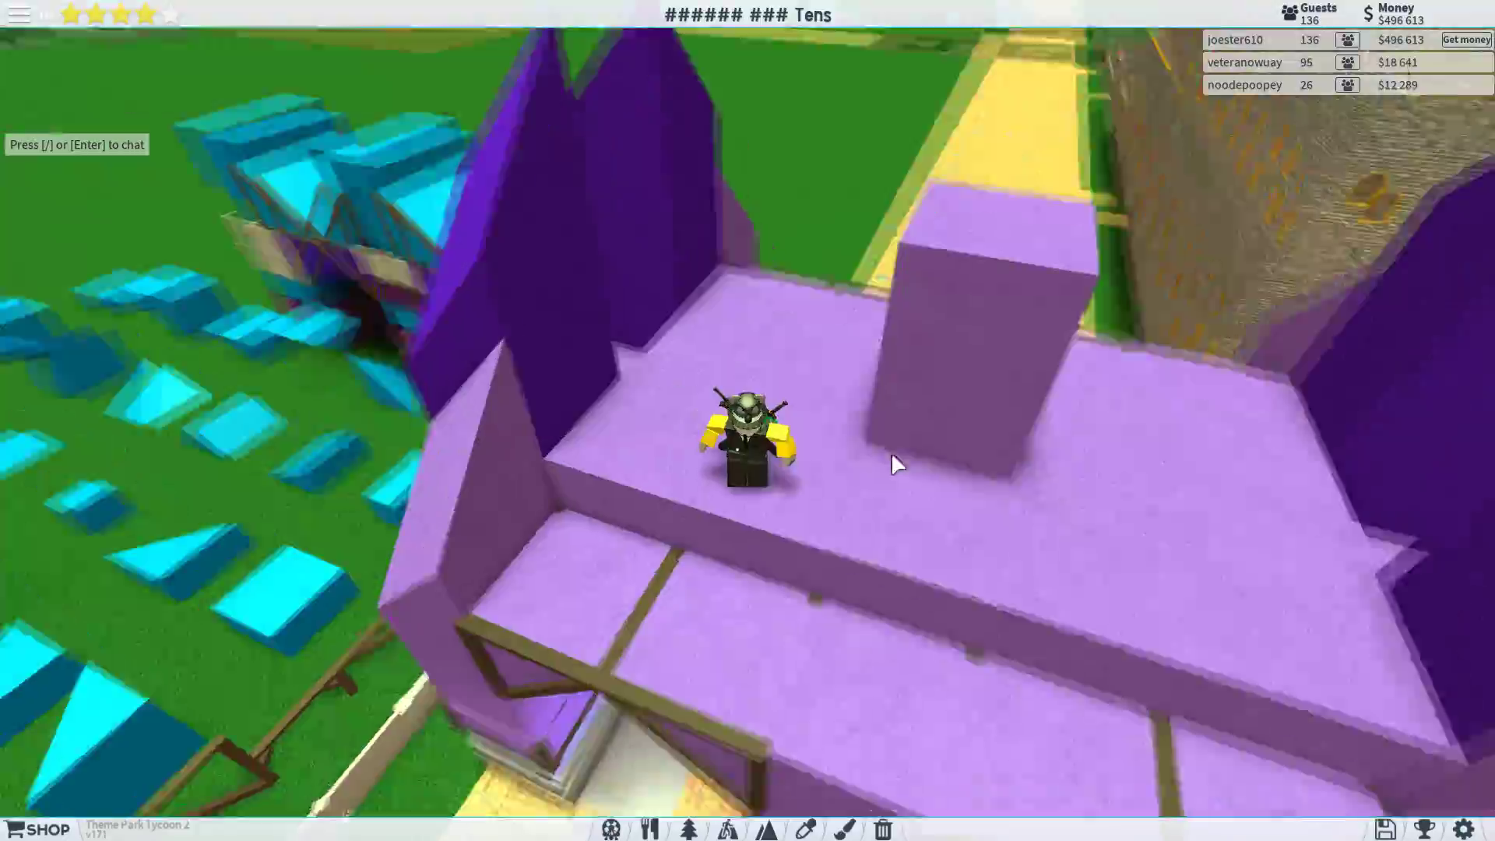
key(w)
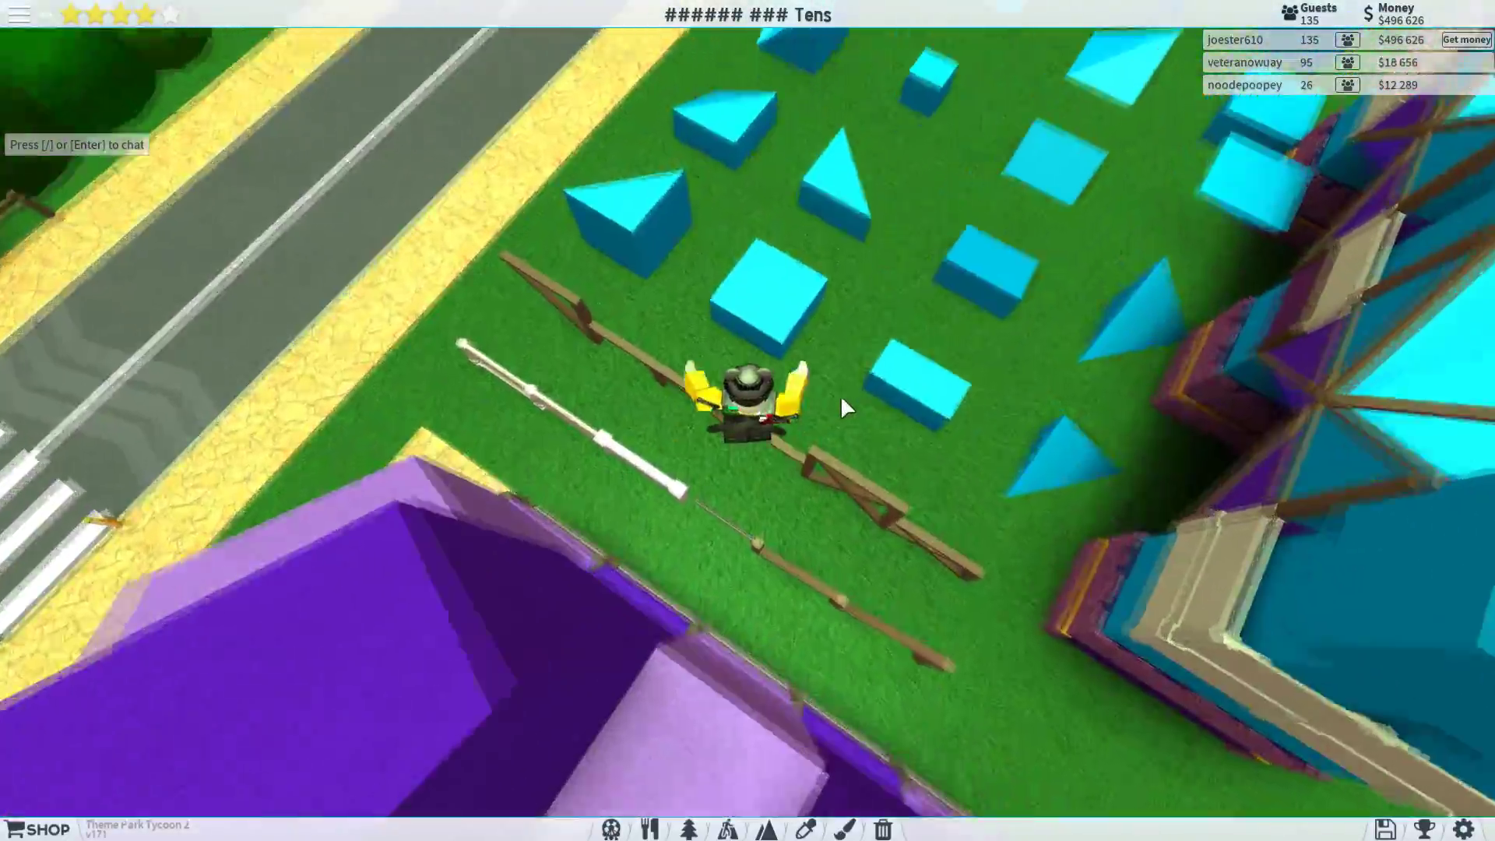
drag(841, 389, 841, 394)
key(w)
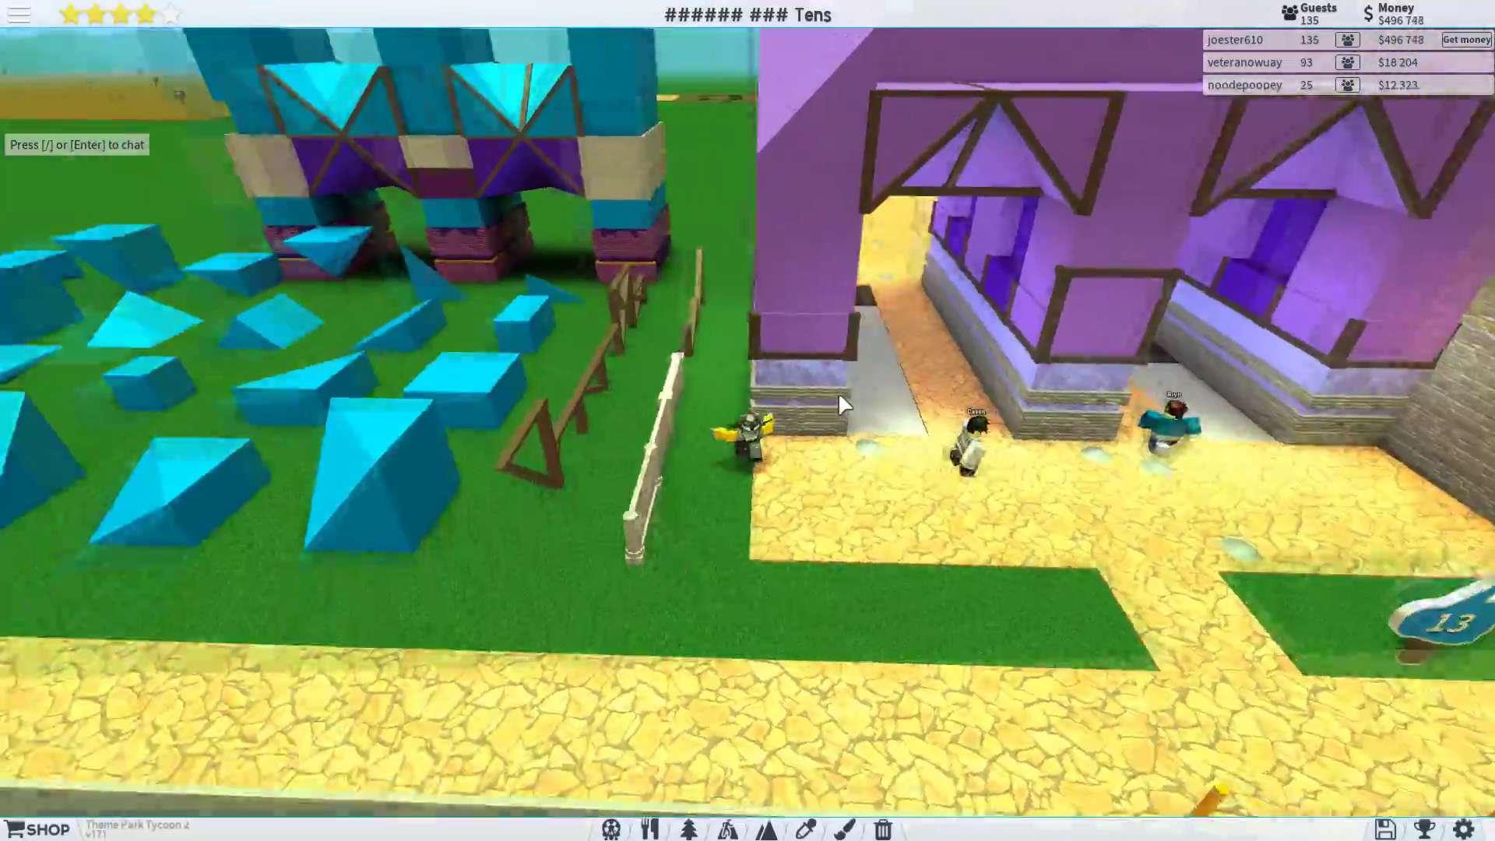
- Walk the avatar through the field of blue blocks toward the blue entrance
key(s)
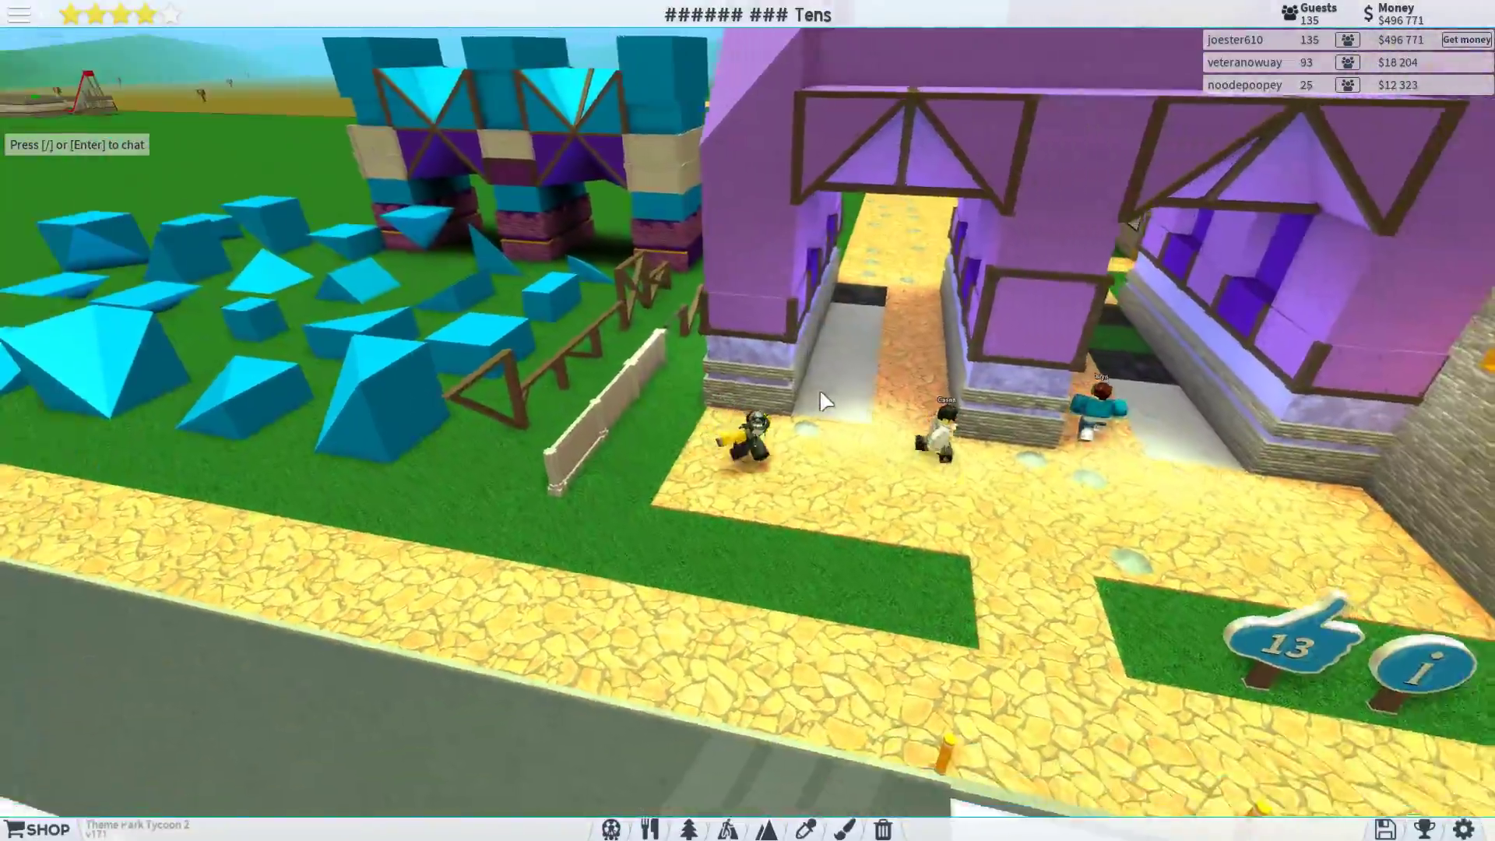
scroll(838, 392, down, 3)
key(w)
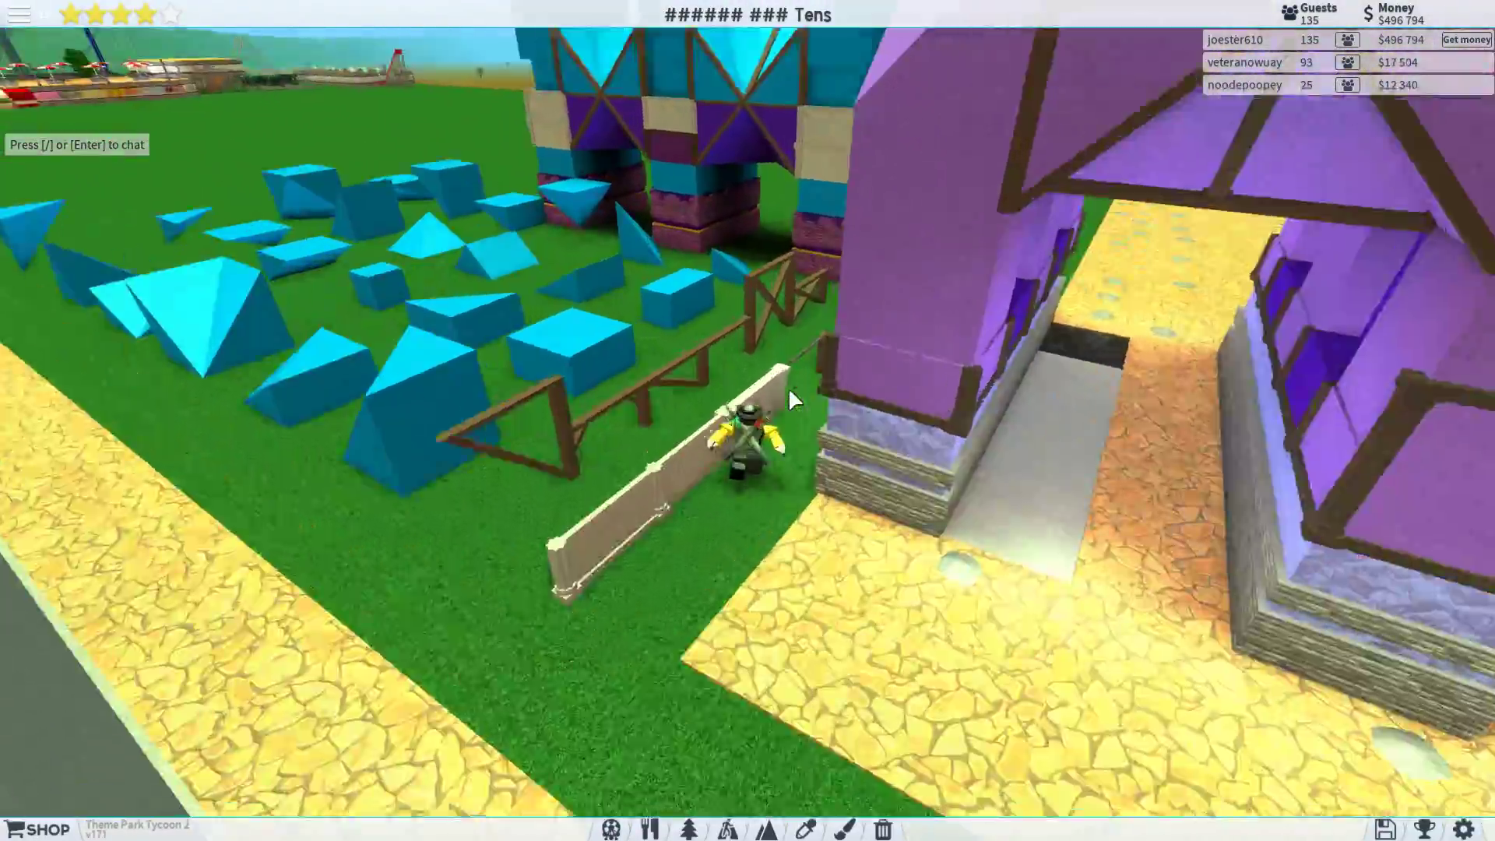
scroll(788, 387, up, 3)
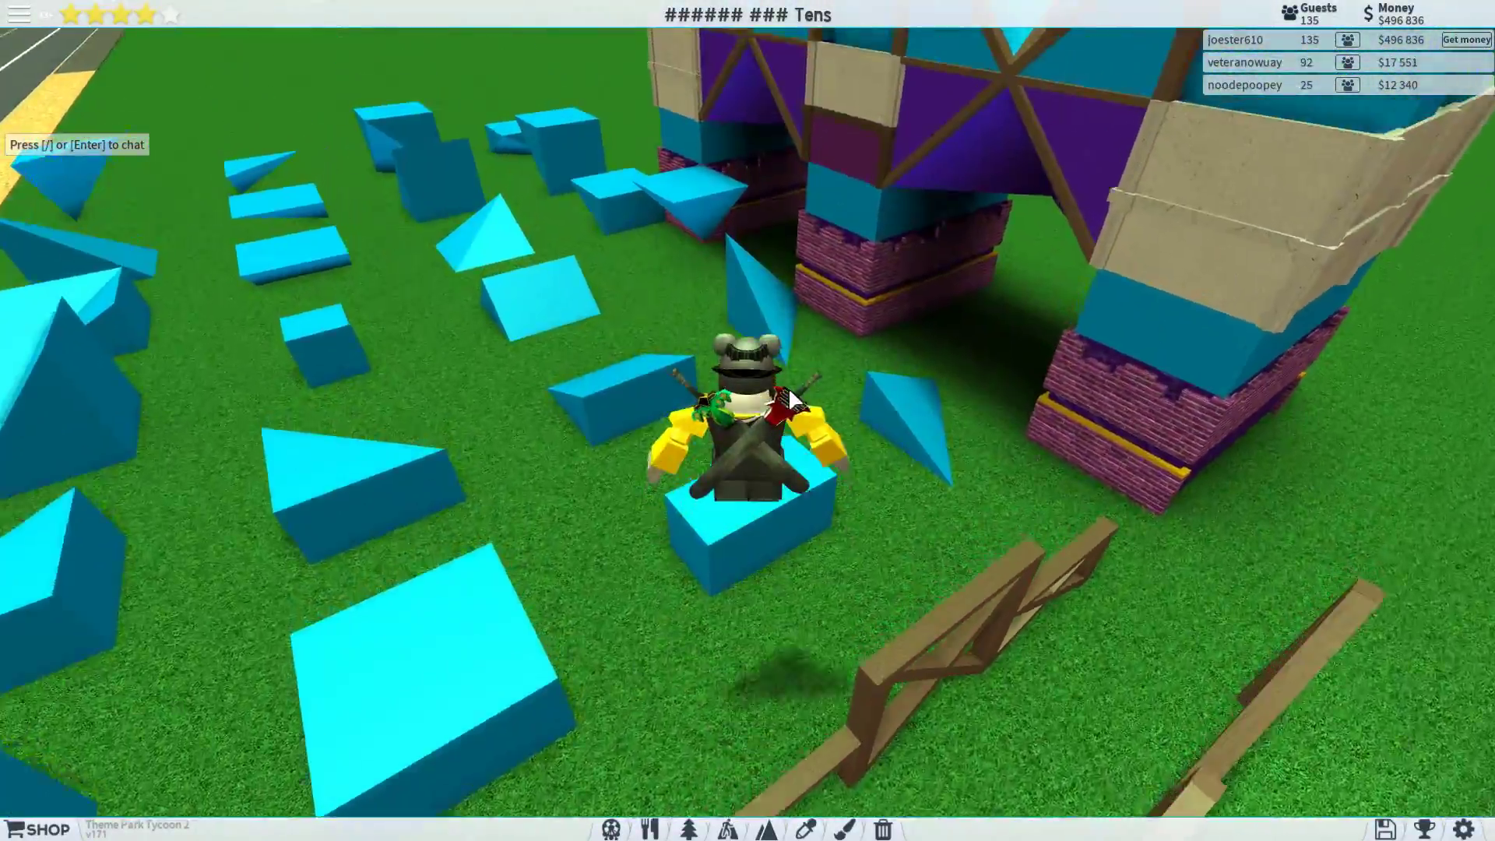
key(w)
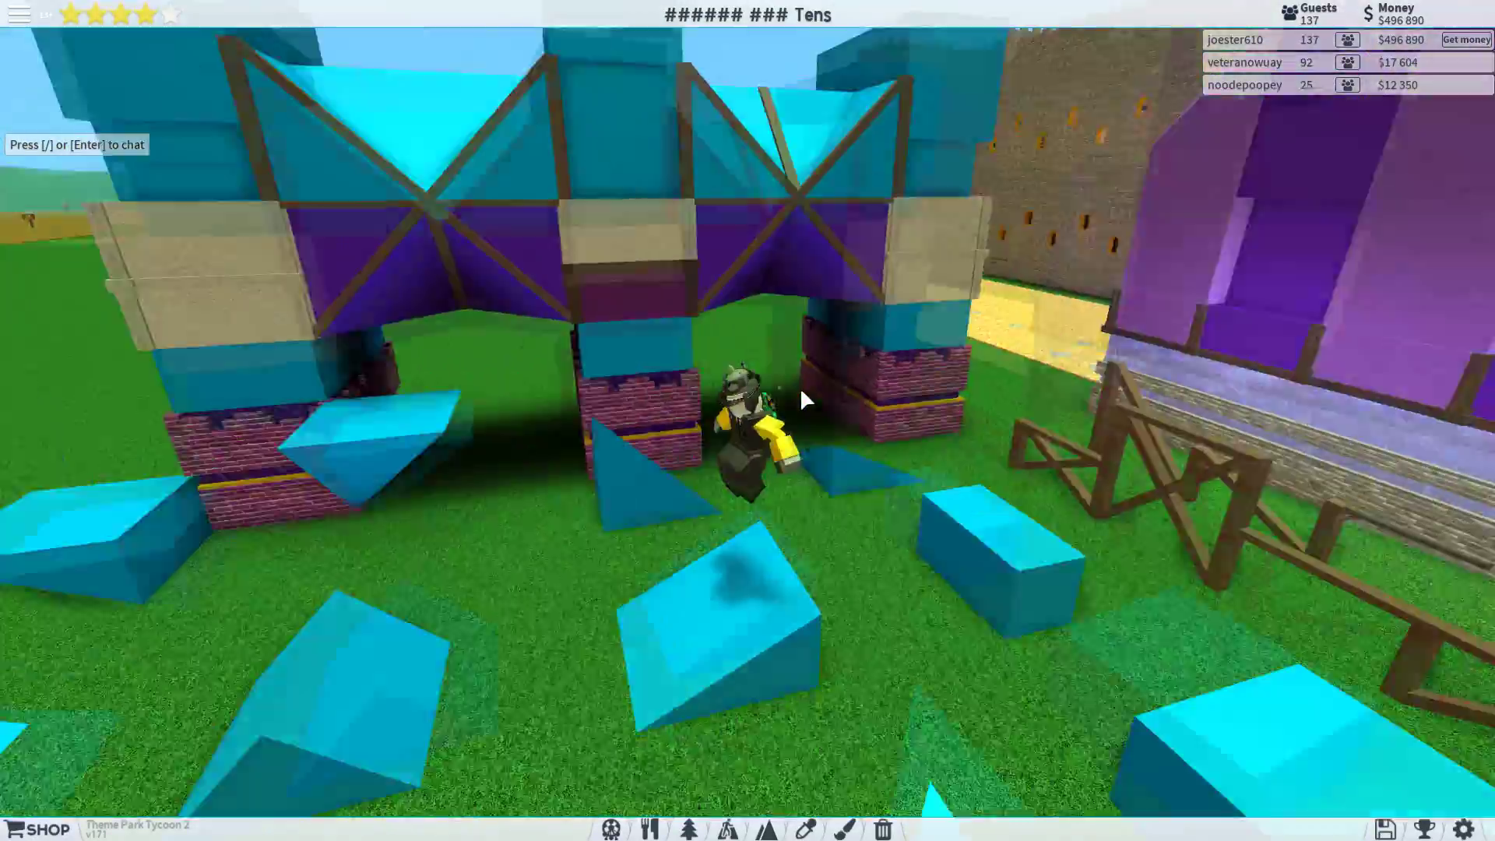
scroll(800, 387, down, 3)
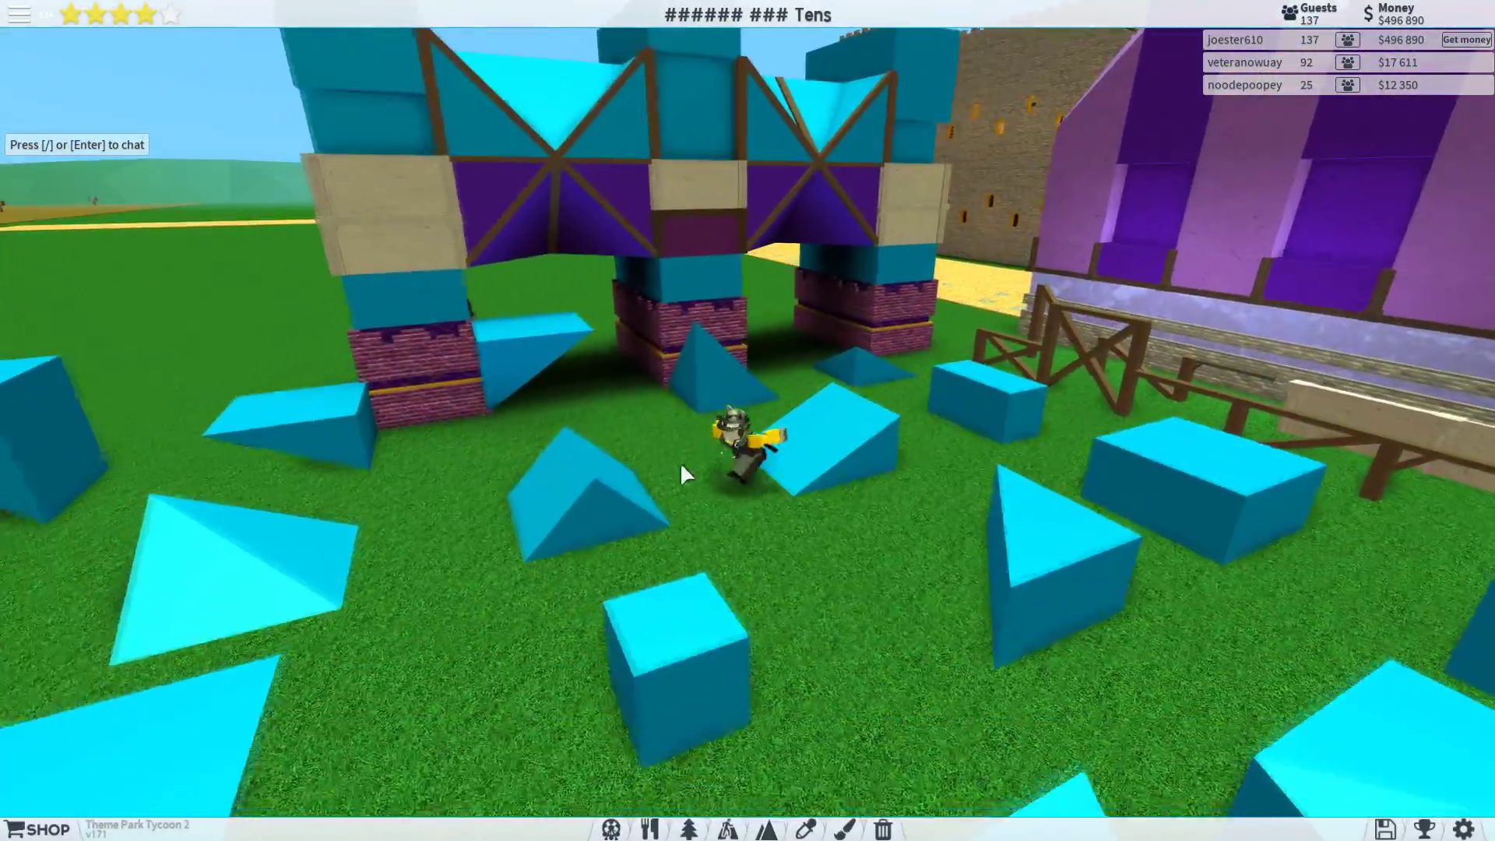
key(s)
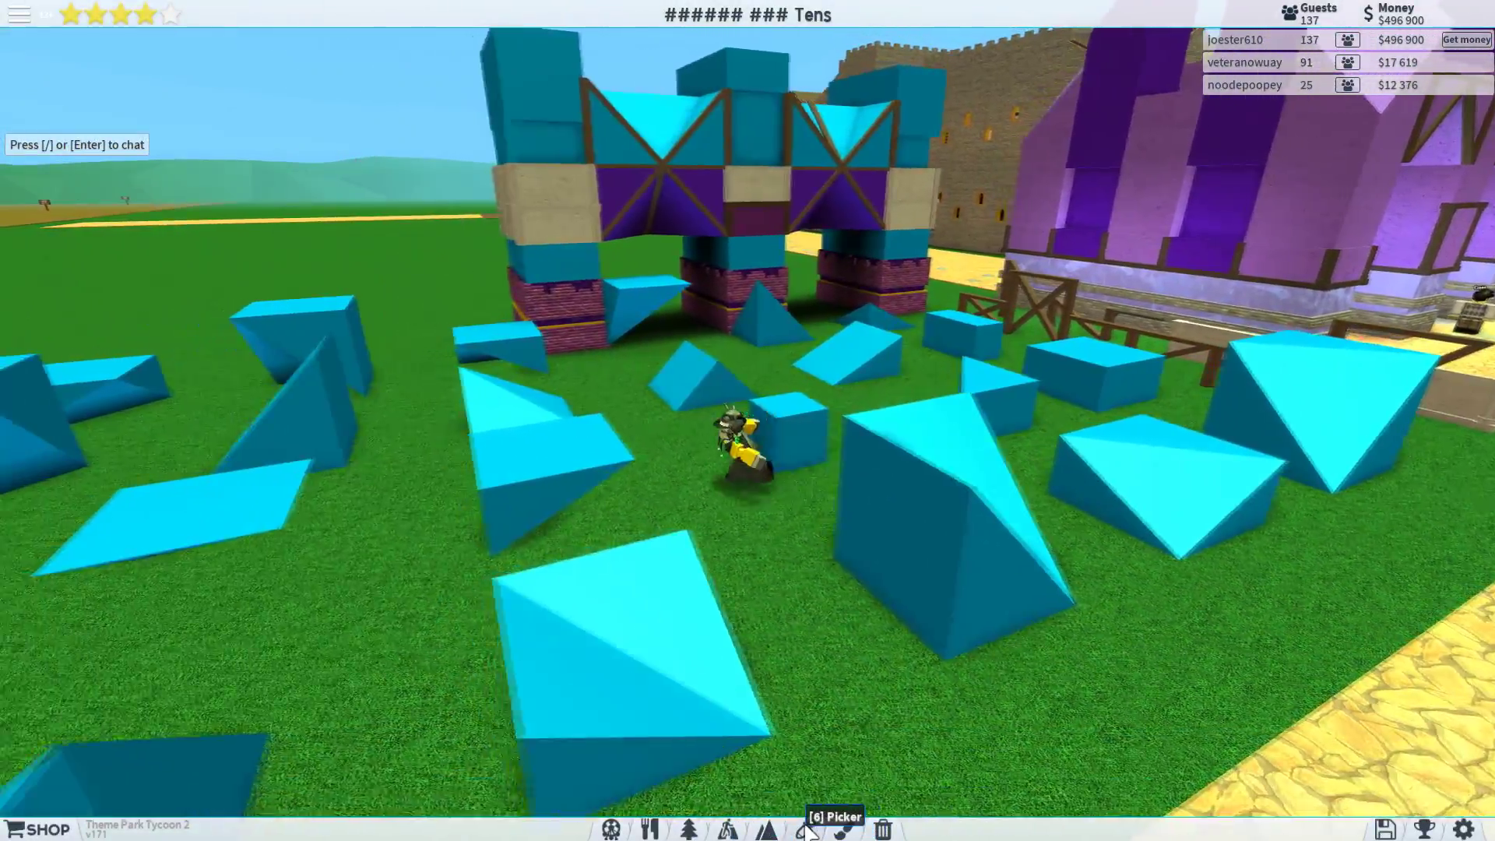
scroll(821, 391, down, 5)
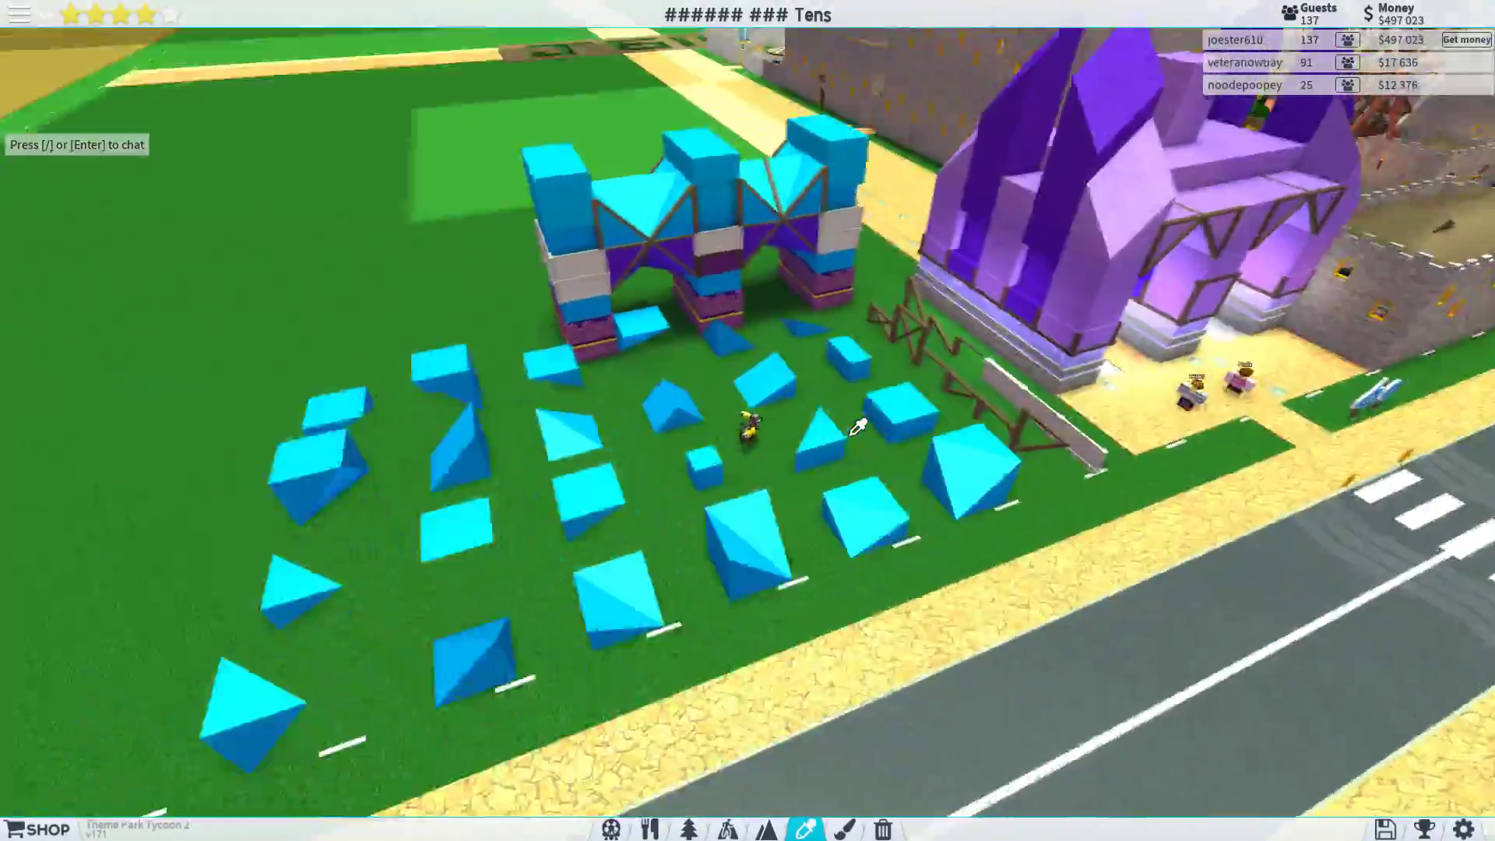
drag(822, 391, 856, 428)
scroll(857, 428, up, 4)
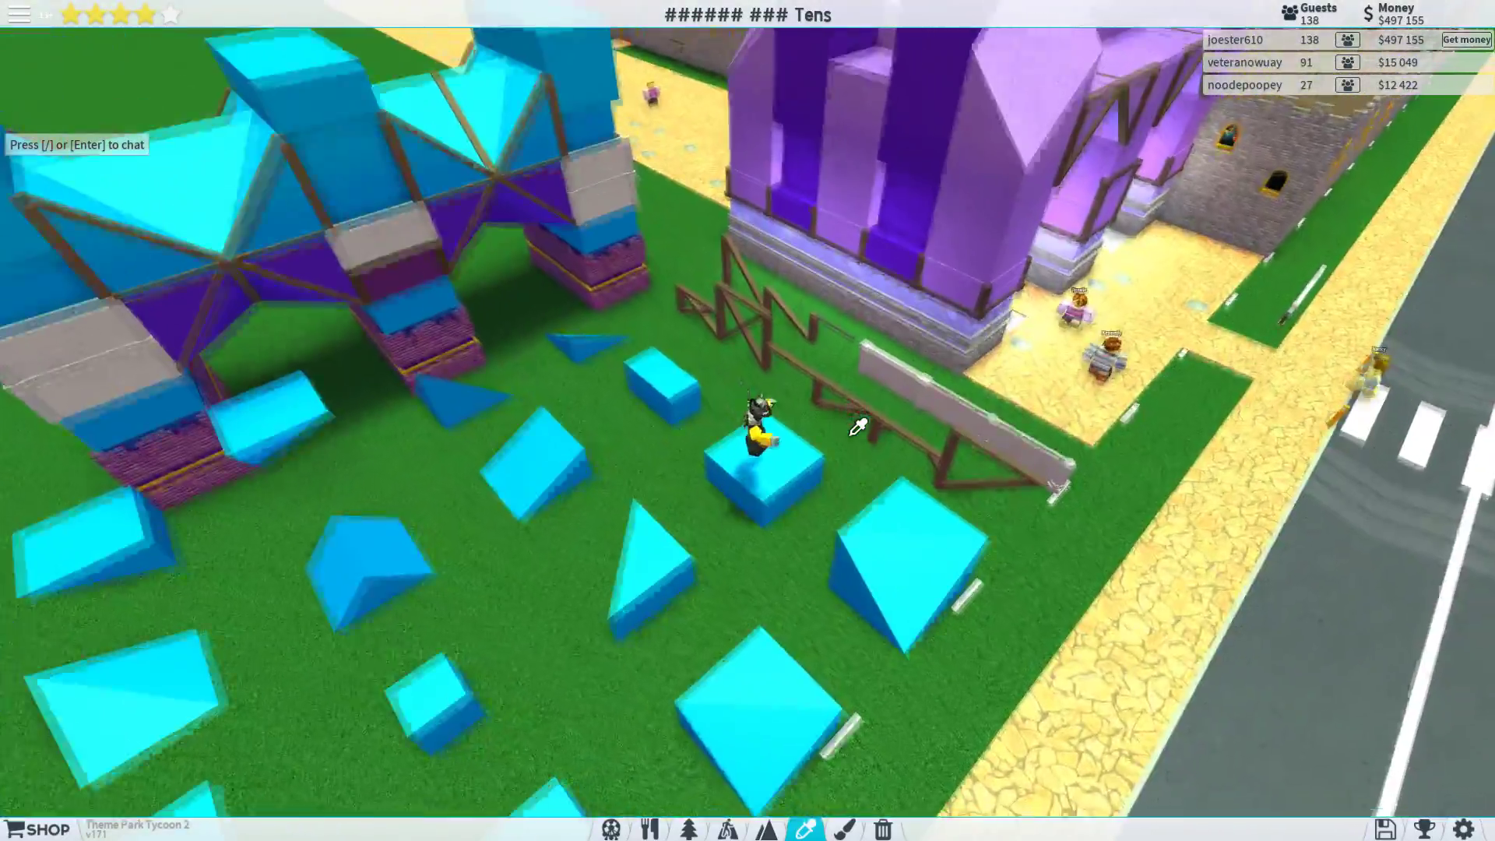
scroll(857, 427, up, 1)
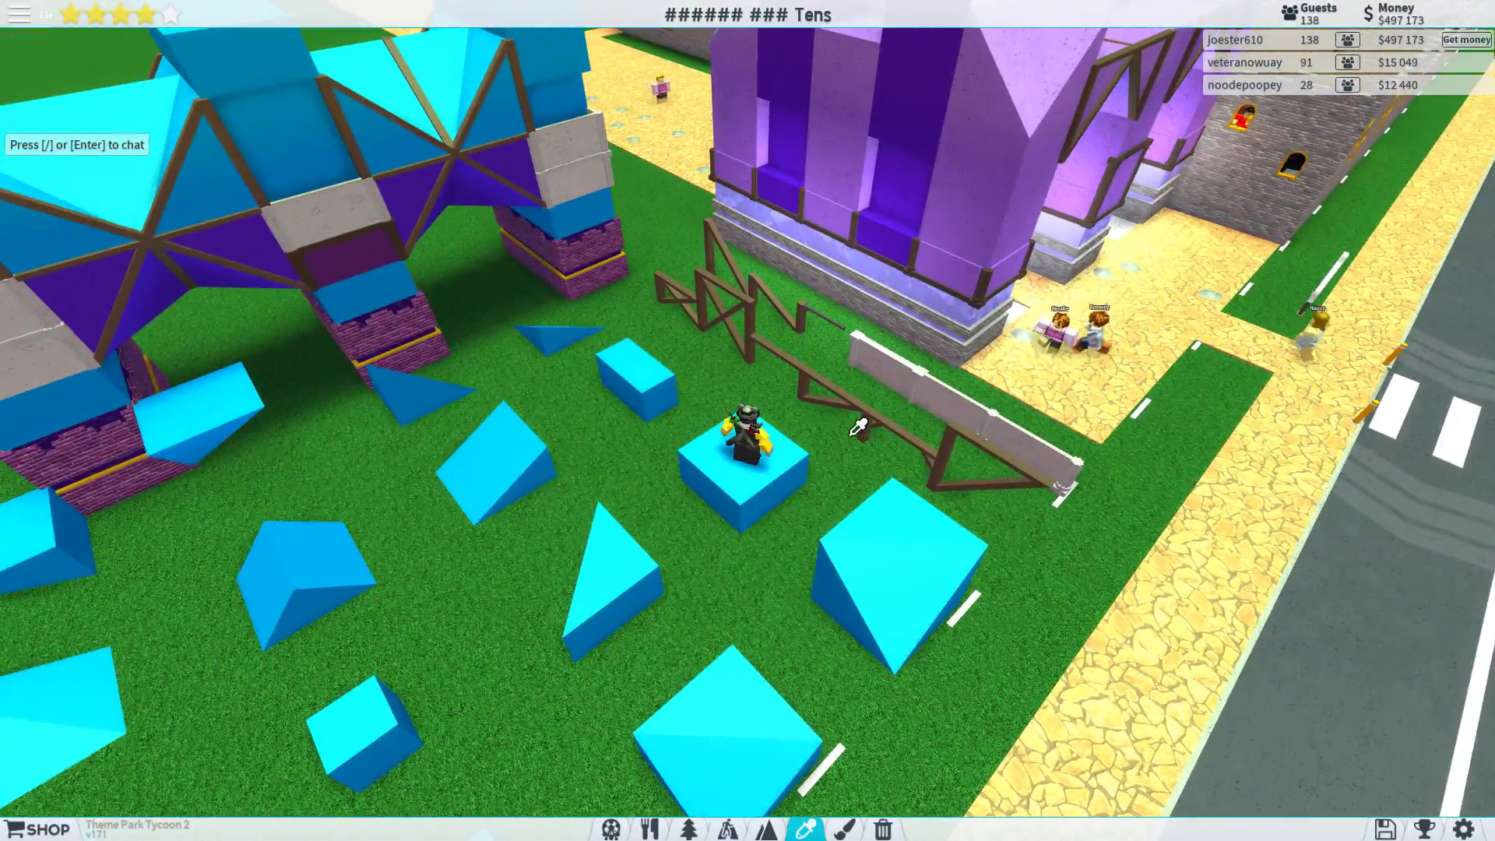
scroll(857, 428, down, 3)
key(s)
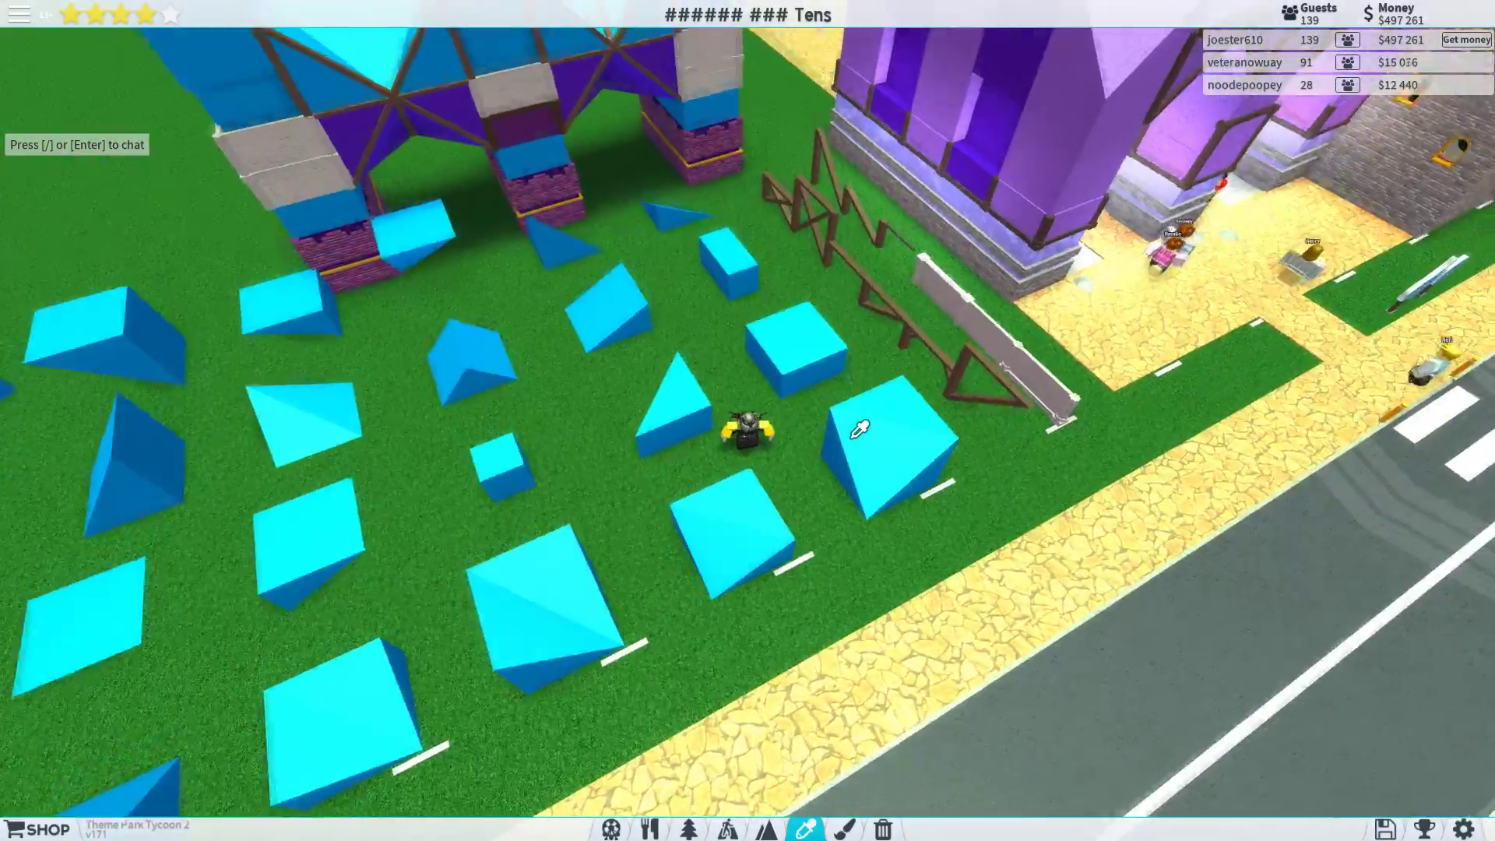
scroll(857, 428, down, 5)
- Orbit the camera over the block field and bring up the primitive blocks catalogue
drag(857, 428, 857, 427)
scroll(856, 428, up, 5)
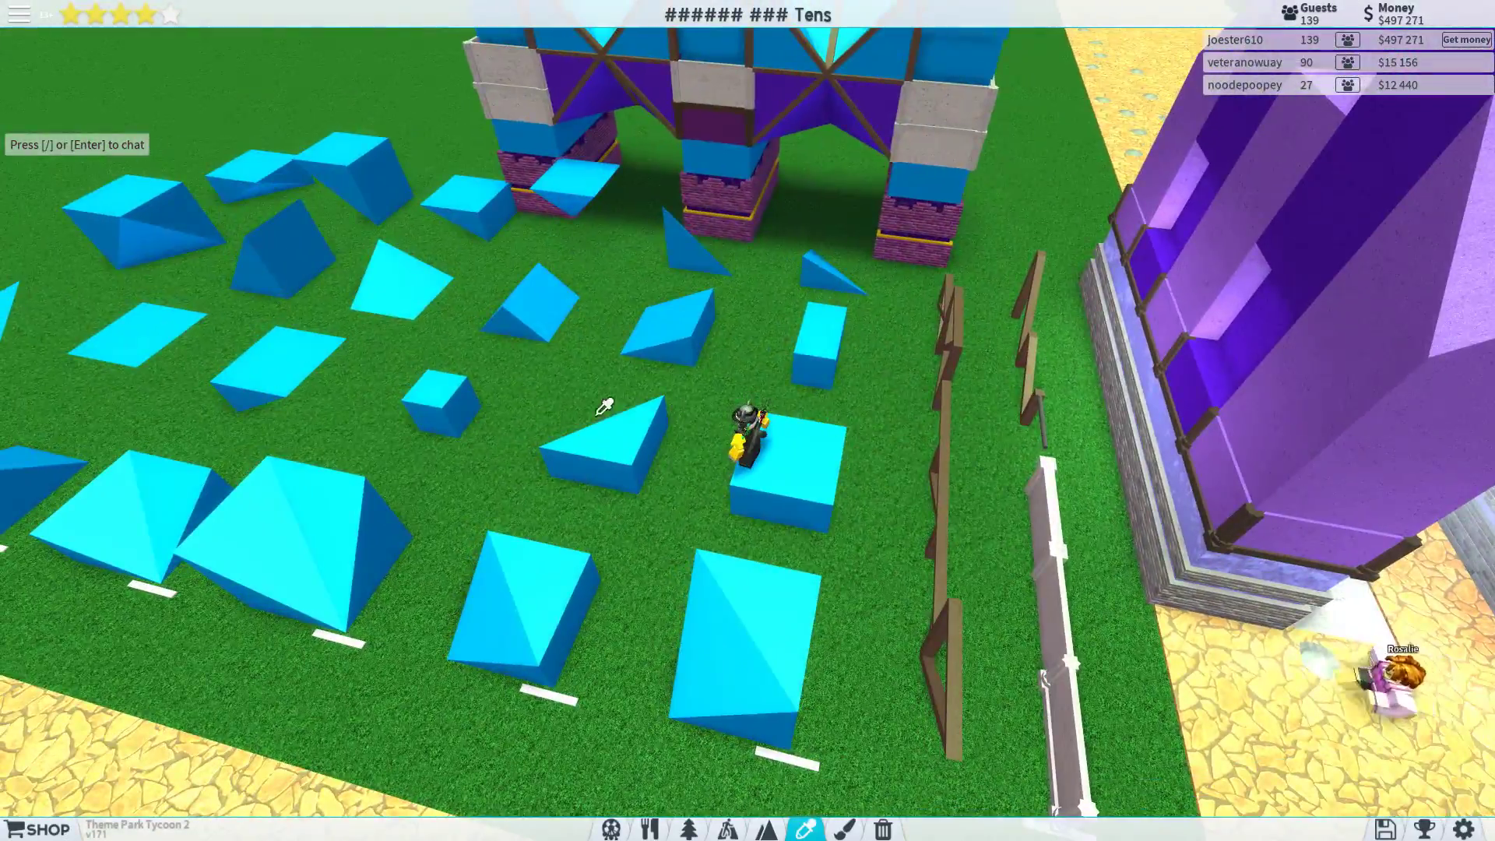
key(s)
drag(604, 406, 669, 431)
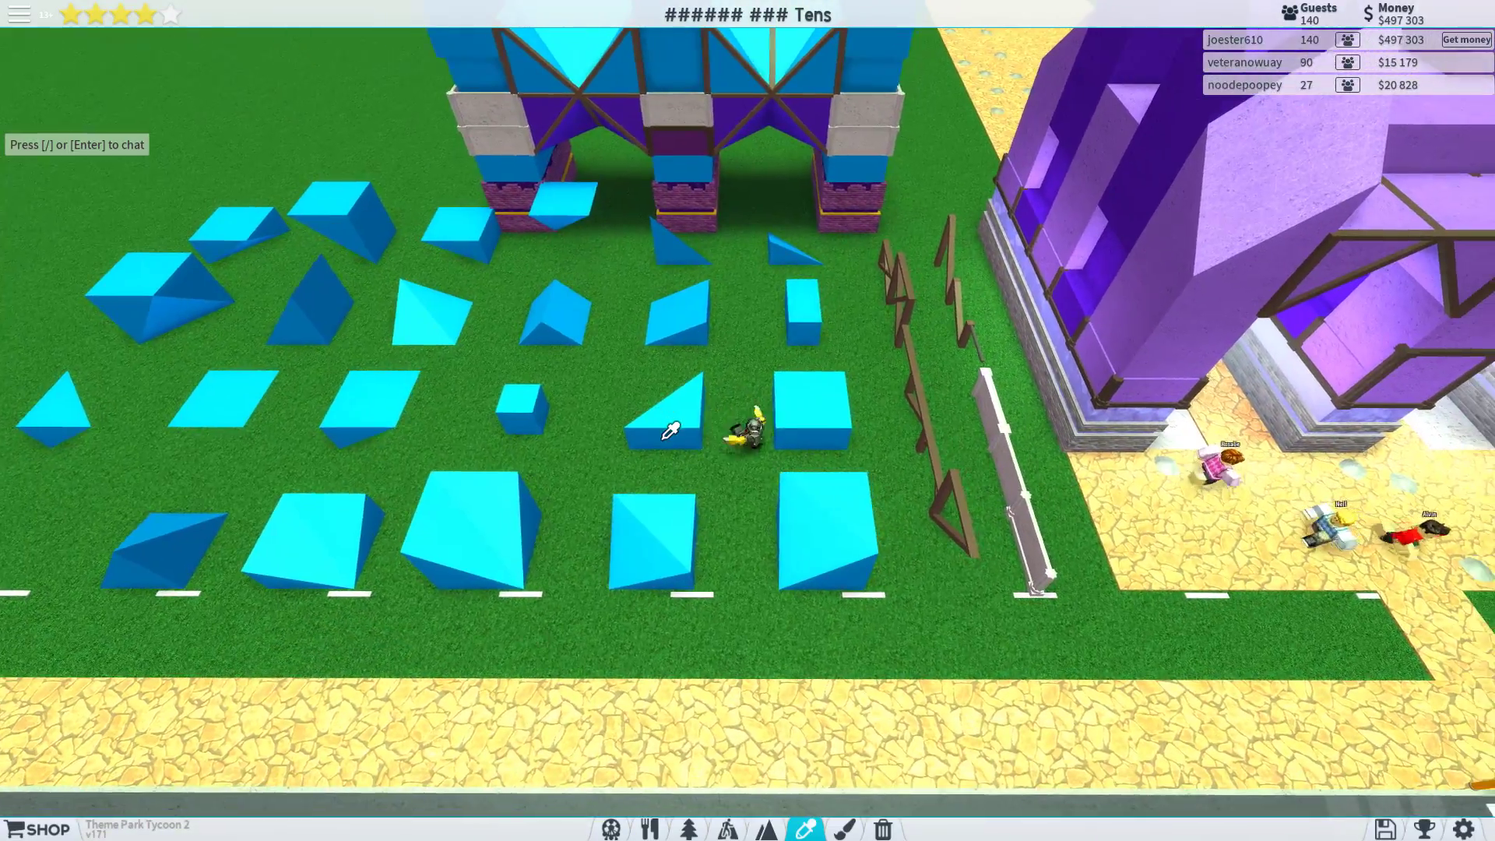
key(w)
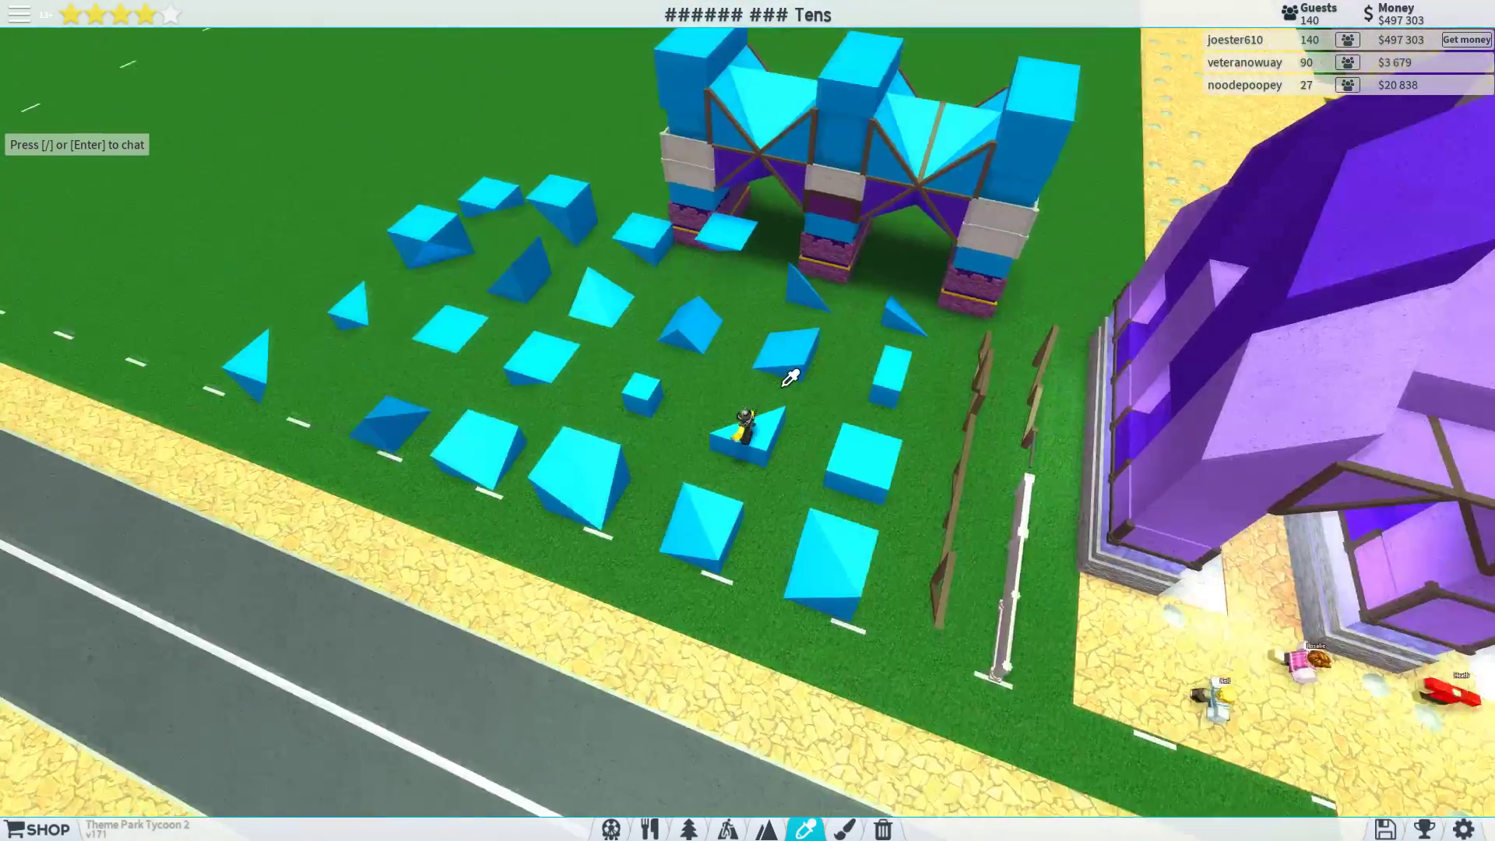
right_click(791, 376)
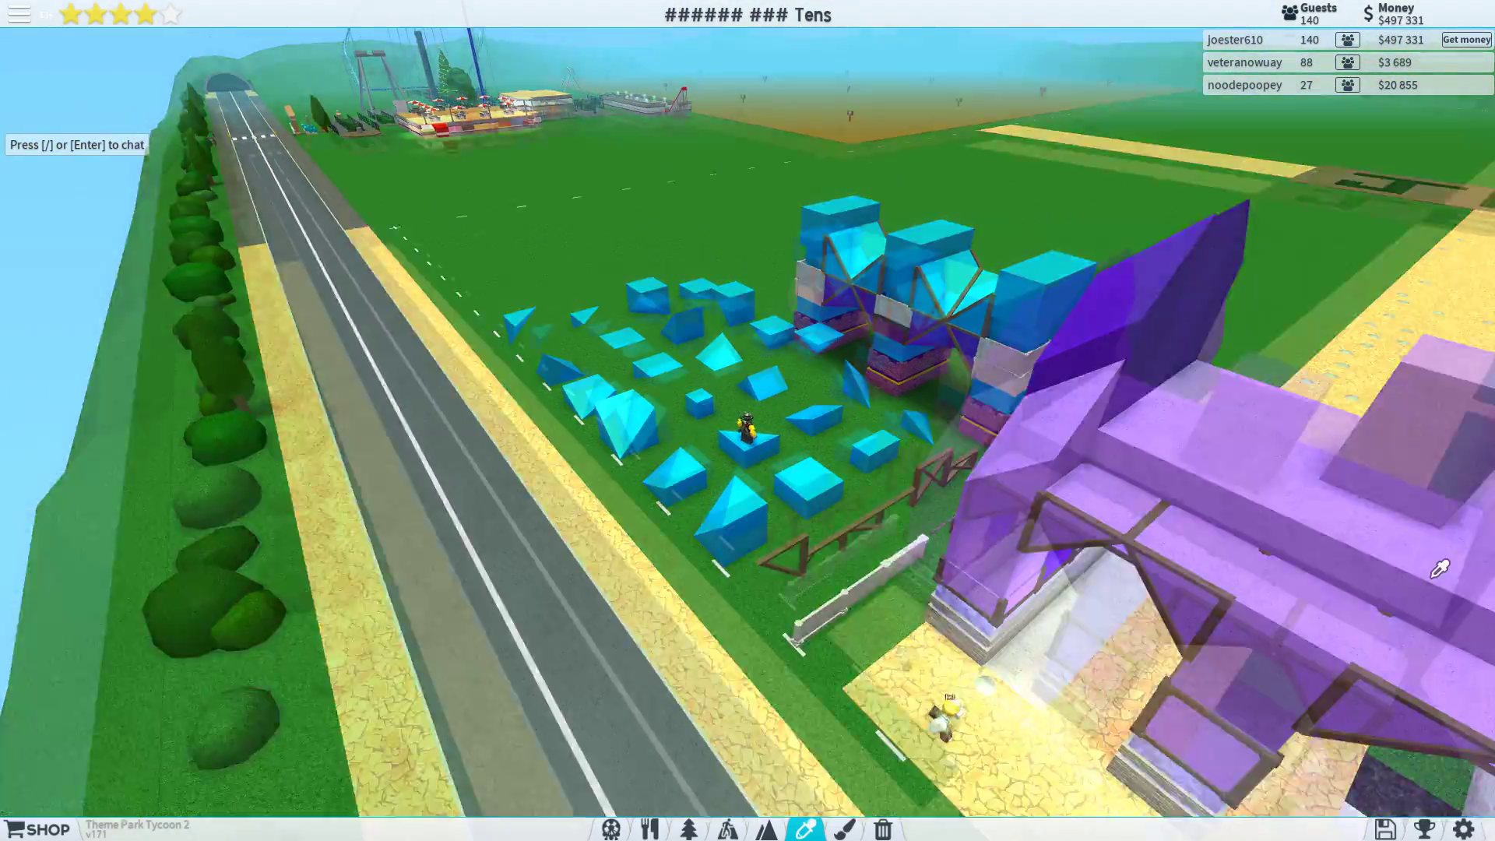
scroll(1236, 473, down, 2)
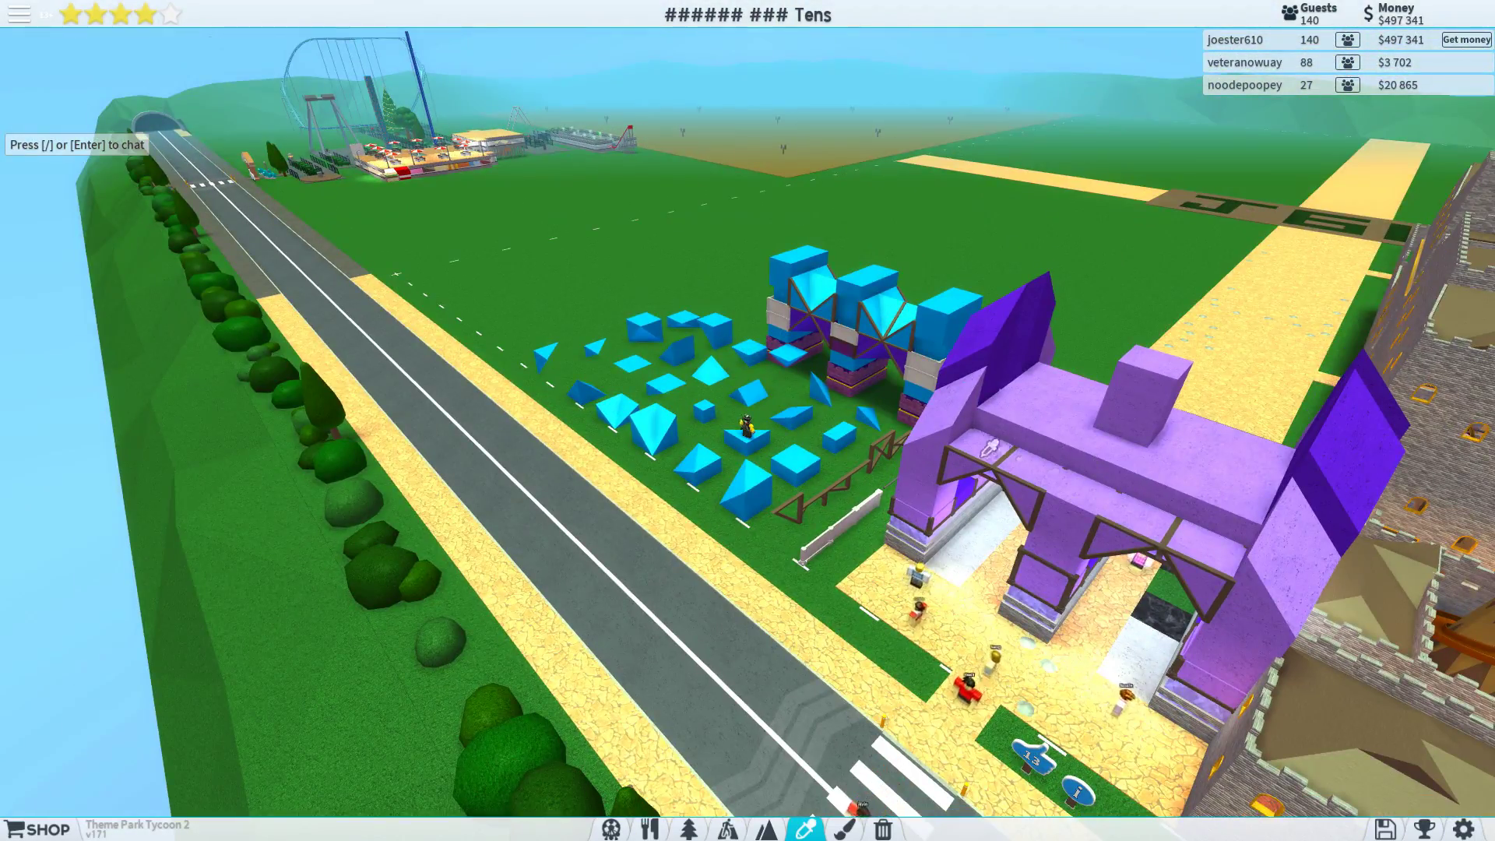
scroll(724, 476, up, 4)
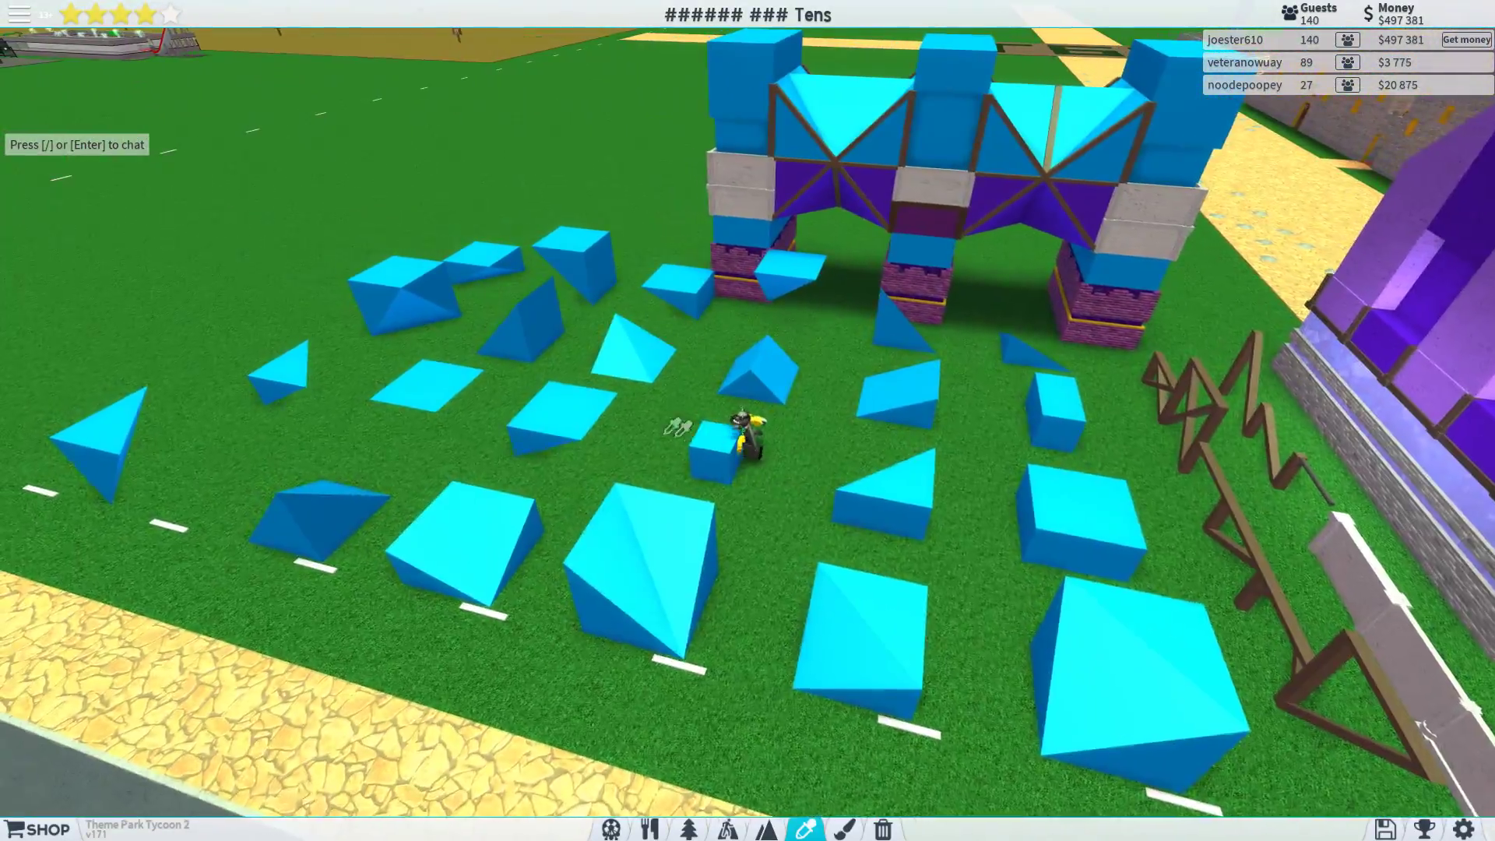
scroll(675, 427, up, 1)
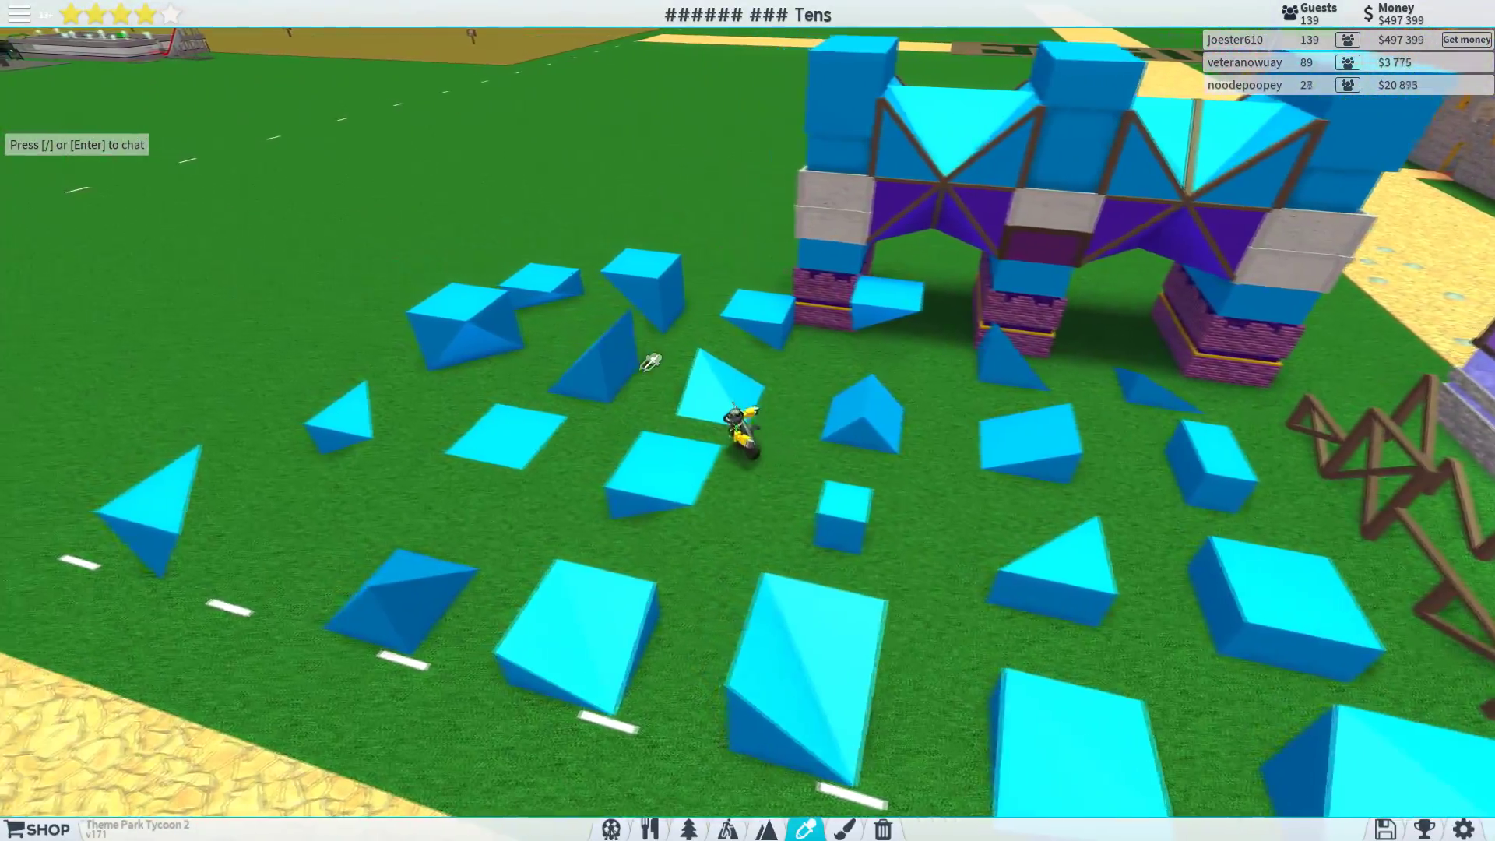
key(Left)
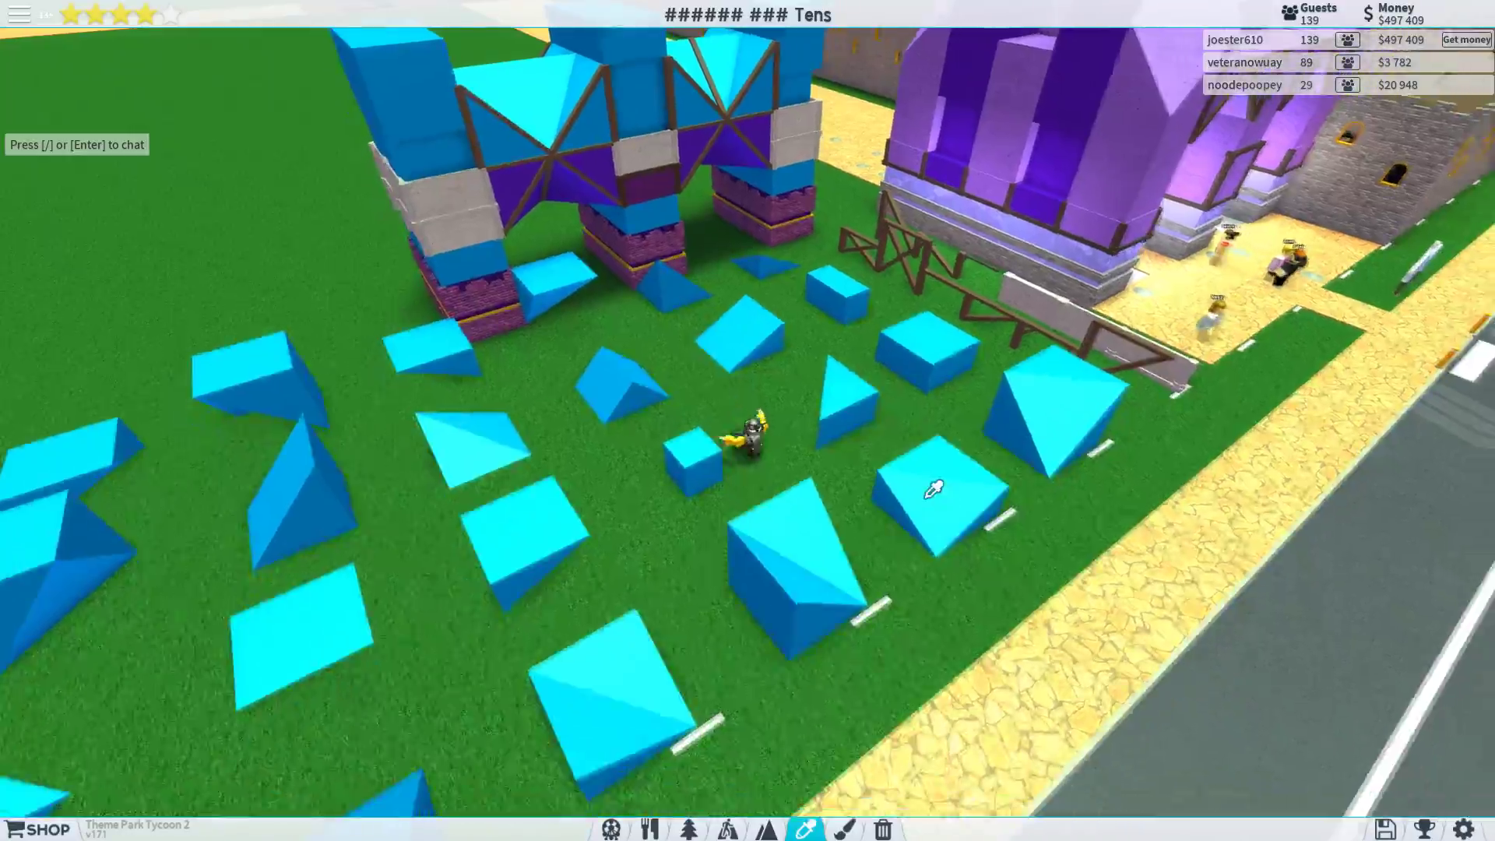
key(Left)
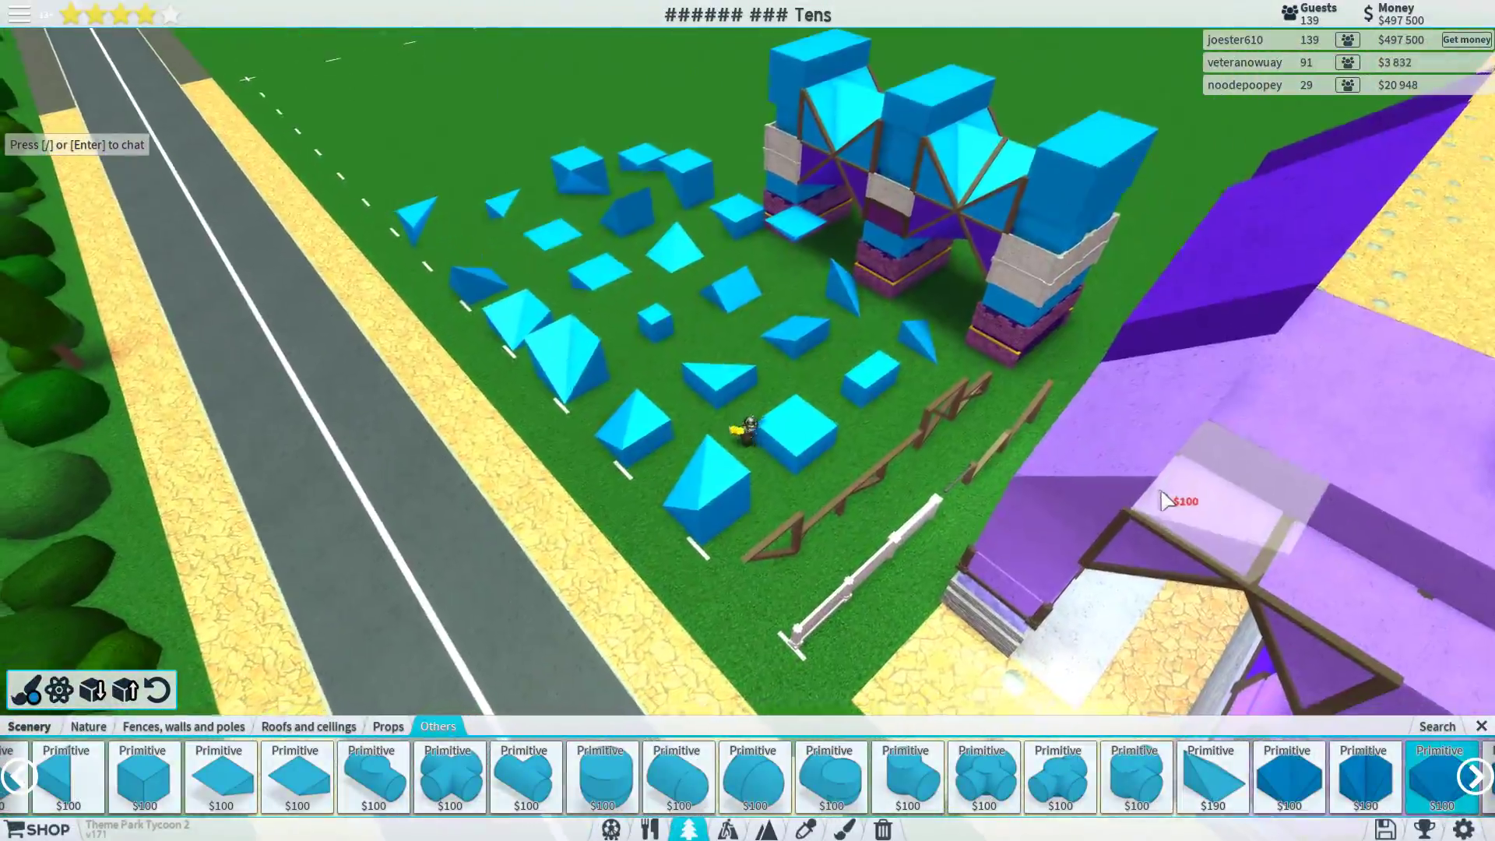
scroll(1192, 473, up, 5)
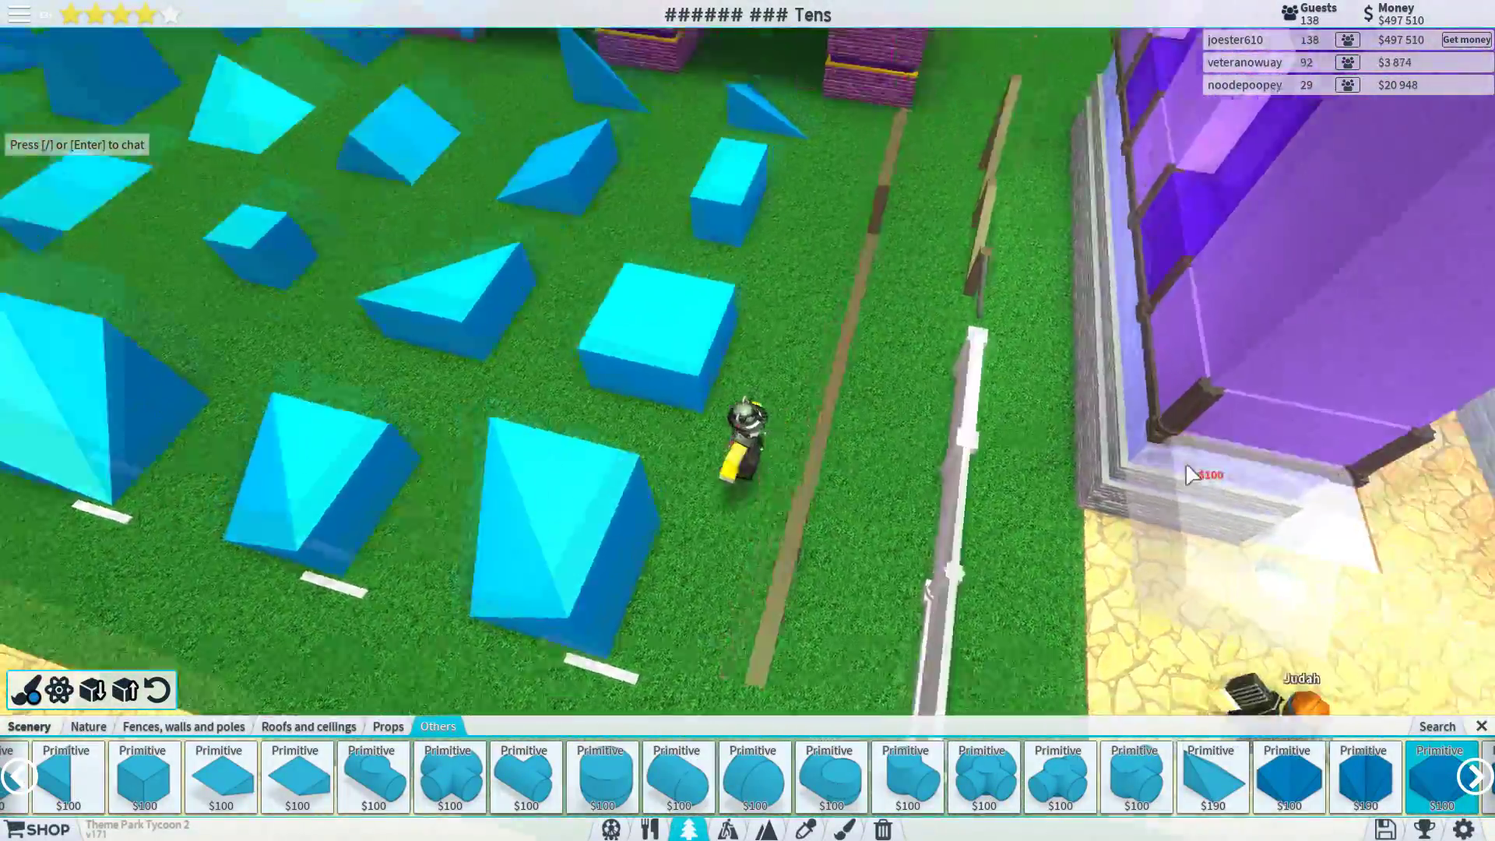
scroll(1186, 461, up, 5)
scroll(1186, 461, down, 5)
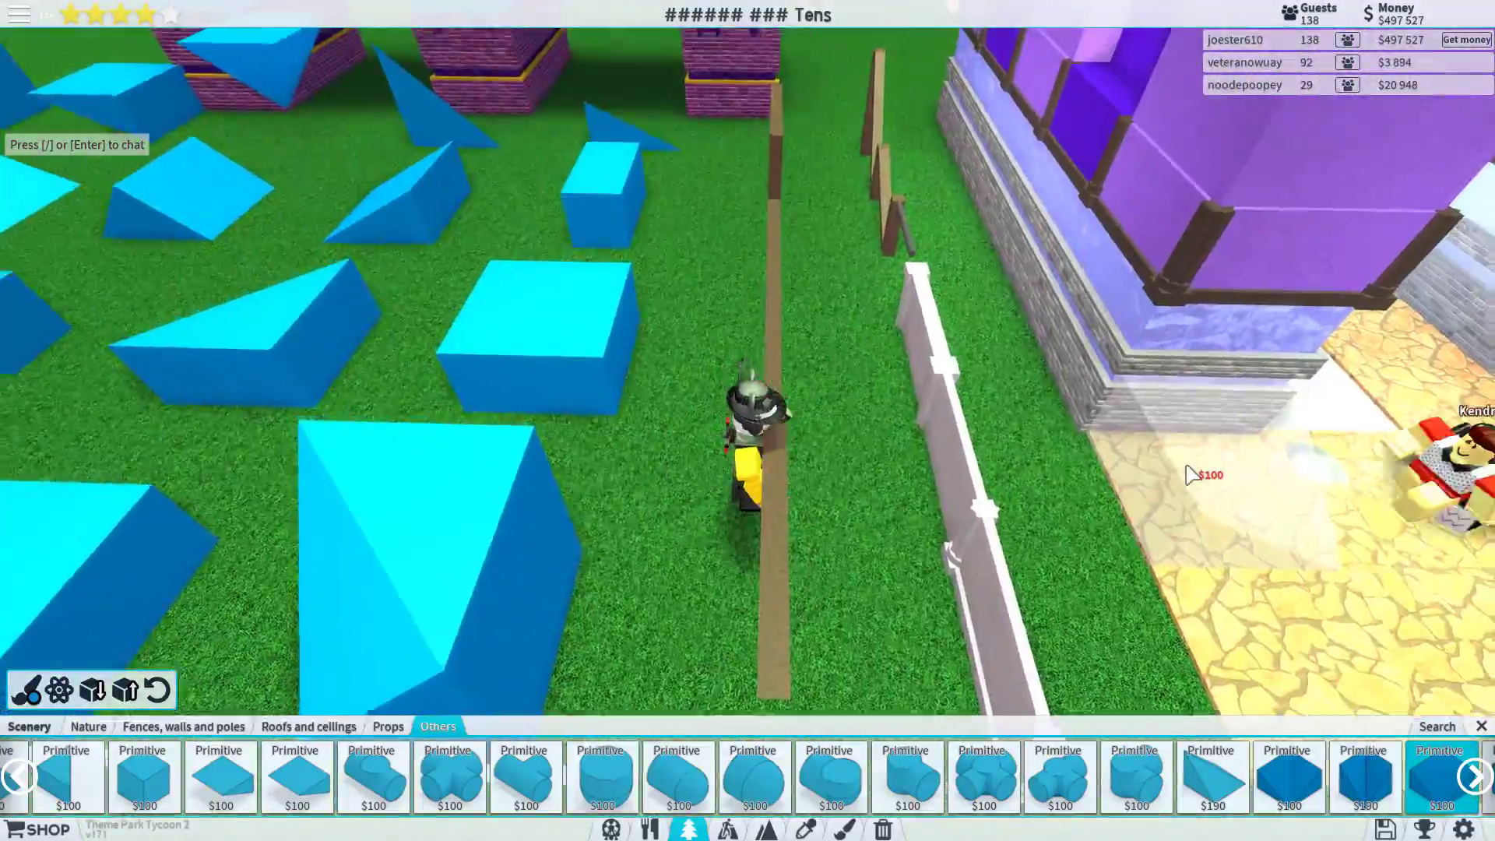
key(w)
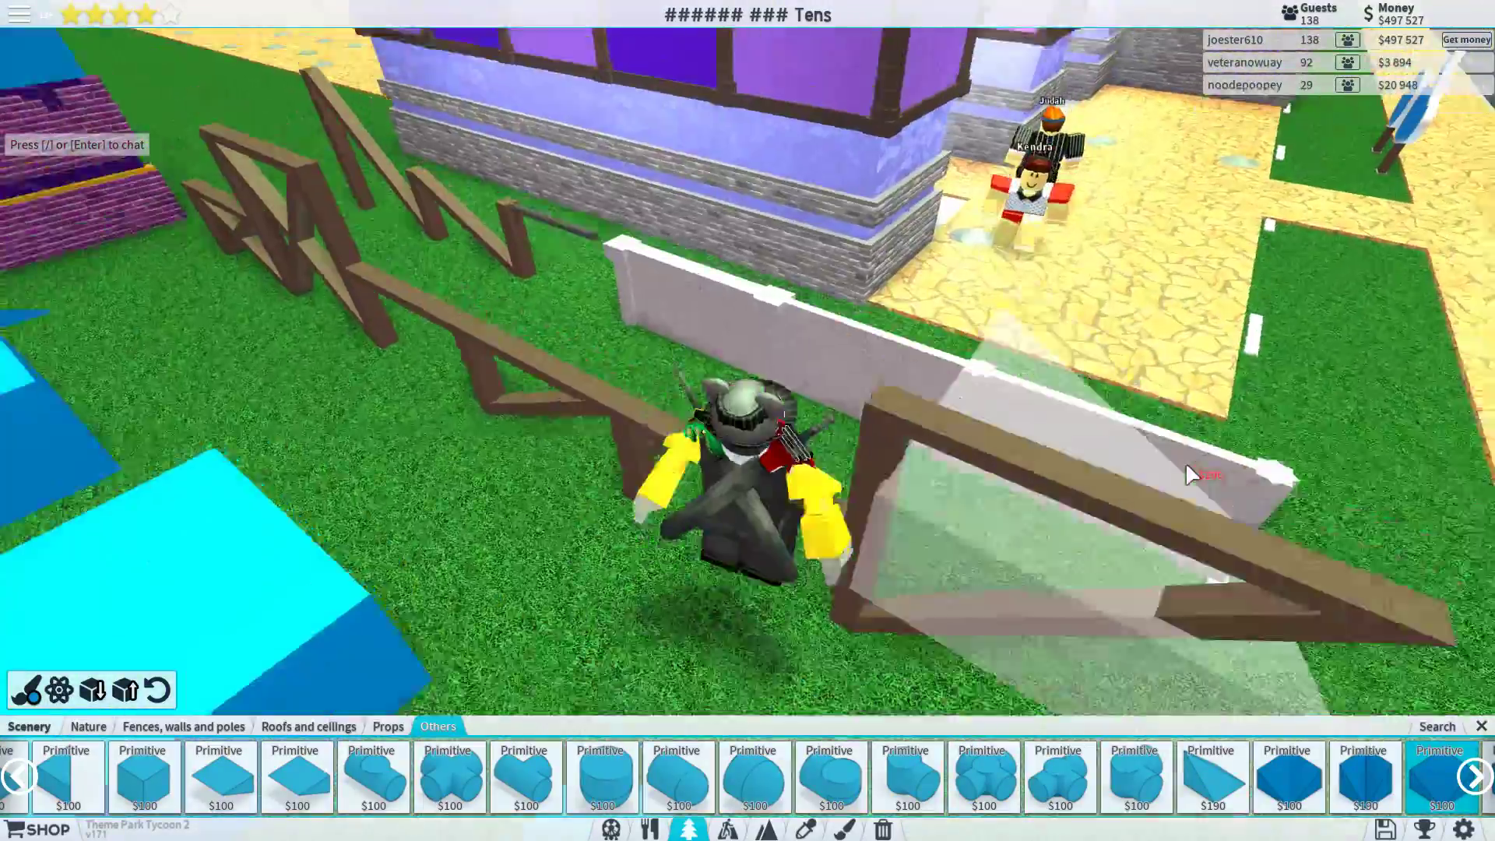
scroll(1087, 414, down, 4)
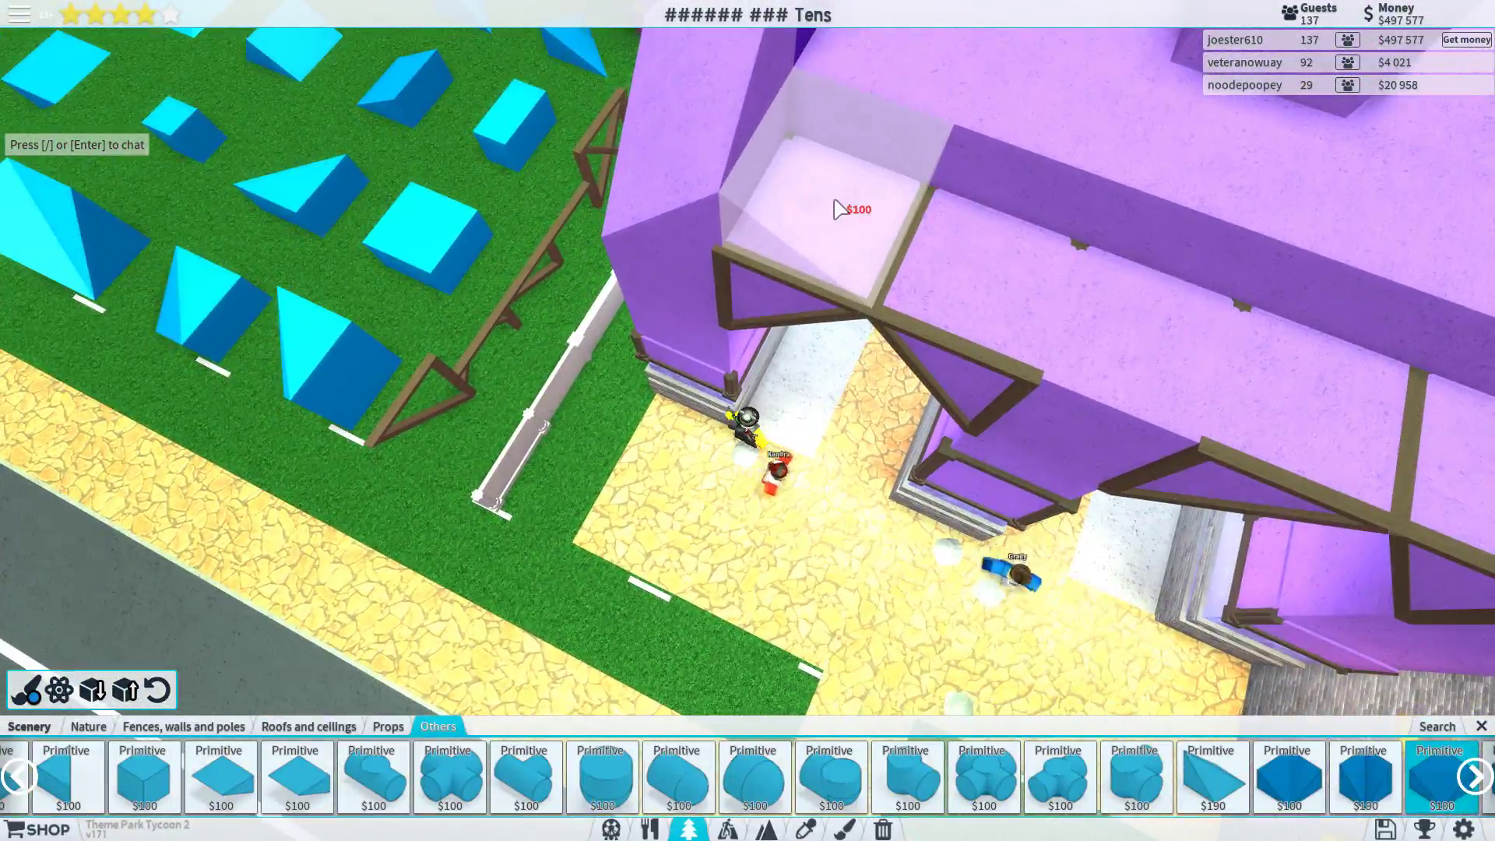
scroll(839, 209, down, 3)
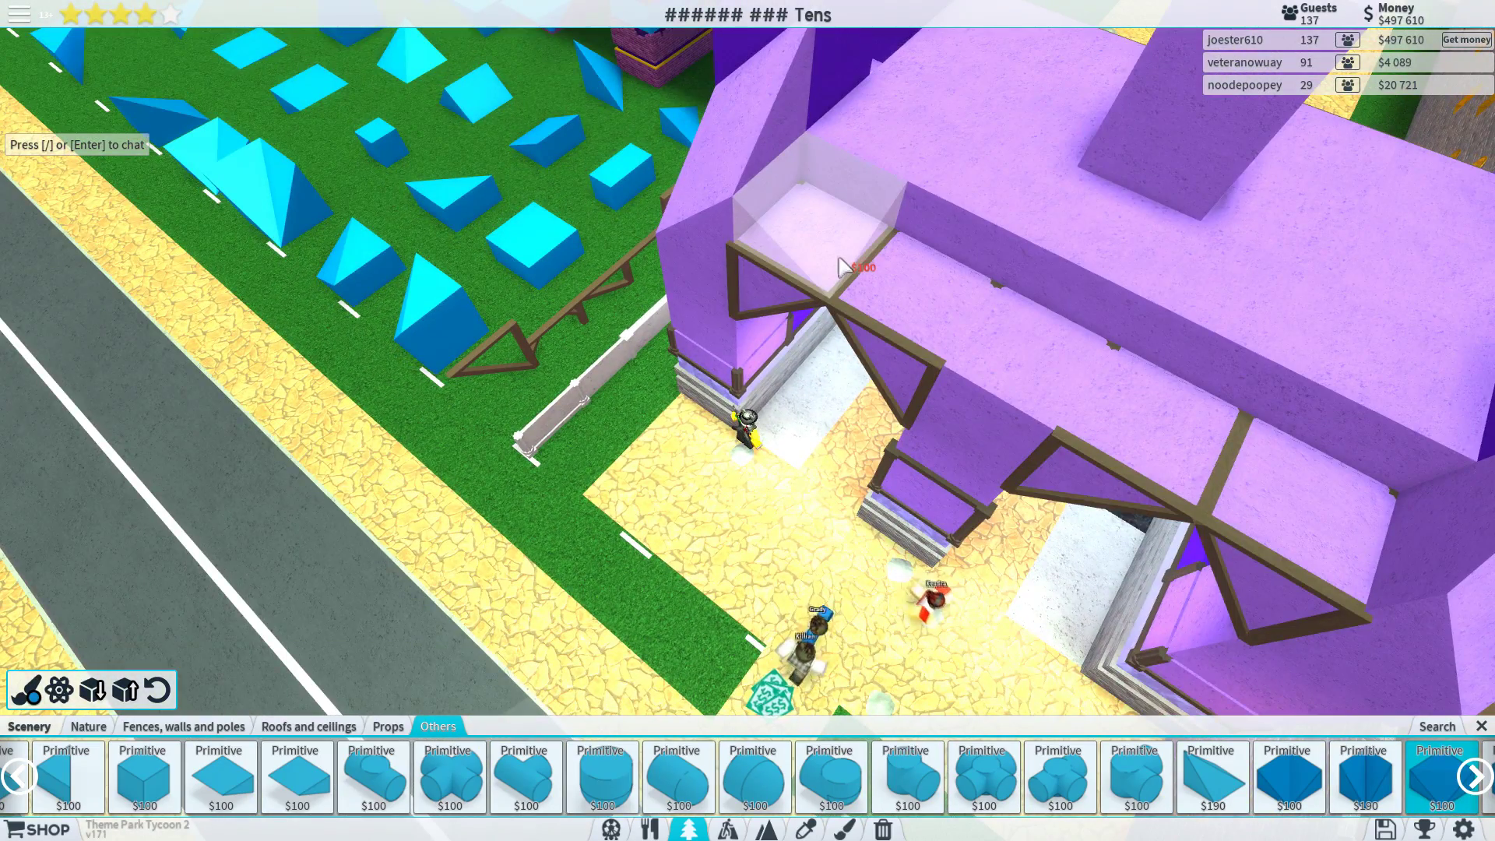
key(w)
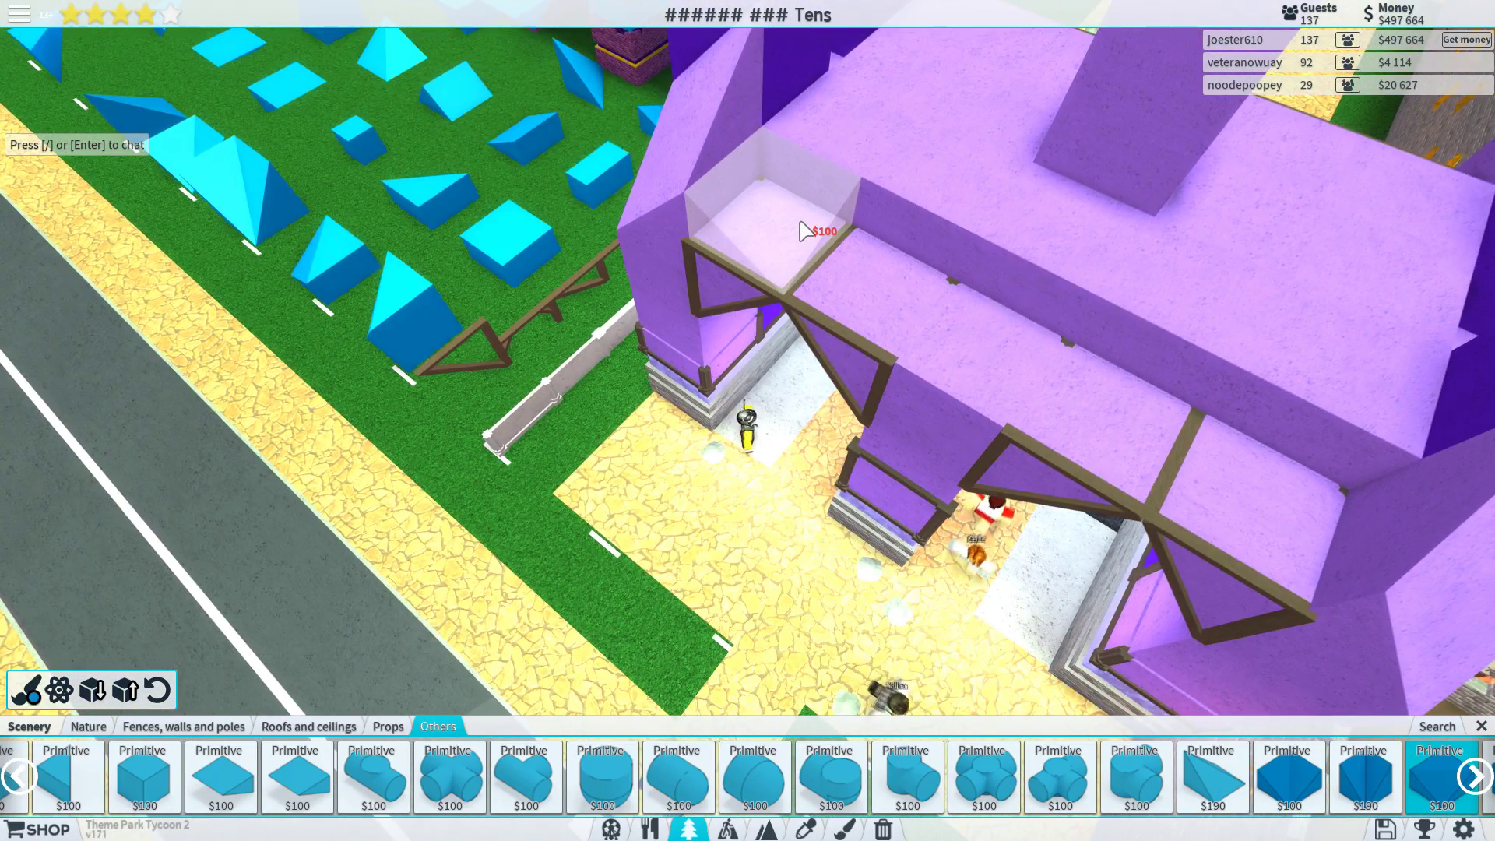
key(w)
key(d)
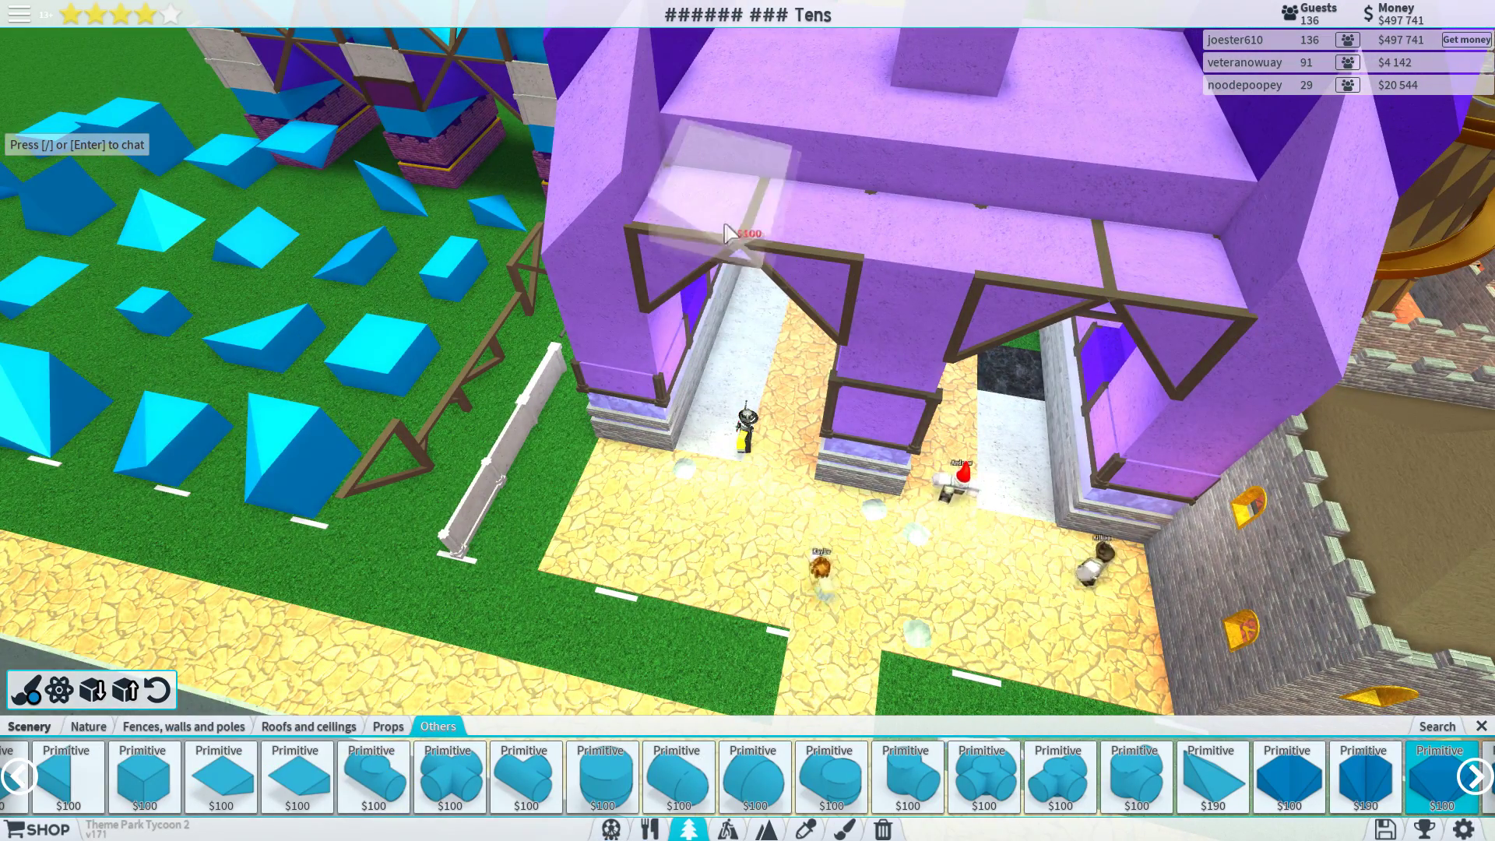
- Sample a blue primitive's block type with the picker and make purple the primary colour
click(318, 732)
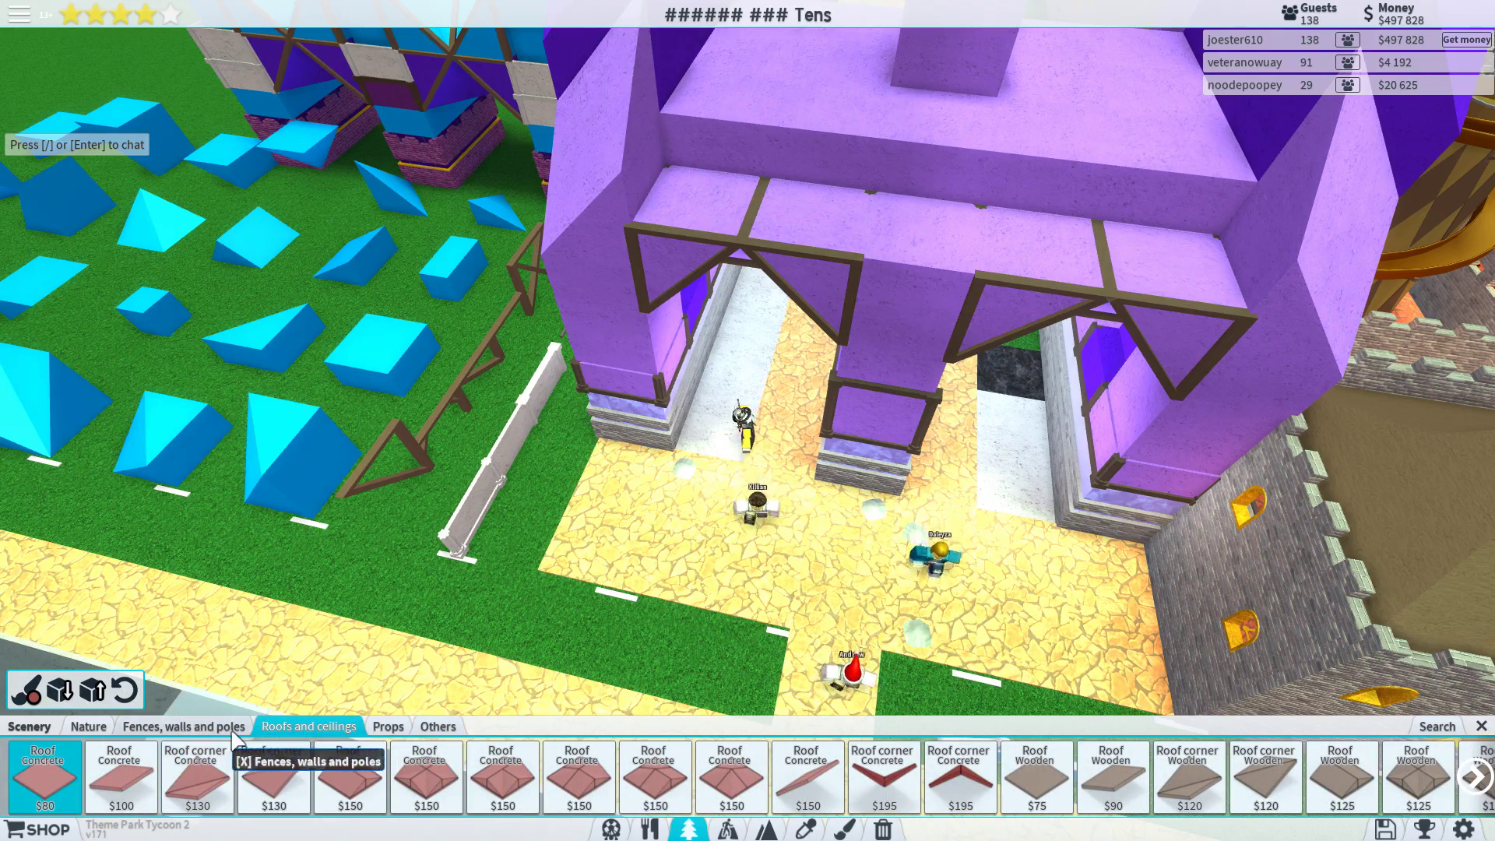
key(w)
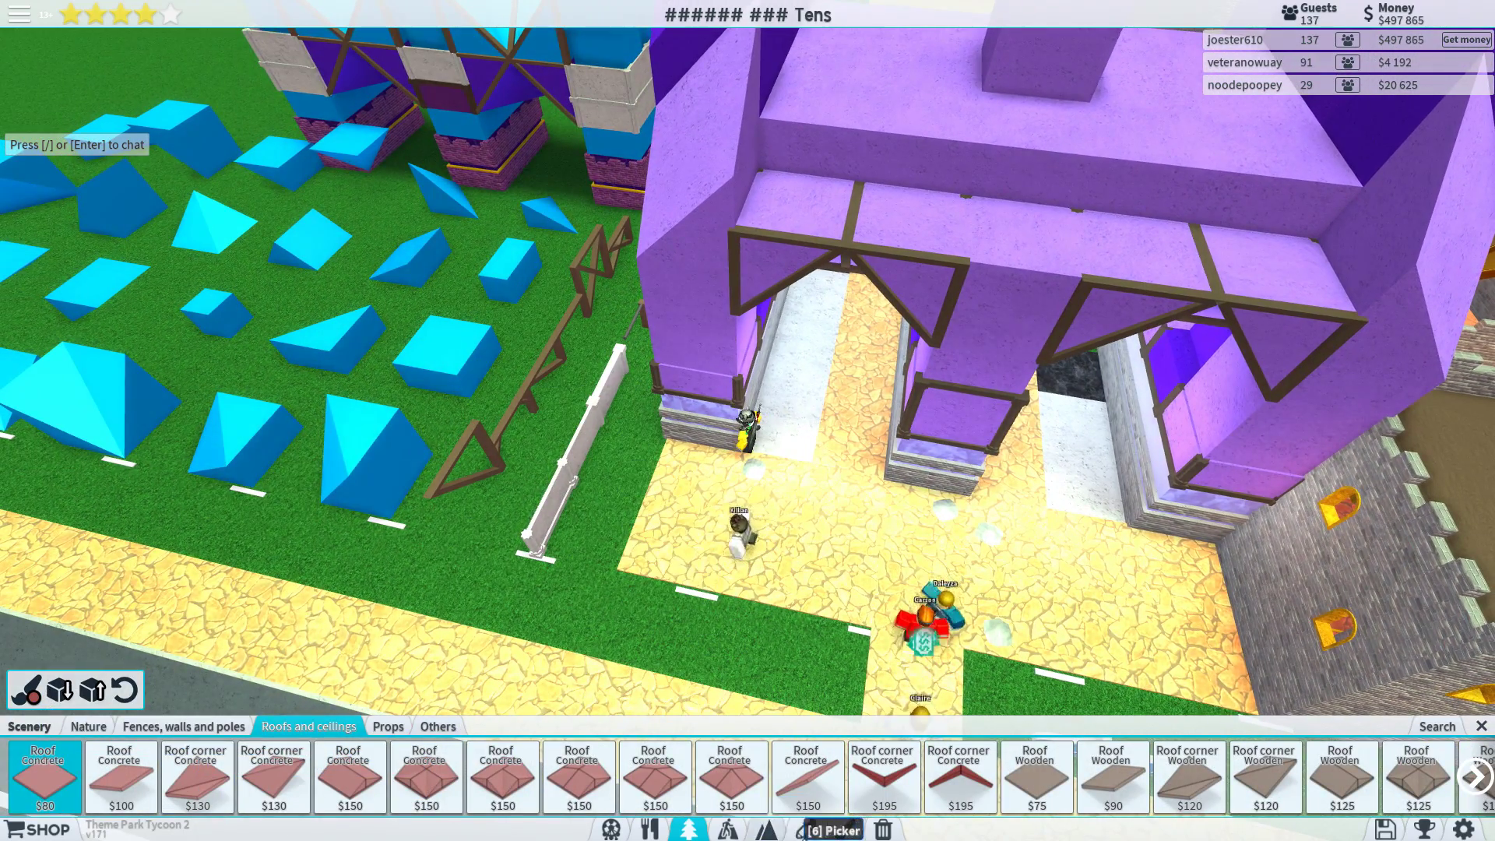
click(807, 830)
click(295, 356)
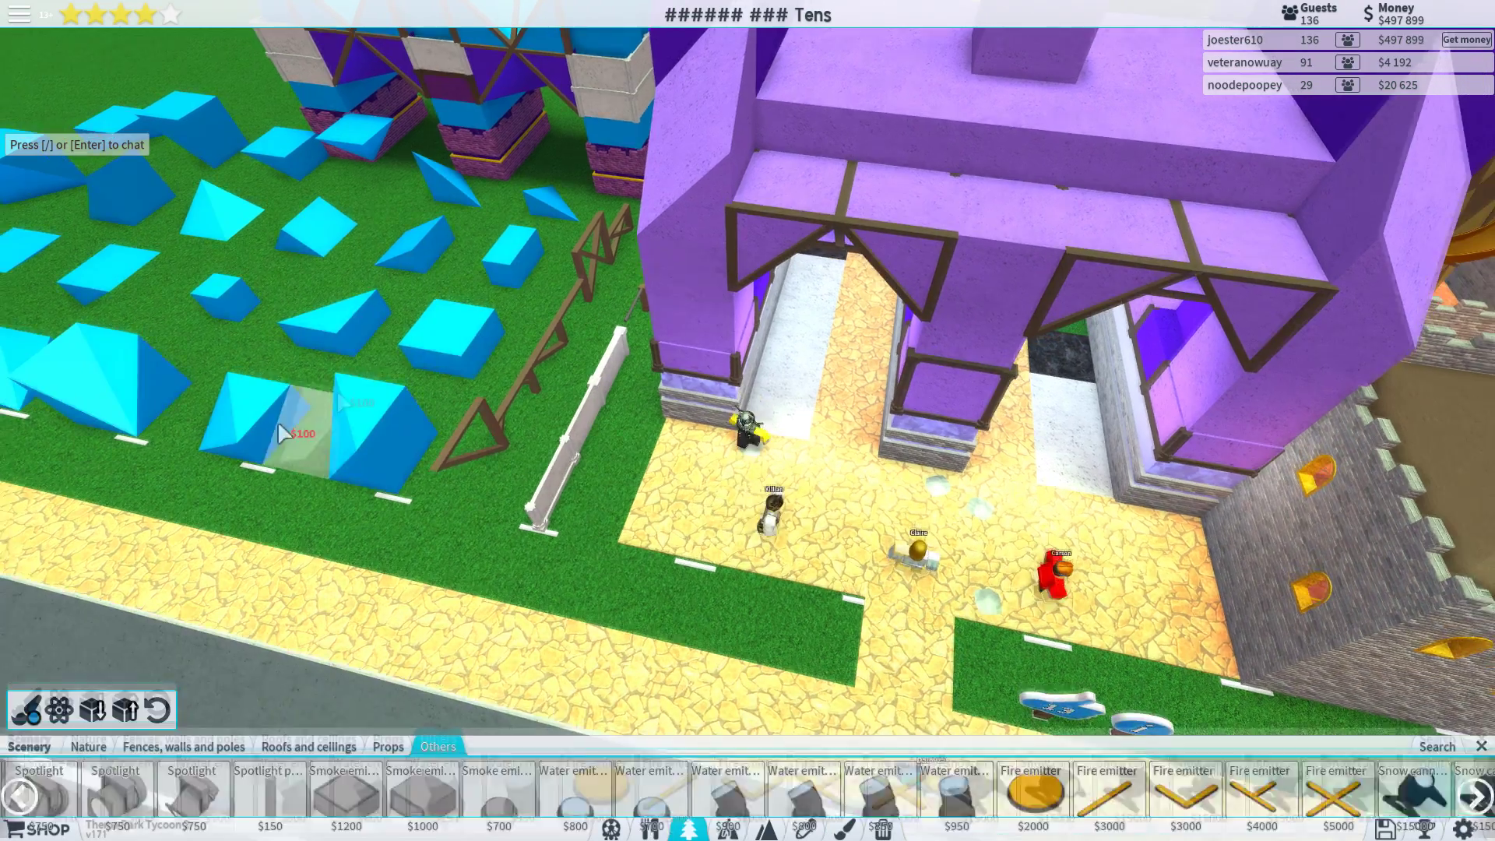
key(w)
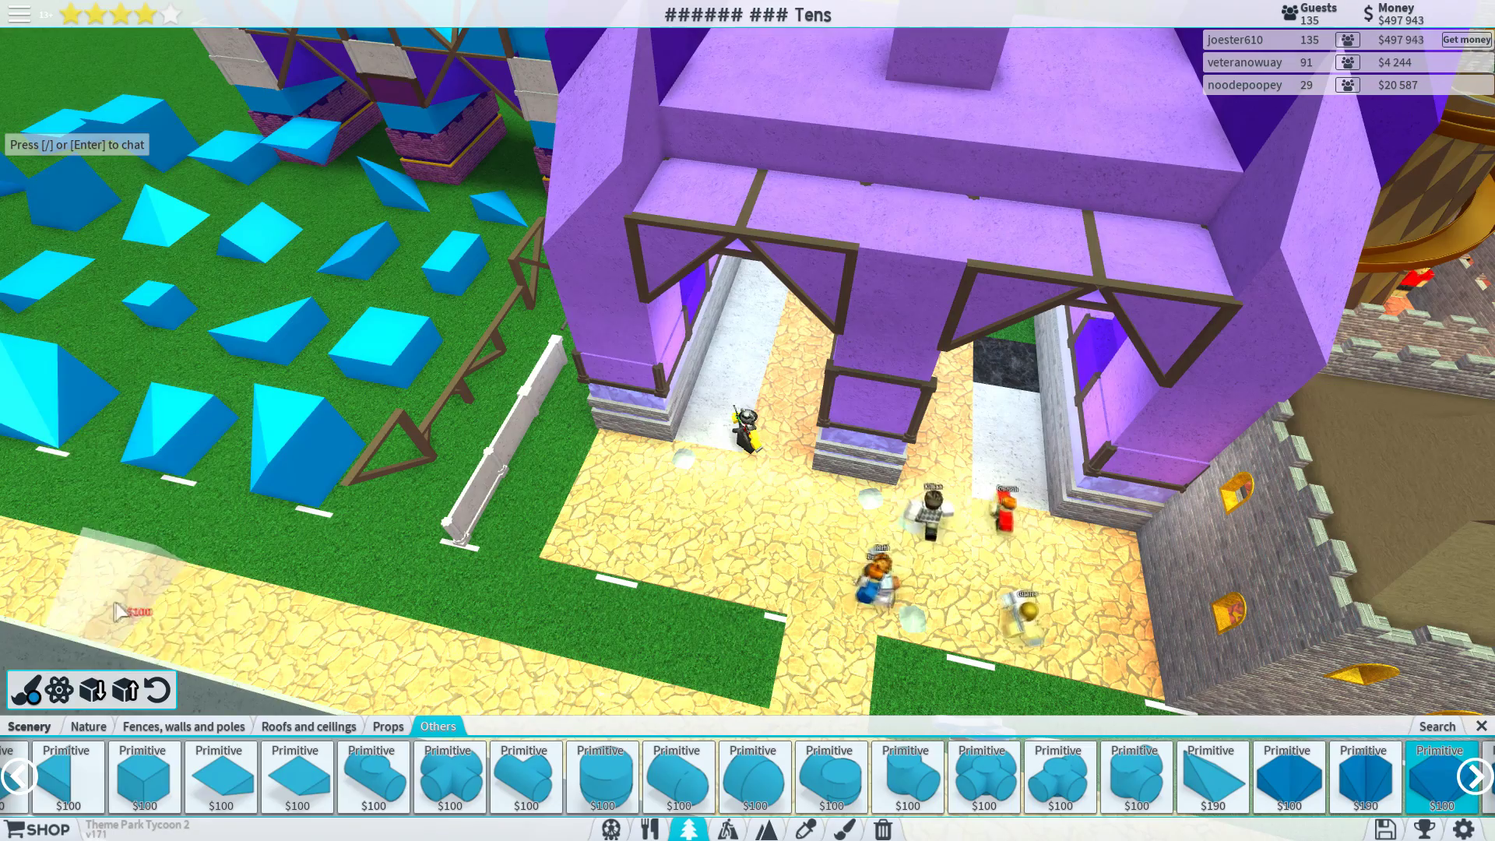
click(26, 693)
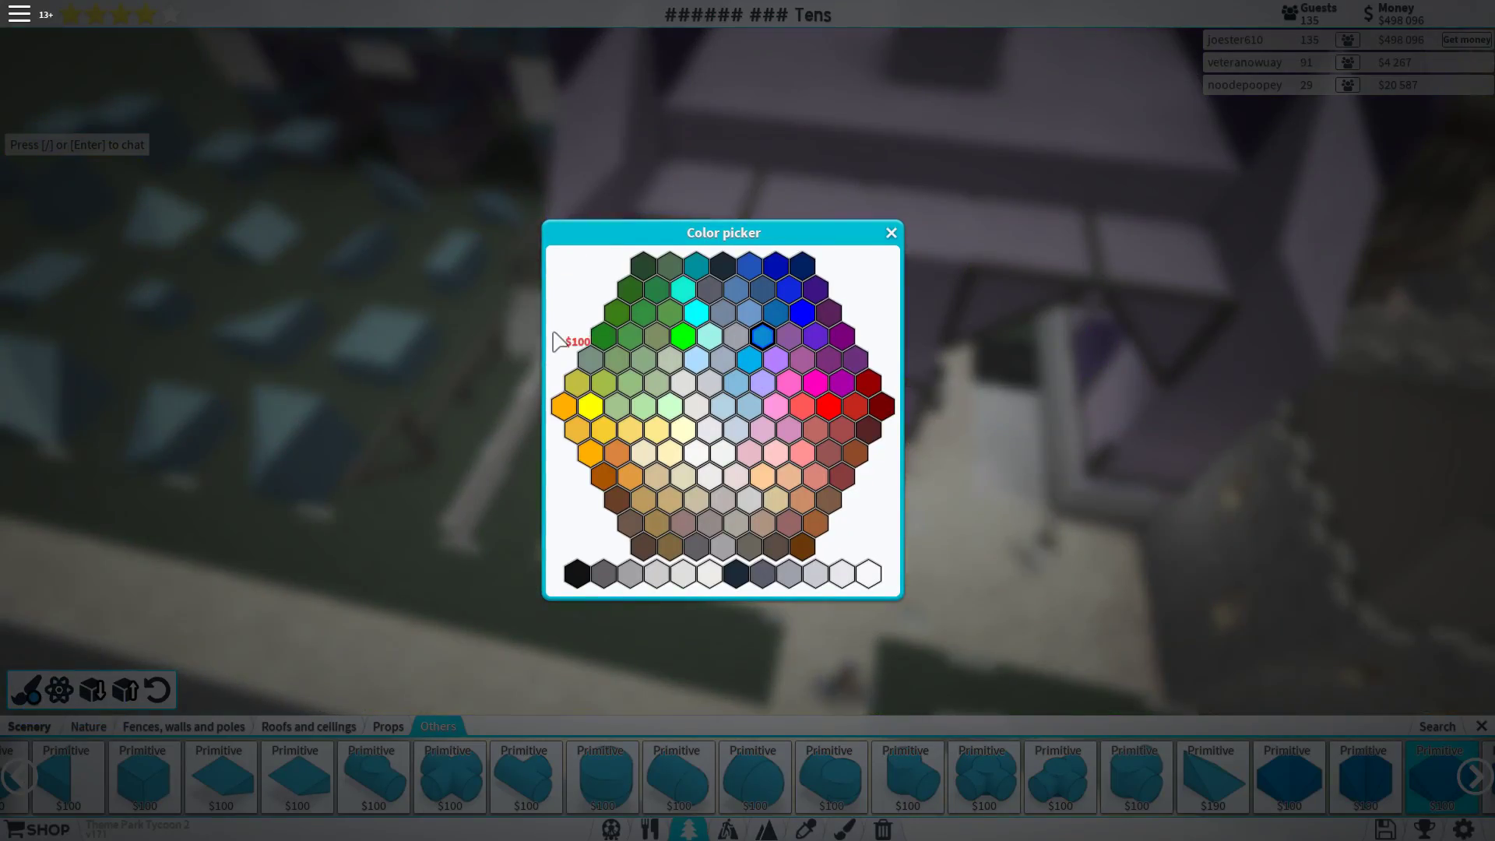
click(822, 333)
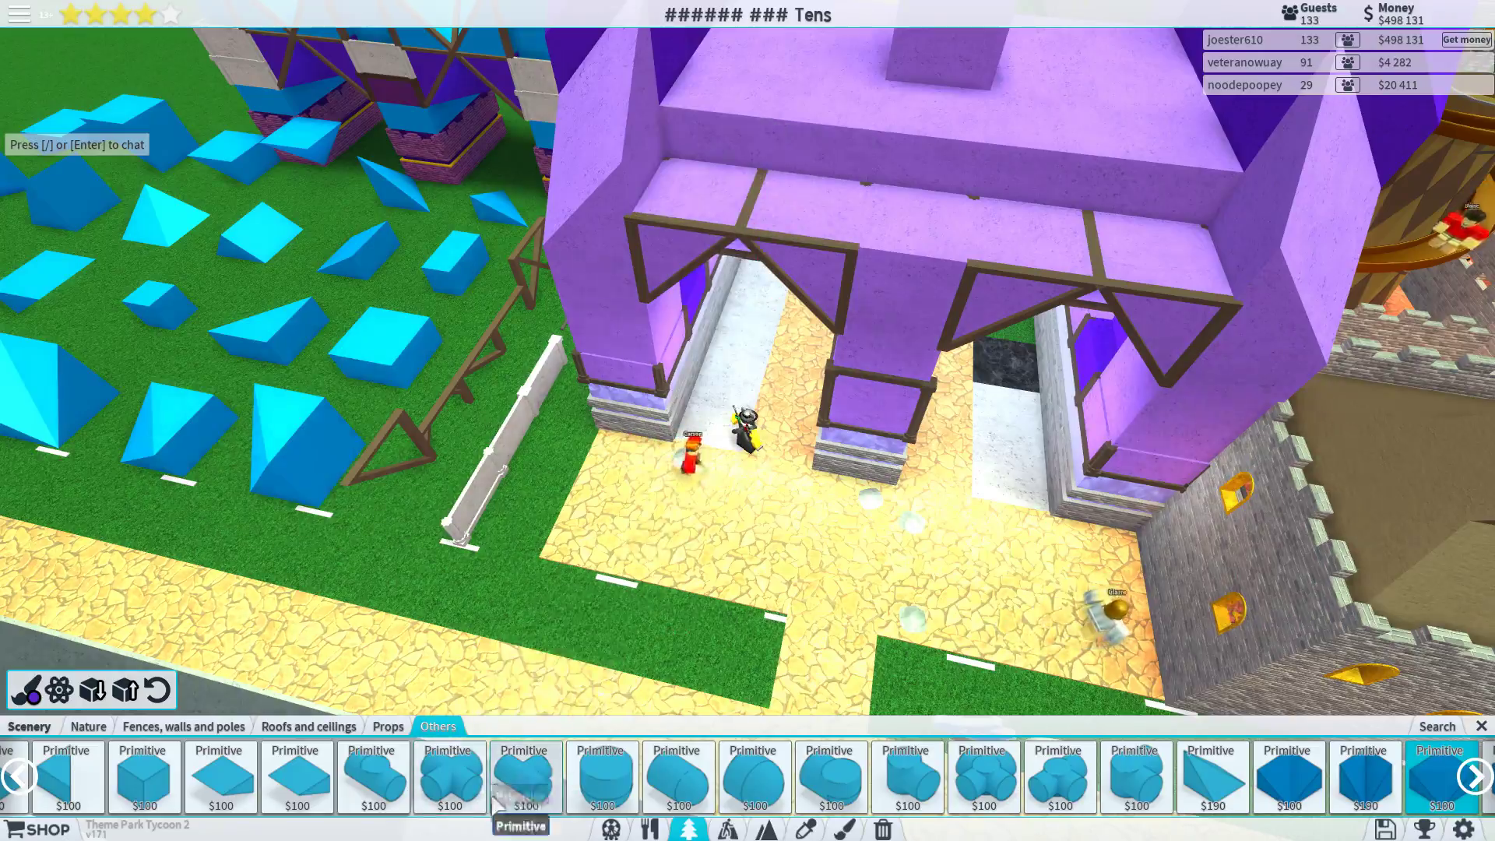
- Turn the camera to face the entrance and place a purple wedge on its upper lintel
click(497, 777)
scroll(674, 560, down, 5)
scroll(675, 560, up, 5)
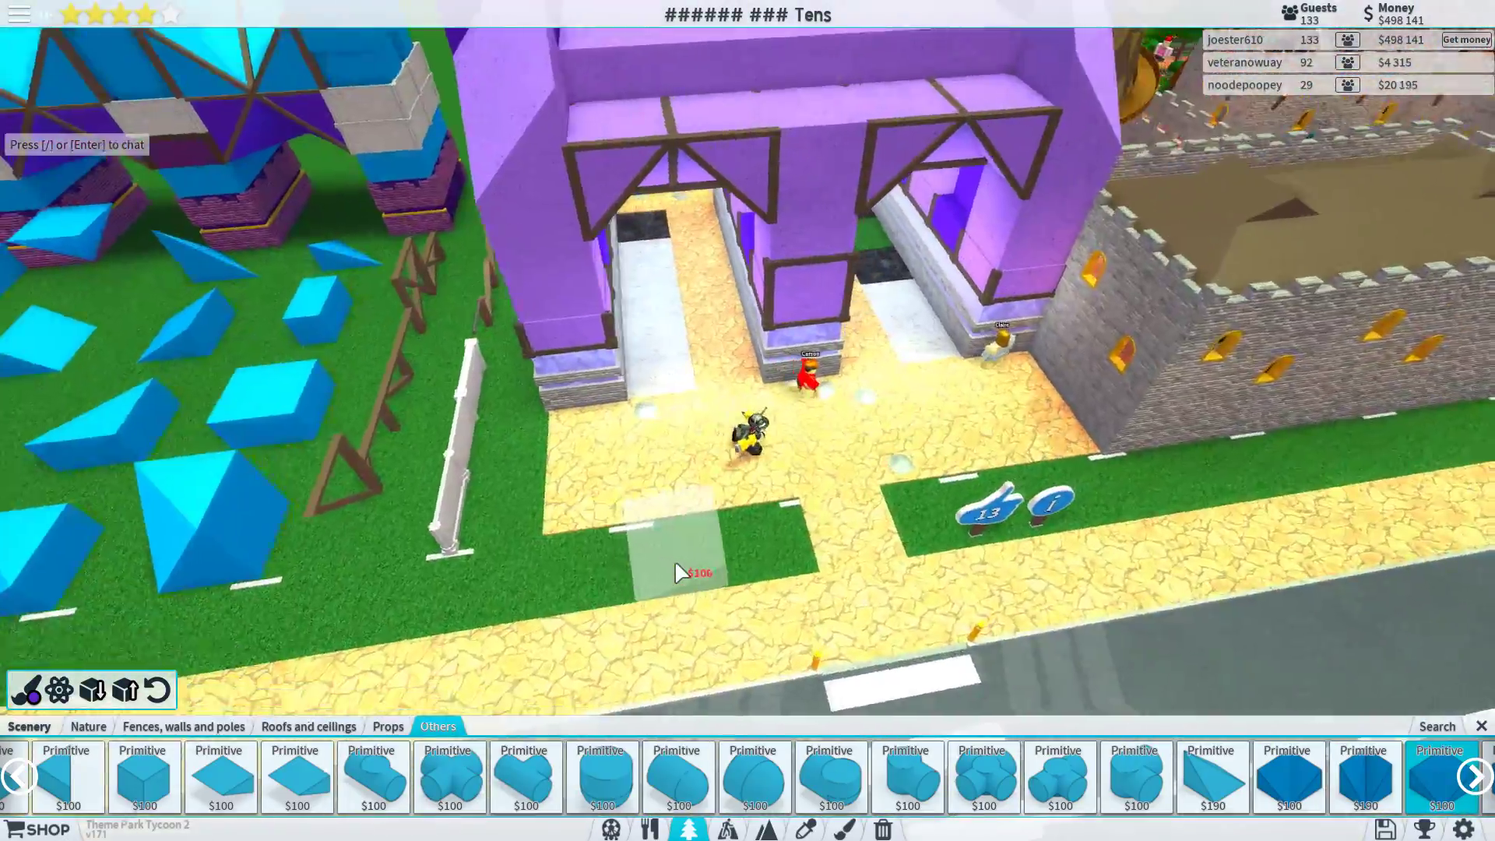
key(Left)
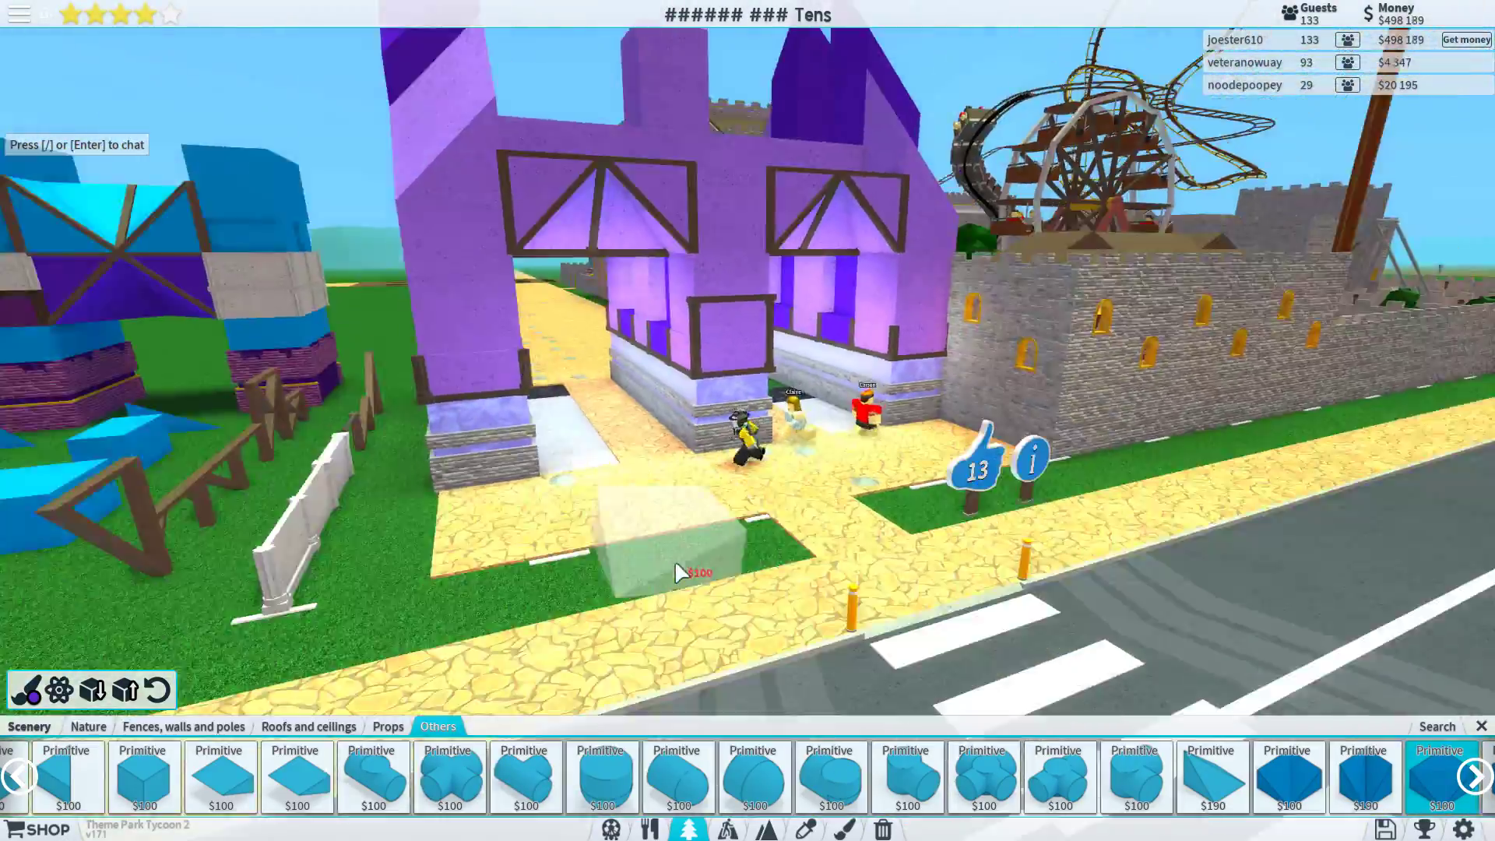
scroll(675, 560, down, 5)
scroll(675, 560, up, 5)
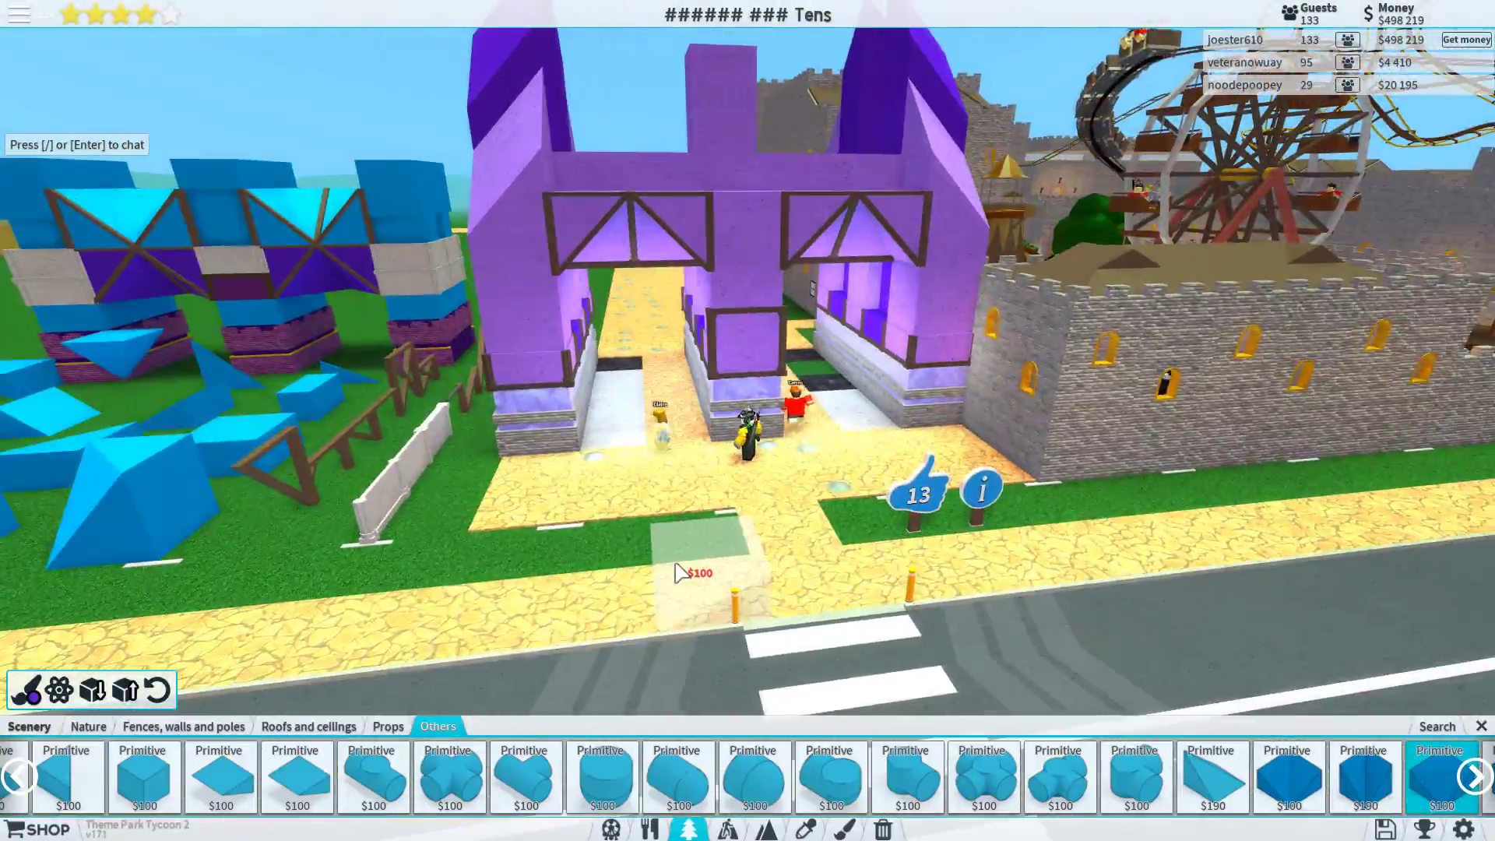
key(Left)
key(Left)
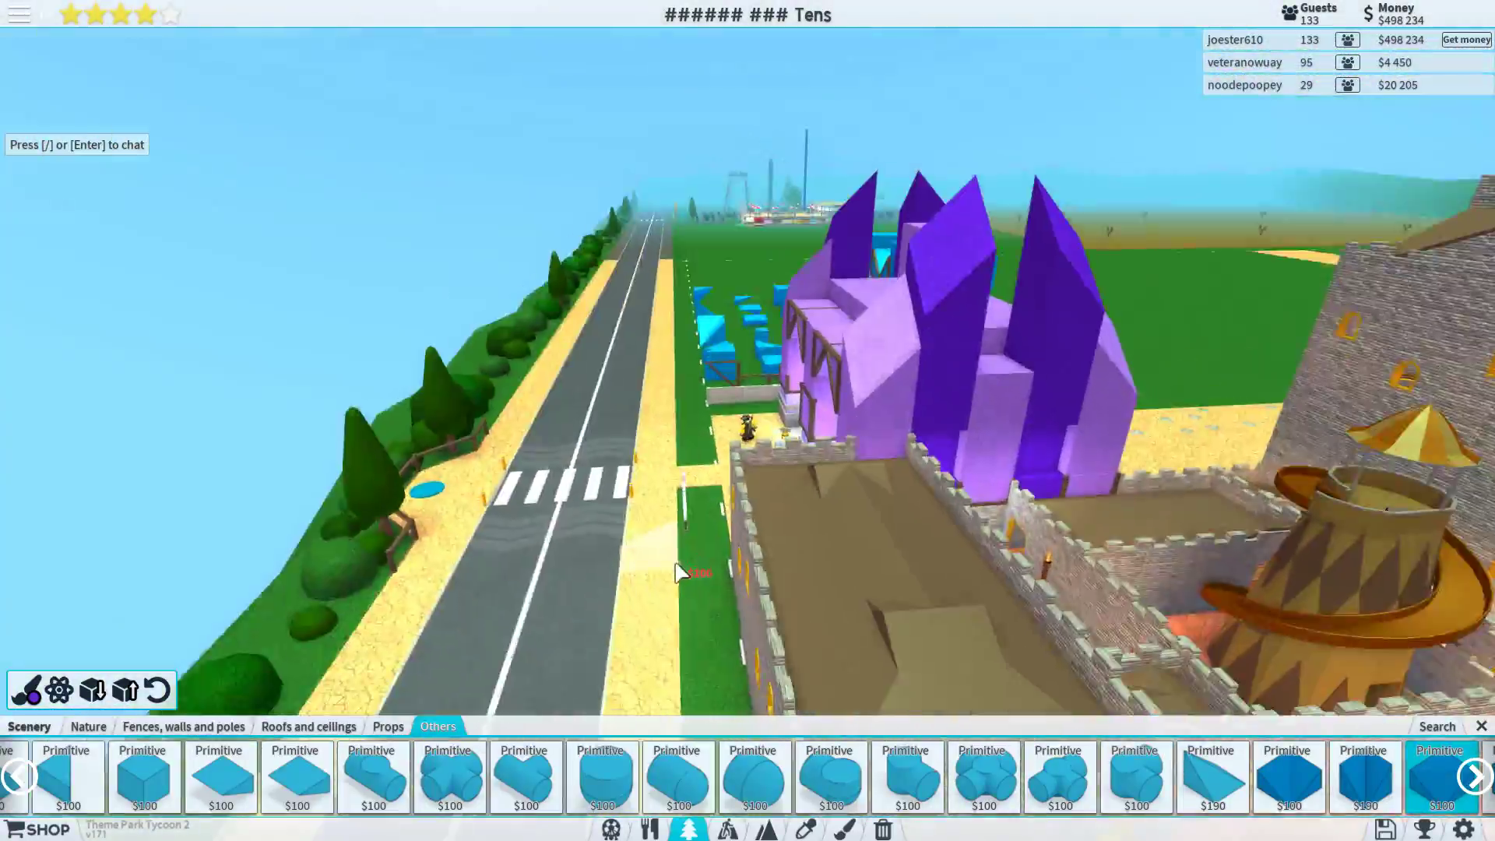
key(Left)
key(Right)
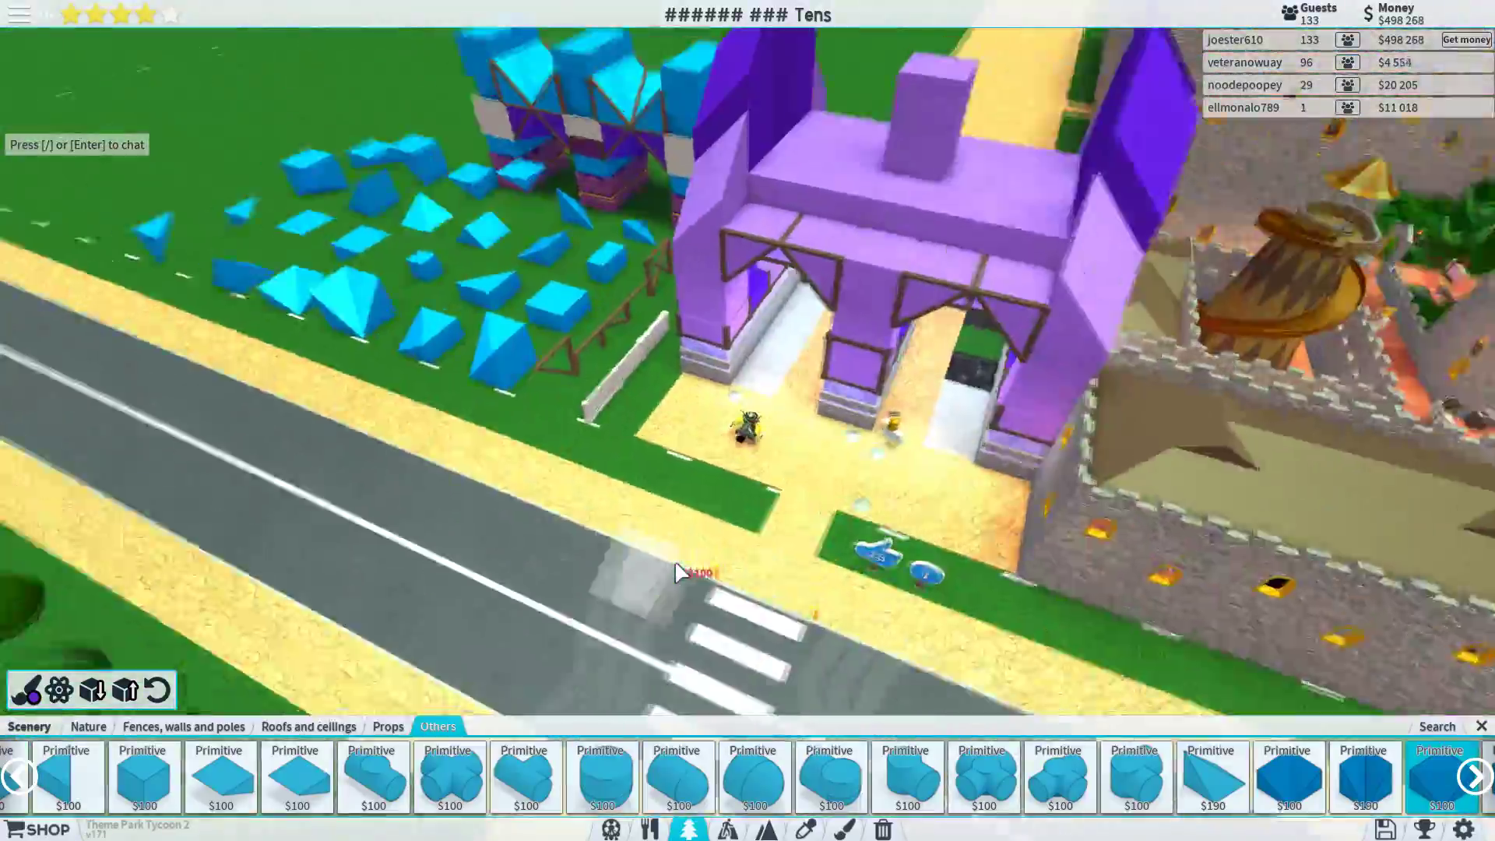
key(Right)
key(Right)
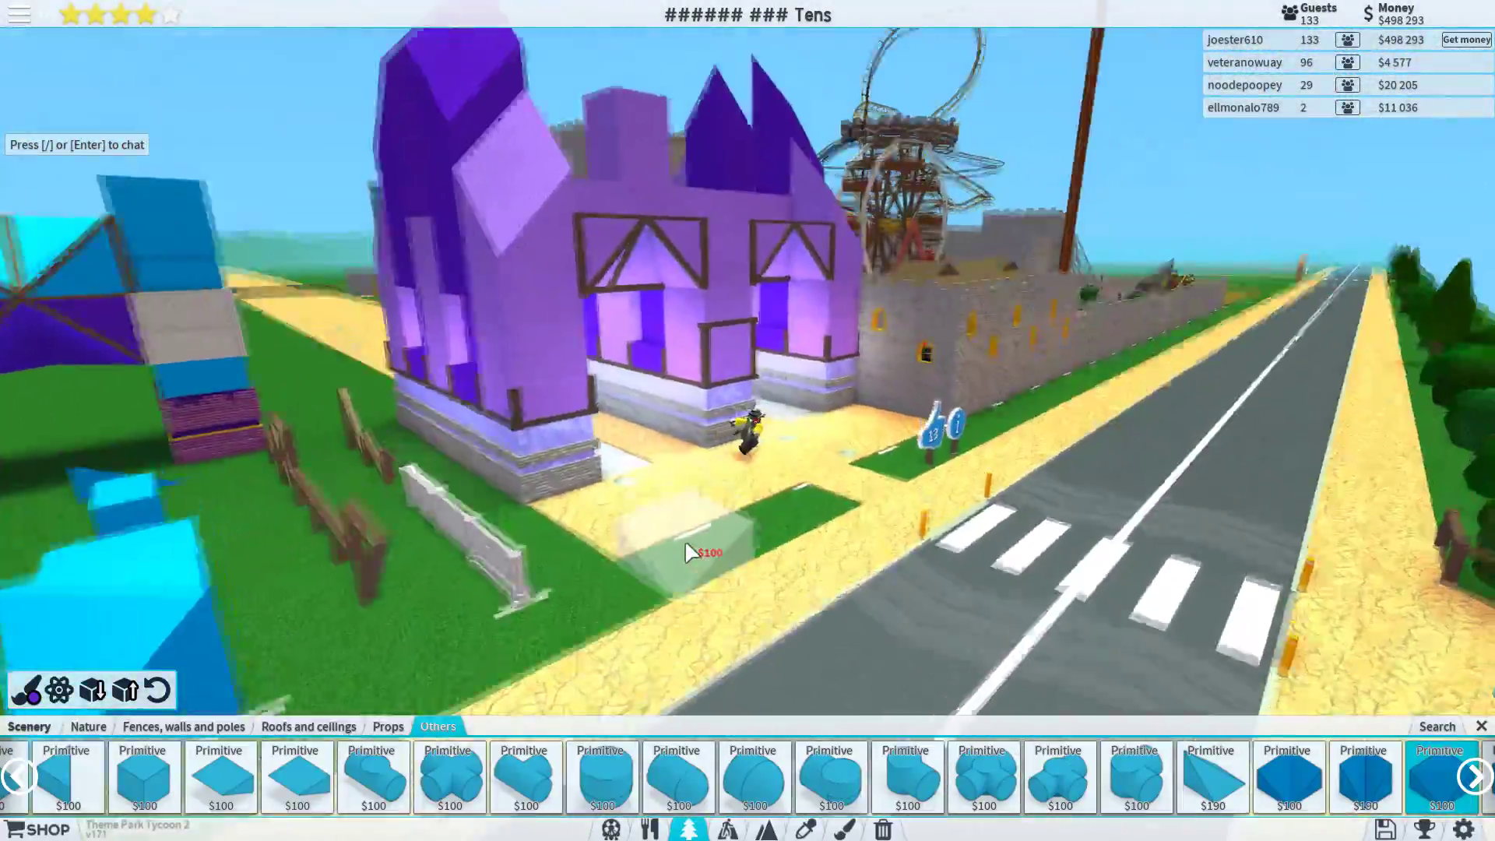
key(Right)
key(Right)
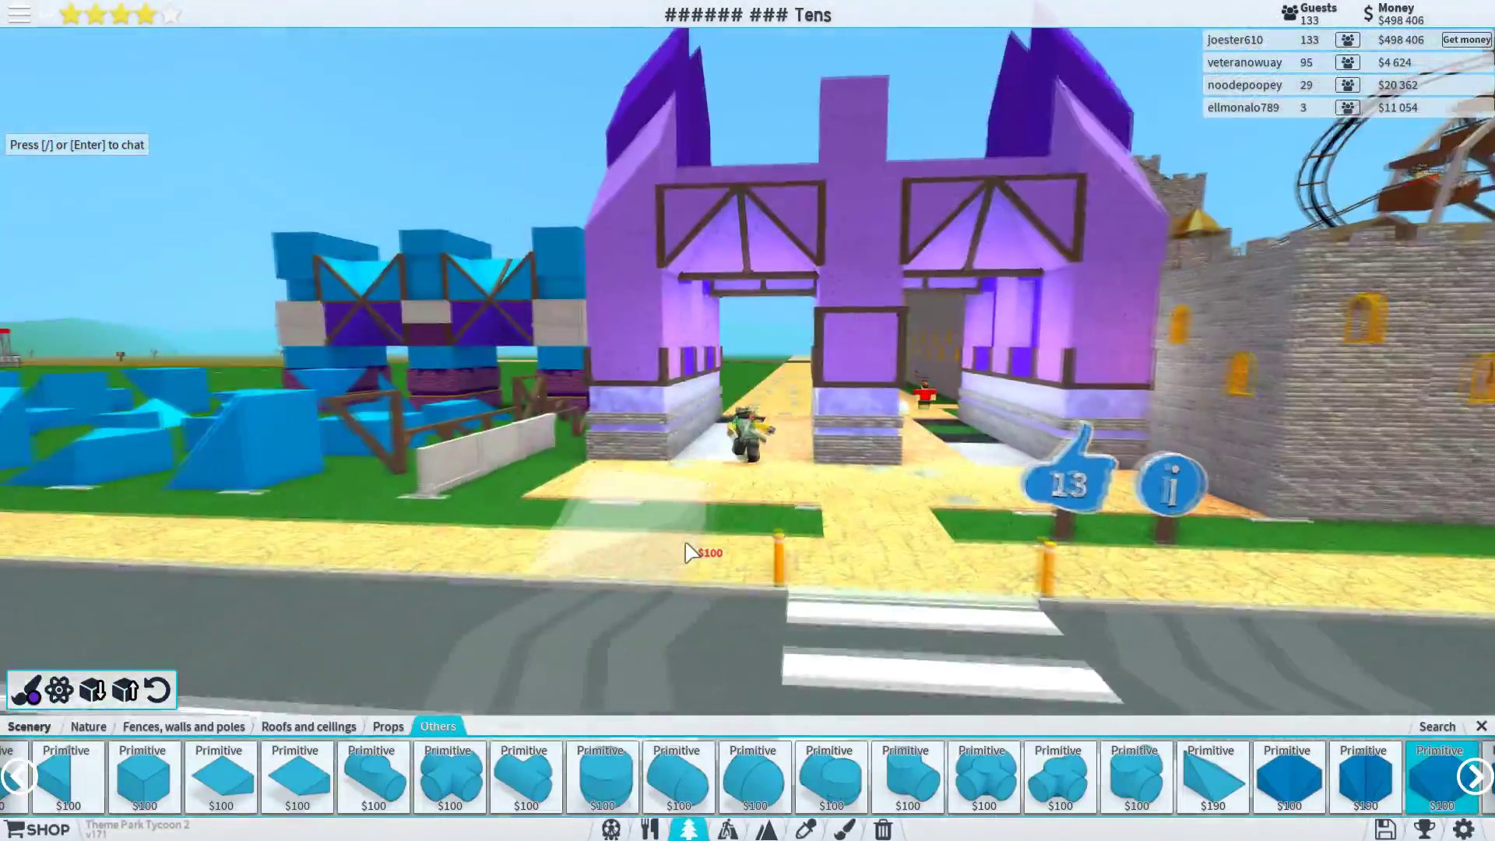
key(Page_Up)
key(Page_Up)
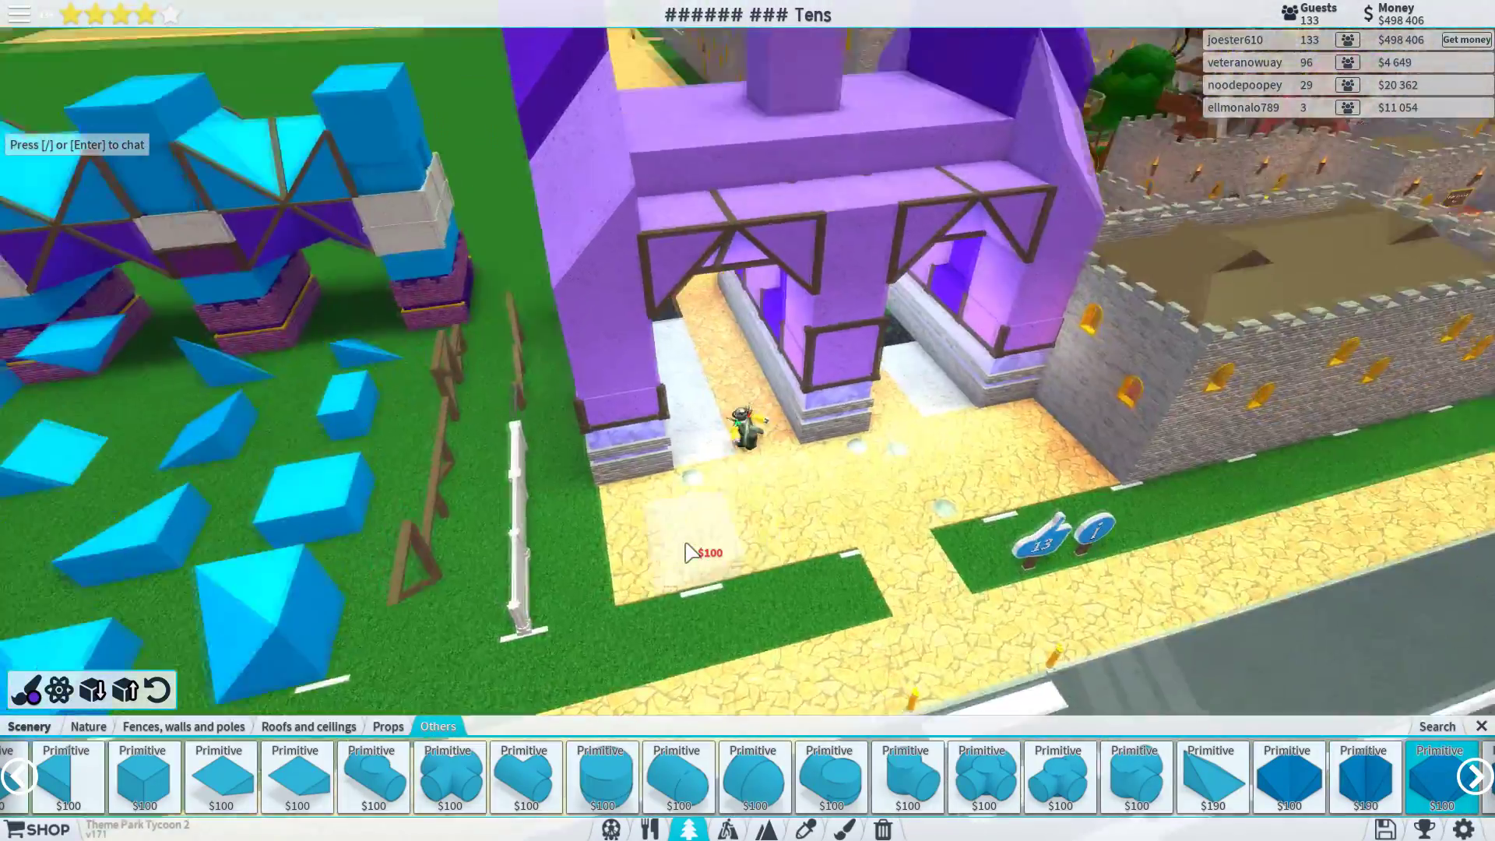
key(Right)
scroll(738, 235, up, 2)
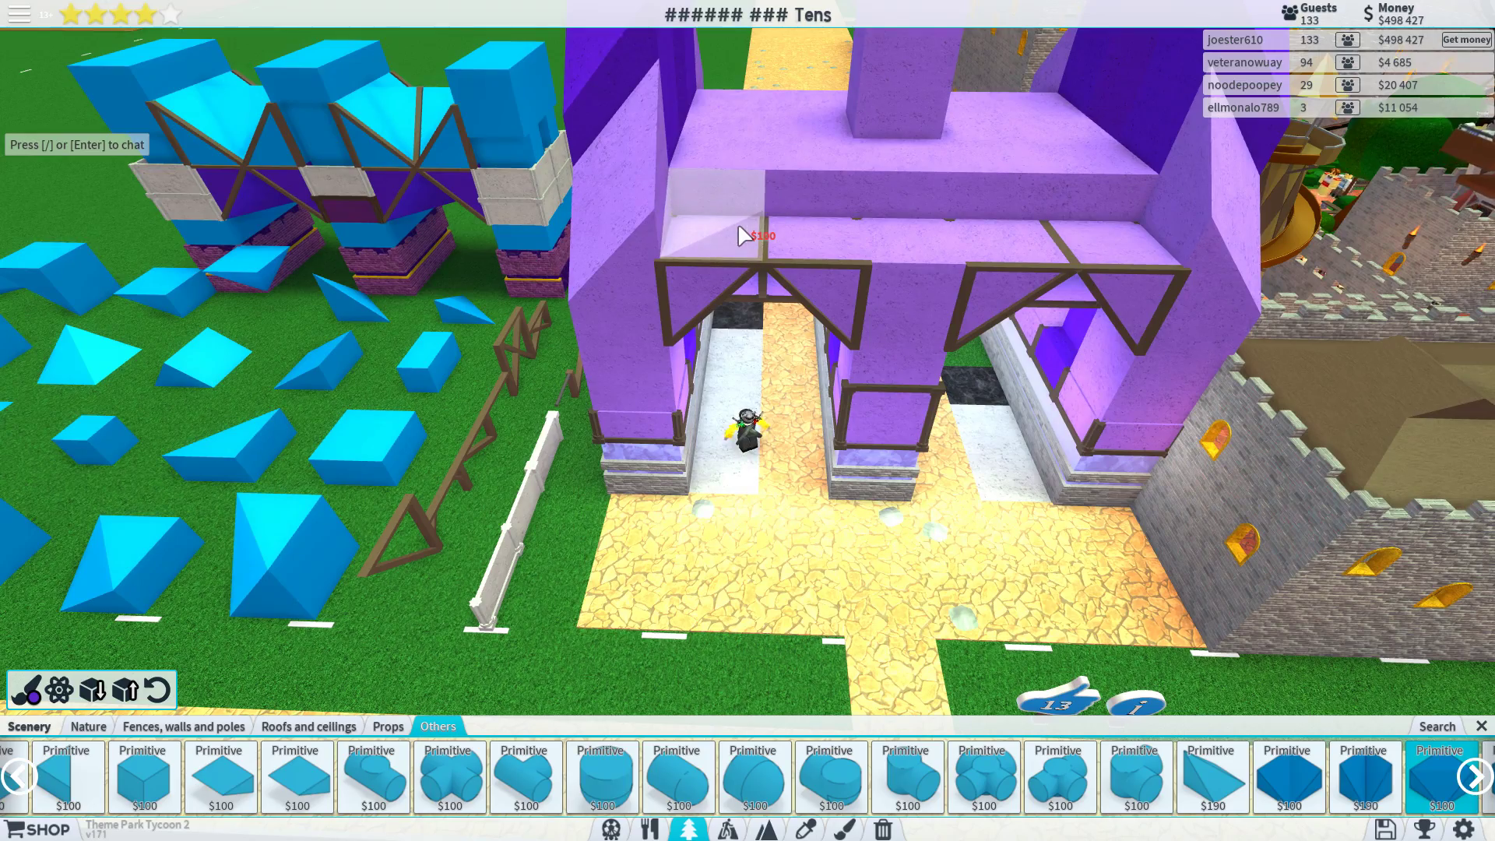
click(737, 223)
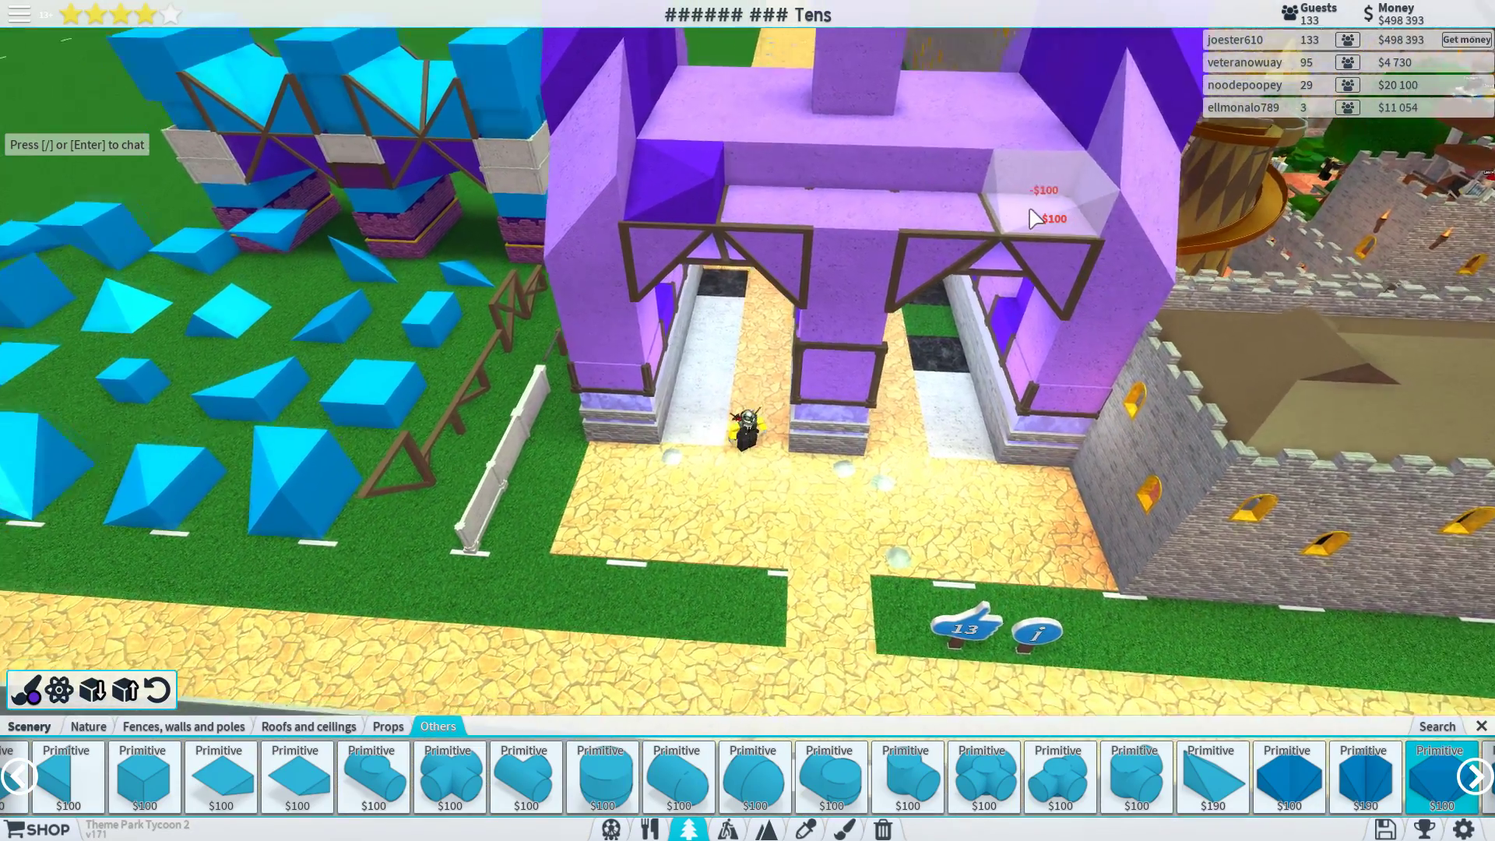
key(Right)
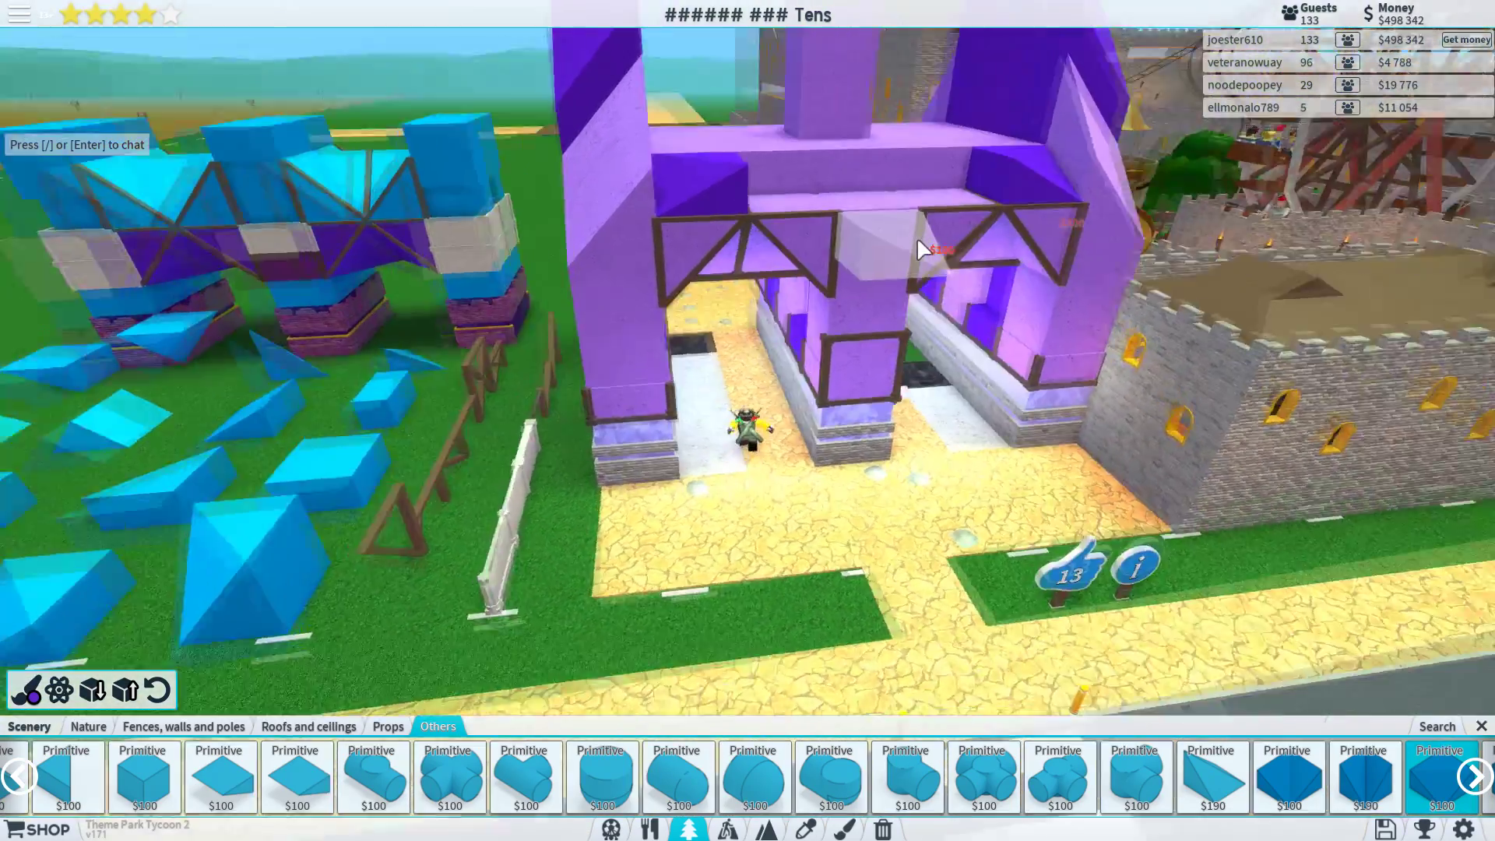
key(Page_Up)
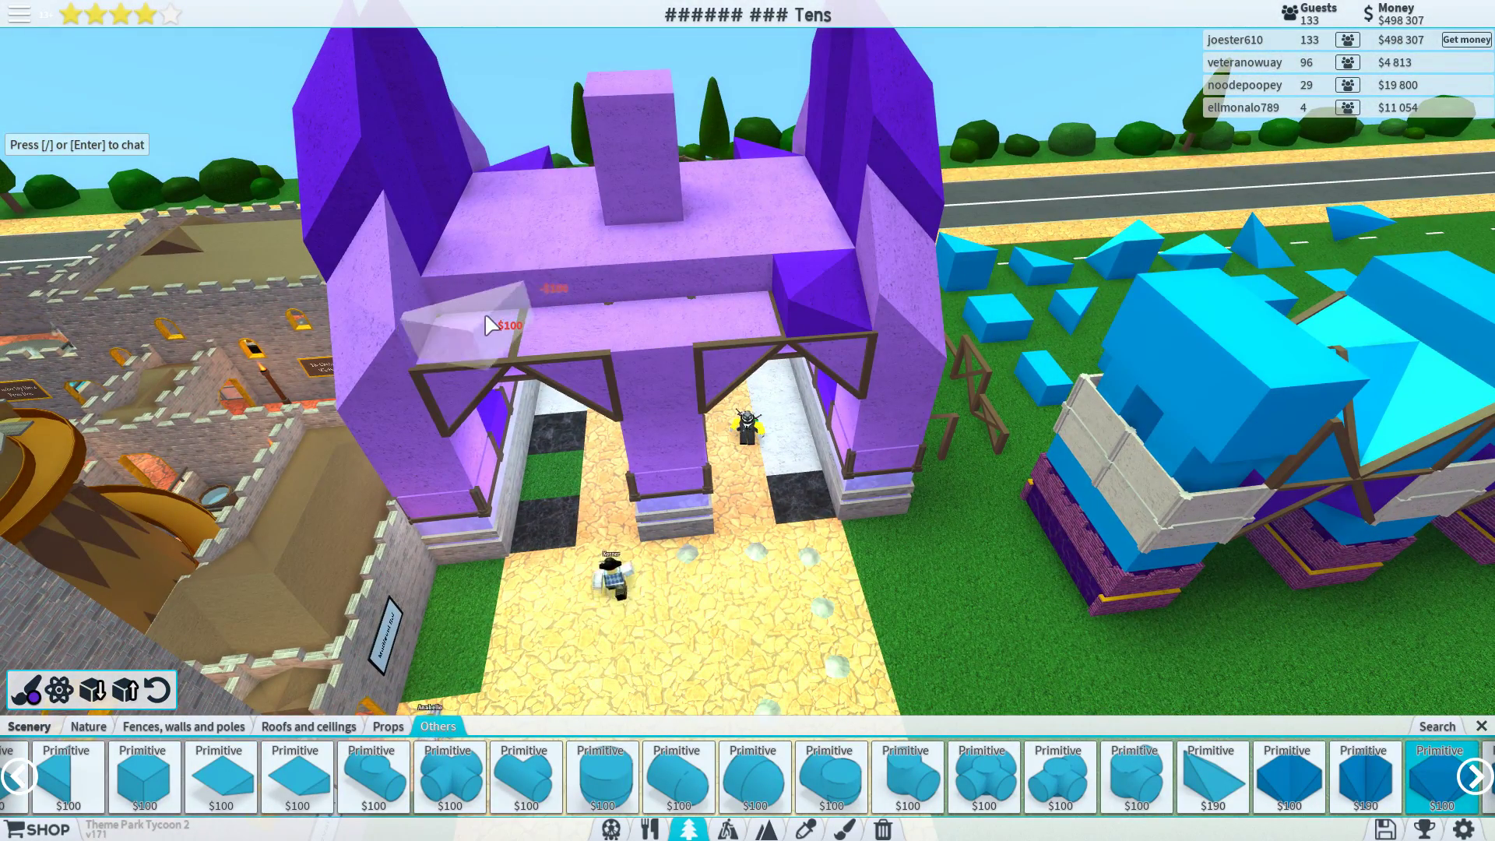
scroll(768, 527, up, 3)
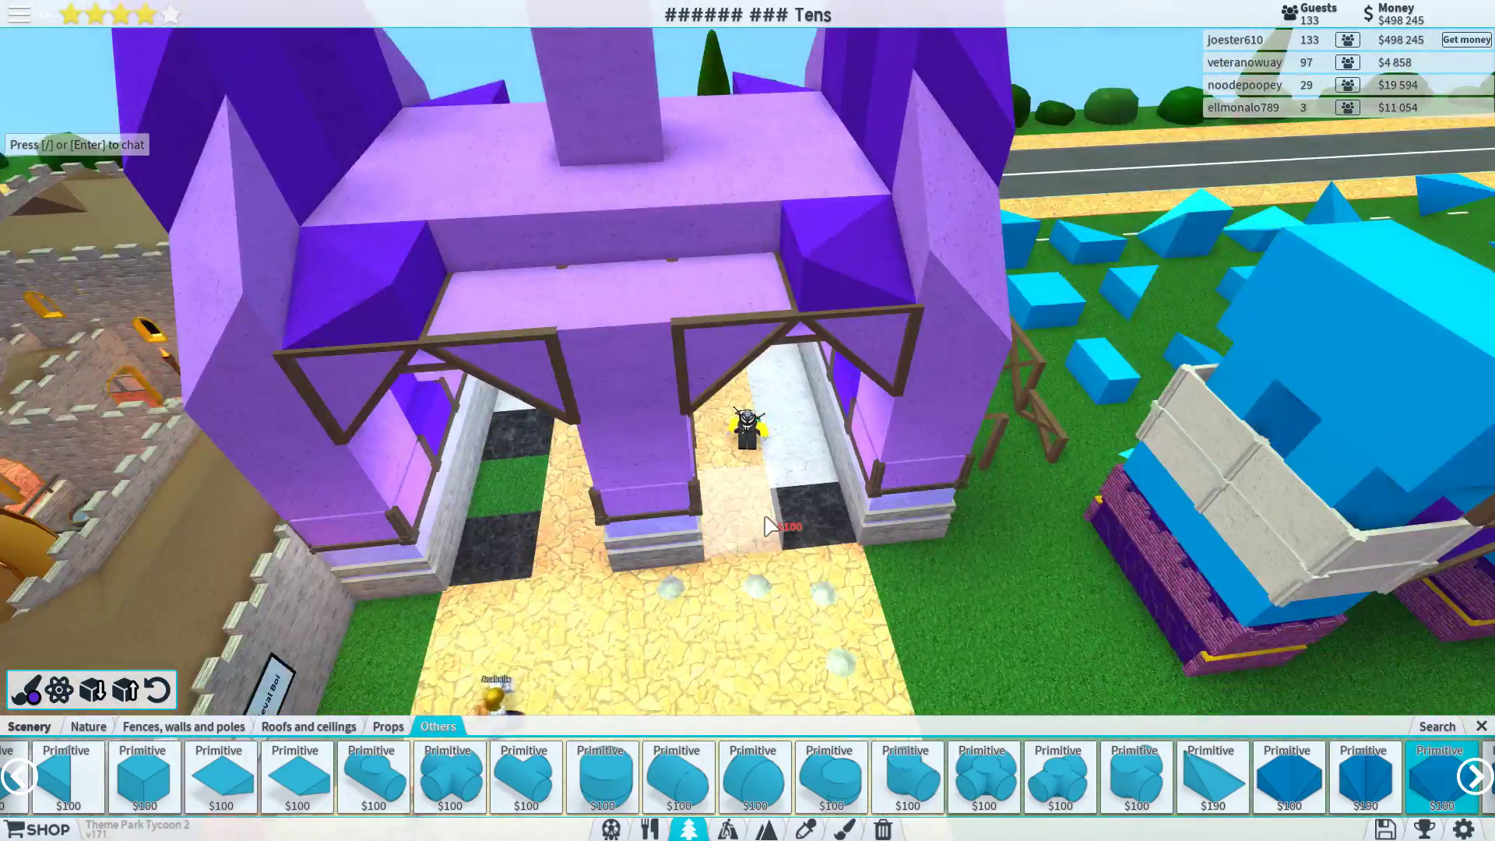
scroll(767, 527, up, 5)
scroll(767, 525, down, 2)
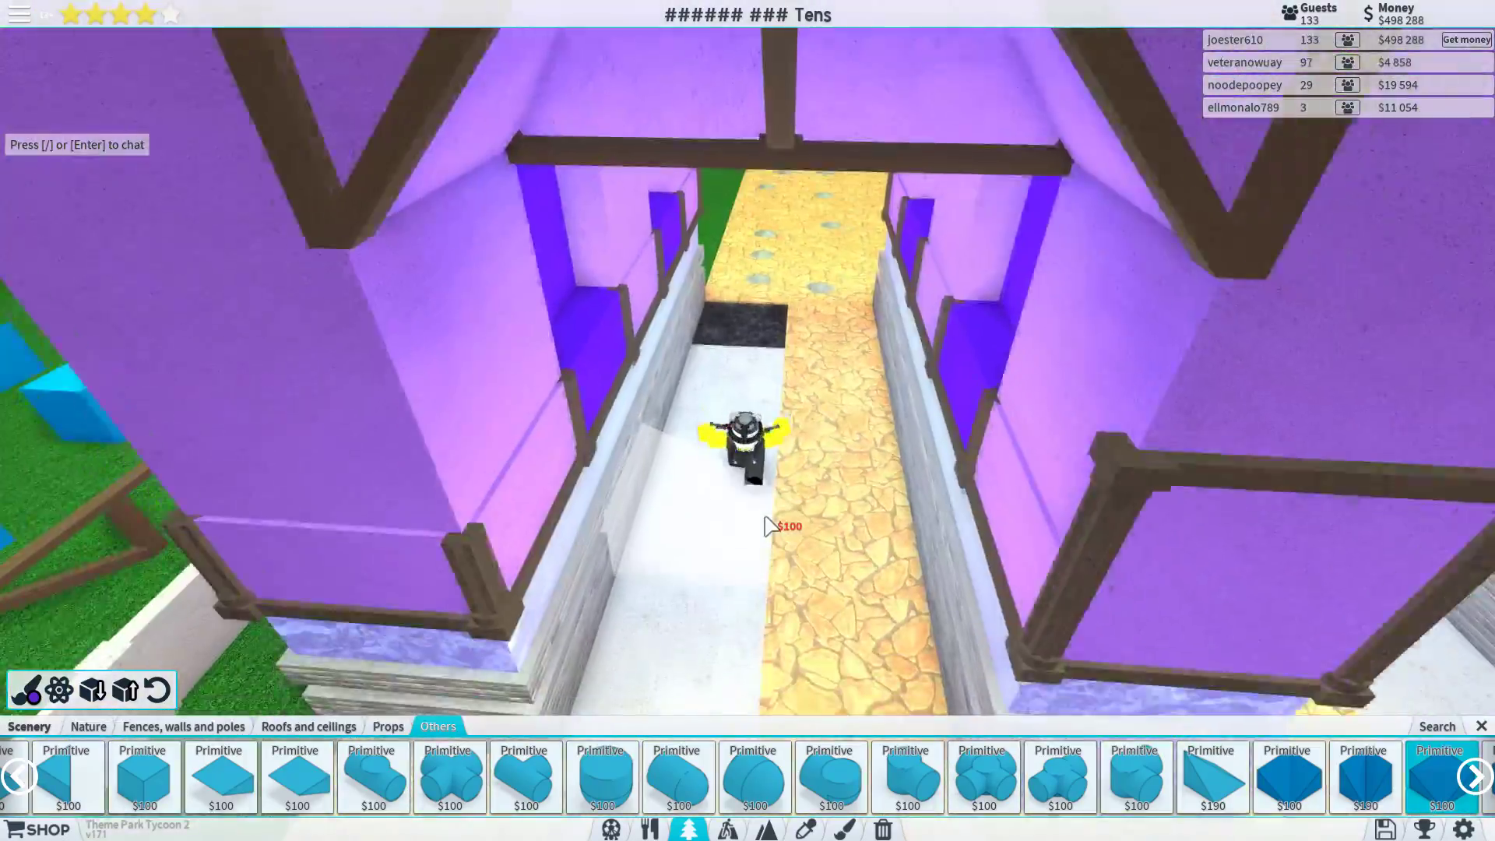
scroll(768, 526, down, 5)
right_click(769, 526)
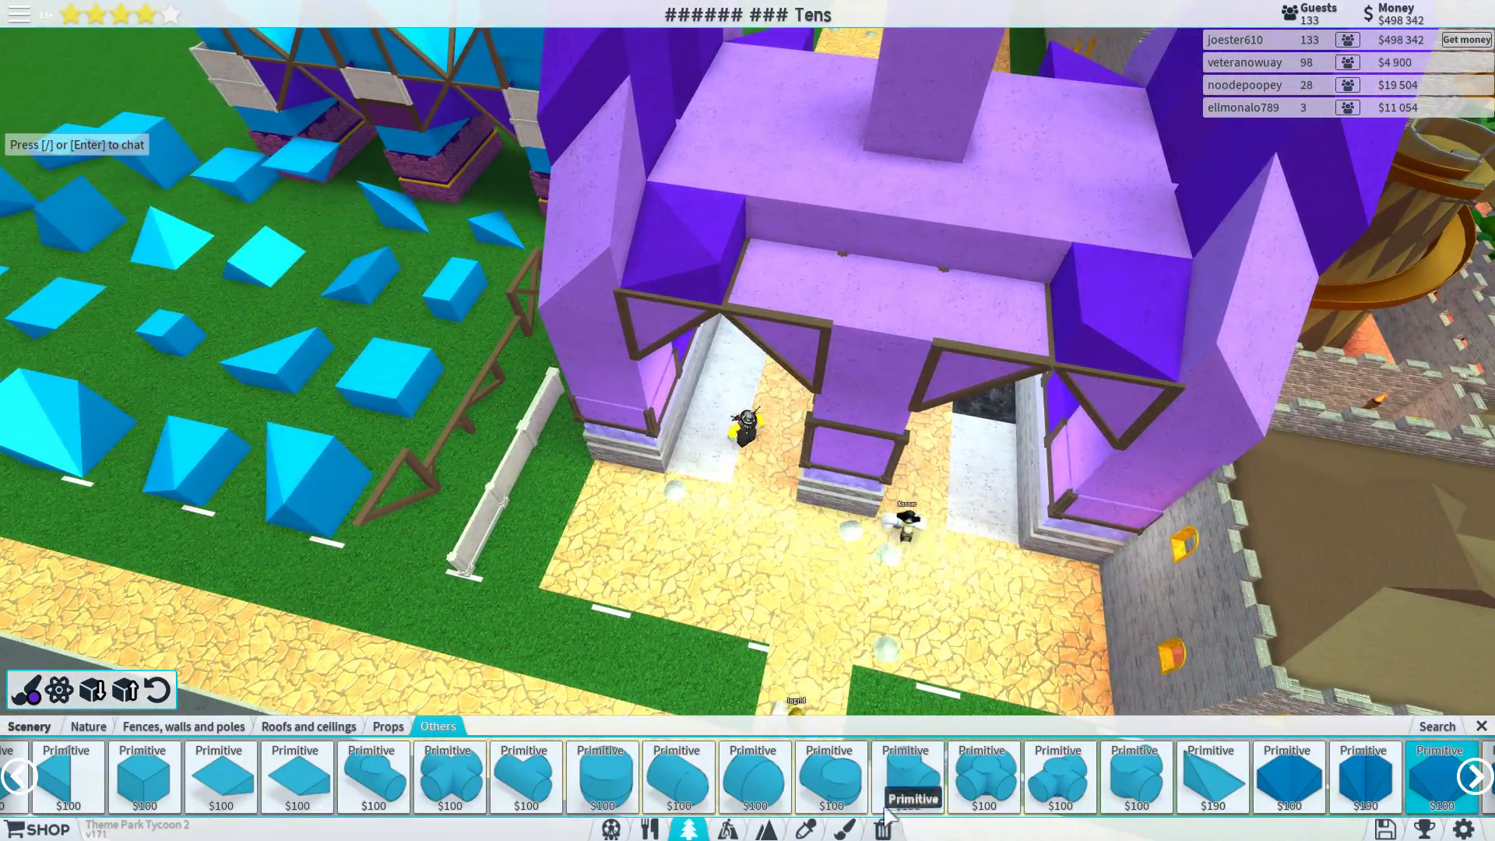
- Reopen the building catalogue and copy the entrance's roof piece with the eyedropper
click(884, 827)
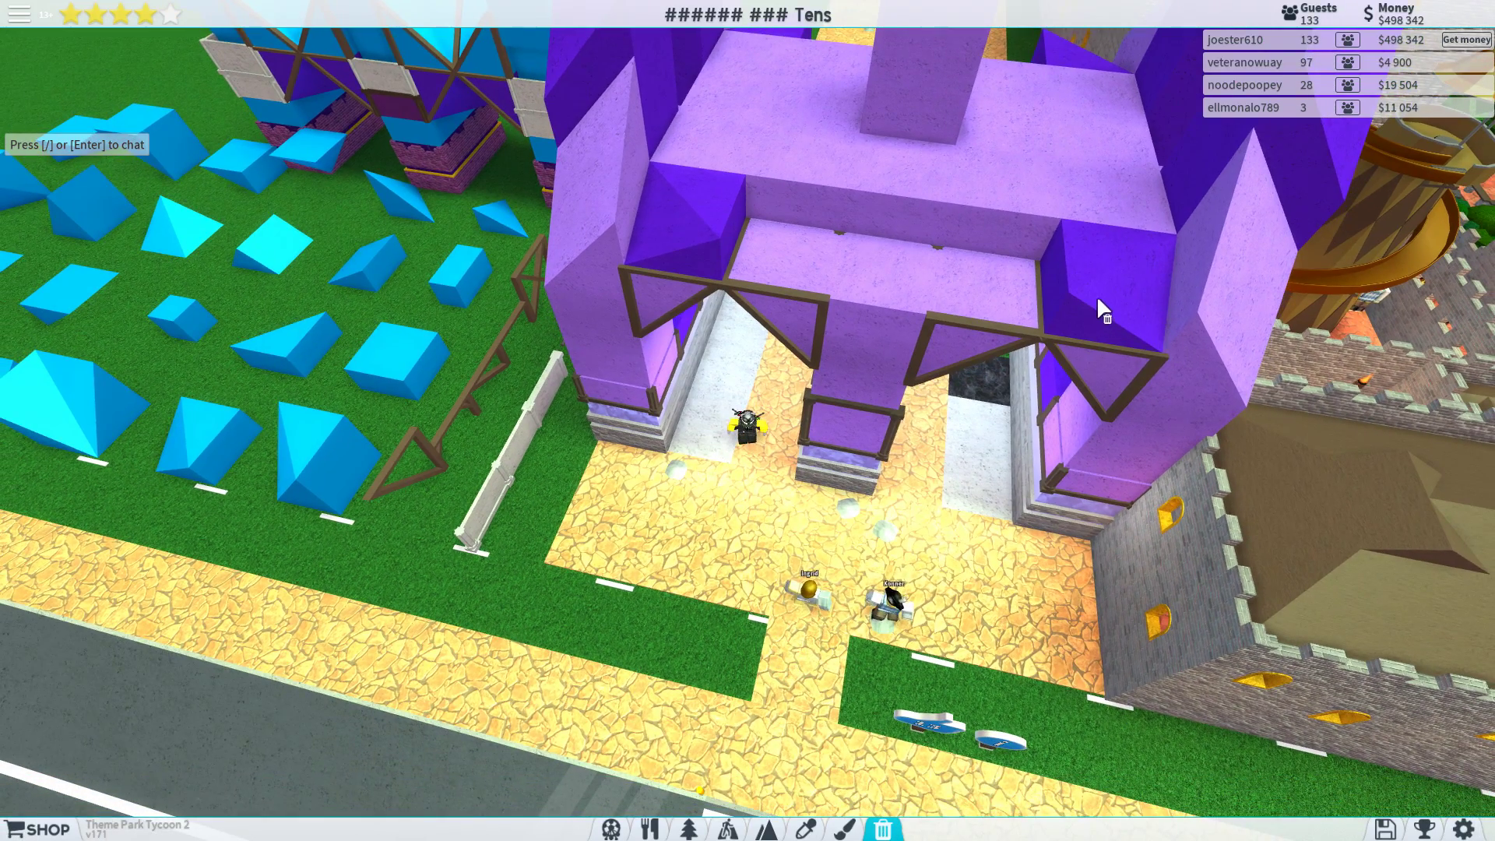
right_click(1102, 283)
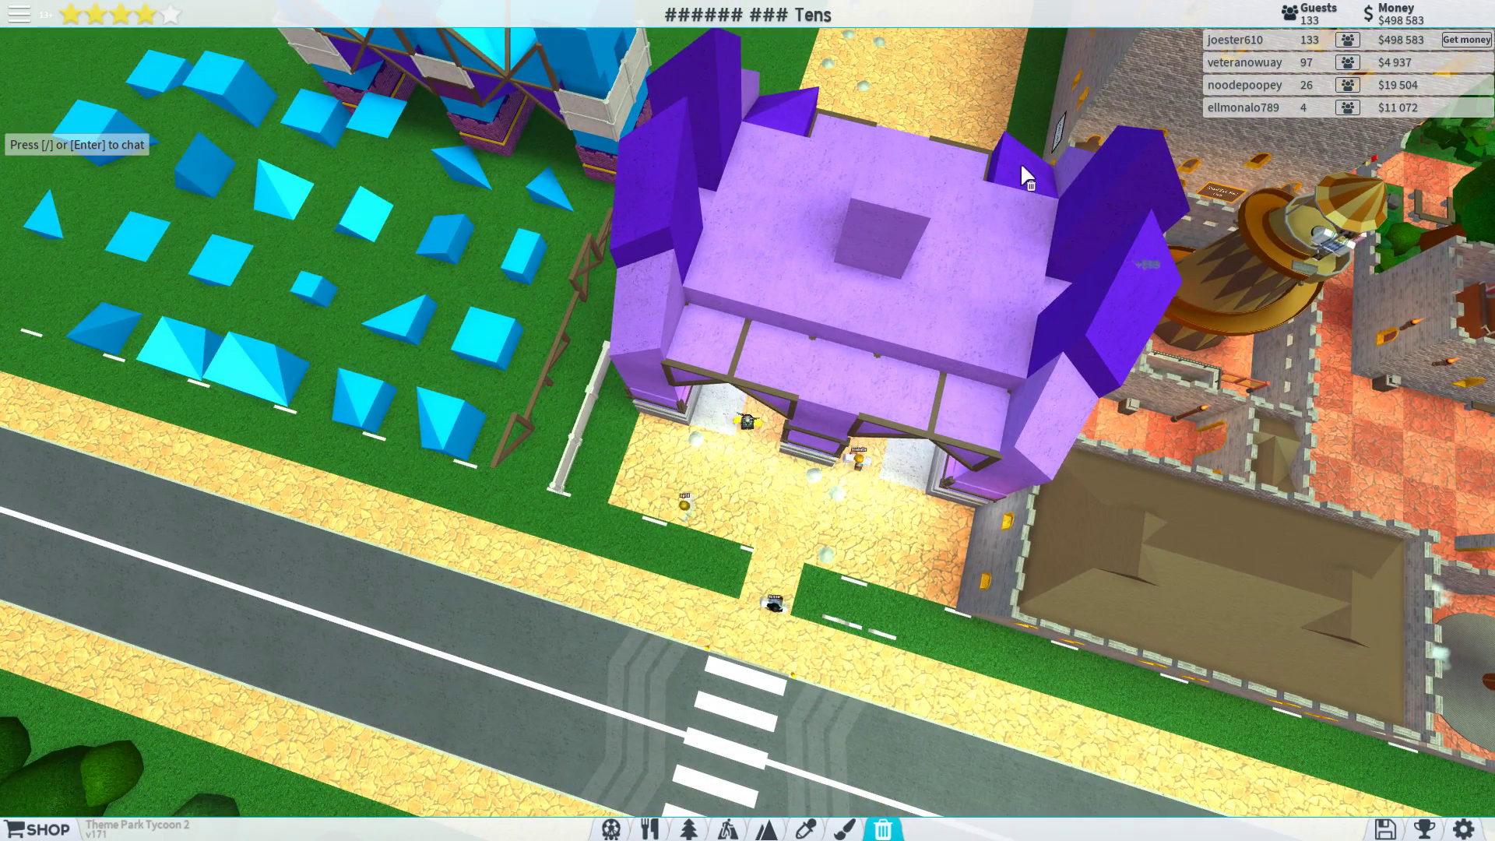
key(3)
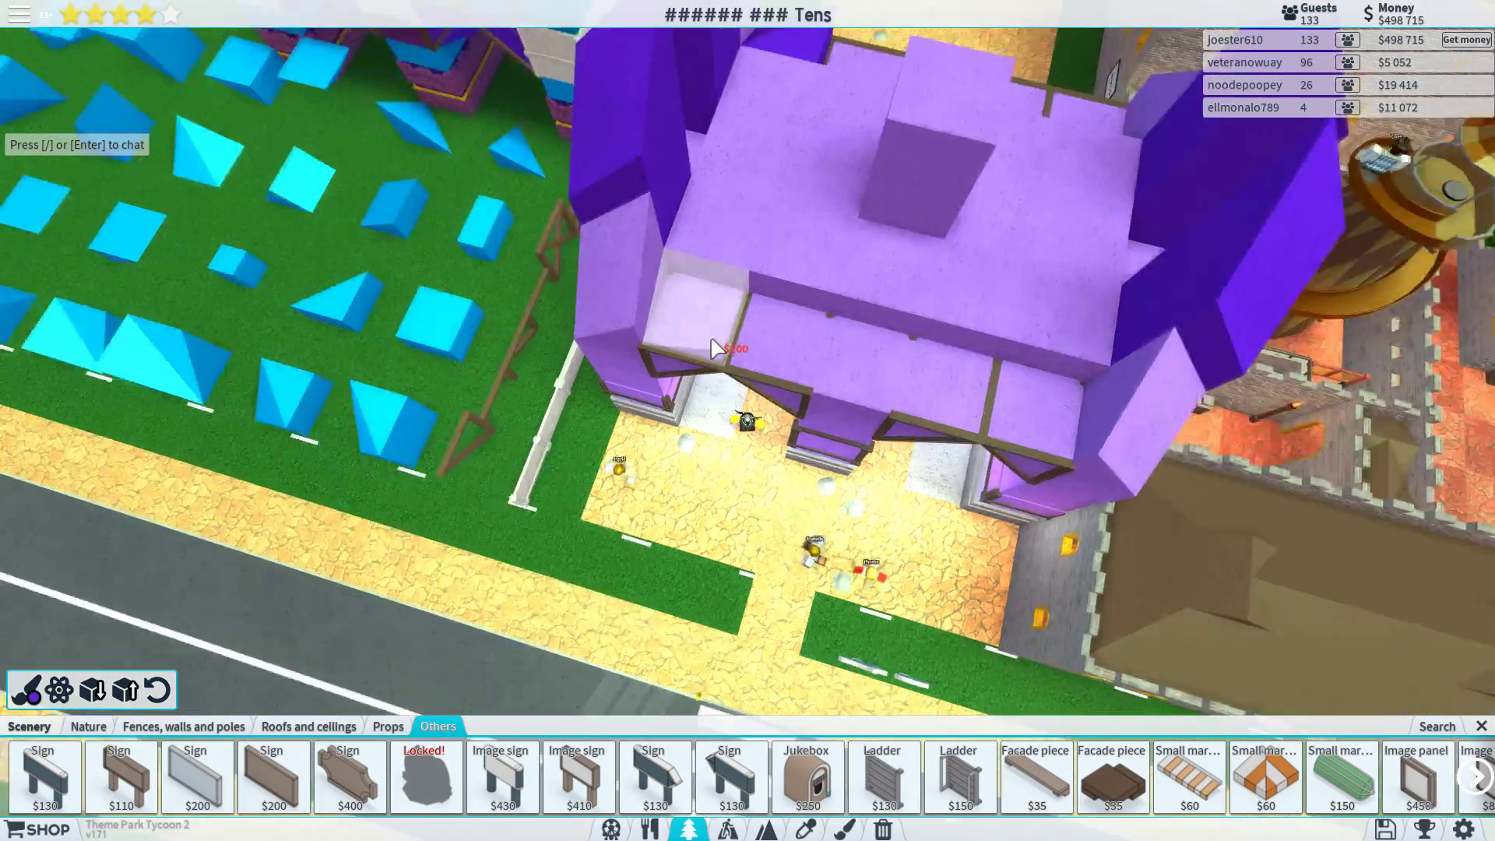
scroll(708, 352, up, 3)
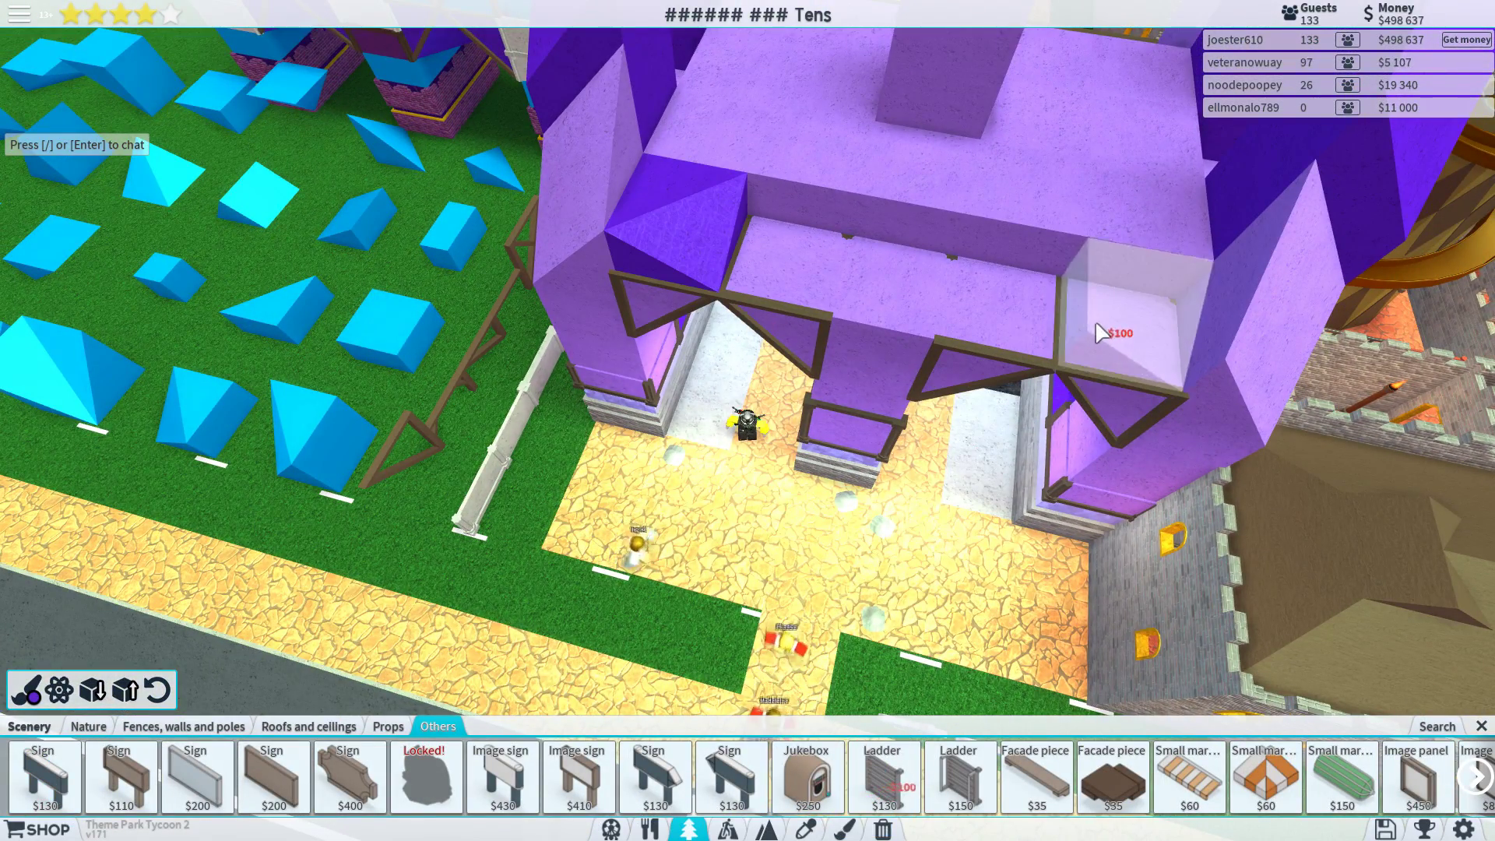
scroll(1106, 335, down, 4)
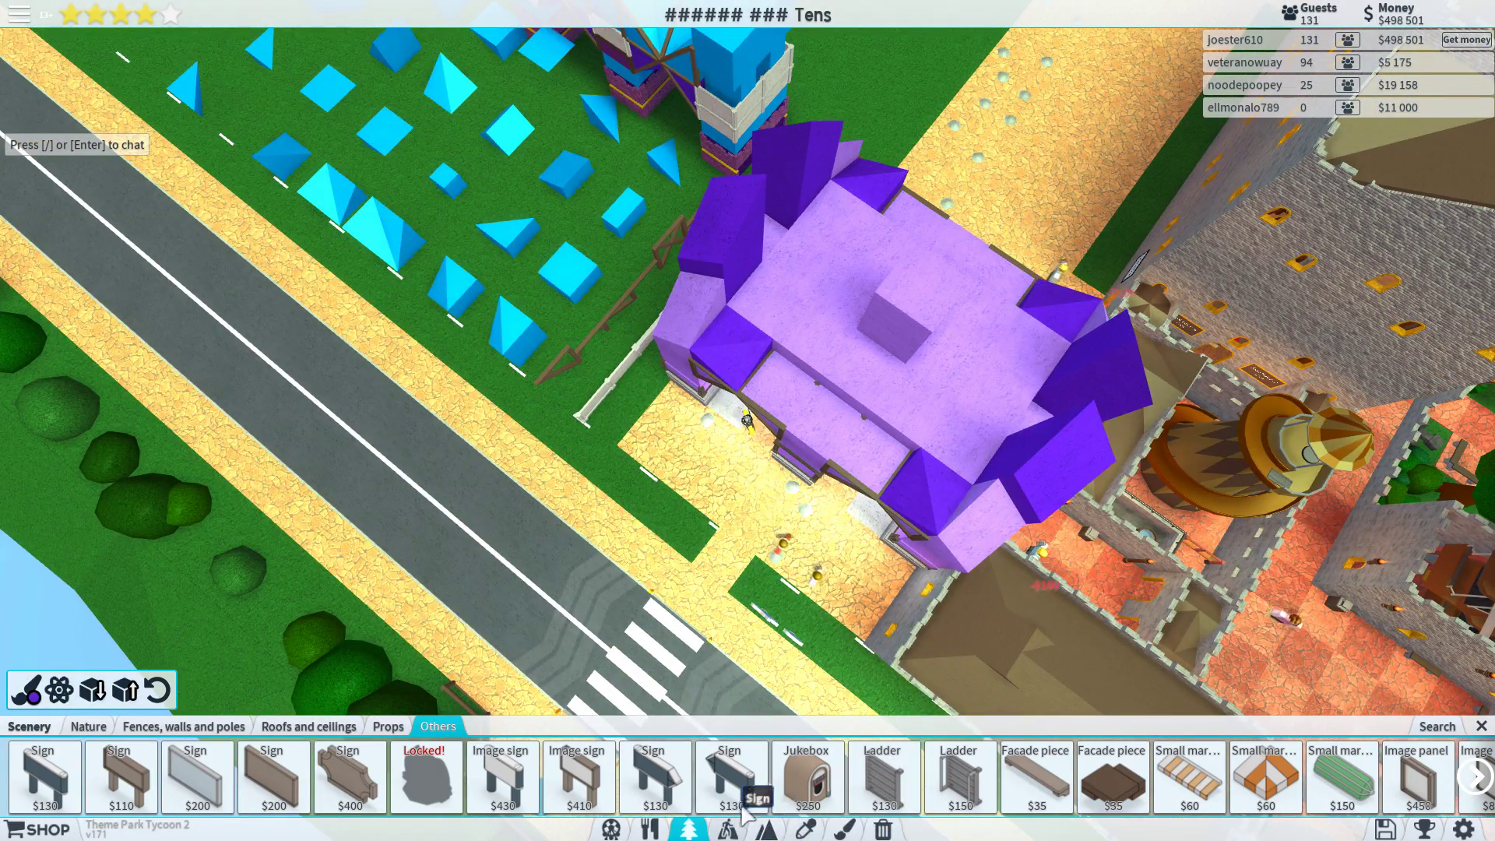
click(885, 828)
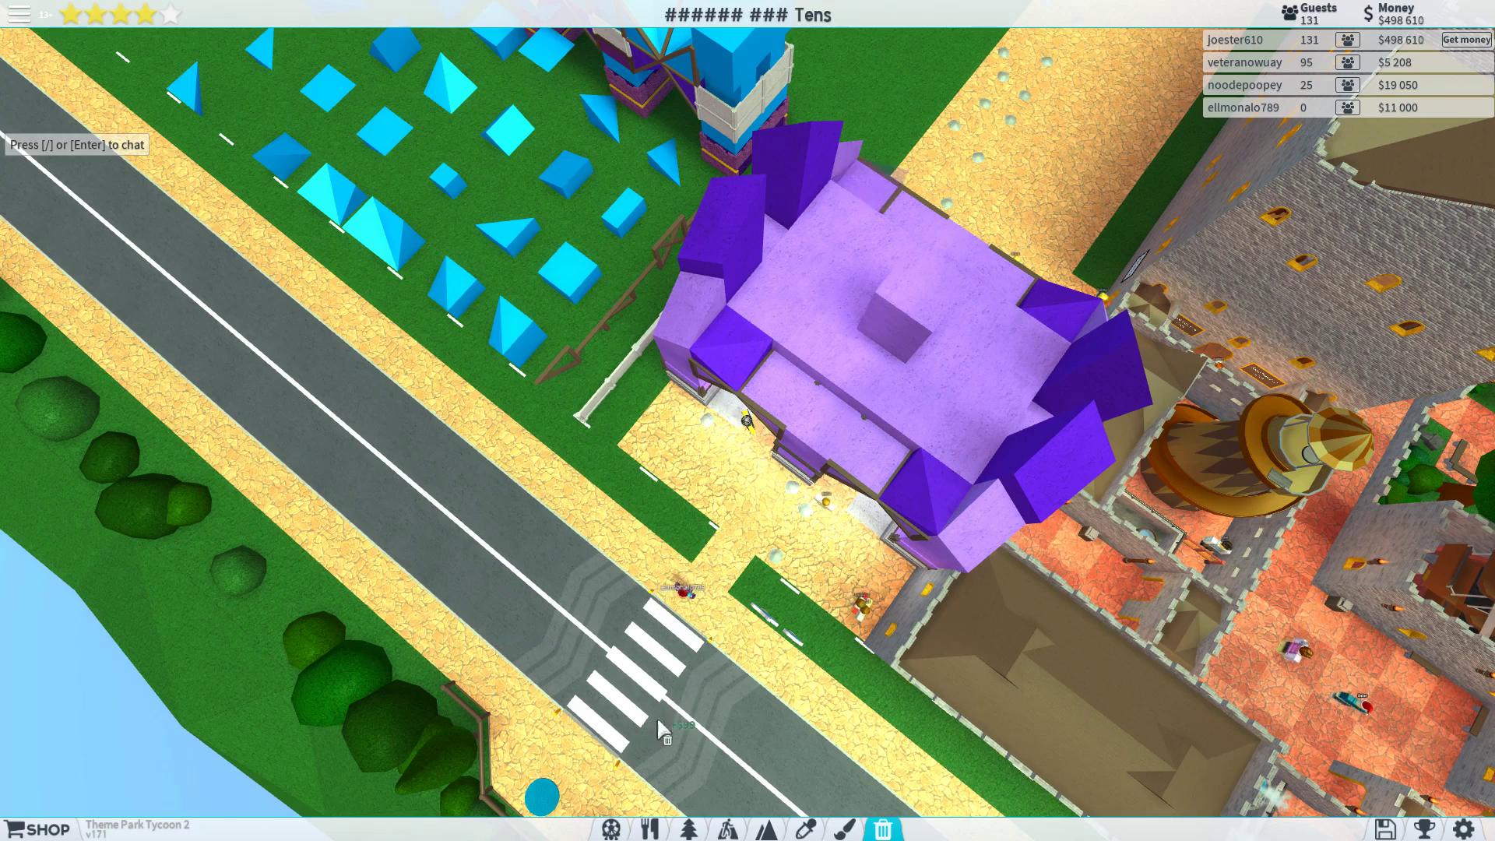
click(1071, 308)
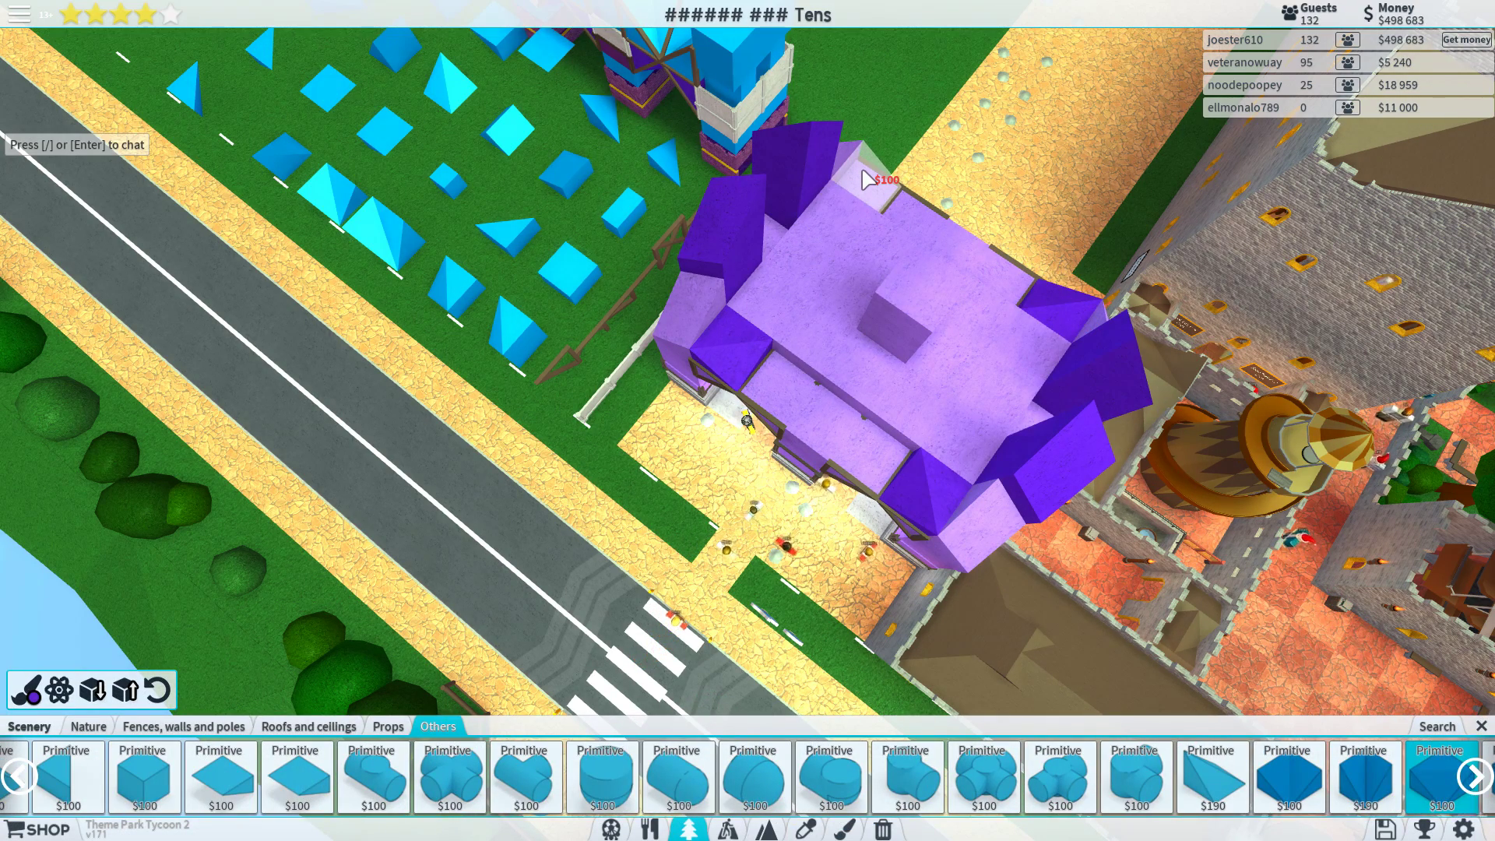
- Activate the picker and walk the avatar over to the loose blue pieces
drag(873, 184, 899, 283)
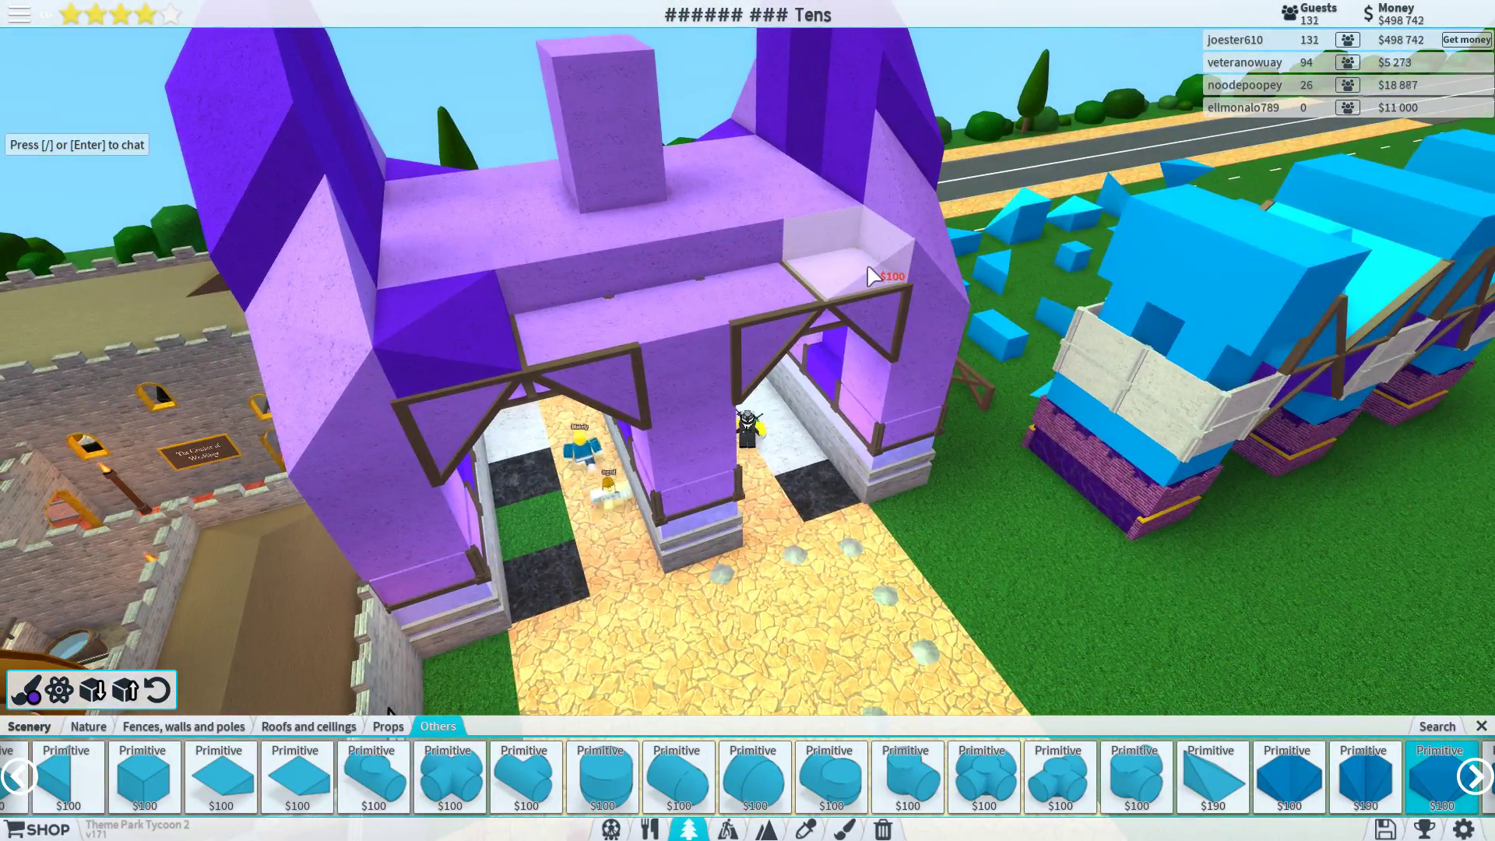
mouse_move(895, 282)
mouse_down()
mouse_move(856, 268)
mouse_move(819, 350)
mouse_up()
click(806, 830)
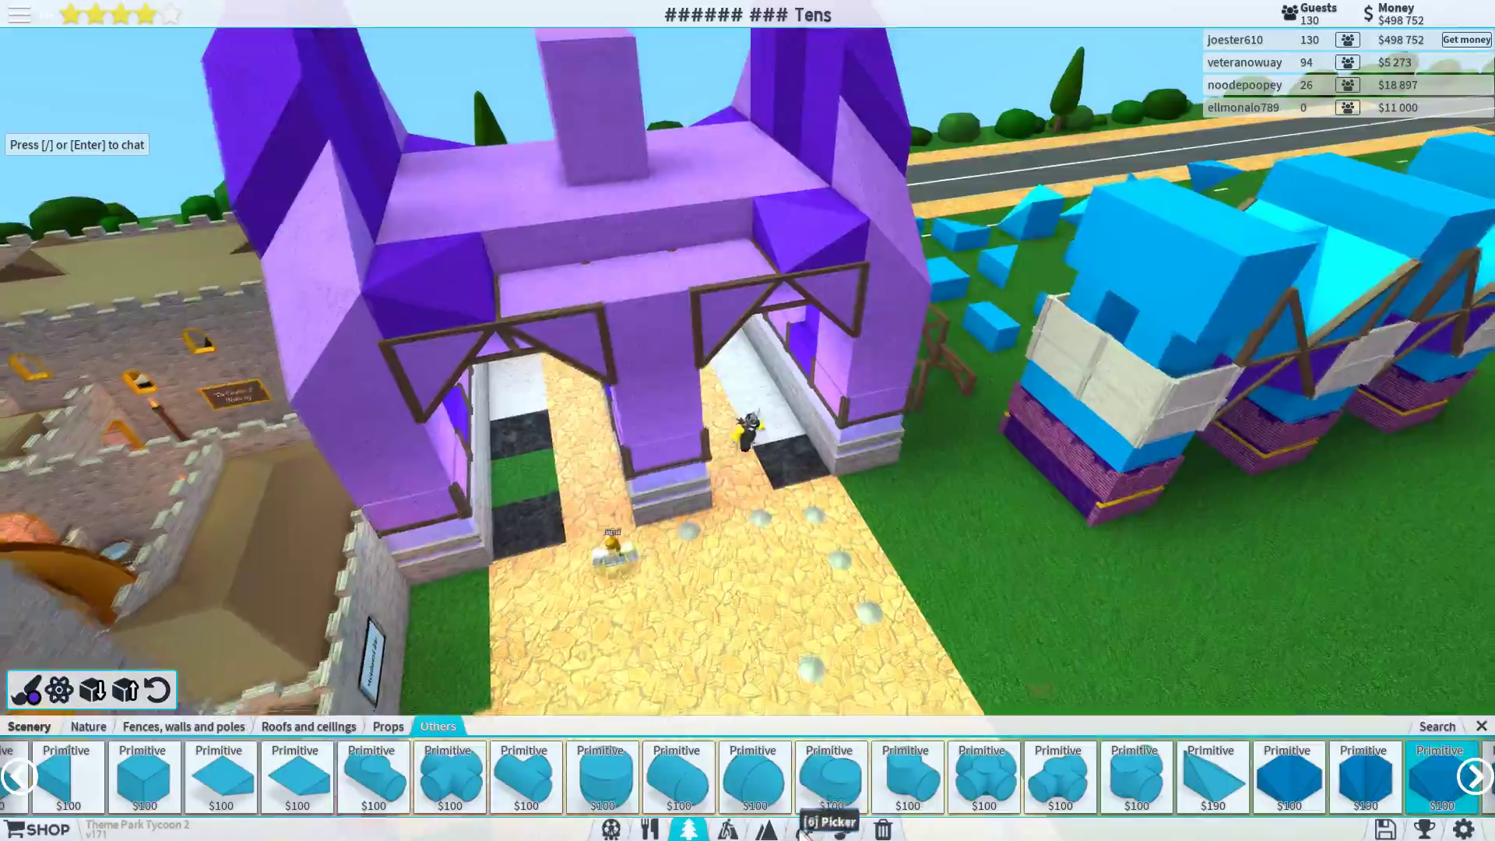
drag(535, 502, 747, 420)
scroll(818, 351, up, 5)
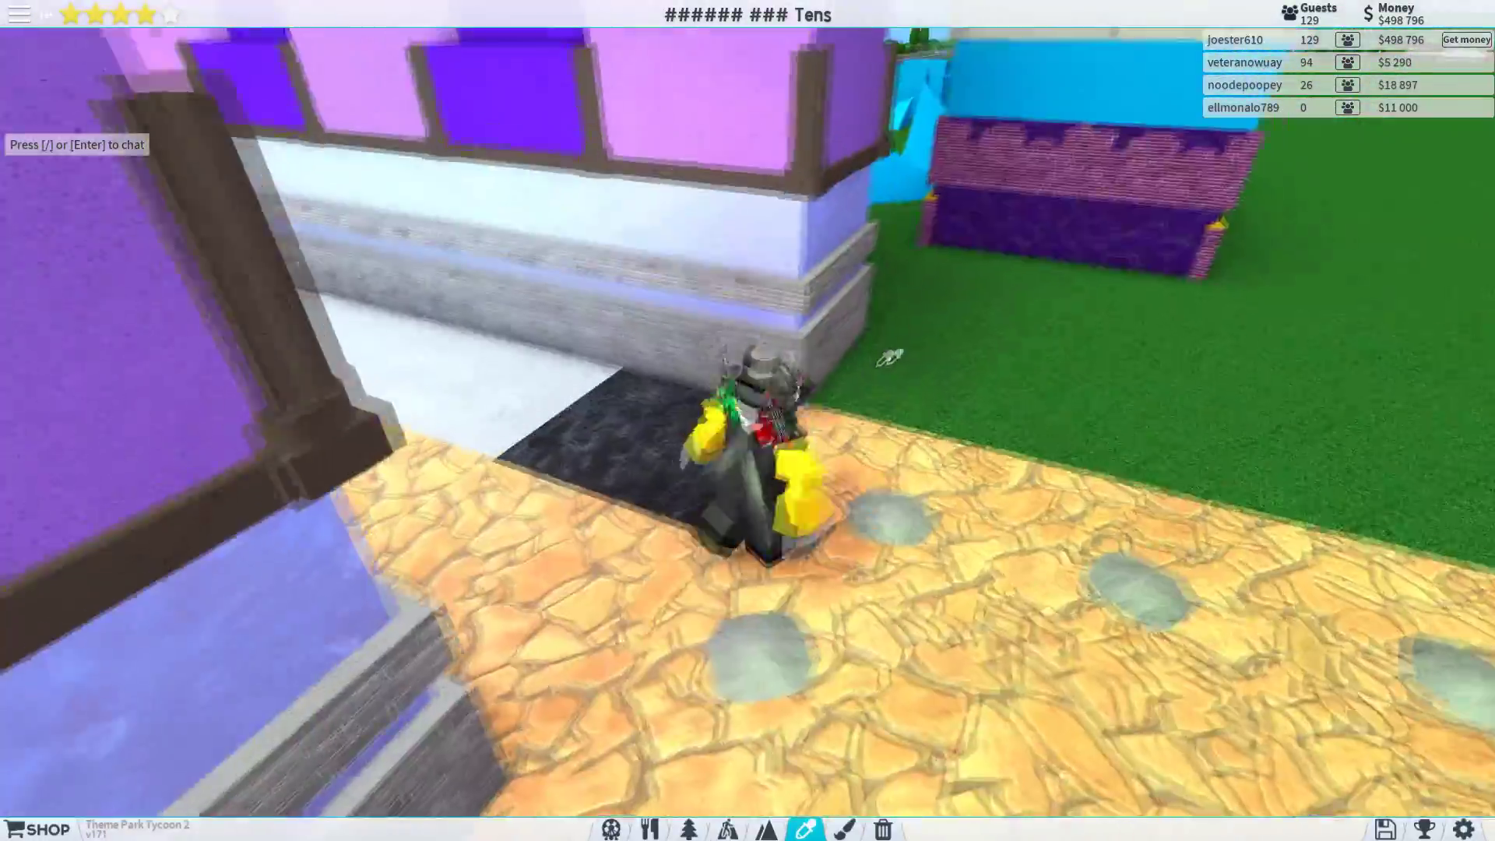
mouse_move(901, 358)
mouse_down()
mouse_move(748, 397)
mouse_move(889, 444)
mouse_move(1040, 541)
mouse_up()
key(w)
key(w)
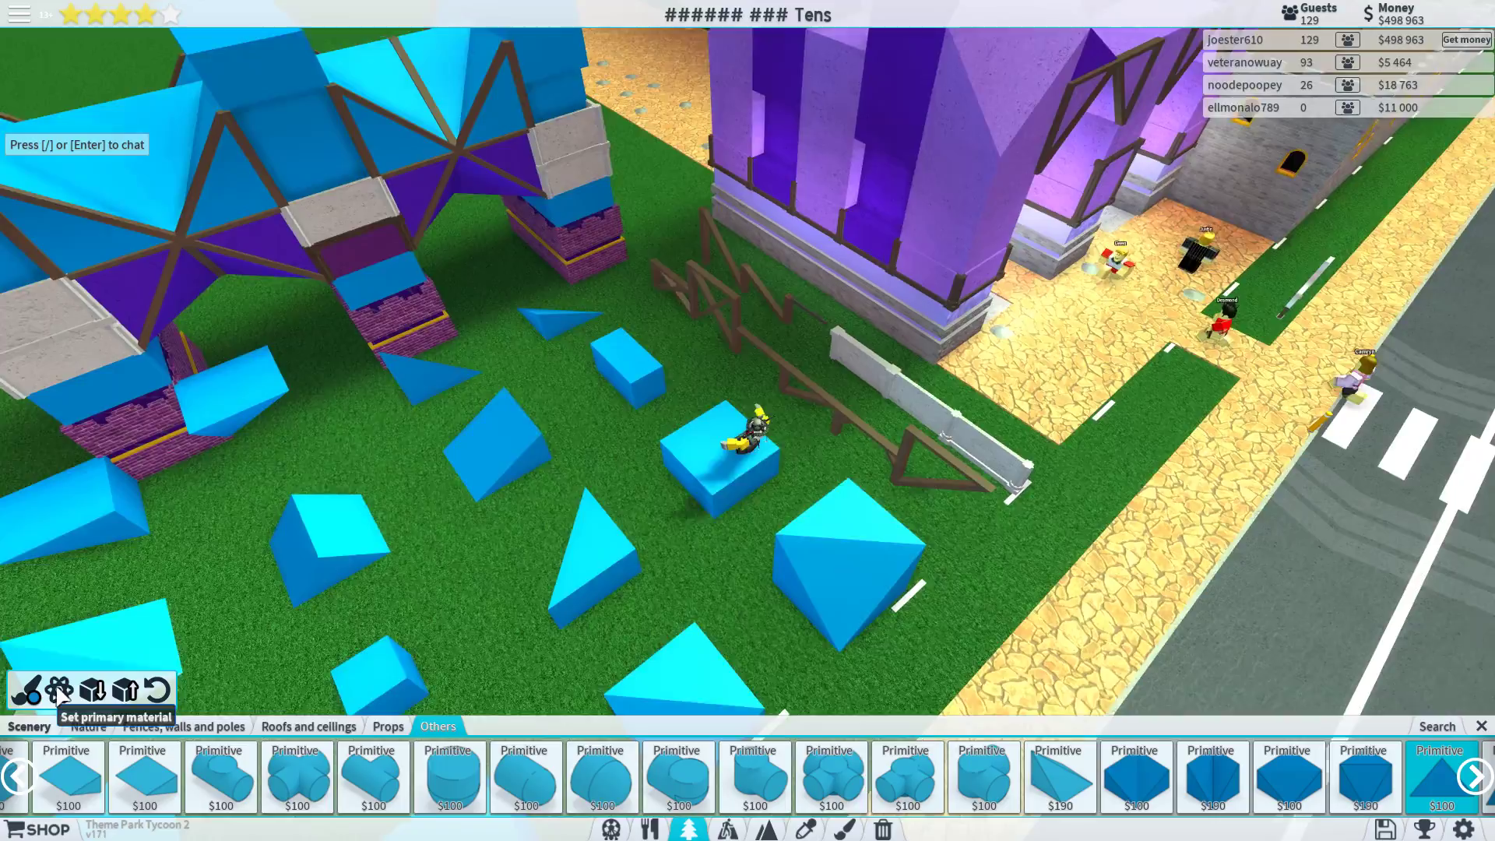
scroll(748, 421, up, 5)
scroll(500, 477, down, 5)
- Set the primary colour to purple and place a wedge on the raised top's corner
drag(748, 421, 817, 444)
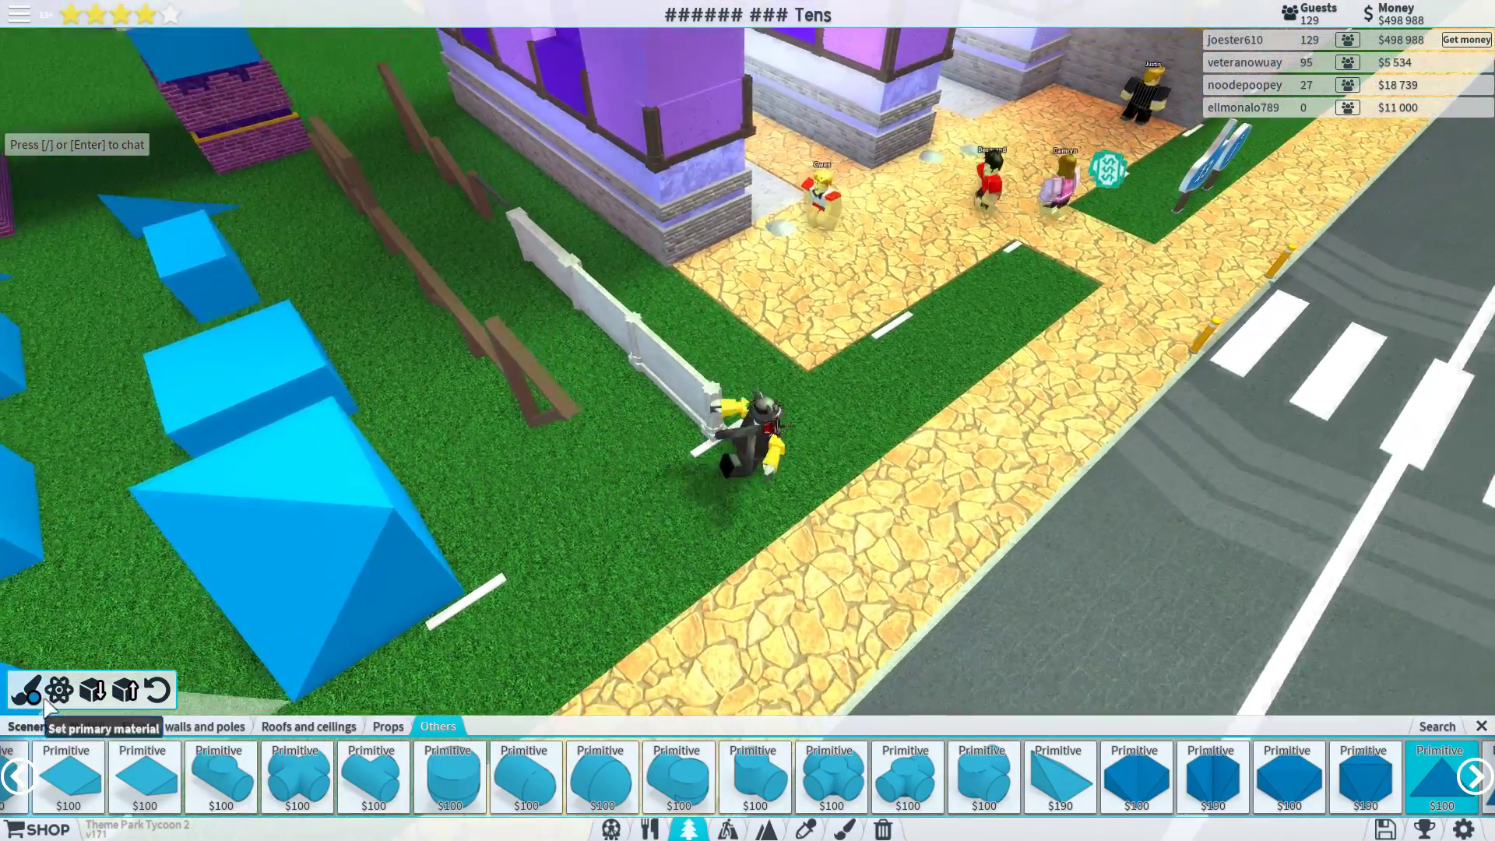
click(26, 690)
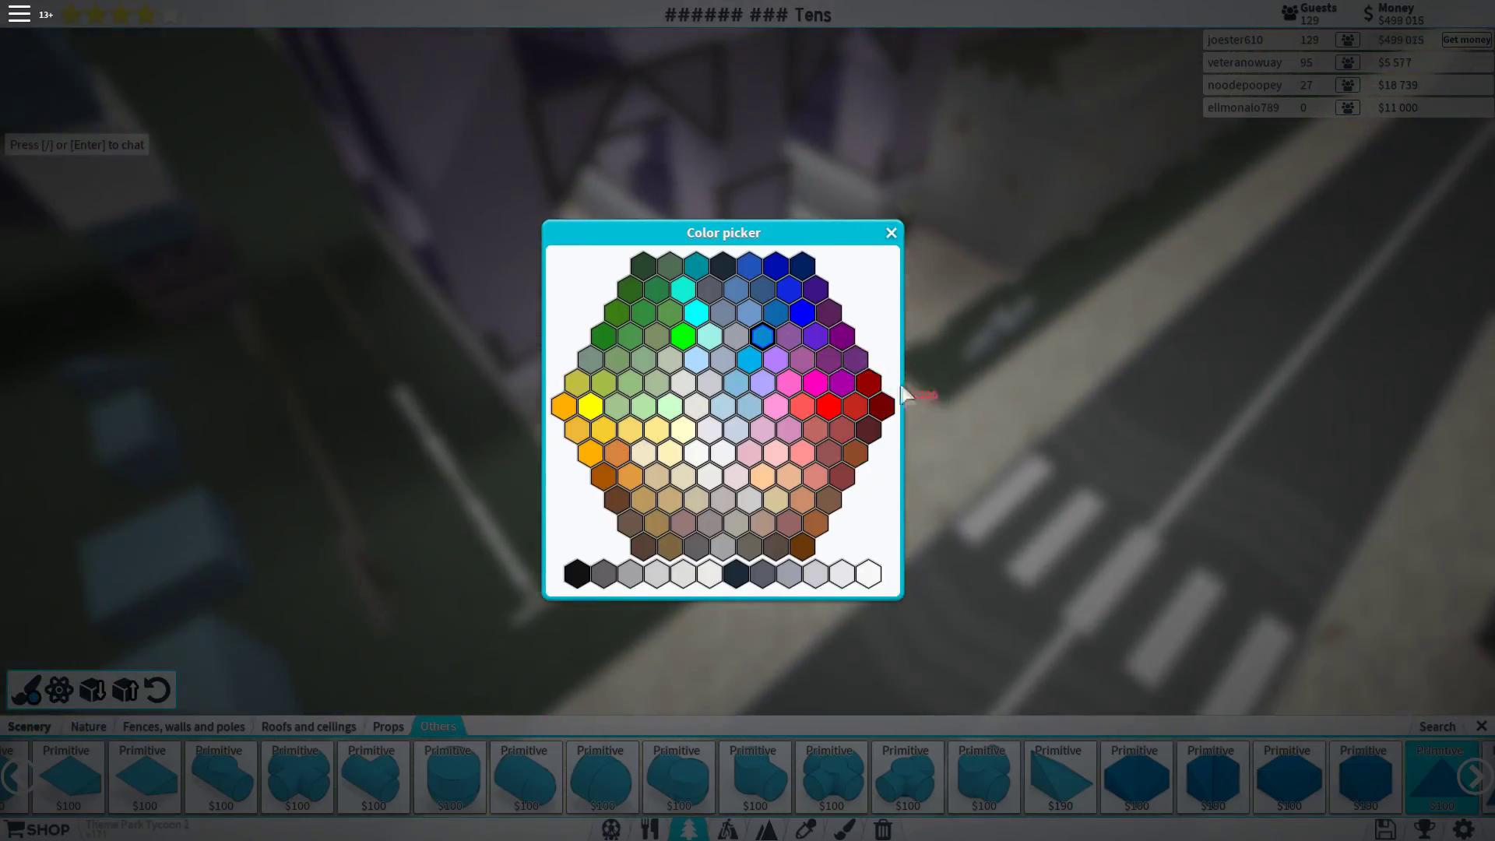
click(841, 338)
drag(814, 295, 824, 279)
scroll(824, 278, up, 3)
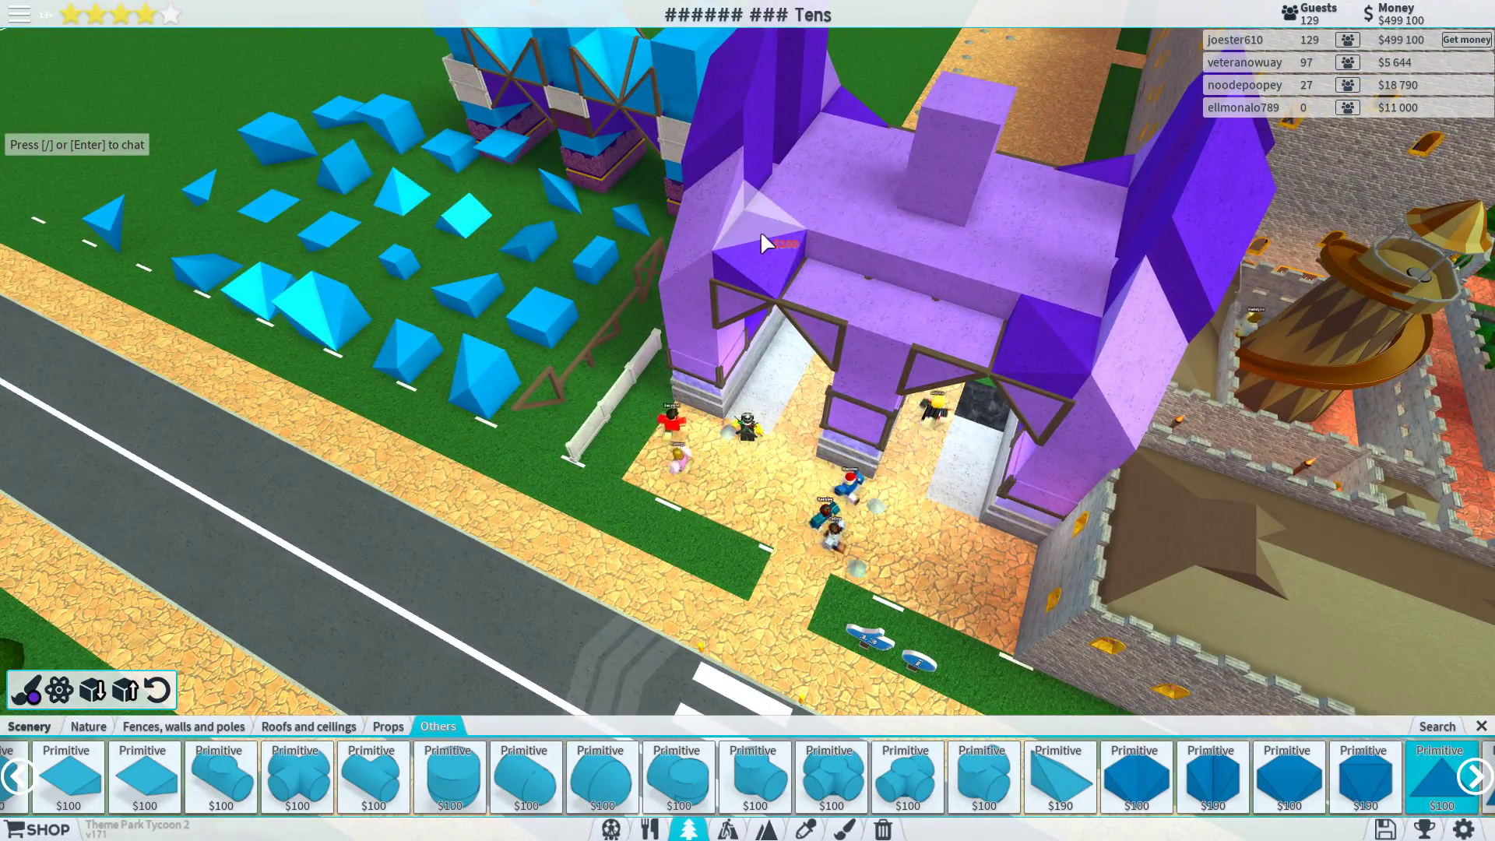
drag(761, 229, 934, 269)
scroll(893, 257, up, 4)
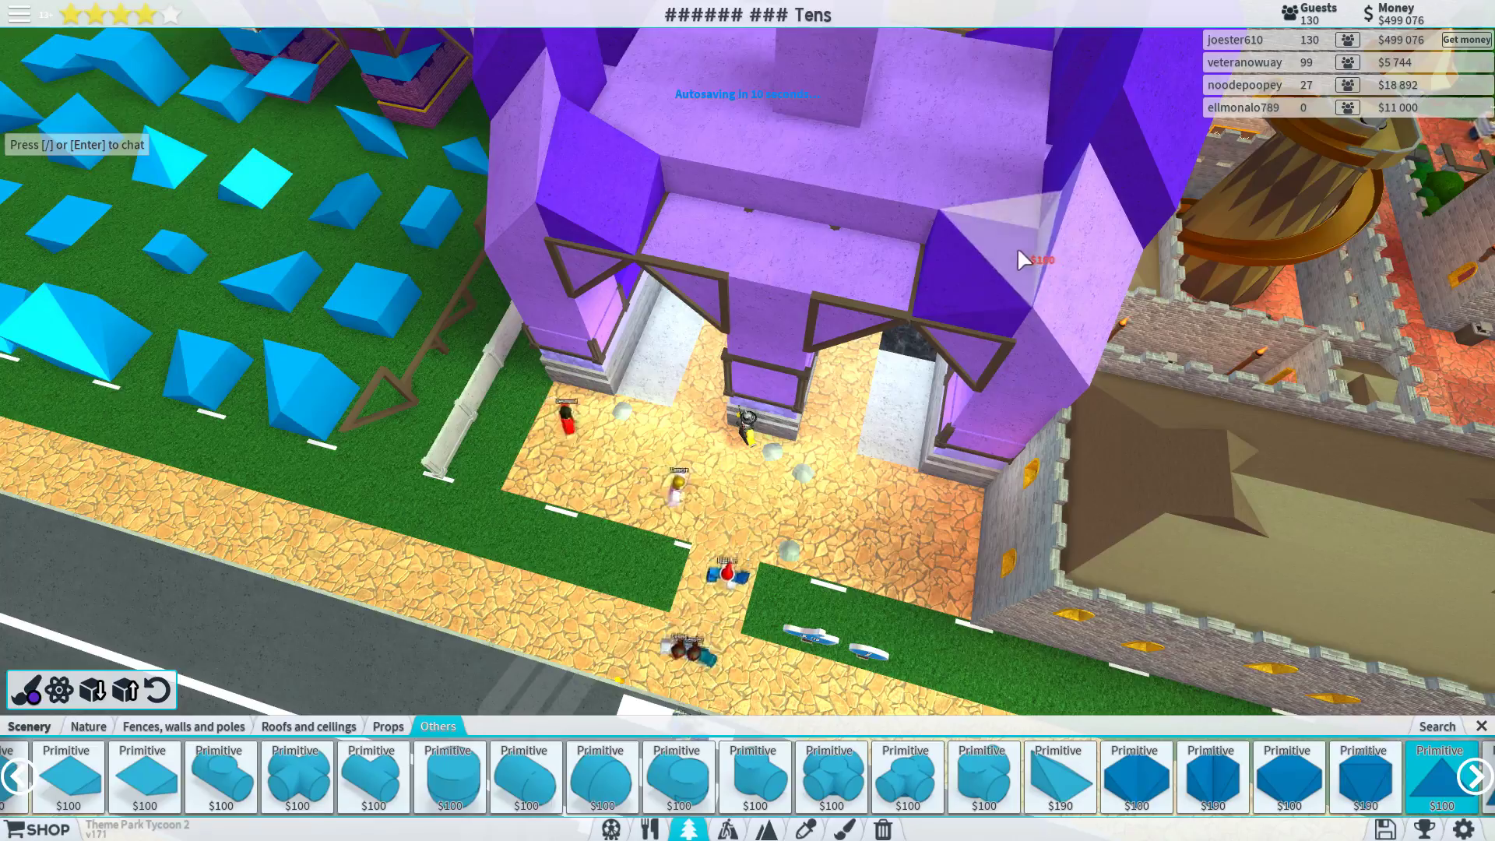
drag(1018, 247, 909, 249)
scroll(909, 248, up, 5)
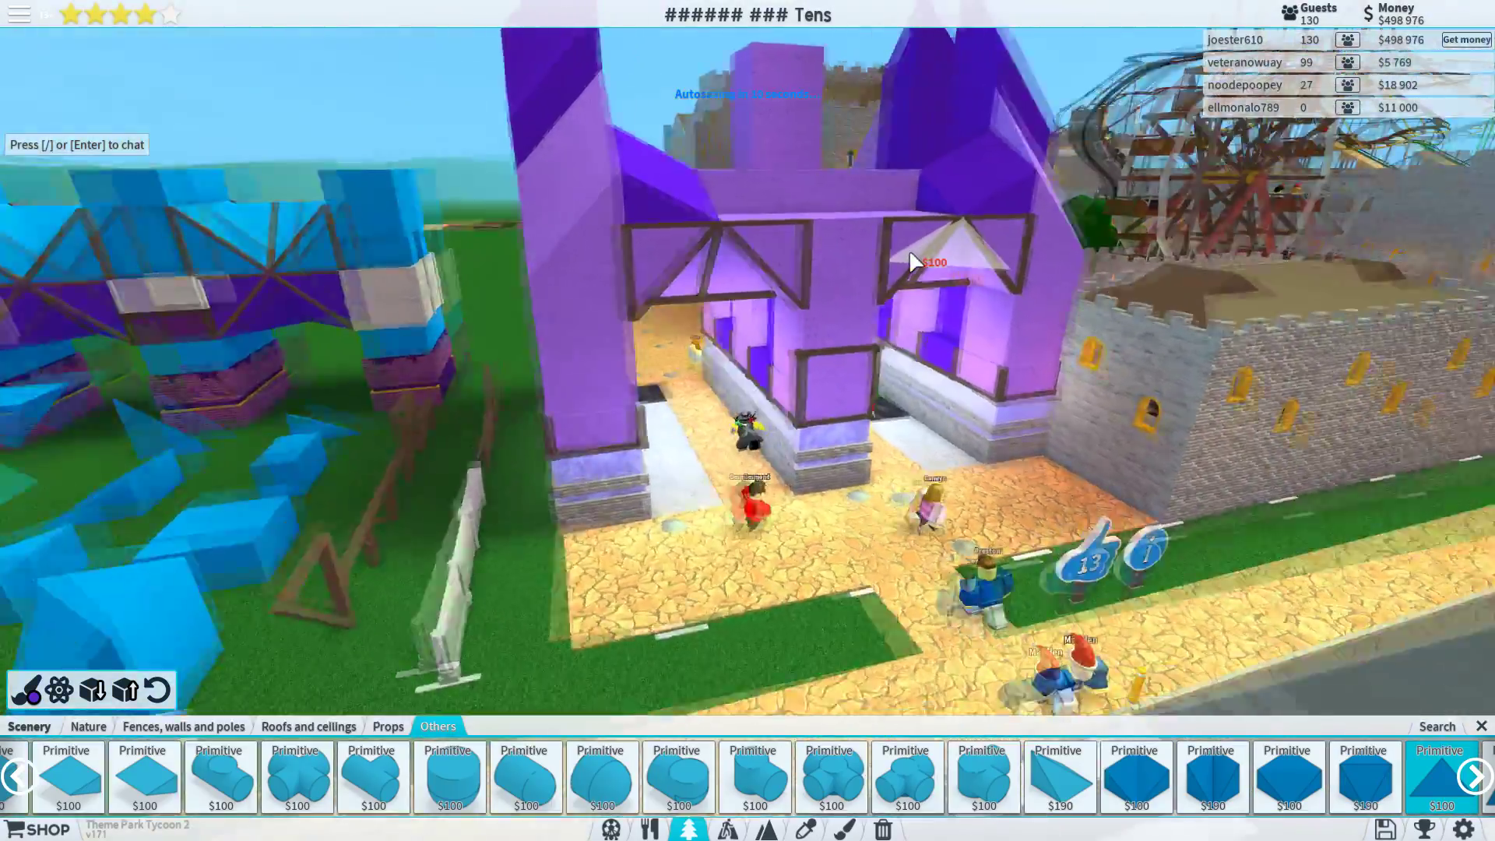
scroll(908, 260, down, 5)
drag(909, 249, 861, 240)
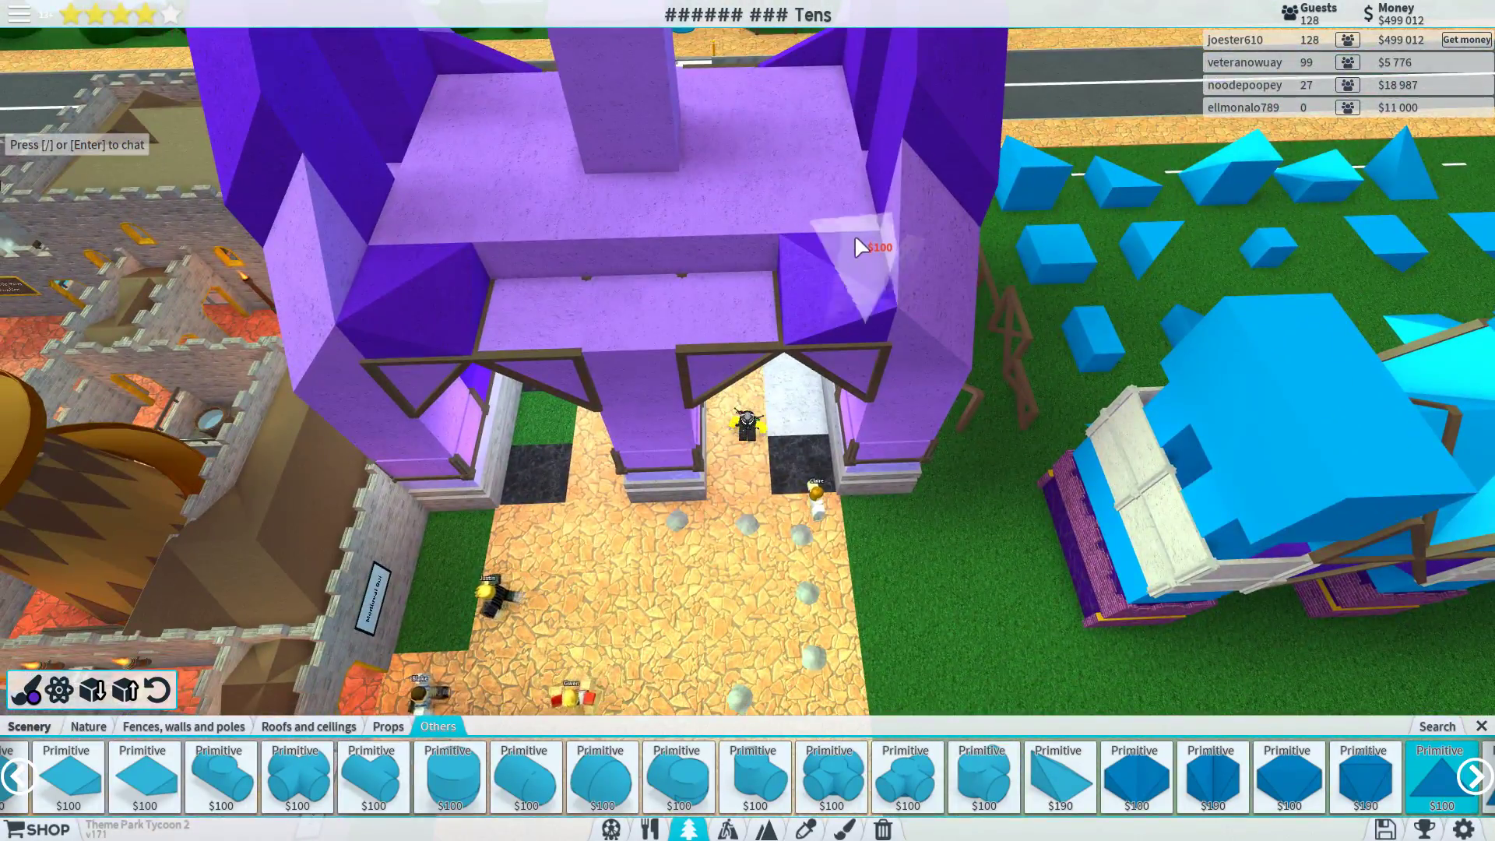
click(855, 234)
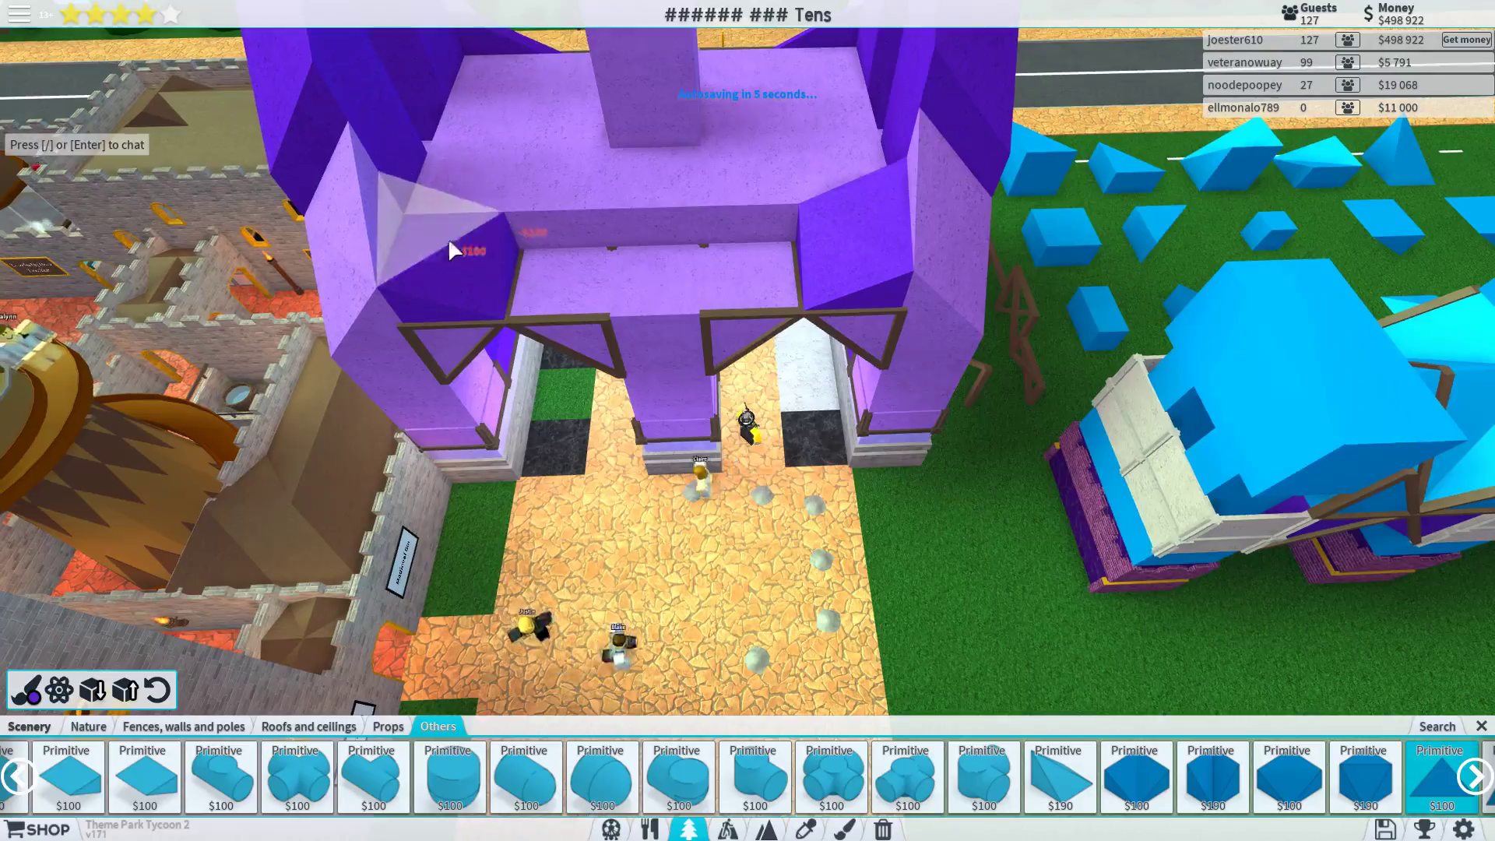
drag(447, 237, 623, 291)
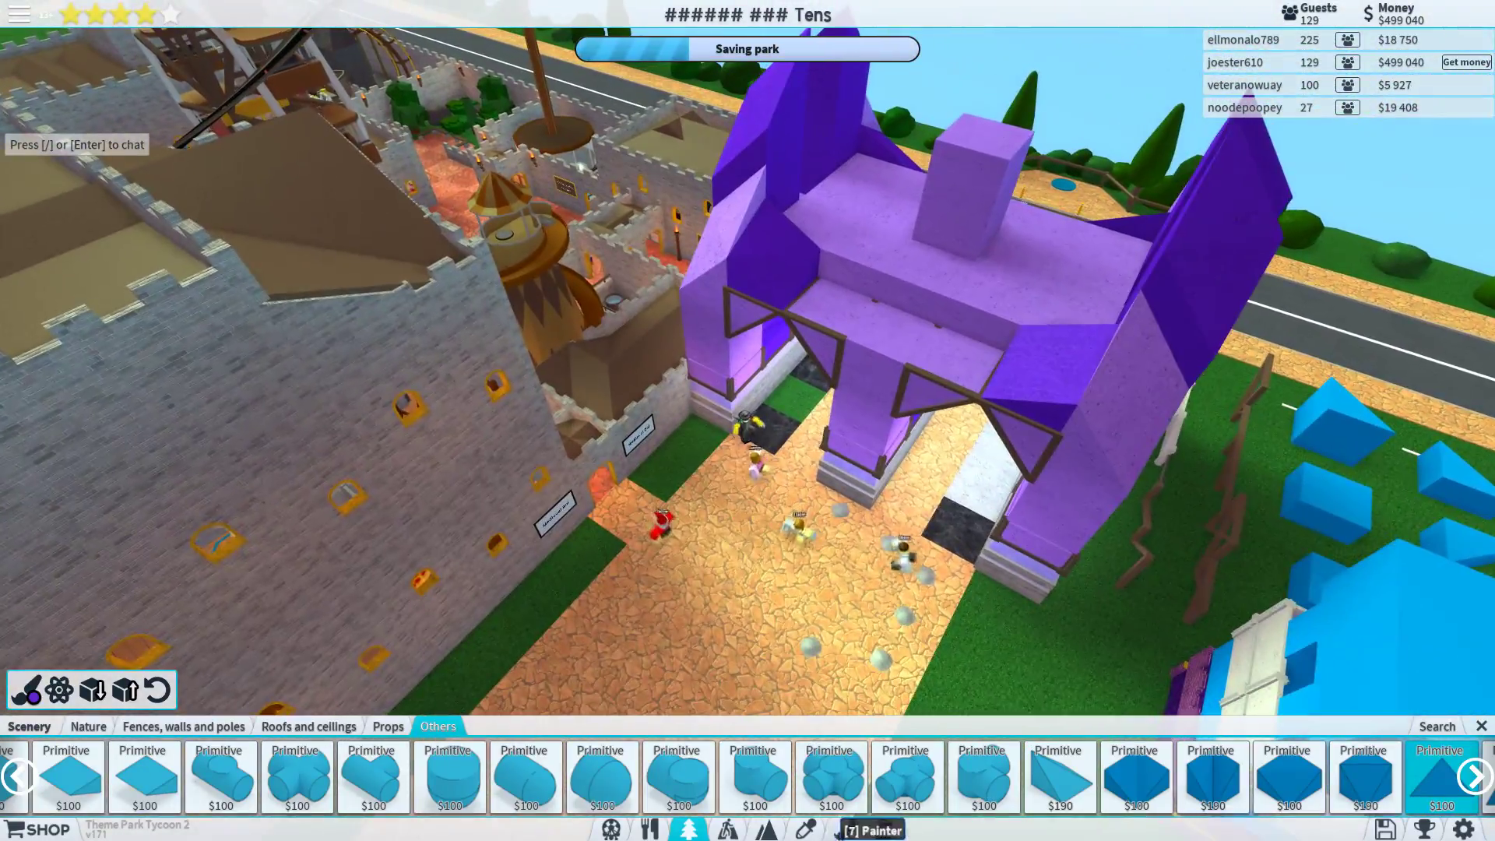
- Set primary, secondary and tertiary paint colours to light purple, then view the entrance
click(839, 830)
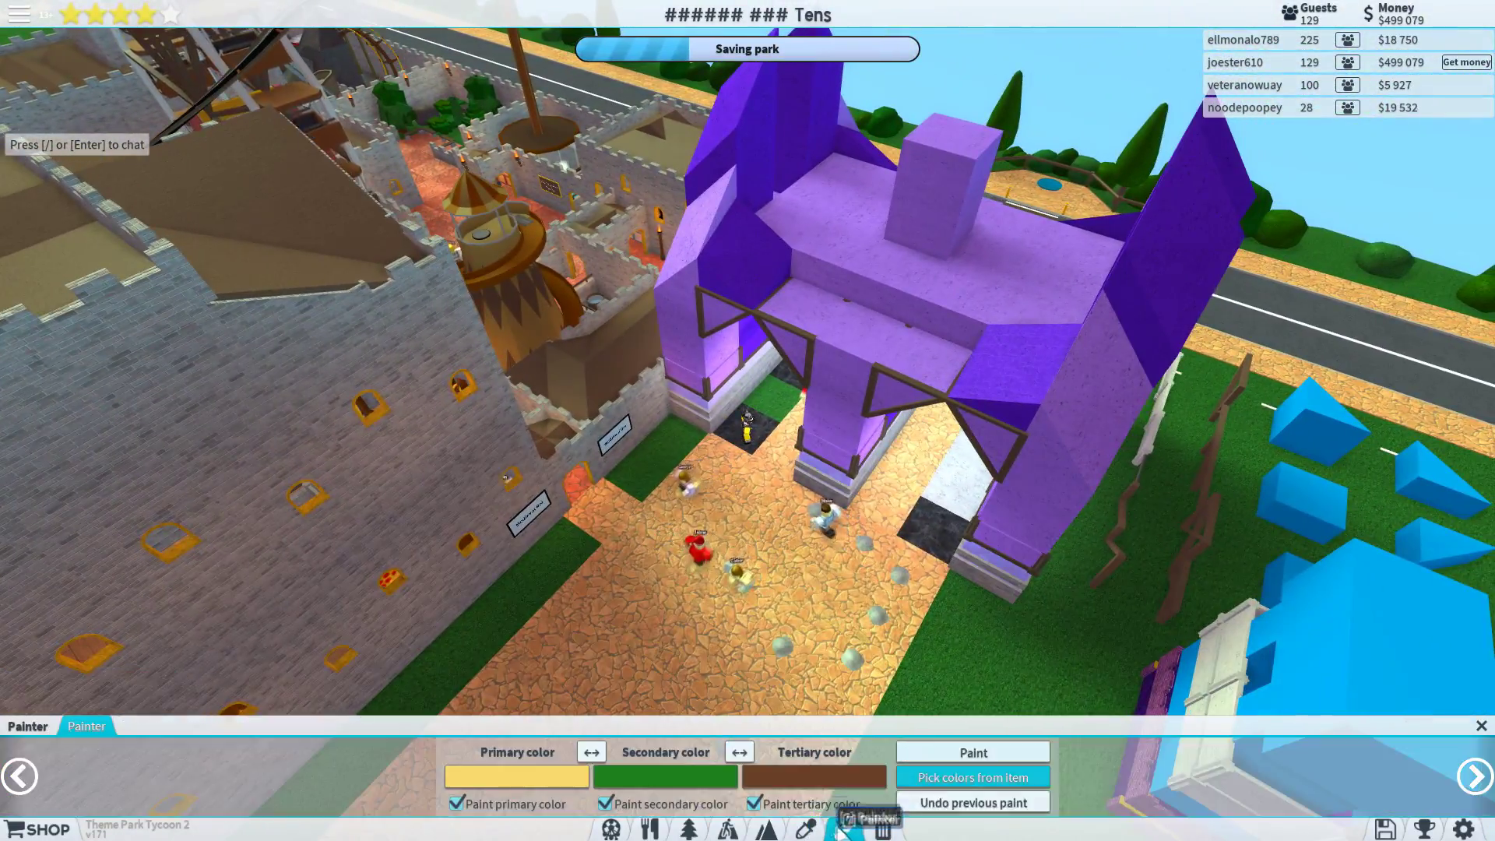
click(533, 782)
click(777, 360)
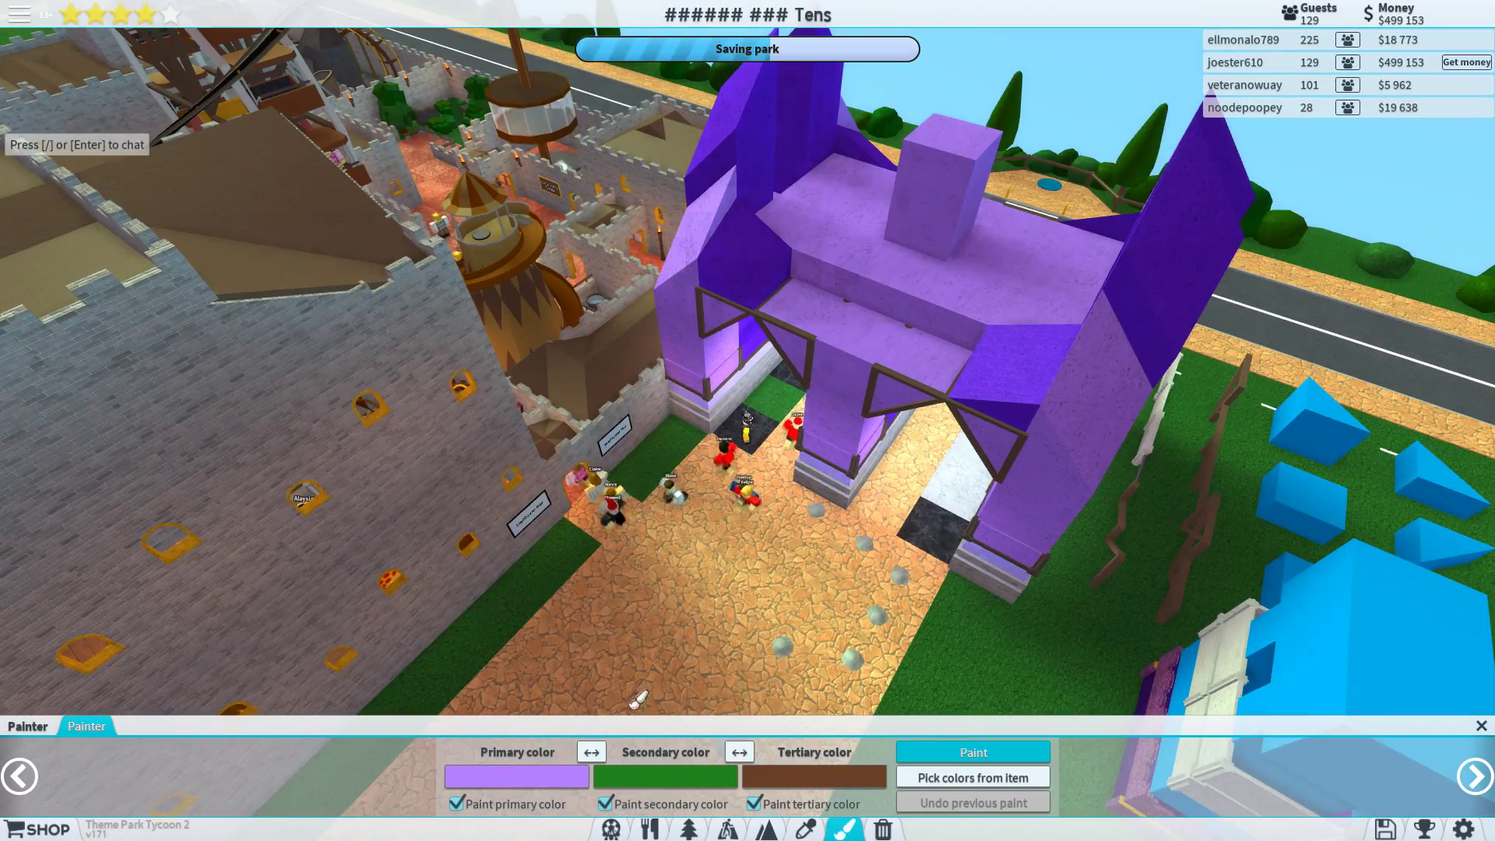
click(669, 790)
click(790, 380)
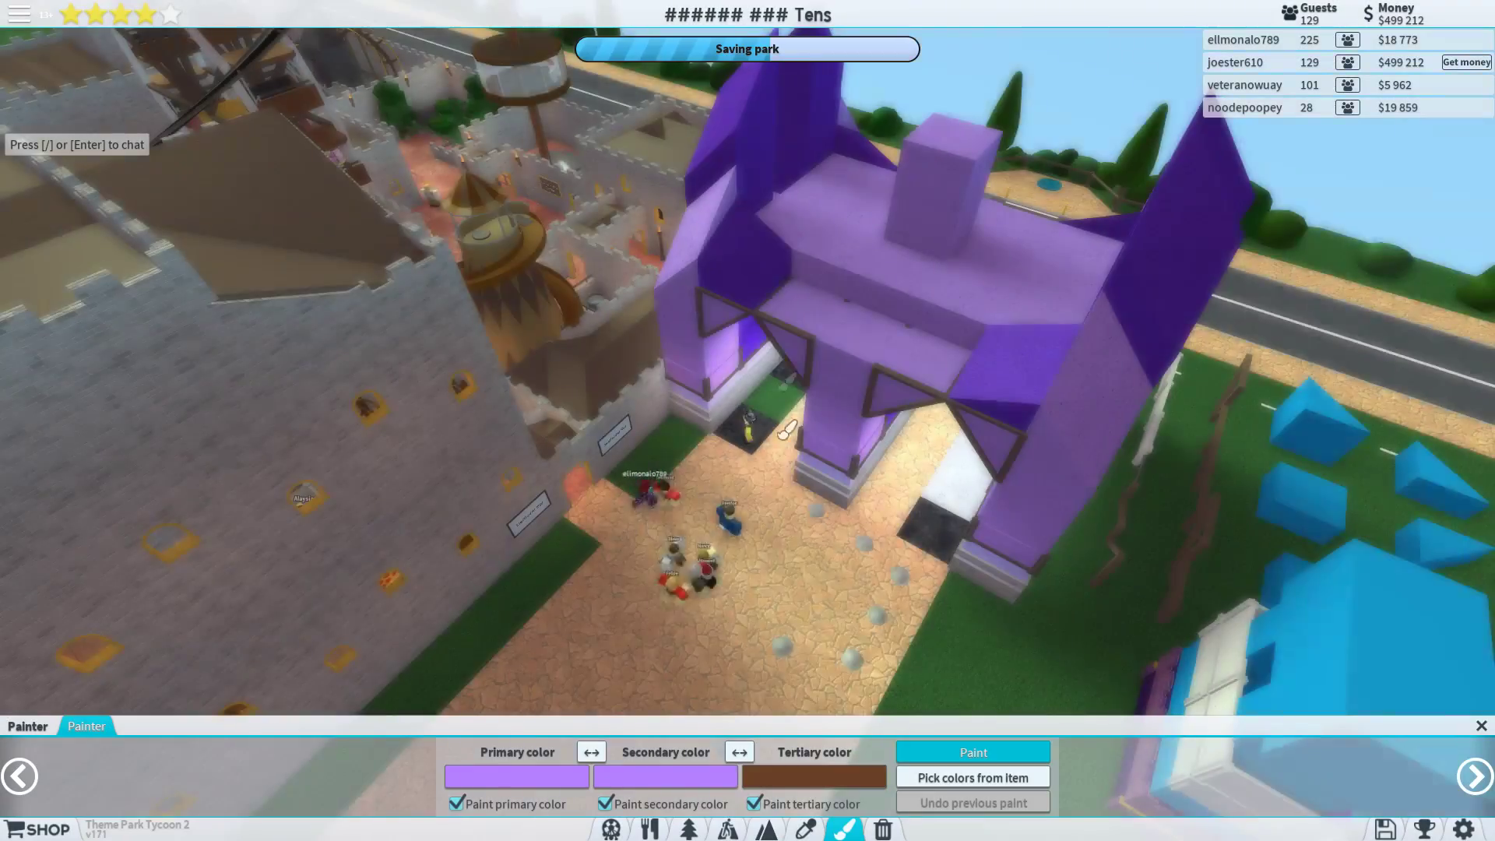
click(807, 776)
click(795, 378)
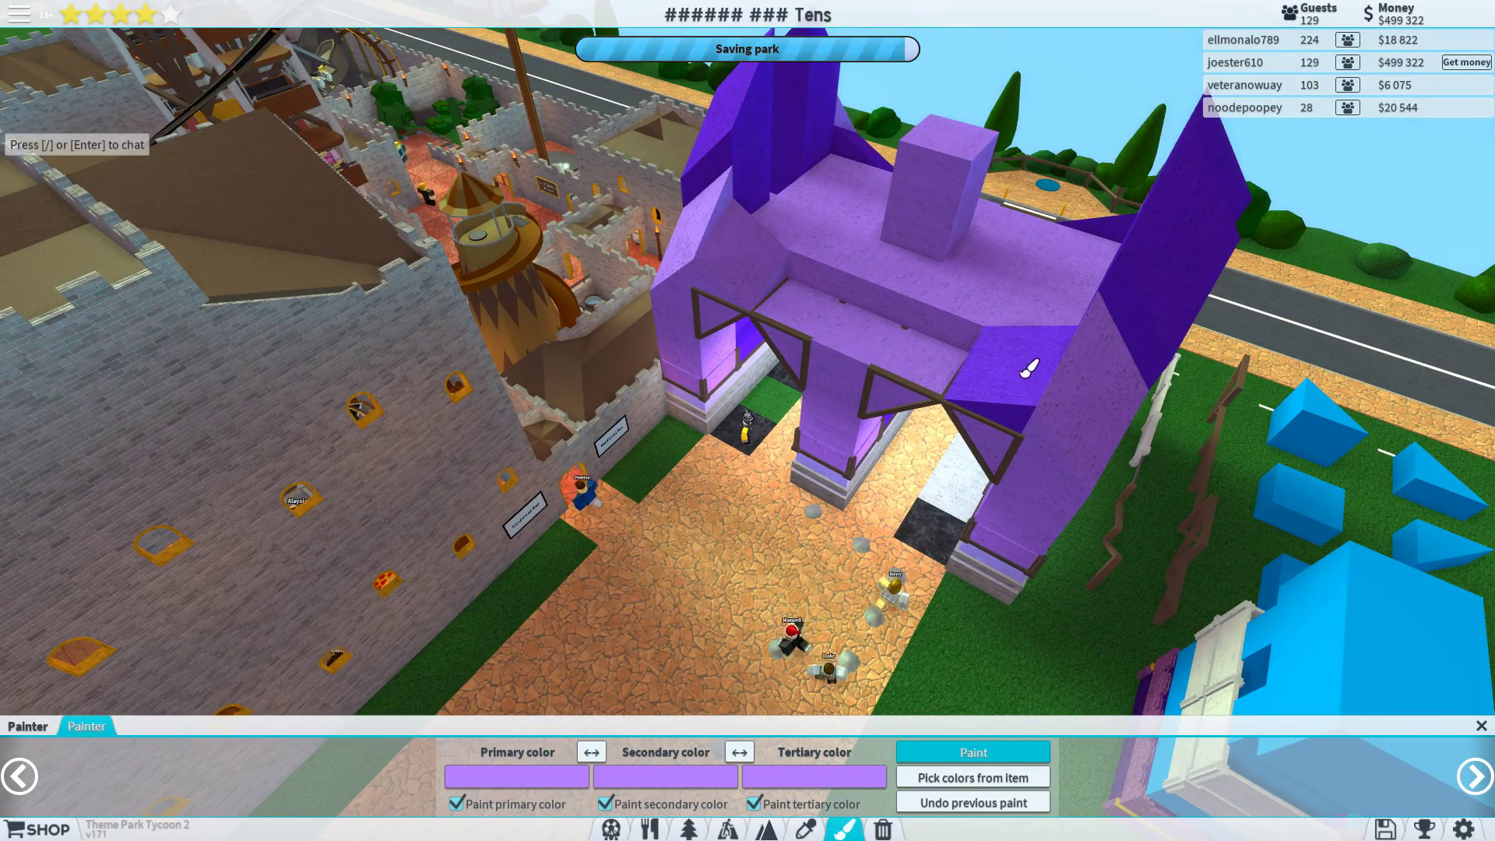
scroll(1029, 369, up, 8)
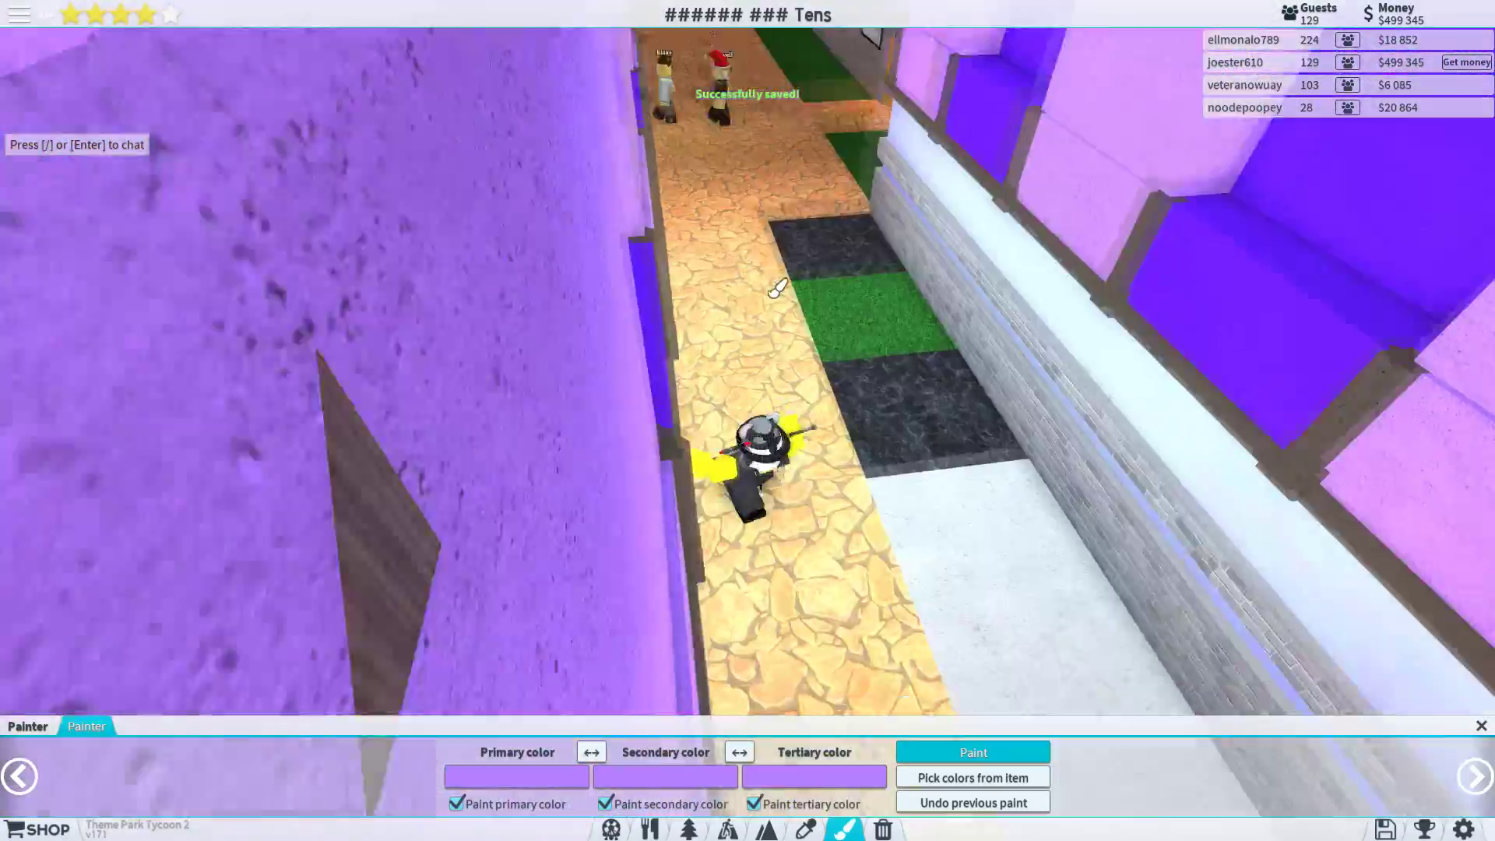
scroll(777, 288, down, 8)
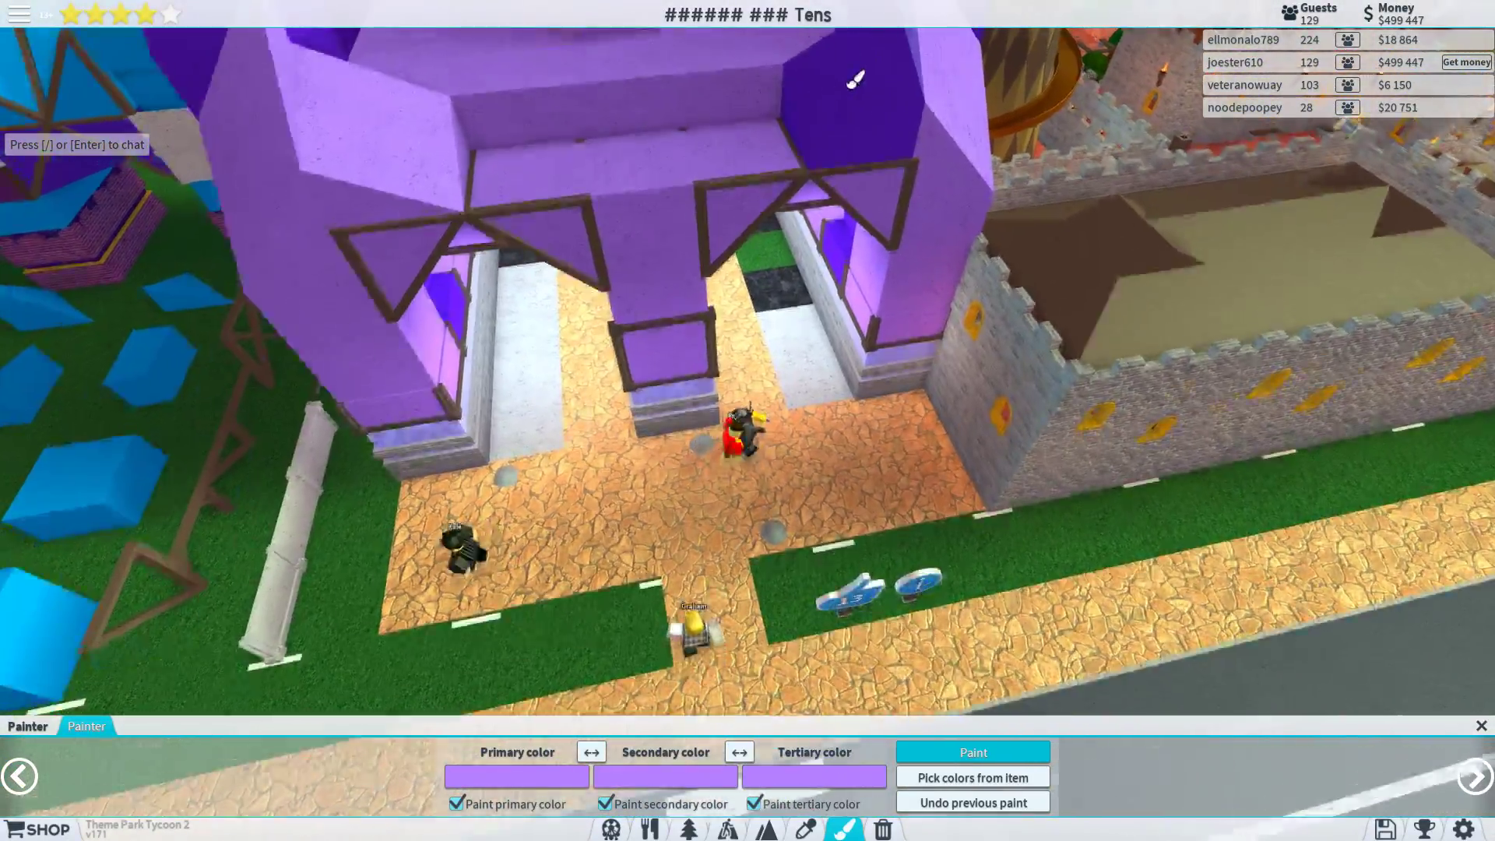
mouse_move(855, 78)
mouse_down()
mouse_move(710, 193)
mouse_move(693, 178)
mouse_up()
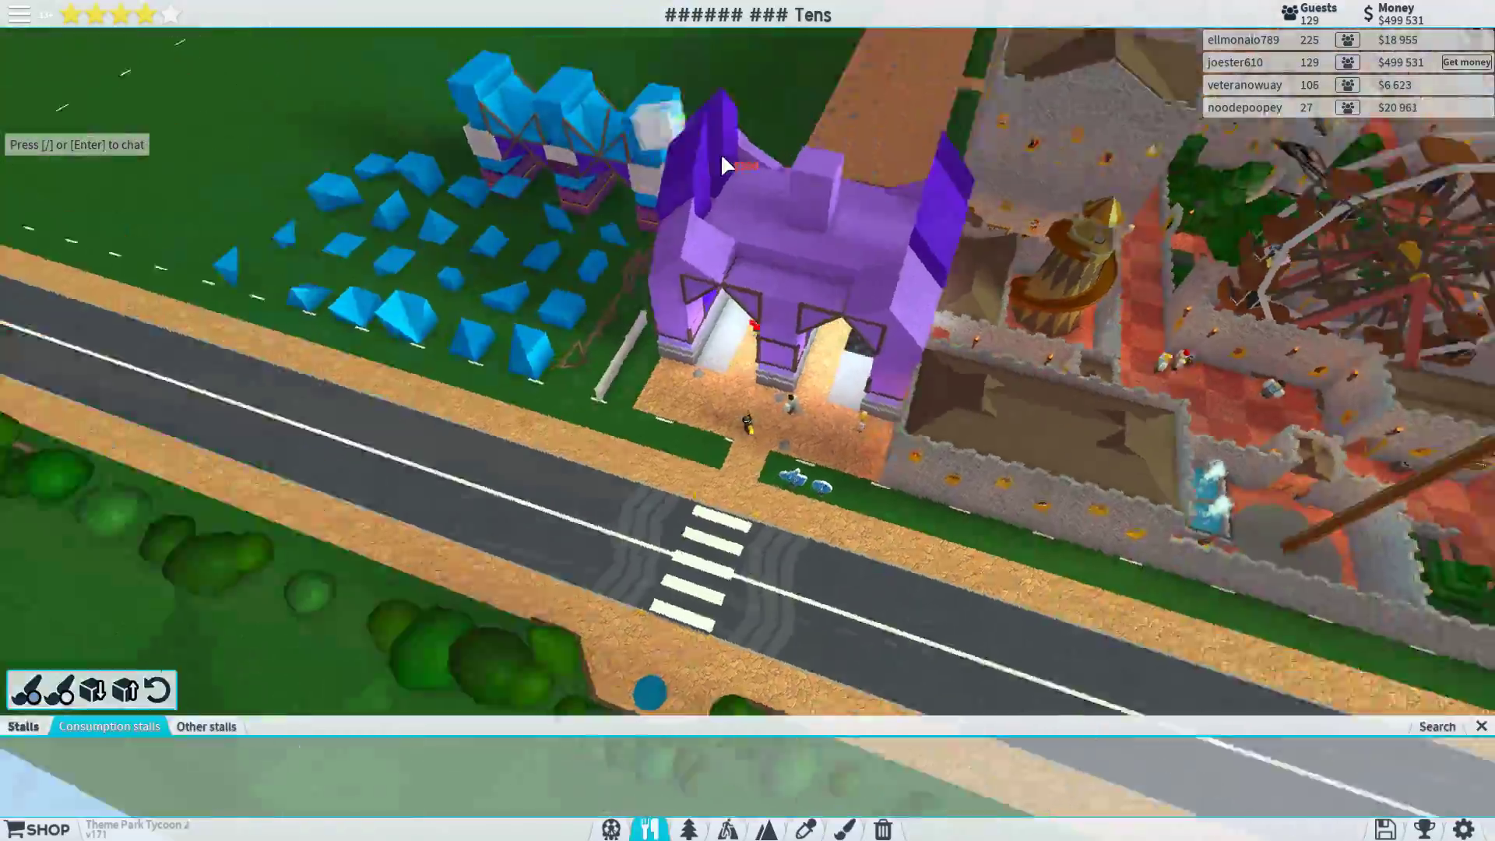
scroll(711, 152, up, 5)
drag(699, 163, 669, 179)
scroll(669, 178, down, 3)
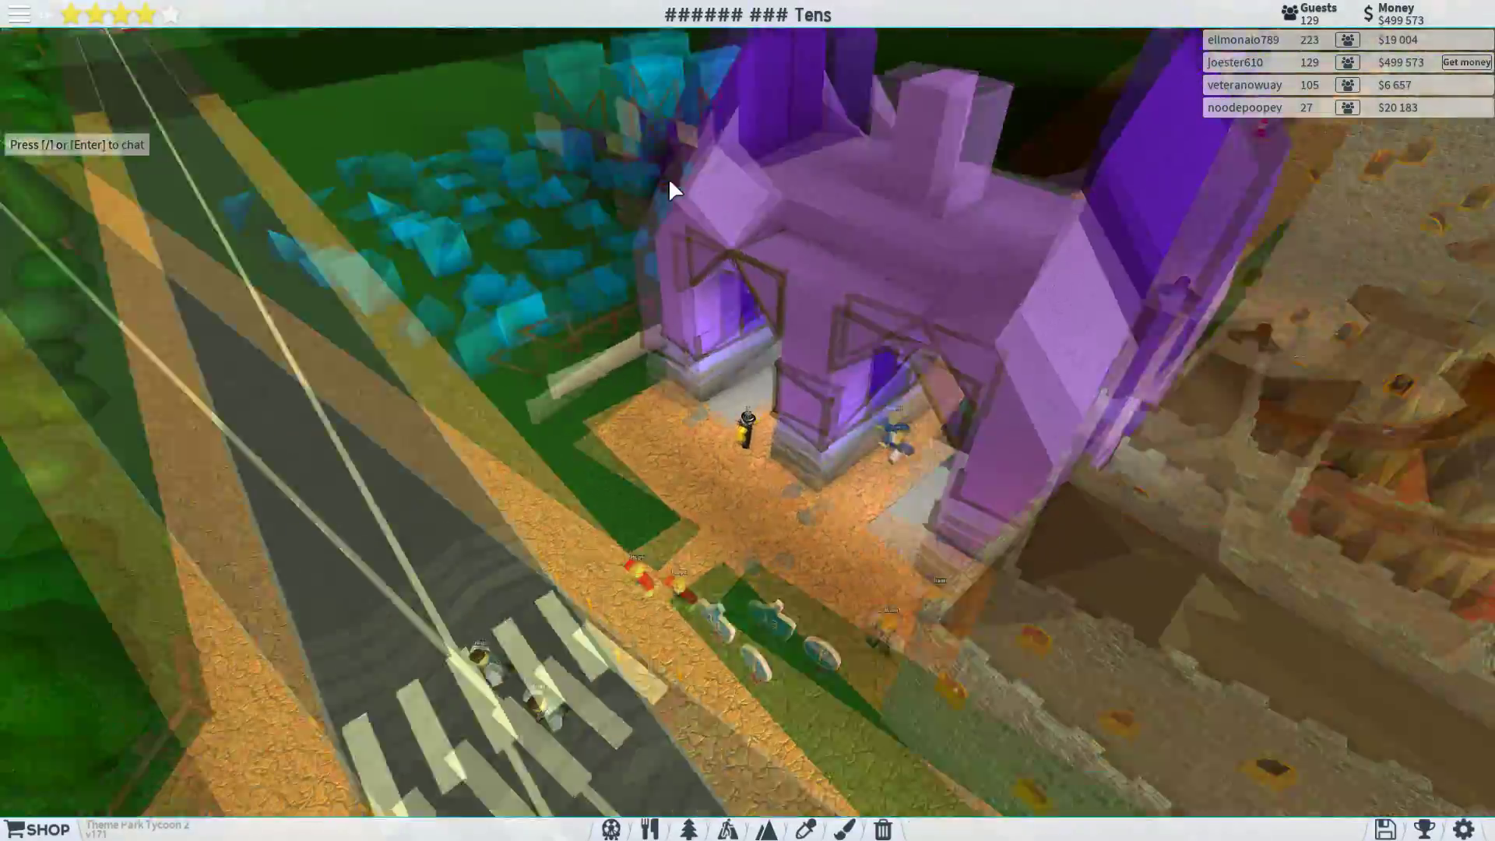
scroll(668, 177, down, 3)
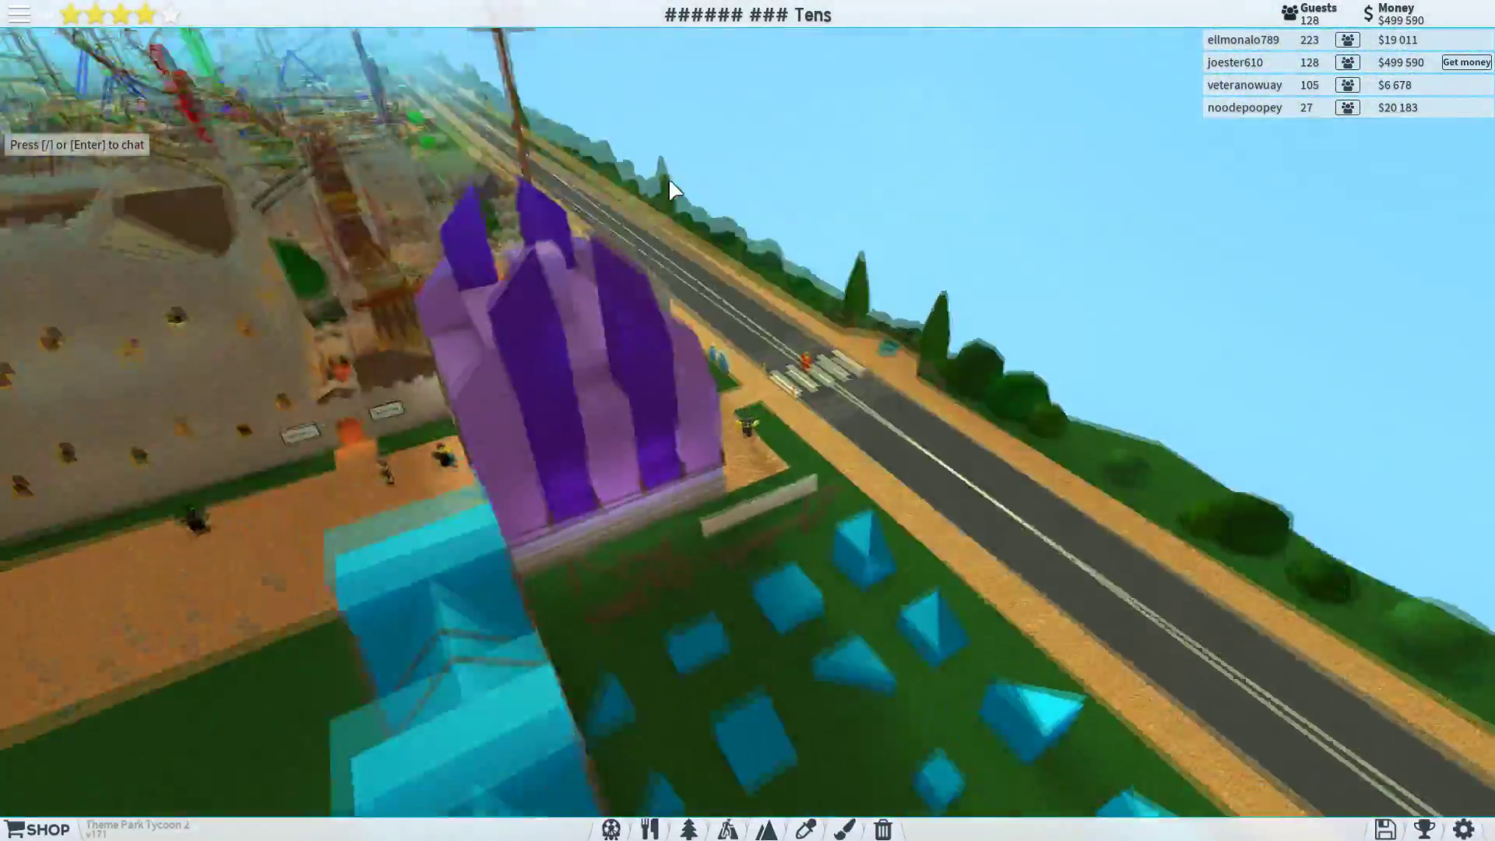
- Copy a scattered blue block's shape with the picker and rotate its preview
drag(669, 178, 669, 178)
scroll(668, 178, up, 3)
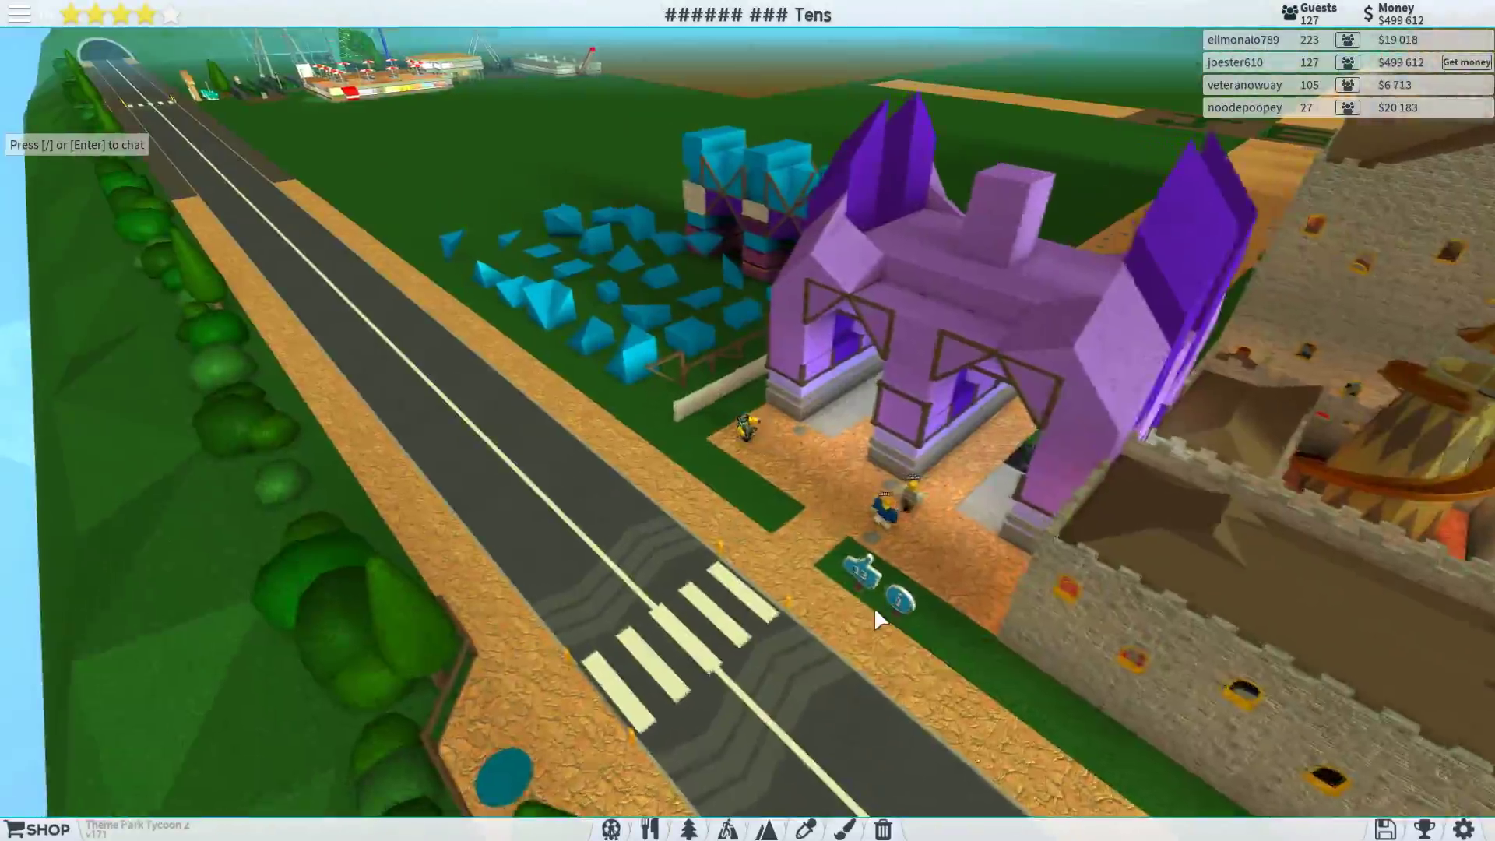
key(7)
drag(670, 328, 670, 328)
scroll(670, 328, up, 3)
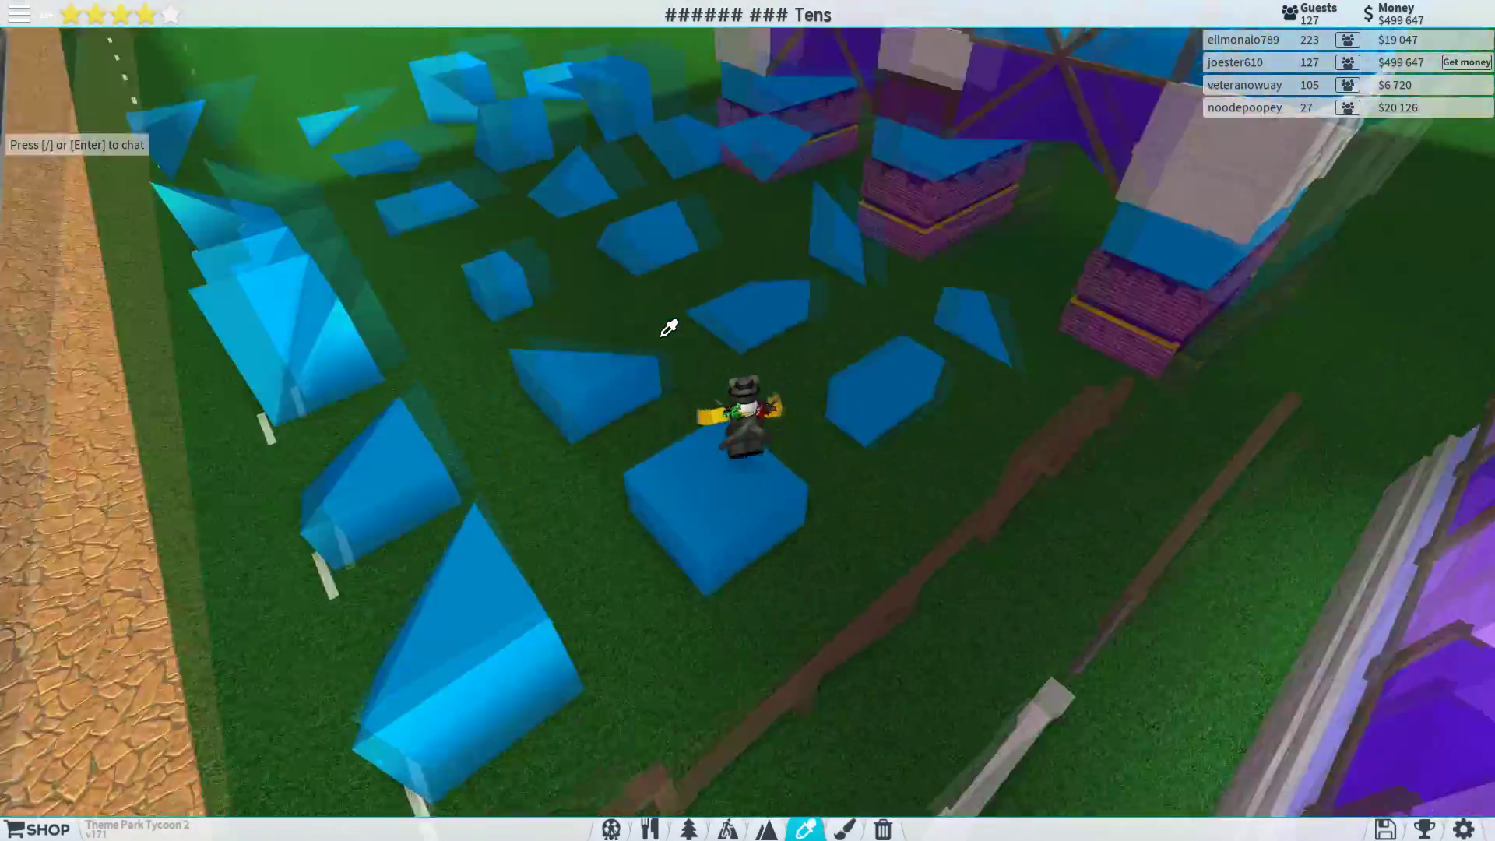
scroll(670, 328, down, 5)
drag(669, 328, 669, 328)
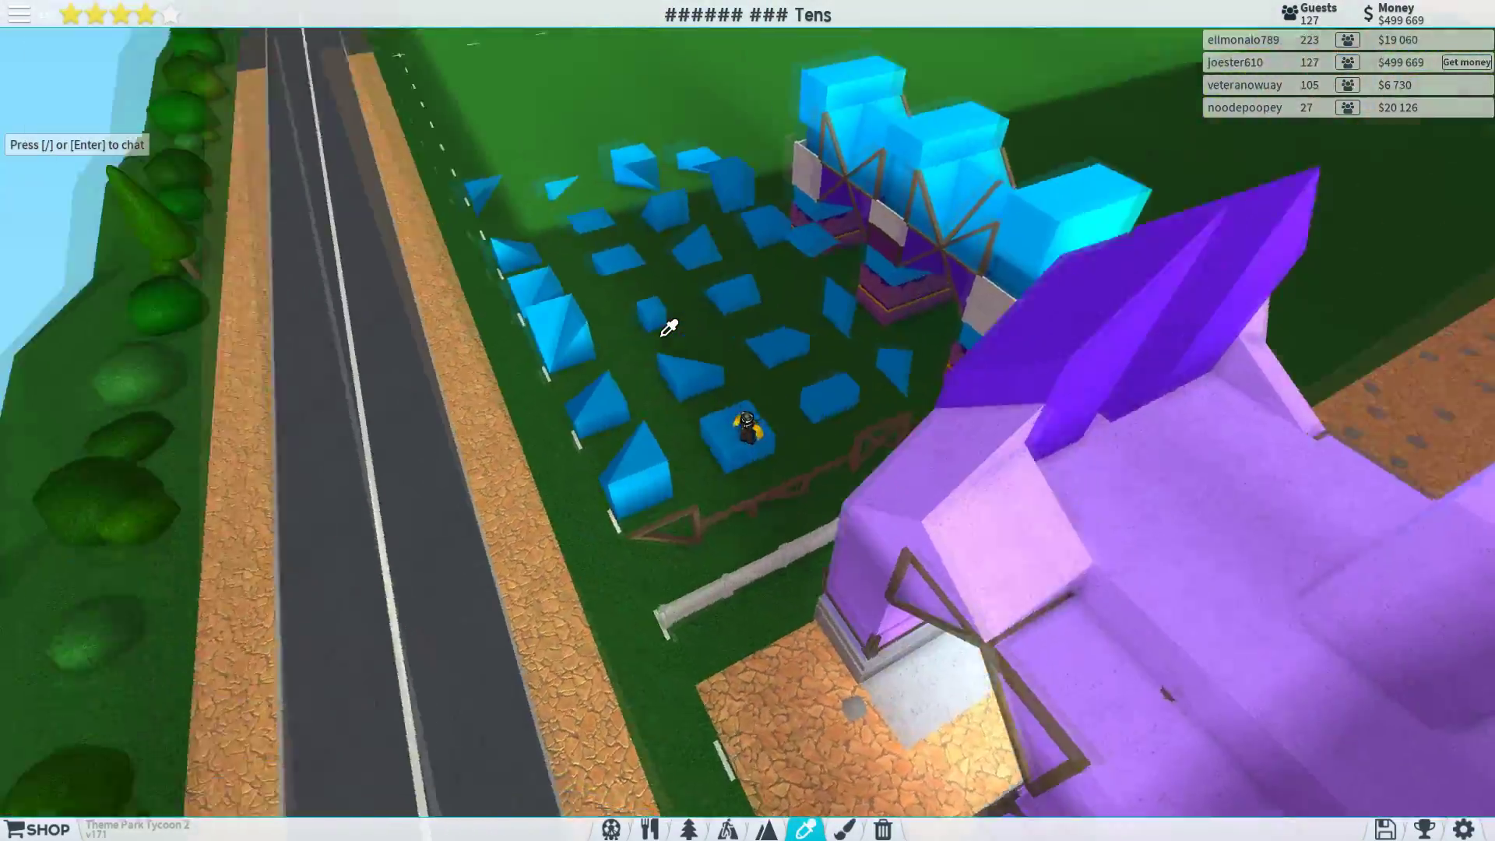
scroll(670, 328, up, 3)
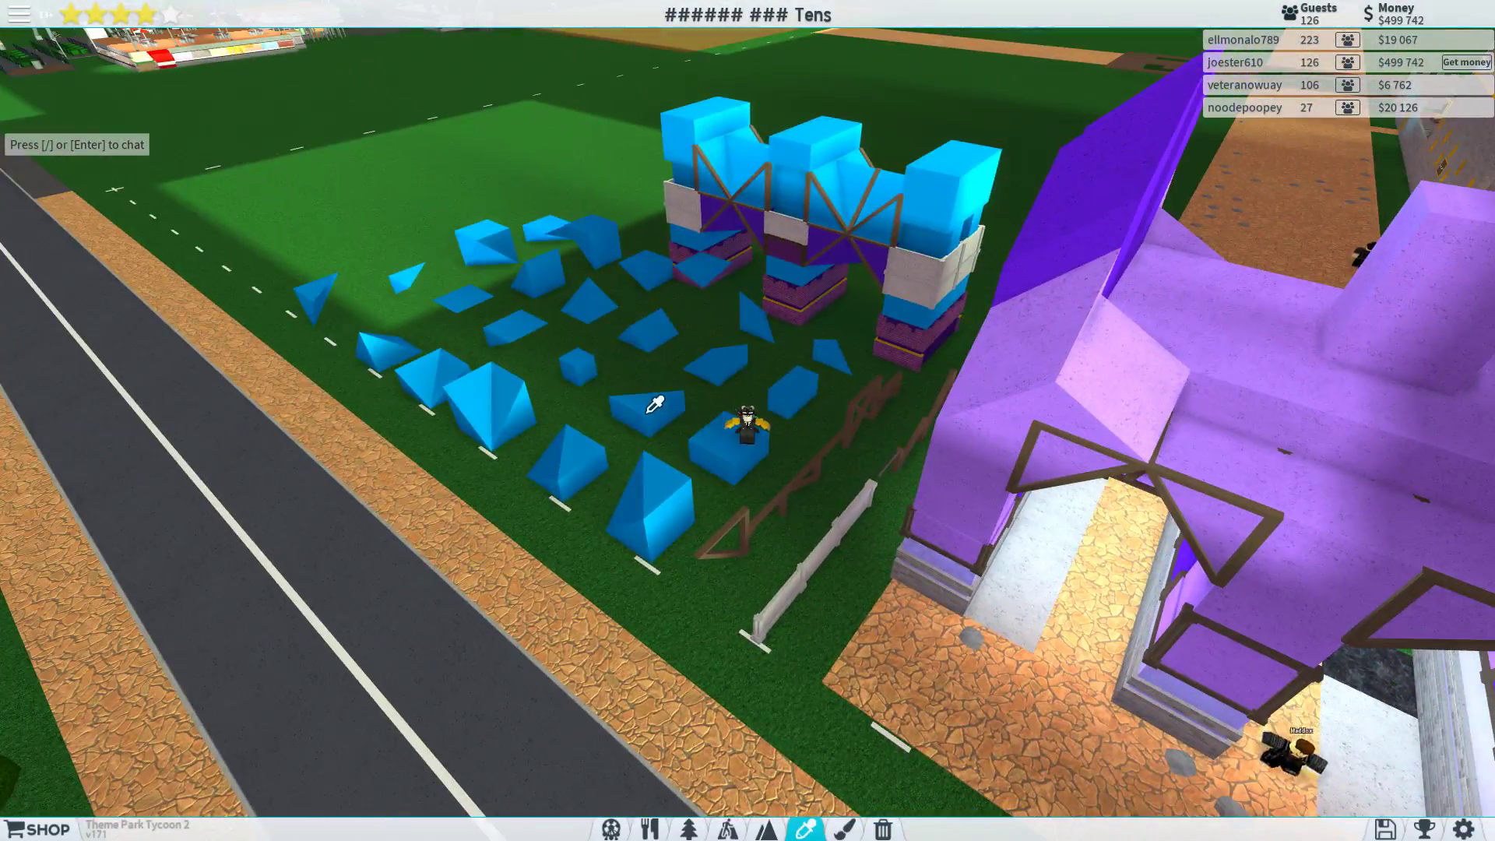
click(654, 403)
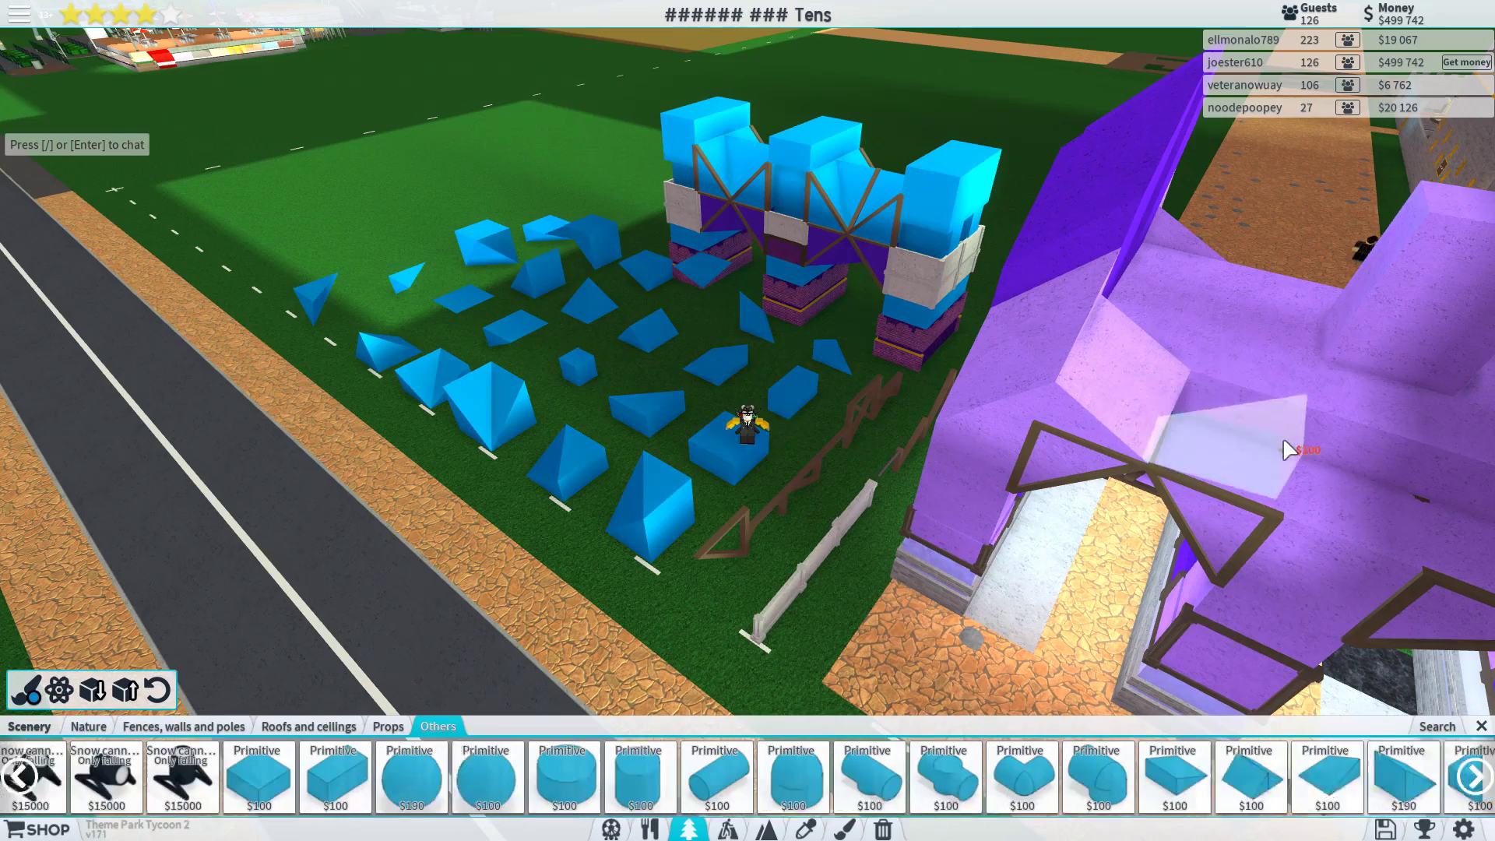
key(r)
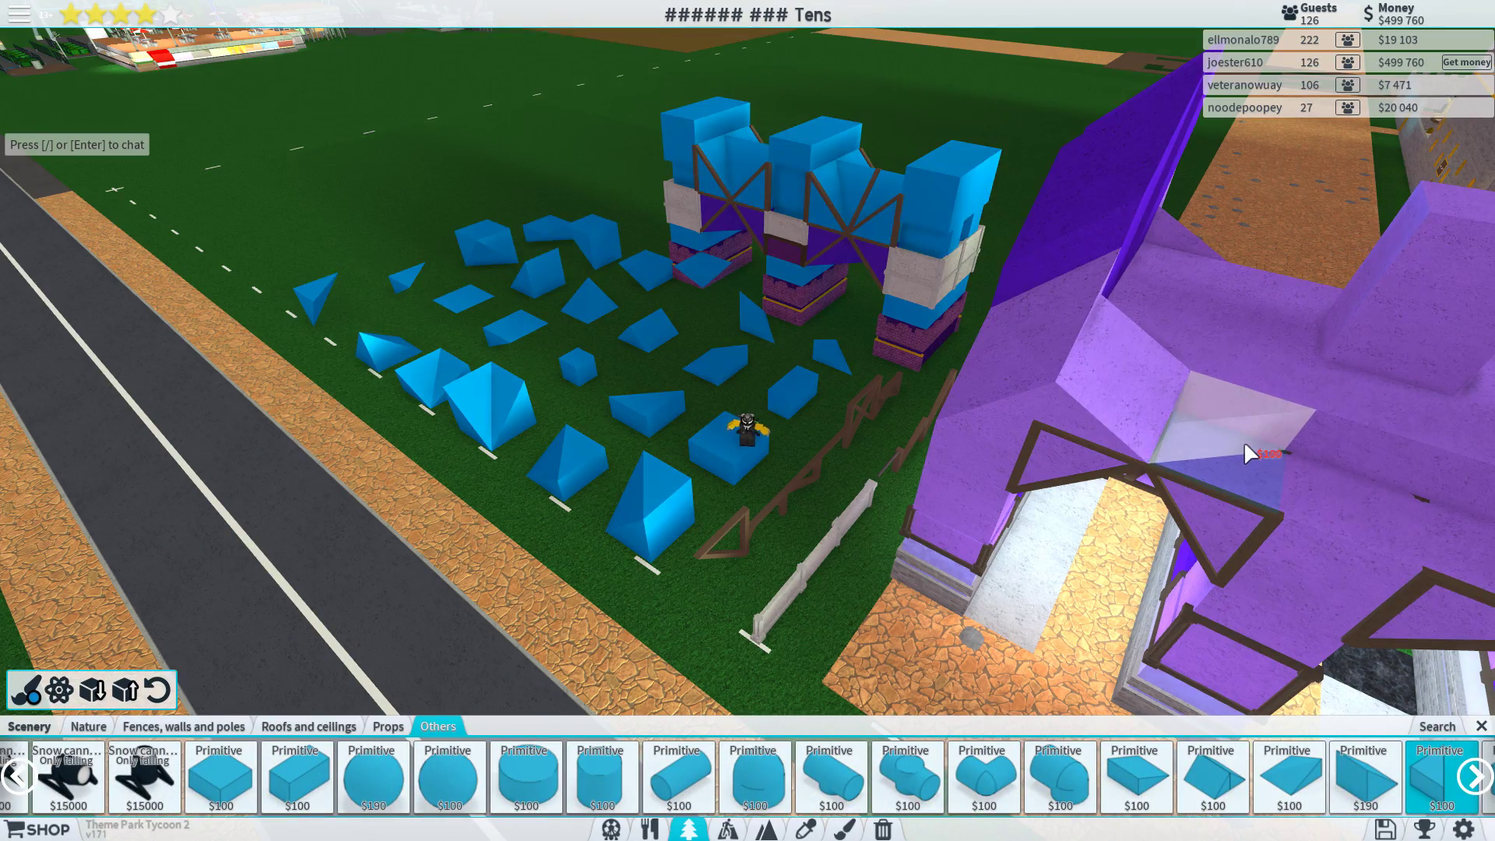
- Return to the picker and survey the blue entrance from a distance
drag(1270, 441, 1052, 526)
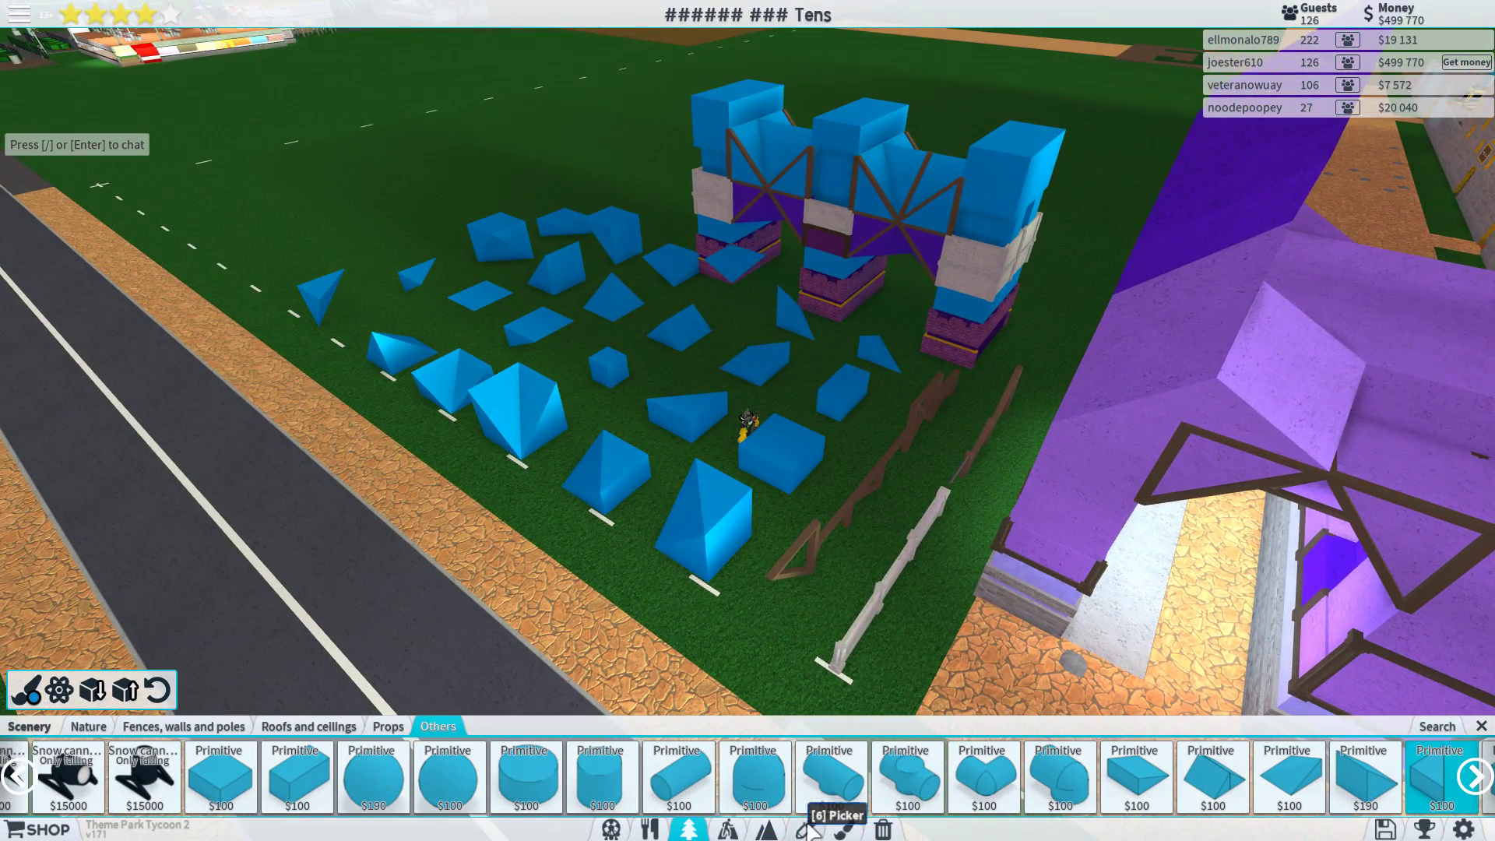
click(810, 827)
scroll(748, 420, up, 5)
drag(748, 421, 935, 351)
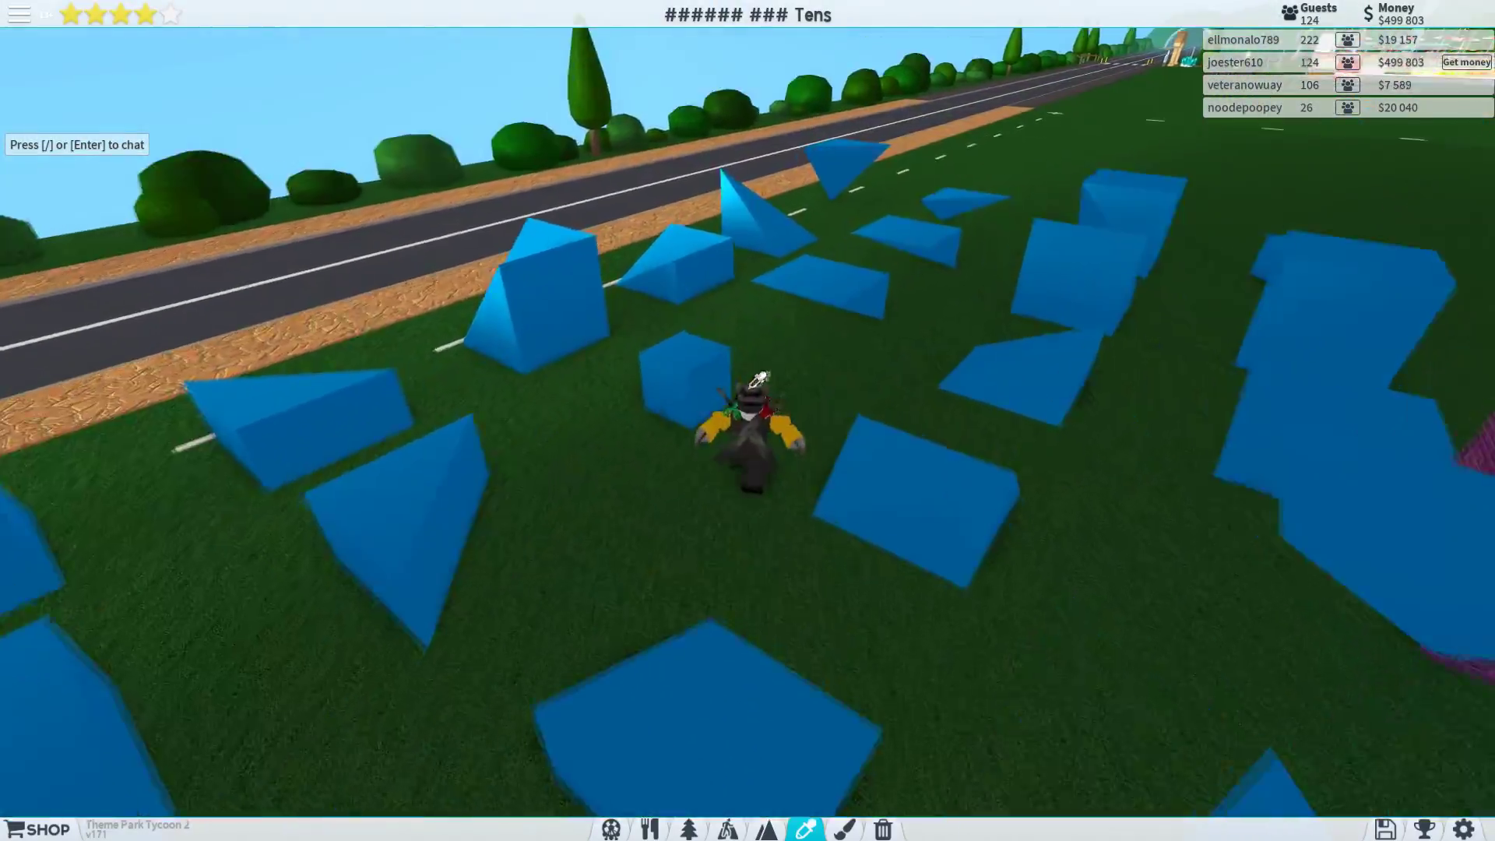
drag(758, 380, 785, 376)
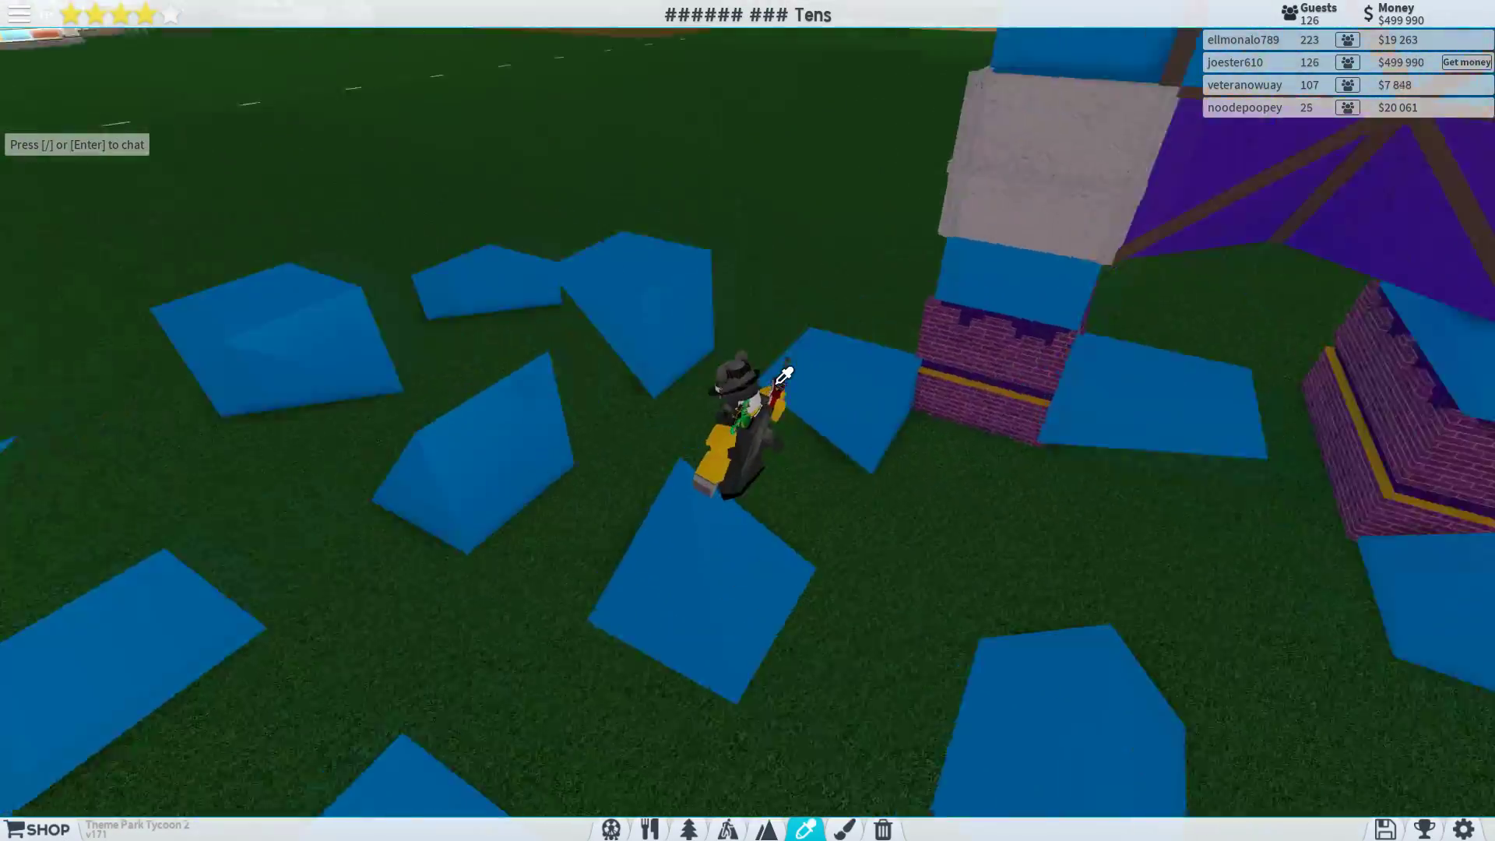
drag(786, 376, 785, 377)
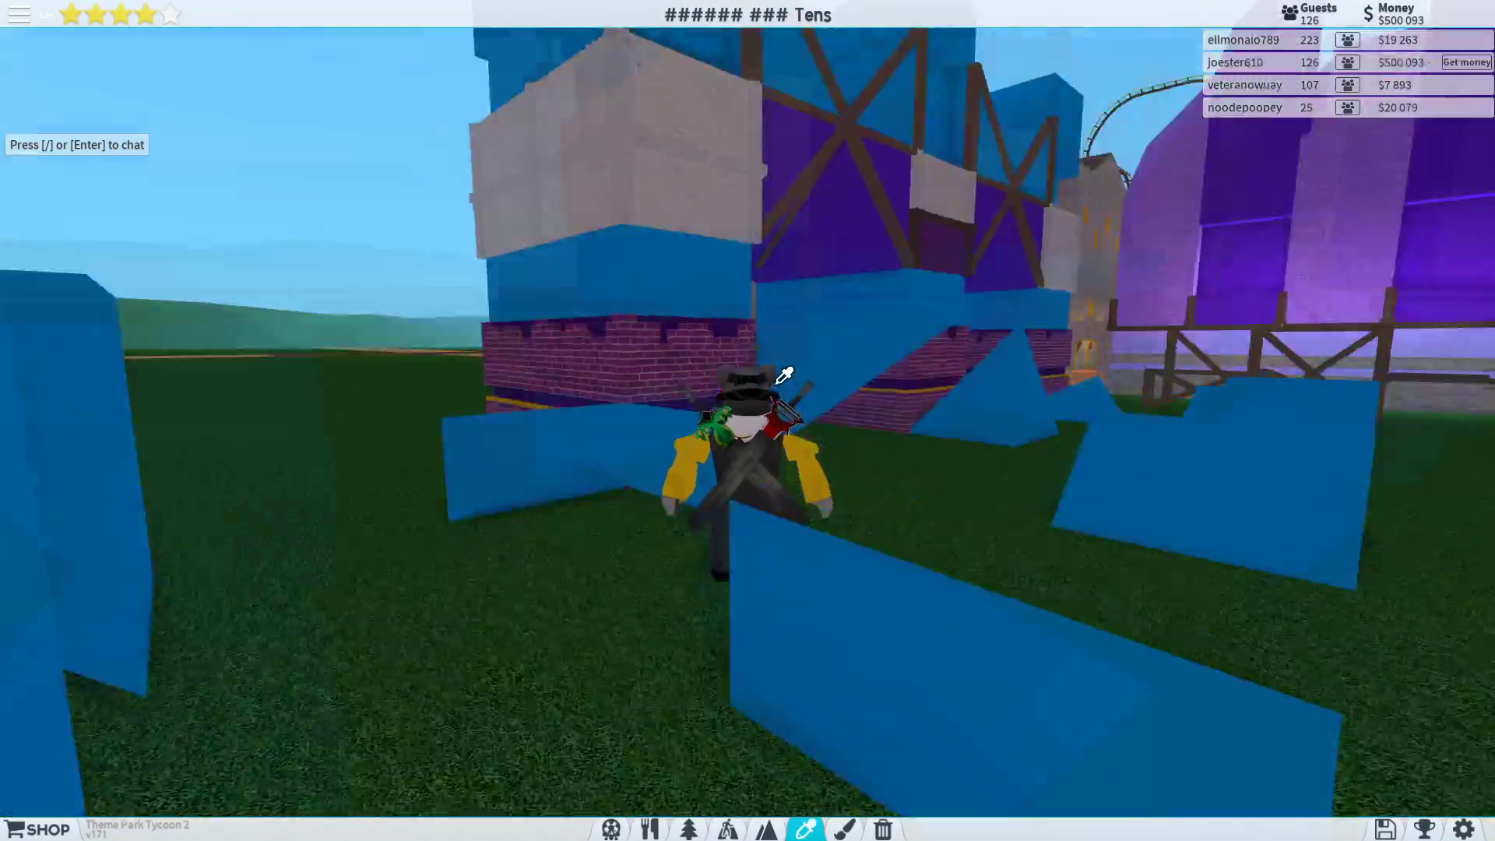
scroll(786, 377, down, 8)
drag(785, 377, 866, 374)
scroll(785, 376, up, 8)
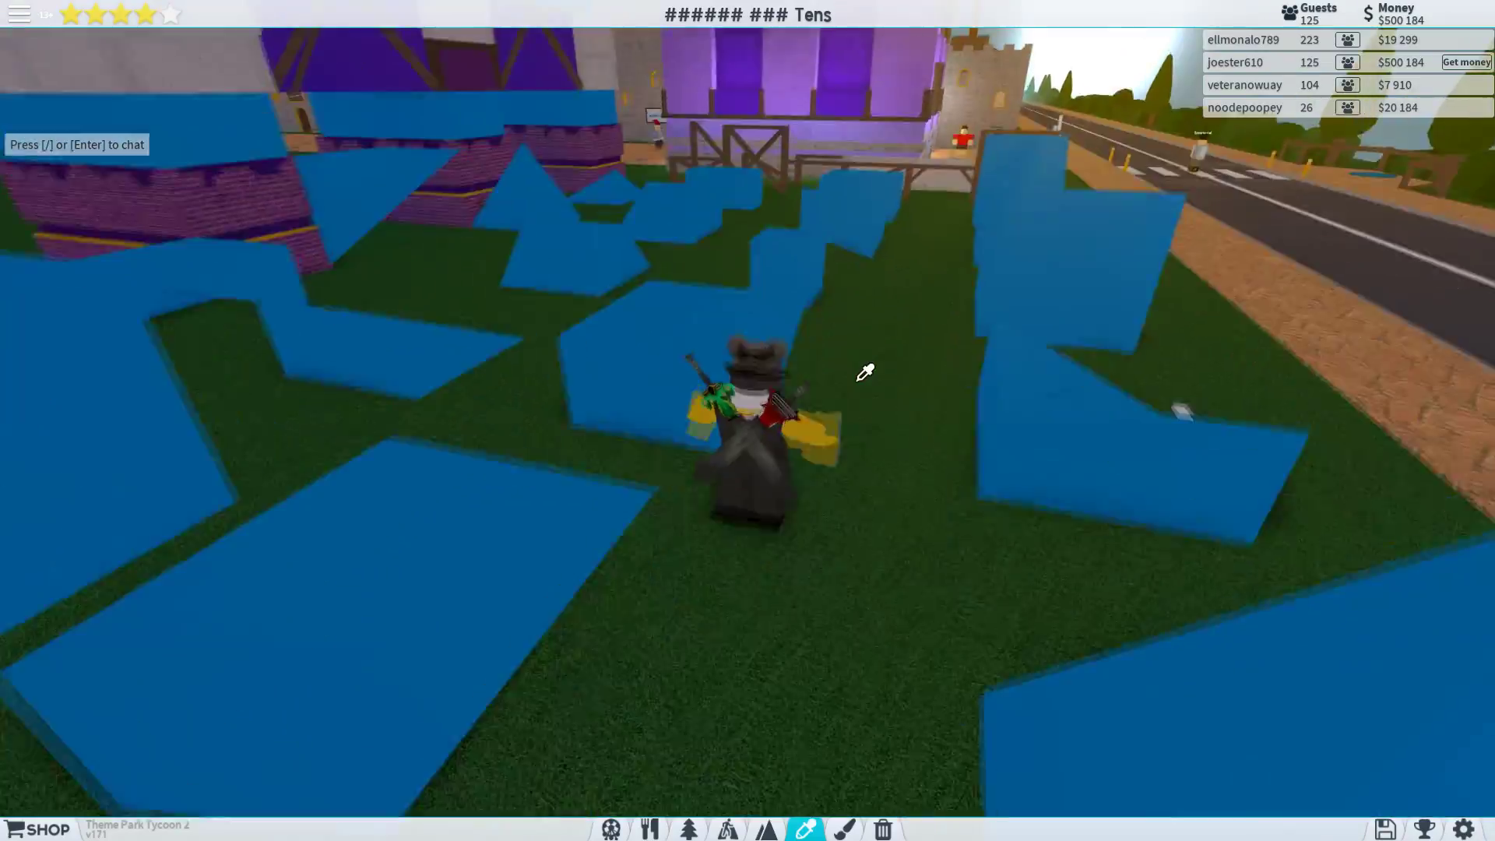
scroll(868, 374, down, 3)
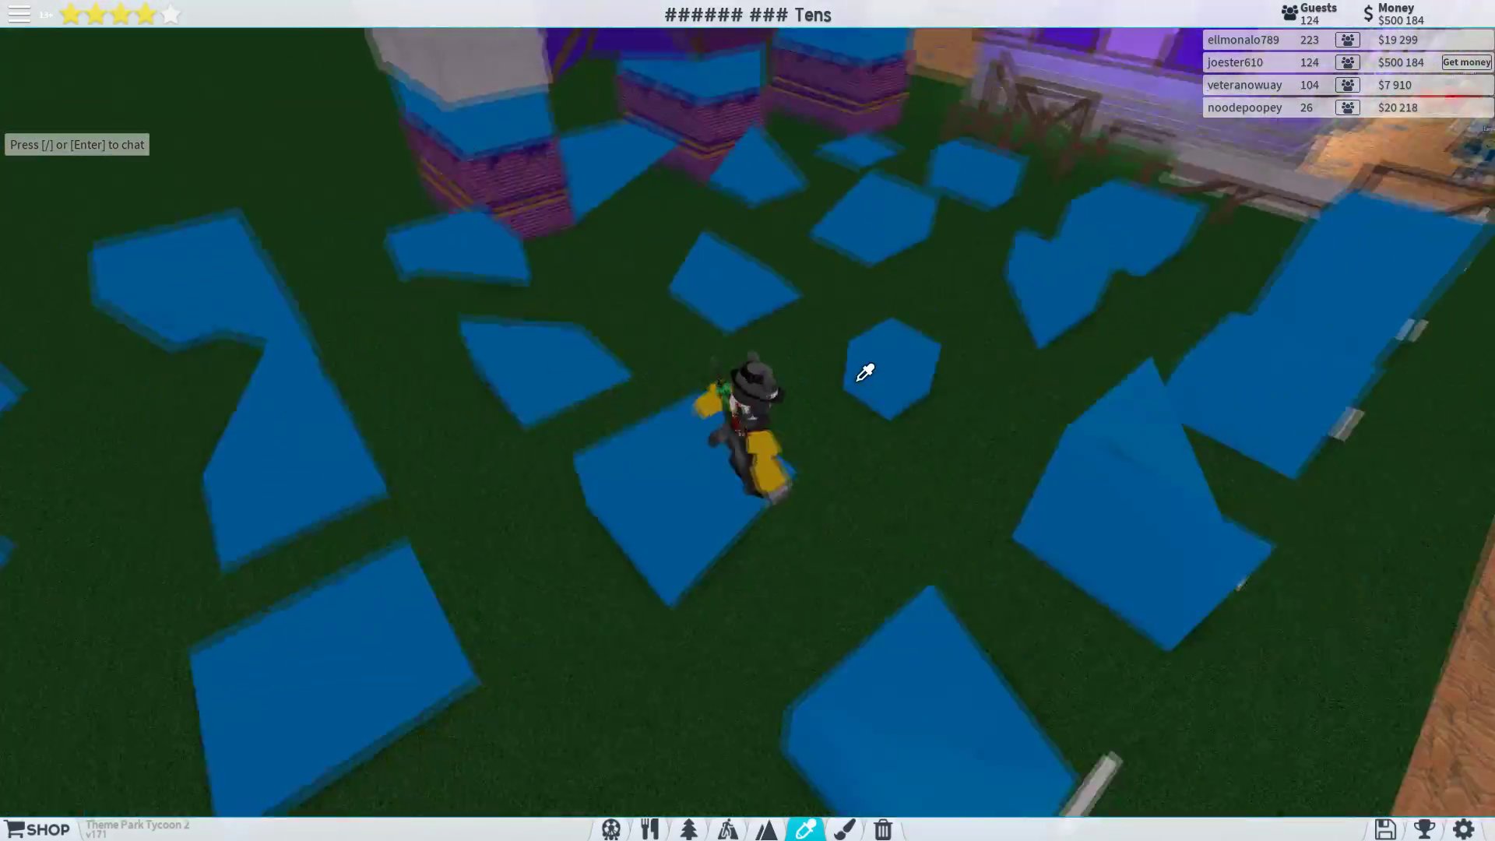
- Copy a blue wedge and rotate and tilt its preview above the central arch
click(722, 572)
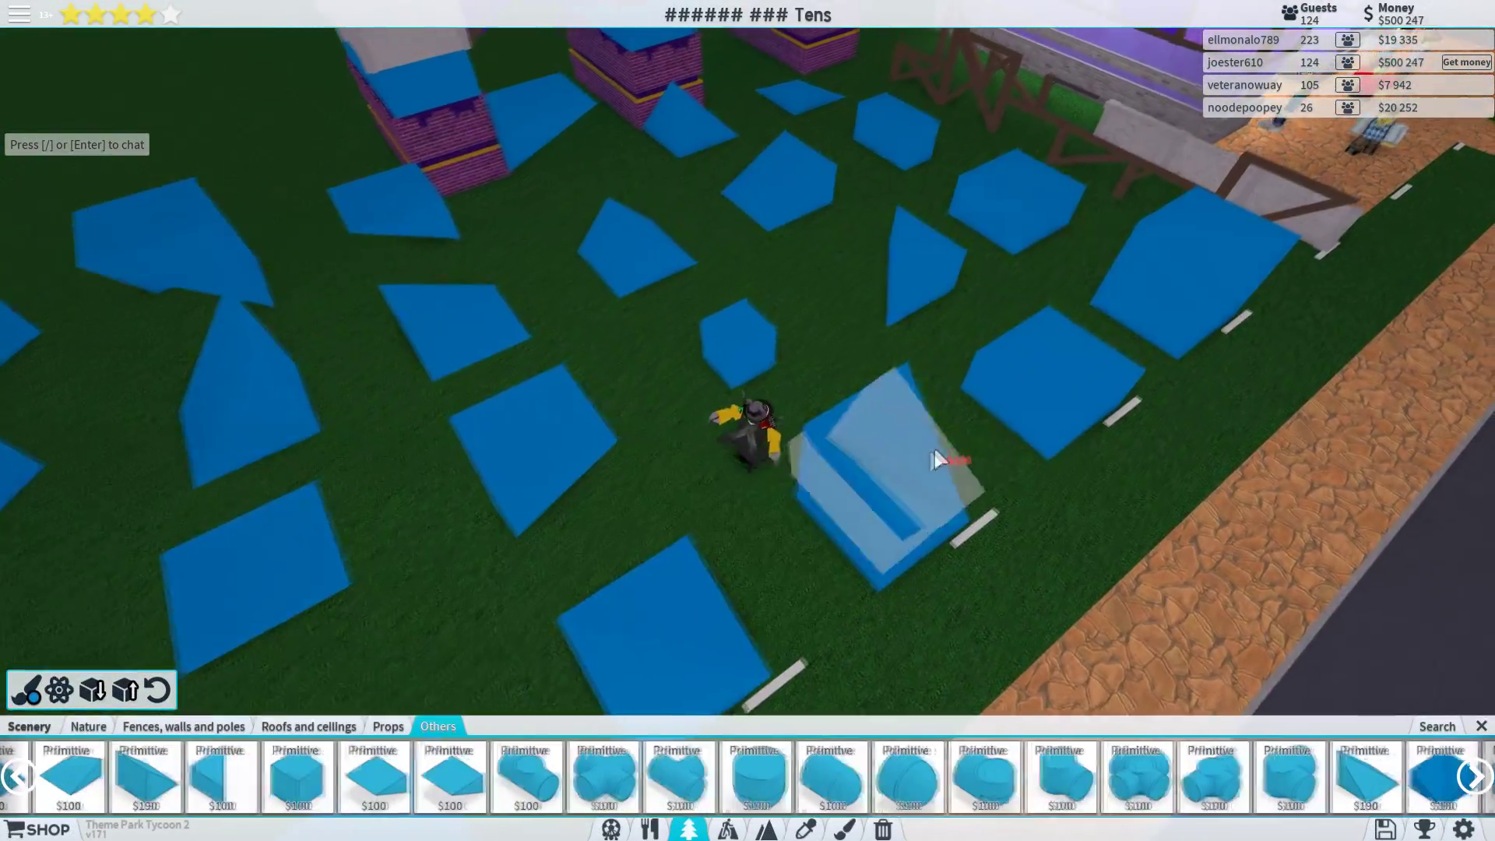
key(w)
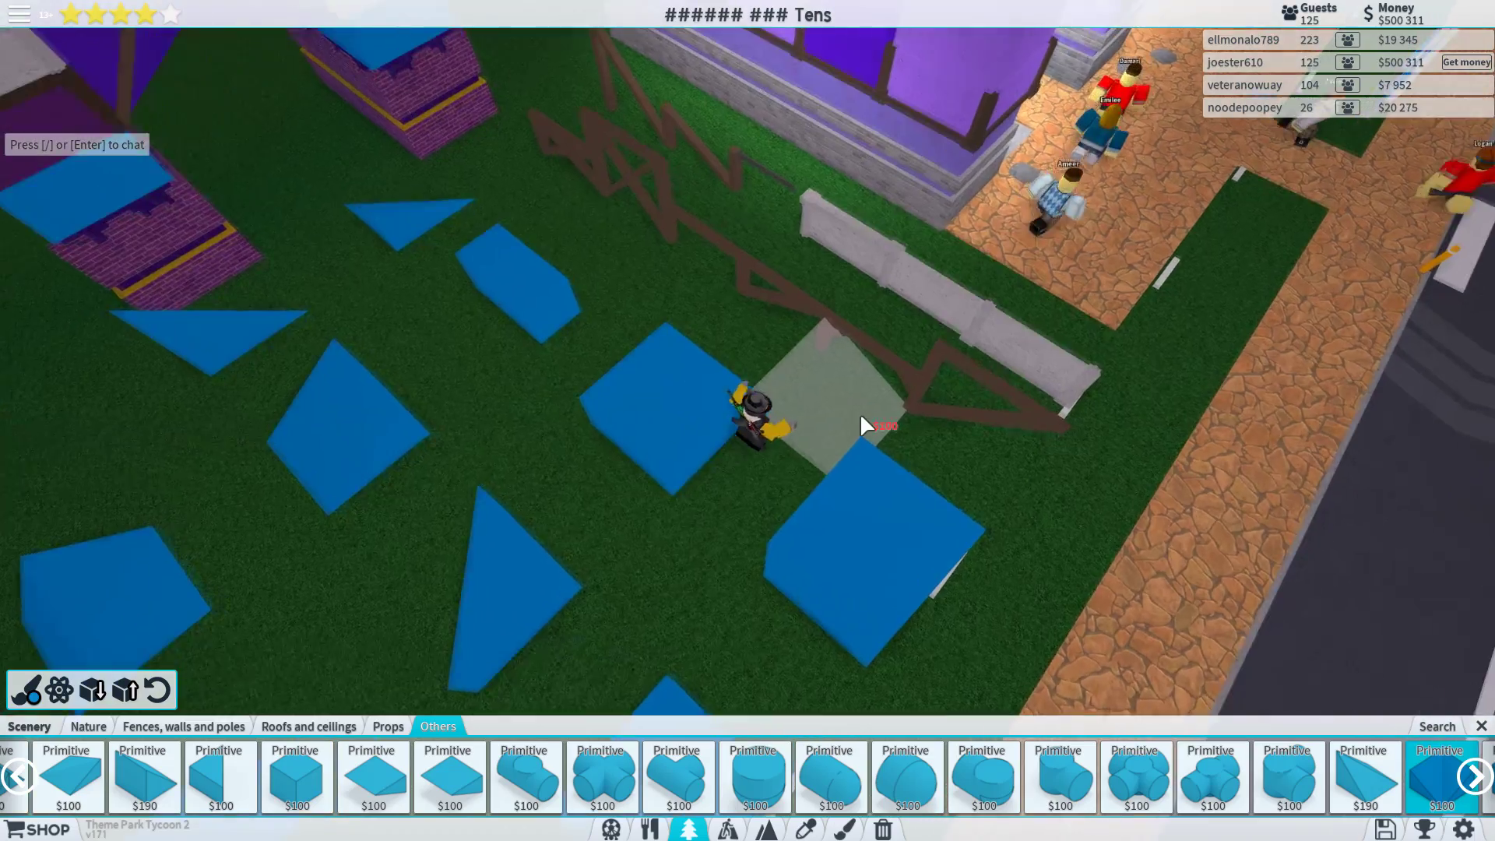
mouse_move(860, 413)
mouse_down()
mouse_move(979, 342)
mouse_move(1012, 213)
mouse_up()
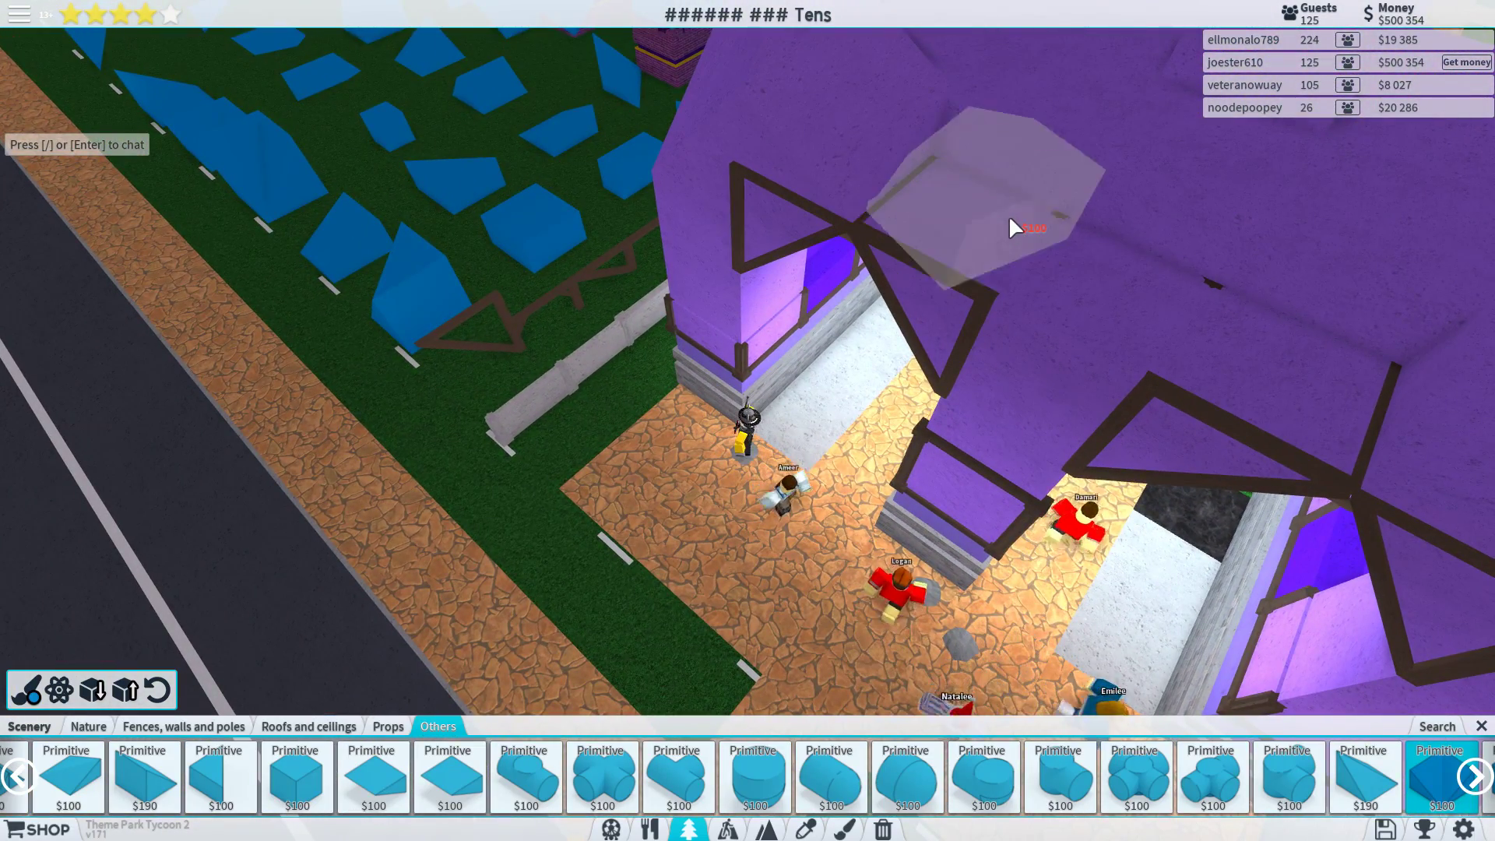
key(w)
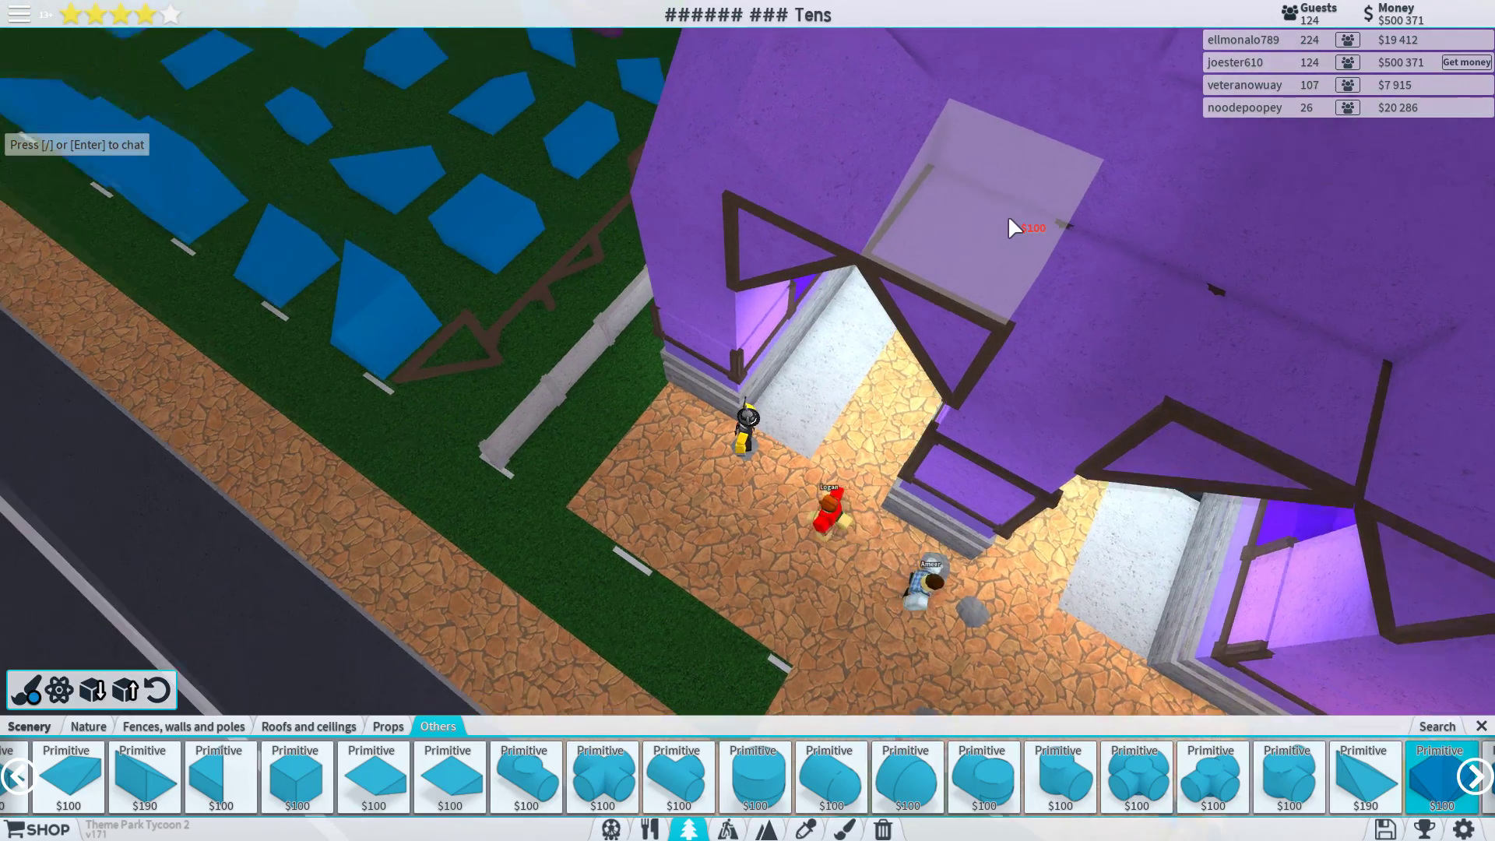
key(w)
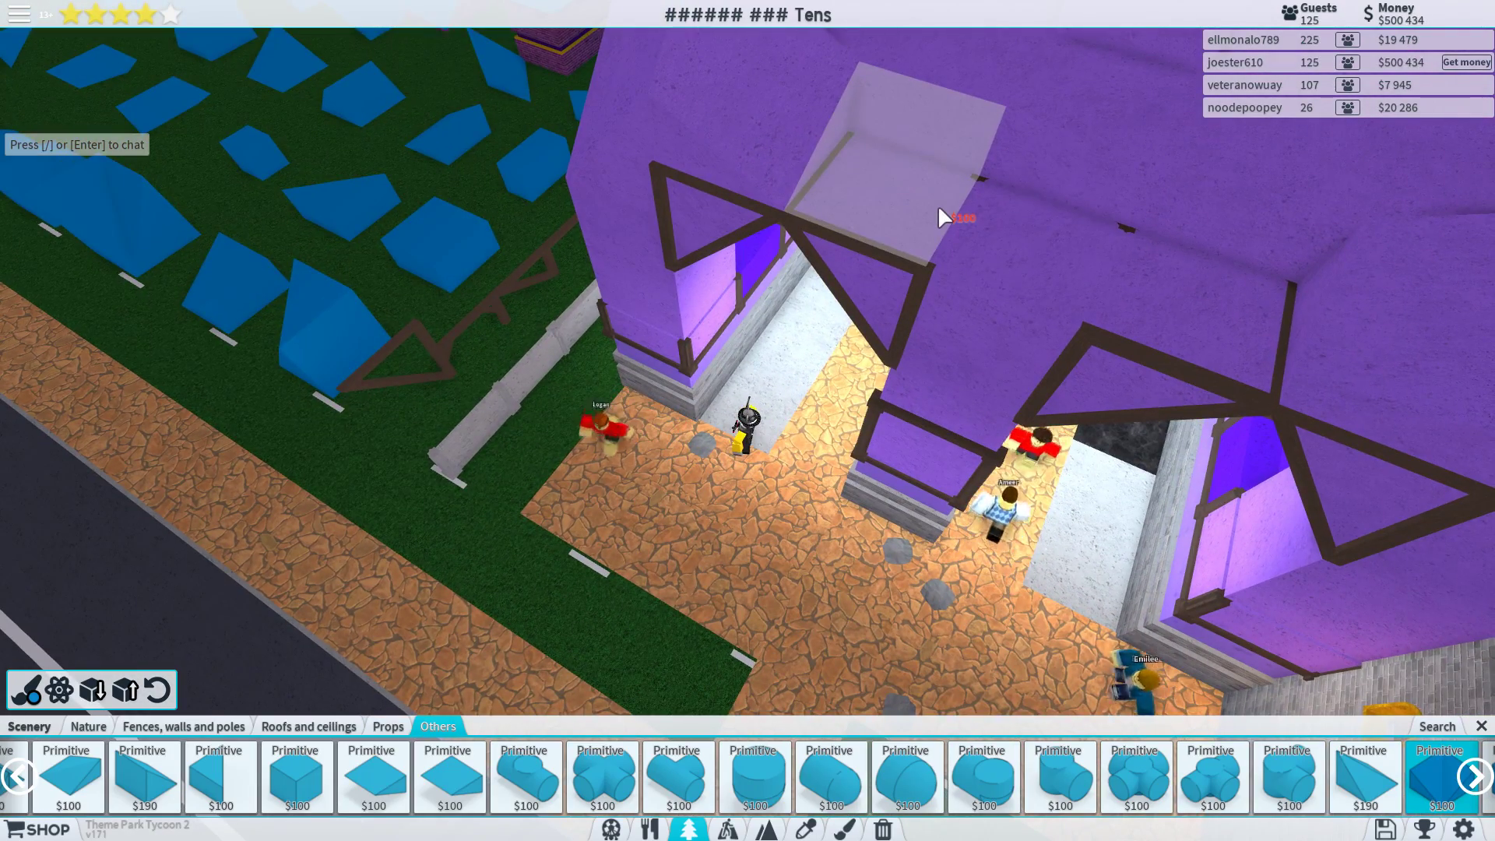
key(w)
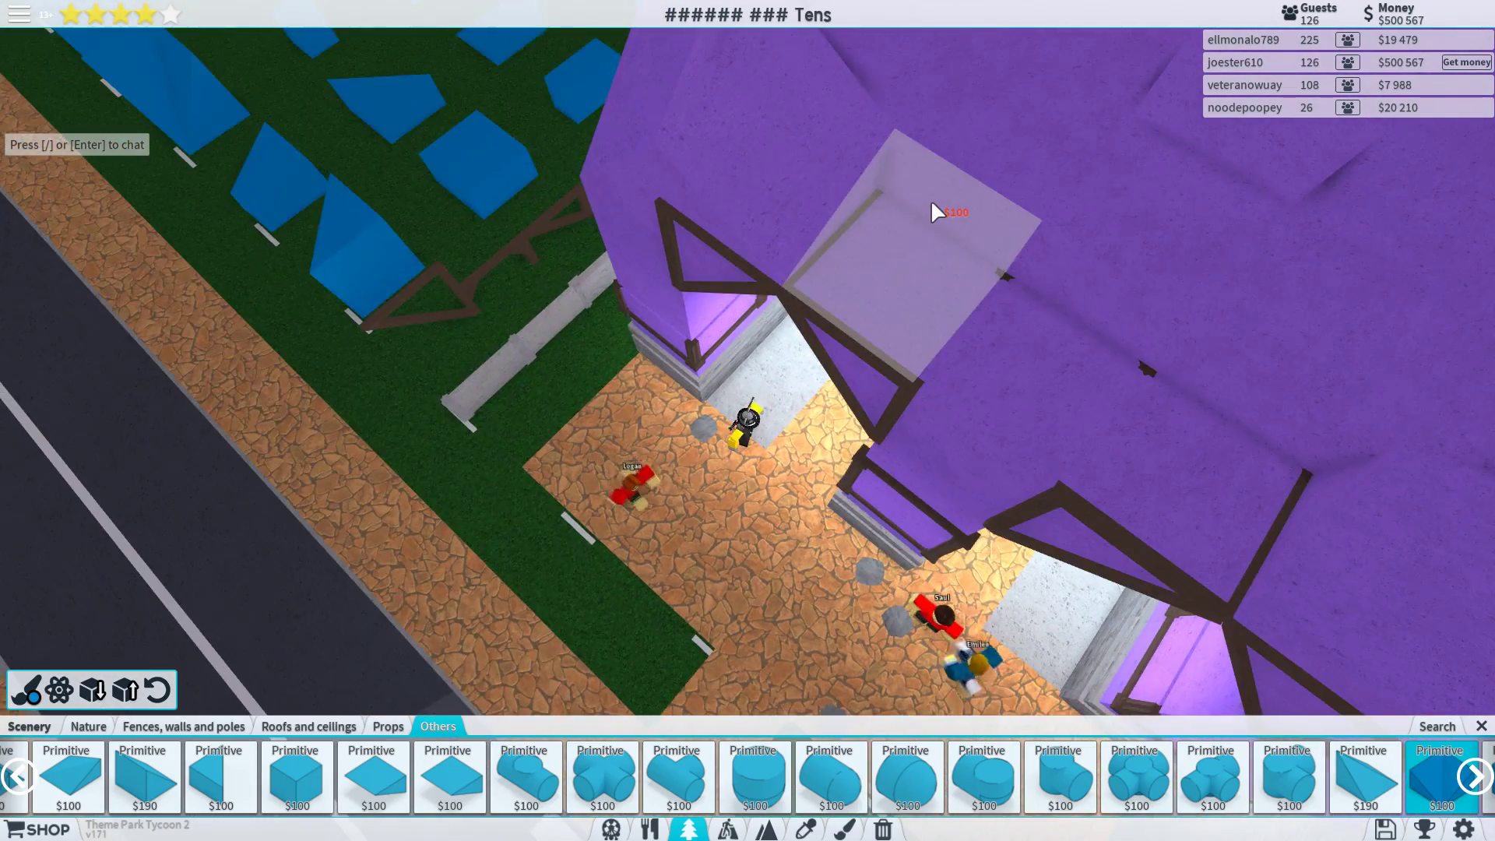
key(w)
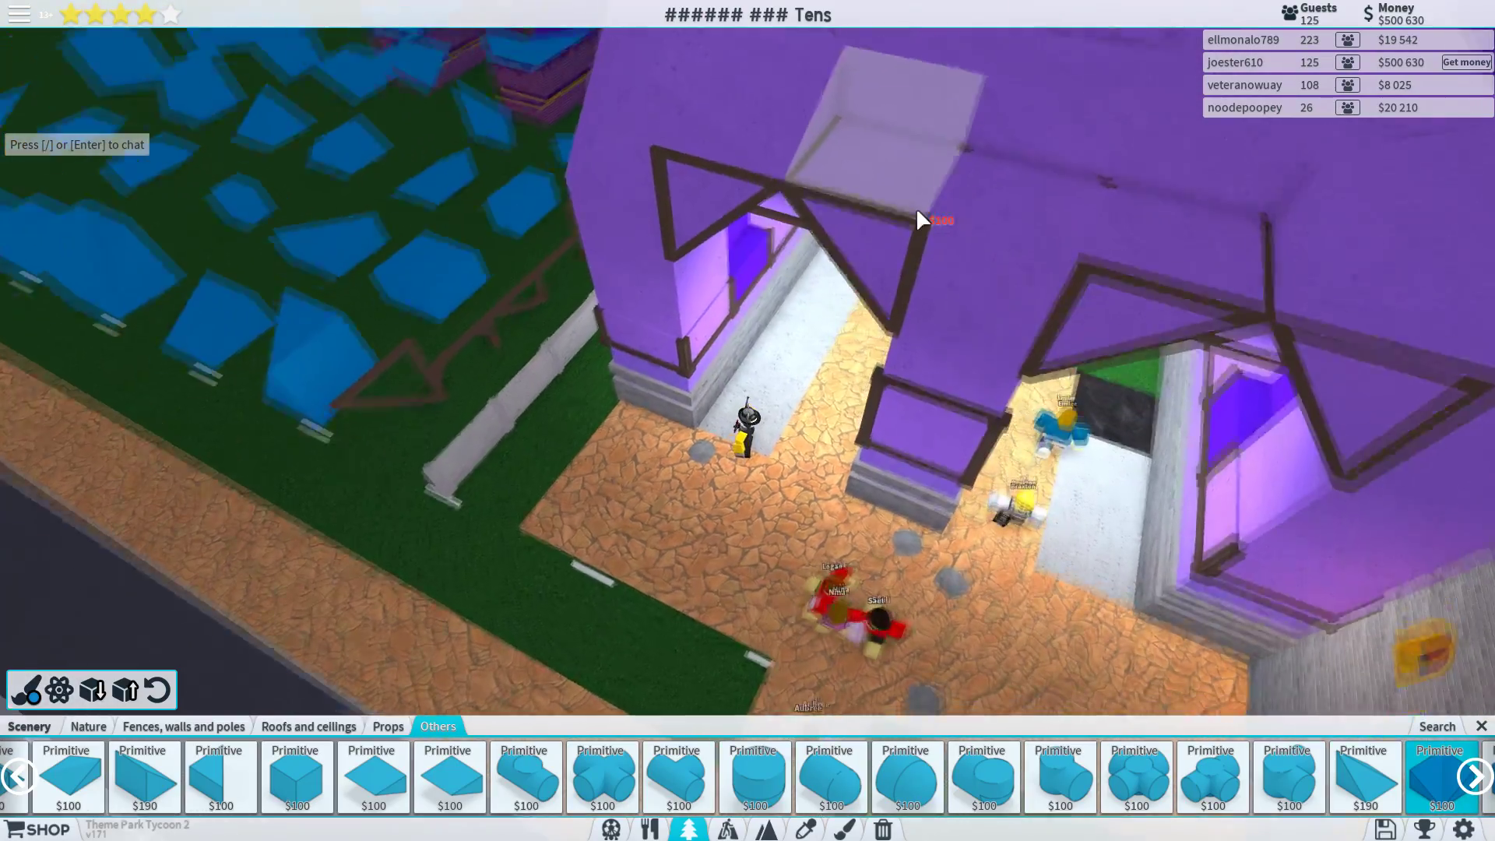
key(w)
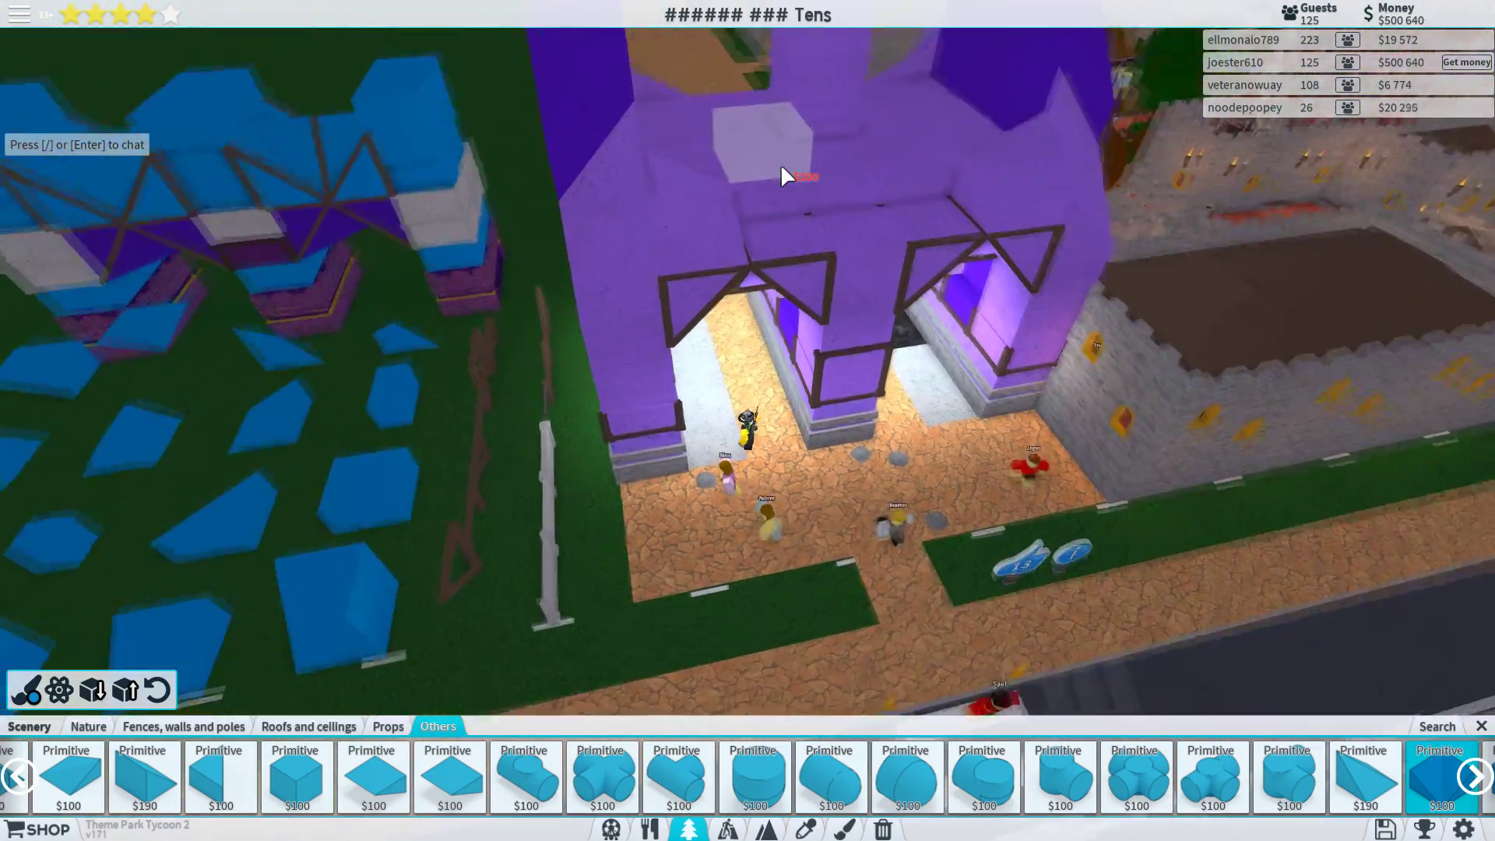
key(w)
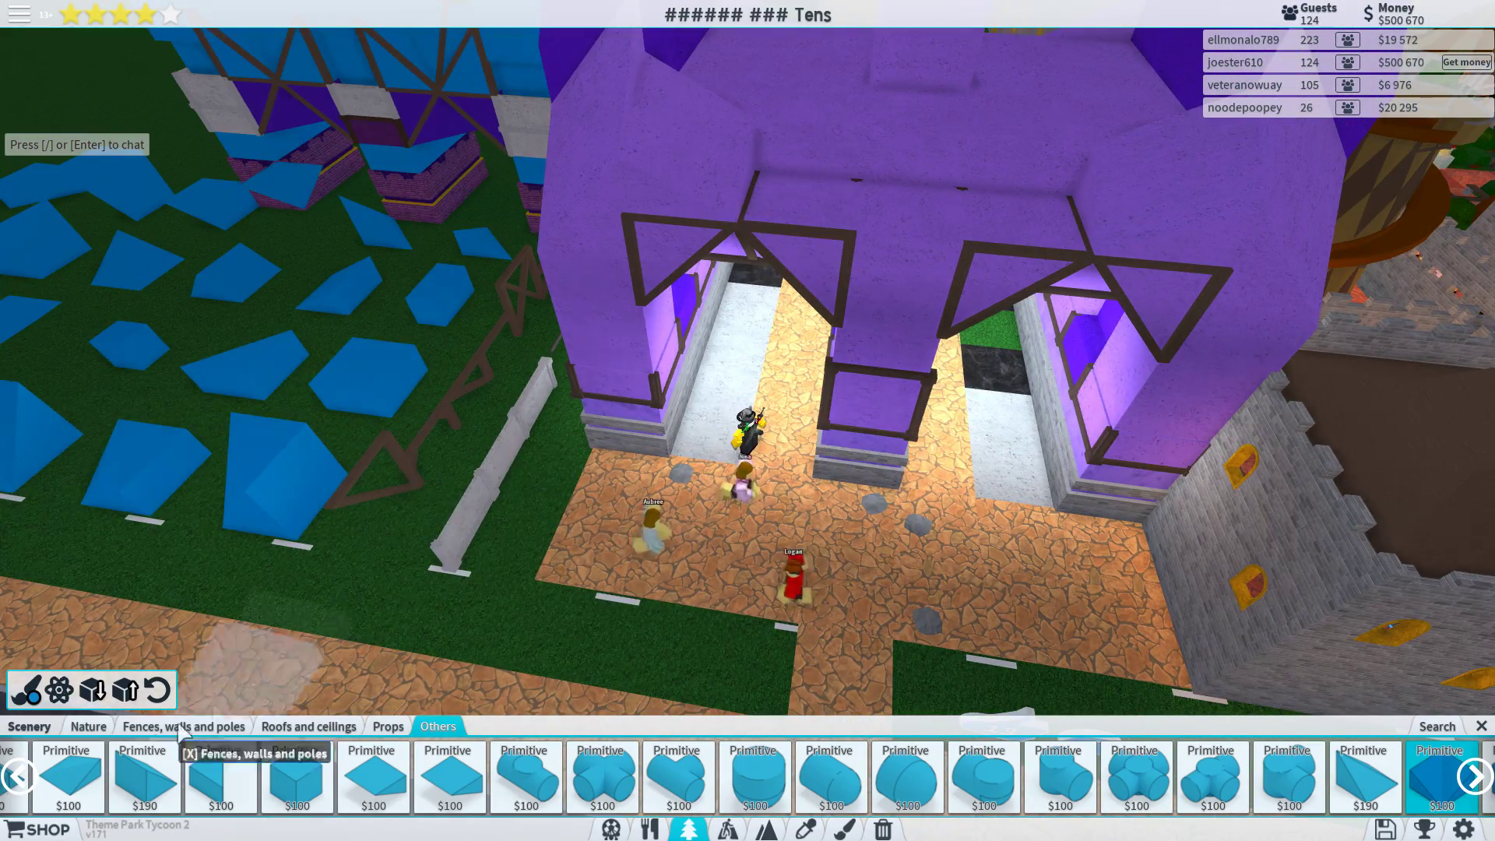
- Give the wedge a dark purple primary colour and place it on the roof
click(31, 692)
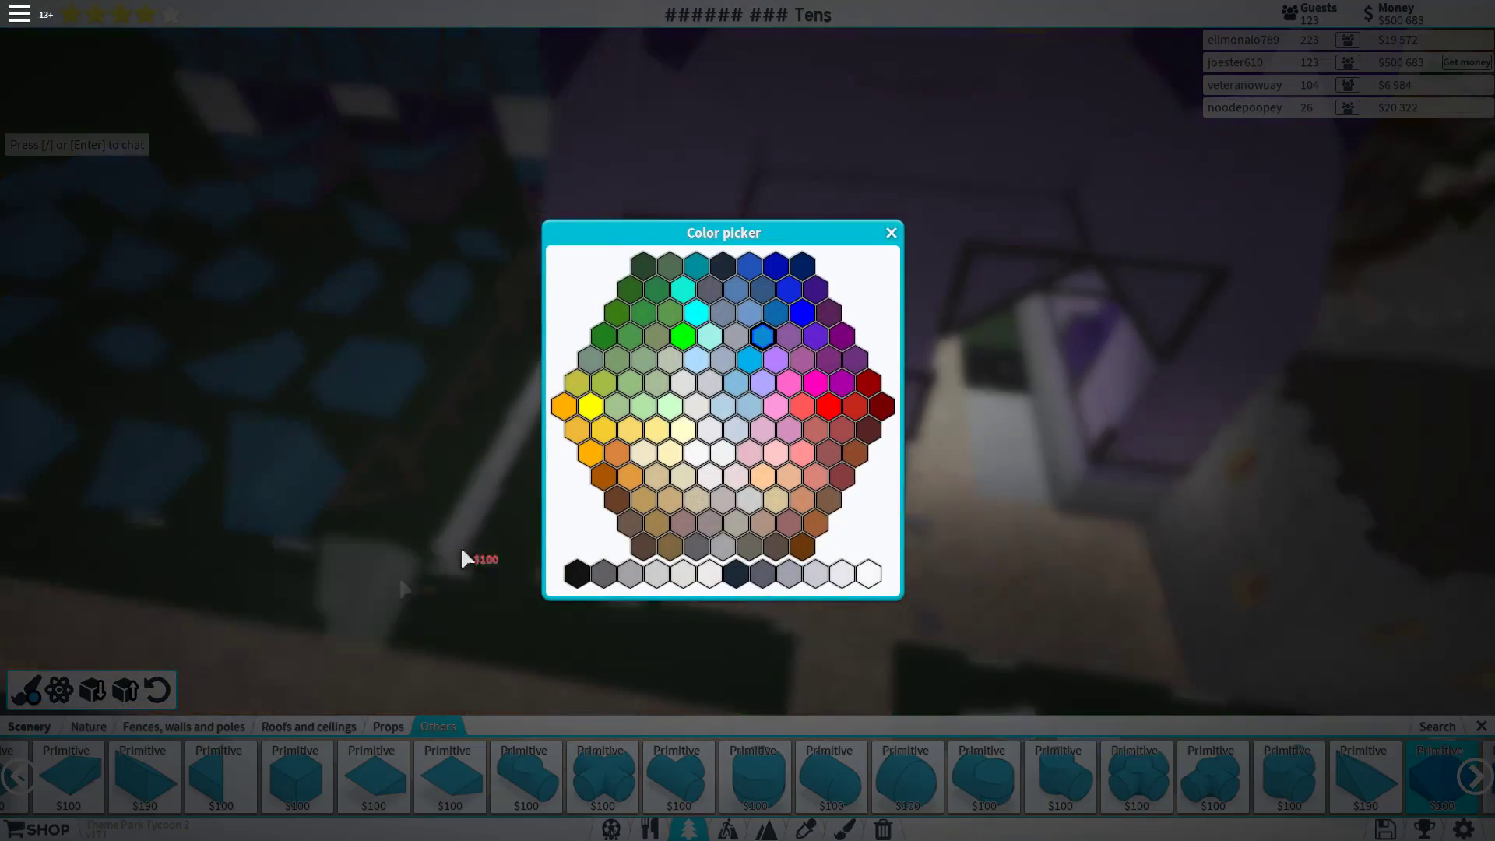
click(832, 360)
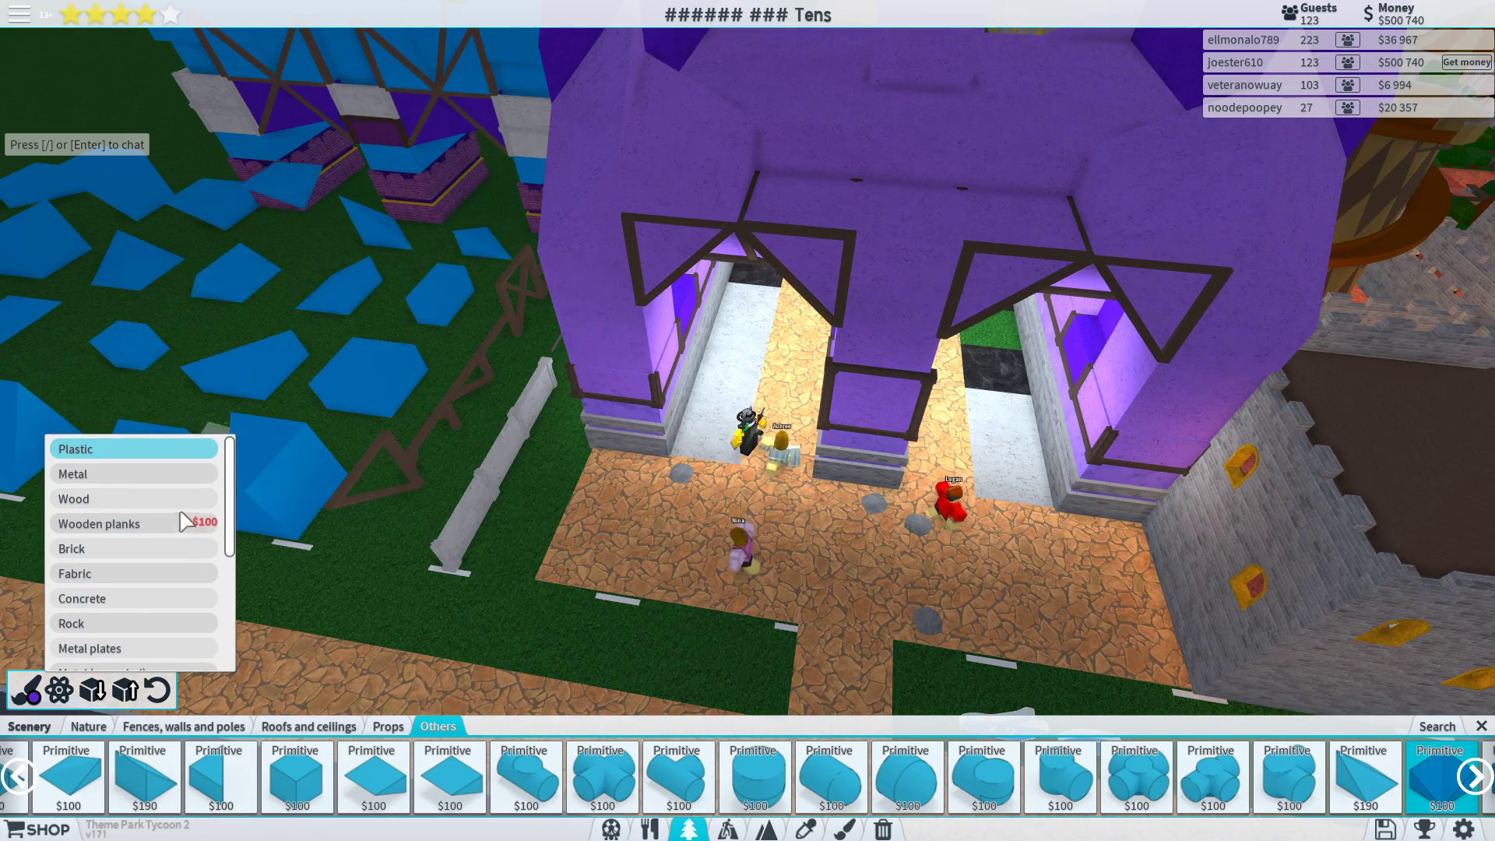
click(807, 187)
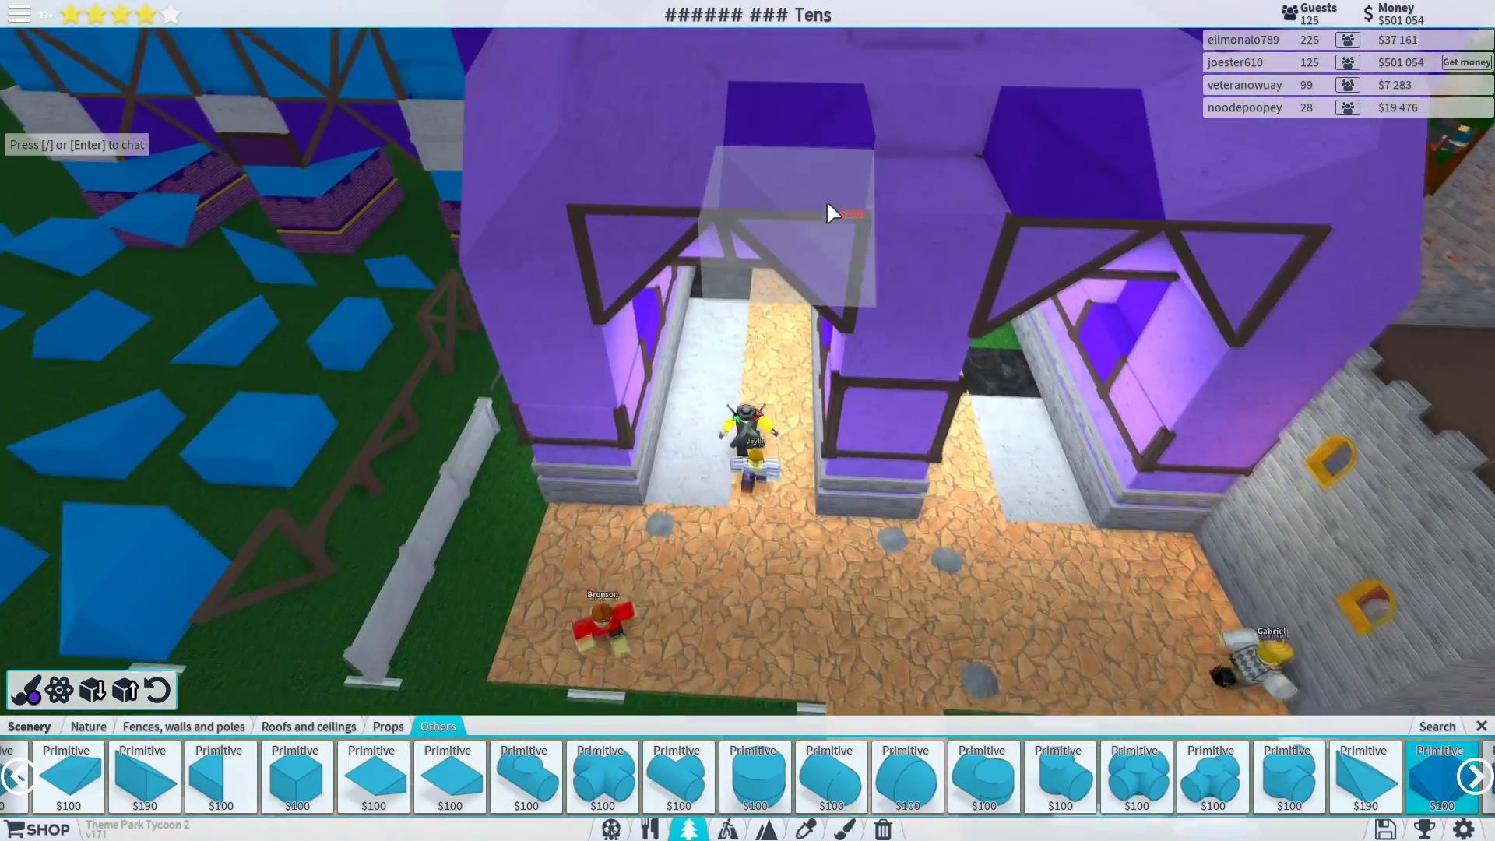
scroll(826, 200, up, 5)
scroll(826, 213, down, 5)
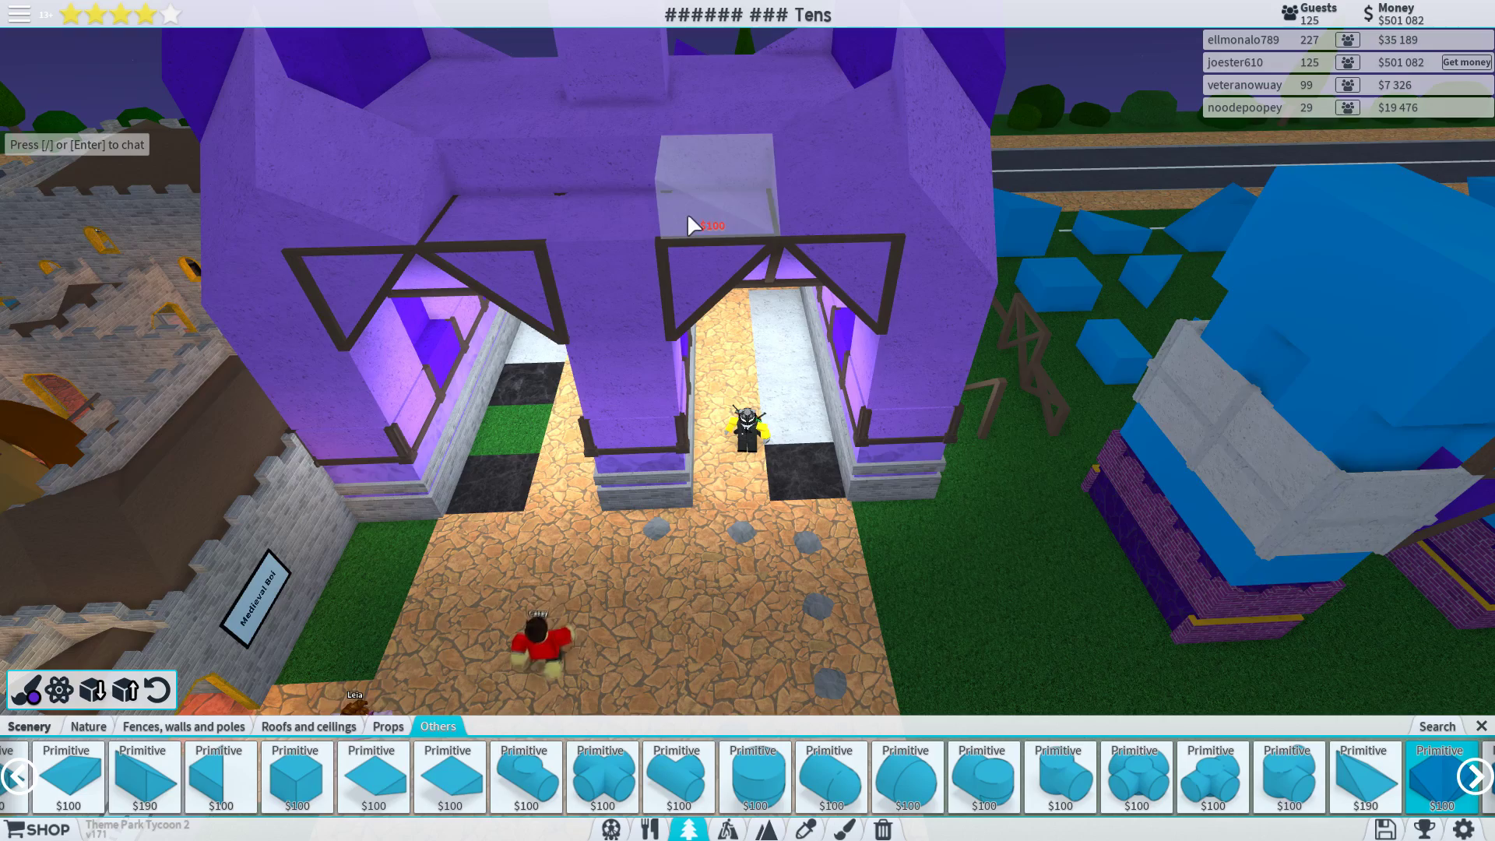
- Place two purple blocks atop the central pillar, then close the catalogue for painting
click(687, 214)
click(493, 216)
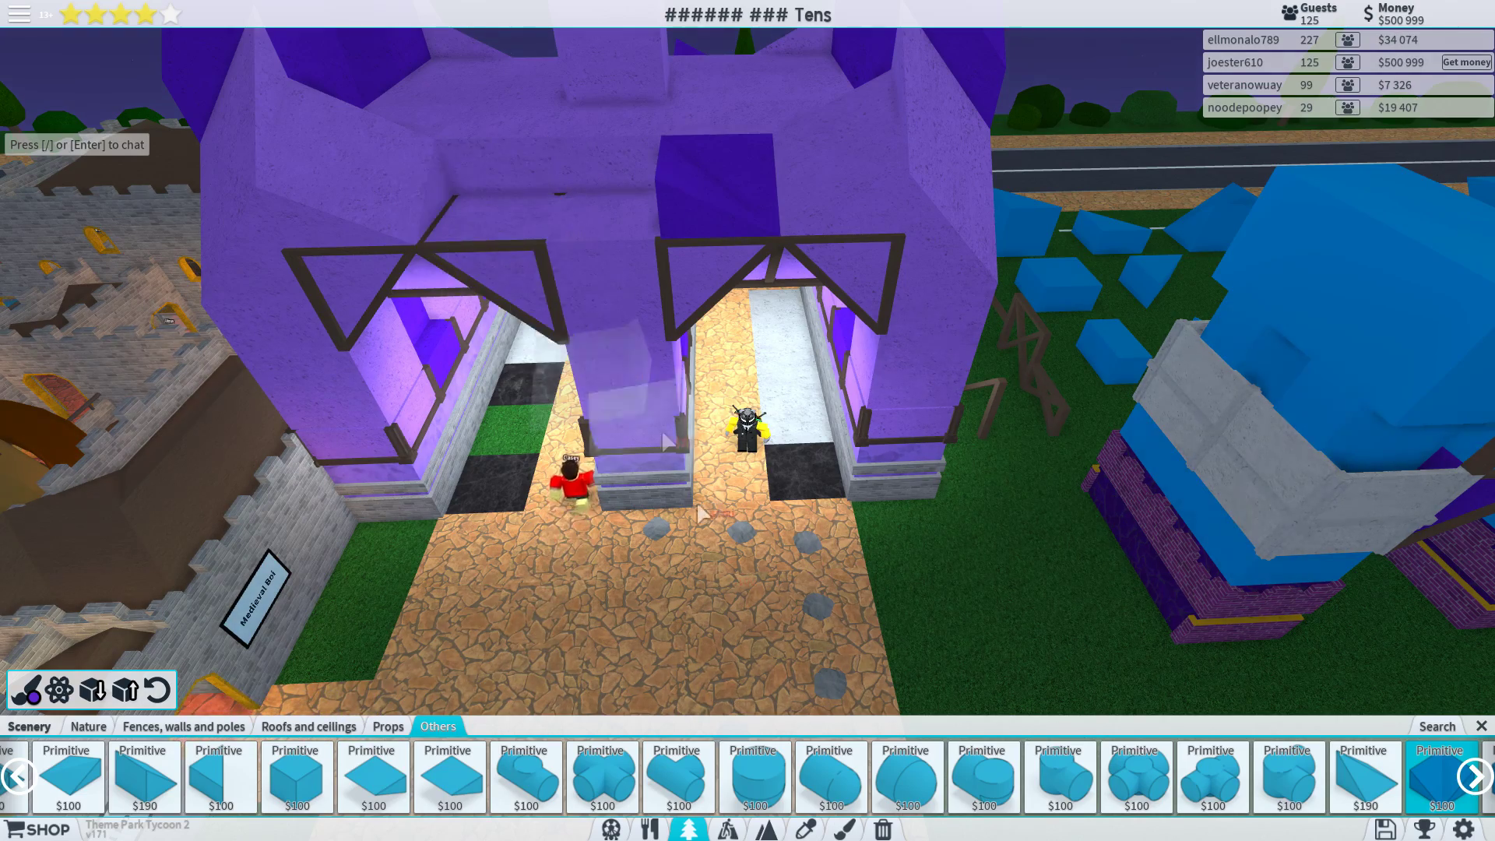
click(806, 830)
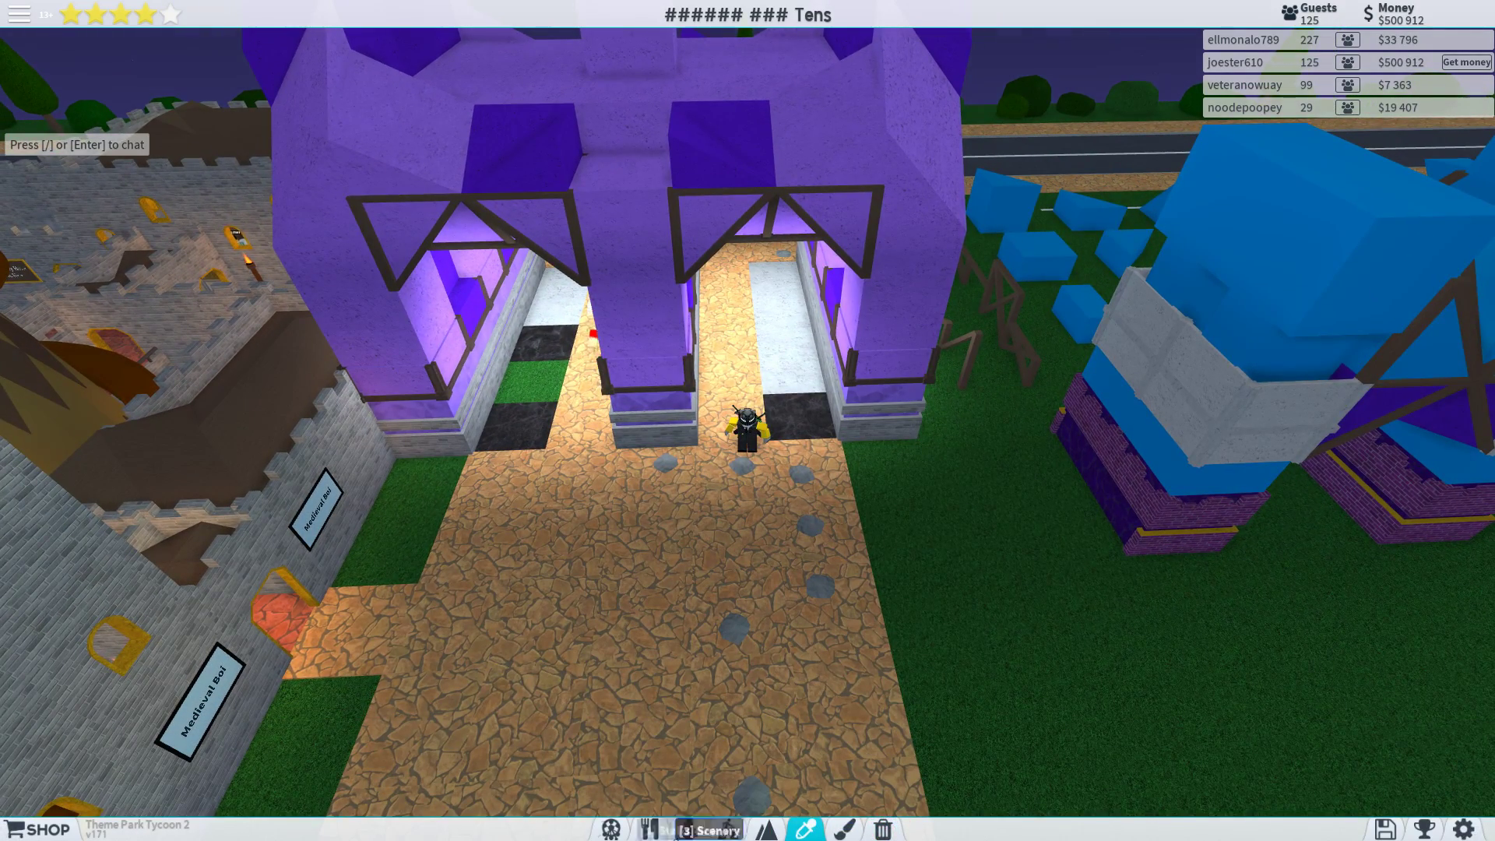
click(844, 830)
- Set the primary paint colour to a deeper purple, orbit the entrance, and close the painter
click(565, 777)
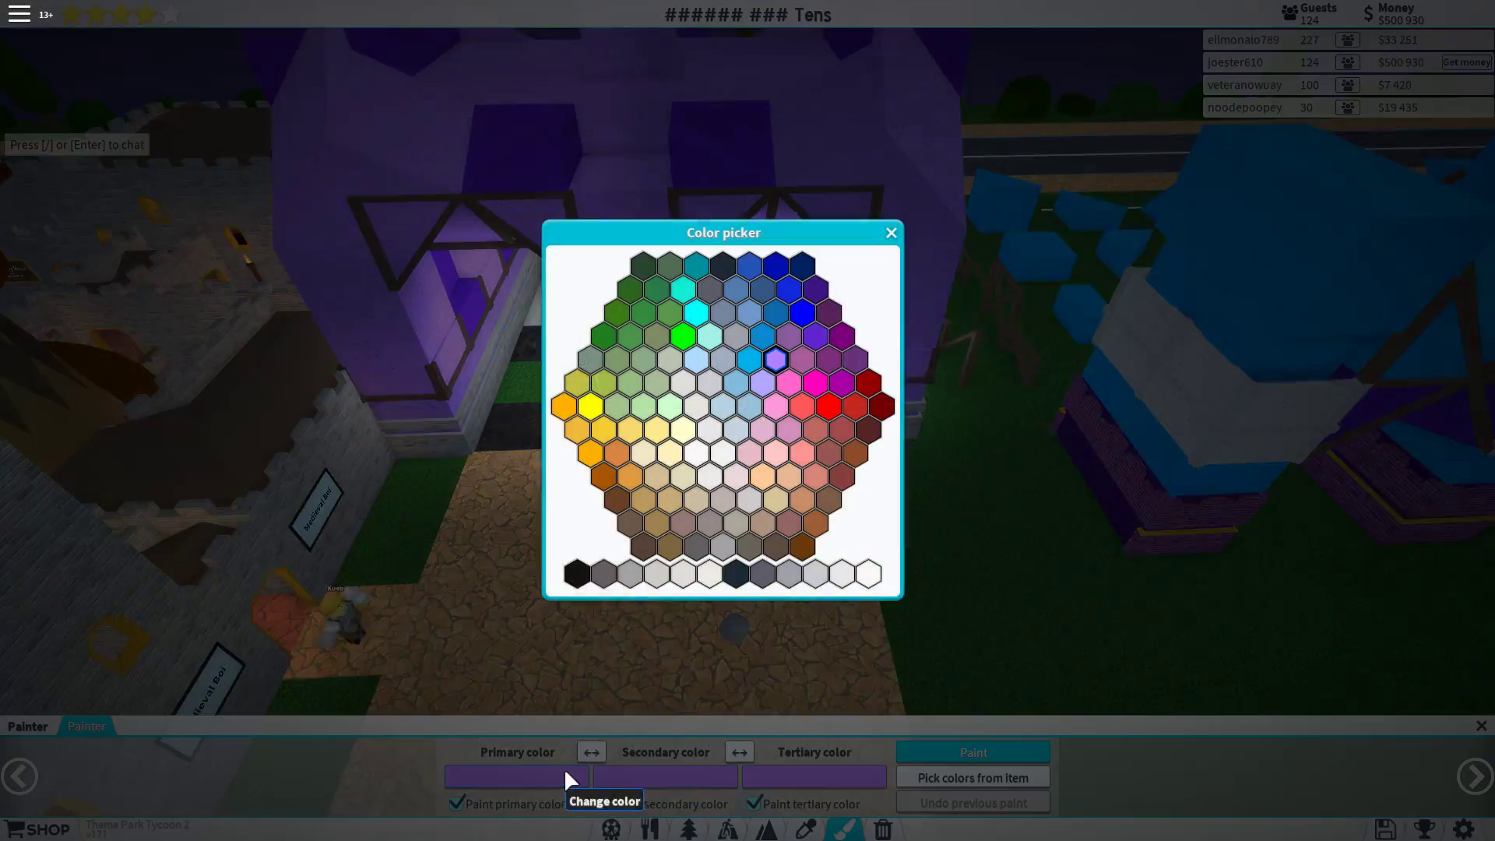
click(818, 337)
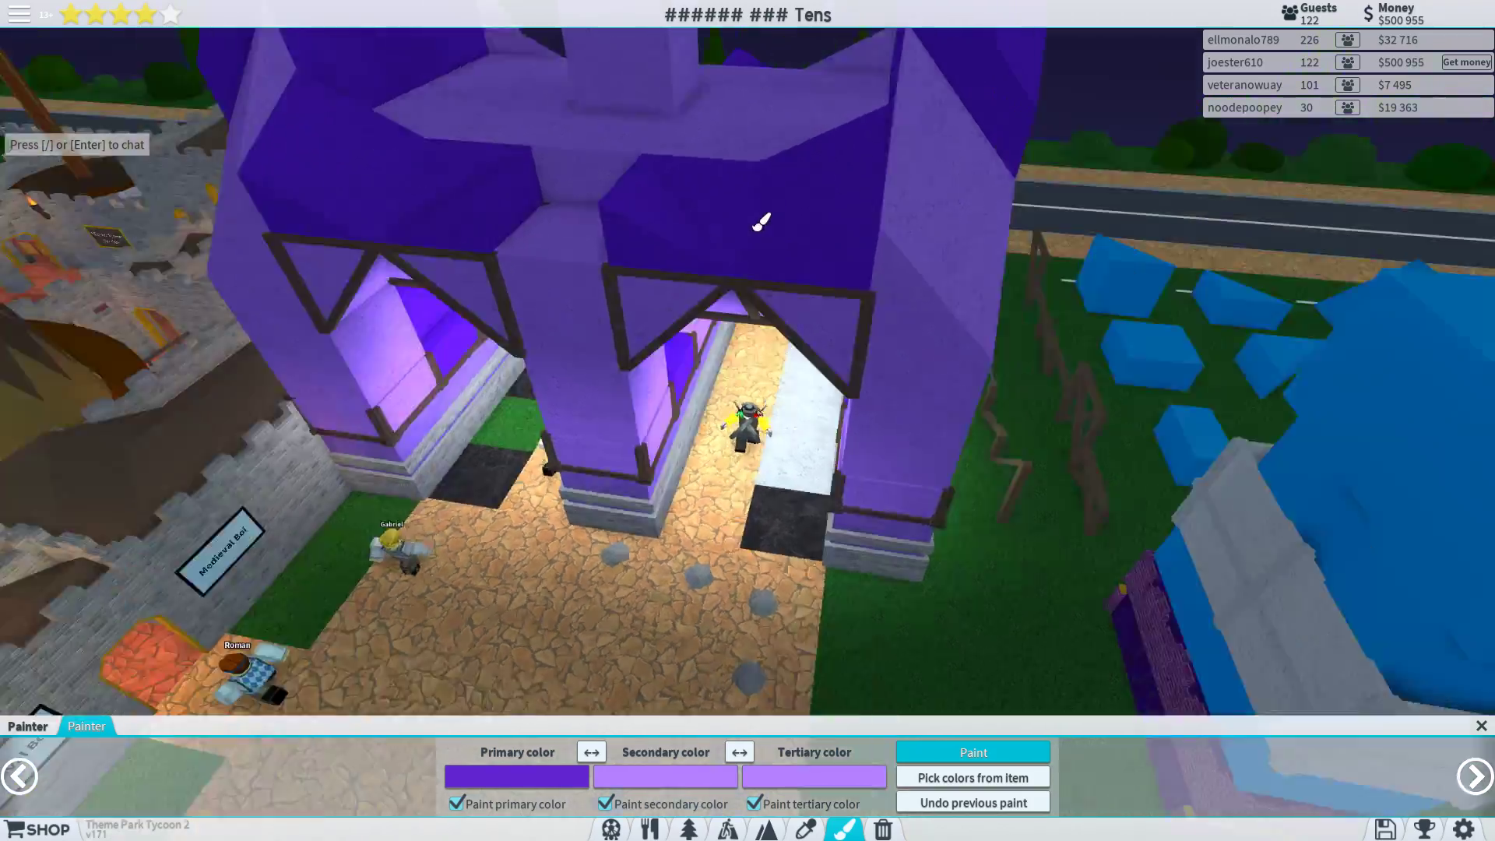
drag(354, 136, 651, 148)
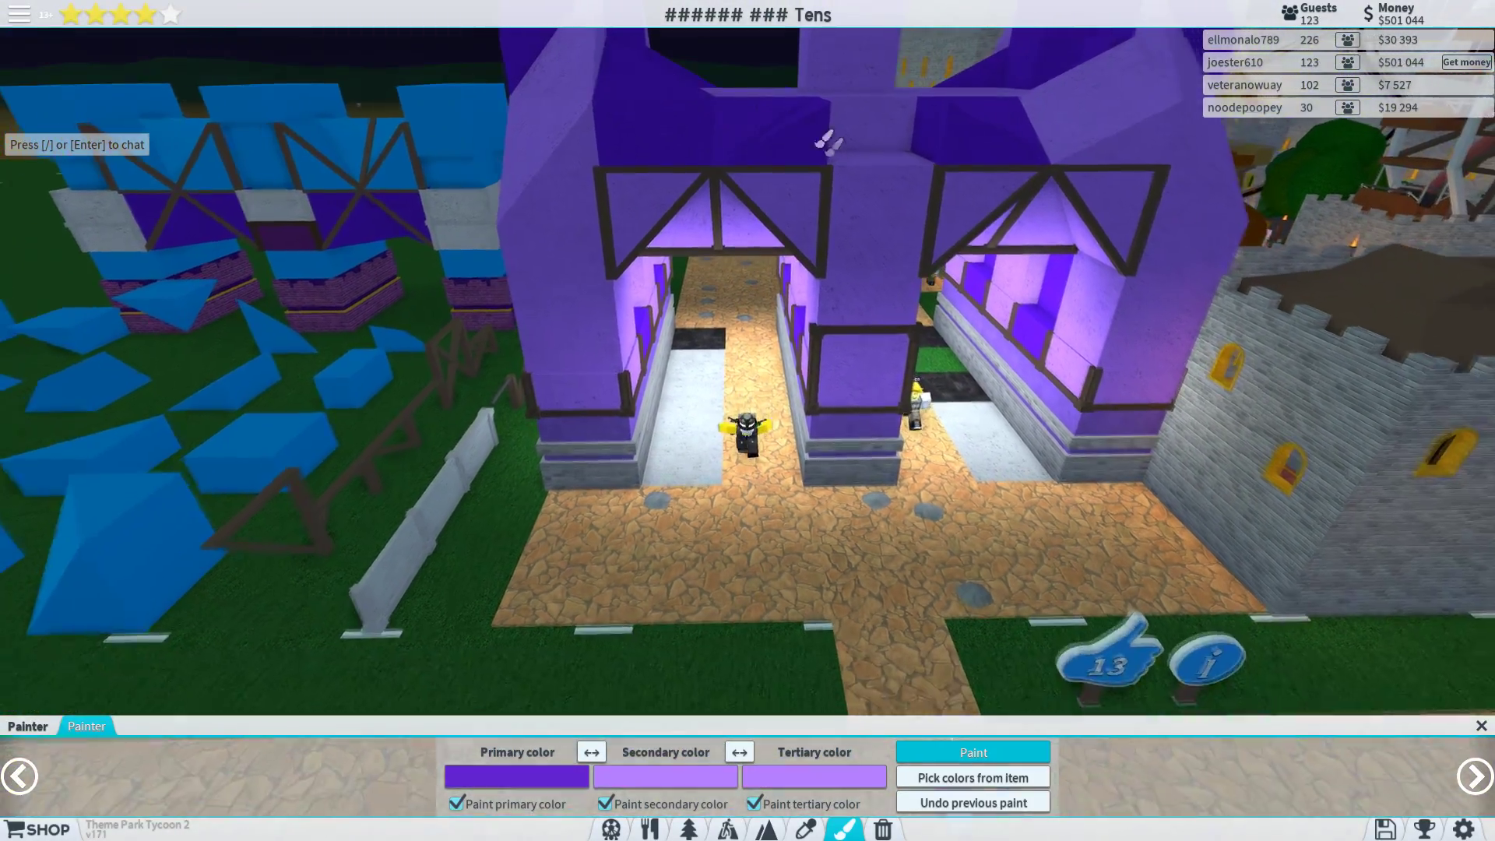
drag(827, 140, 862, 189)
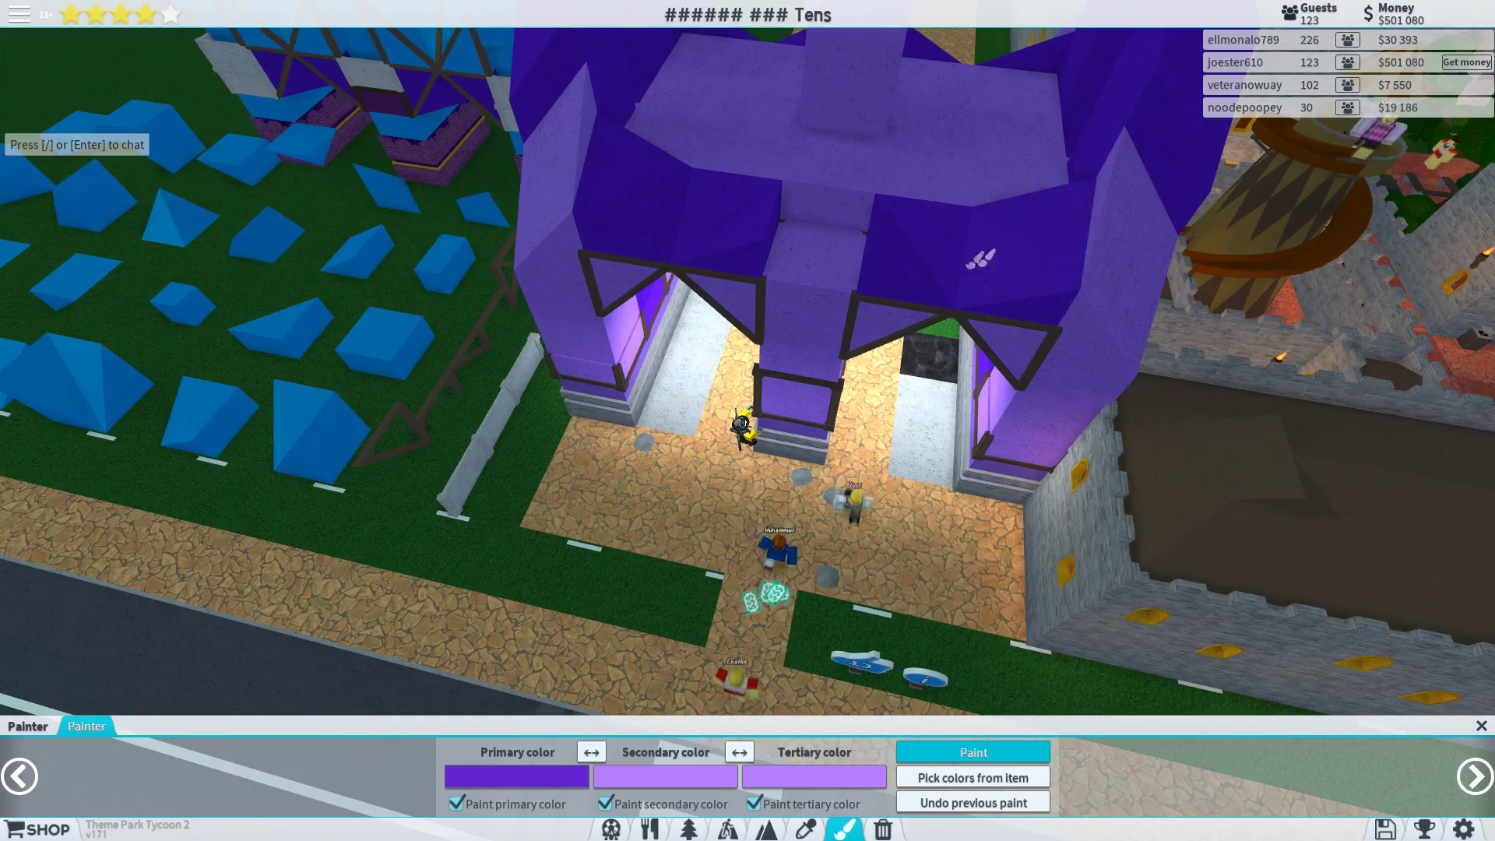
mouse_move(981, 257)
mouse_down()
mouse_move(918, 220)
mouse_move(960, 406)
mouse_up()
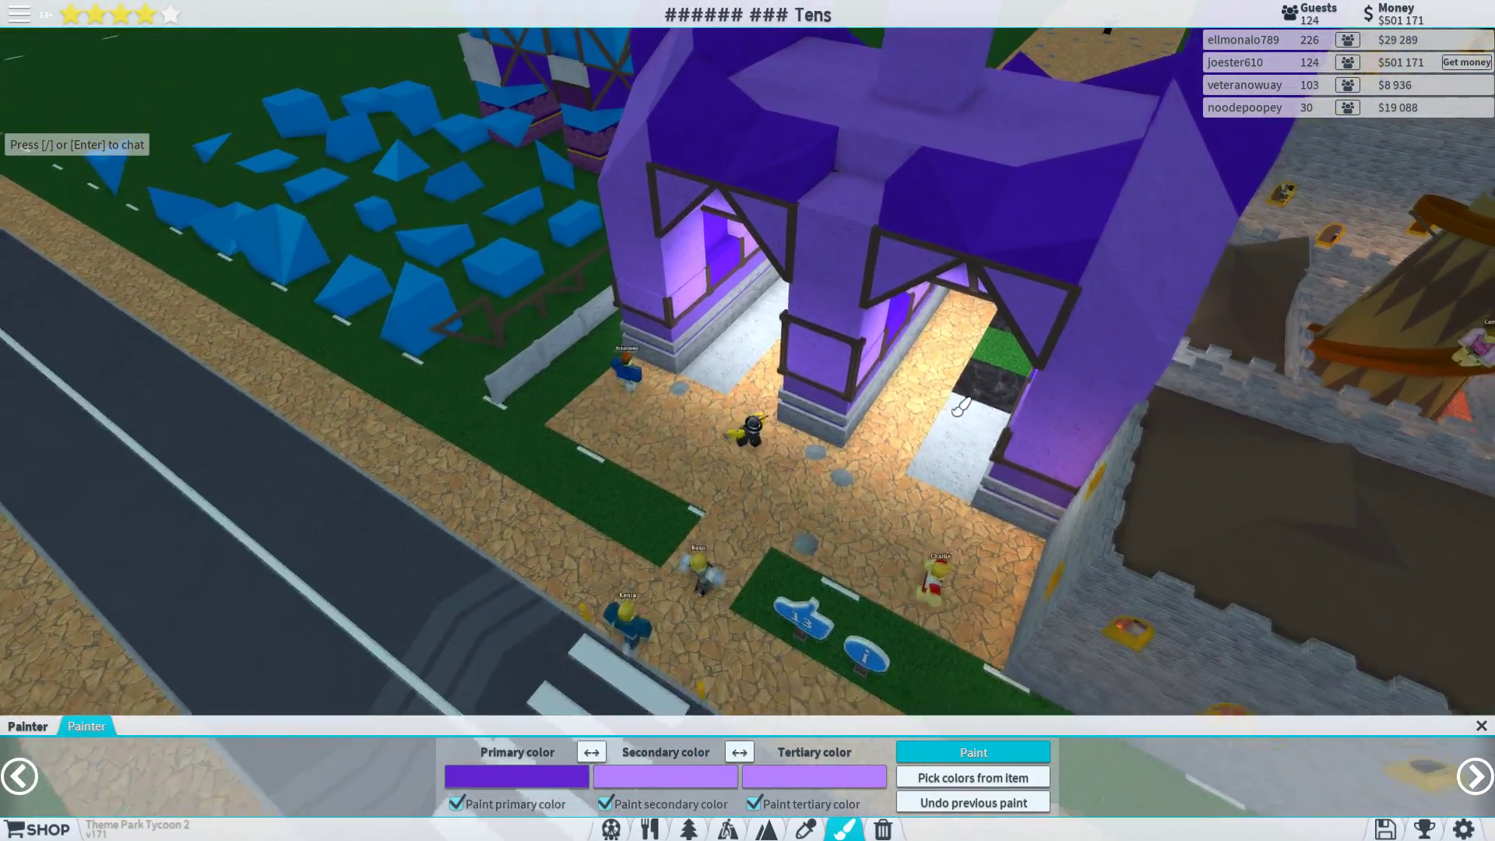
key(Escape)
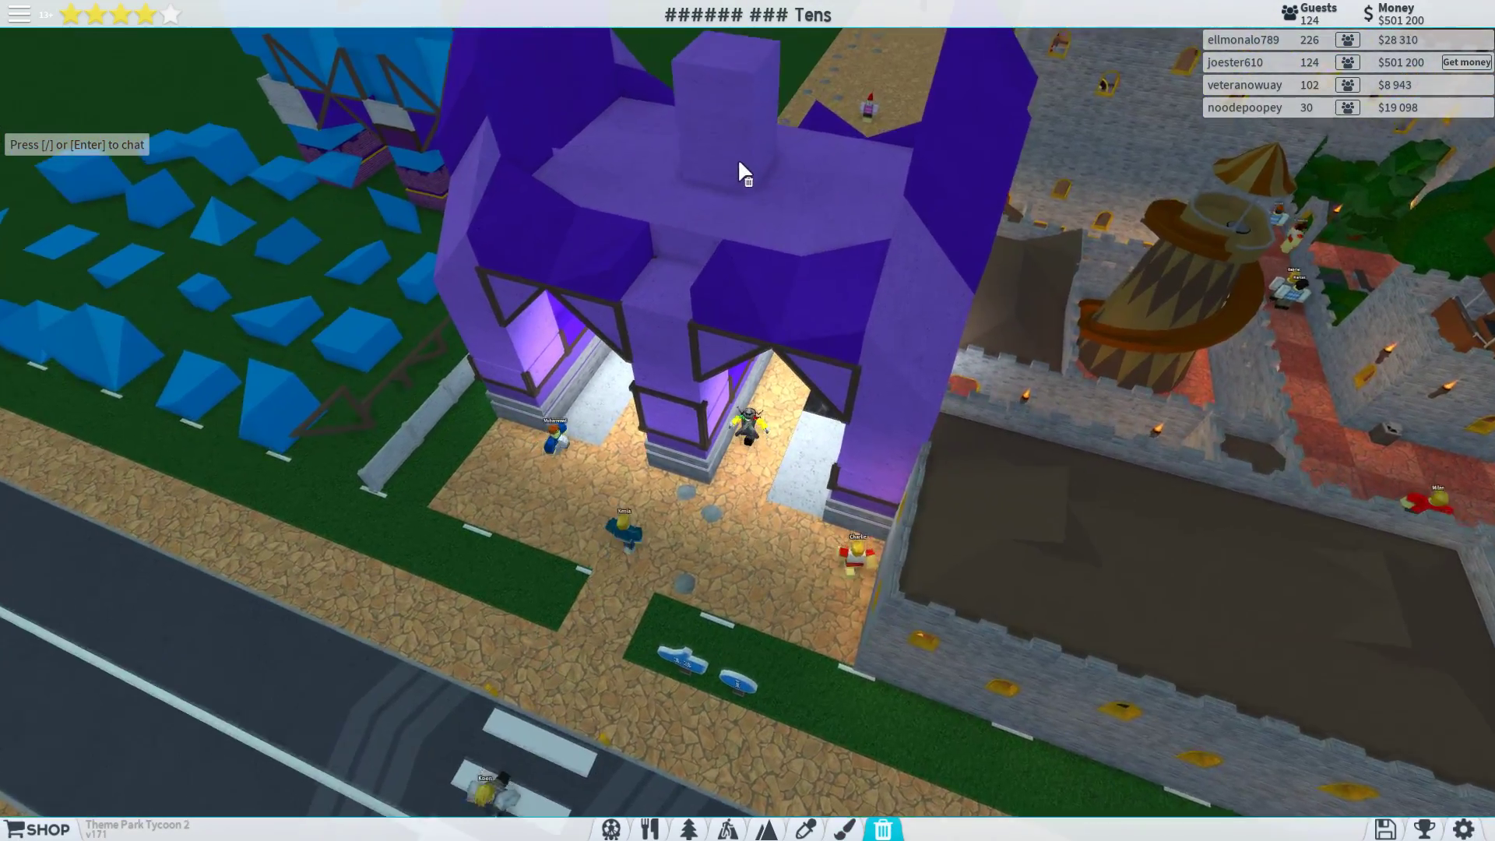
scroll(737, 158, up, 2)
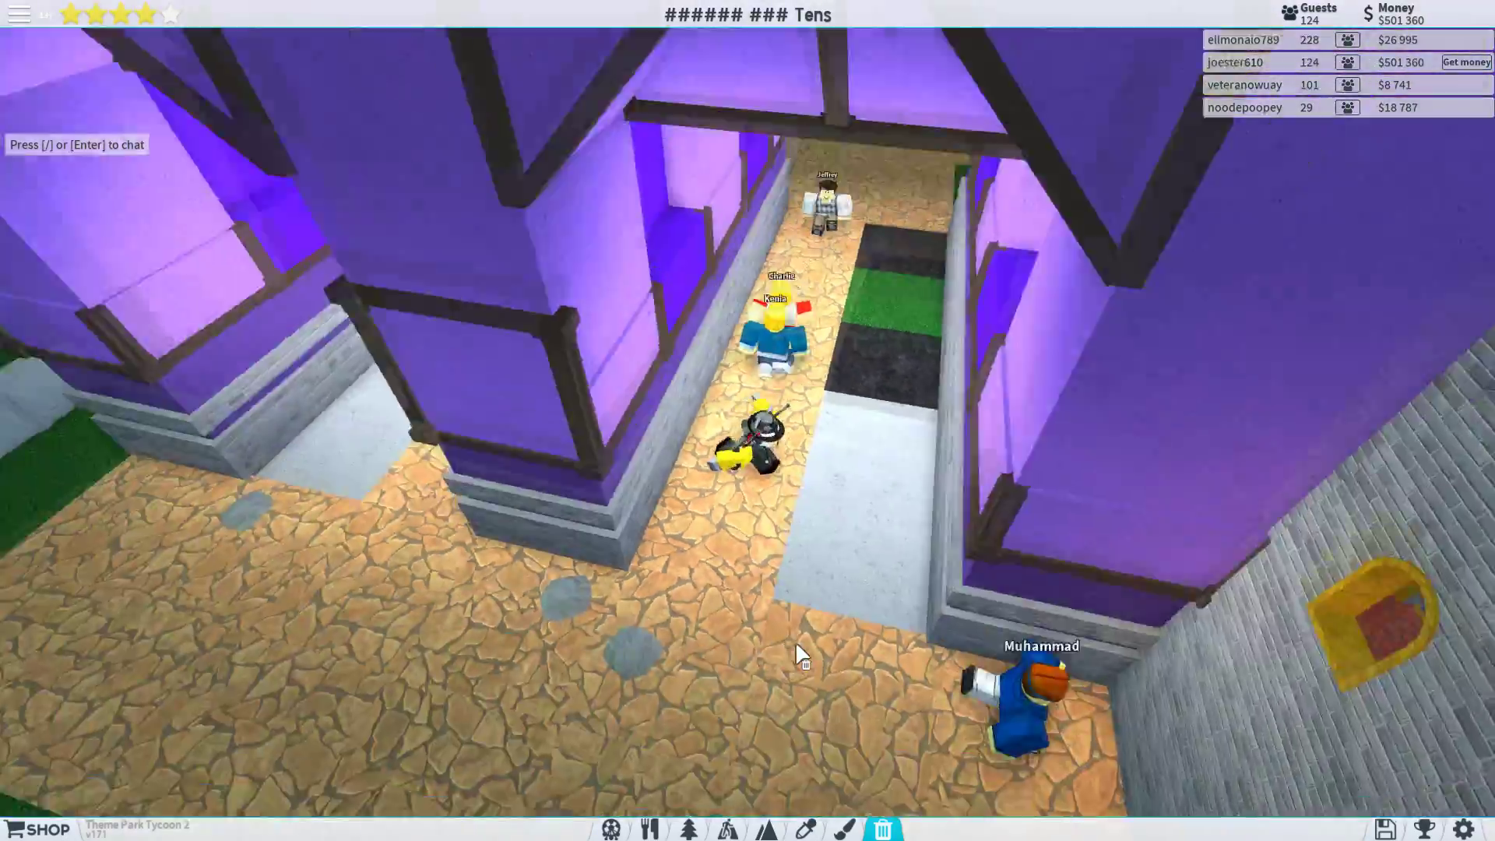
scroll(795, 641, up, 8)
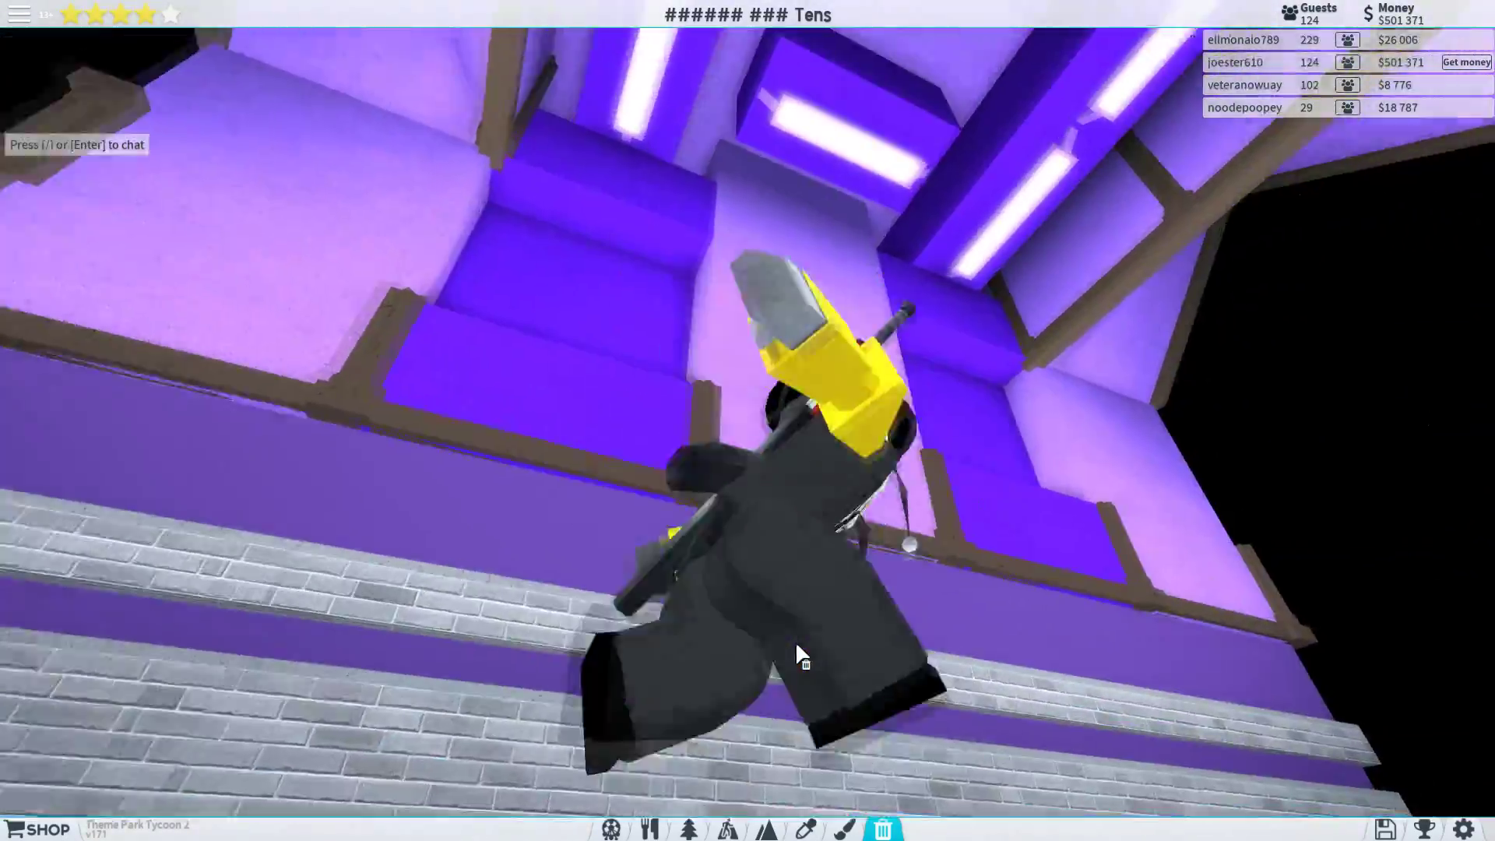
scroll(796, 642, down, 8)
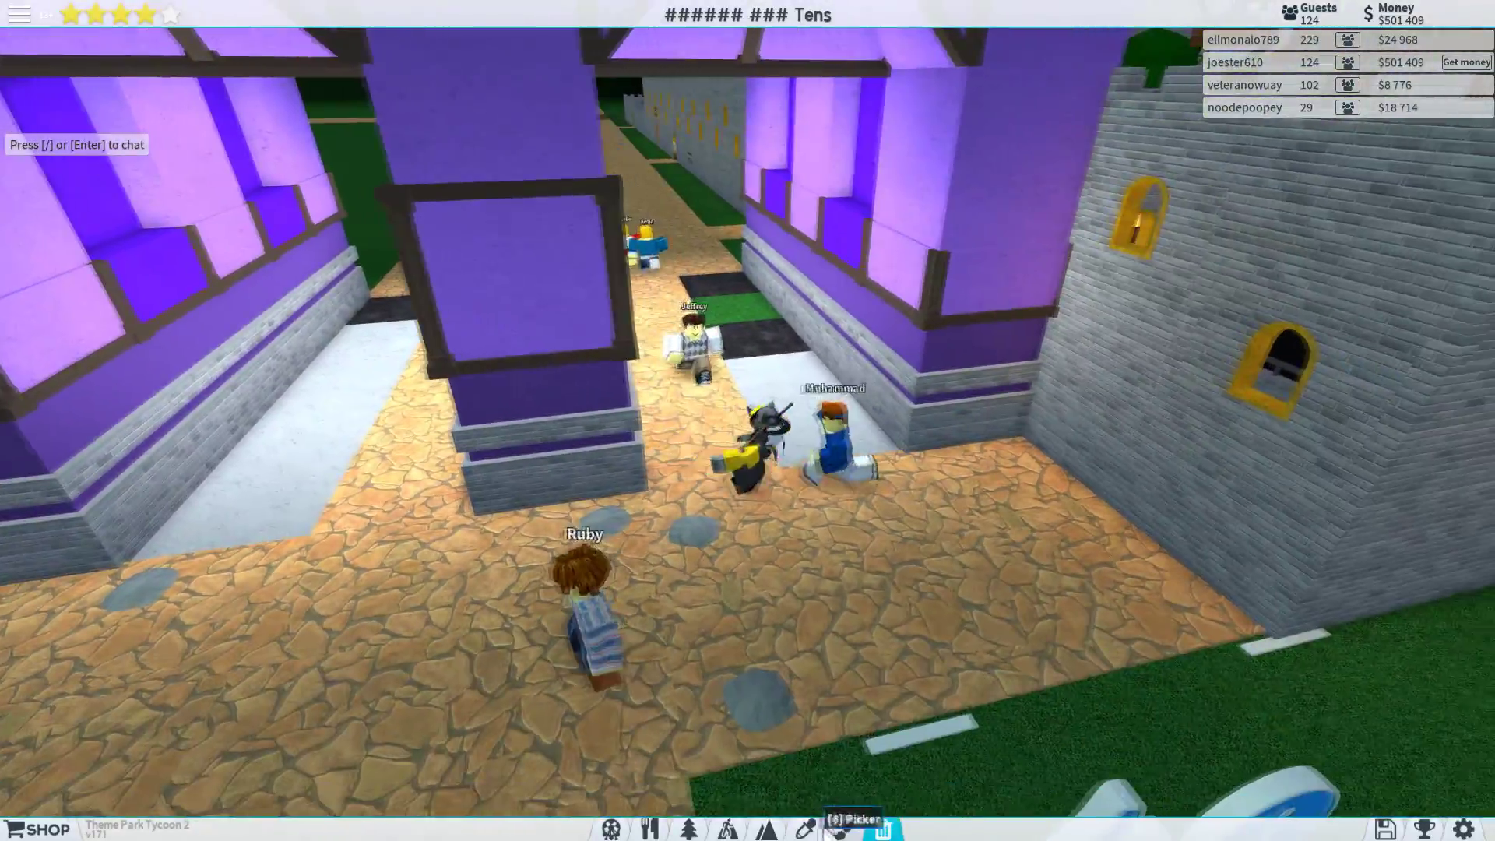
click(806, 829)
- Compare light orb sizes in Props and place the smallest orb on the entrance roof
click(688, 829)
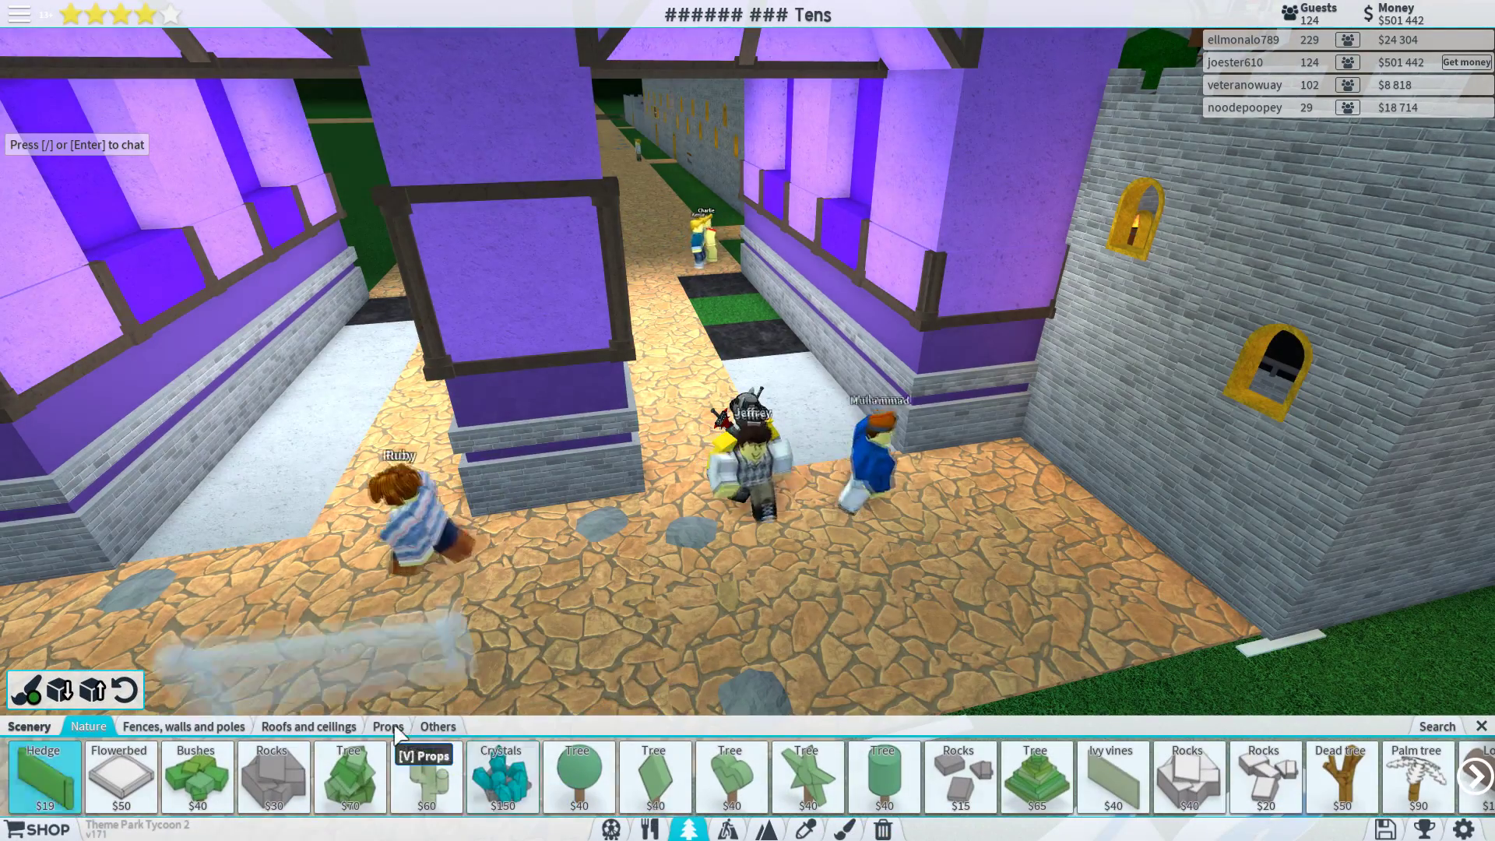
click(398, 727)
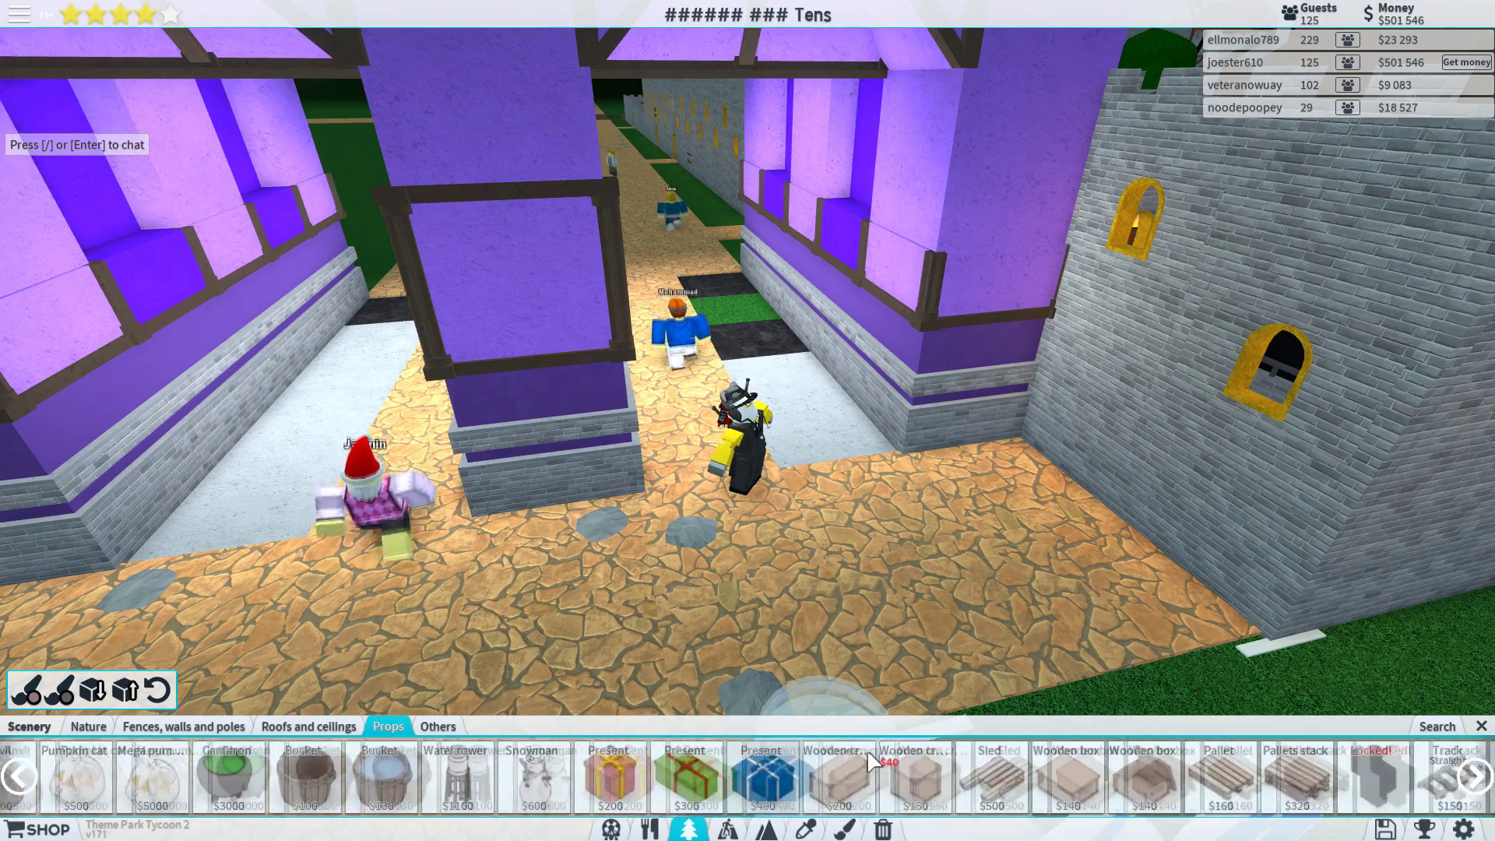
scroll(889, 765, down, 4)
scroll(935, 771, down, 4)
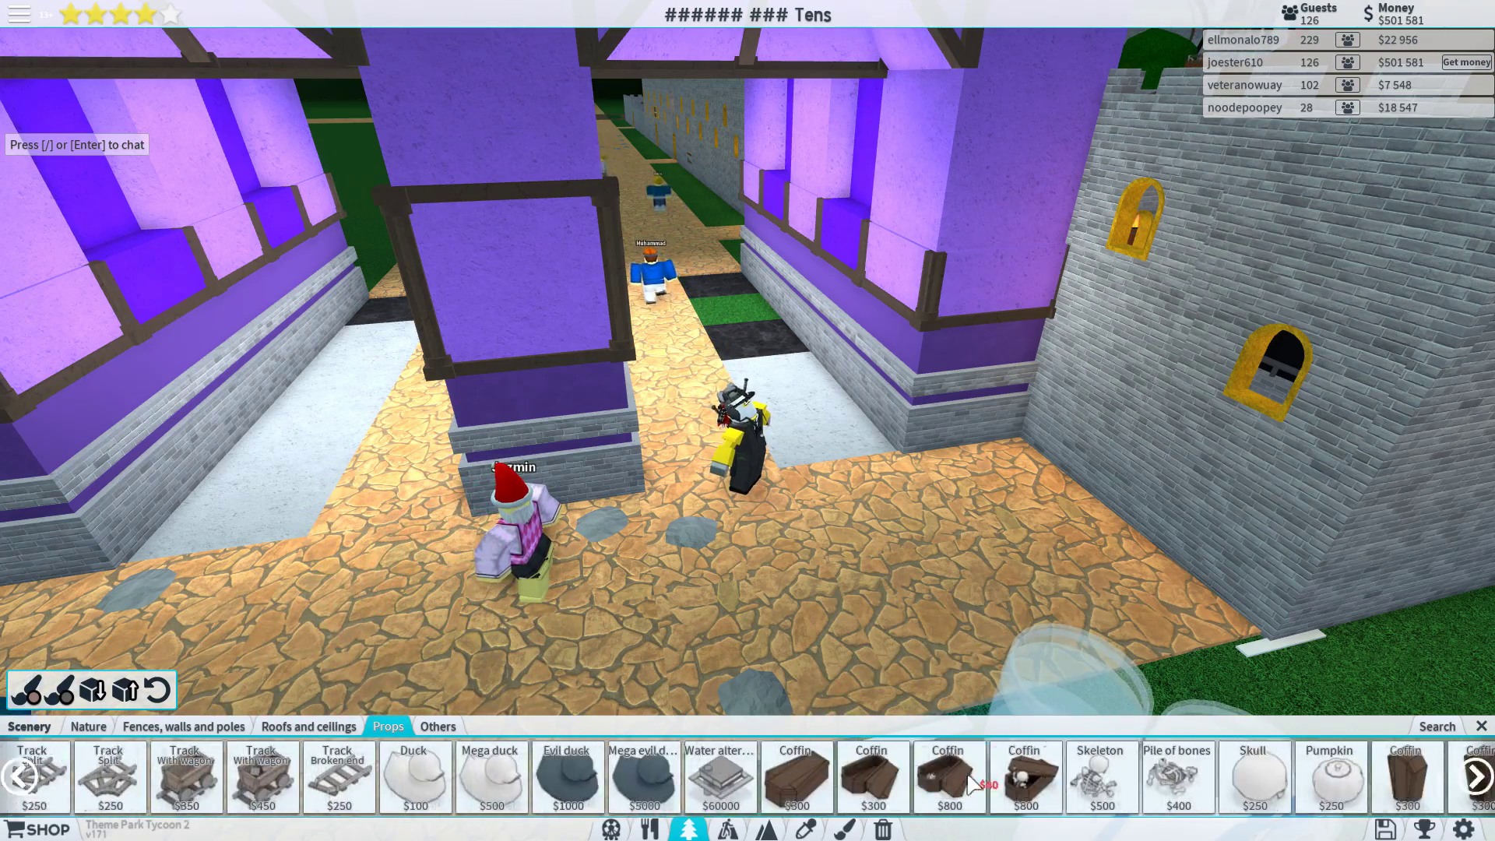
scroll(976, 776, down, 4)
scroll(976, 778, down, 4)
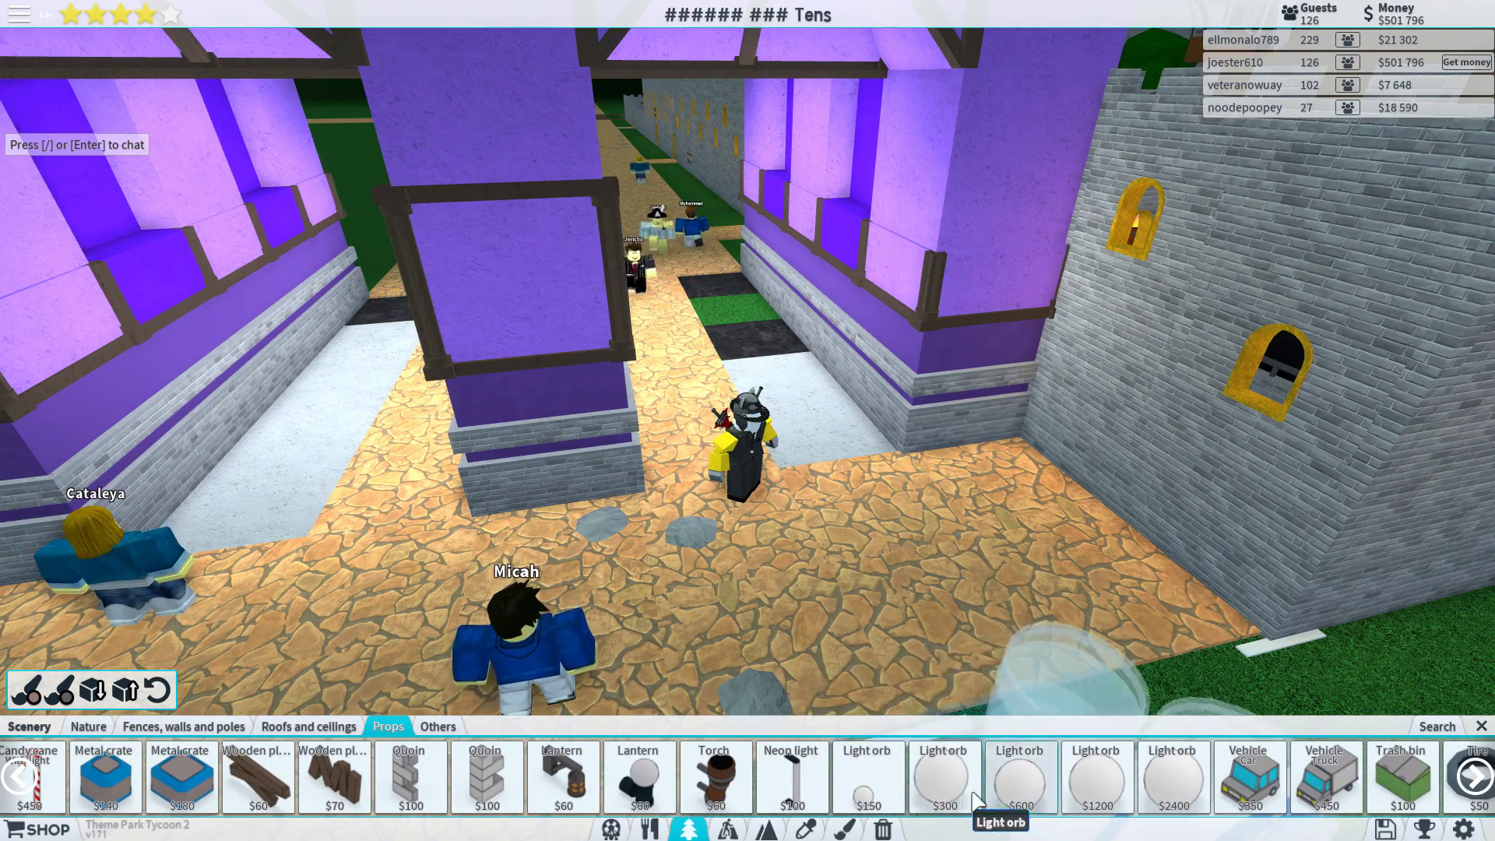
click(1019, 778)
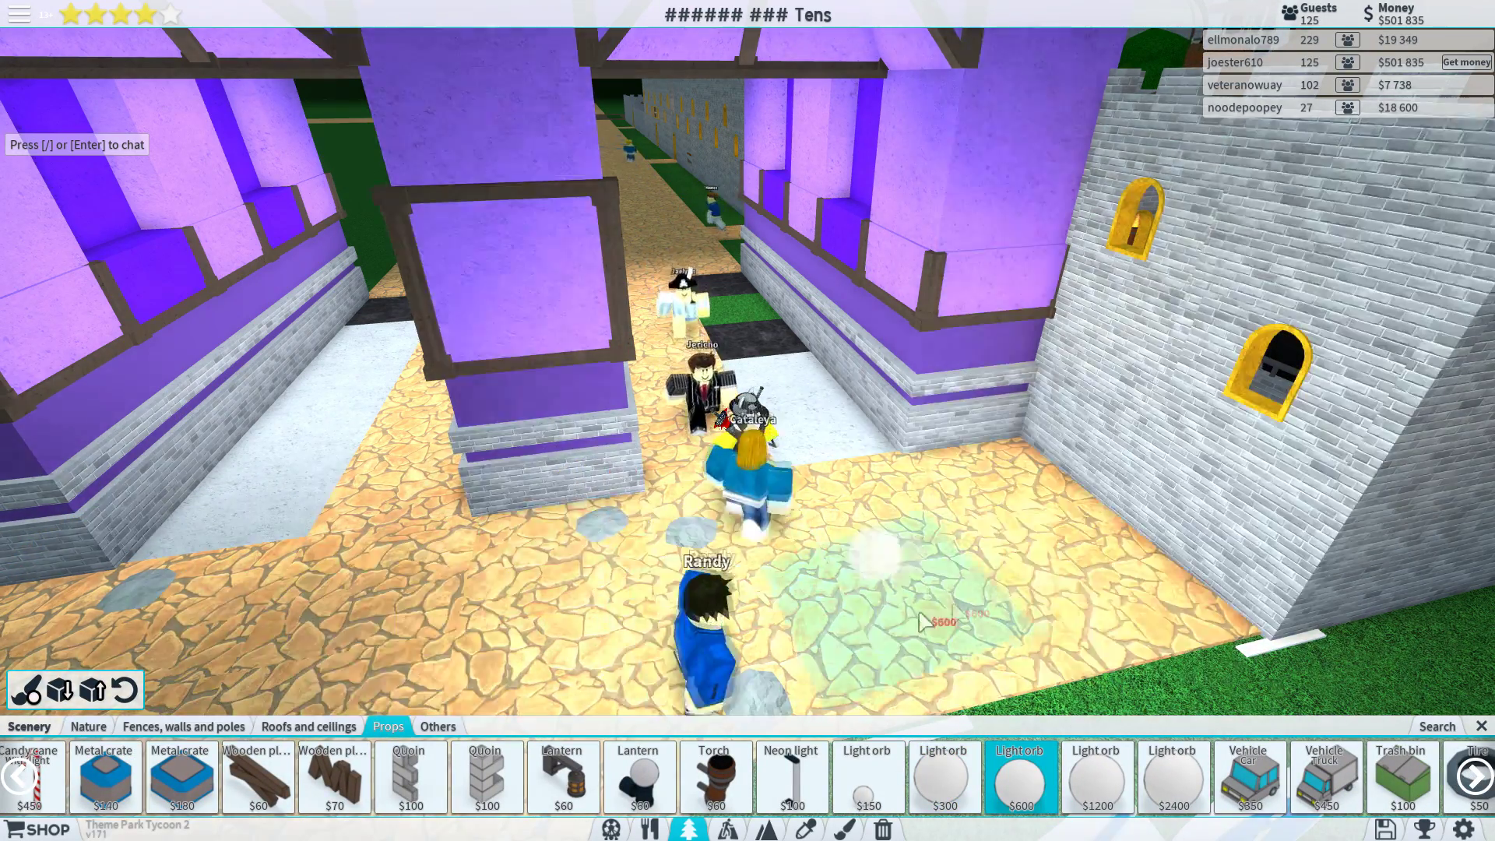
scroll(1051, 642, down, 4)
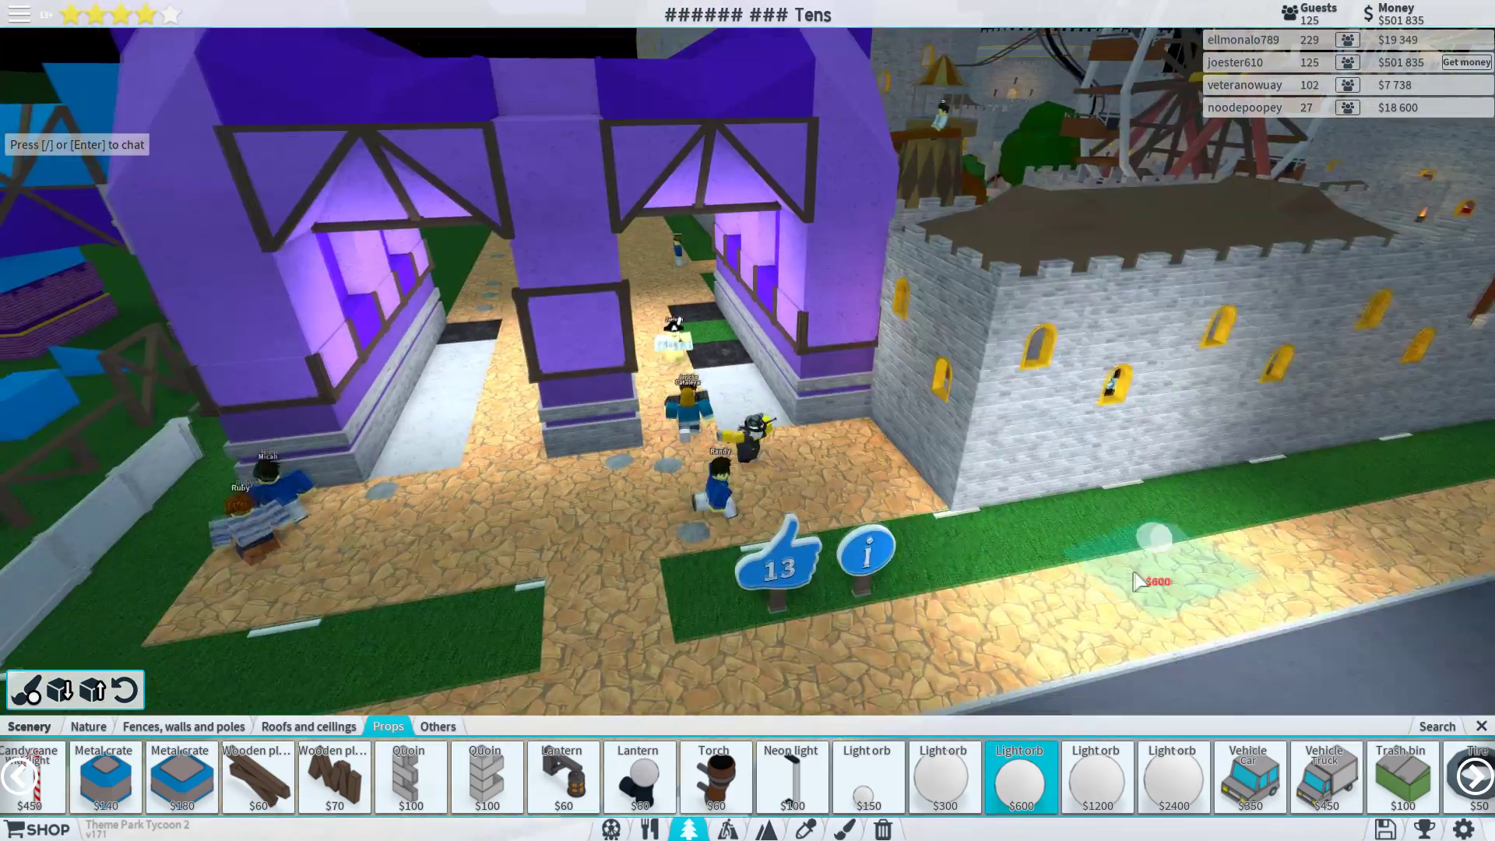
scroll(1140, 580, down, 4)
scroll(994, 573, down, 4)
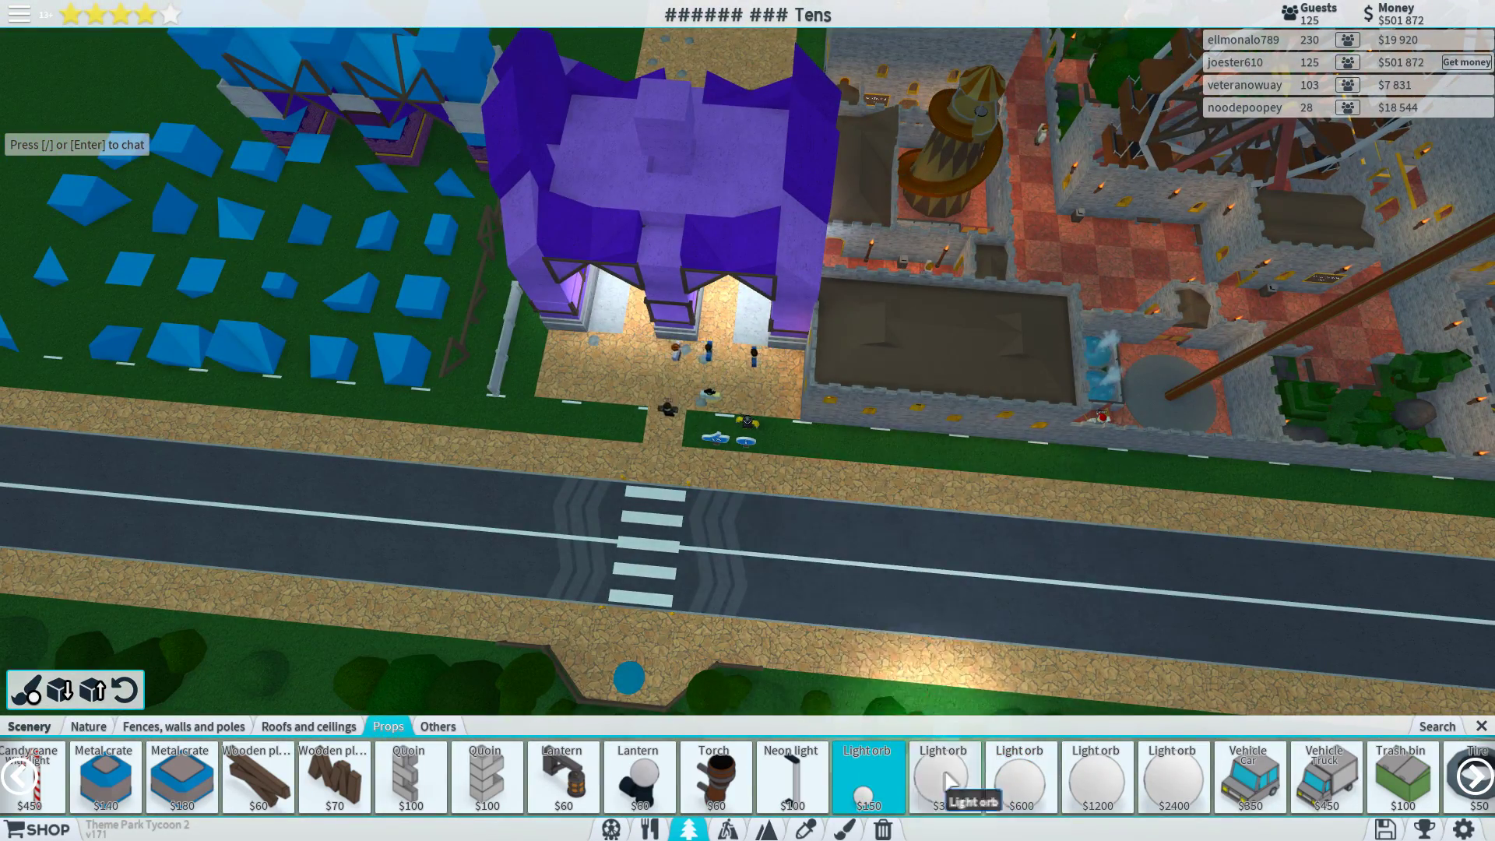
click(1175, 774)
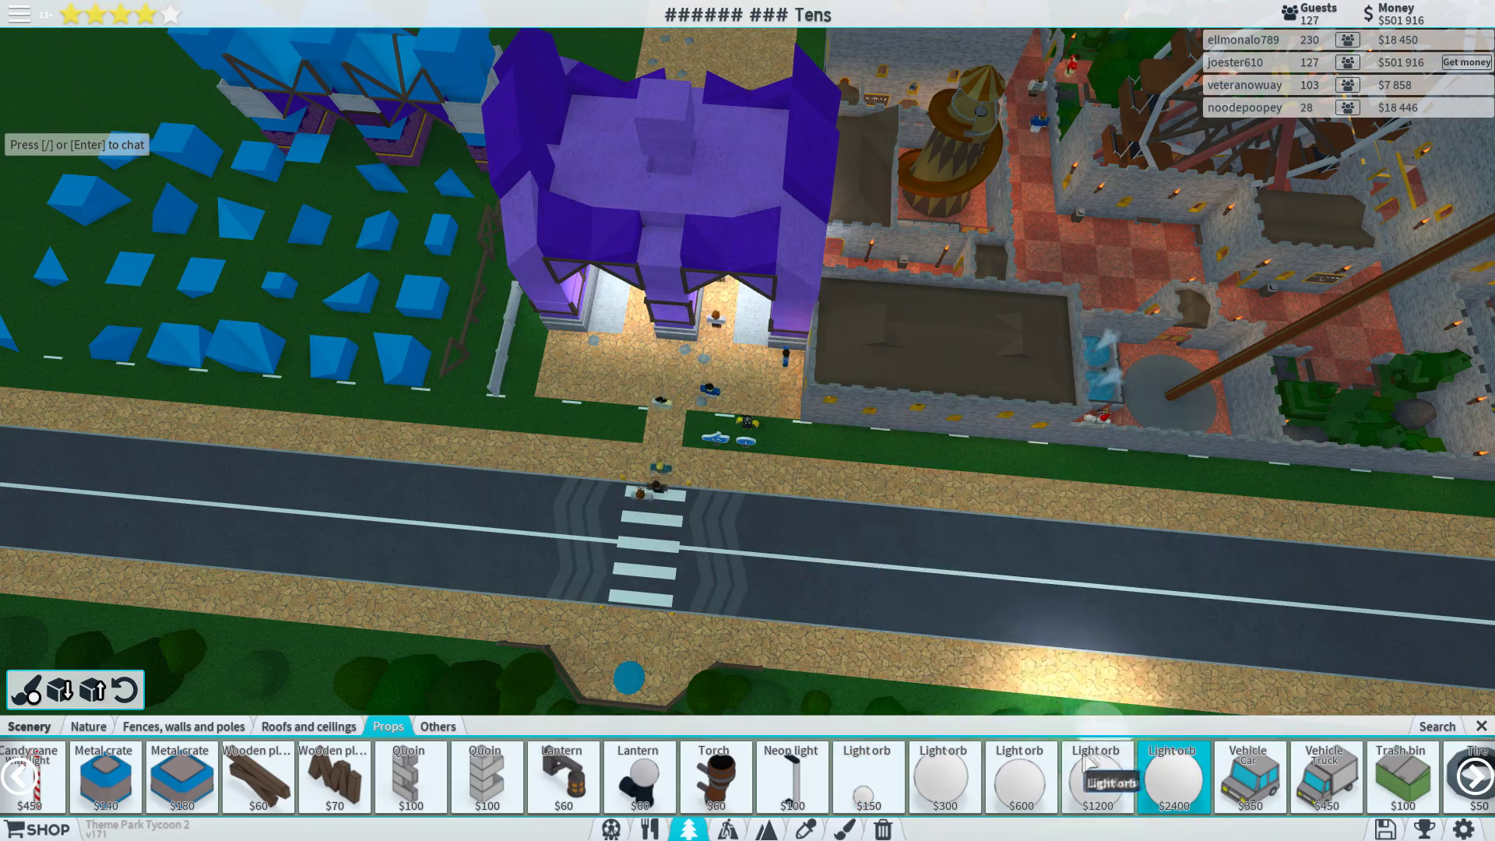
click(1007, 781)
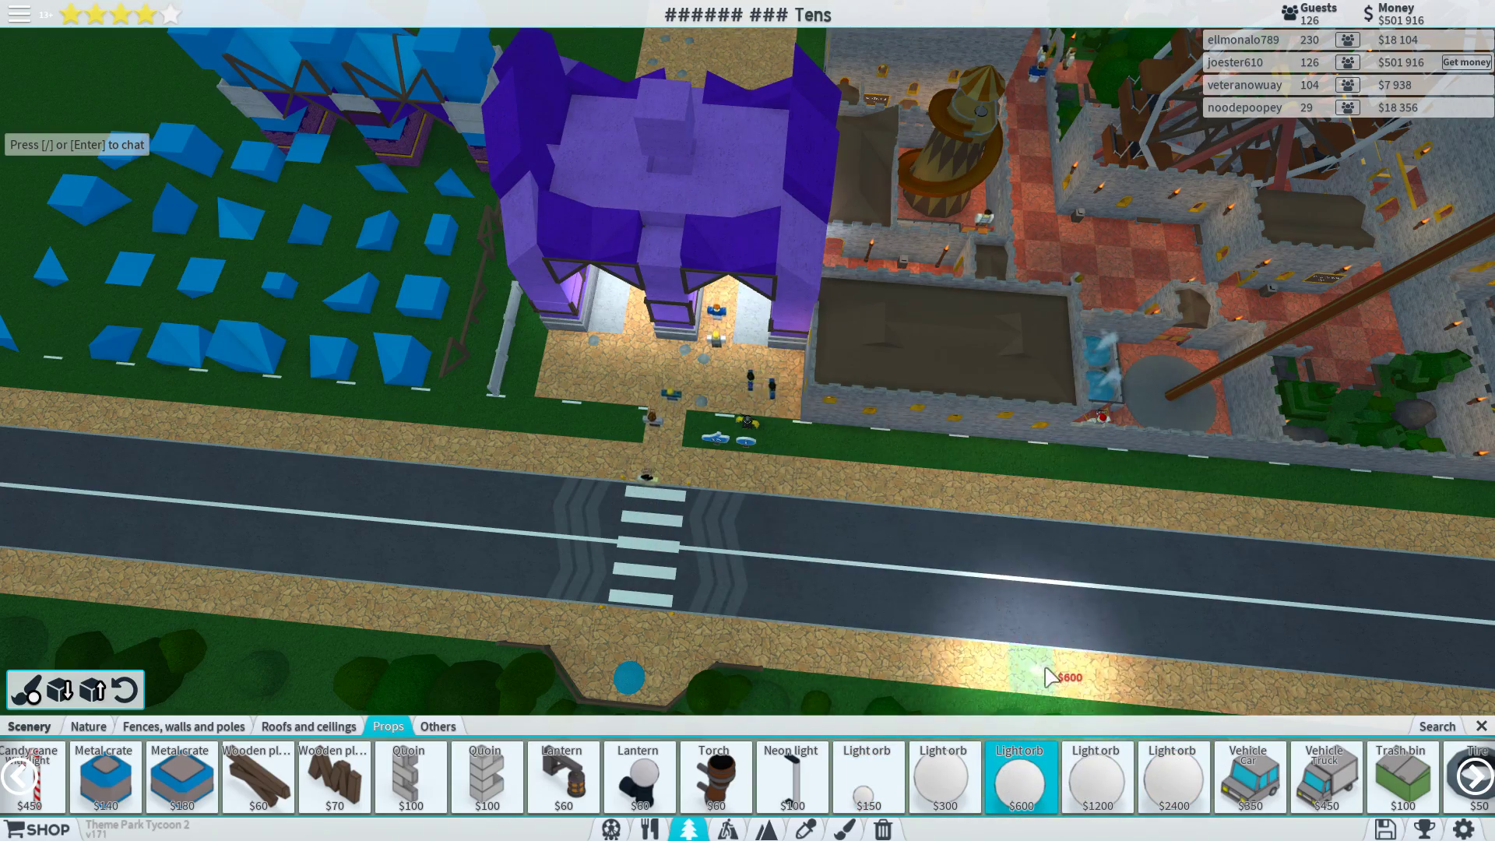
click(867, 774)
scroll(654, 350, up, 5)
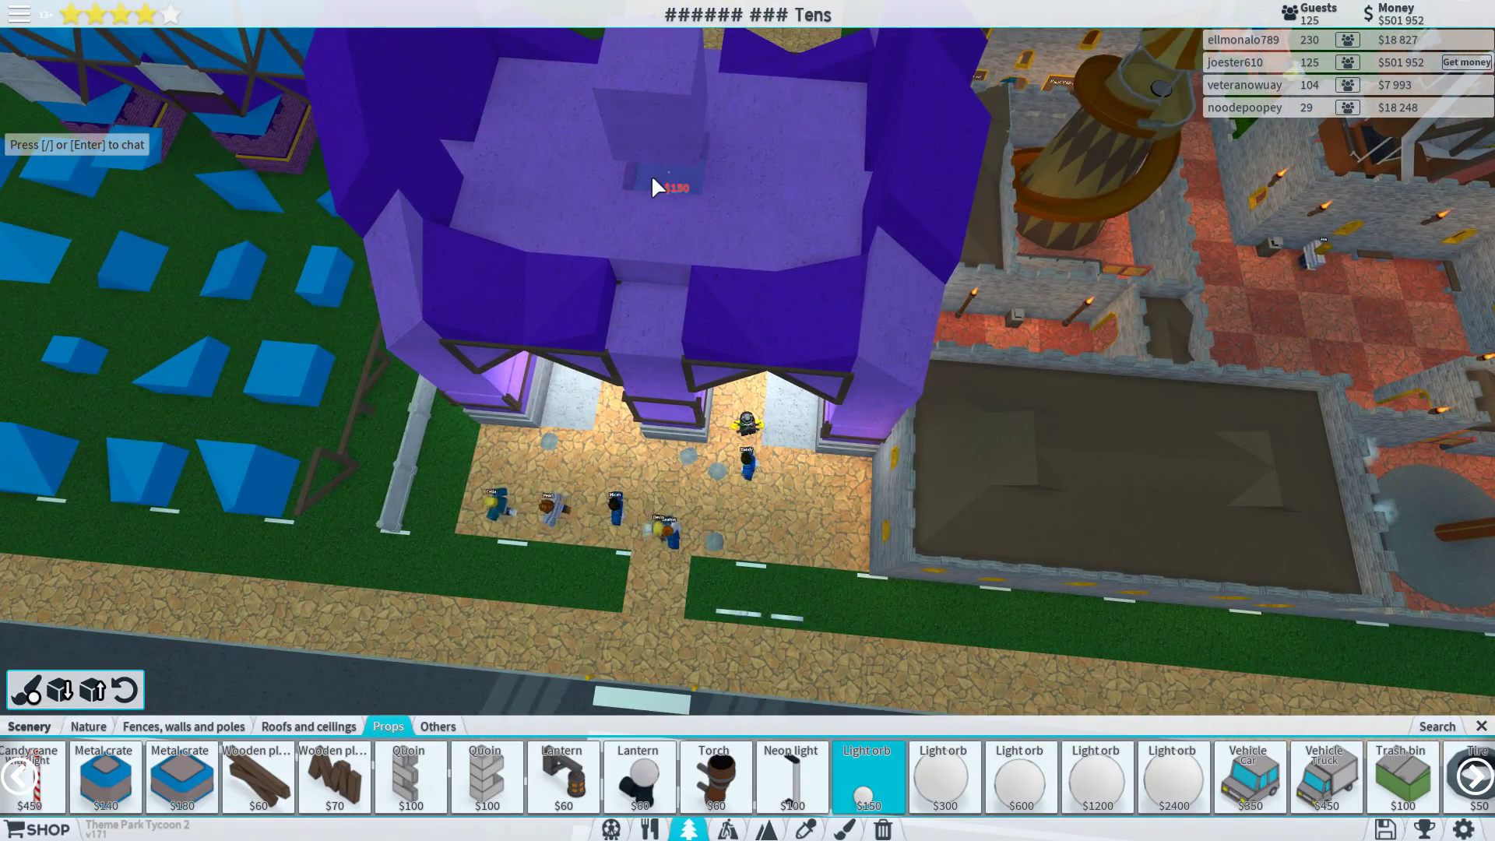
click(650, 174)
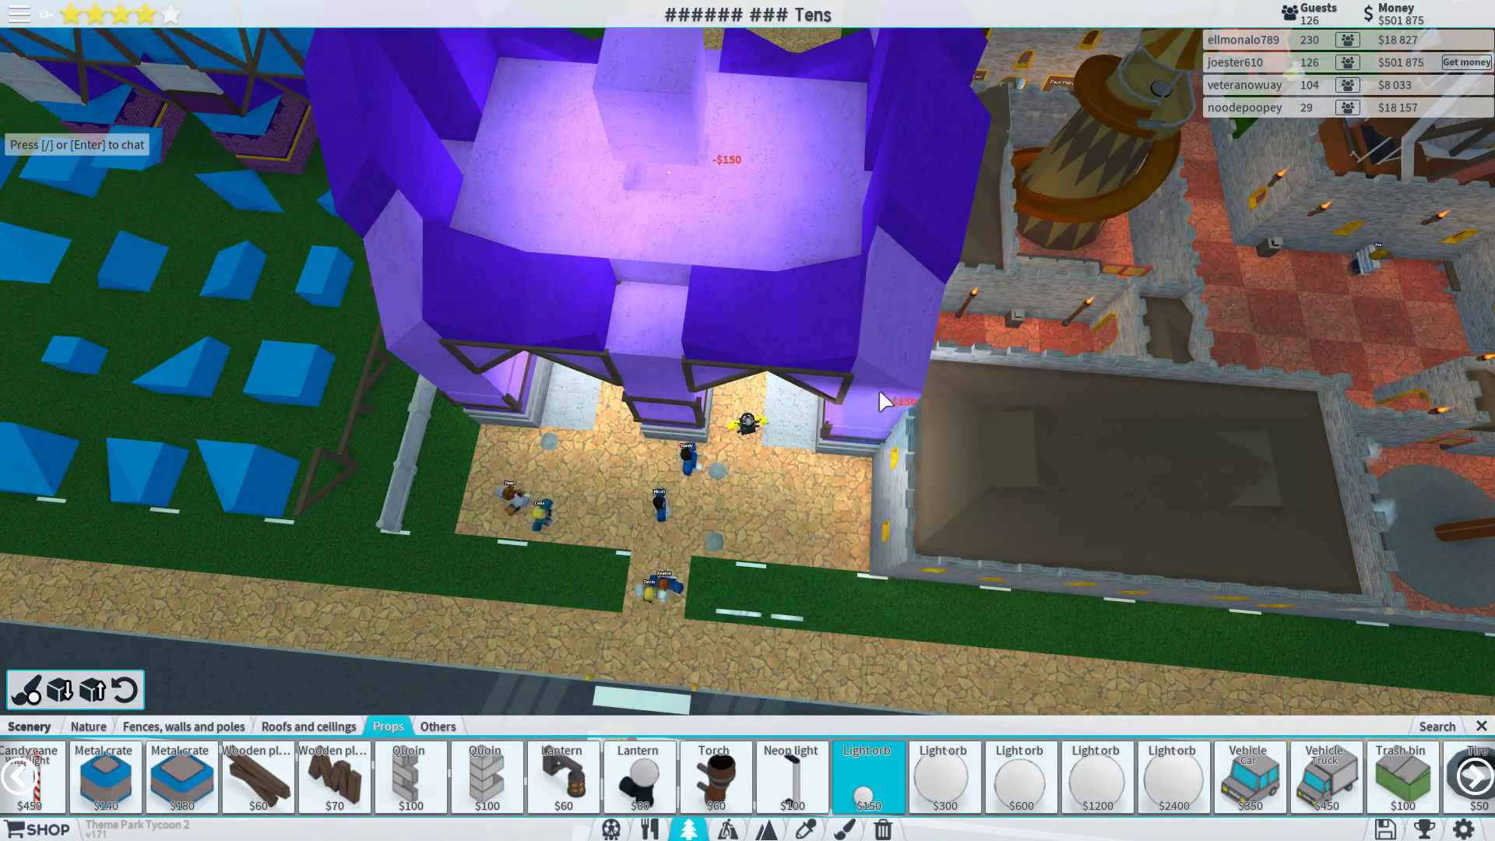
key(Left)
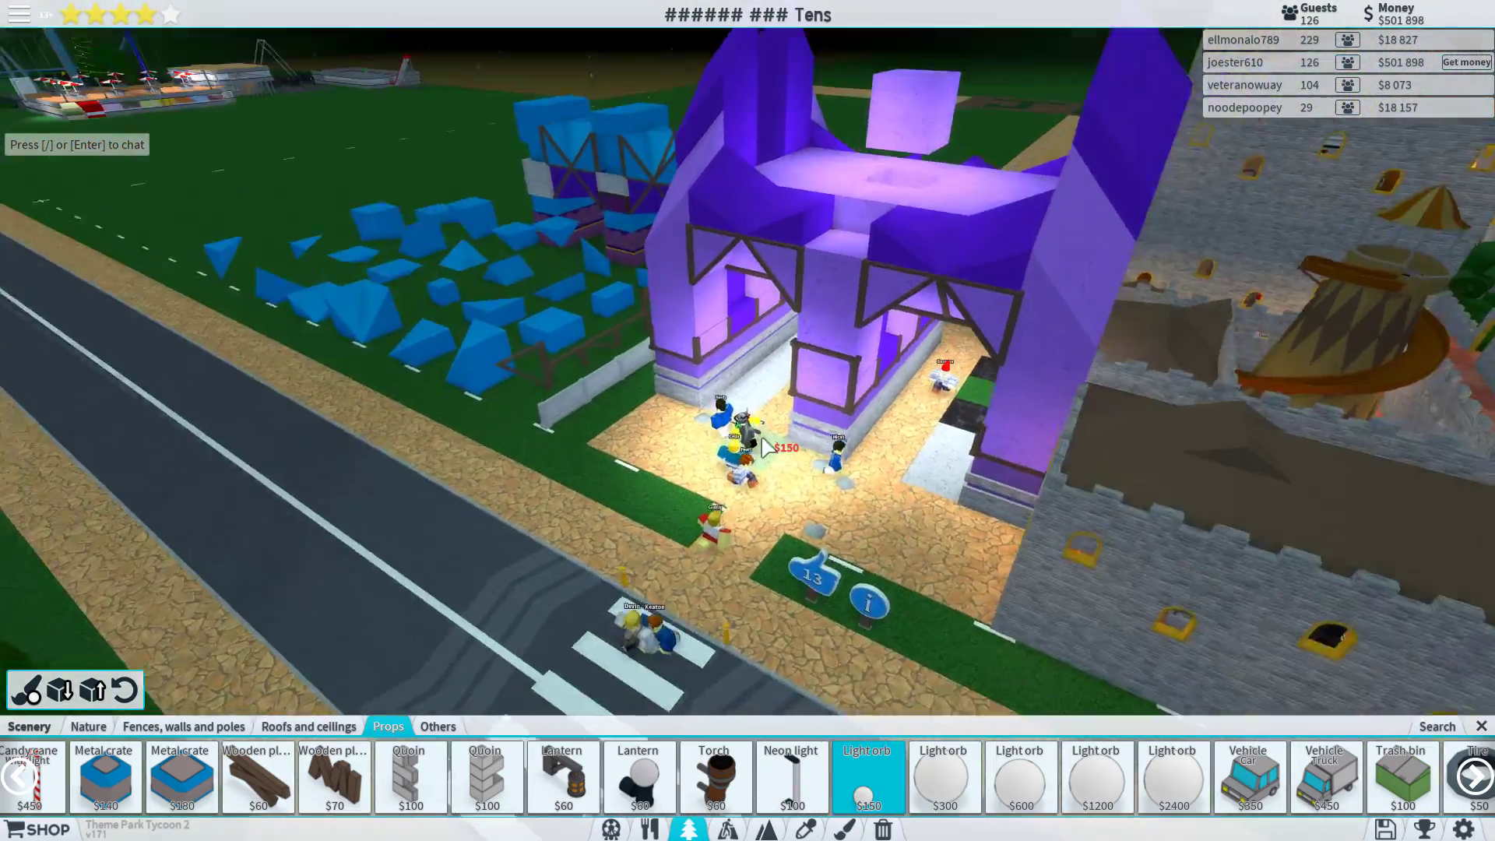
scroll(760, 434, up, 8)
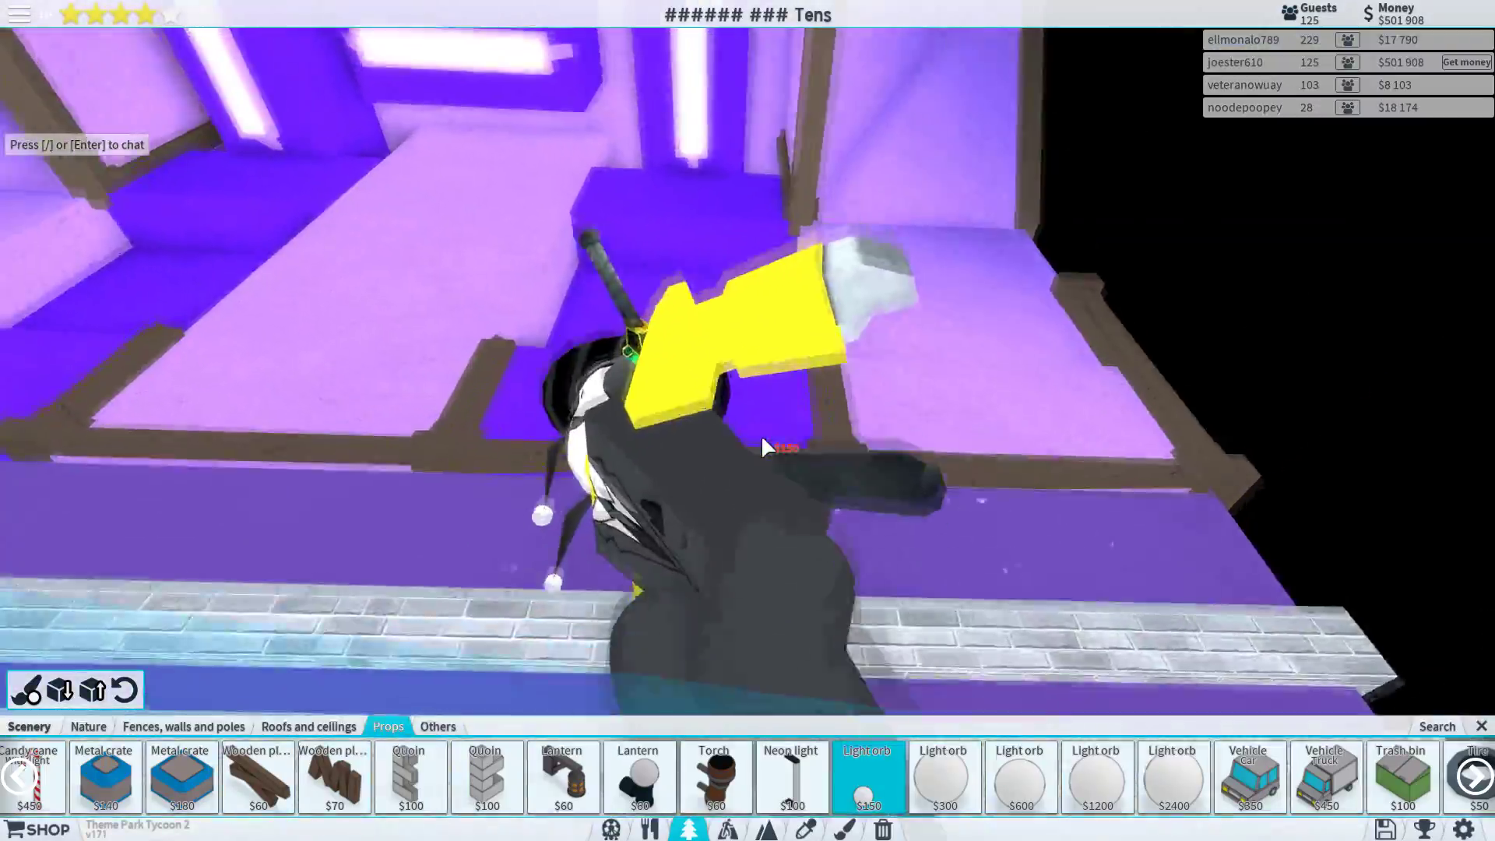
scroll(760, 436, down, 8)
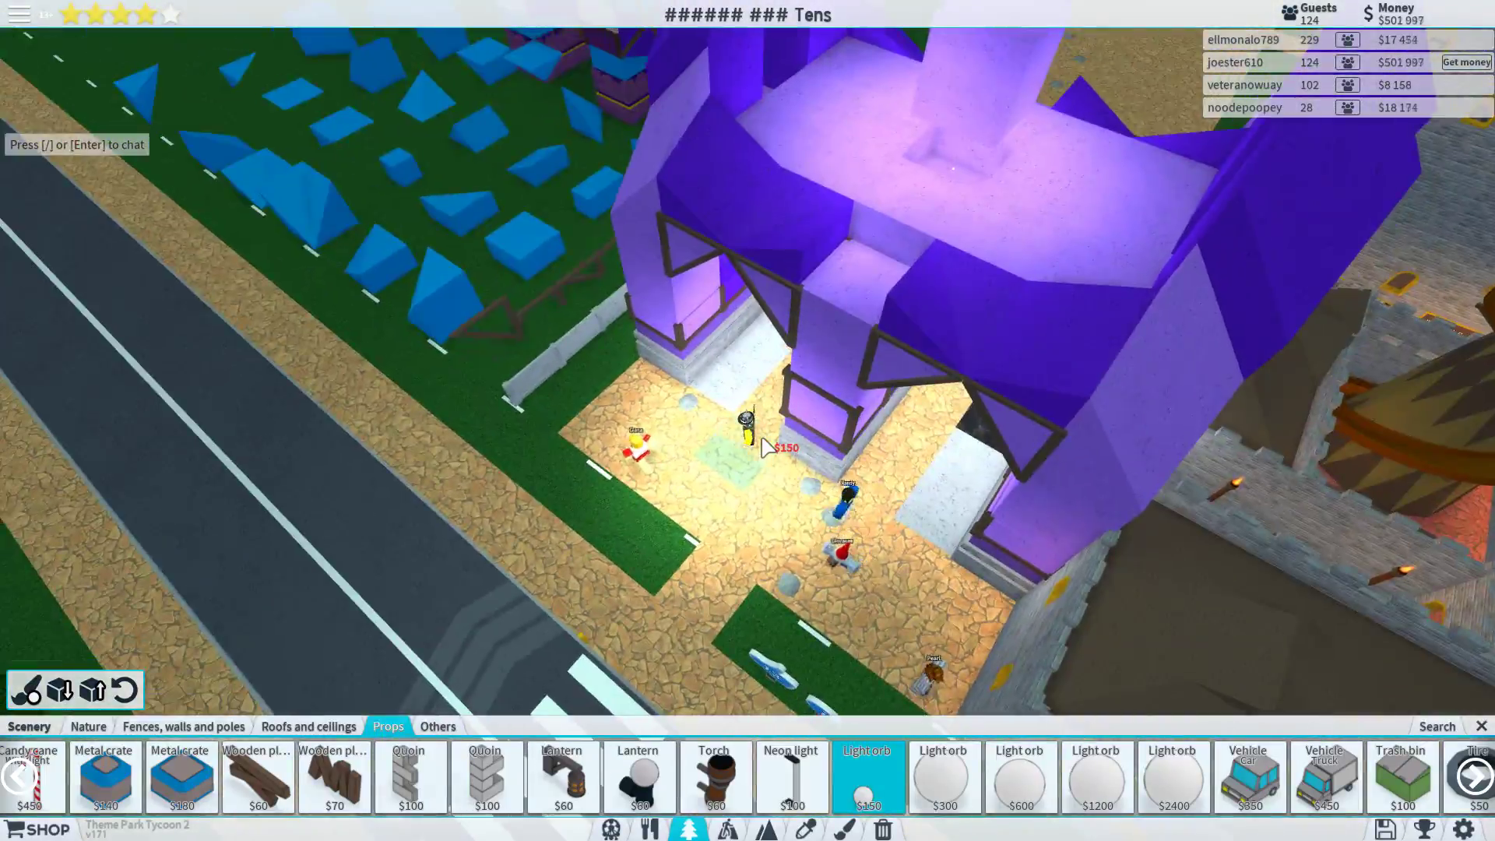
drag(761, 446, 761, 446)
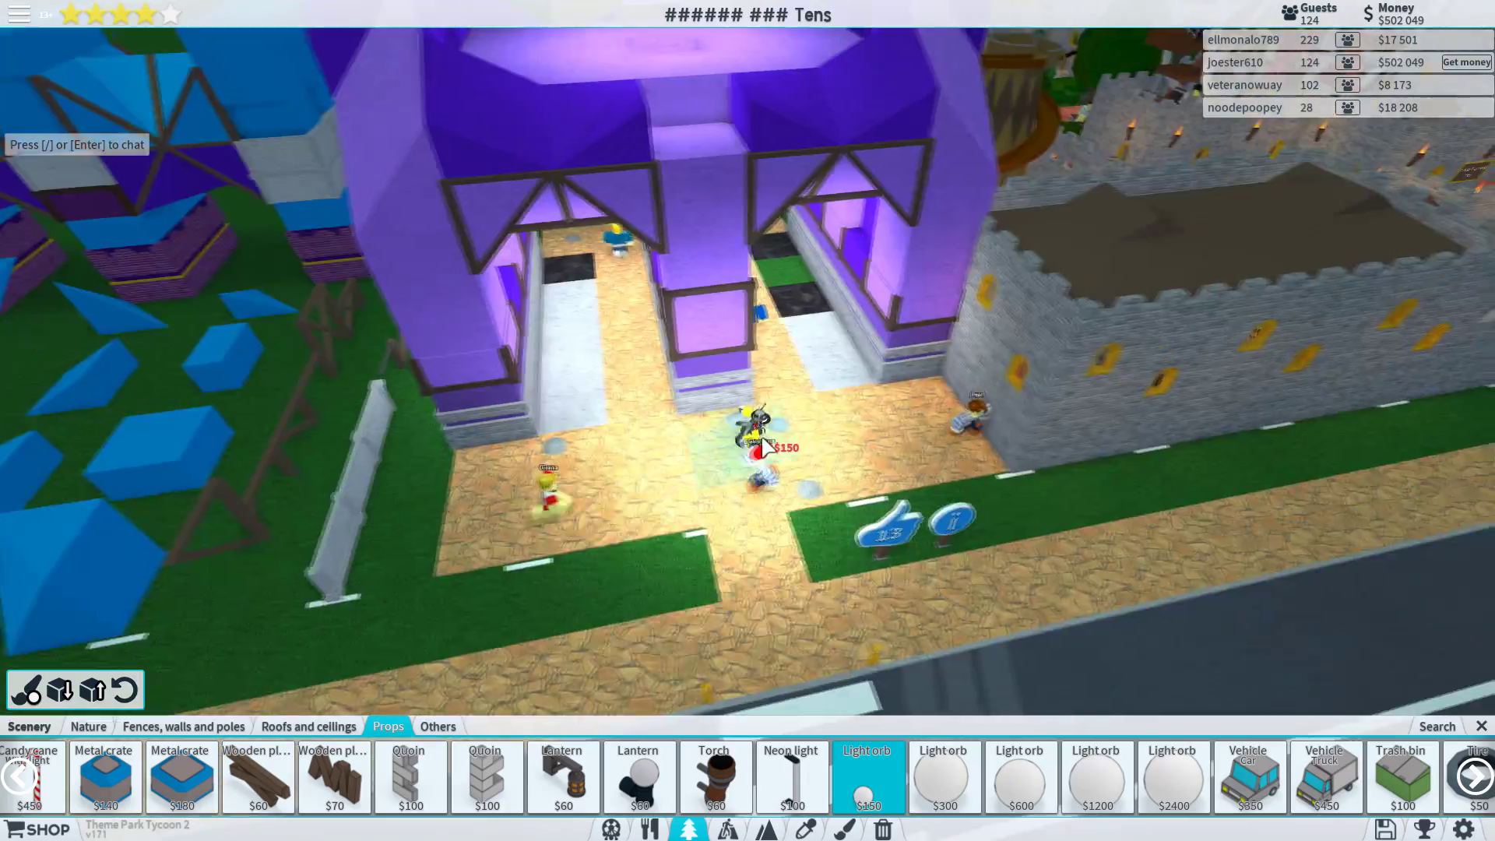
click(884, 830)
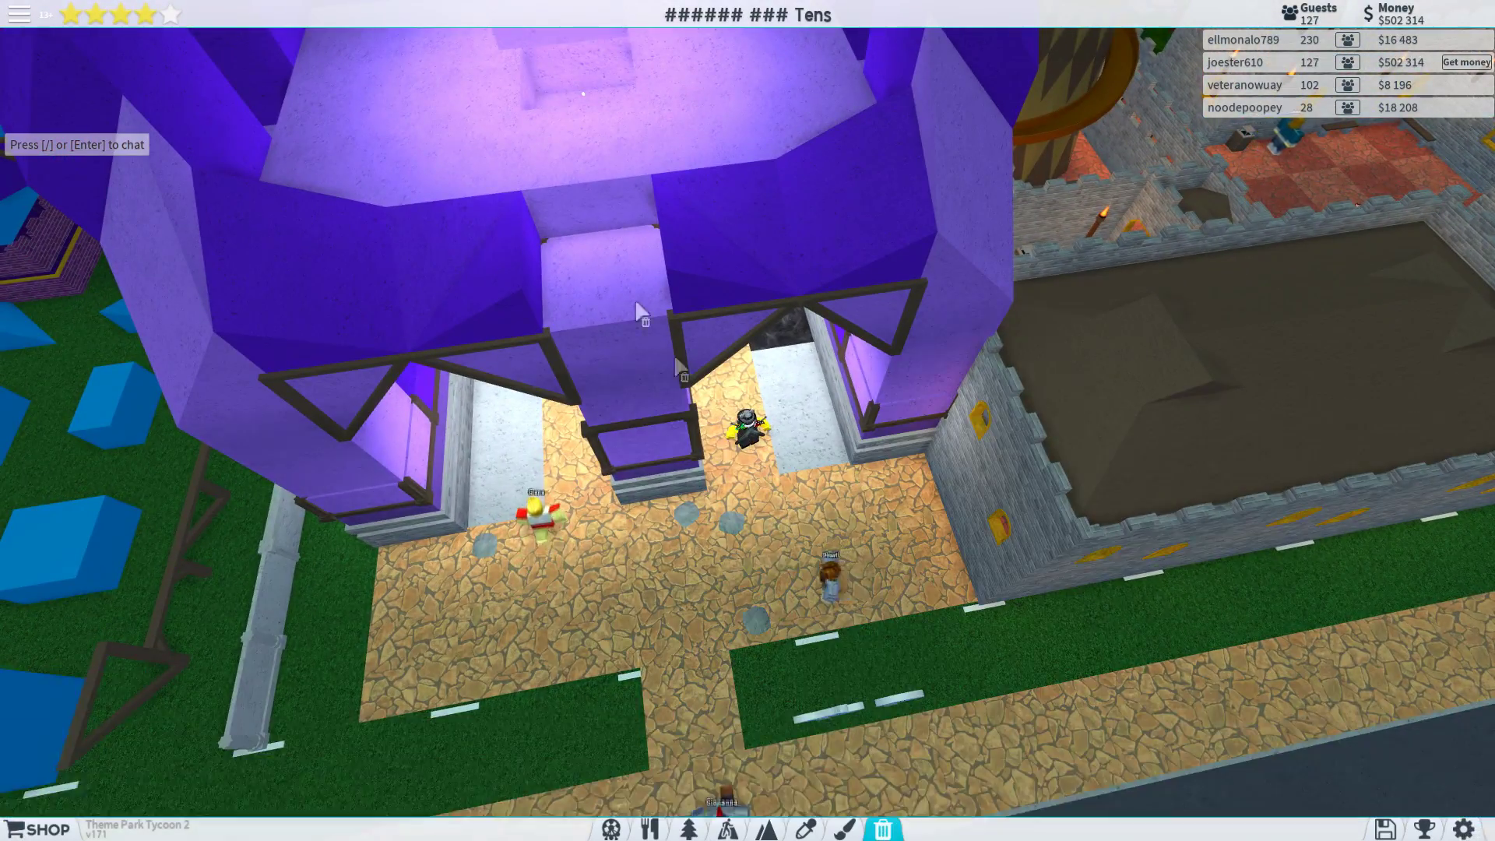
click(602, 150)
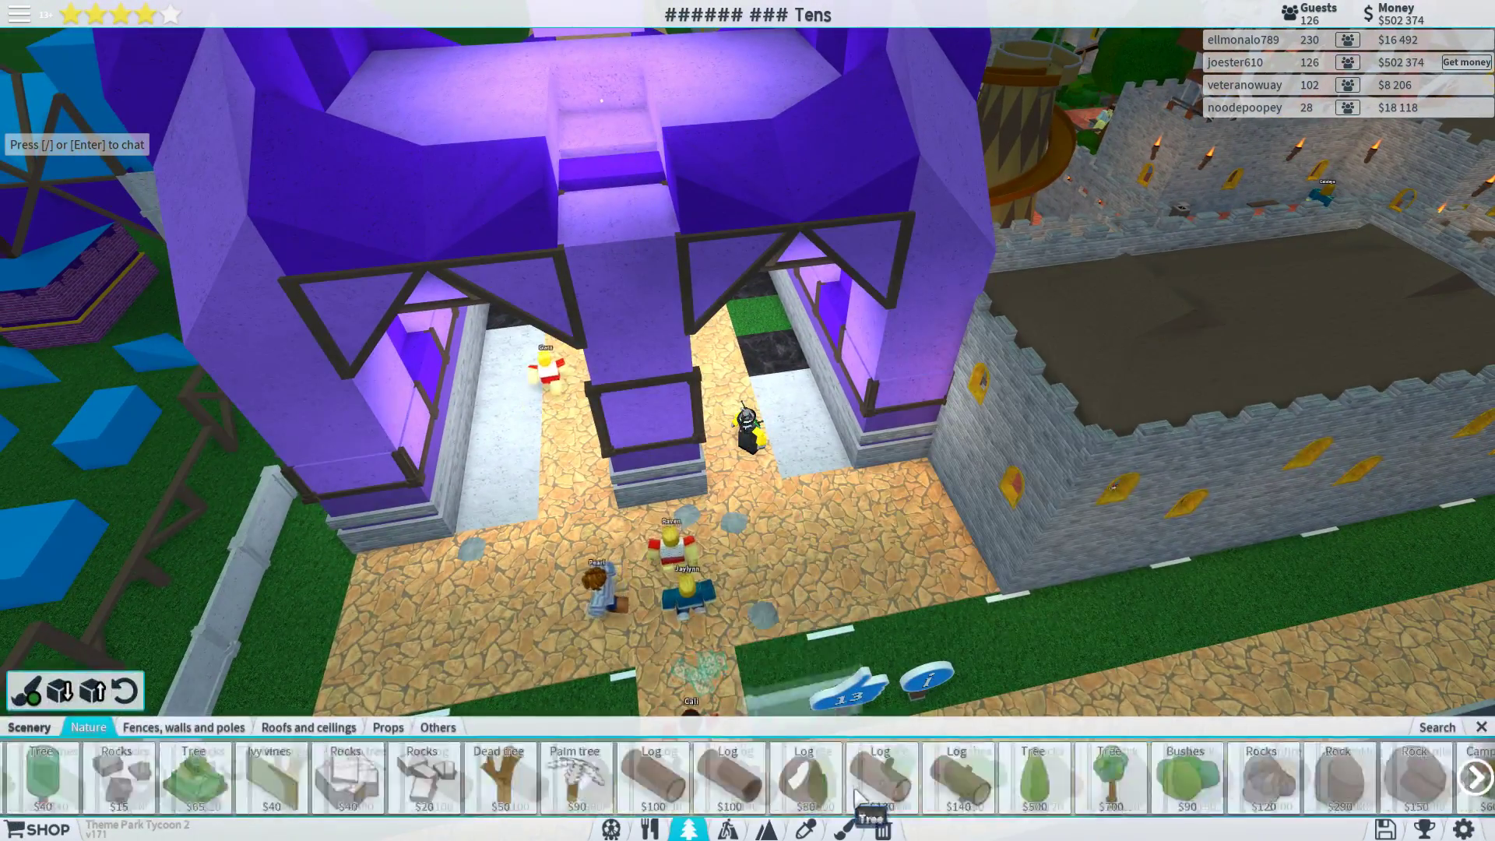
click(836, 827)
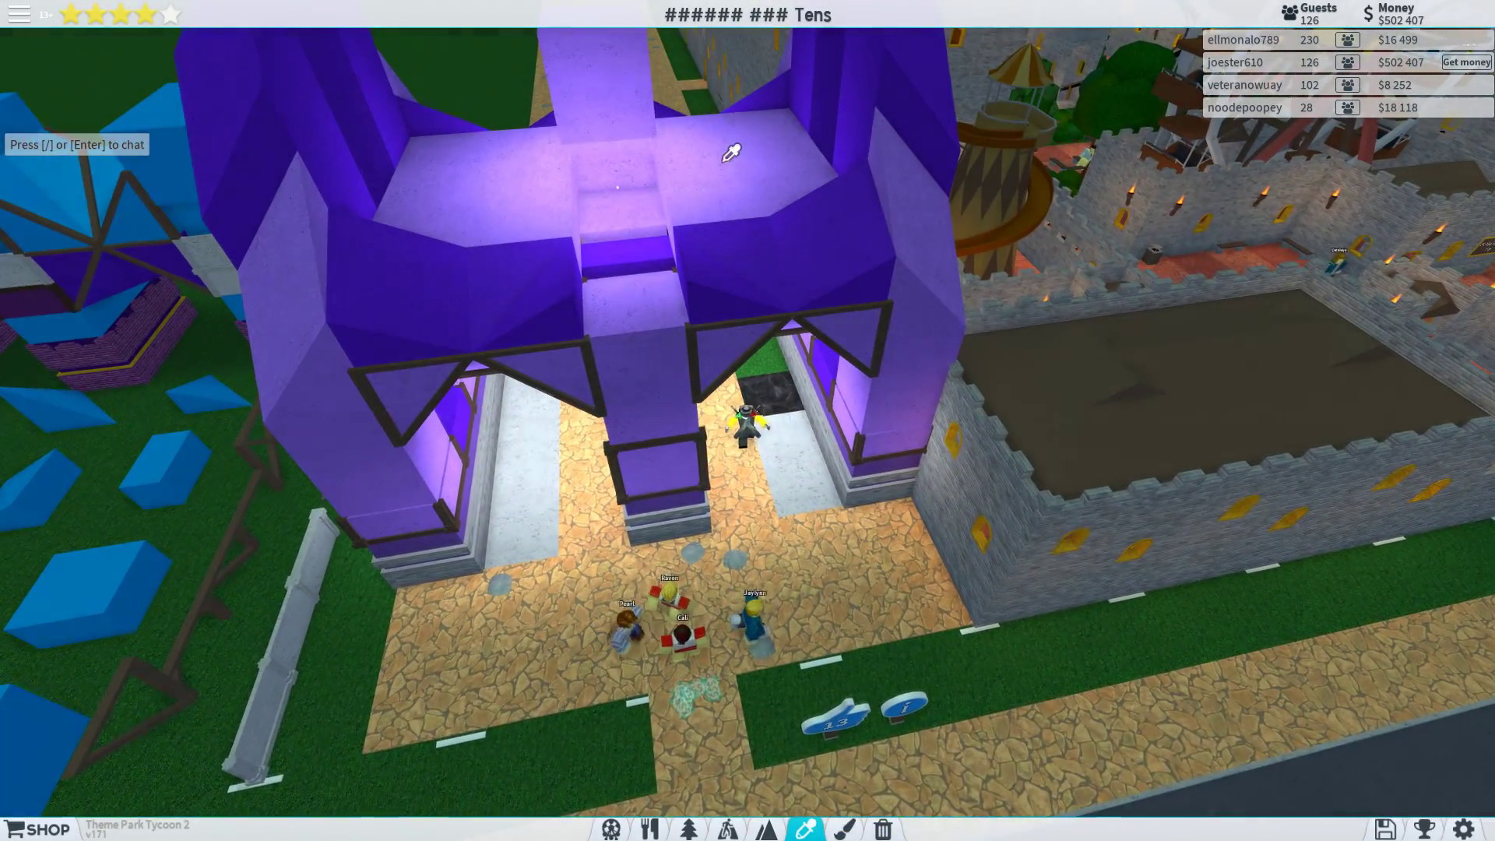
key(ctrl+1)
click(619, 255)
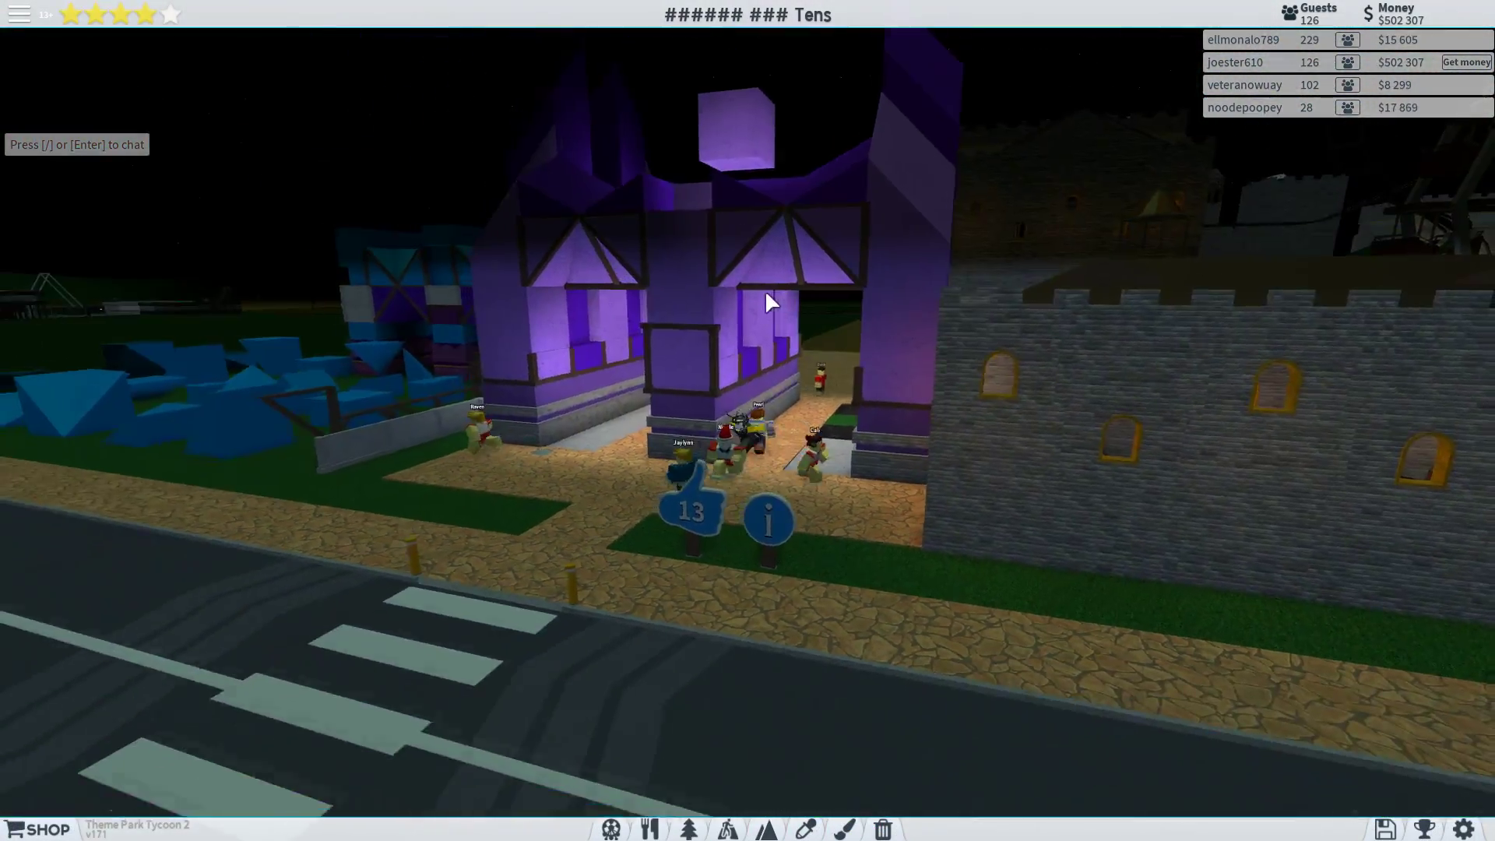
scroll(766, 290, up, 5)
right_click(746, 416)
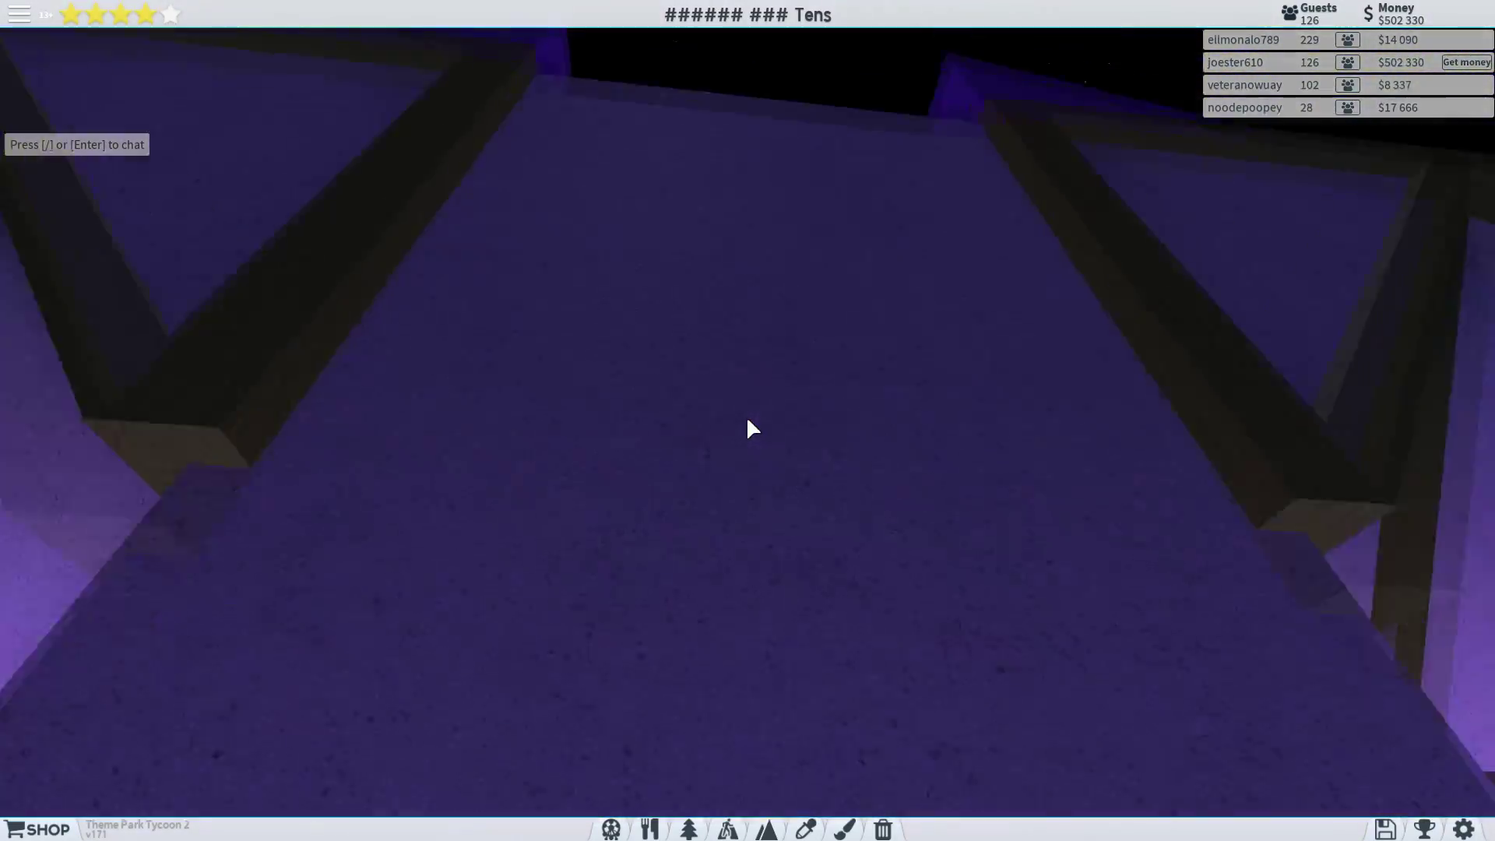
drag(746, 416, 747, 417)
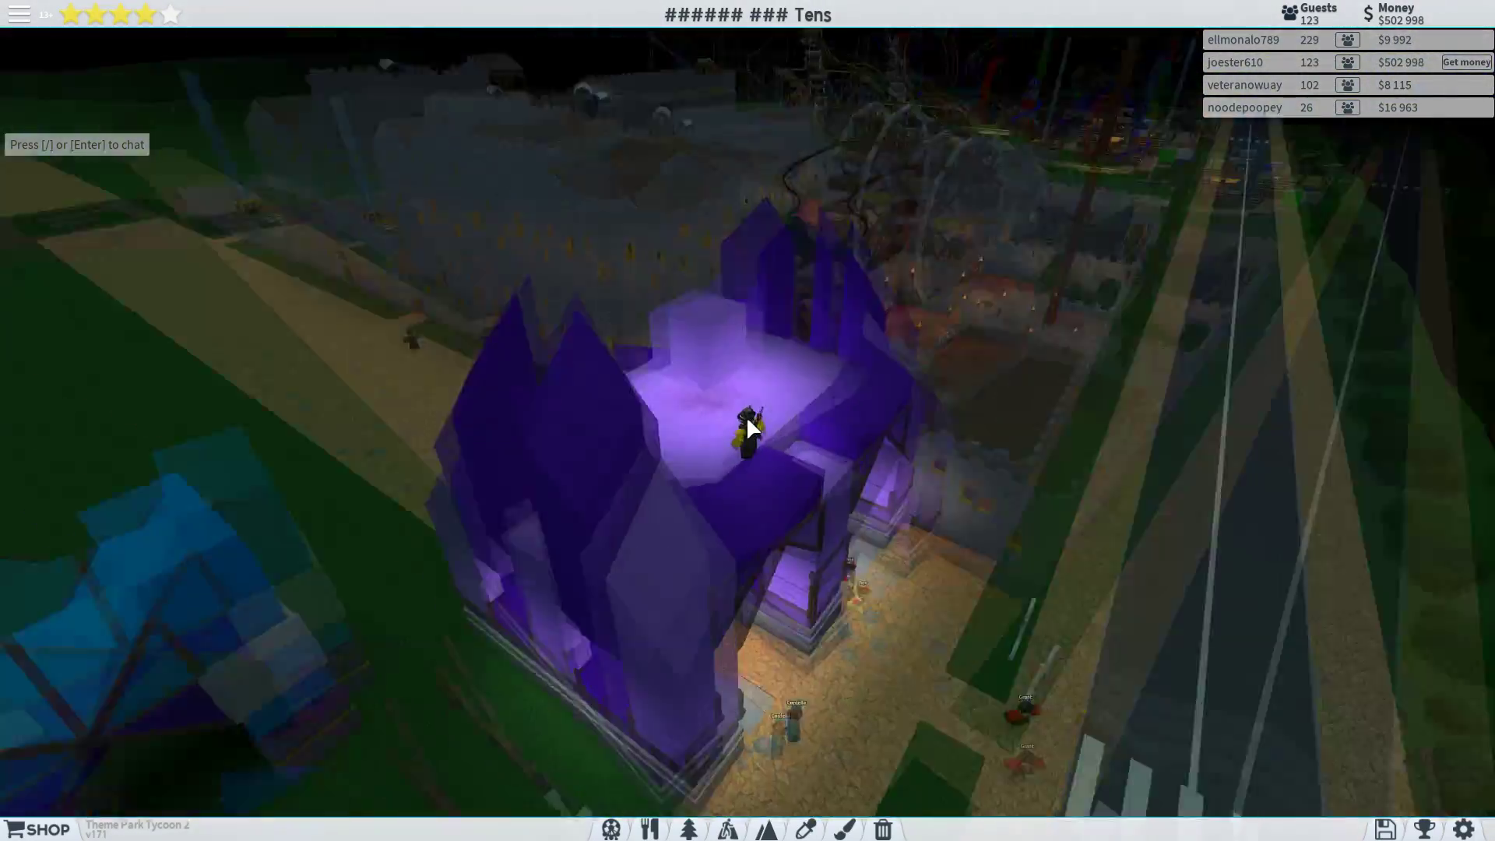
scroll(747, 416, up, 5)
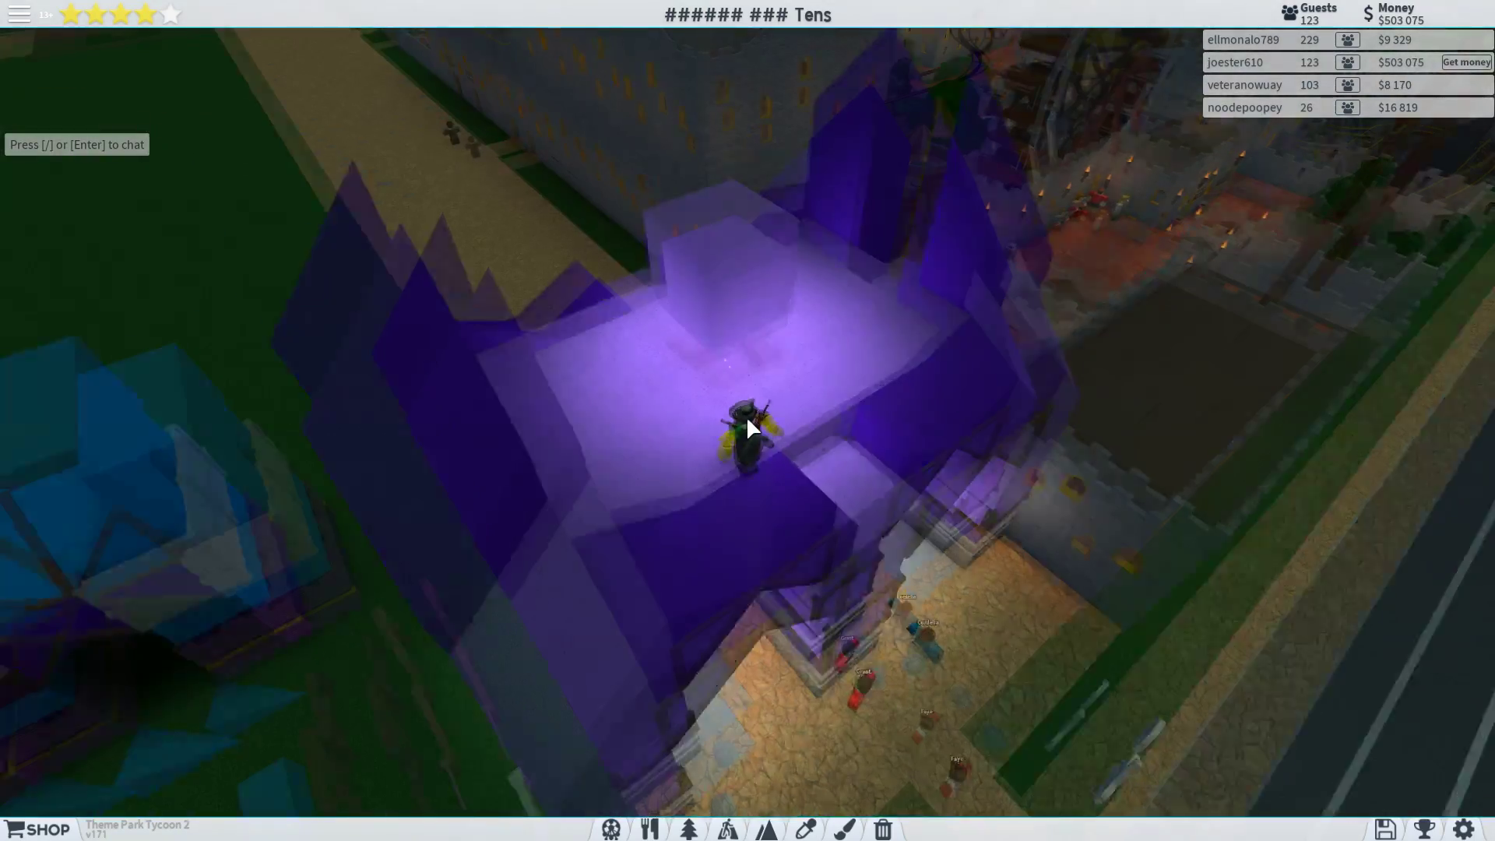
drag(747, 416, 746, 416)
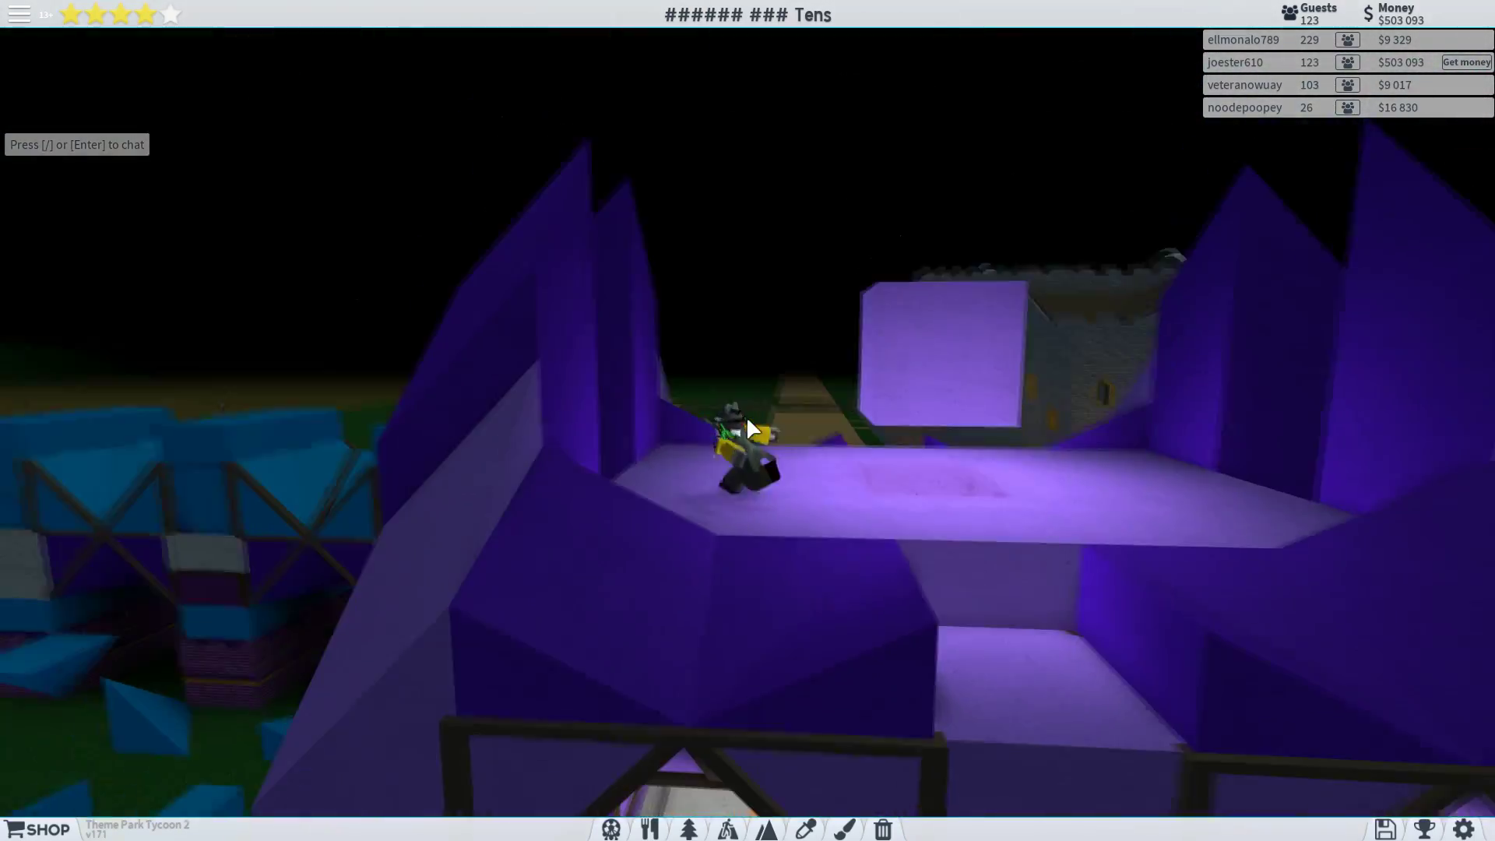
key(2)
key(2)
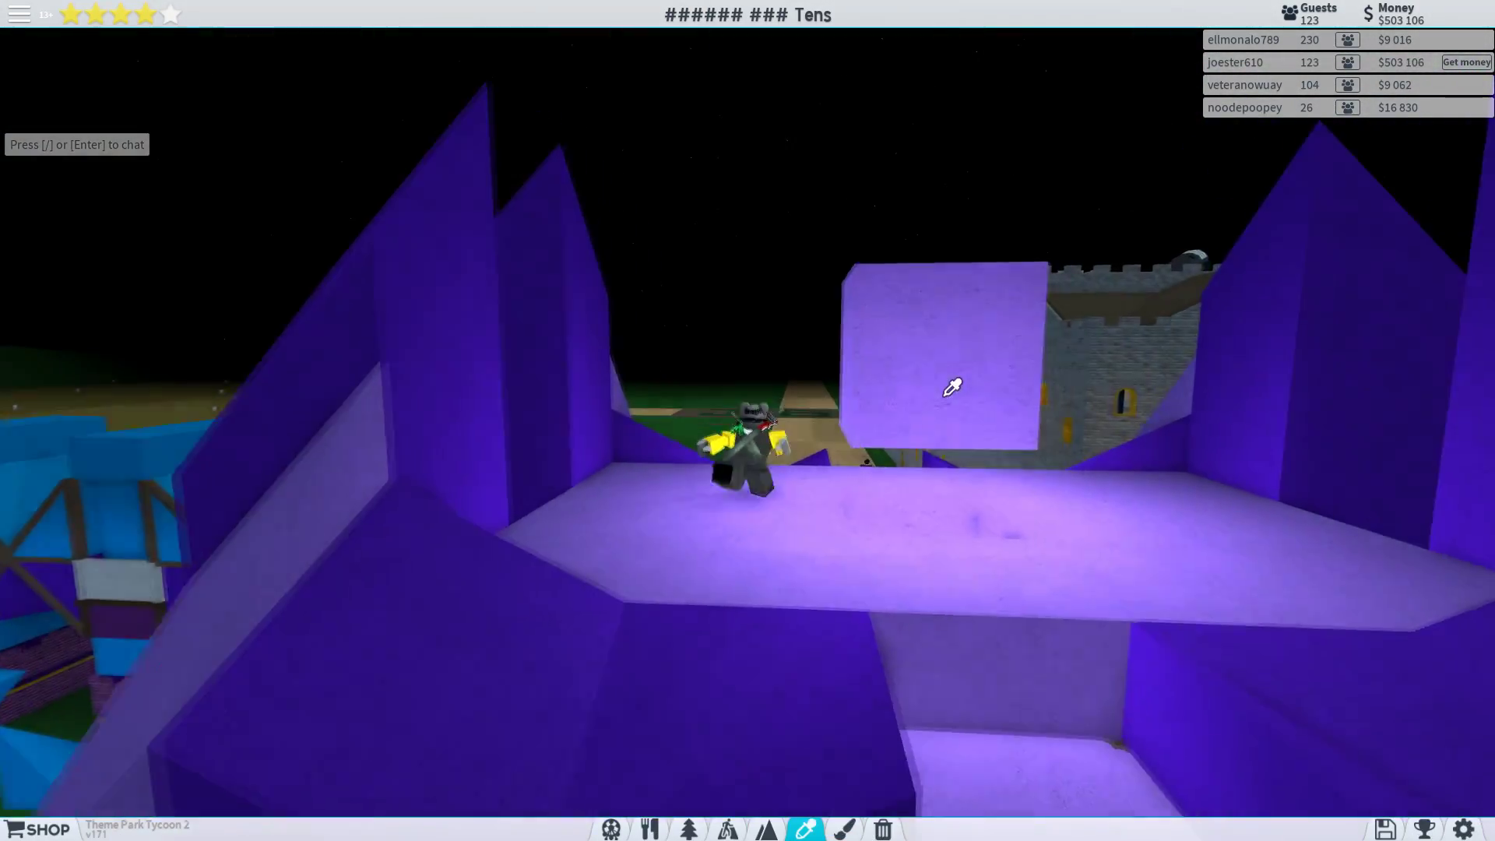
click(689, 830)
scroll(912, 436, up, 4)
drag(1076, 464, 1037, 446)
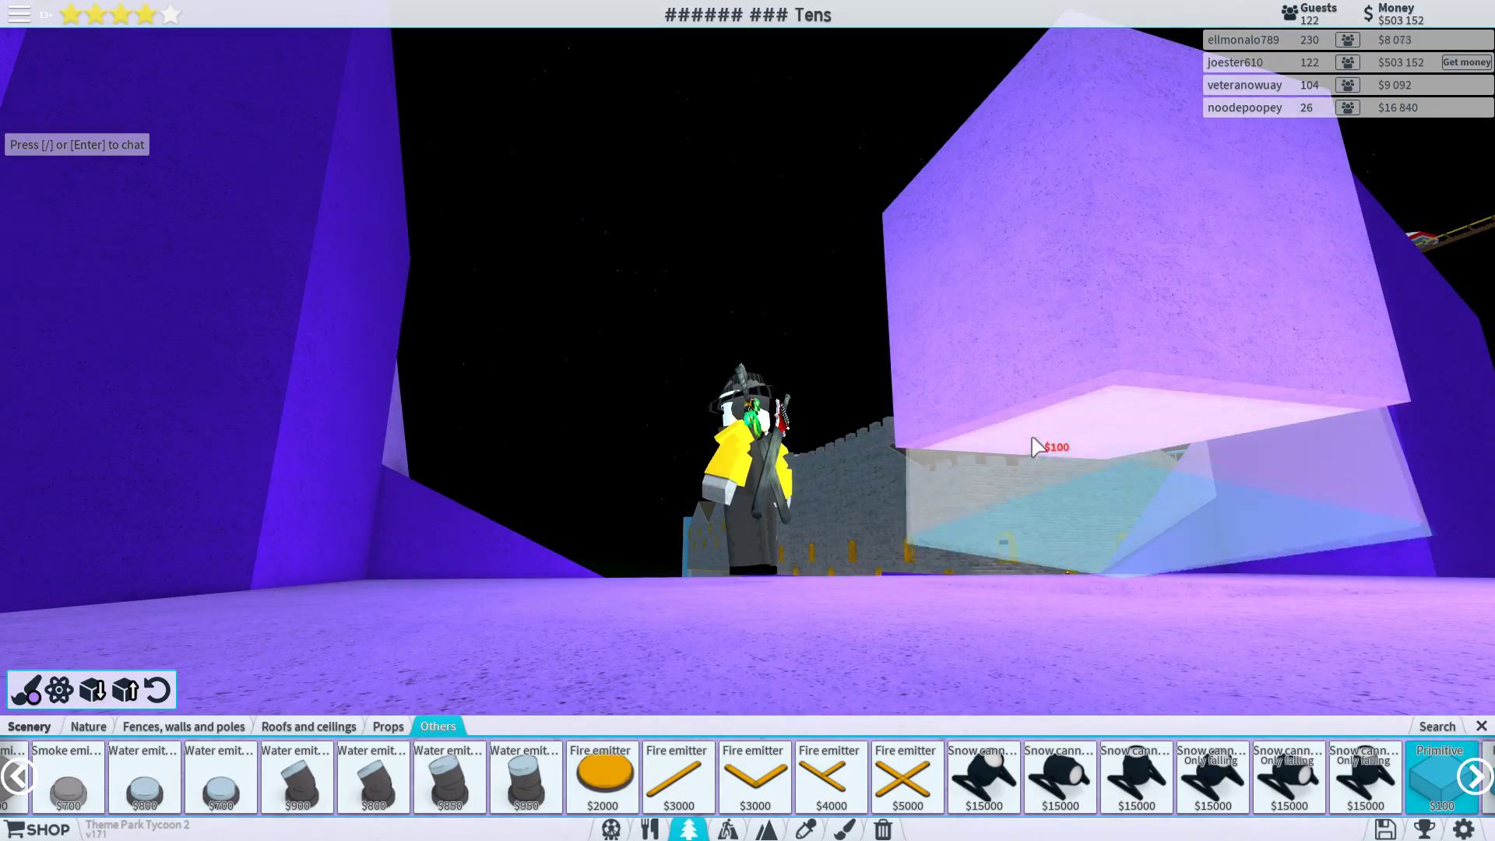
key(3)
key(3)
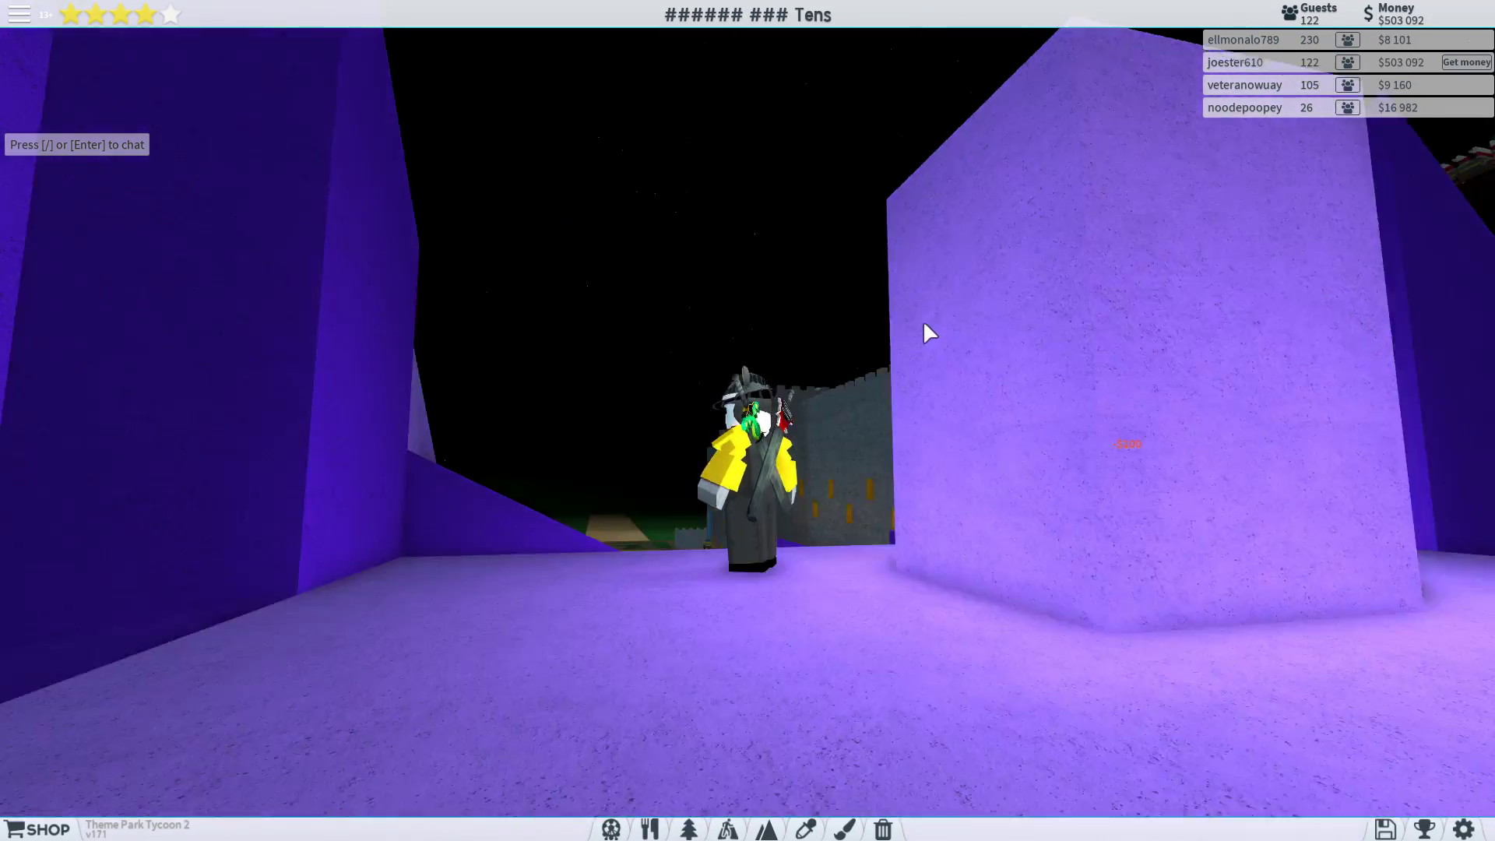
scroll(923, 320, down, 5)
right_click(868, 236)
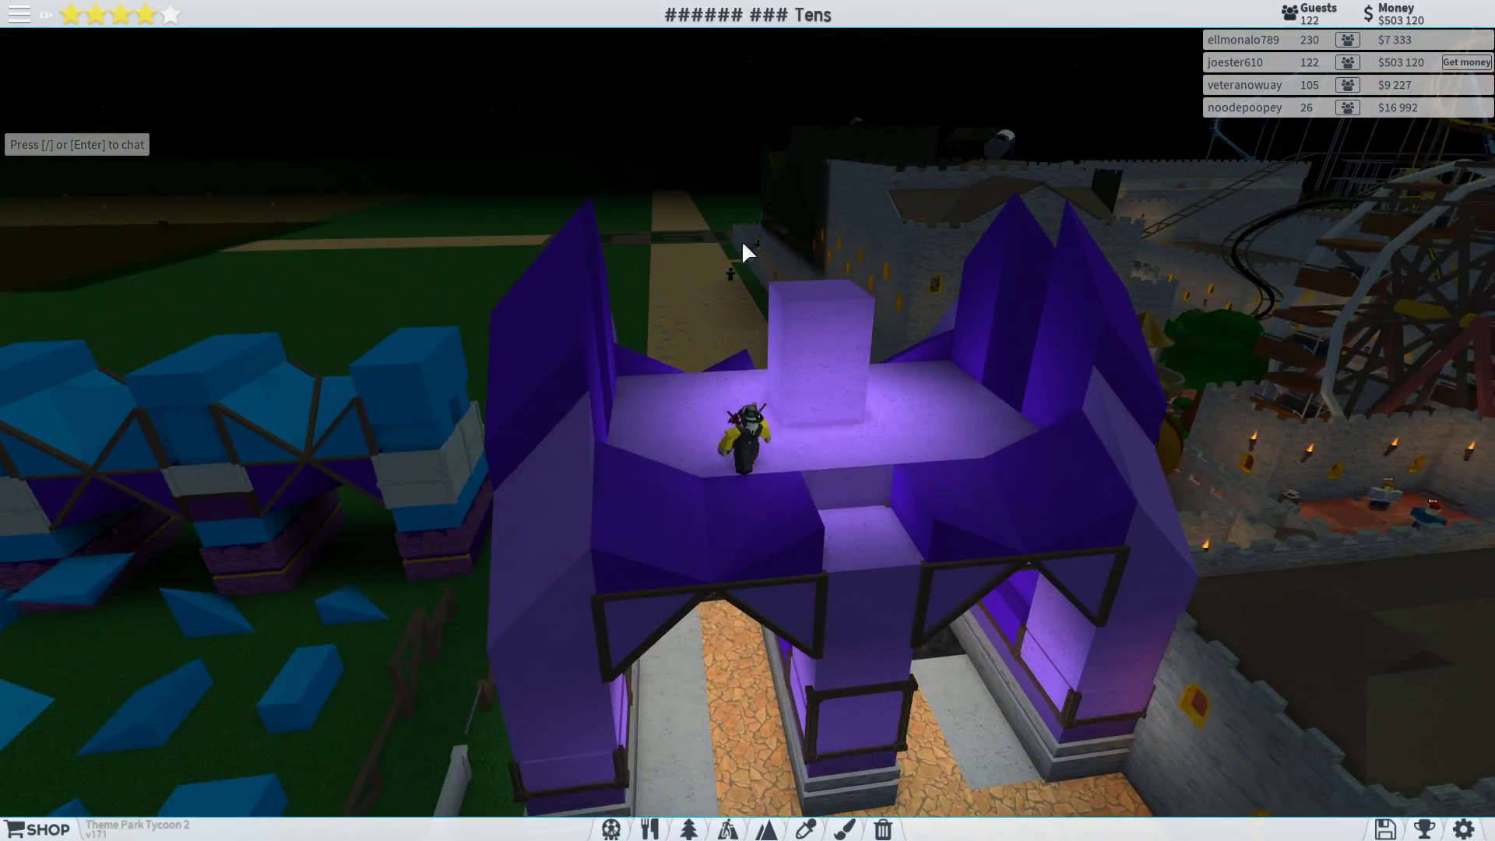
drag(743, 239, 737, 246)
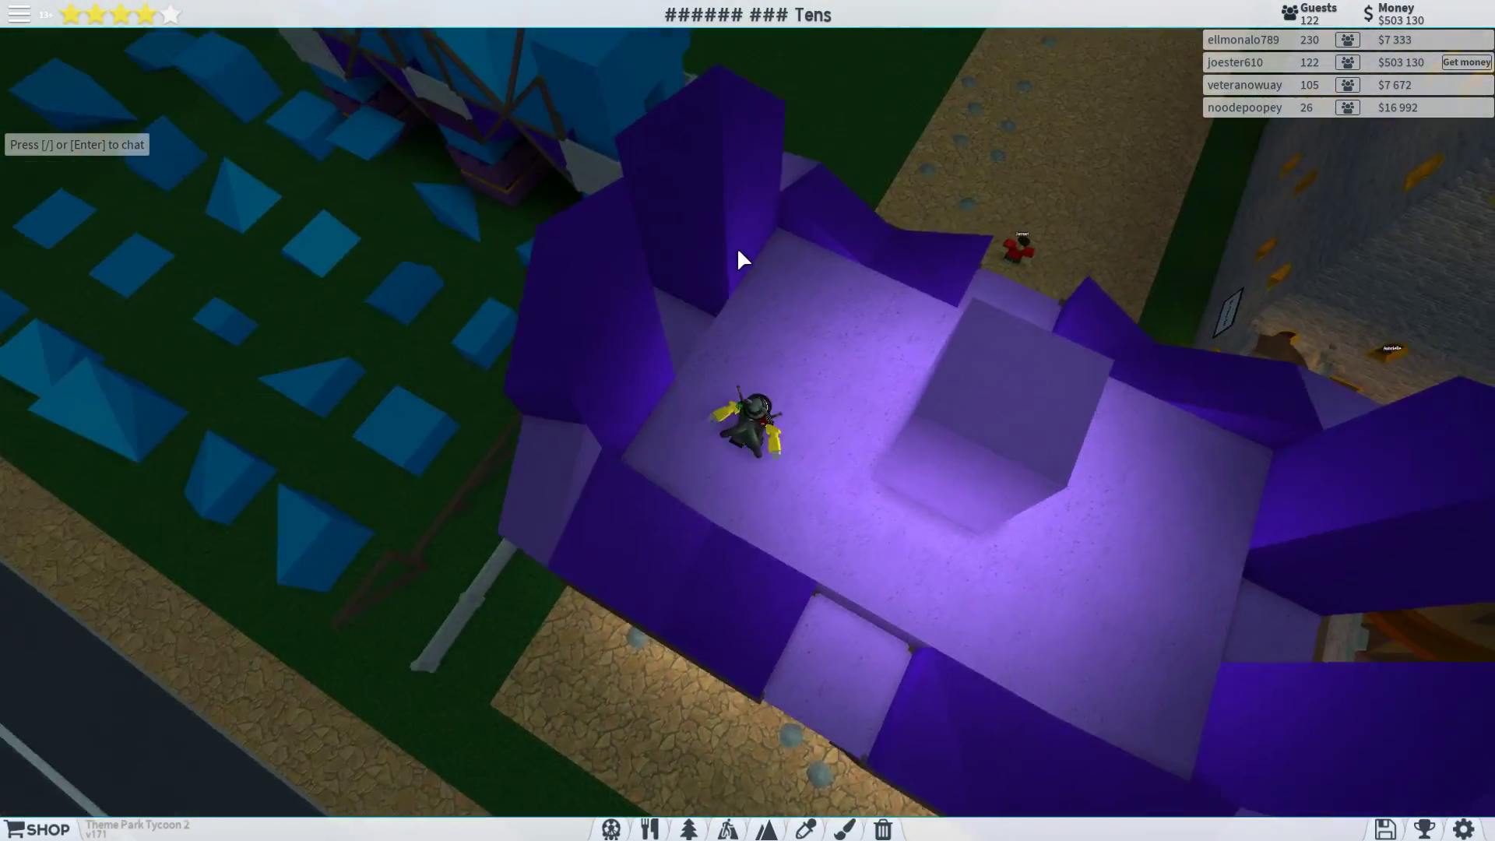
scroll(737, 246, up, 4)
scroll(737, 247, down, 5)
right_click(737, 247)
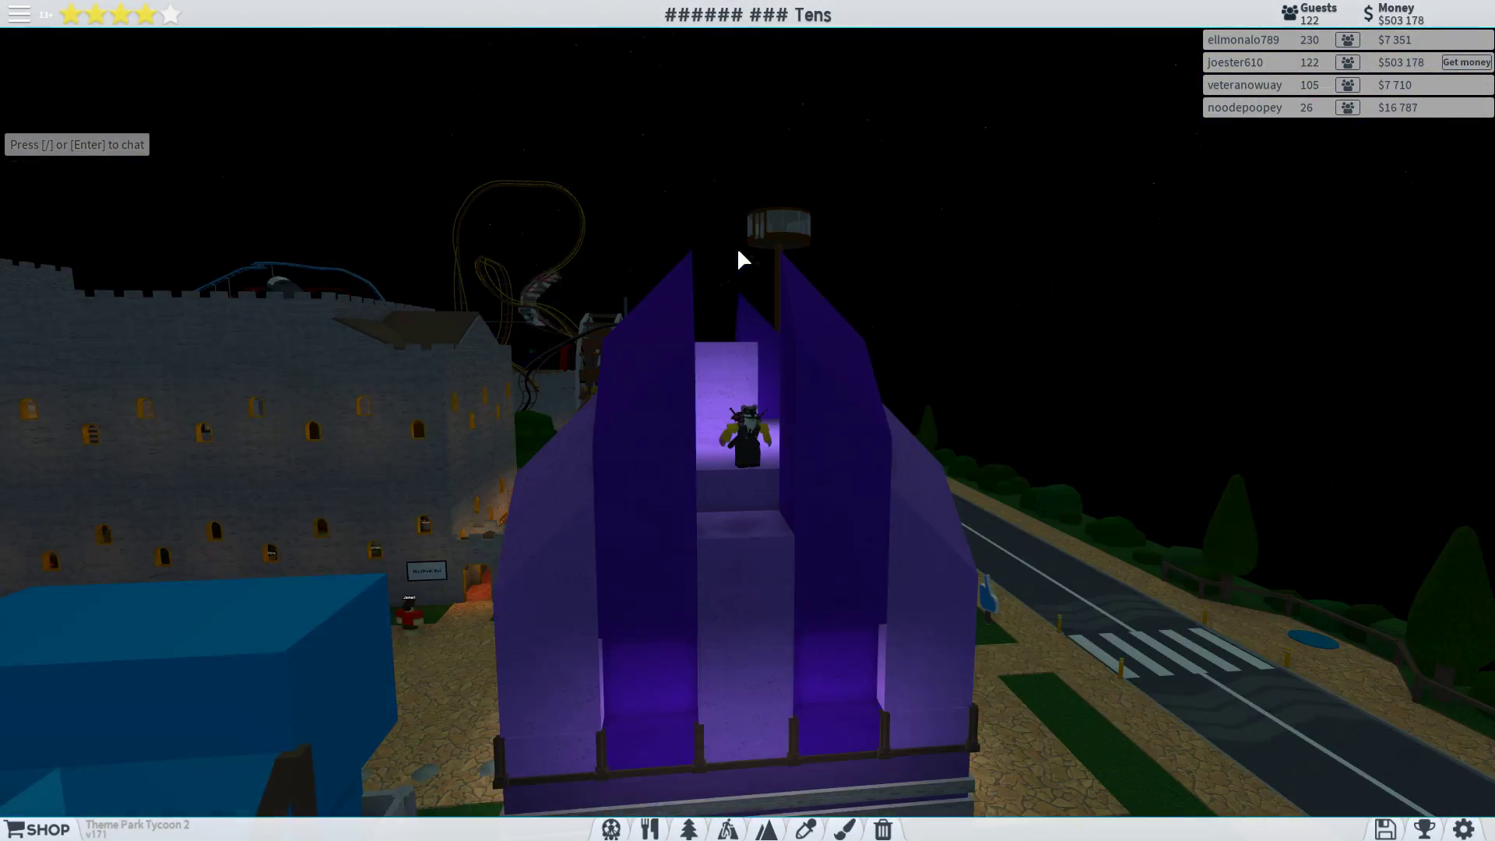
key(2)
- Place two stacked $2400 large light orbs on the roof between the spires
key(3)
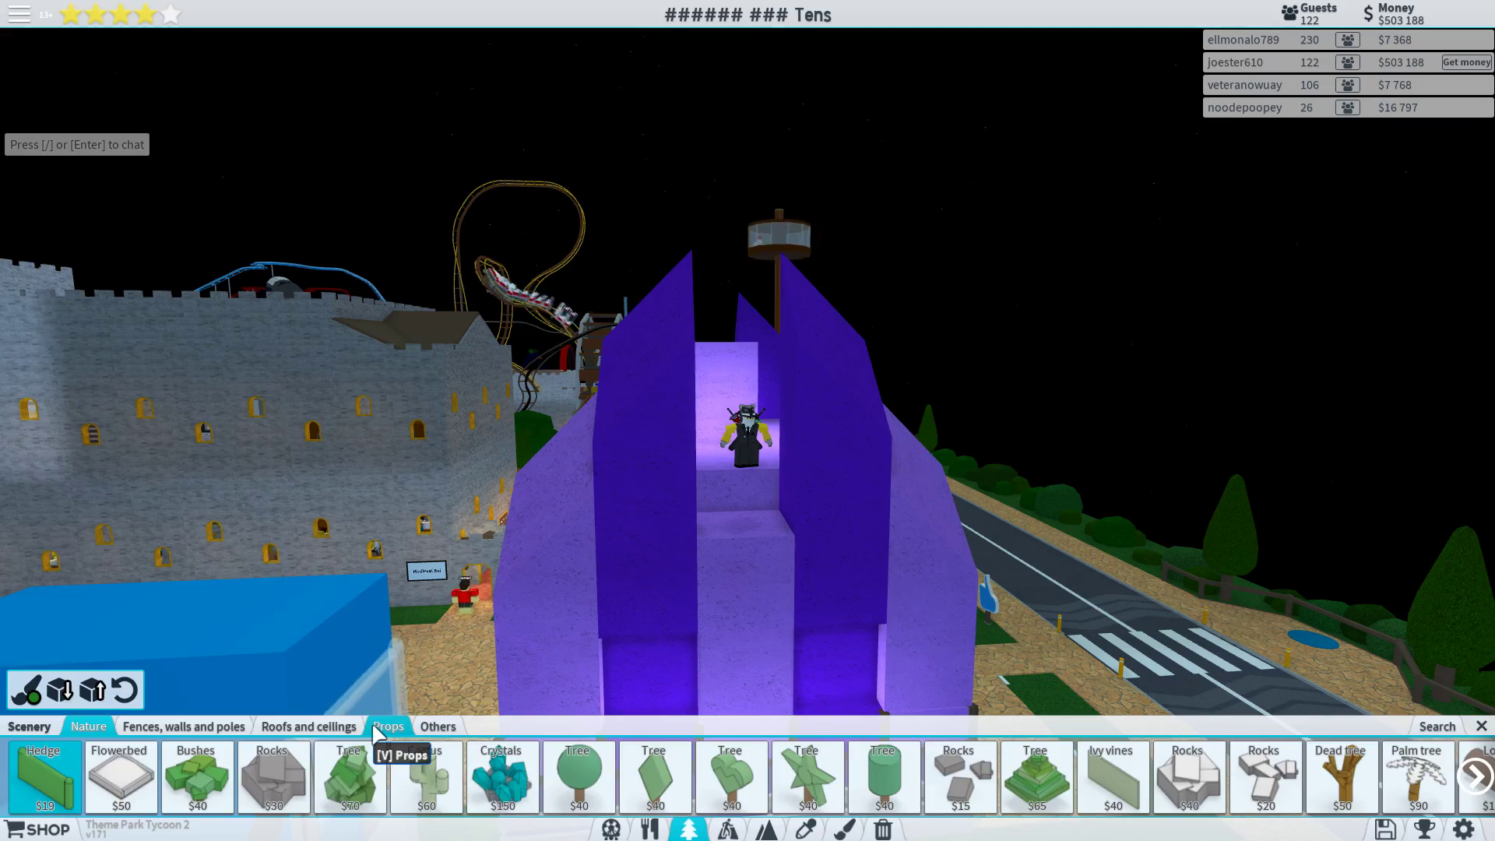
scroll(1055, 797, down, 3)
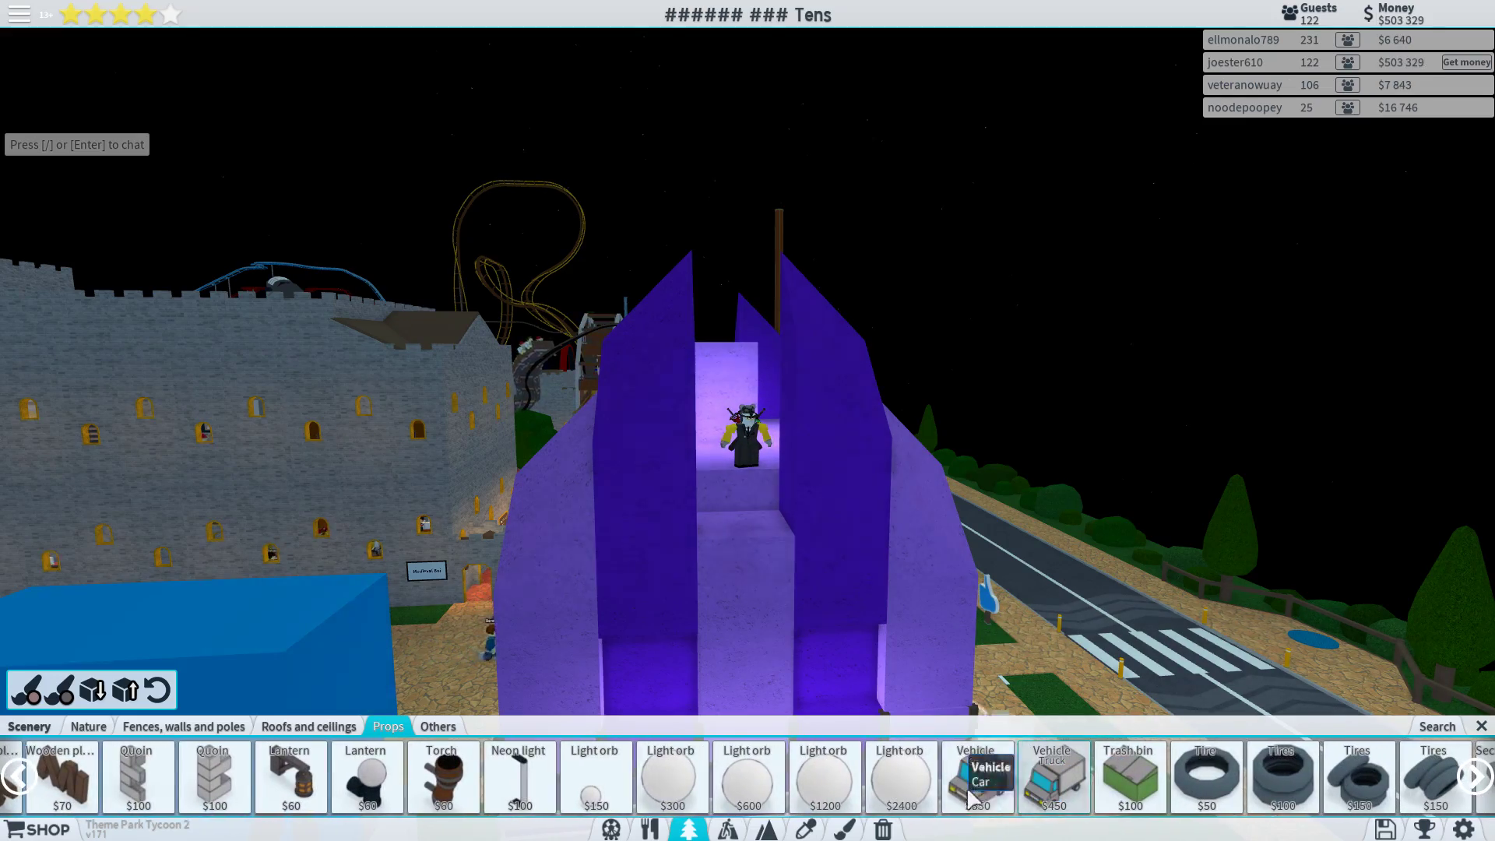
click(899, 781)
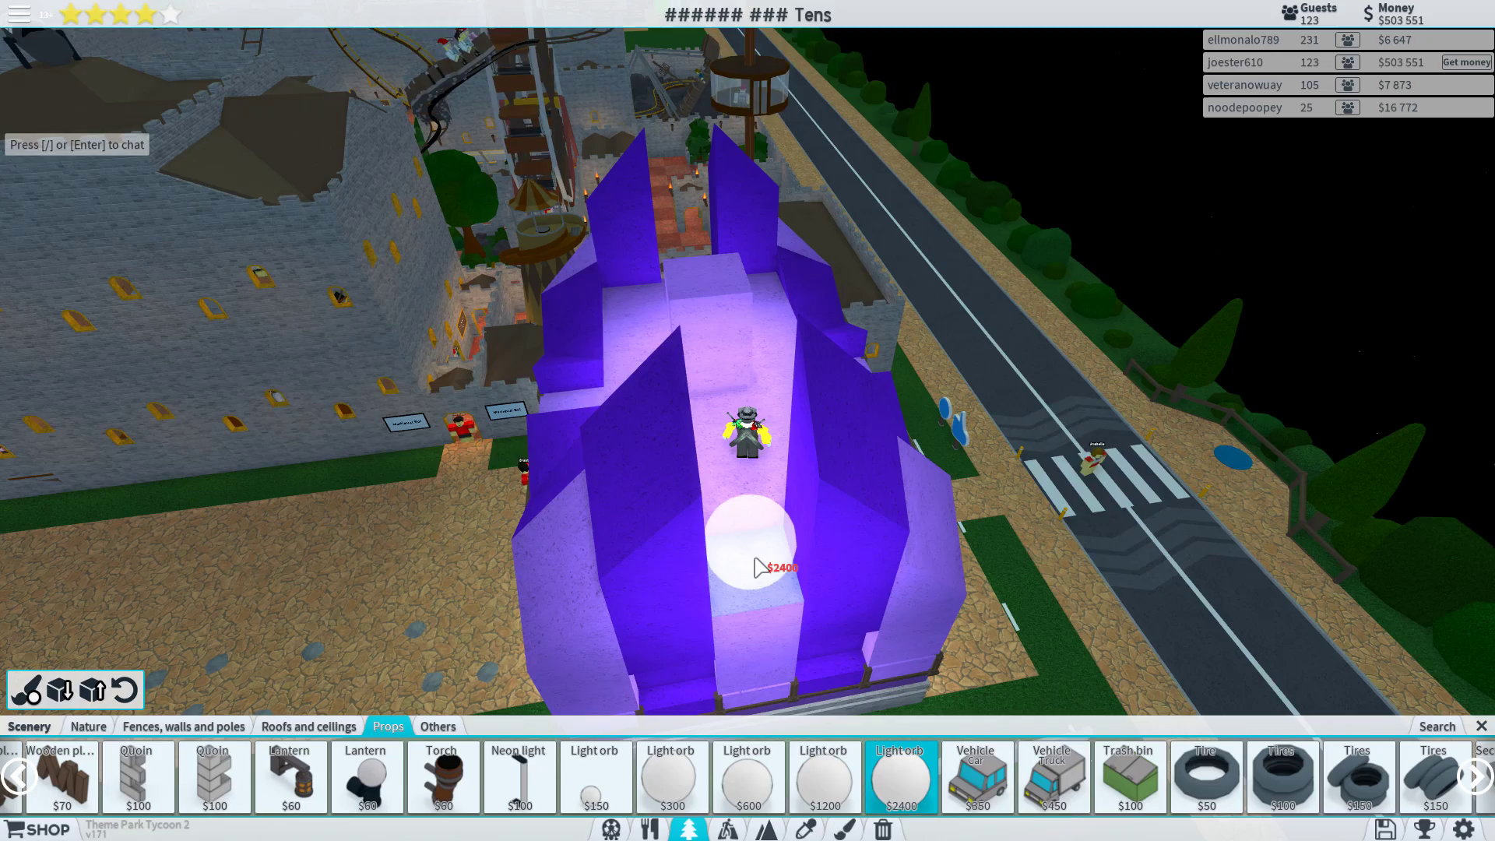
click(785, 540)
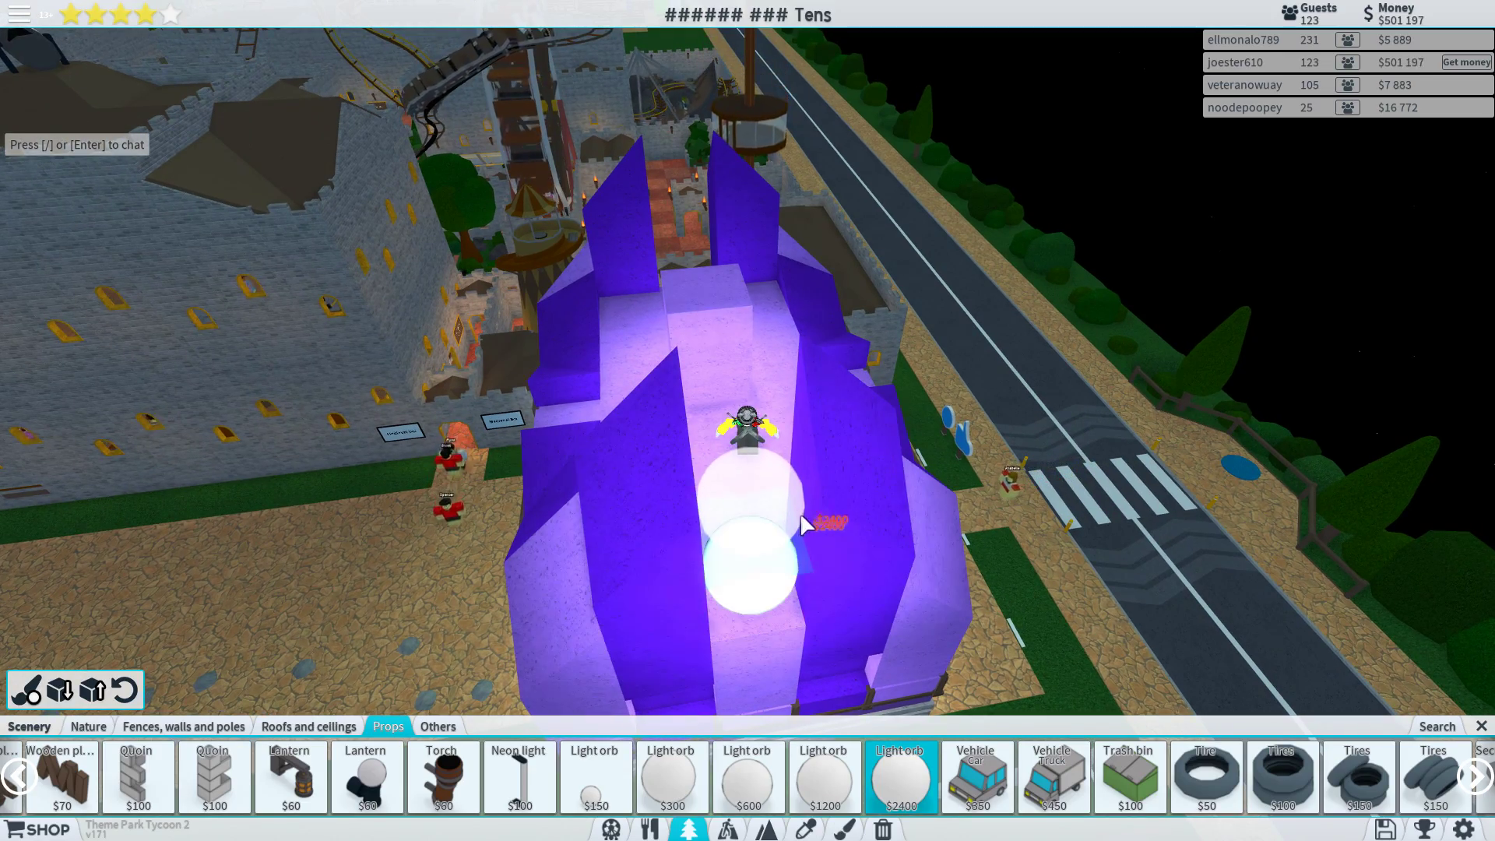
click(802, 515)
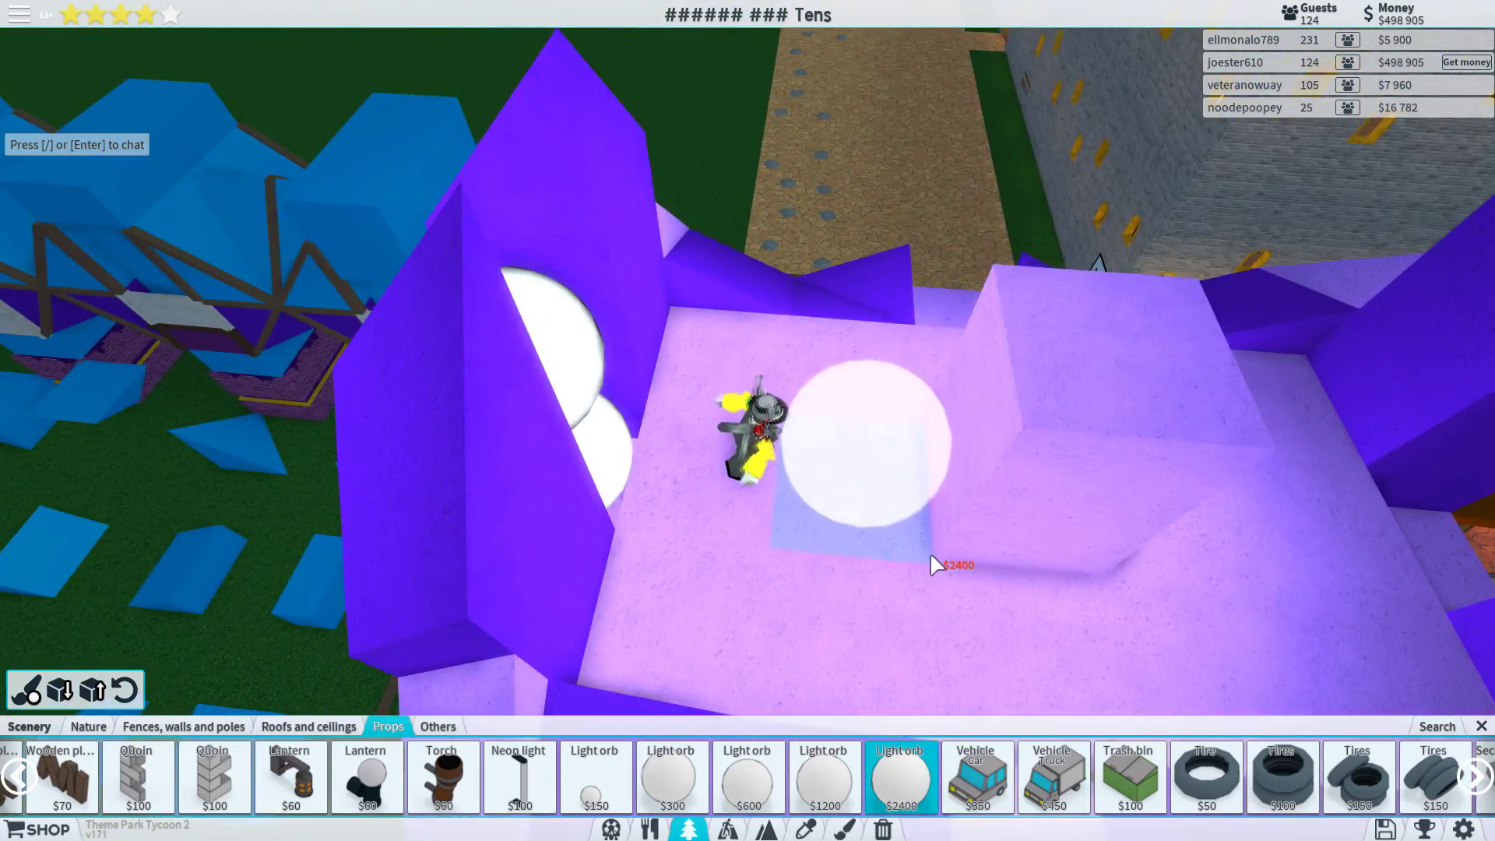
right_click(930, 553)
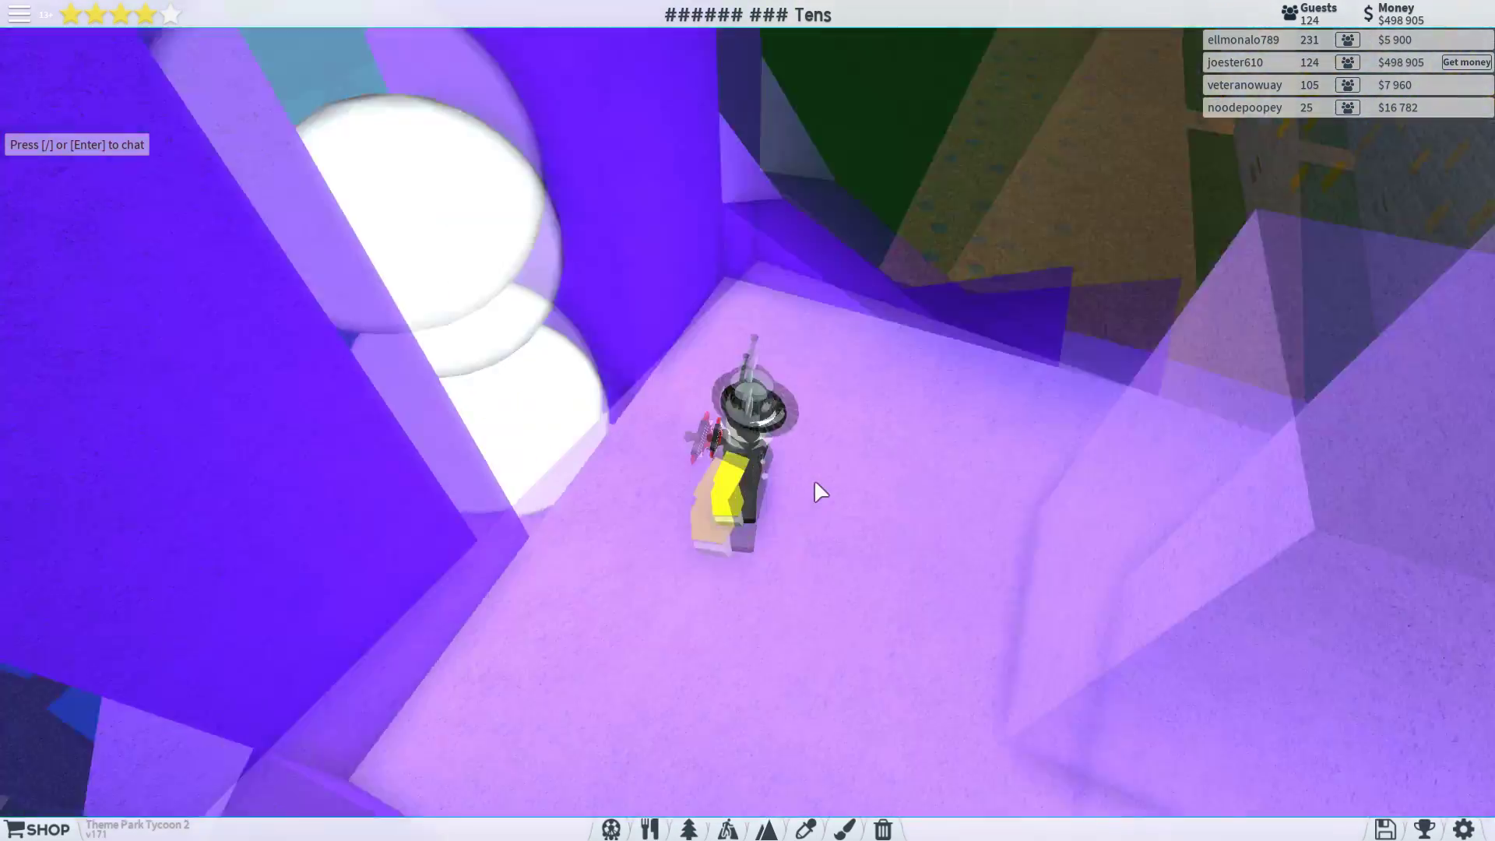
scroll(753, 429, down, 3)
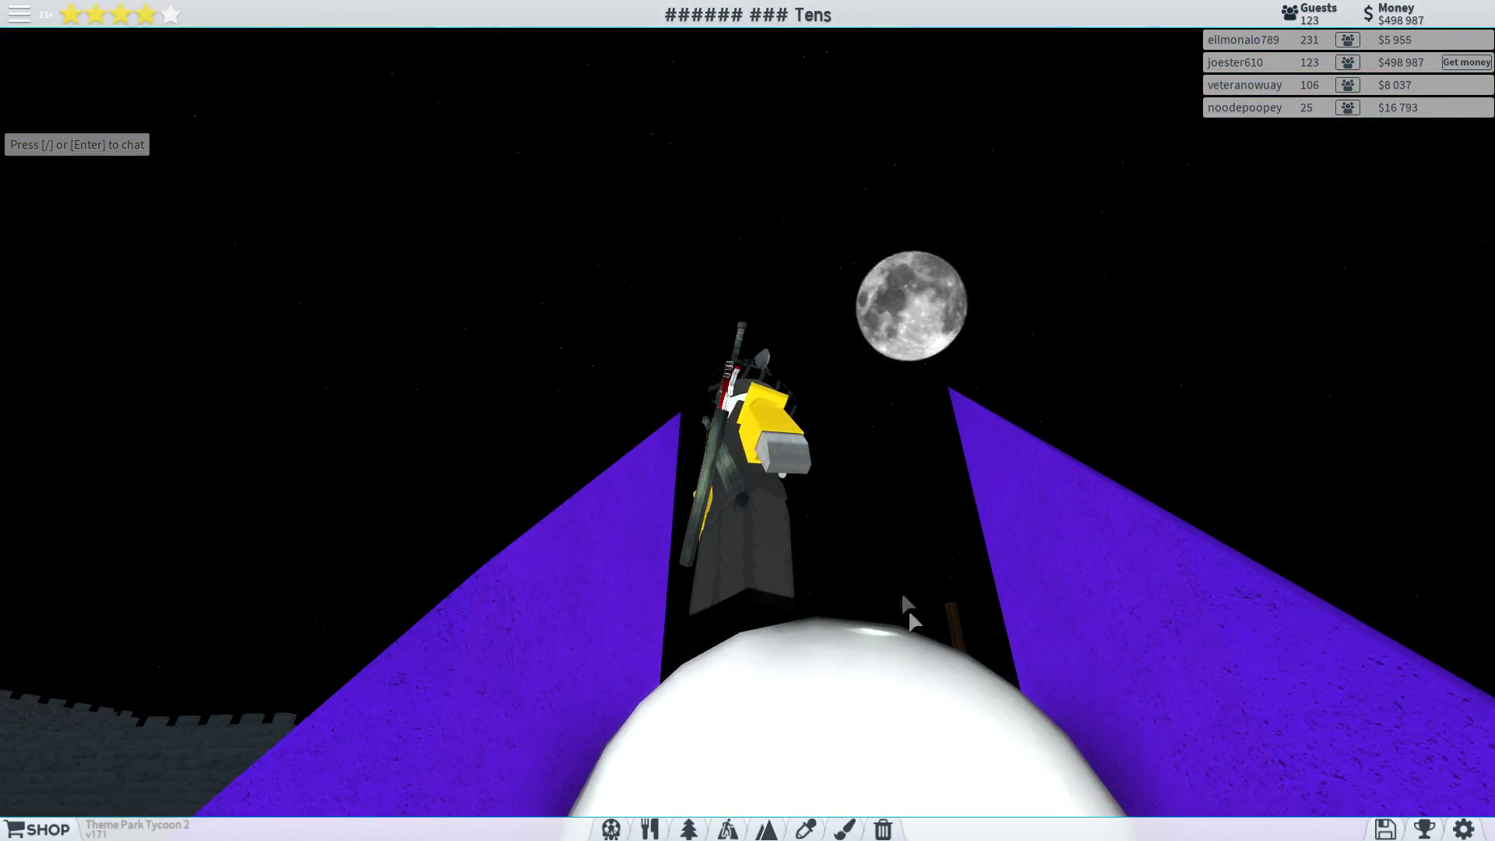
- Place another large light orb at the roof's other end
drag(908, 609, 930, 663)
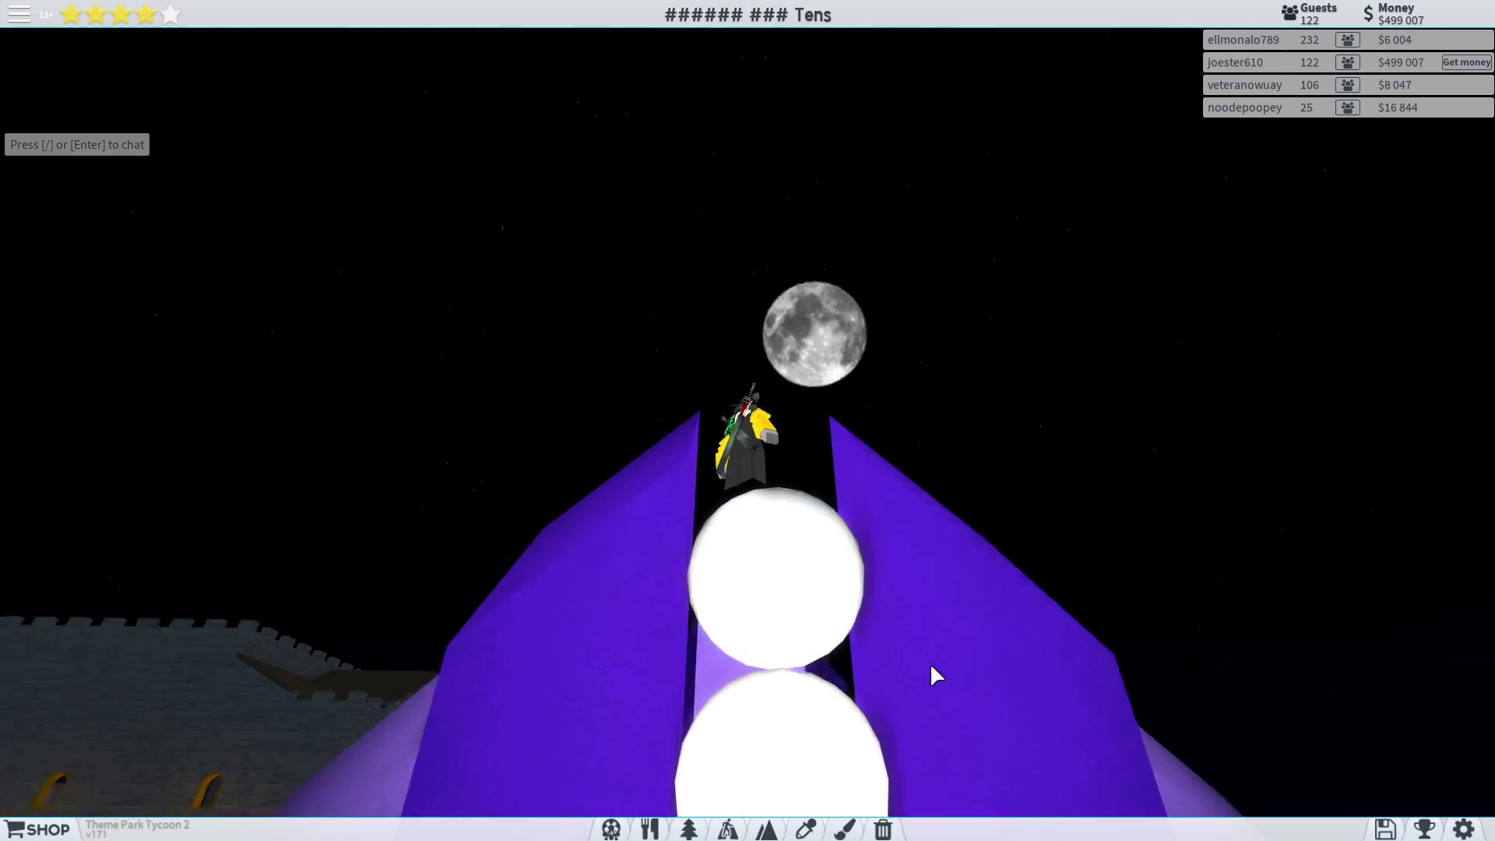
scroll(930, 663, up, 3)
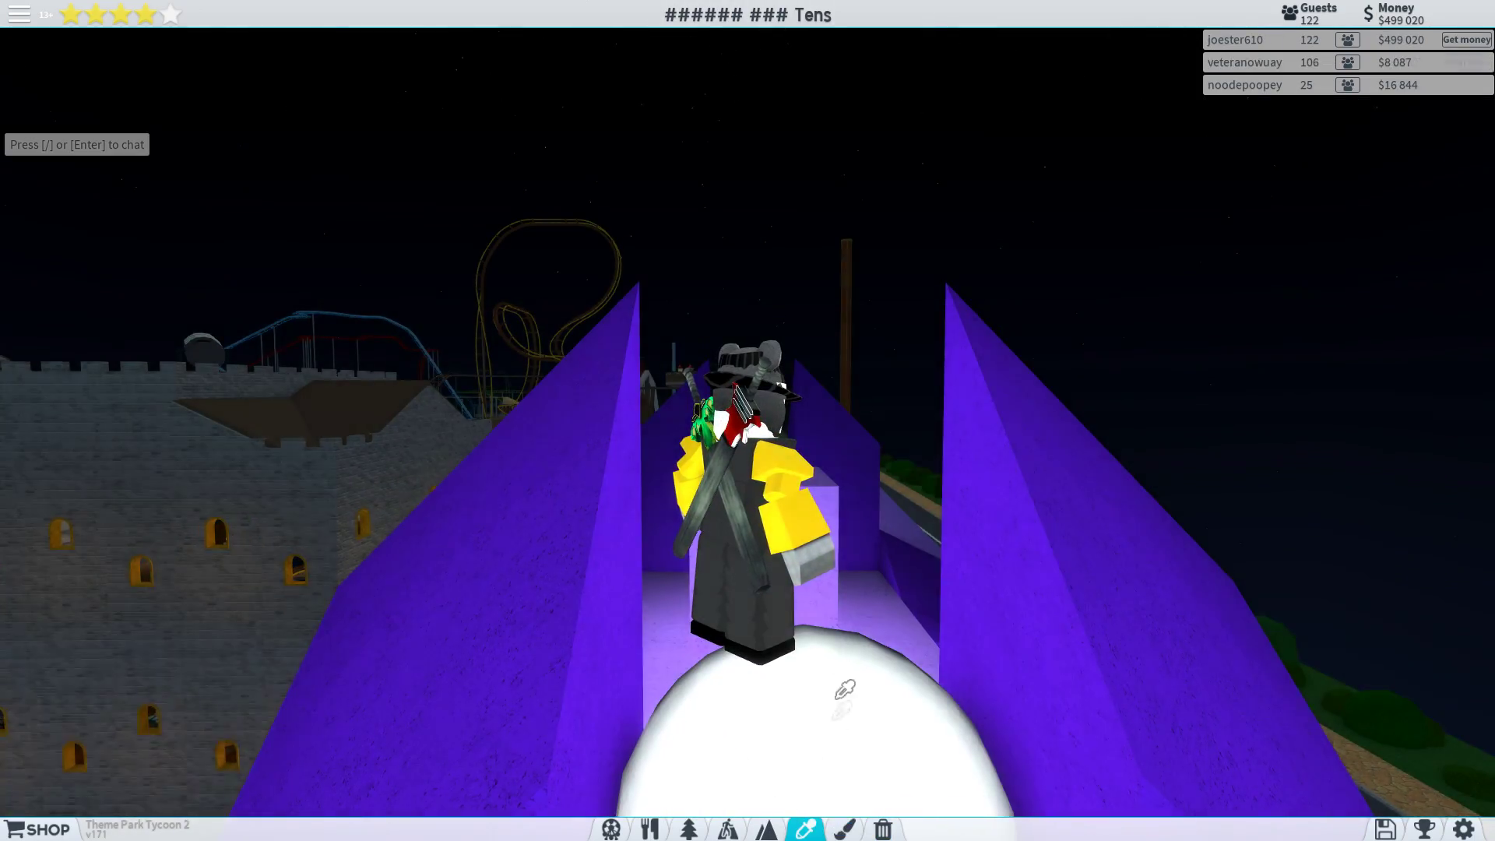
drag(845, 689, 832, 678)
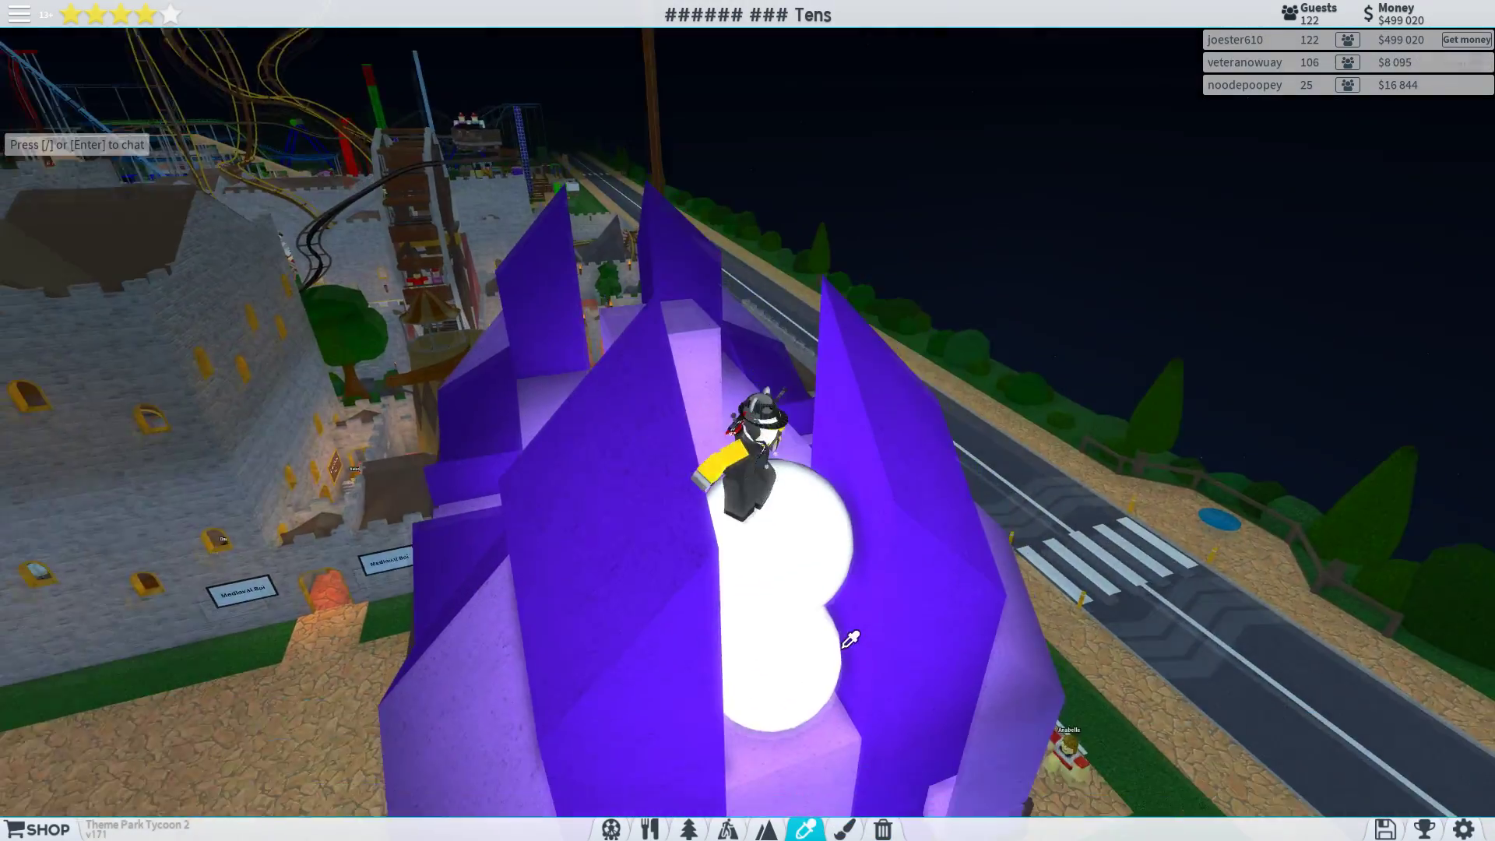
key(3)
scroll(833, 679, down, 5)
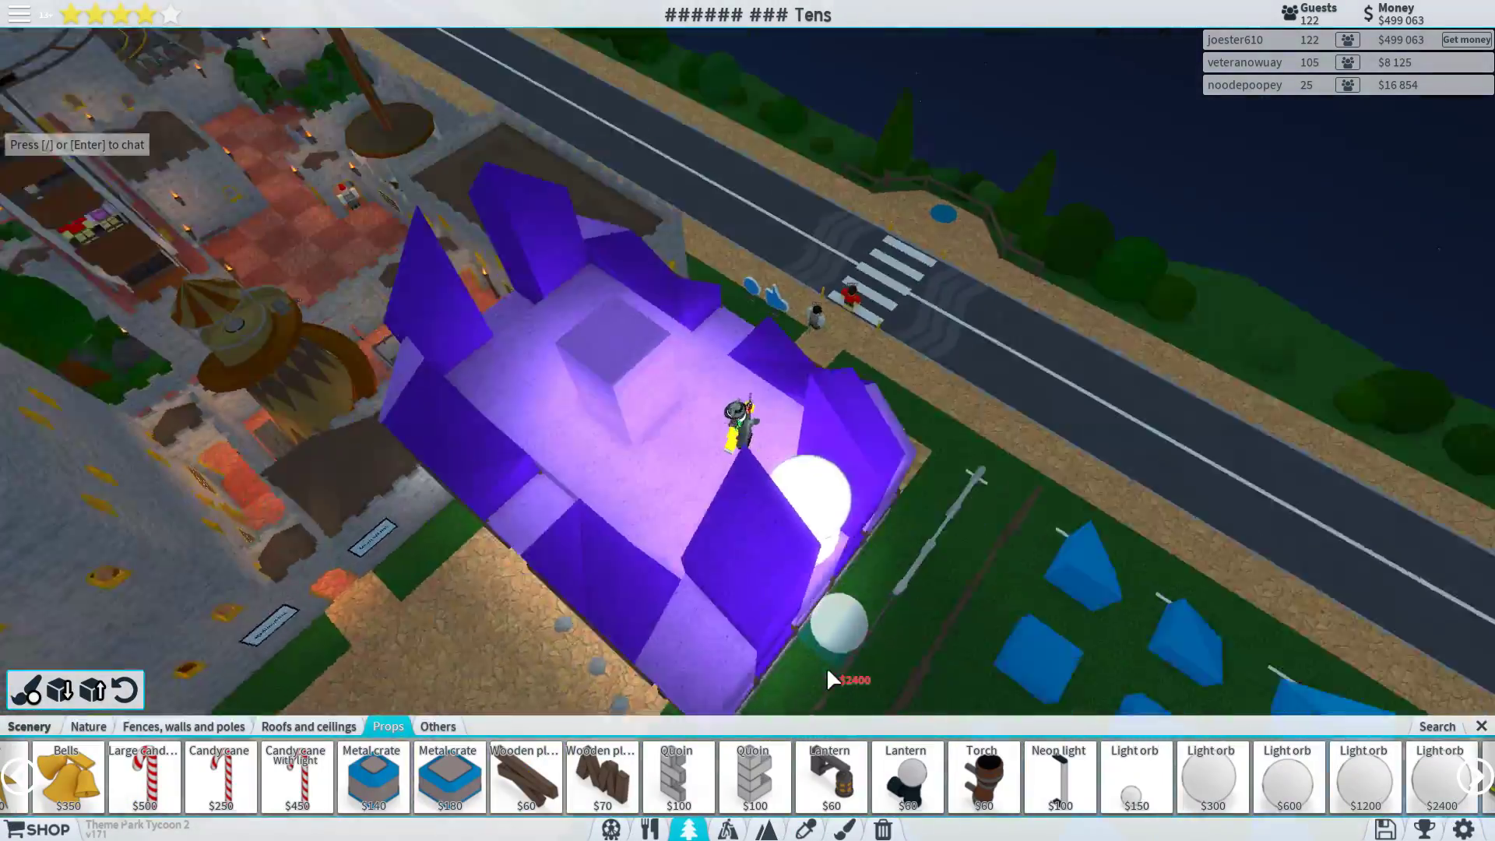
drag(832, 679, 739, 595)
scroll(826, 666, up, 4)
right_click(734, 583)
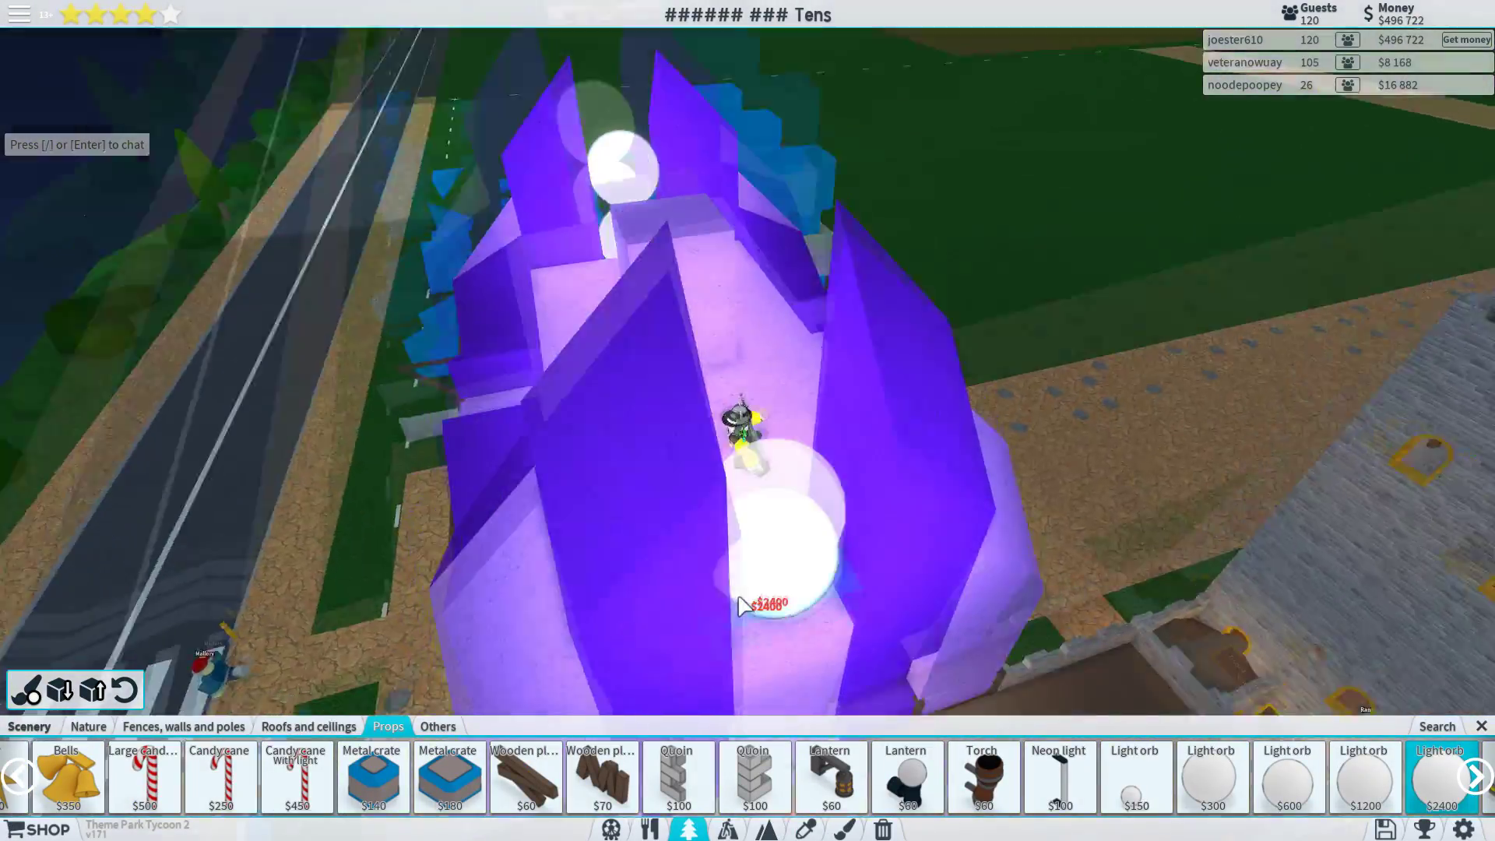
click(789, 600)
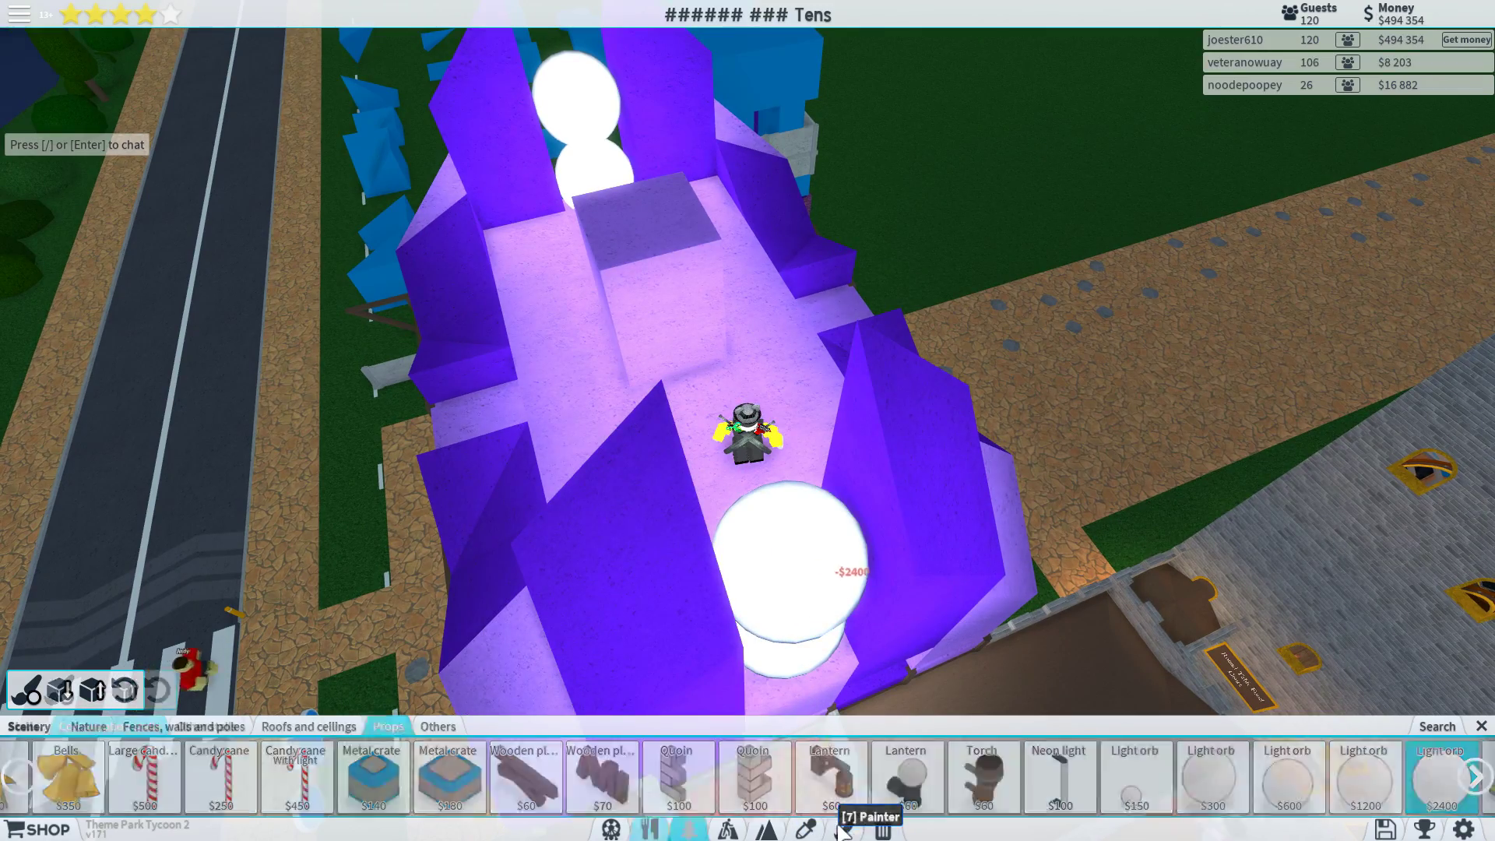
- Paint the upper roof light orb purple and close the painter
drag(781, 531, 806, 438)
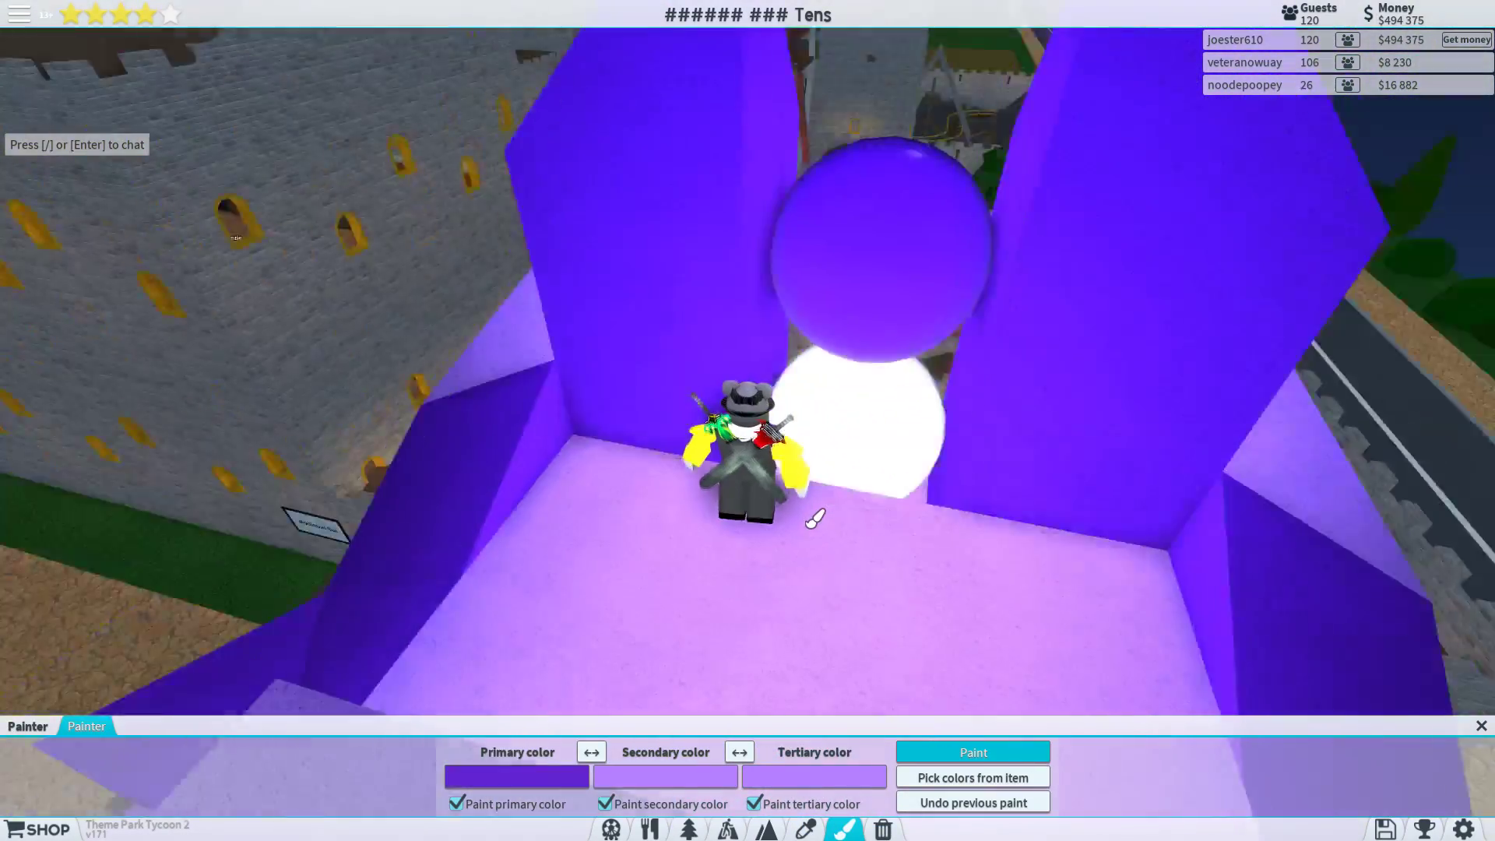
scroll(841, 433, down, 4)
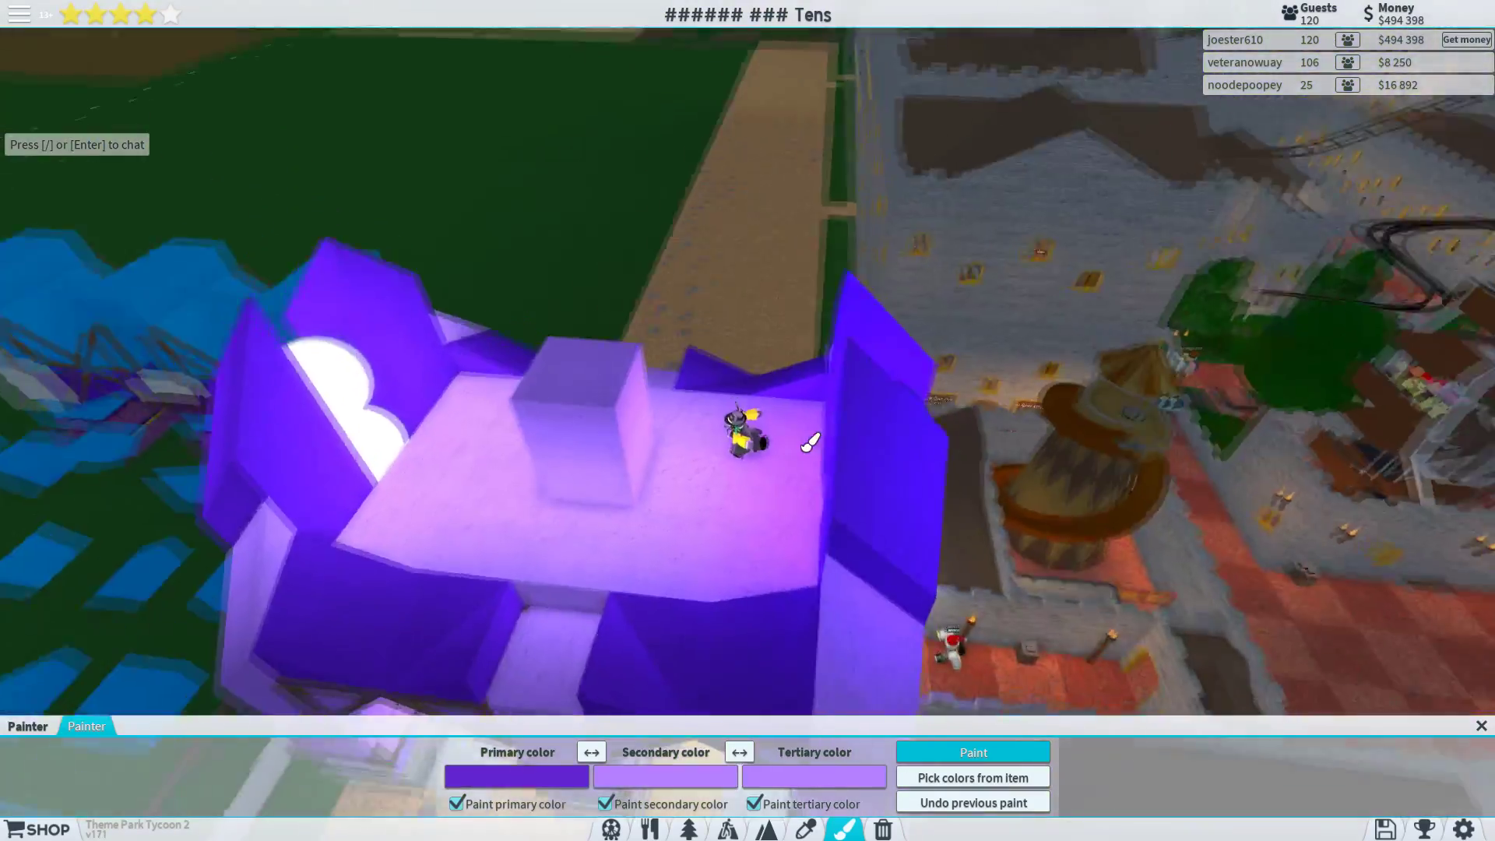
drag(841, 433, 533, 303)
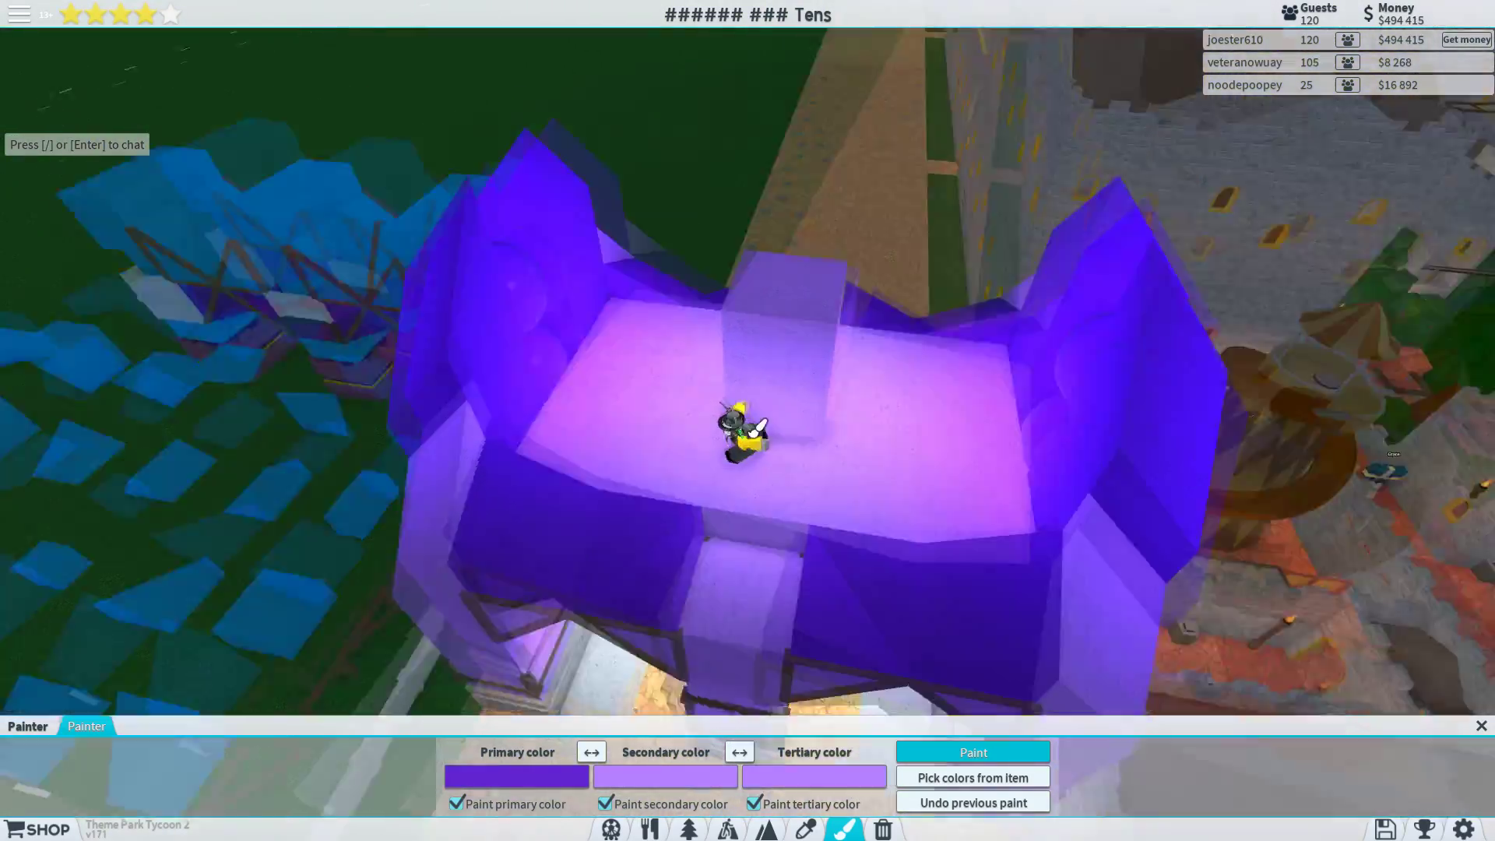
scroll(757, 433, down, 5)
click(1482, 726)
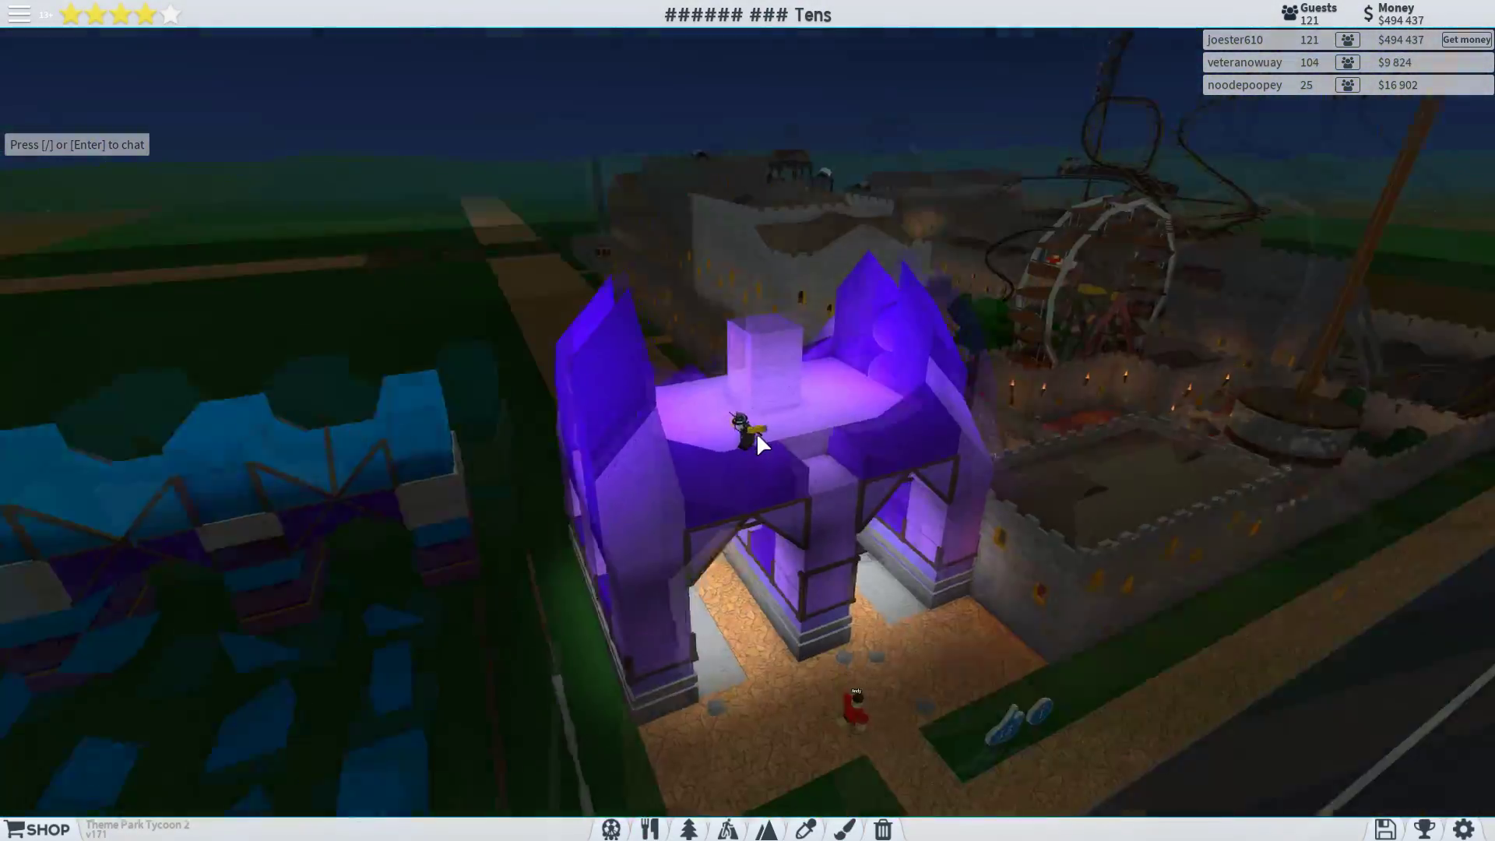
drag(756, 433, 756, 433)
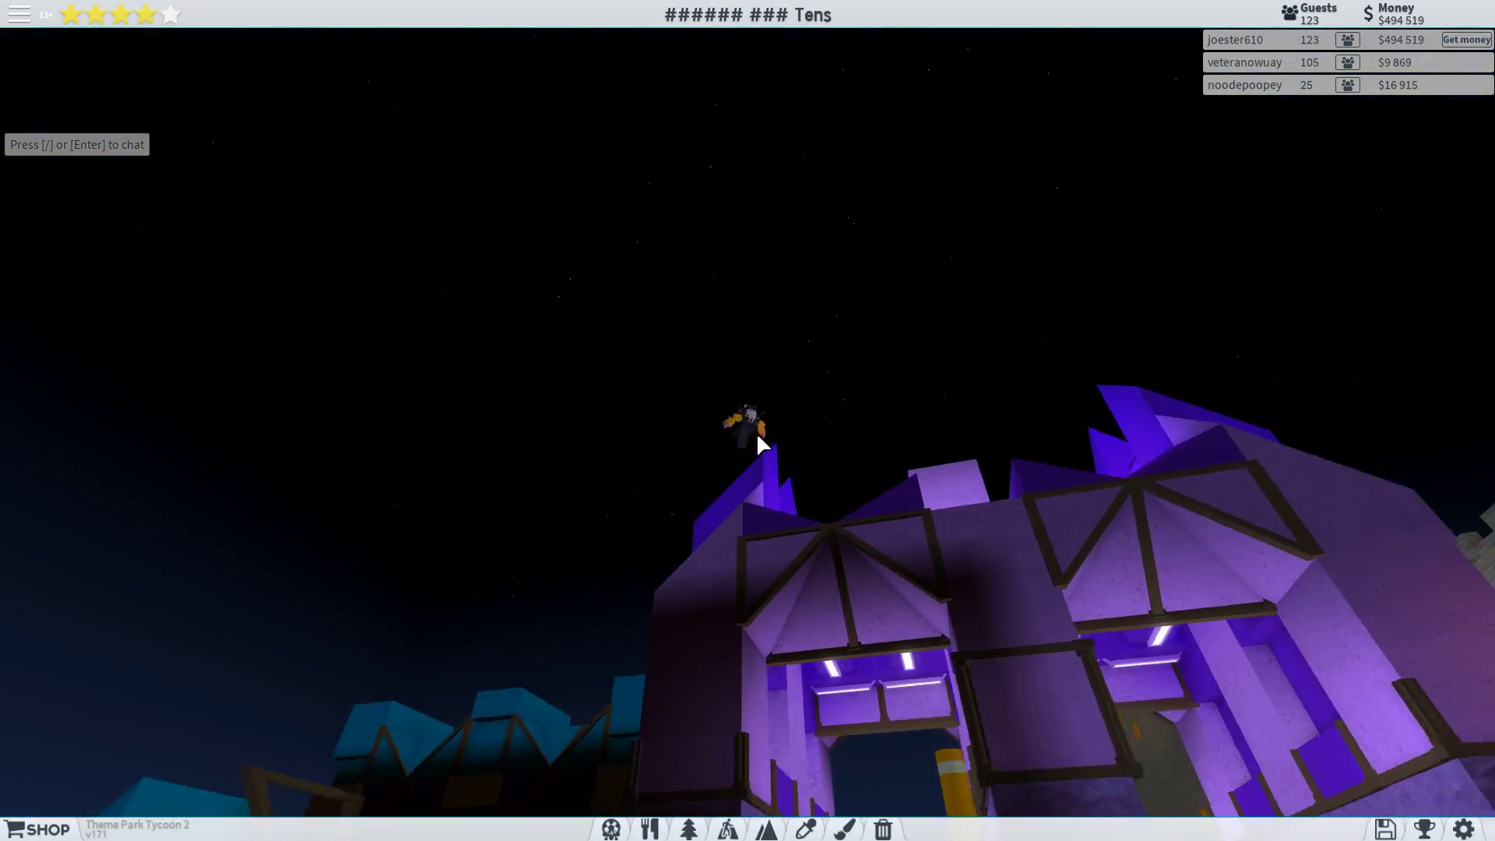
- Give the first archway ceiling light a purple secondary colour
click(849, 650)
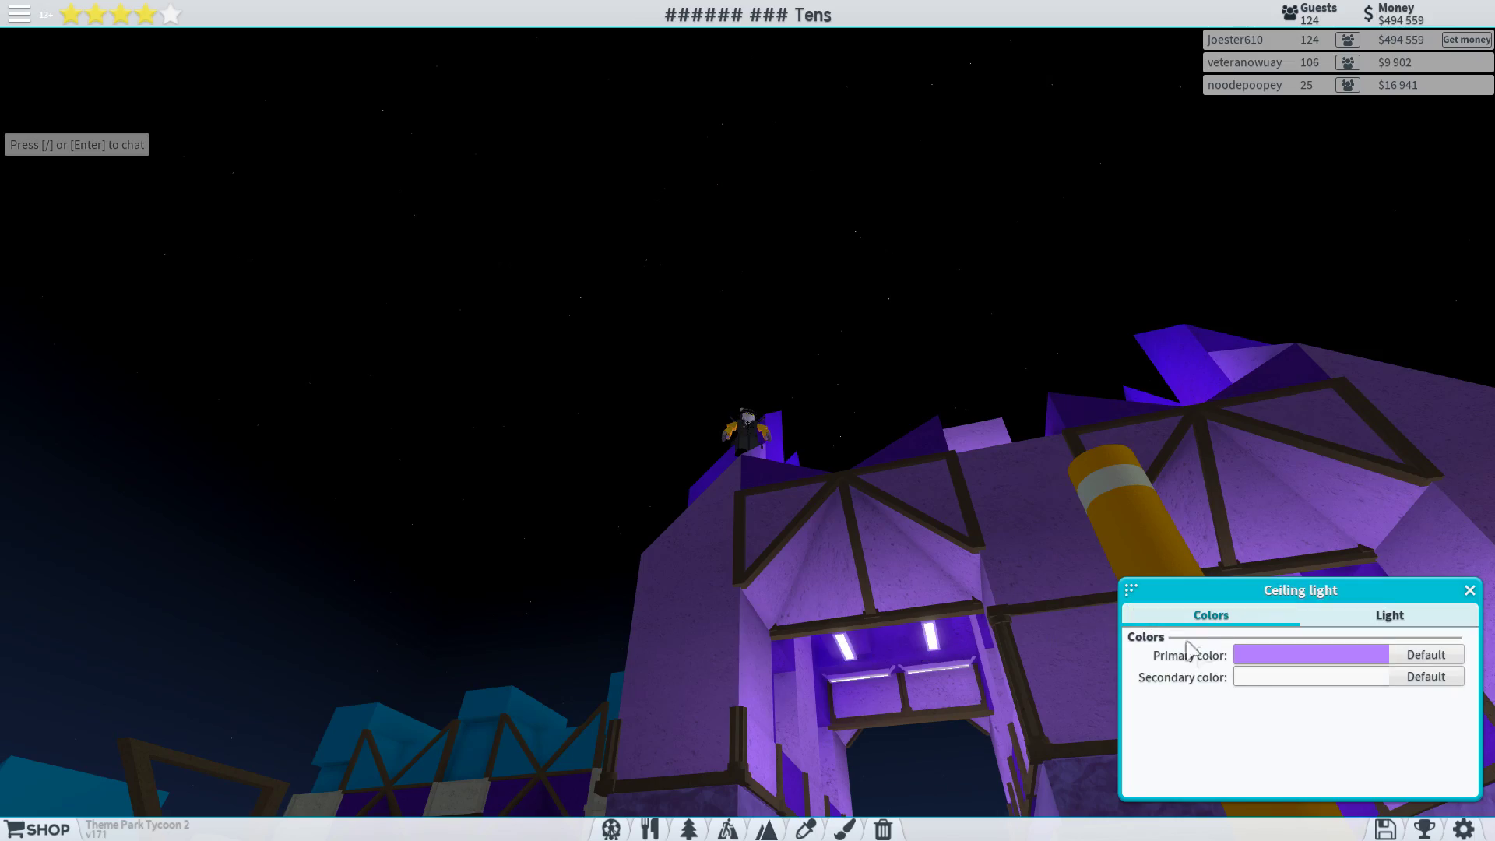
click(1247, 677)
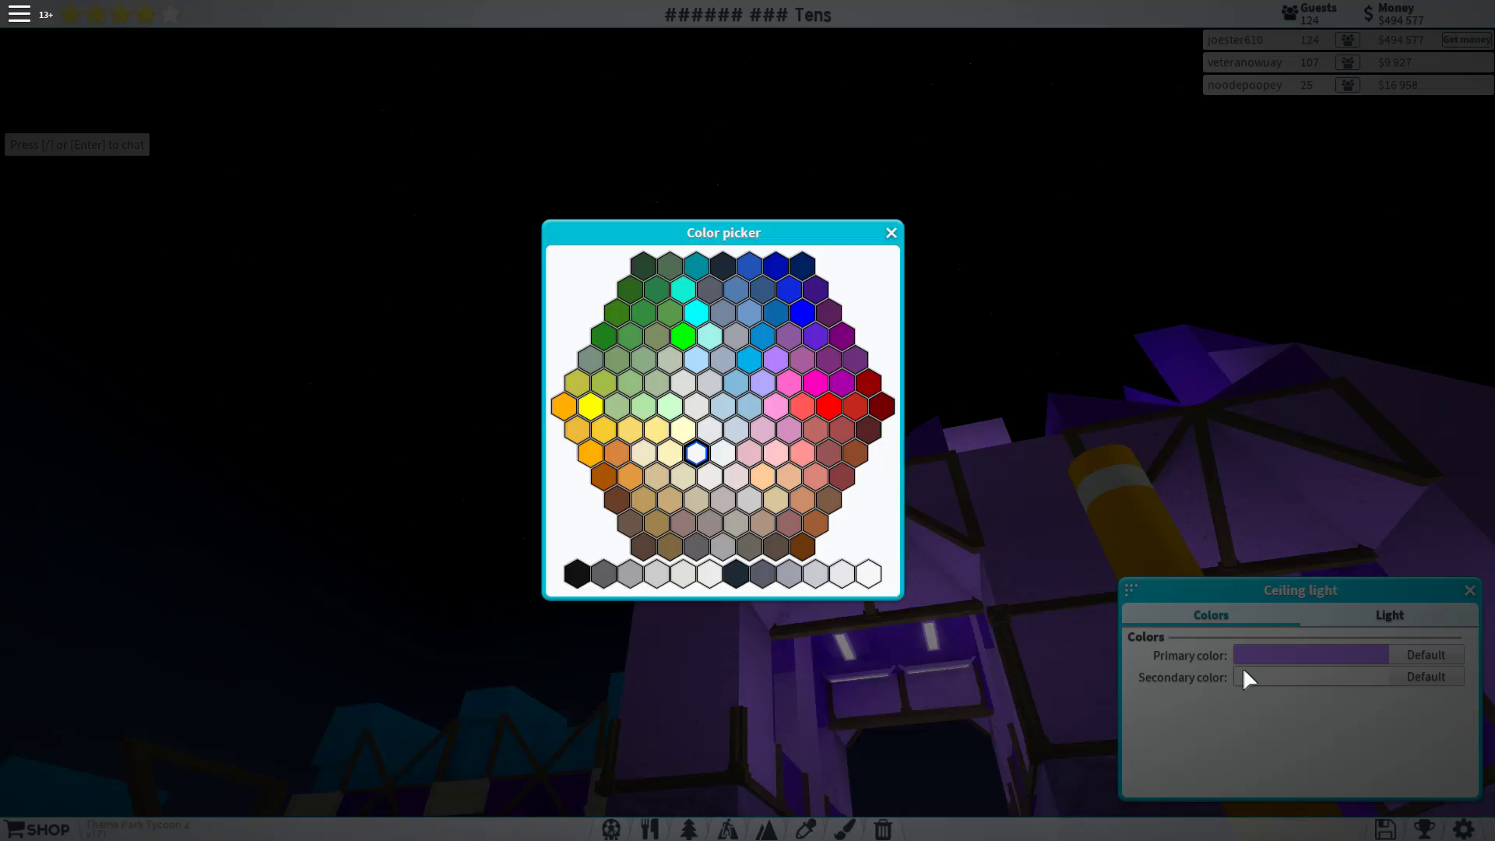
click(825, 366)
drag(924, 462, 924, 464)
scroll(923, 464, up, 3)
scroll(924, 465, down, 3)
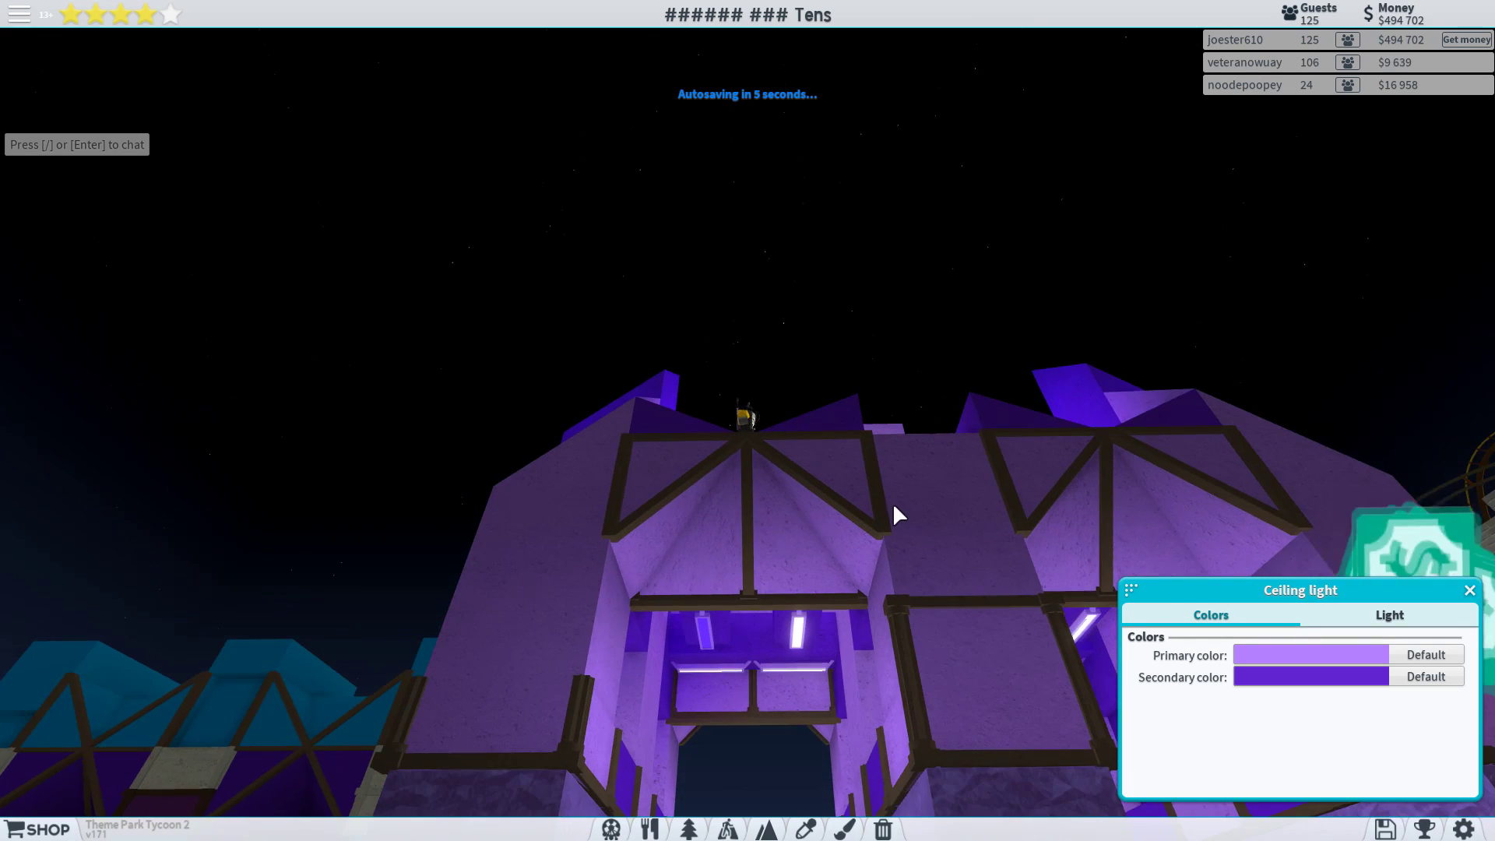
click(1264, 677)
click(817, 336)
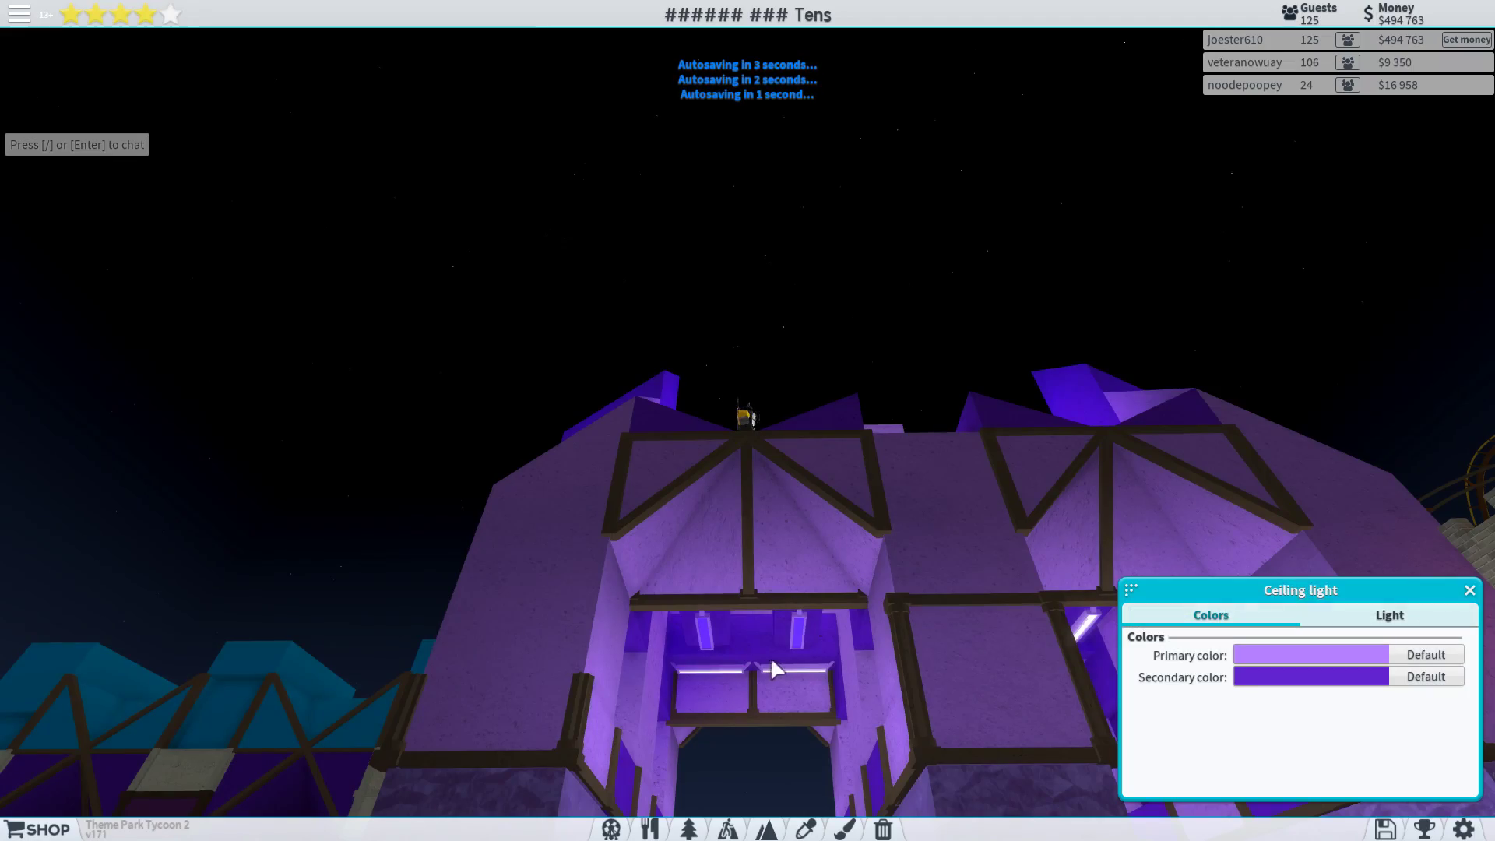
drag(769, 657, 787, 645)
- Set purple secondary colours on the remaining ceiling lights
right_click(786, 644)
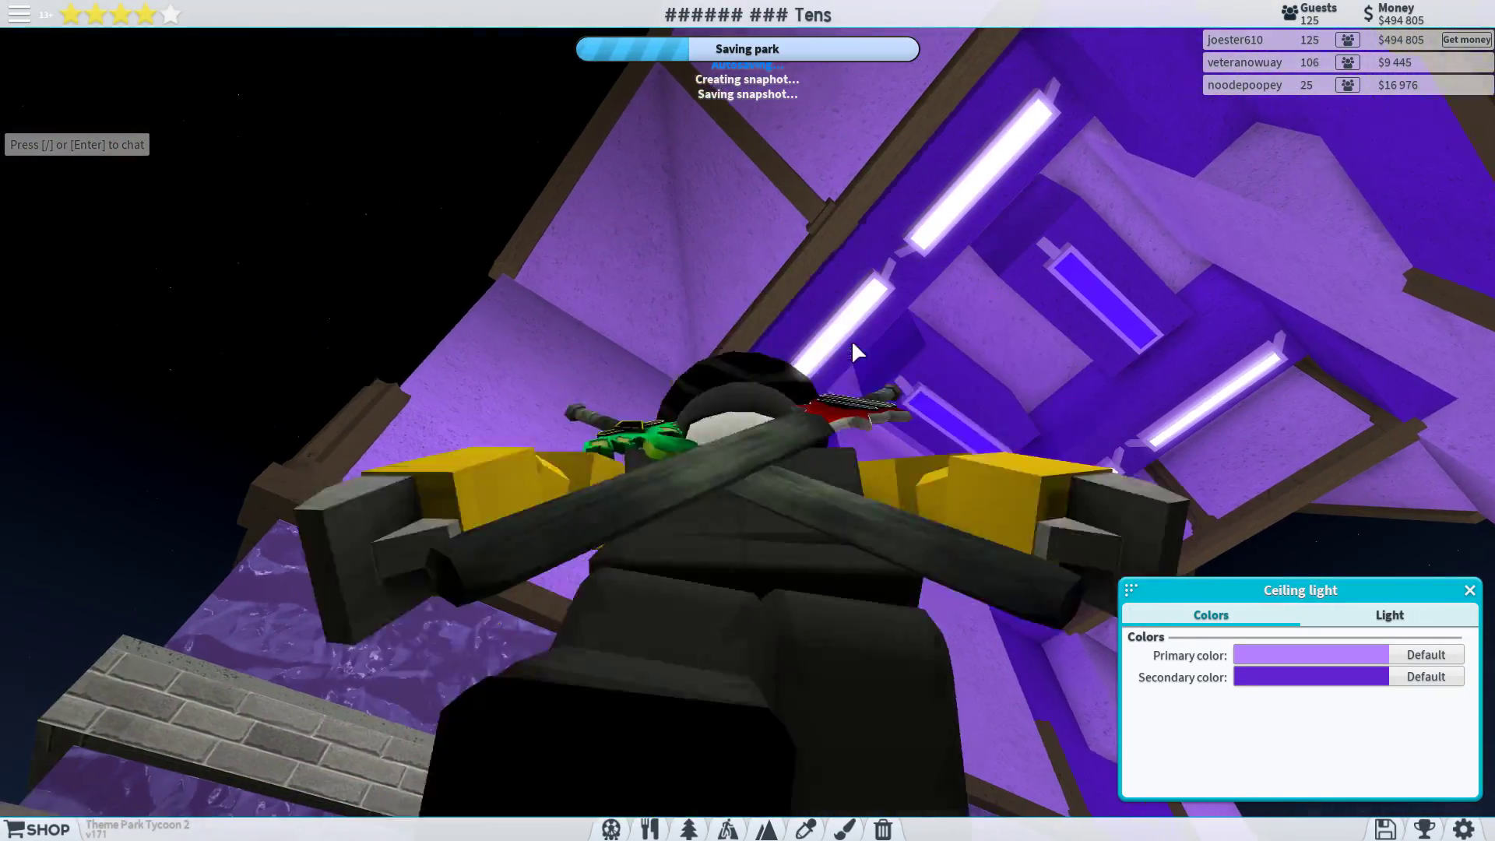
drag(852, 341, 902, 328)
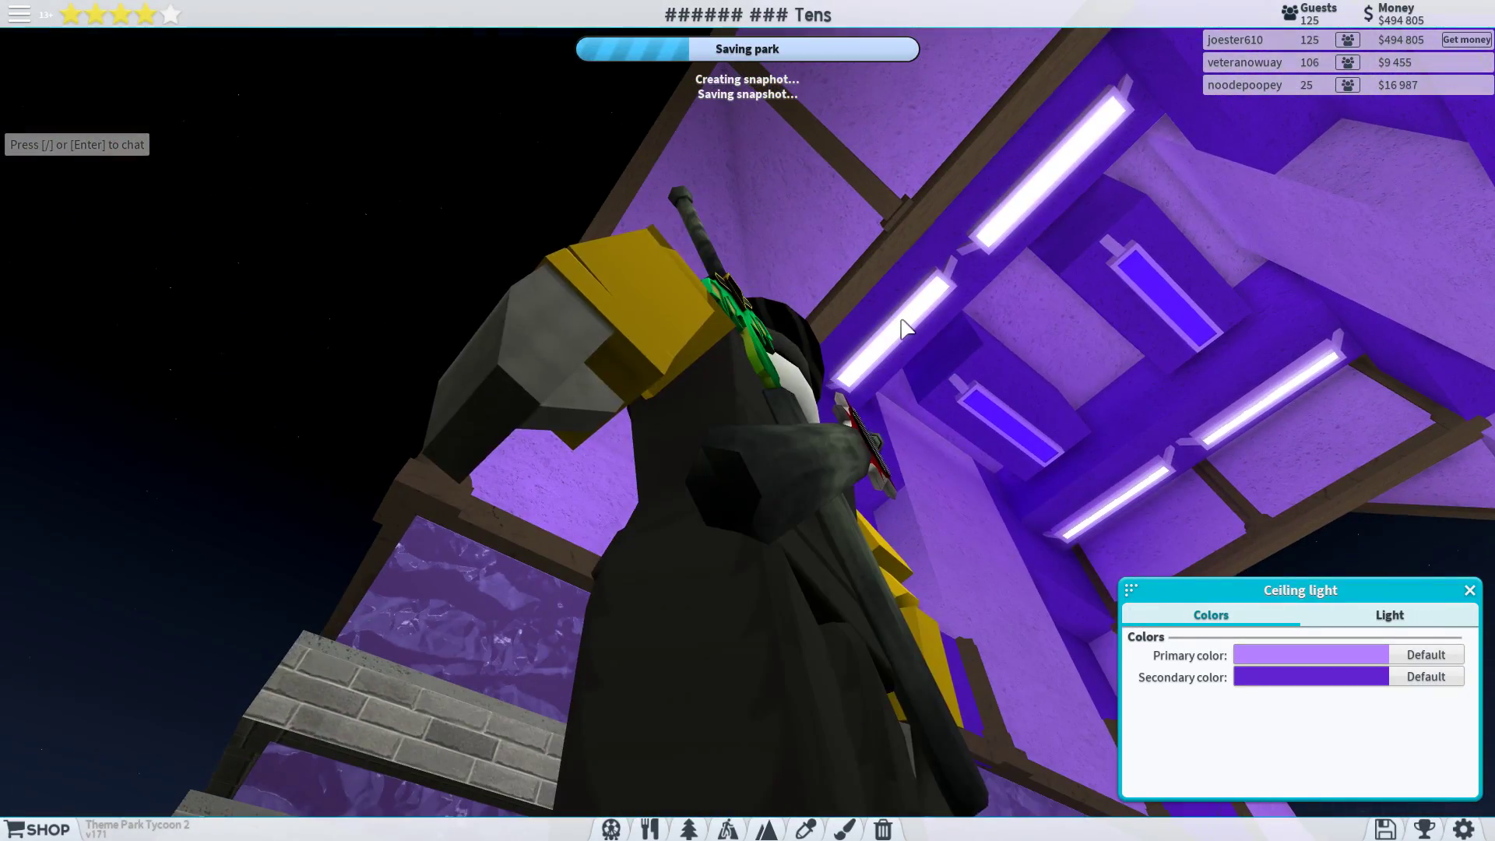
click(1295, 677)
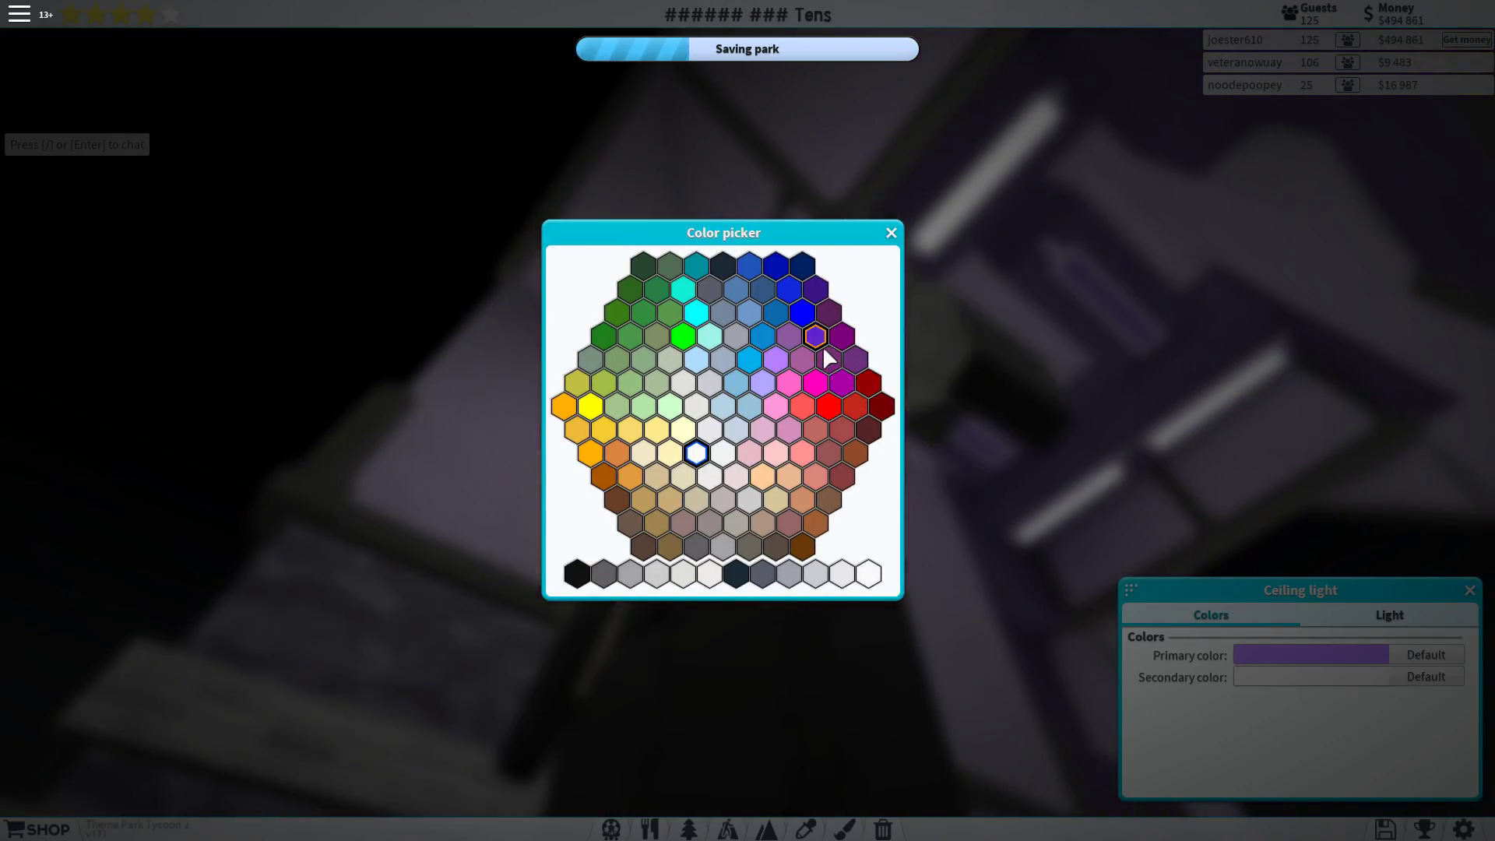
click(765, 409)
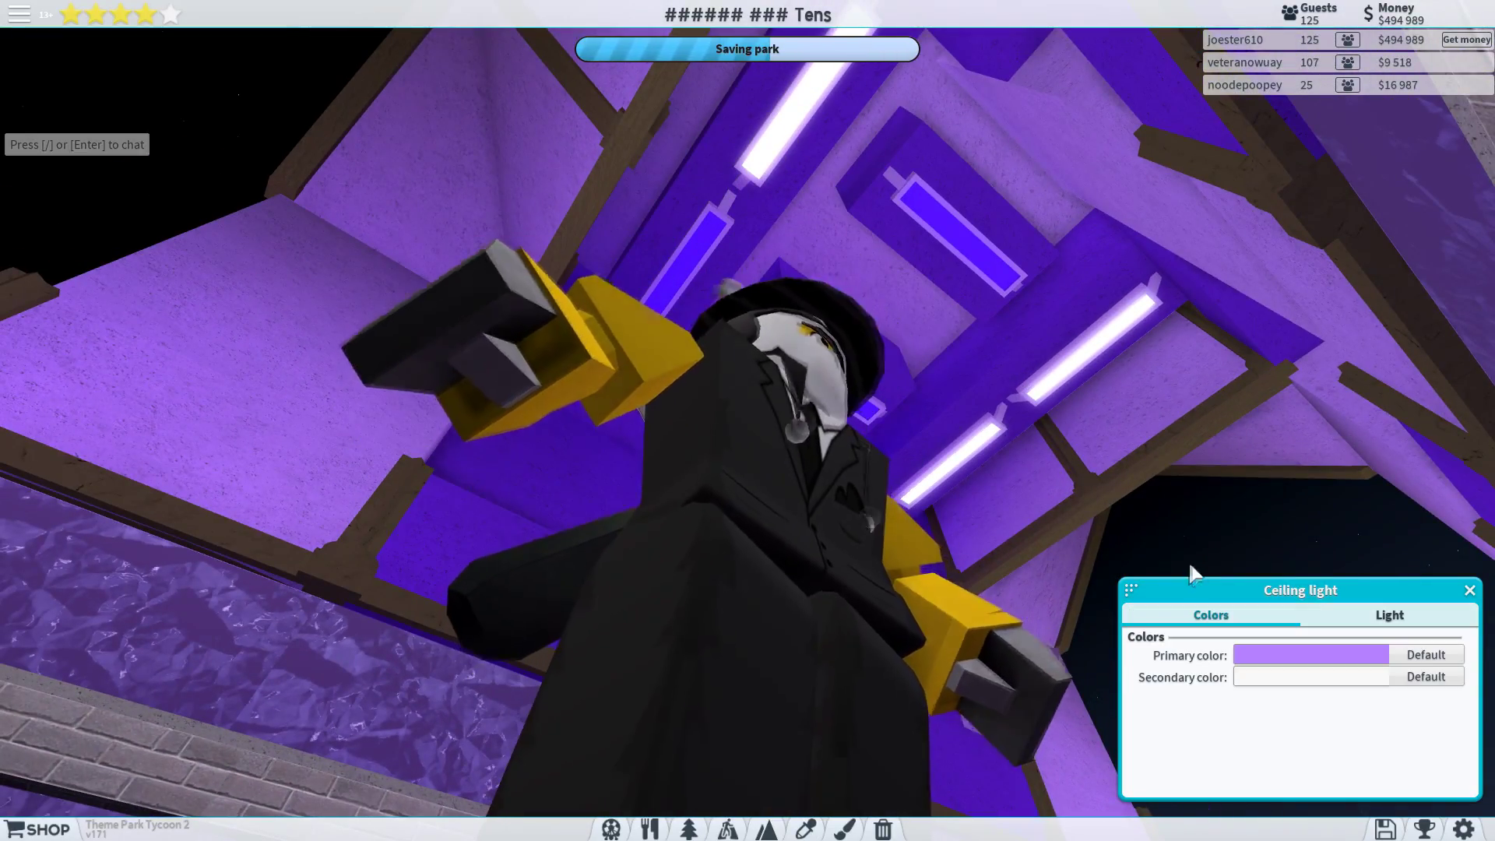
click(1274, 678)
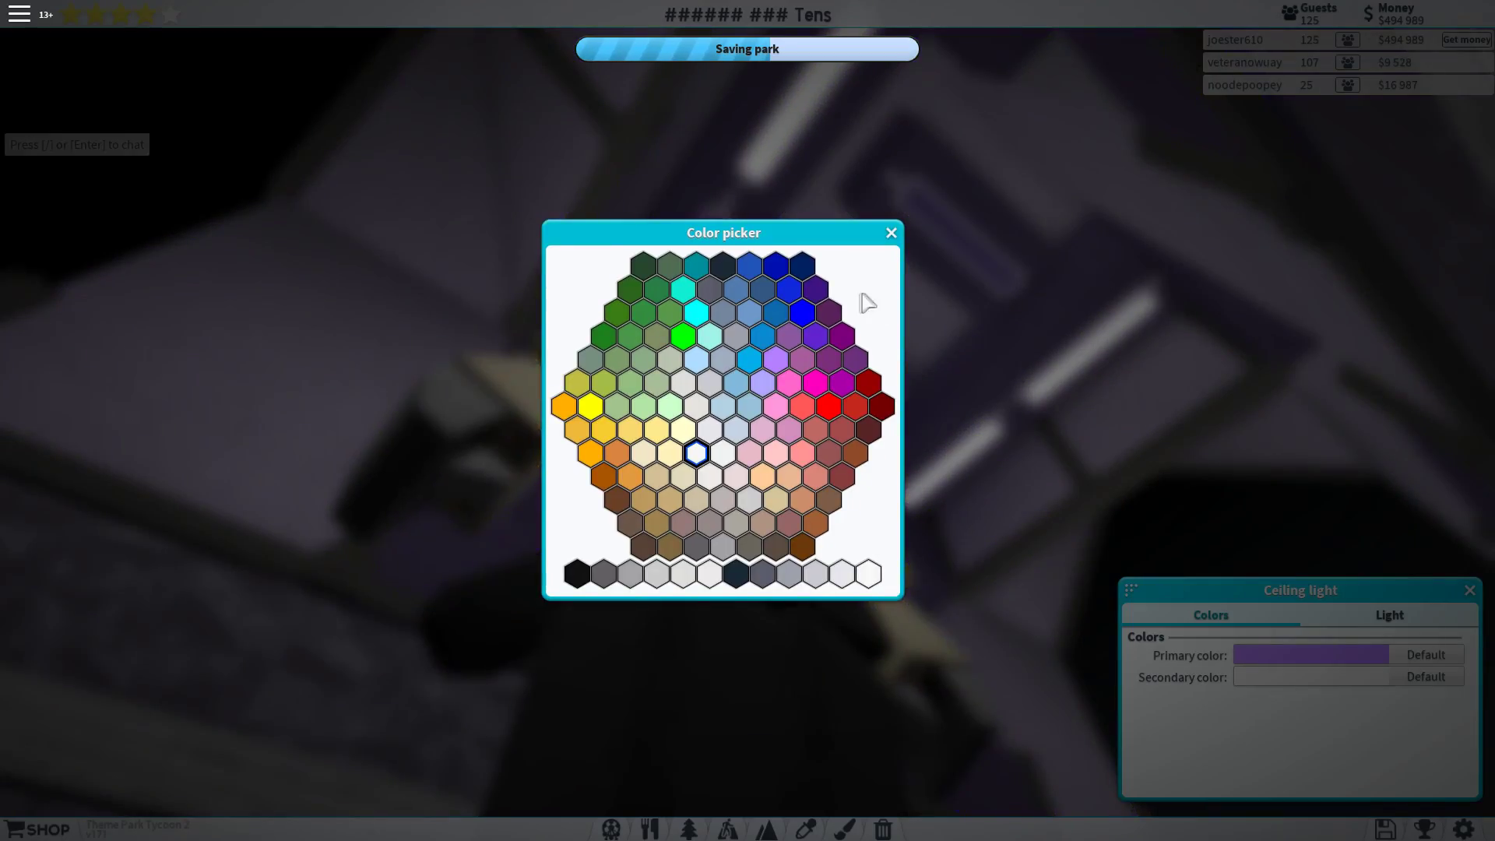
click(827, 361)
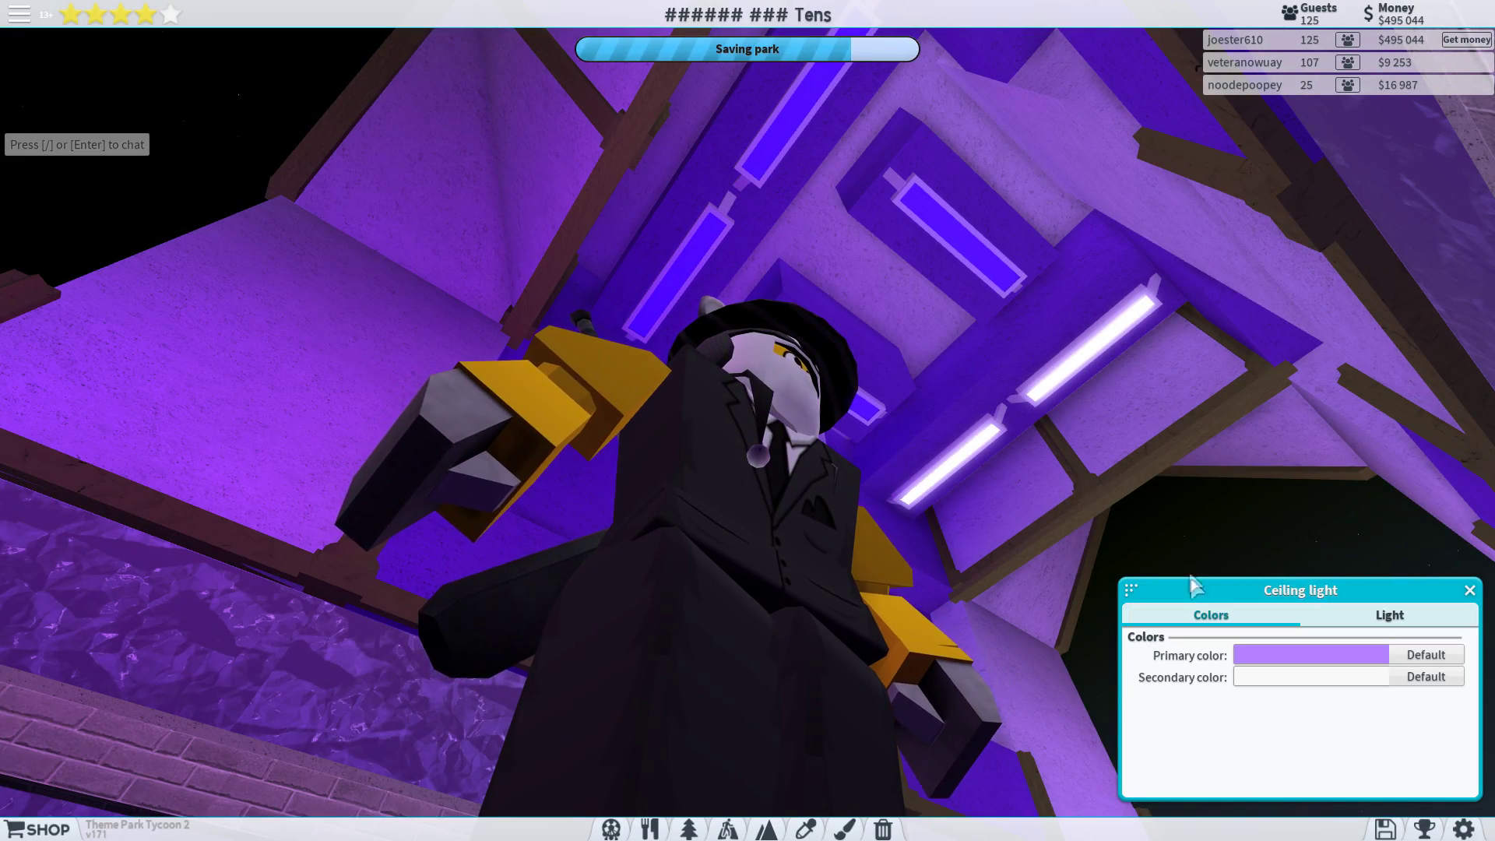
click(1302, 681)
click(819, 339)
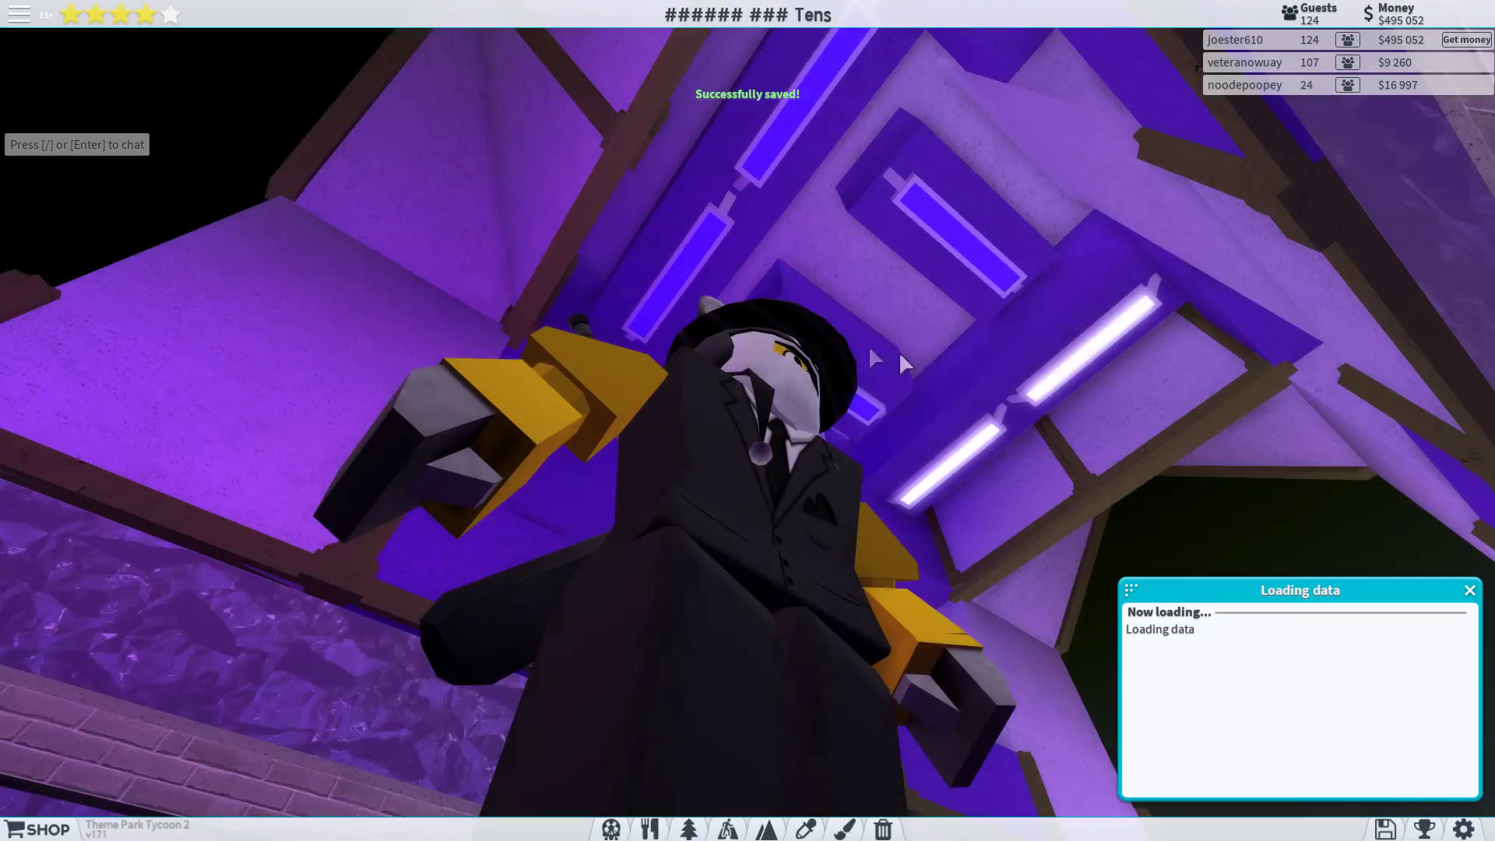
- Give a light a purple primary colour, then start recolouring another ceiling light
click(1277, 662)
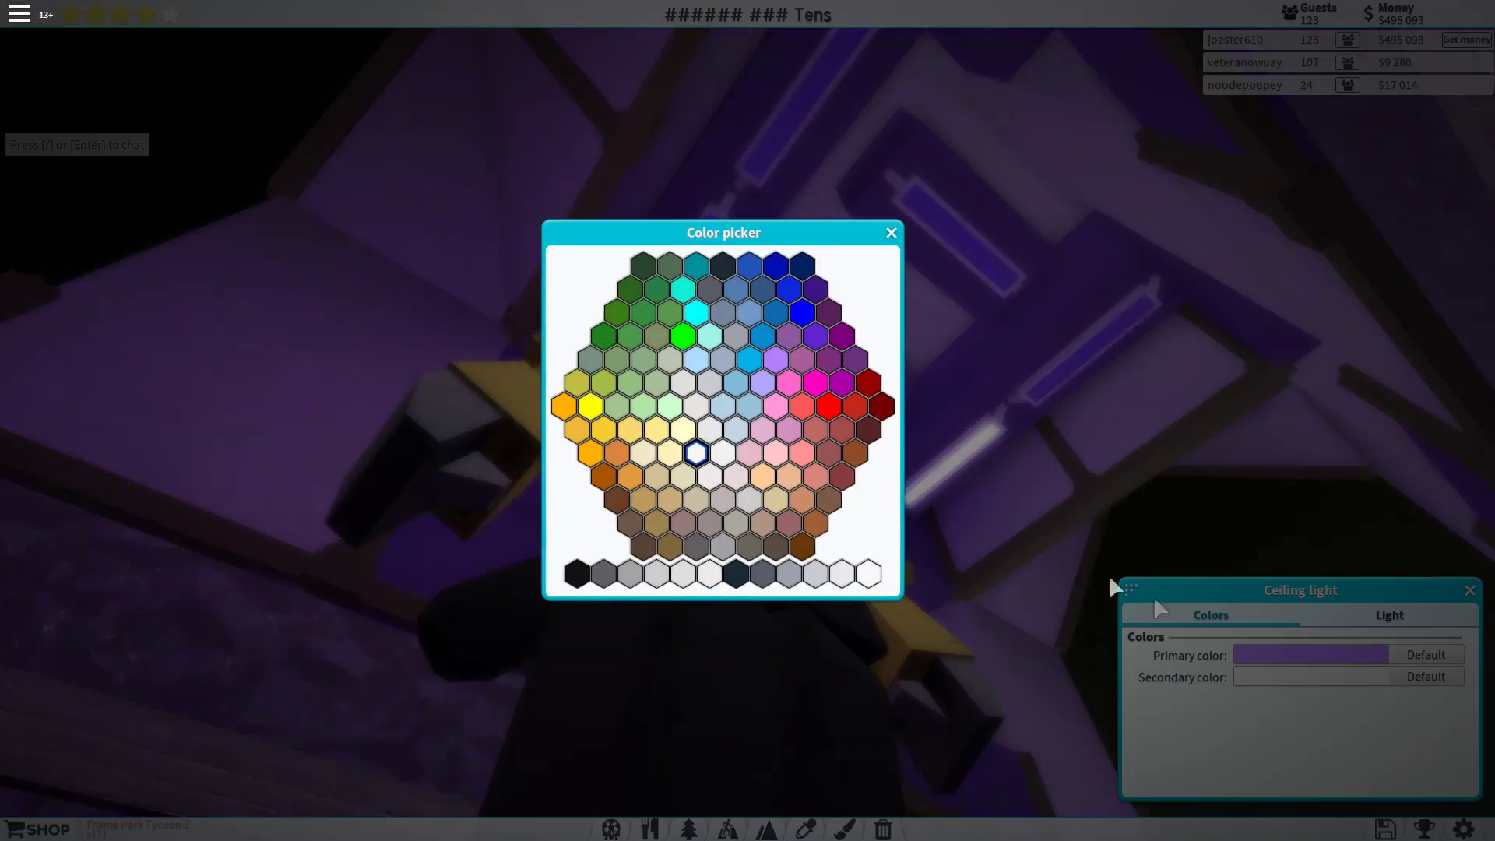
click(828, 360)
scroll(824, 330, down, 5)
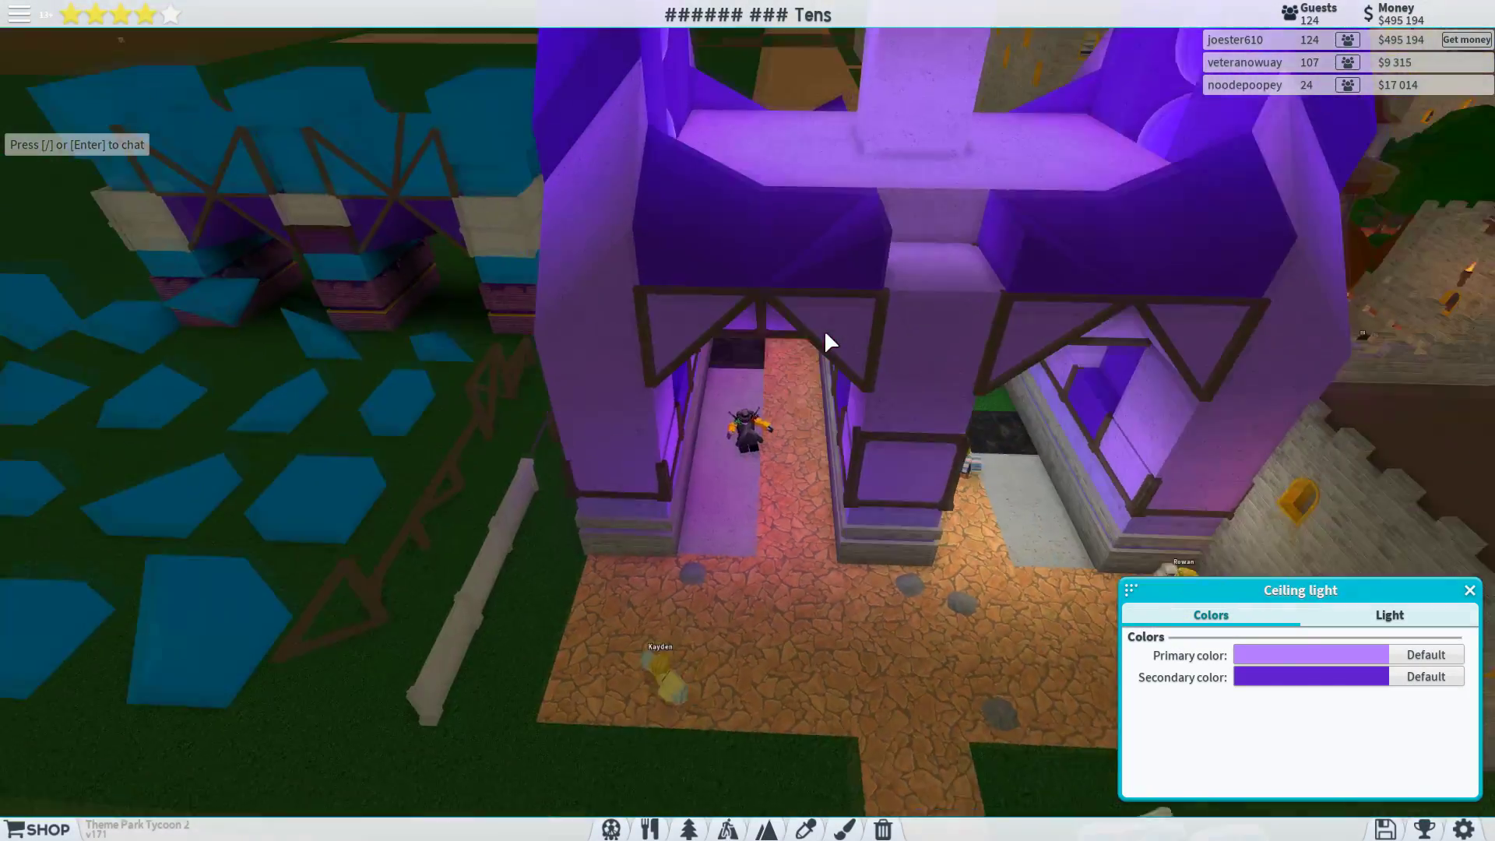
scroll(824, 329, up, 5)
scroll(851, 374, up, 5)
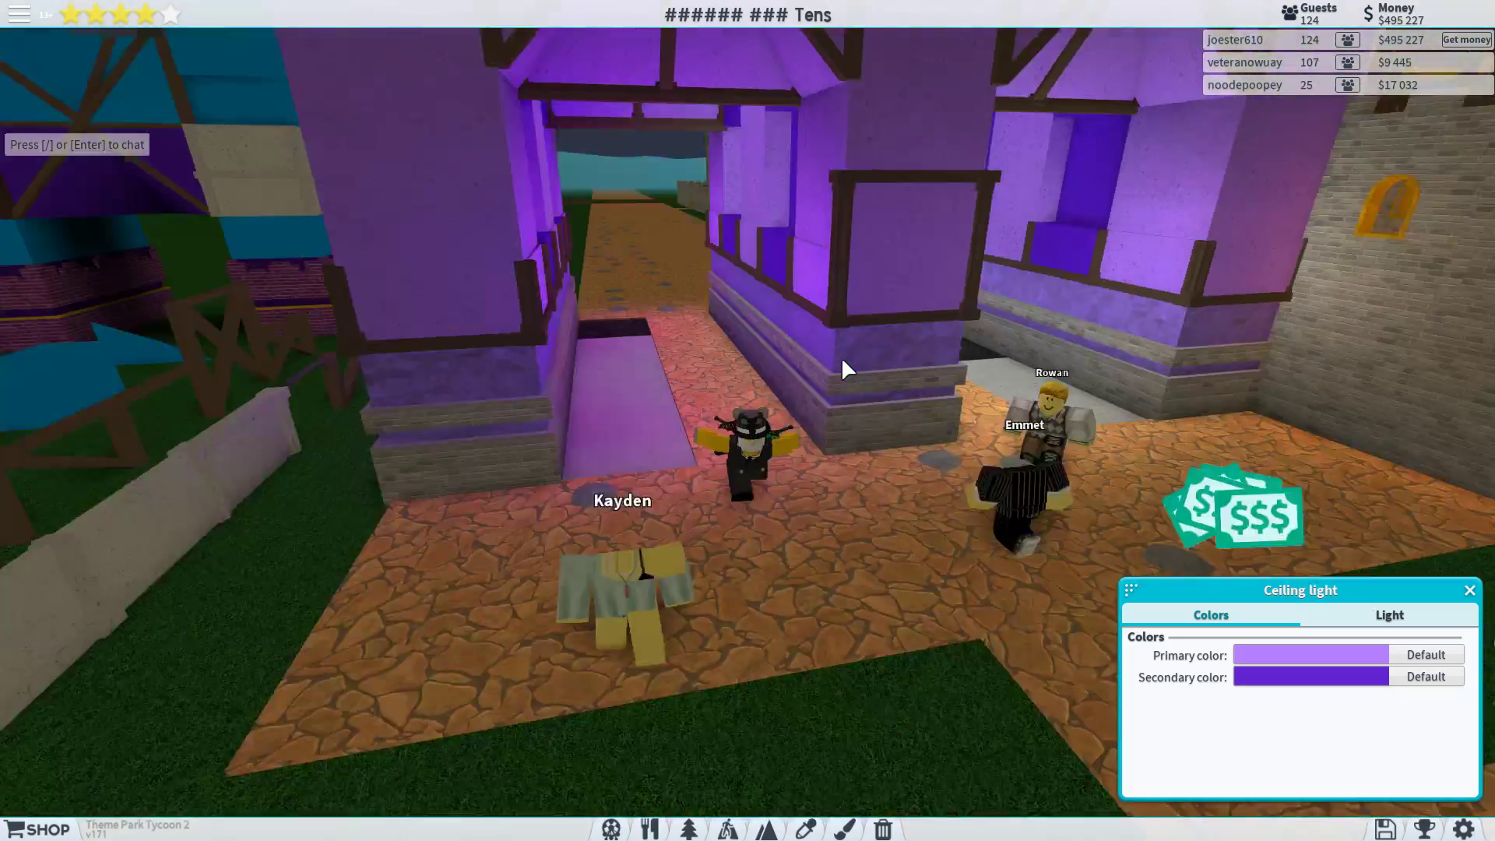
scroll(841, 356, down, 5)
scroll(841, 356, up, 5)
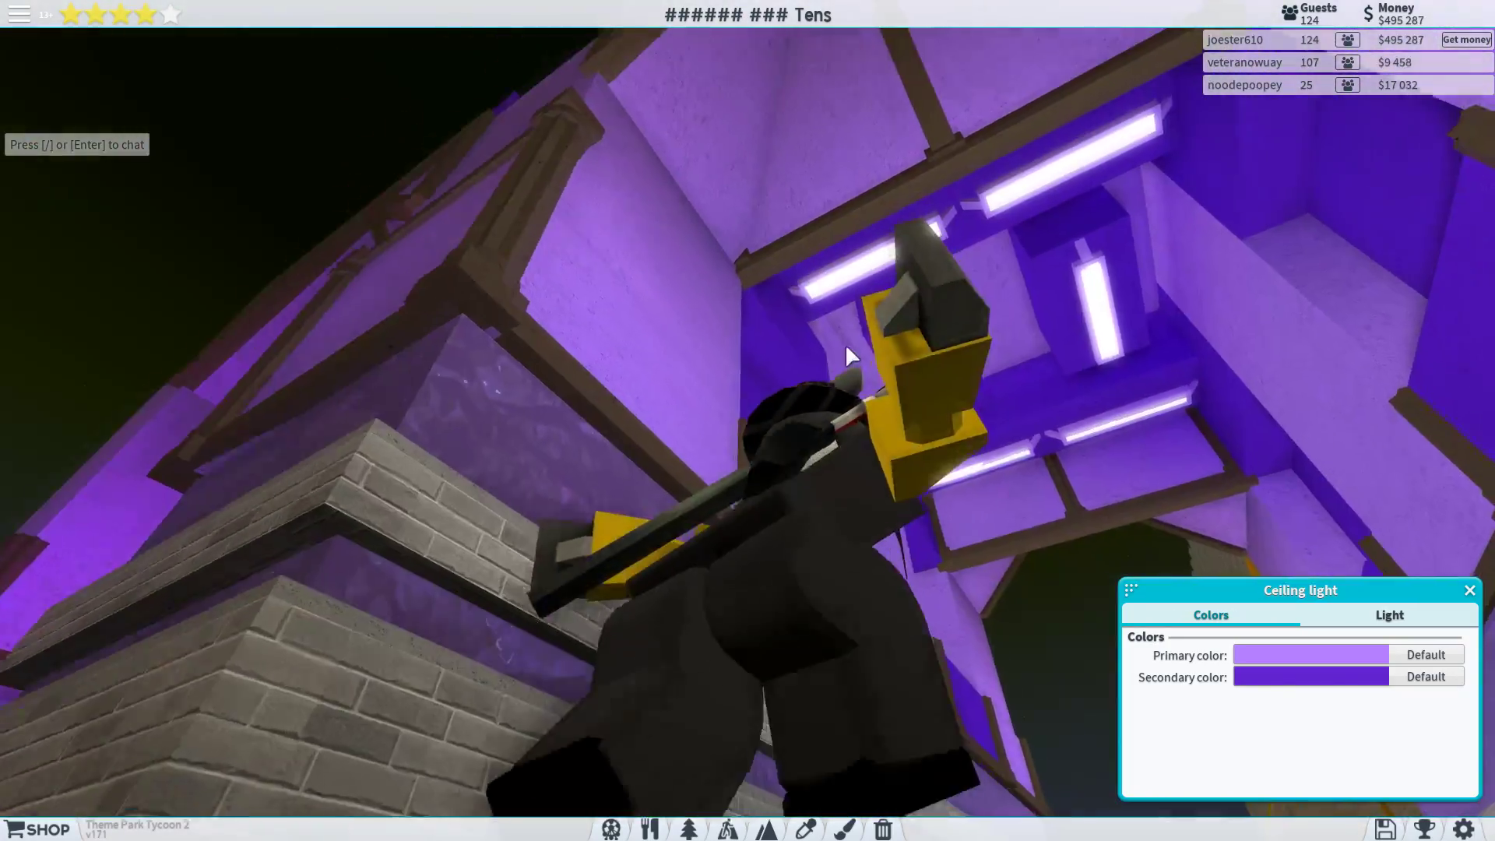
scroll(842, 351, up, 5)
click(765, 183)
click(1309, 654)
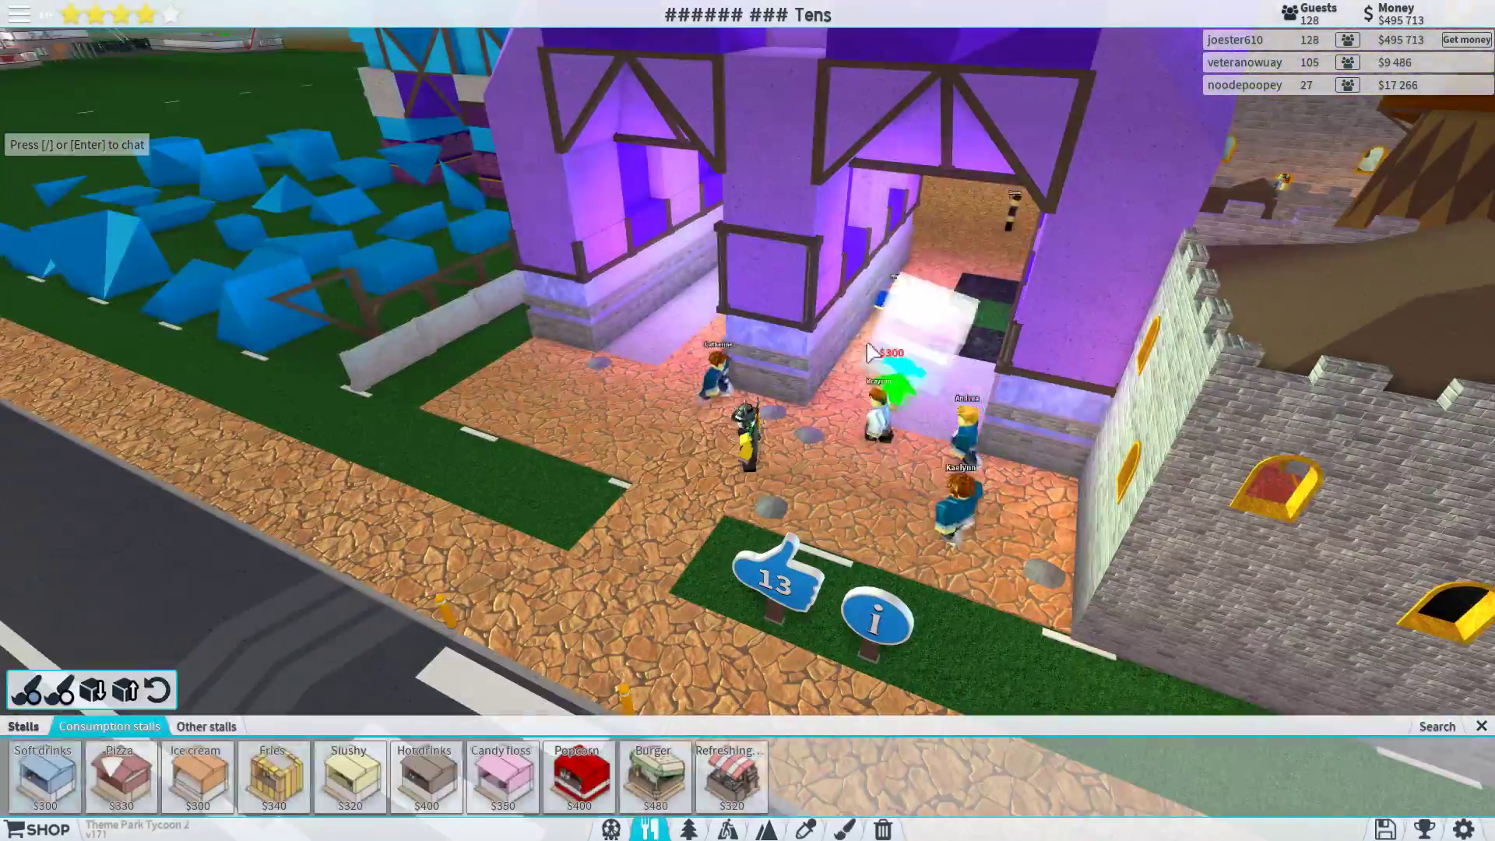
scroll(757, 242, up, 10)
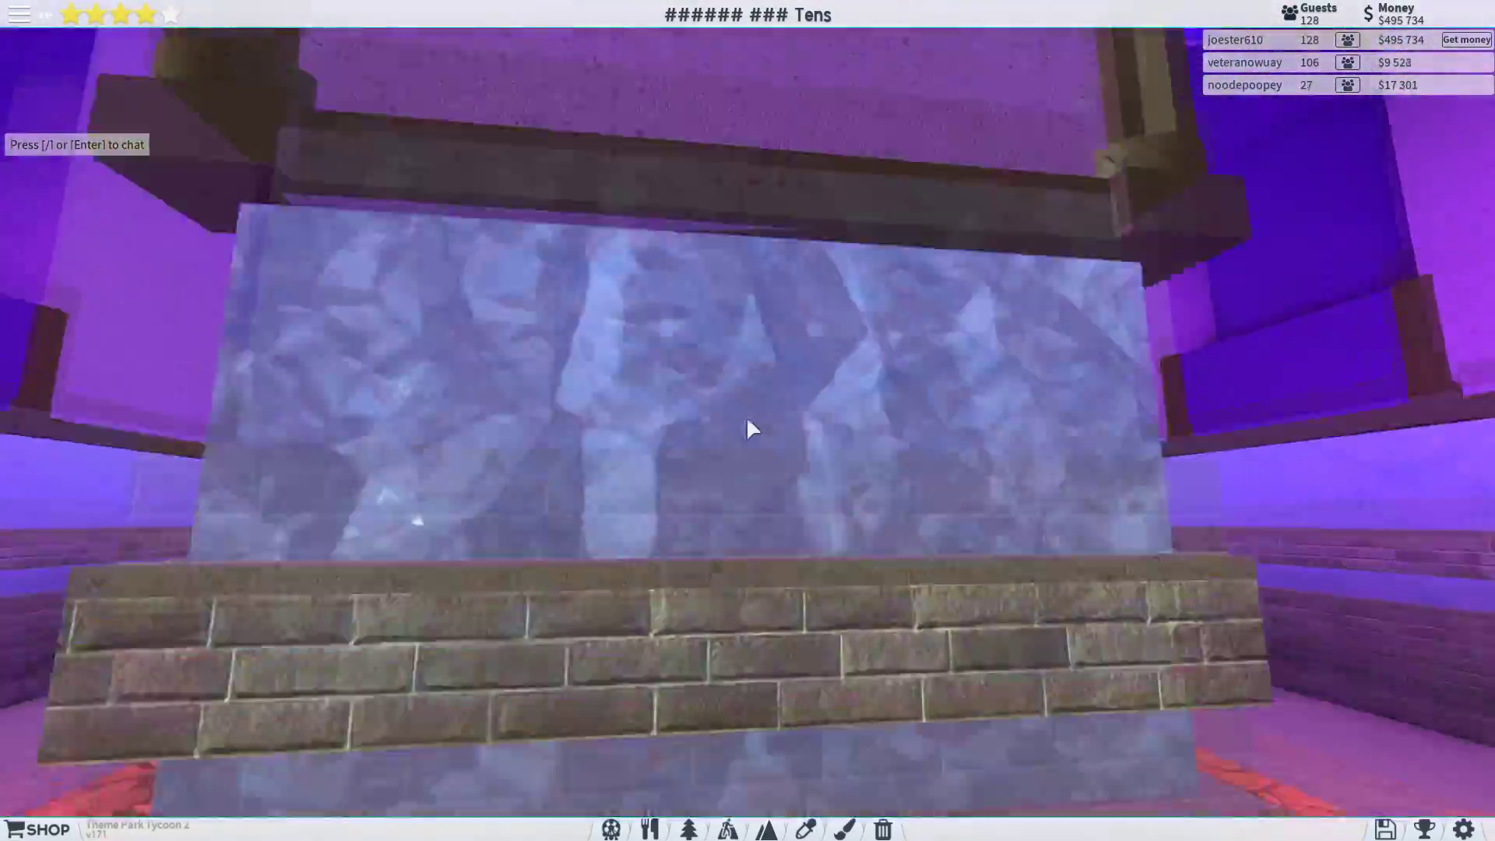
scroll(747, 416, down, 10)
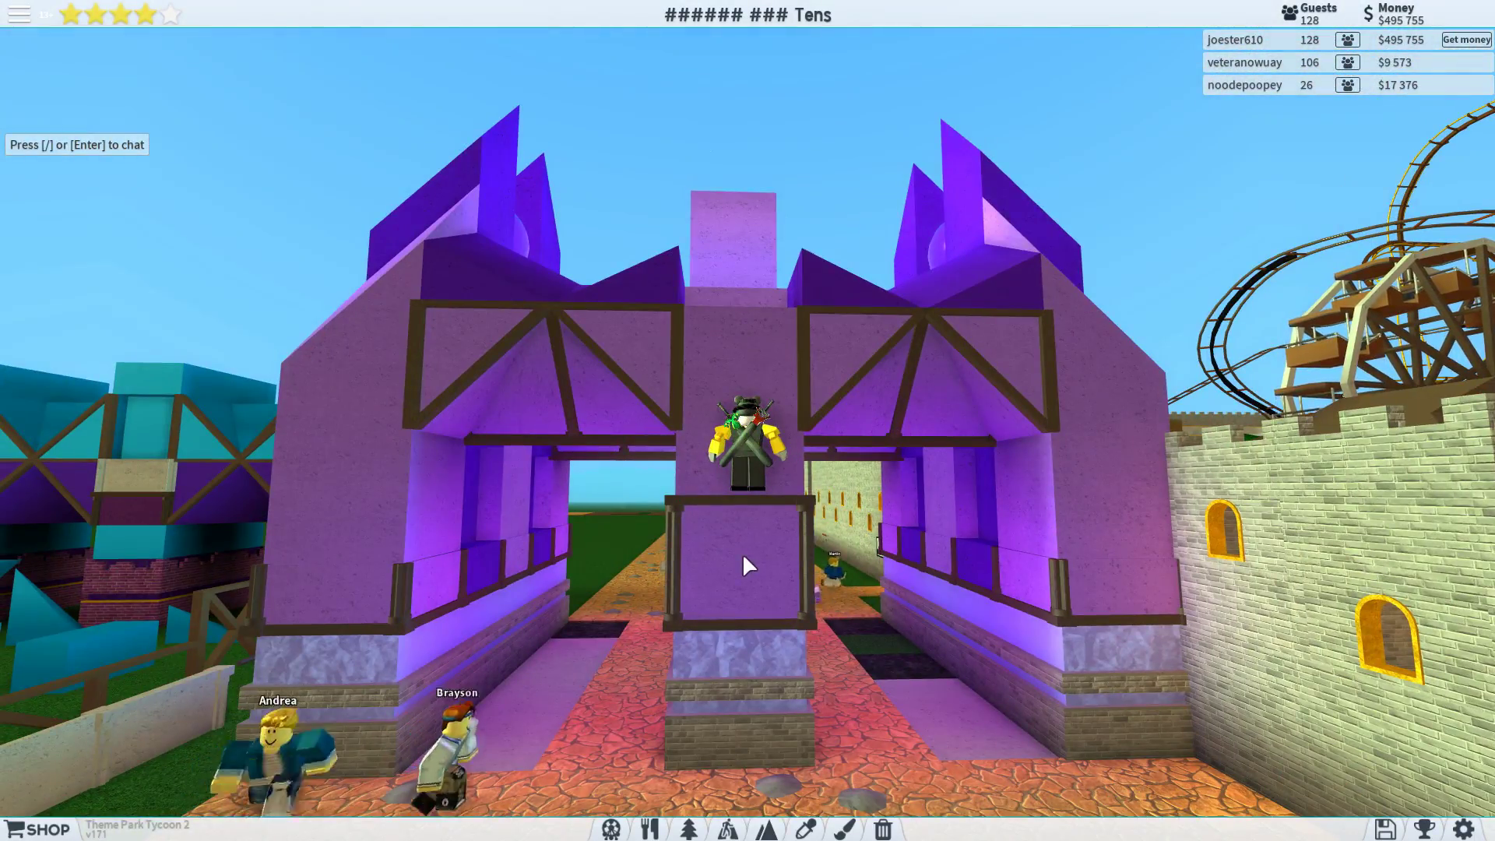
scroll(737, 508, up, 1)
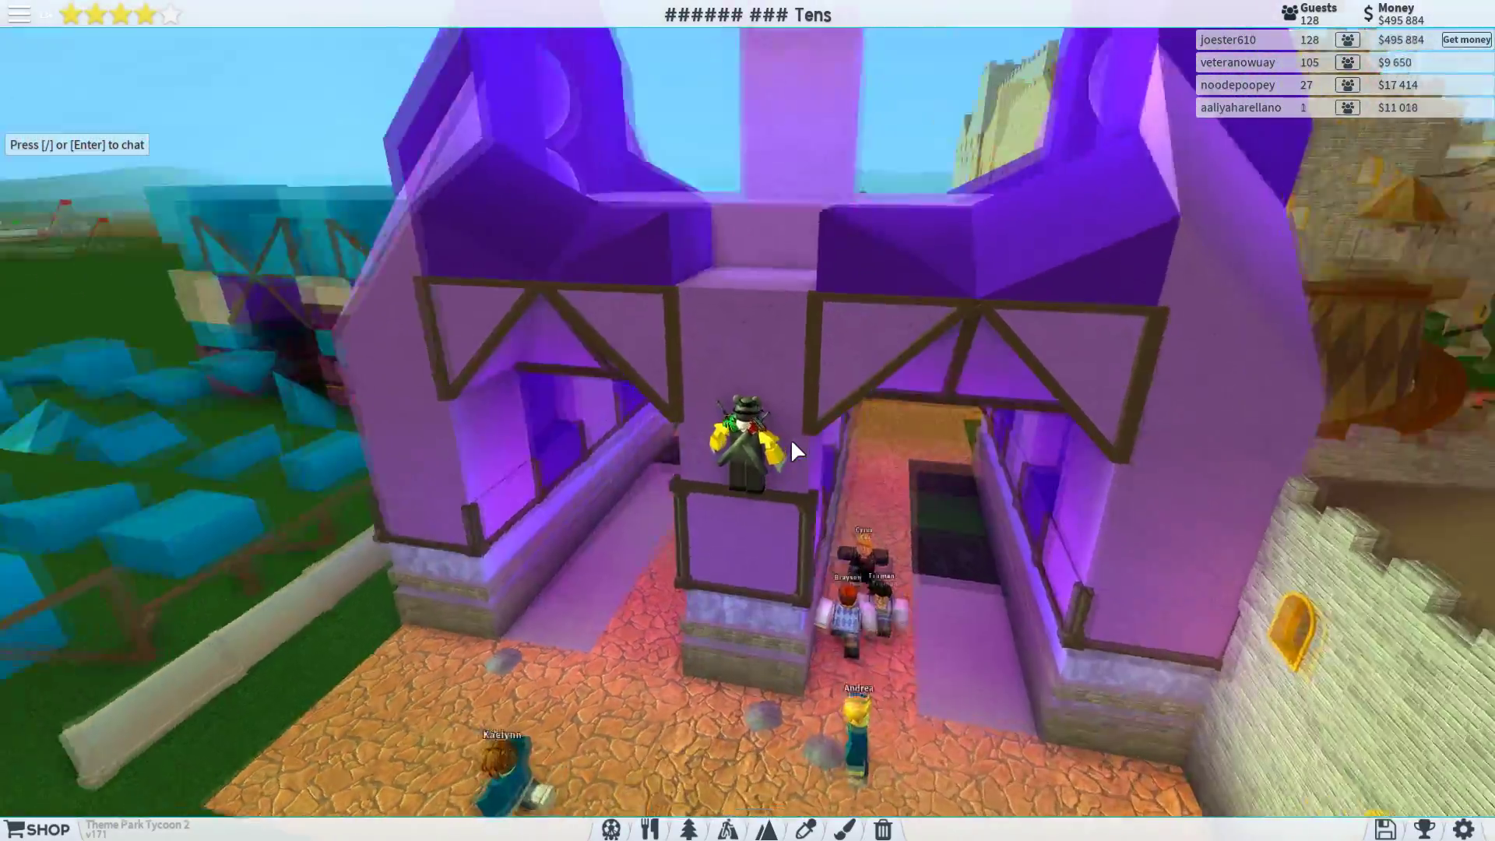
scroll(791, 438, up, 3)
- Walk onto the purple entrance roof and angle the camera down over it
key(w)
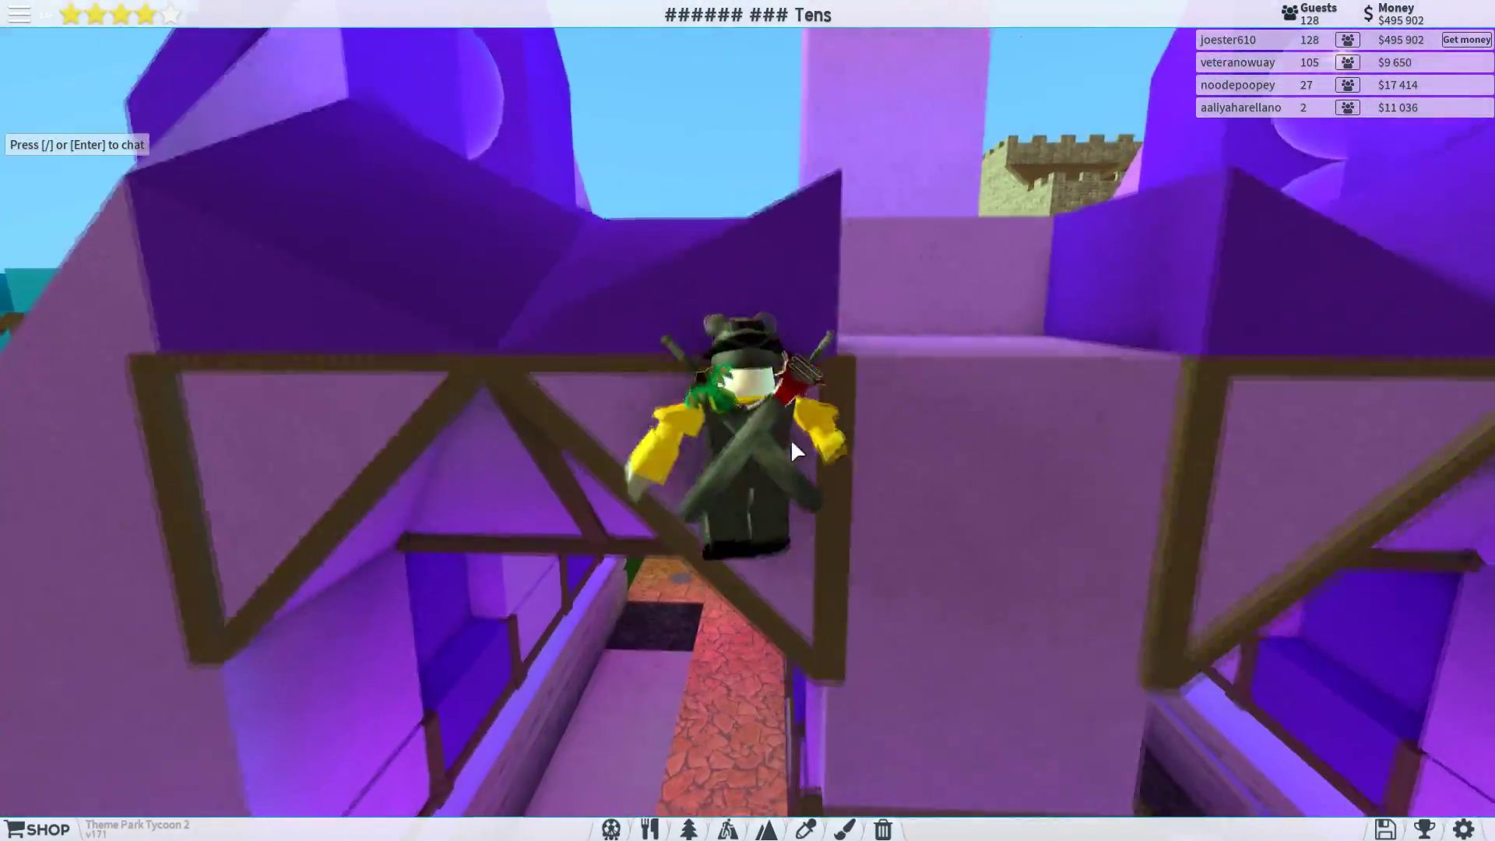
scroll(791, 439, down, 3)
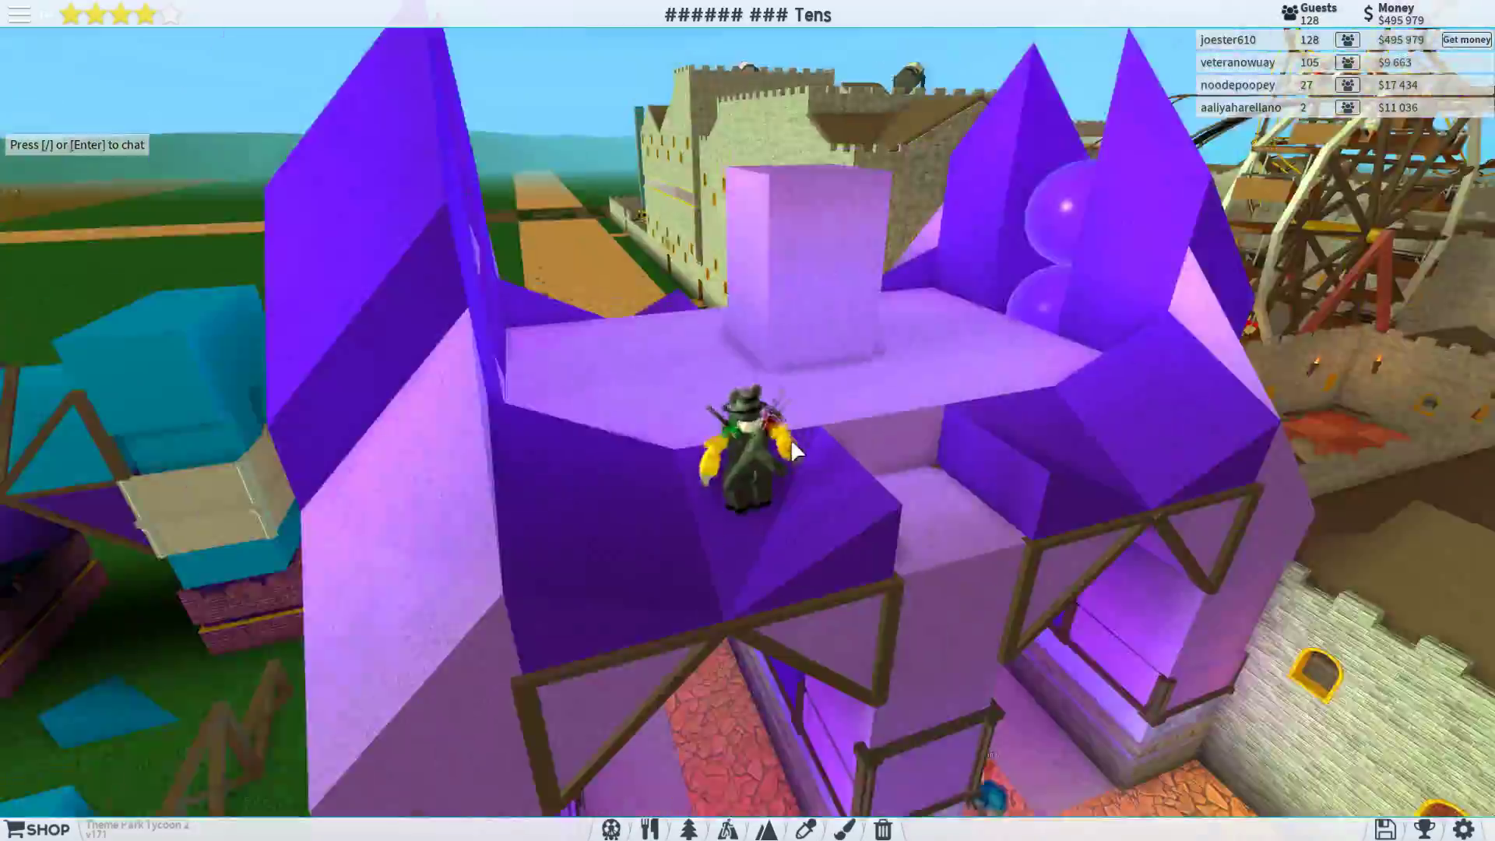
scroll(791, 438, down, 3)
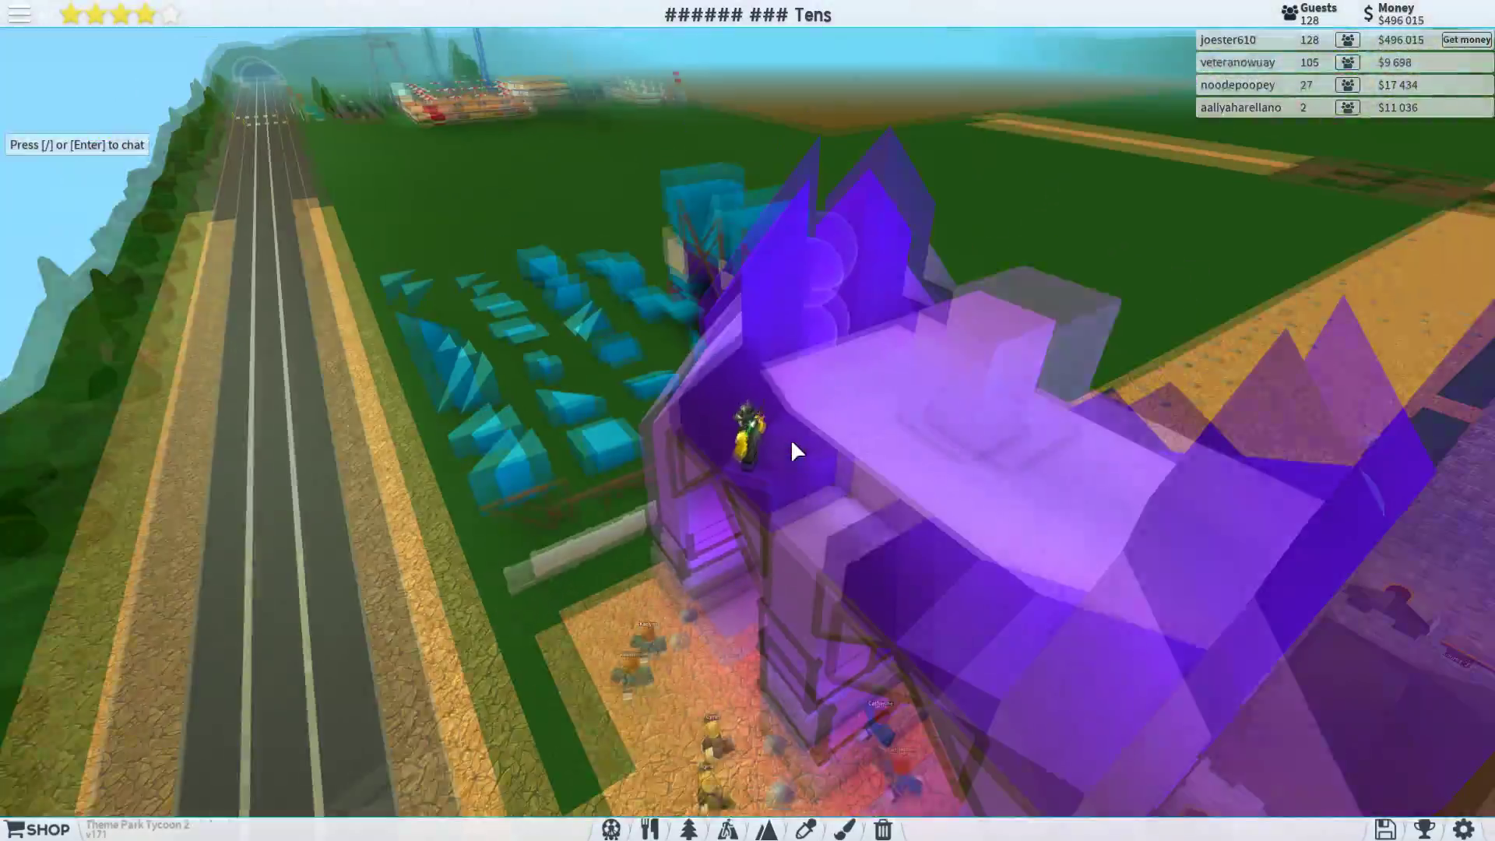
drag(791, 438, 791, 438)
scroll(791, 438, up, 3)
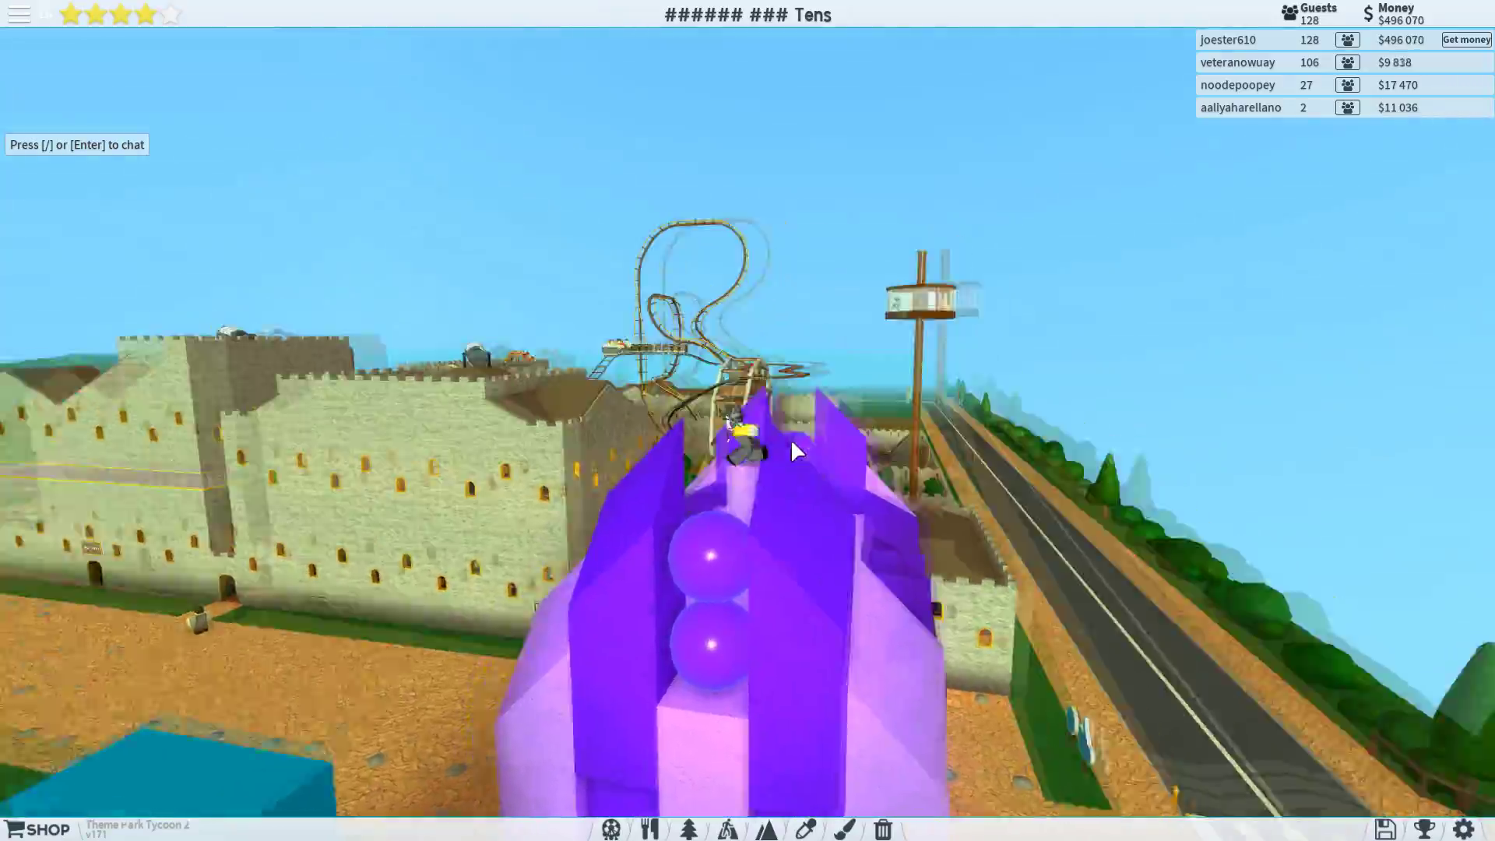
key(w)
drag(791, 439, 802, 503)
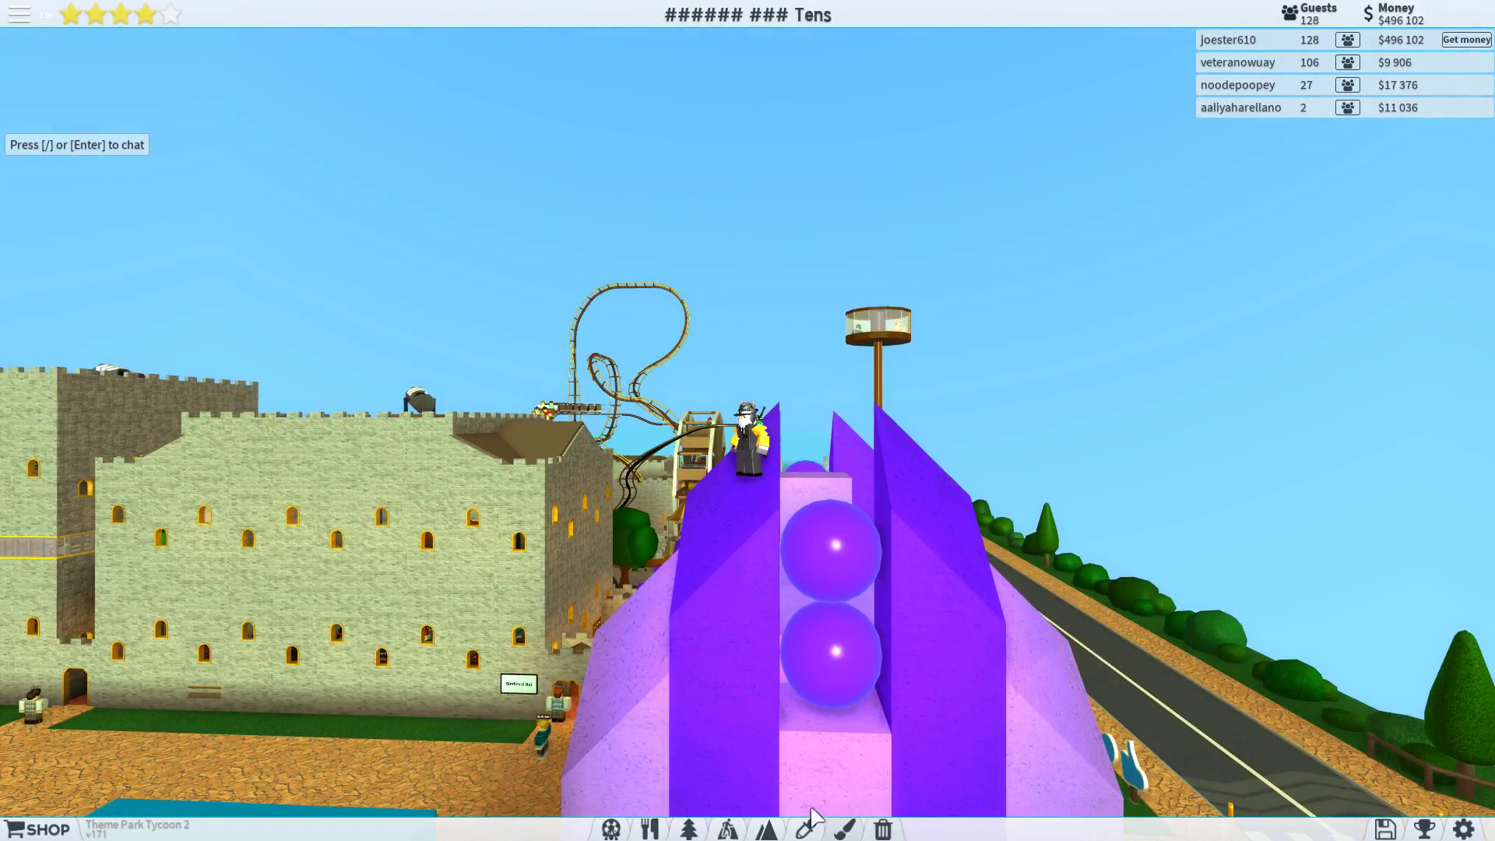
right_click(866, 575)
- Delete the top purple light orb from the spire's stack and zoom out over the entrance
key(b)
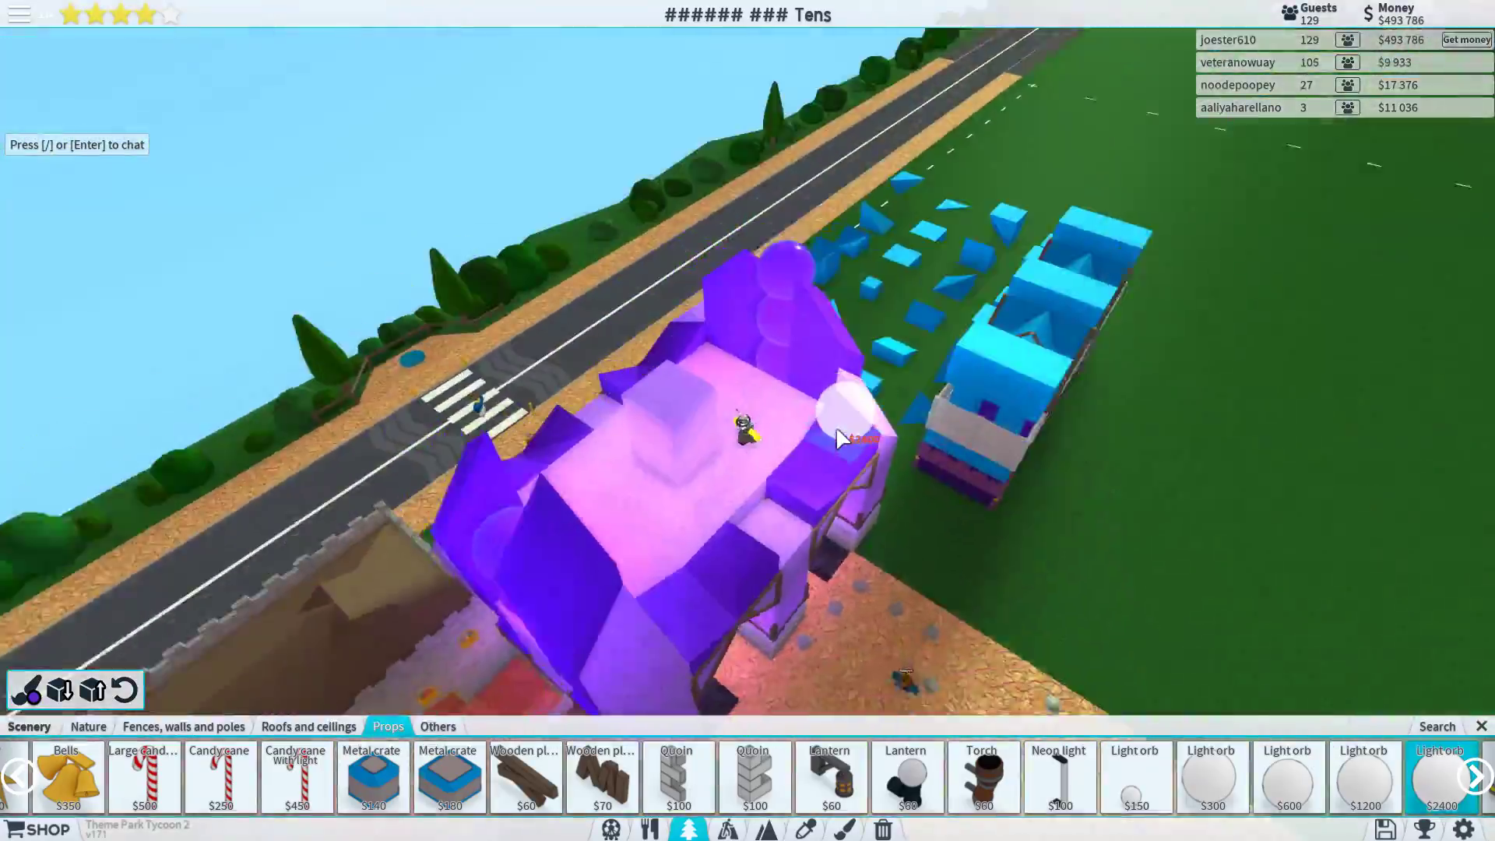
scroll(839, 444, up, 5)
scroll(836, 438, down, 5)
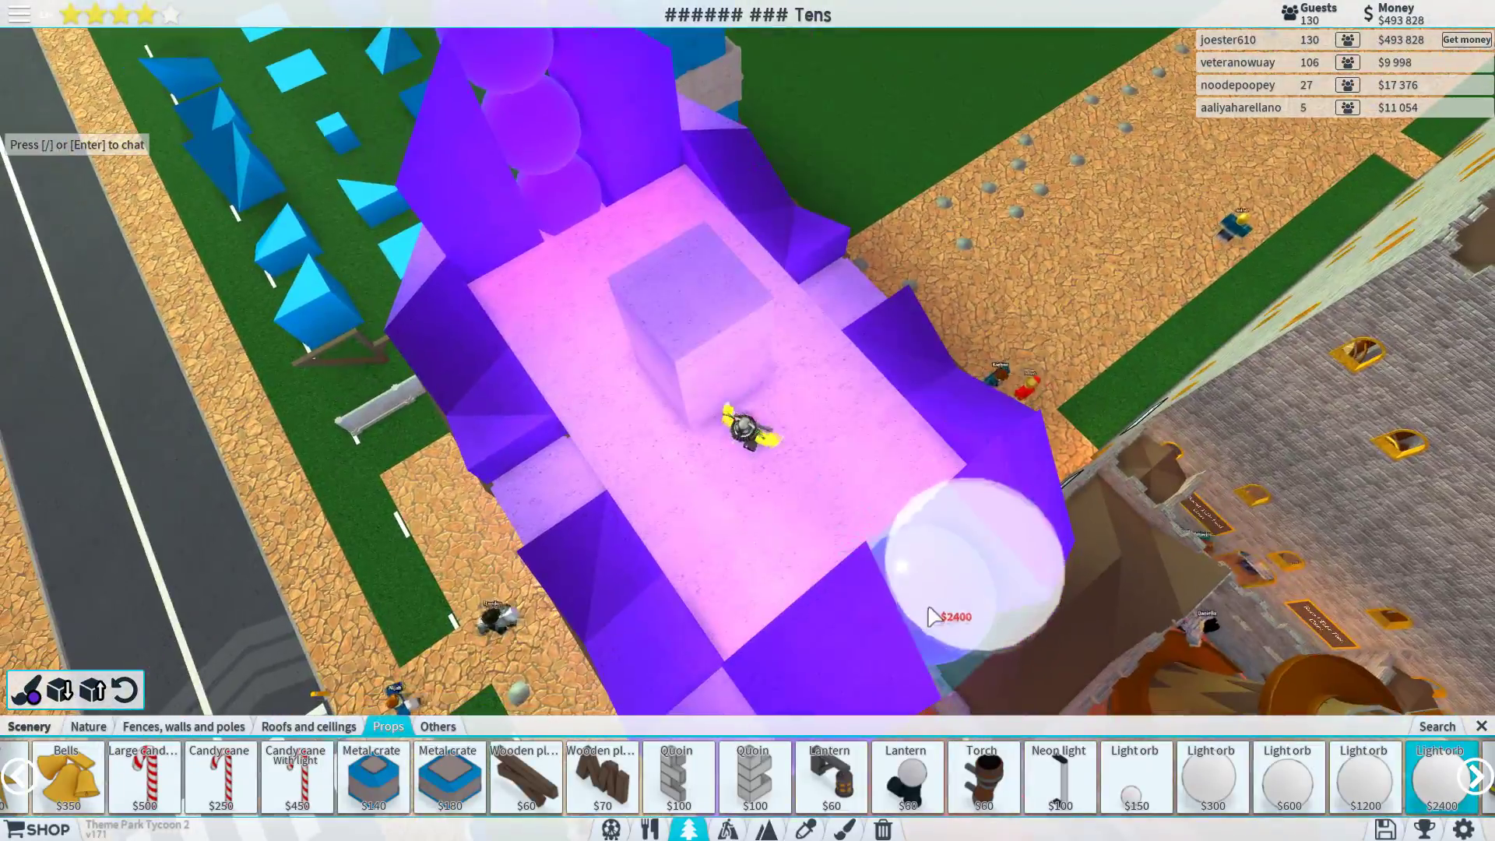
drag(918, 613, 874, 505)
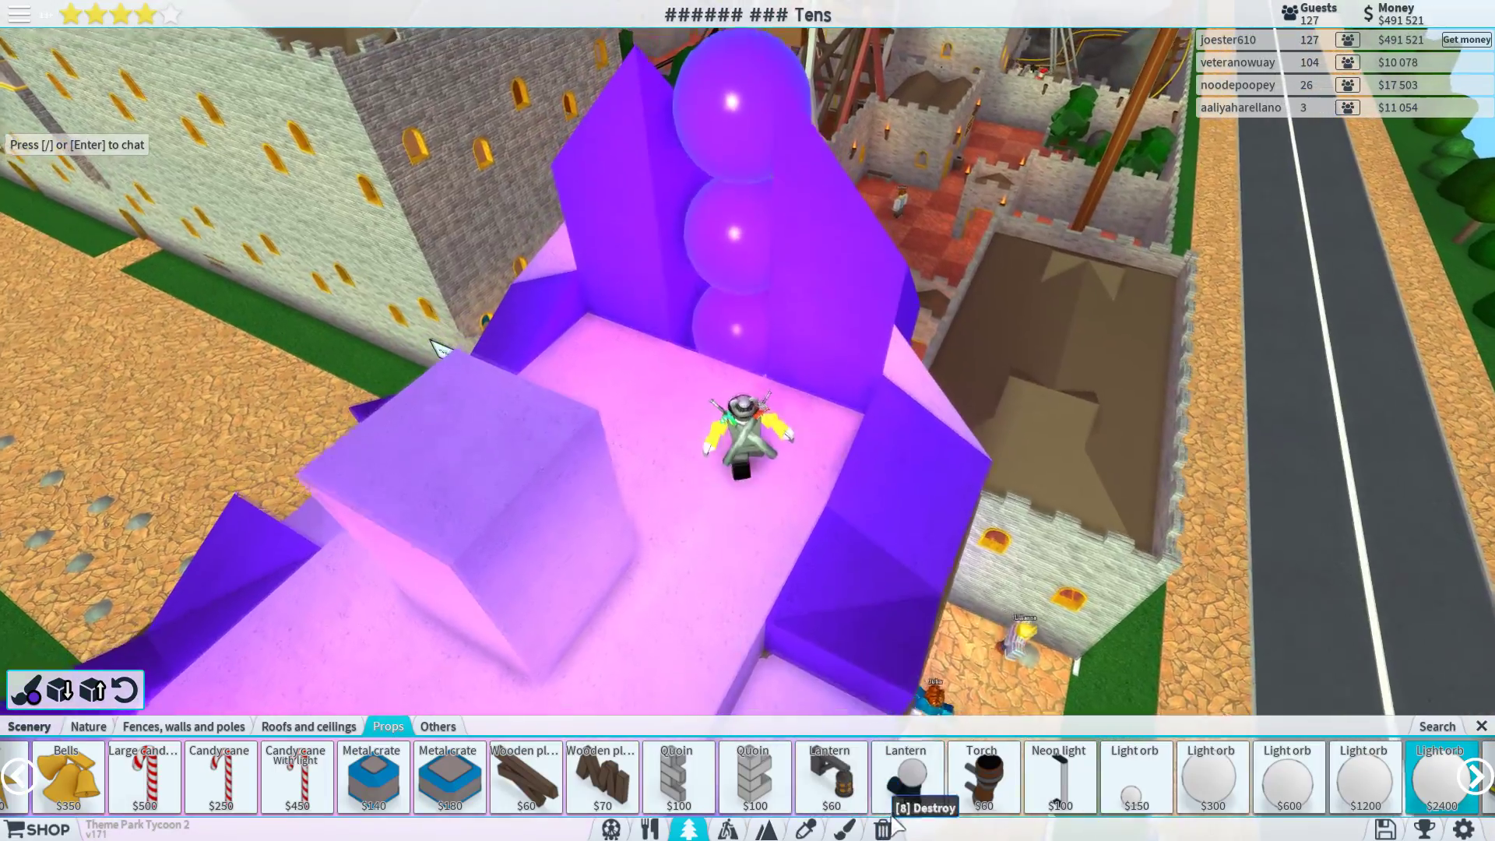
key(Delete)
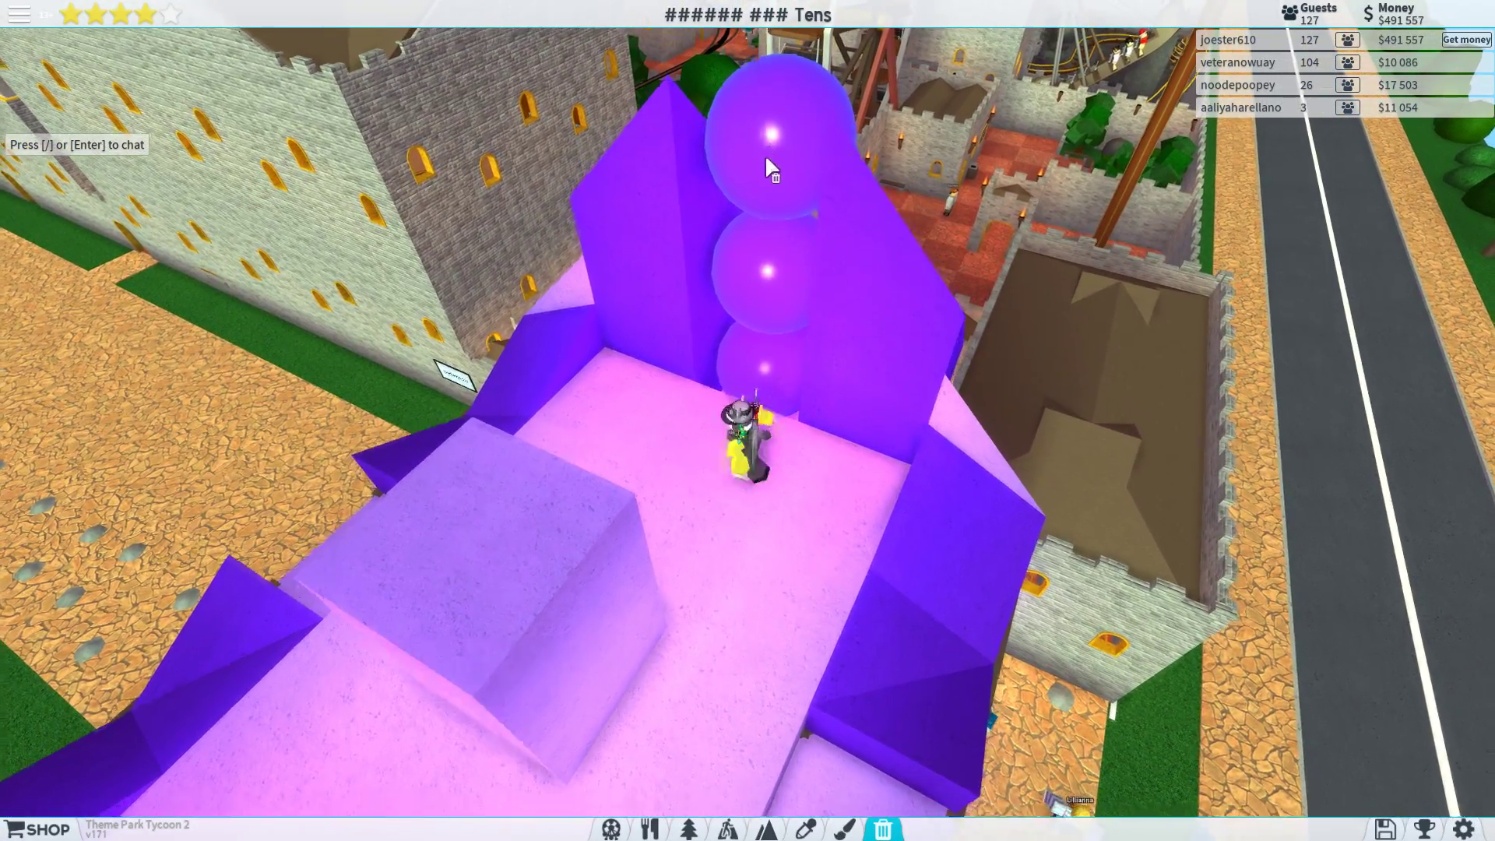
click(765, 154)
mouse_move(683, 268)
mouse_down()
mouse_move(636, 245)
mouse_move(565, 105)
mouse_move(1131, 173)
mouse_up()
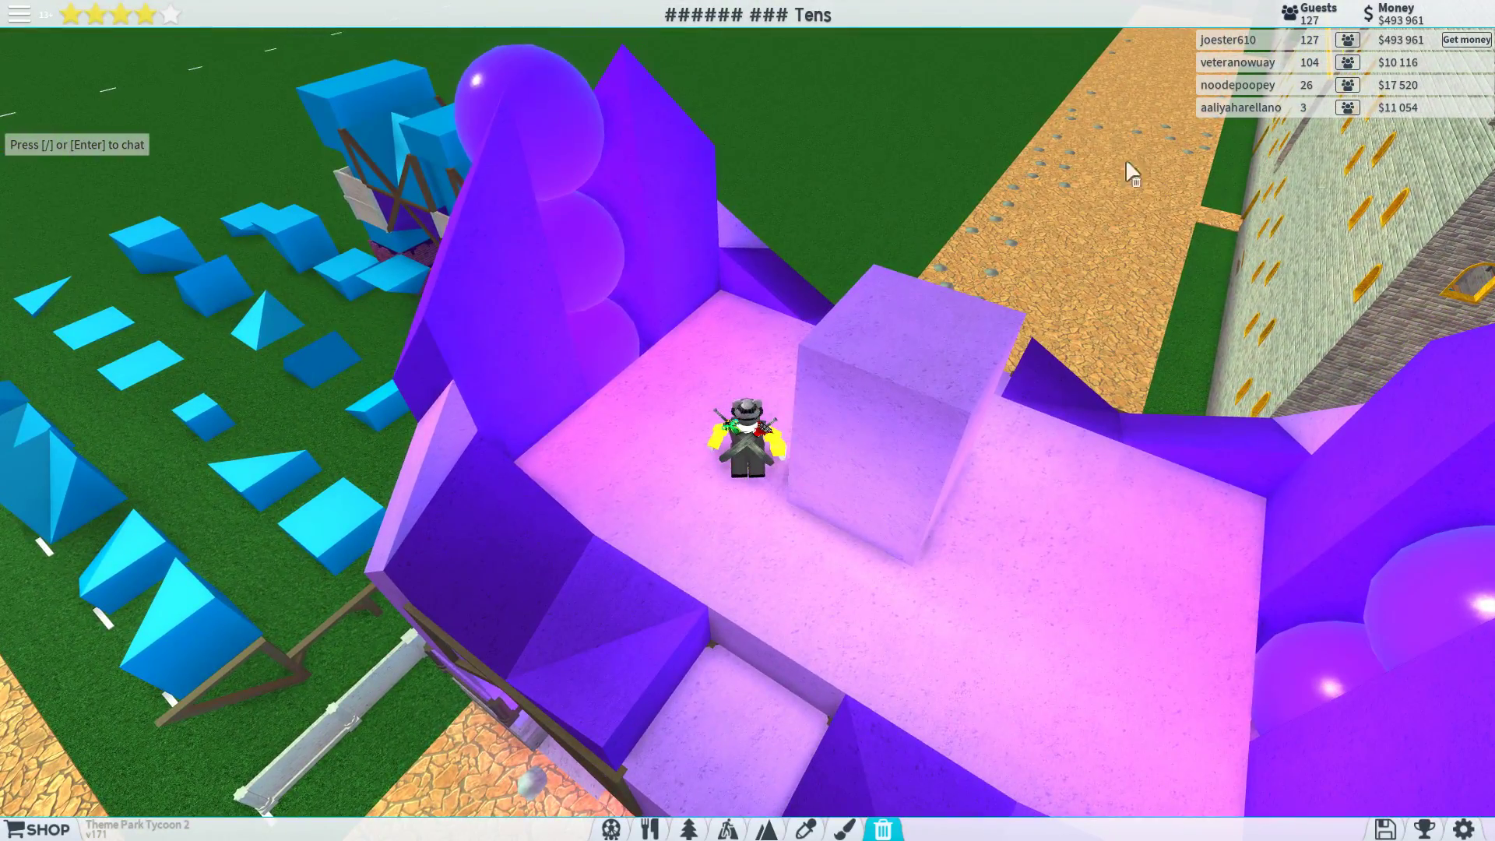
scroll(771, 228, down, 4)
drag(771, 228, 771, 228)
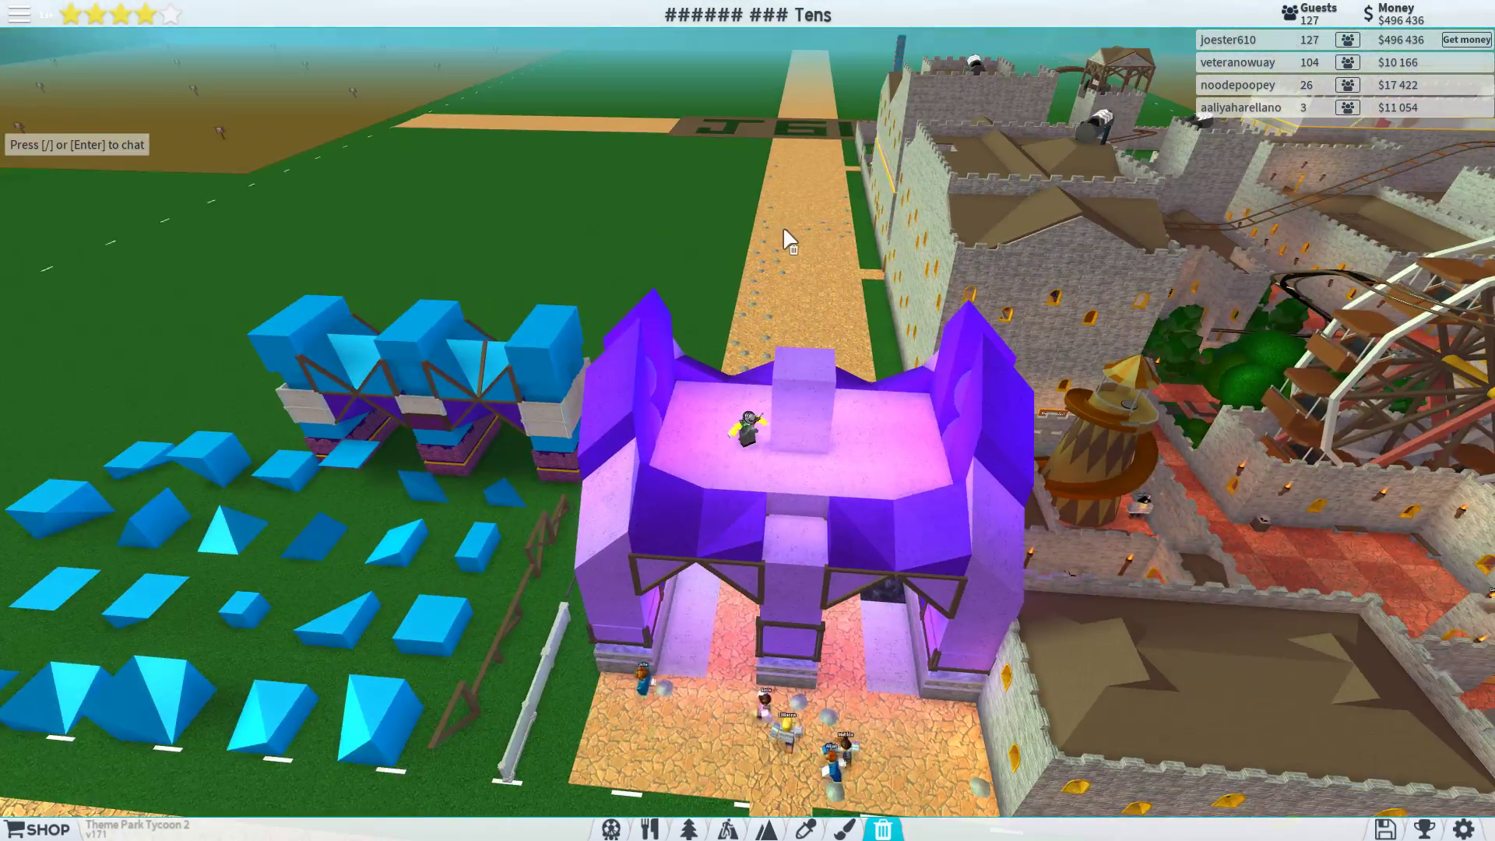
scroll(784, 225, down, 4)
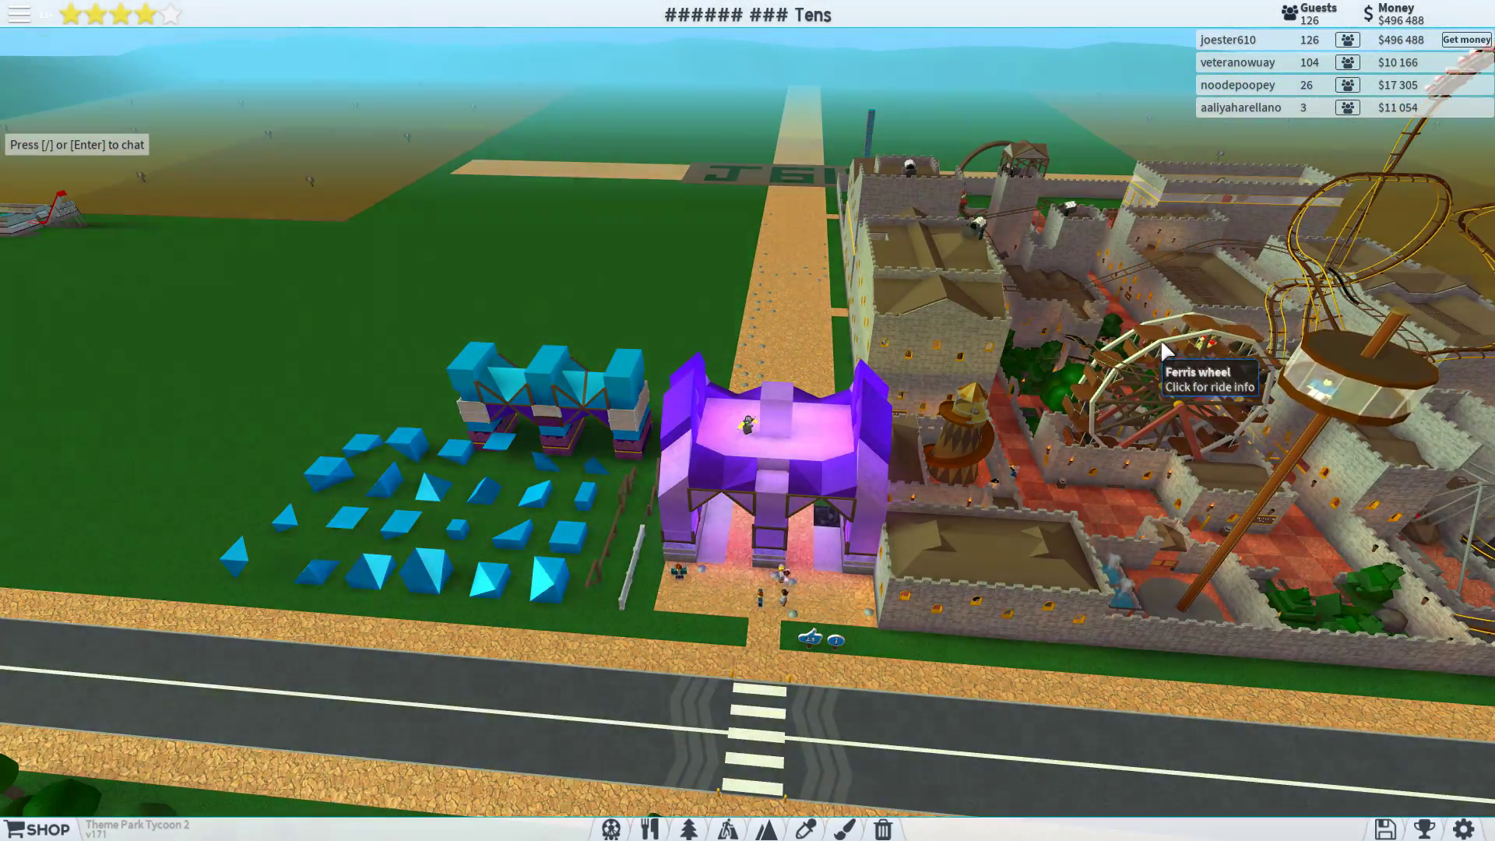
- Check the swinging ship, Down N' Under and Slow and Not Fun info, then close the panel
click(1321, 479)
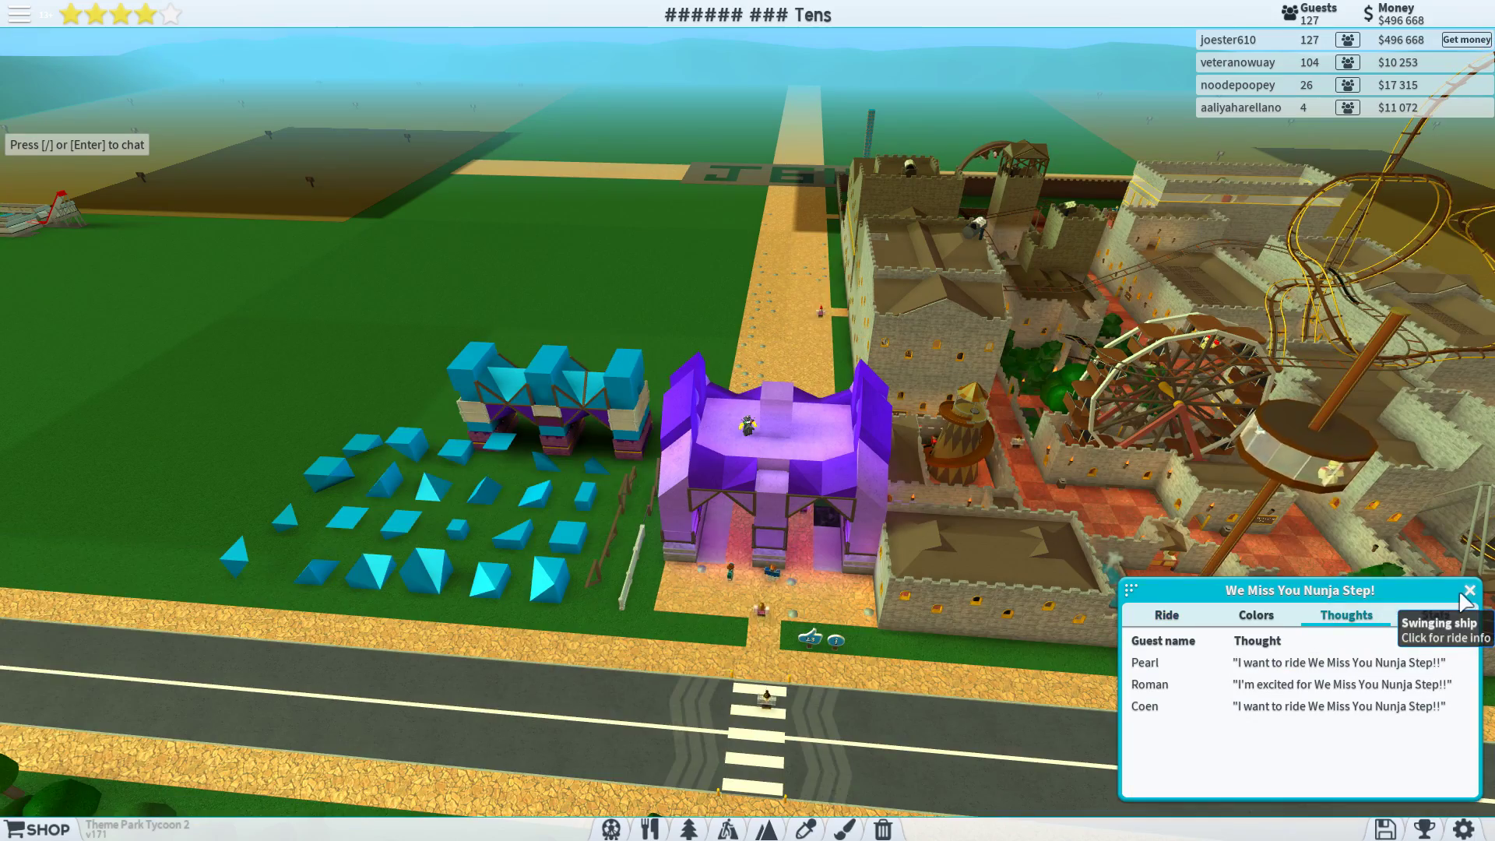
scroll(1471, 598, down, 5)
scroll(1165, 336, down, 3)
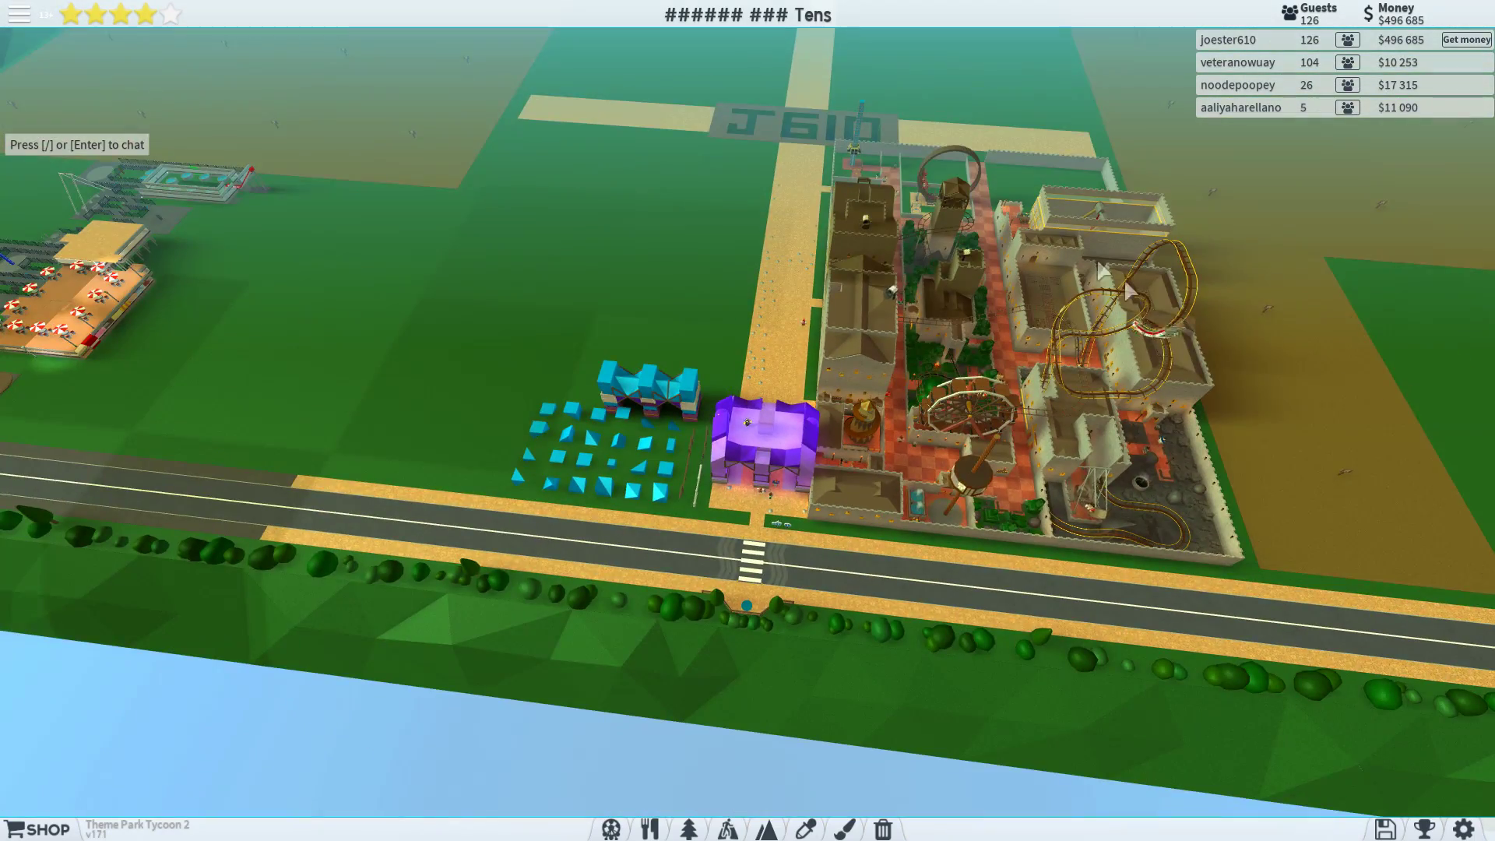
click(1187, 279)
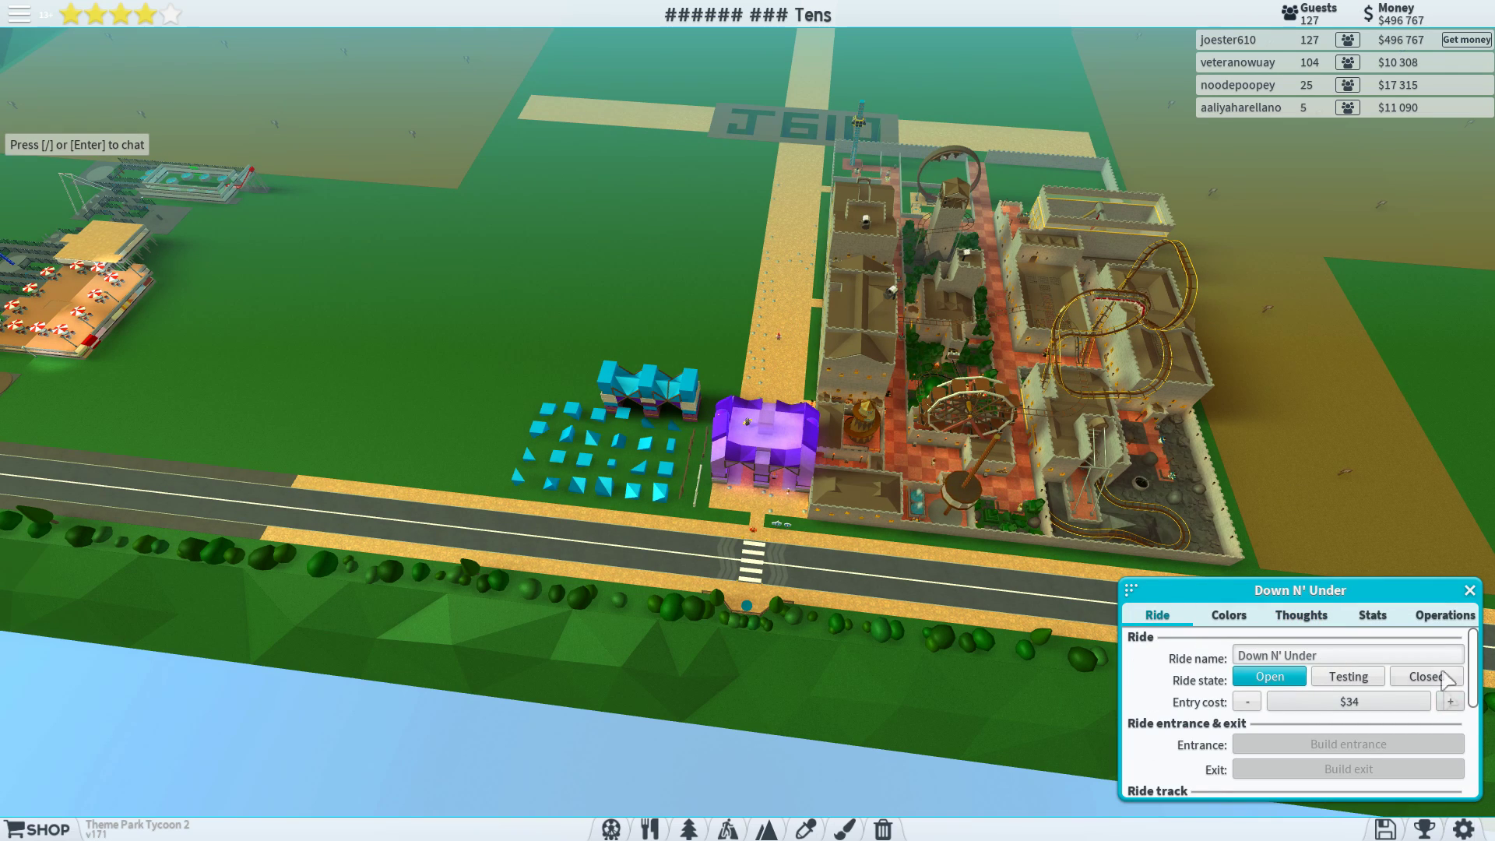
click(1468, 593)
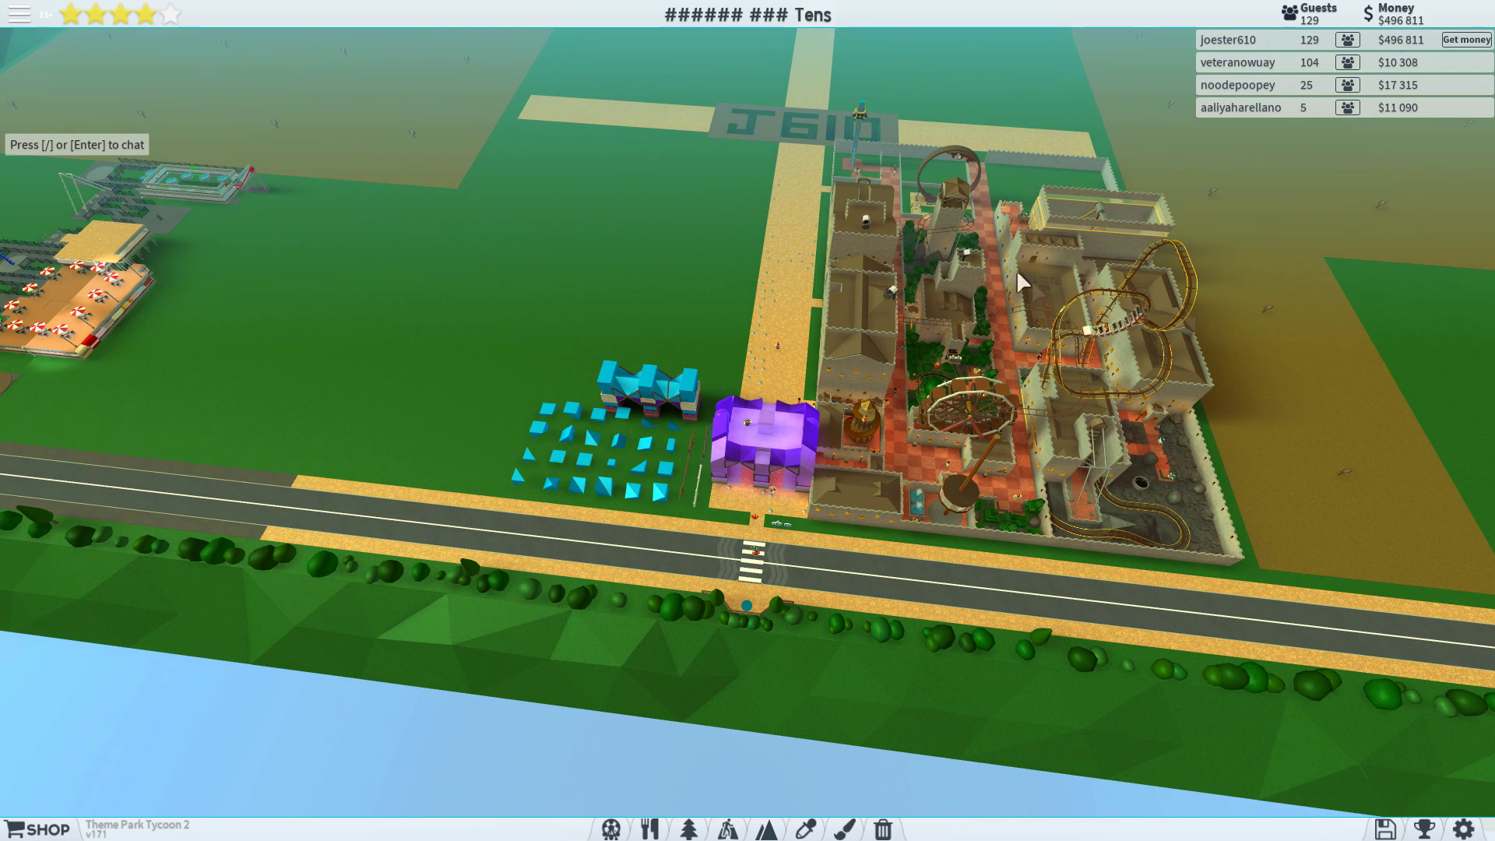
click(920, 239)
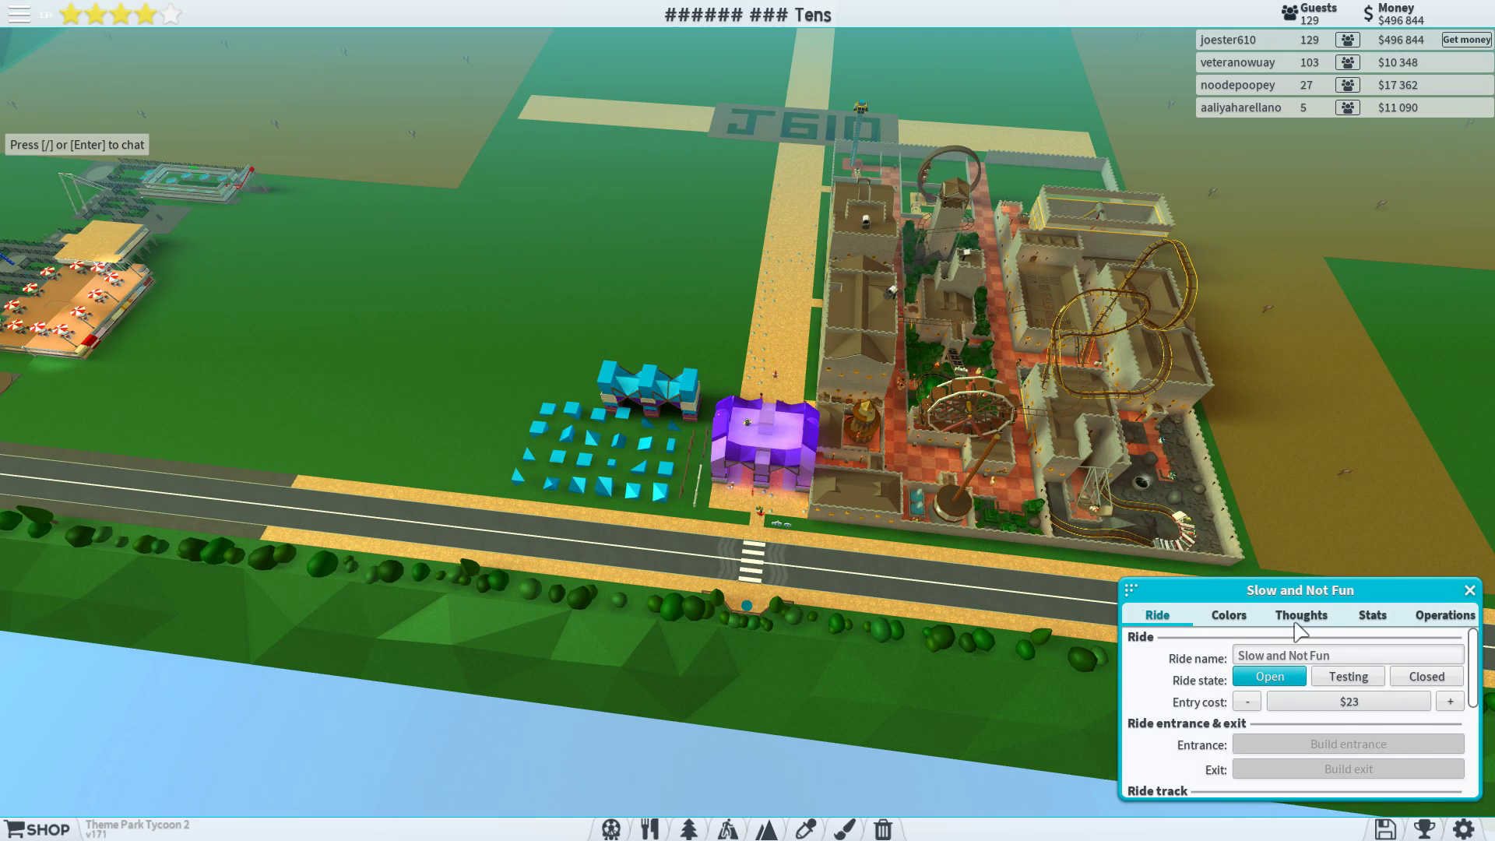
click(1472, 590)
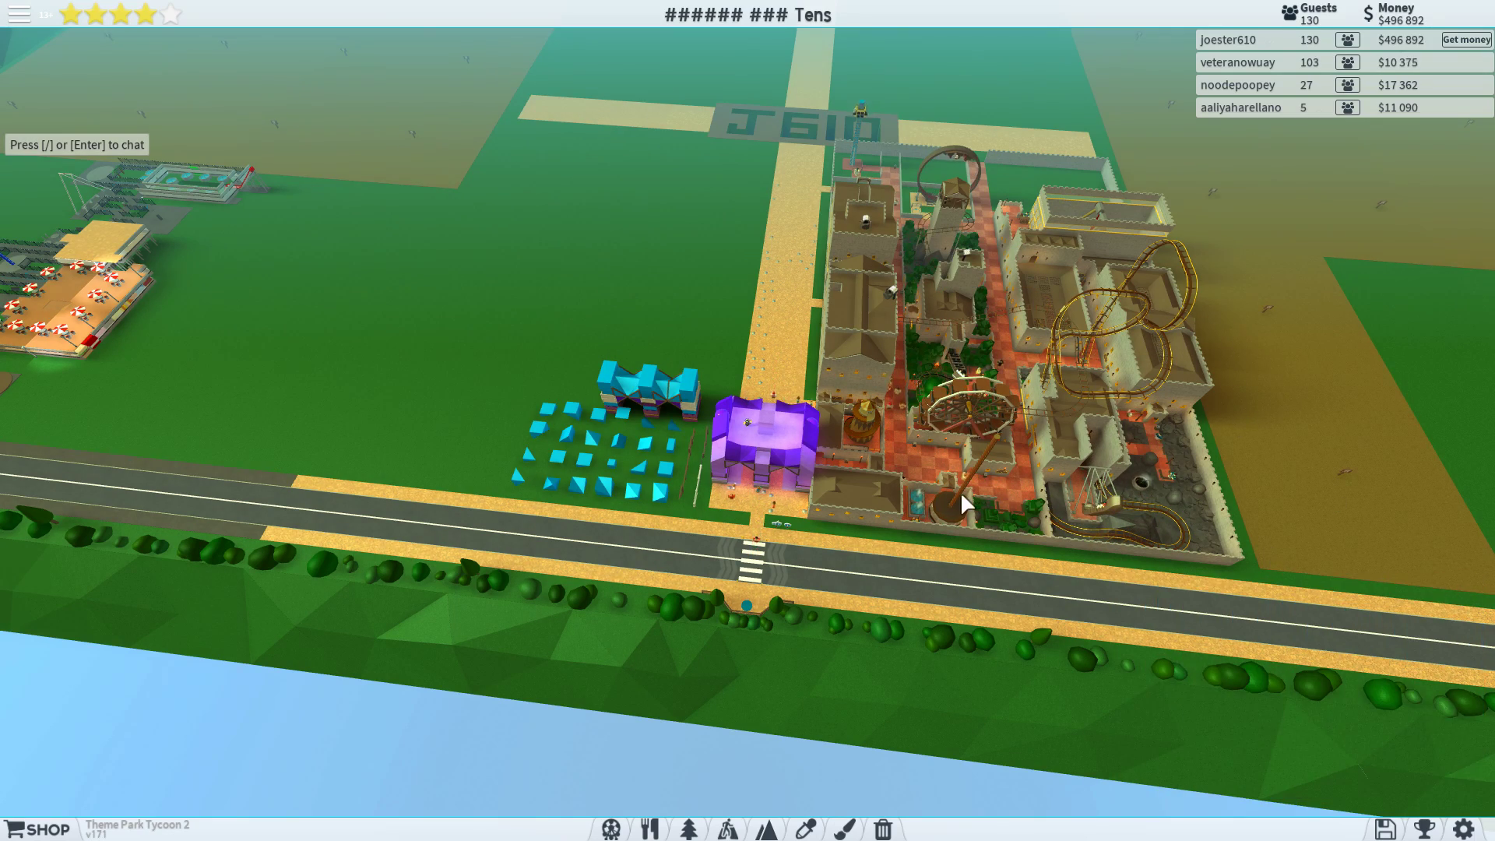
scroll(786, 406, up, 3)
scroll(786, 406, up, 2)
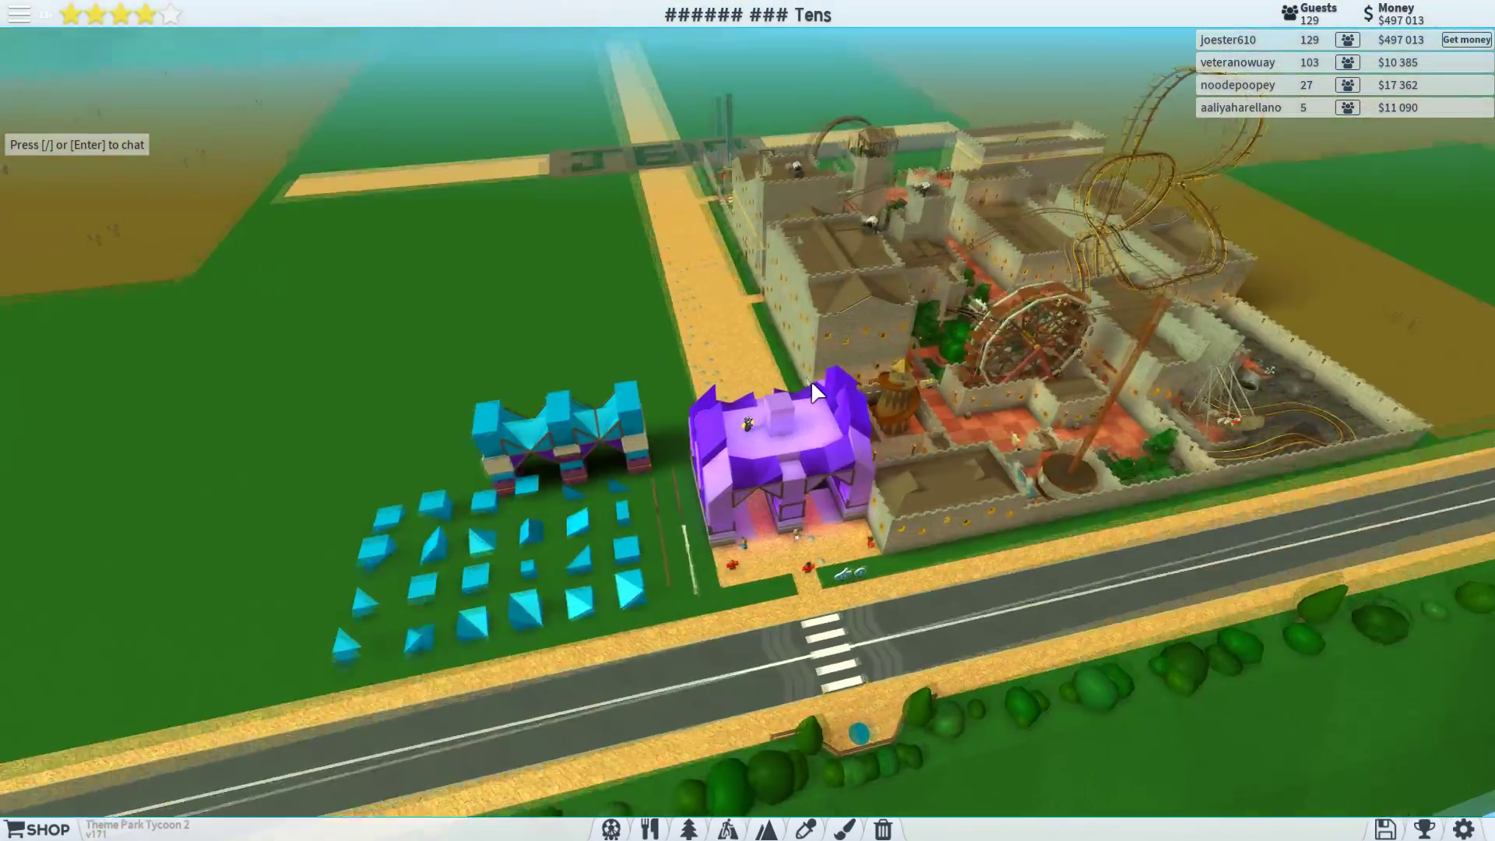
mouse_move(784, 405)
mouse_down()
mouse_move(811, 380)
mouse_move(558, 495)
mouse_move(492, 574)
mouse_move(574, 415)
mouse_move(600, 439)
mouse_up()
scroll(671, 421, up, 5)
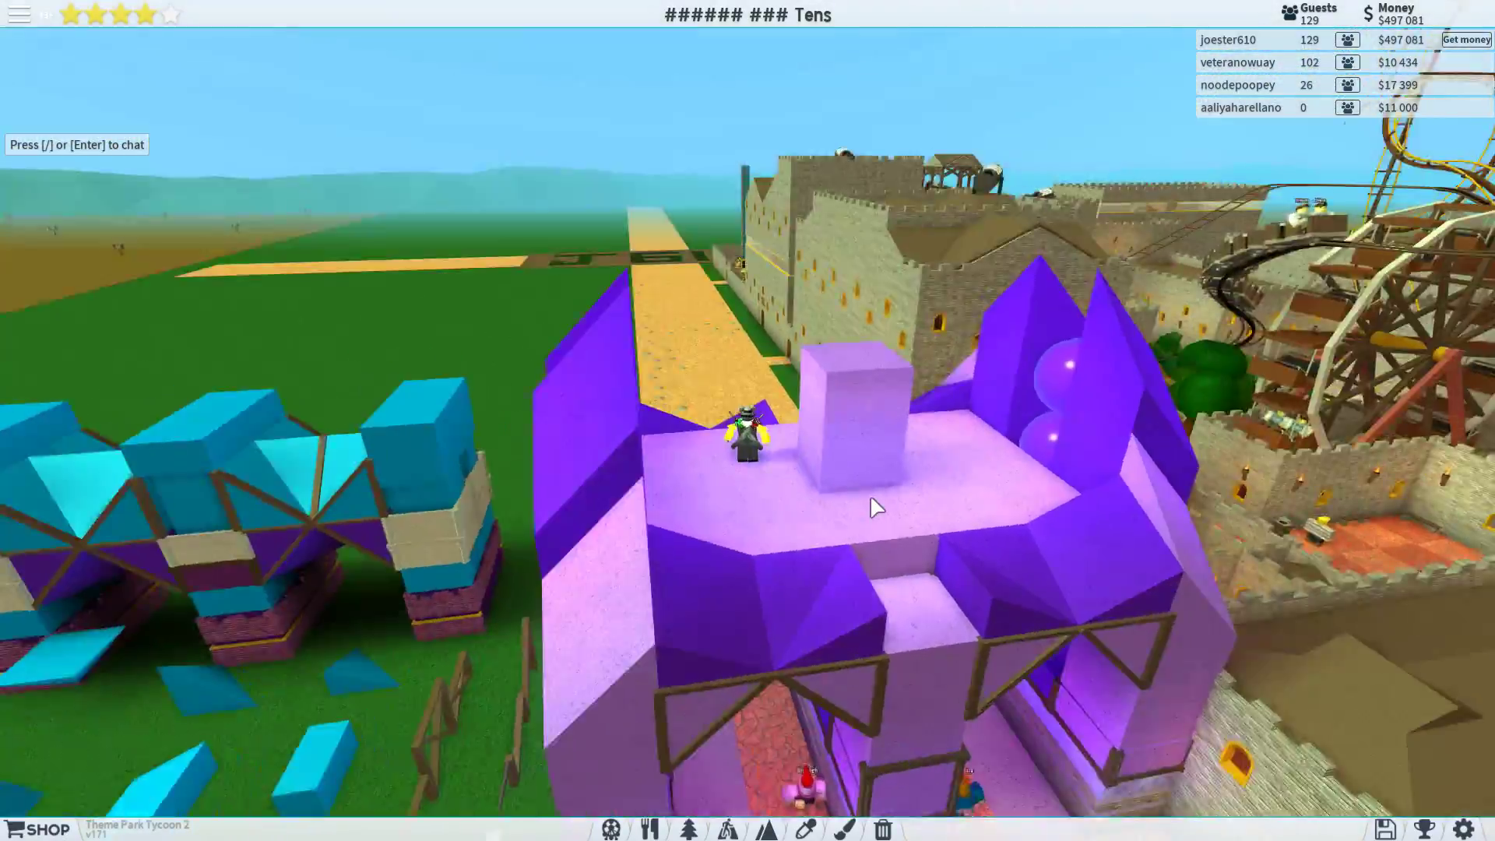
scroll(870, 495, down, 5)
mouse_move(870, 494)
mouse_down()
mouse_move(870, 467)
mouse_move(823, 436)
mouse_move(795, 451)
mouse_move(849, 315)
mouse_up()
scroll(848, 479, up, 5)
scroll(822, 436, up, 5)
scroll(822, 437, down, 5)
scroll(849, 314, up, 3)
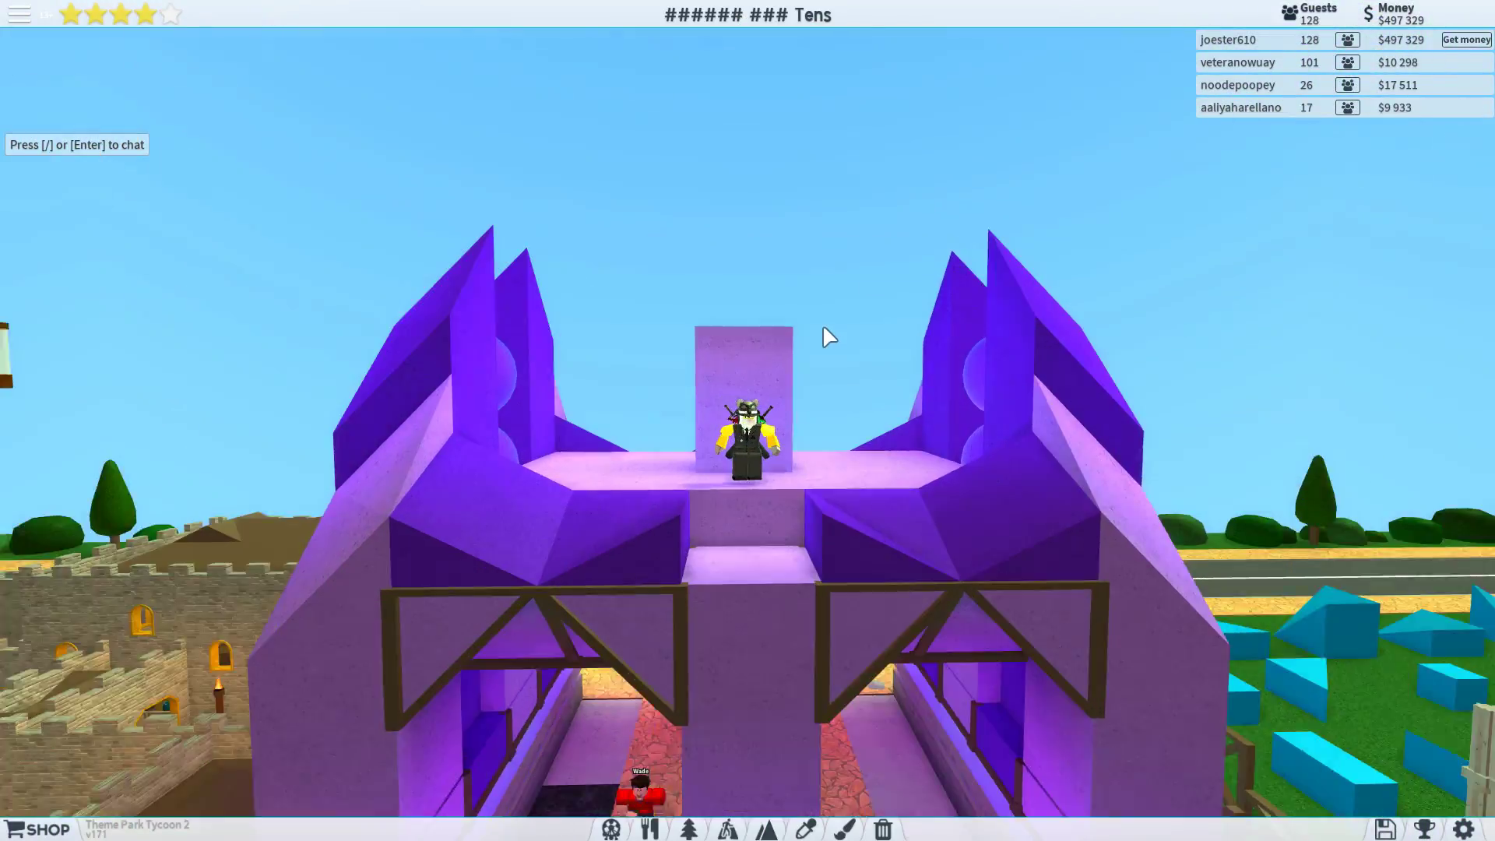
scroll(823, 324, up, 5)
scroll(823, 324, up, 3)
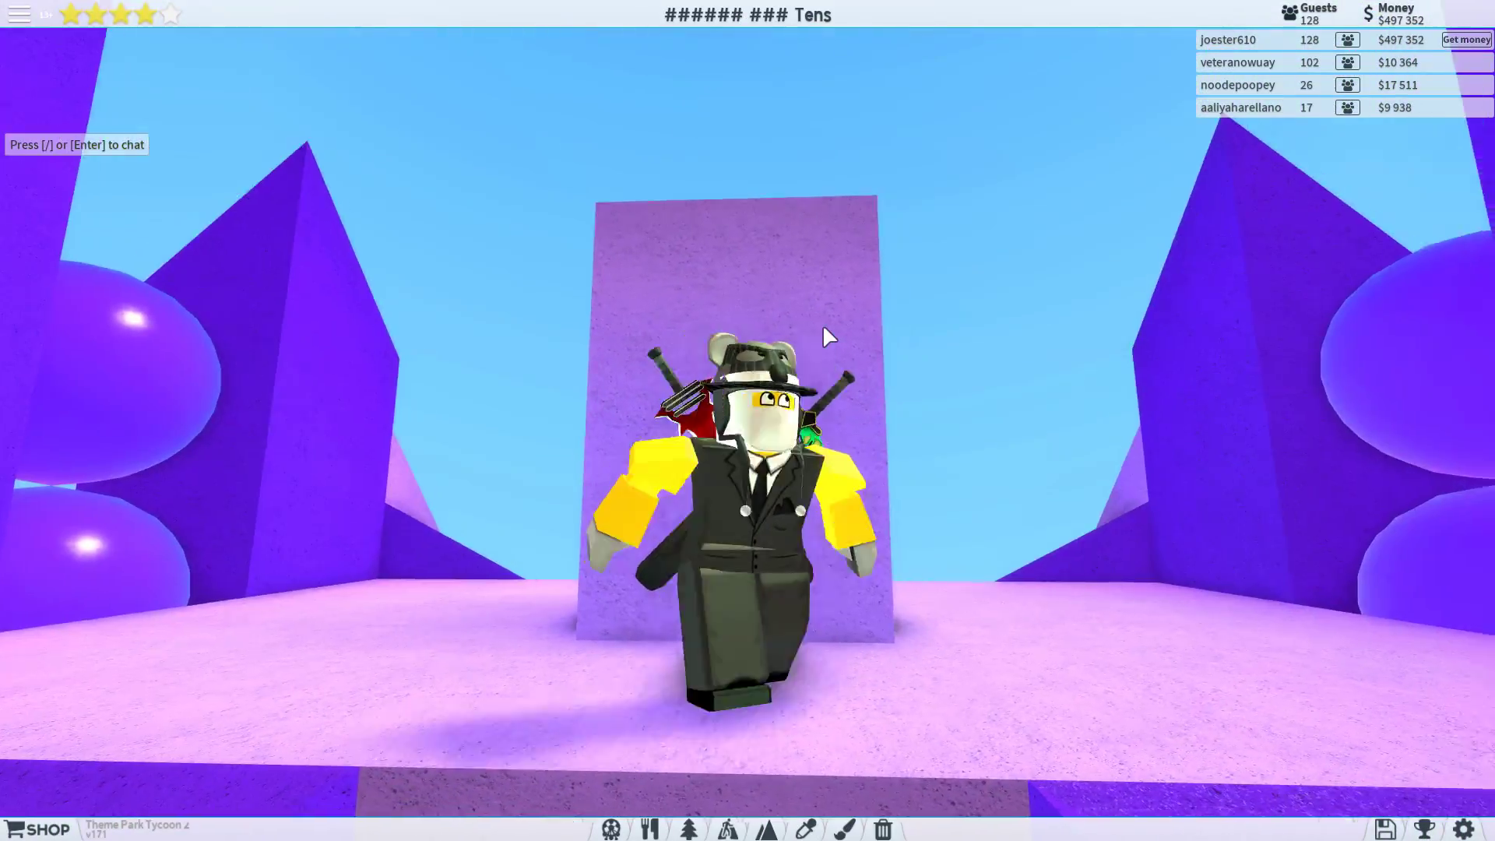
key(w)
drag(823, 323, 822, 324)
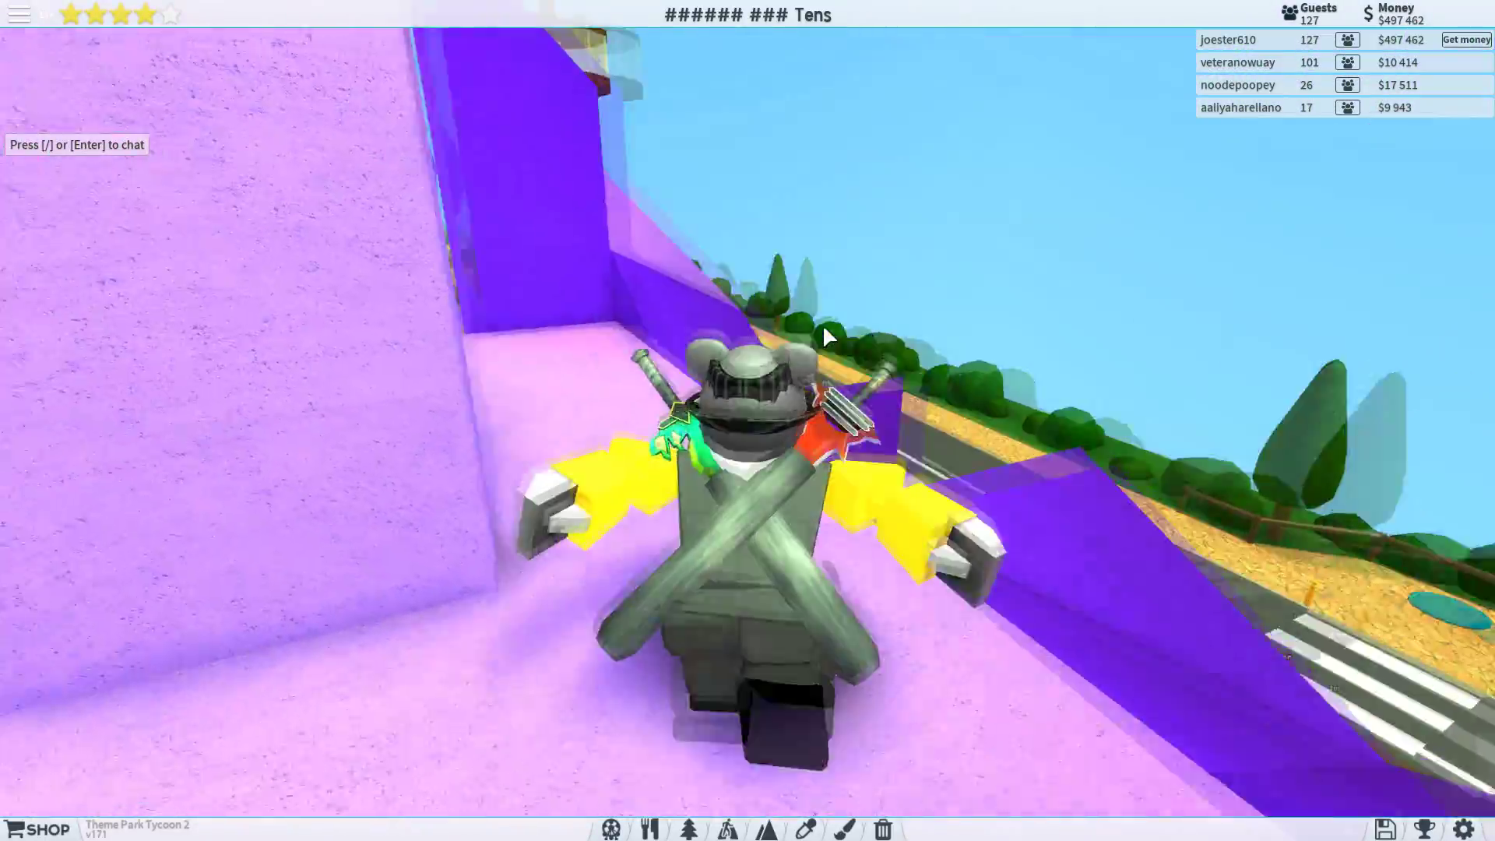
scroll(823, 324, down, 5)
scroll(823, 324, down, 8)
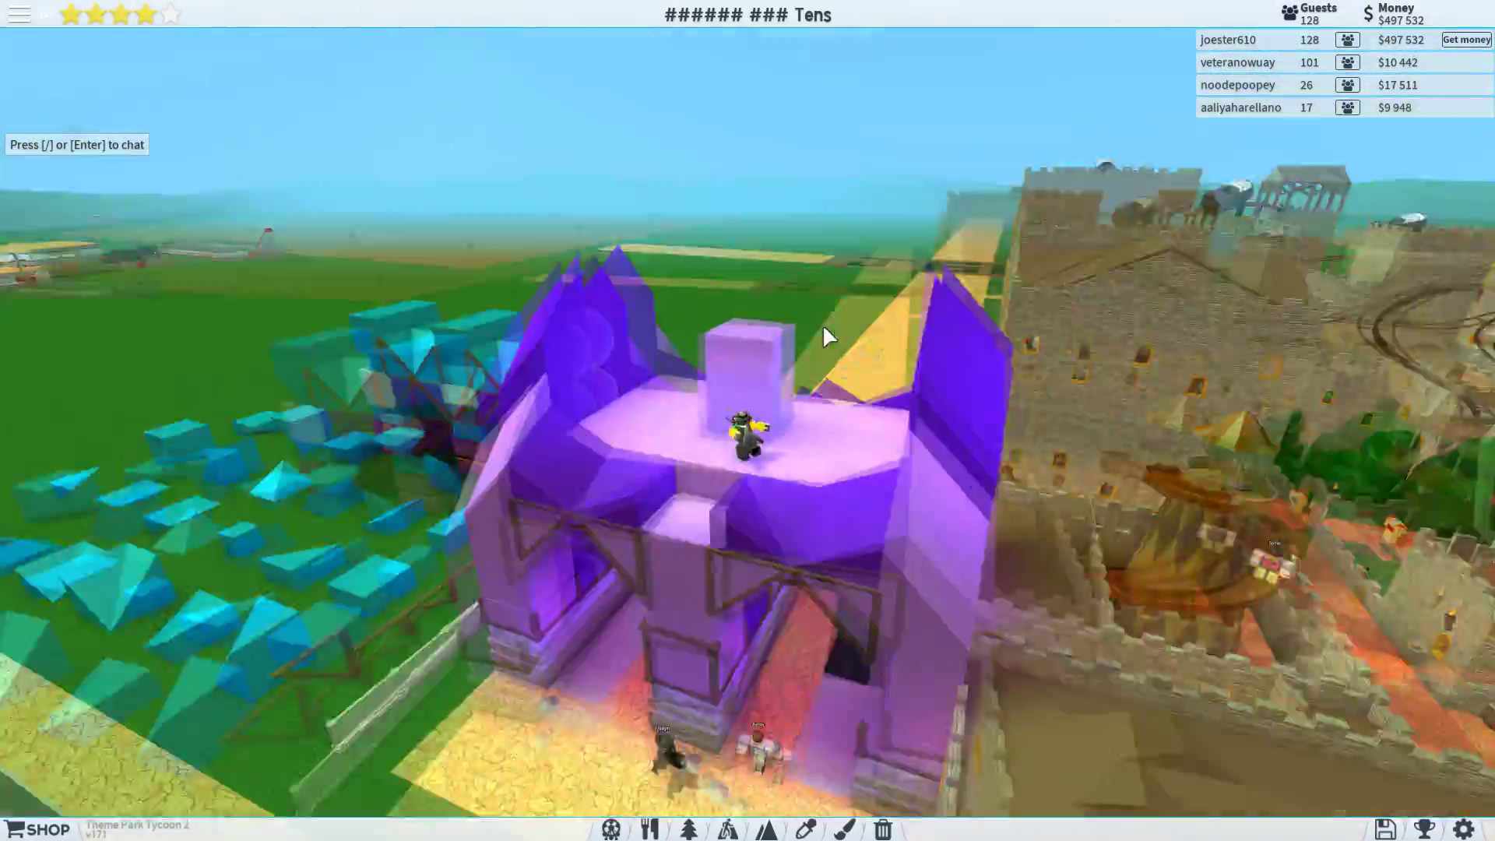
right_click(822, 324)
scroll(823, 323, up, 8)
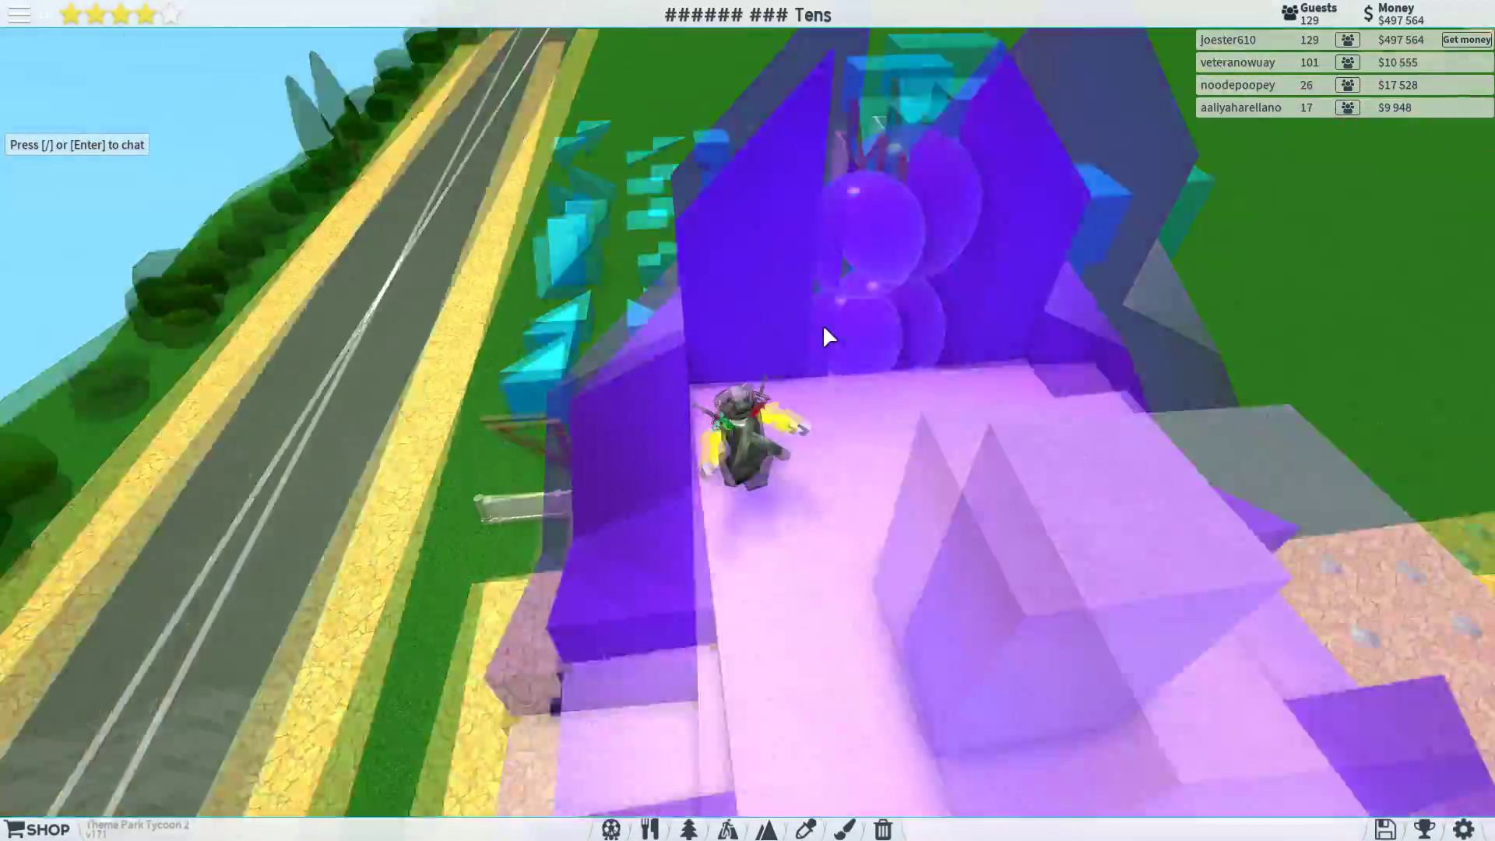
mouse_move(823, 324)
mouse_down()
mouse_move(885, 386)
mouse_move(937, 555)
mouse_move(887, 501)
mouse_move(856, 607)
mouse_up()
scroll(822, 324, down, 5)
scroll(853, 607, up, 2)
- Set the Painter's primary colour to a deeper purple
click(807, 828)
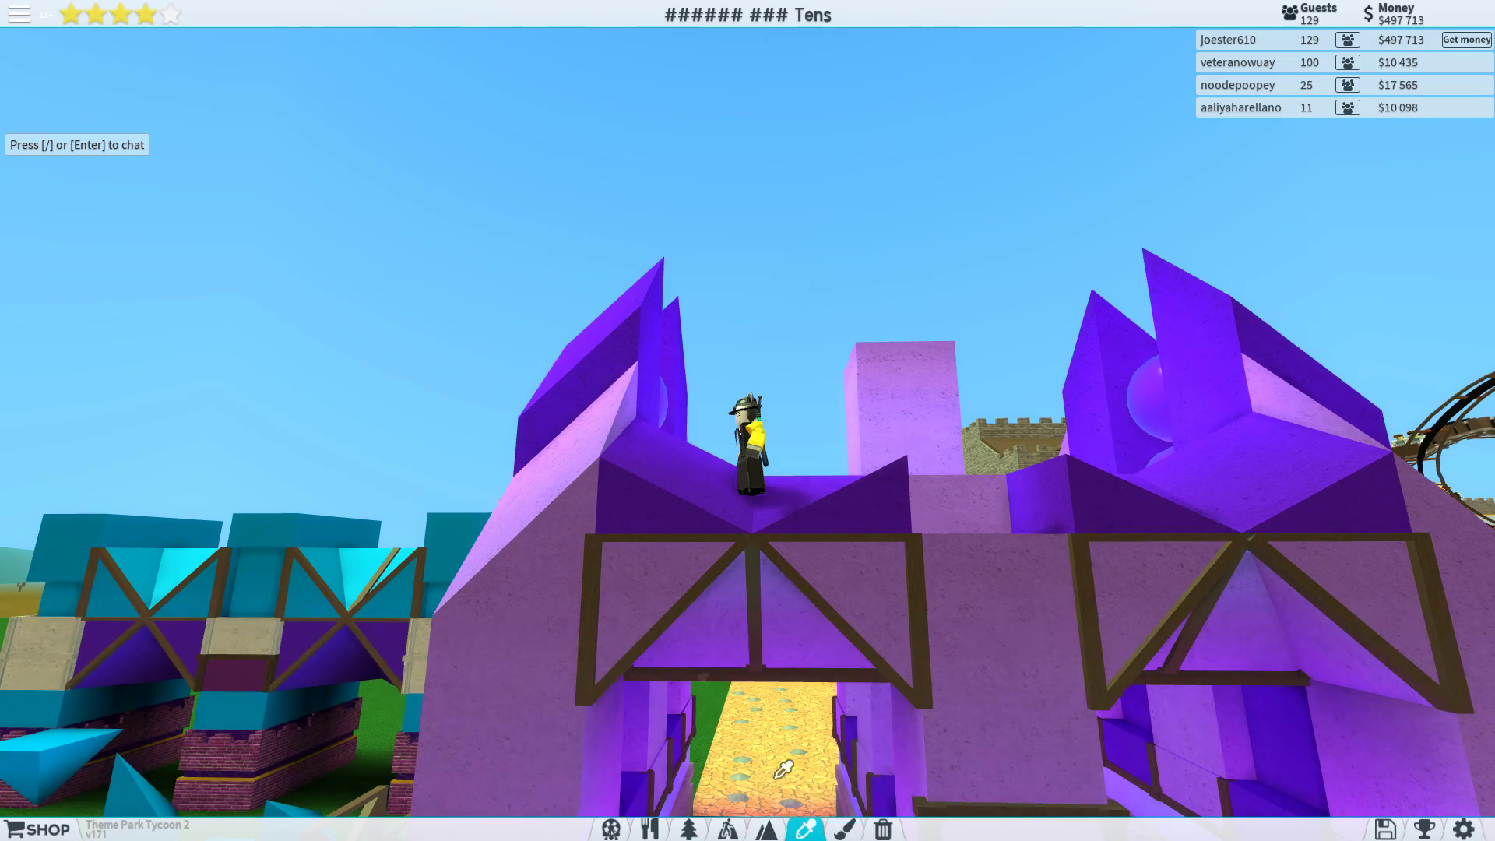
key(7)
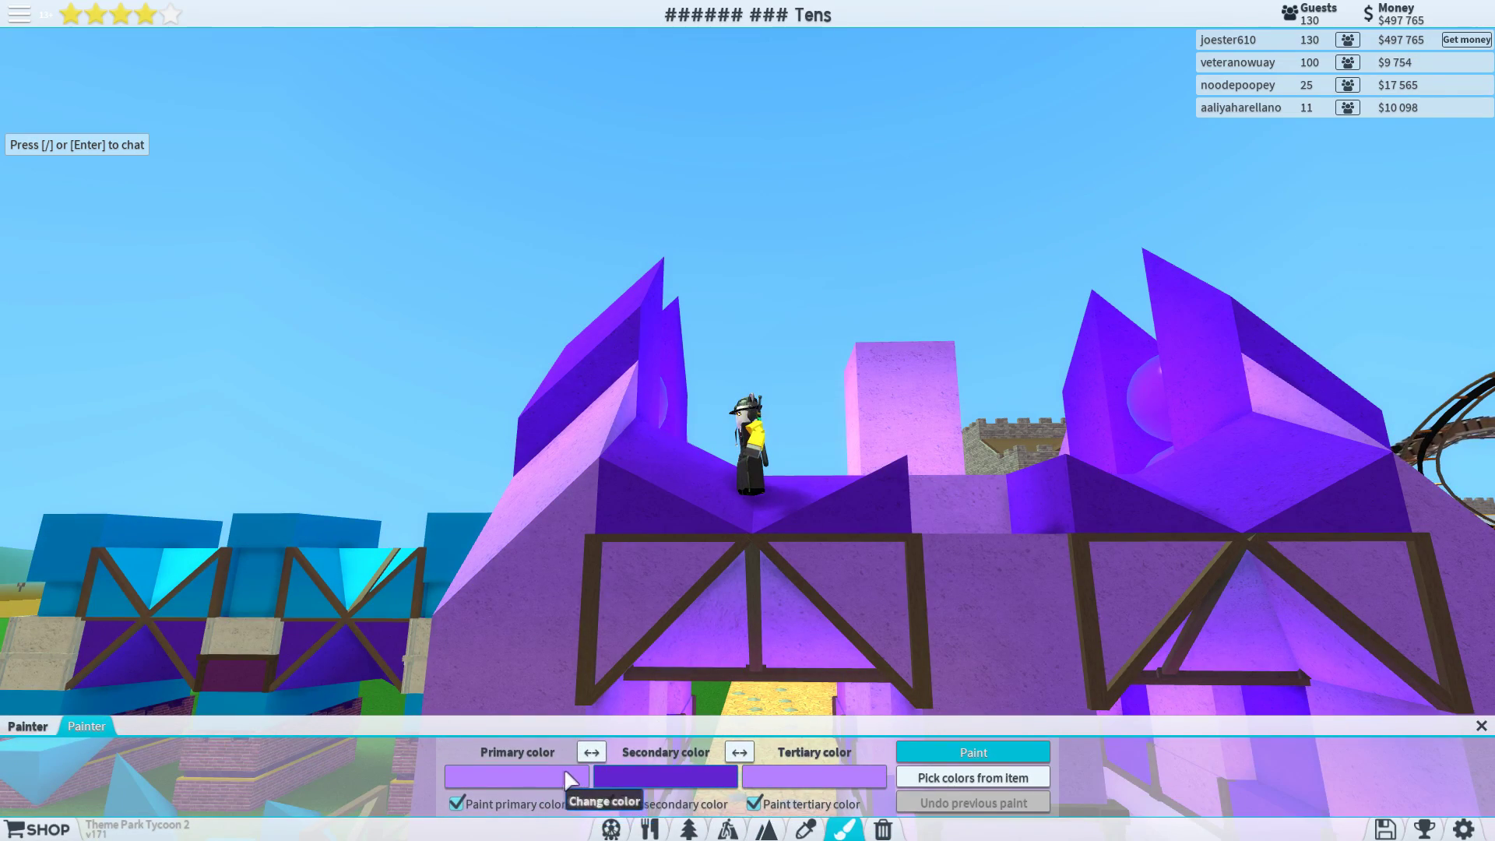
click(572, 780)
click(817, 337)
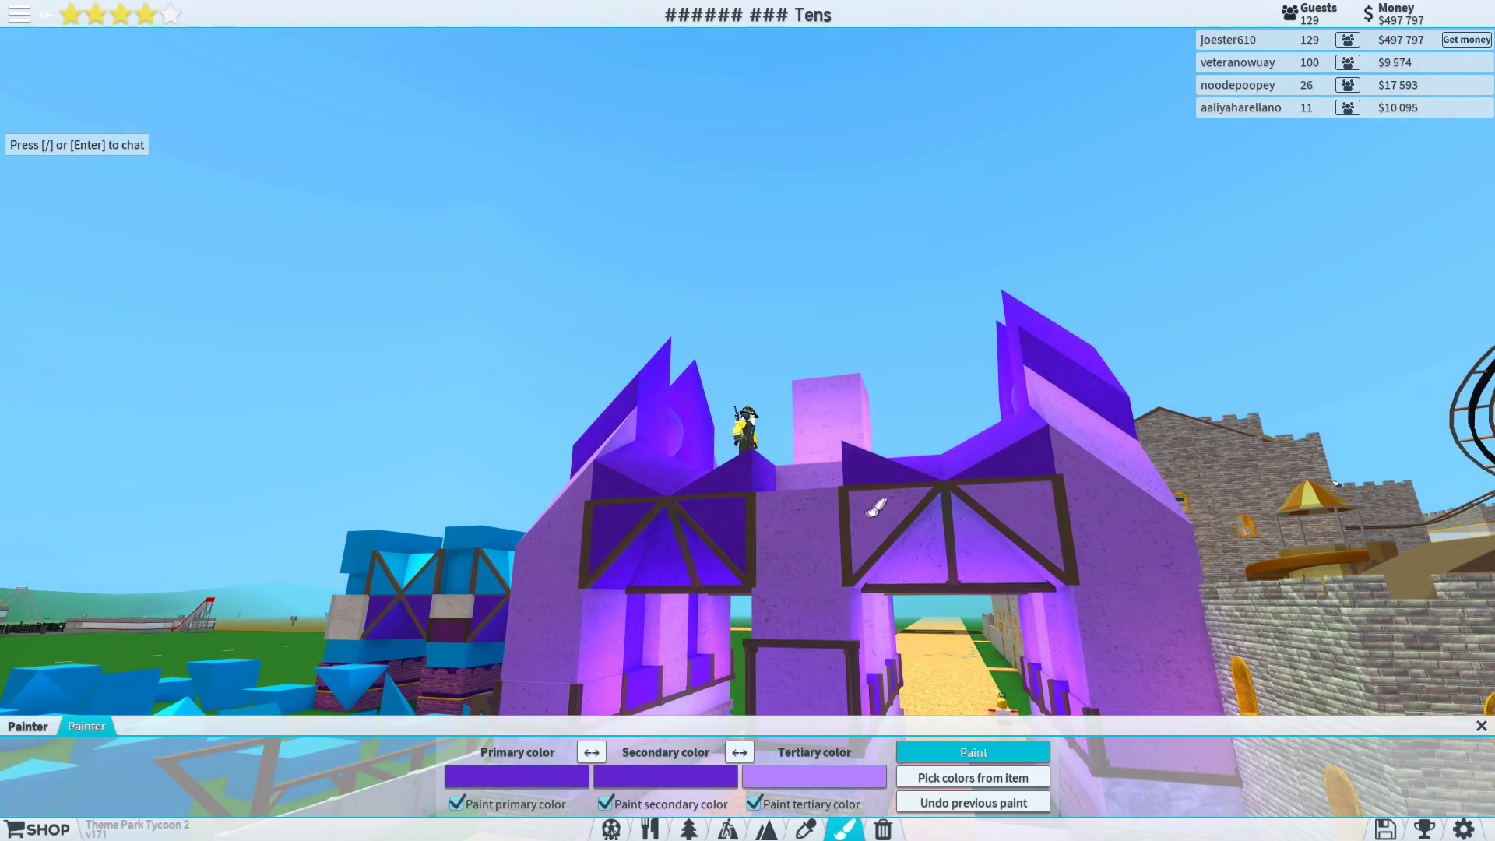
- Orbit around the entrance while the avatar climbs into its upper wooden frame
right_click(945, 537)
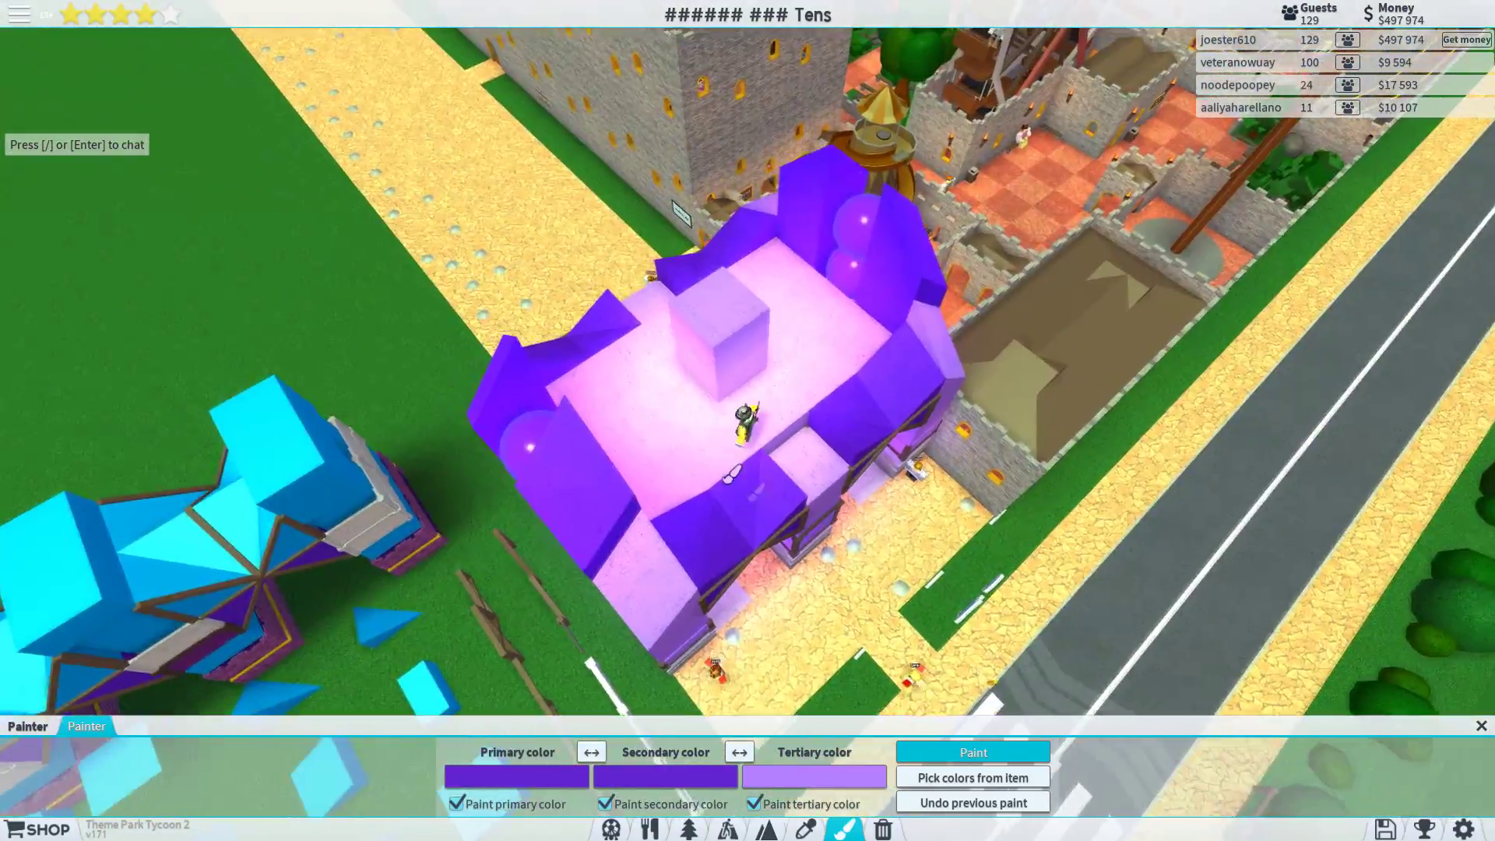
drag(728, 474, 856, 554)
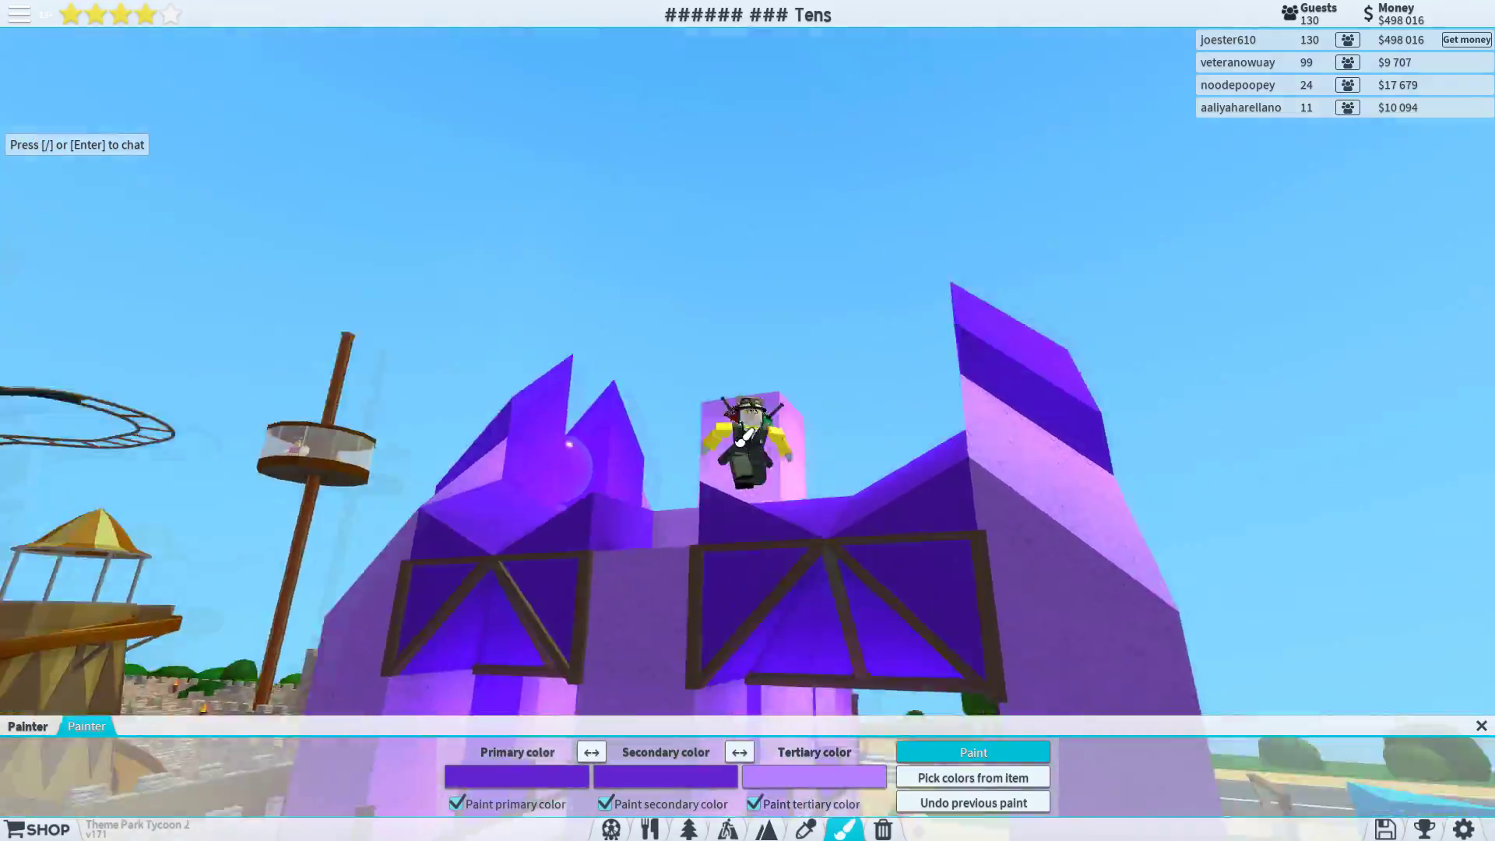
drag(614, 549, 736, 376)
scroll(736, 377, up, 3)
right_click(736, 376)
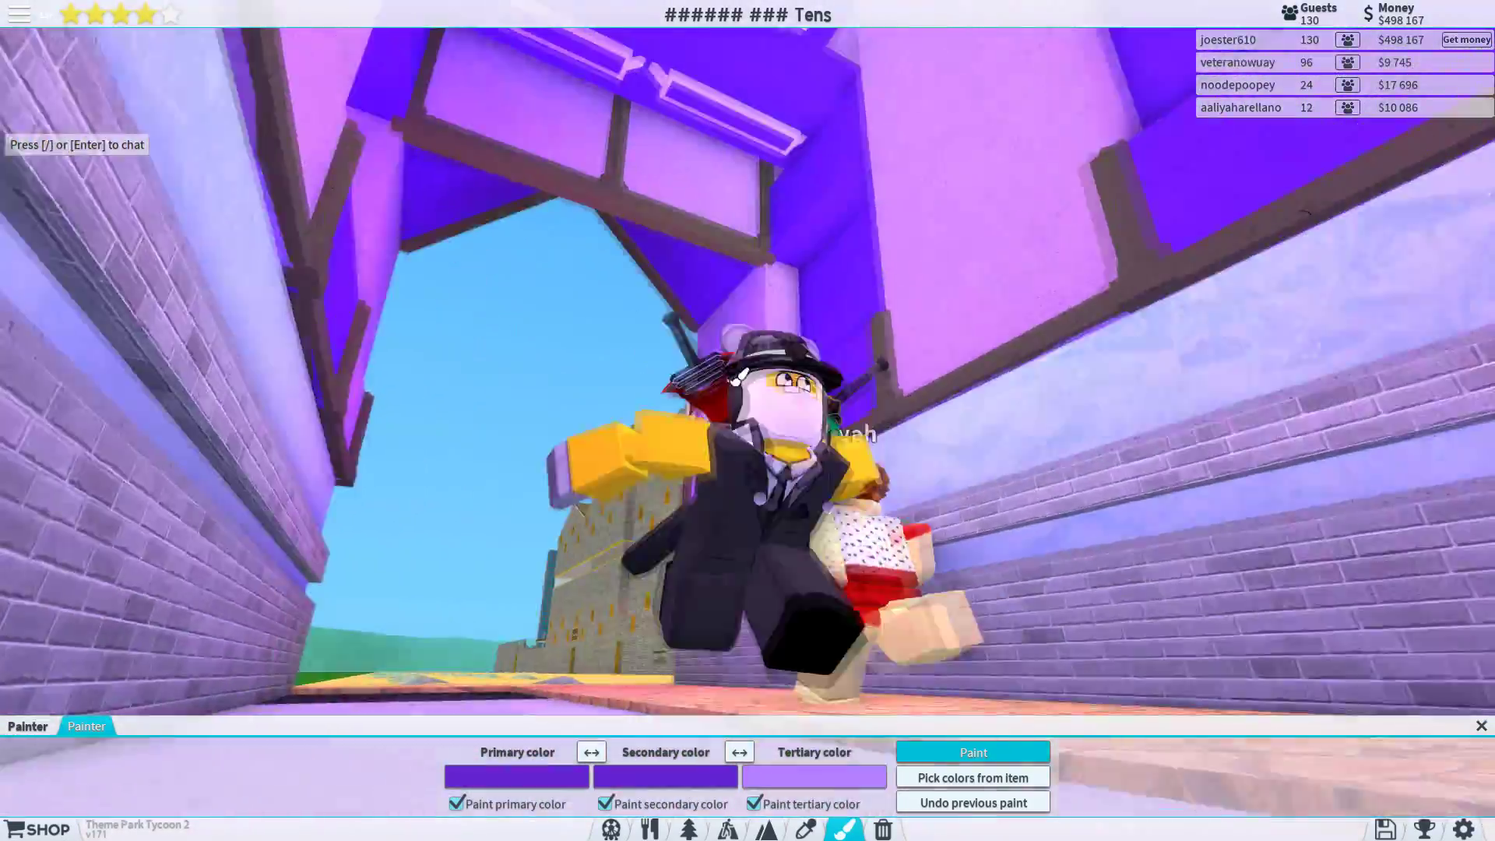
drag(737, 376, 736, 376)
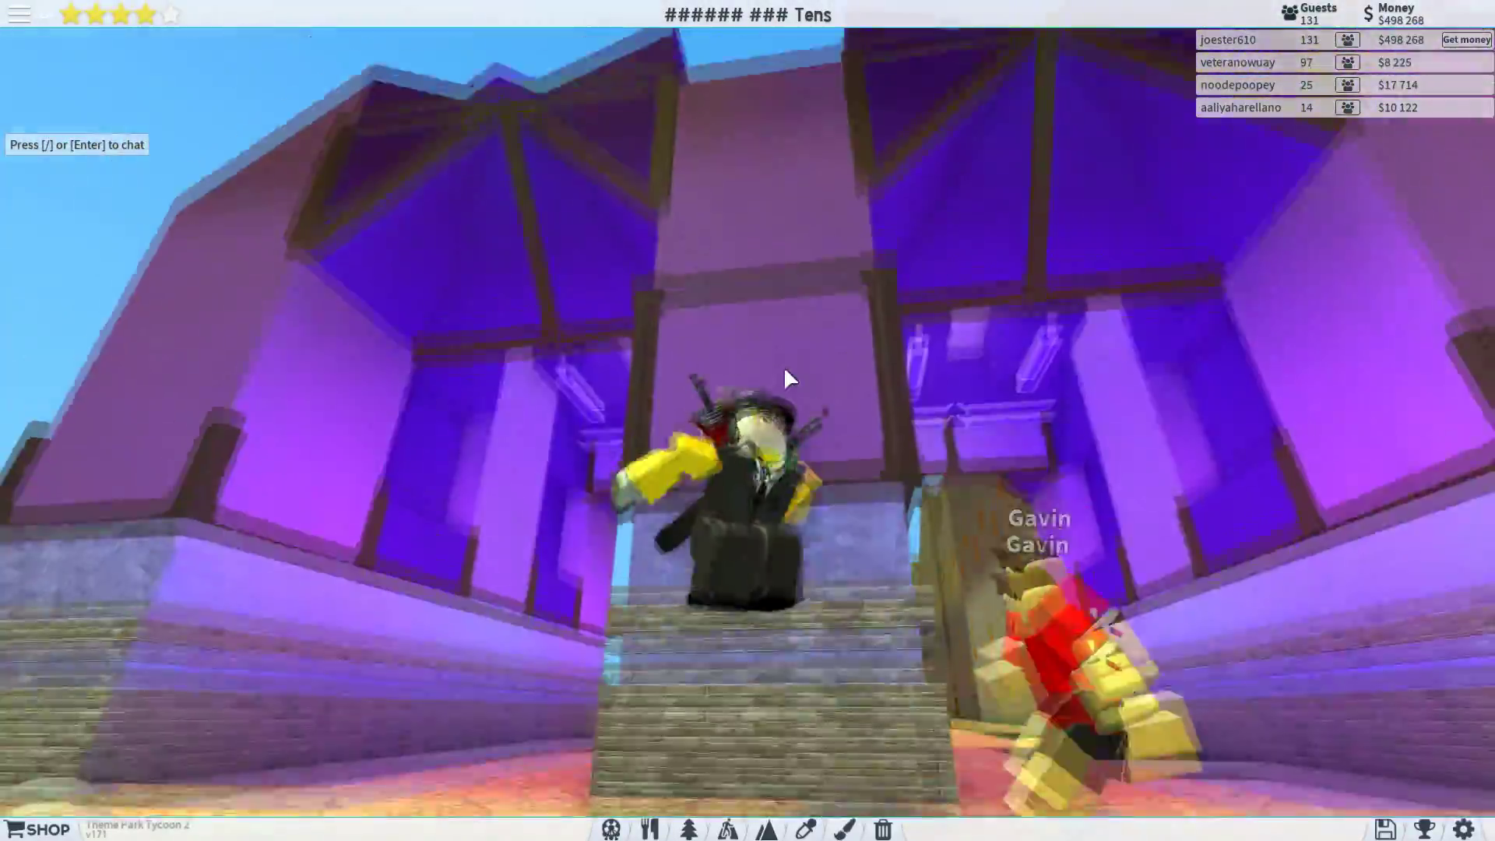
drag(784, 366, 783, 366)
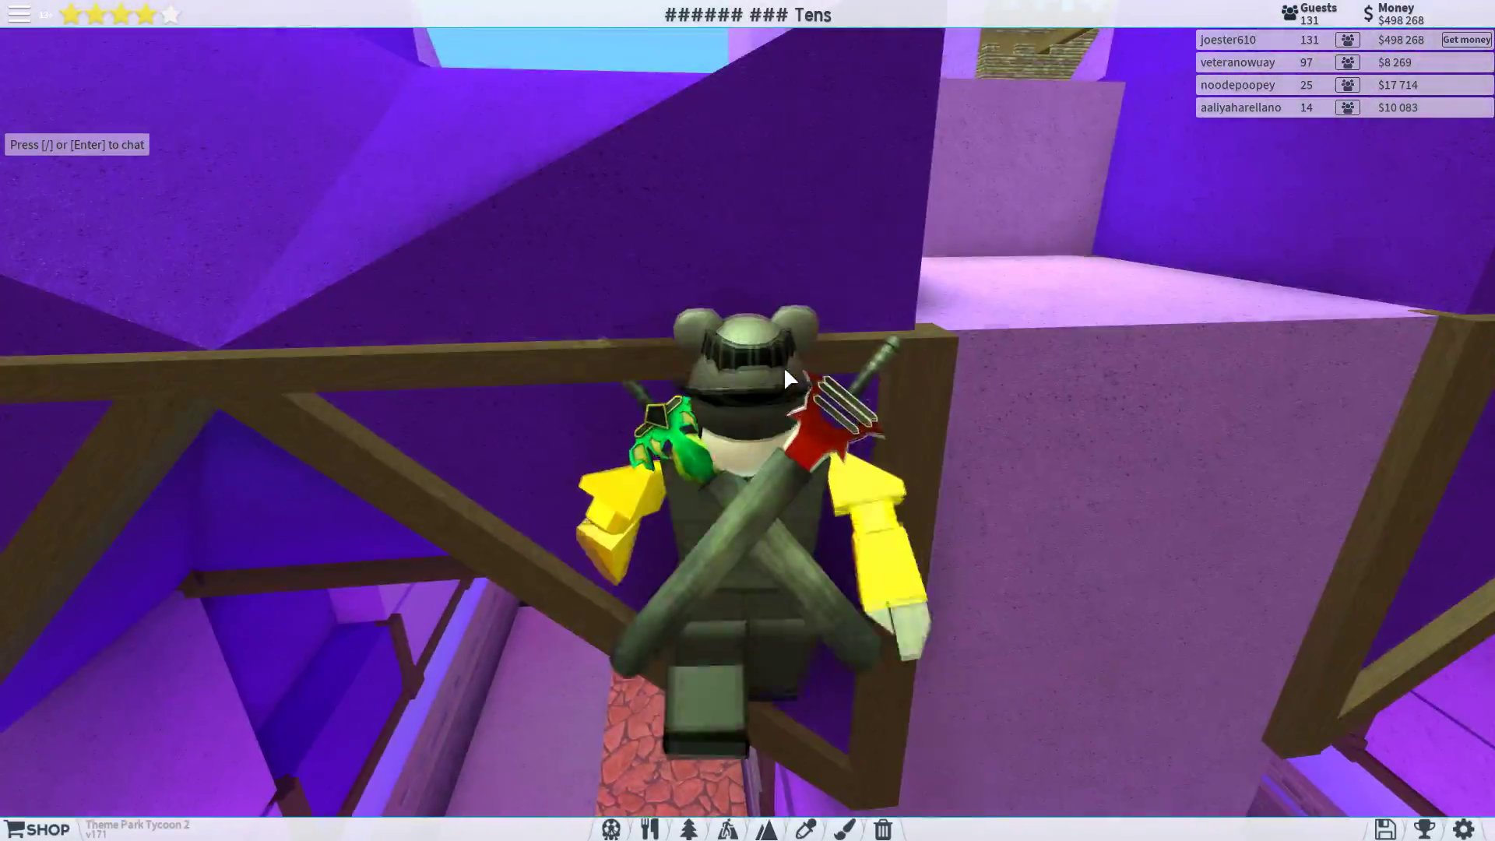
scroll(784, 366, down, 5)
scroll(785, 366, down, 5)
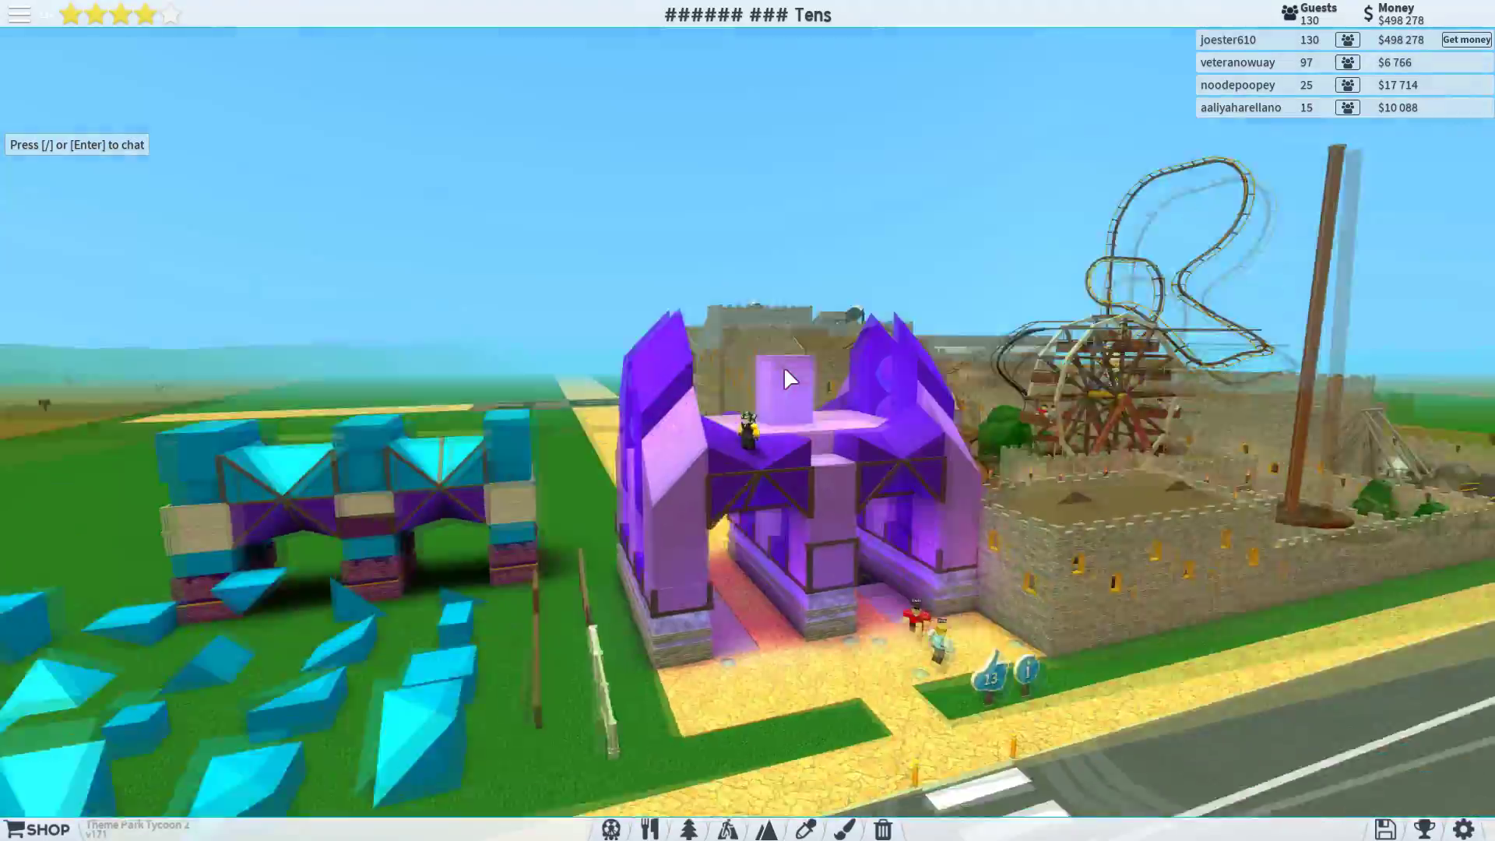
scroll(784, 366, down, 3)
drag(784, 365, 750, 358)
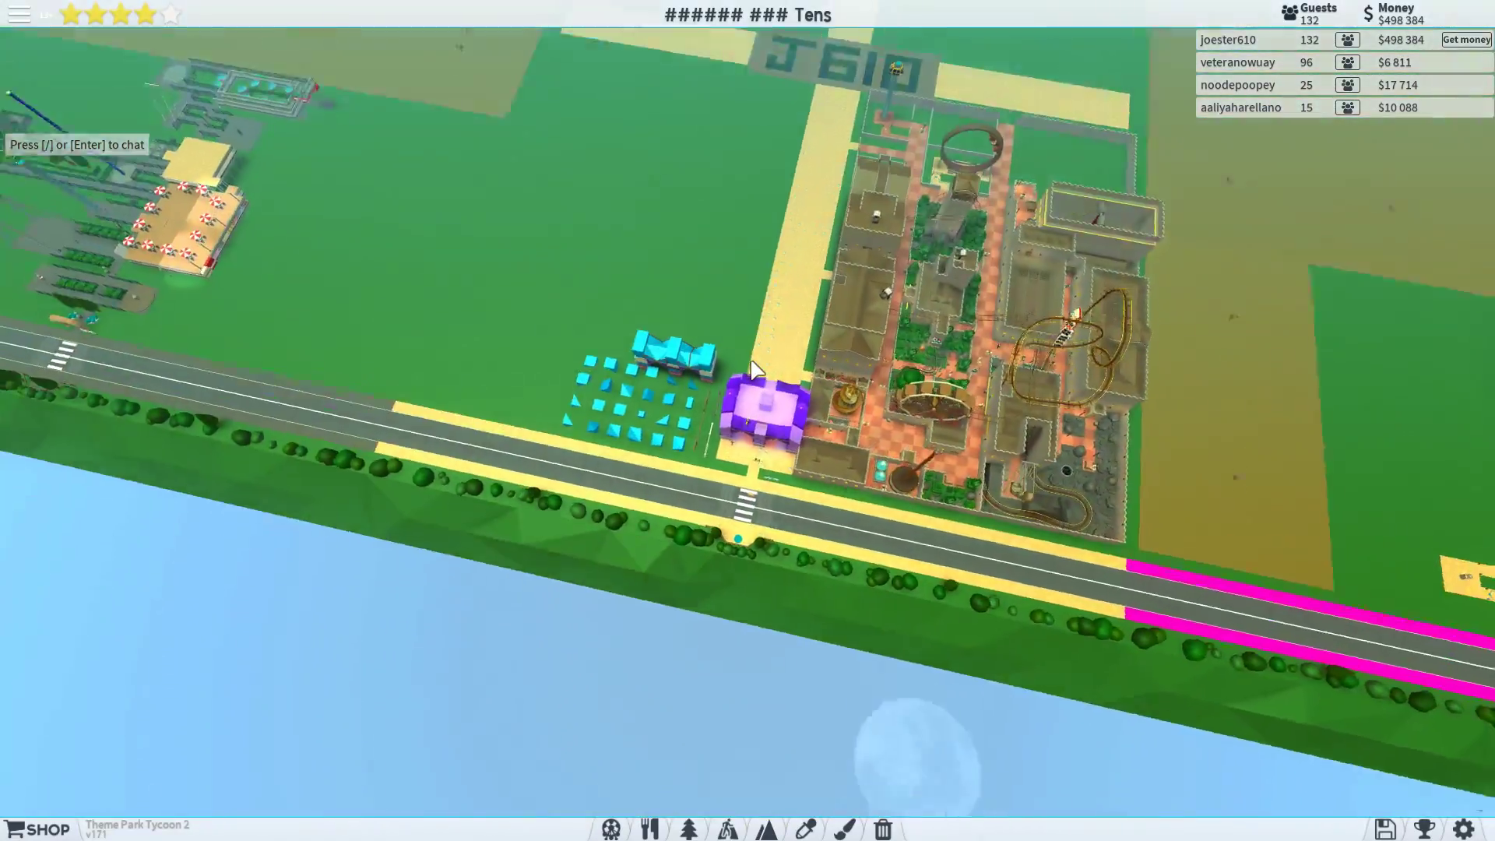
scroll(751, 357, up, 5)
scroll(750, 357, up, 4)
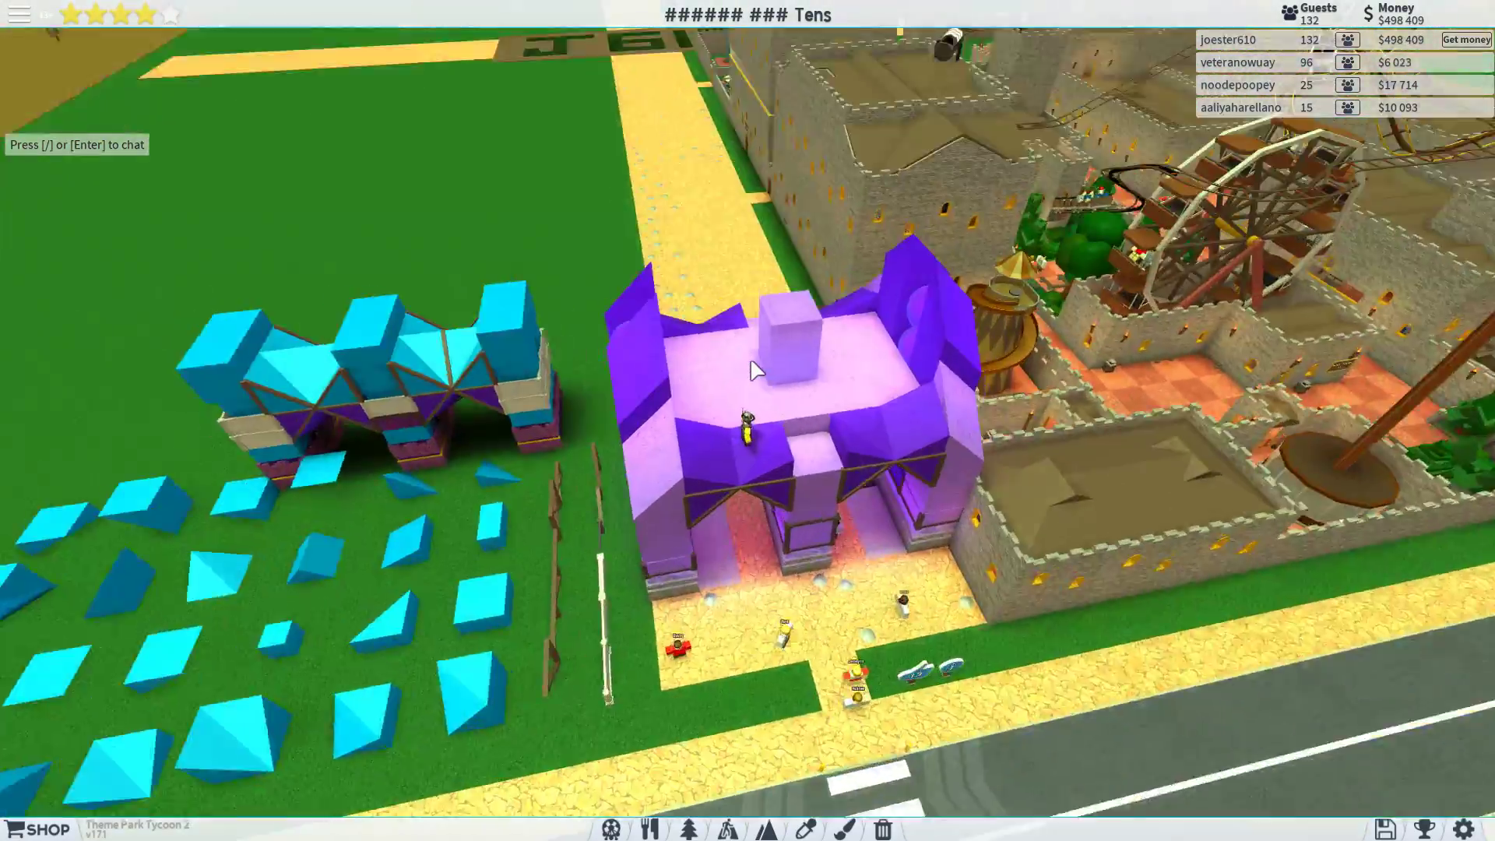
scroll(750, 357, up, 4)
scroll(751, 358, up, 4)
mouse_move(751, 358)
mouse_down()
mouse_move(572, 394)
mouse_move(894, 433)
mouse_move(961, 535)
mouse_up()
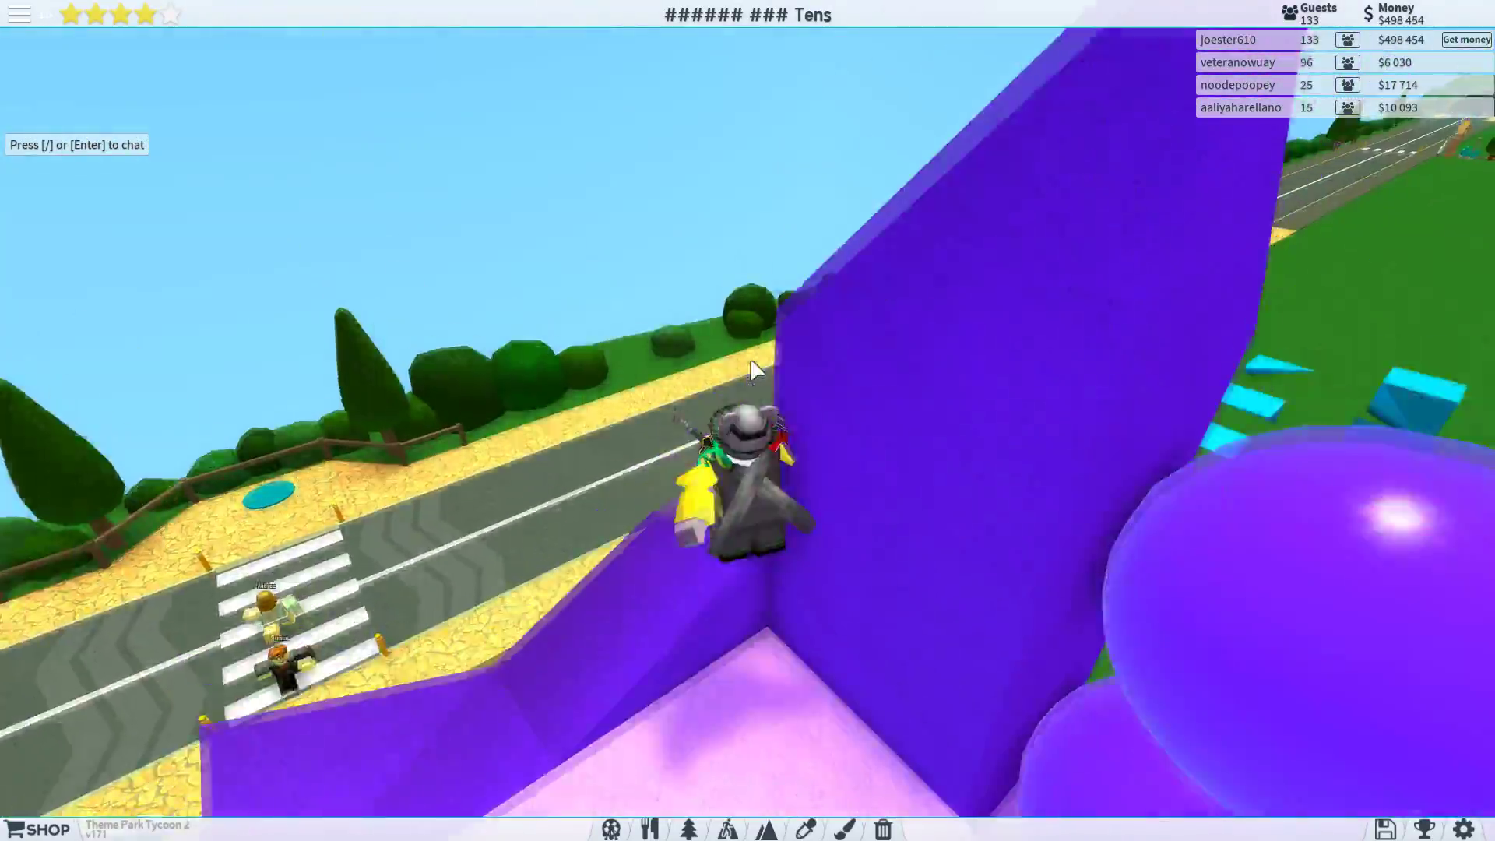
scroll(751, 357, down, 4)
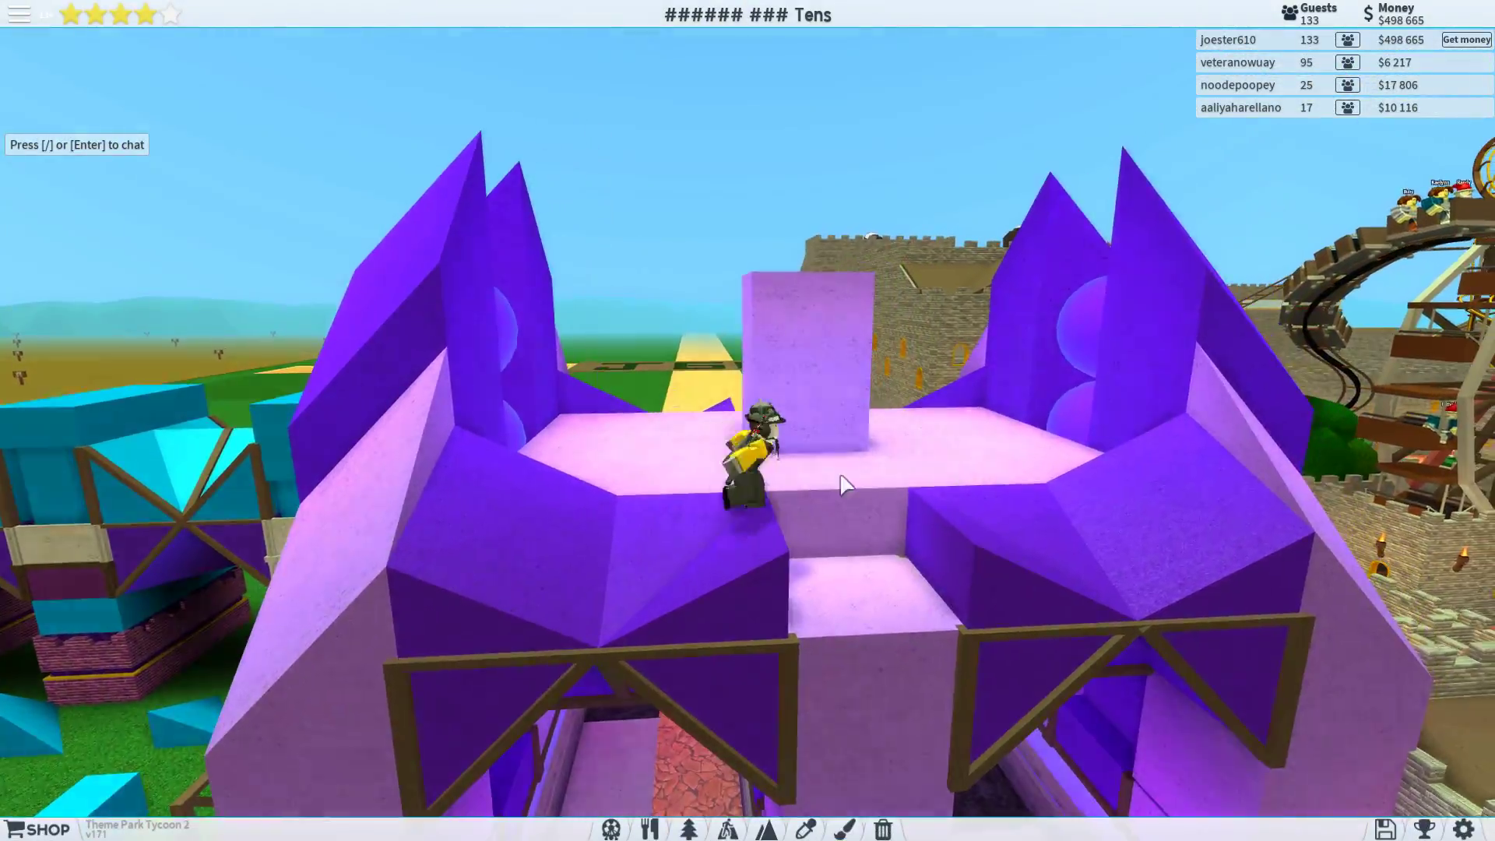
- Equip the Painter and walk the avatar into the blue-block field beside the blue entrance
drag(870, 536, 843, 738)
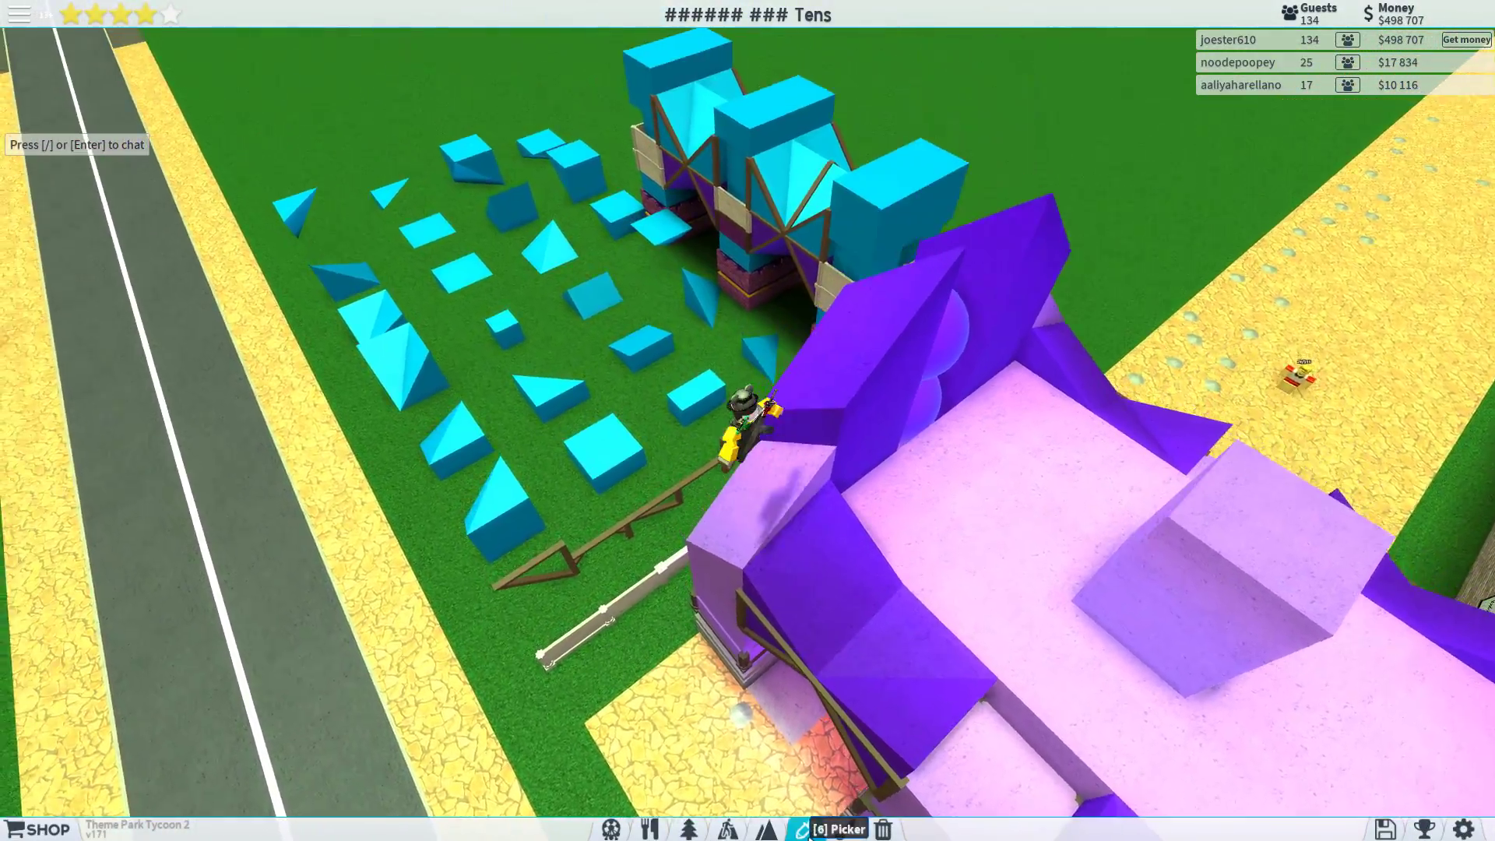
click(805, 830)
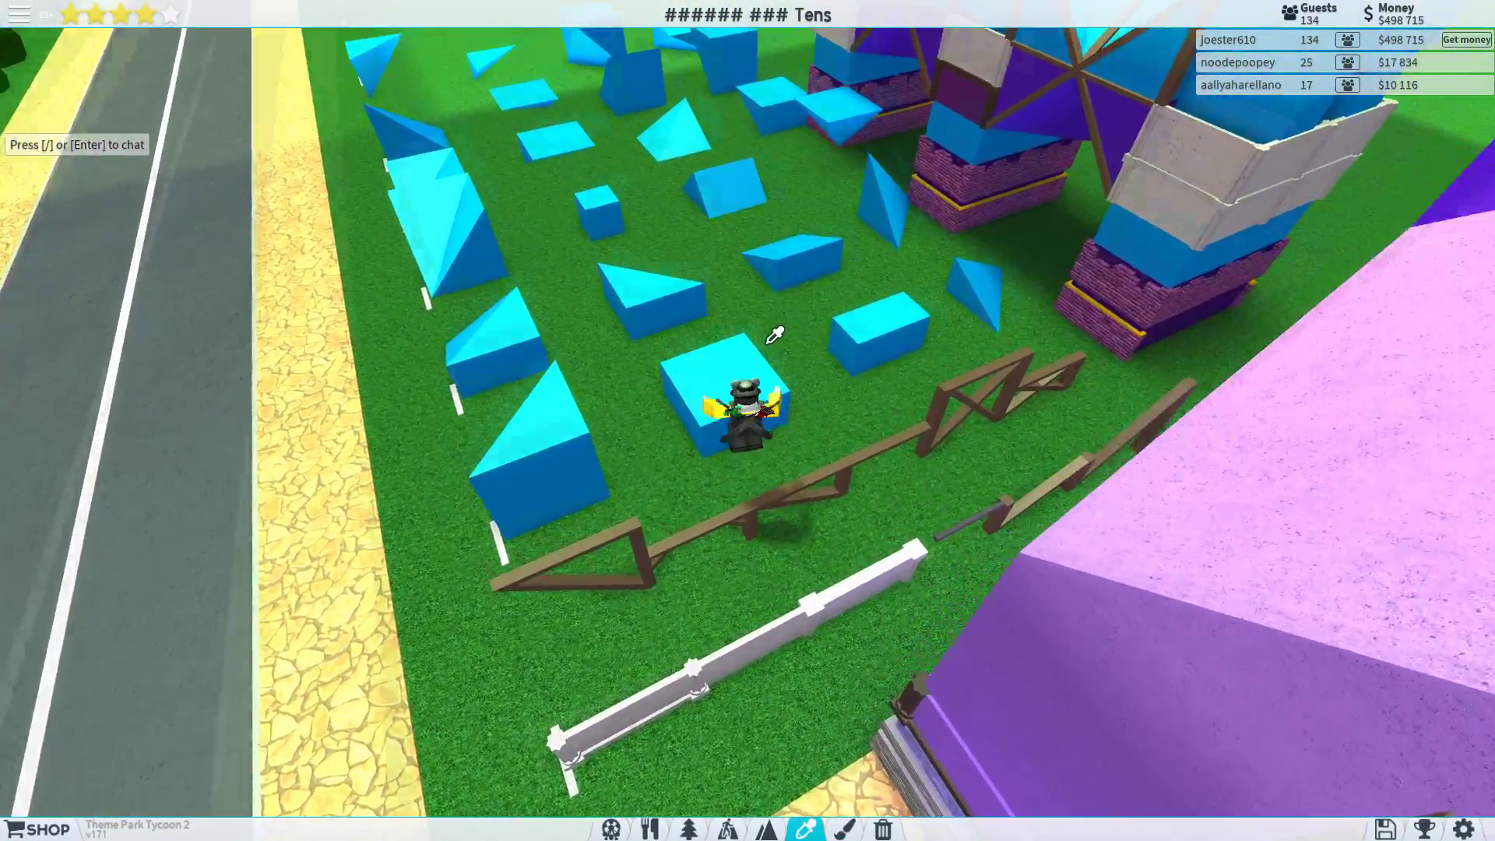
key(w)
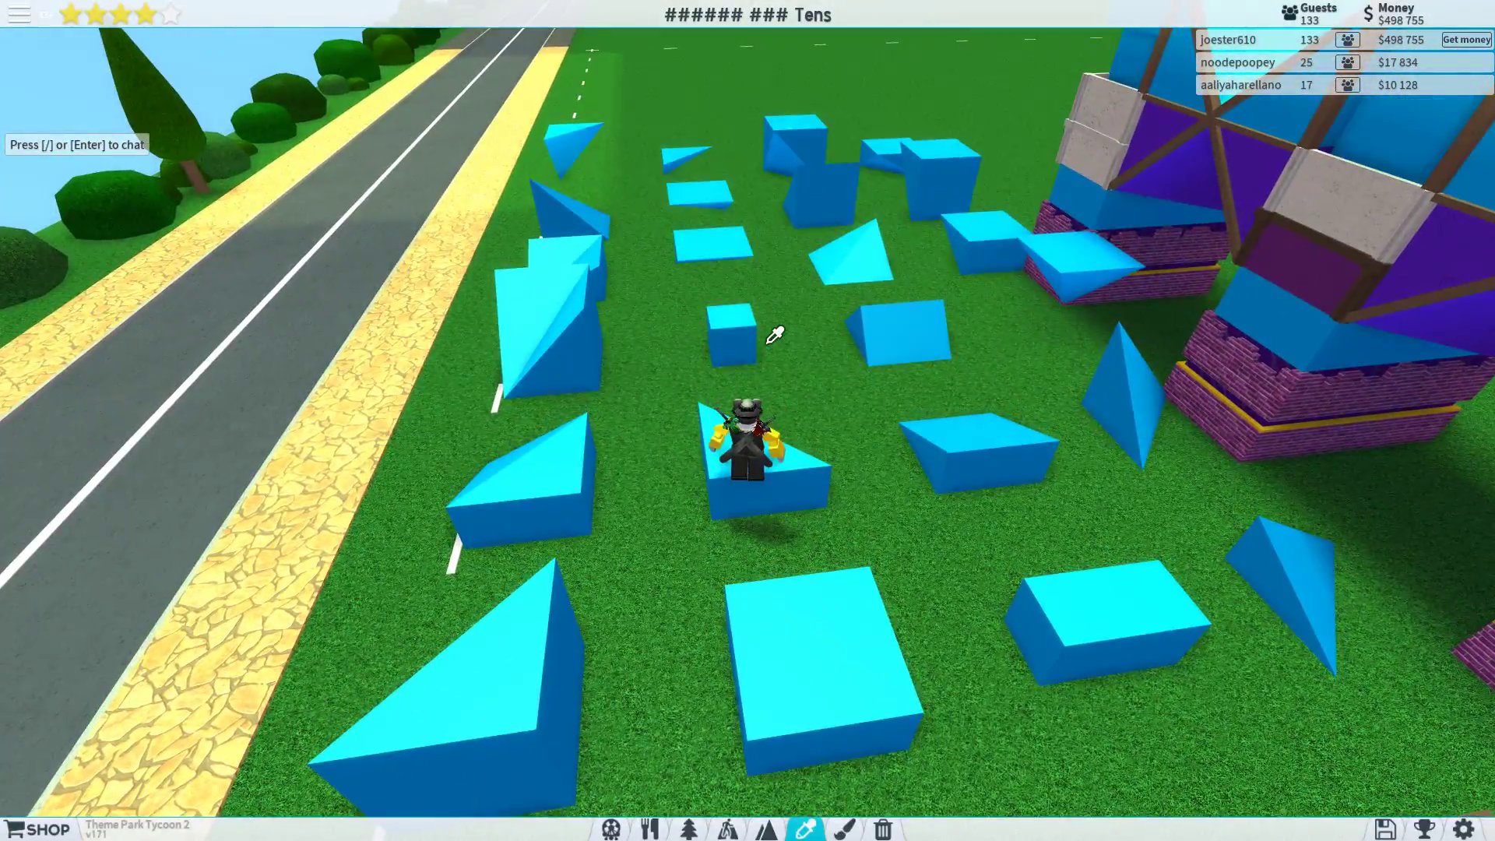
key(w)
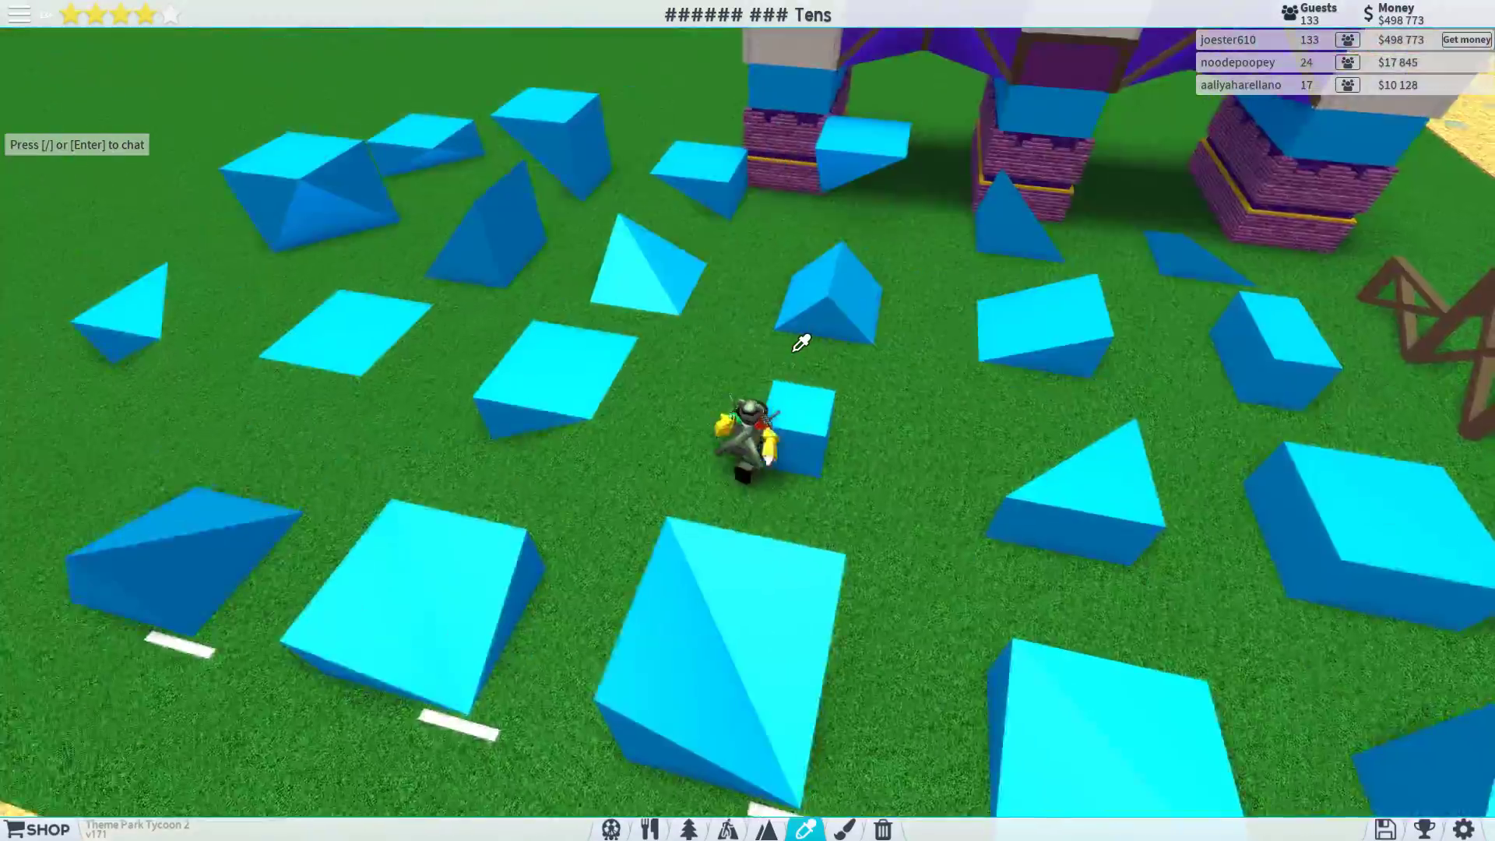
scroll(802, 342, down, 5)
key(2)
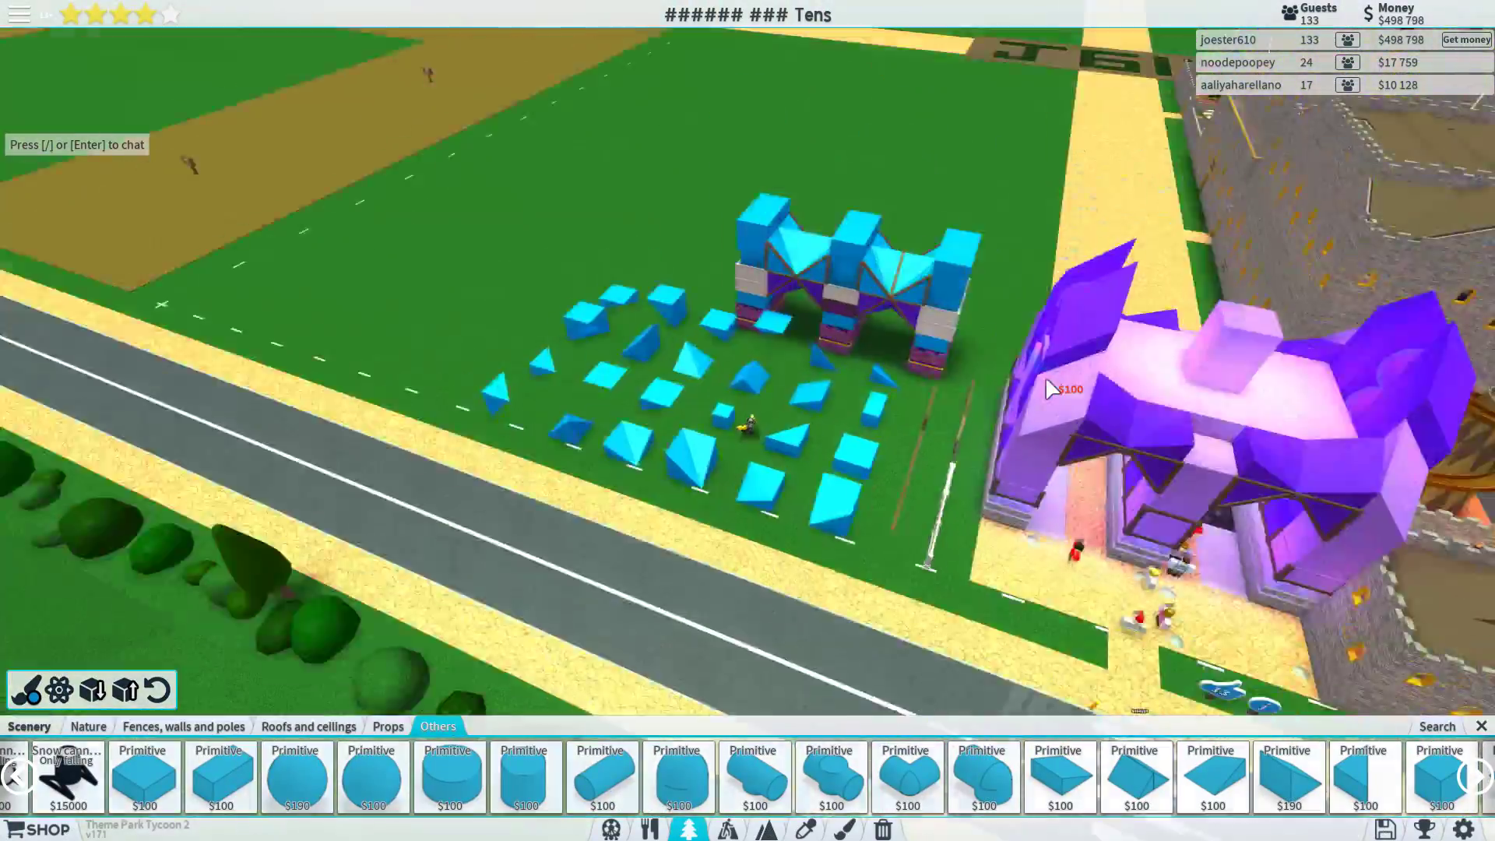
key(w)
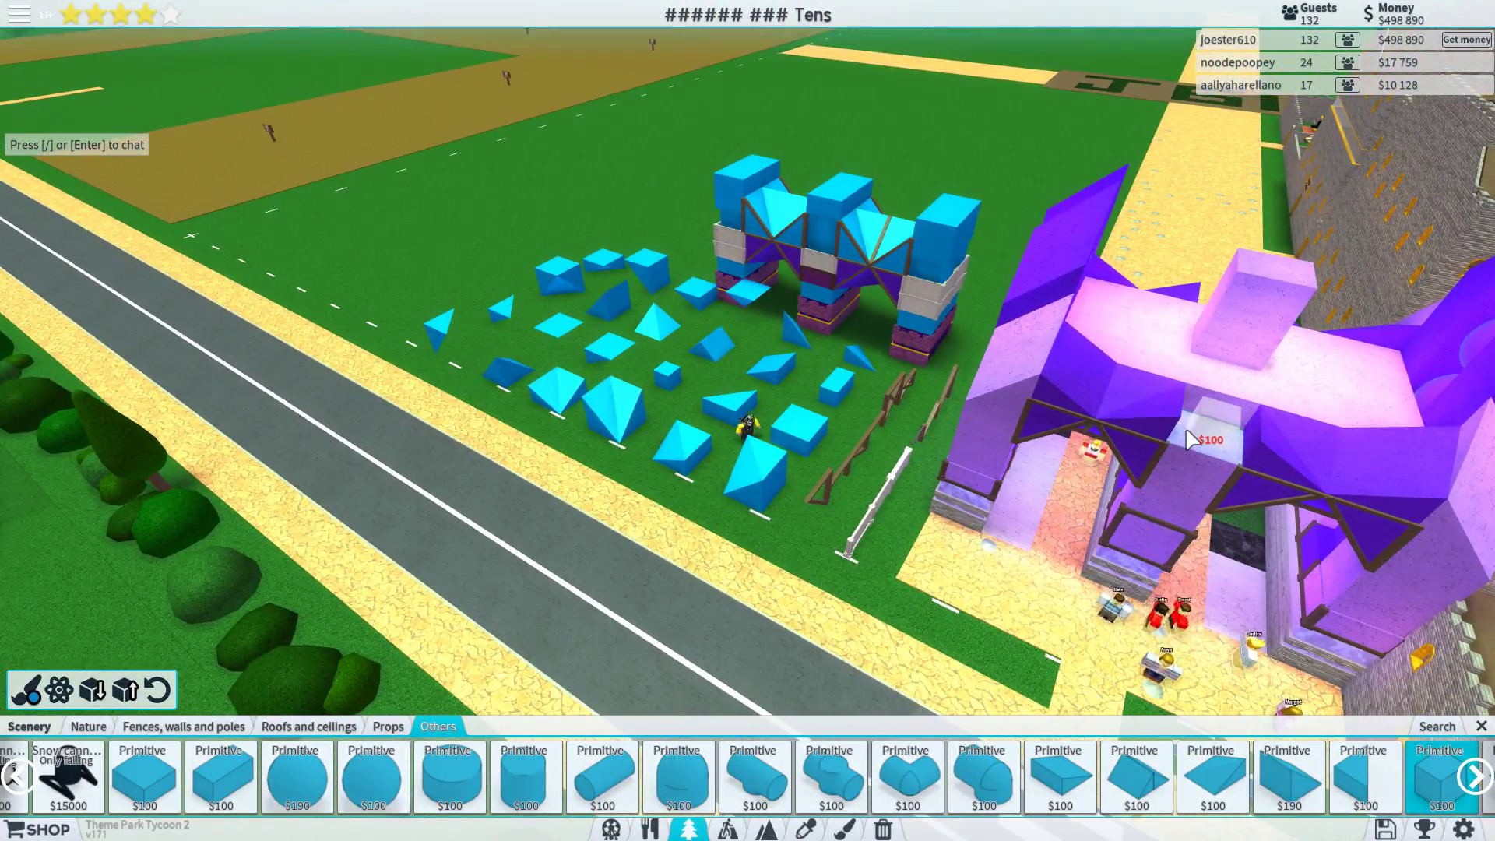
drag(1192, 439, 1192, 440)
drag(1106, 491, 1105, 490)
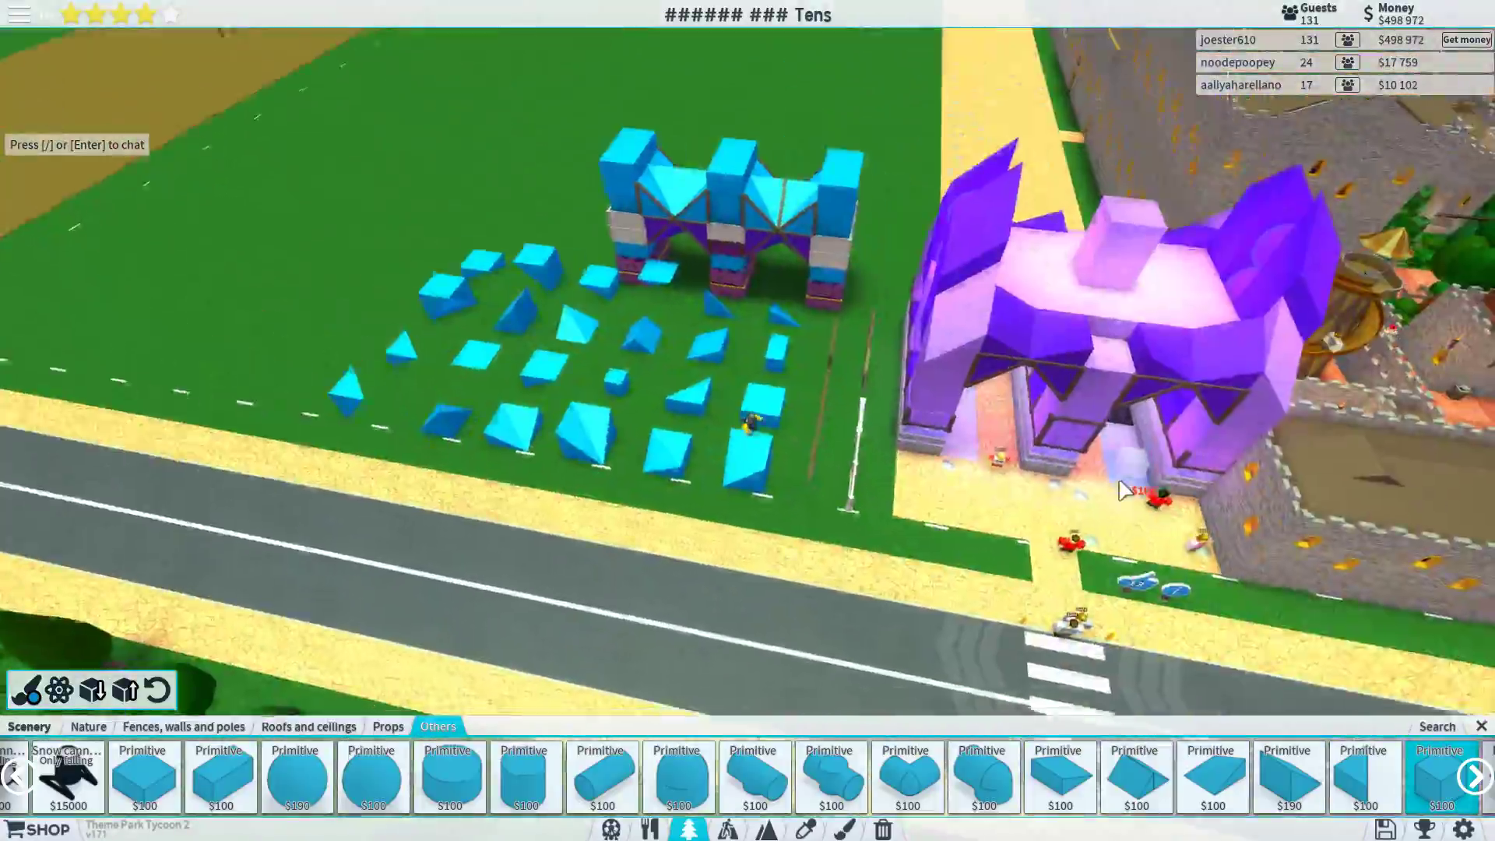
scroll(1119, 477, up, 8)
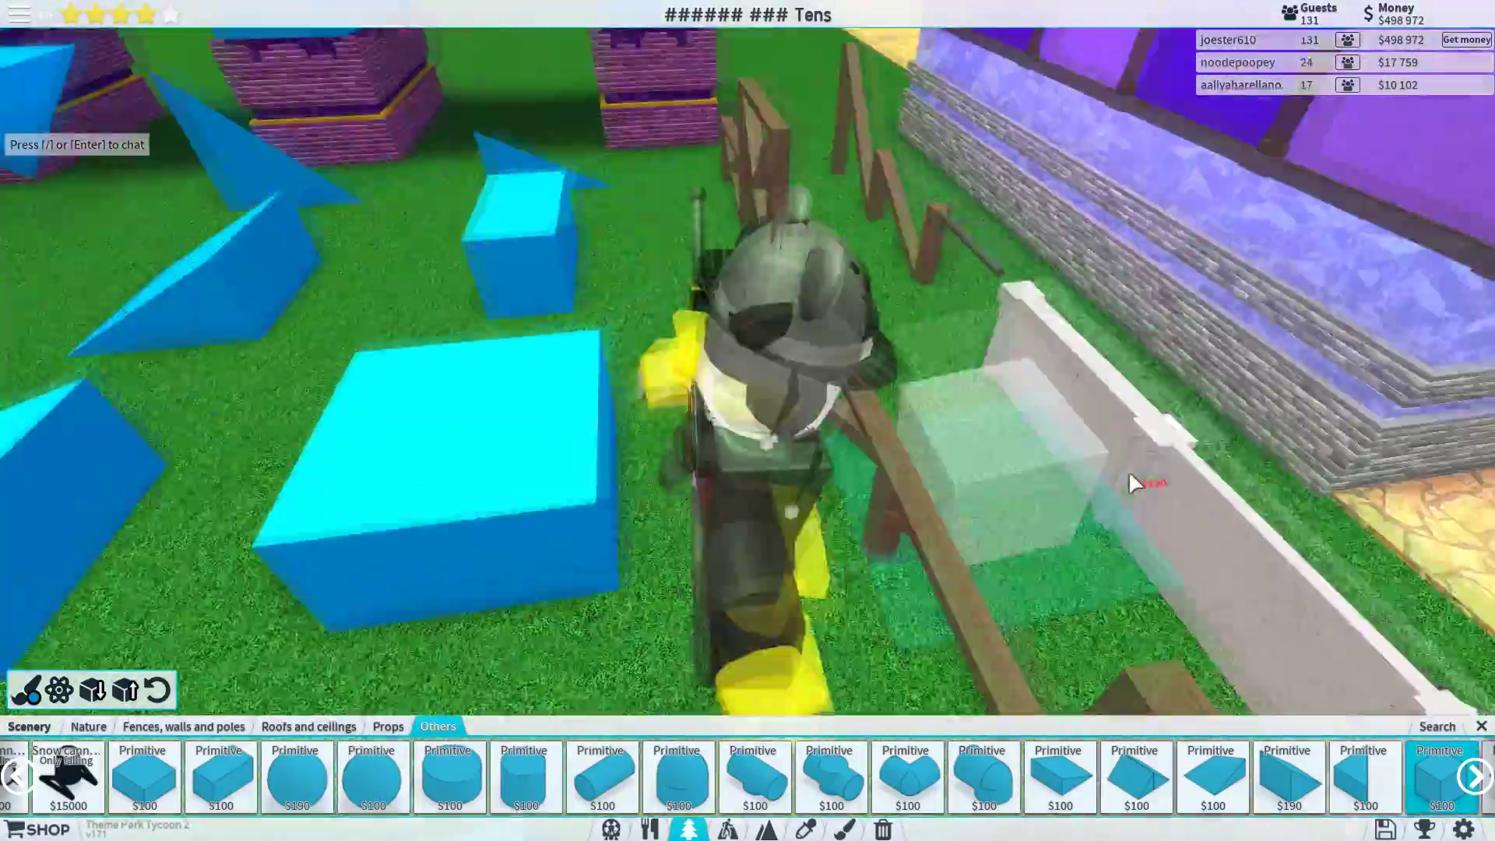
scroll(1130, 472, down, 8)
scroll(1128, 471, down, 5)
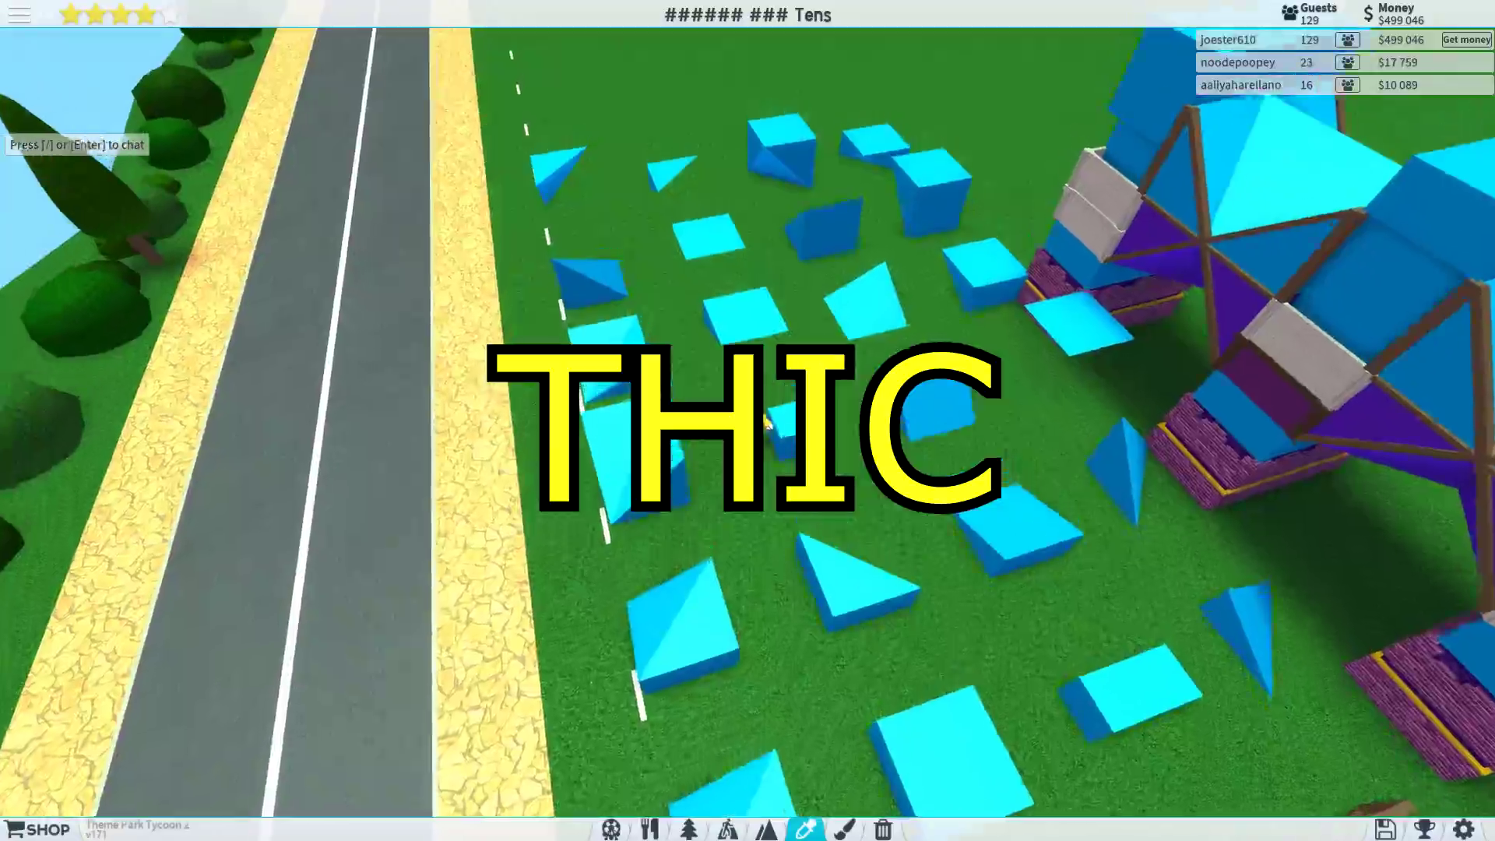
drag(765, 423, 810, 397)
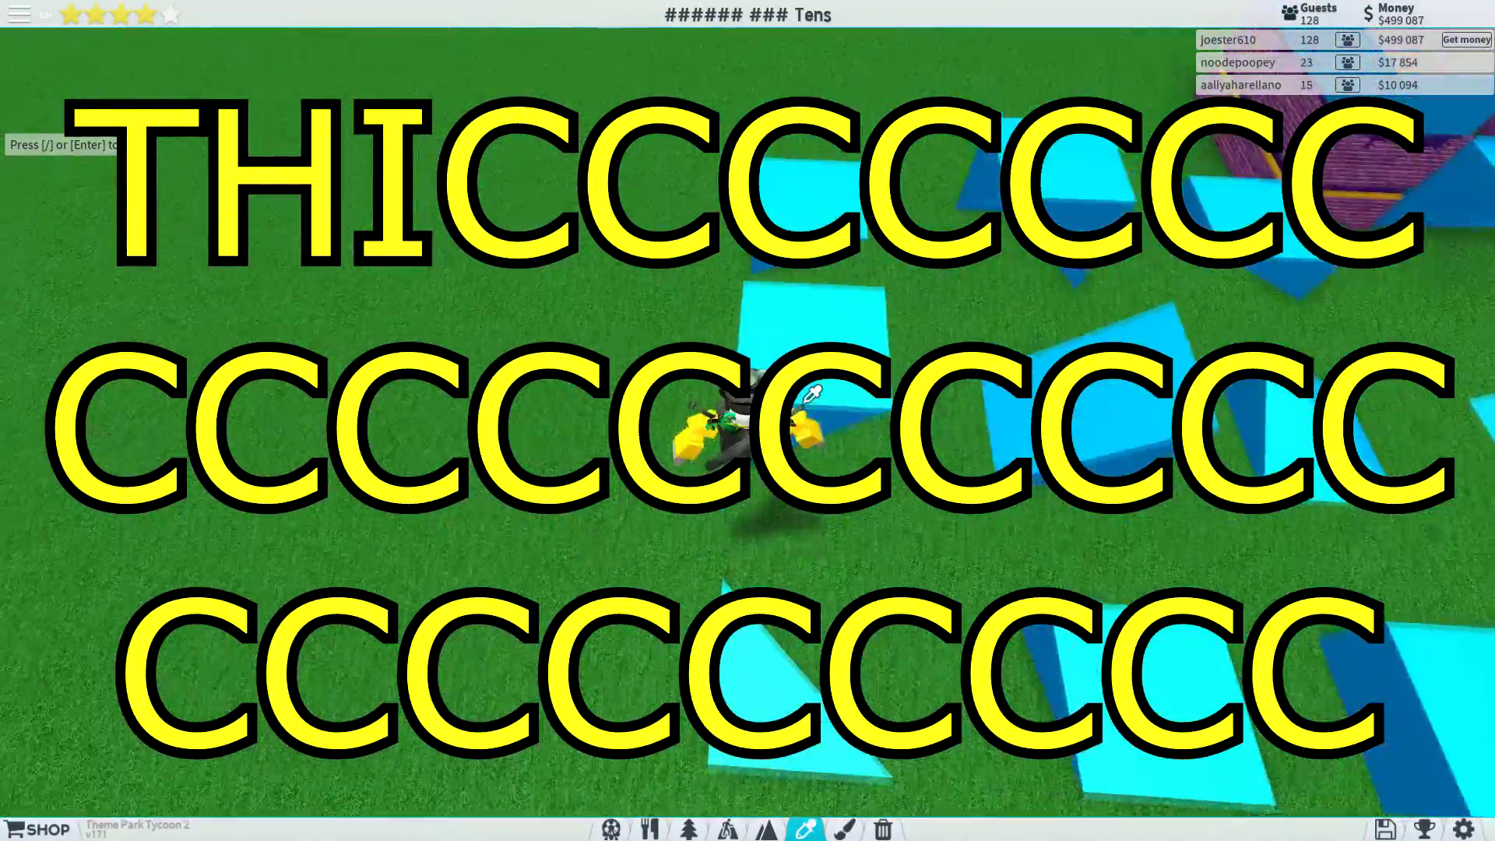
drag(810, 397, 810, 398)
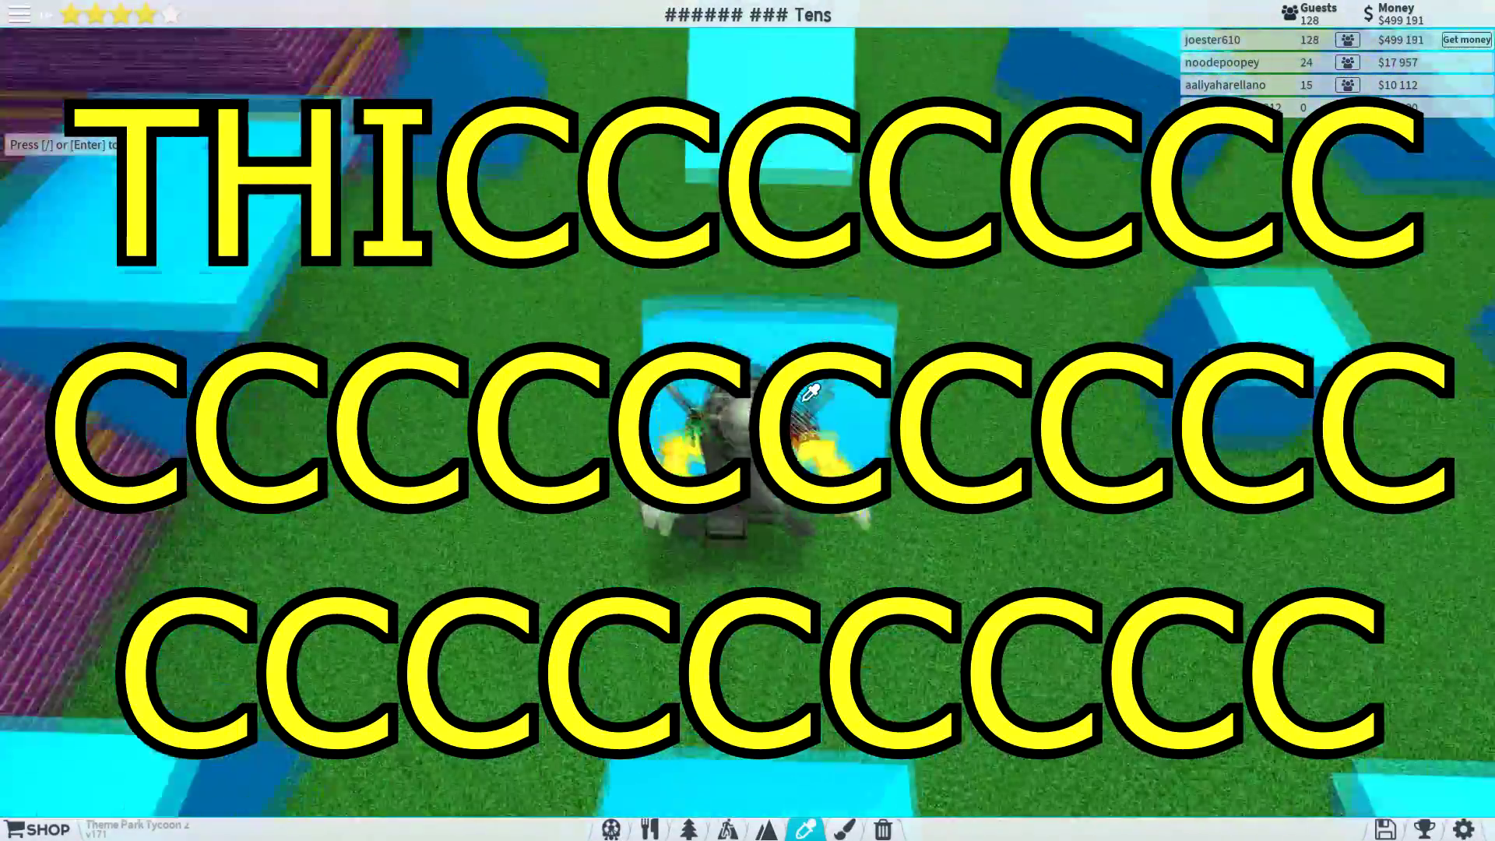
drag(809, 397, 810, 398)
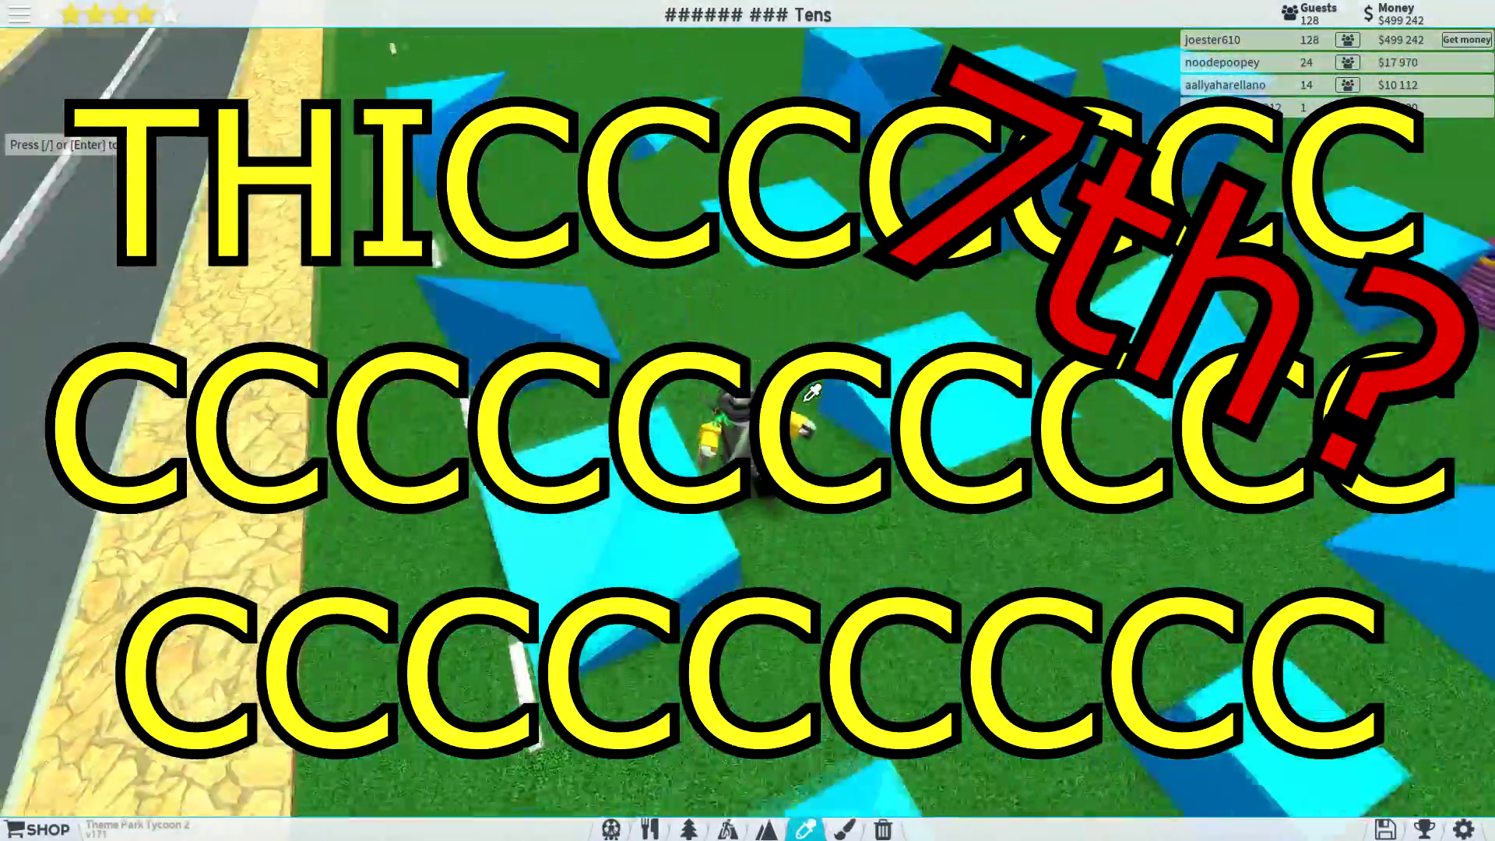
scroll(809, 398, up, 5)
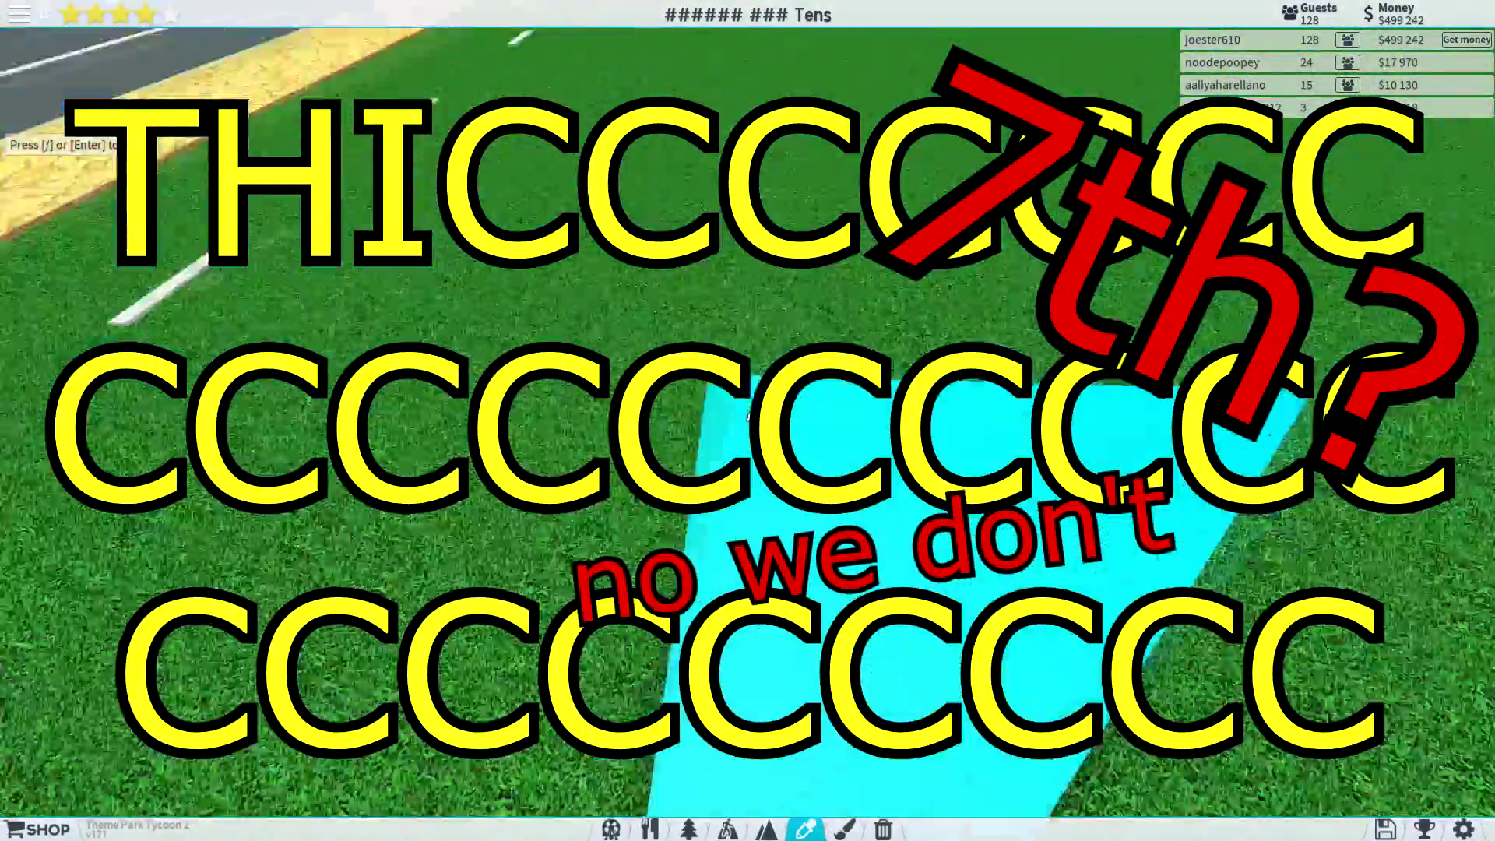
scroll(810, 397, down, 5)
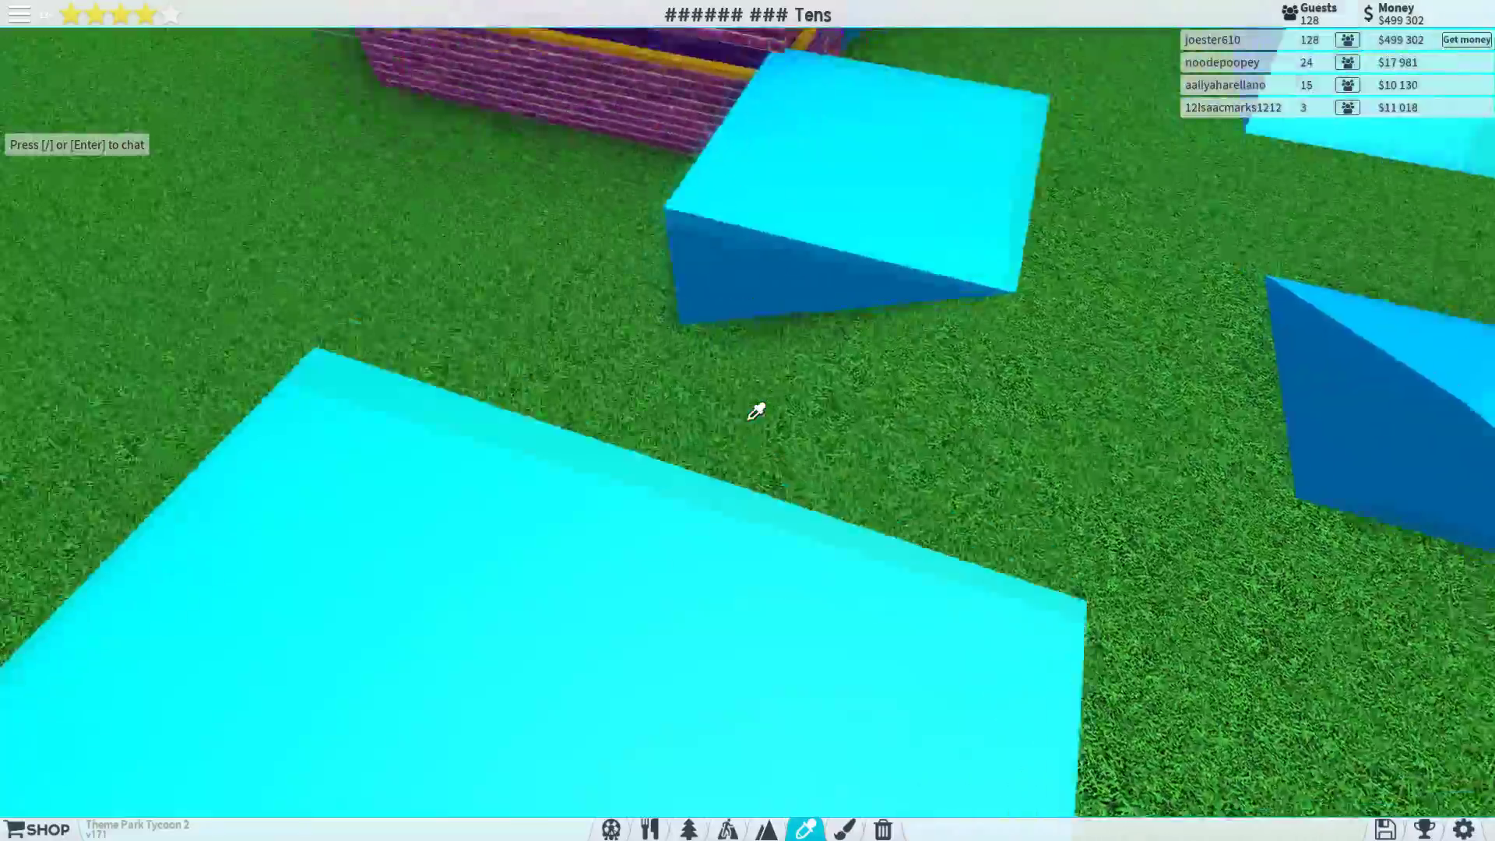
drag(810, 398, 738, 400)
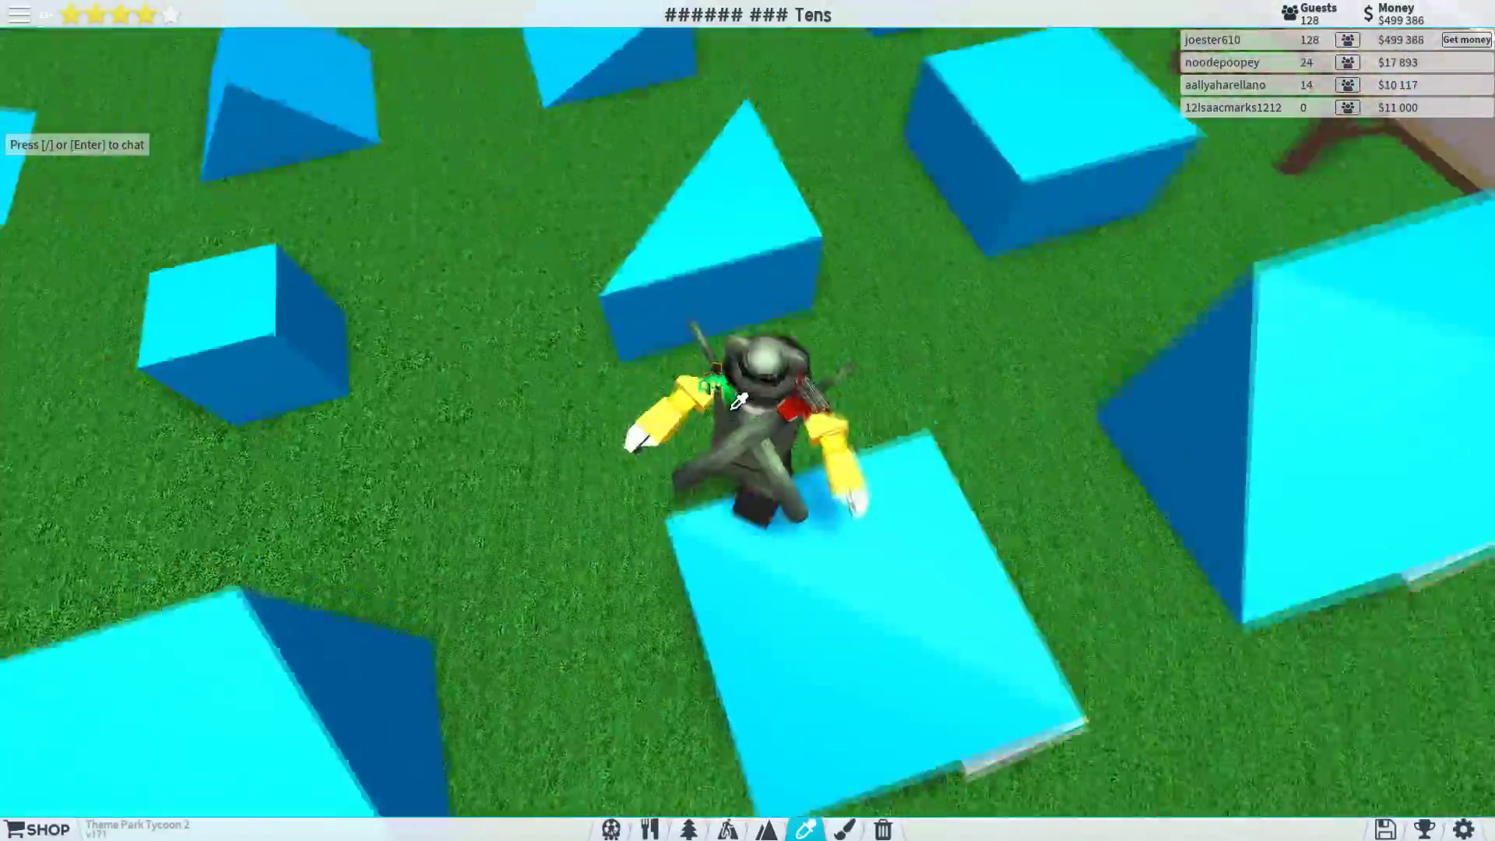
scroll(739, 402, up, 3)
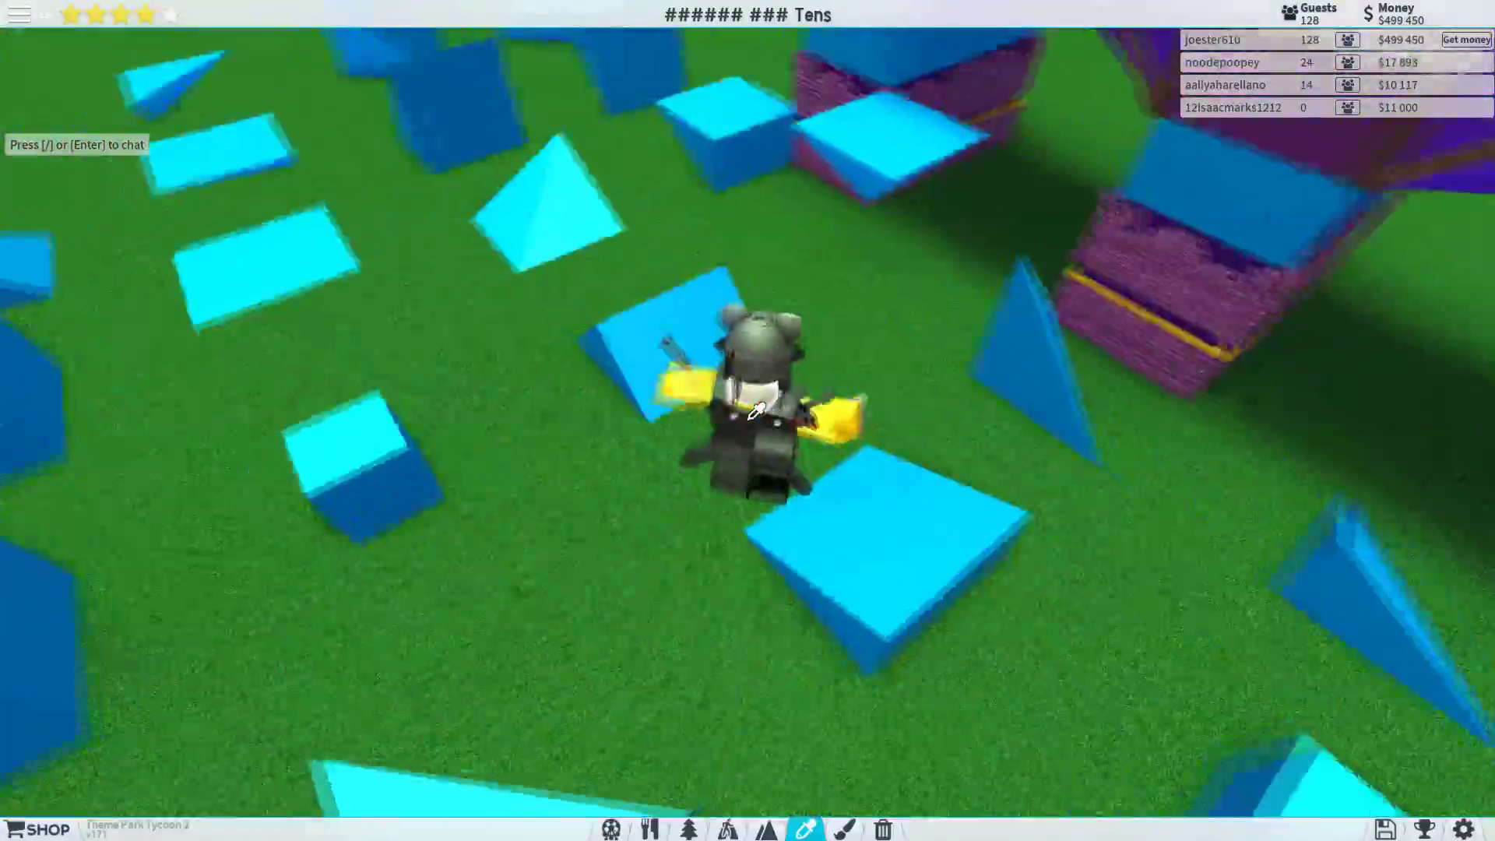
scroll(753, 409, down, 3)
drag(753, 410, 760, 430)
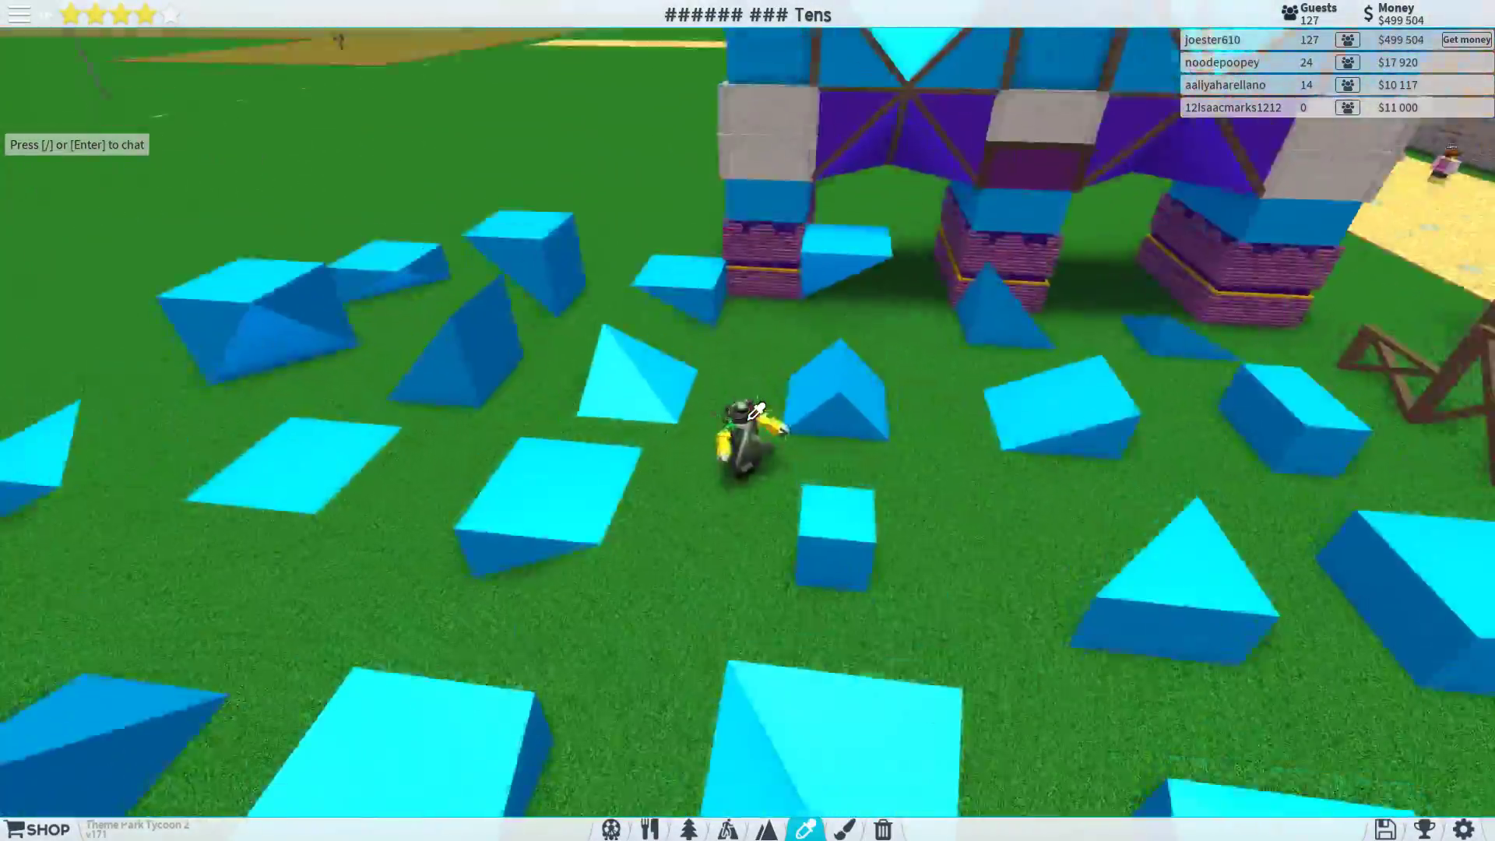
scroll(760, 430, down, 2)
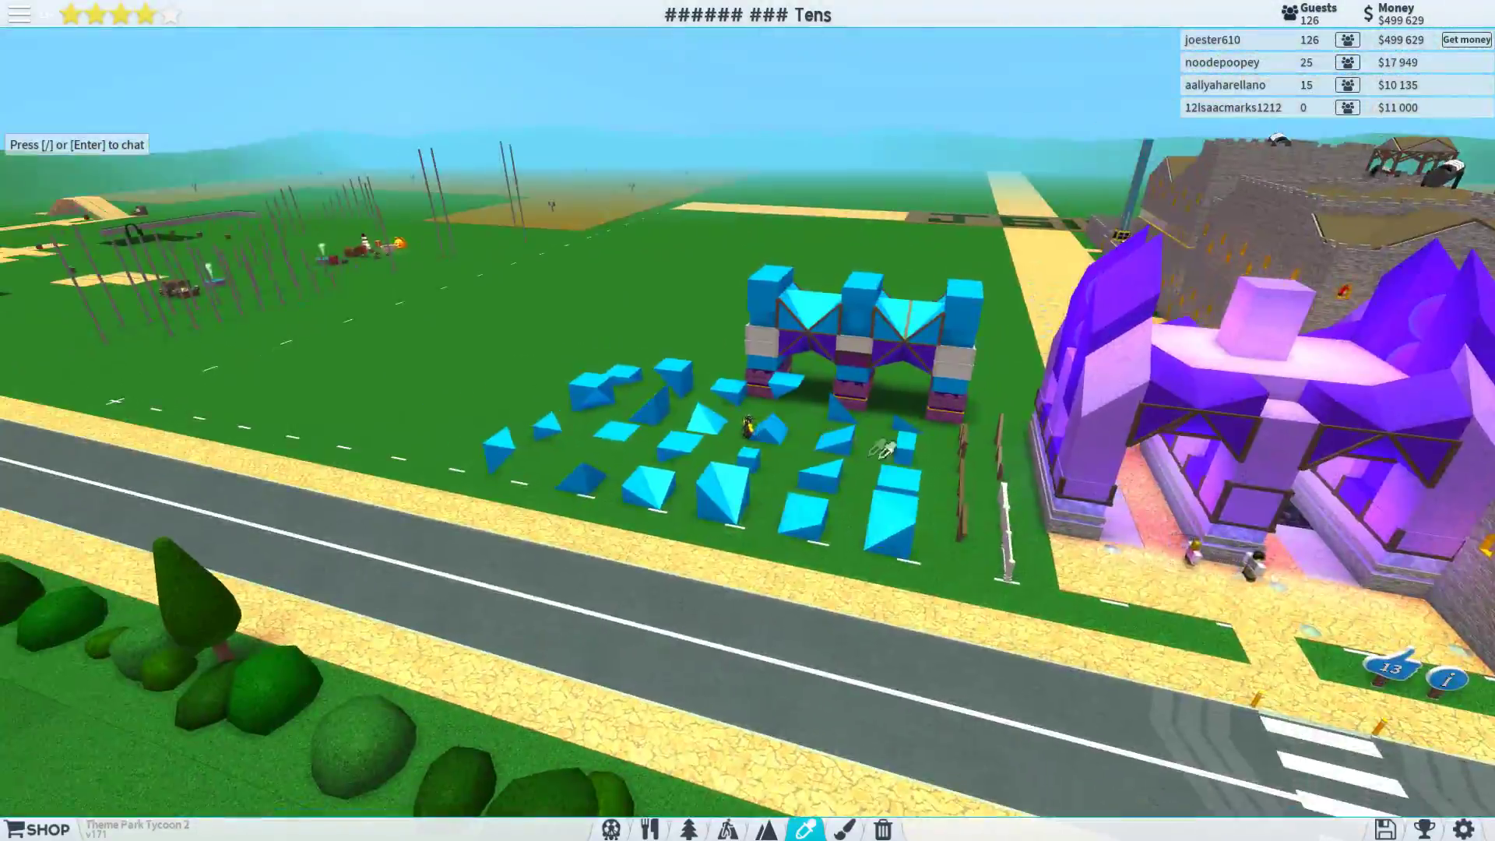
scroll(885, 447, up, 4)
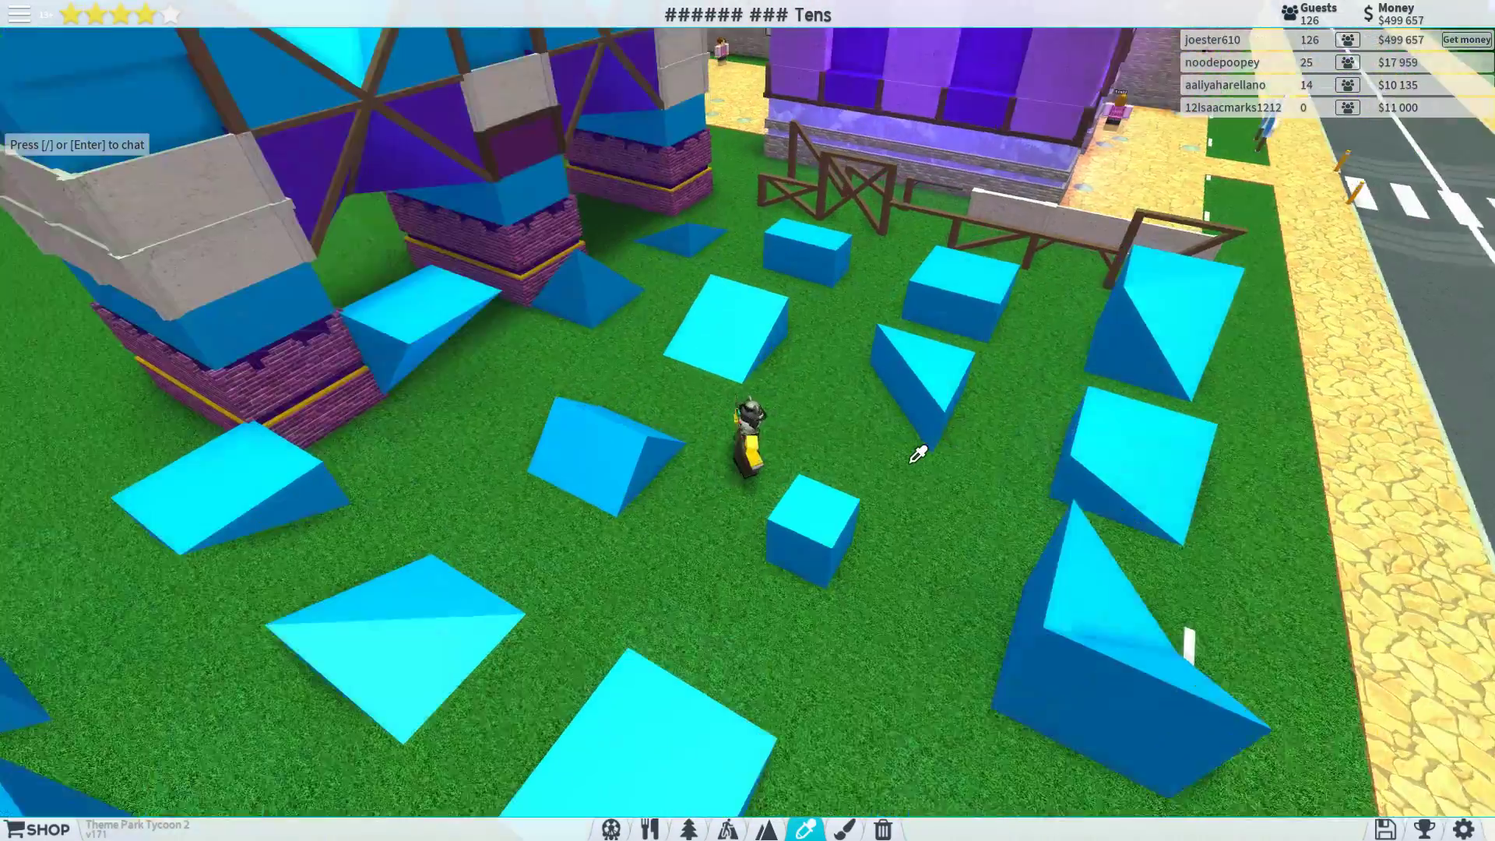
scroll(919, 455, down, 5)
drag(919, 455, 919, 455)
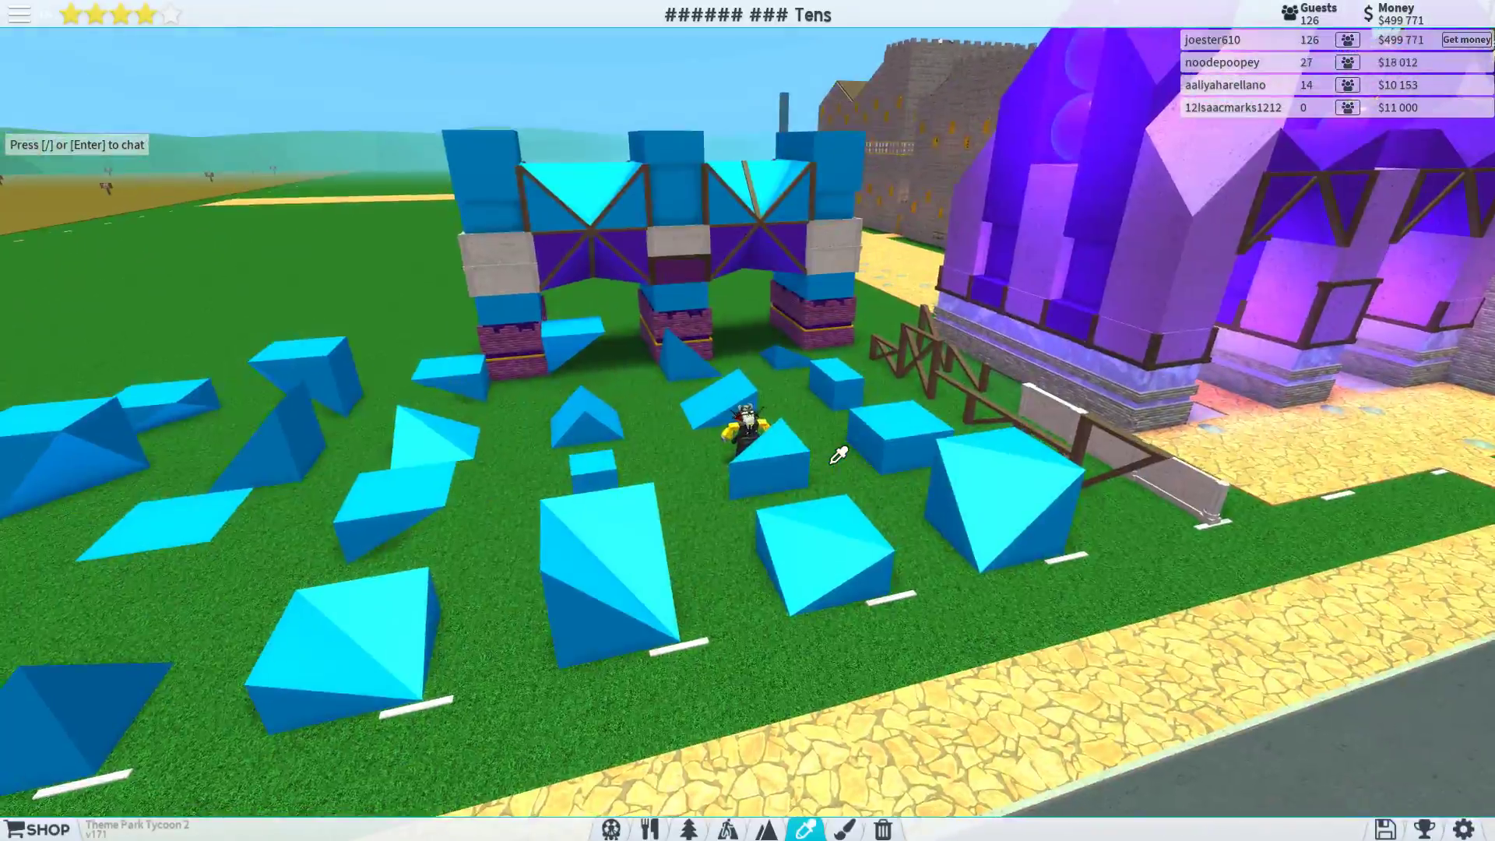
drag(838, 454, 841, 455)
scroll(841, 455, down, 3)
scroll(841, 455, up, 3)
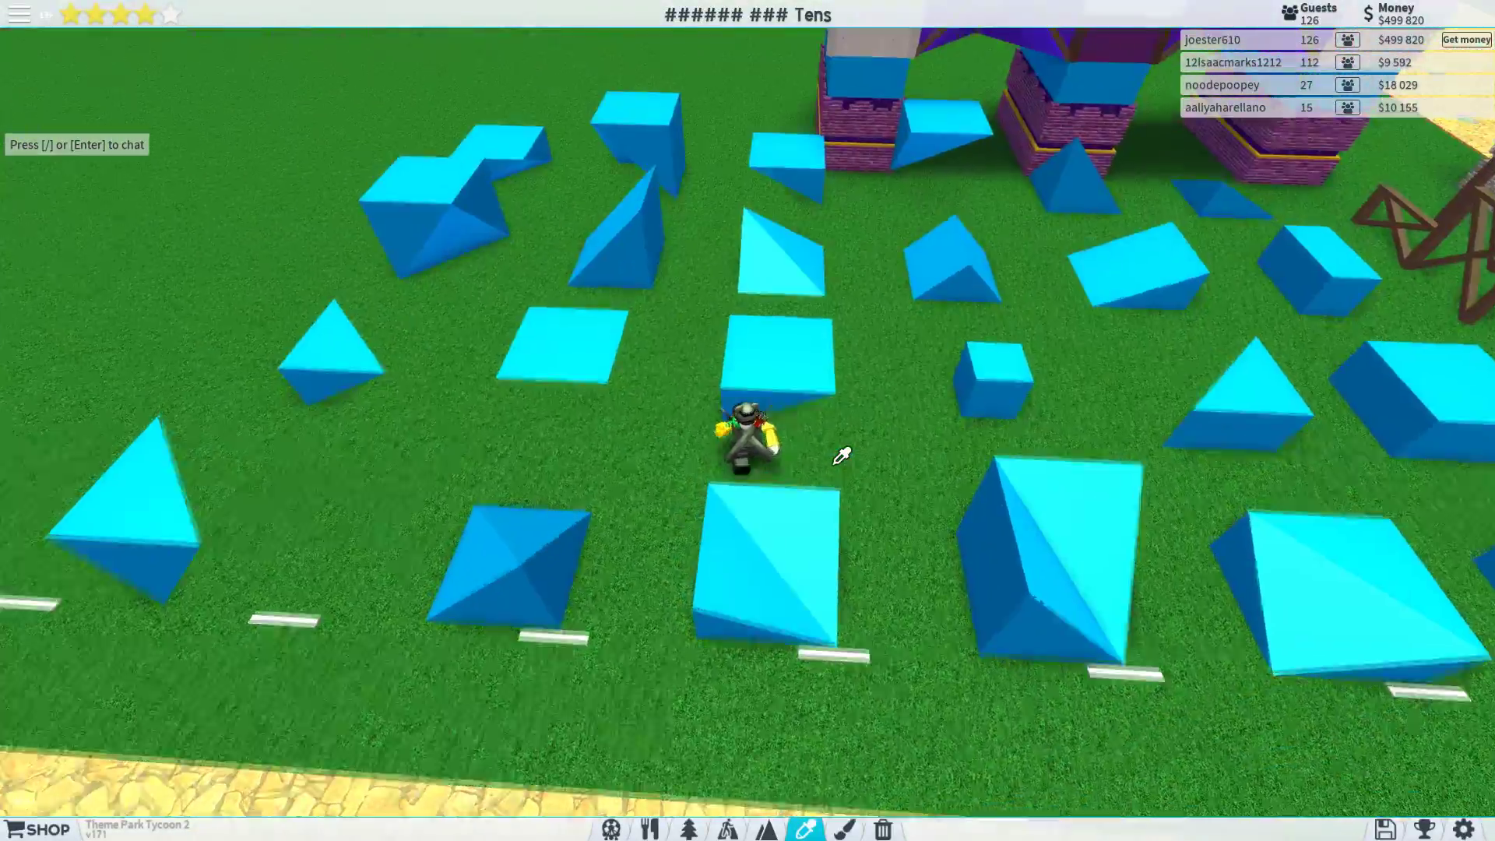
drag(842, 455, 842, 455)
scroll(842, 454, down, 3)
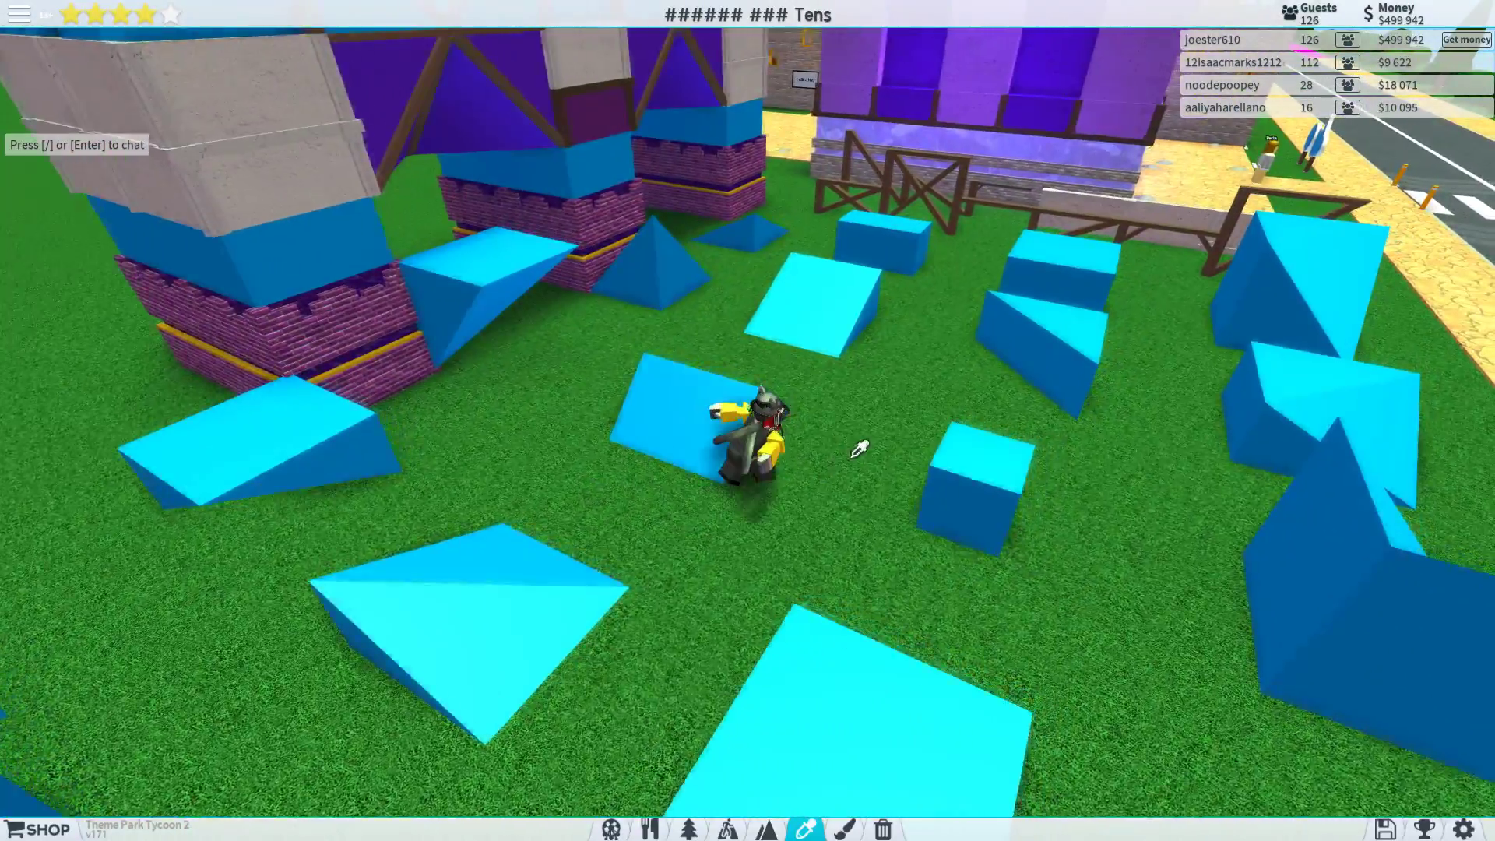
scroll(858, 450, down, 5)
drag(859, 451, 900, 432)
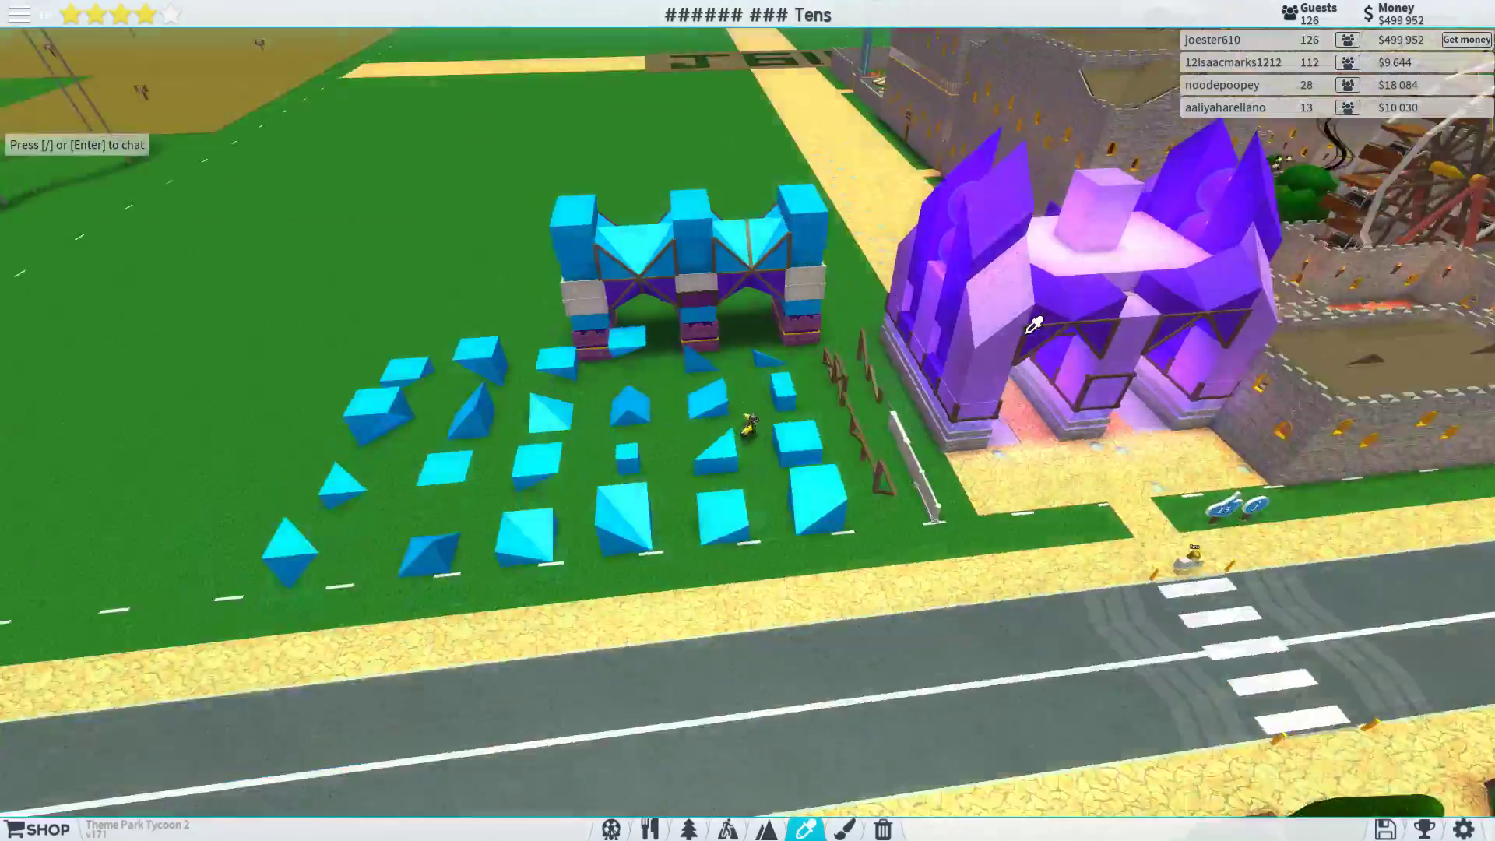
right_click(1033, 326)
drag(1091, 394, 1144, 408)
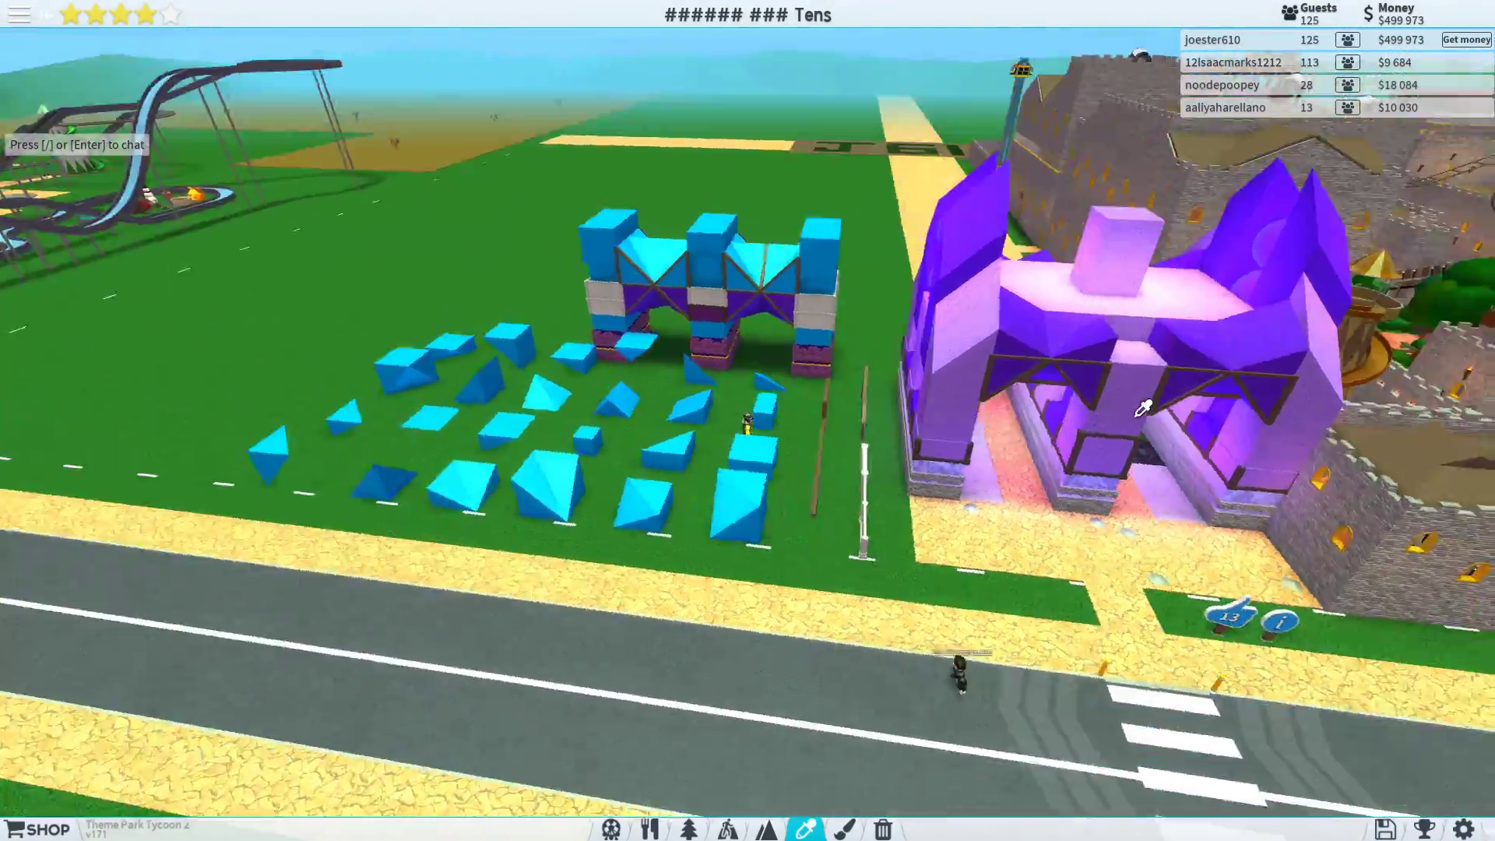
drag(885, 387, 984, 373)
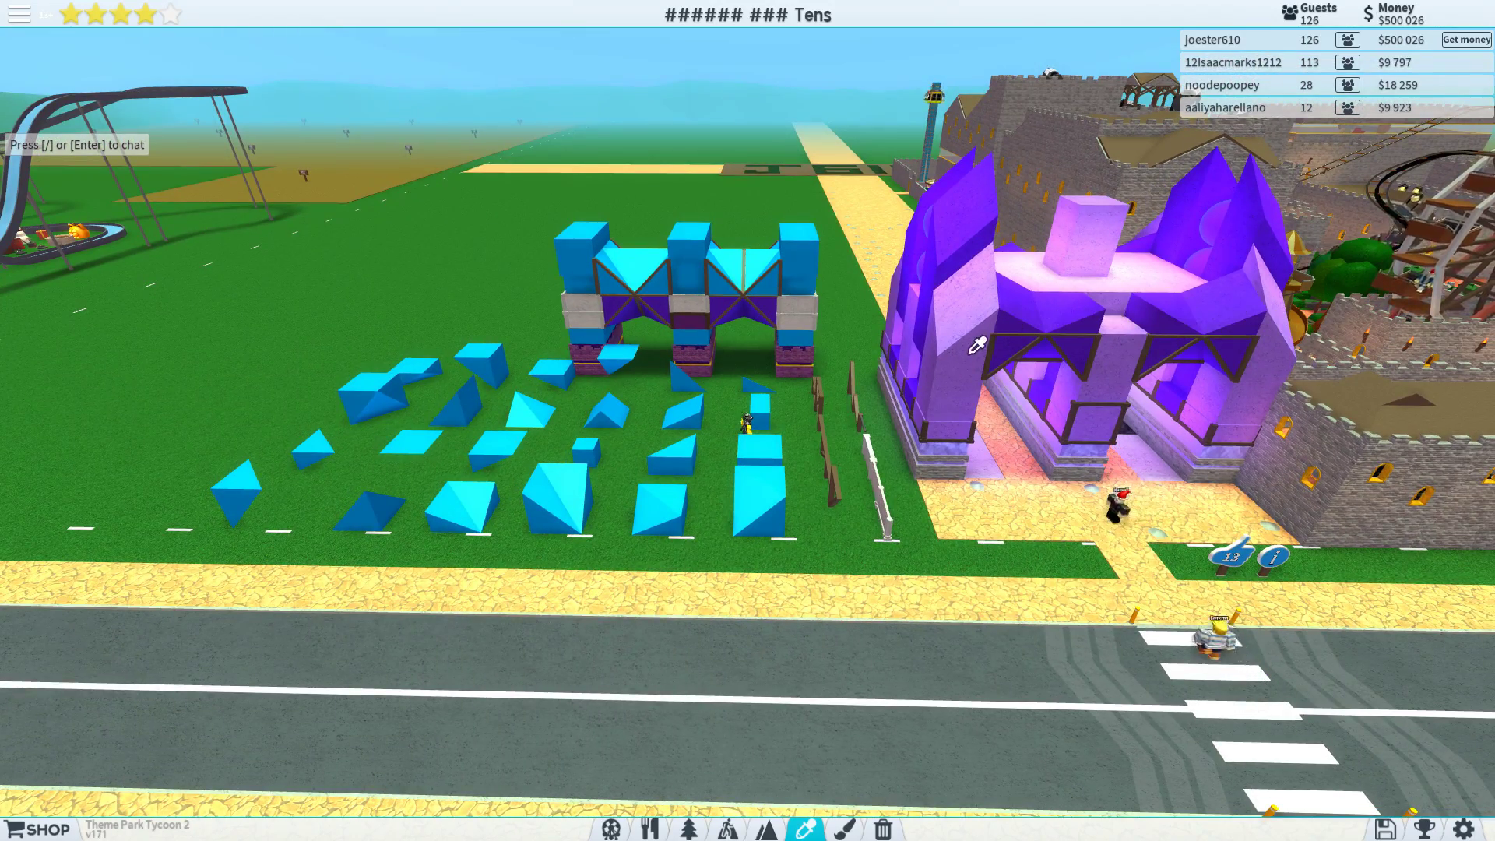
drag(978, 345, 977, 346)
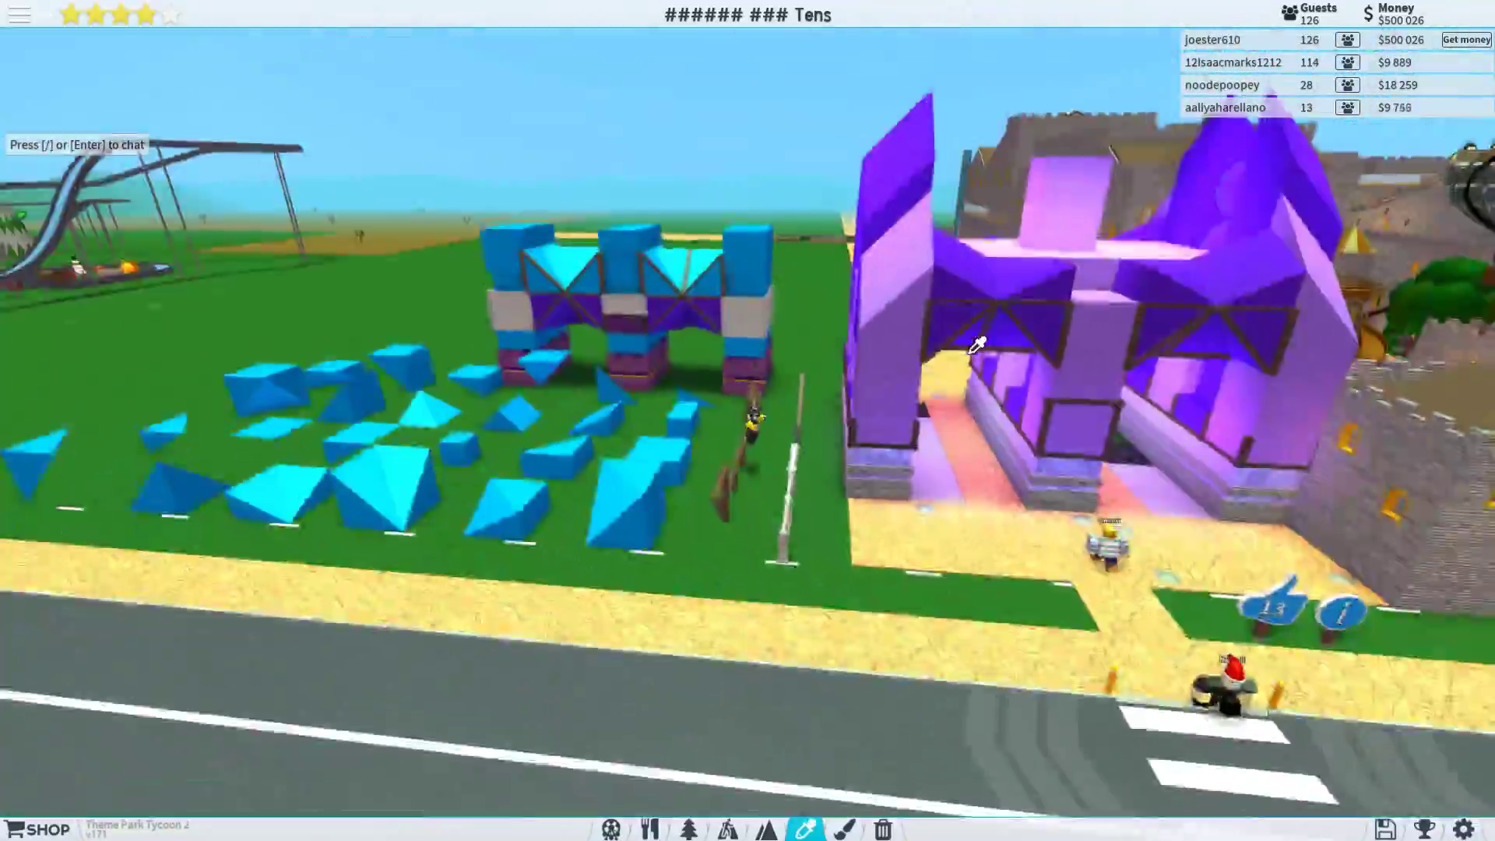
drag(978, 347, 979, 346)
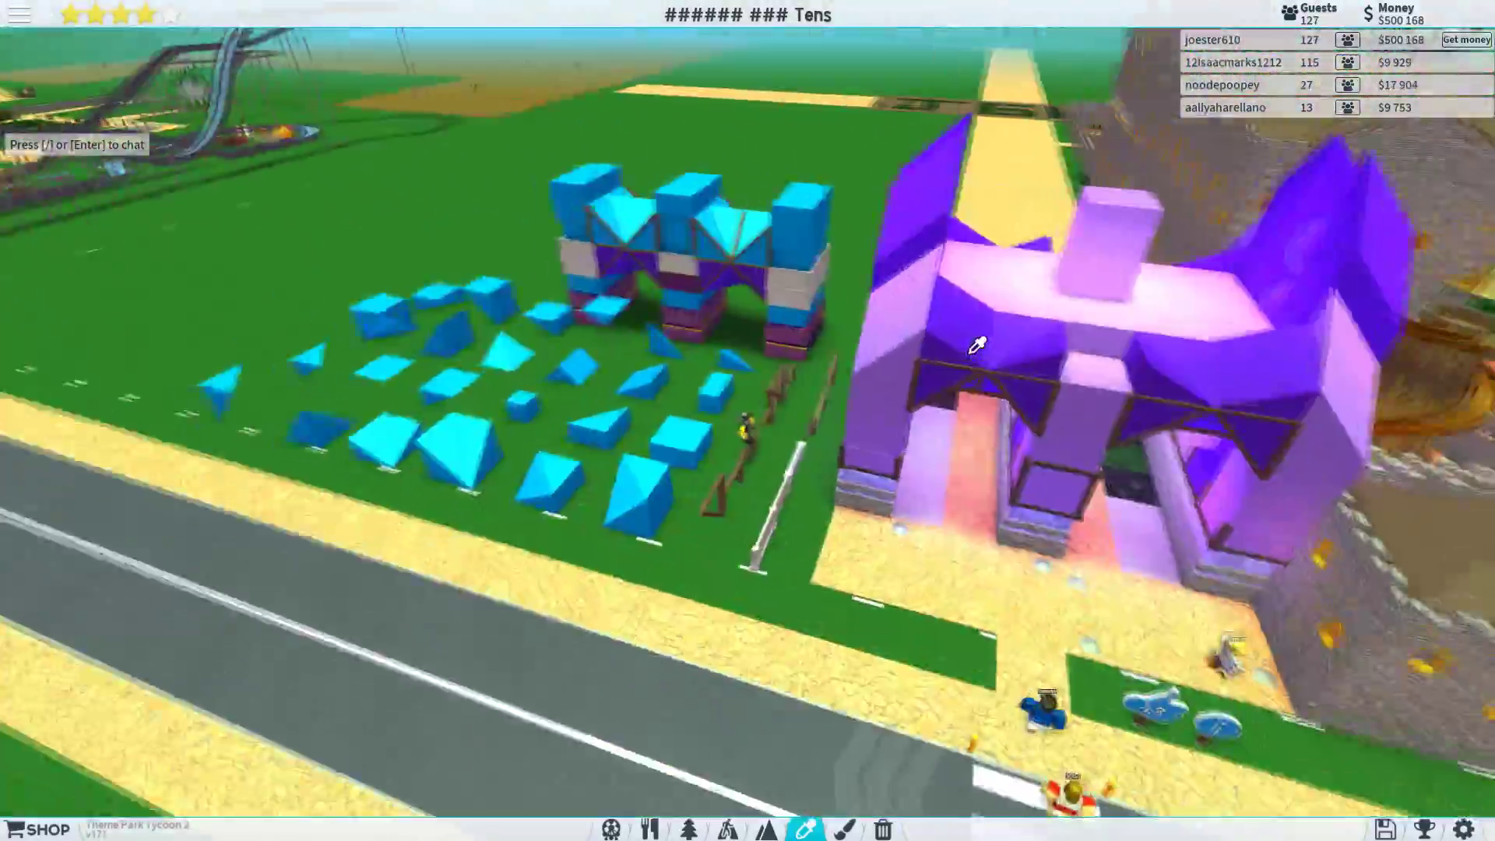
drag(978, 346, 870, 353)
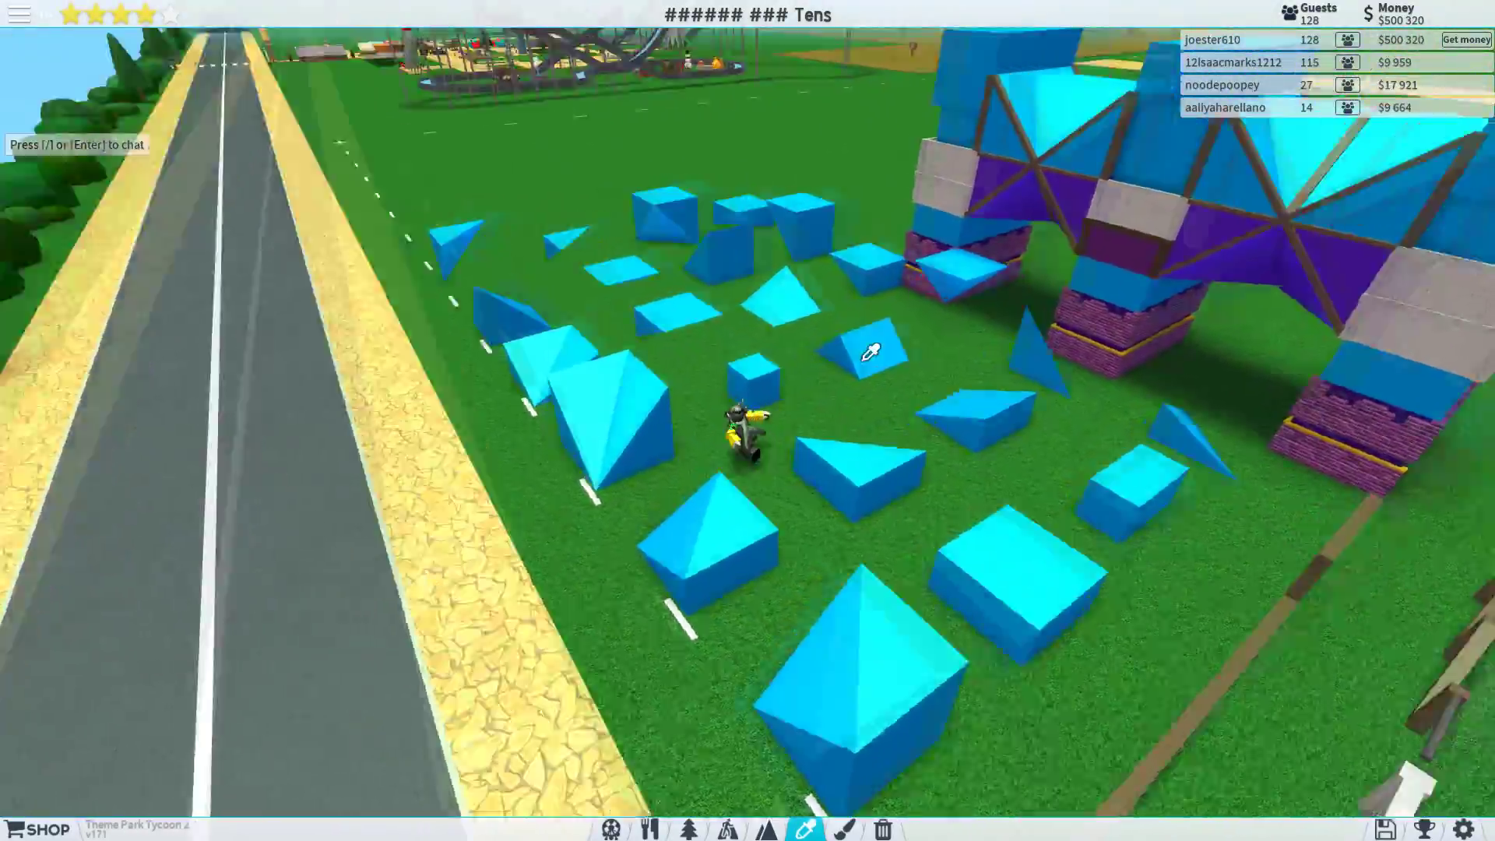
scroll(866, 452, up, 2)
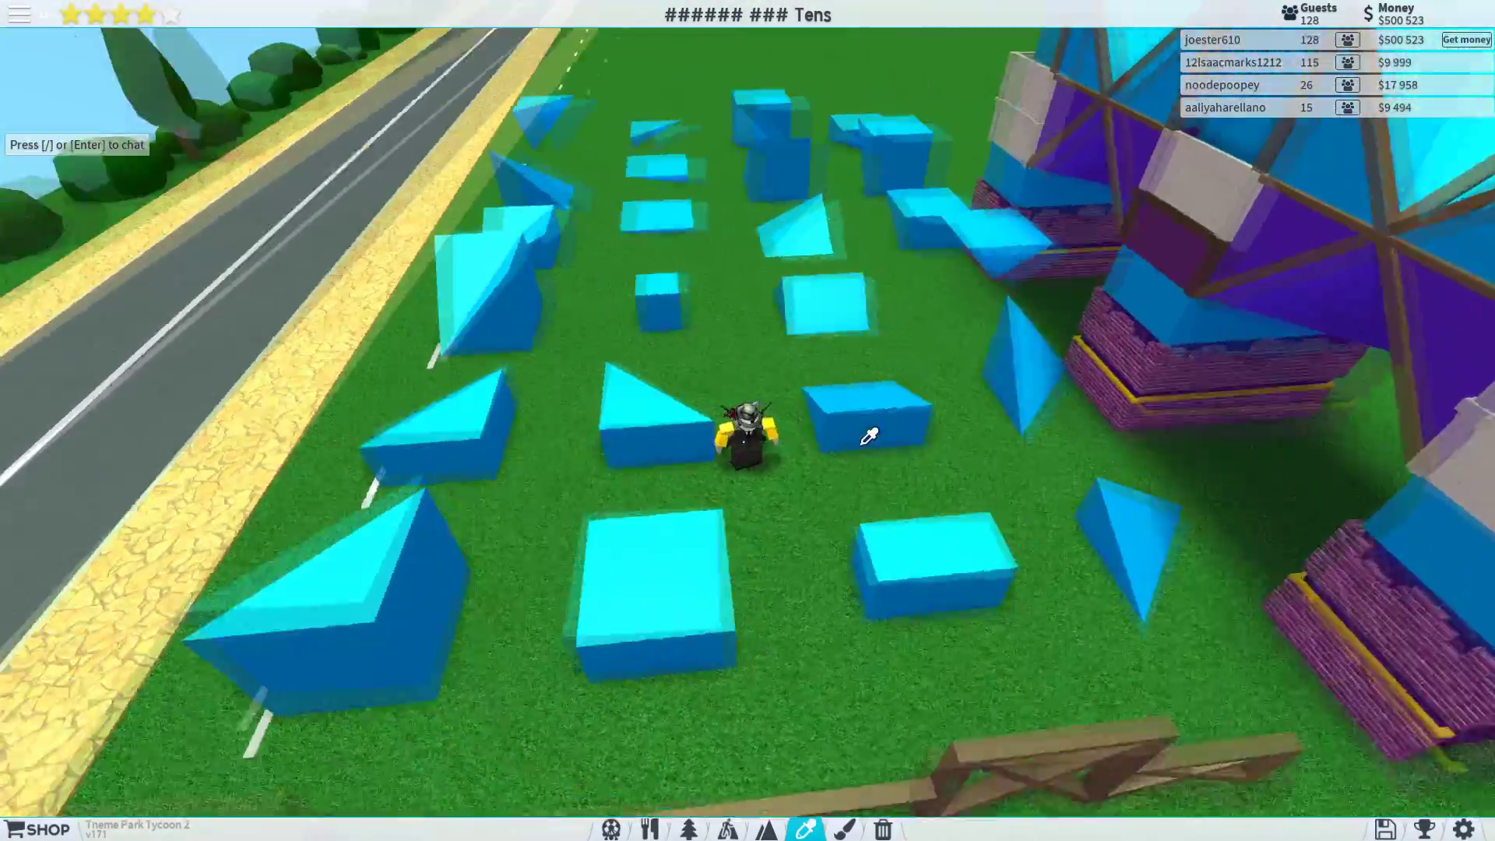
drag(869, 436, 864, 436)
drag(663, 461, 793, 459)
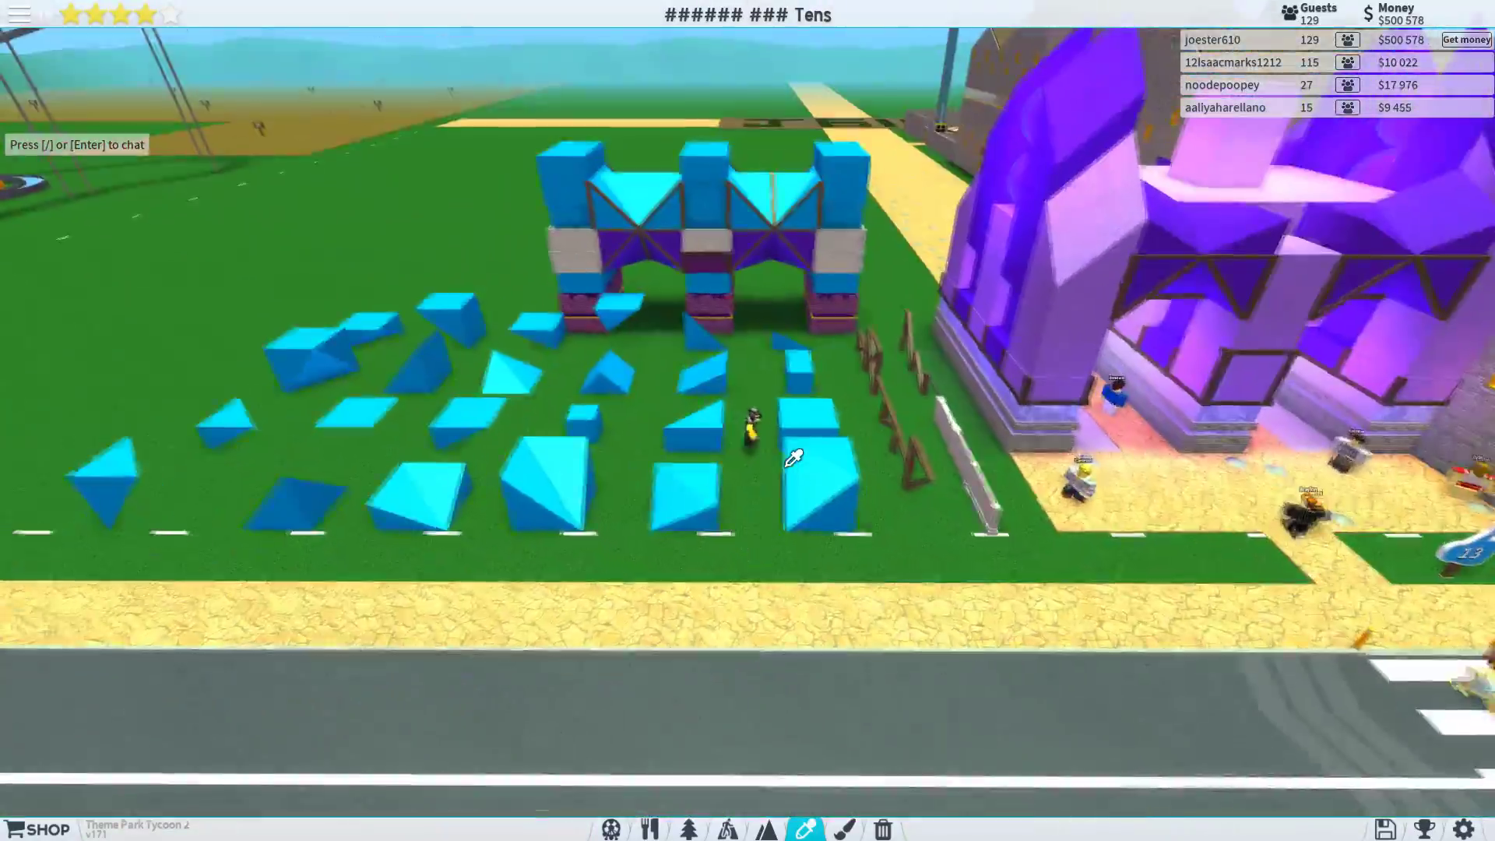
scroll(792, 458, up, 2)
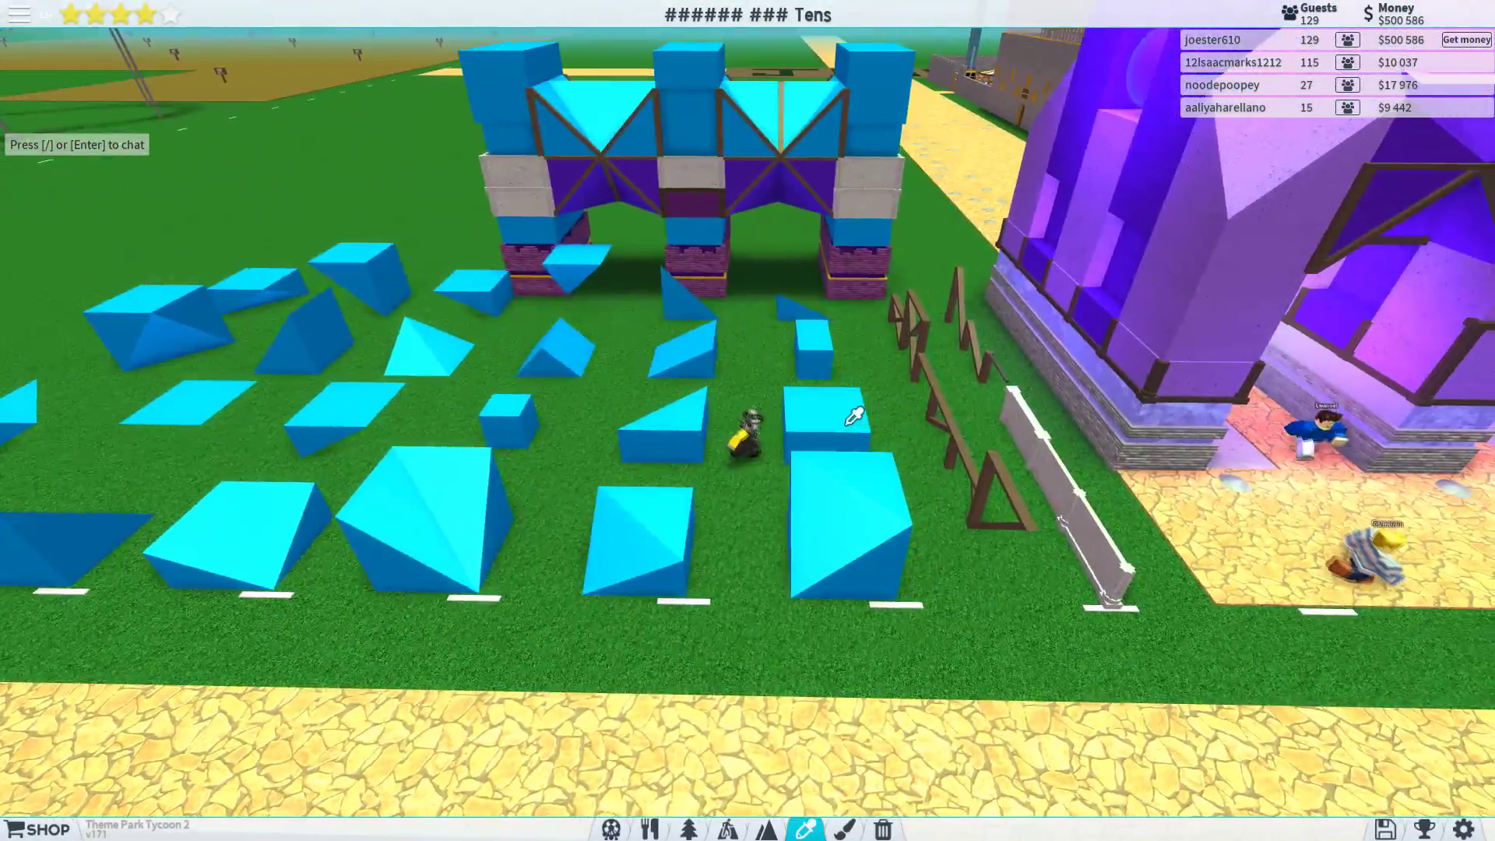
scroll(854, 417, down, 3)
- Orbit over the purple entrance and place a translucent block on its roof
drag(854, 418, 1190, 394)
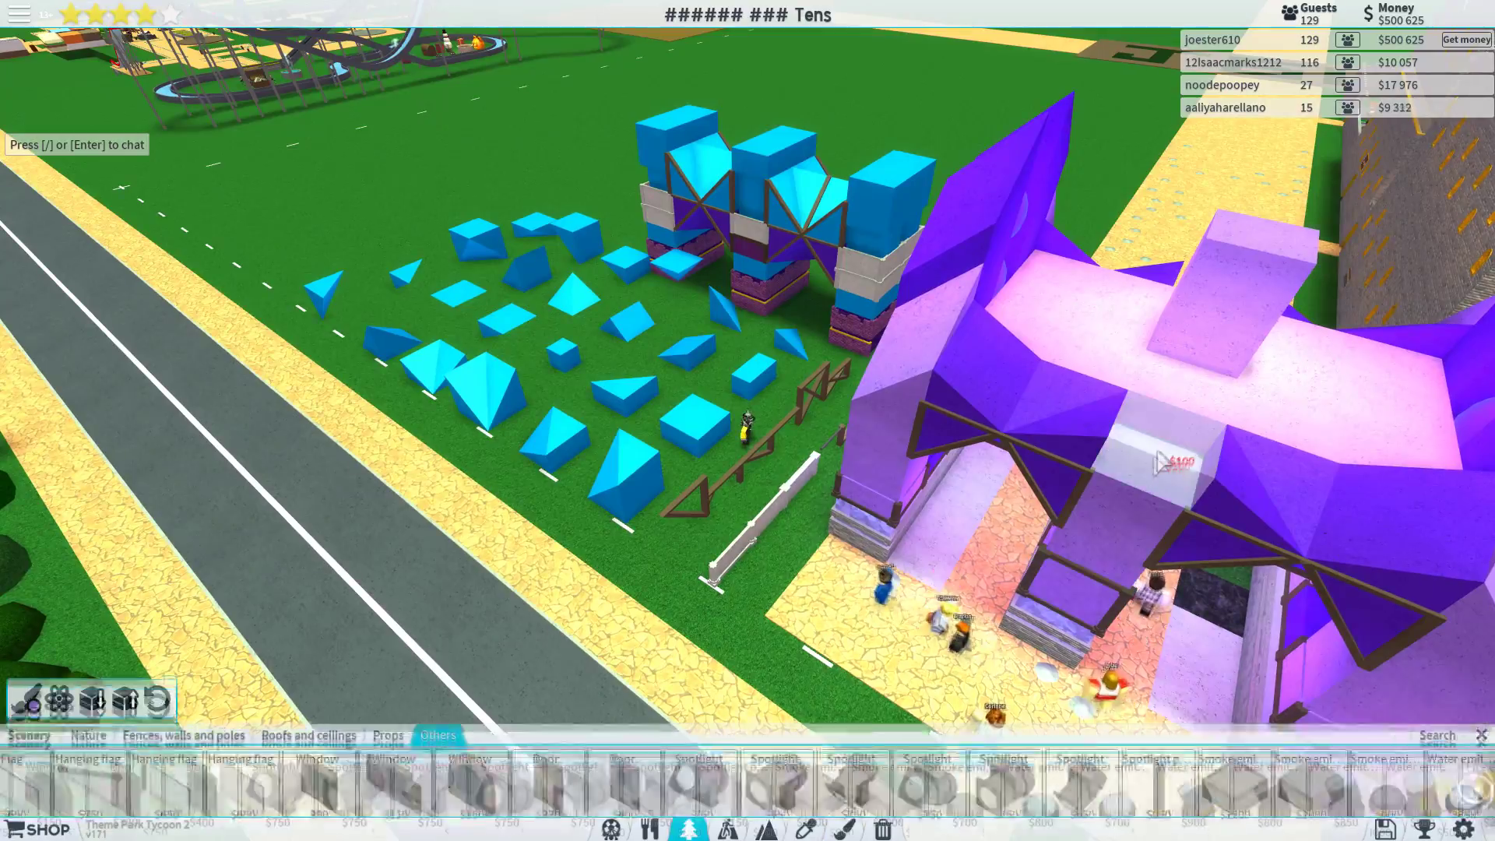
scroll(748, 784, down, 3)
scroll(1197, 434, down, 2)
scroll(1197, 435, up, 3)
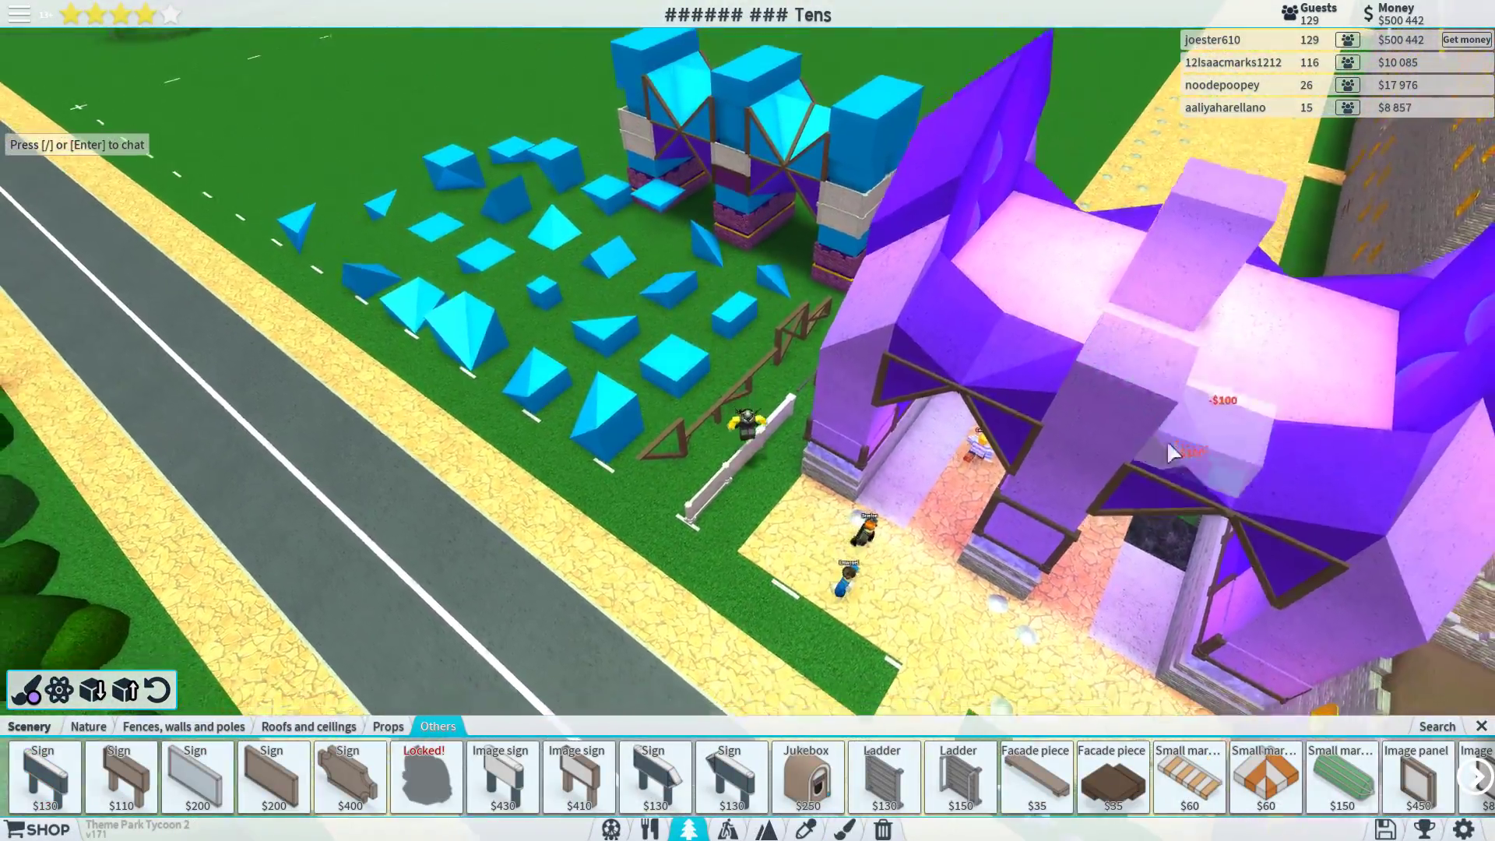
right_click(1204, 447)
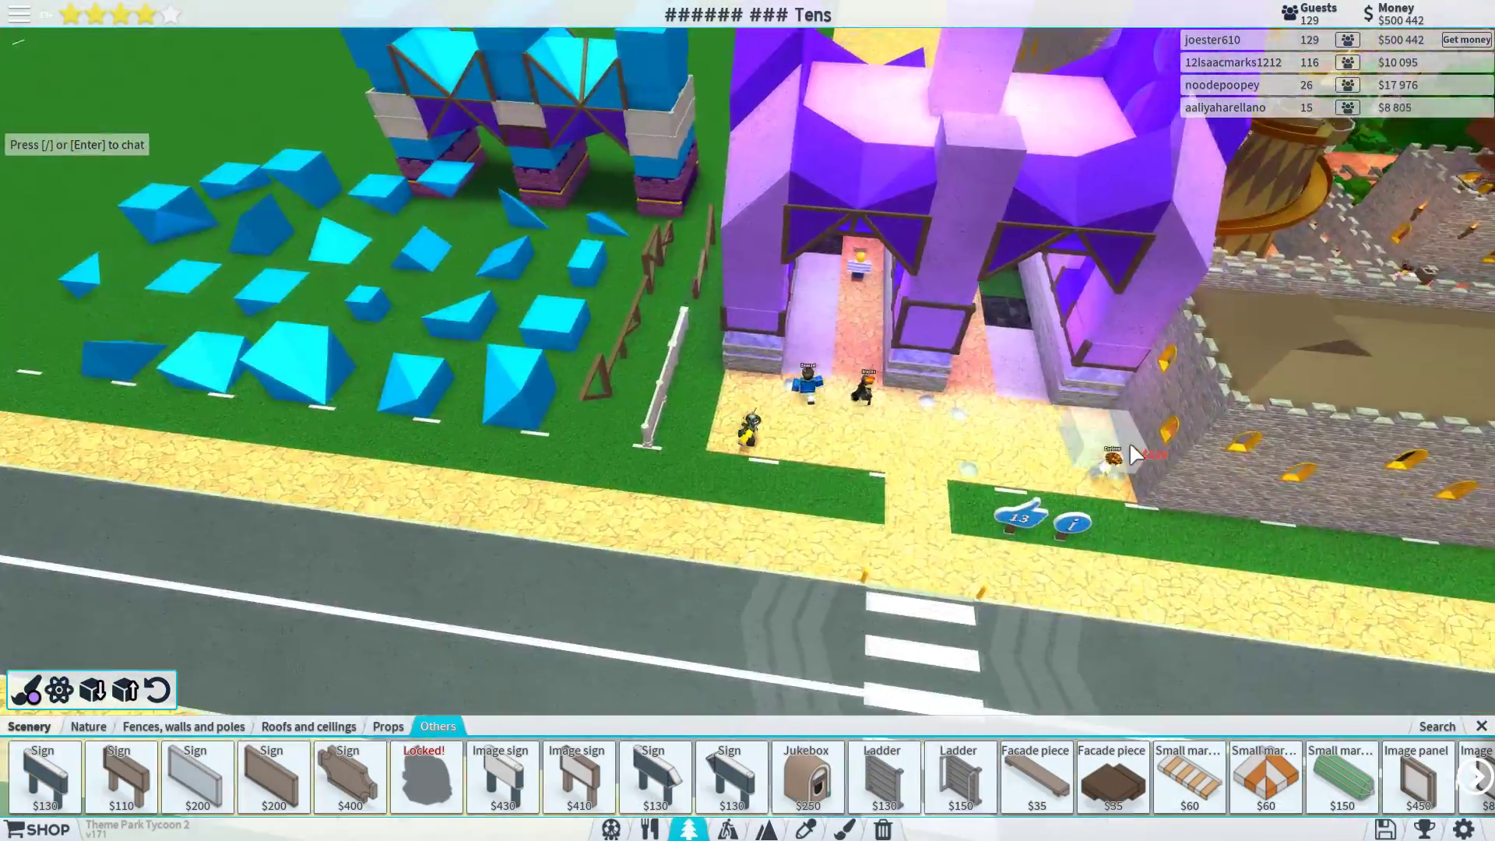
drag(1130, 453, 1133, 450)
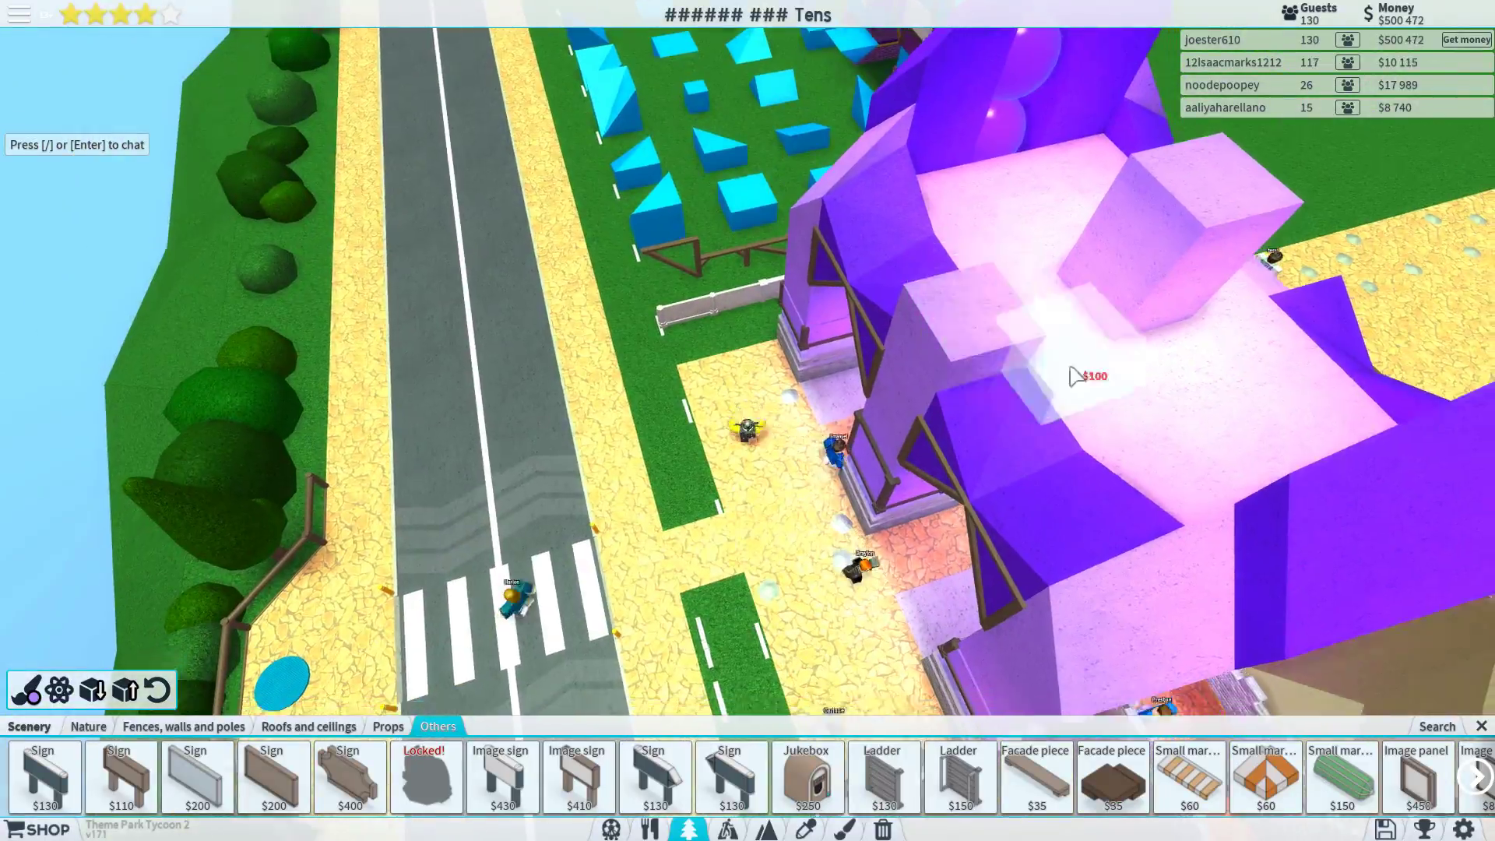
scroll(1156, 357, down, 3)
scroll(1157, 357, up, 6)
scroll(1162, 370, down, 5)
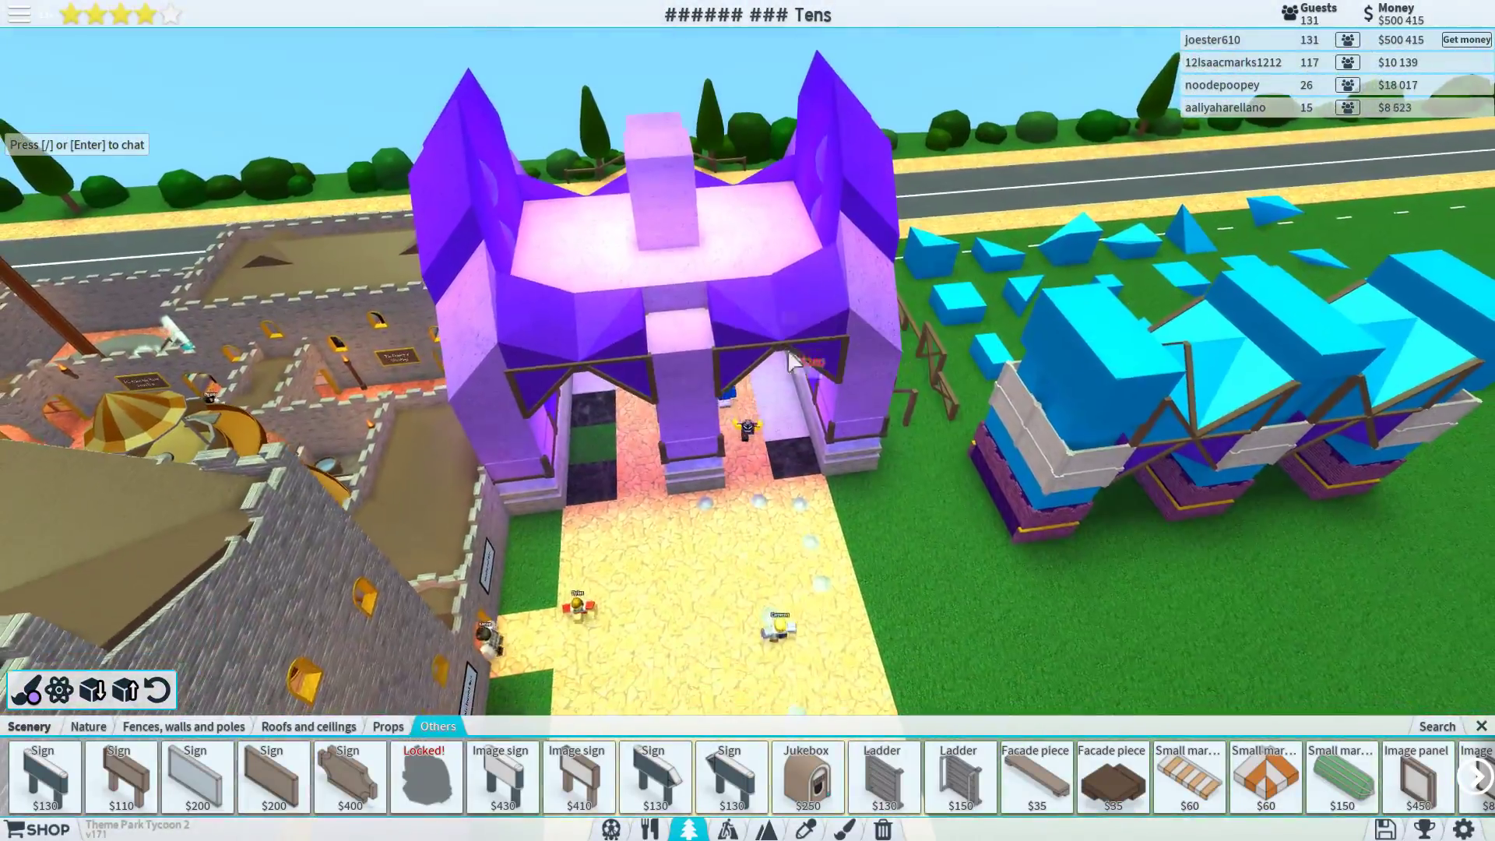
scroll(710, 325, up, 6)
scroll(711, 326, down, 5)
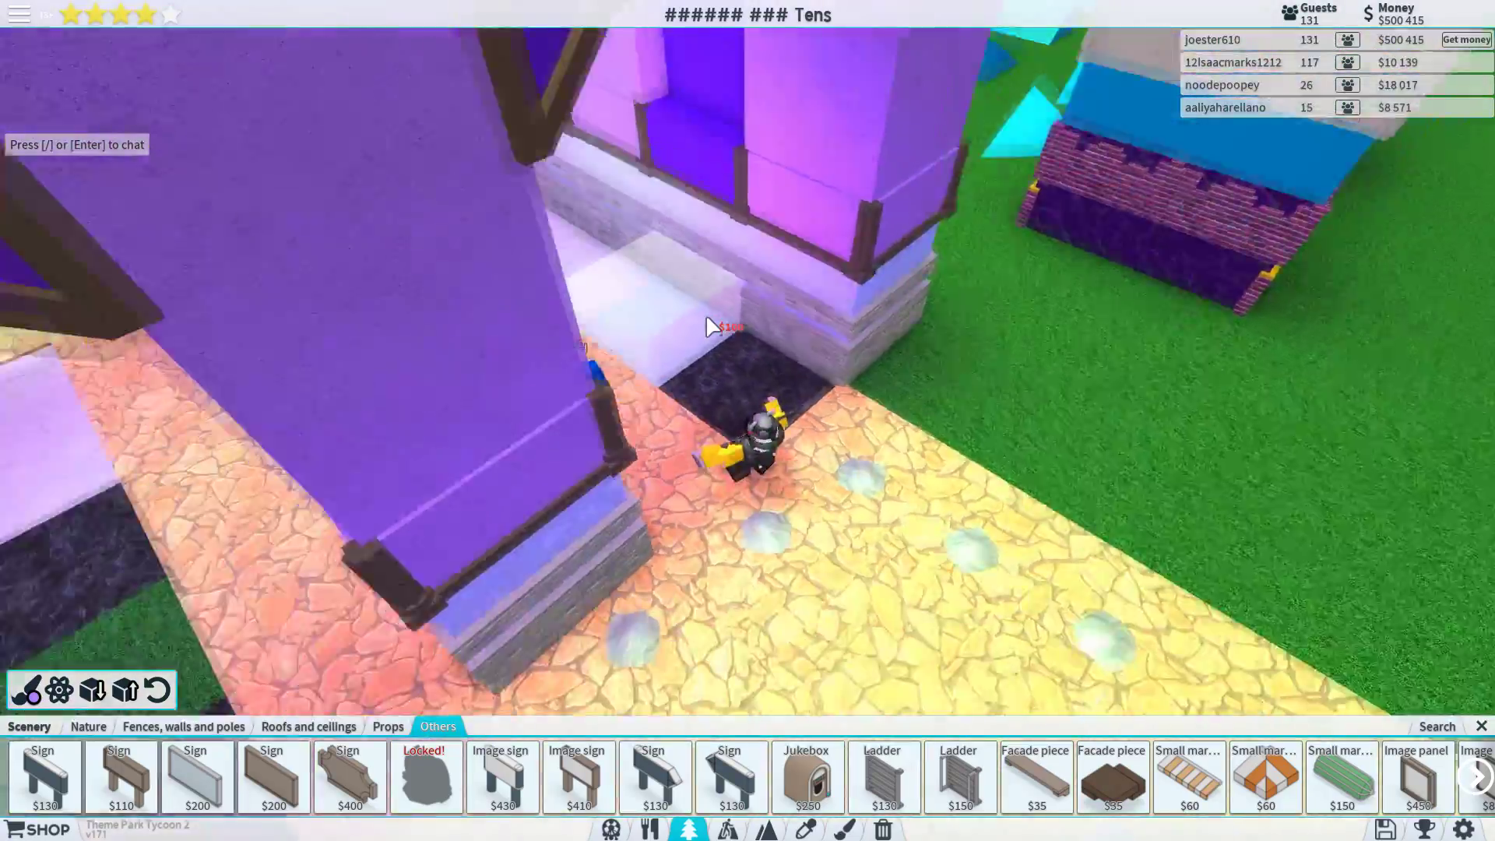
scroll(706, 314, down, 4)
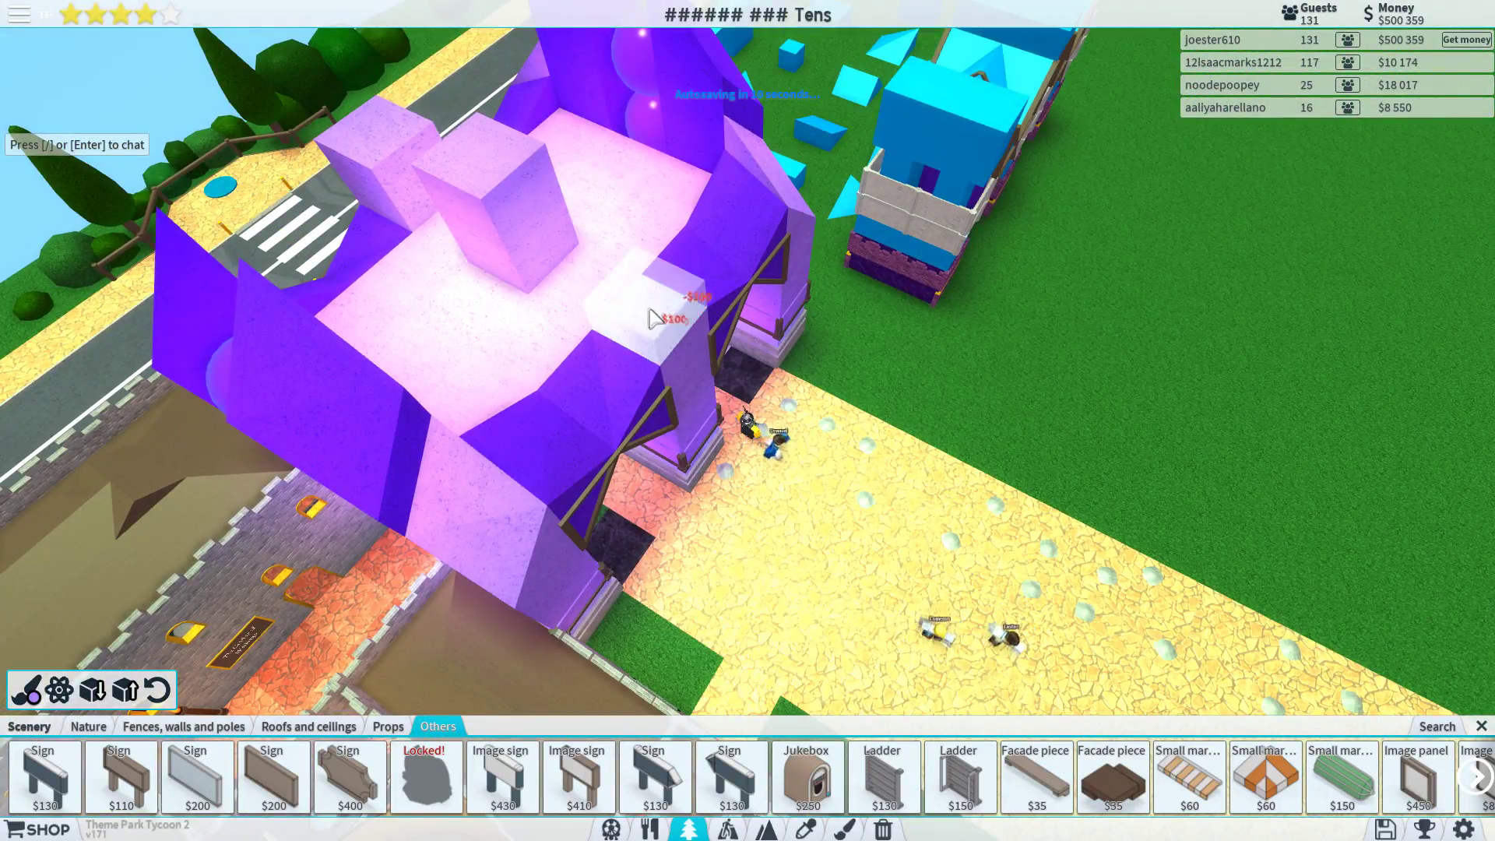
scroll(705, 335, up, 4)
scroll(703, 334, down, 5)
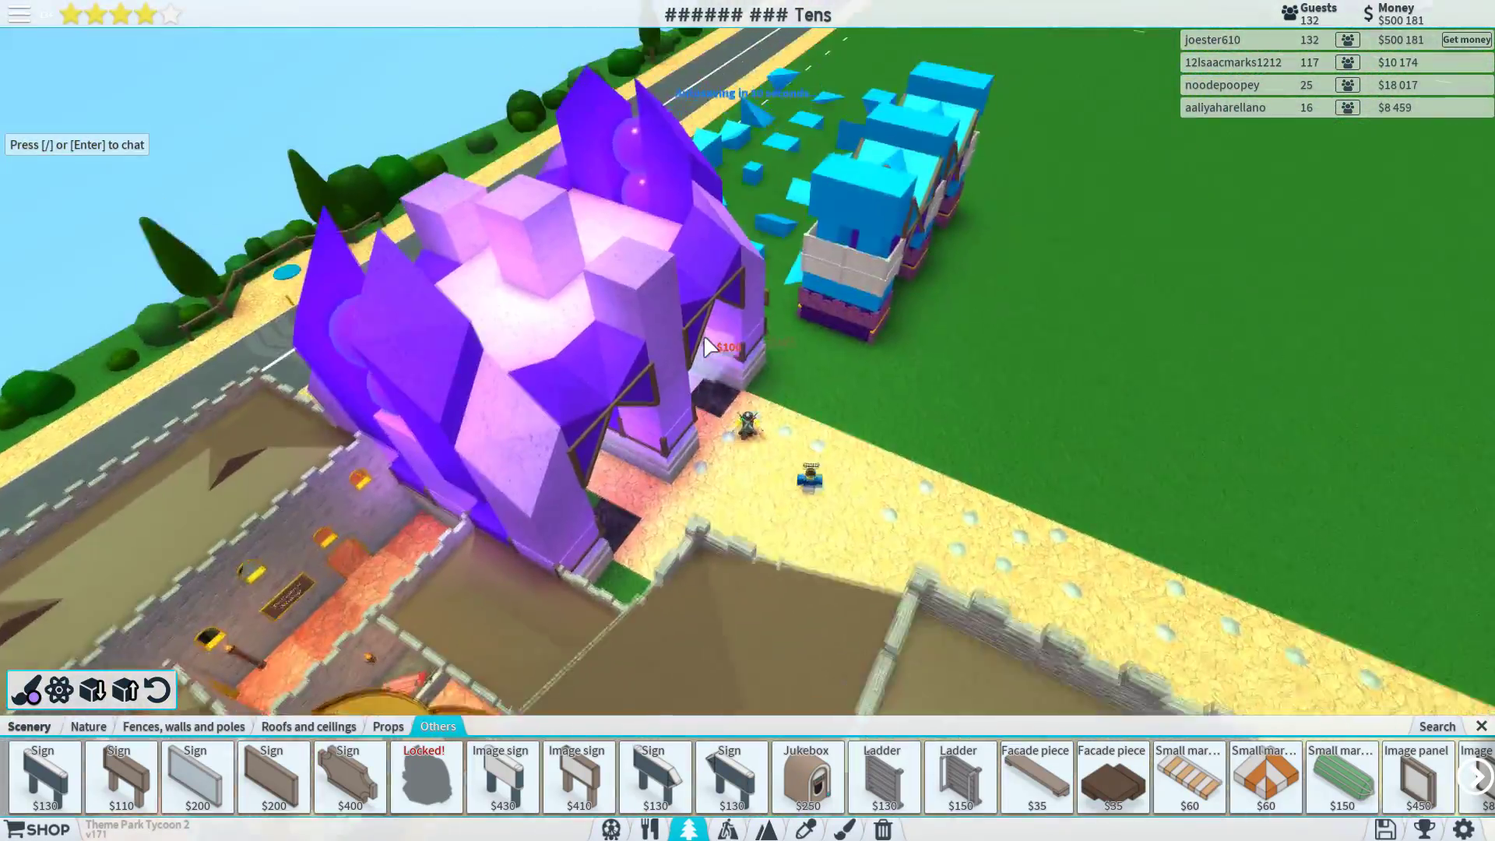
scroll(704, 334, up, 3)
right_click(704, 334)
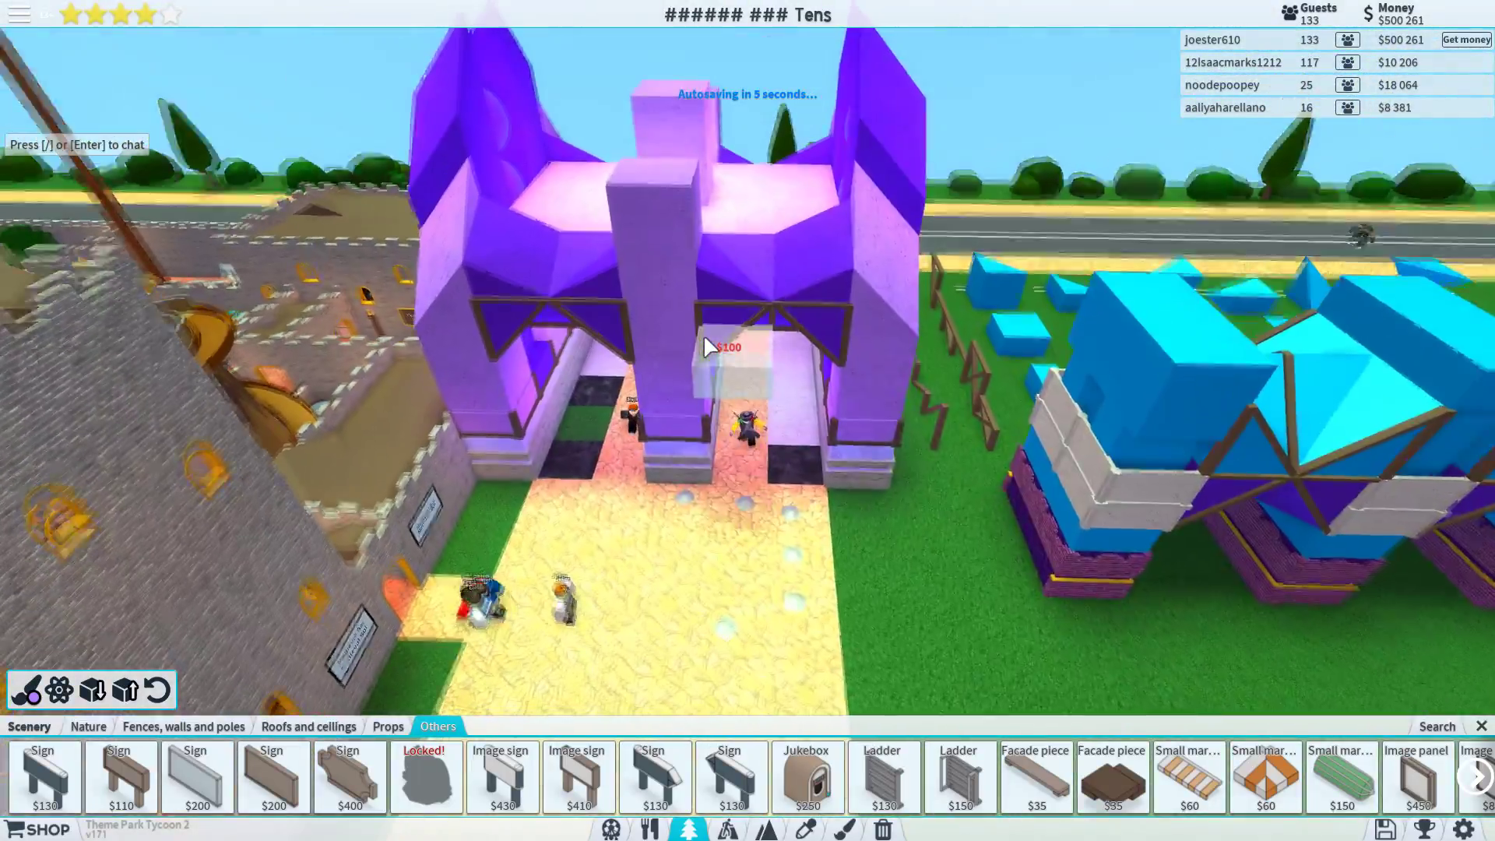
scroll(705, 335, down, 4)
drag(703, 335, 894, 316)
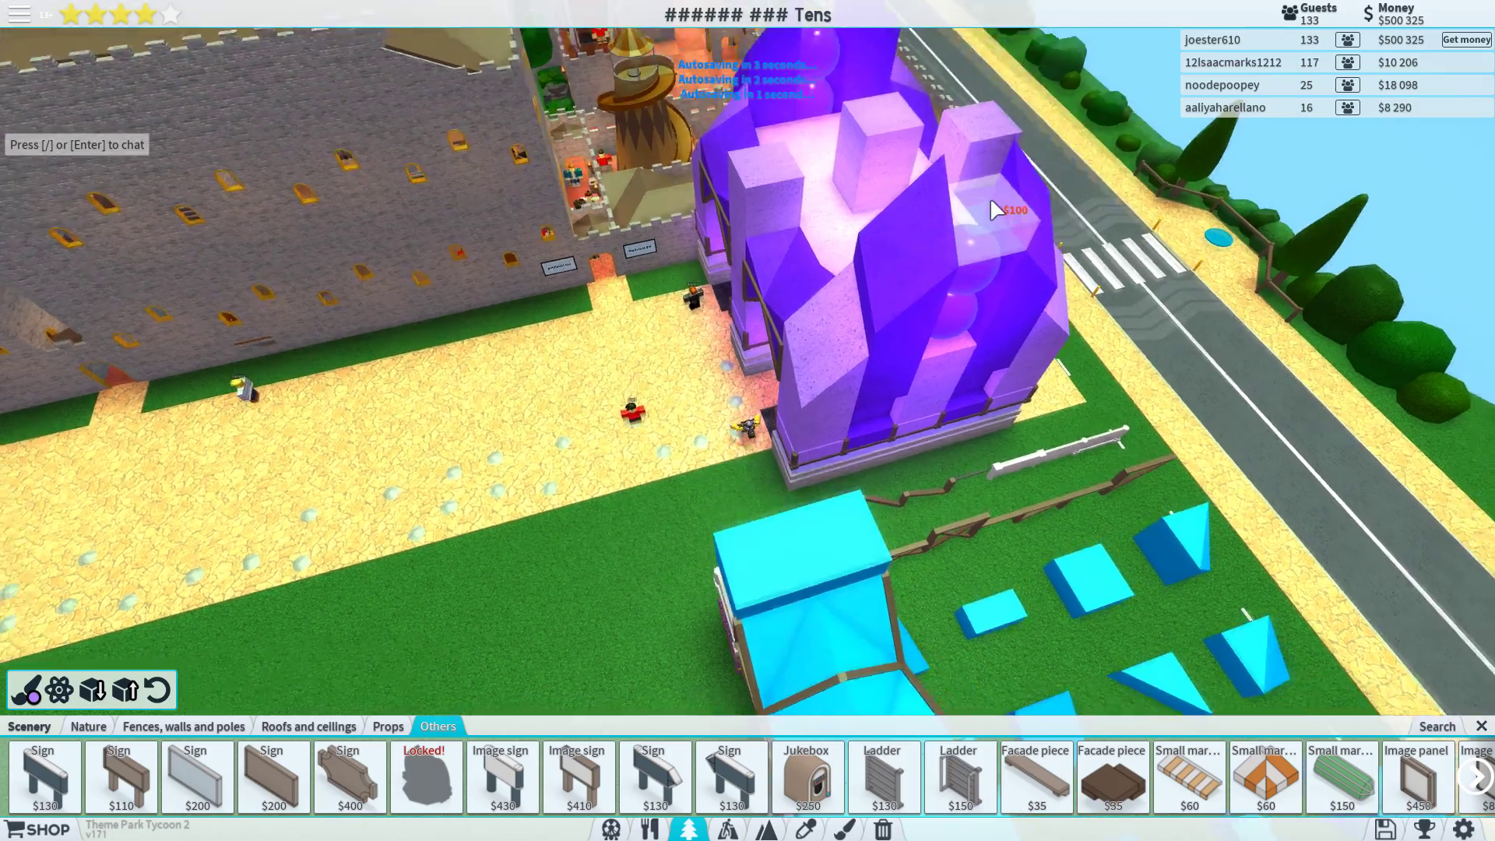
right_click(992, 198)
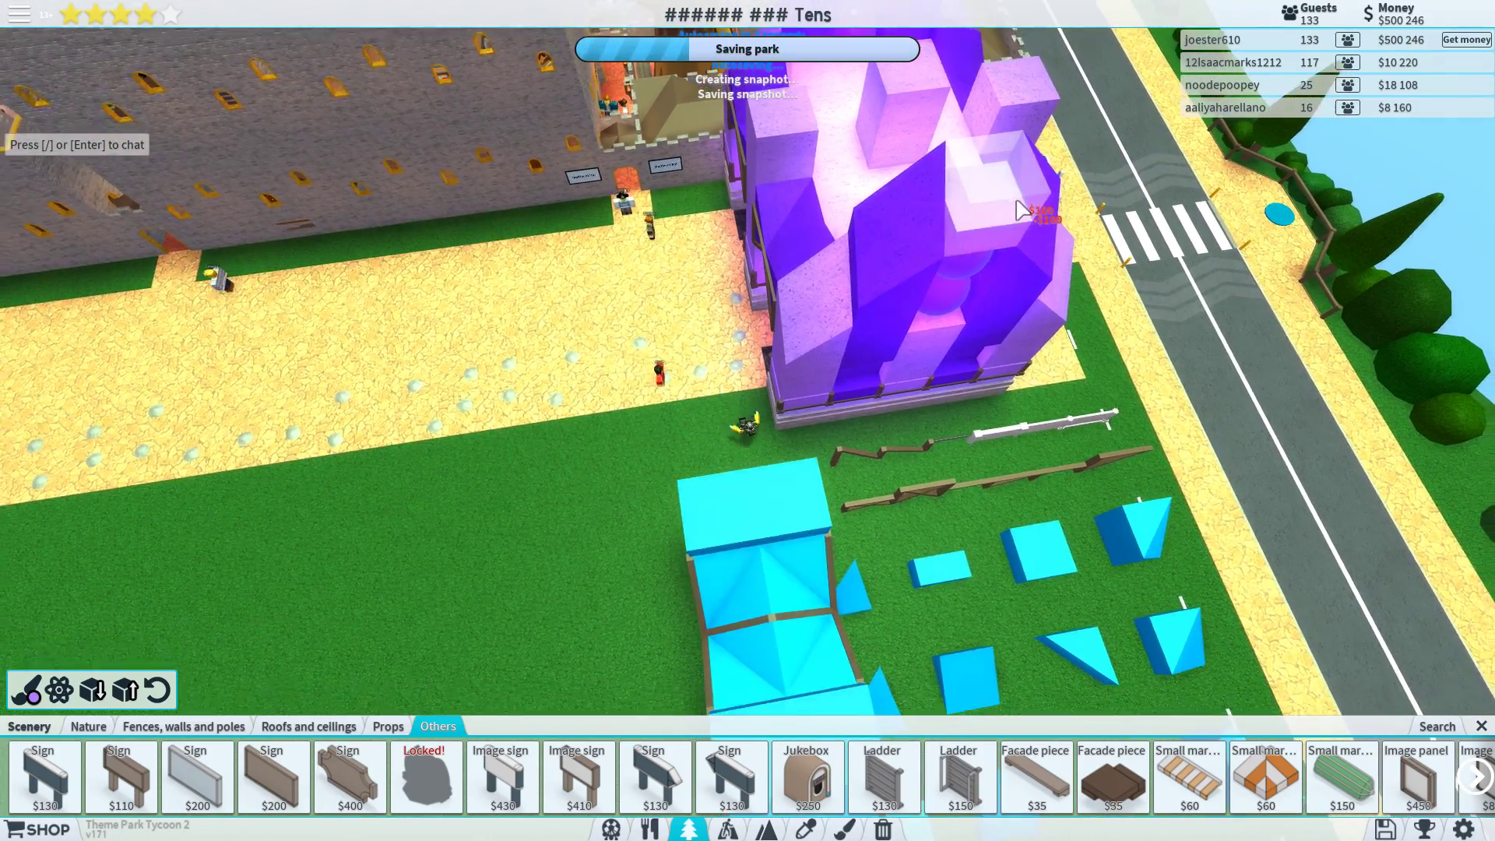
drag(1019, 246, 976, 197)
mouse_move(1014, 260)
mouse_down()
mouse_move(1025, 224)
mouse_move(647, 330)
mouse_move(521, 396)
mouse_up()
scroll(1025, 224, up, 5)
scroll(1025, 235, down, 4)
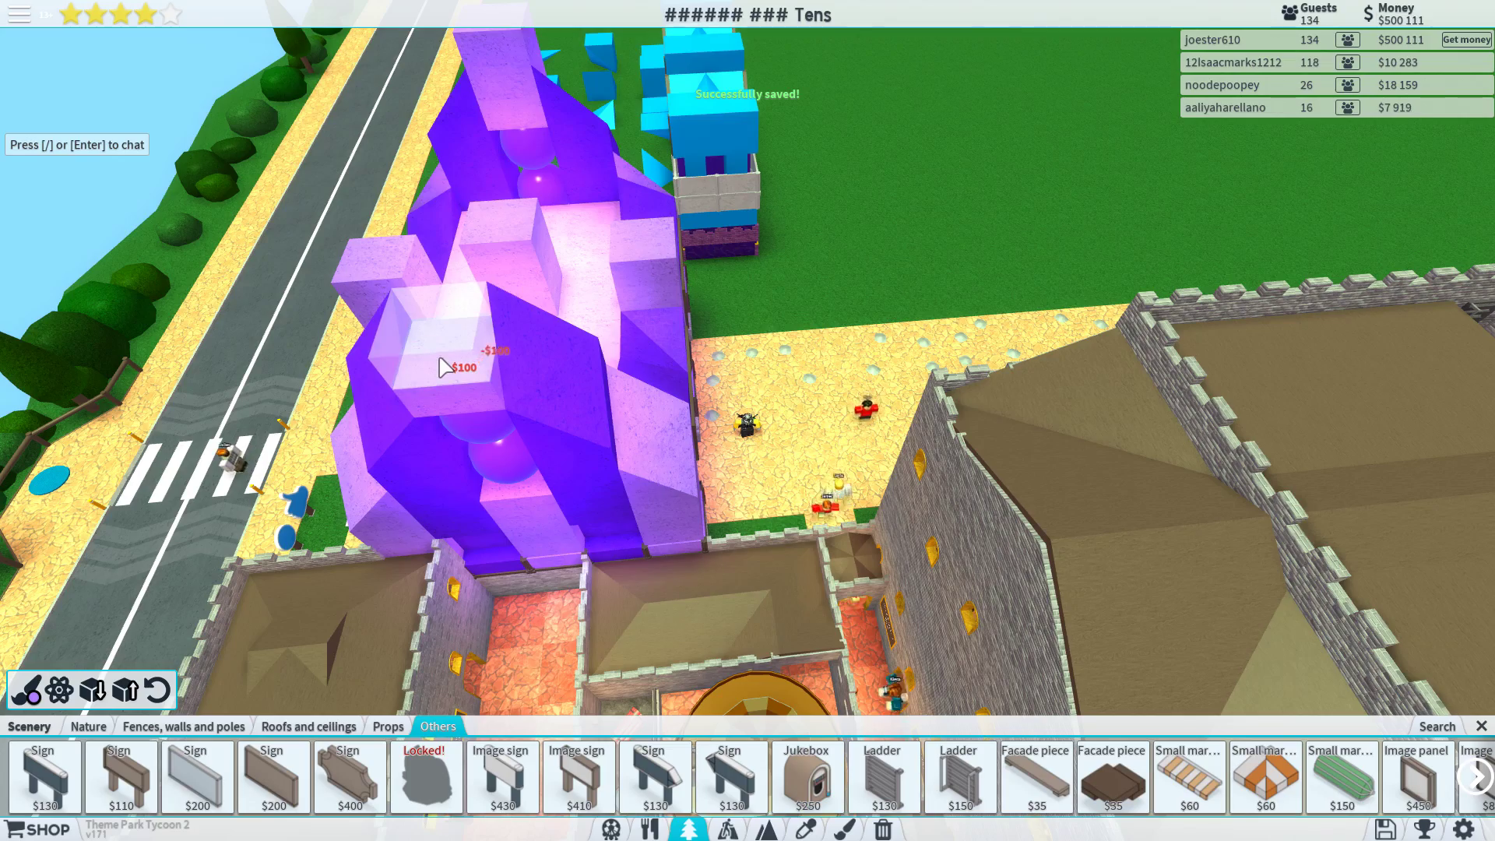
click(415, 324)
scroll(513, 336, up, 4)
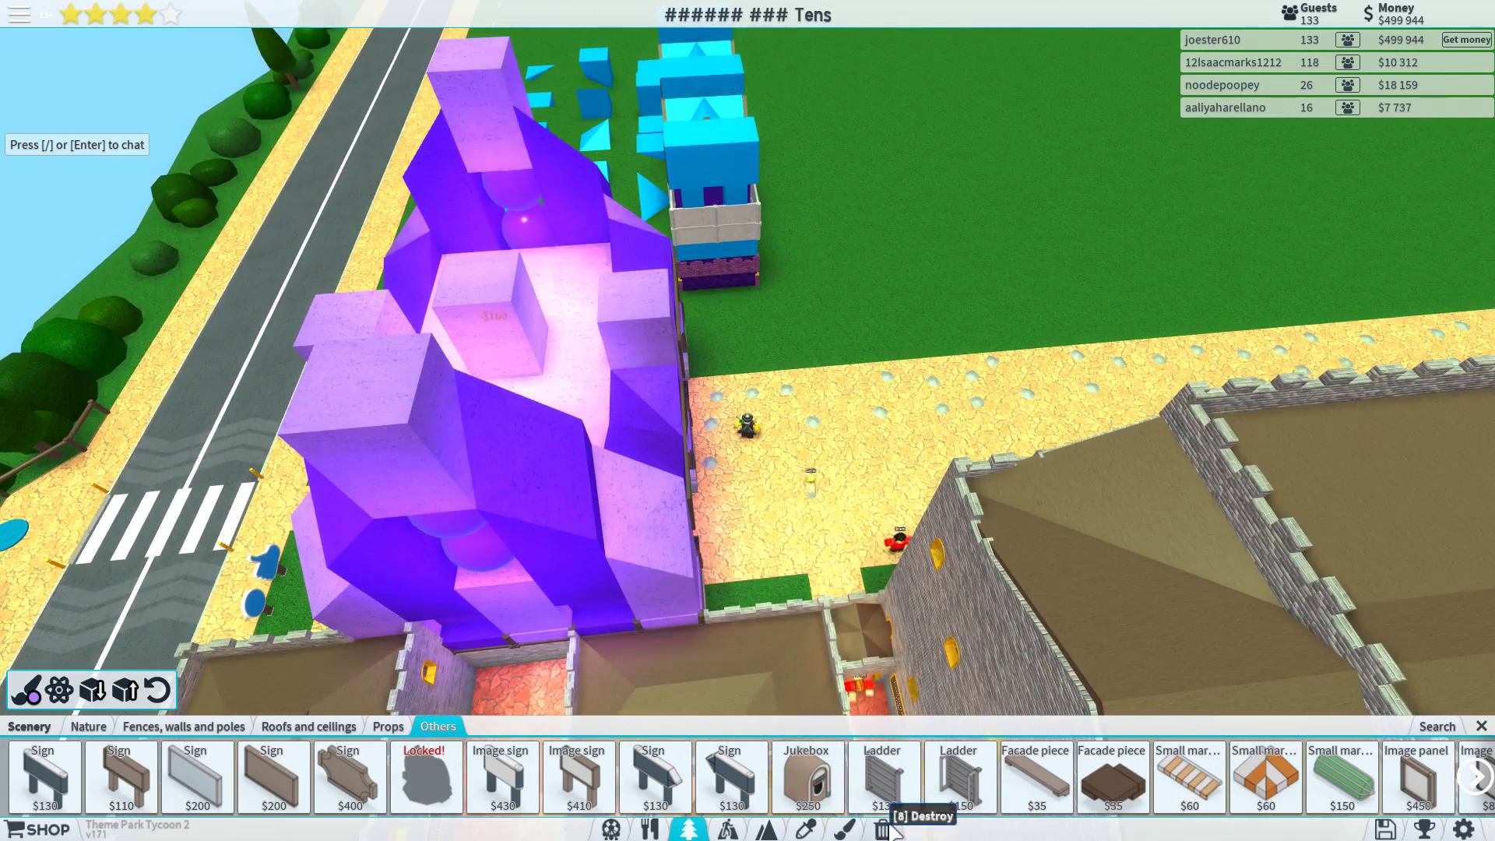
key(Delete)
- Set the light orb's primary colour to purple
drag(513, 347, 426, 306)
key(Delete)
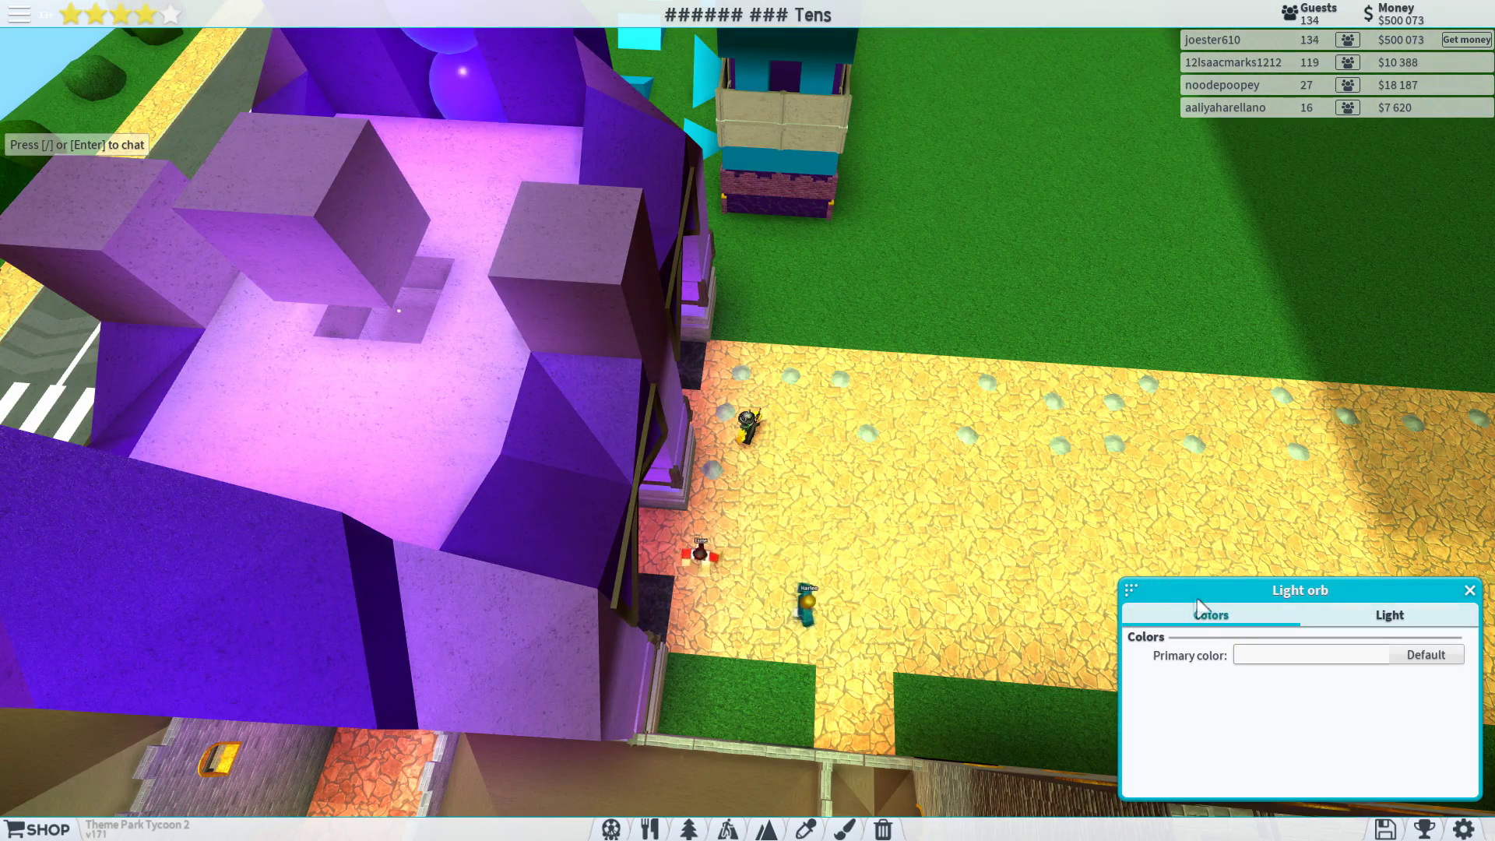
click(1288, 656)
click(816, 335)
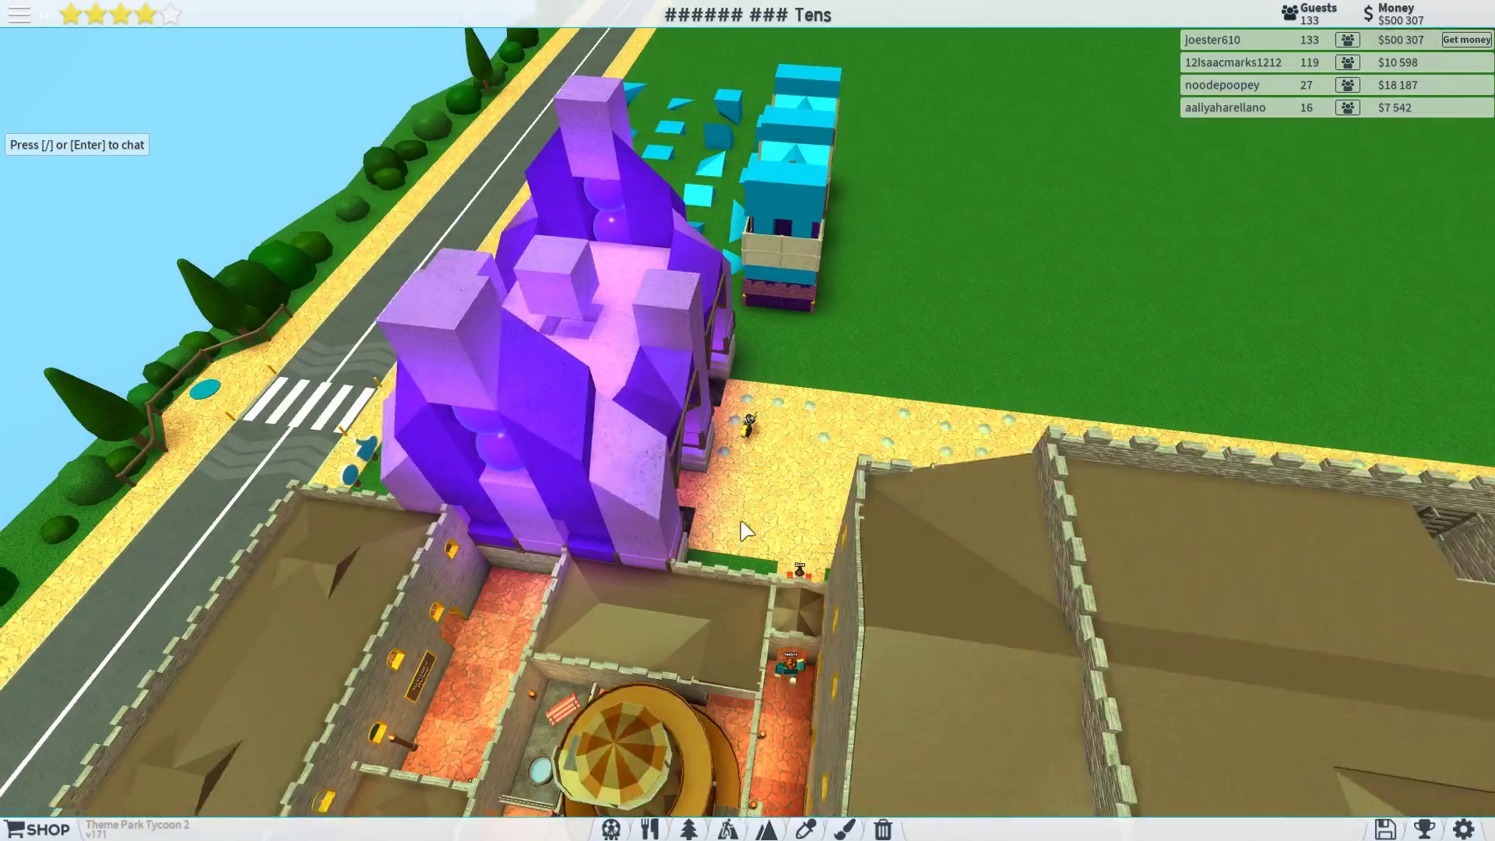
- Reopen the scenery catalogue of special items
drag(727, 560, 748, 467)
key(2)
click(806, 829)
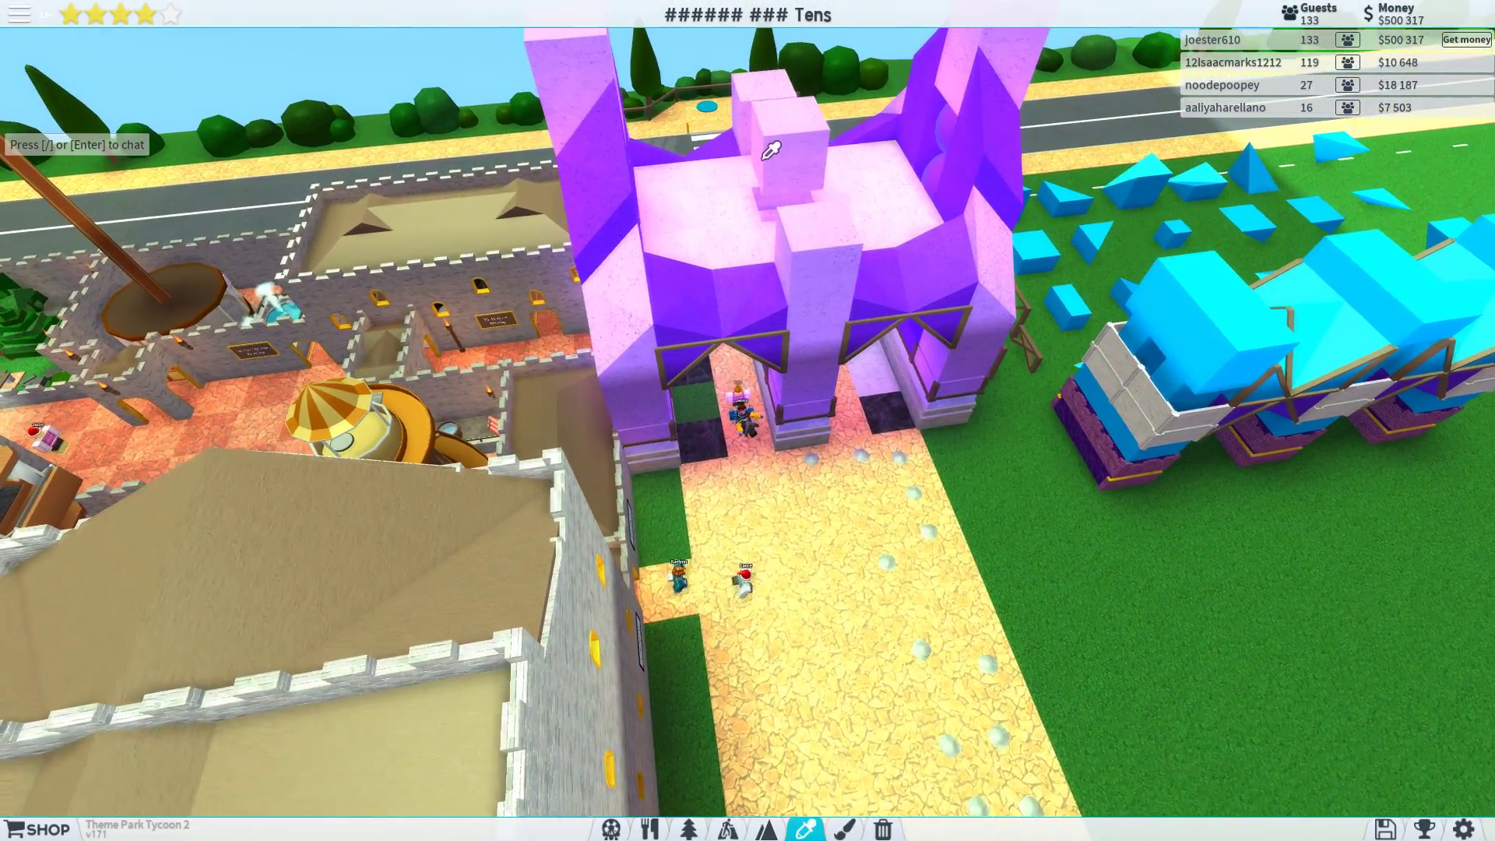
click(748, 375)
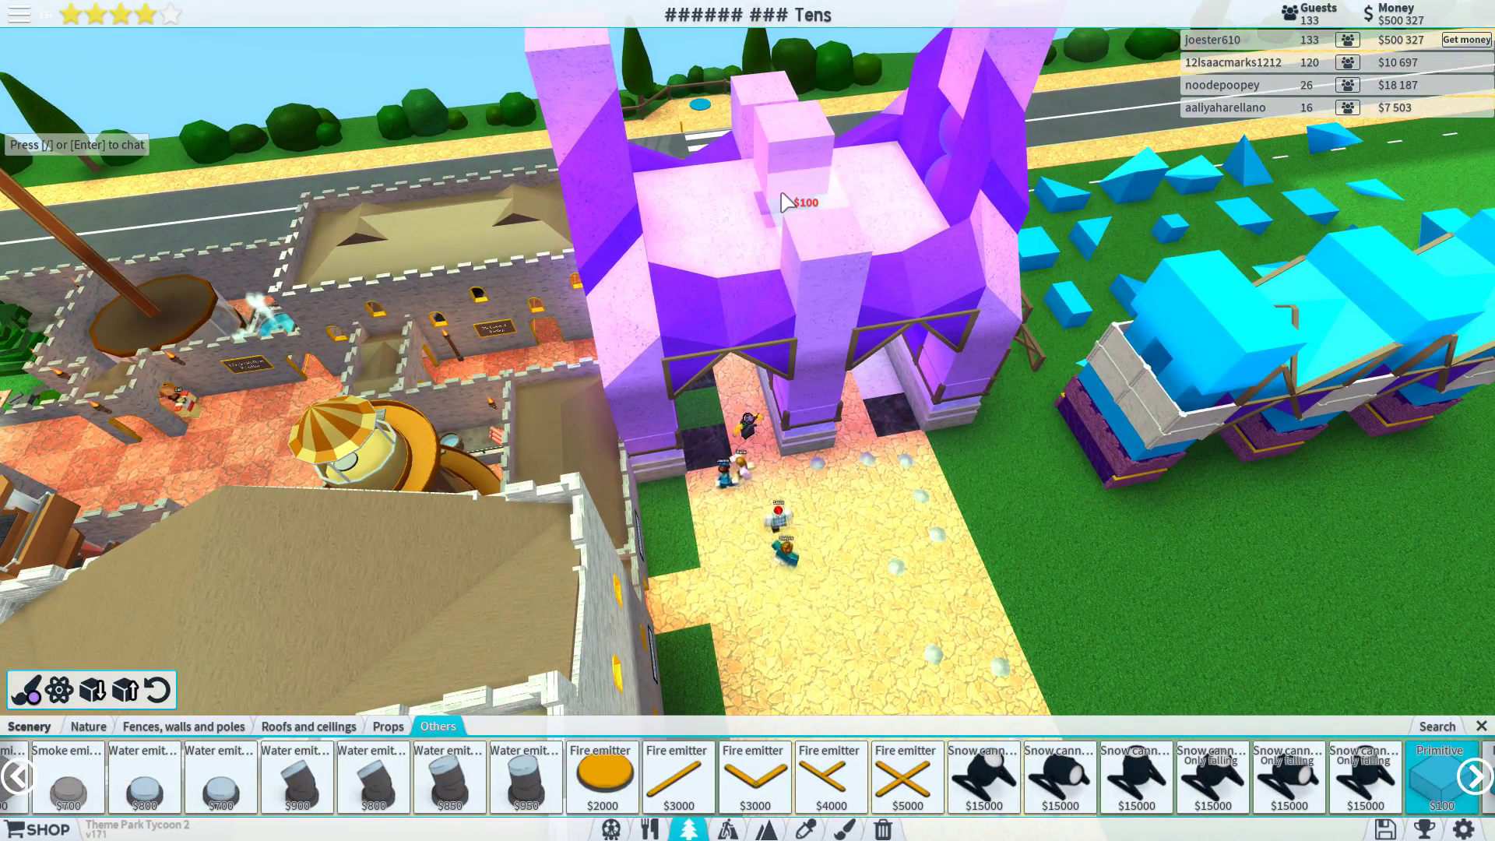
scroll(785, 206, up, 4)
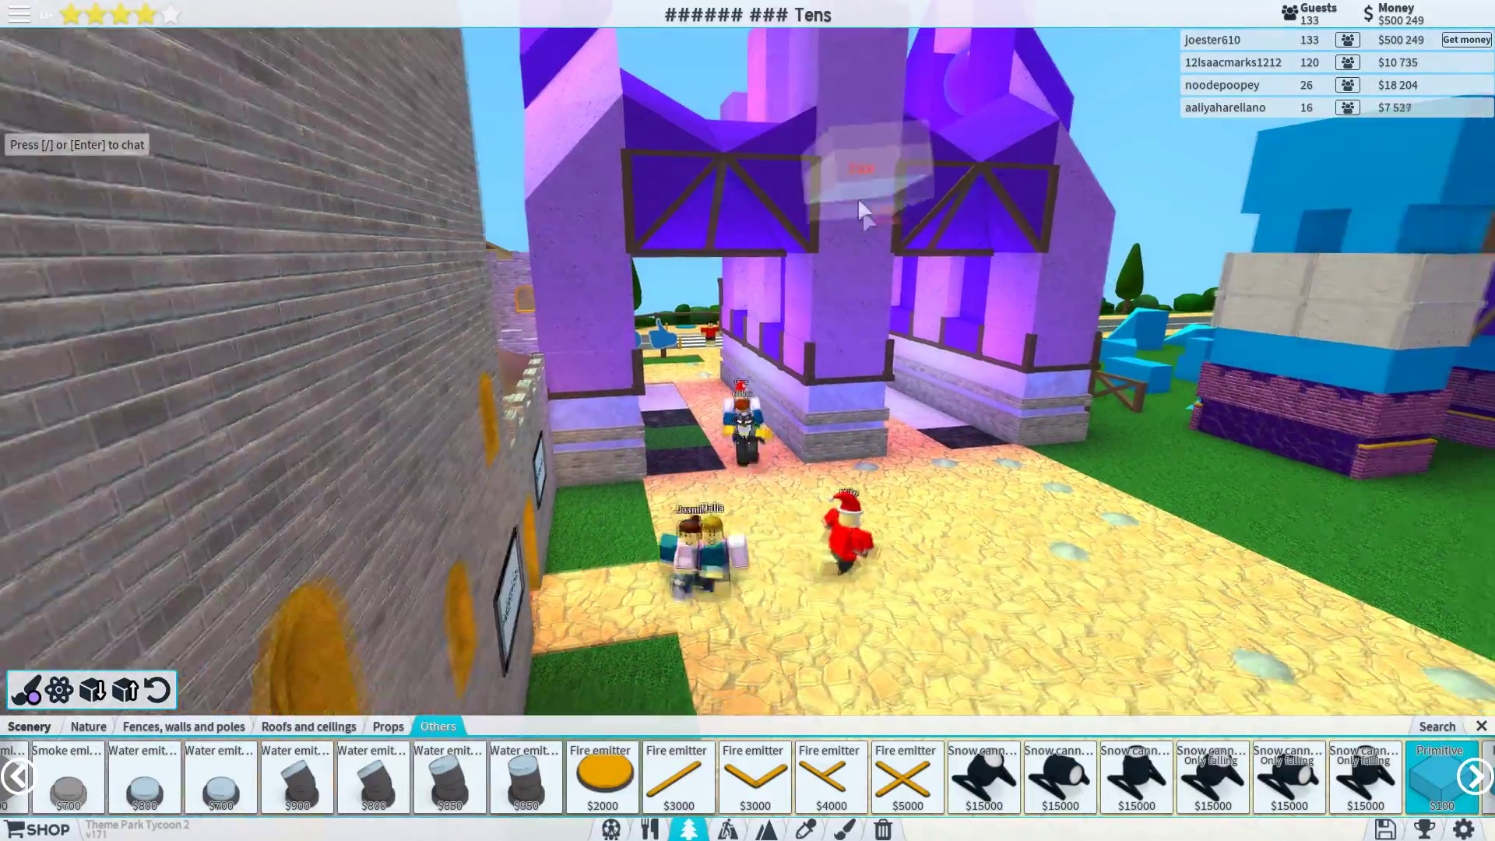
- Close the scenery catalogue and walk the avatar across the grass toward the blue entrance
drag(776, 113, 859, 197)
scroll(860, 253, down, 4)
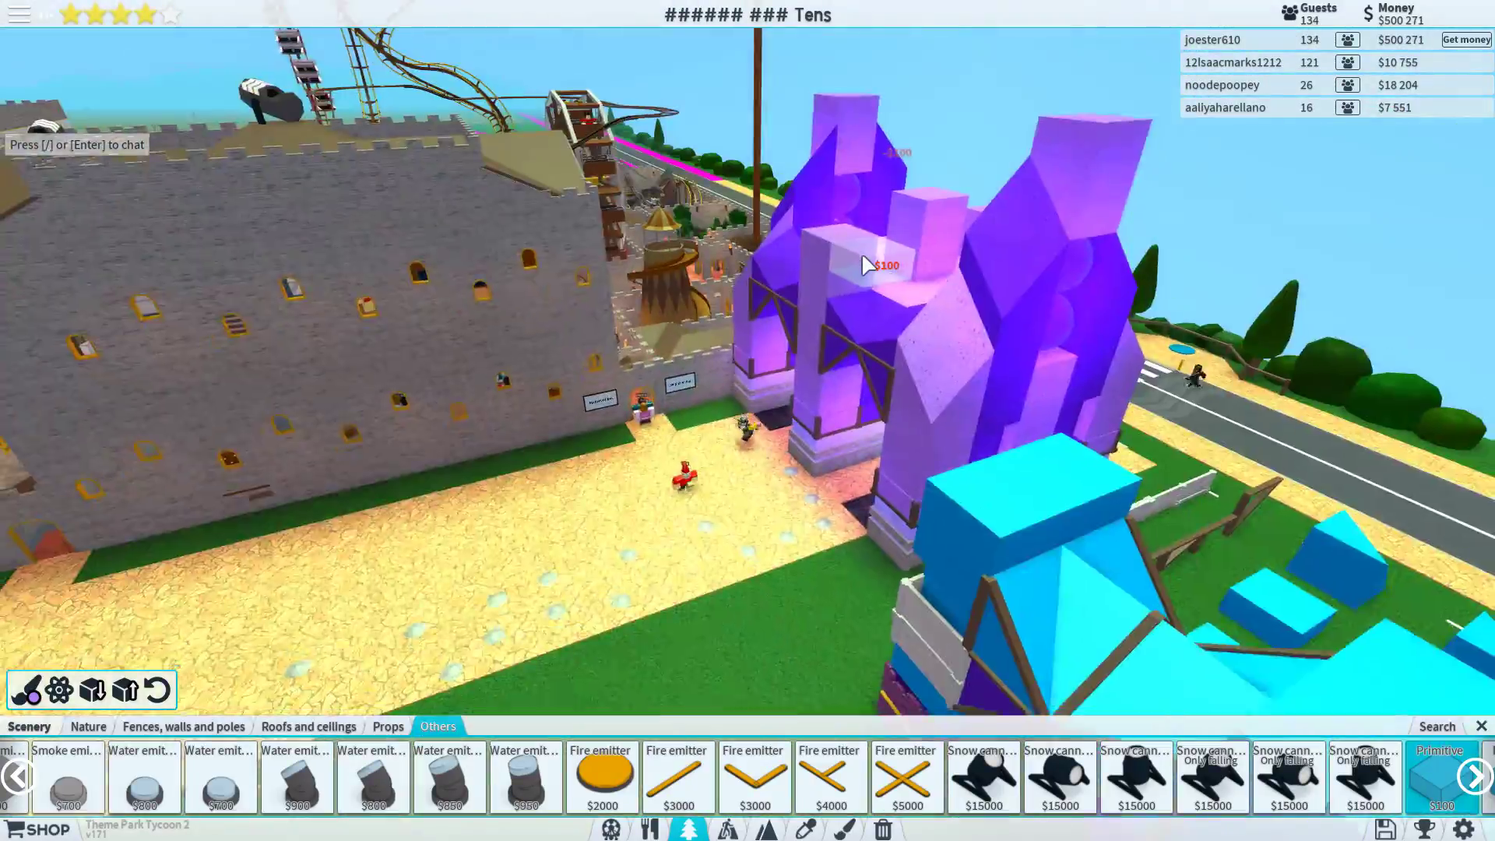
scroll(860, 252, up, 5)
key(Escape)
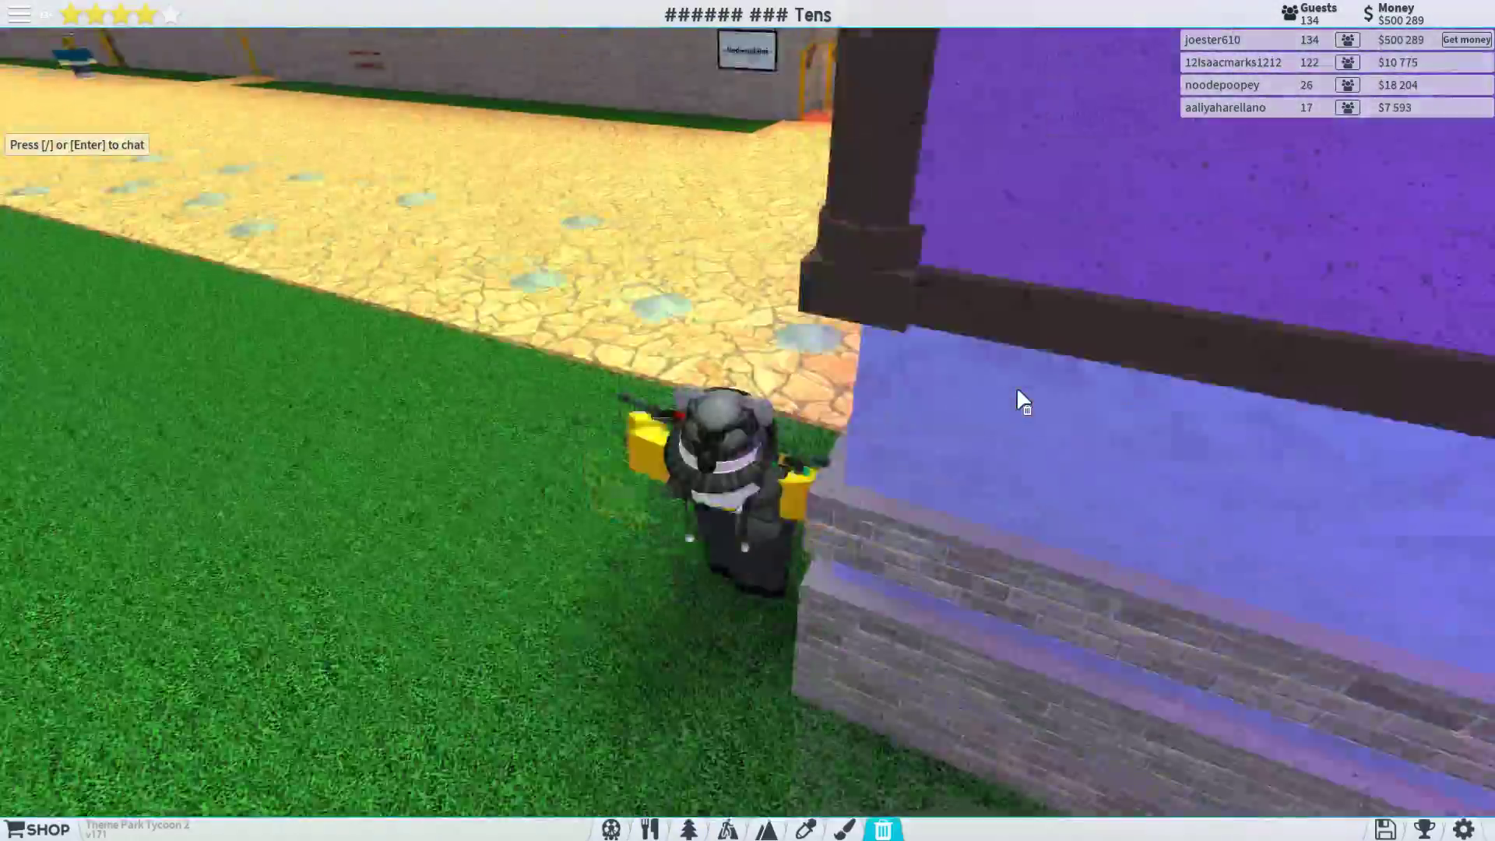
scroll(1016, 386, down, 5)
scroll(1010, 383, up, 3)
scroll(992, 365, down, 5)
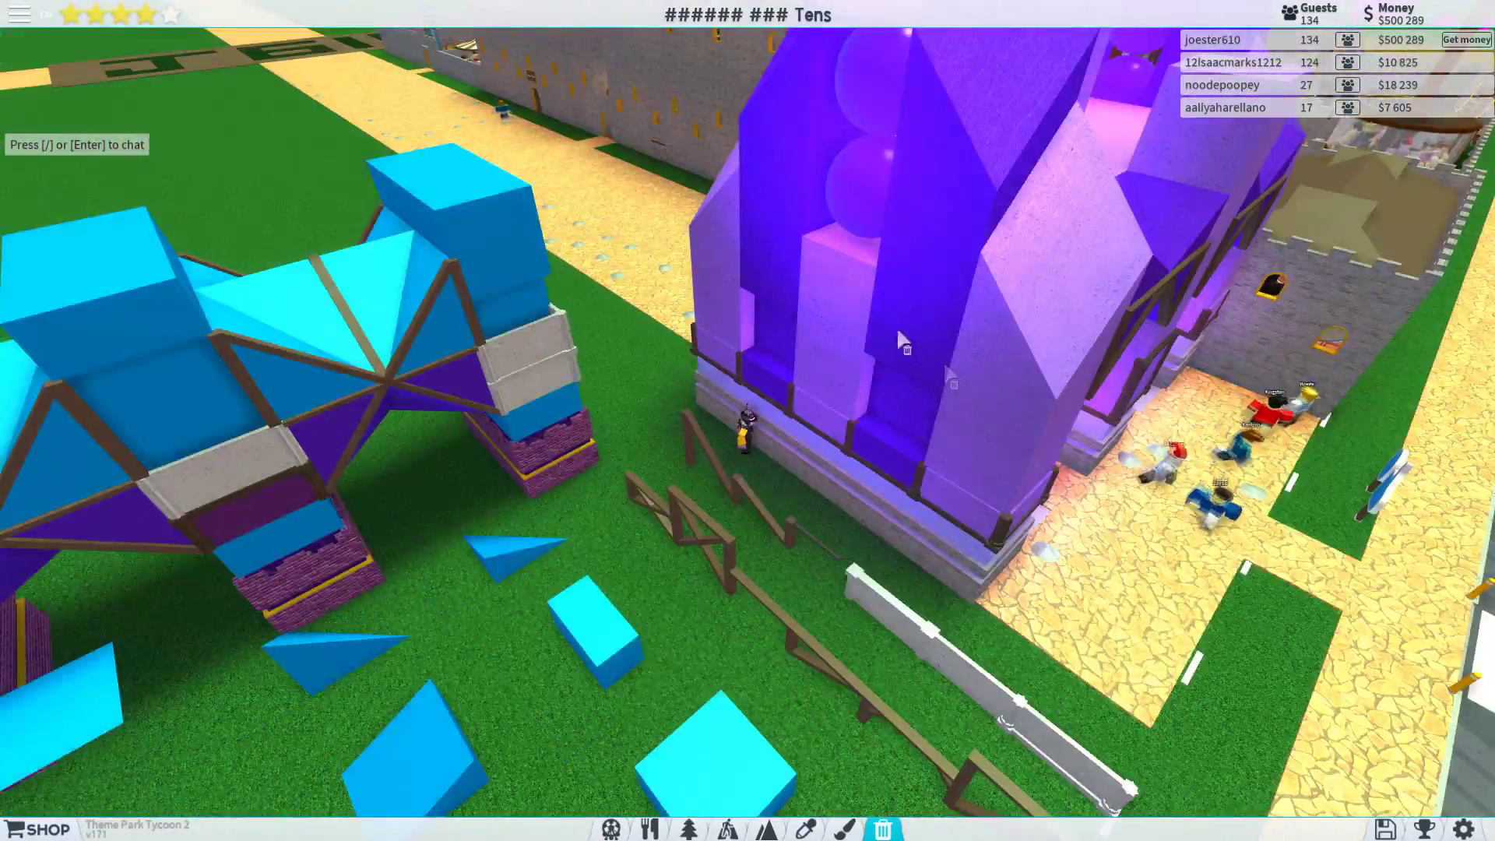
scroll(896, 326, down, 4)
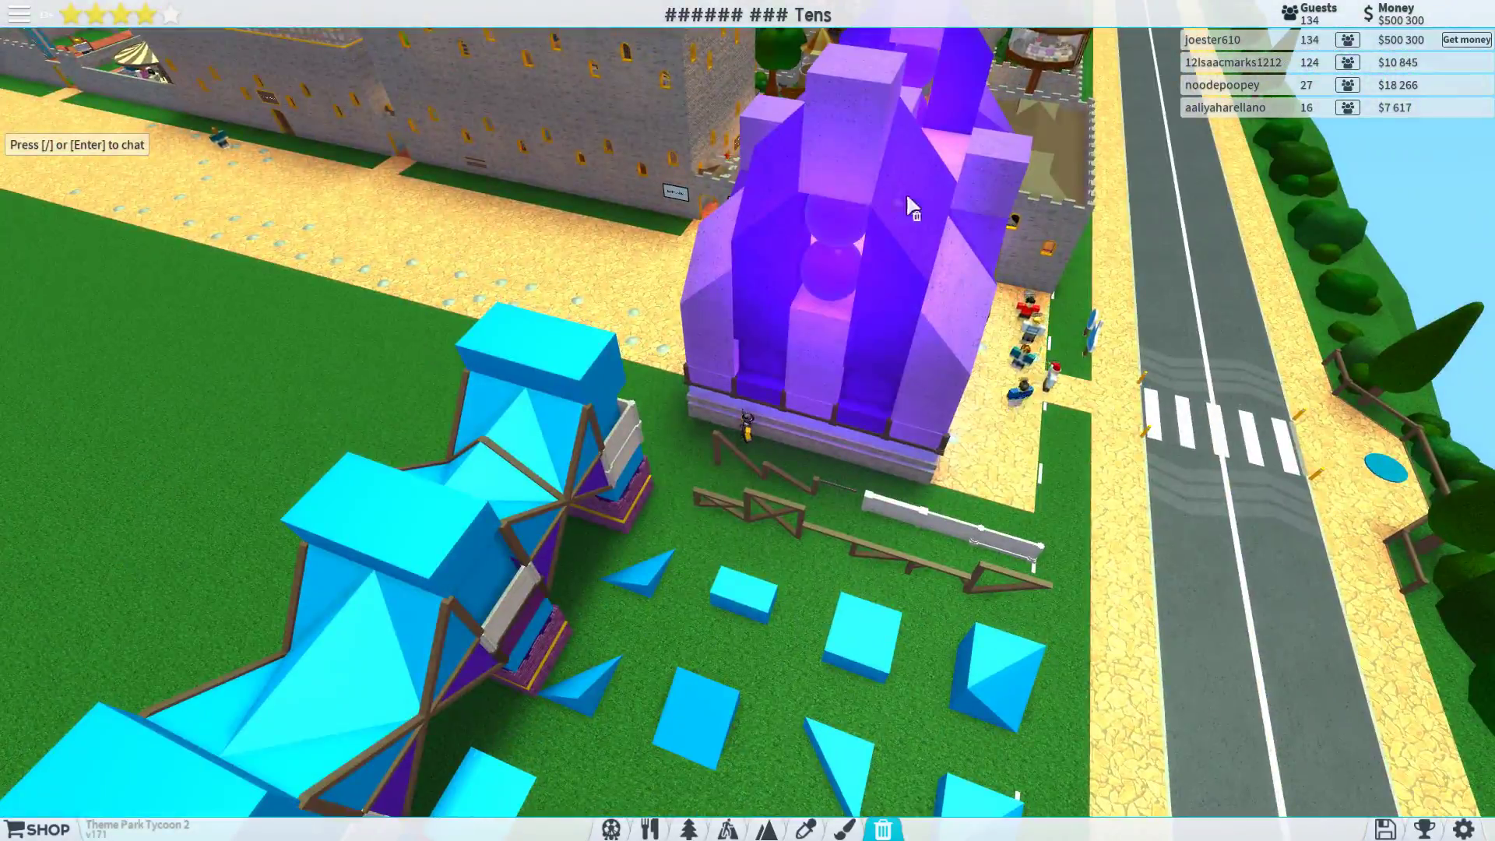
scroll(905, 193, up, 3)
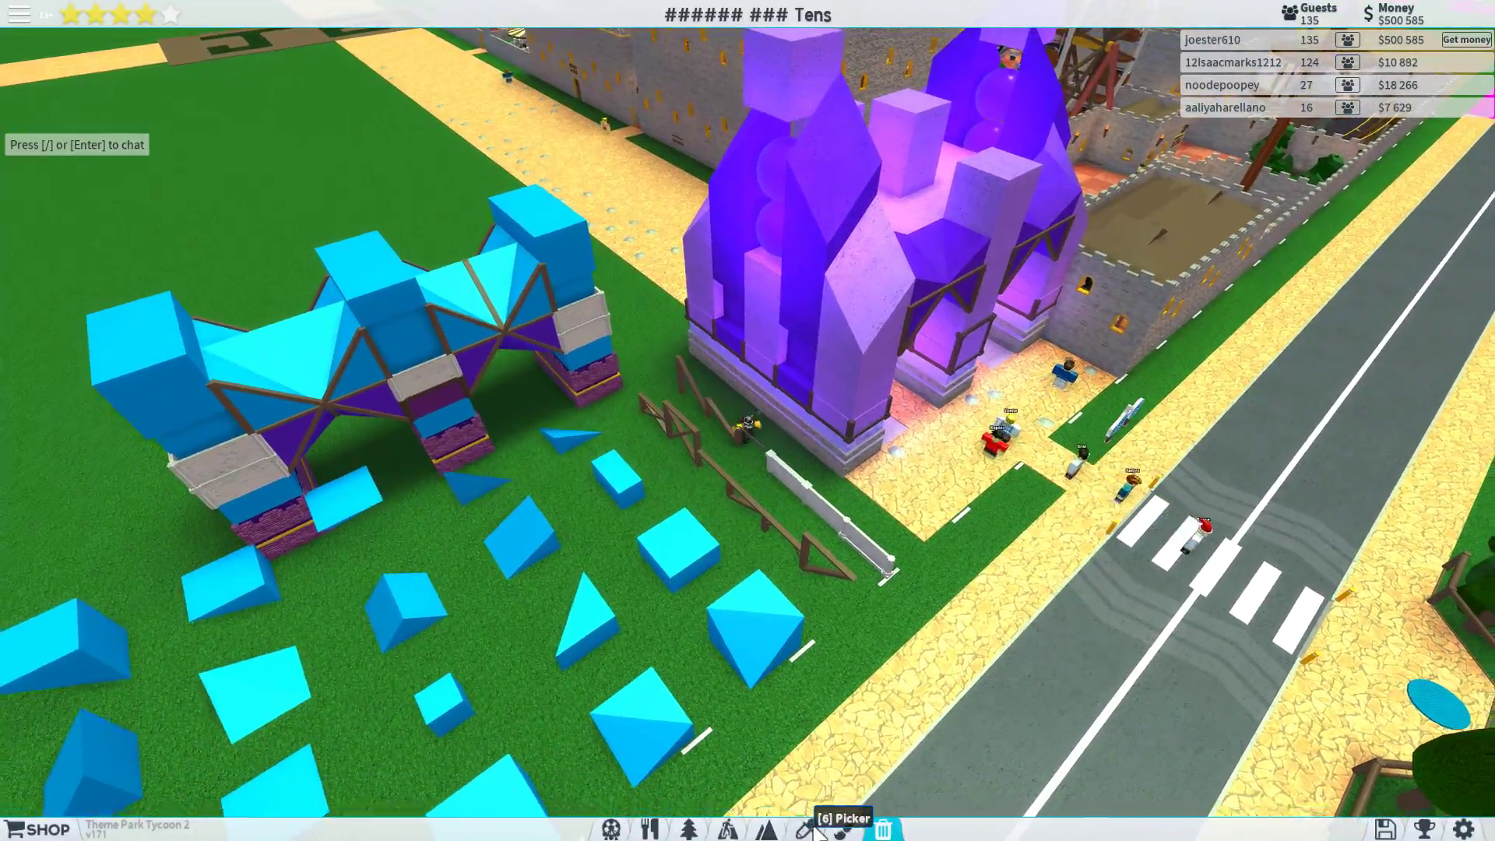
click(821, 828)
scroll(756, 412, up, 10)
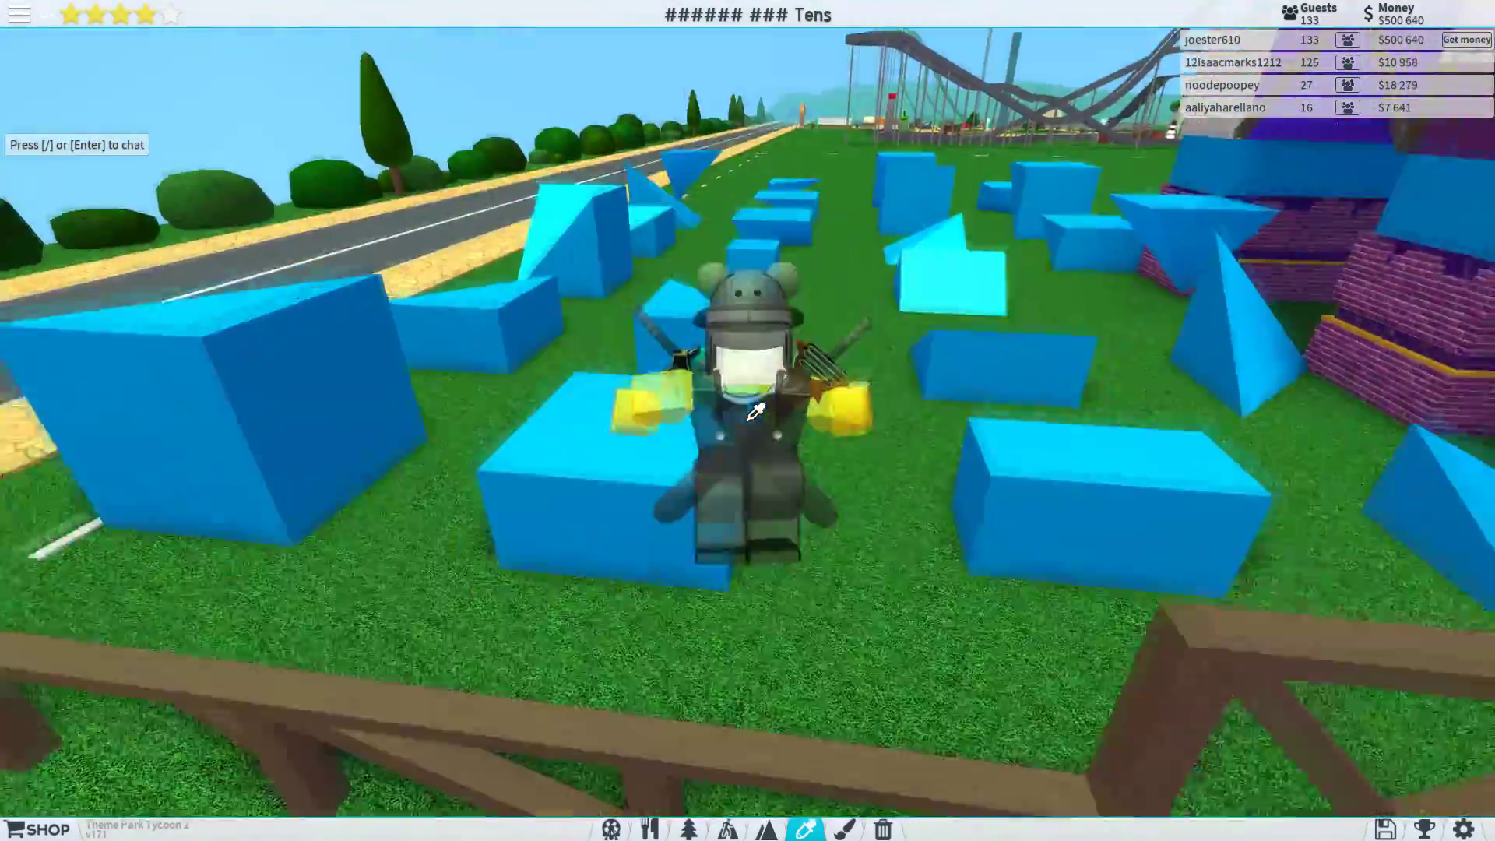
scroll(756, 411, down, 5)
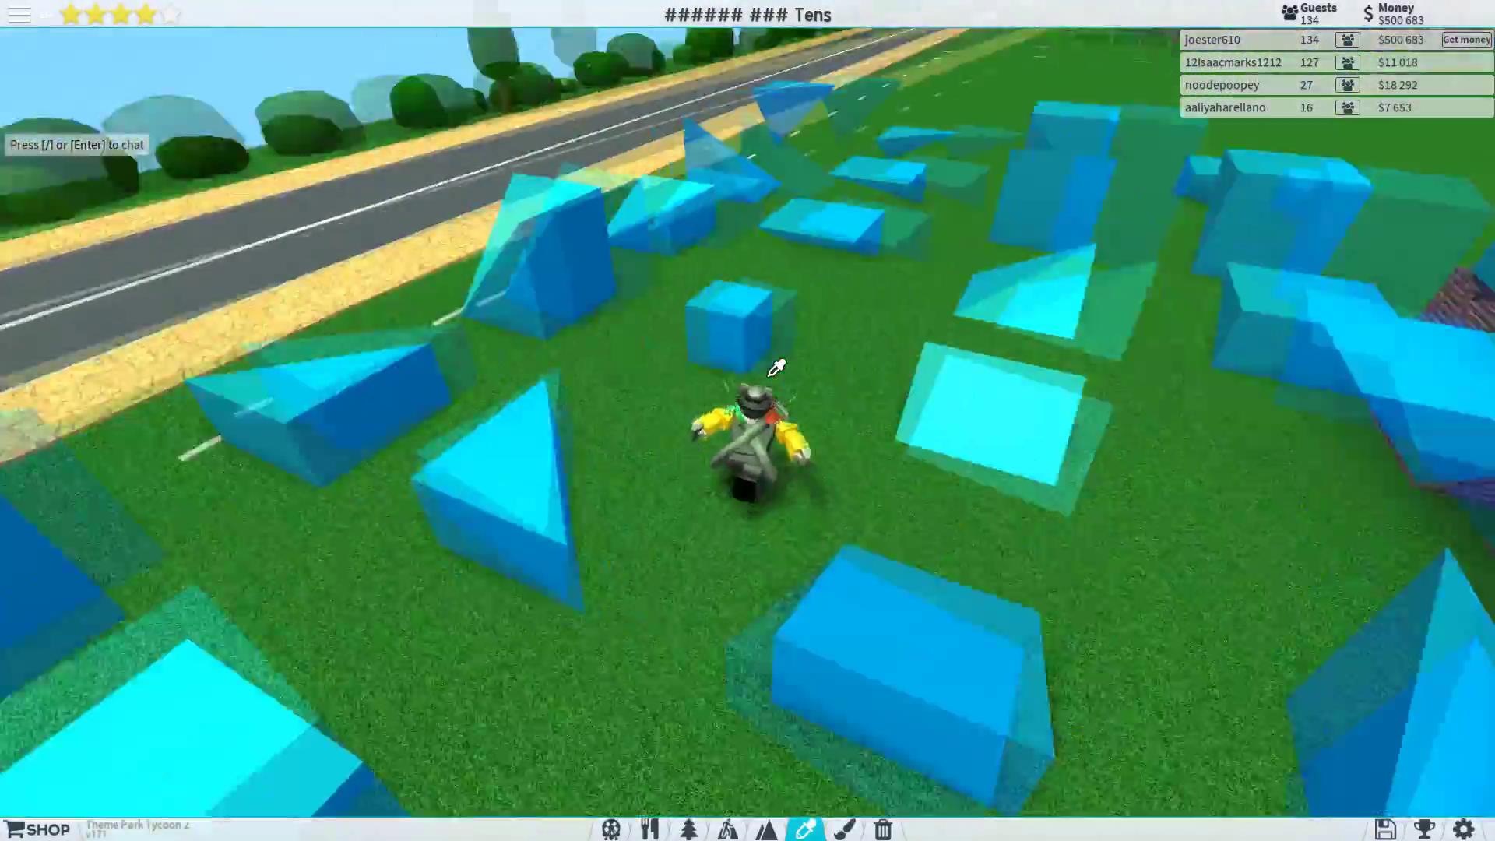
key(w)
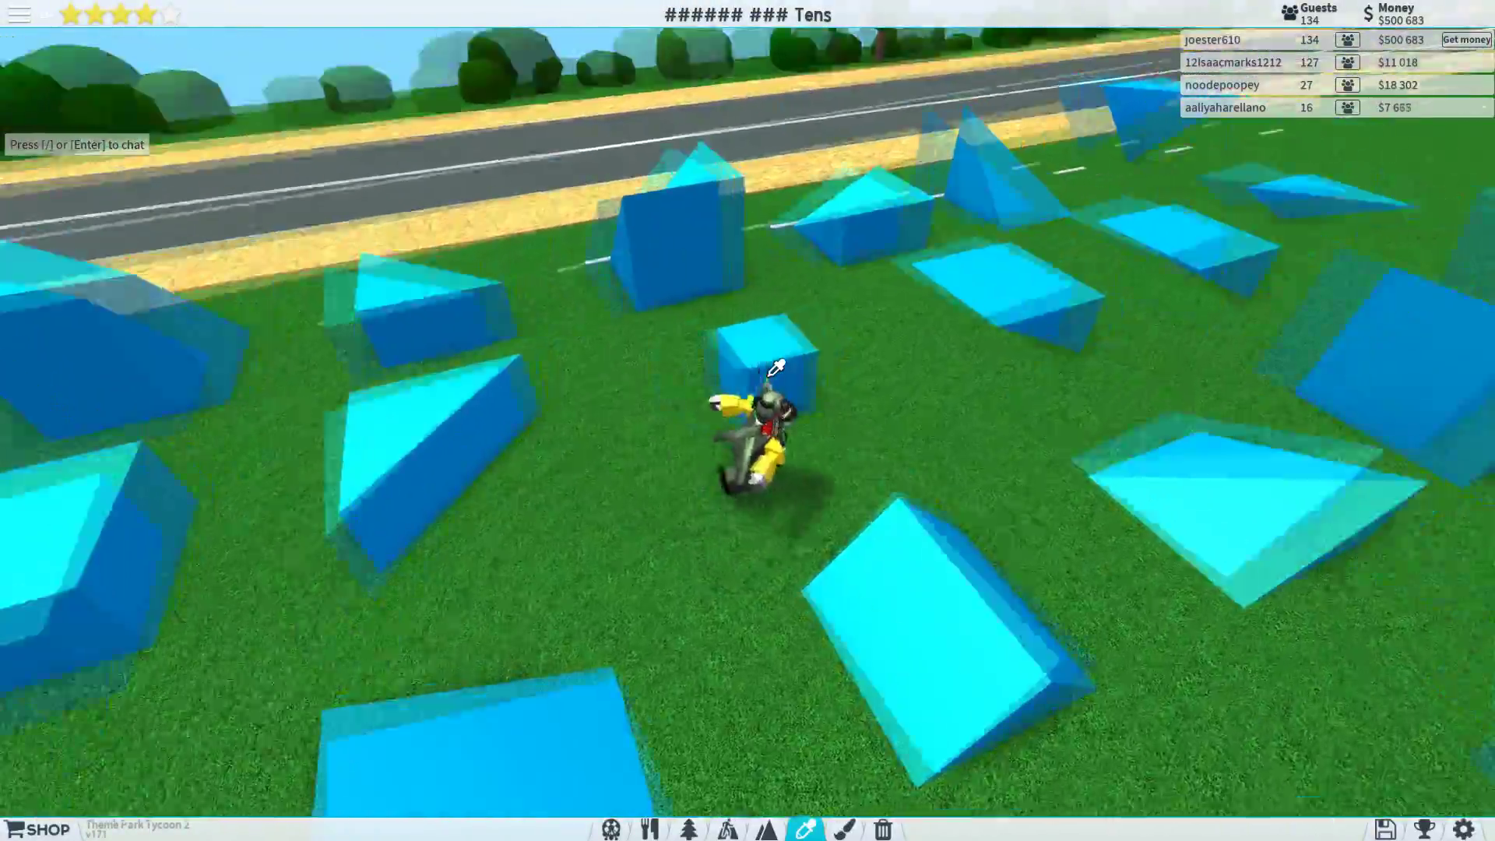
key(w)
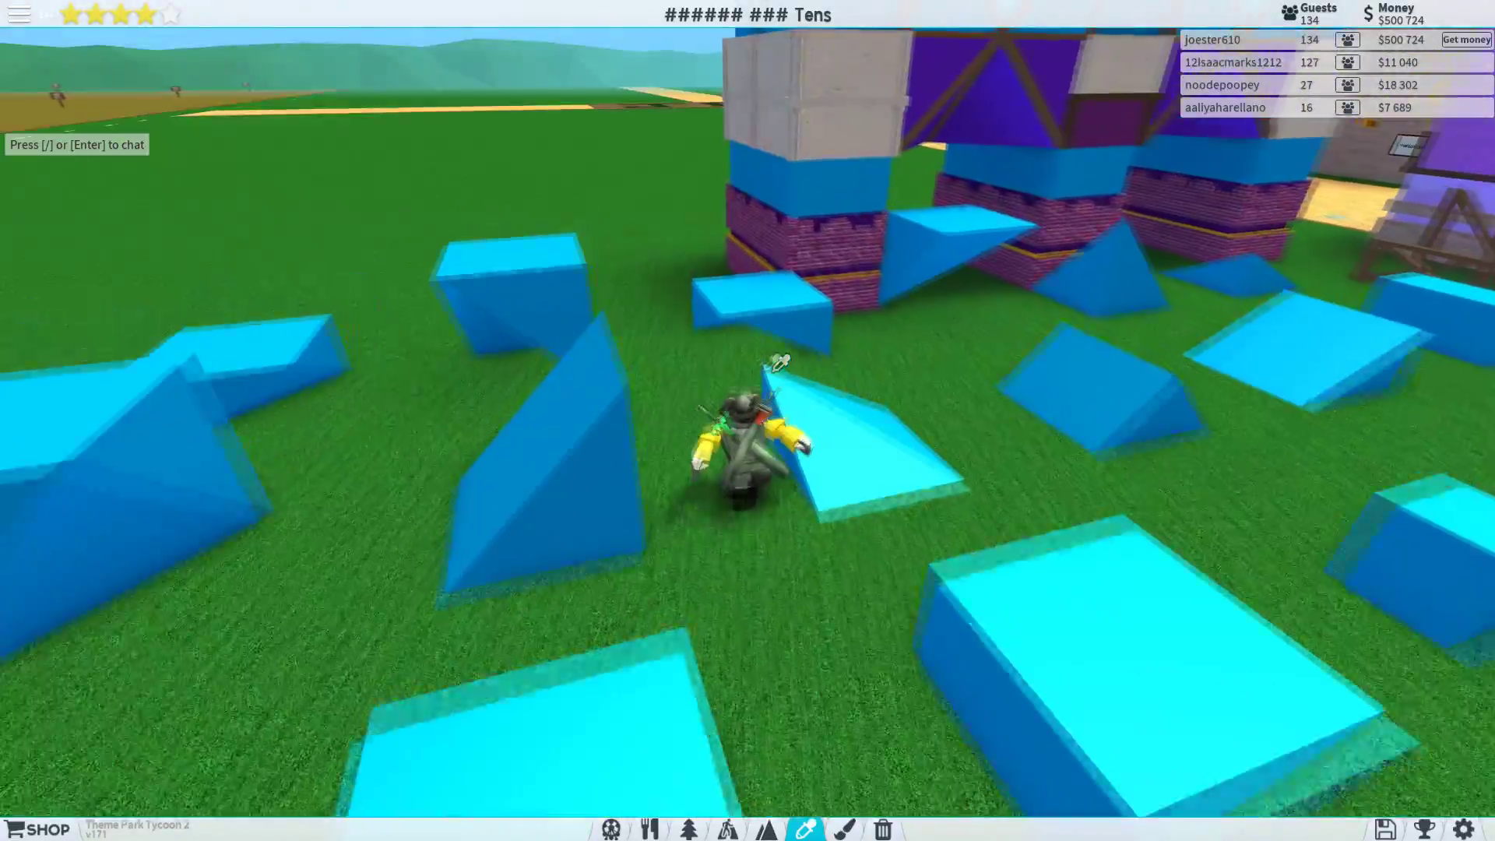
drag(778, 363, 741, 372)
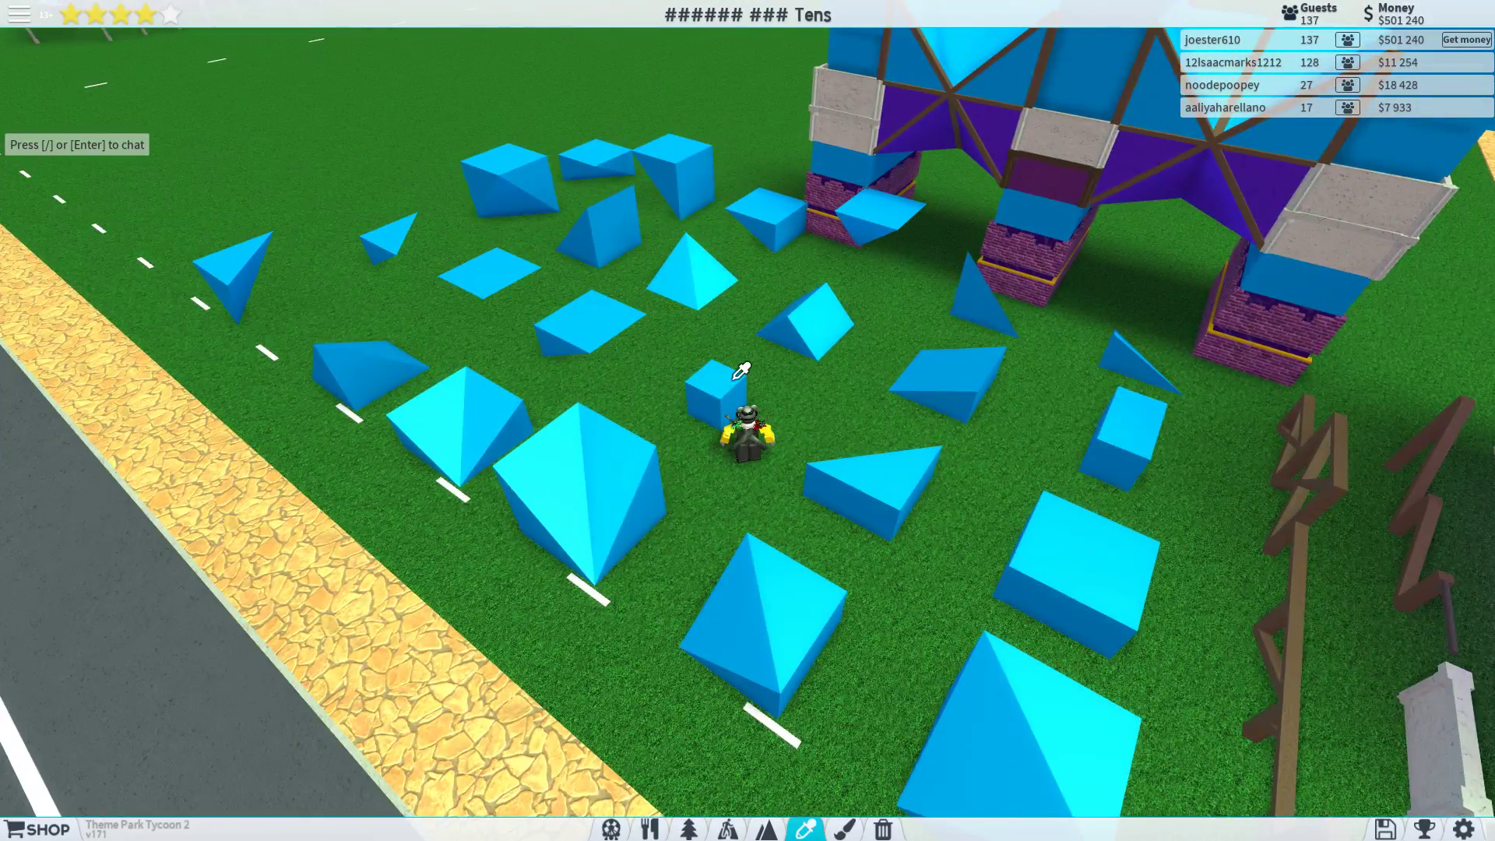
- Open the scenery primitive shapes and preview a translucent wedge among the blue pieces
click(690, 829)
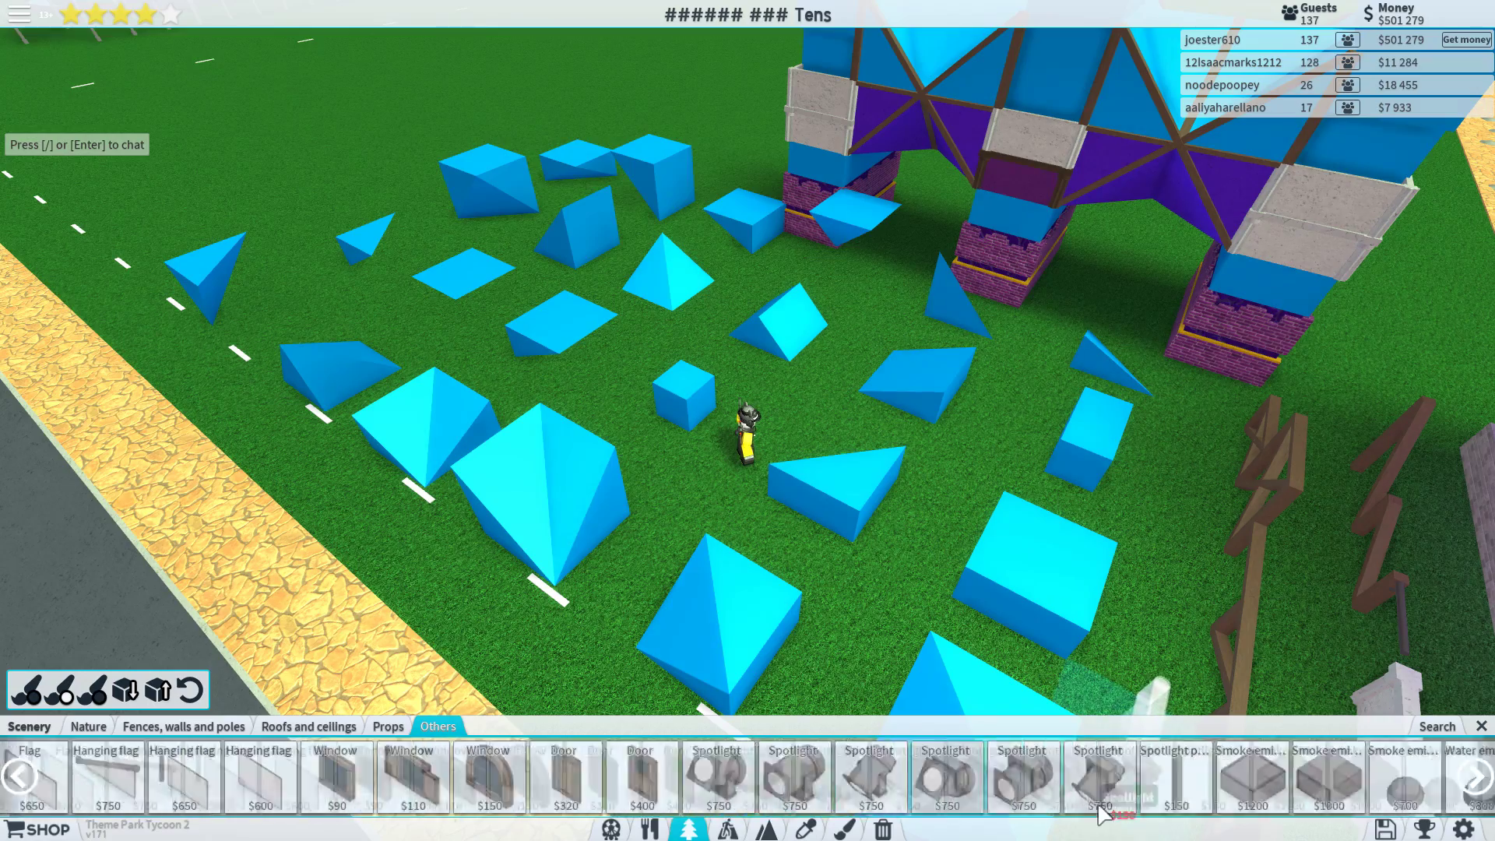
scroll(1105, 811, down, 3)
scroll(1139, 792, down, 3)
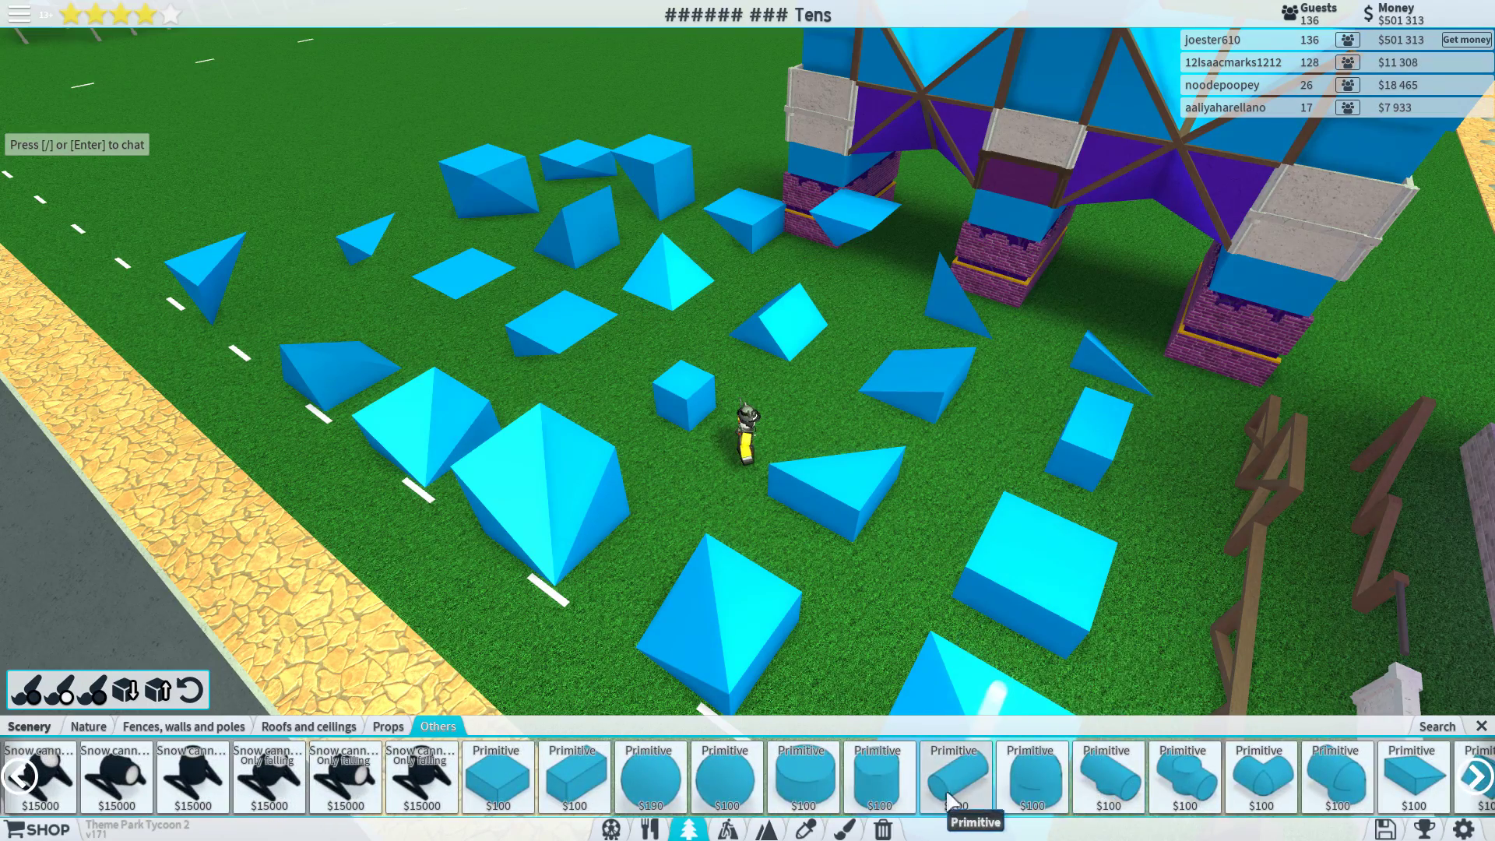
scroll(1110, 806, down, 3)
scroll(1098, 815, down, 3)
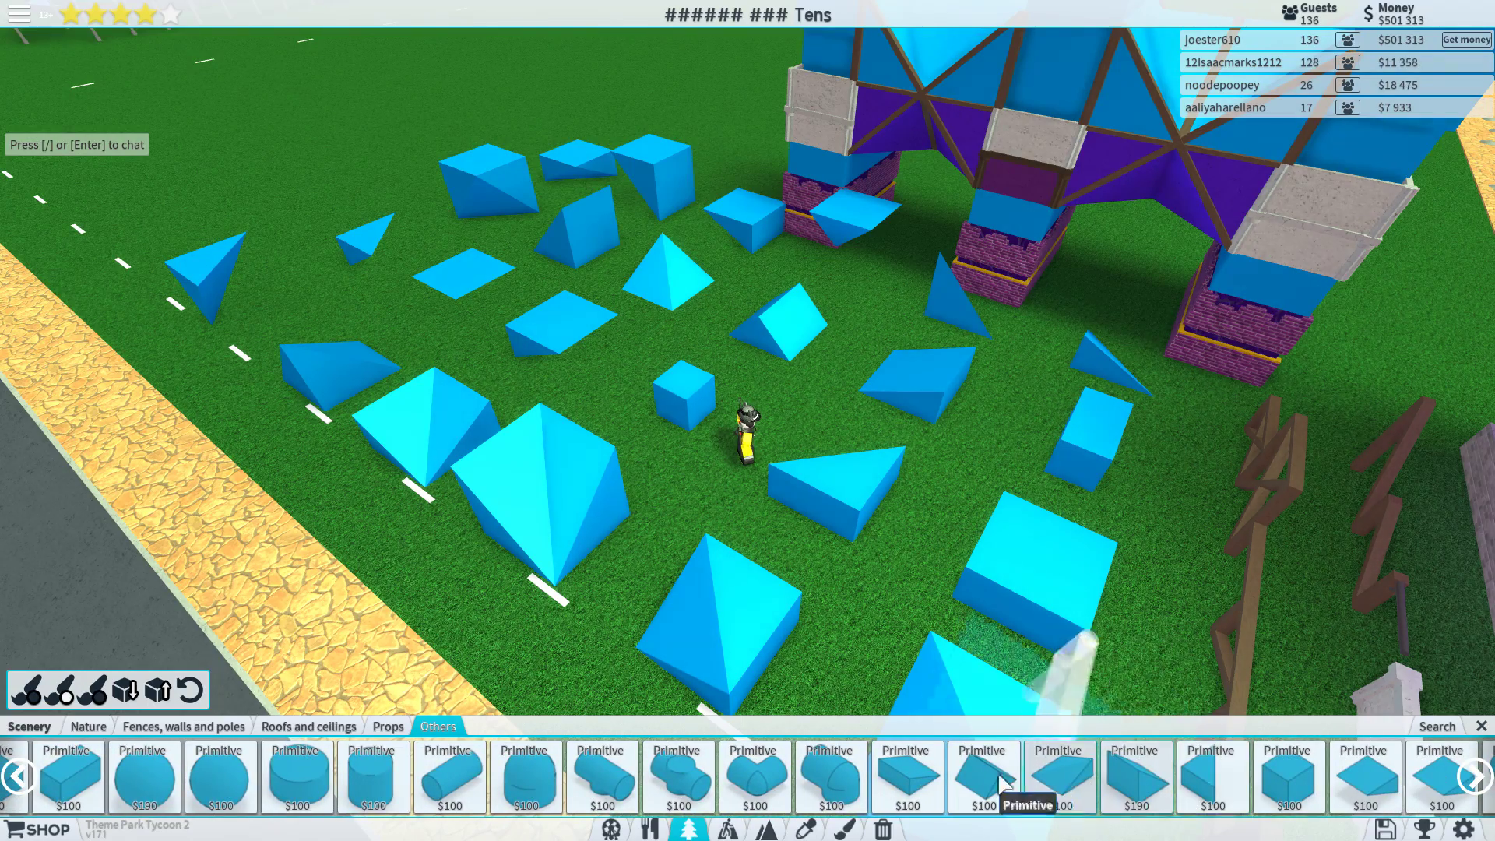
scroll(1081, 793, down, 2)
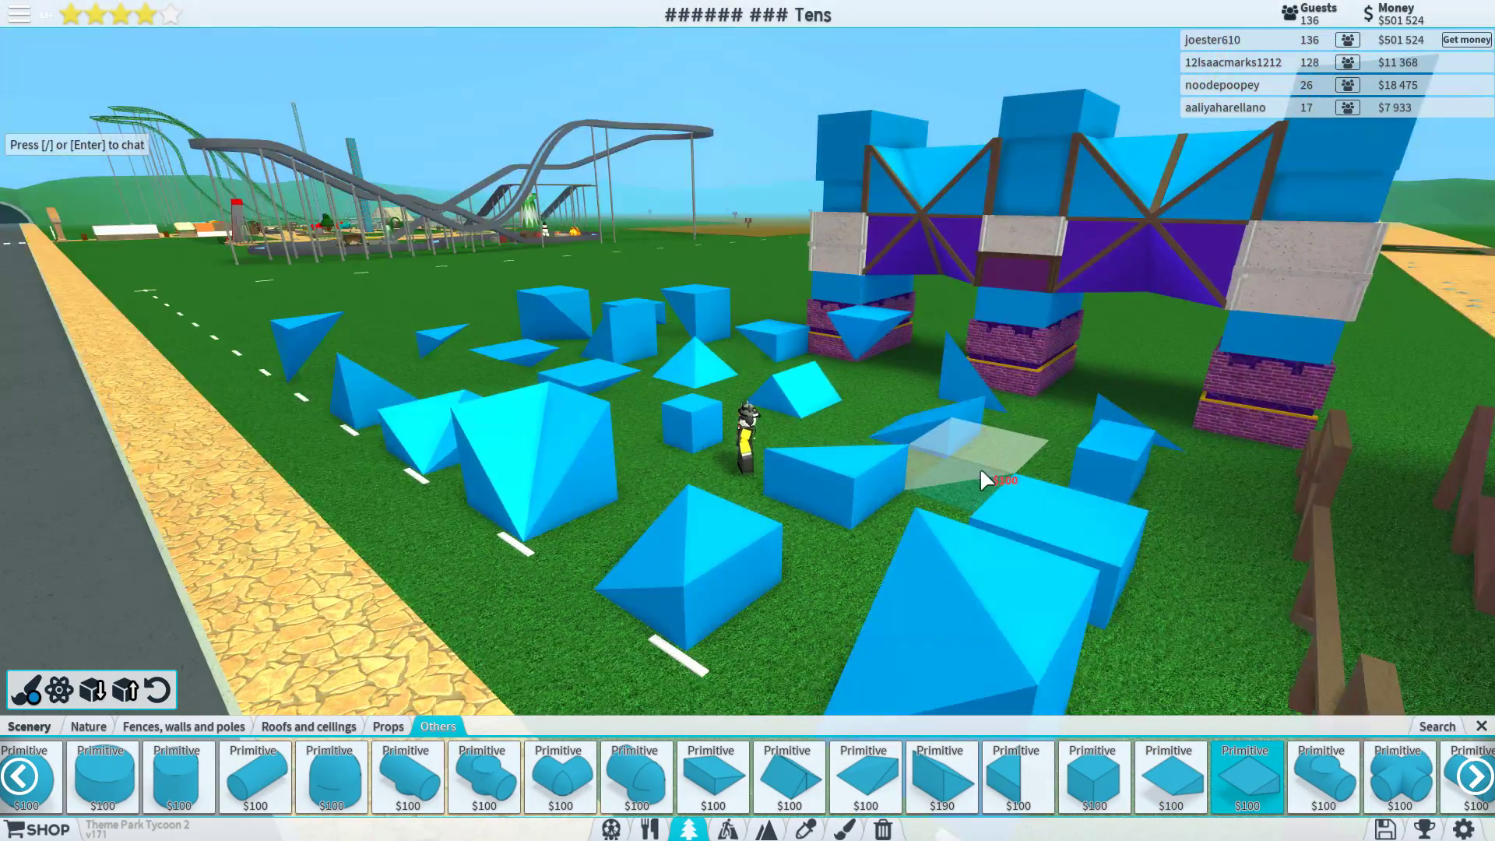
drag(987, 479, 979, 467)
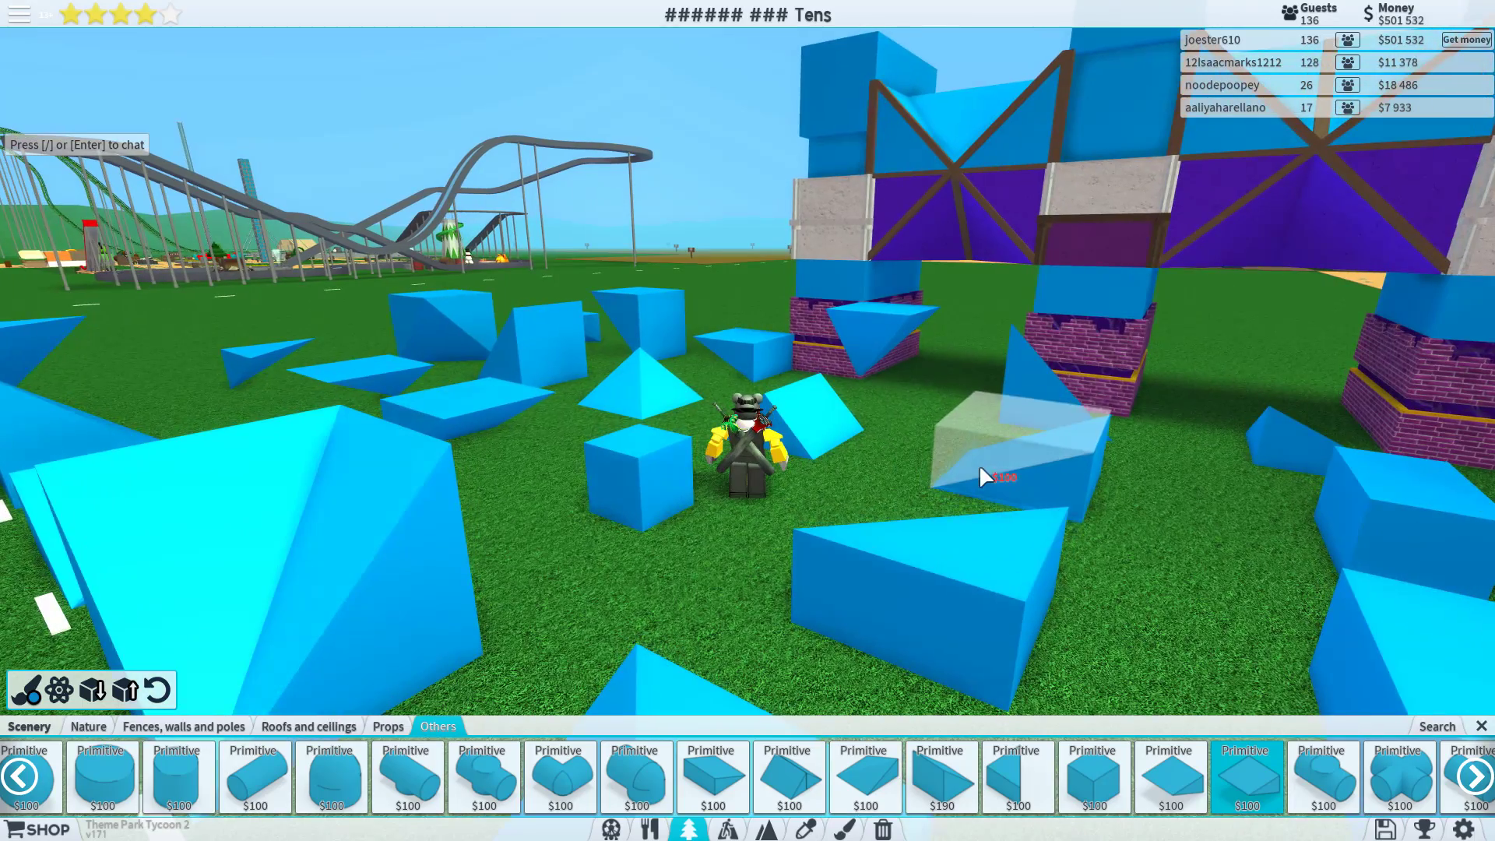
scroll(950, 564, up, 2)
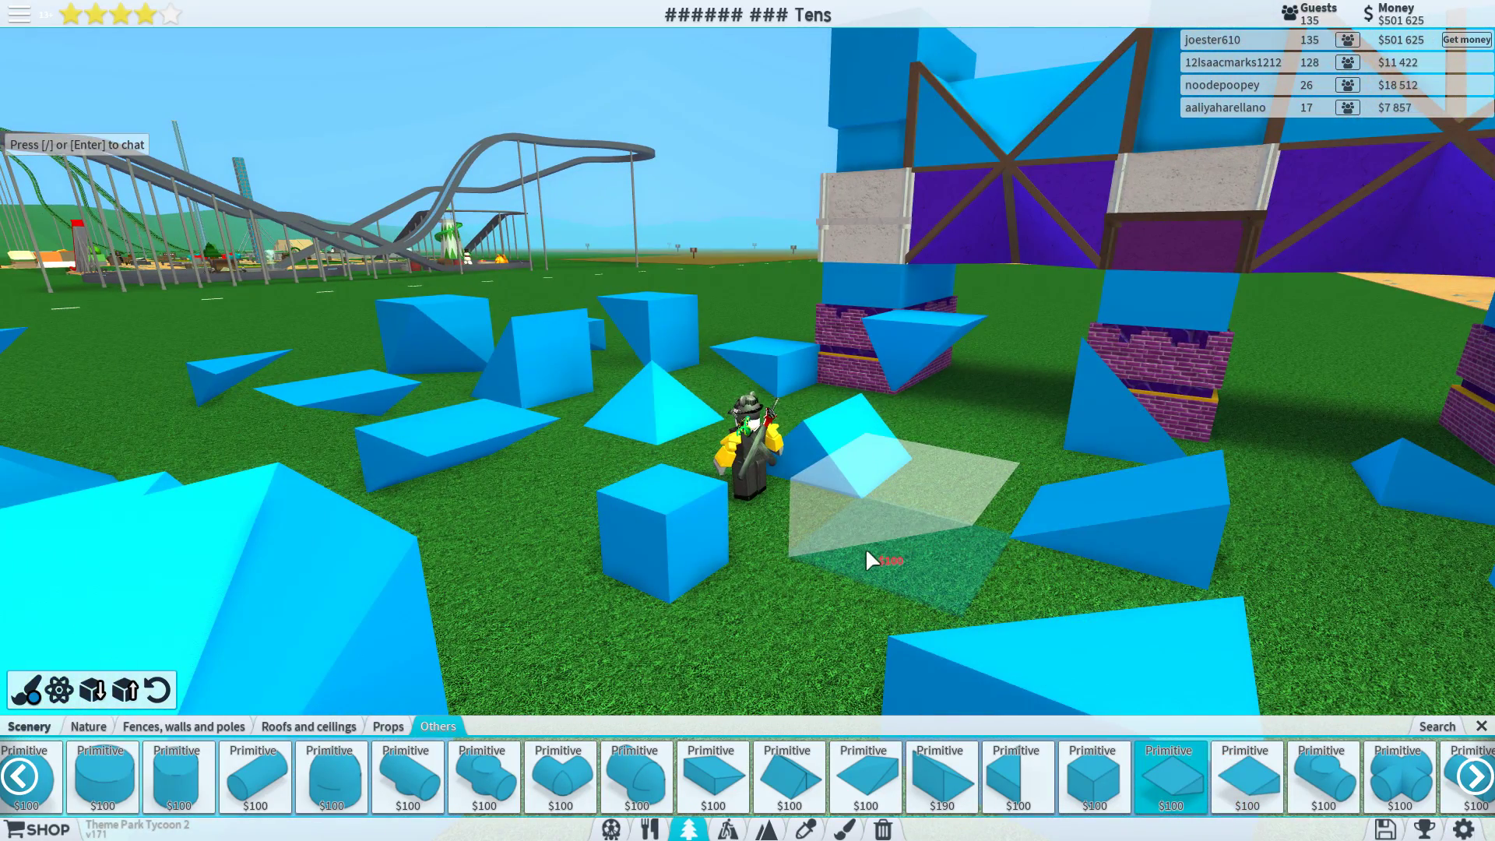
- Place two wedges on the grass by the avatar, then try several other primitive shapes
click(865, 548)
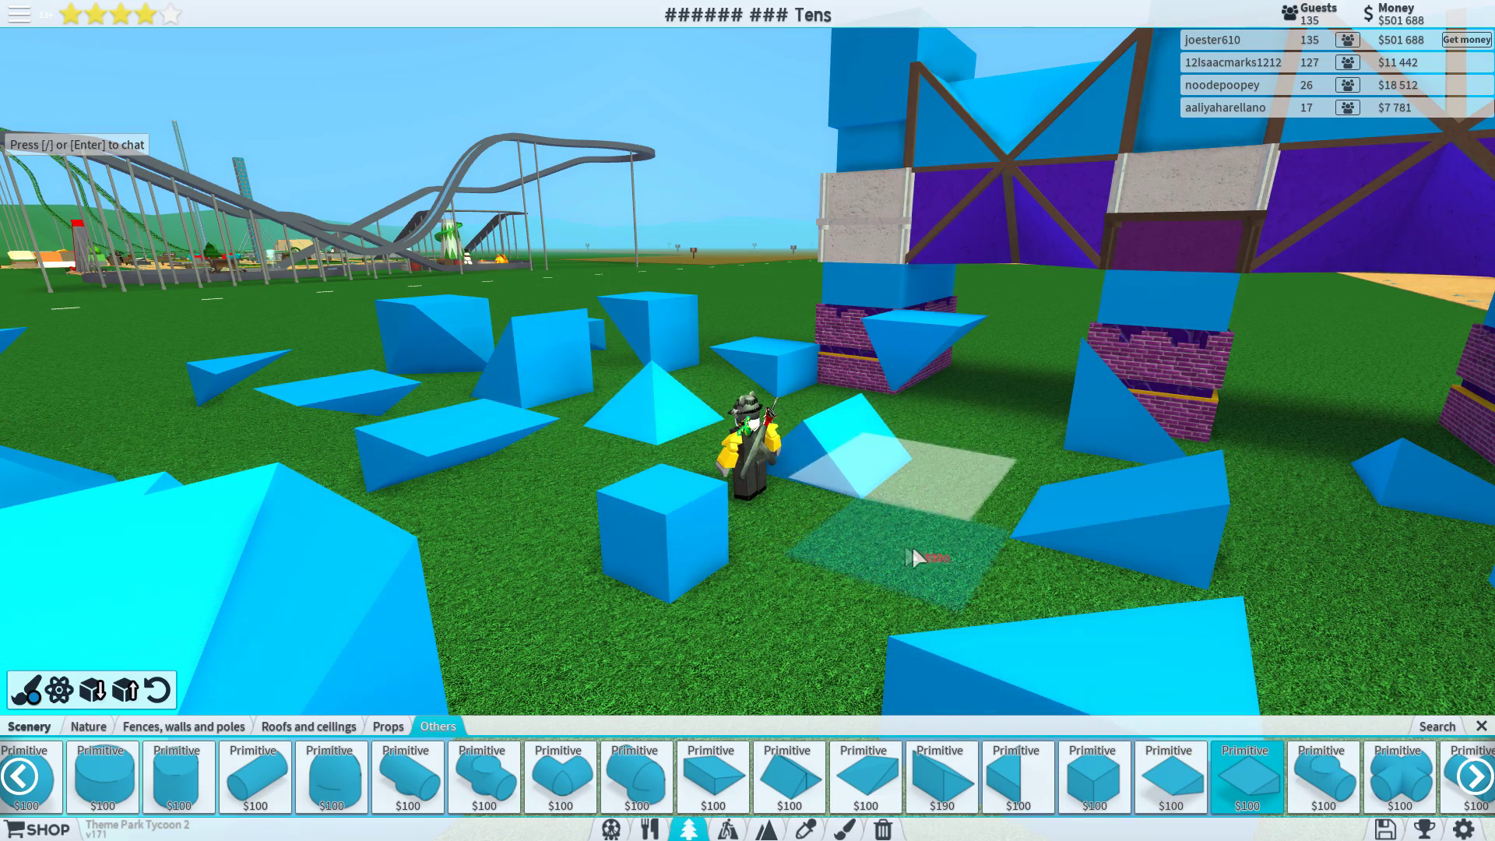
click(915, 546)
scroll(911, 778, up, 1)
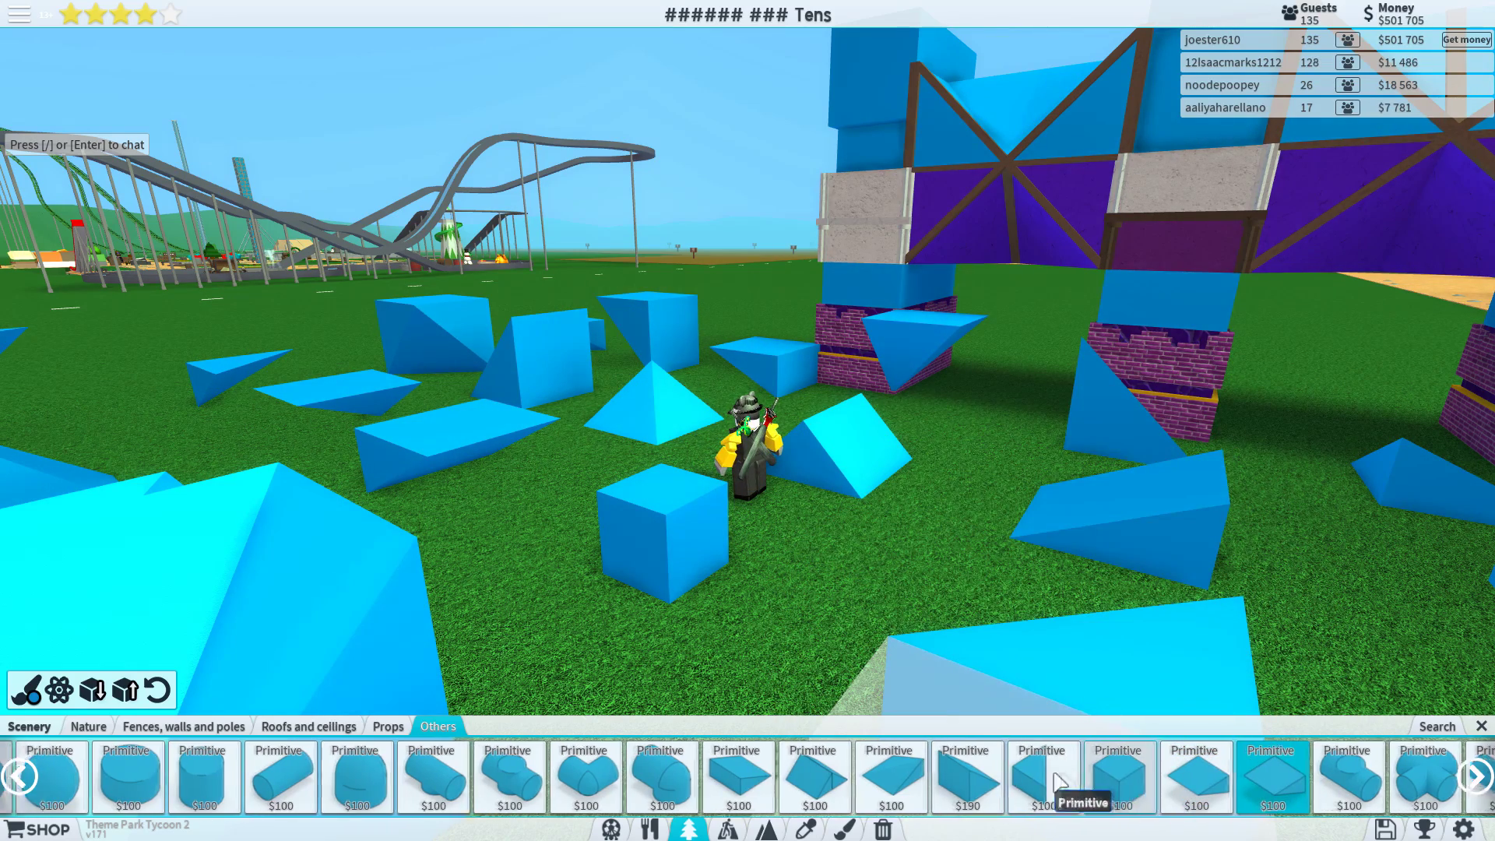
scroll(348, 778, up, 3)
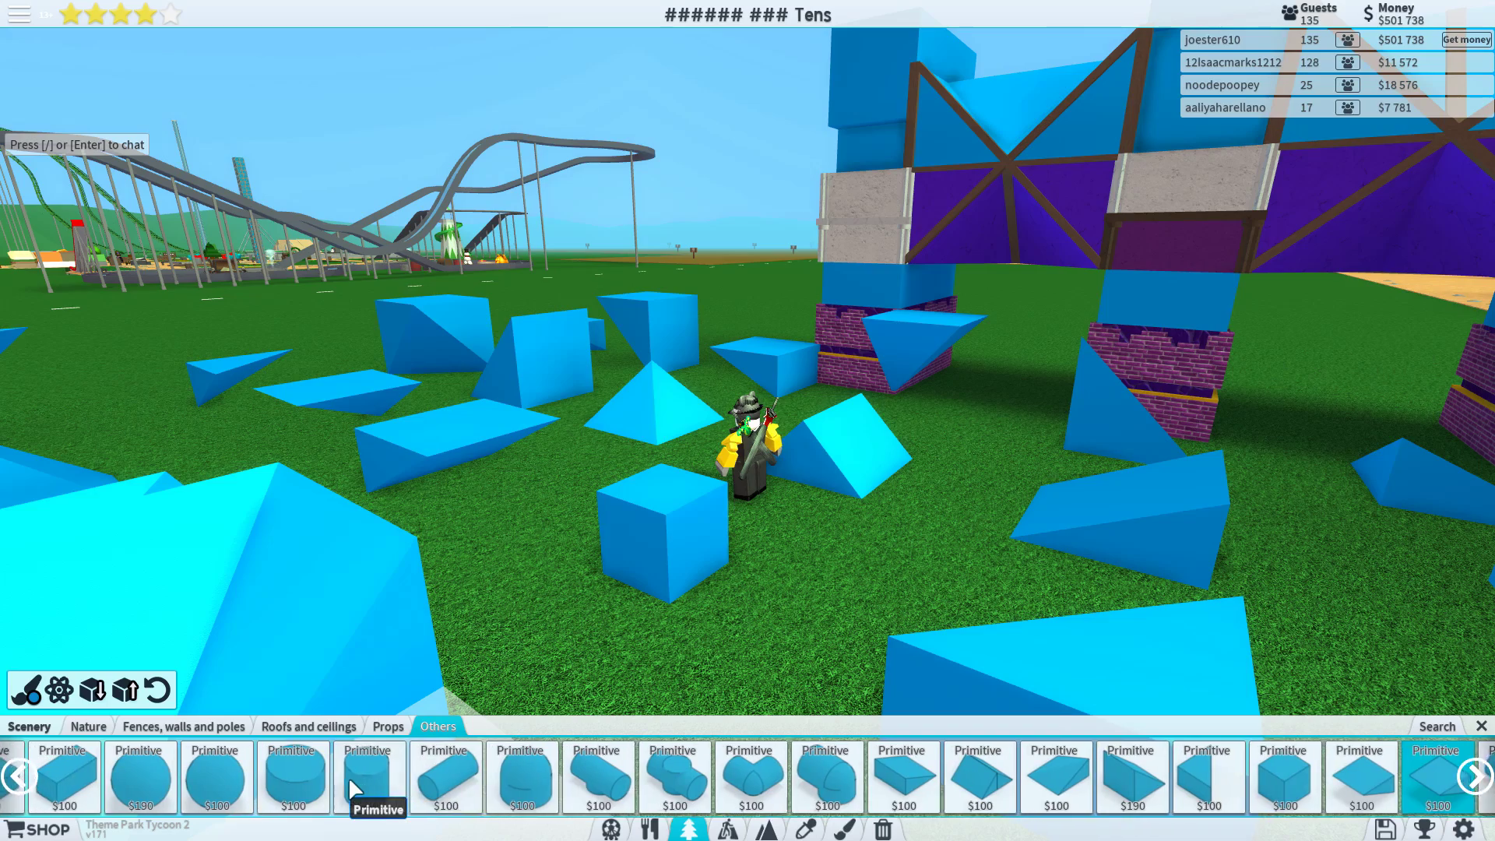
scroll(348, 776, up, 2)
click(348, 777)
scroll(682, 781, down, 3)
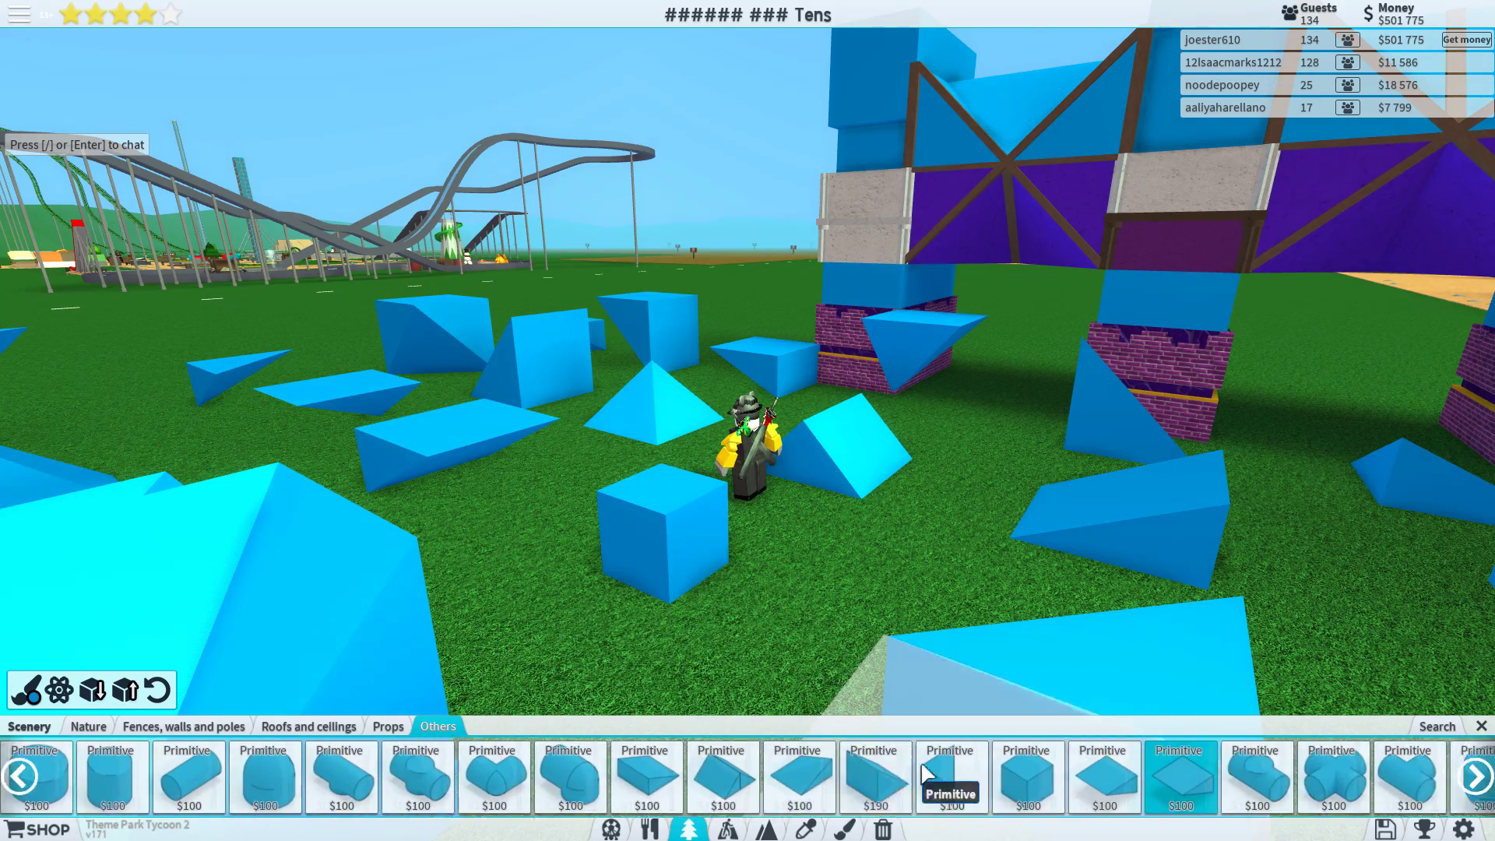
scroll(818, 780, down, 3)
scroll(936, 781, down, 3)
scroll(1062, 780, down, 3)
scroll(1063, 774, down, 3)
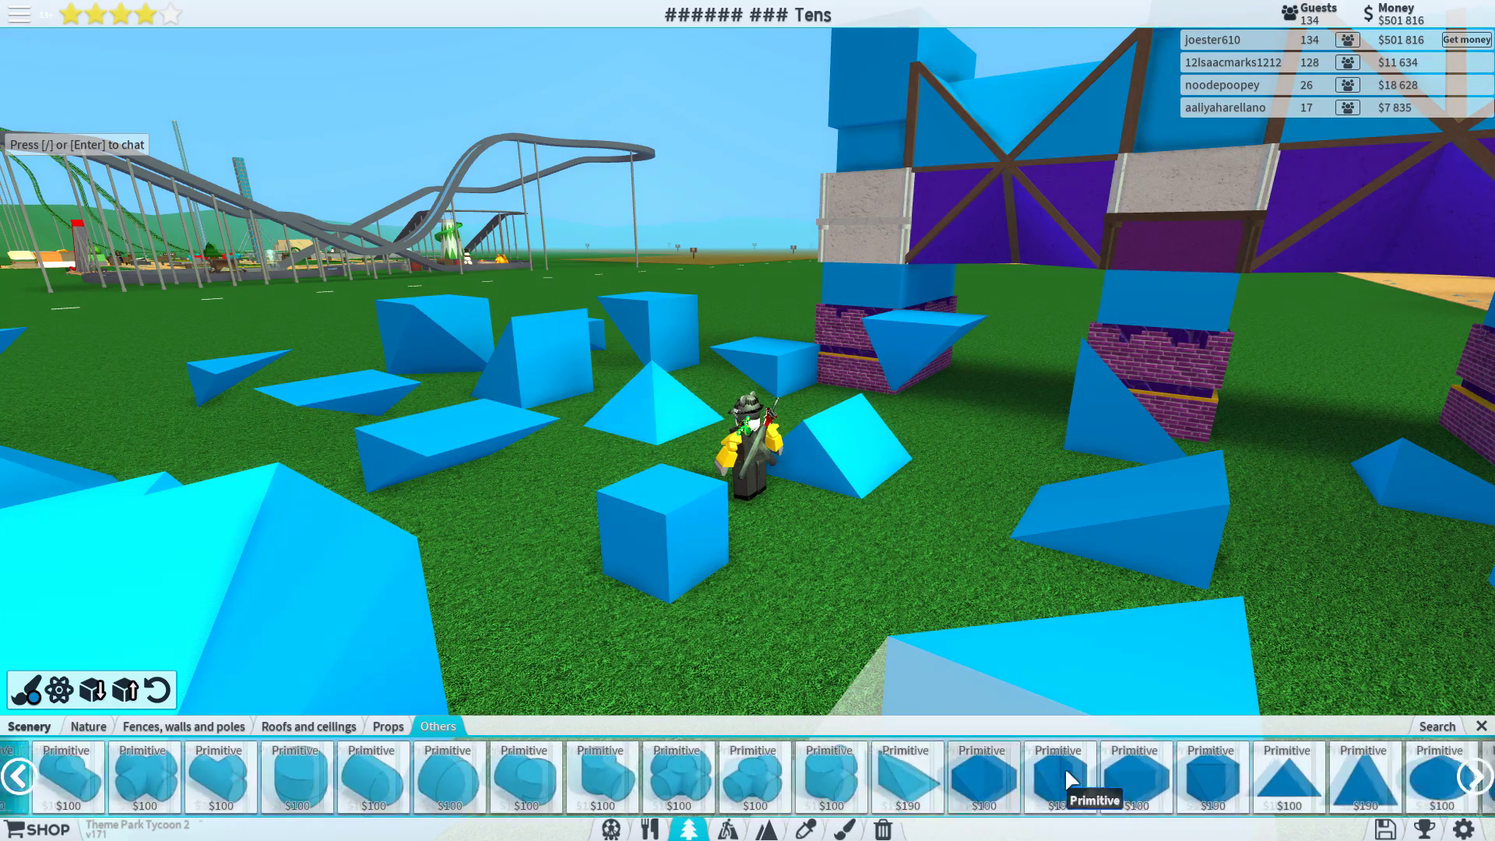
scroll(1069, 775, down, 3)
scroll(1080, 773, down, 3)
scroll(1081, 774, down, 3)
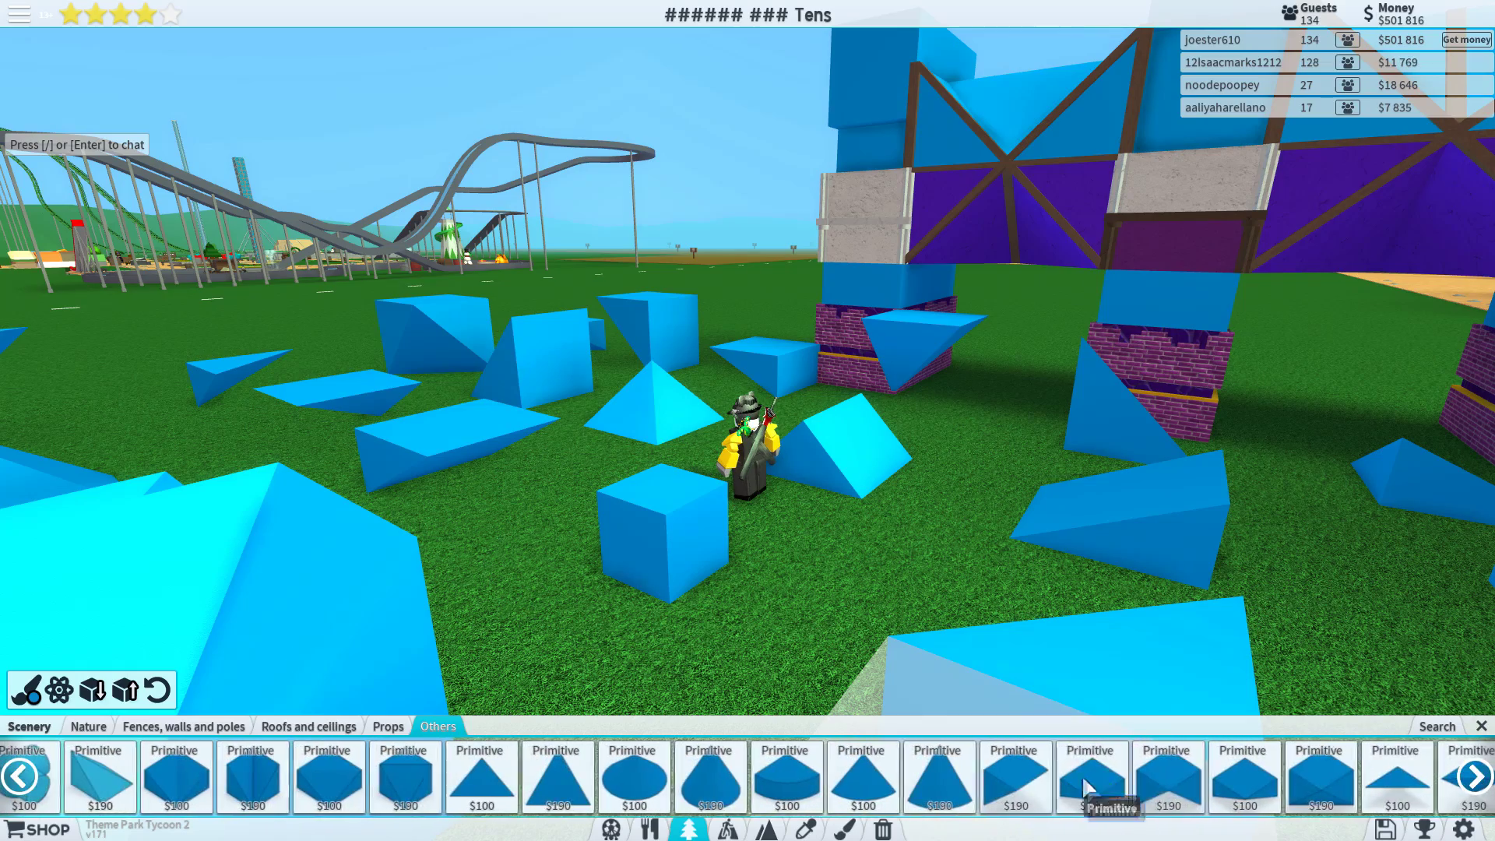
click(1000, 772)
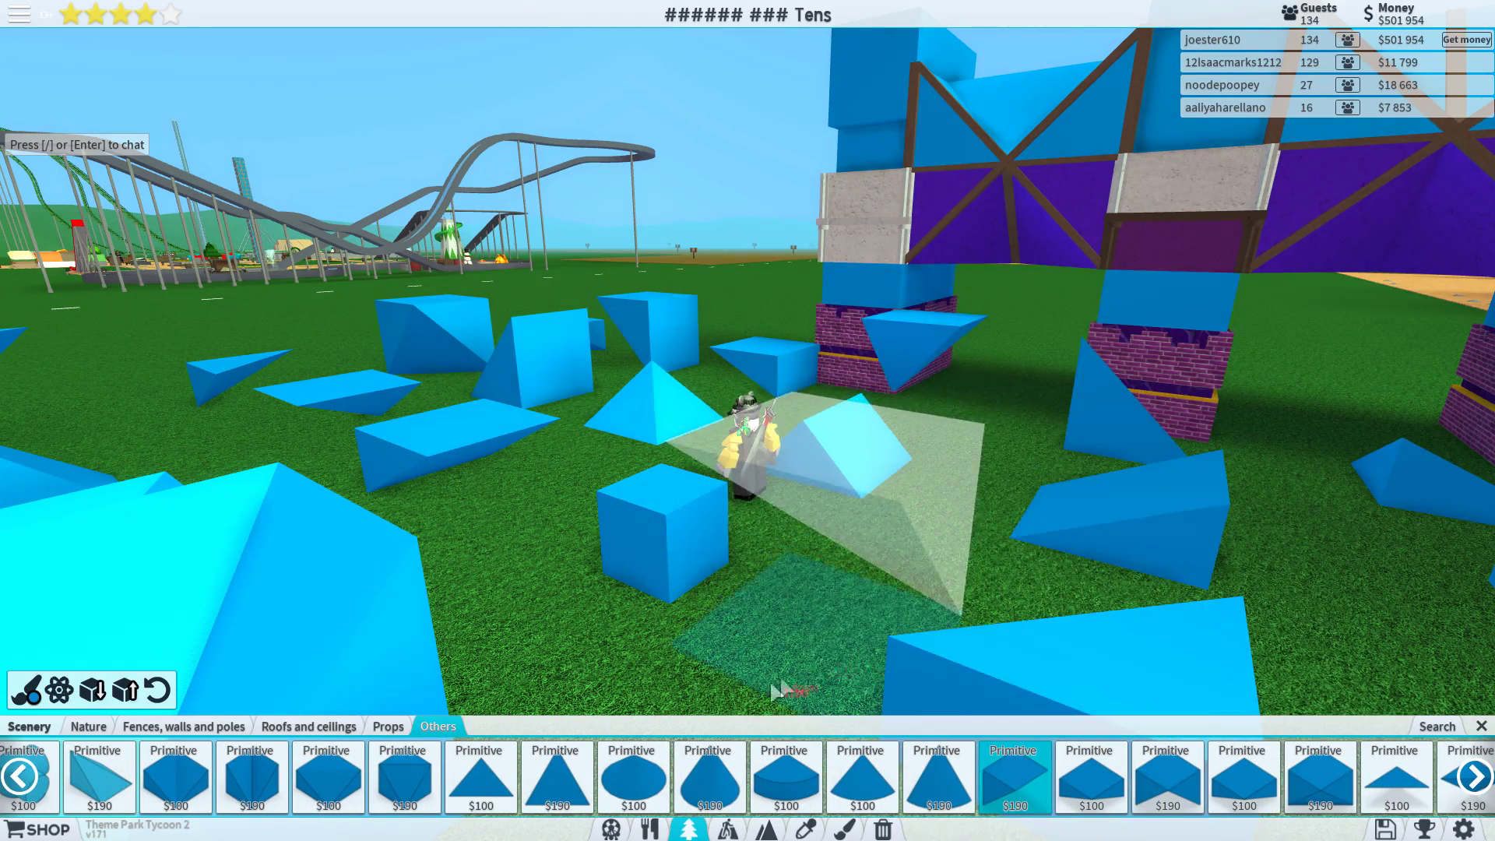
click(1082, 770)
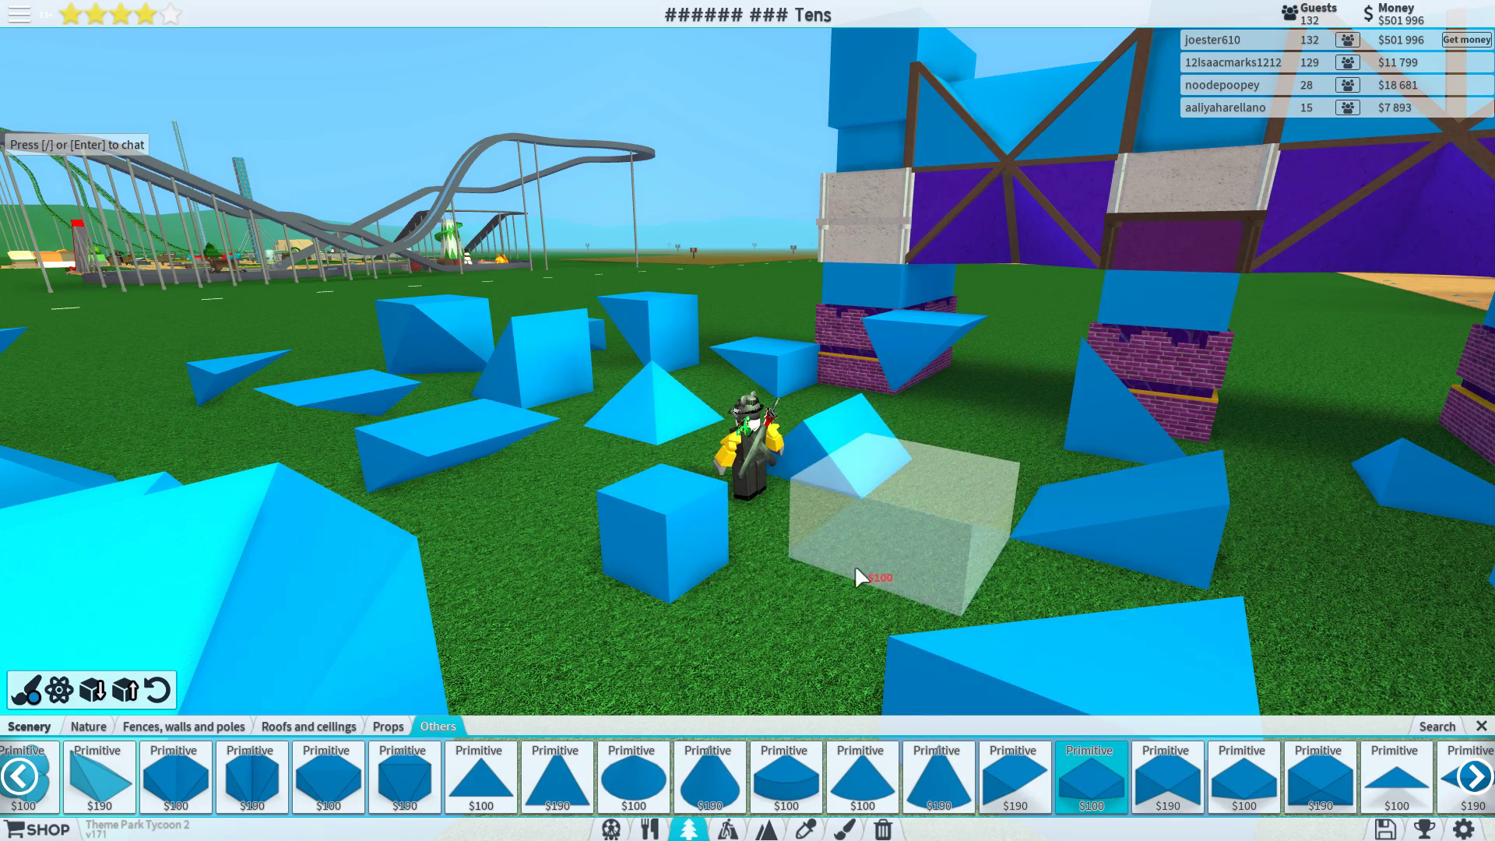
scroll(1103, 778, down, 1)
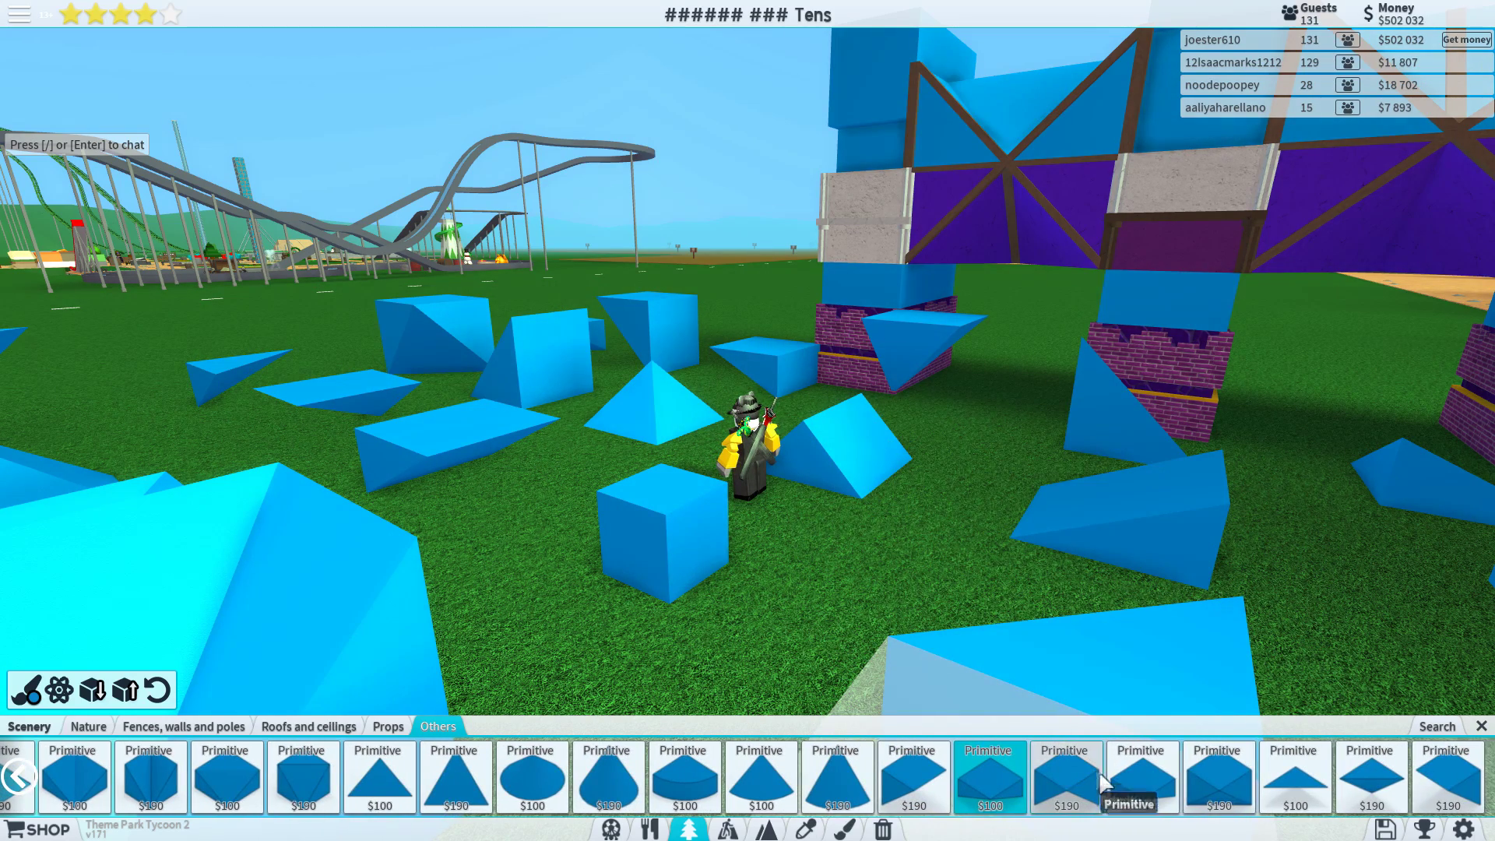
click(1428, 763)
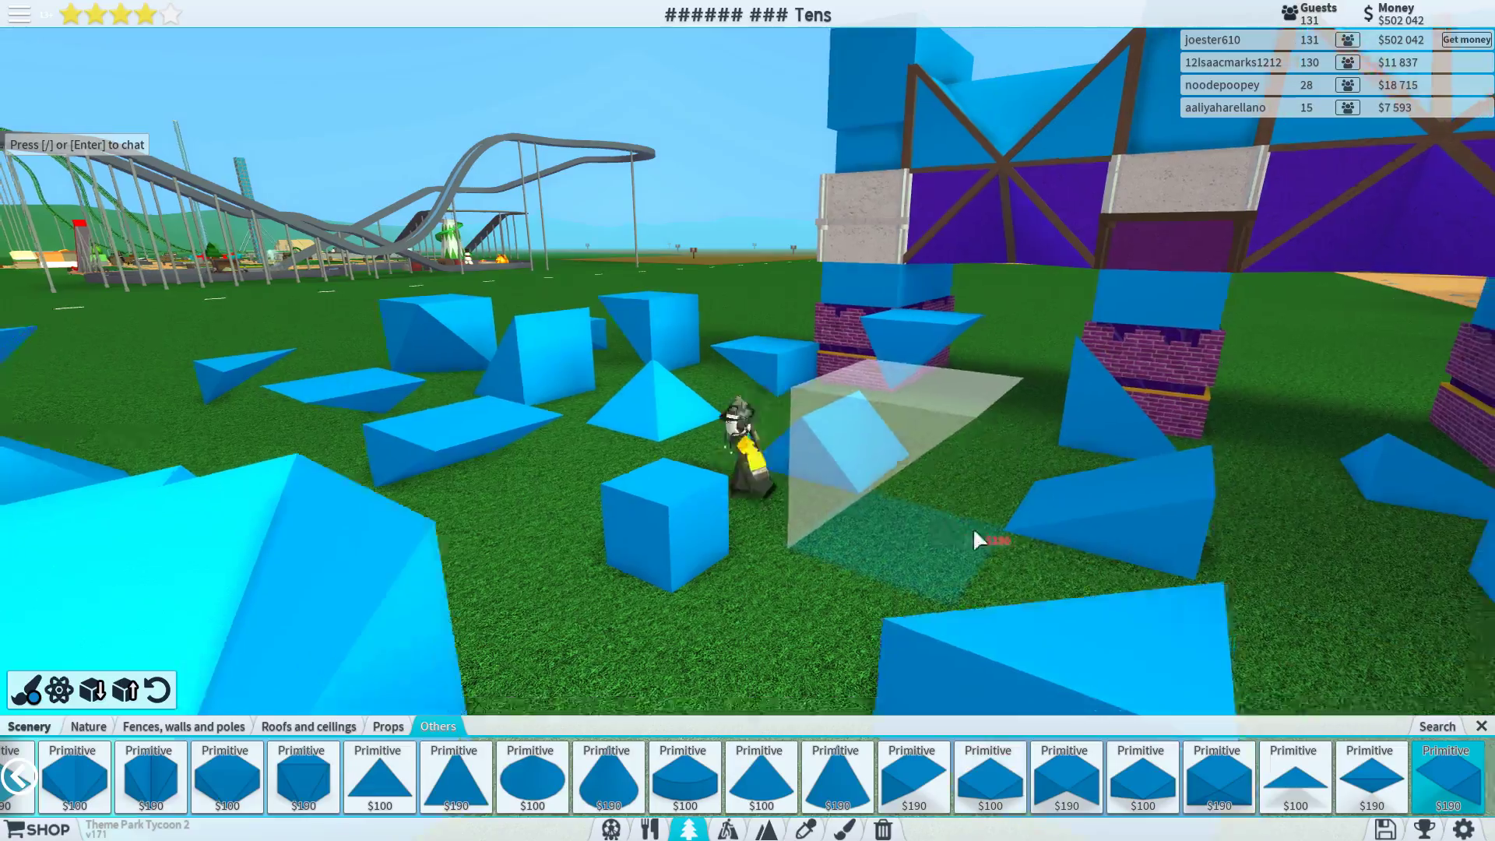
key(Right)
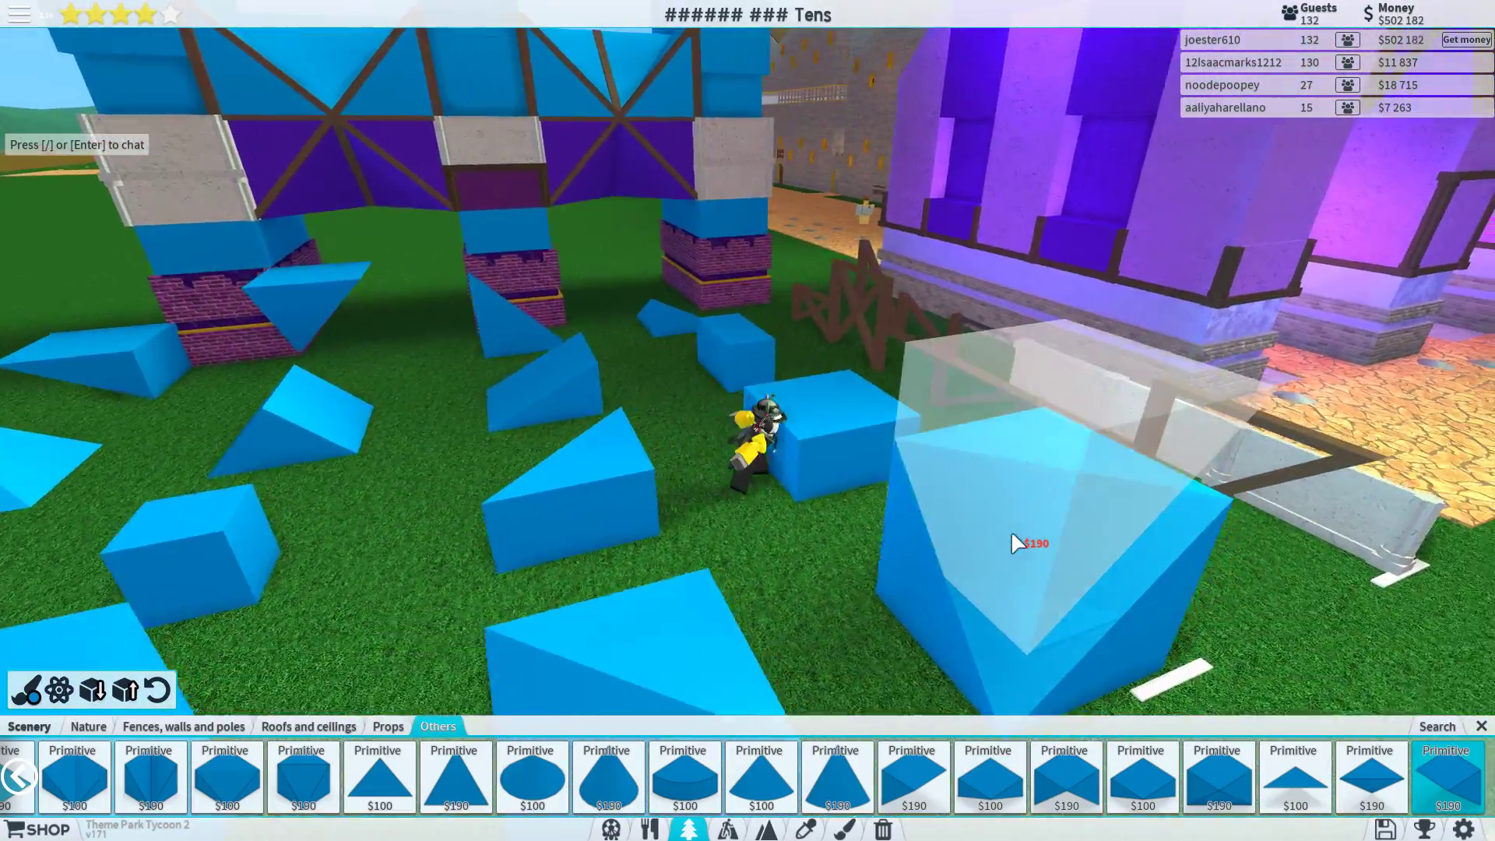
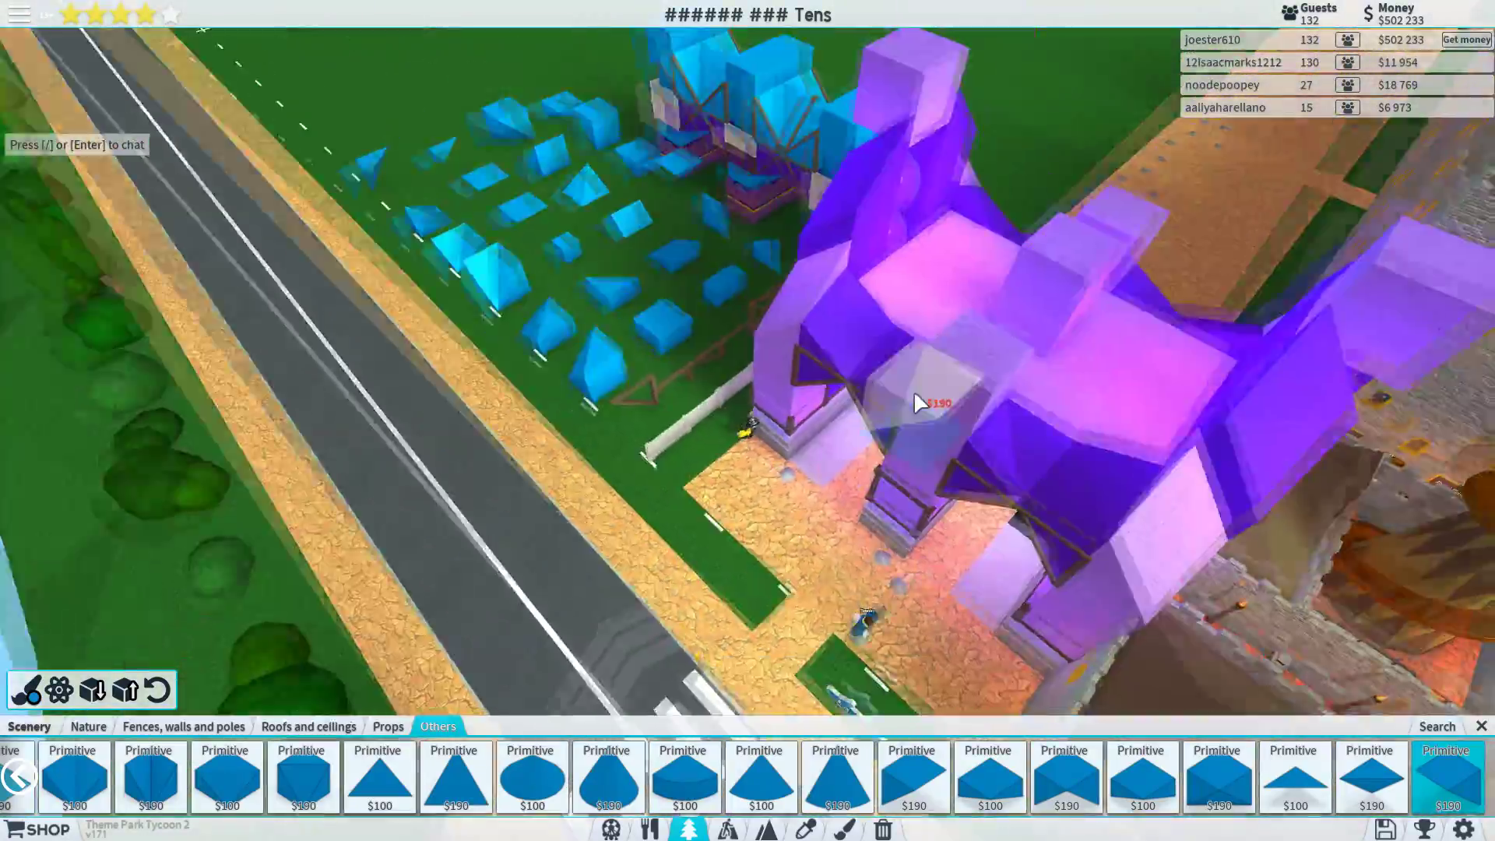
- Try placing a block on the purple gate from a low, then overhead, view
key(Down)
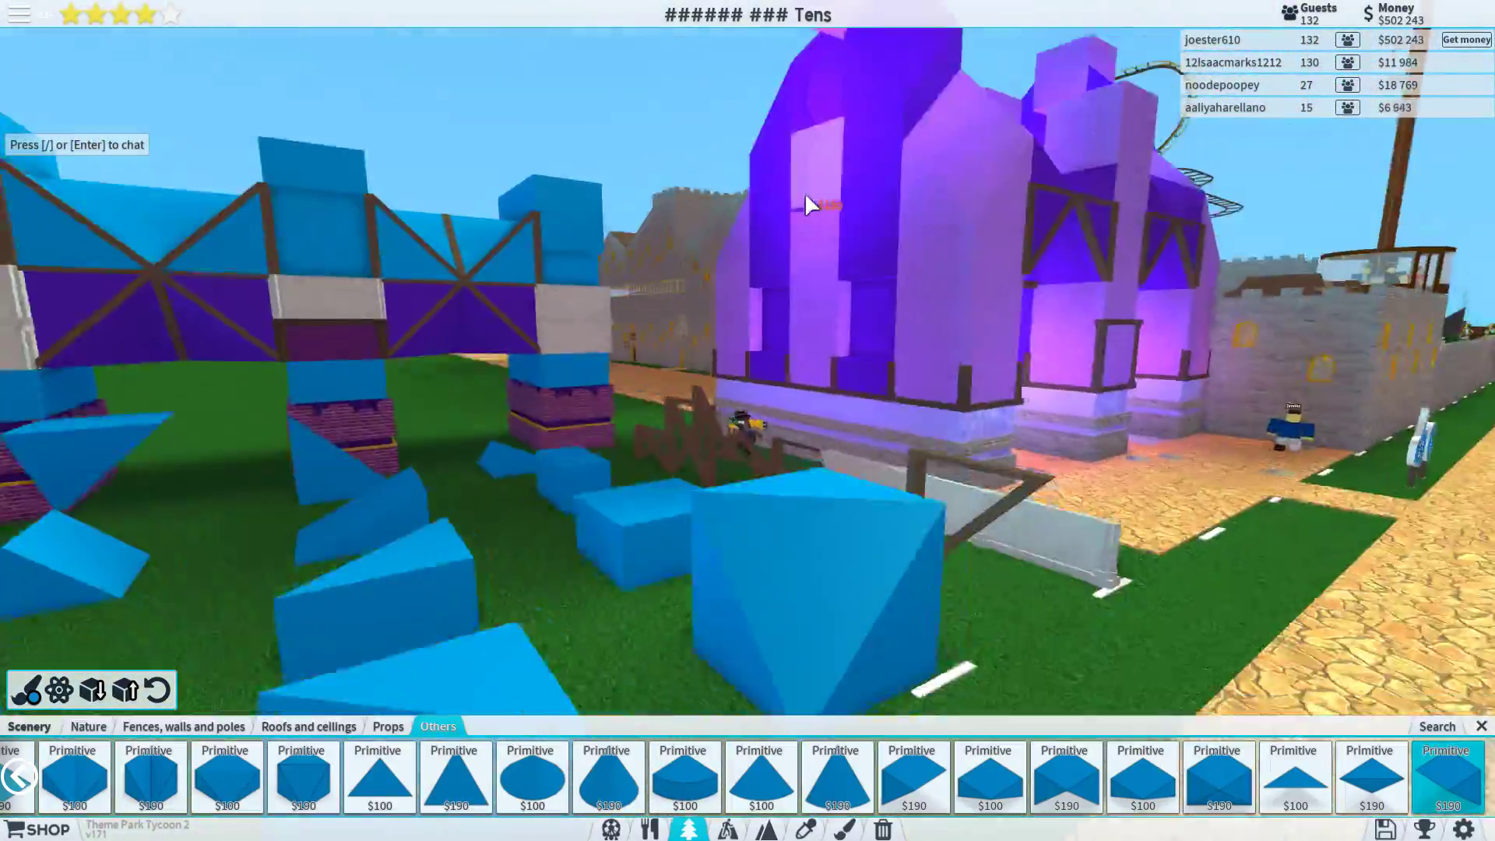
scroll(821, 169, up, 3)
scroll(821, 170, down, 6)
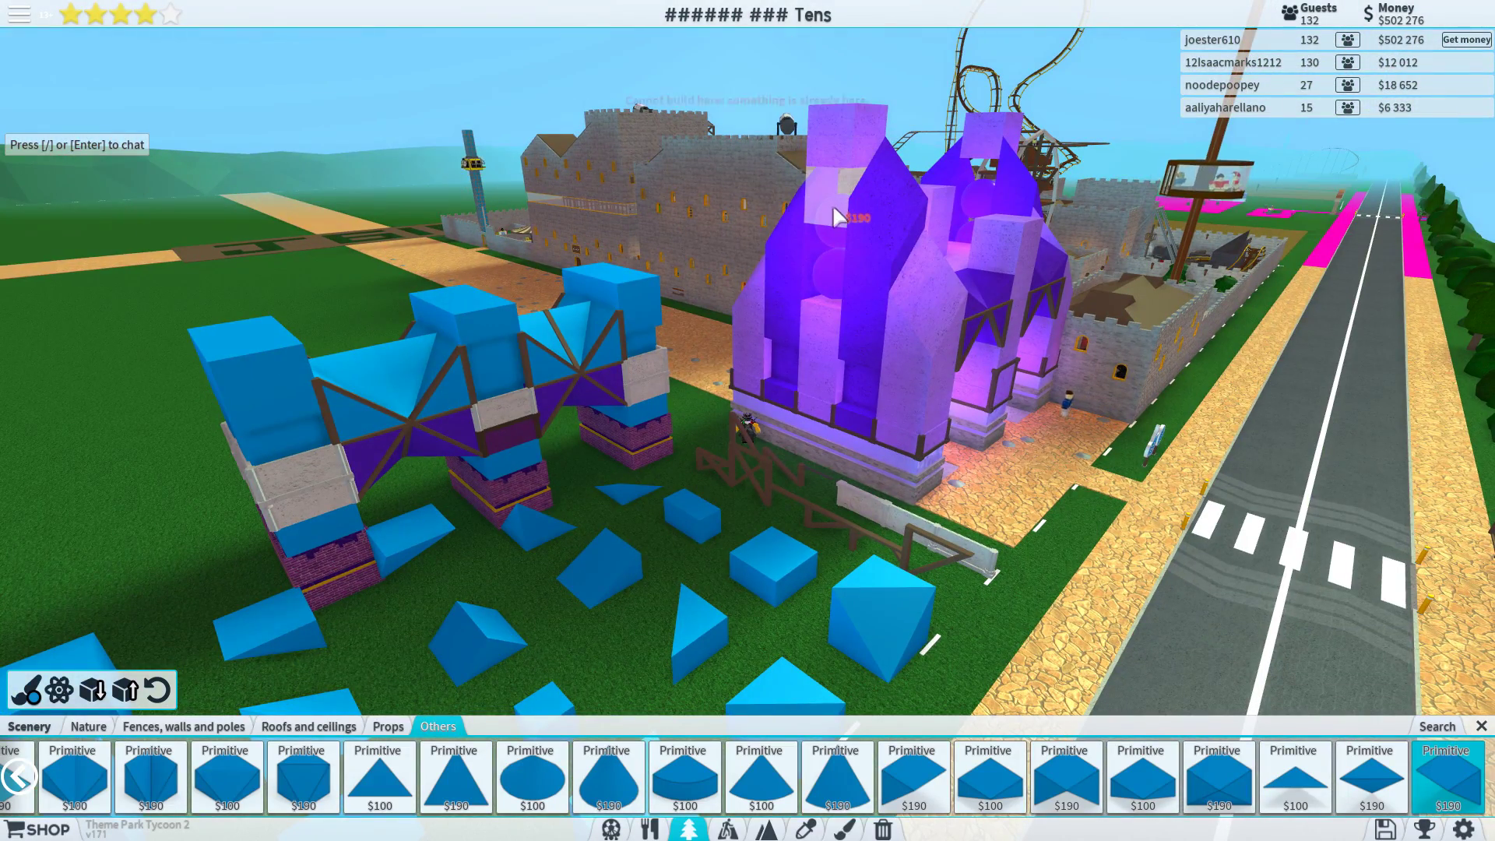
click(833, 205)
key(Up)
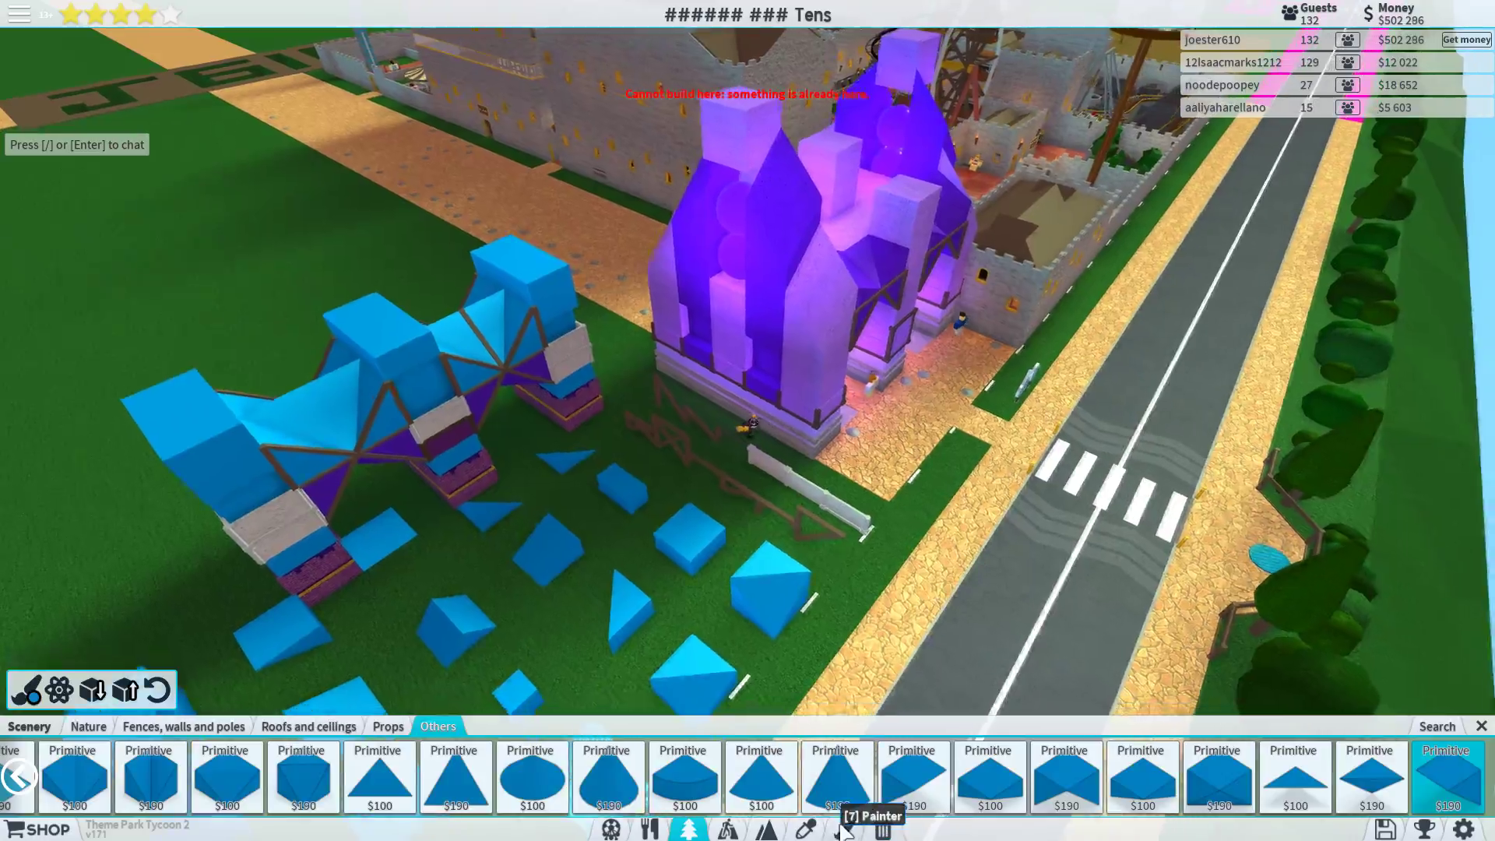
- Copy a nearby block's shape with the Picker and open its colour palette
click(805, 830)
scroll(599, 452, up, 3)
scroll(600, 451, down, 5)
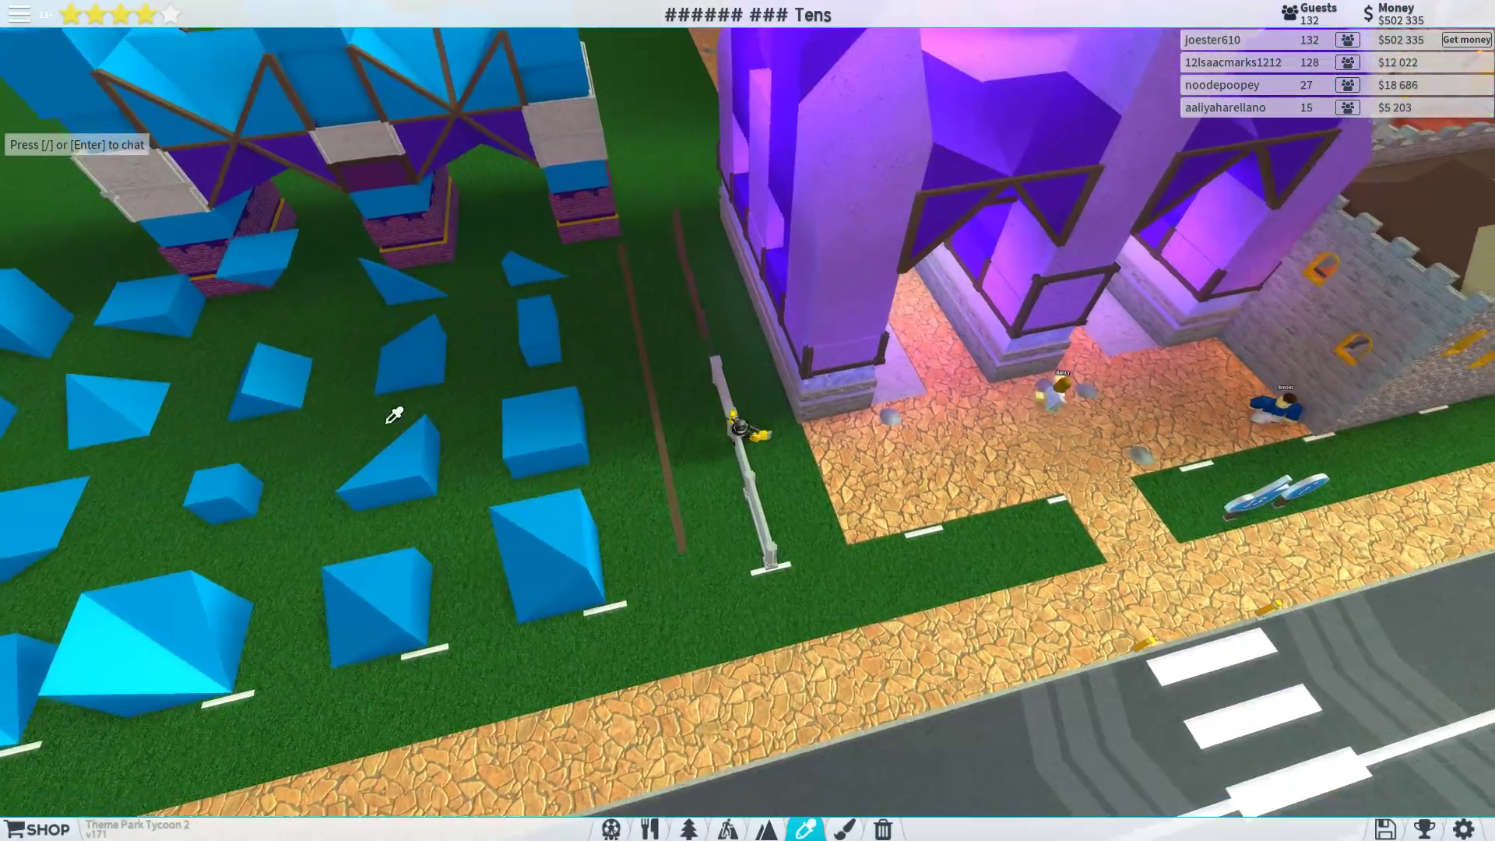
scroll(467, 444, down, 3)
scroll(361, 437, up, 2)
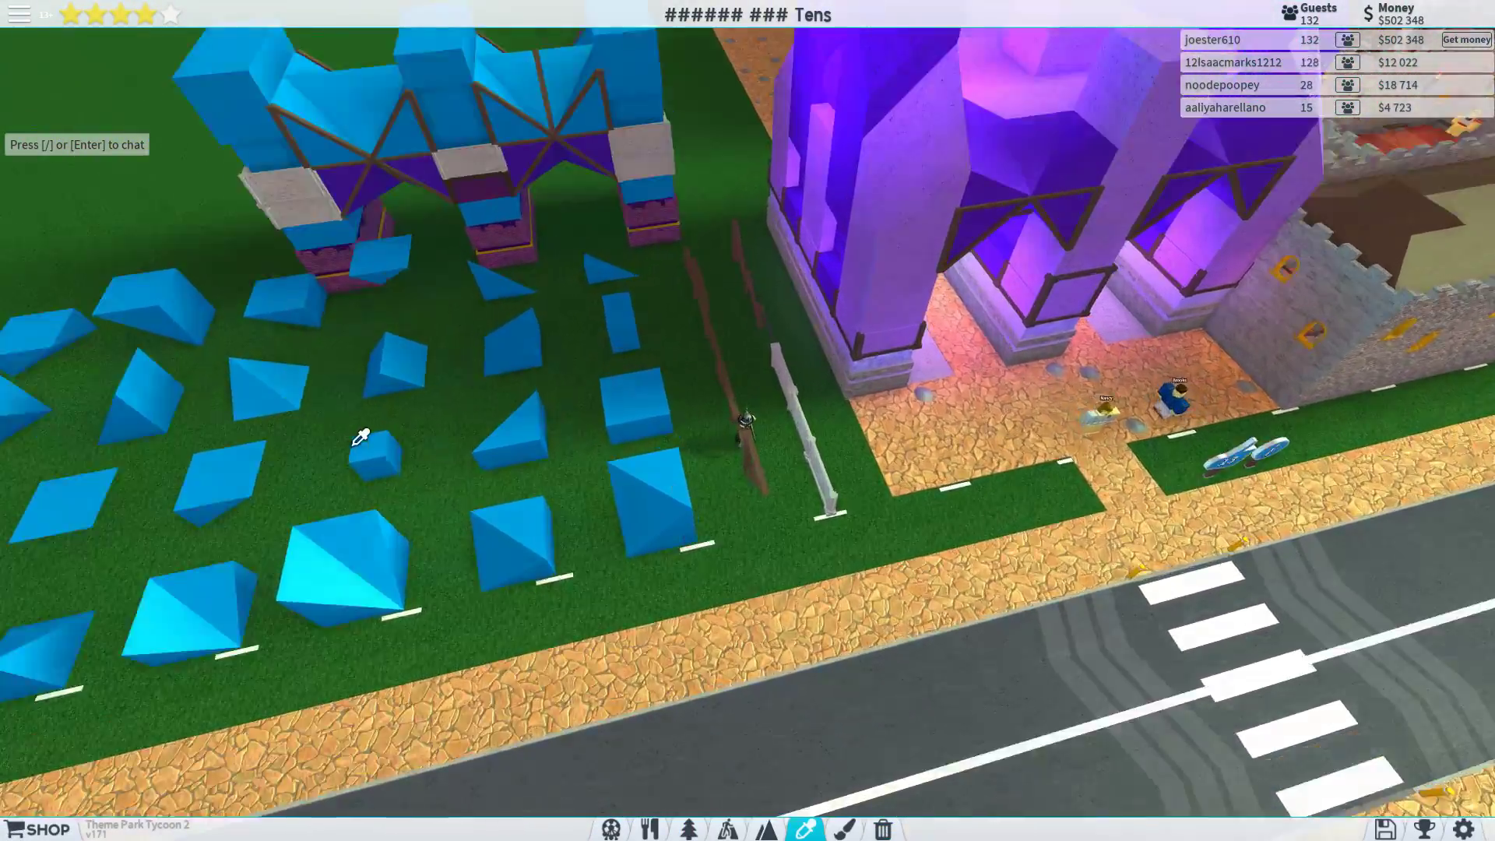
scroll(360, 437, up, 4)
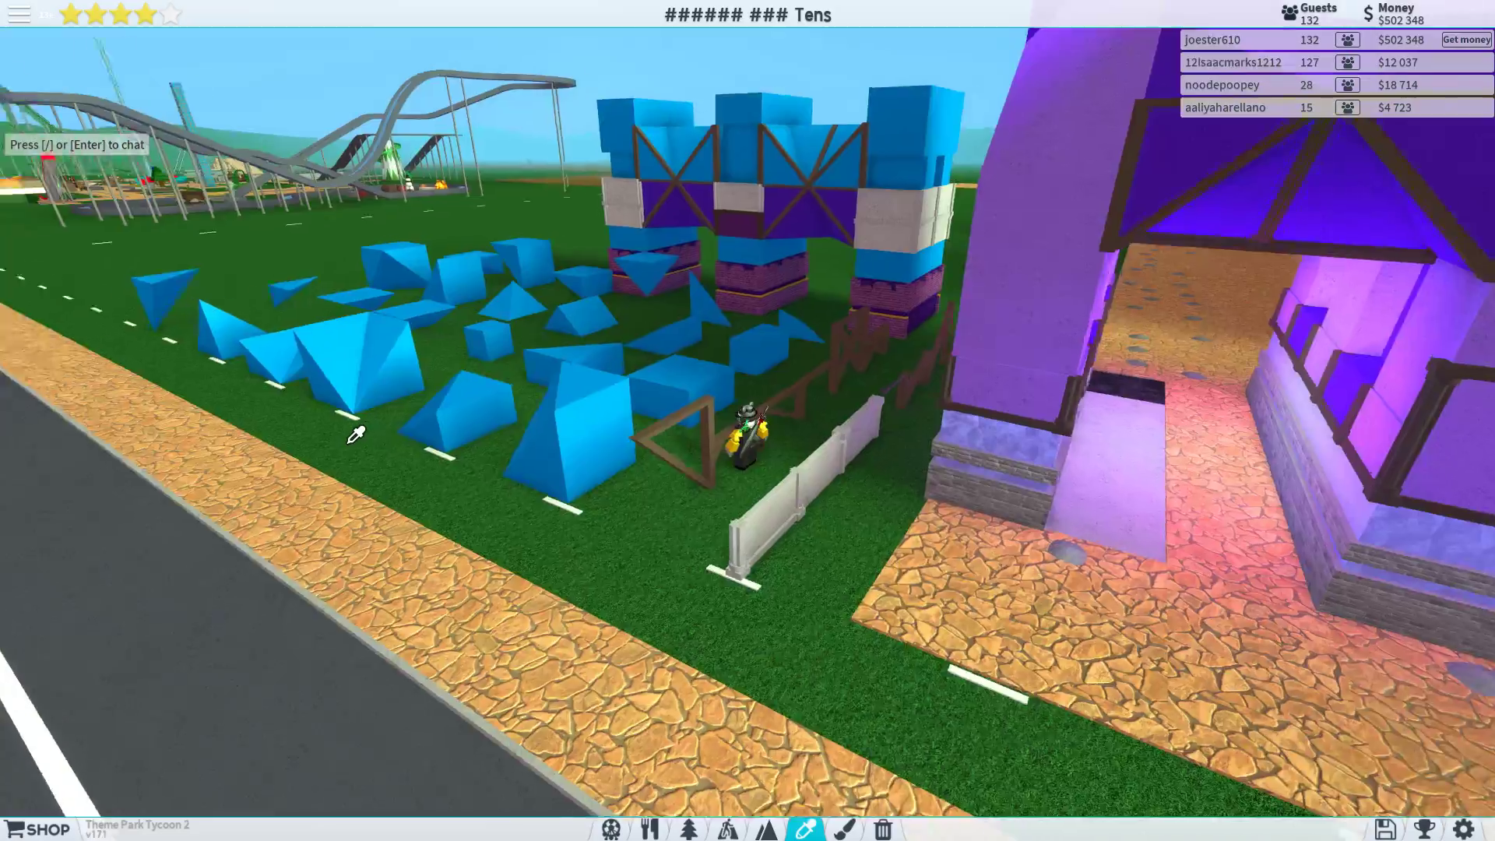
scroll(350, 350, up, 4)
right_click(298, 271)
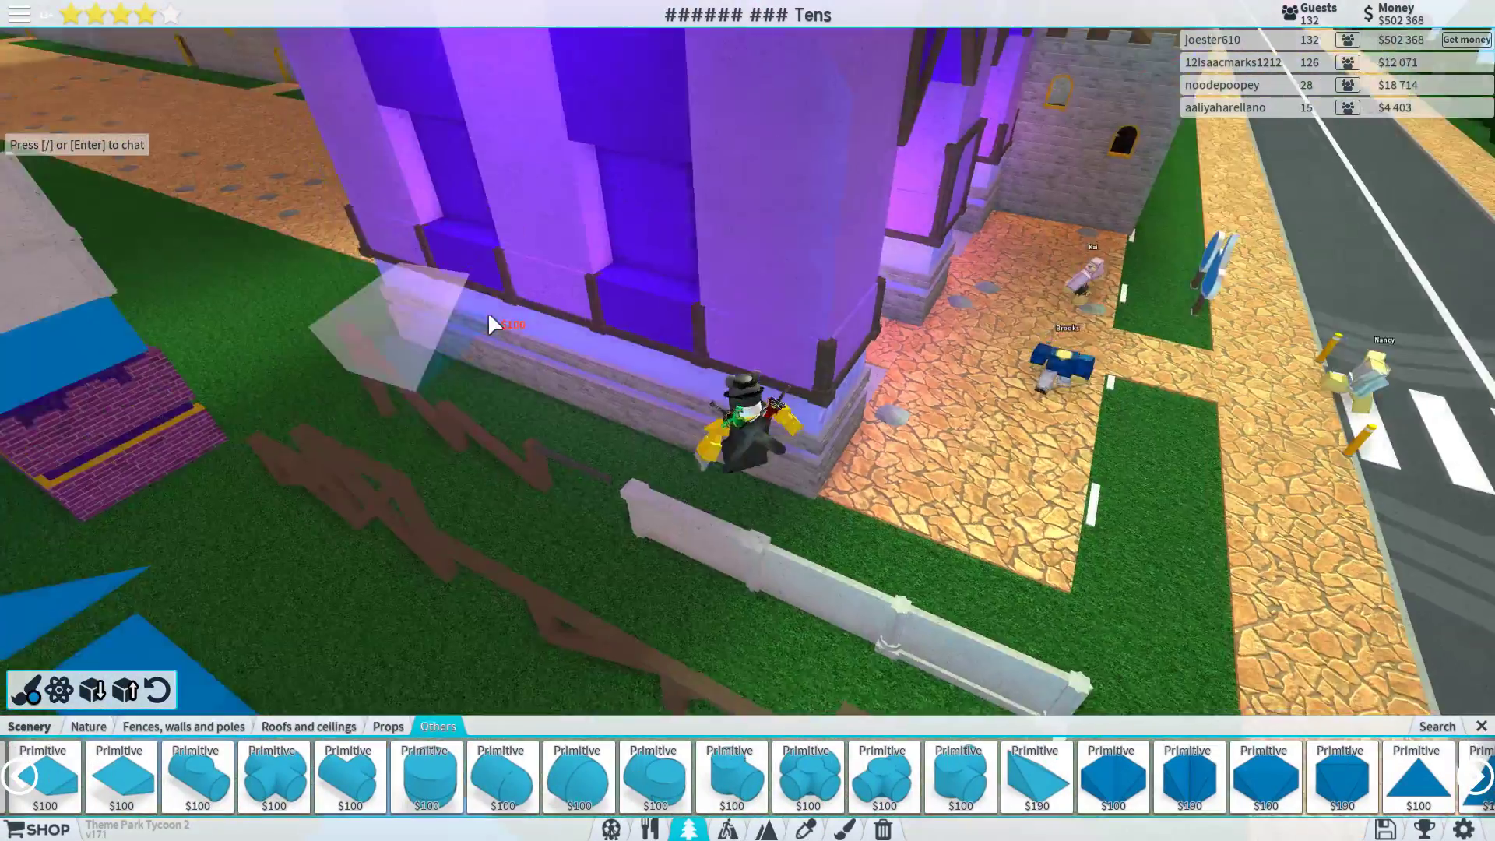
click(47, 672)
click(225, 701)
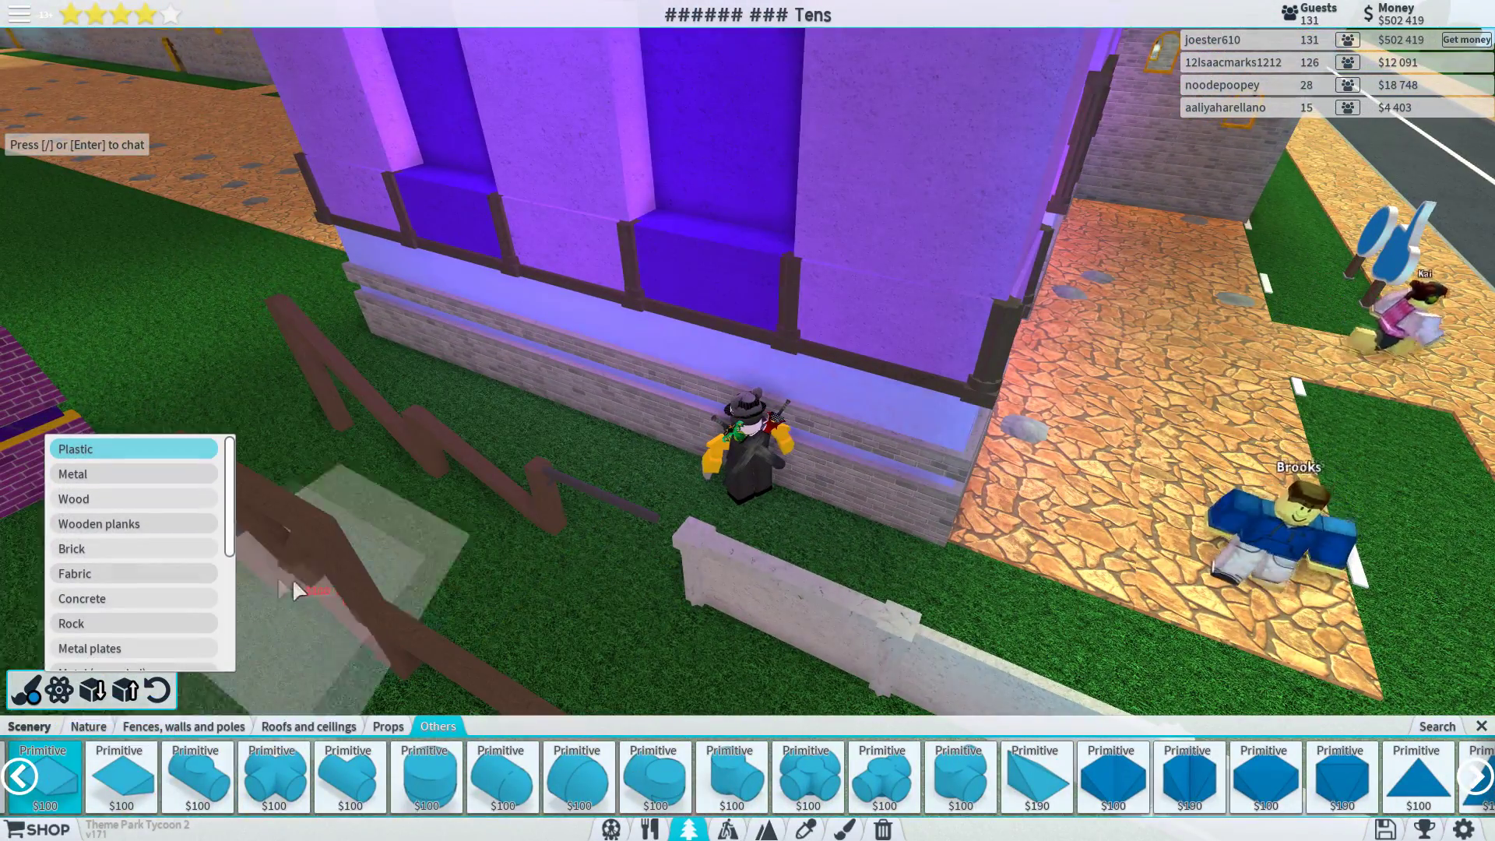
click(29, 690)
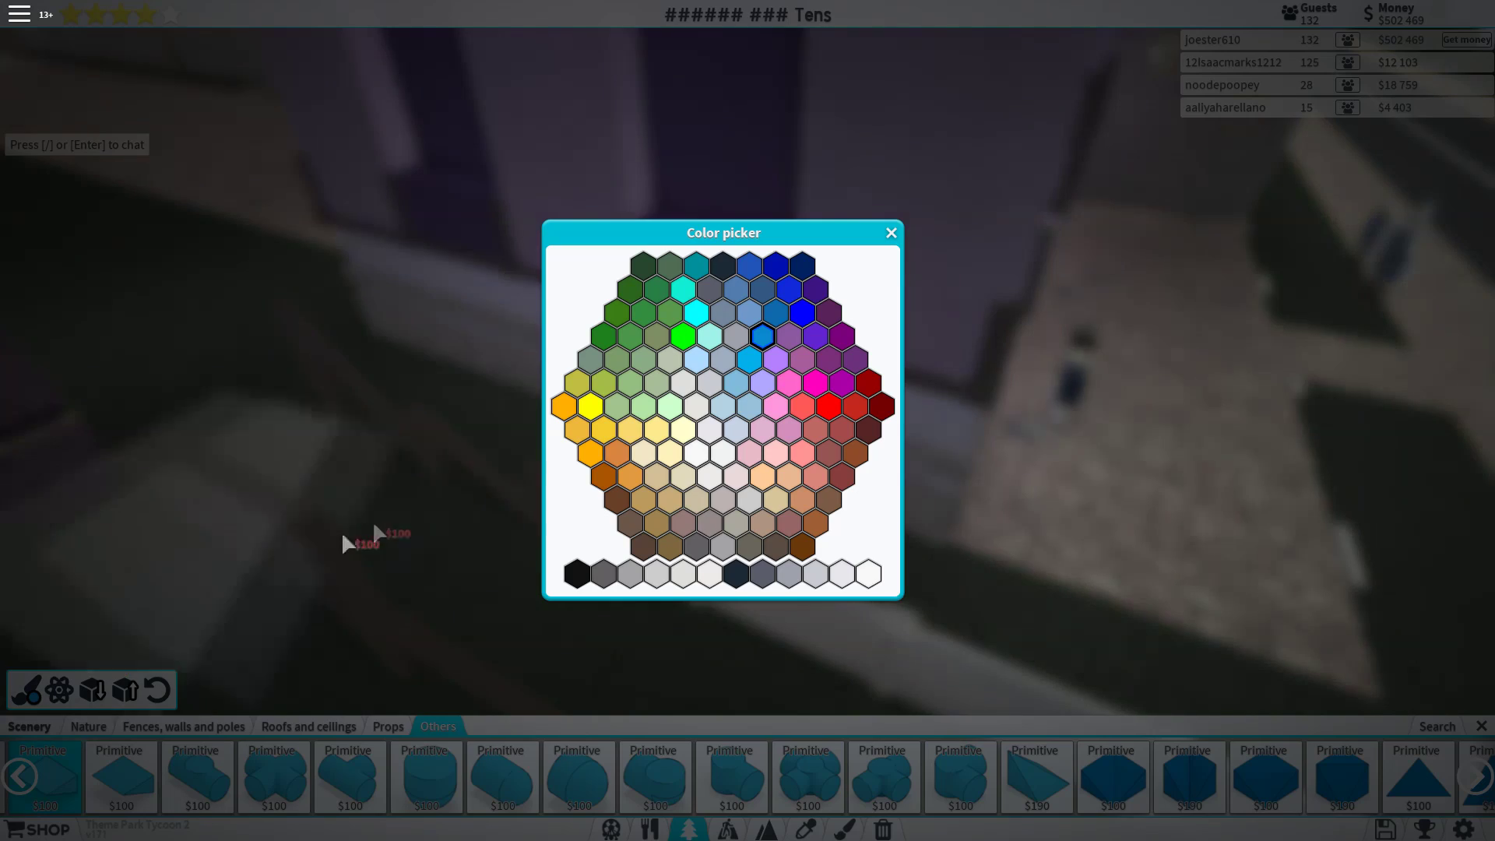
- Choose a pinkish purple colour and orbit around the gate to its far side
click(790, 361)
right_click(876, 256)
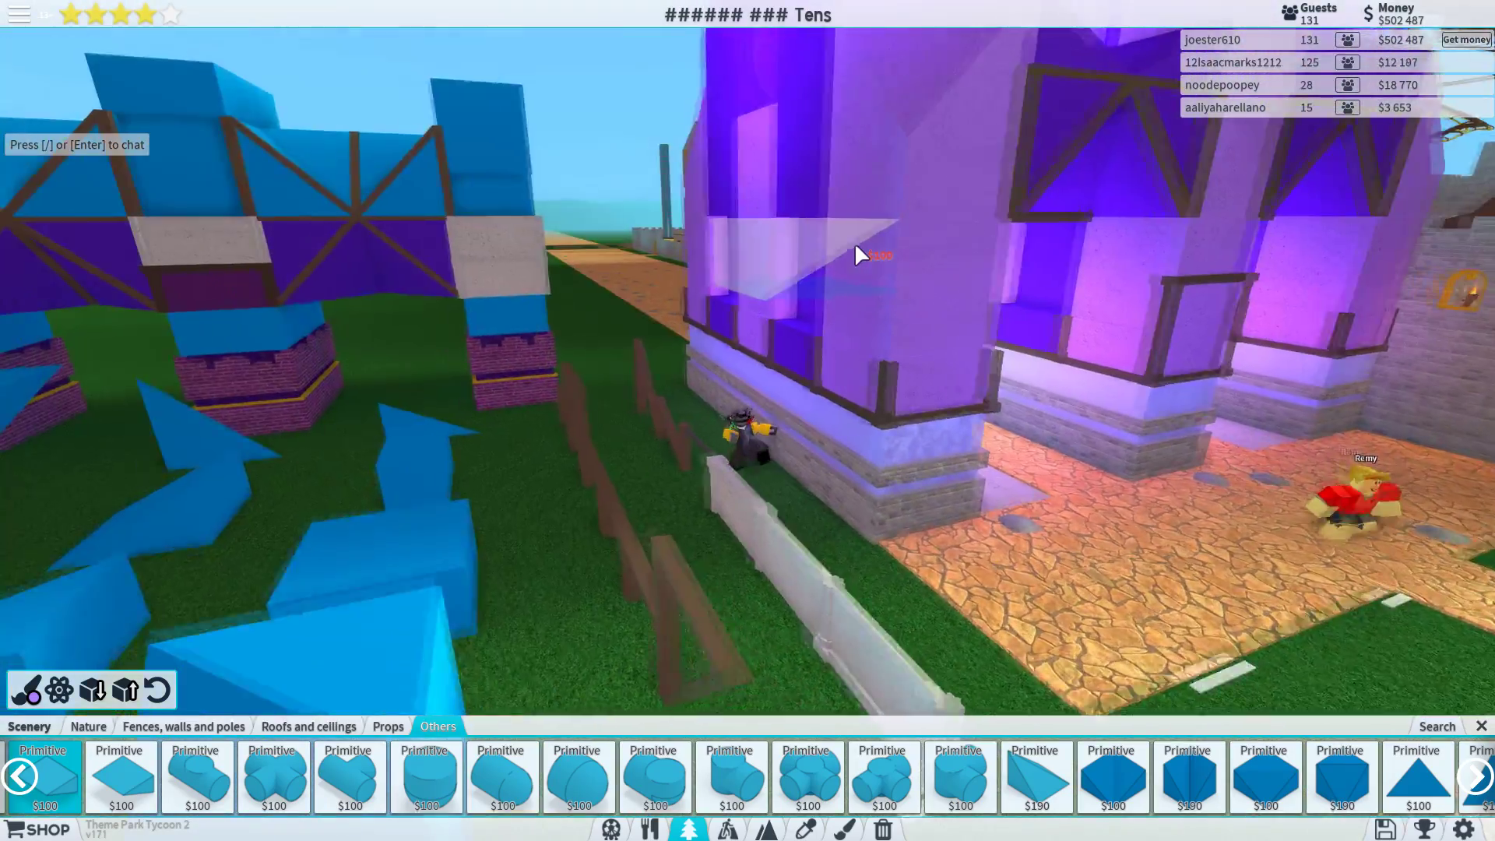
right_click(854, 242)
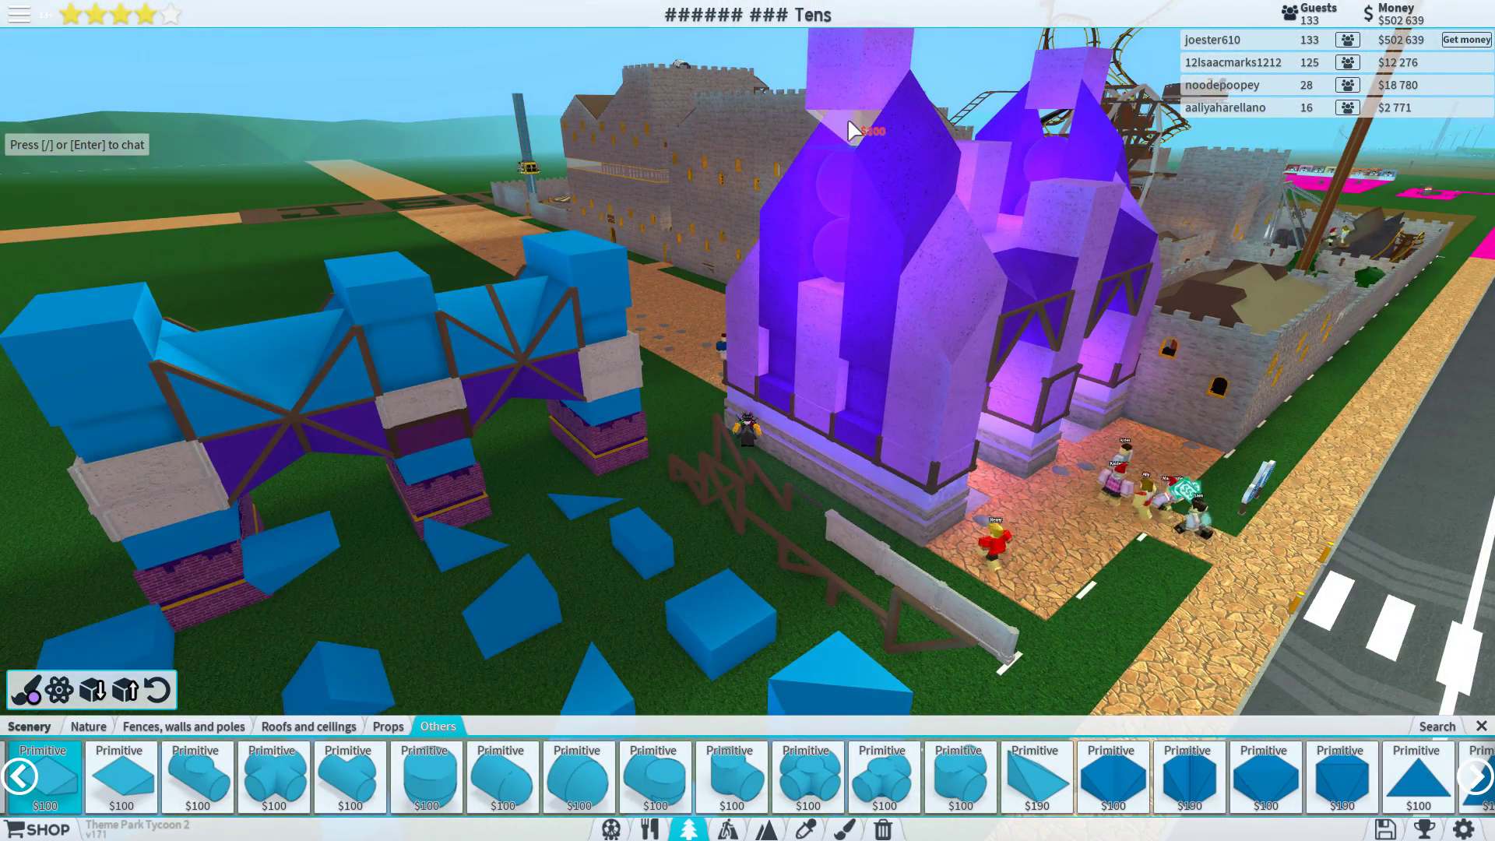
mouse_move(847, 118)
mouse_down()
mouse_move(998, 230)
mouse_move(960, 241)
mouse_move(871, 91)
mouse_up()
scroll(999, 231, up, 4)
scroll(1000, 229, down, 4)
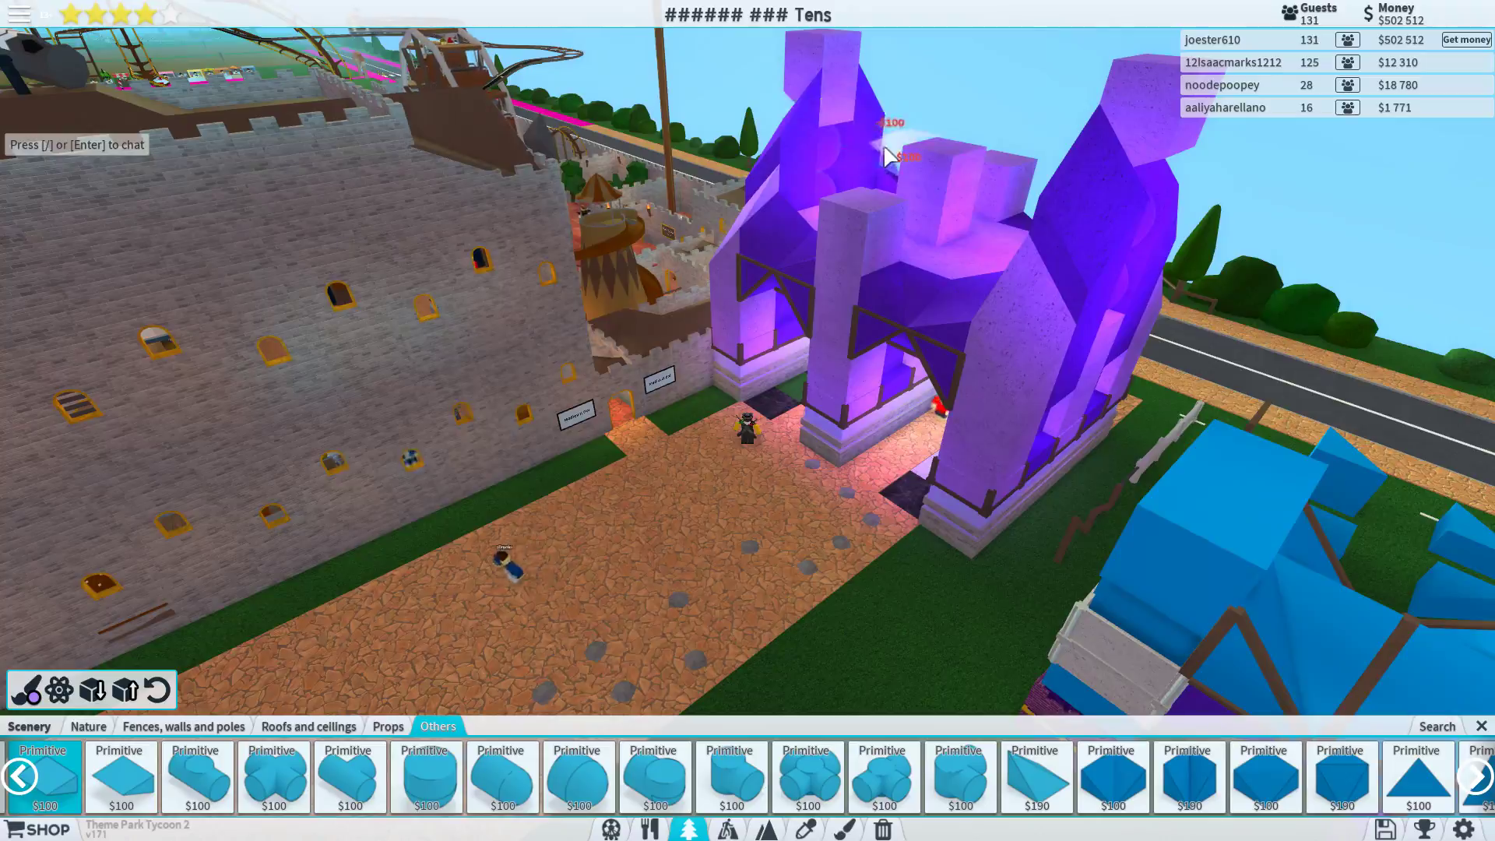
mouse_move(839, 109)
mouse_down()
mouse_move(884, 144)
mouse_move(973, 550)
mouse_up()
- Place a pale purple $100 primitive on the gate's roof
click(806, 830)
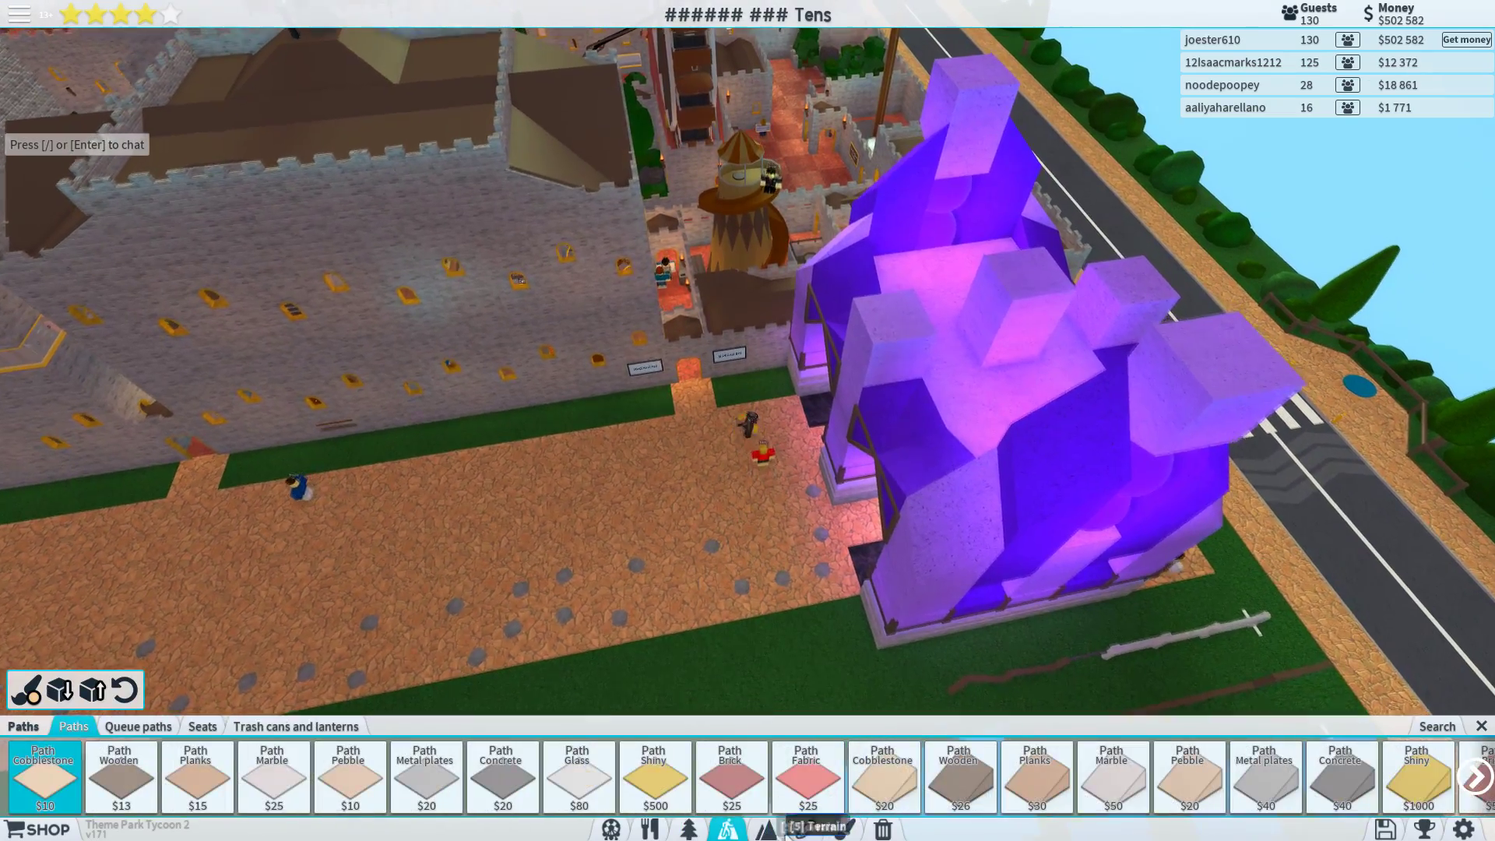
scroll(1005, 295, up, 2)
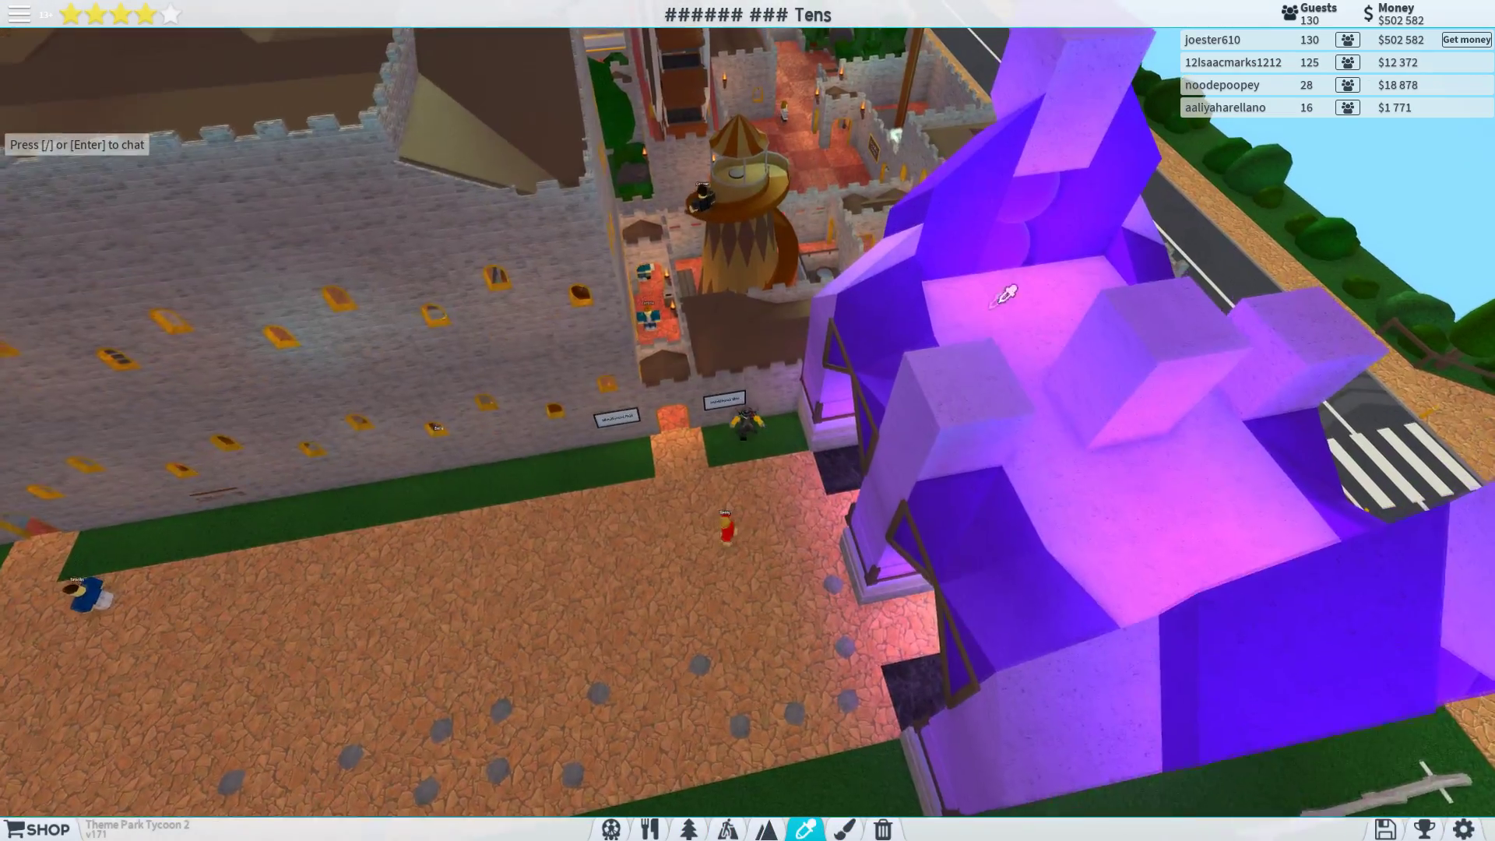
key(2)
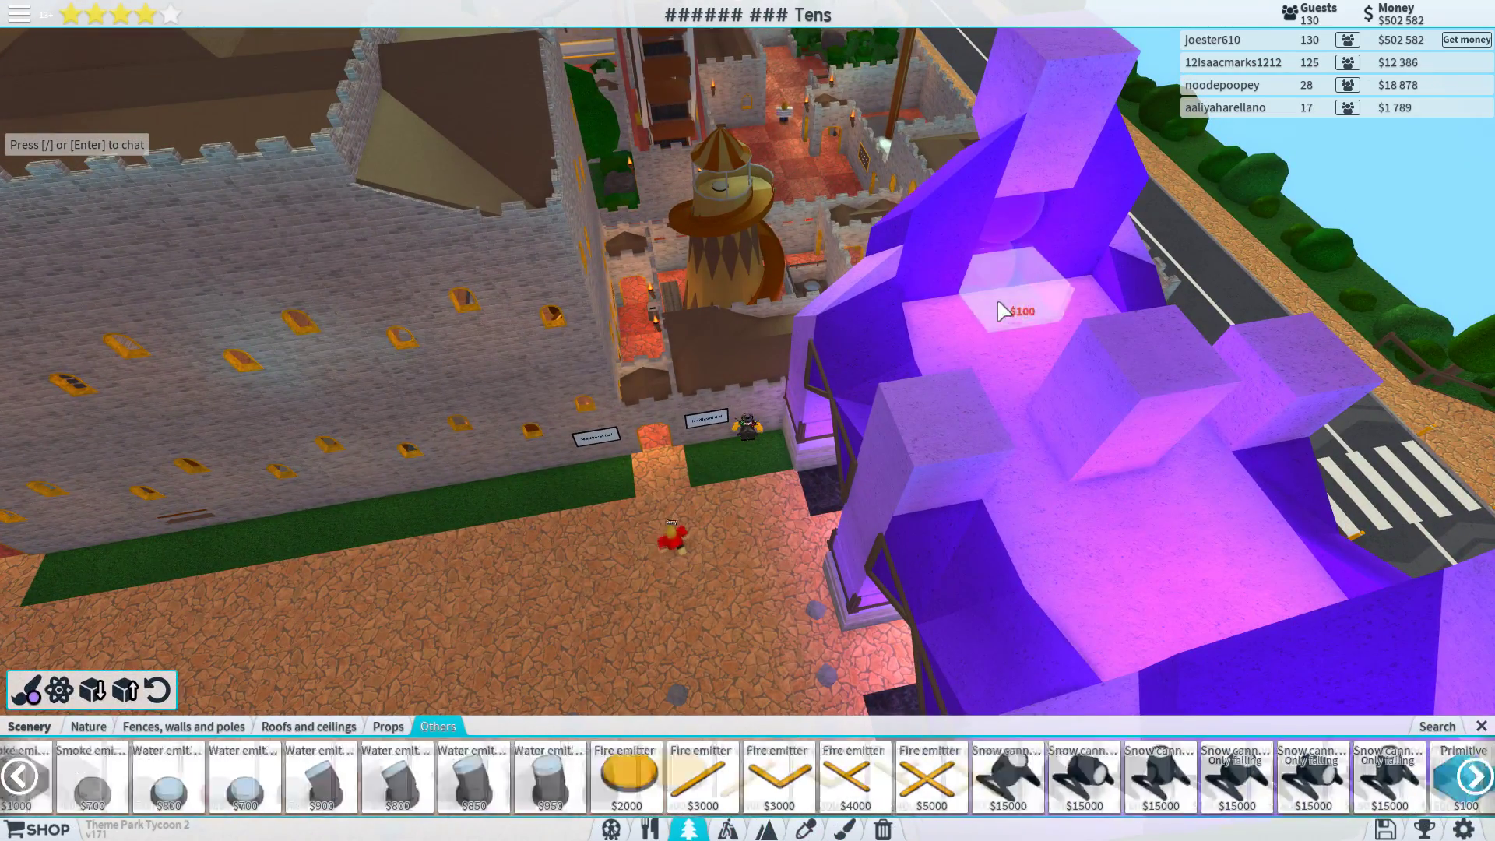
click(1003, 324)
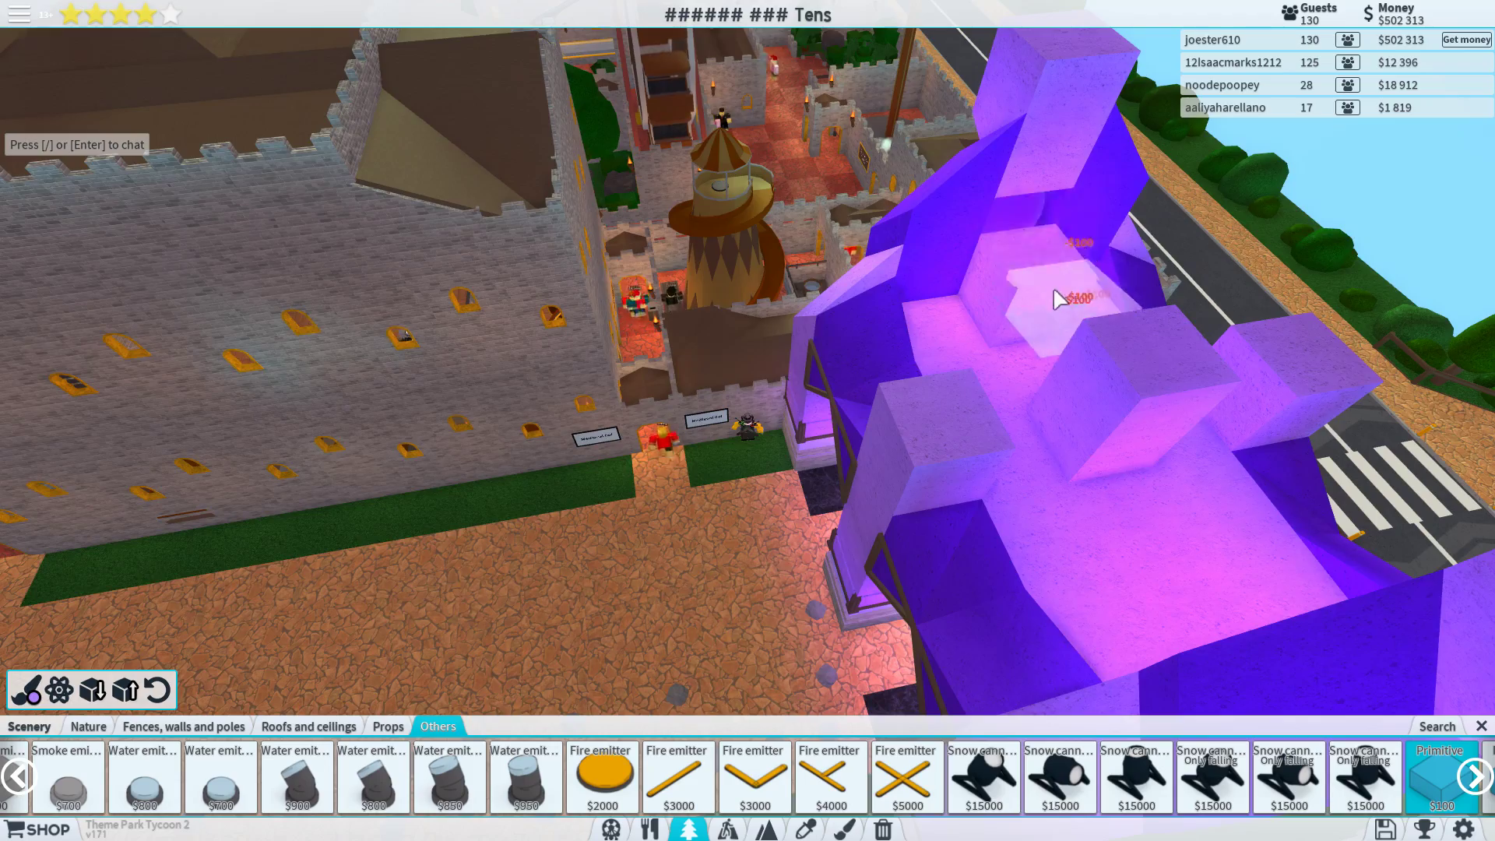
drag(1052, 286, 1080, 296)
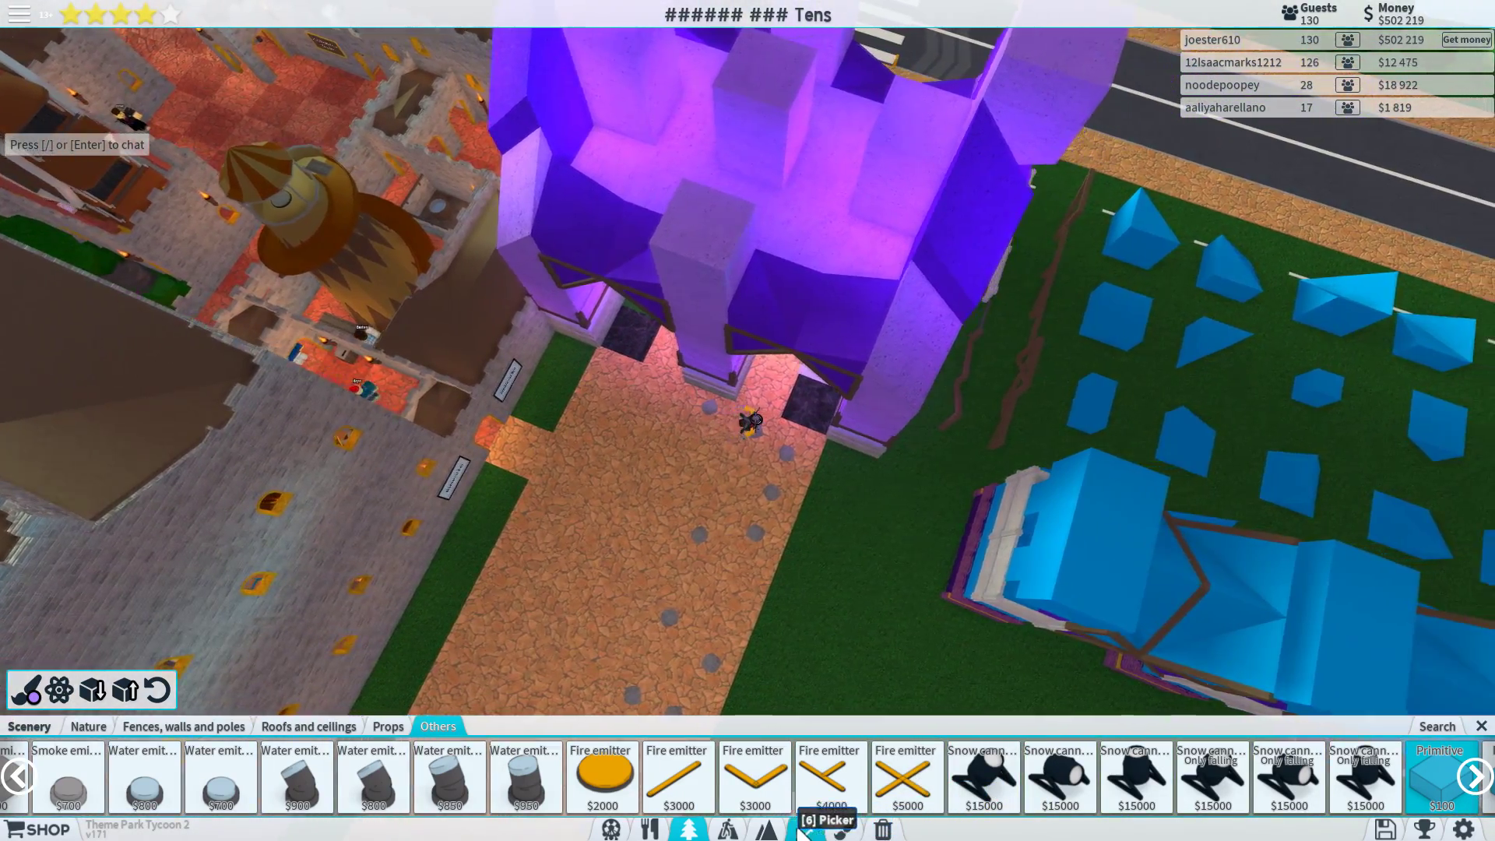
click(1482, 726)
click(689, 830)
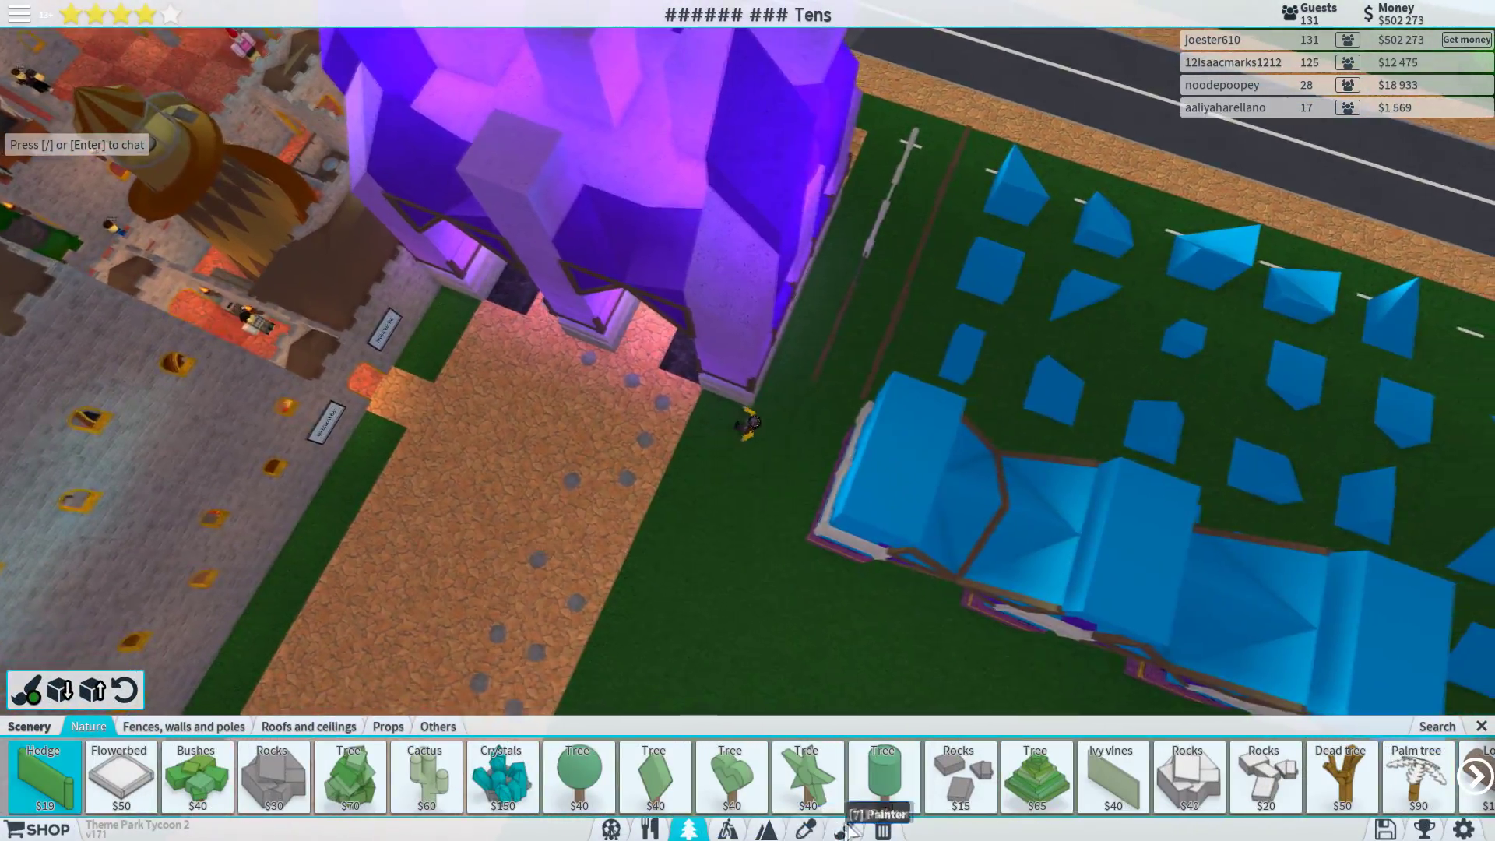
- Turn toward the road, bring back the block catalogue and open the primary colour palette
click(1481, 725)
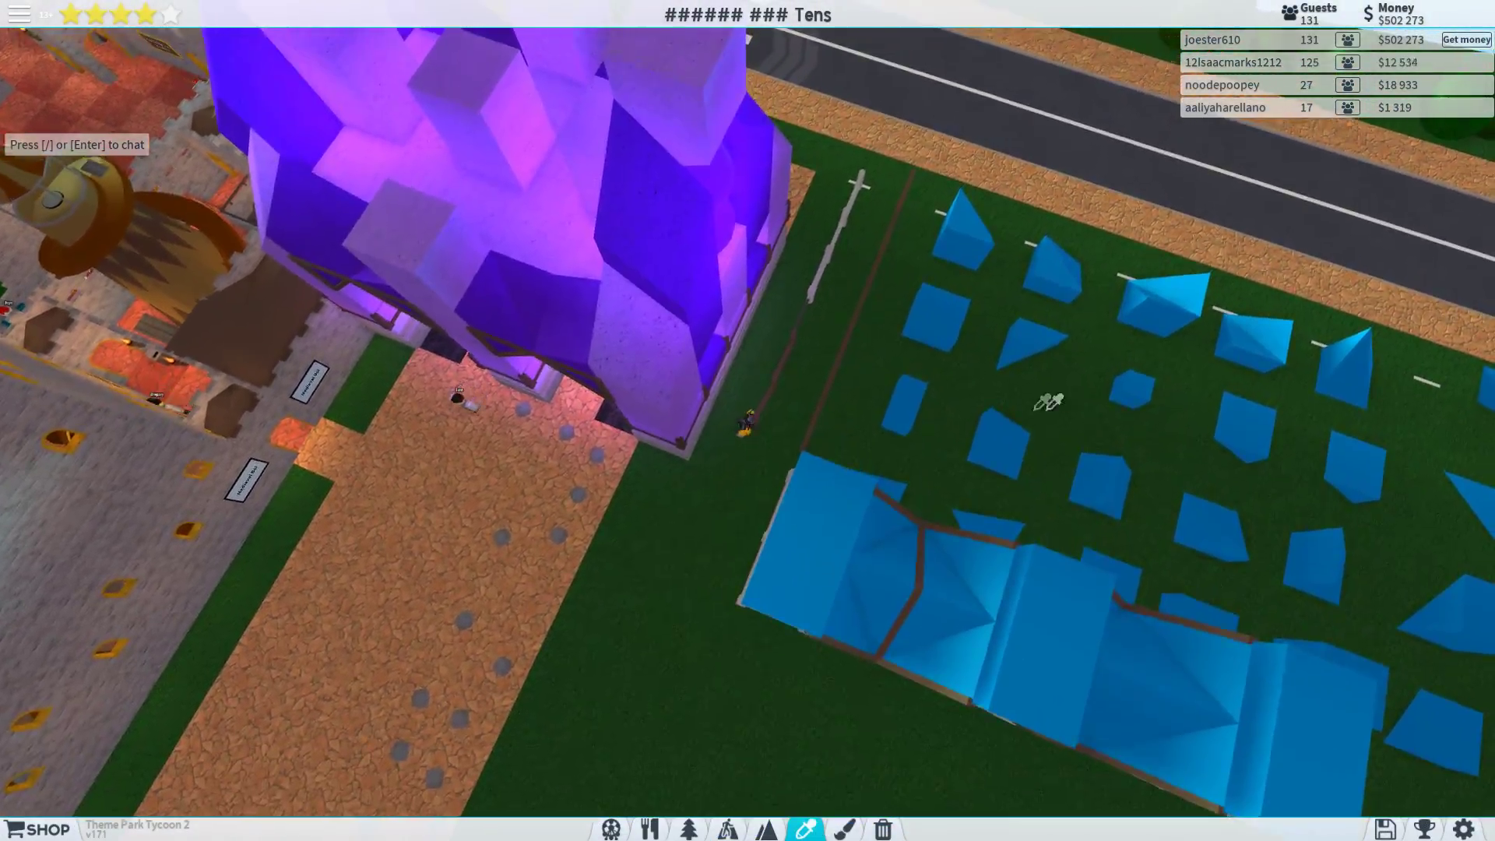
scroll(1050, 402, up, 5)
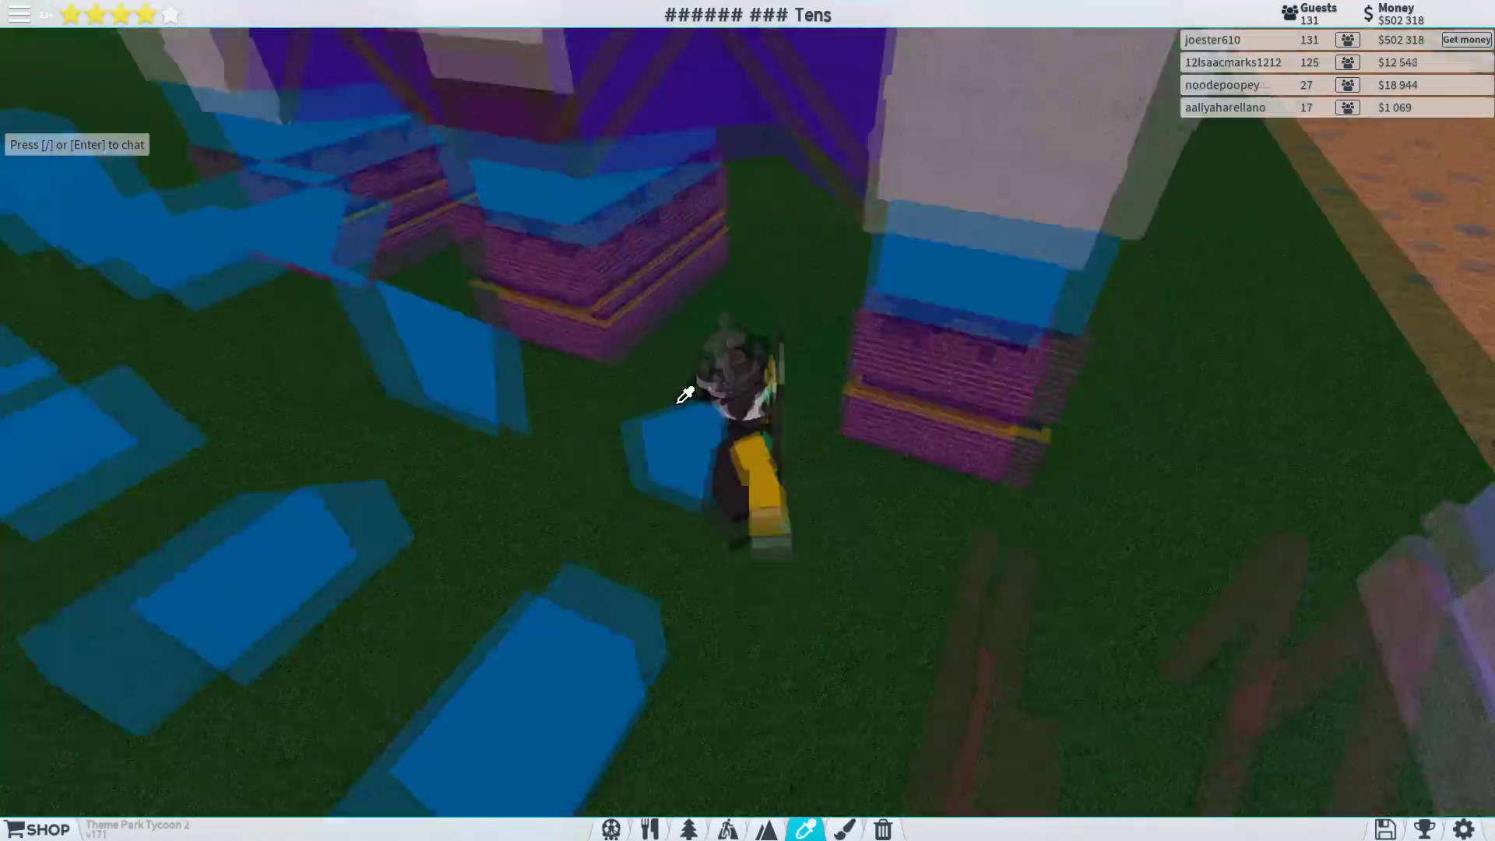
scroll(686, 395, down, 3)
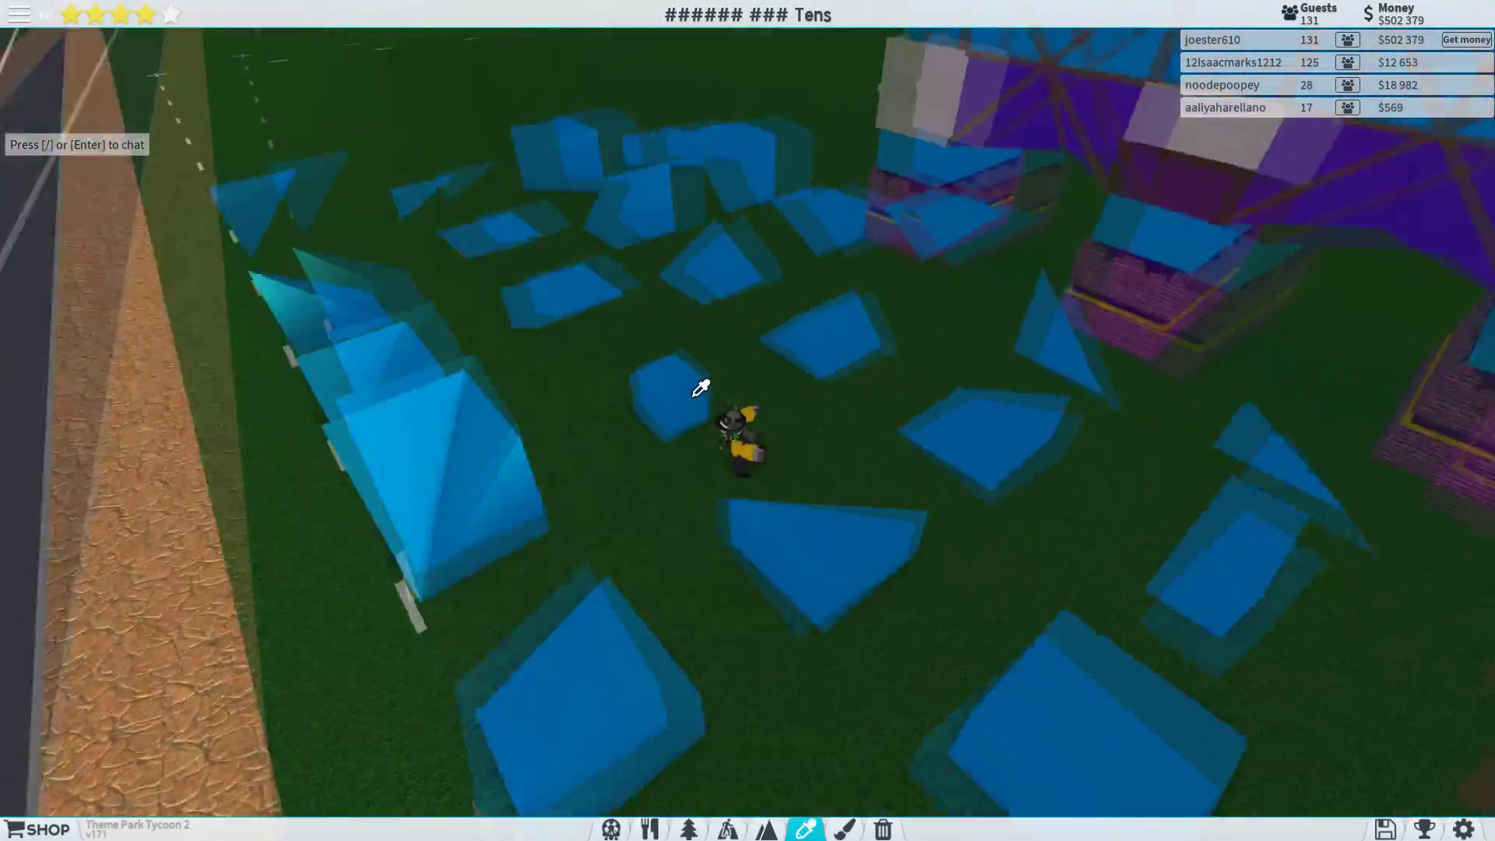
drag(699, 388, 426, 520)
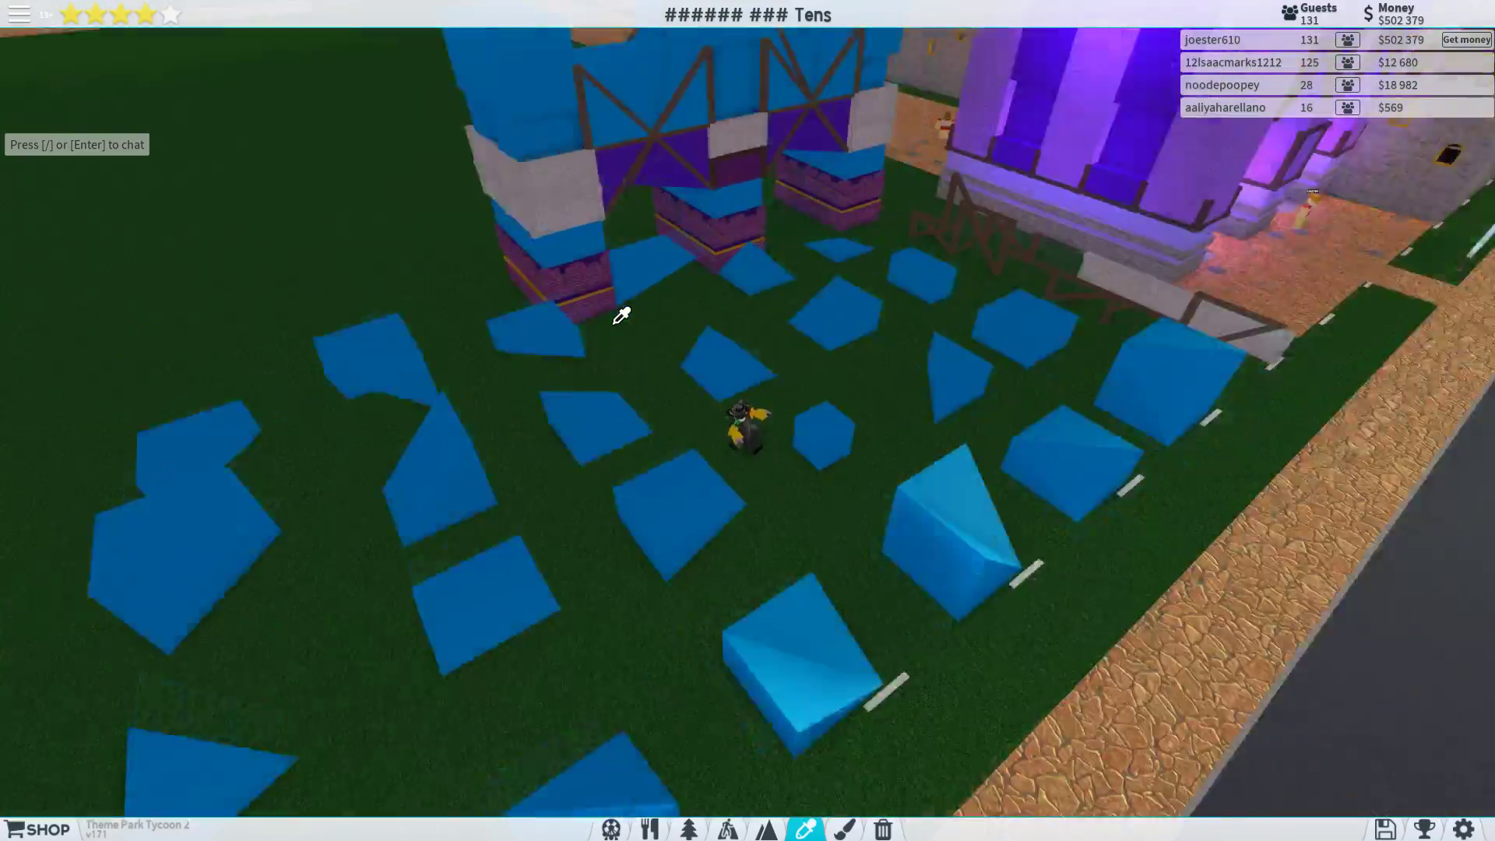
key(e)
scroll(938, 396, down, 4)
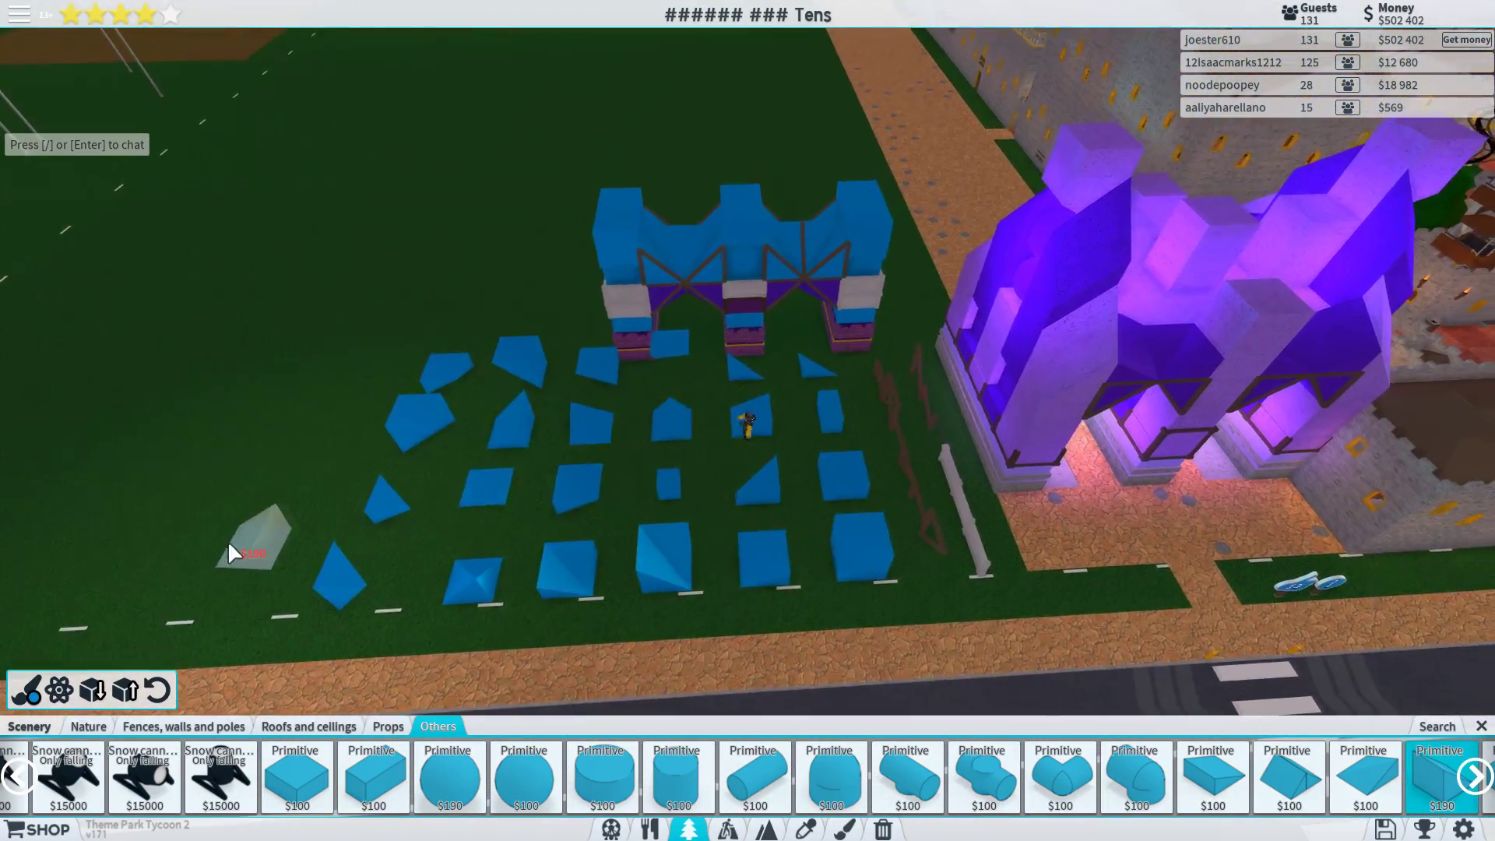
click(26, 691)
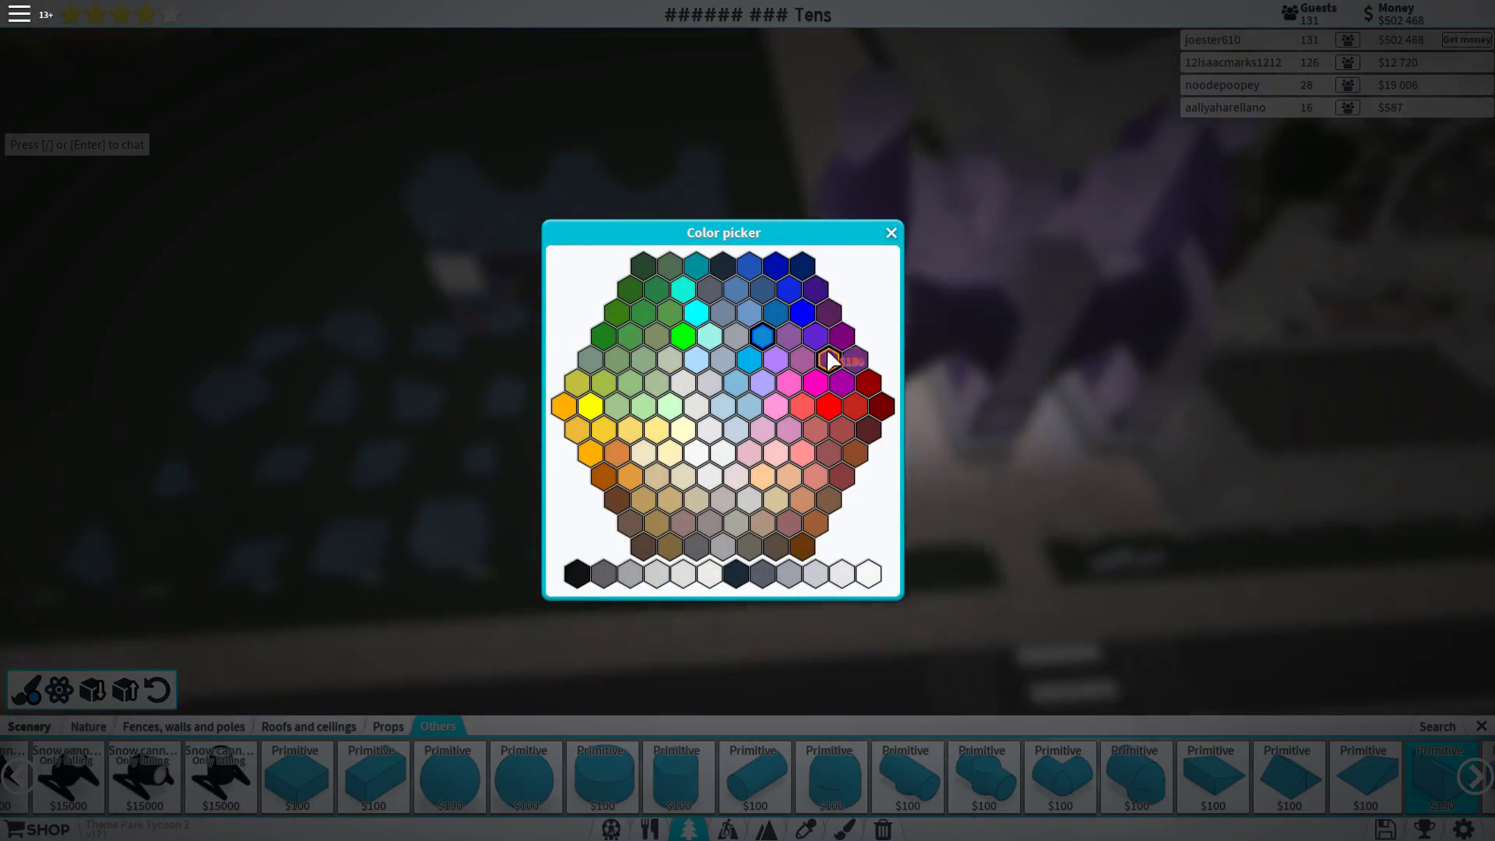
- Pick a purple colour and rotate to a top-down view of the gate
click(777, 363)
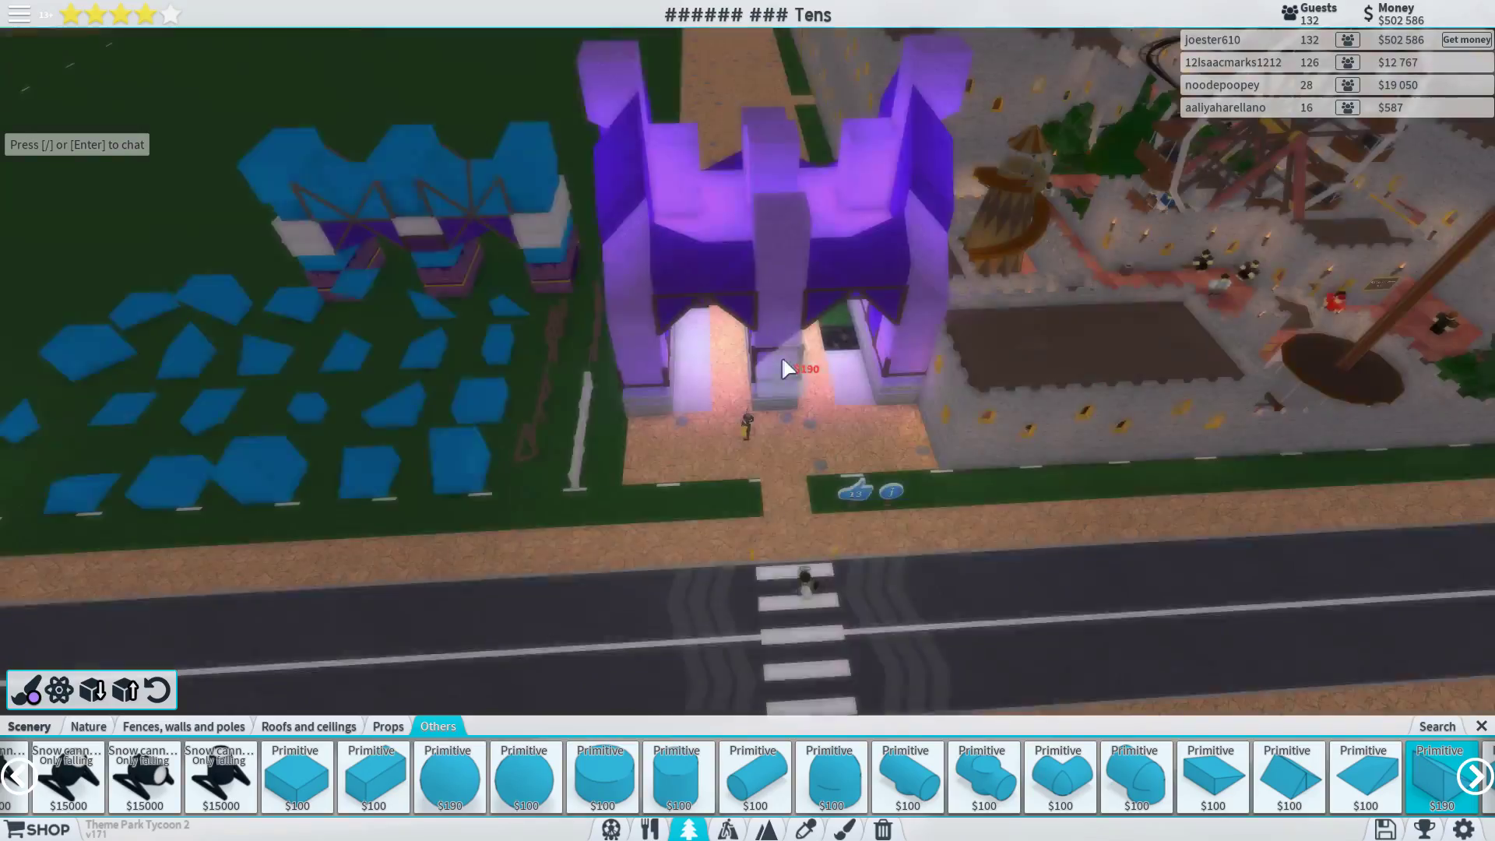
scroll(766, 367, up, 6)
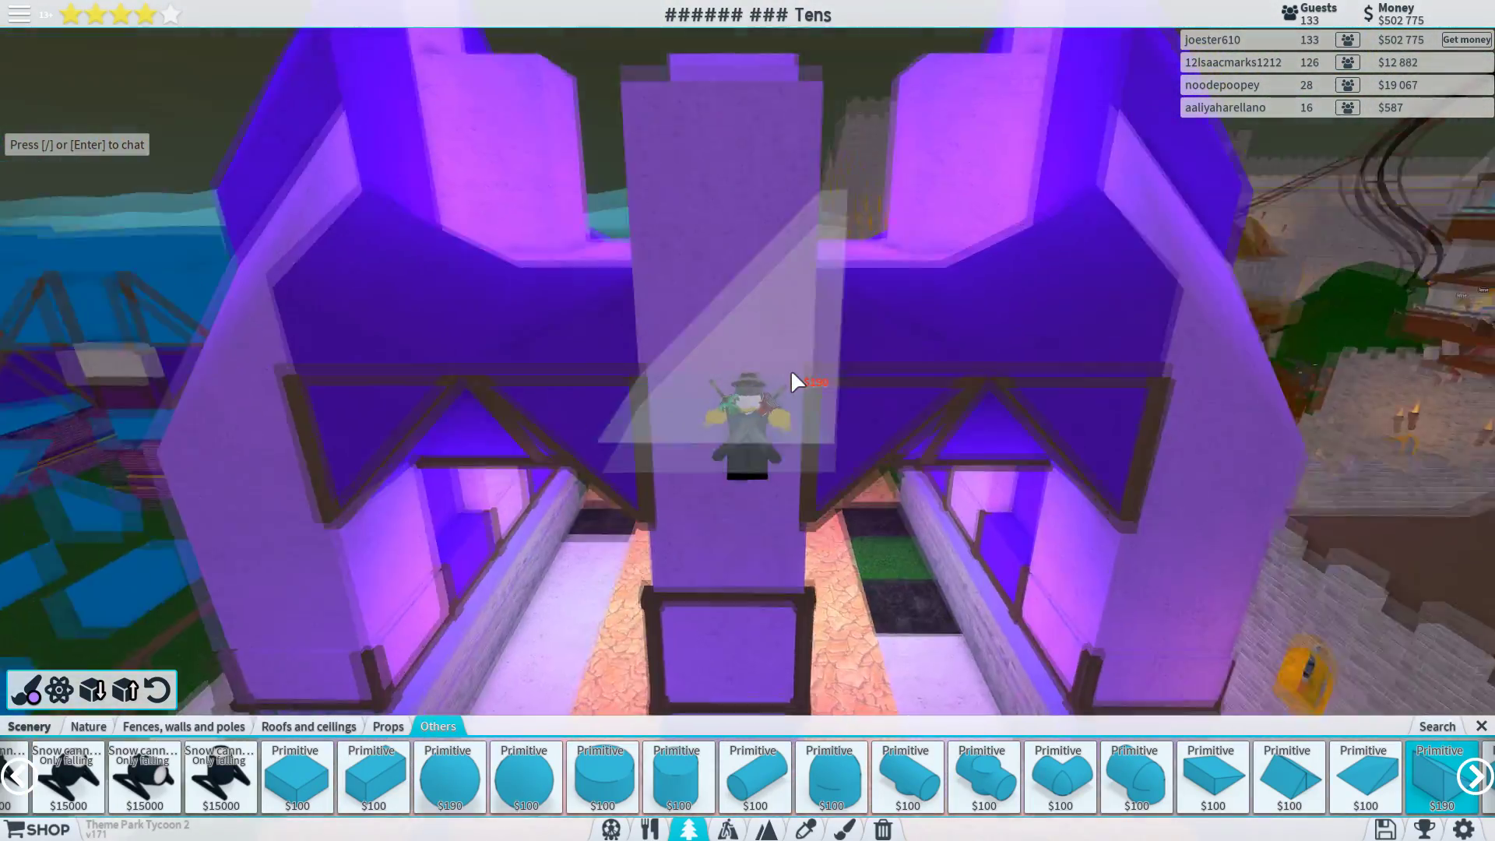
scroll(792, 370, up, 6)
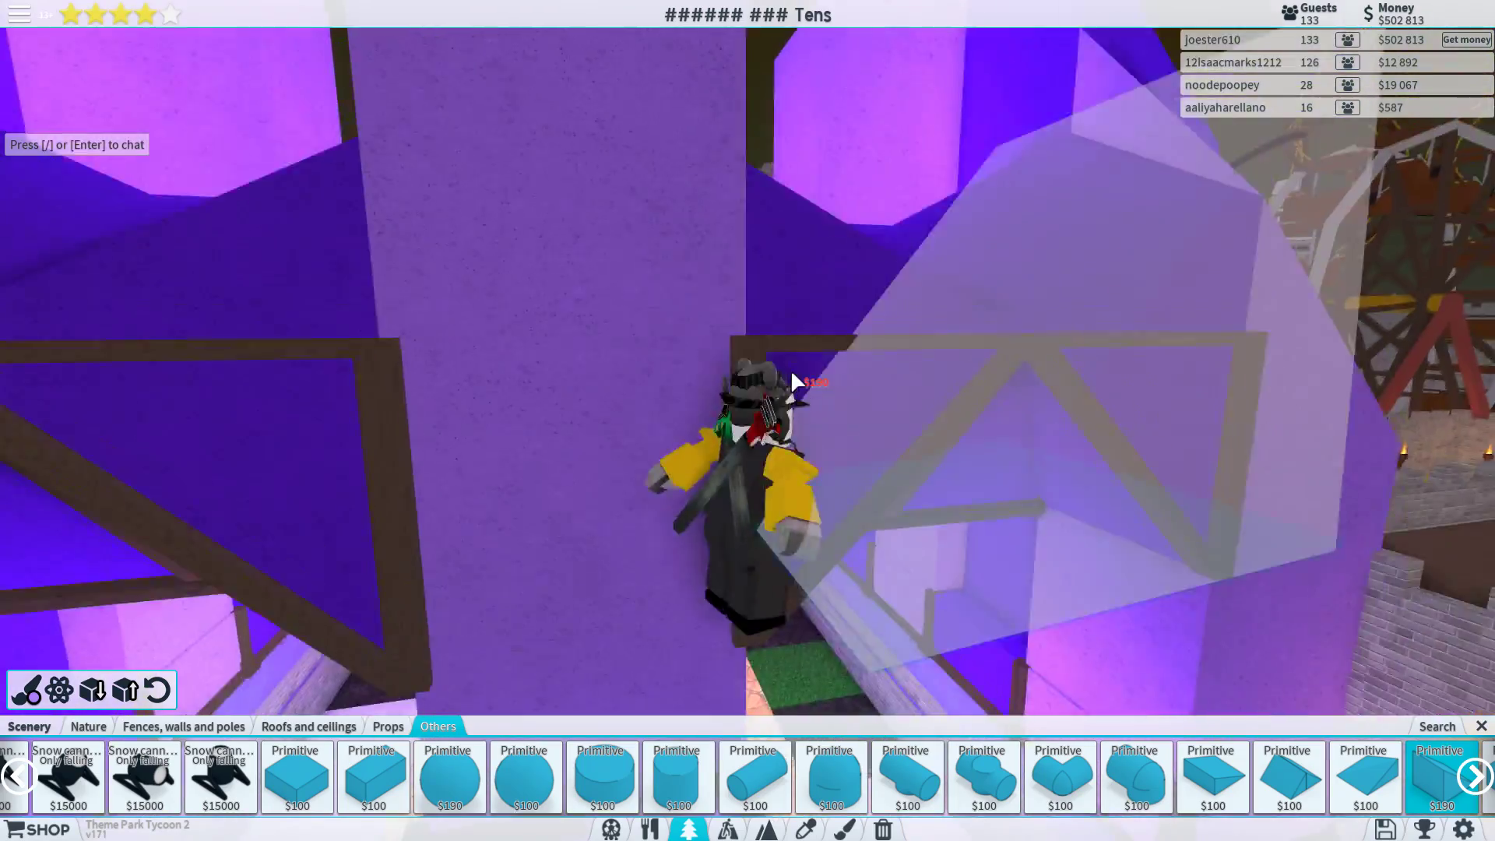
key(Right)
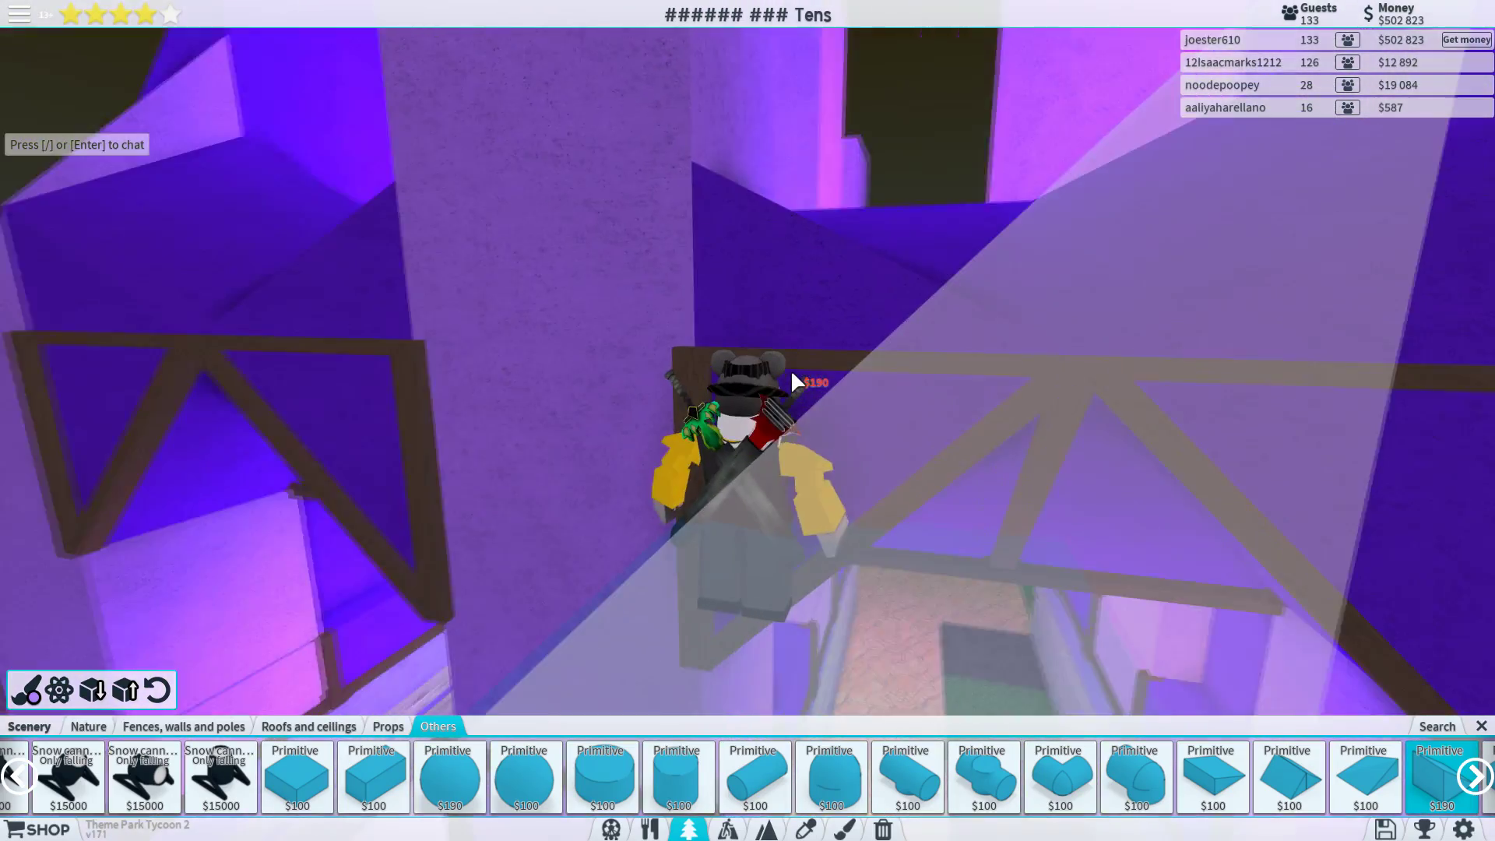
scroll(791, 370, down, 6)
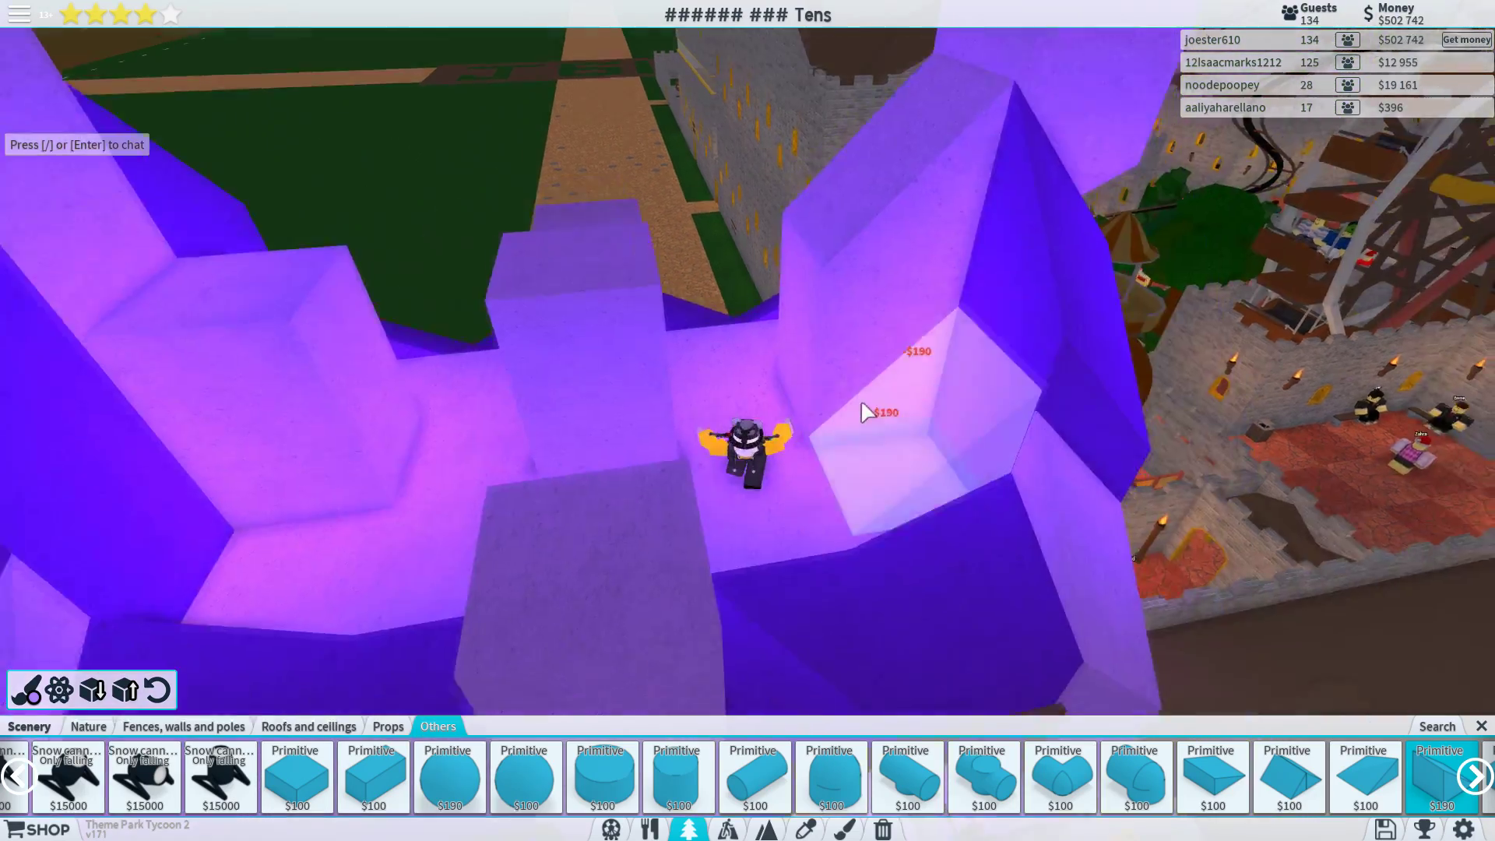
scroll(824, 409, down, 5)
key(Right)
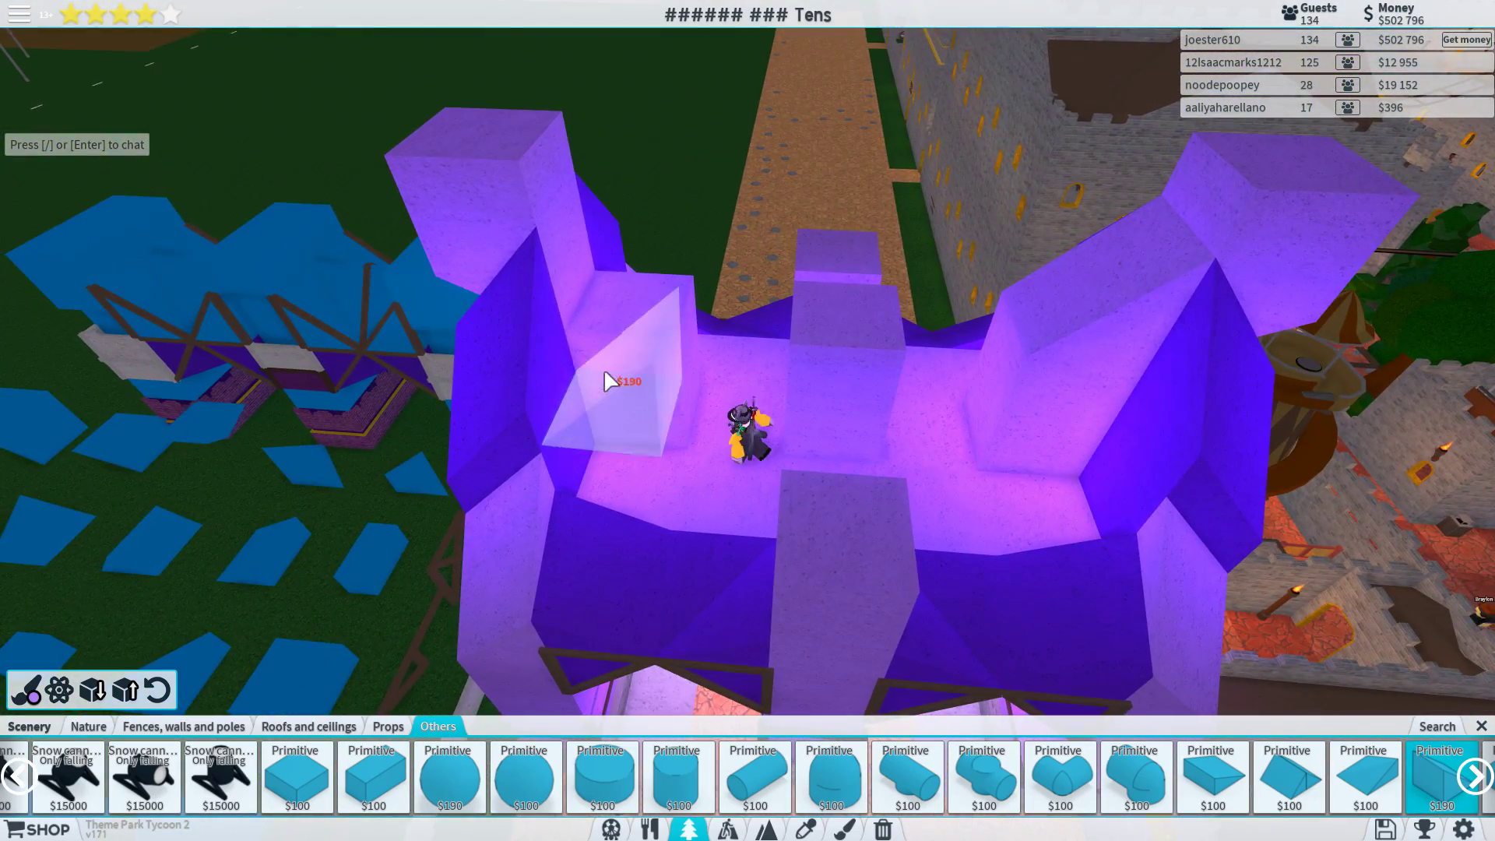
- Cancel the pending block, close the catalogue and circle the gate's sides
key(Escape)
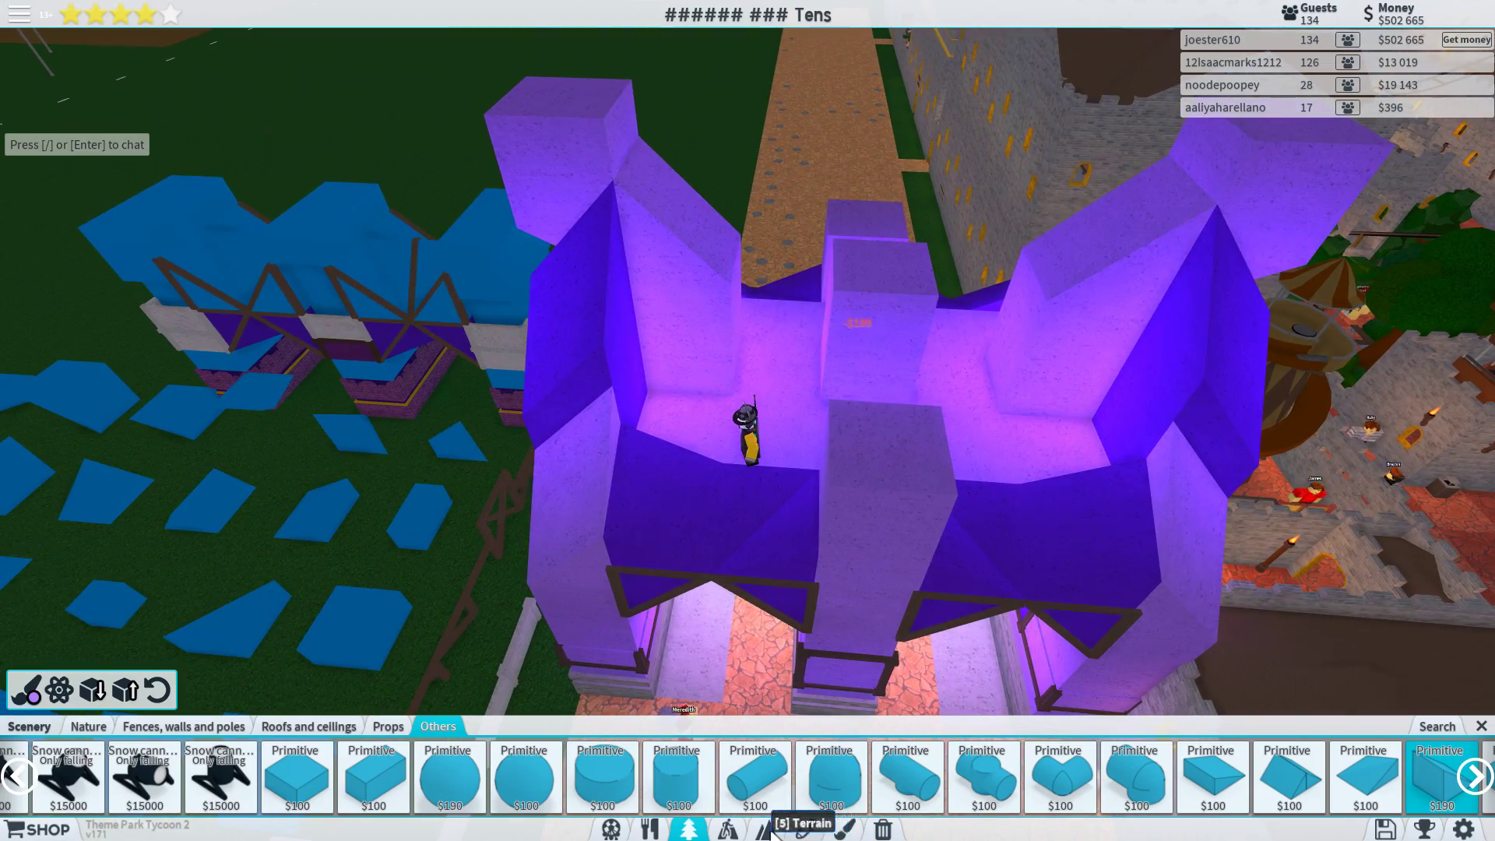
click(827, 774)
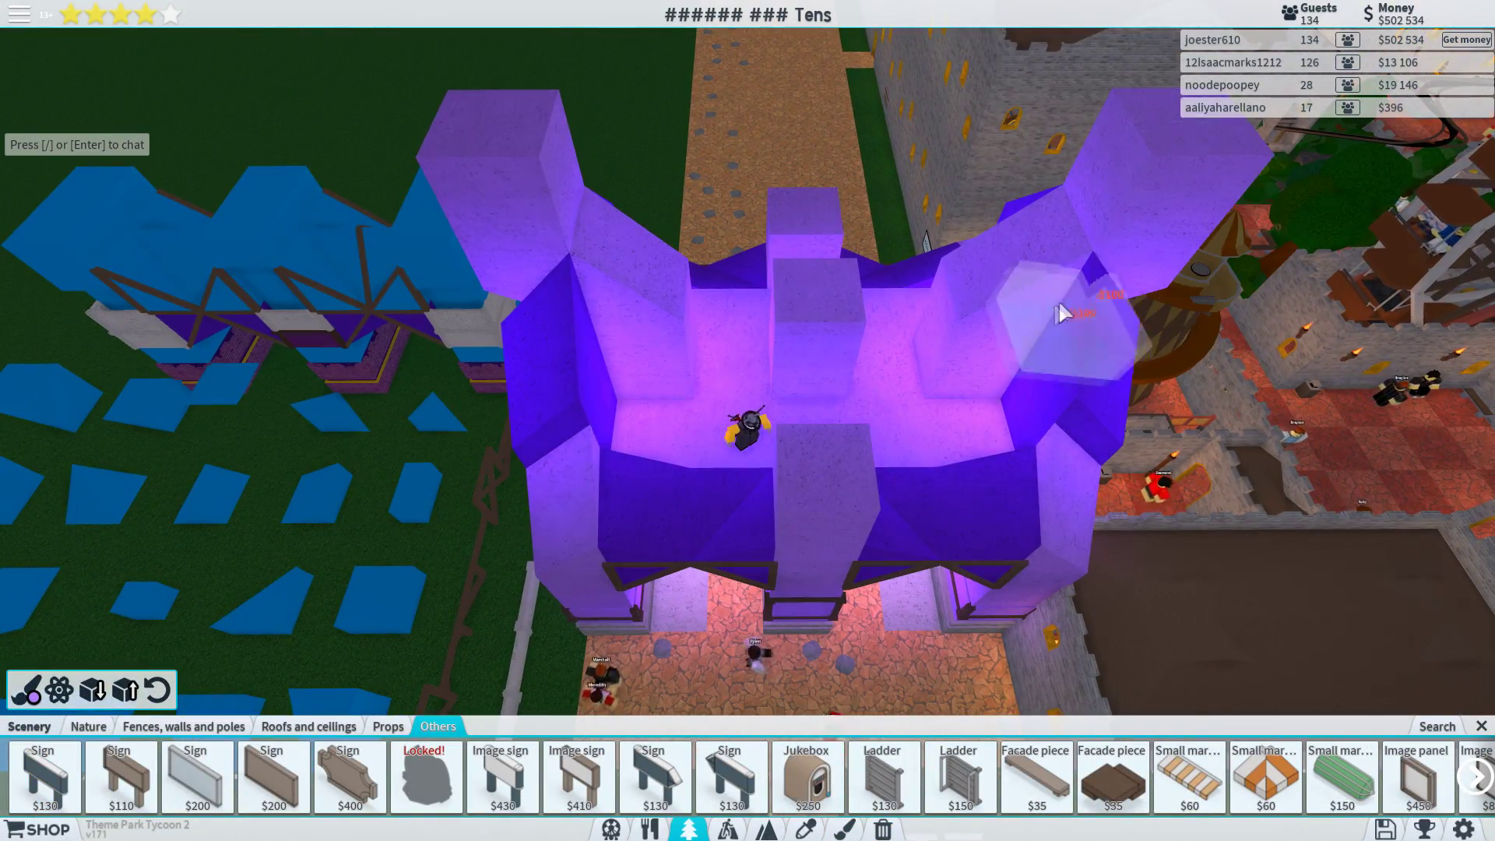
scroll(965, 309, up, 3)
drag(965, 309, 930, 323)
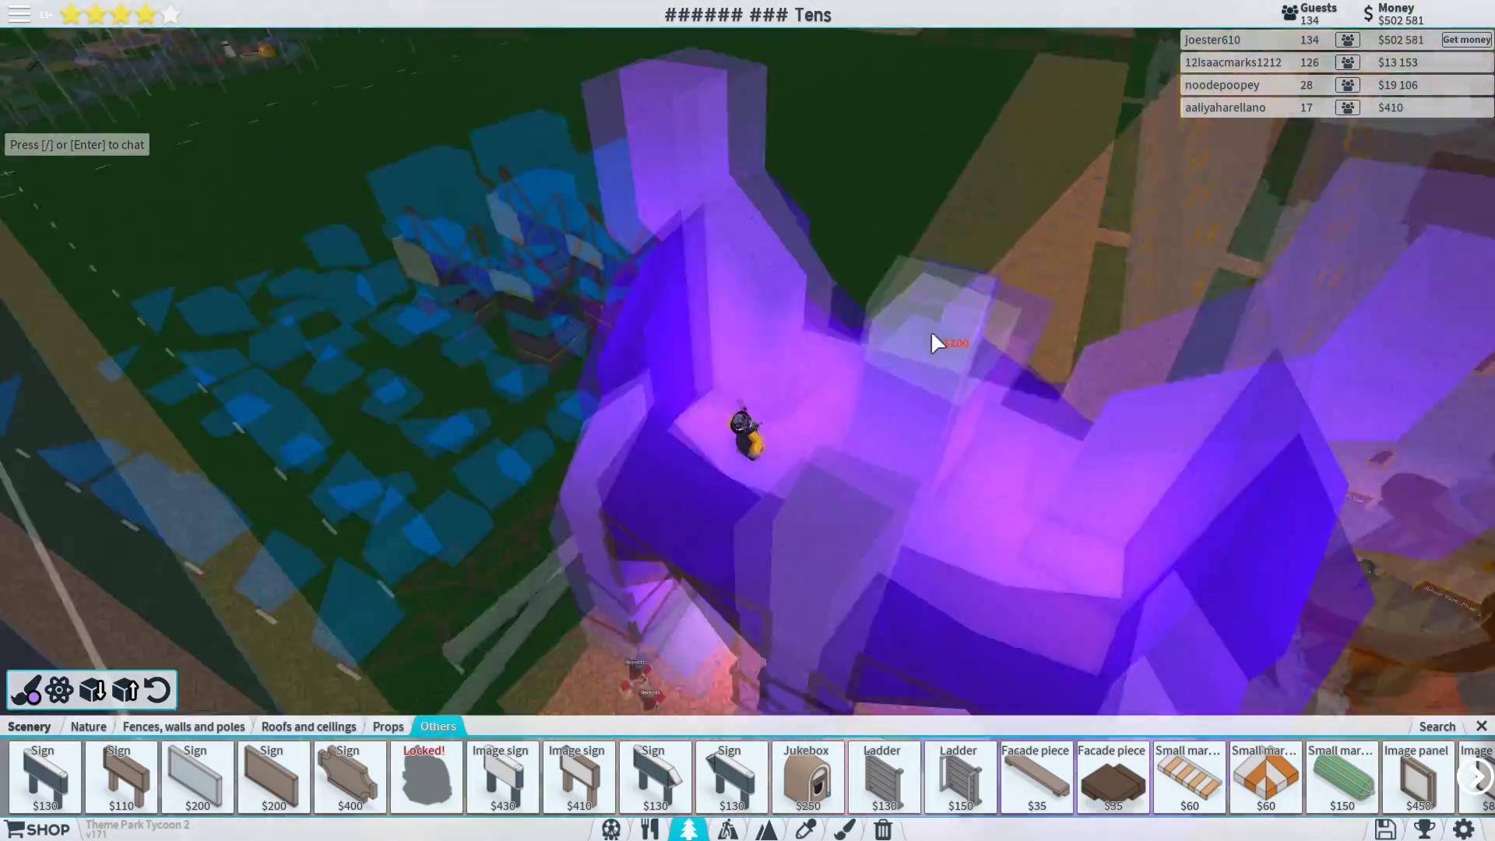
mouse_move(931, 324)
mouse_down()
mouse_move(901, 273)
mouse_move(641, 560)
mouse_up()
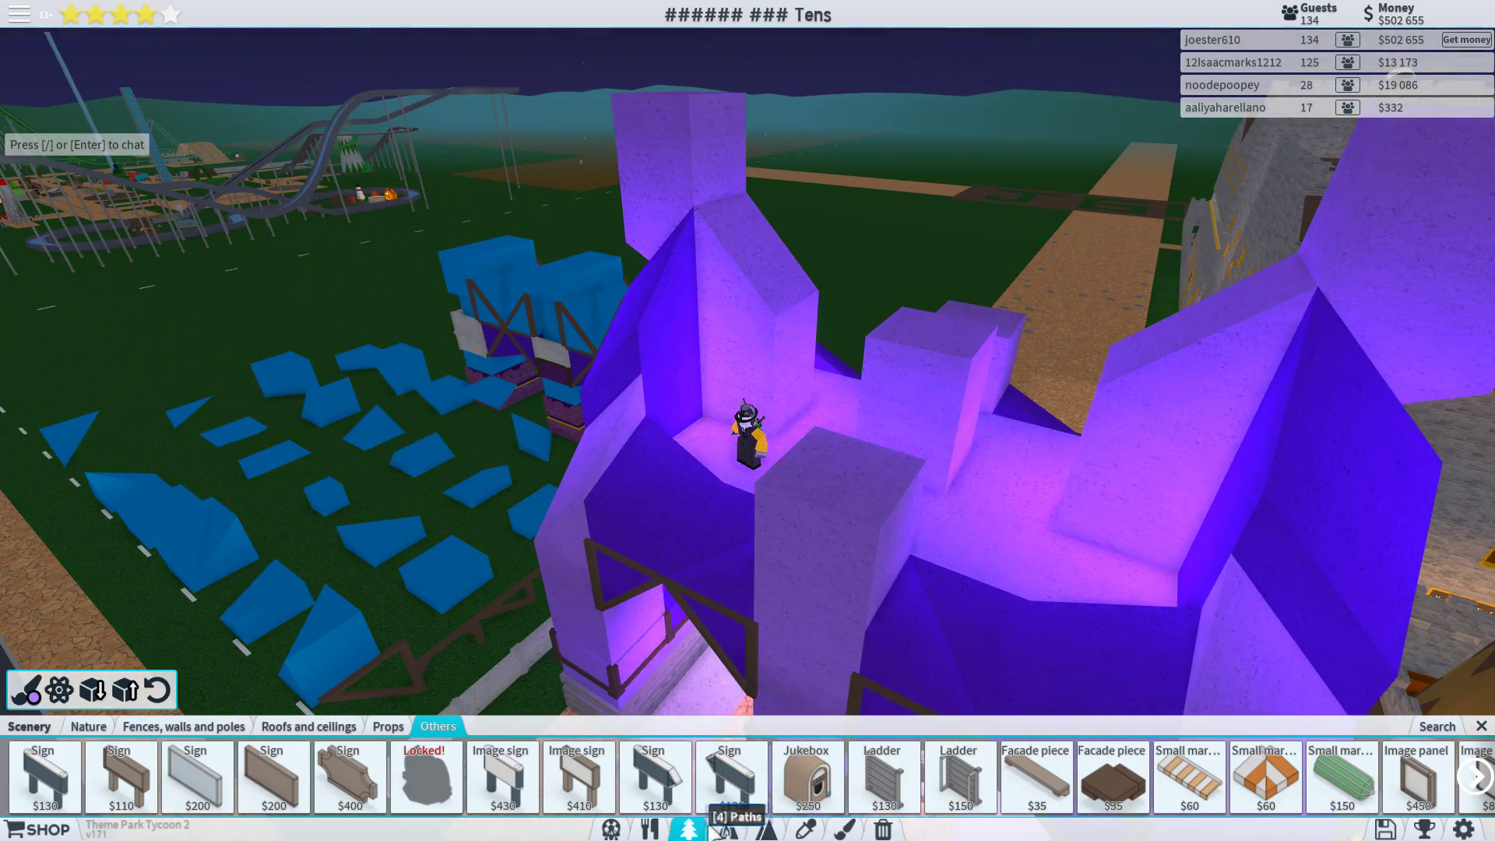
scroll(775, 553, down, 3)
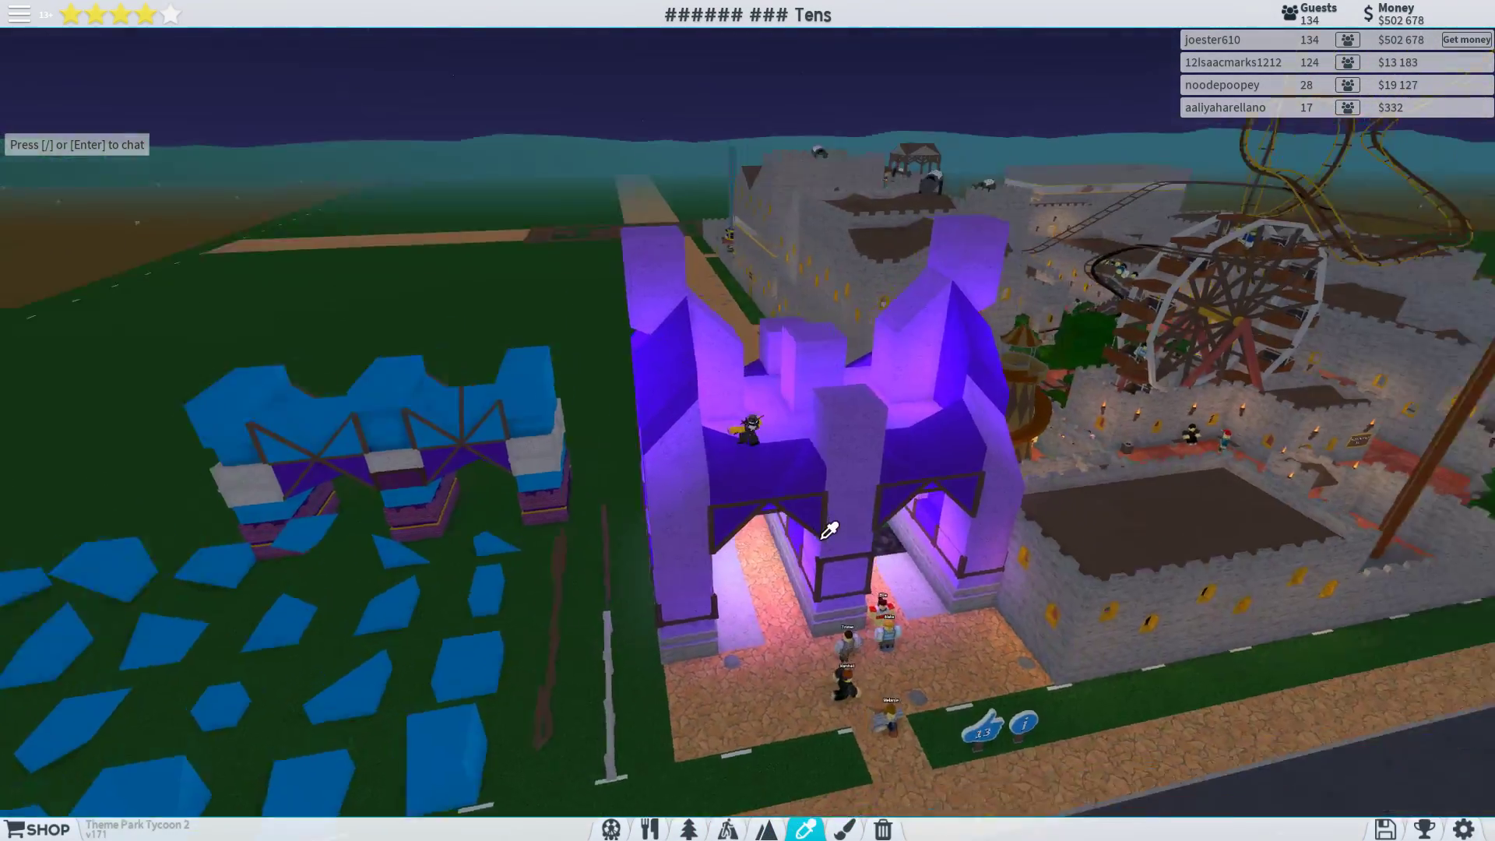
scroll(818, 532, up, 3)
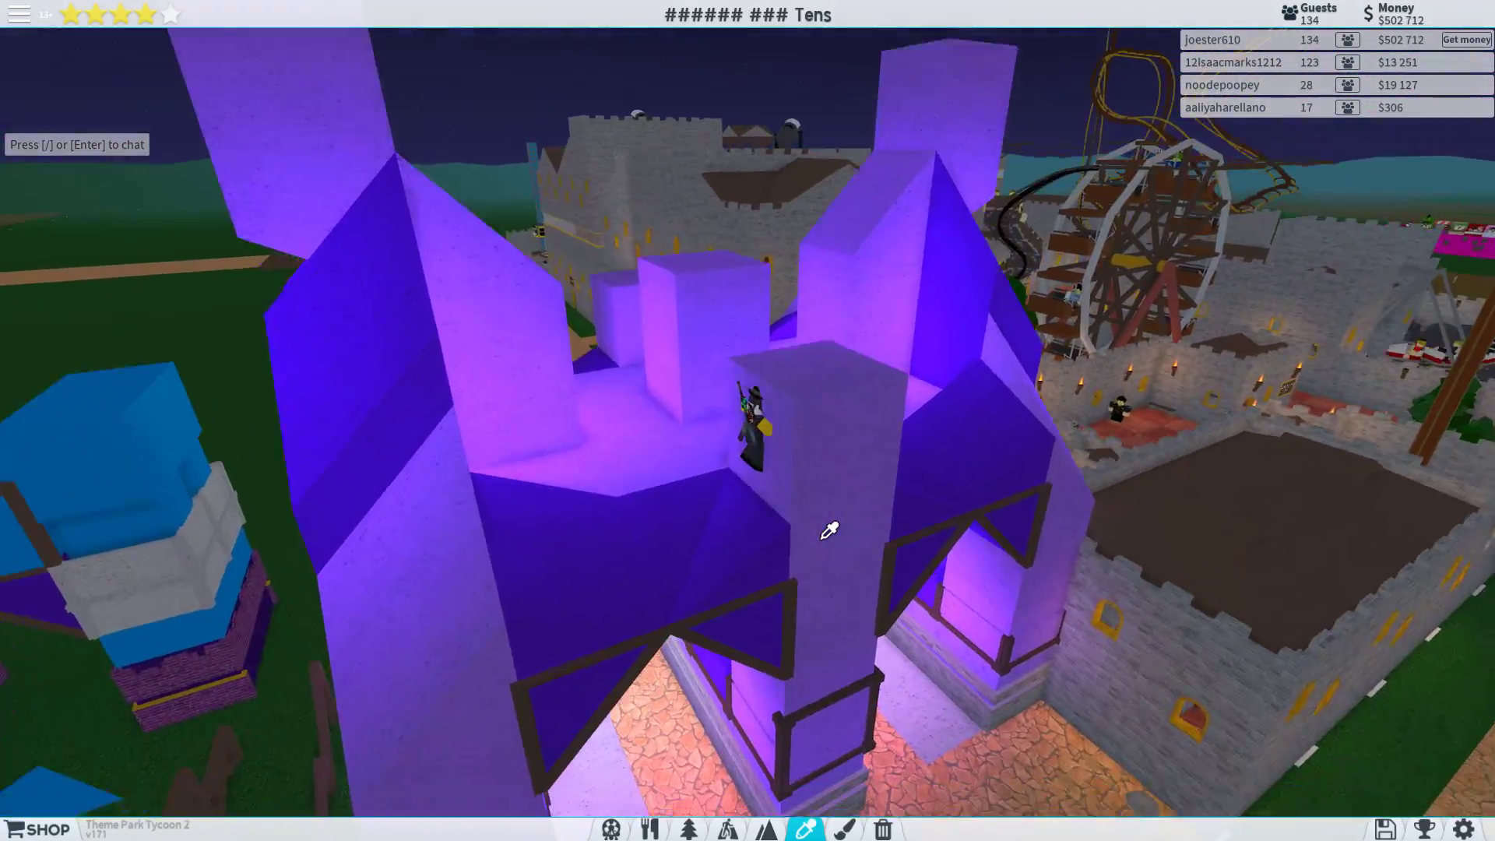
drag(830, 531, 829, 532)
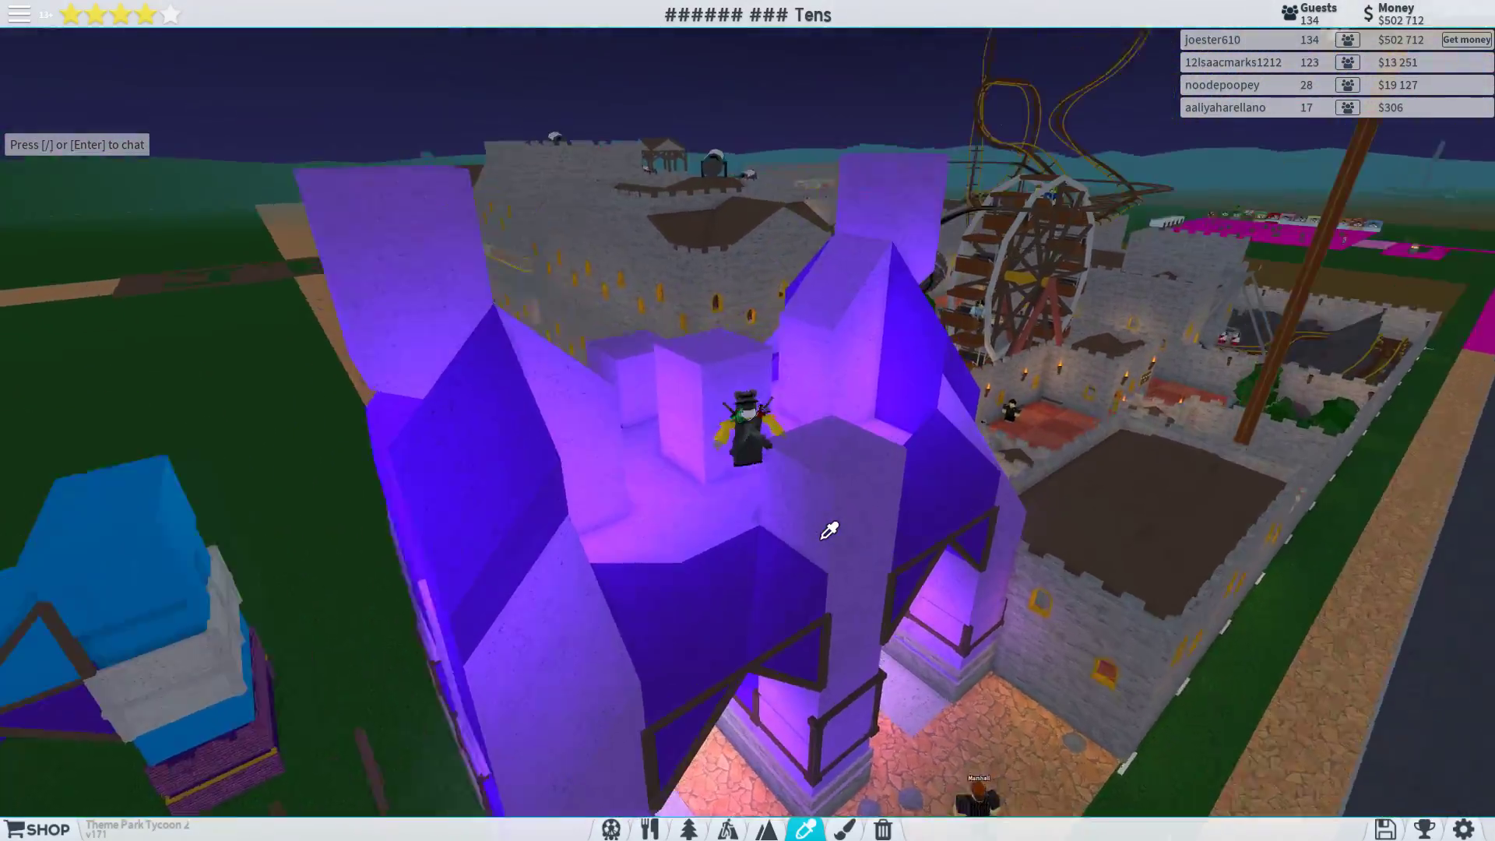
scroll(829, 531, down, 5)
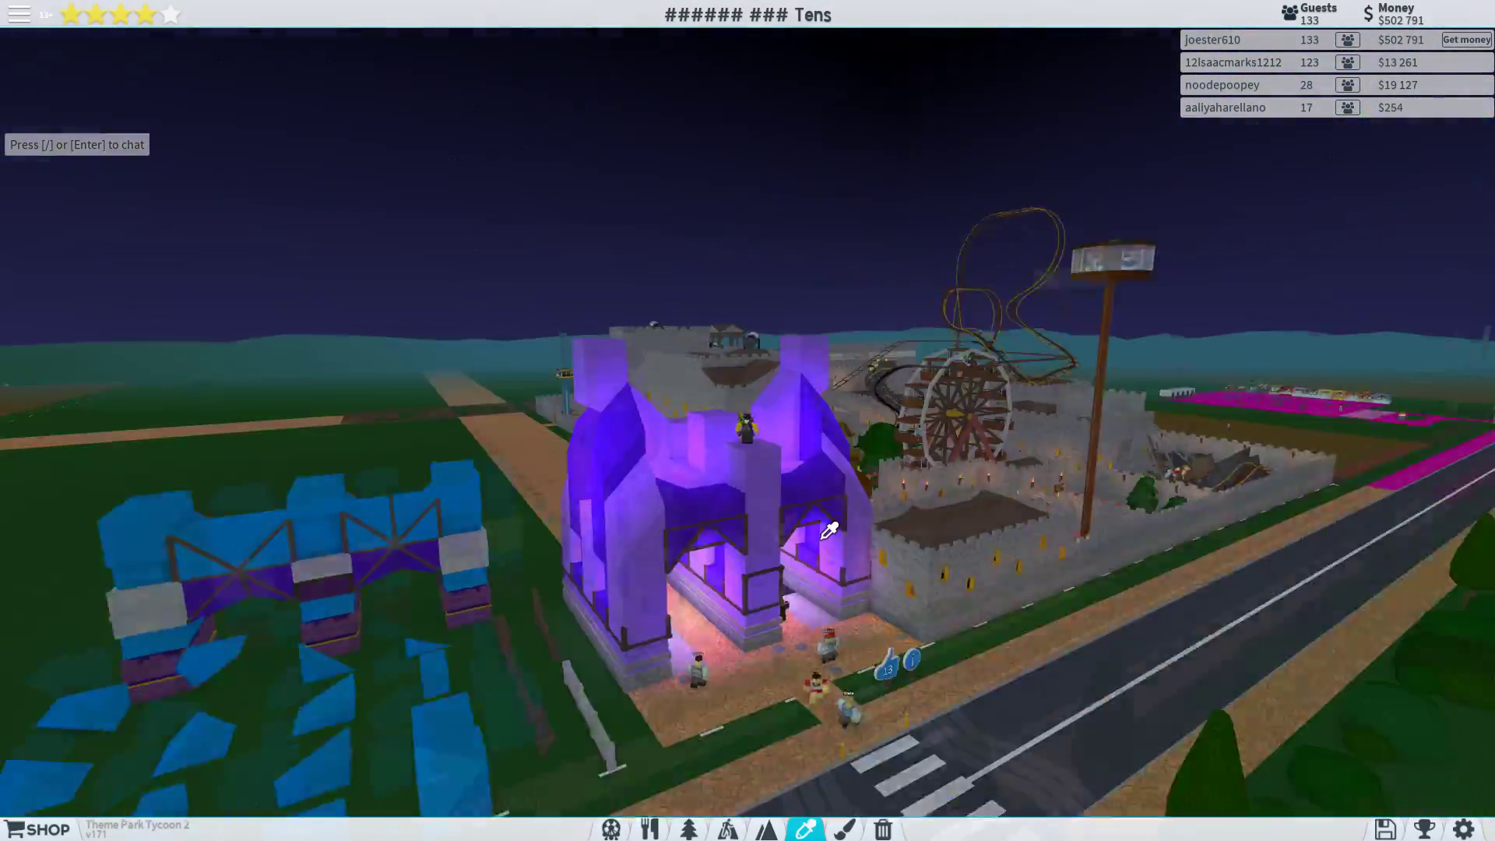
drag(830, 532, 830, 532)
scroll(829, 531, up, 5)
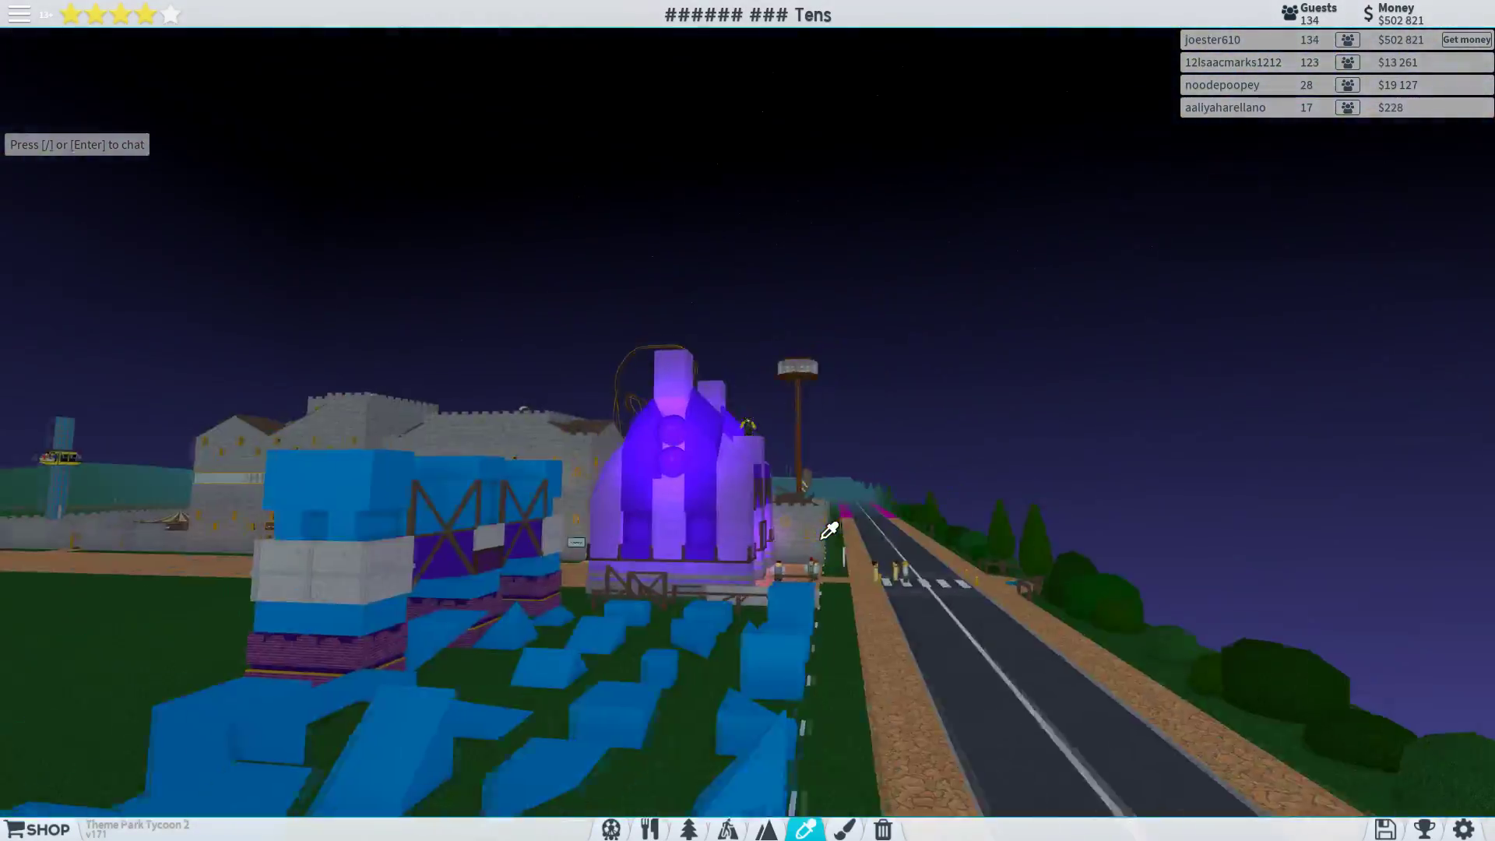
scroll(830, 532, down, 5)
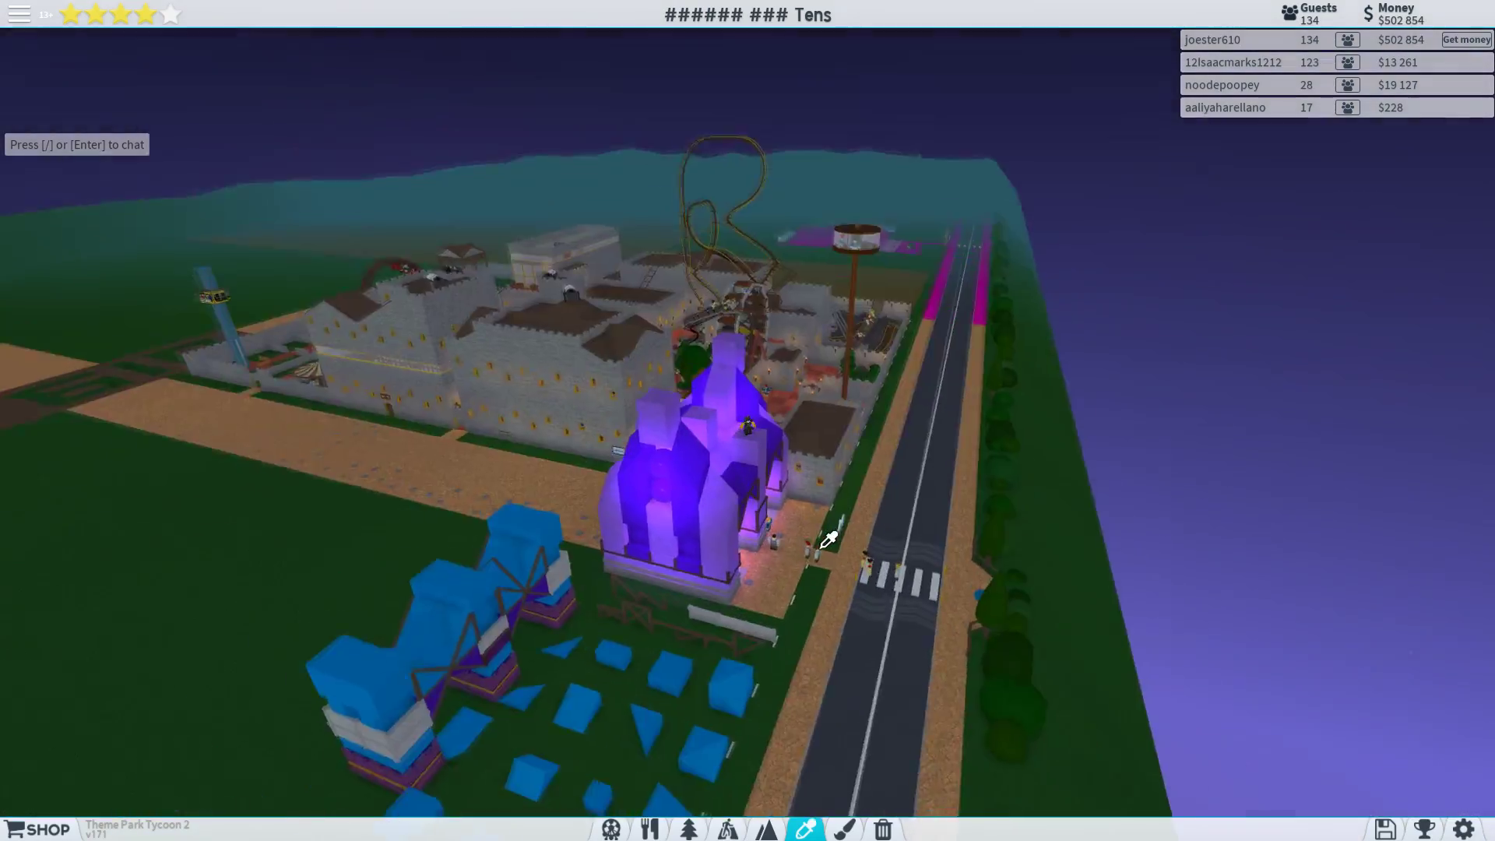
scroll(830, 532, up, 5)
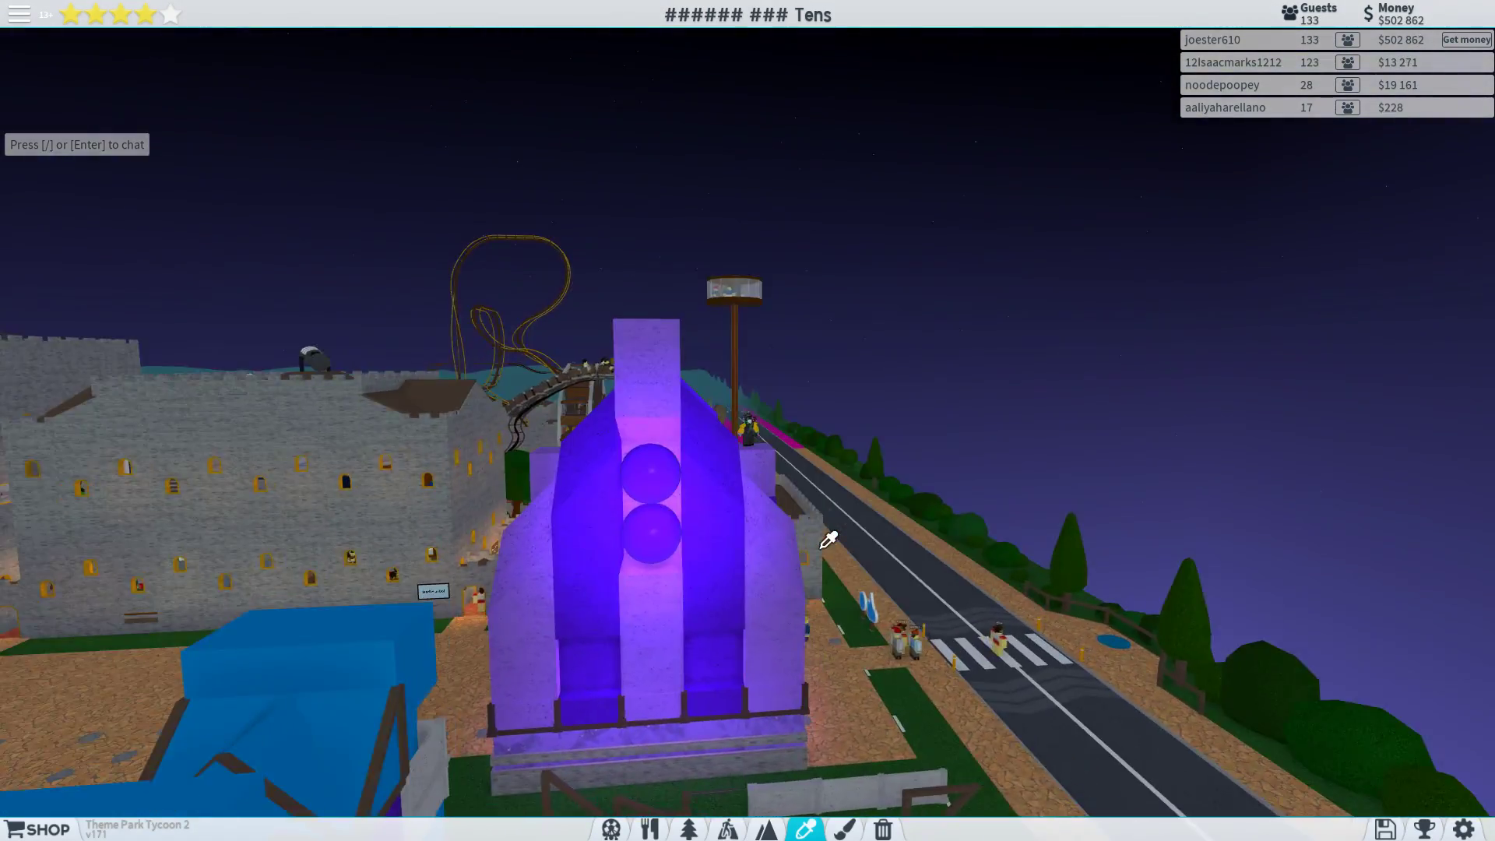
drag(830, 538, 830, 539)
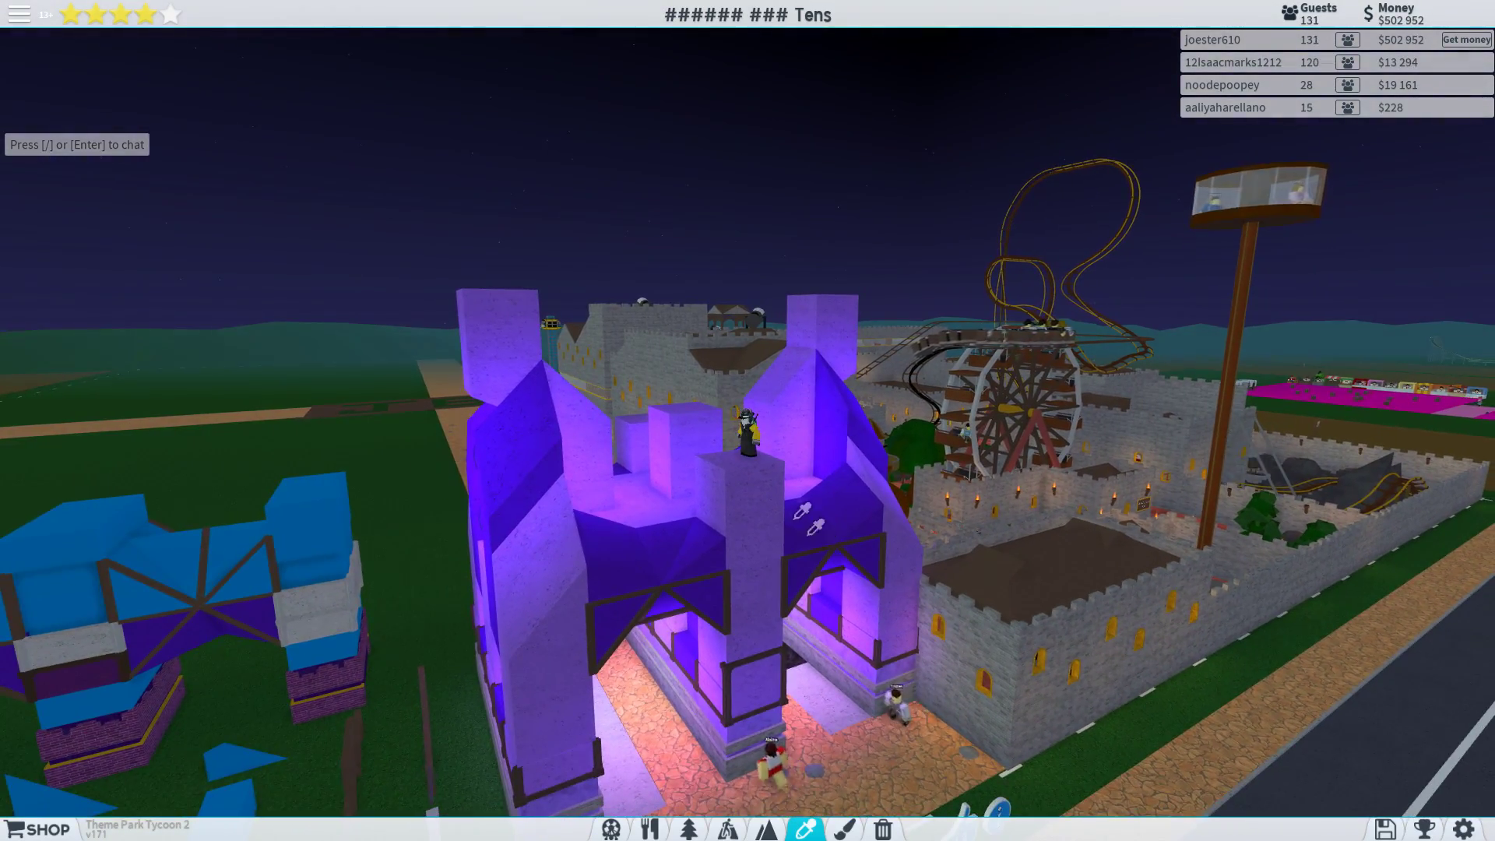
drag(801, 511, 854, 442)
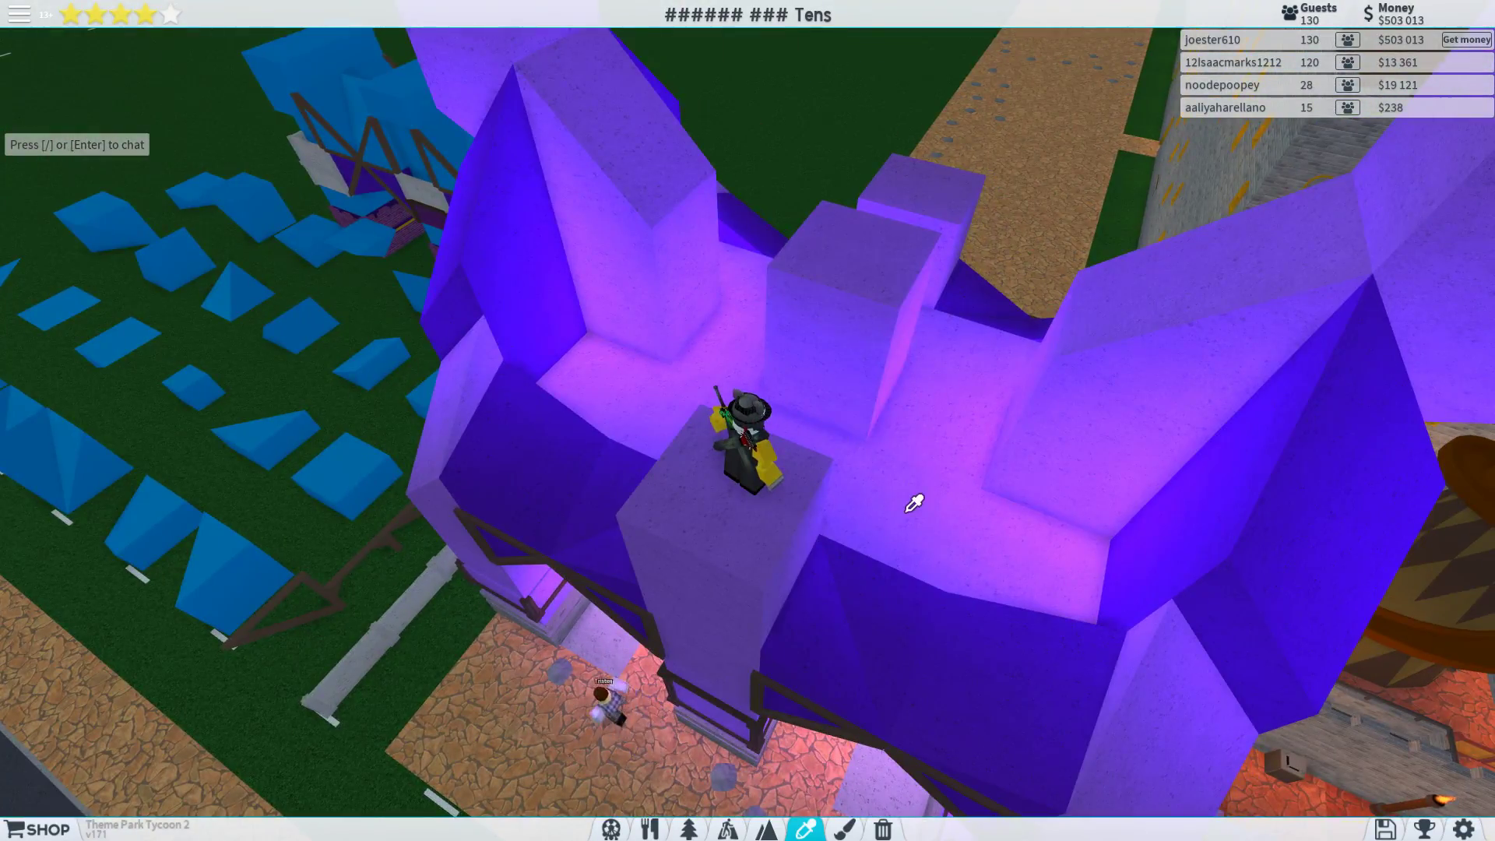
key(3)
- Place a row of $100 blocks along the top of the purple gate
drag(735, 256, 898, 551)
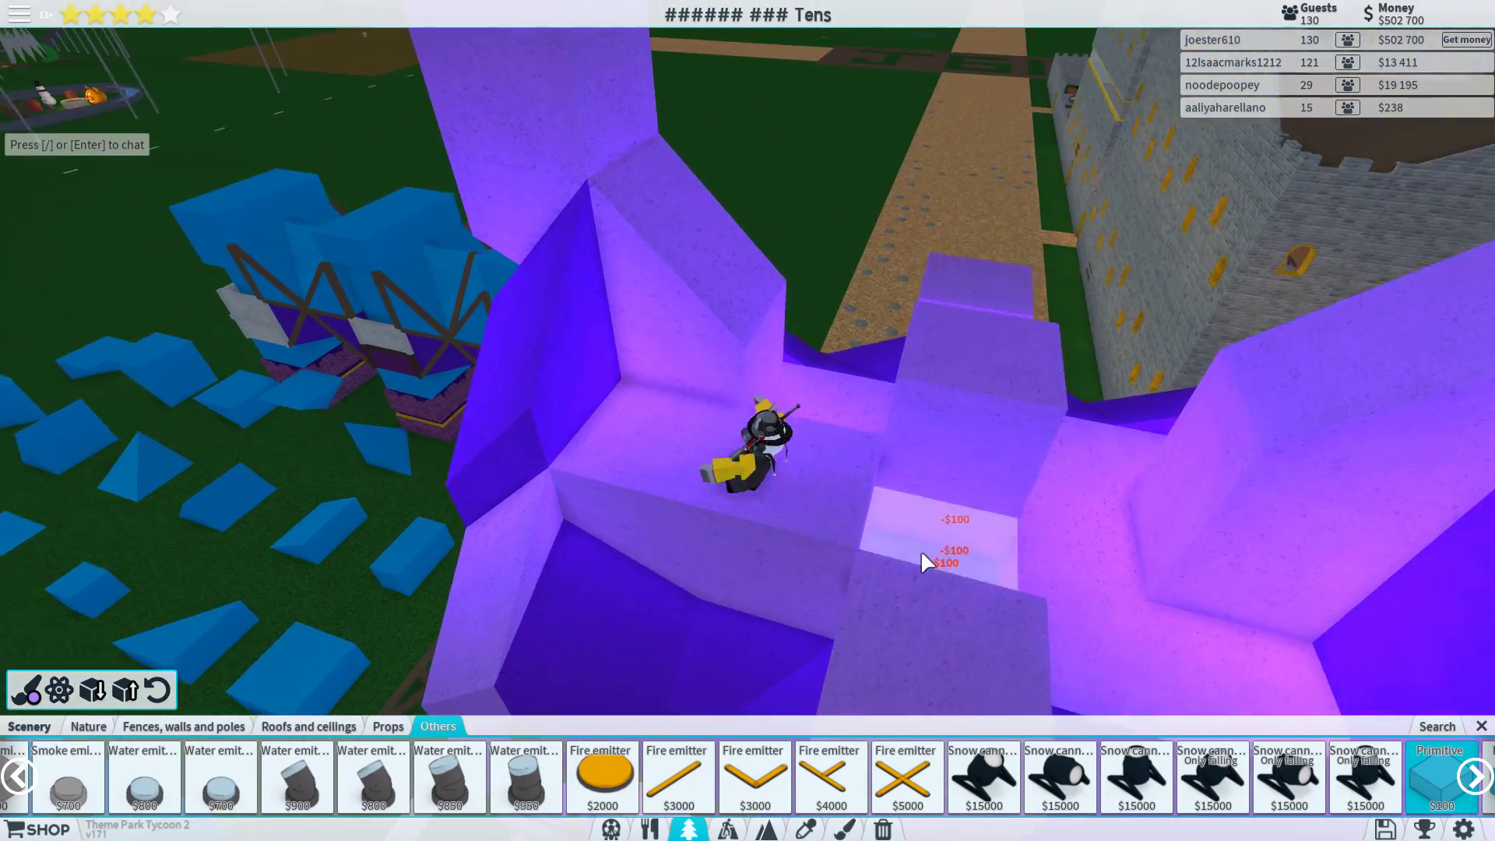
click(921, 551)
right_click(913, 497)
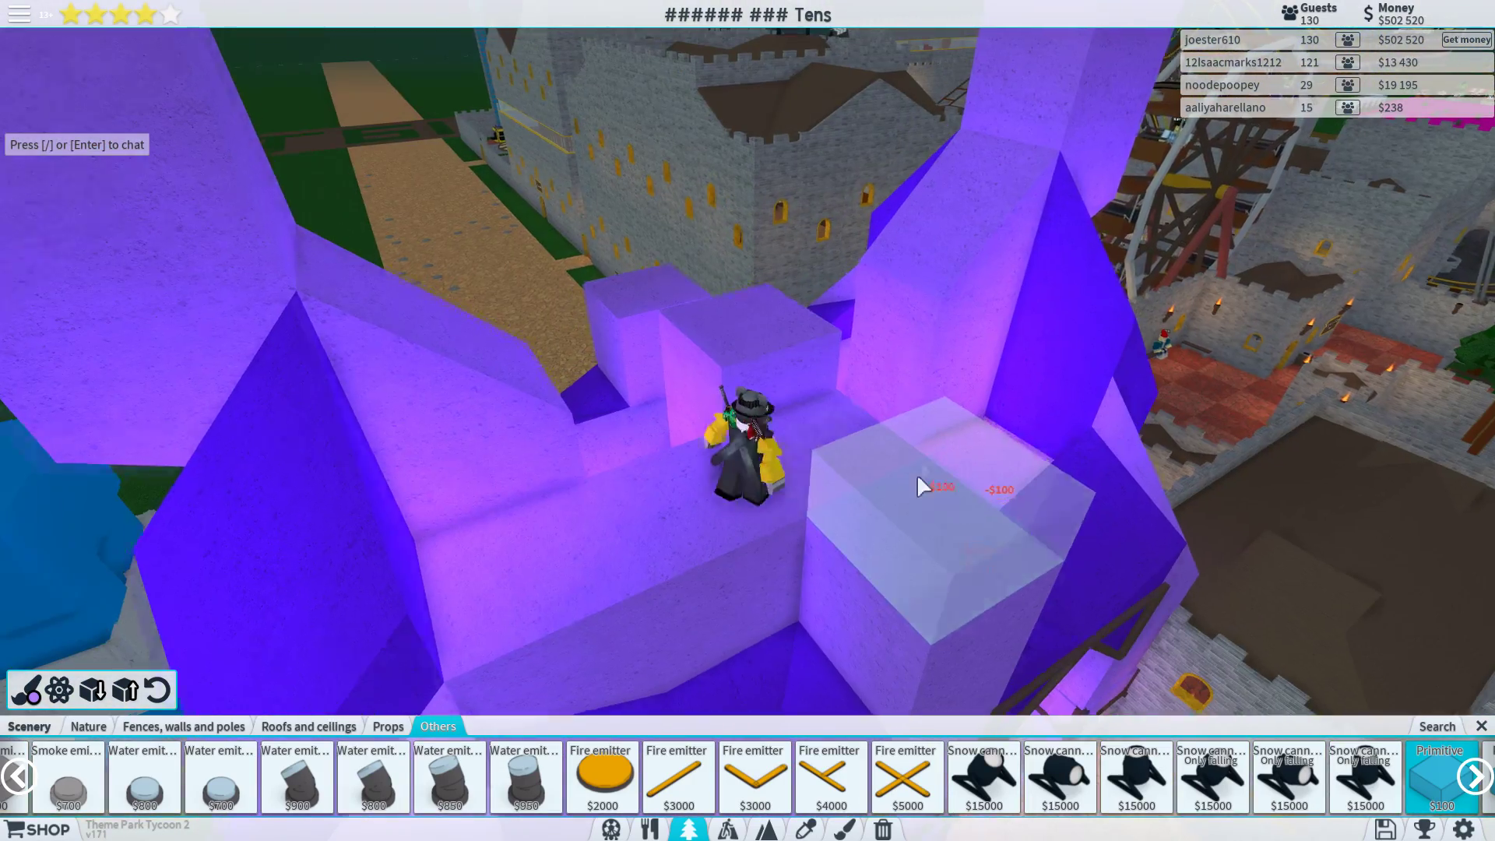
drag(917, 474, 911, 497)
click(894, 522)
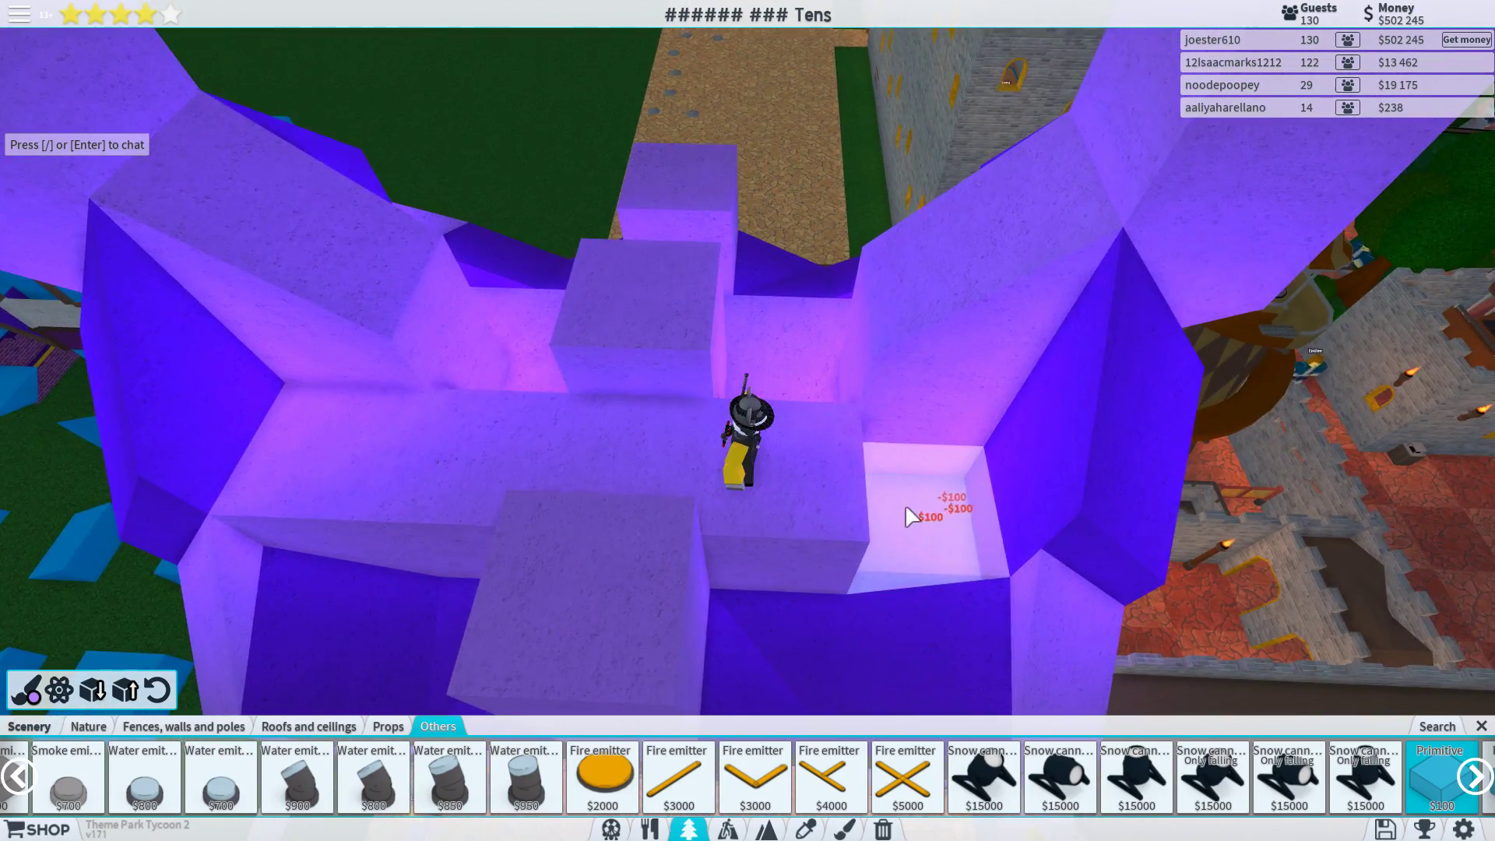
click(888, 474)
right_click(888, 473)
click(906, 433)
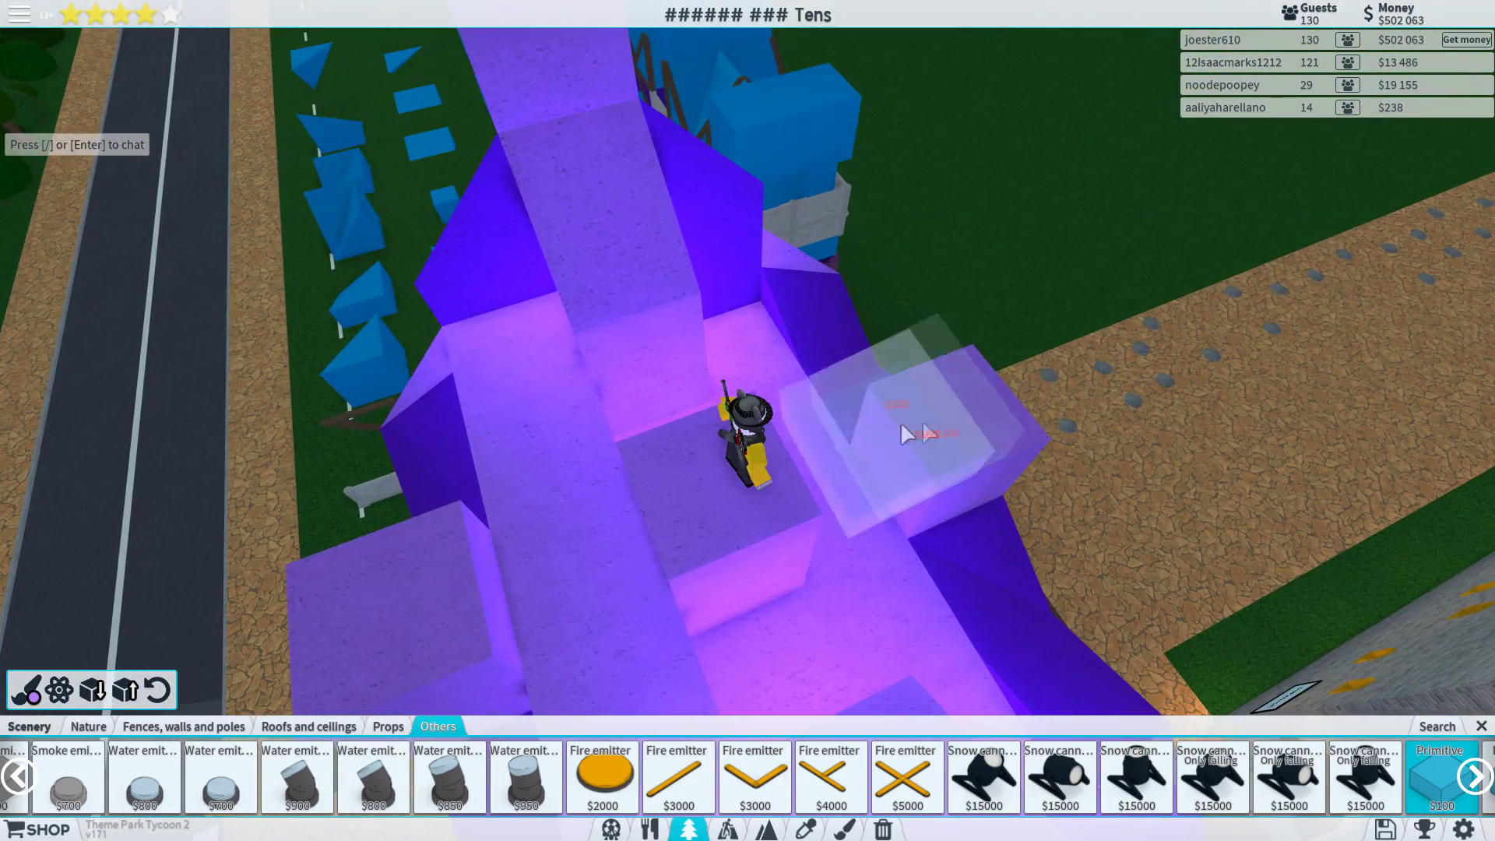
right_click(900, 467)
click(748, 582)
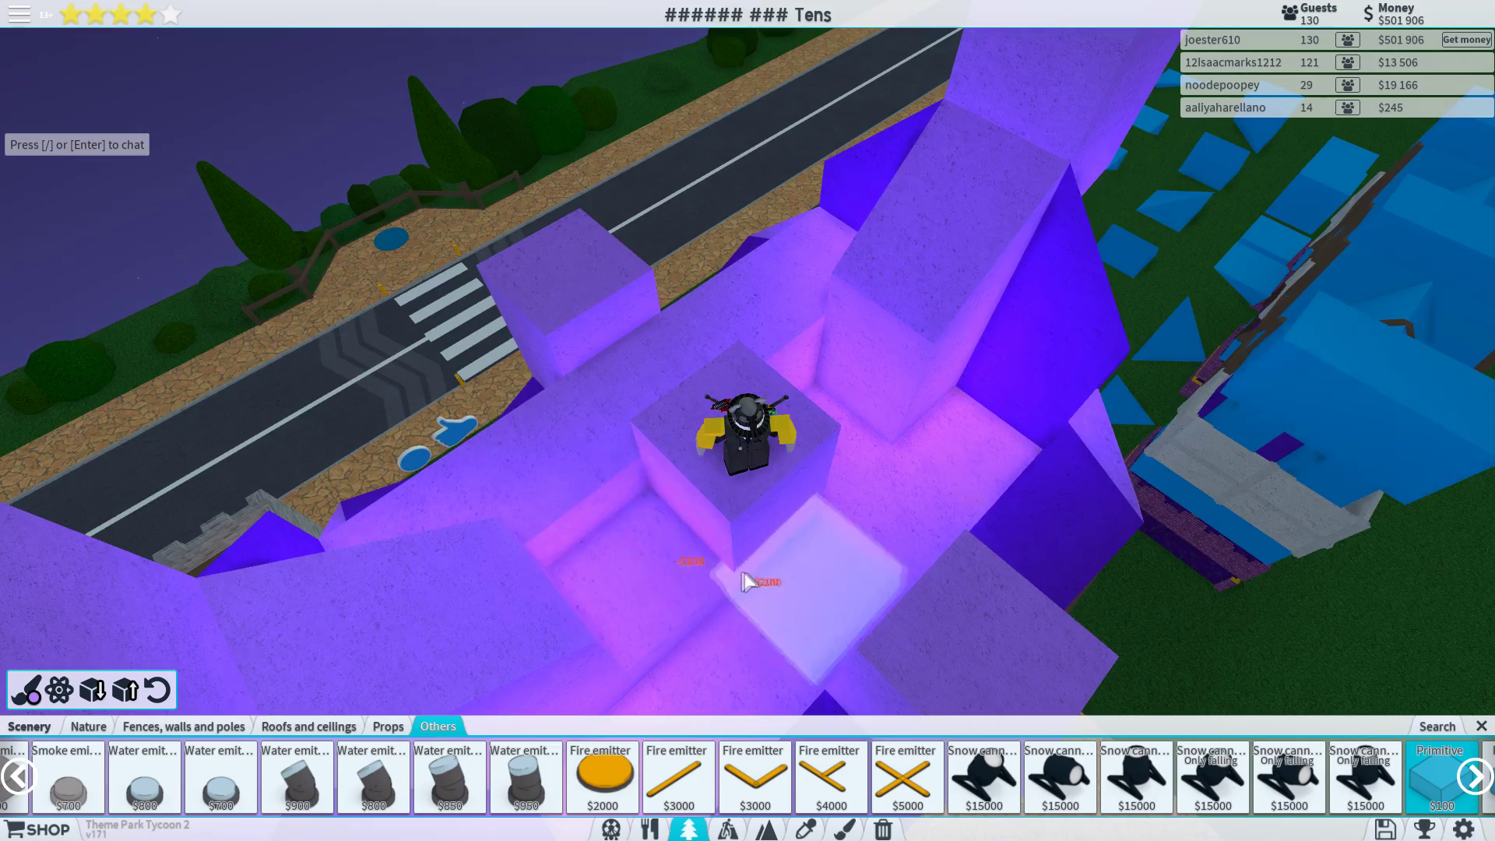
- Fill the gate's front ledge with more $100 blocks, out to the left corner
right_click(818, 590)
click(932, 601)
right_click(923, 574)
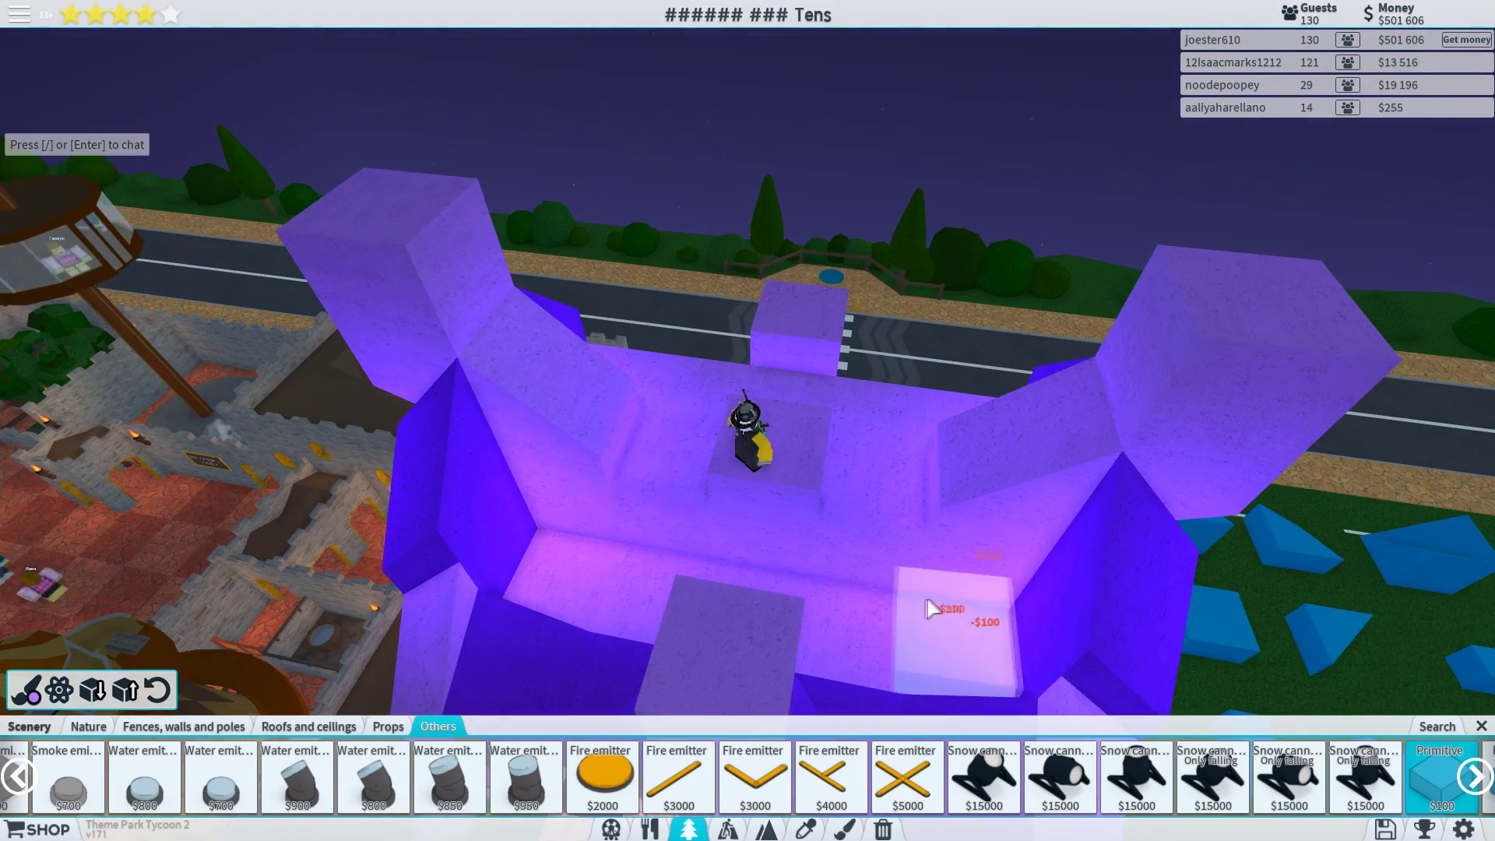
click(928, 599)
click(847, 589)
click(850, 583)
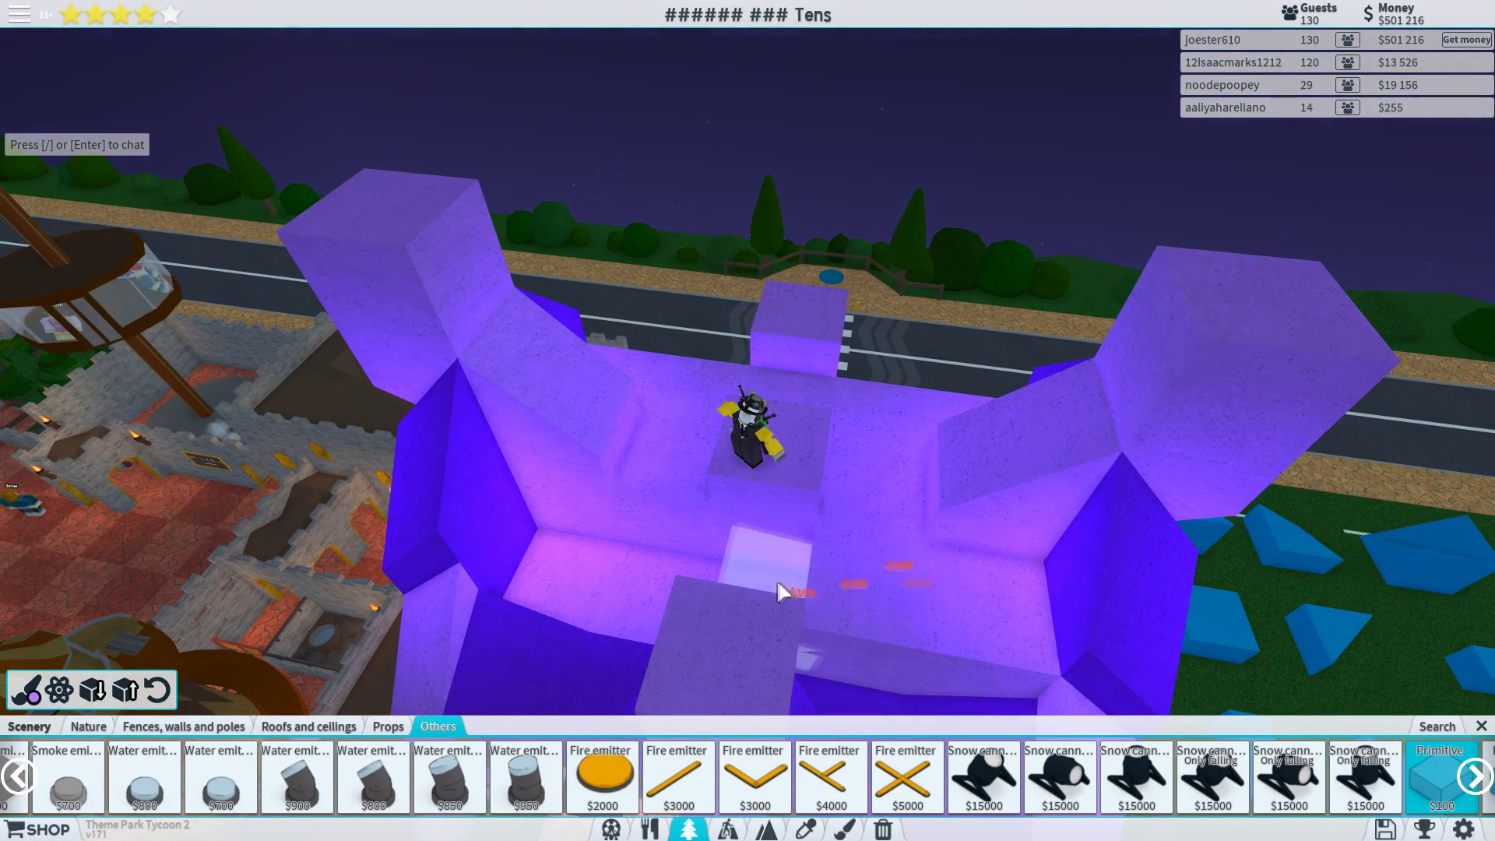
click(748, 570)
right_click(745, 562)
click(655, 551)
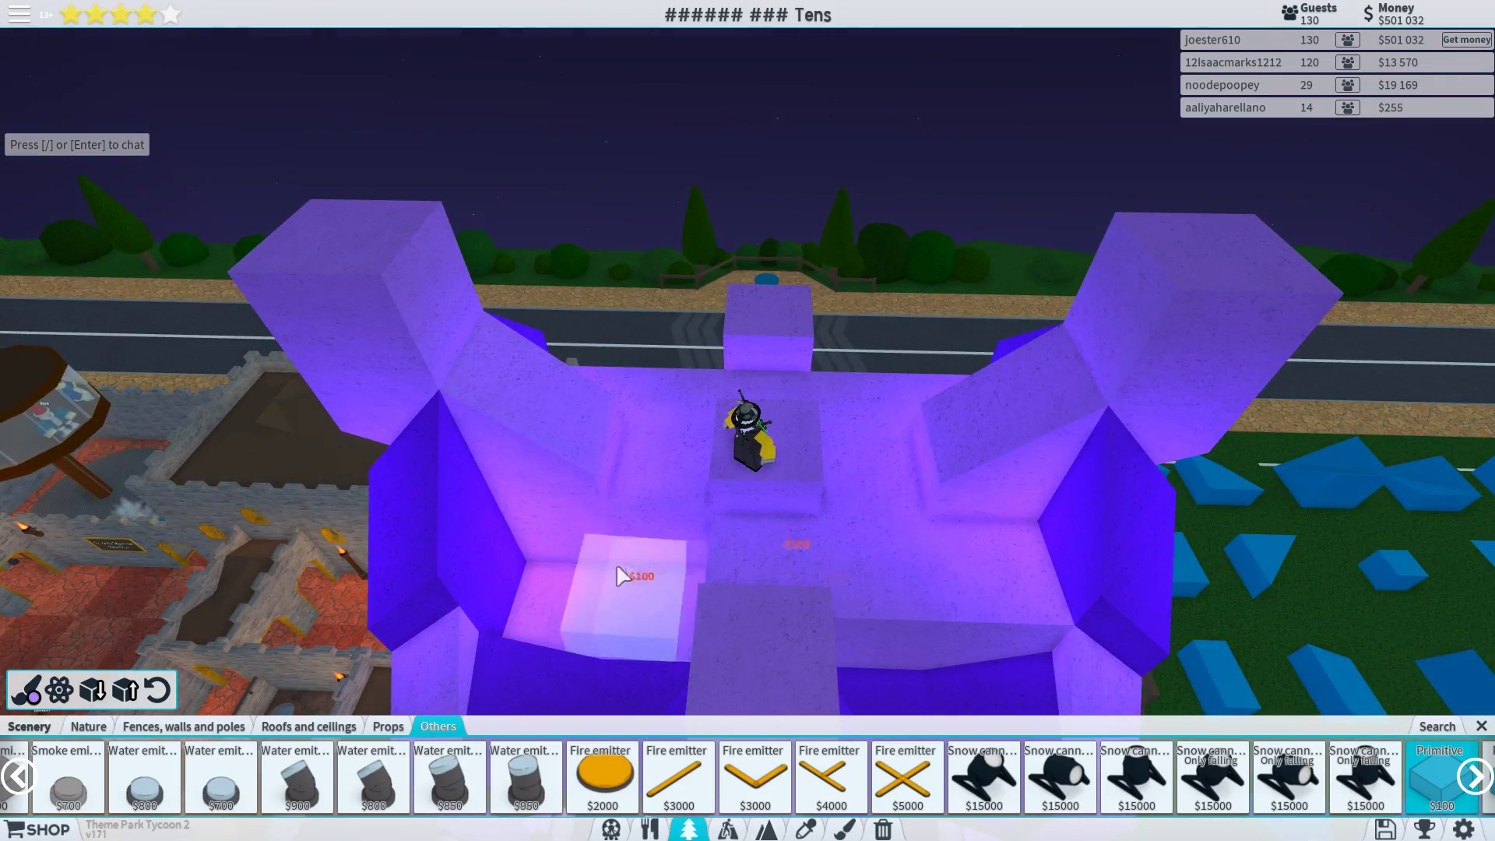
click(549, 570)
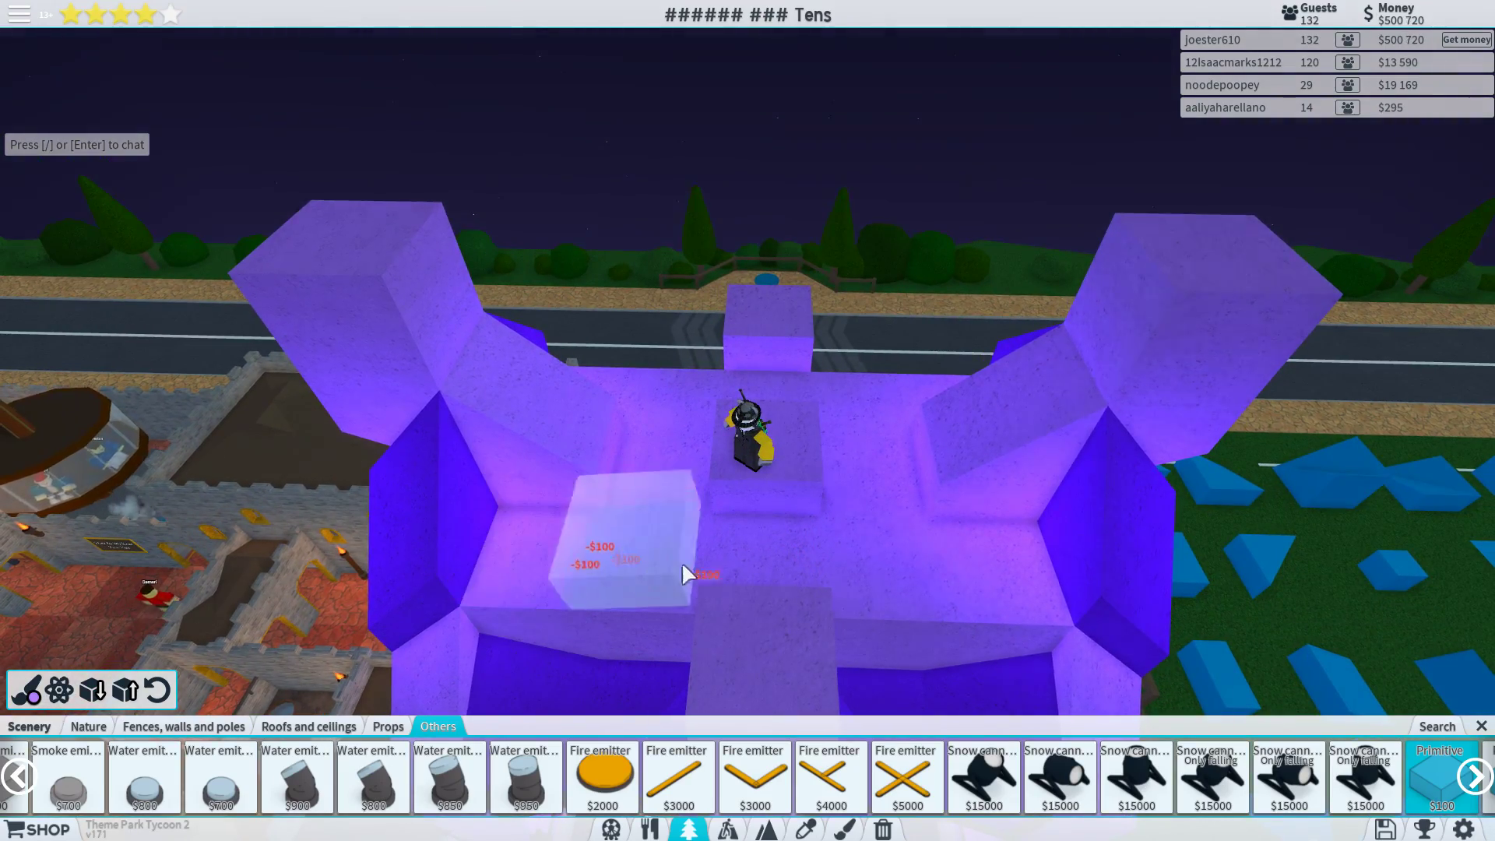
click(681, 562)
right_click(904, 537)
scroll(903, 537, down, 5)
scroll(903, 538, down, 5)
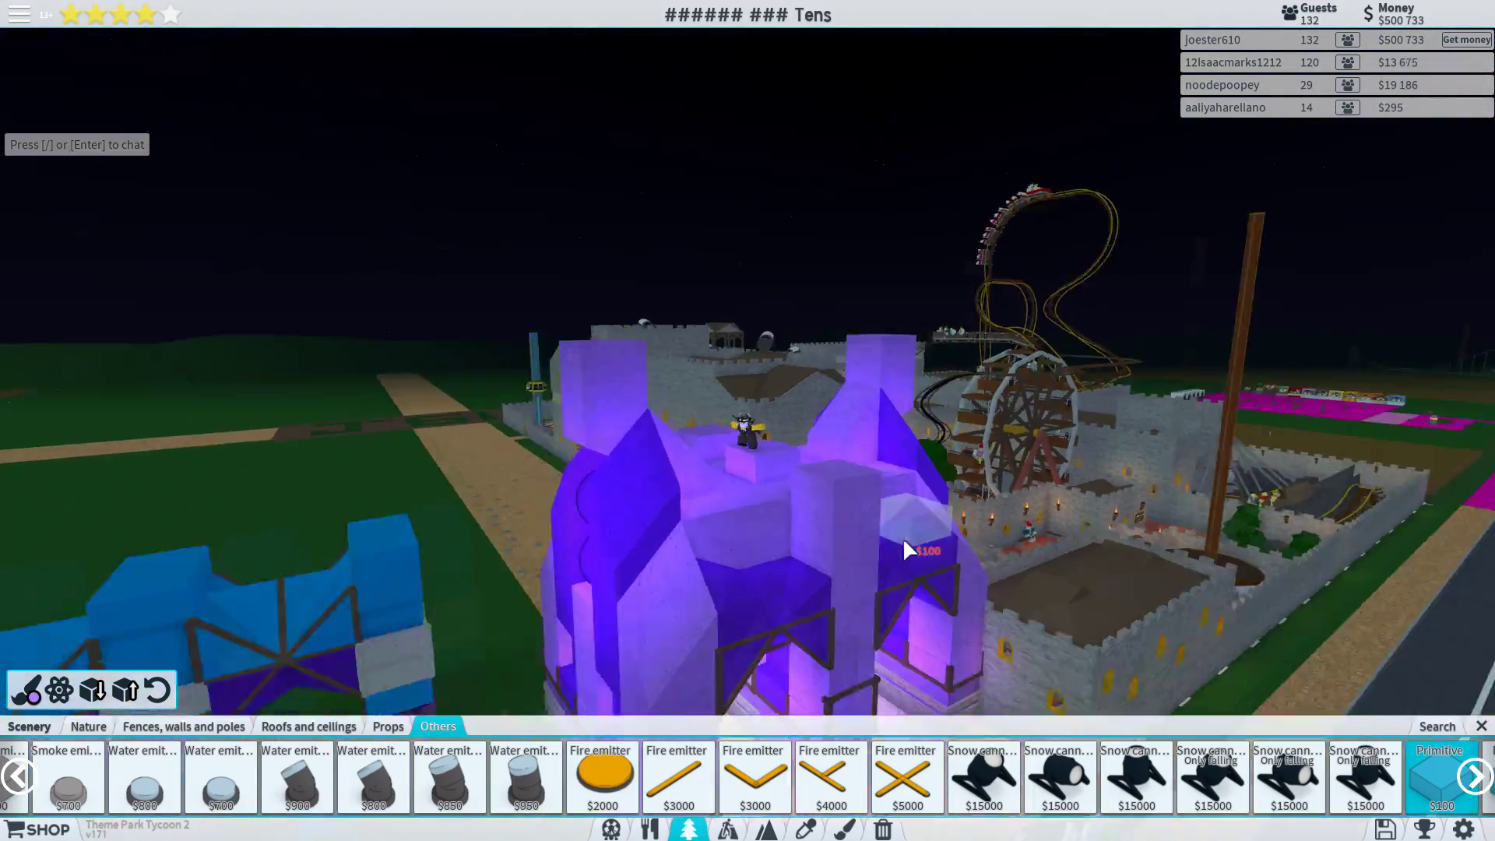
scroll(903, 537, down, 5)
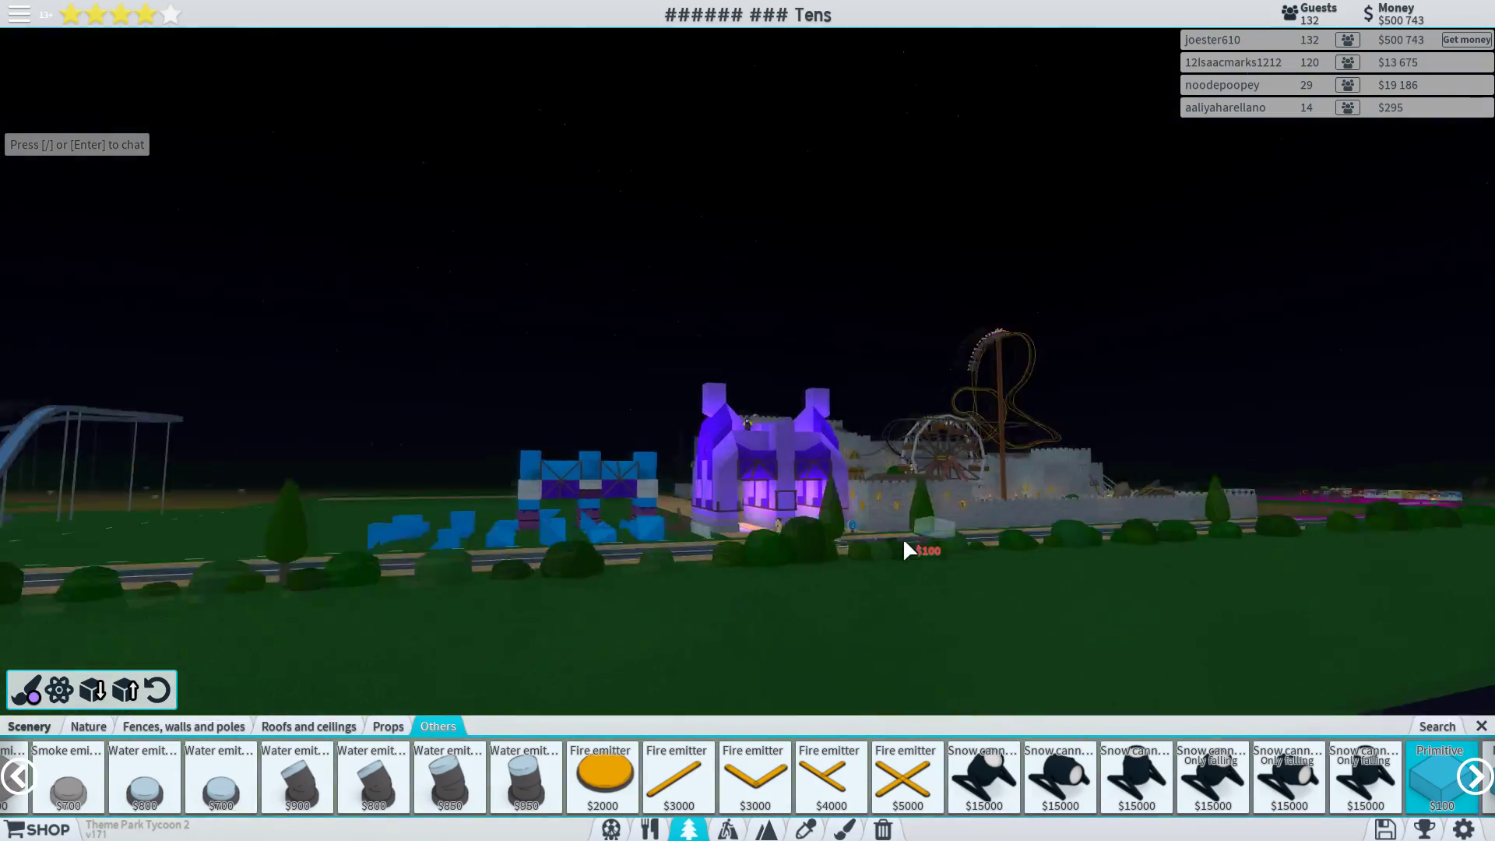
scroll(903, 538, up, 5)
scroll(904, 538, up, 5)
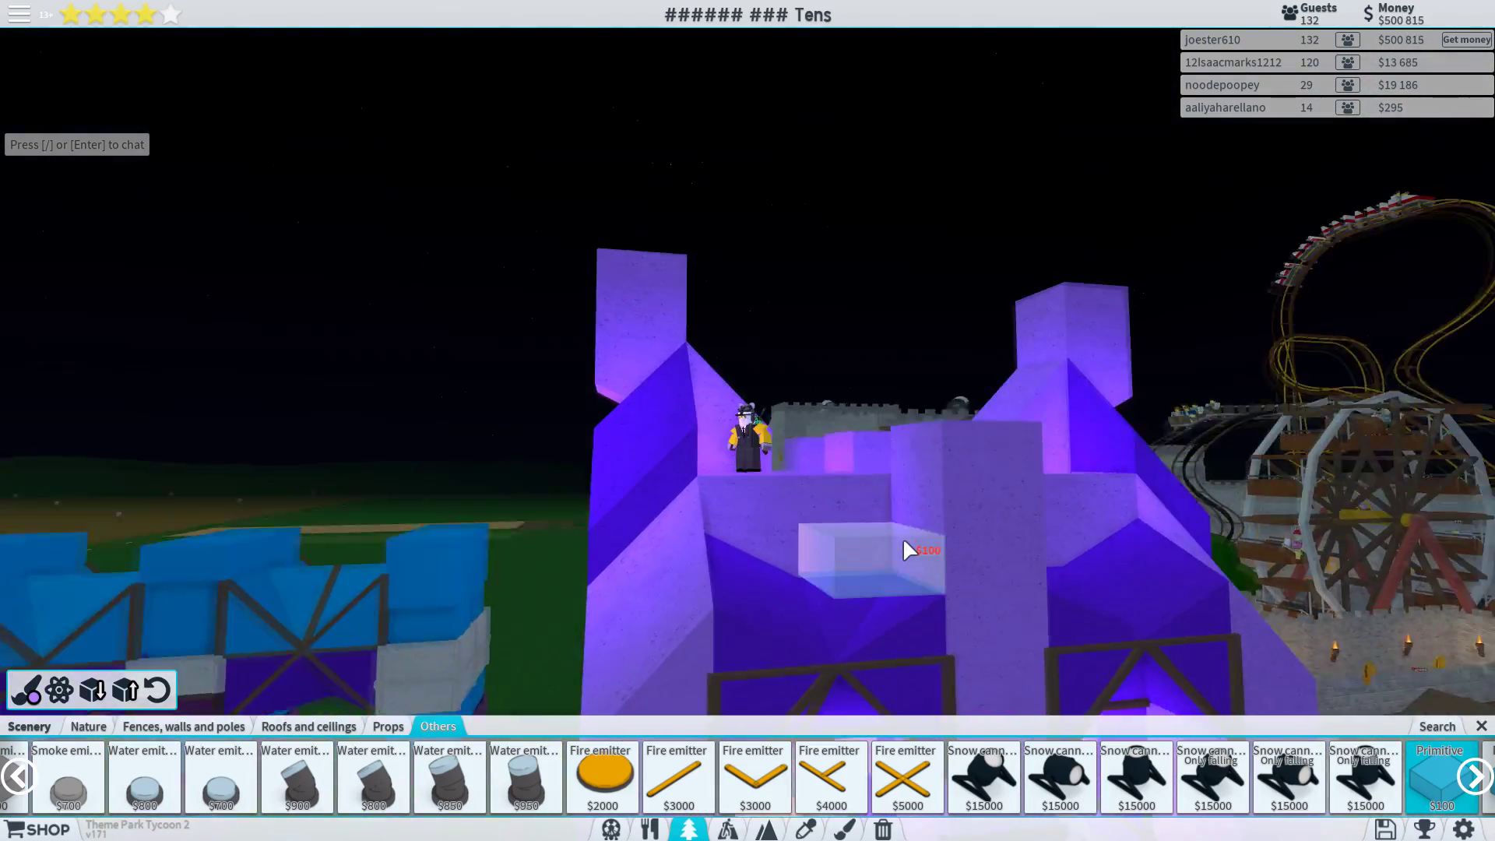
scroll(904, 539, up, 3)
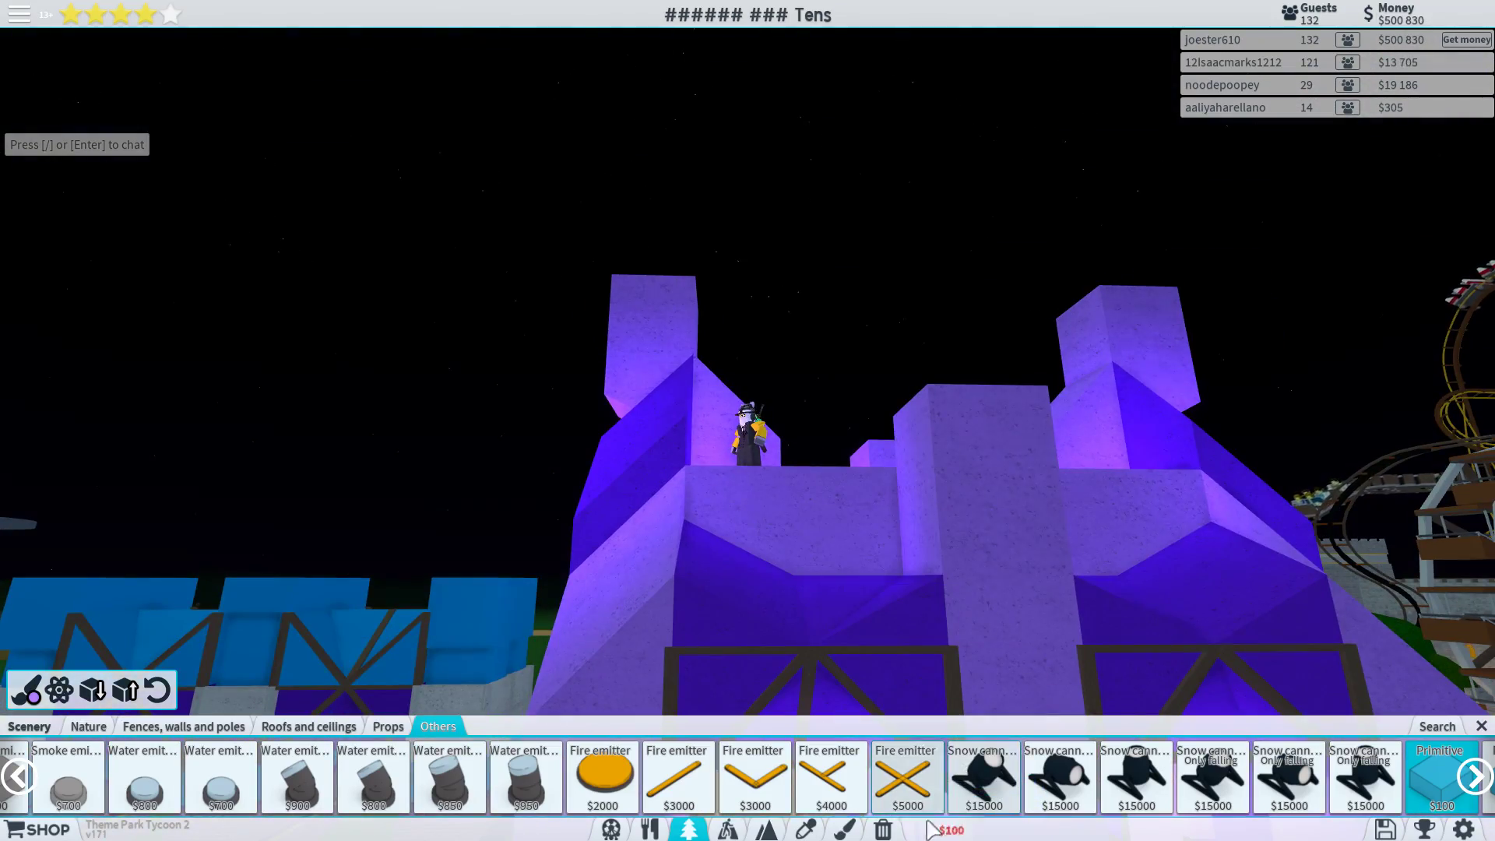
- Switch to the Destroy tool and orbit to look down on the gate's roof
click(883, 830)
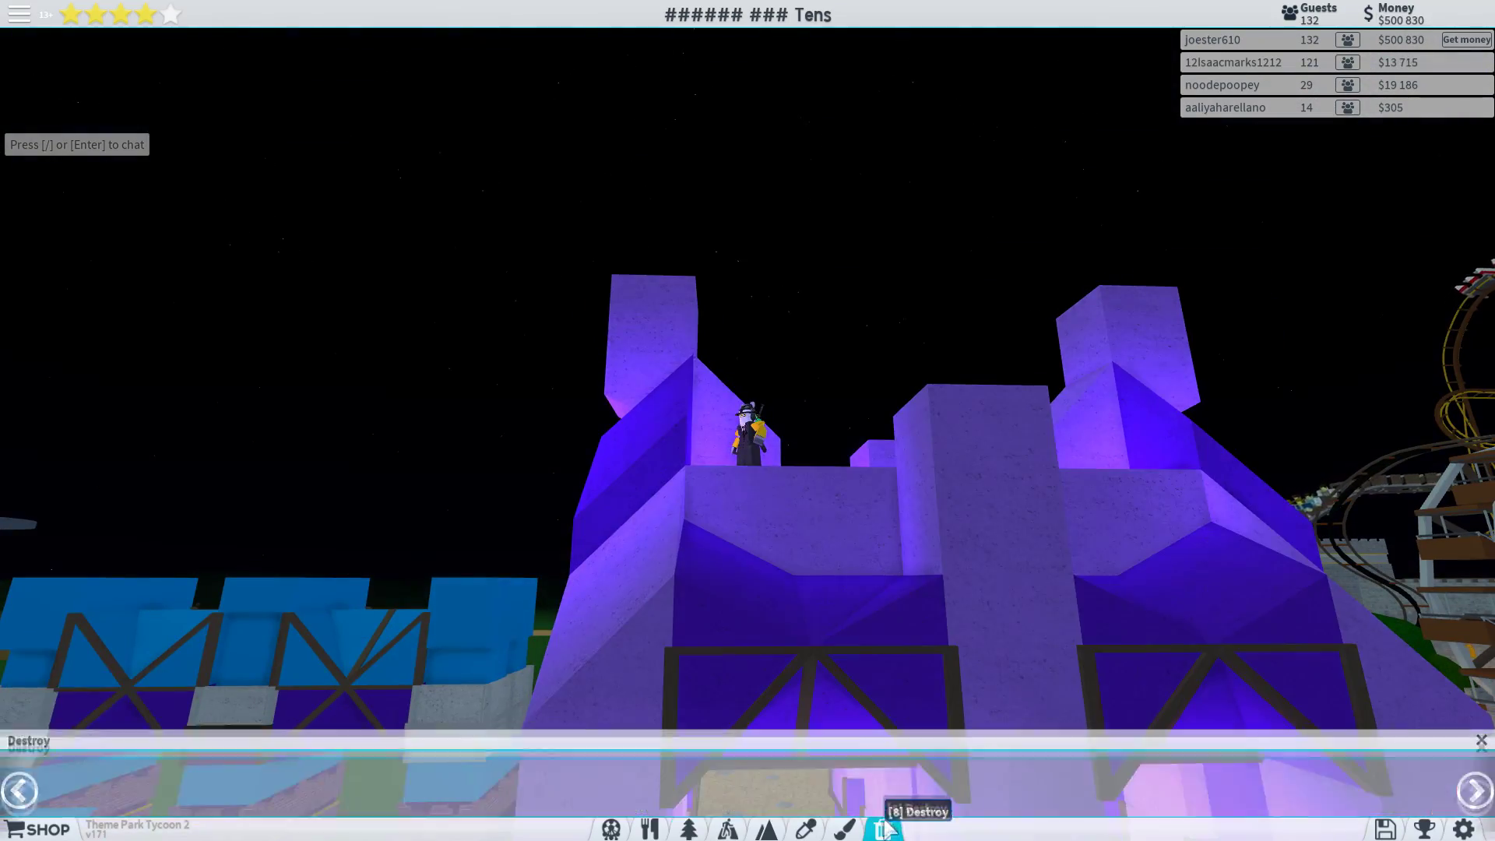
right_click(717, 587)
drag(716, 587, 725, 589)
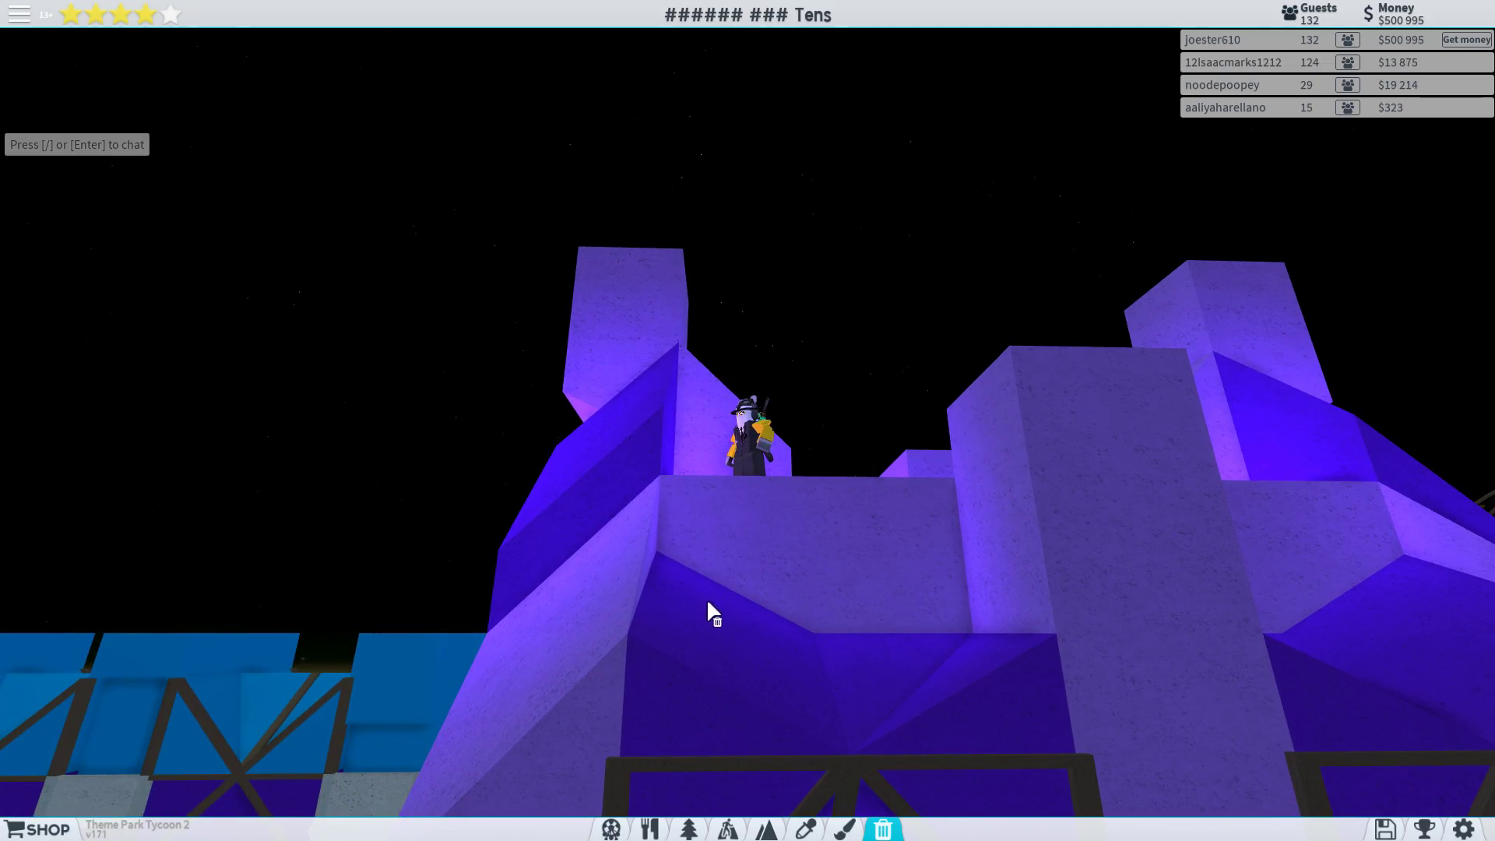
scroll(834, 624, down, 5)
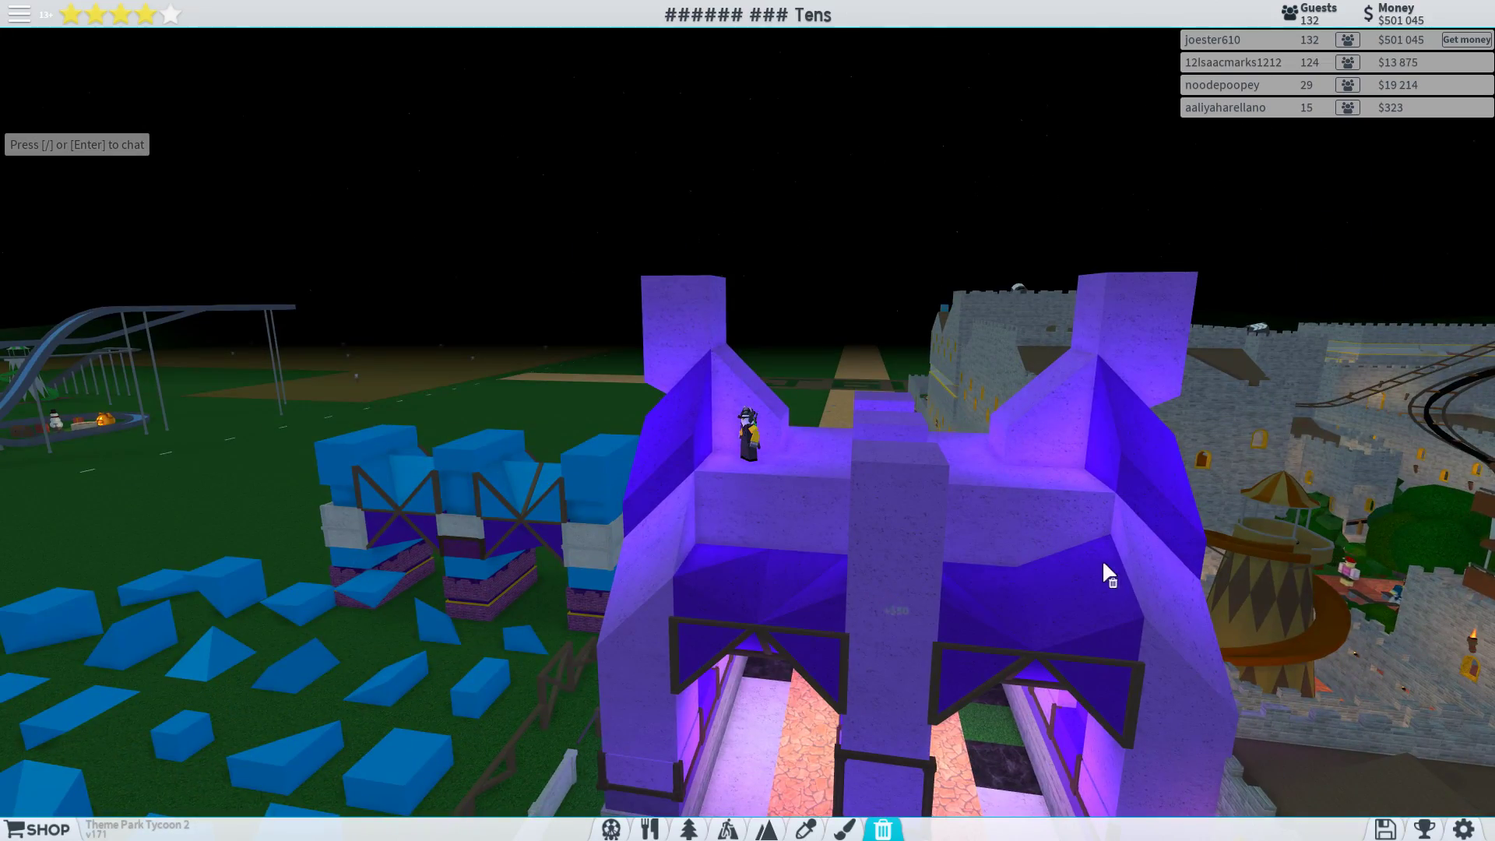
mouse_move(1102, 560)
mouse_down()
mouse_move(827, 588)
mouse_move(494, 499)
mouse_up()
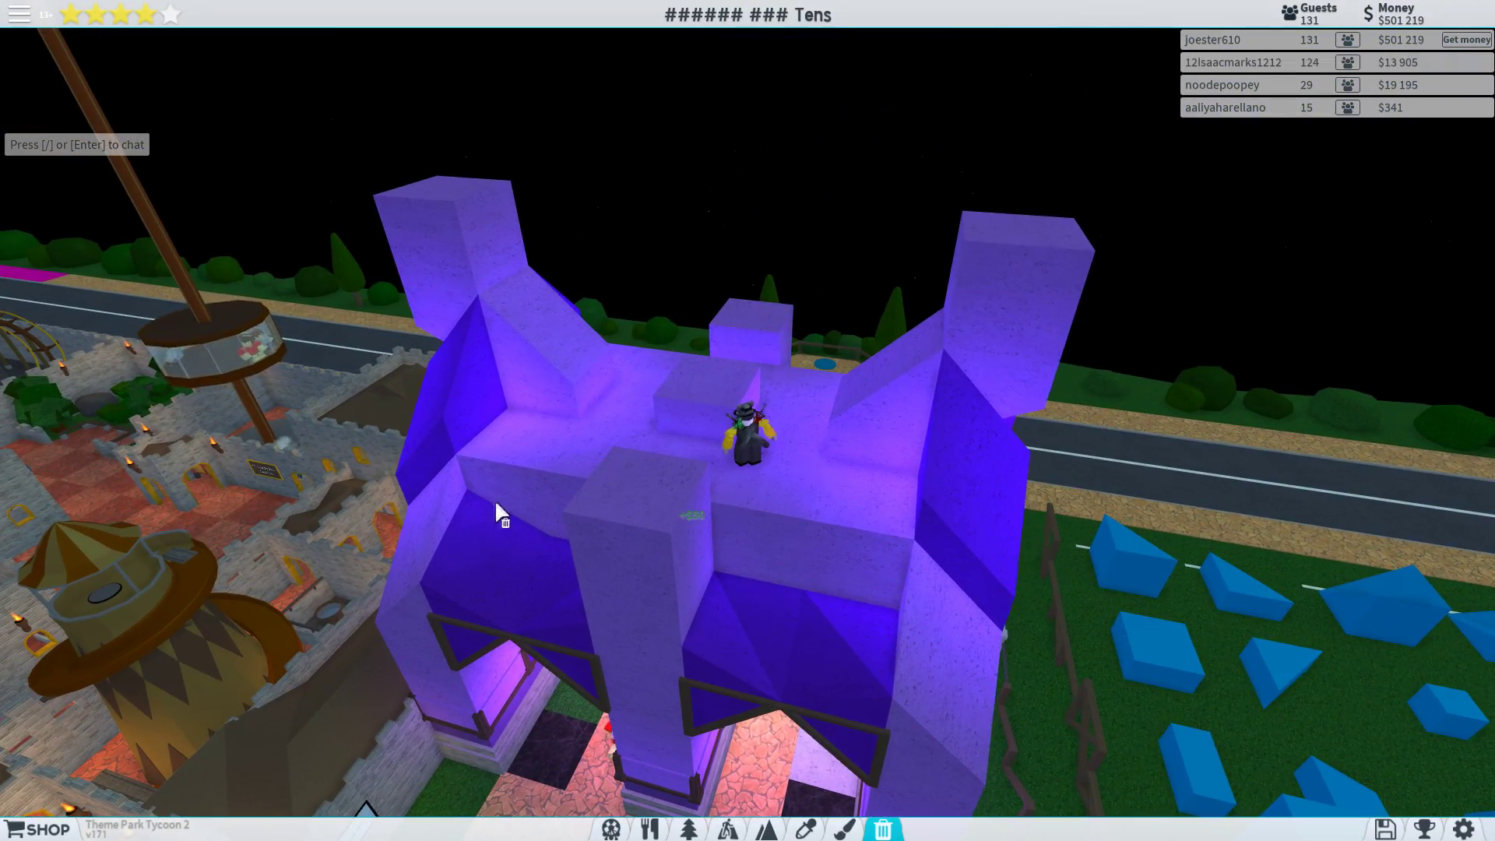
- Sample the purple block with the Picker, orbit the gate, then return to removal mode
click(805, 830)
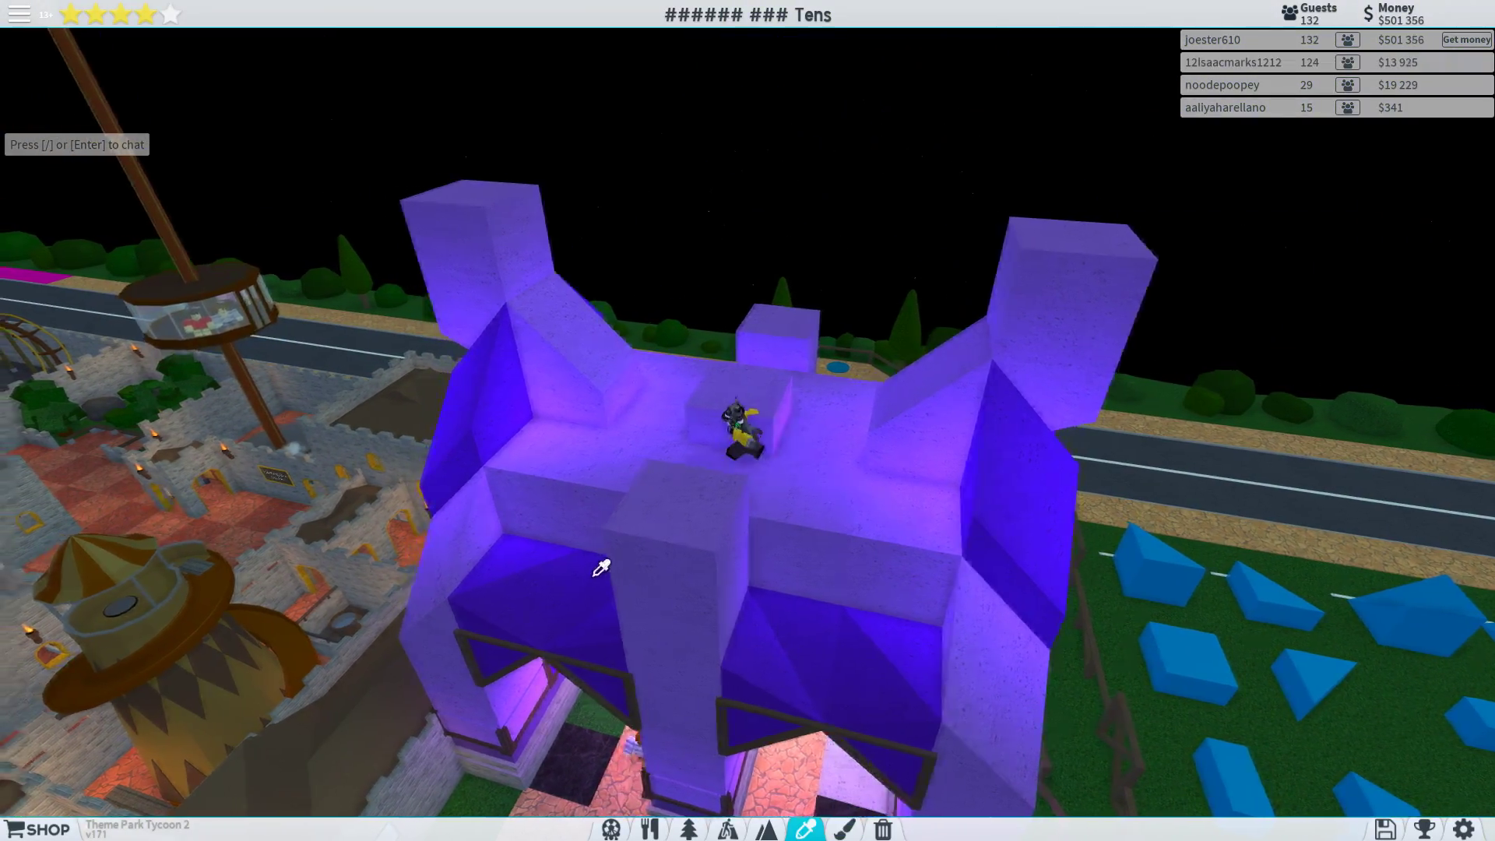
drag(702, 525, 529, 436)
click(506, 431)
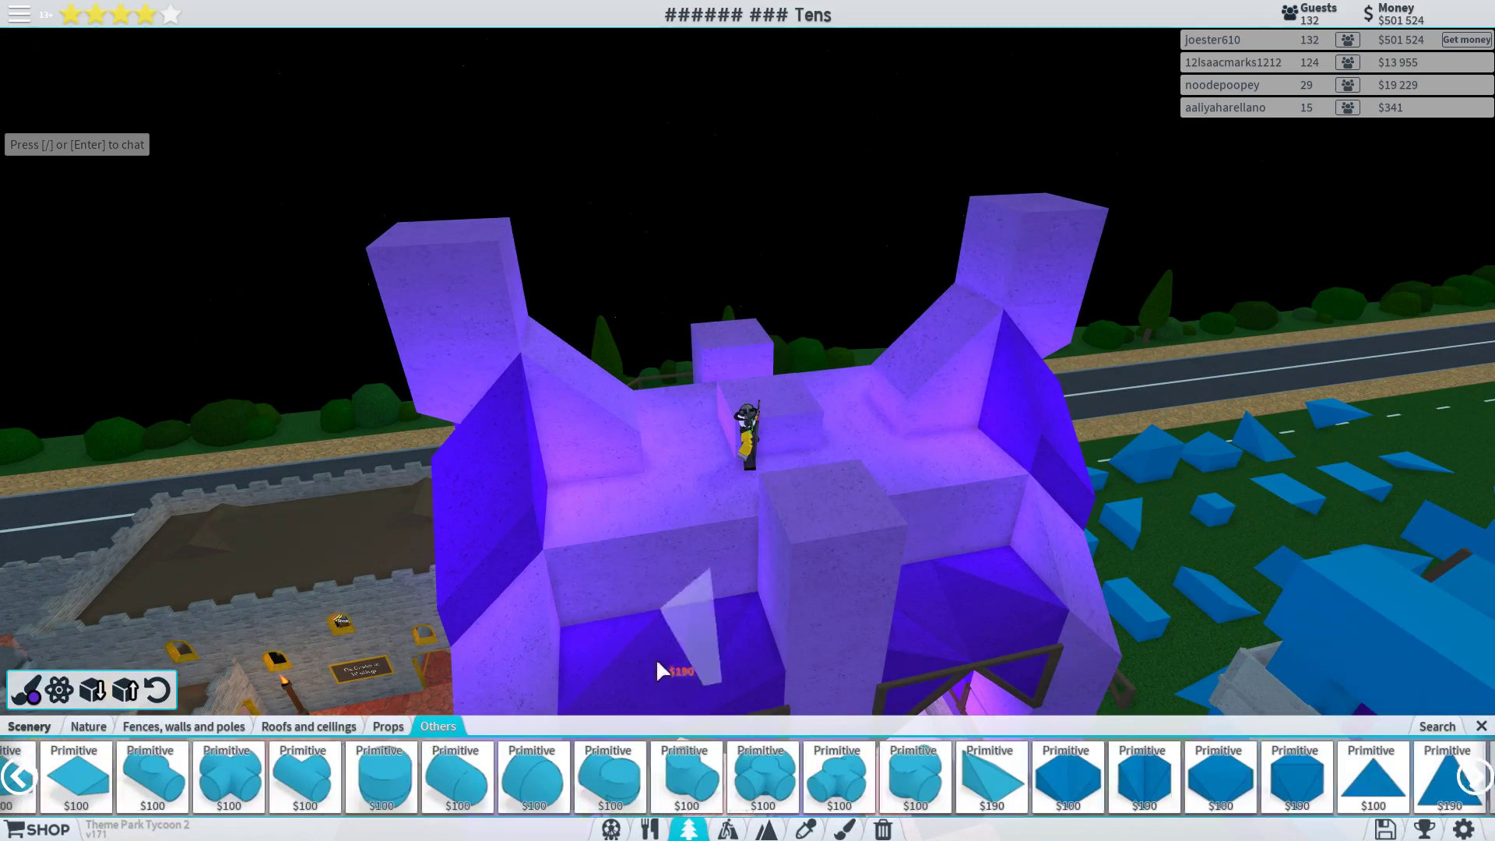
mouse_move(601, 655)
mouse_down()
mouse_move(933, 572)
mouse_move(820, 558)
mouse_up()
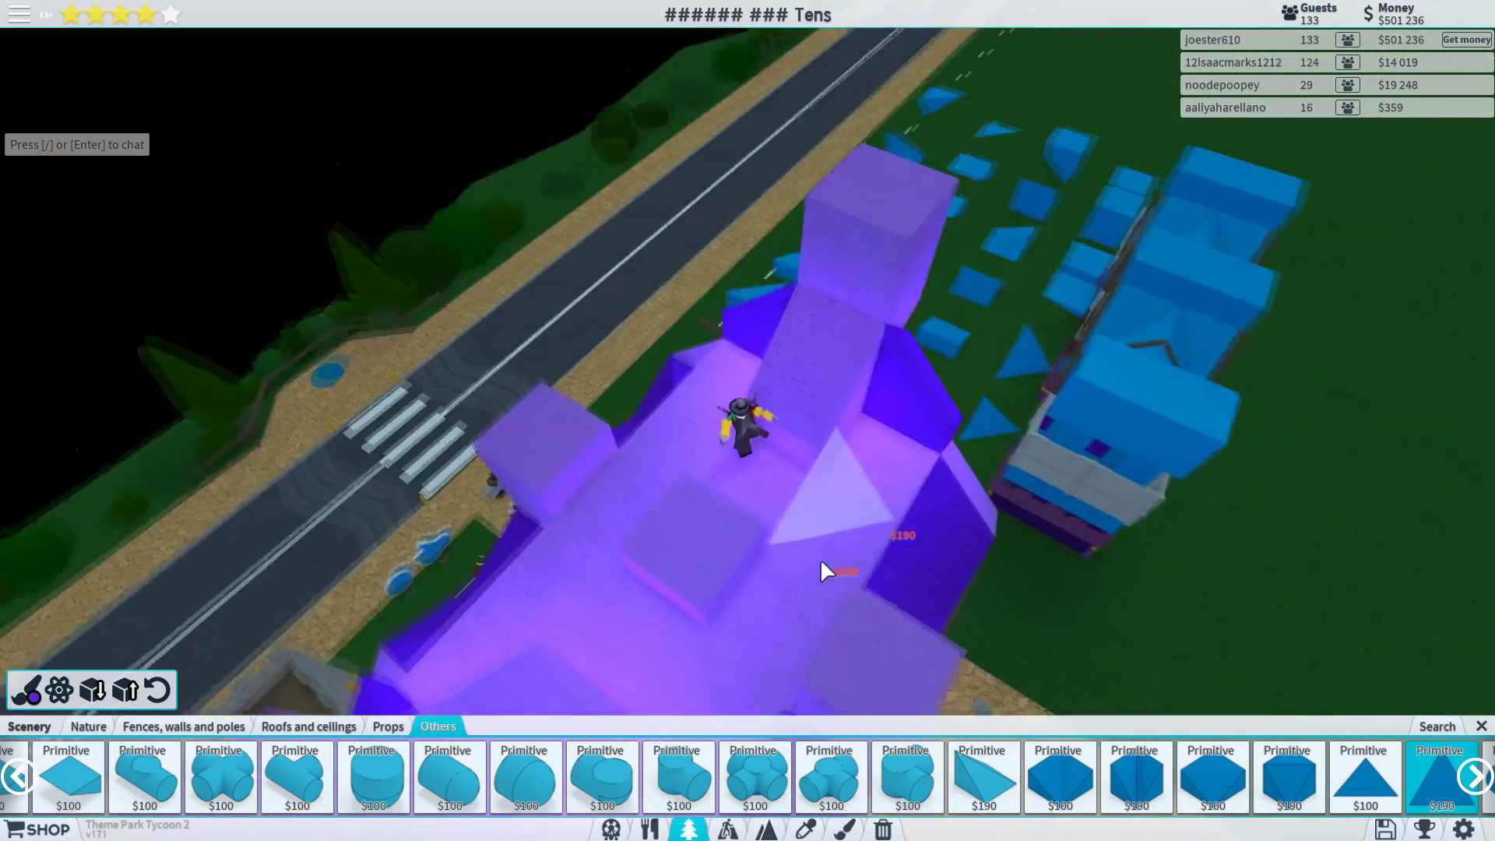
scroll(665, 574, down, 4)
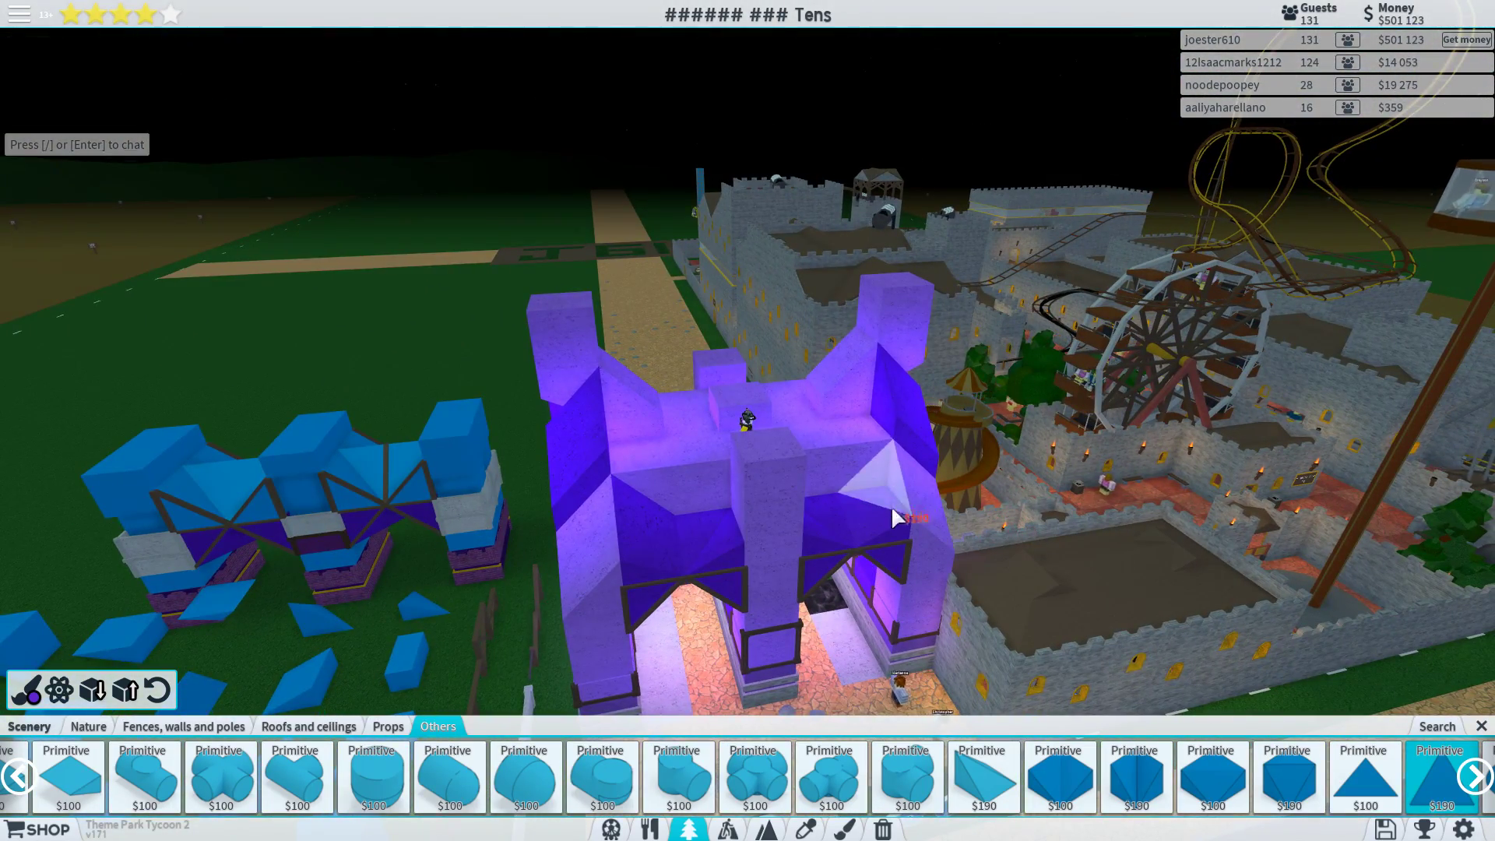
scroll(894, 515, up, 3)
scroll(899, 574, up, 4)
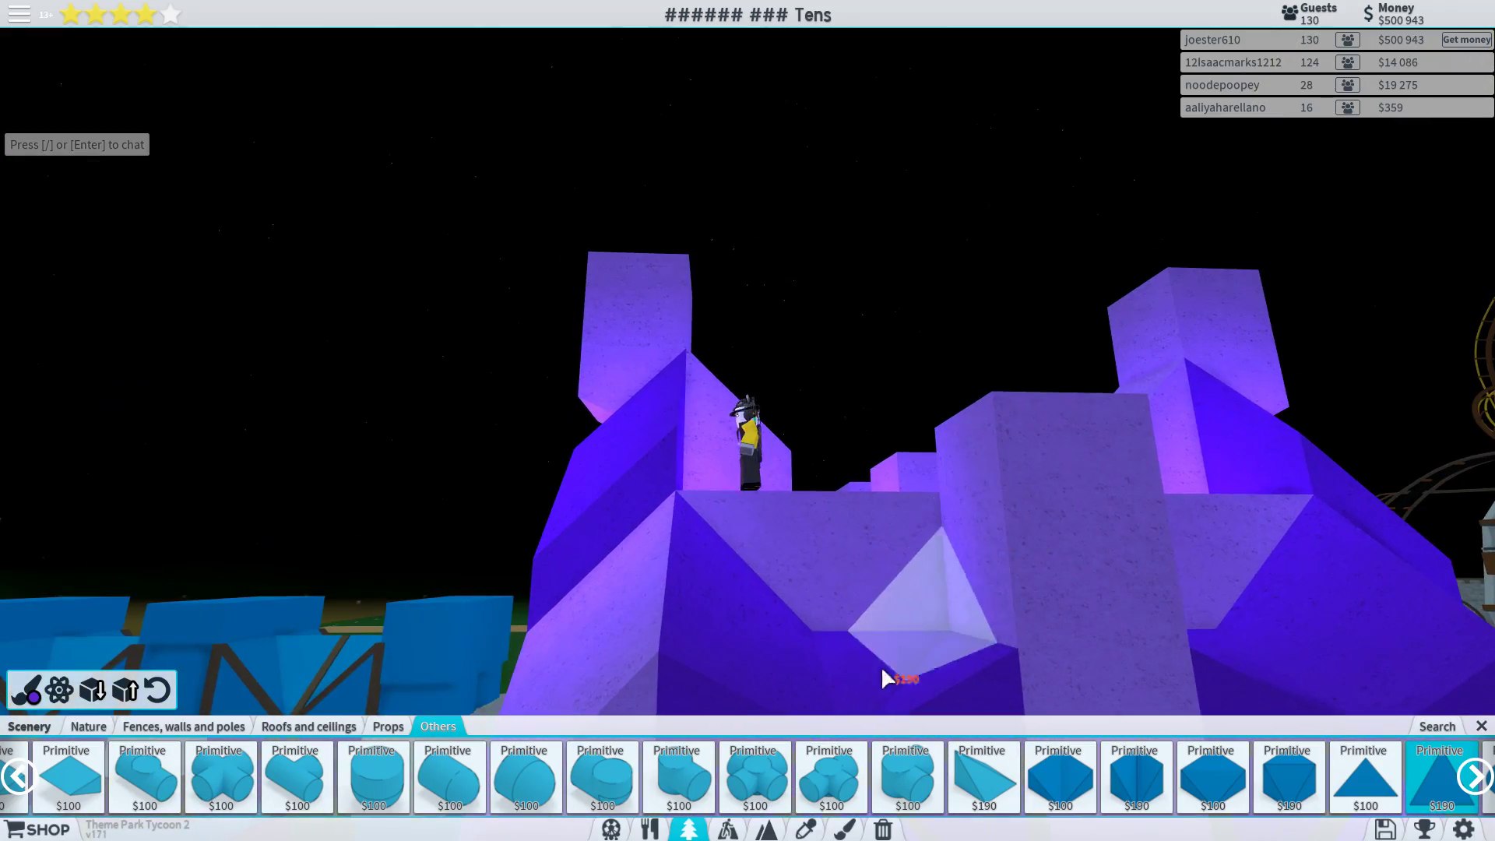
click(882, 828)
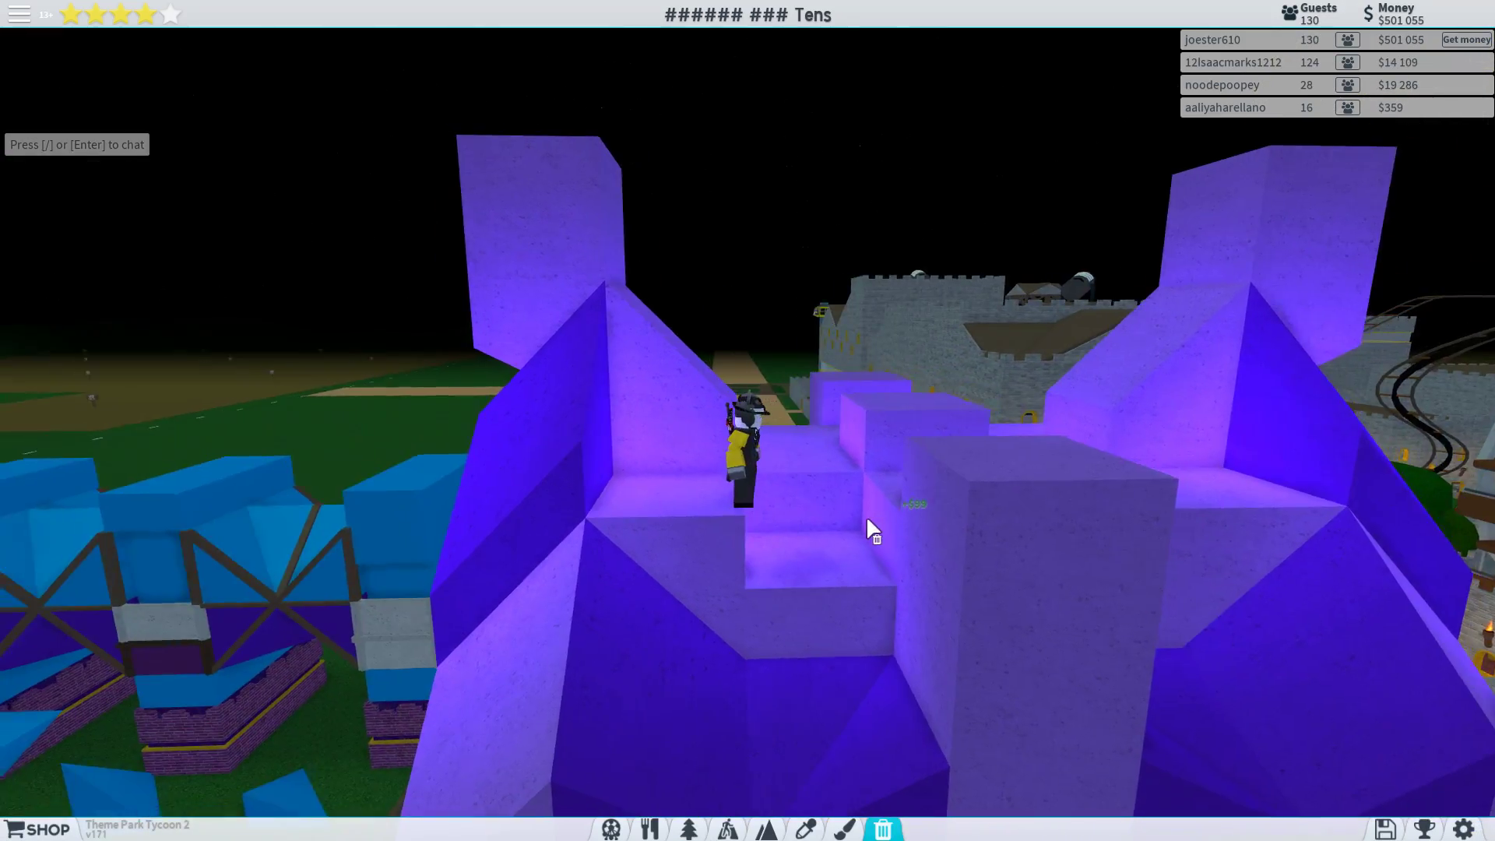
mouse_move(864, 518)
mouse_down()
mouse_move(801, 502)
mouse_move(873, 444)
mouse_move(770, 377)
mouse_move(841, 388)
mouse_up()
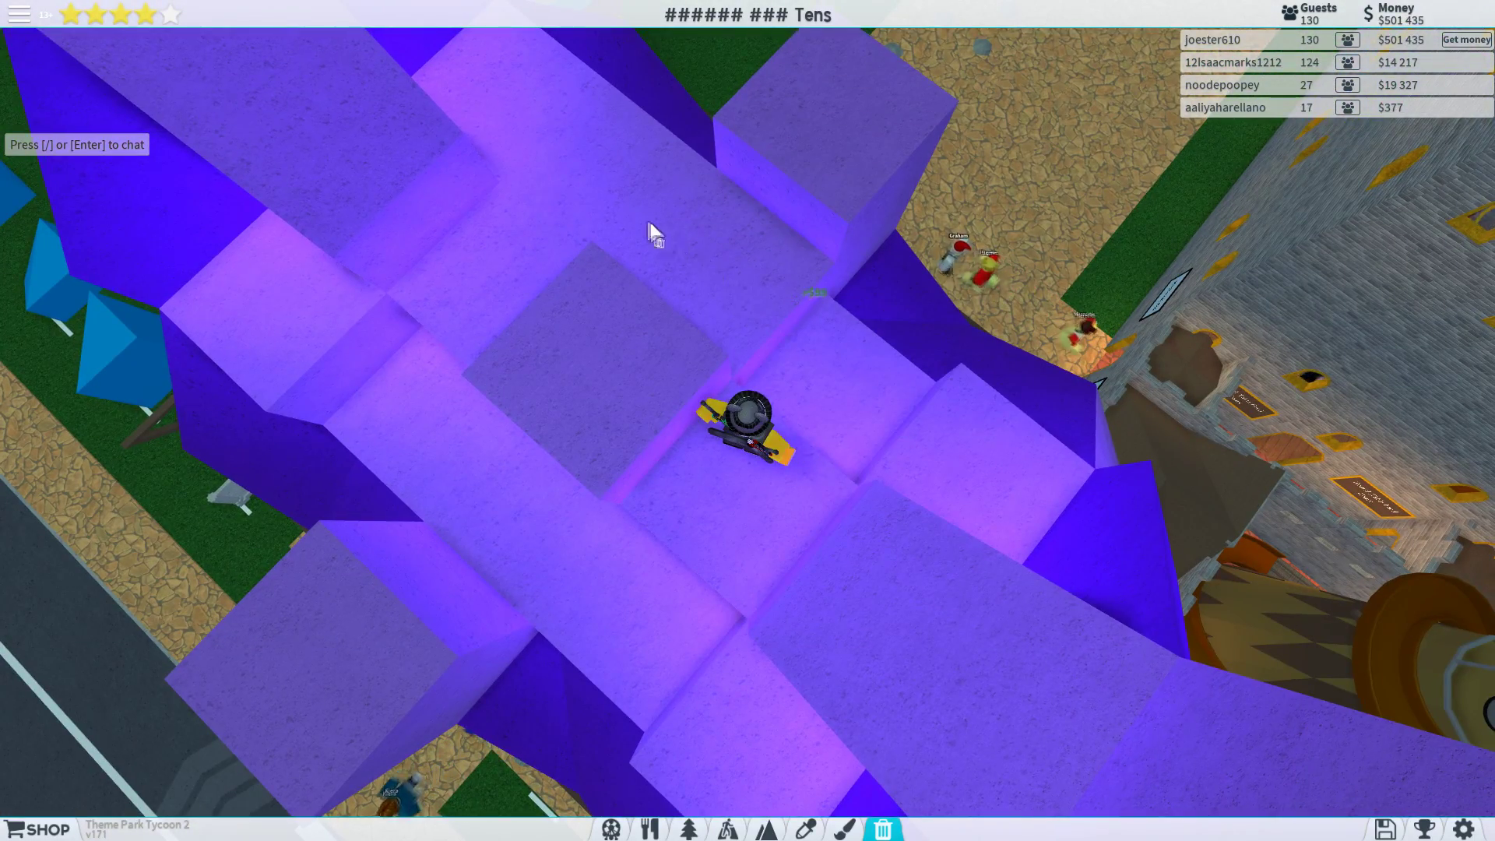
mouse_move(904, 376)
mouse_down()
mouse_move(919, 440)
mouse_move(827, 787)
mouse_up()
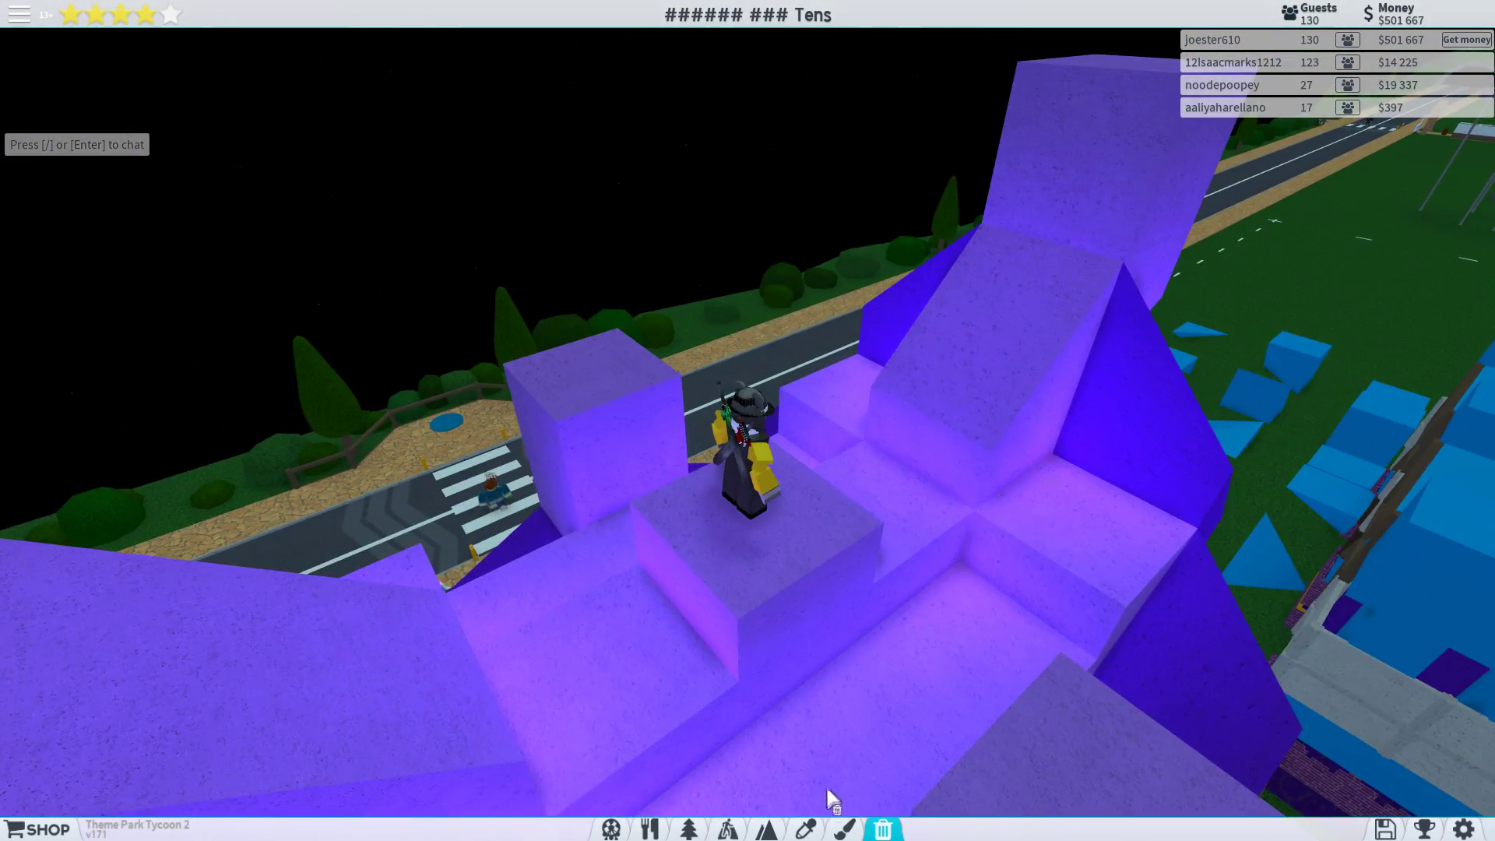
drag(817, 702, 427, 619)
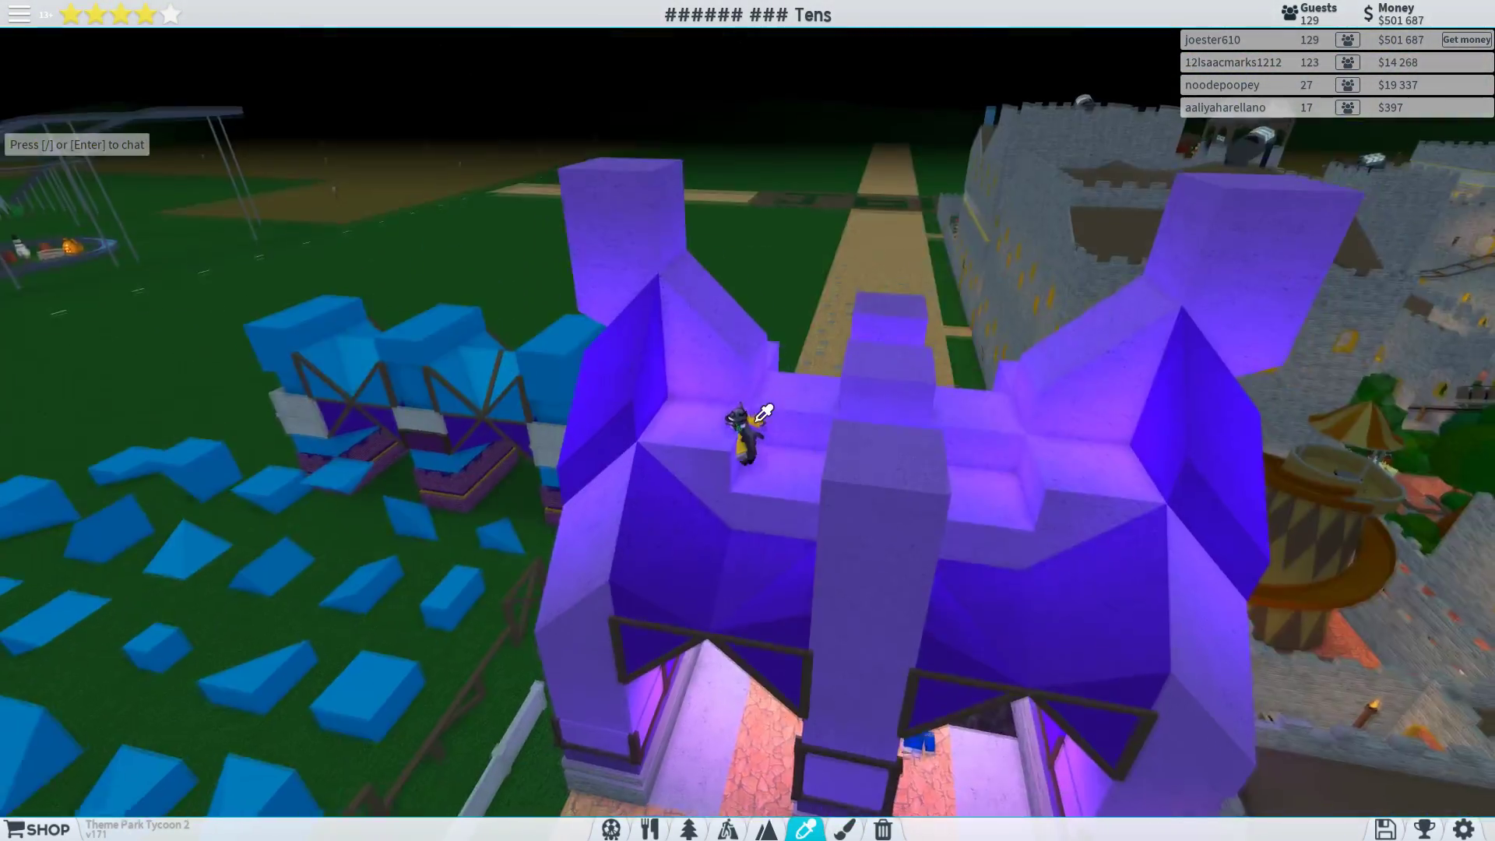
- Open the basic blocks catalogue and set the primary colour to purple
key(2)
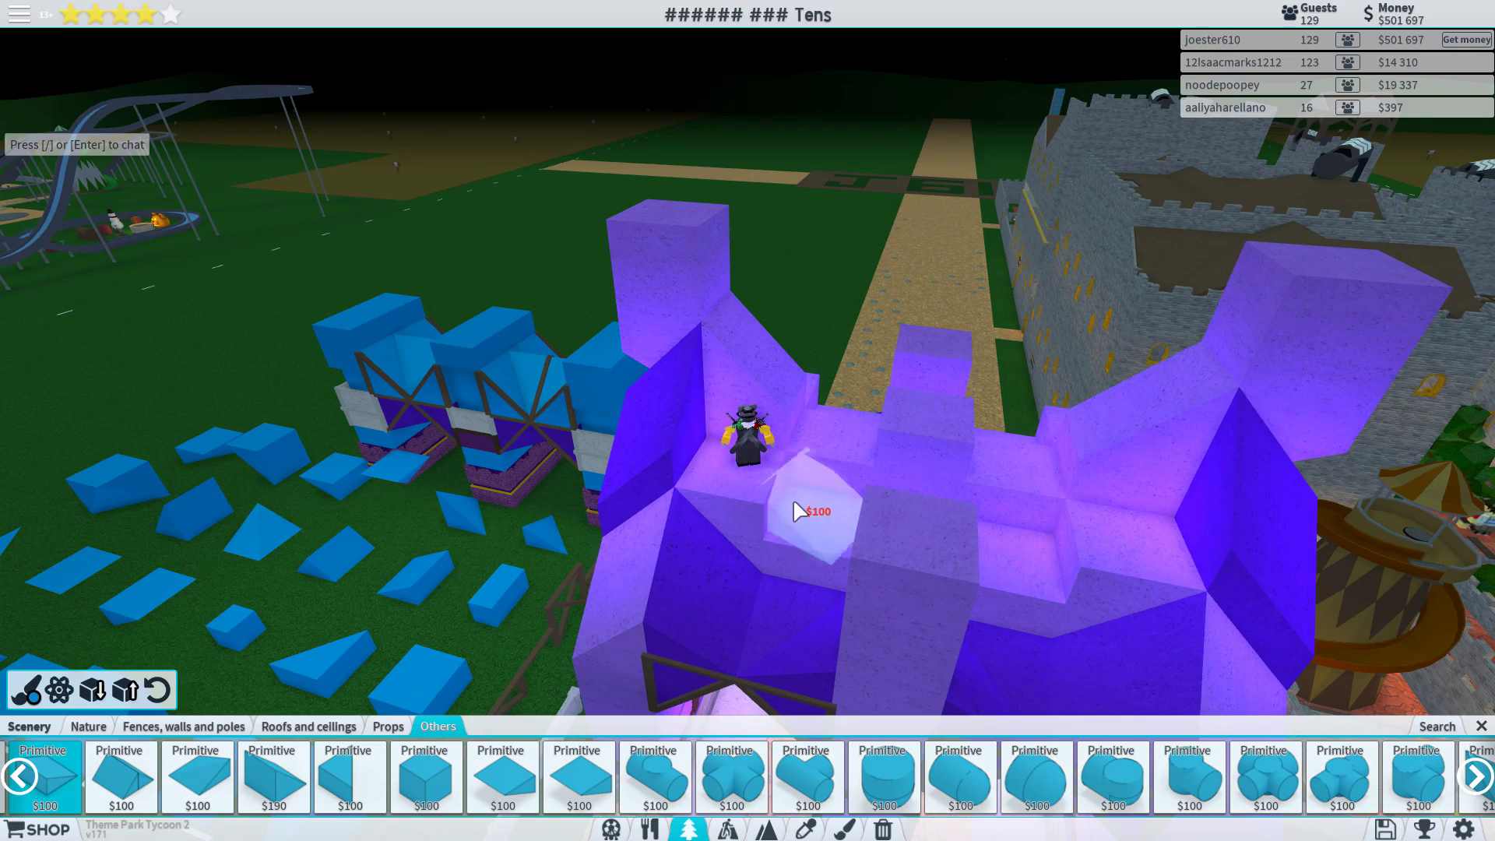
drag(793, 499, 844, 522)
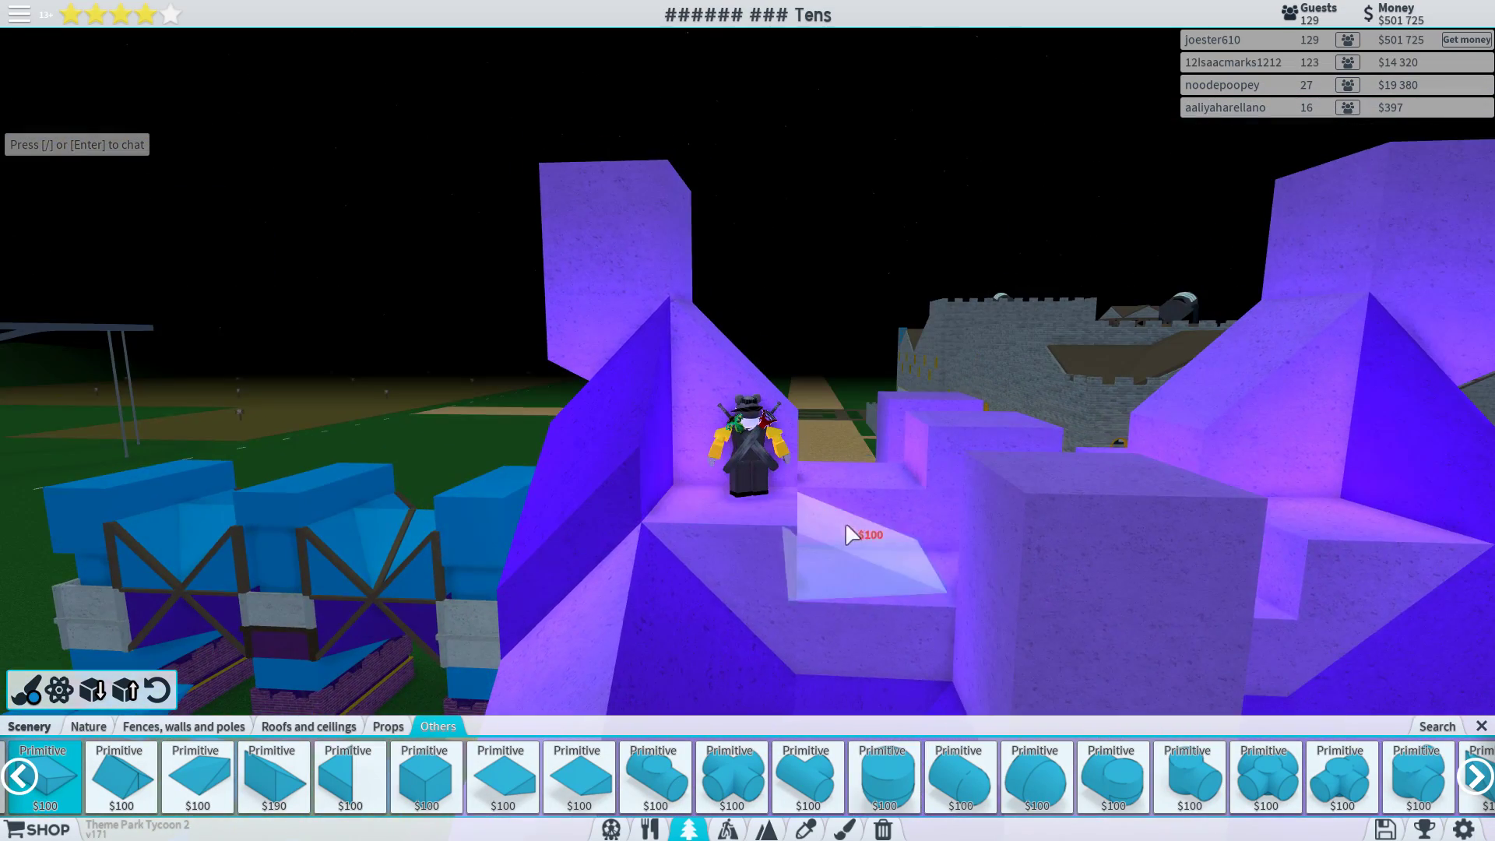
click(31, 690)
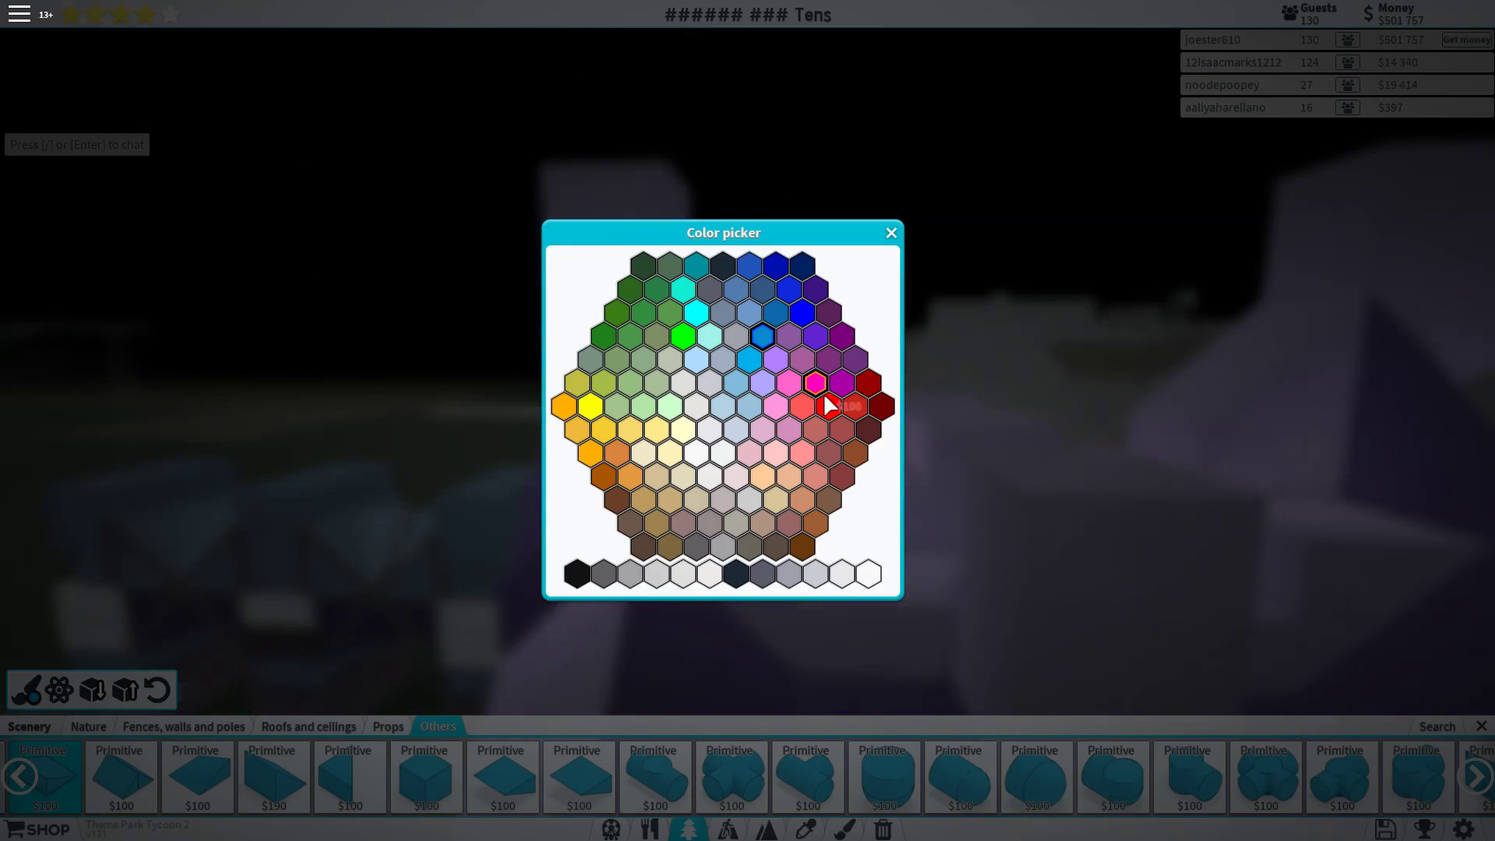
click(777, 360)
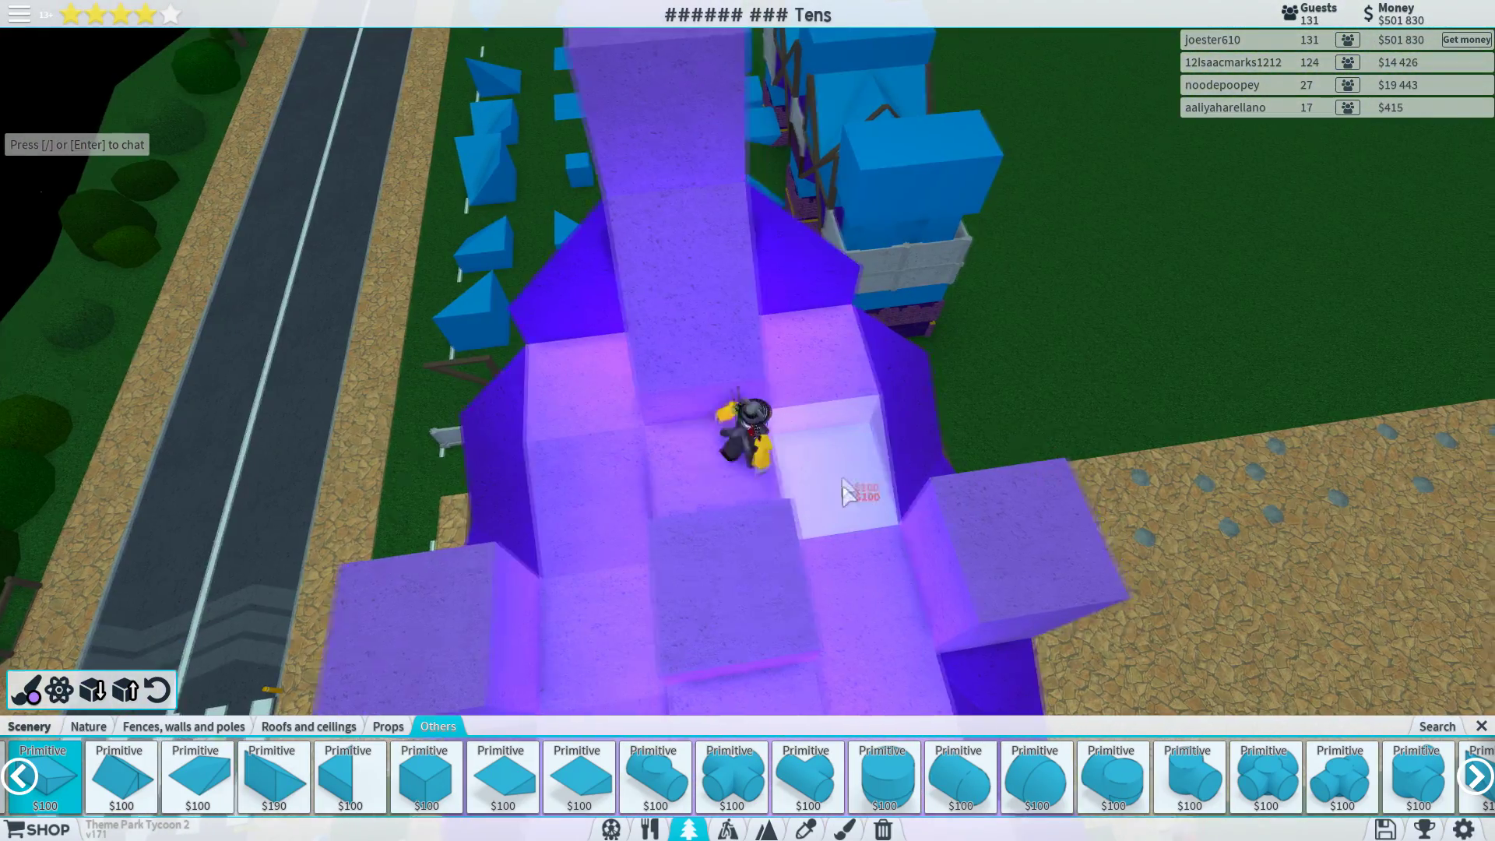
- Copy the gate's top block and place a tall $160 block at the roof centre
right_click(829, 444)
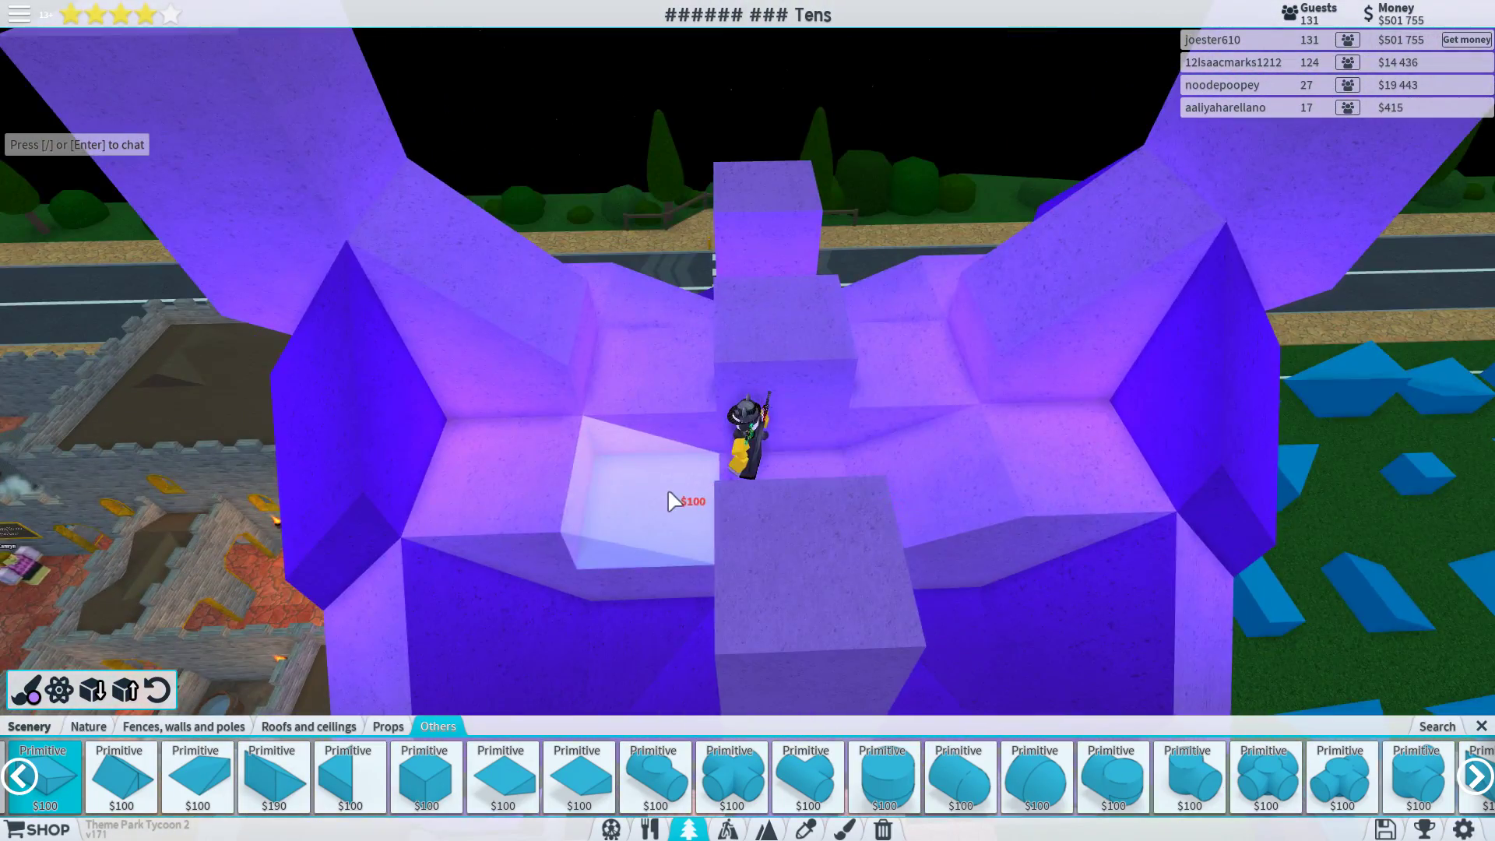
drag(667, 489, 905, 398)
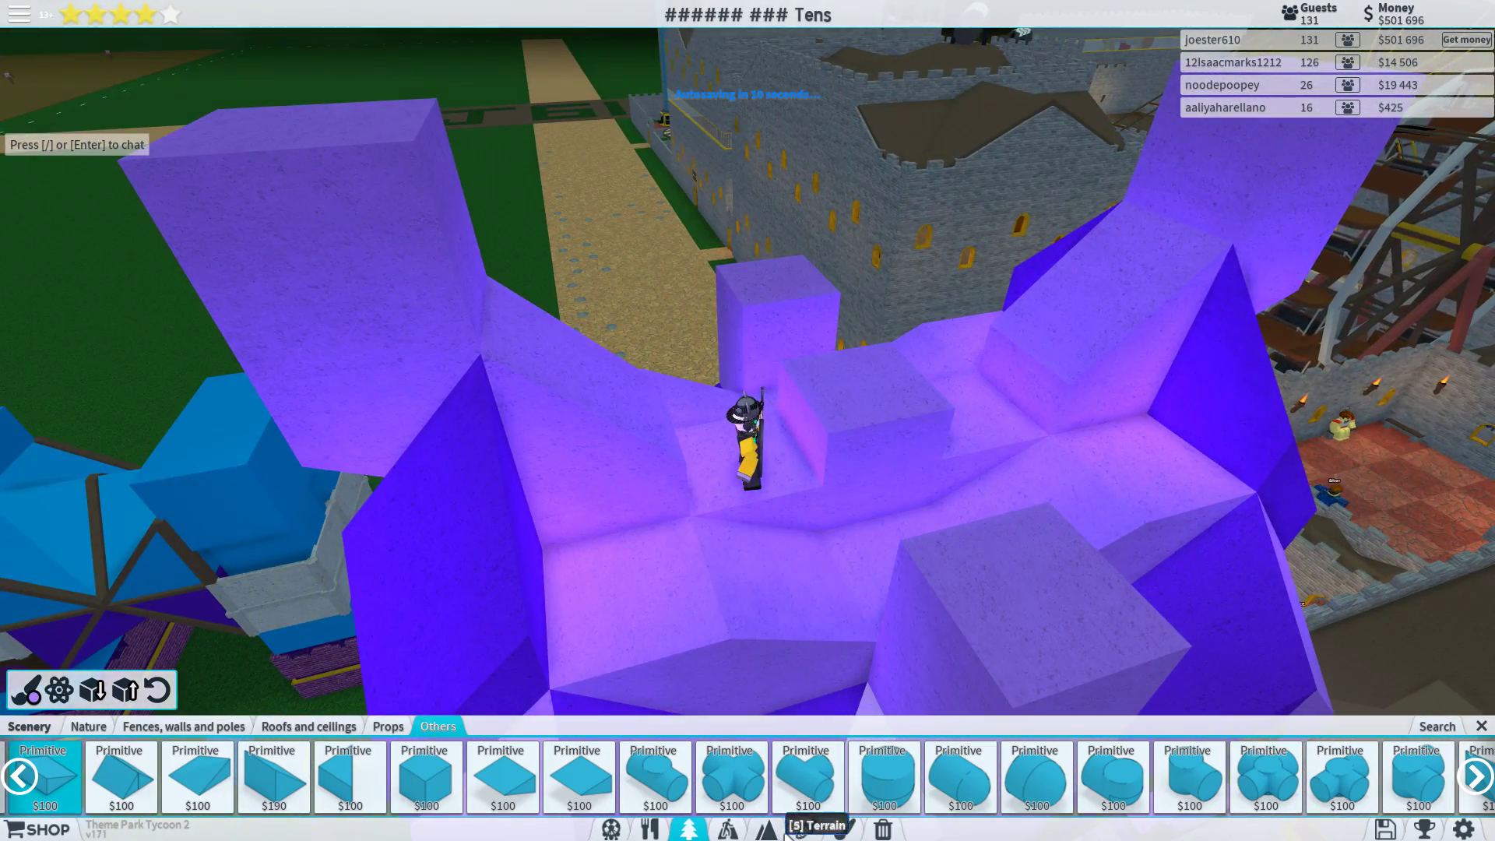
click(805, 829)
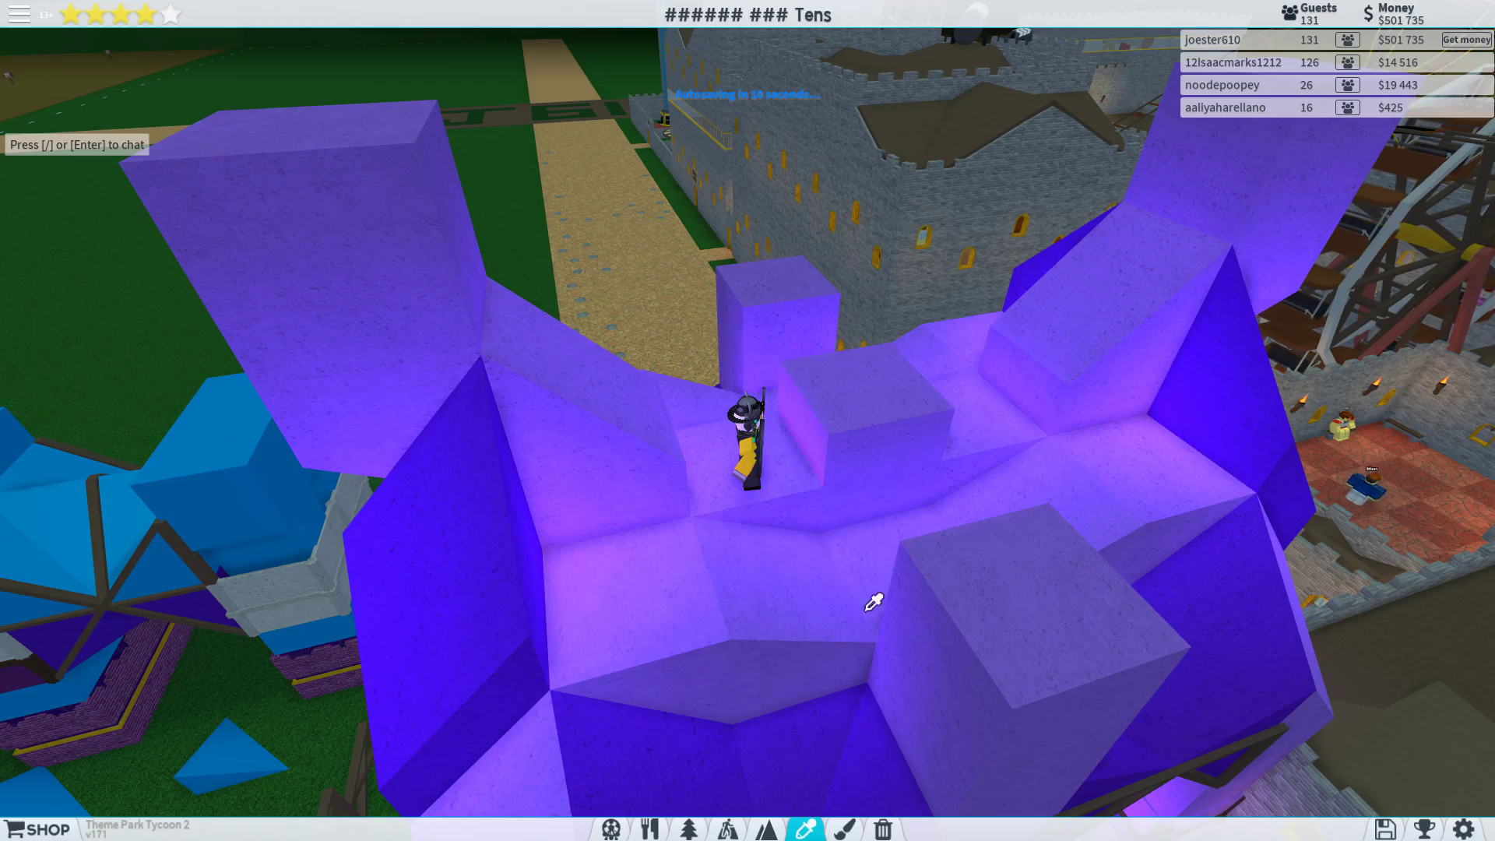
click(881, 404)
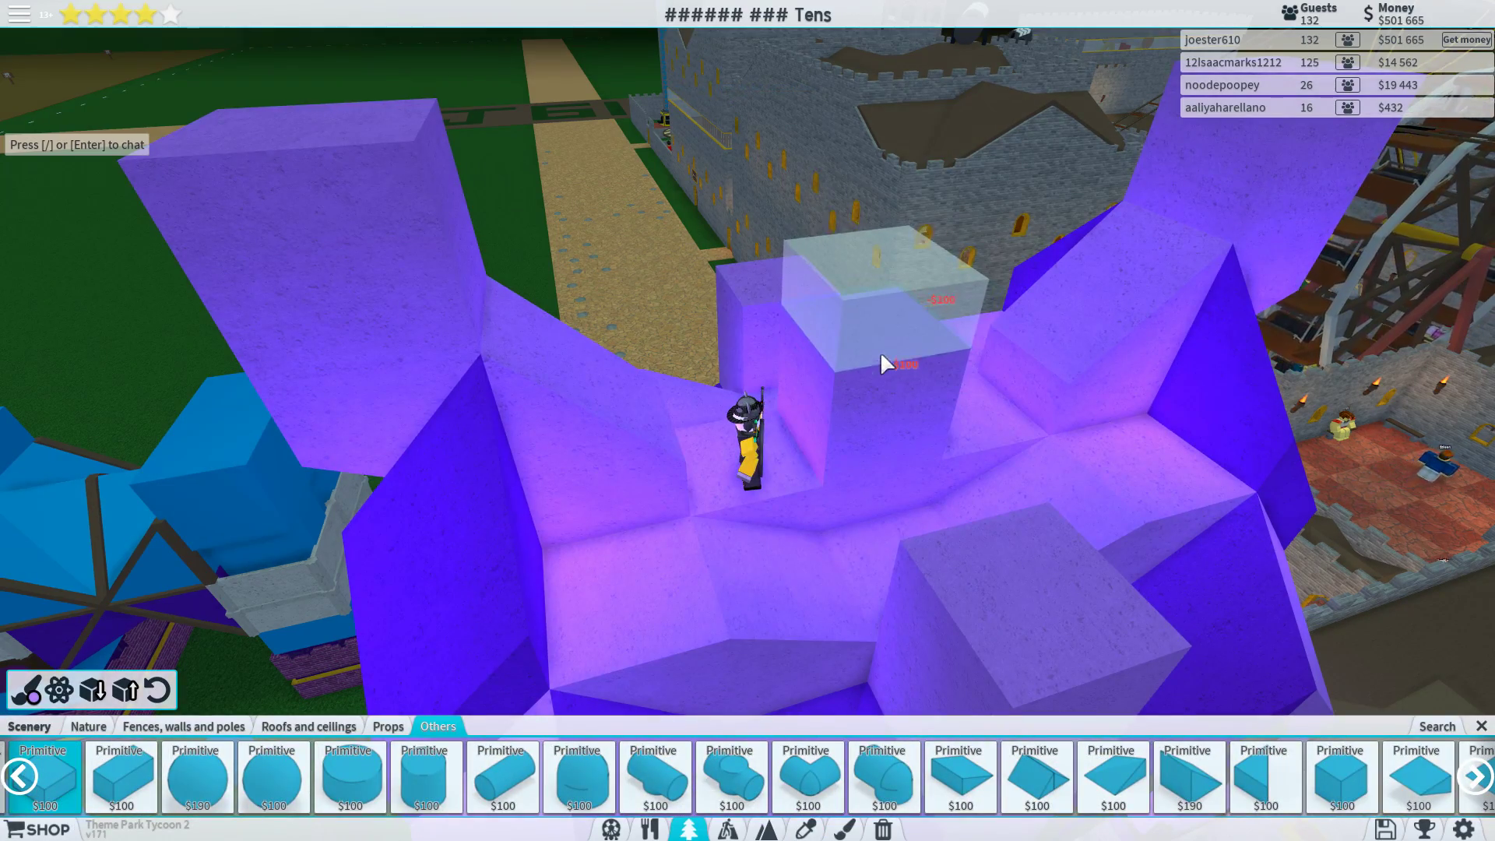
click(824, 828)
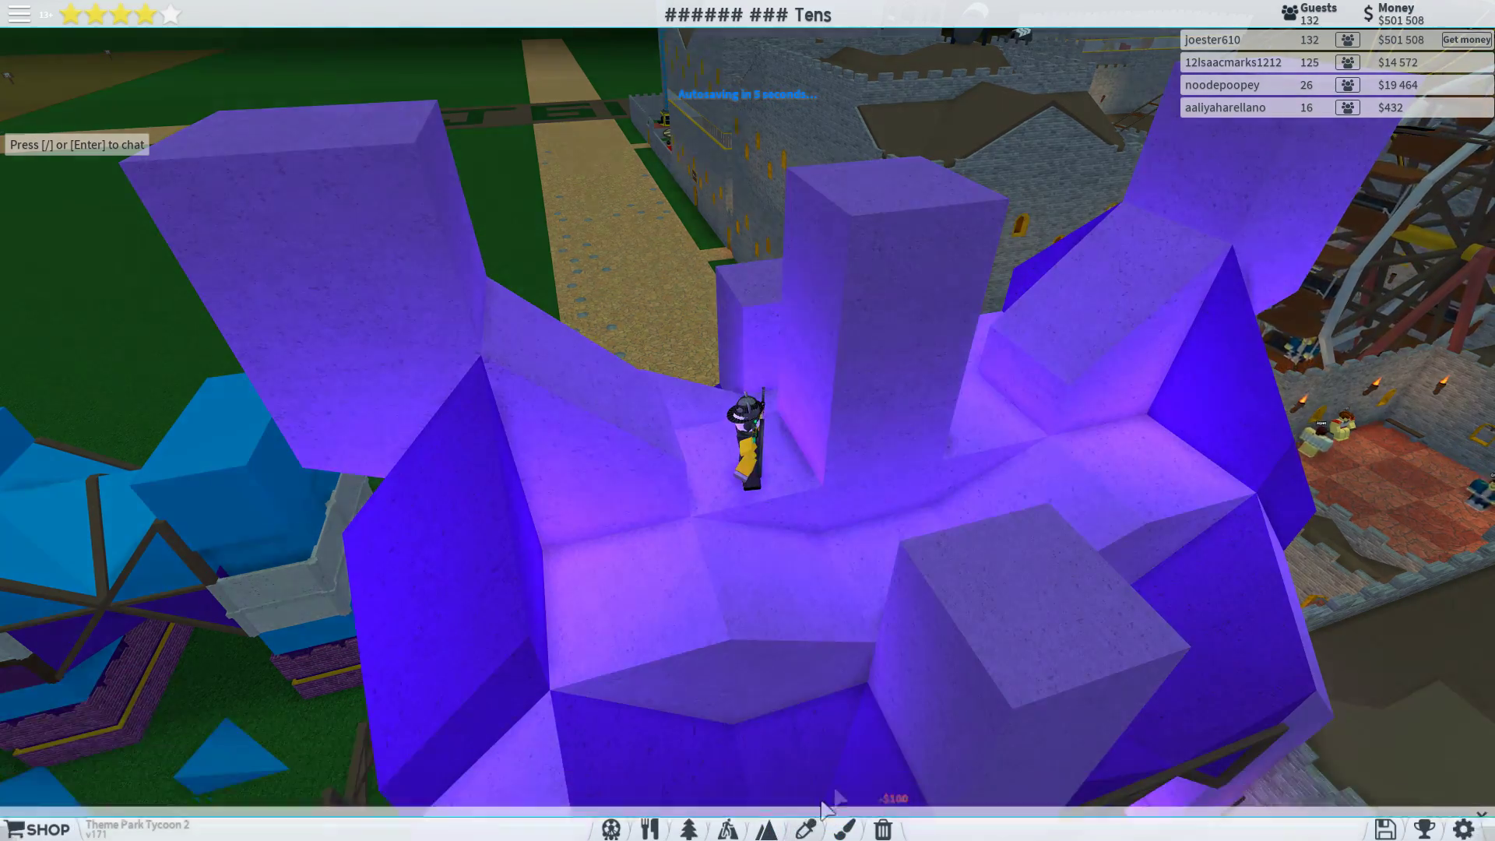
right_click(834, 491)
drag(834, 491, 834, 490)
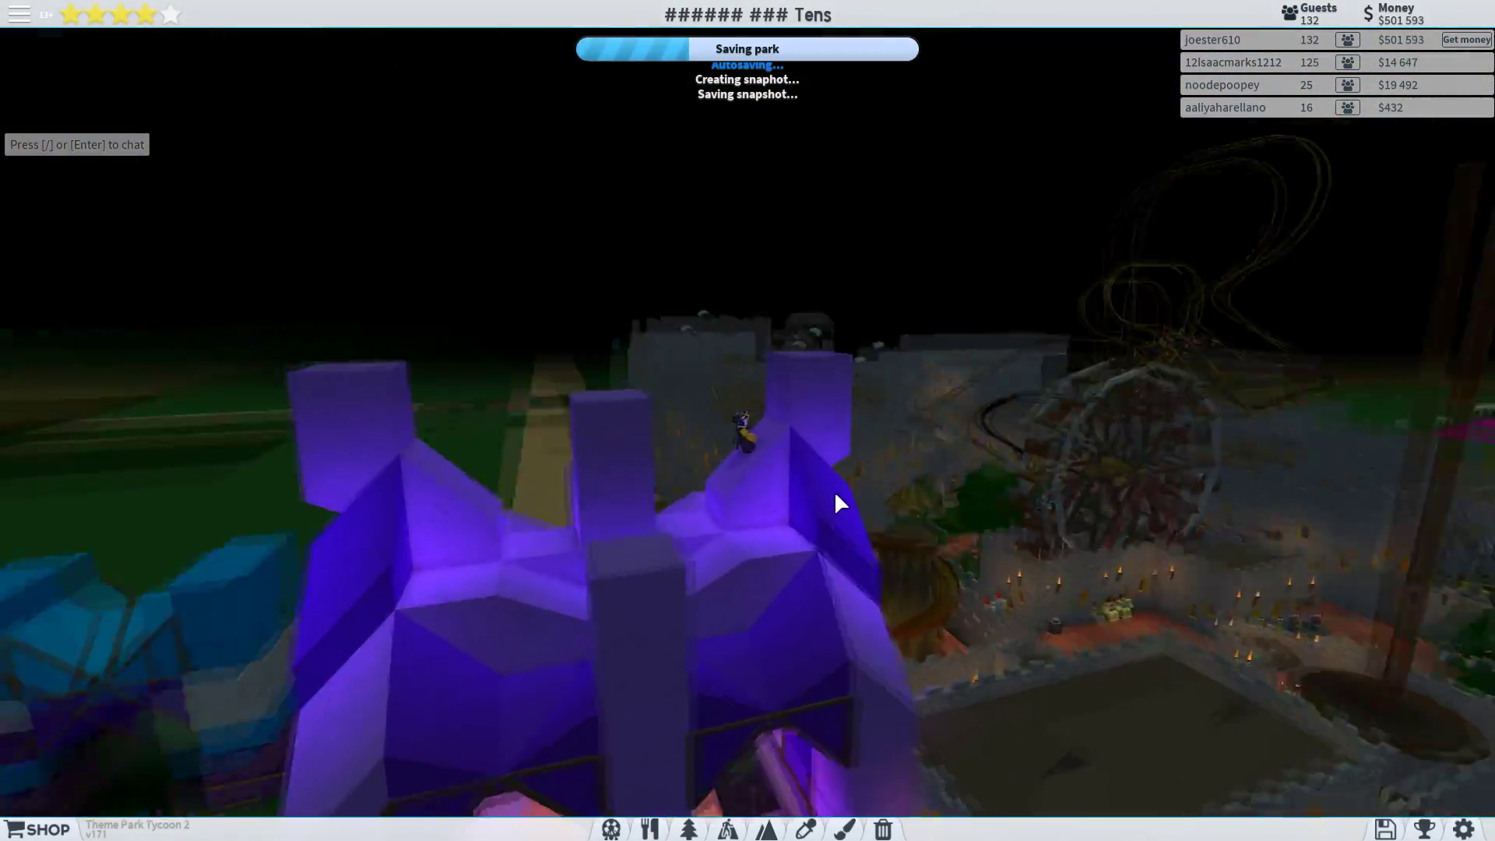
scroll(835, 492, down, 8)
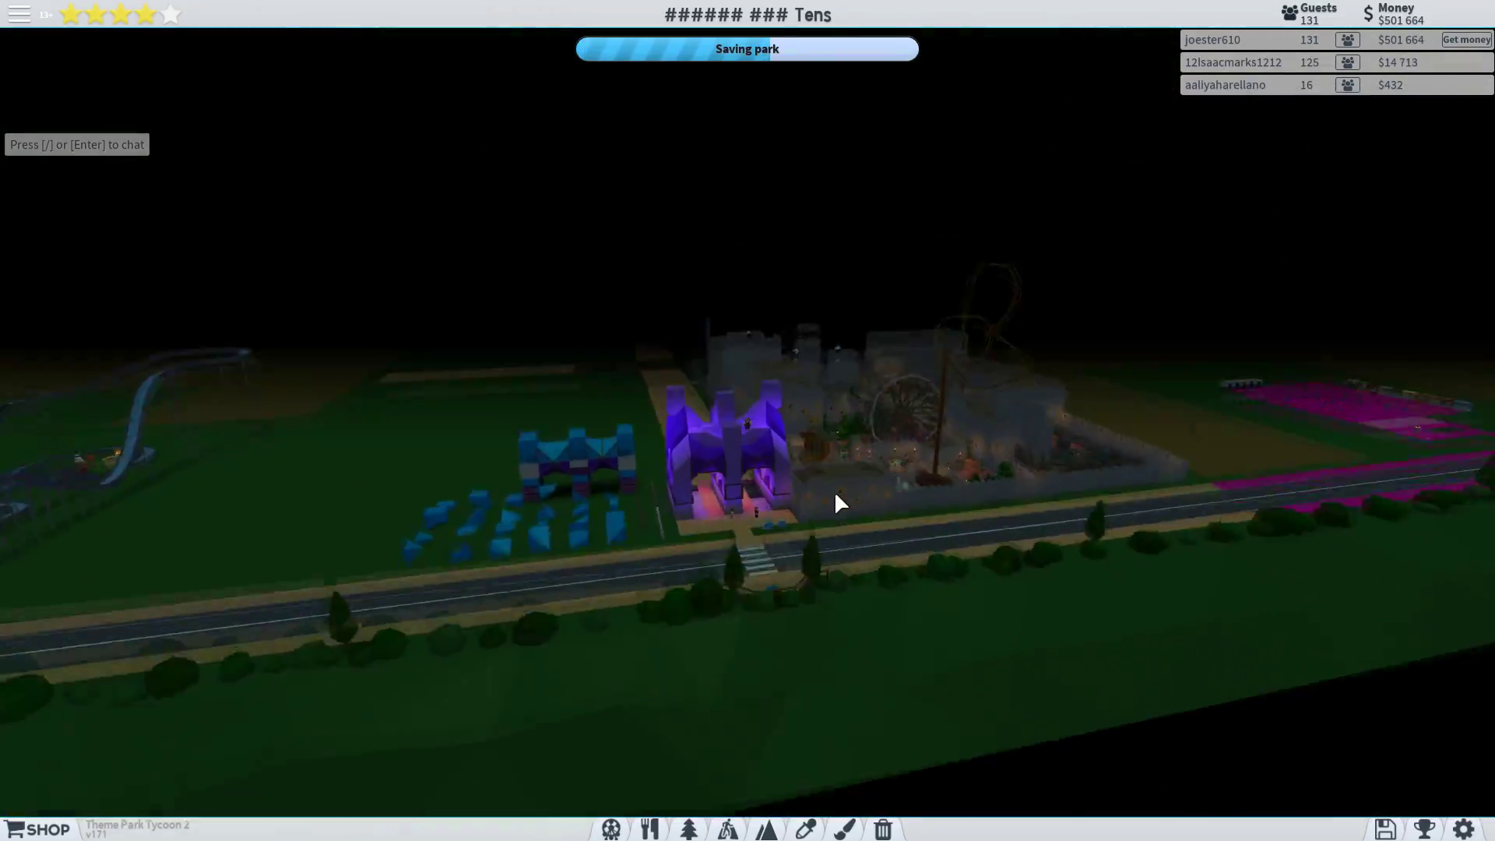
scroll(834, 492, up, 8)
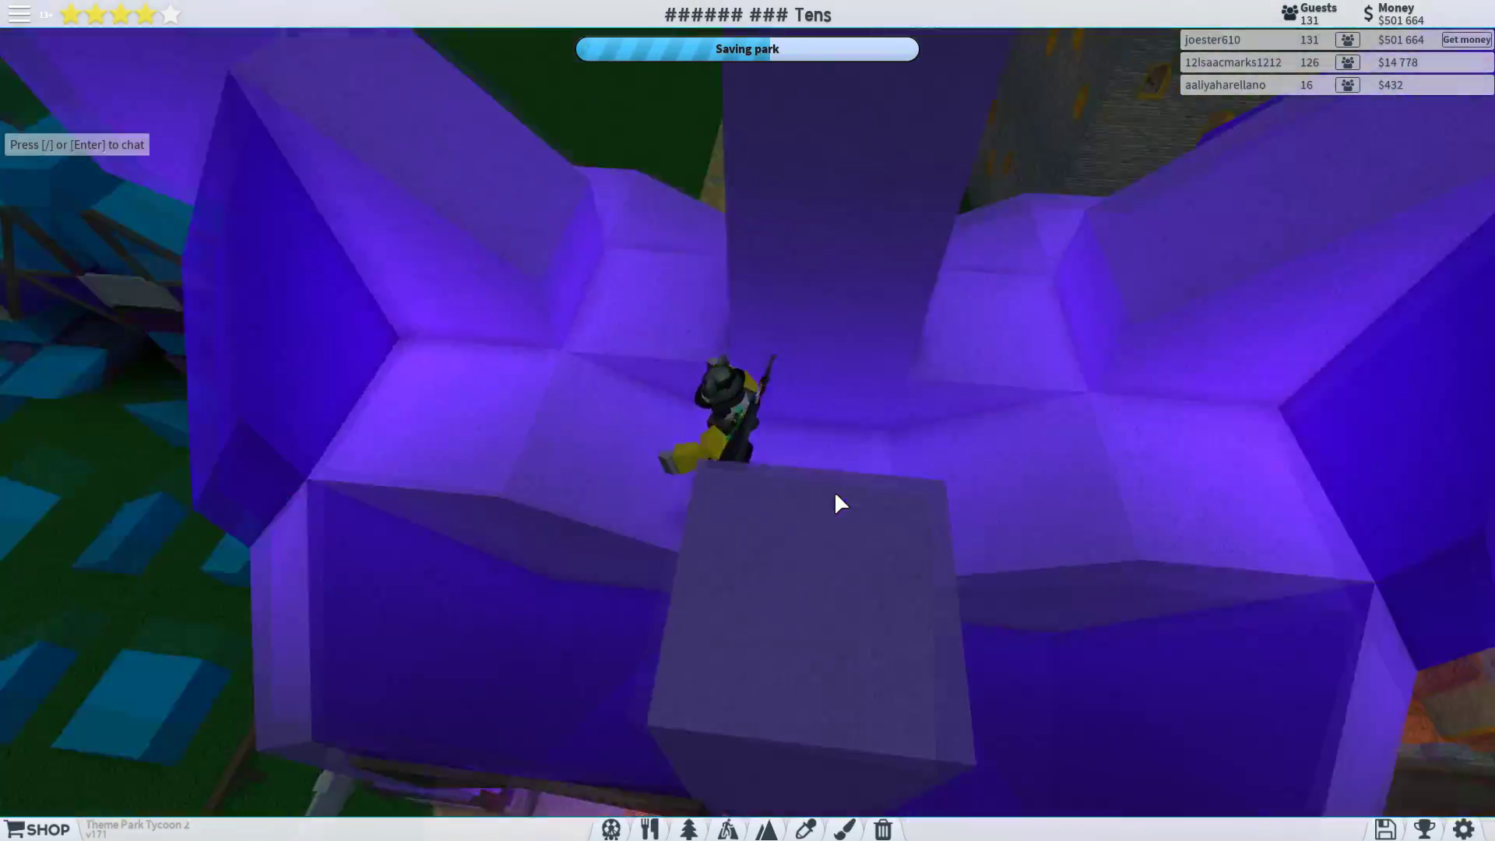
- Select the Painter tool and pull back over the gate's top
drag(834, 491, 835, 492)
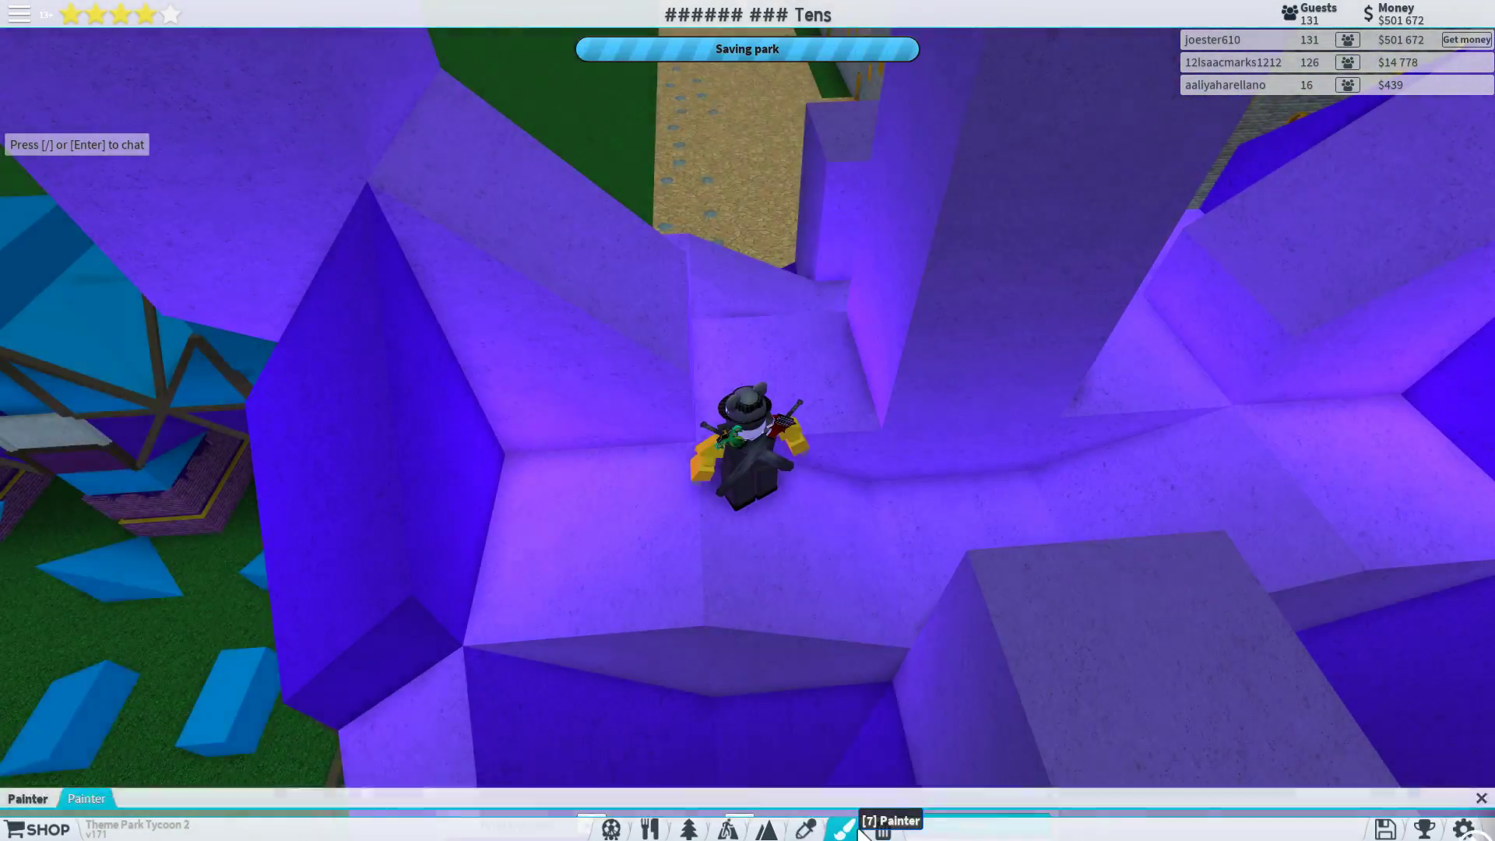
click(843, 830)
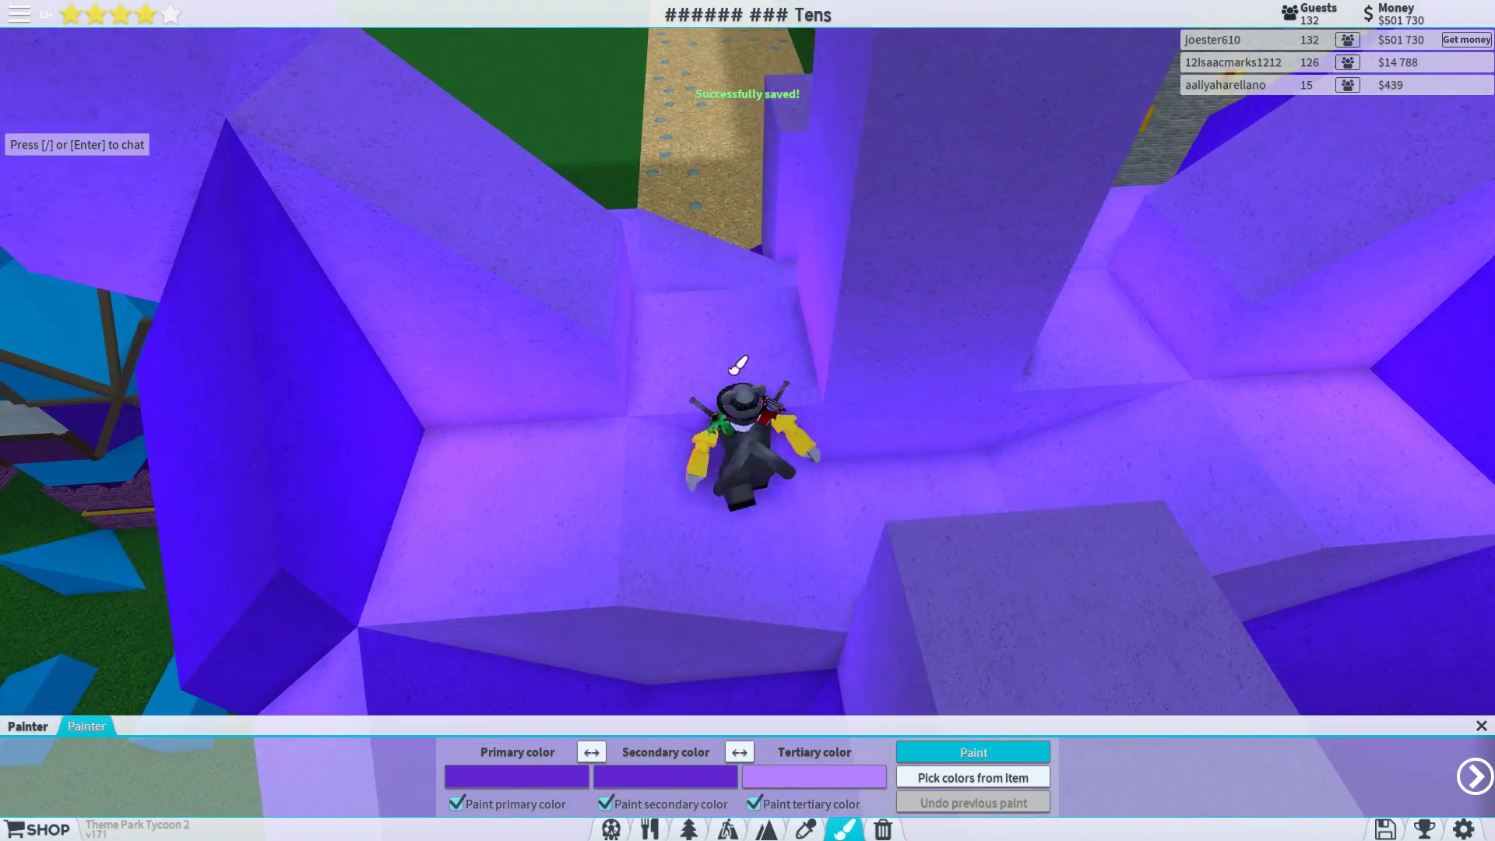
drag(737, 366, 842, 374)
drag(950, 445, 919, 452)
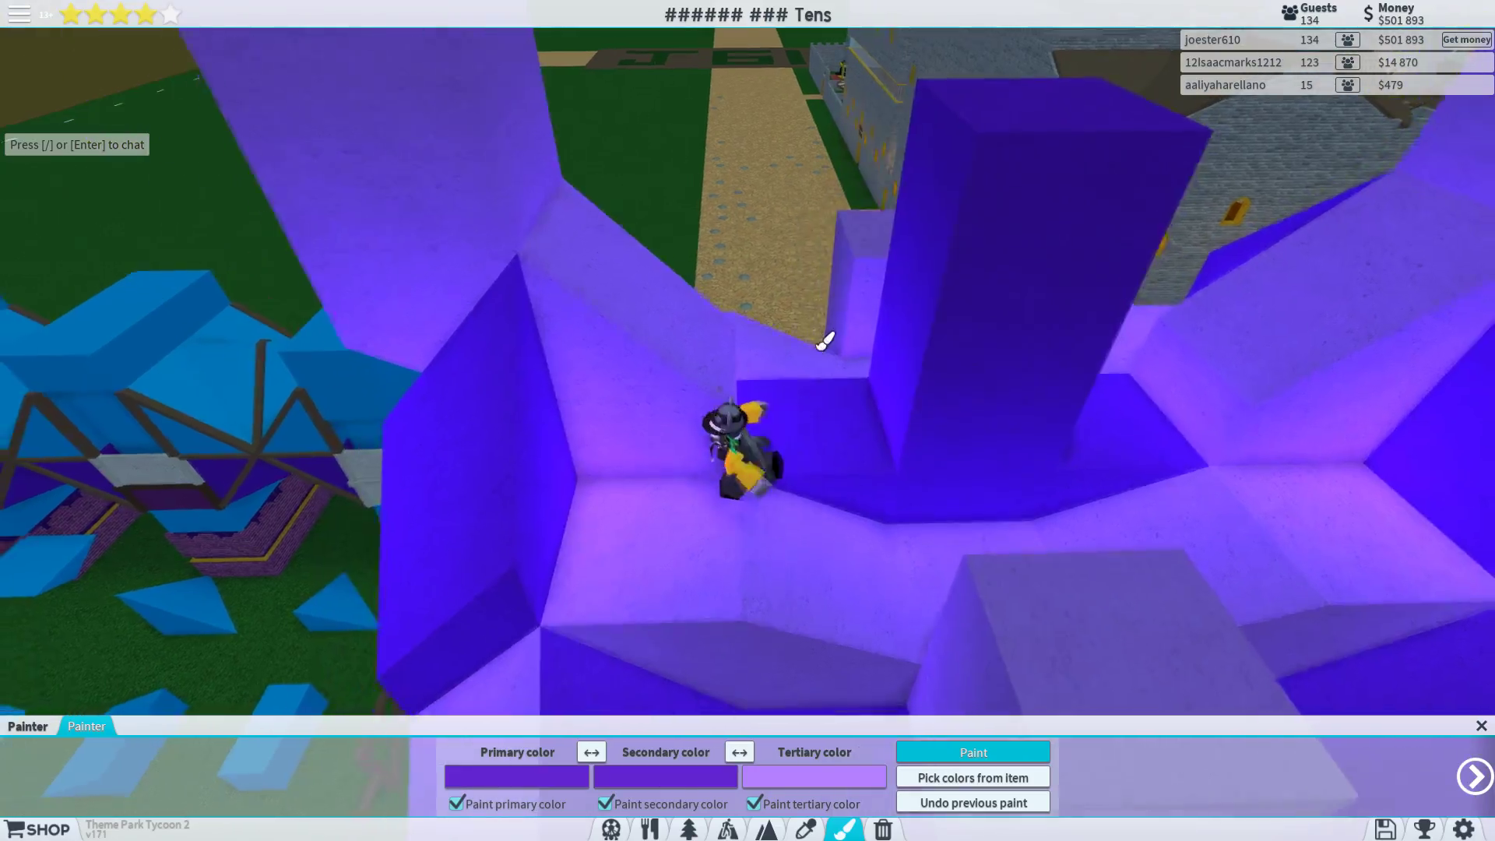
mouse_move(949, 225)
mouse_down()
mouse_move(829, 339)
mouse_move(839, 435)
mouse_move(813, 423)
mouse_move(854, 439)
mouse_up()
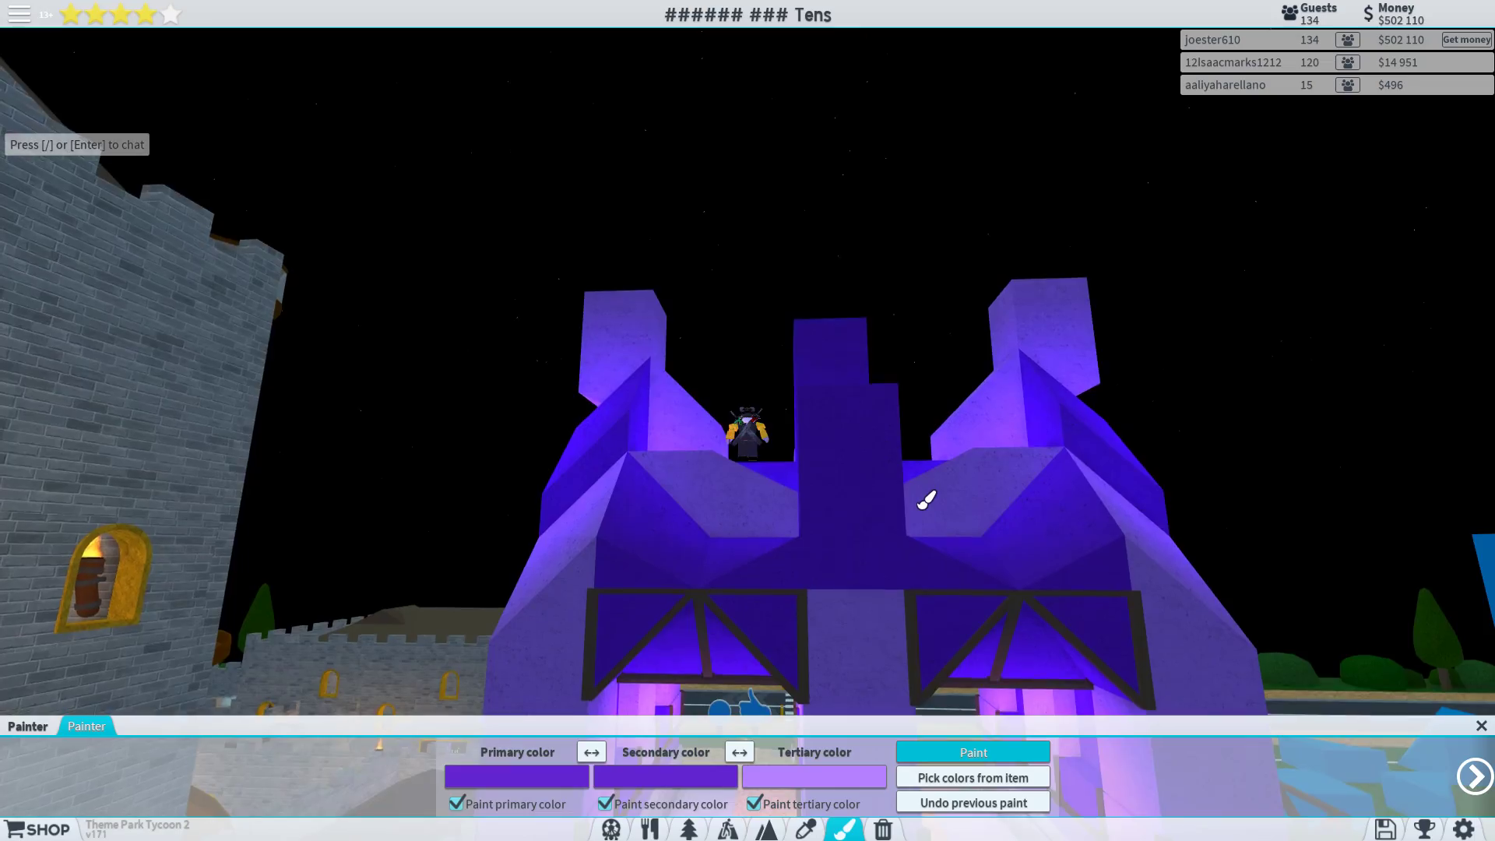
- Paint the central pillars dark purple and check them from above
right_click(927, 500)
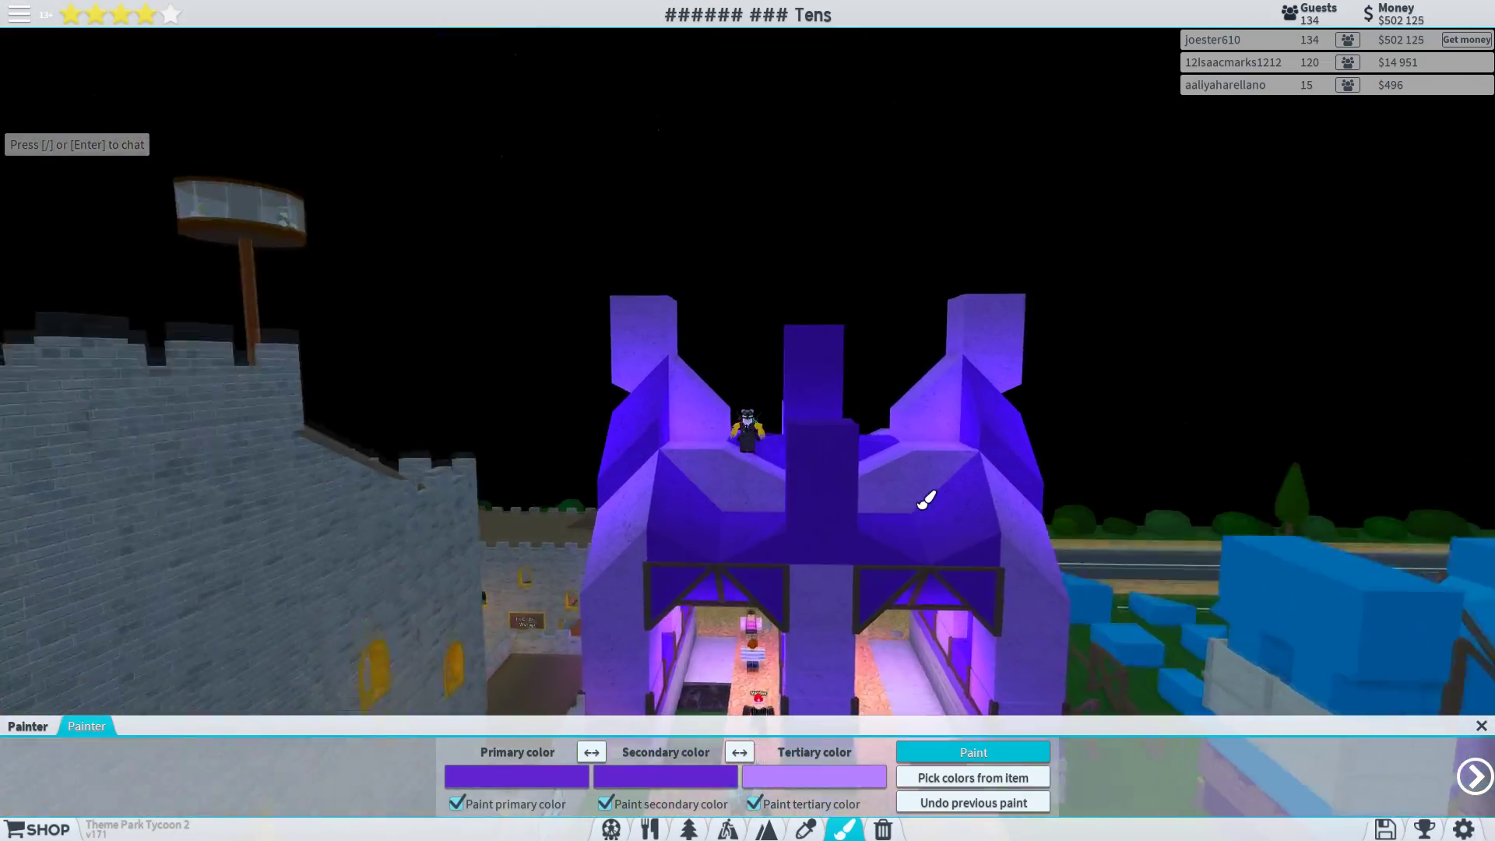
drag(926, 500, 926, 500)
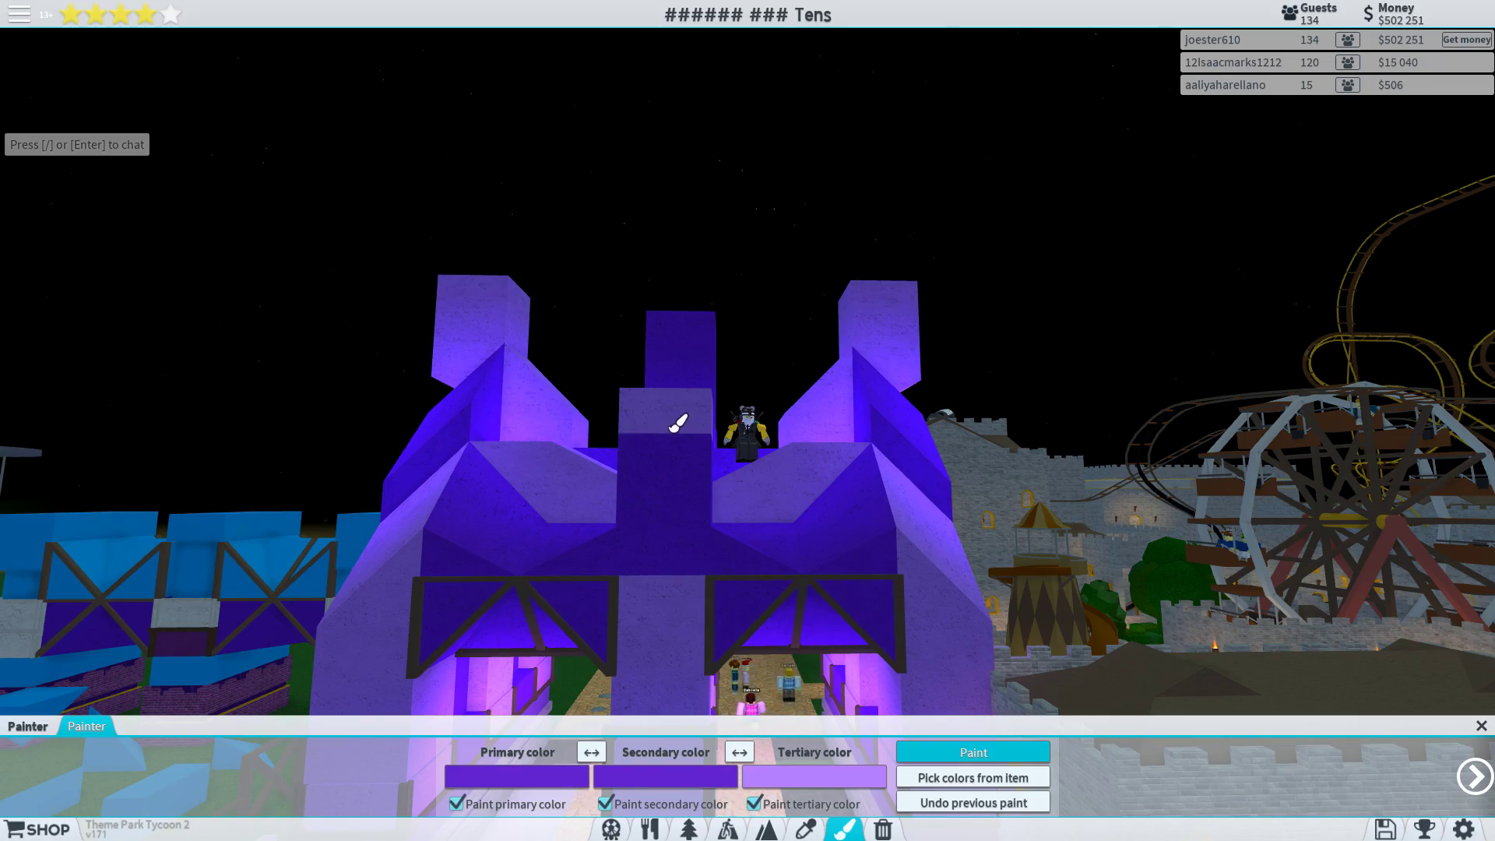
drag(680, 443, 680, 472)
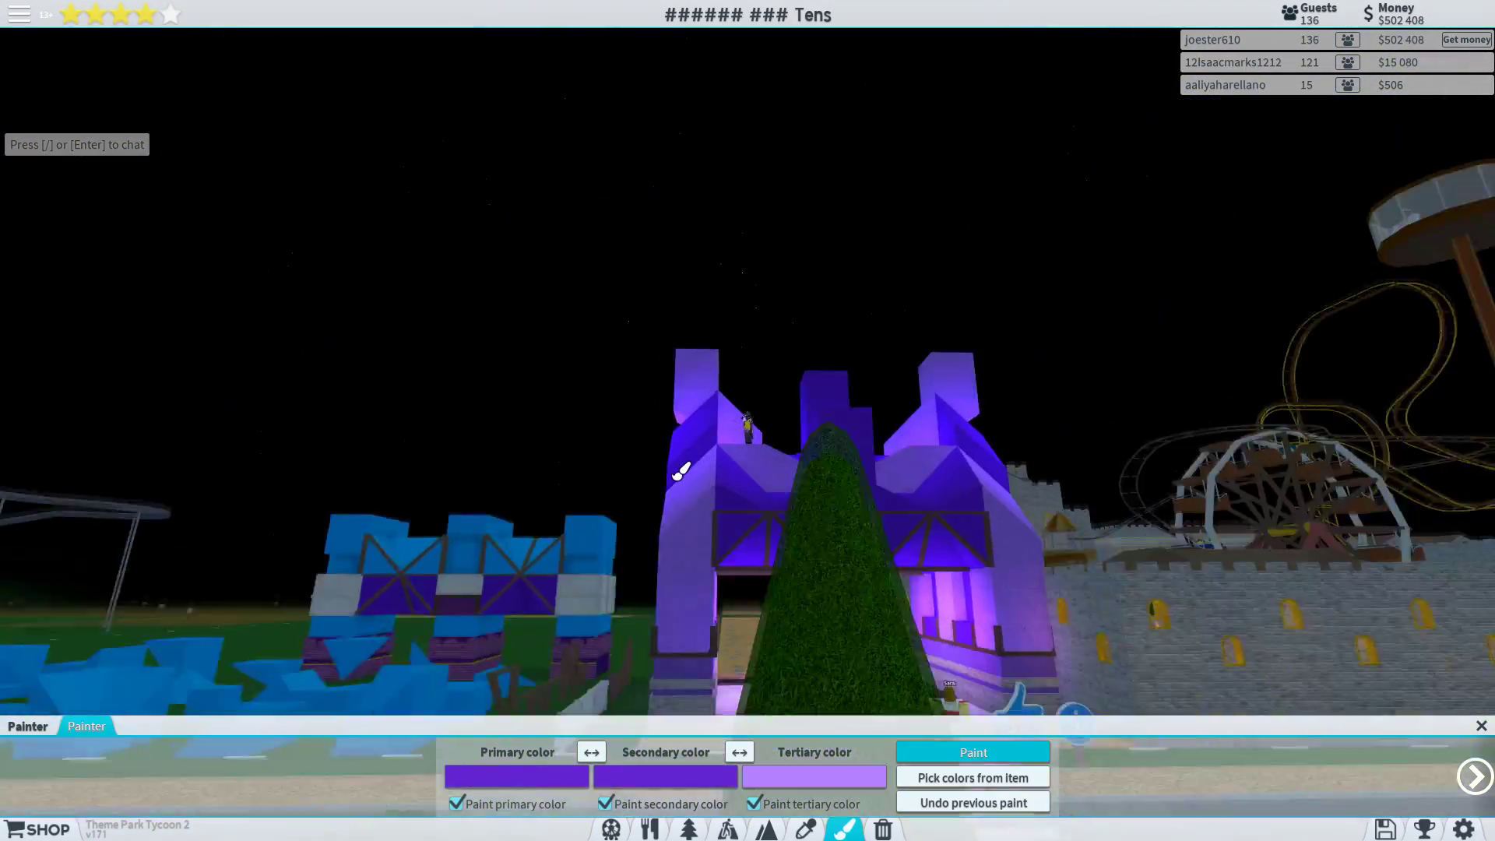
drag(681, 471, 765, 449)
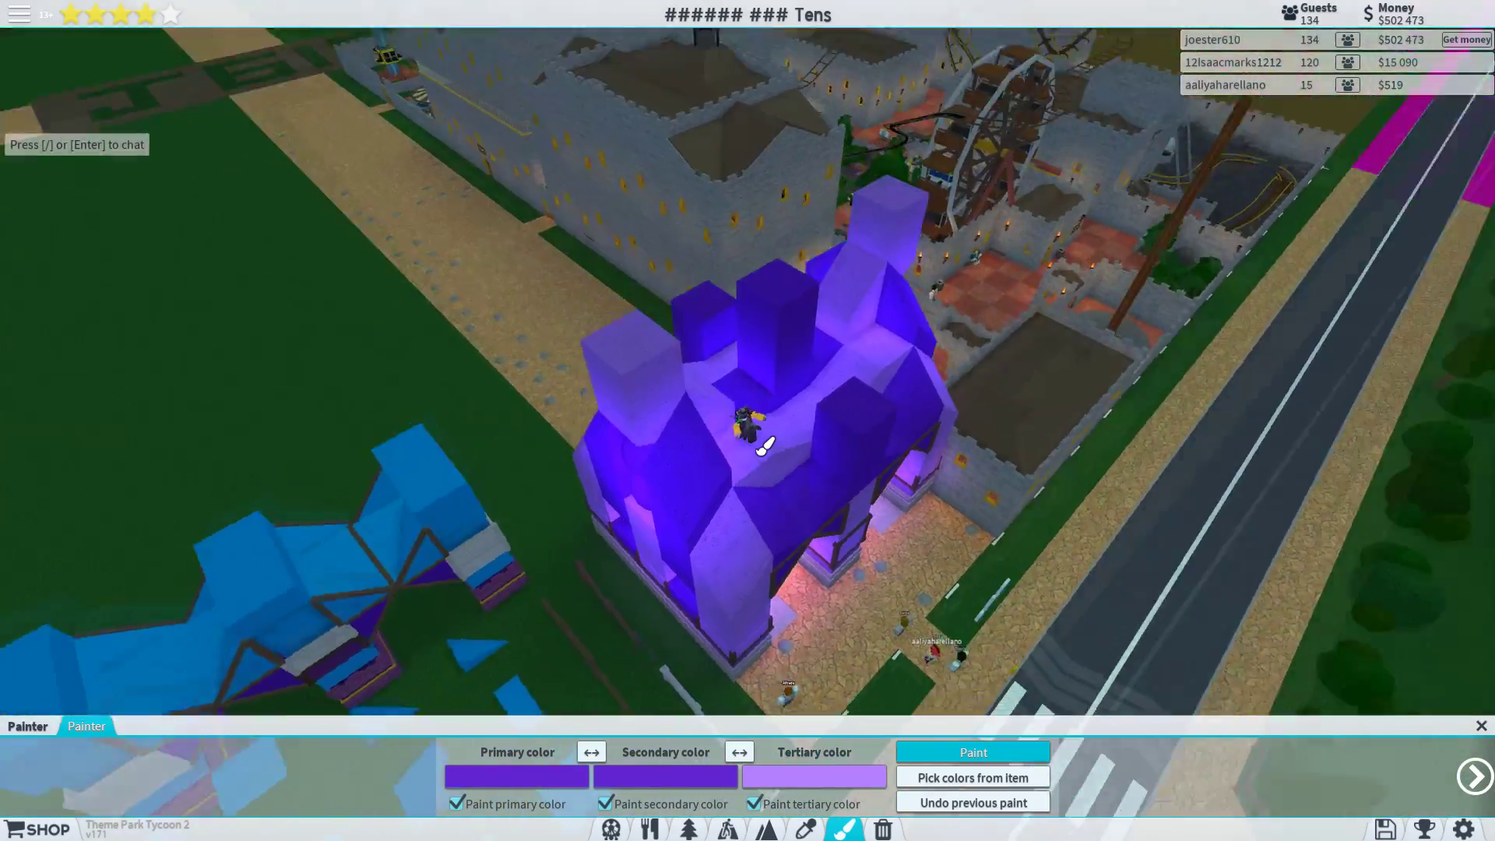
key(Left)
key(Left)
key(Left)
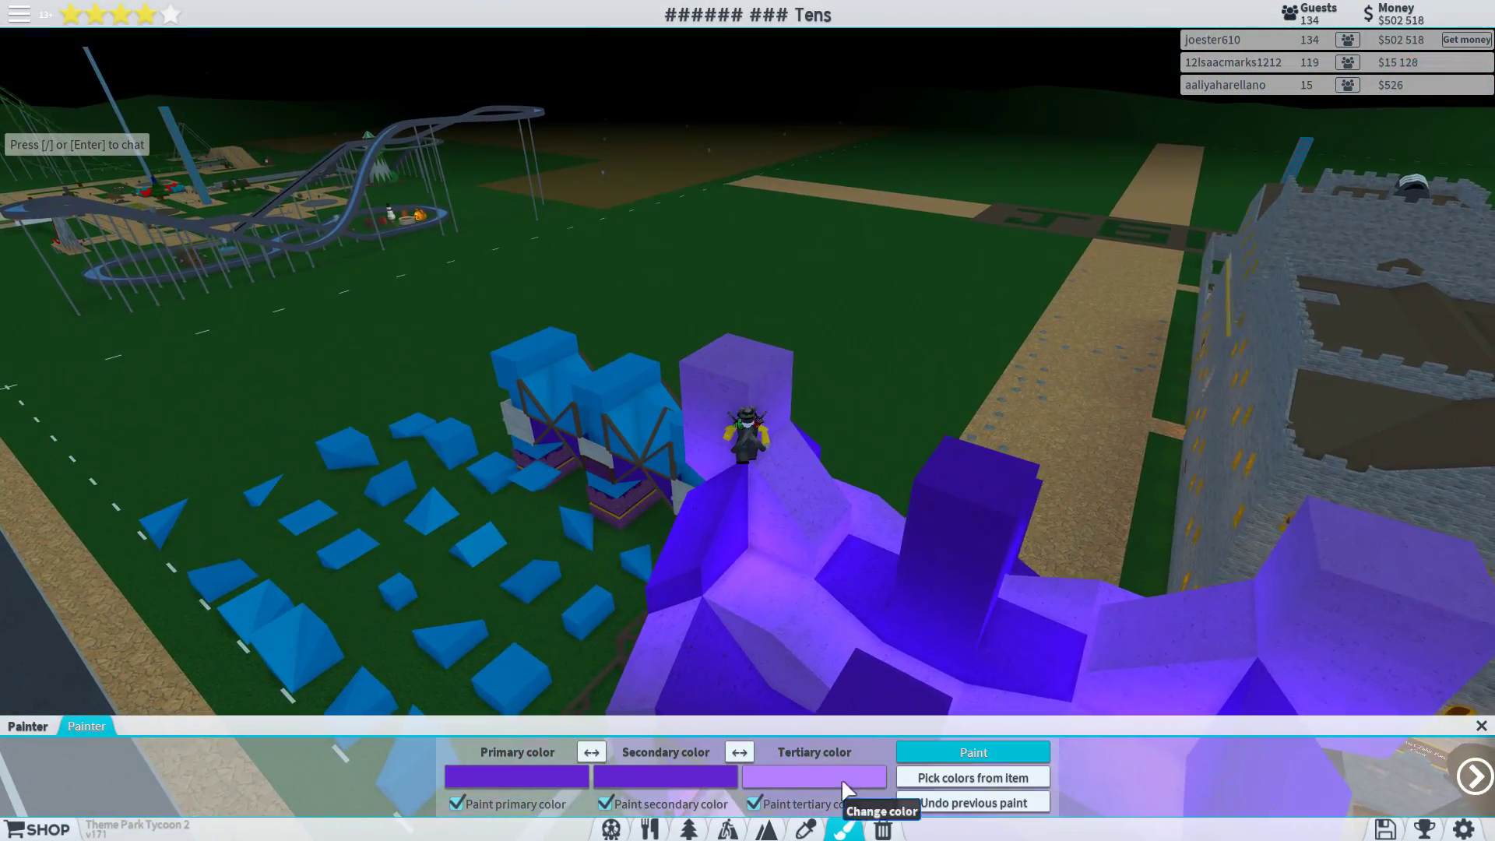
click(806, 829)
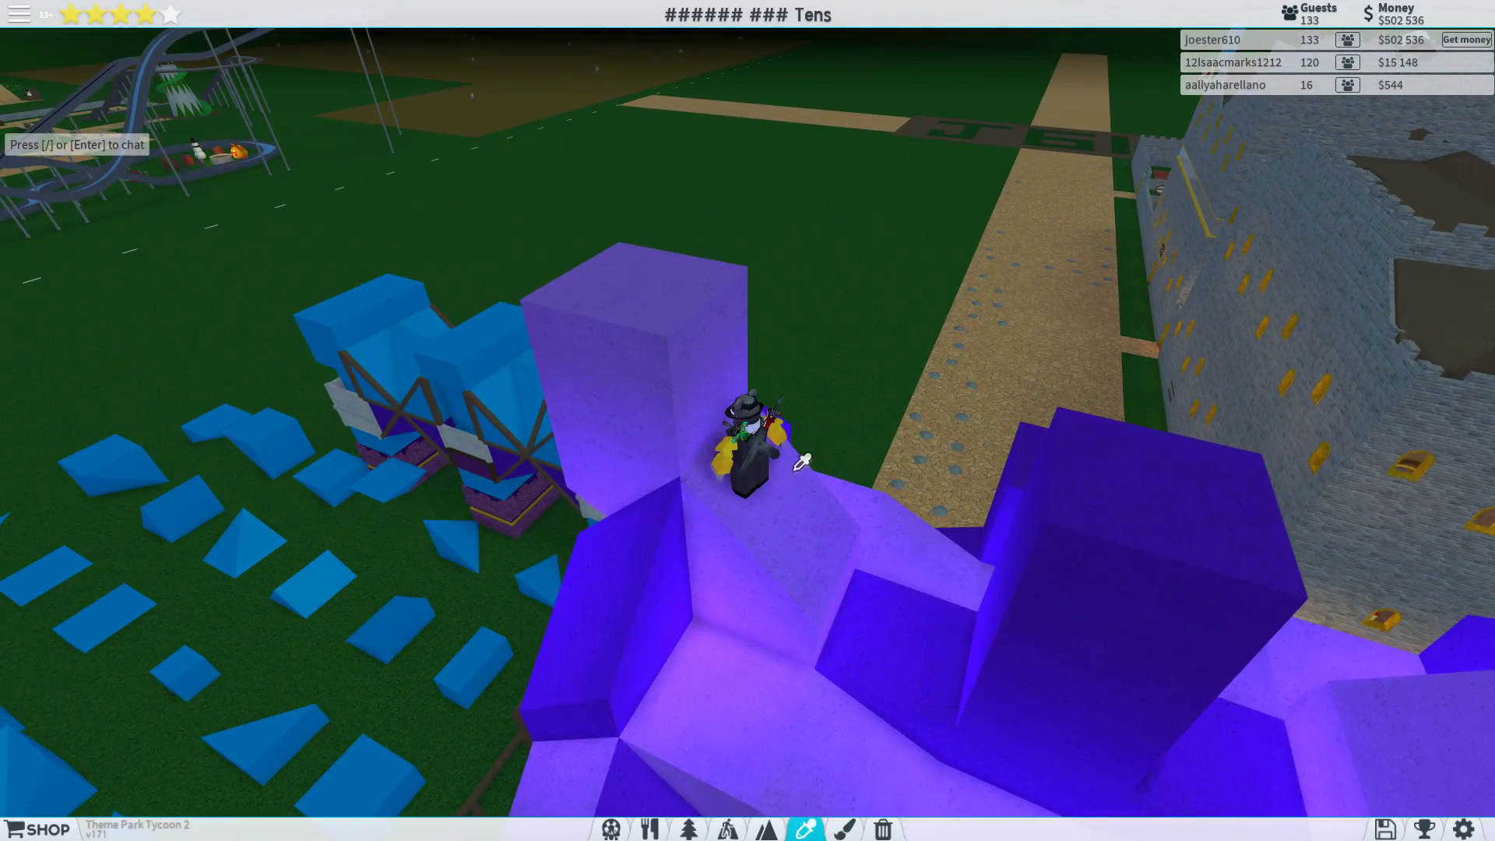
- Copy the tall spire block and circle the gate toward its right spire
click(801, 462)
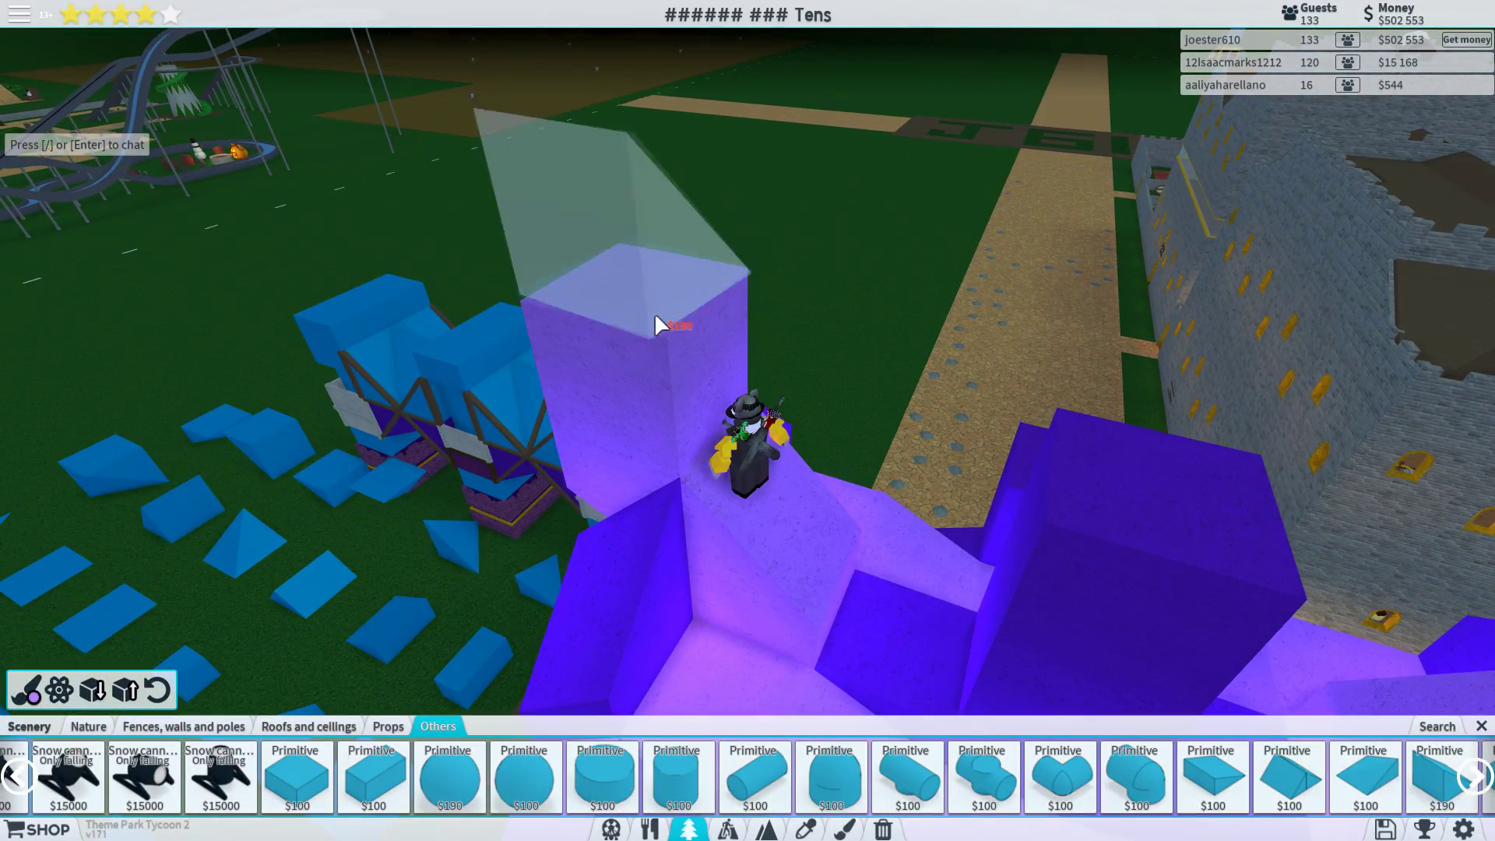
key(Left)
key(Left)
key(Left)
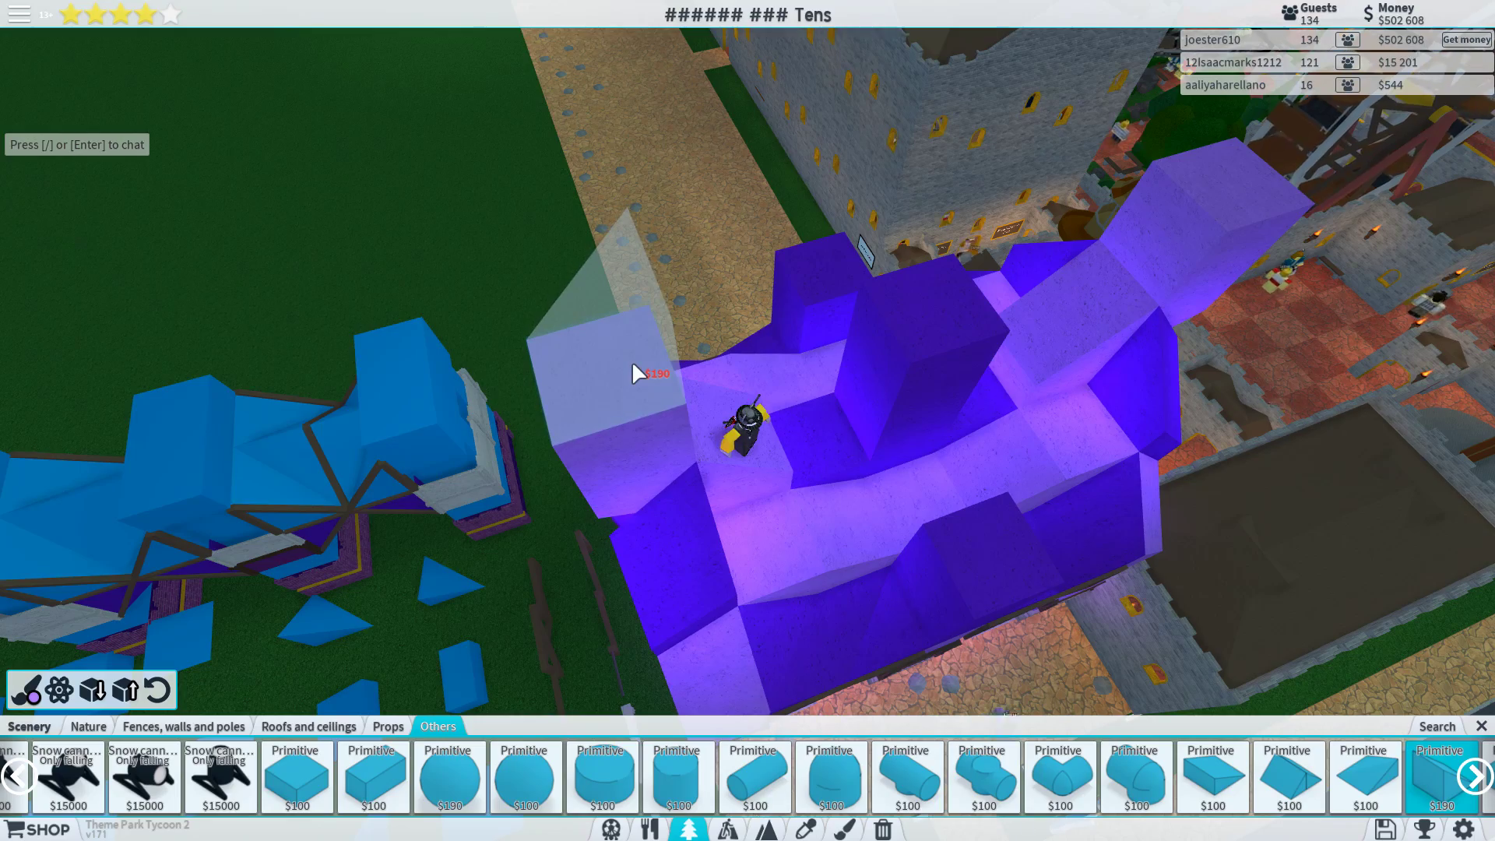
key(Left)
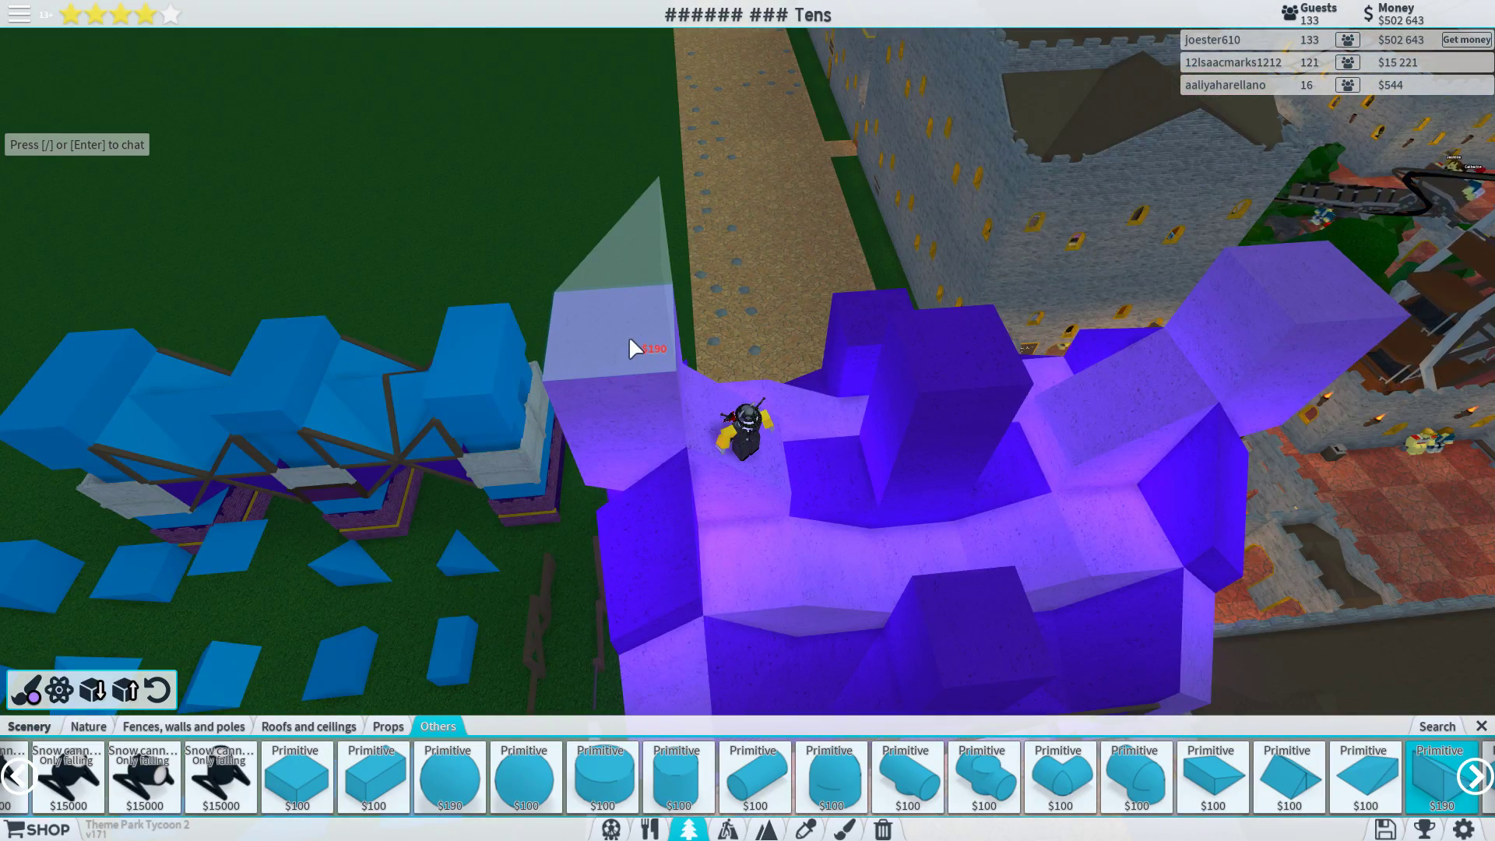
key(Left)
key(Left)
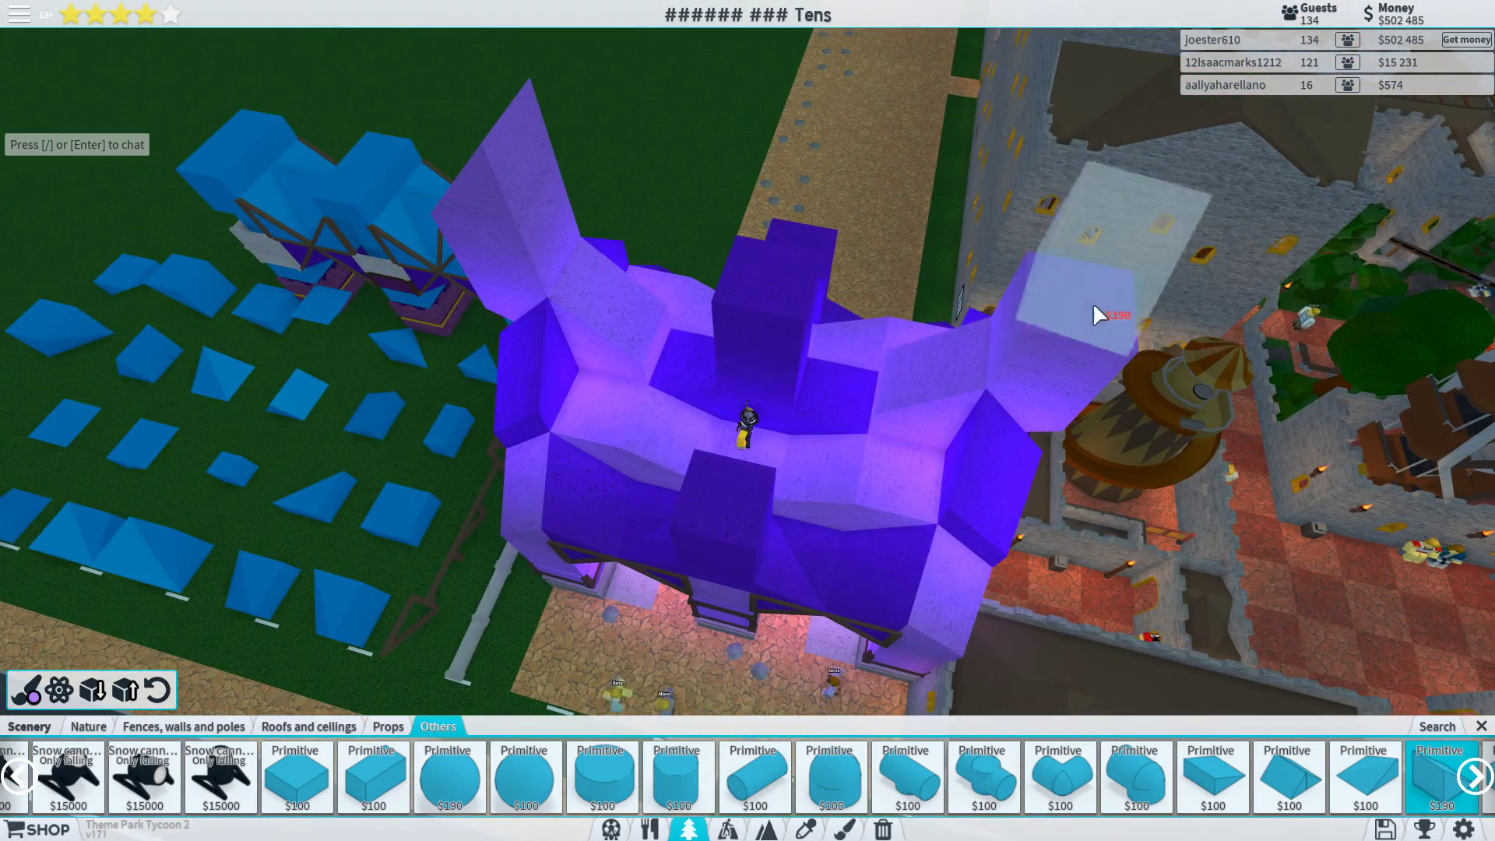
key(Left)
key(Left)
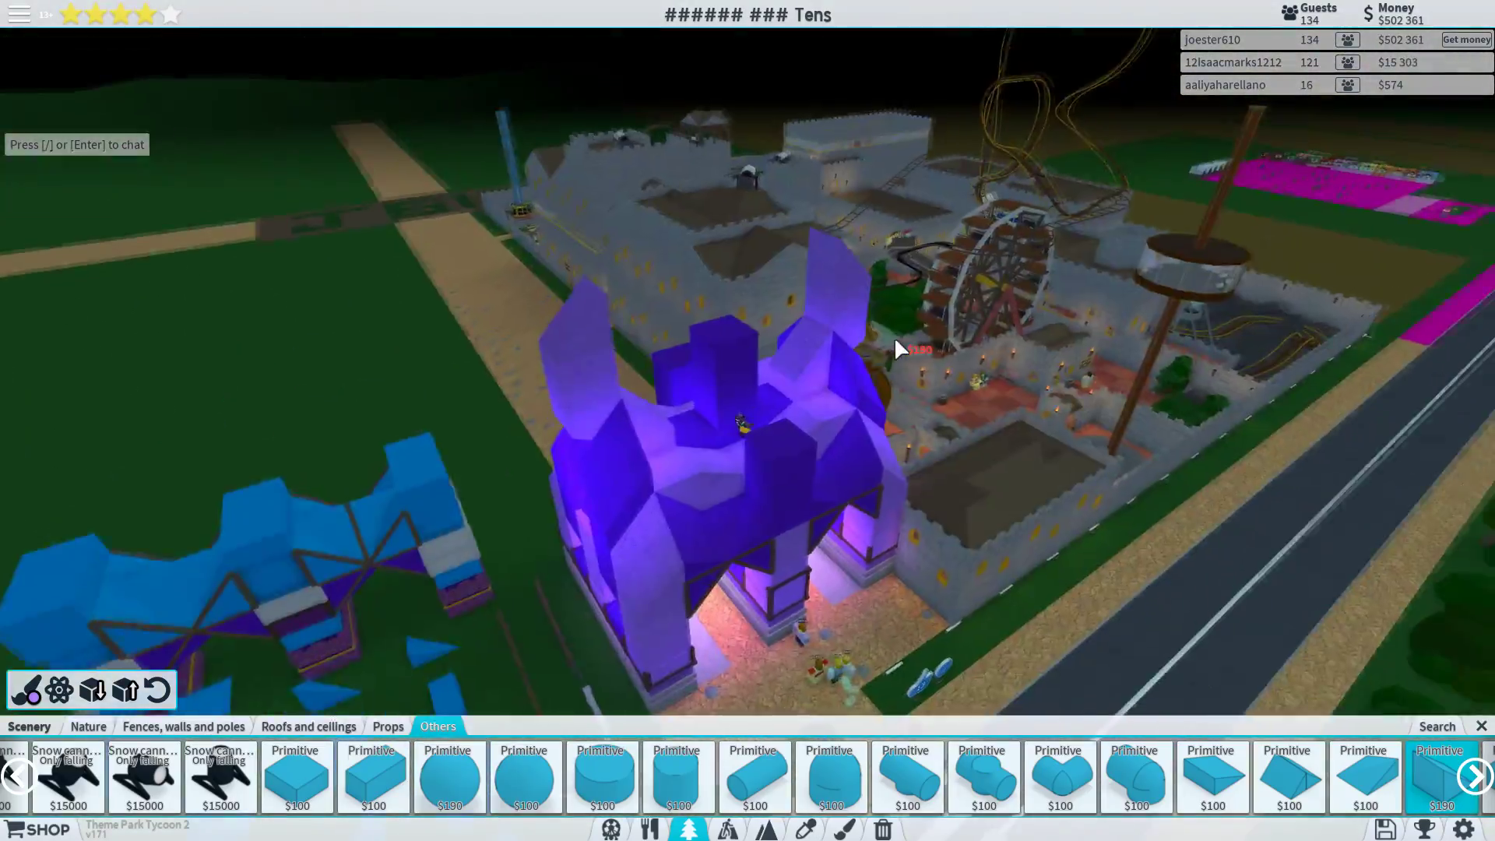
key(Left)
- Orbit in closer to the gate top and select the Picker tool with 6
key(Down)
key(Up)
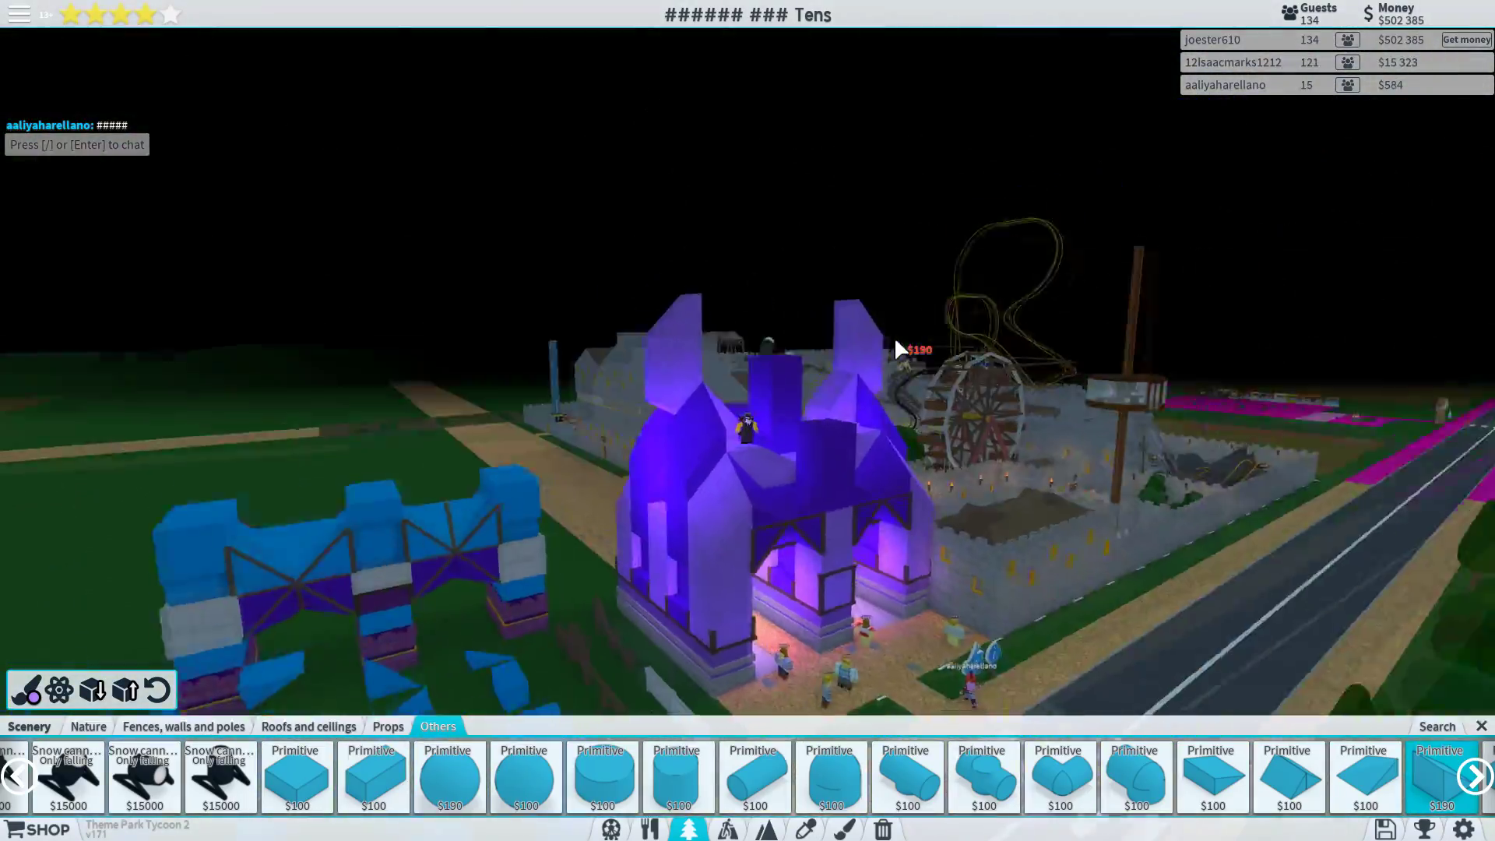
key(Up)
key(Left)
key(Down)
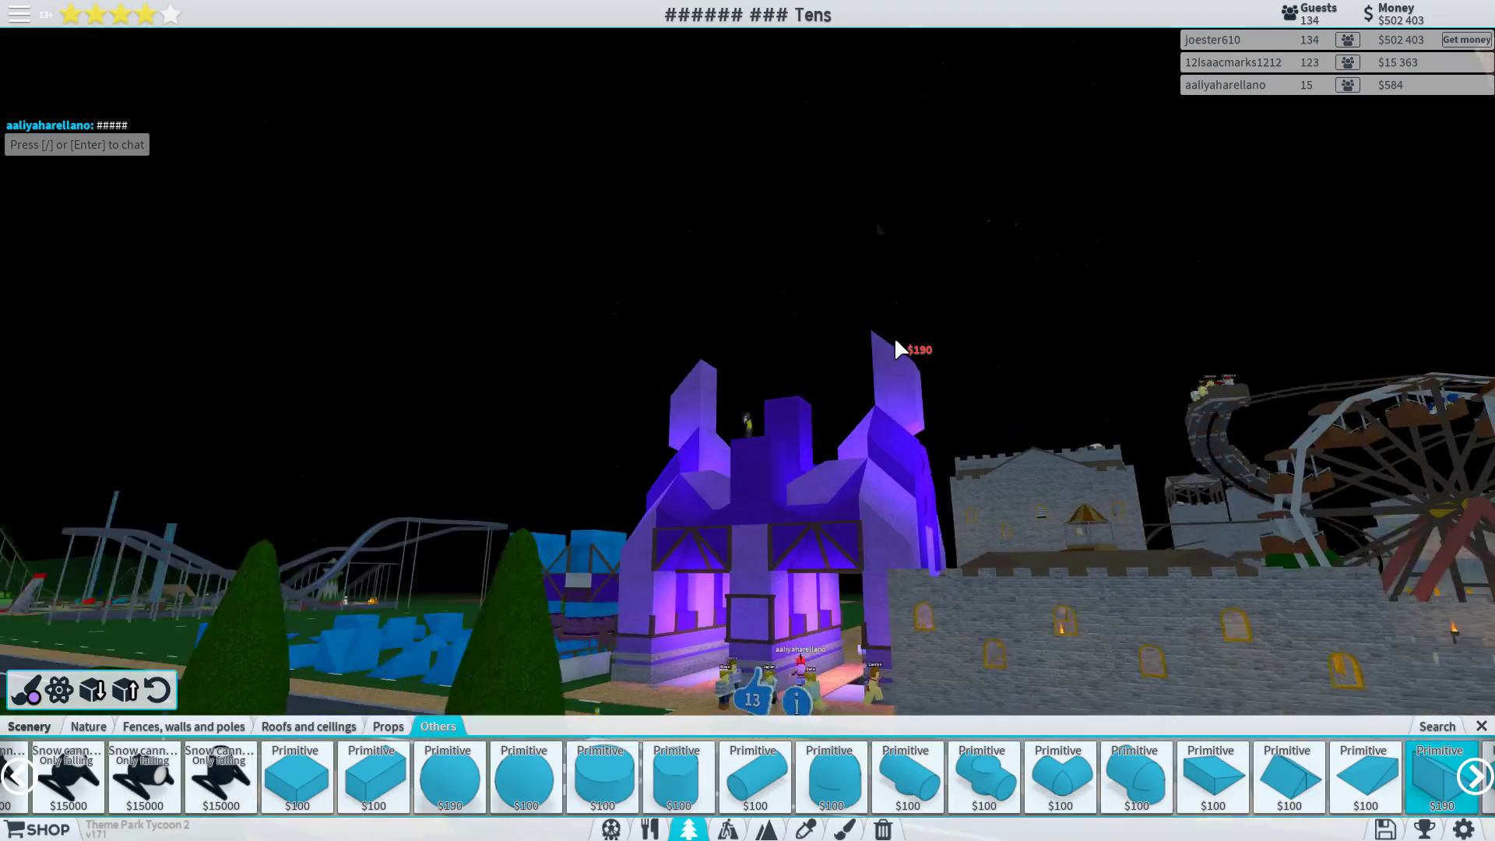
key(Up)
key(Left)
key(Down)
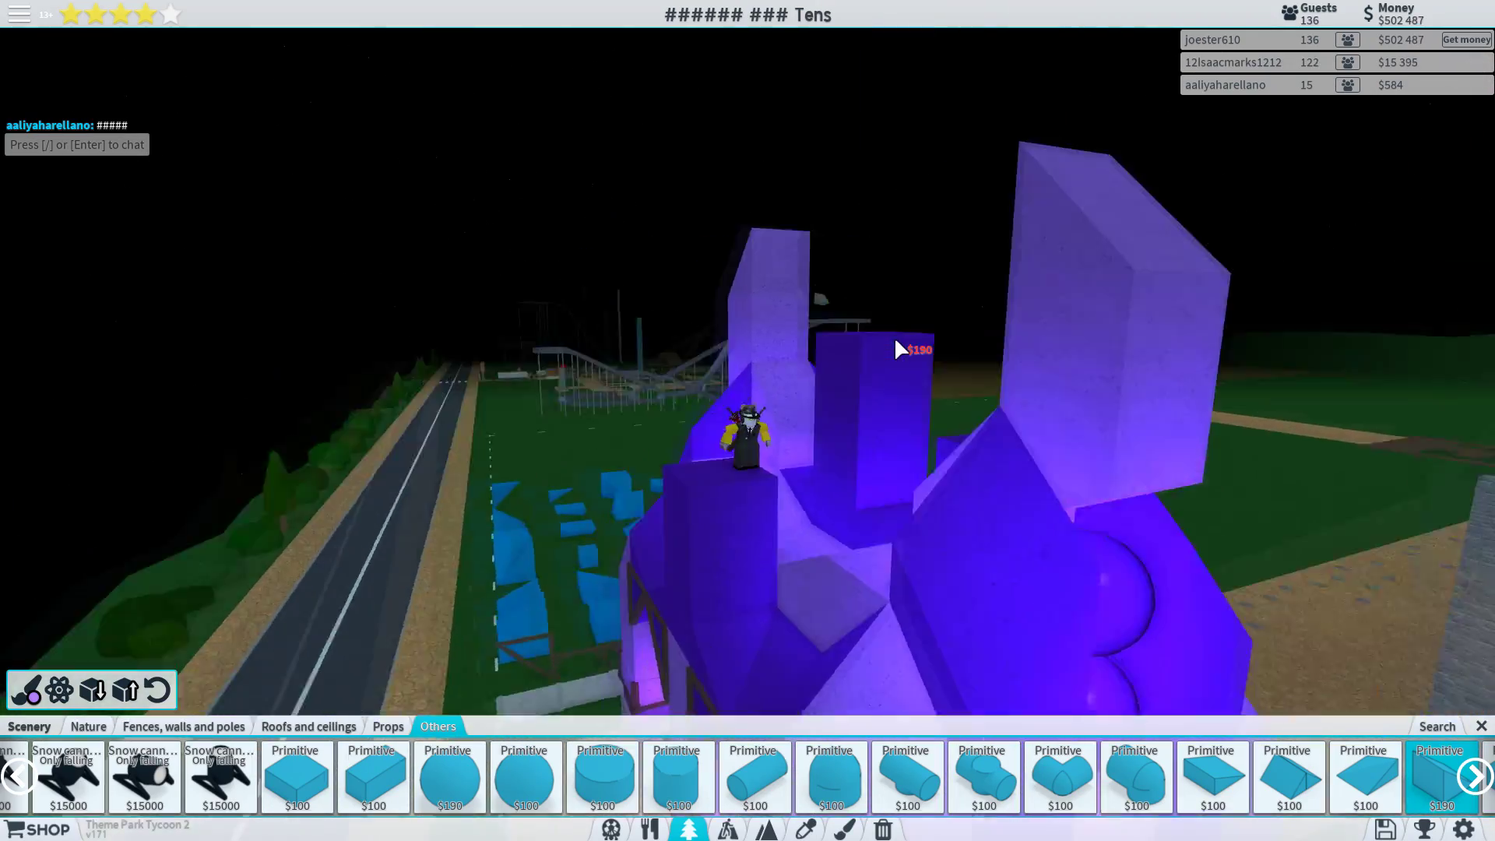
key(Left)
key(Left)
key(6)
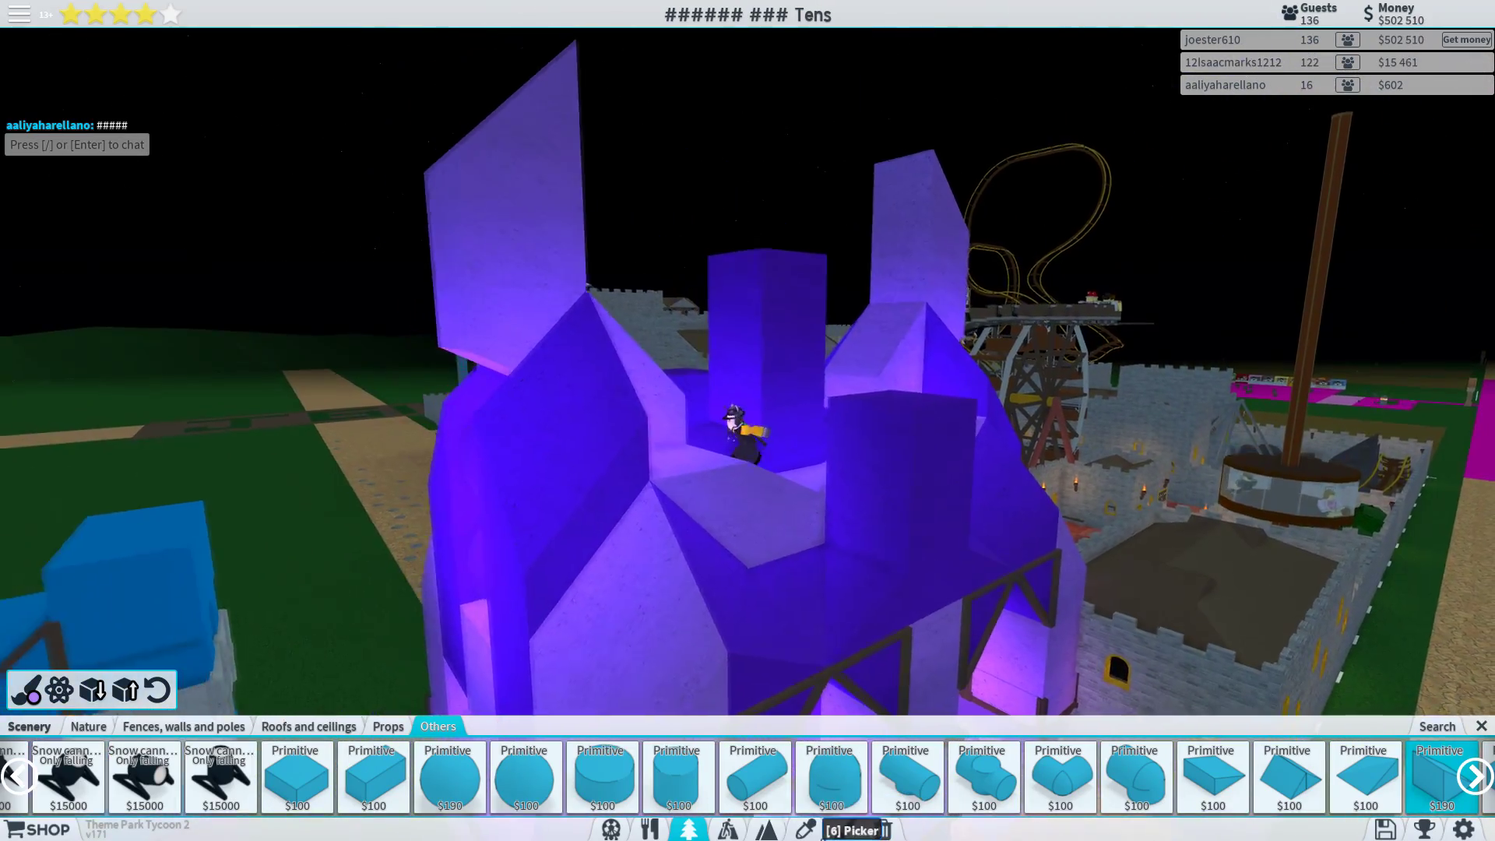
key(Left)
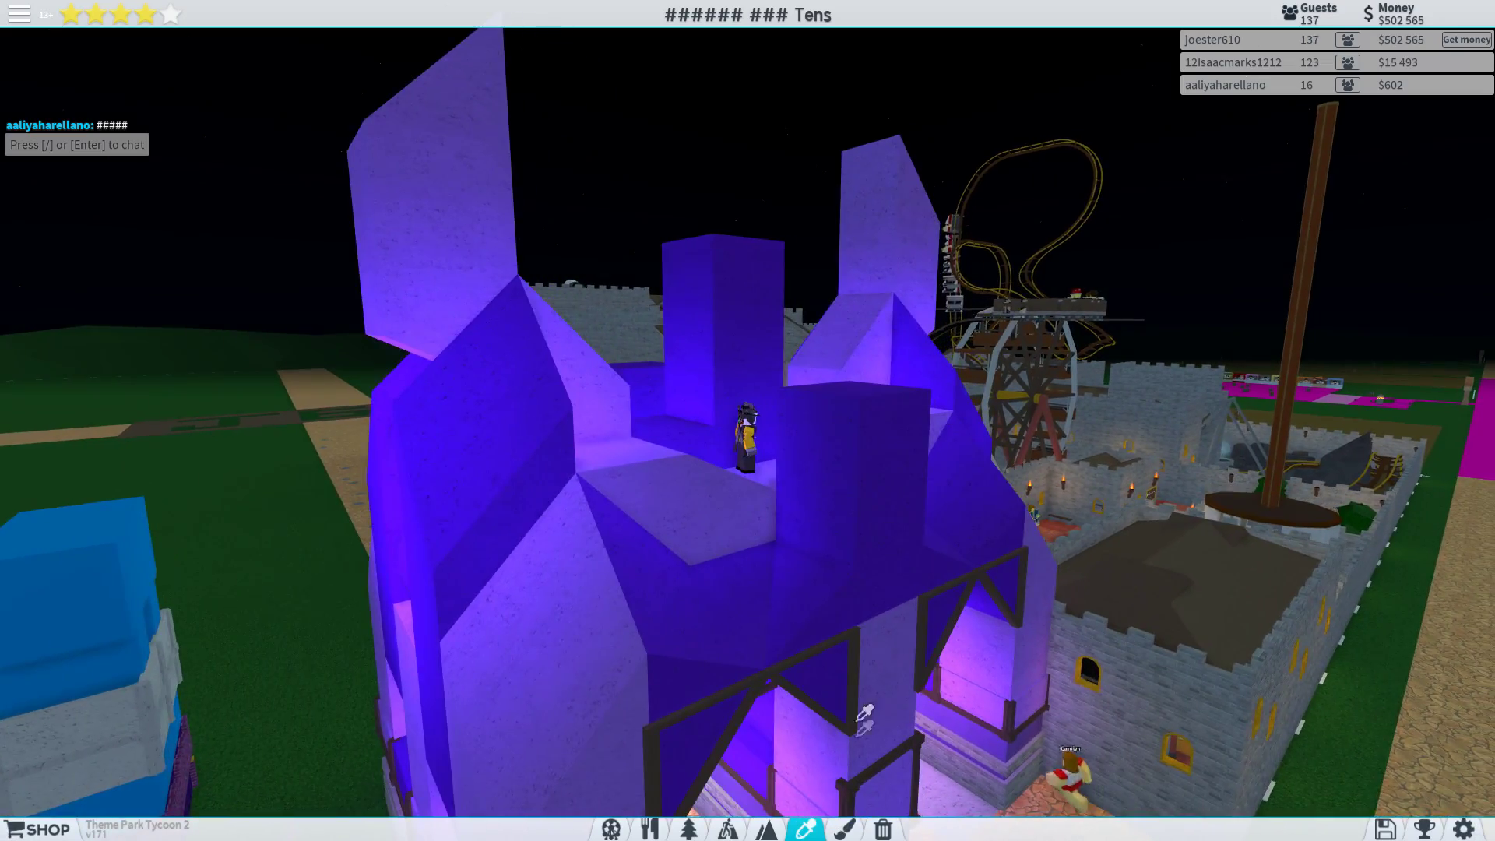
scroll(749, 421, up, 5)
- Open the Props scenery catalogue and scroll past presents, ducks, coffins and wreaths
click(89, 727)
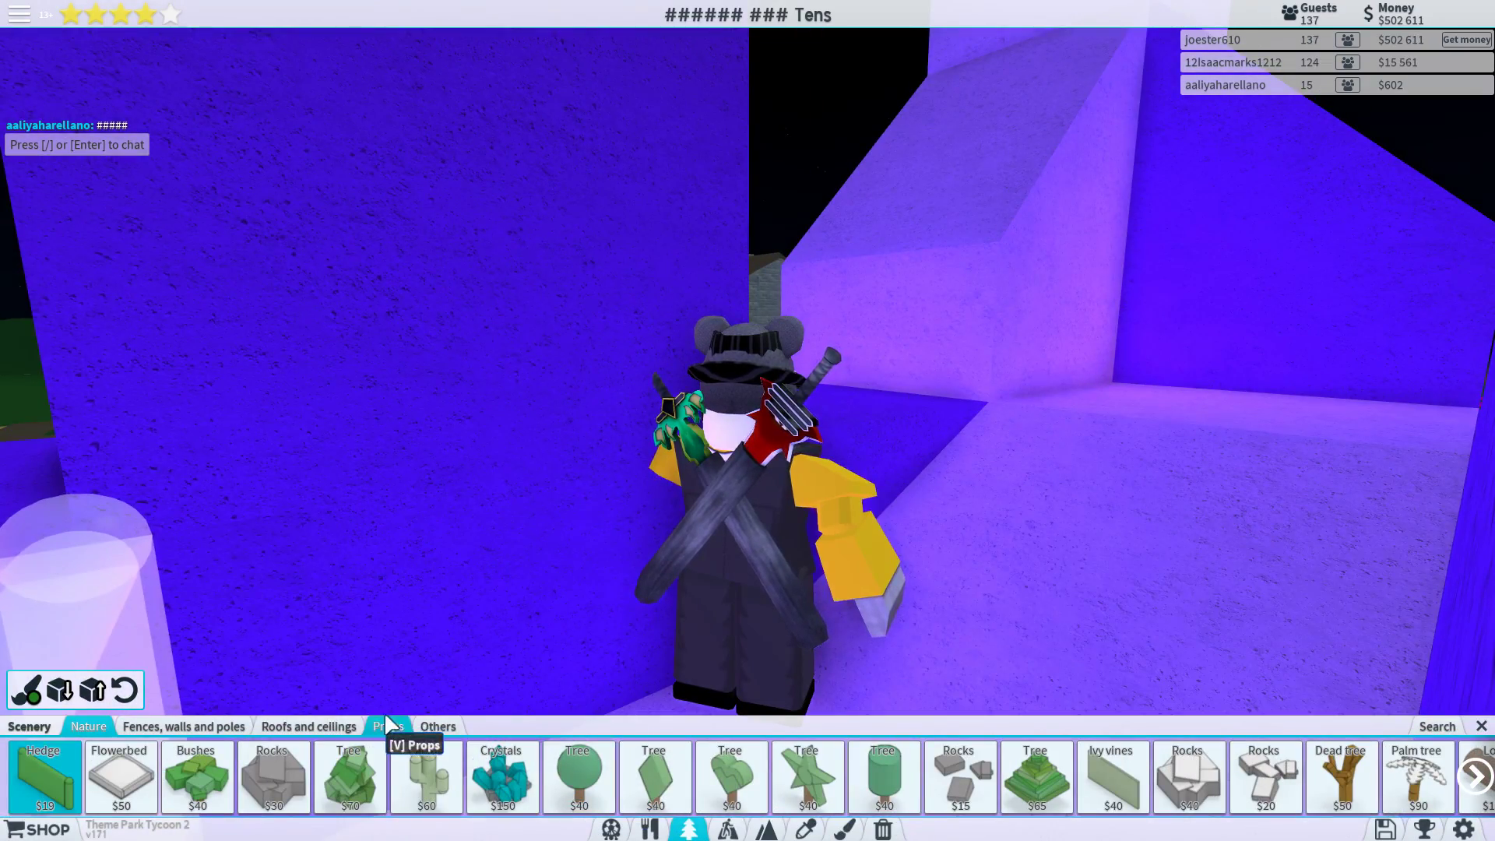
click(389, 726)
scroll(748, 421, down, 5)
click(1476, 776)
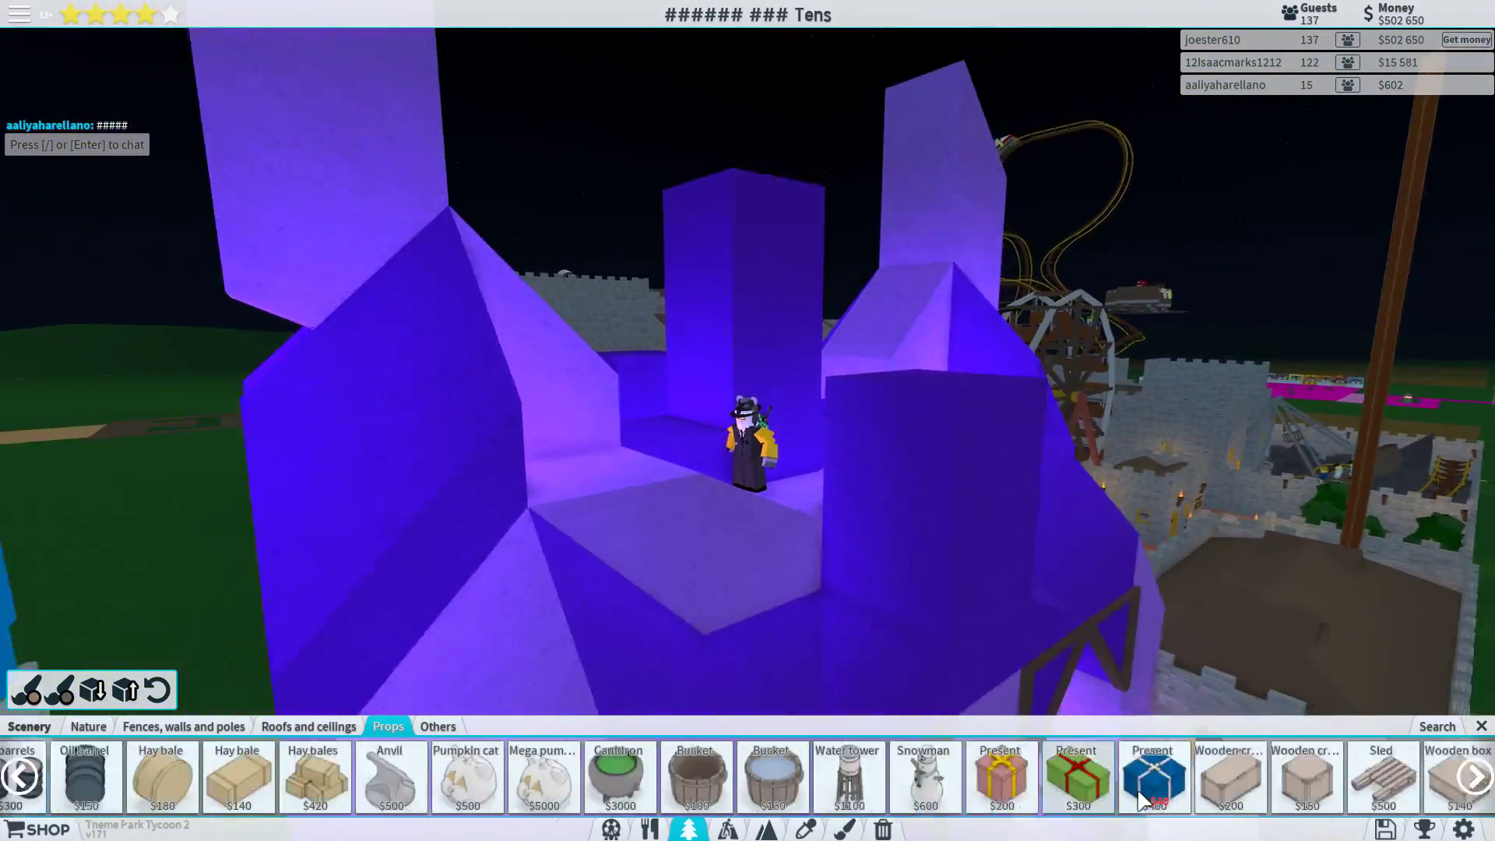
scroll(1145, 798, down, 3)
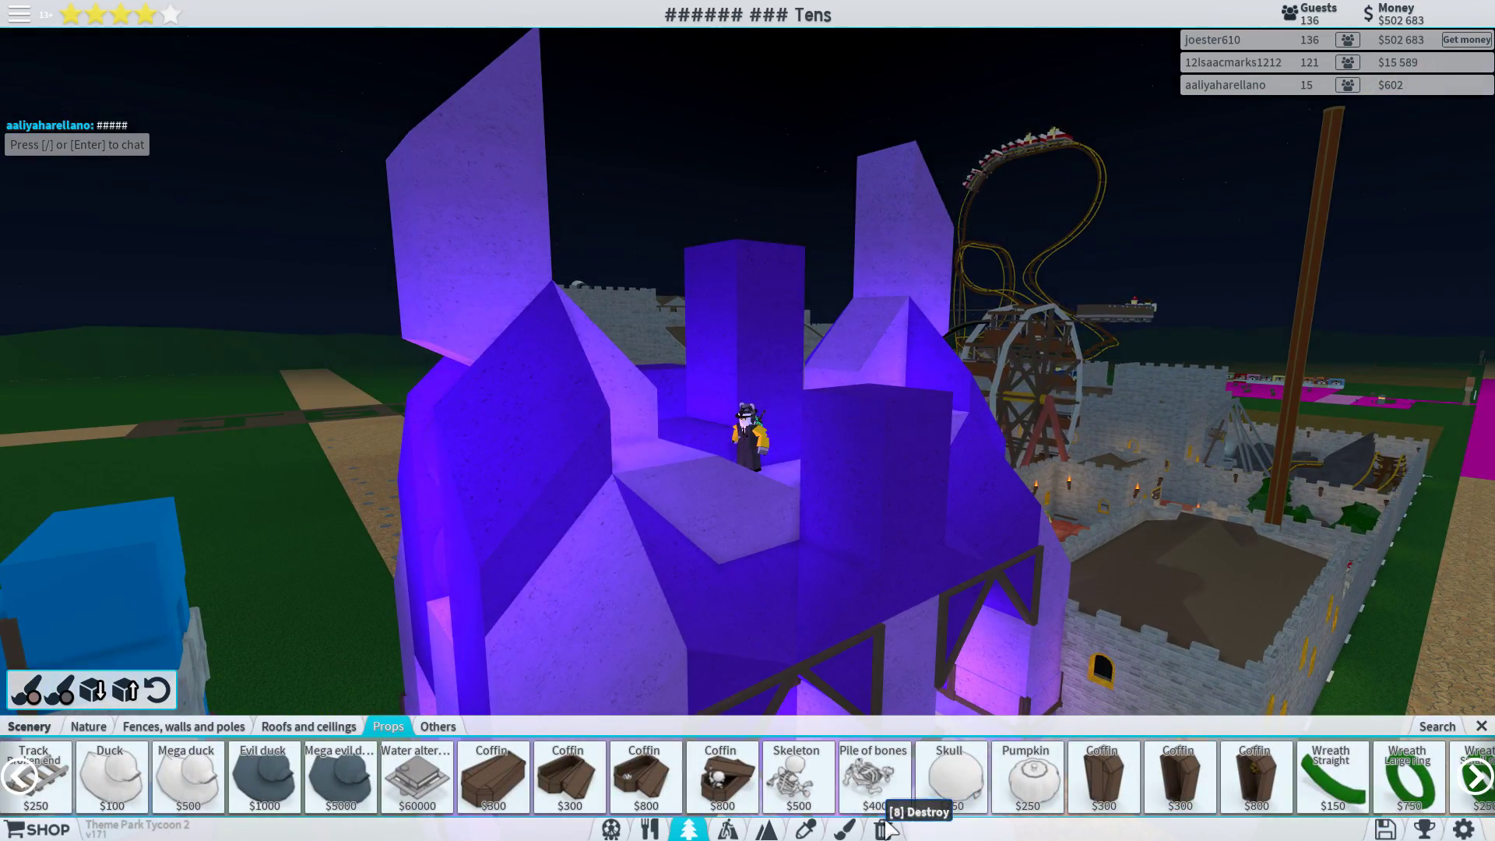
scroll(1120, 766, down, 3)
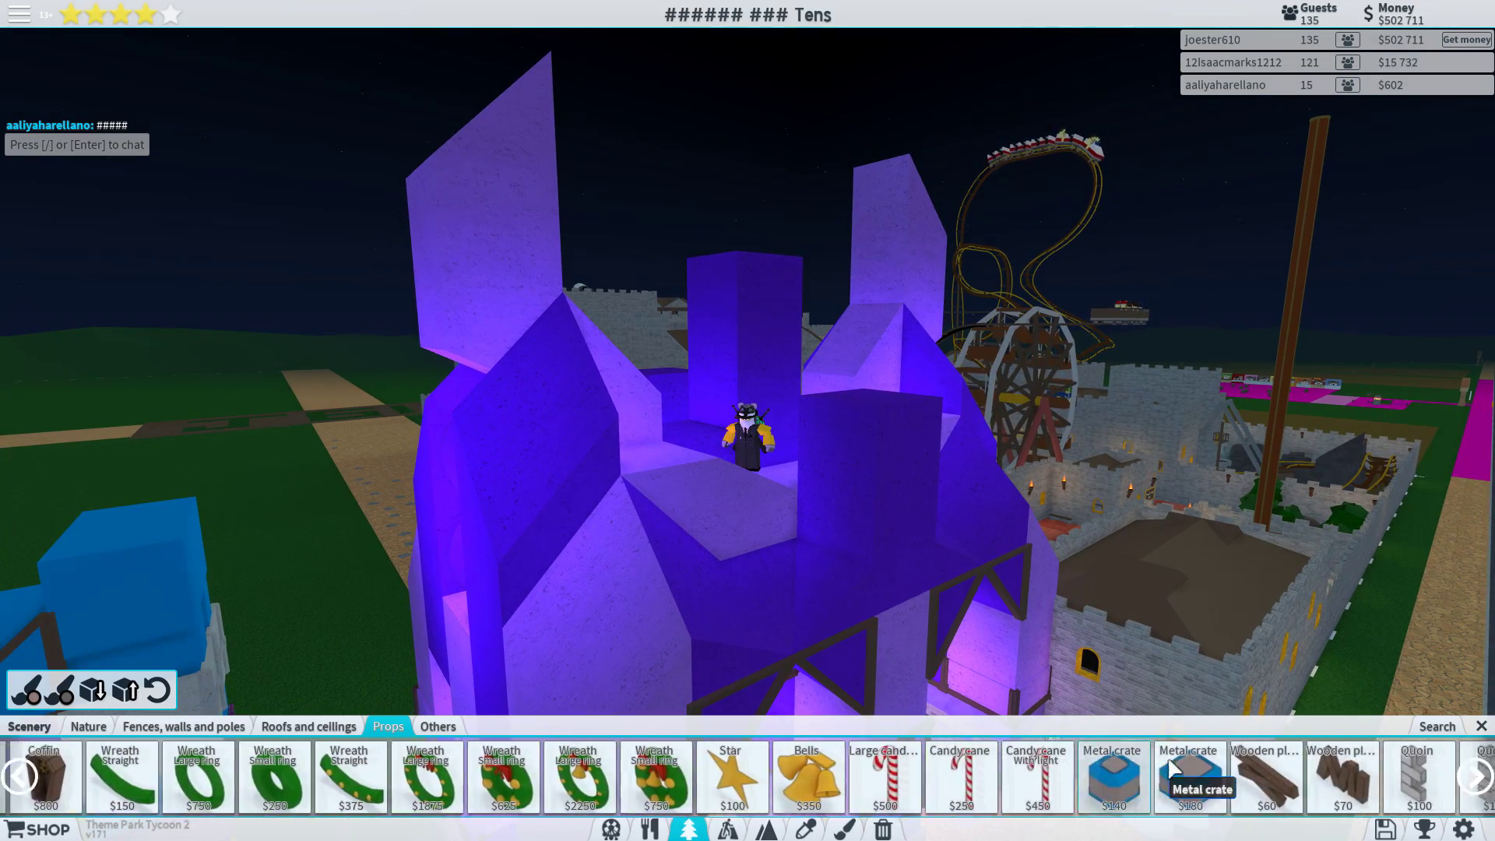
- Place a $1200 light orb atop the central purple tower, then pick up a purple block
click(940, 776)
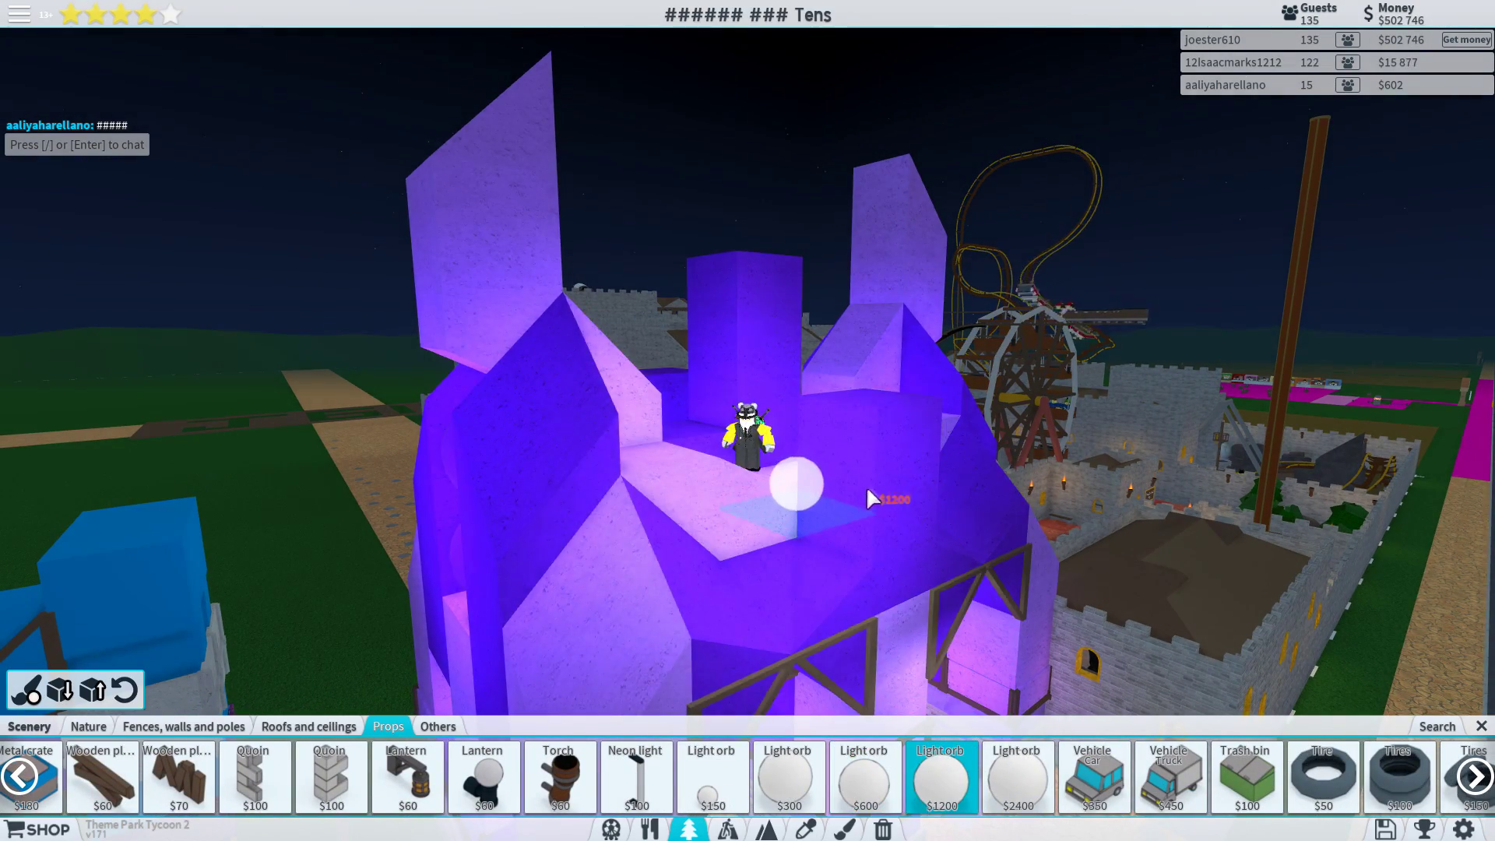
scroll(873, 410, up, 2)
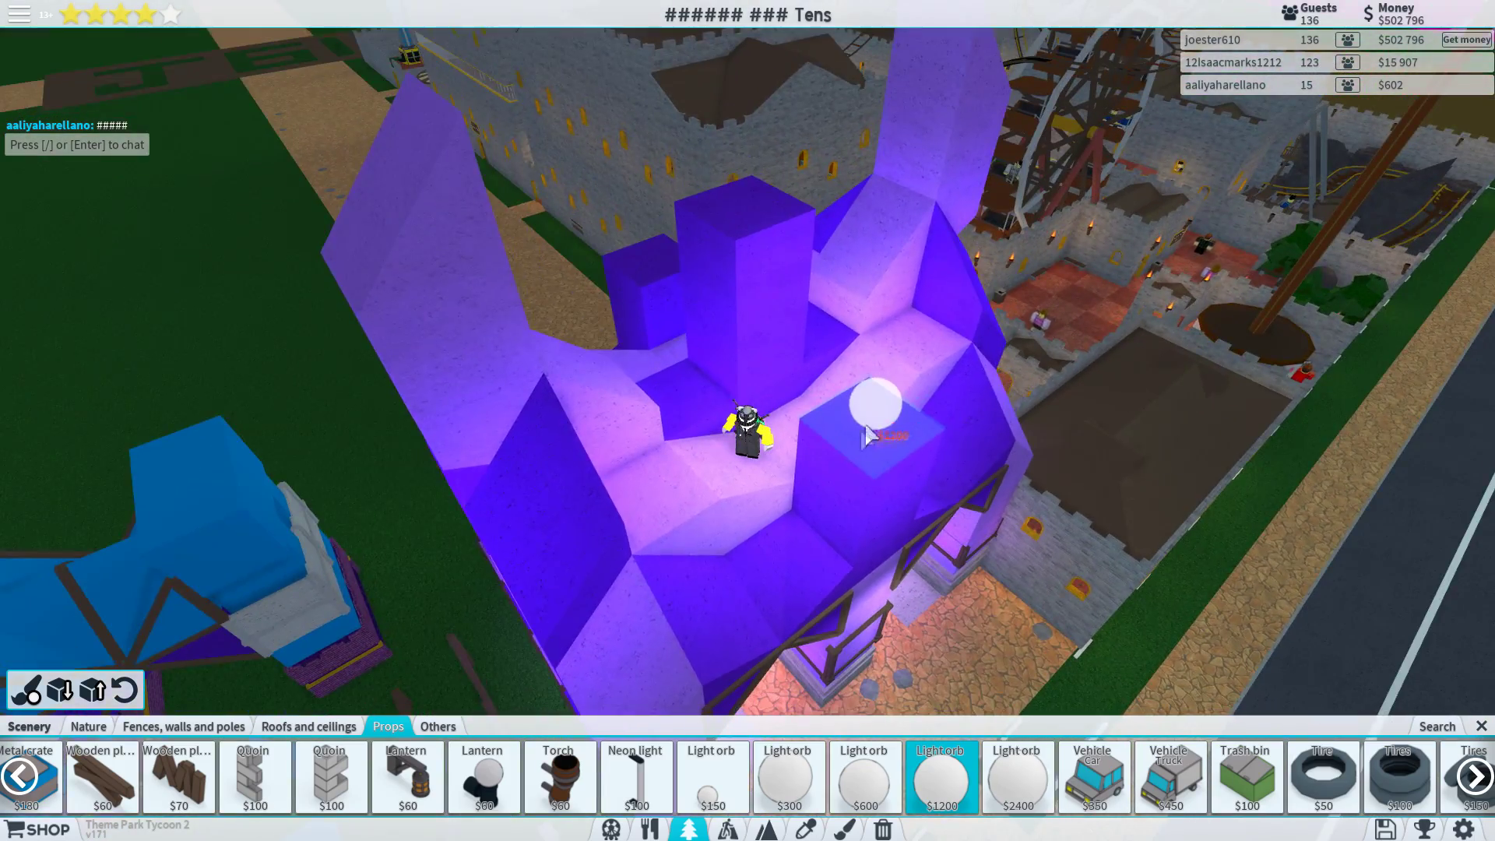
click(764, 205)
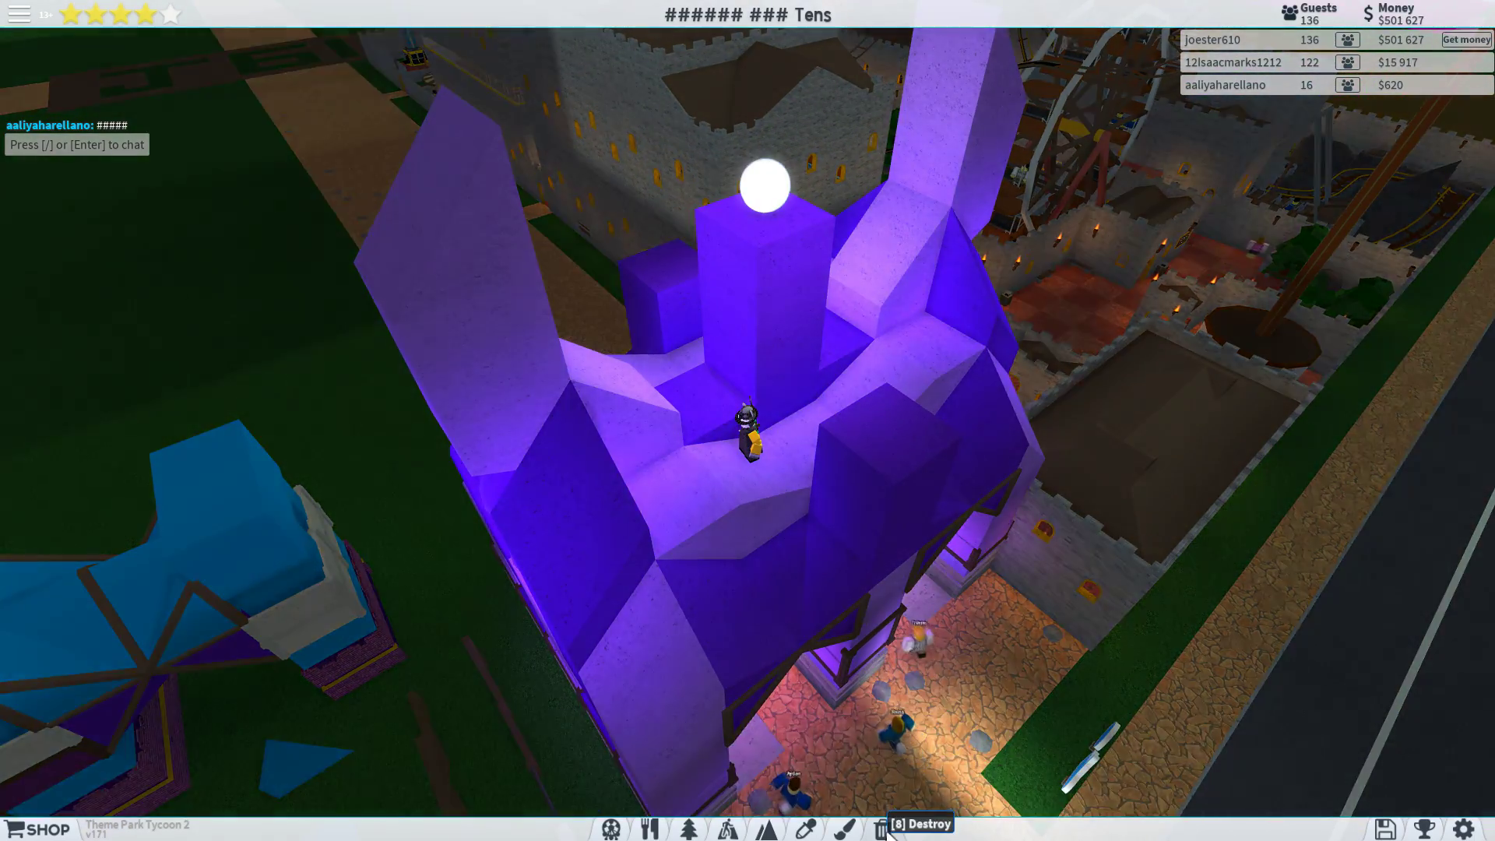
click(884, 830)
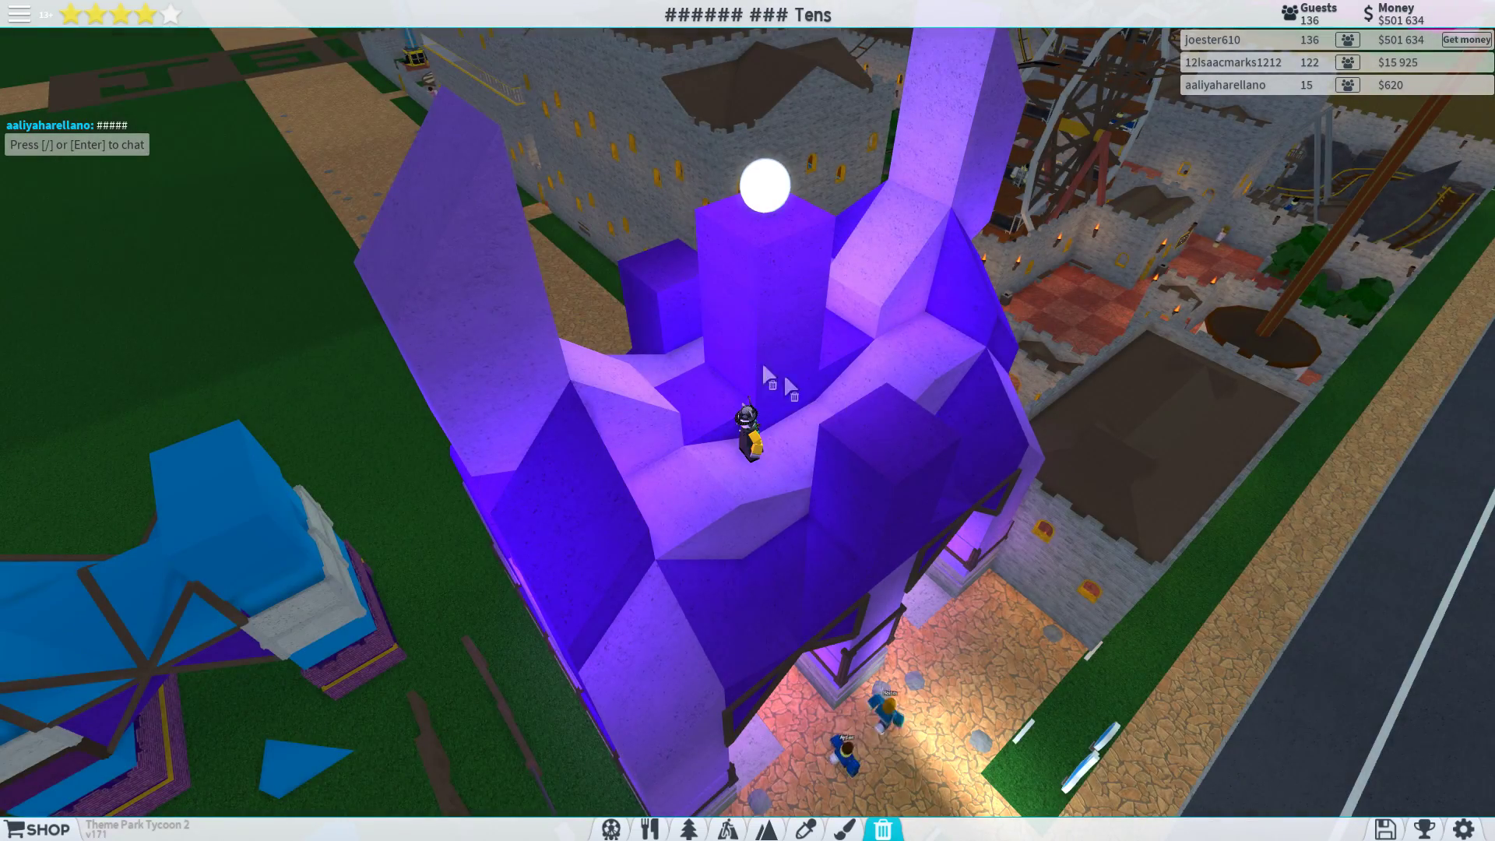
drag(918, 529, 896, 478)
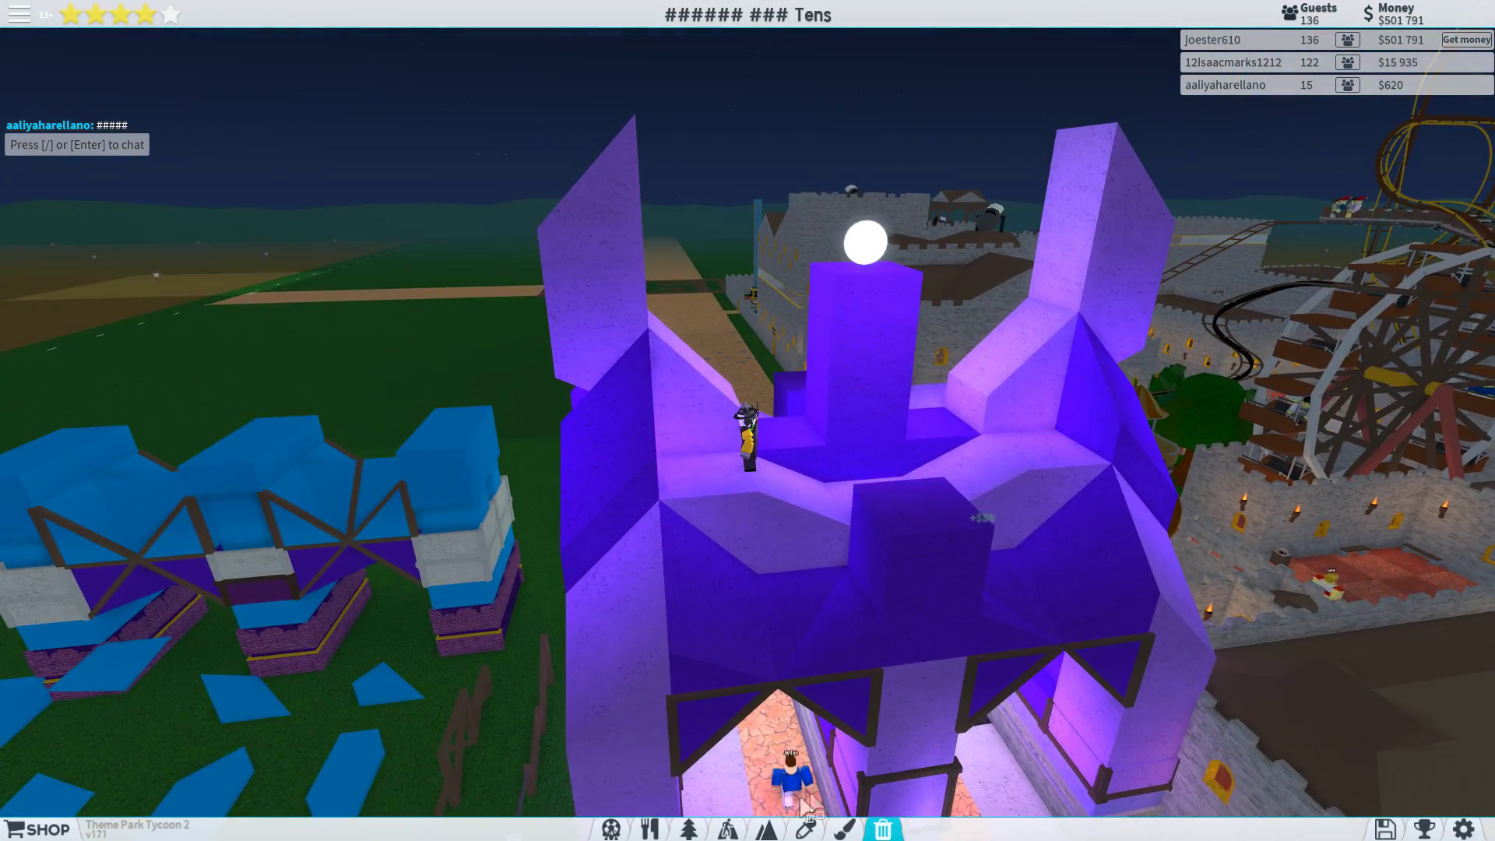
scroll(639, 510, up, 4)
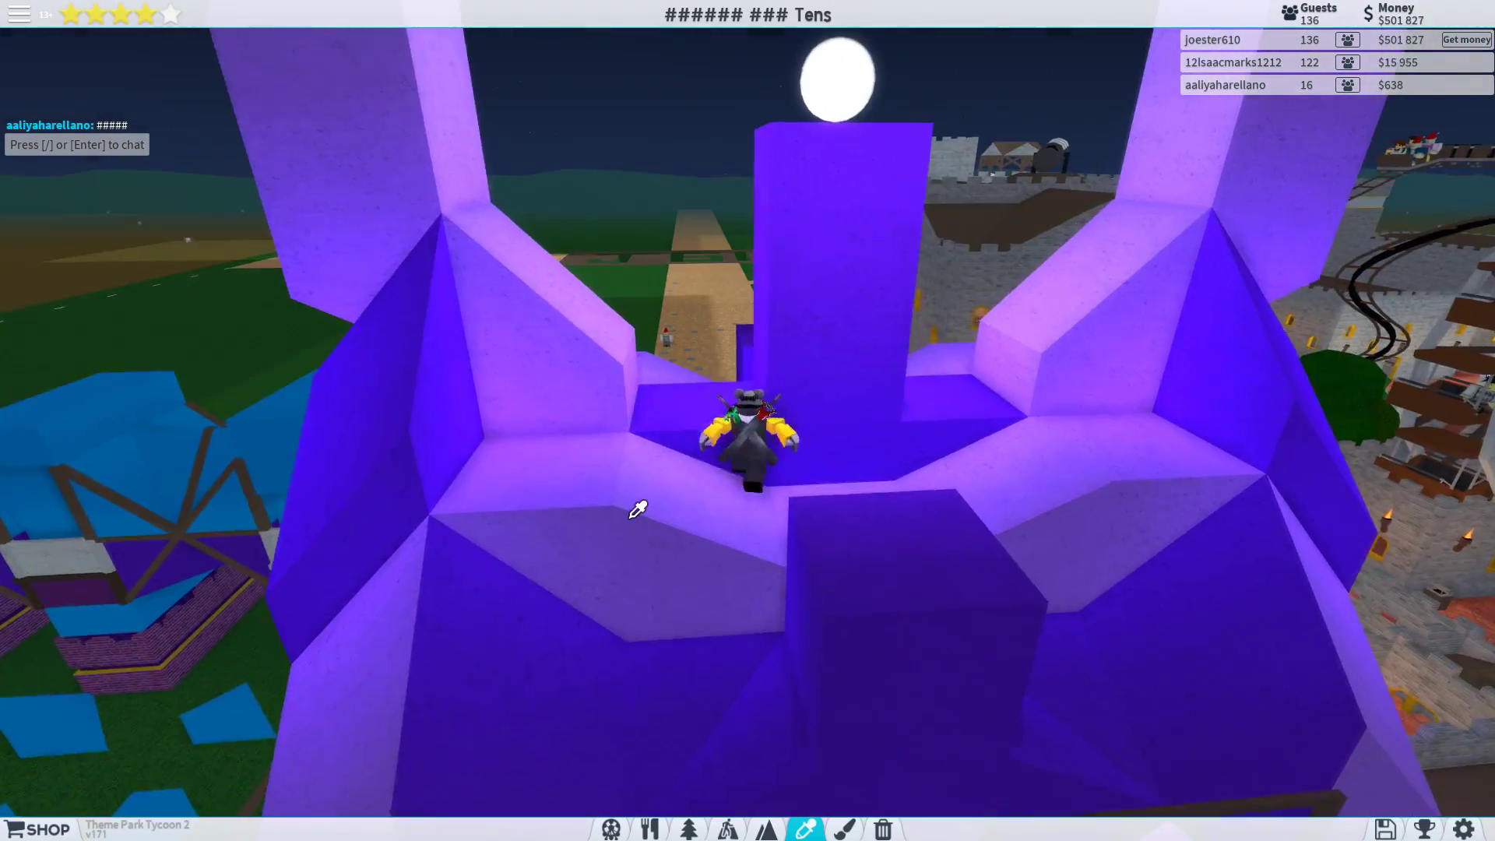
drag(638, 509, 819, 491)
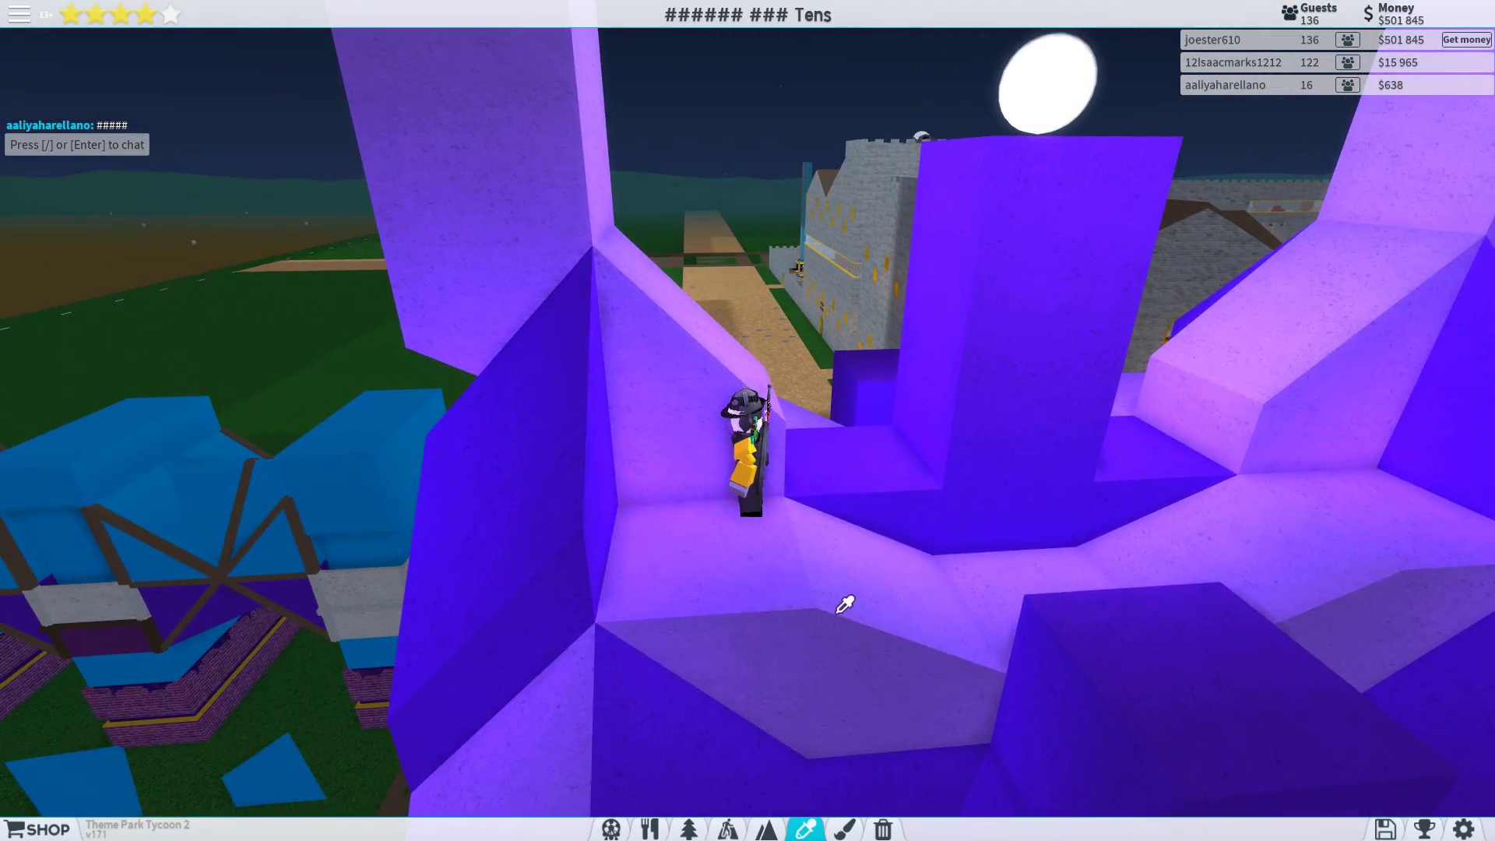
click(841, 538)
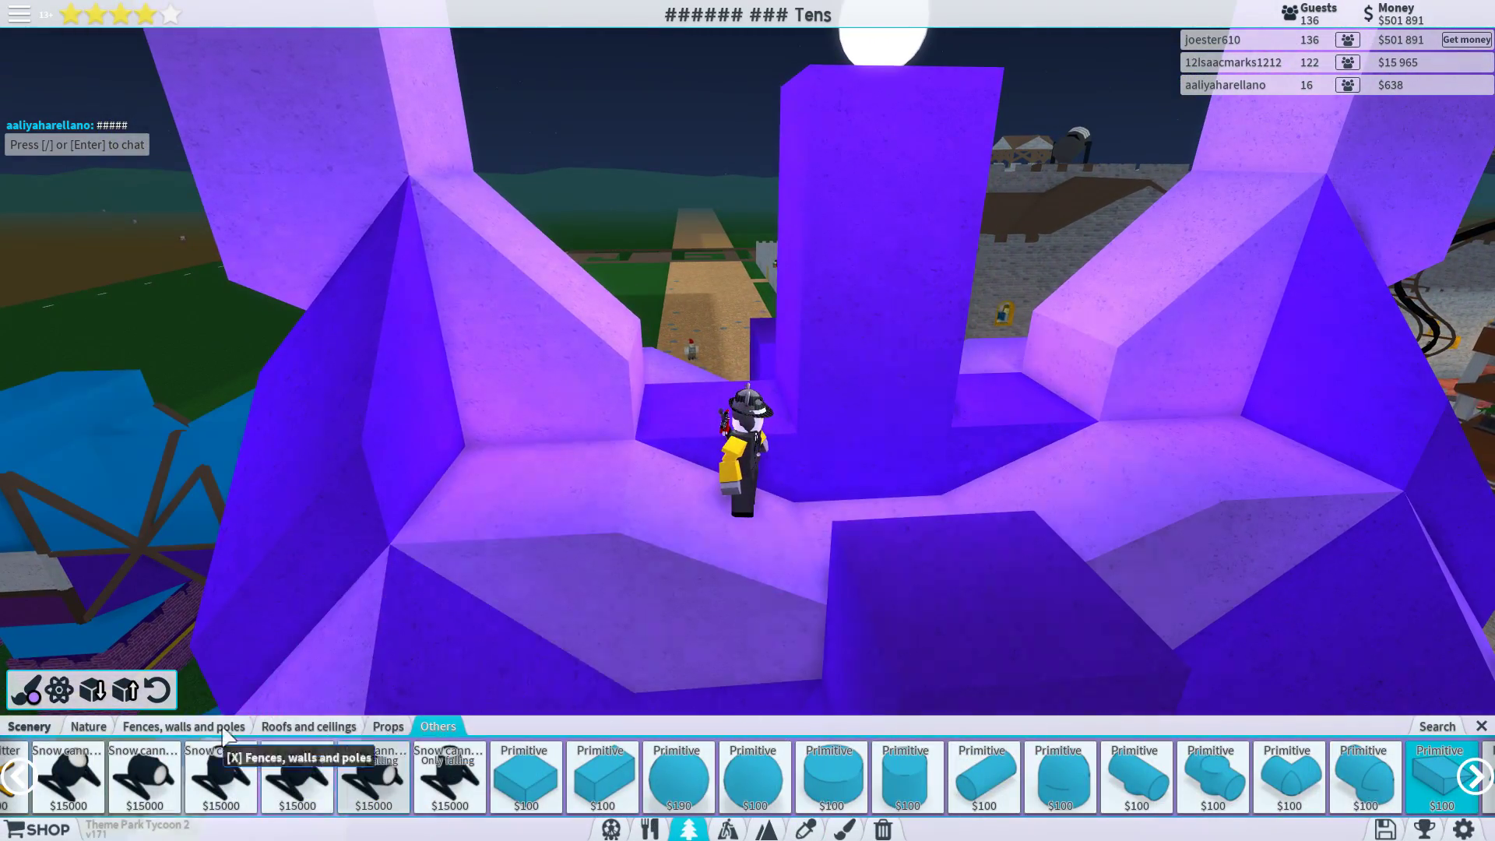
- Set the primary colour to purple and cancel placing the copied block
click(27, 690)
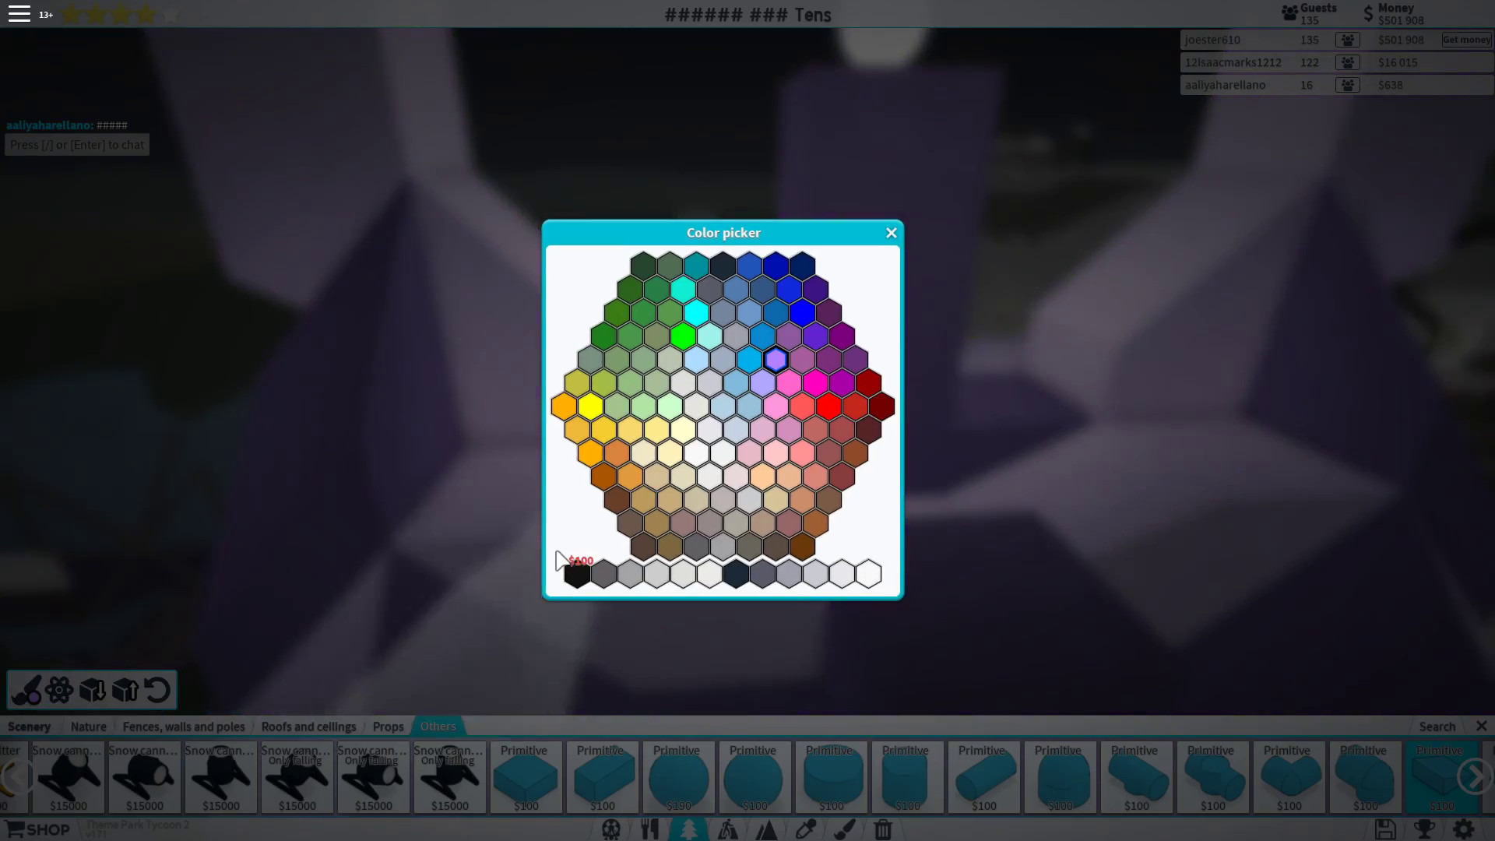
click(817, 337)
drag(985, 554, 539, 415)
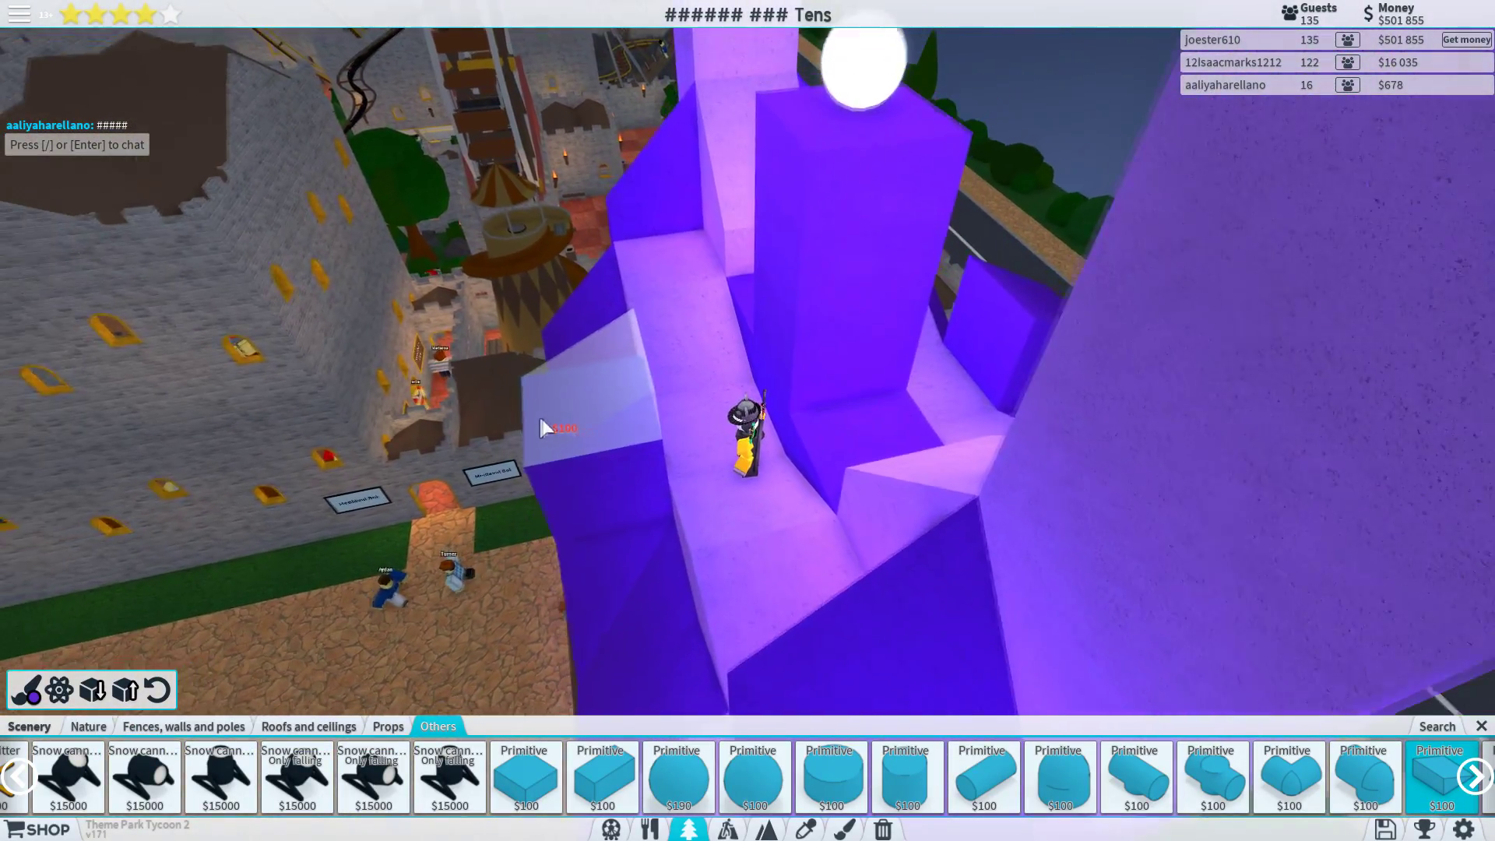
right_click(538, 415)
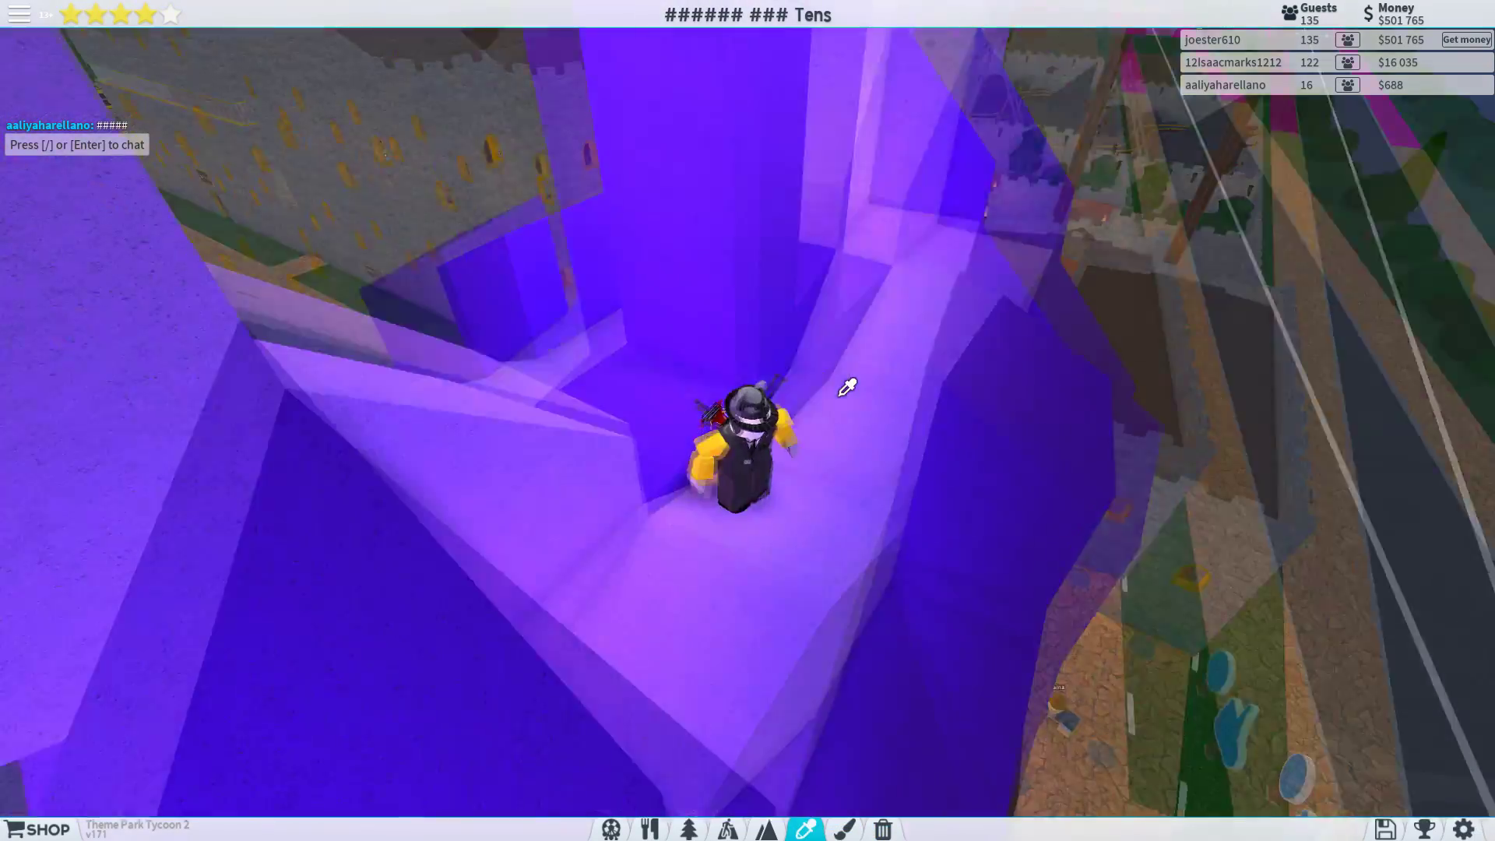
drag(898, 525, 845, 386)
- Place two purple-tinted $1200 light orbs on the gate roof beside the central pillar
click(688, 828)
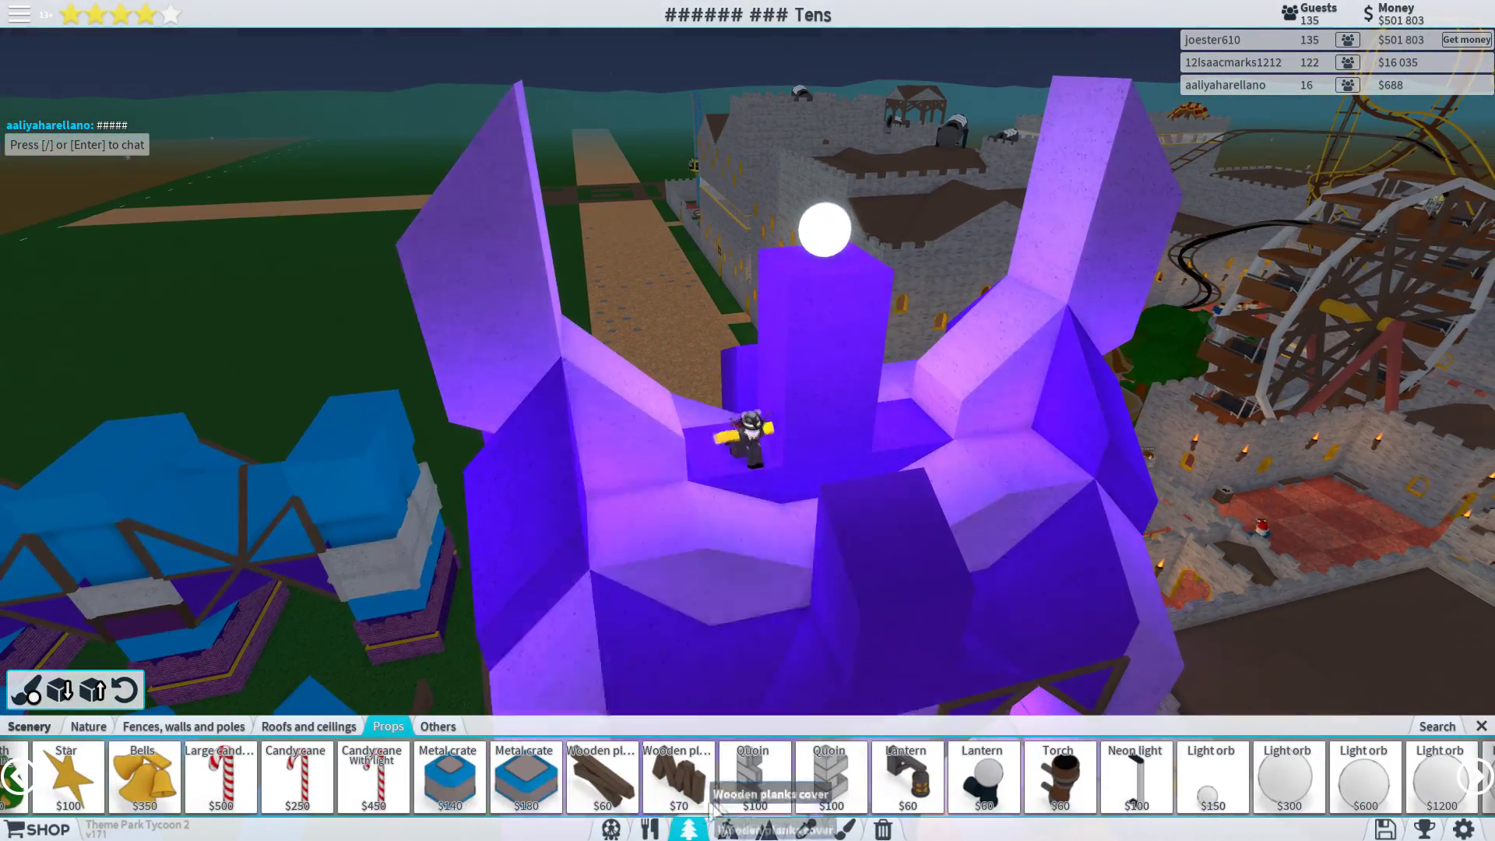
click(28, 690)
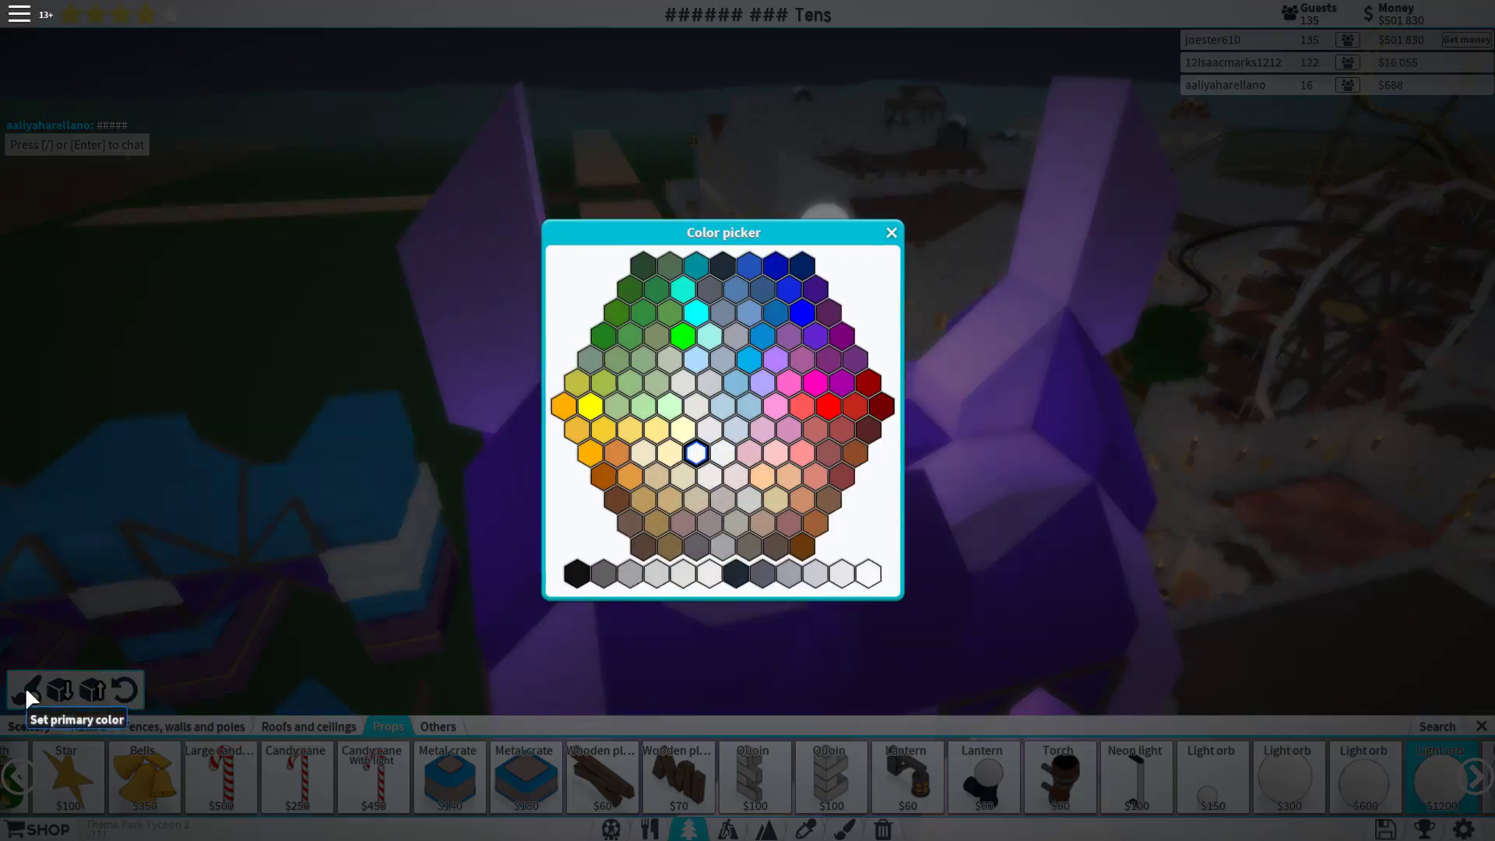
click(817, 335)
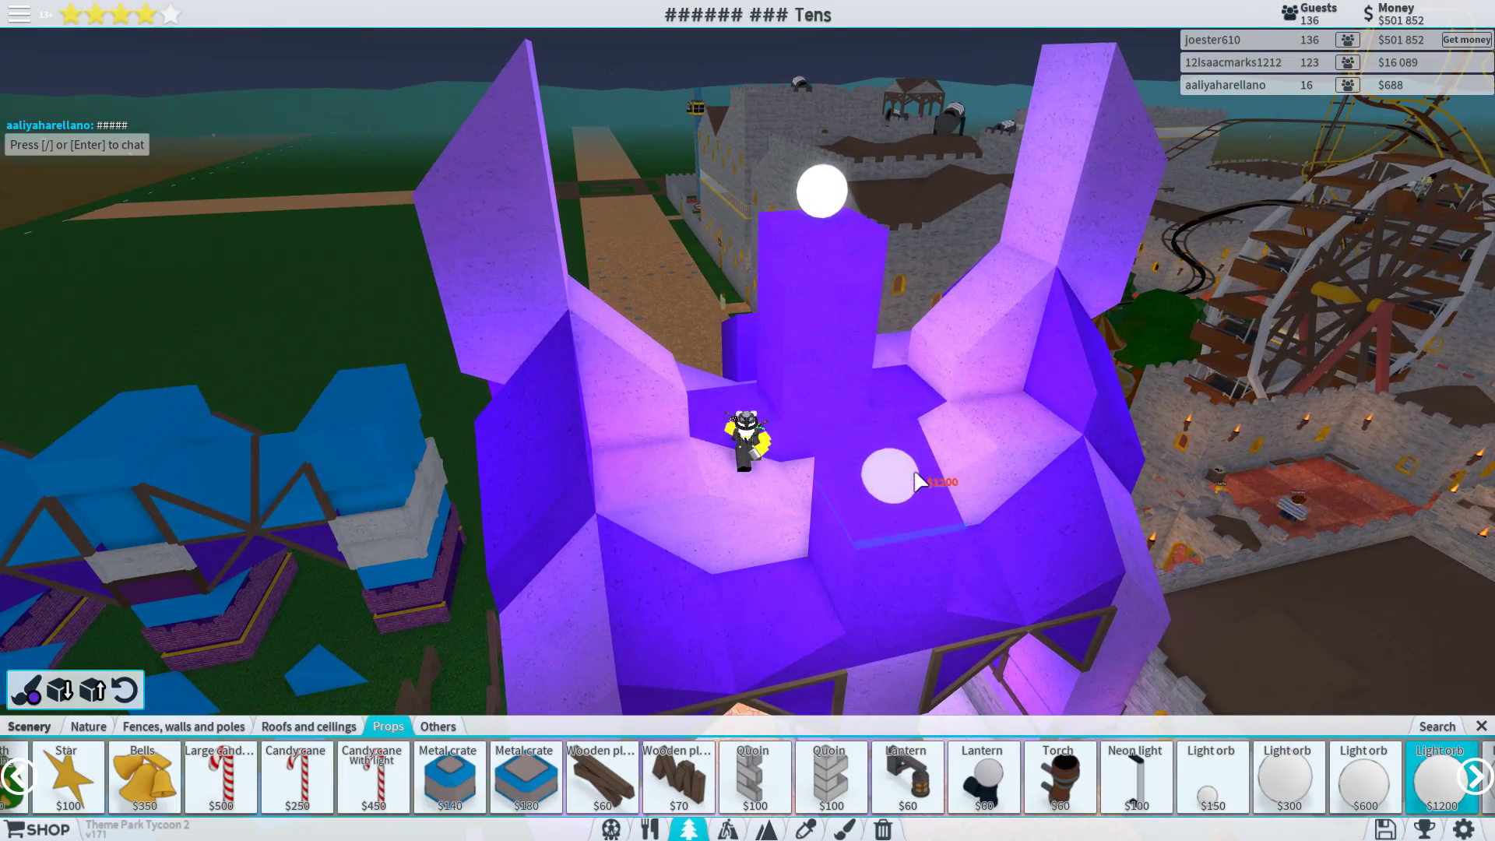
click(931, 469)
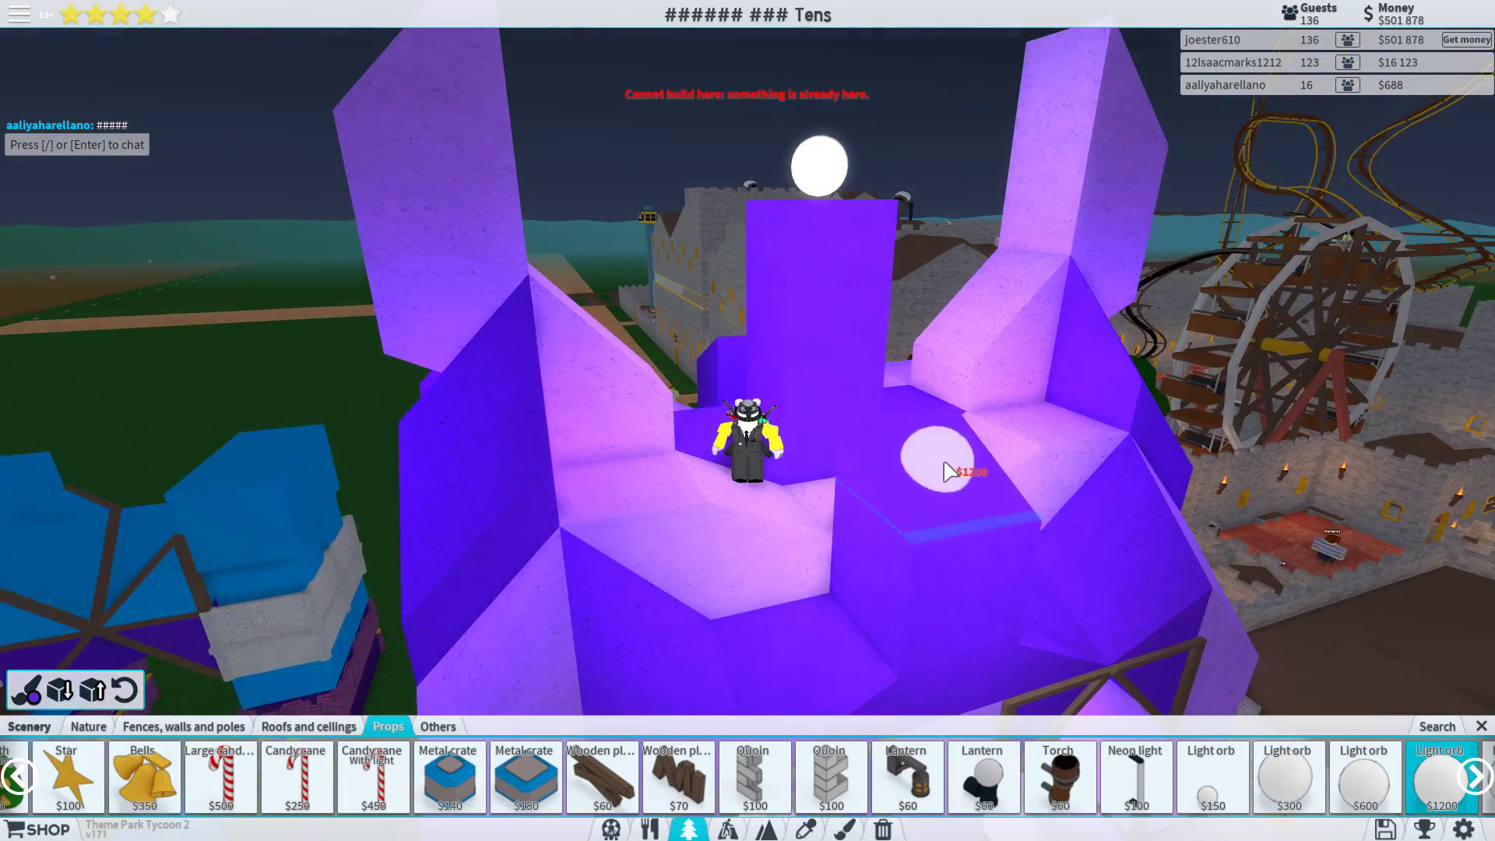
click(963, 427)
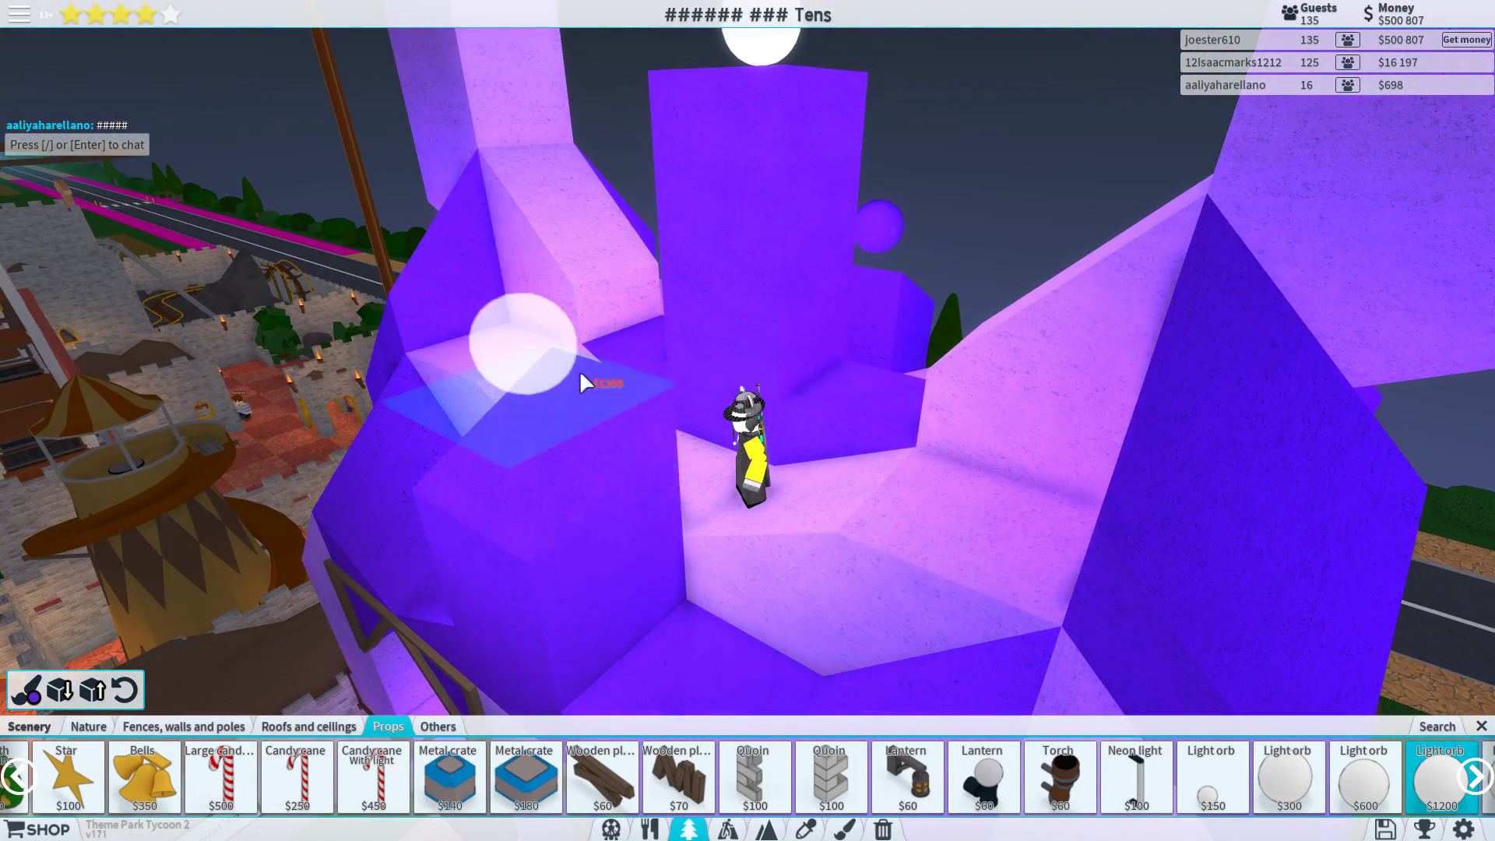
click(576, 374)
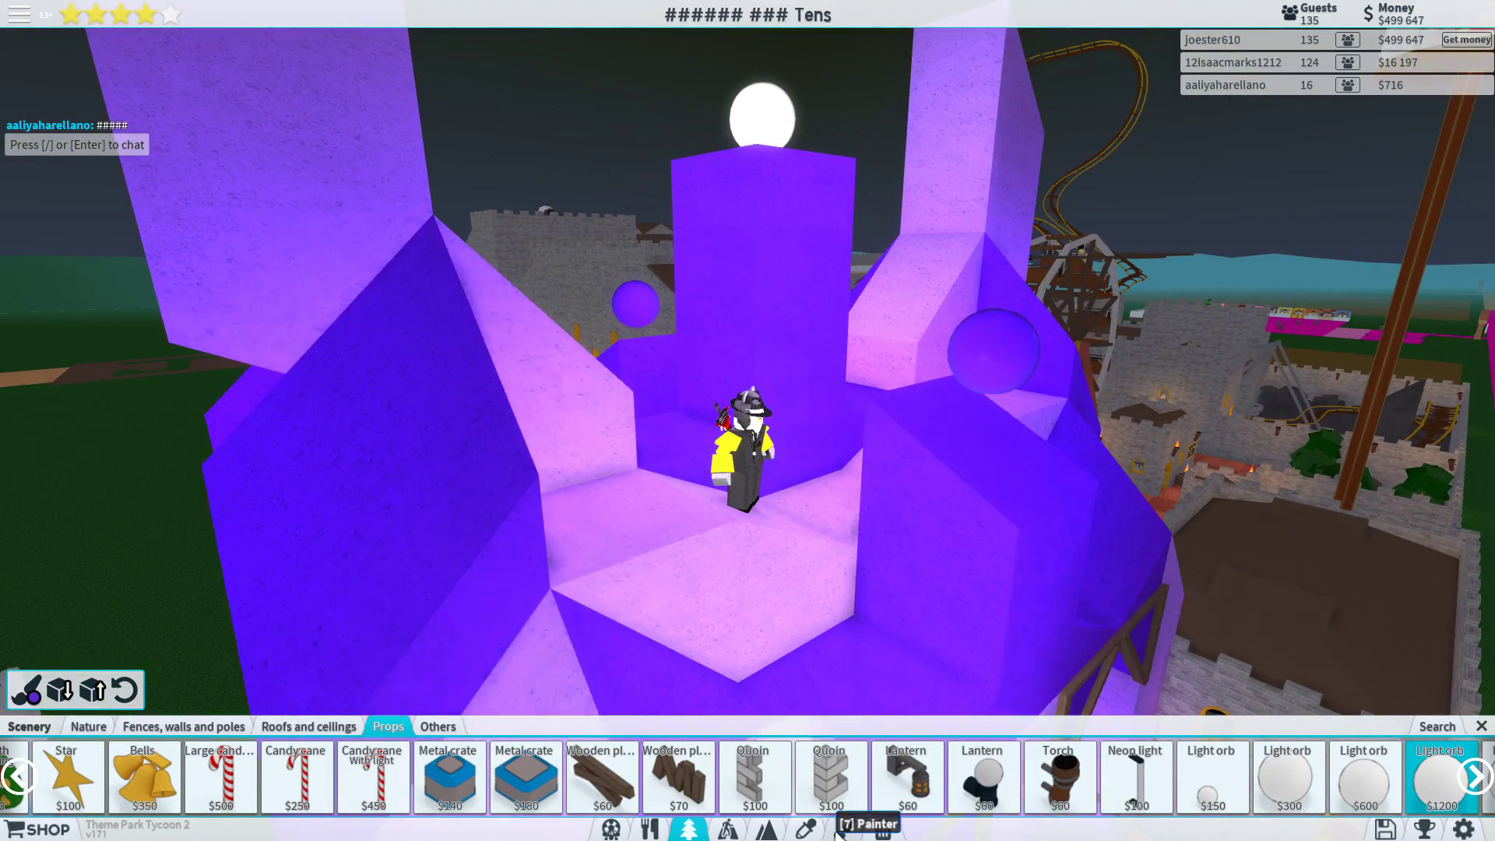
click(838, 828)
- Switch through the scenery tabs to reach the Props catalogue holding the $100 stone quoin
click(686, 827)
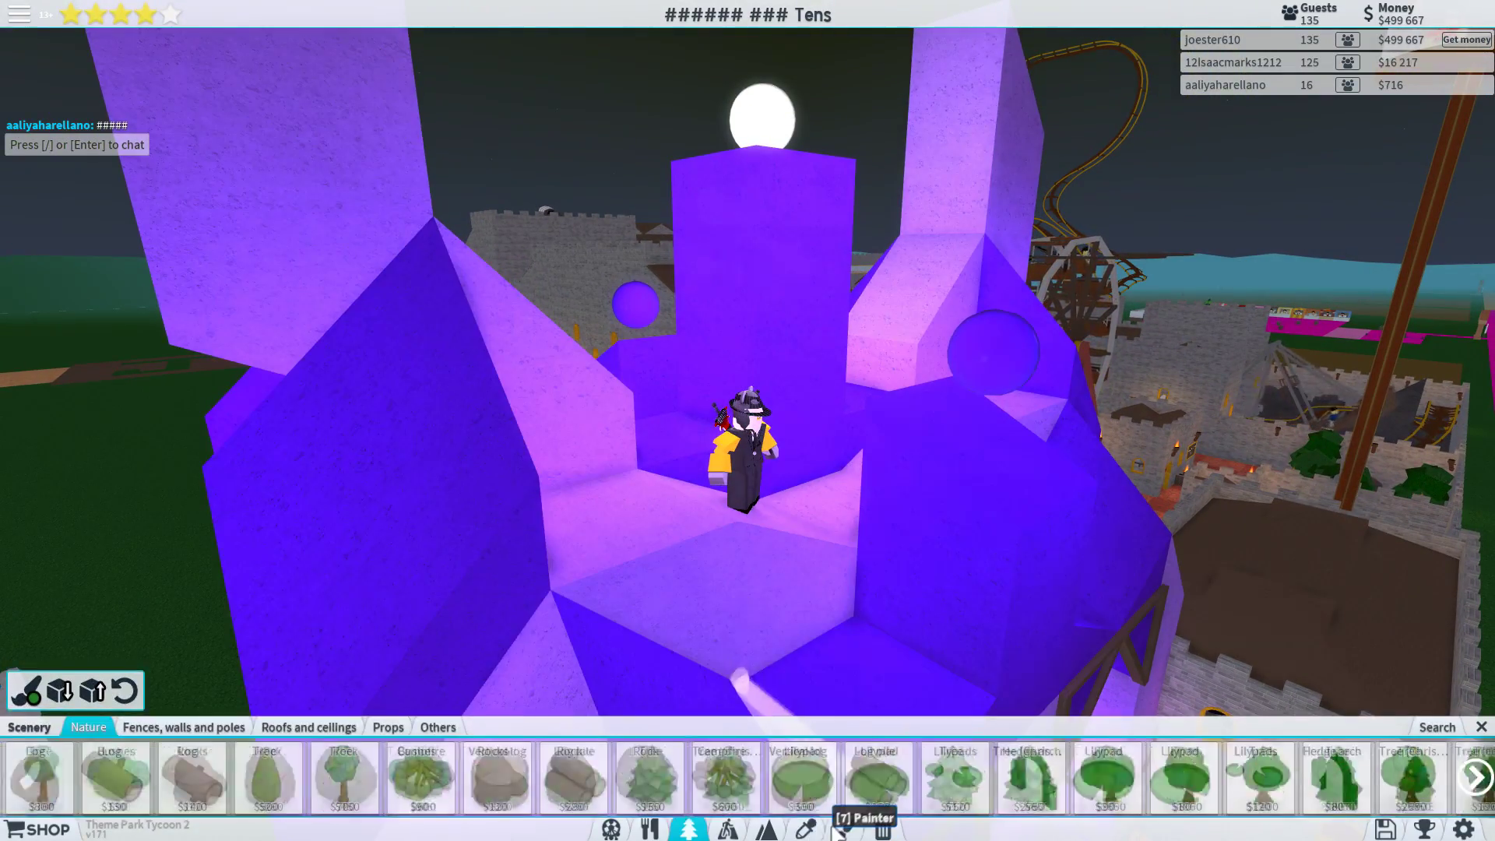
click(611, 827)
click(687, 827)
click(438, 727)
click(388, 727)
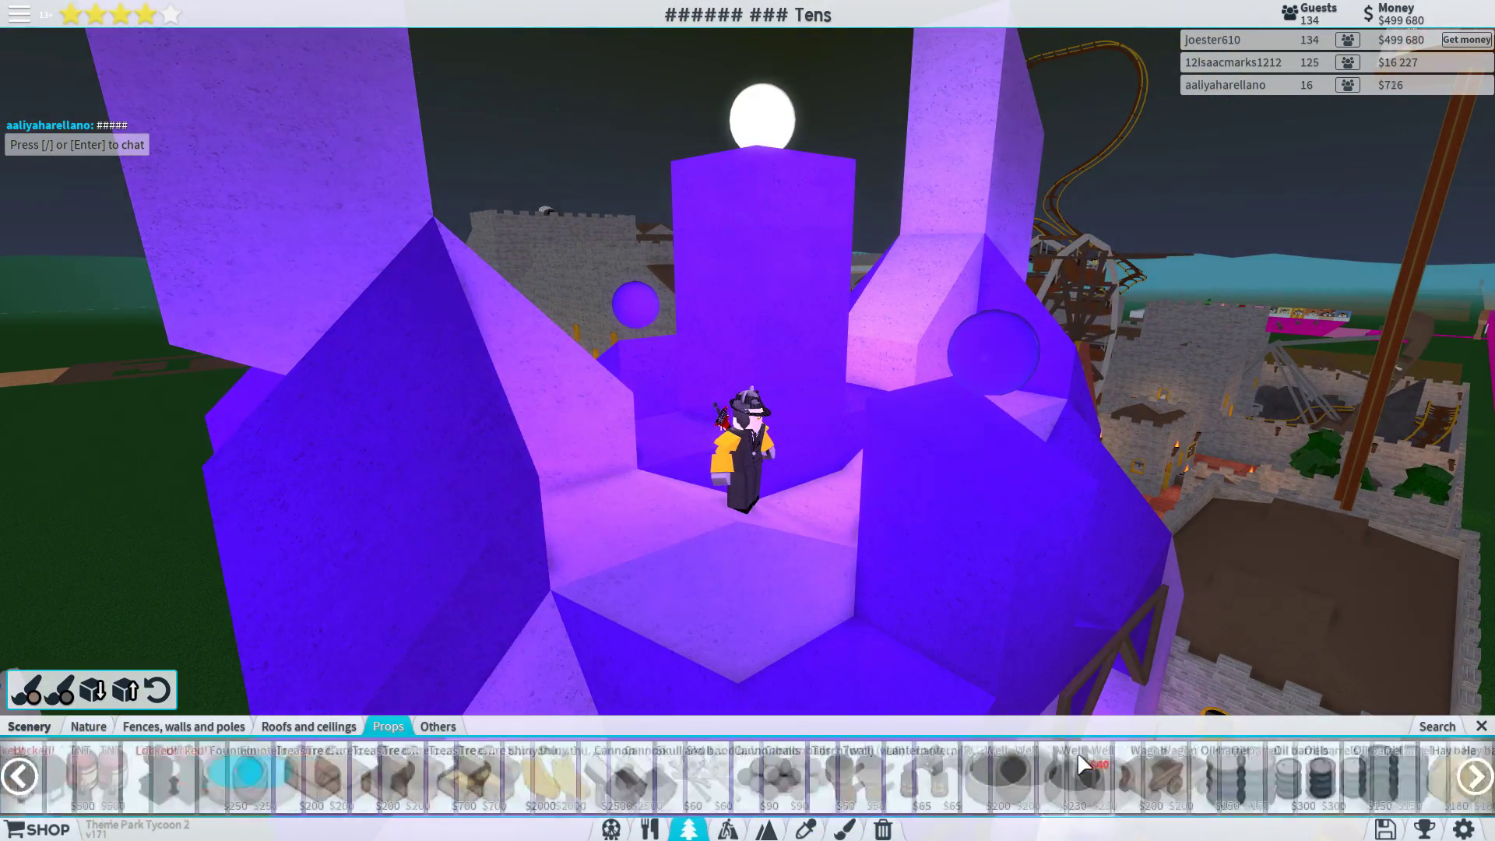
scroll(1093, 768, down, 5)
scroll(1094, 770, down, 3)
scroll(1095, 768, down, 3)
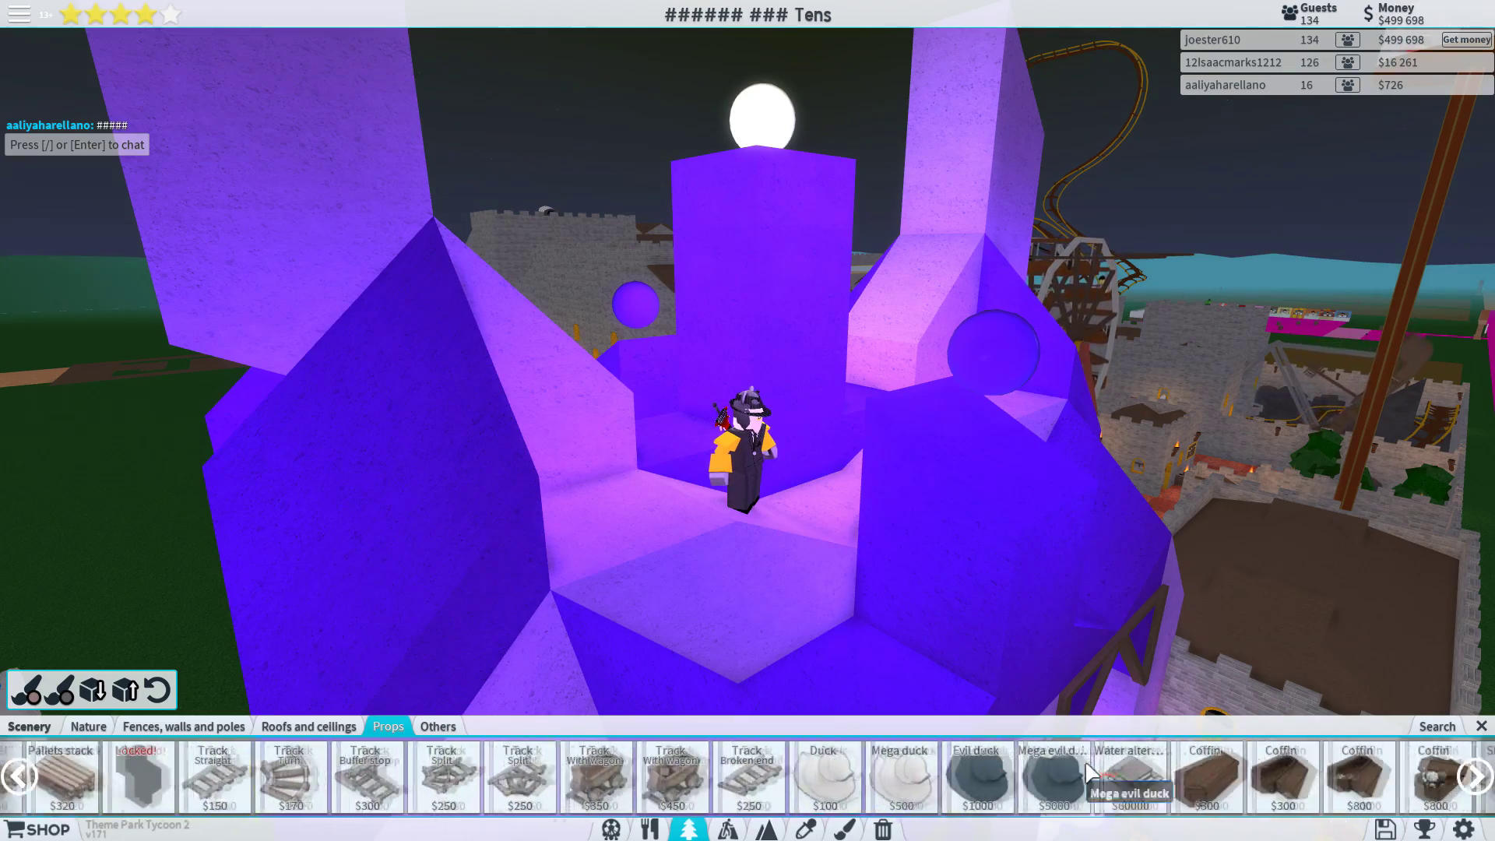
scroll(1095, 769, down, 3)
scroll(1095, 771, down, 3)
scroll(1095, 771, down, 3)
scroll(1095, 771, down, 3)
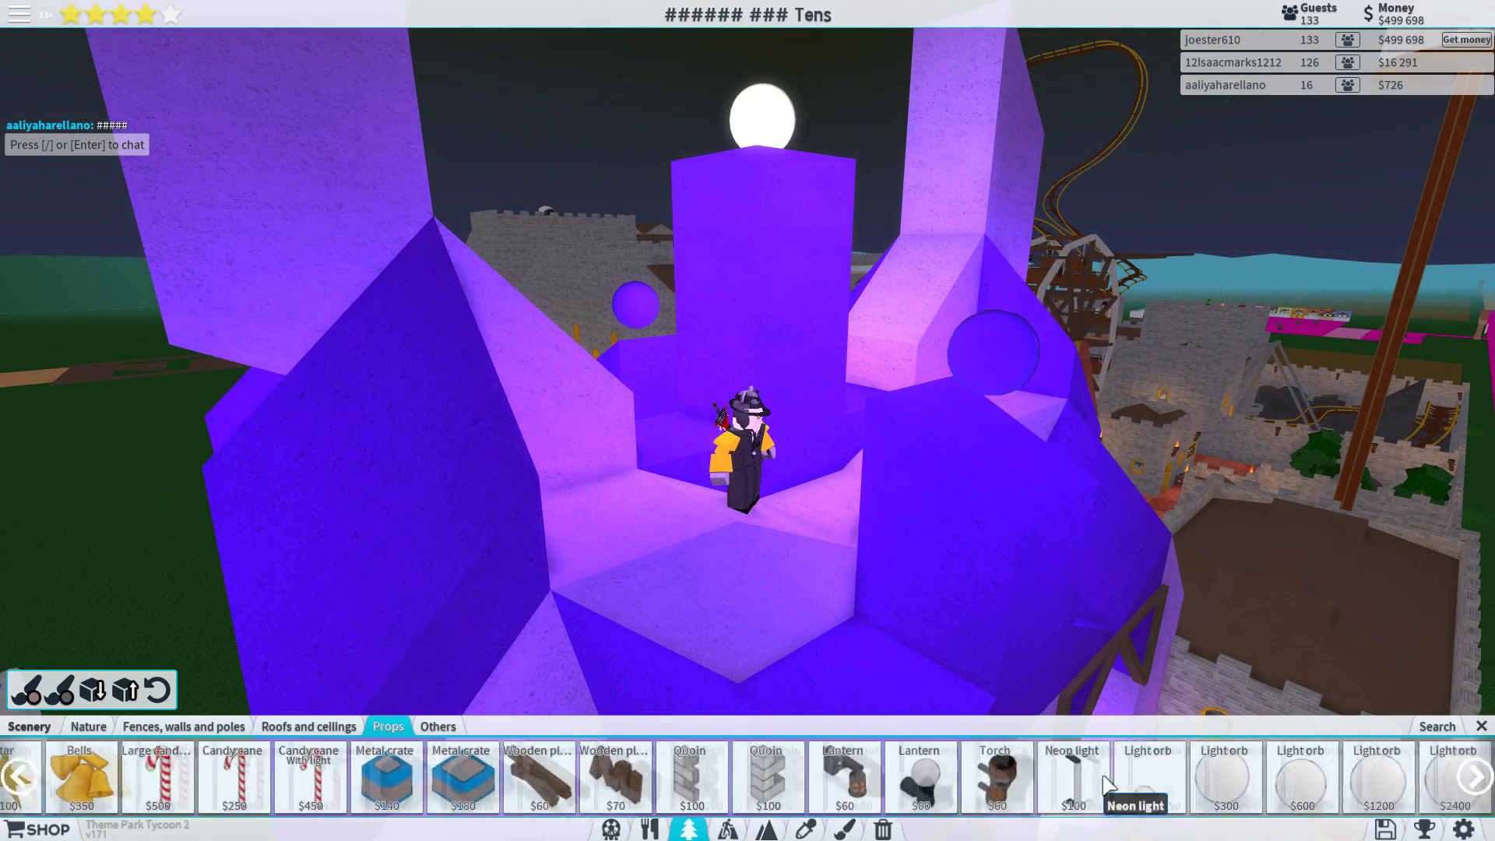
scroll(1095, 771, down, 3)
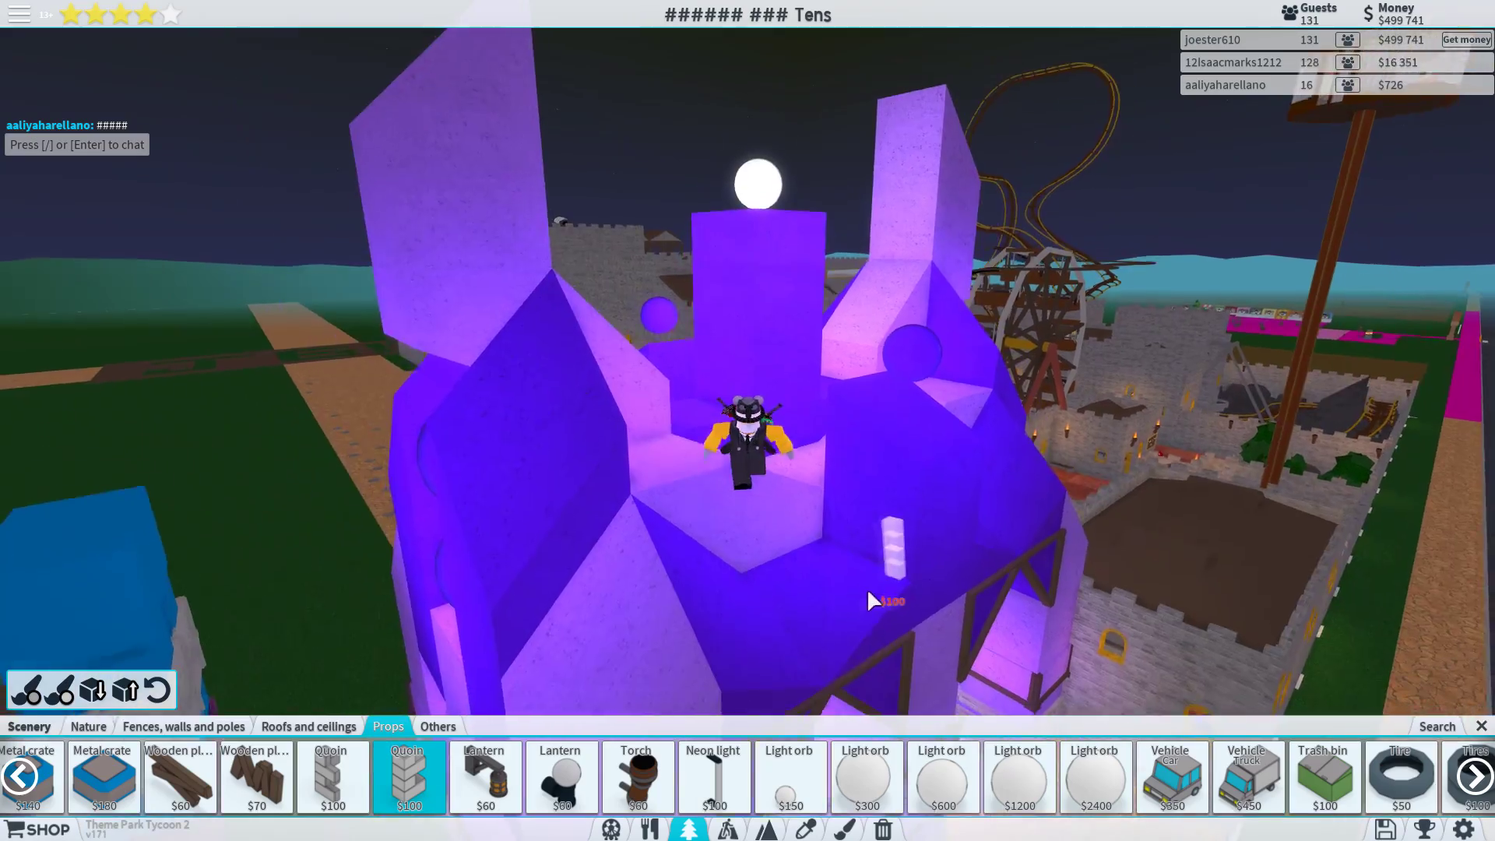
scroll(784, 581, down, 3)
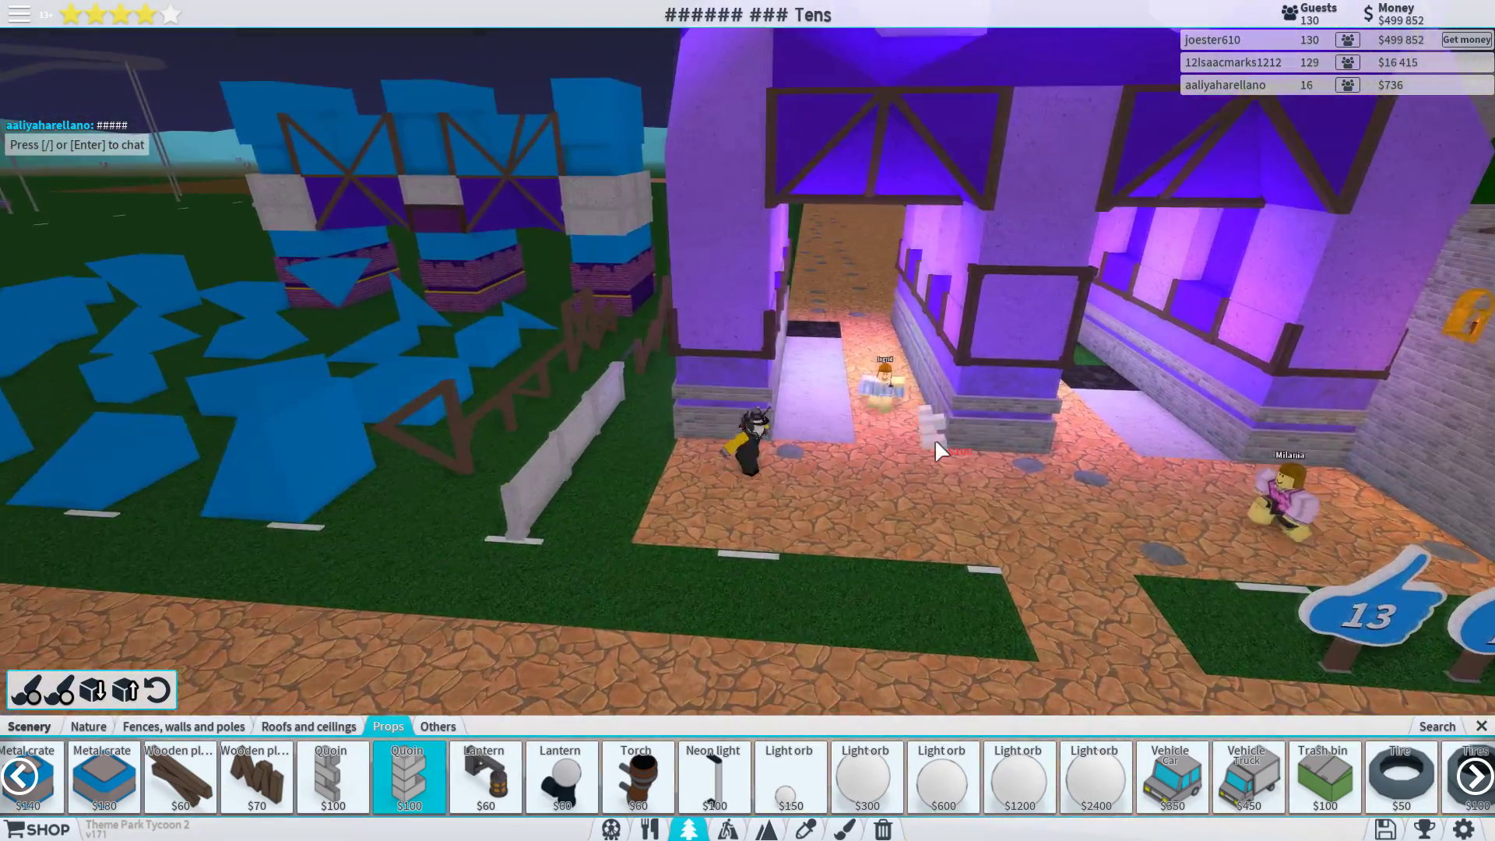
scroll(935, 439, up, 5)
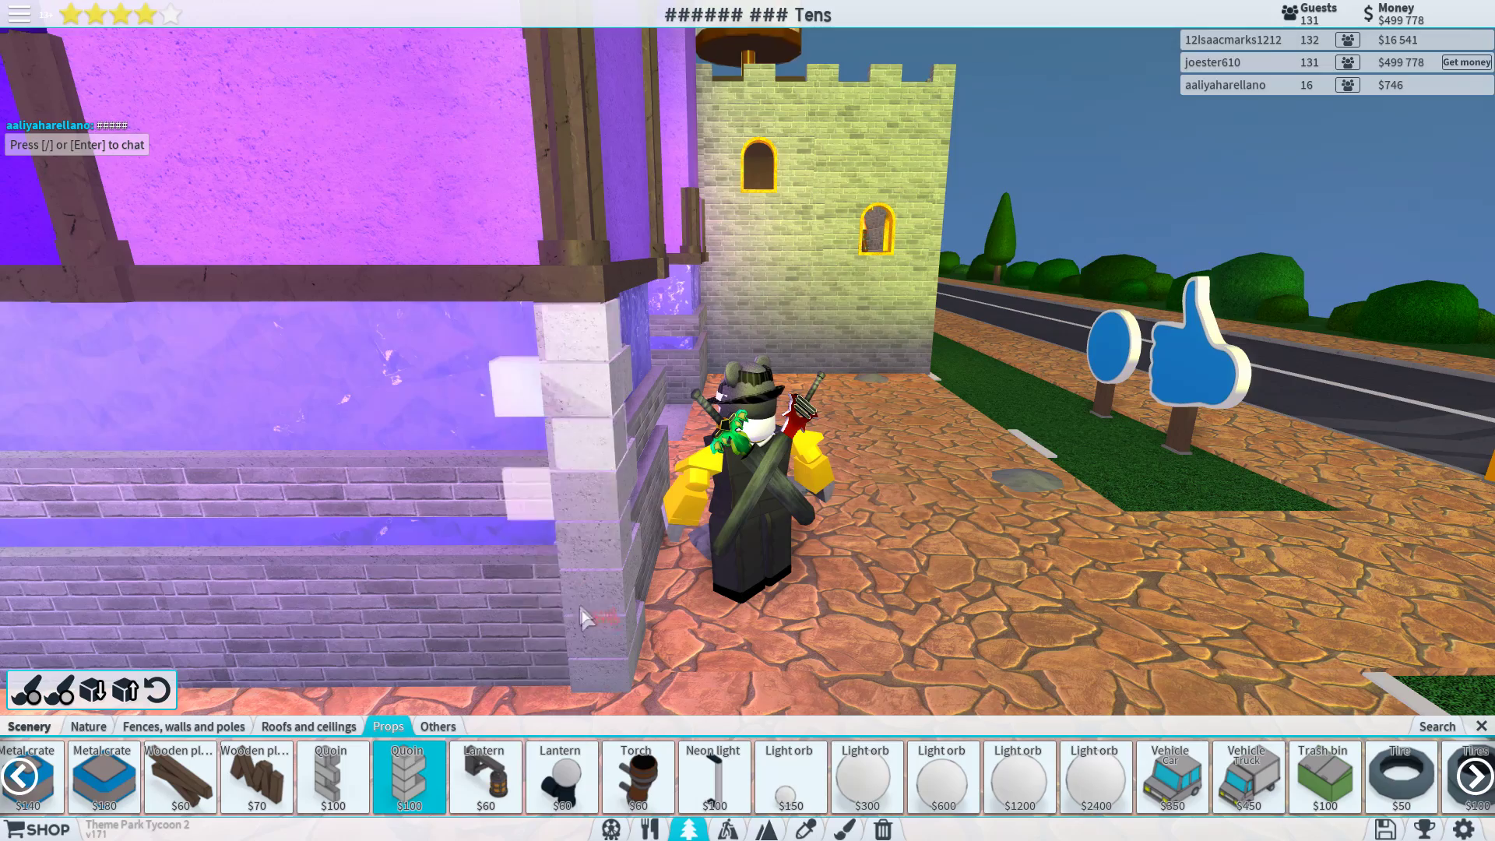
- Swap the quoin variant, use the delete tool, then browse walls and Nature for the flowerbed
key(q)
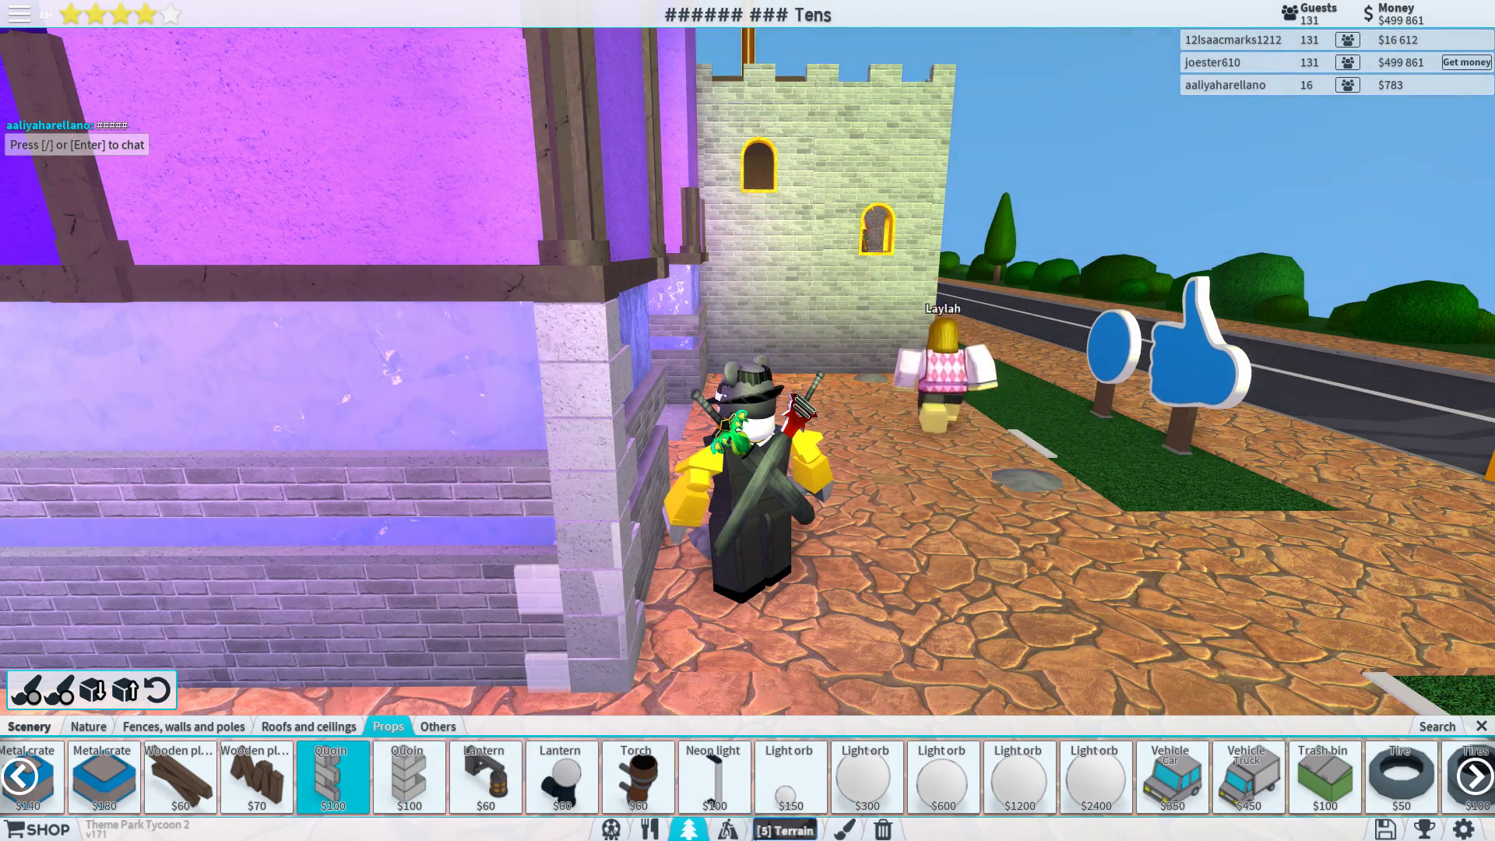
click(884, 829)
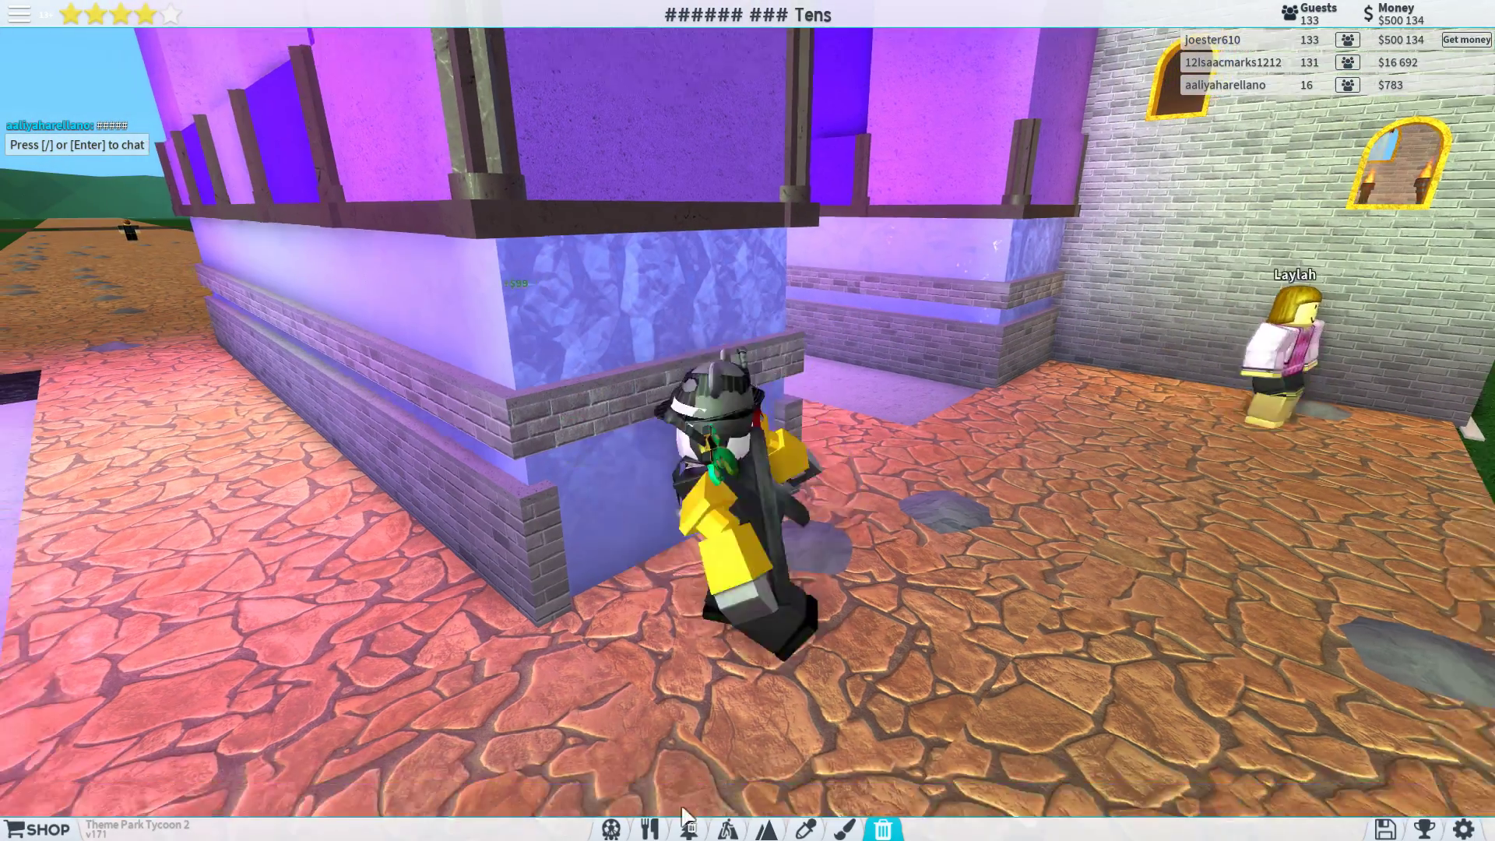
right_click(472, 311)
click(814, 827)
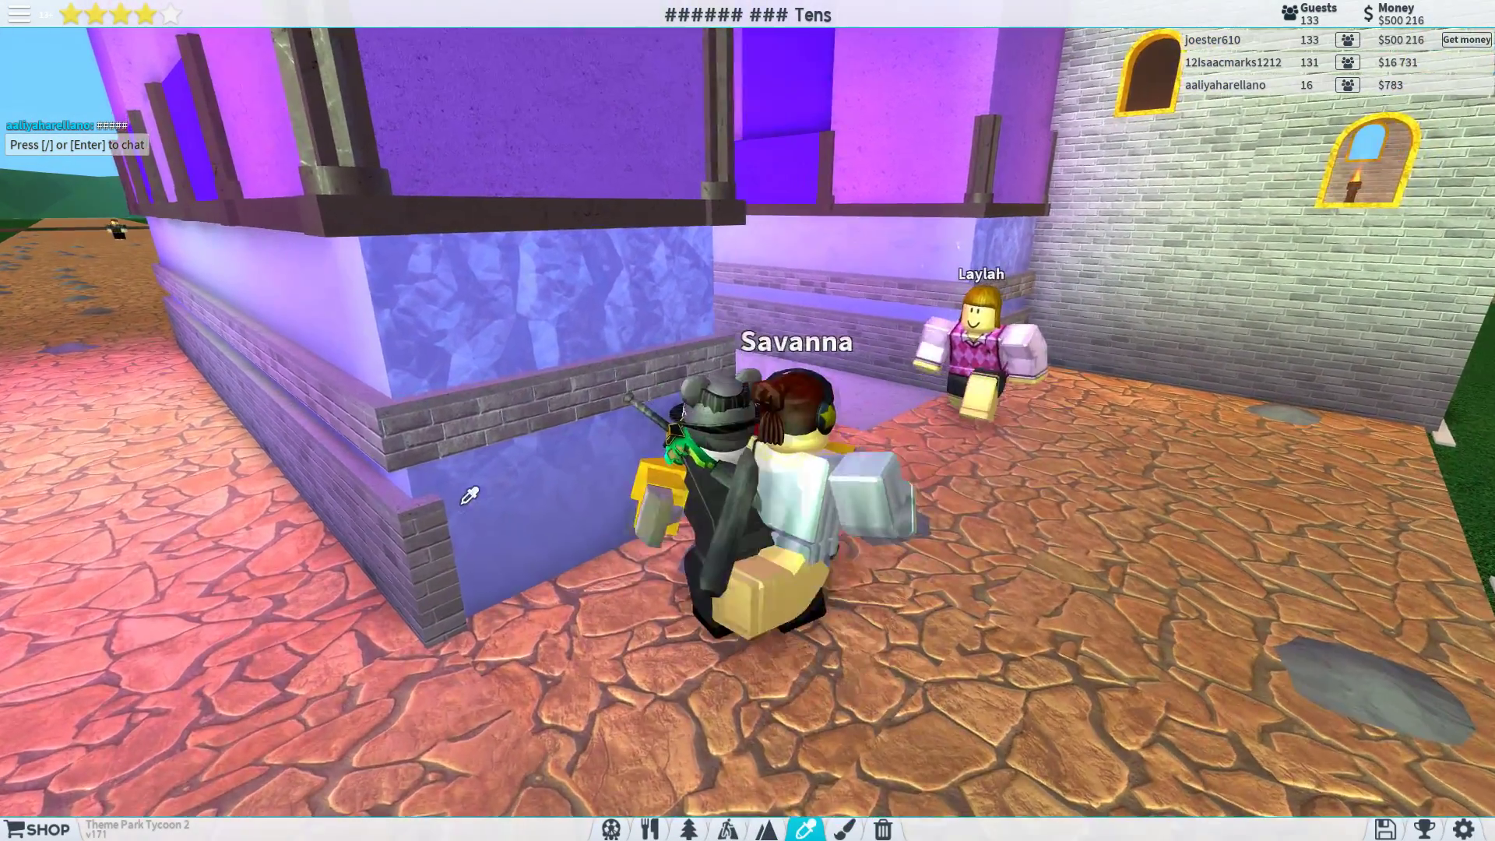
click(572, 482)
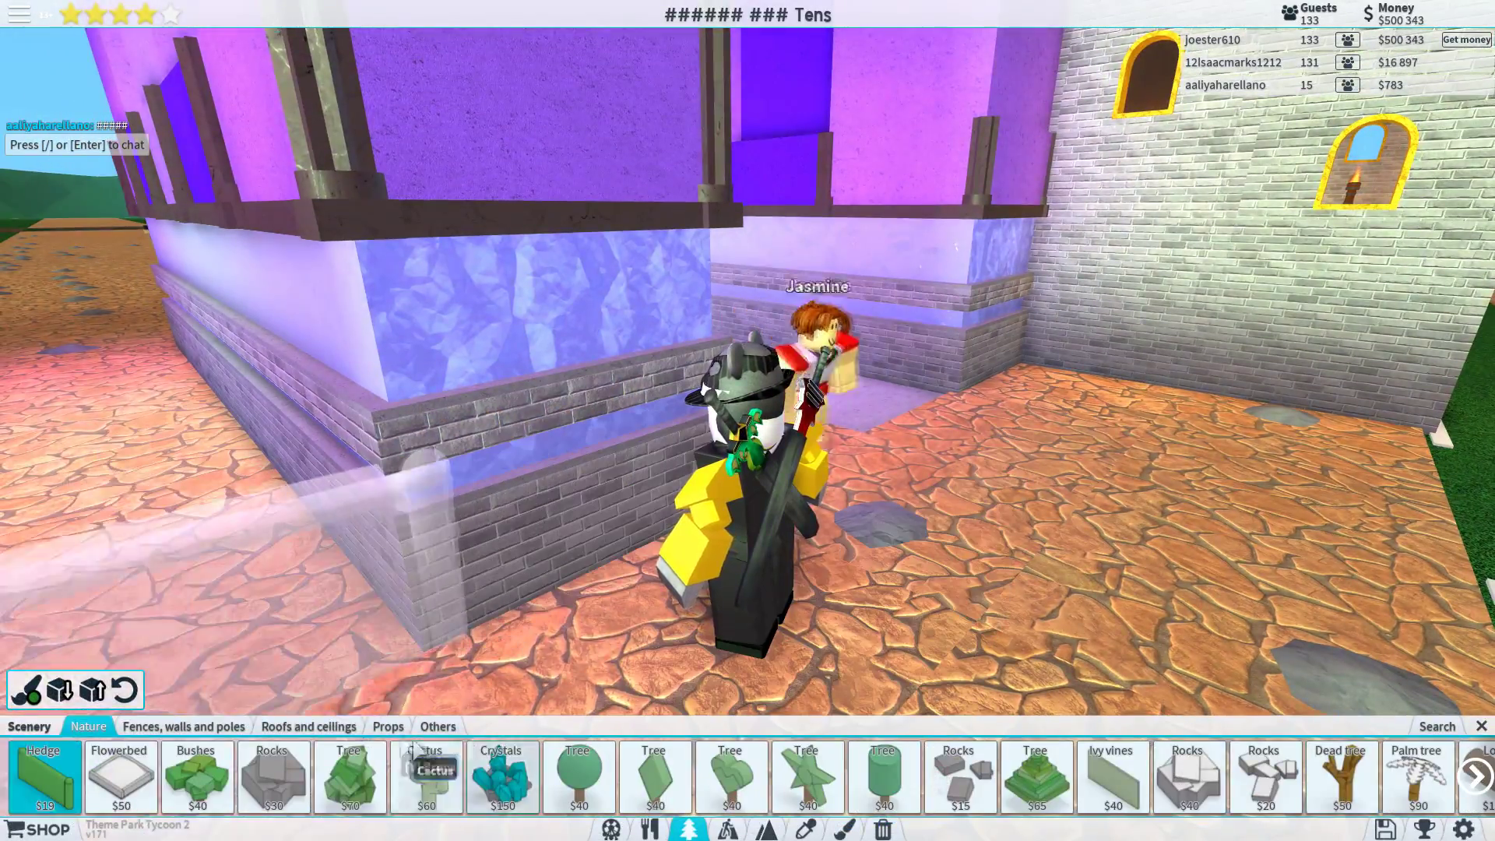
click(89, 727)
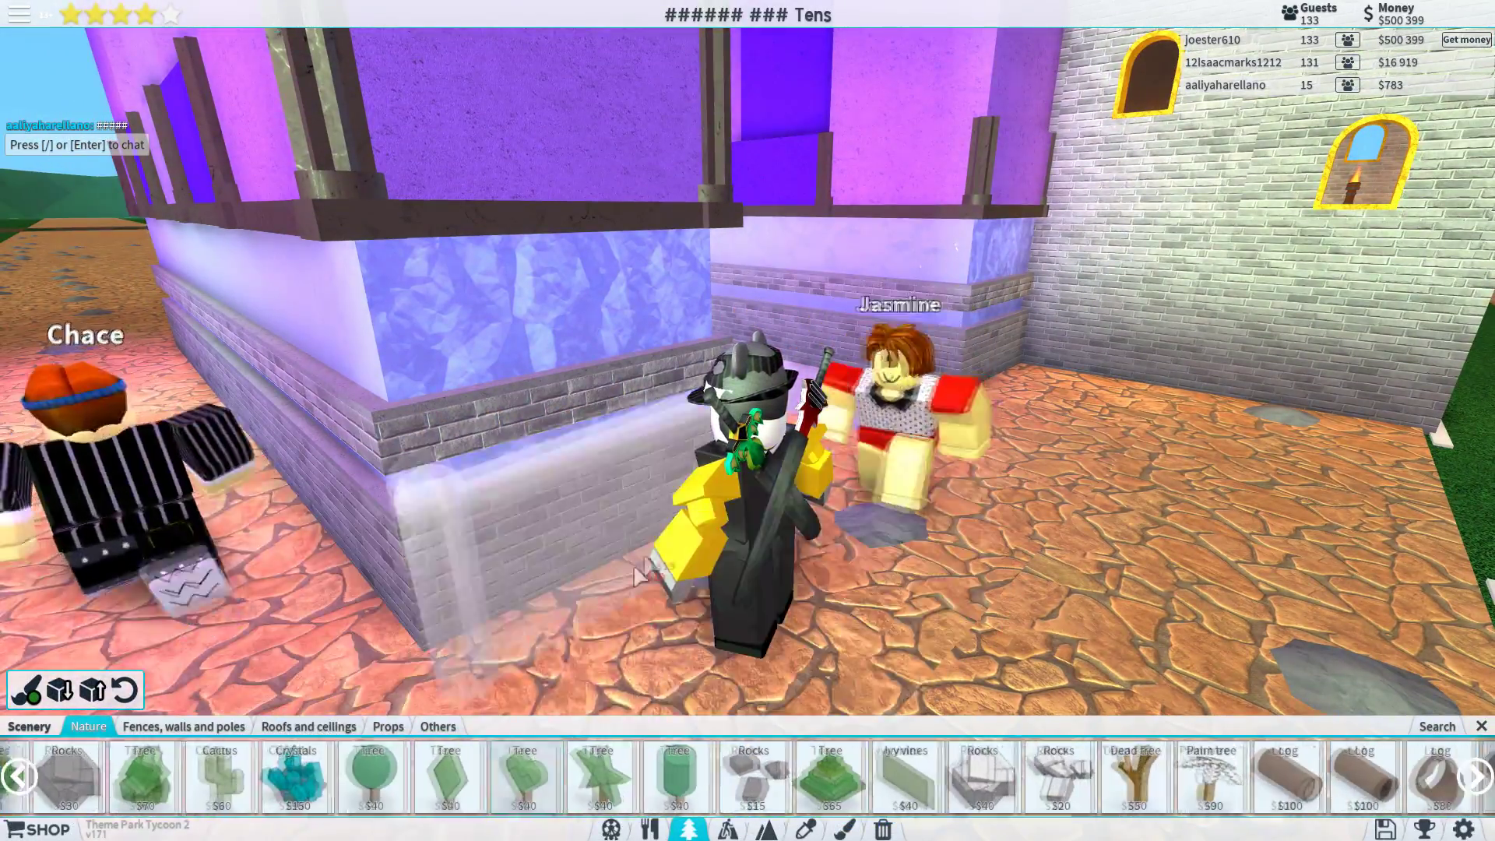
scroll(748, 421, down, 5)
scroll(1023, 777, down, 5)
scroll(1023, 777, down, 5)
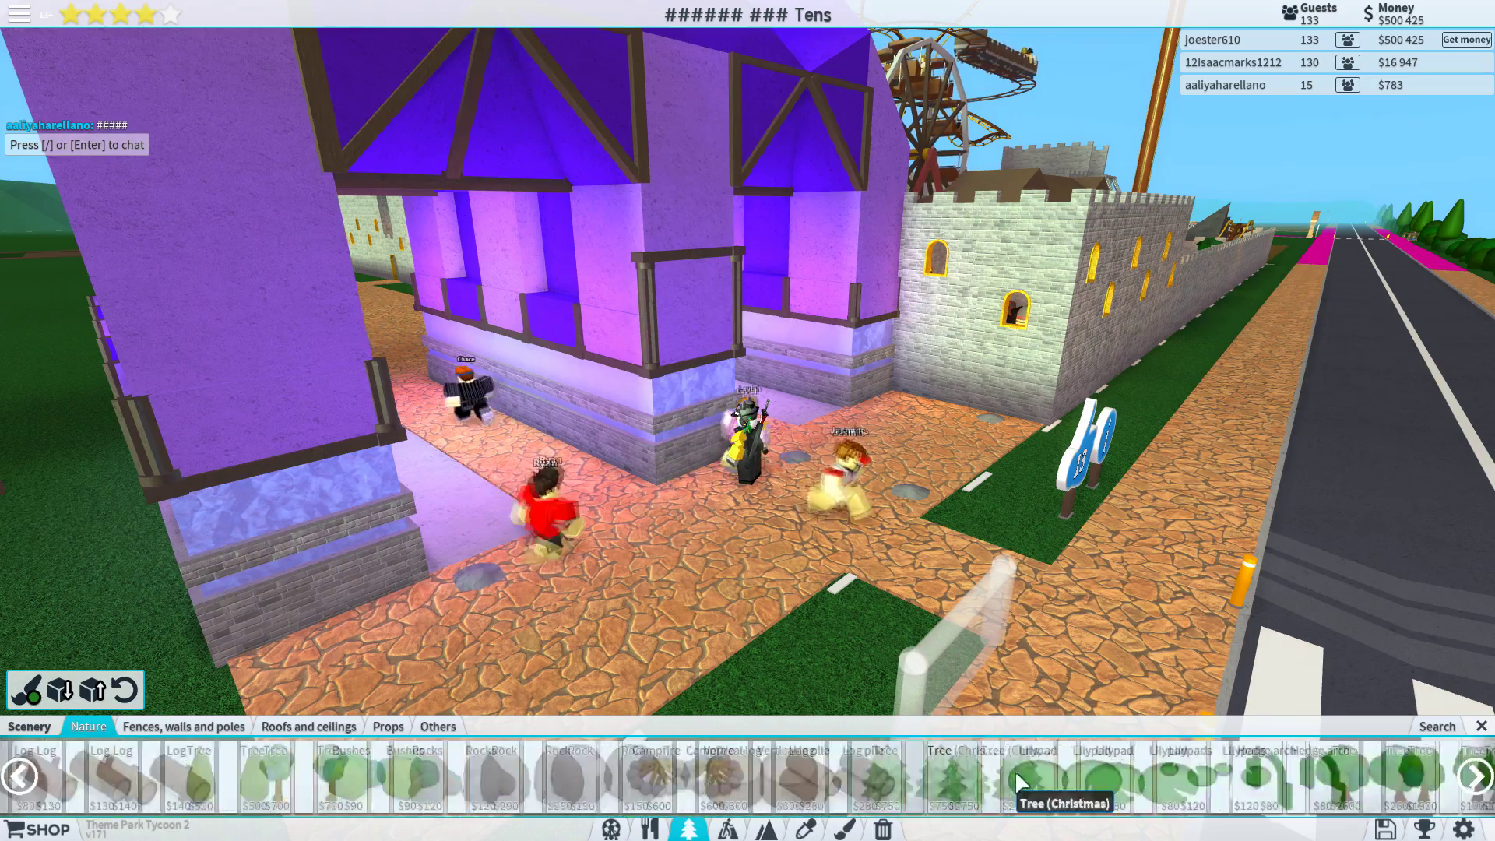
scroll(1023, 778, down, 5)
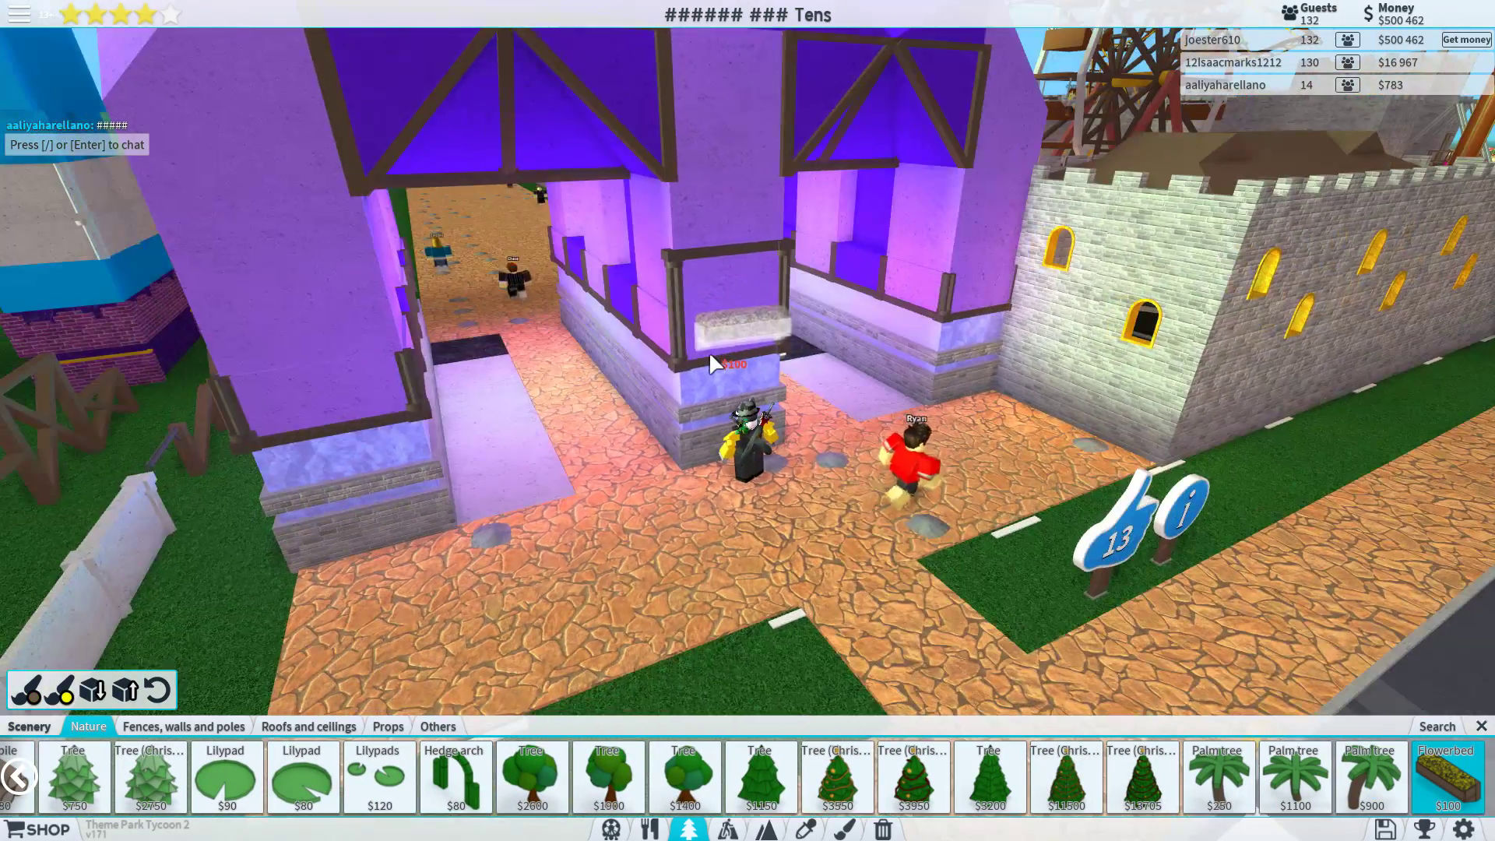
drag(709, 352, 732, 373)
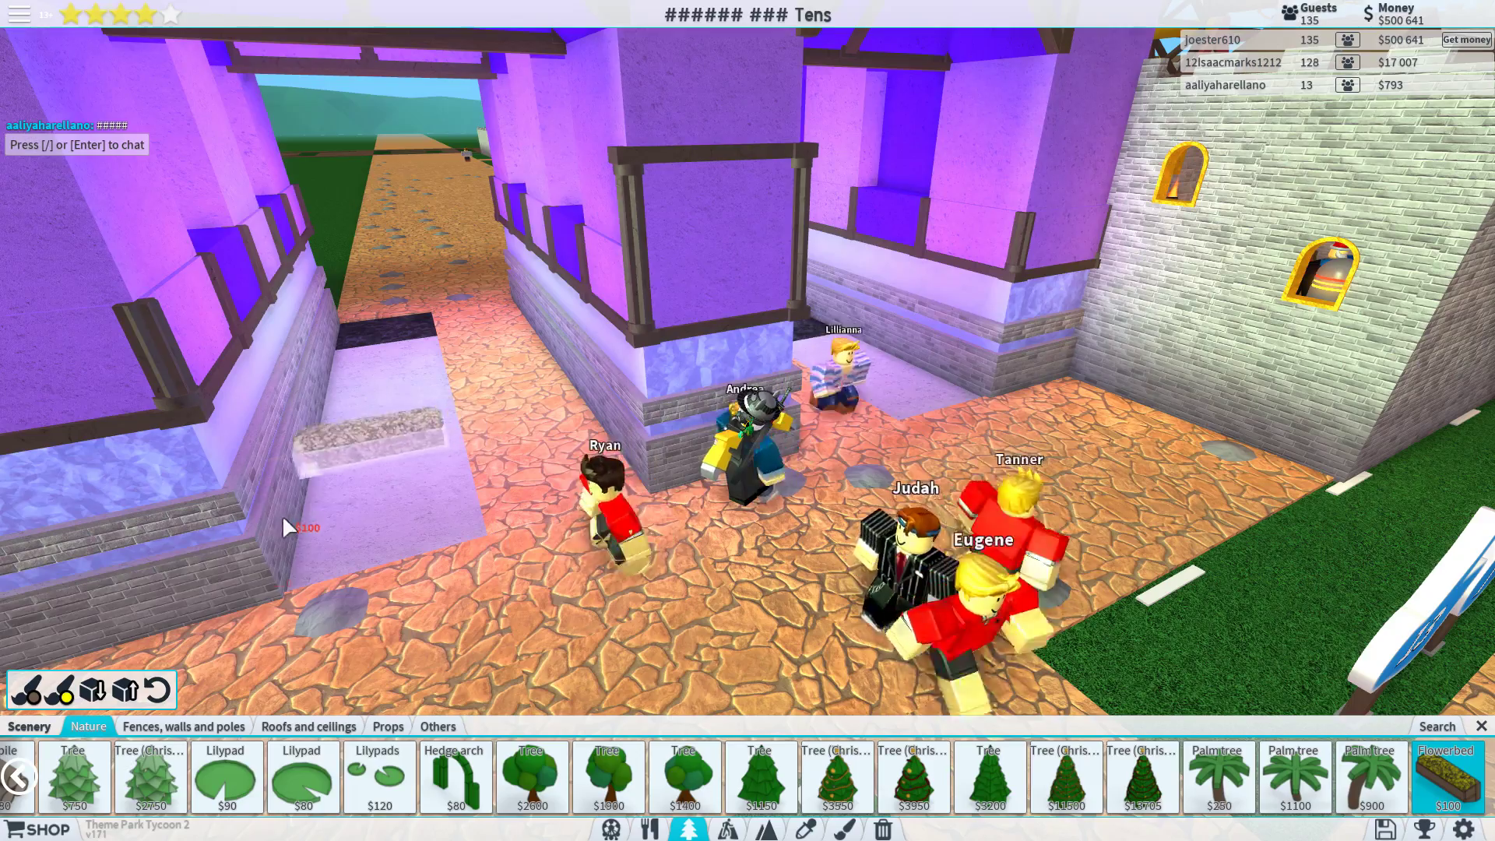
- Browse the Fences, walls and poles catalogue and select the Window Metal piece
click(184, 727)
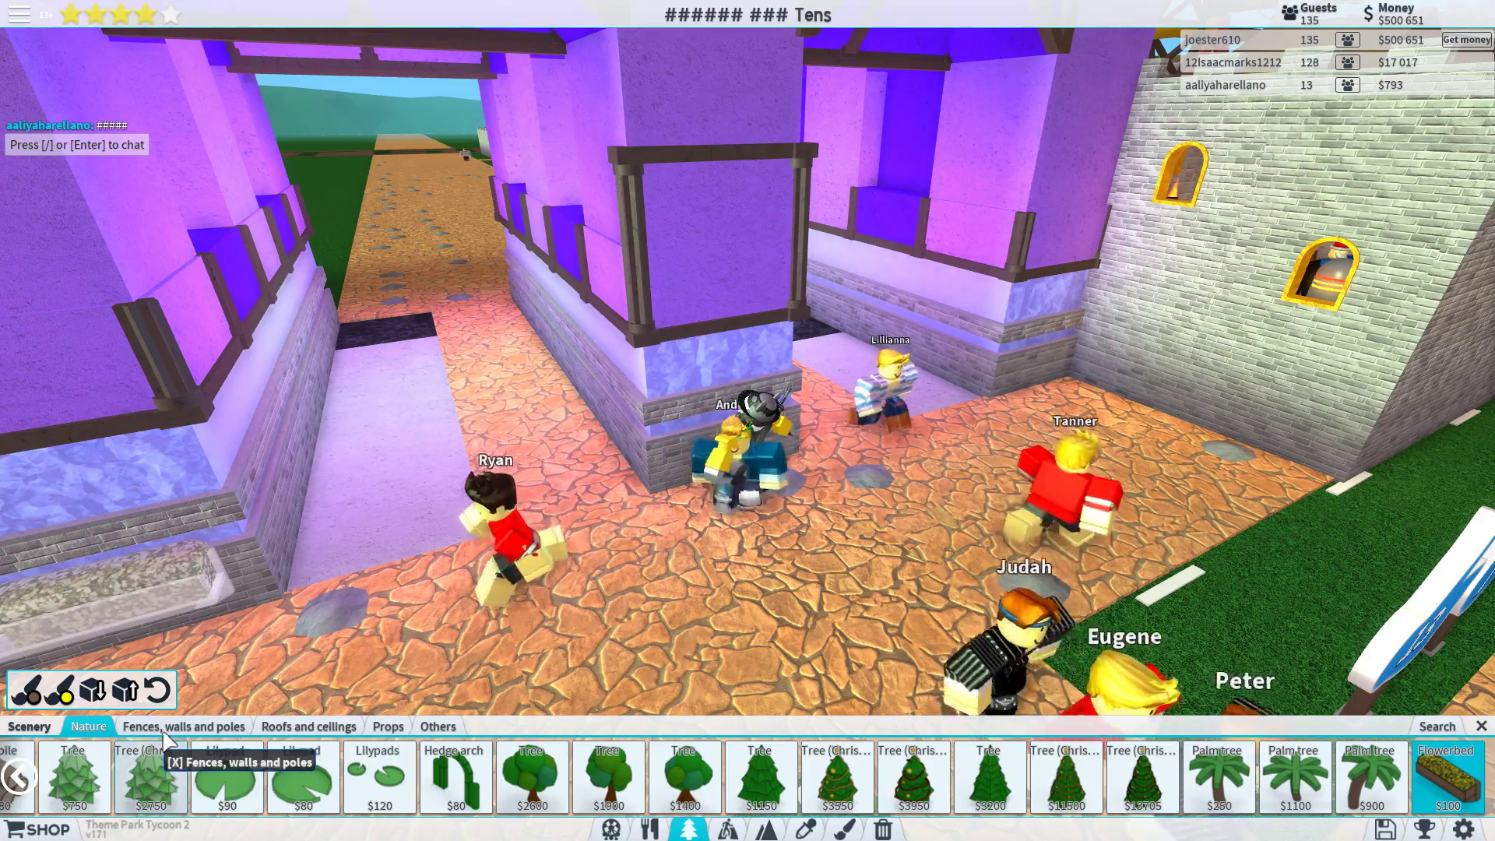
click(430, 774)
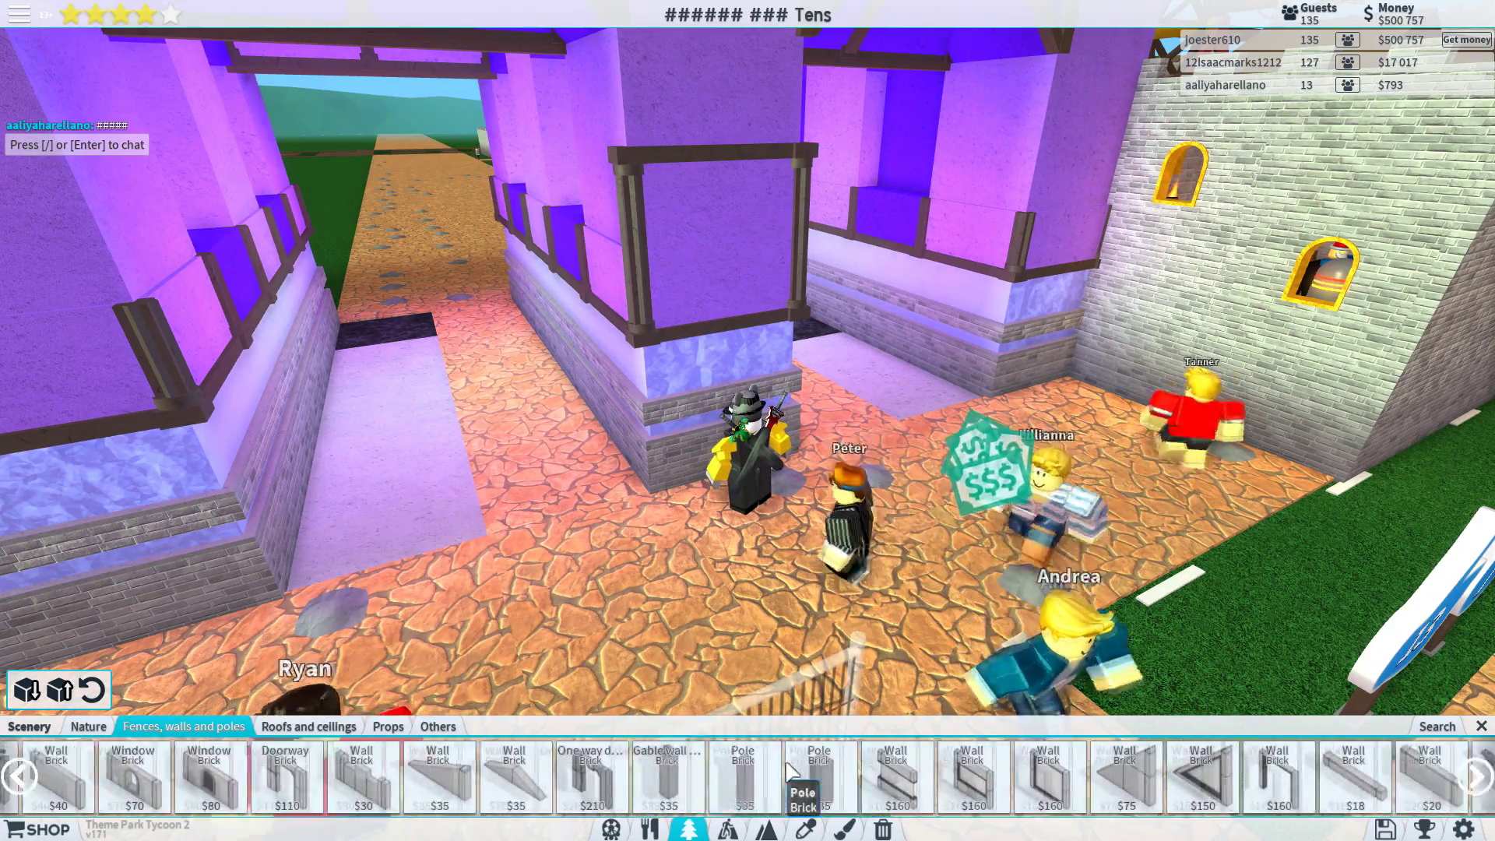
scroll(993, 778, down, 5)
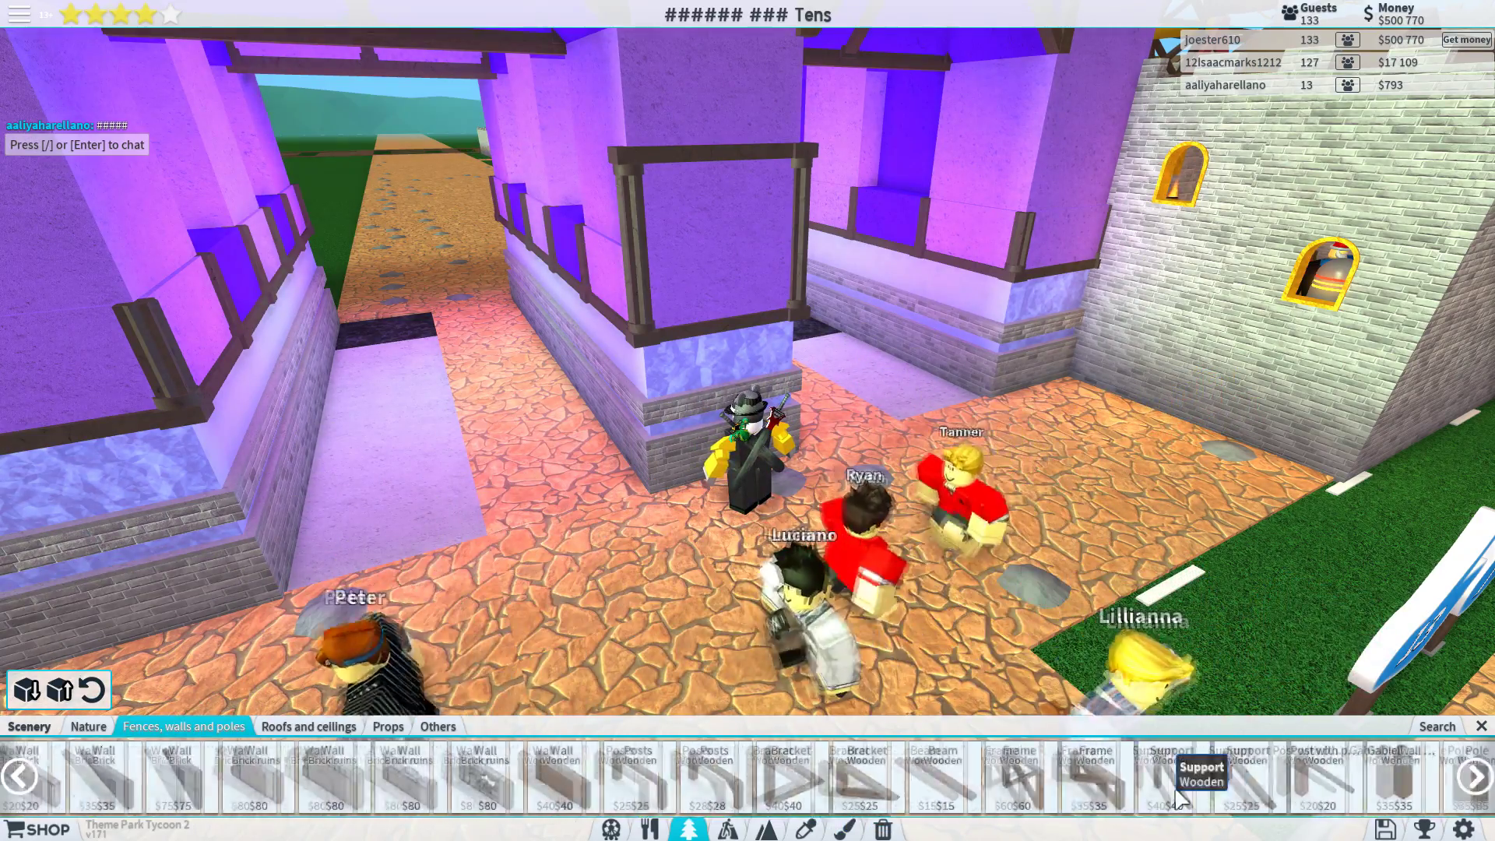
scroll(1180, 795, down, 5)
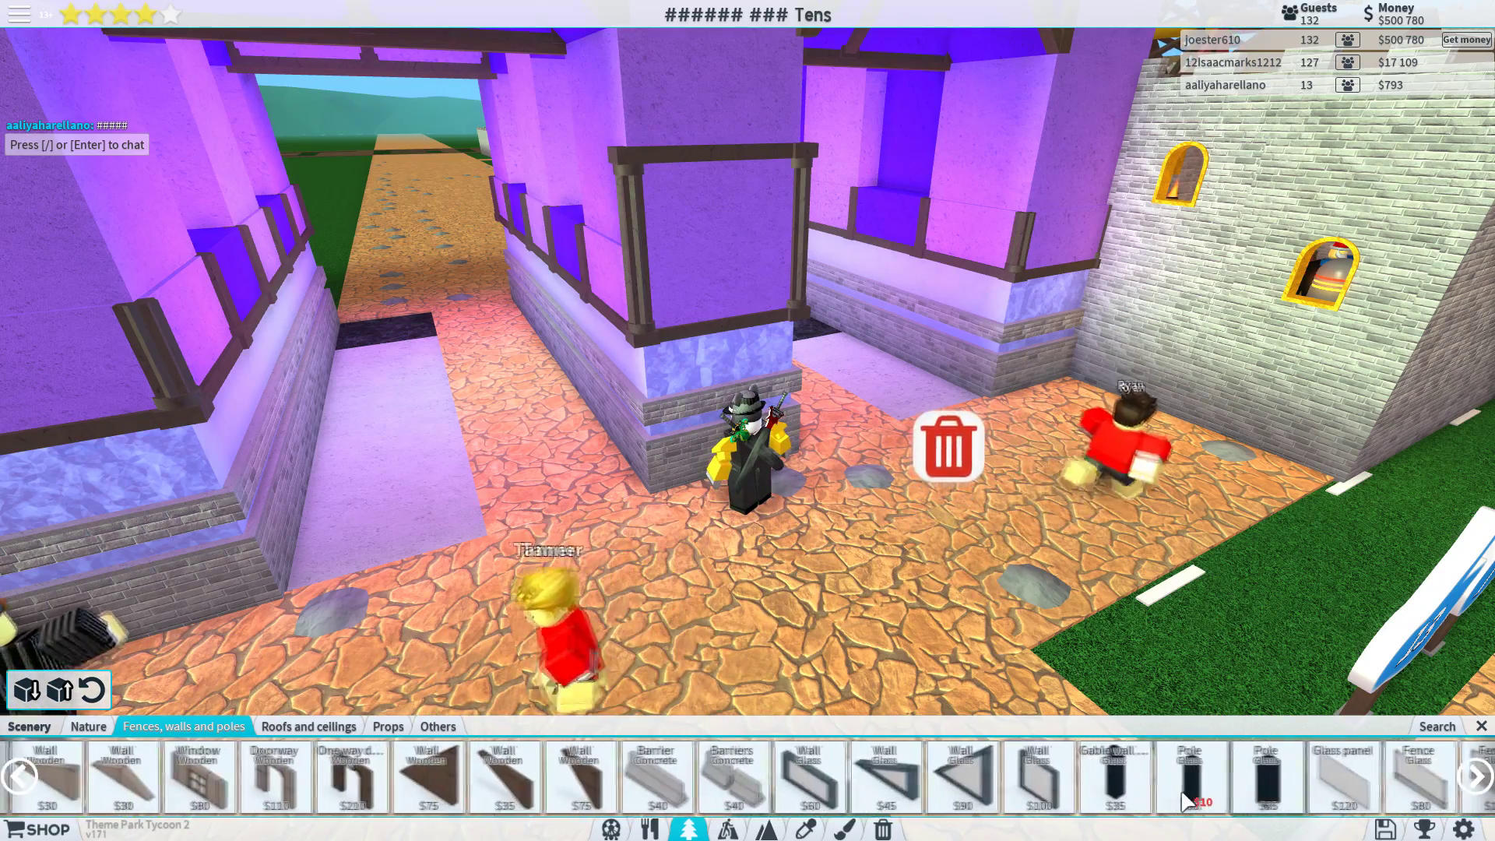
scroll(1187, 801, down, 3)
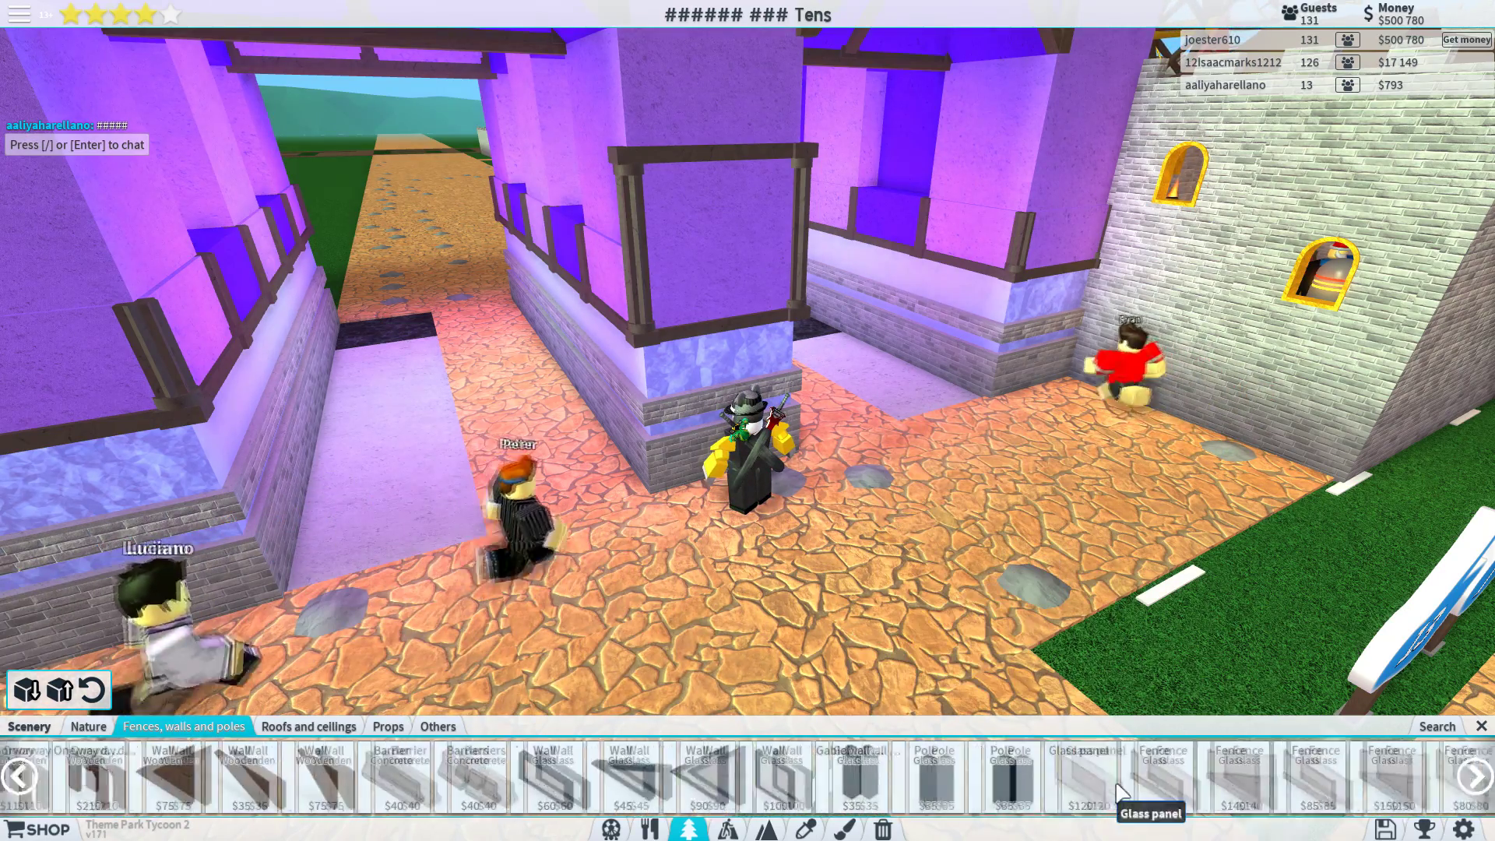
scroll(994, 781, down, 5)
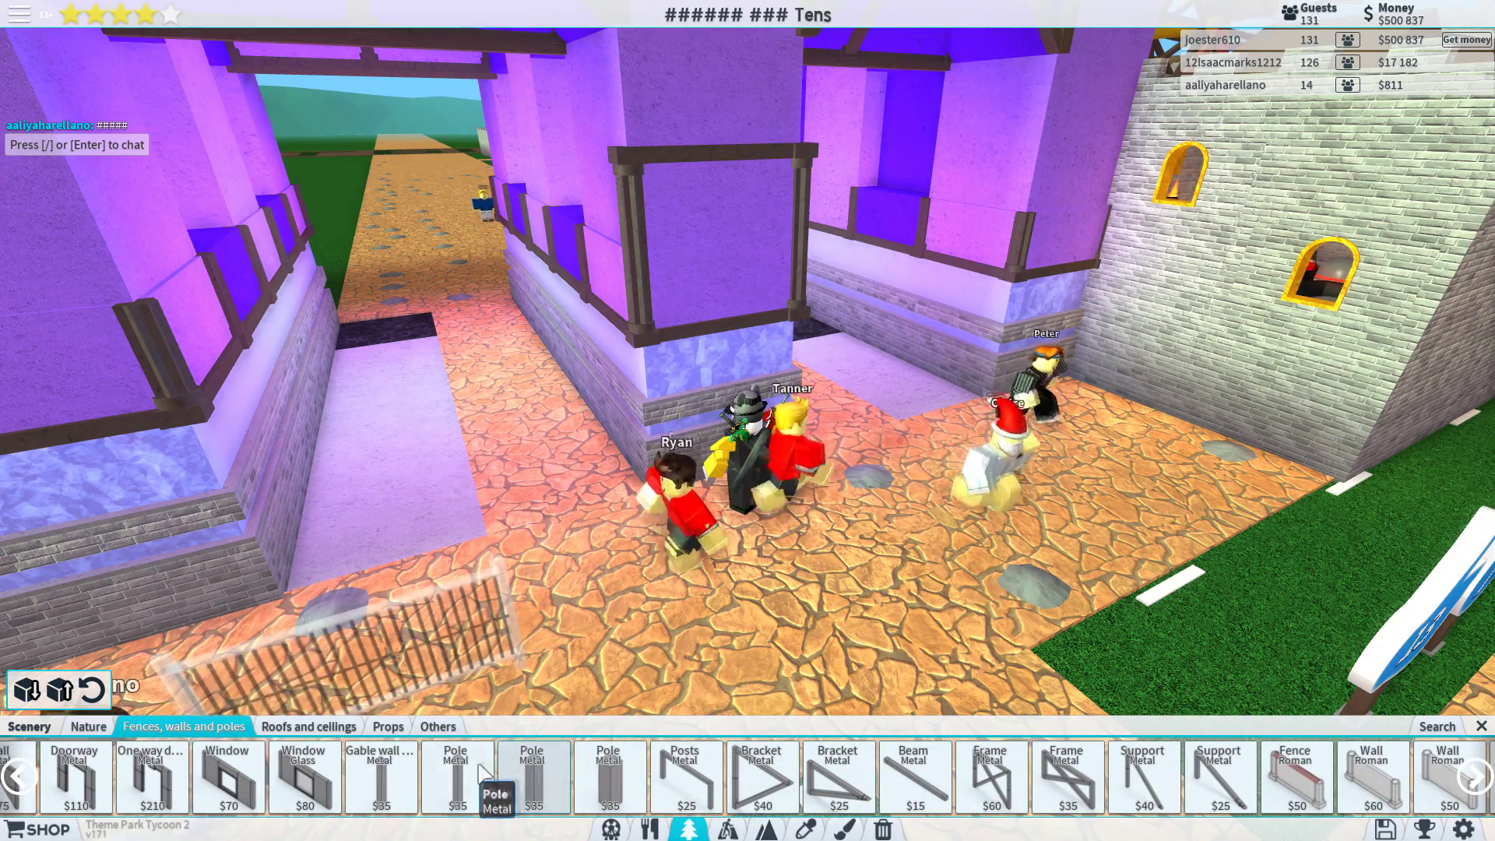
scroll(467, 794, up, 1)
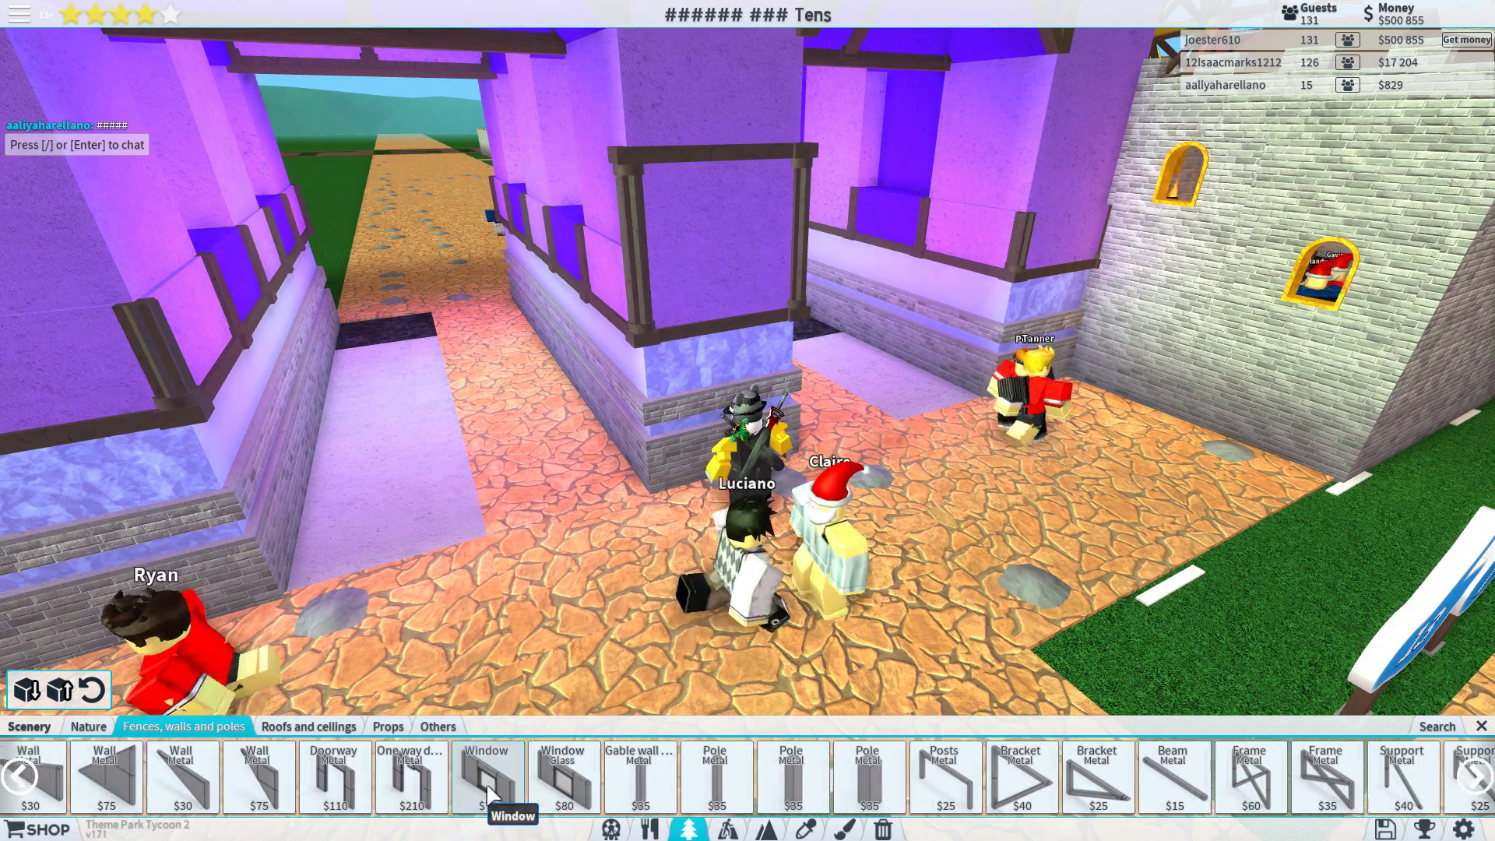
click(579, 776)
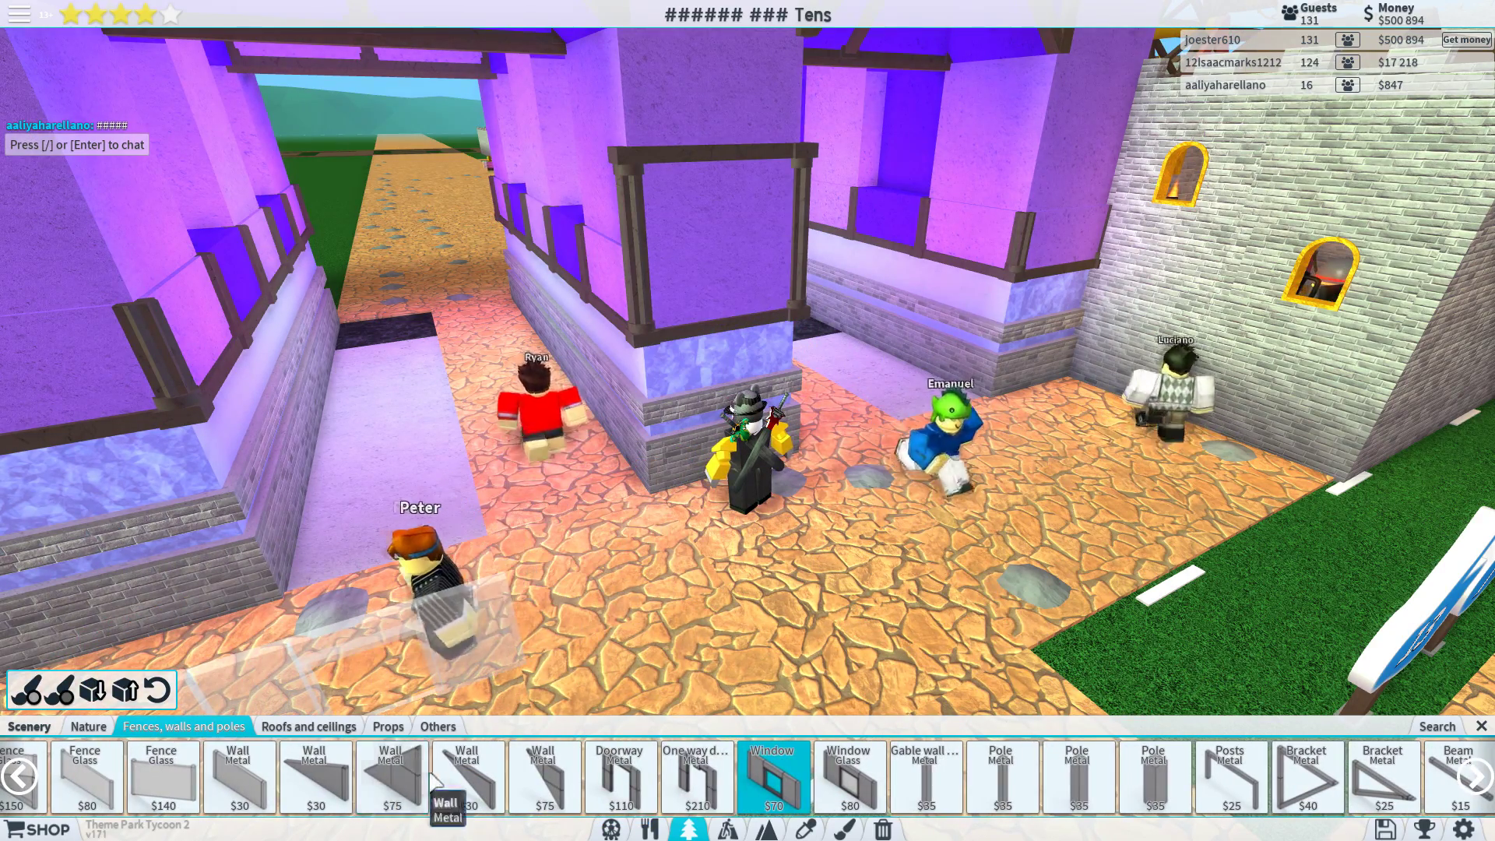
scroll(701, 777, down, 1)
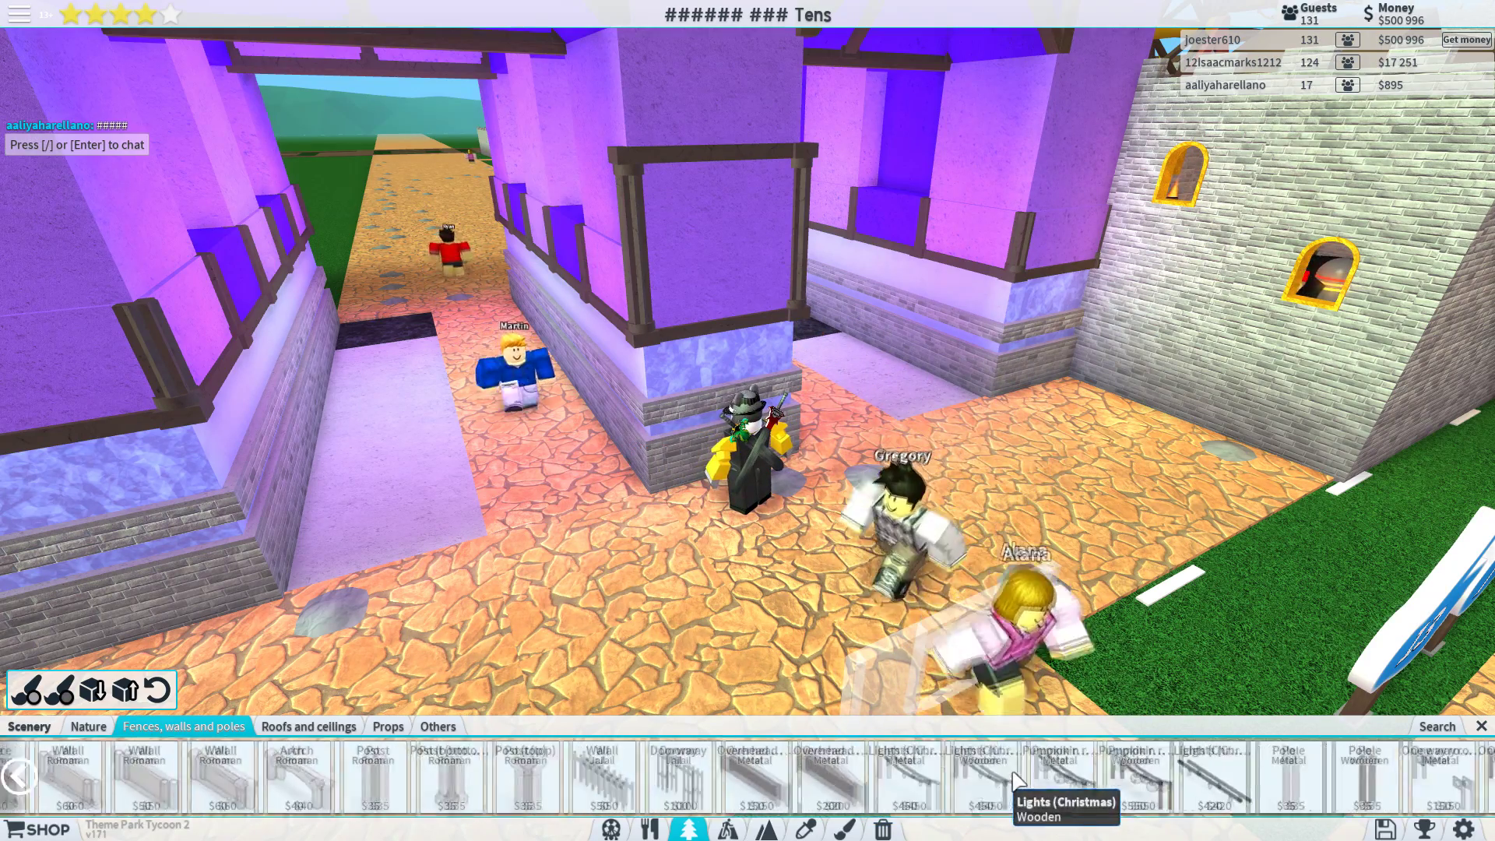
- Browse Roofs and ceilings, then turn the view to the gate's front corner for the neon light
click(306, 729)
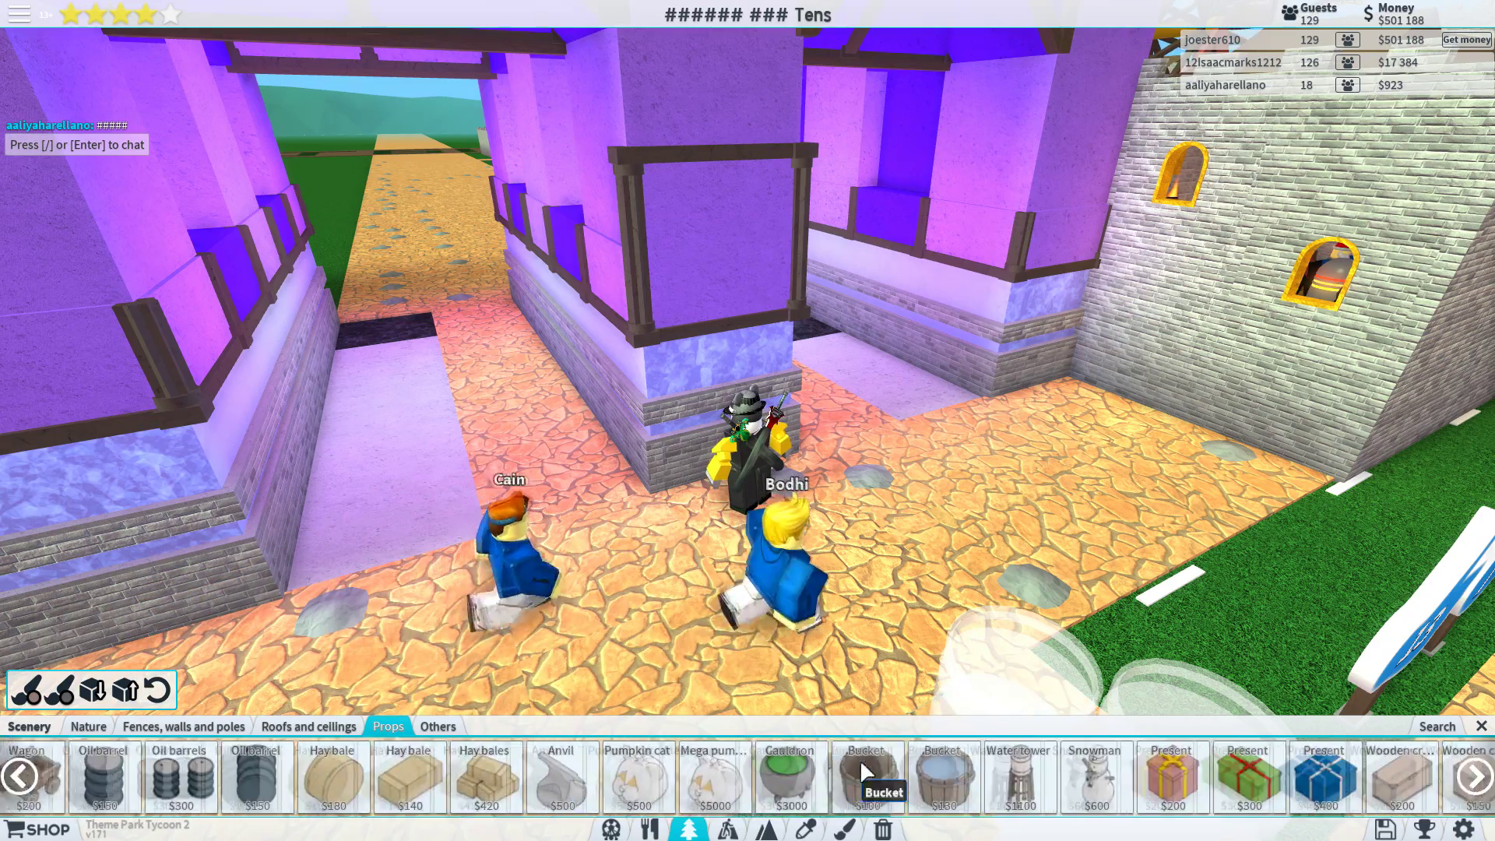
scroll(865, 770, down, 3)
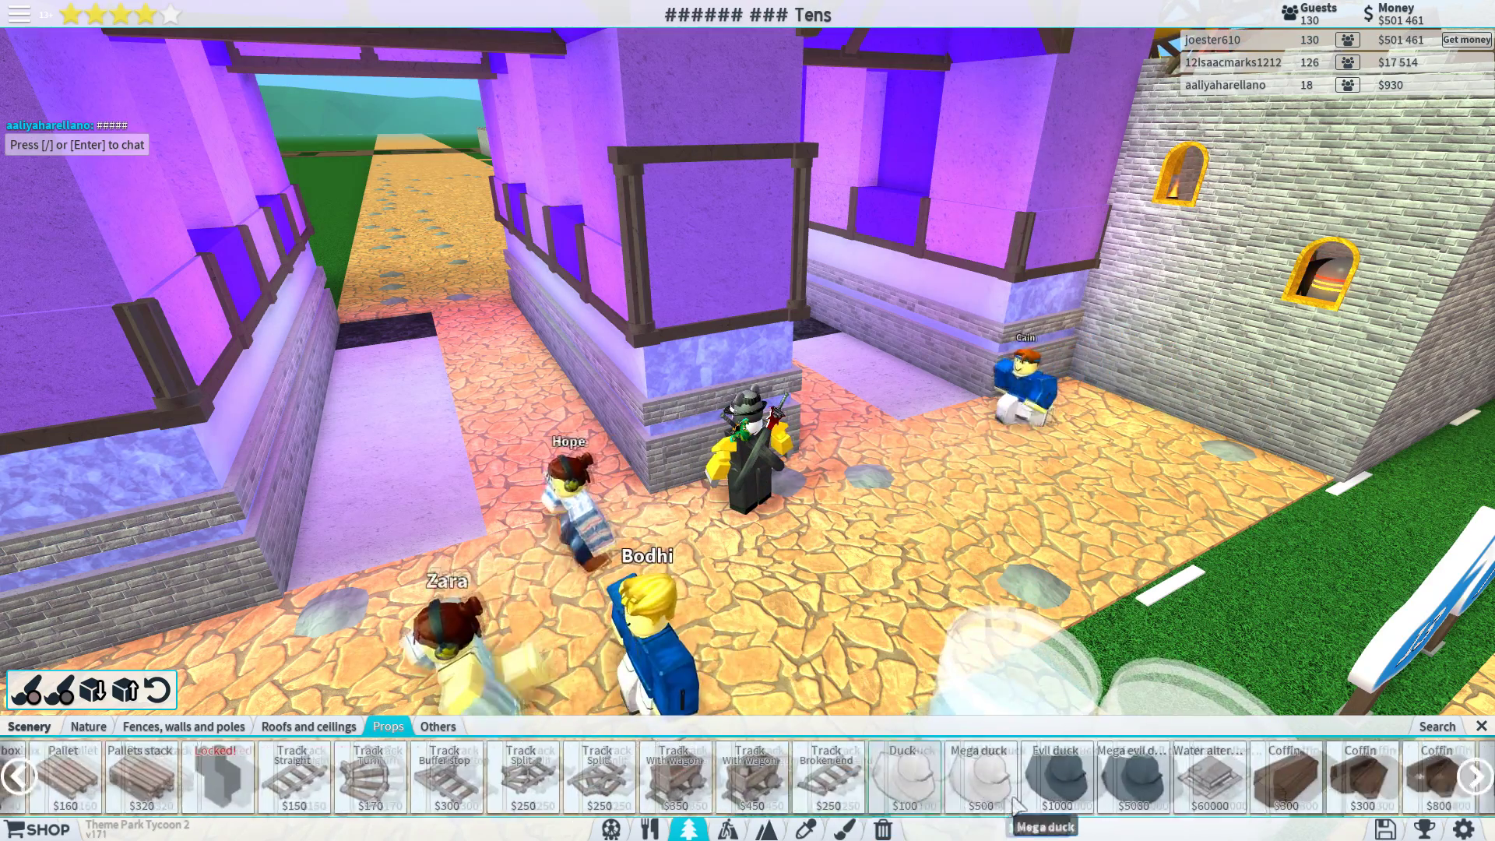
scroll(865, 769, down, 4)
scroll(1146, 800, down, 3)
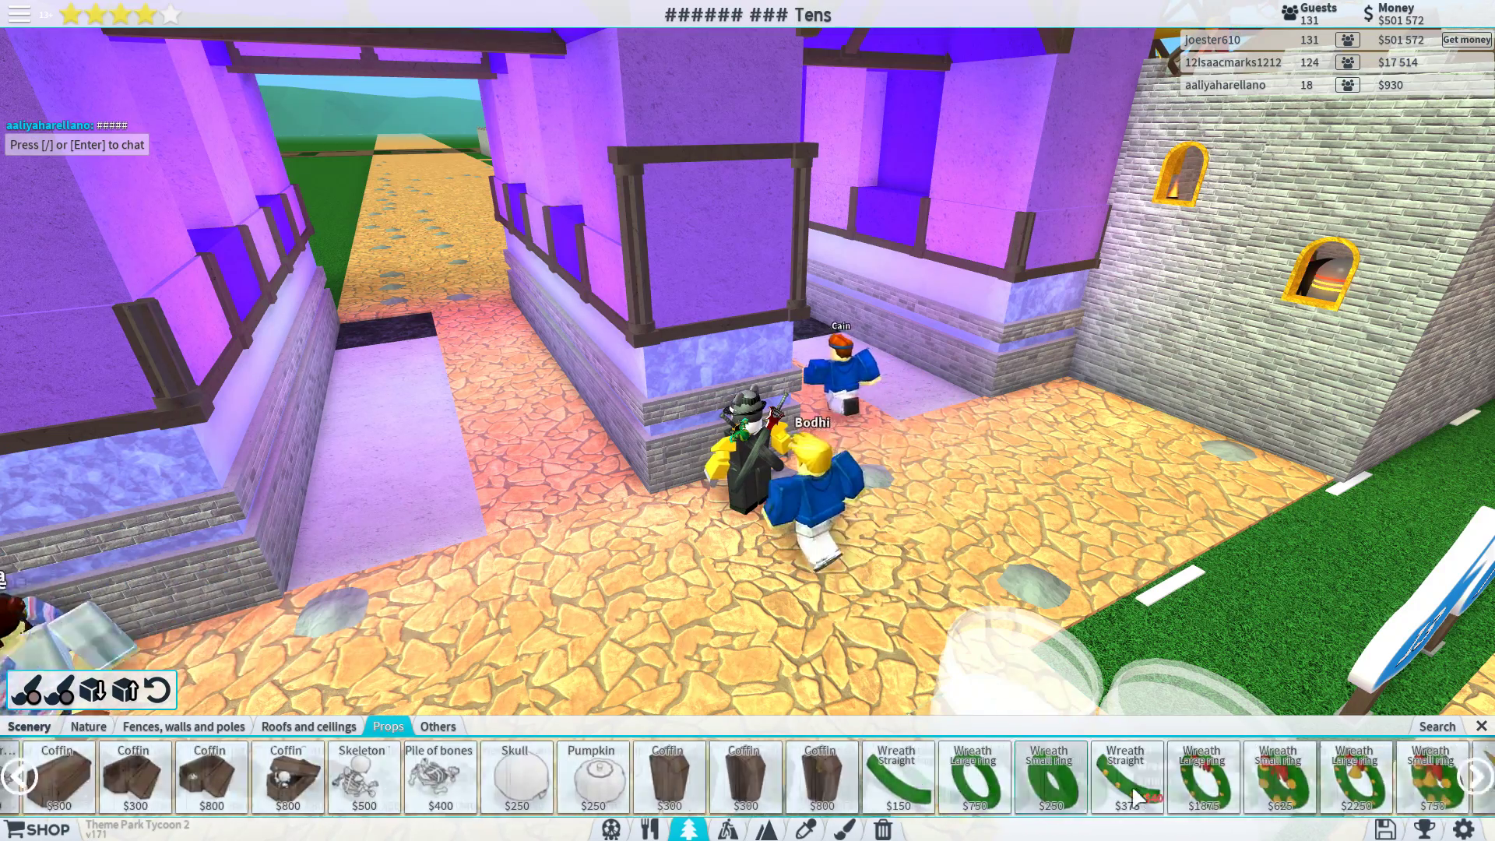
scroll(817, 777, down, 3)
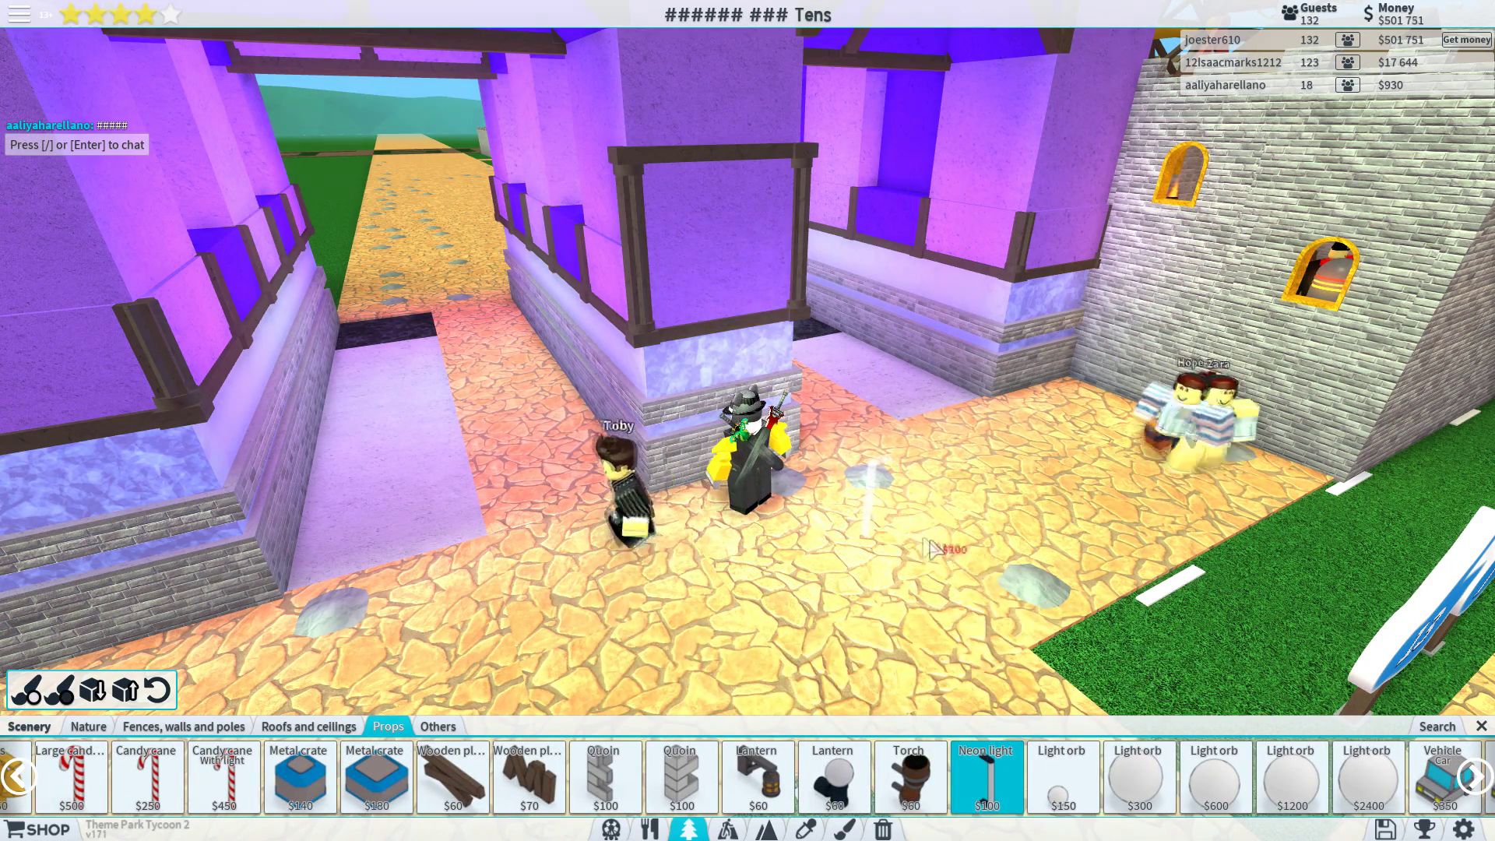
drag(934, 549, 900, 579)
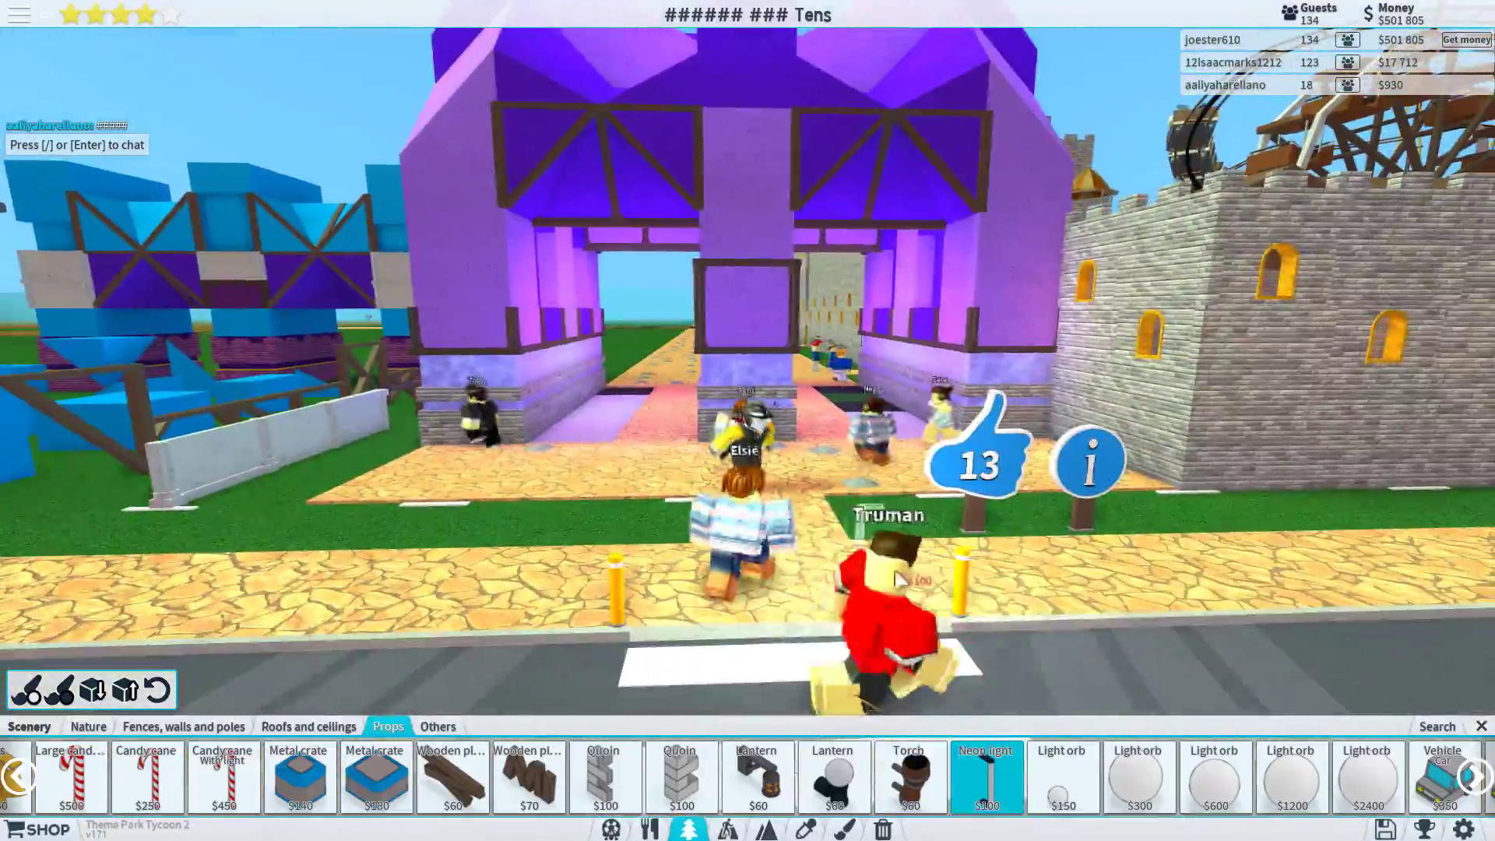
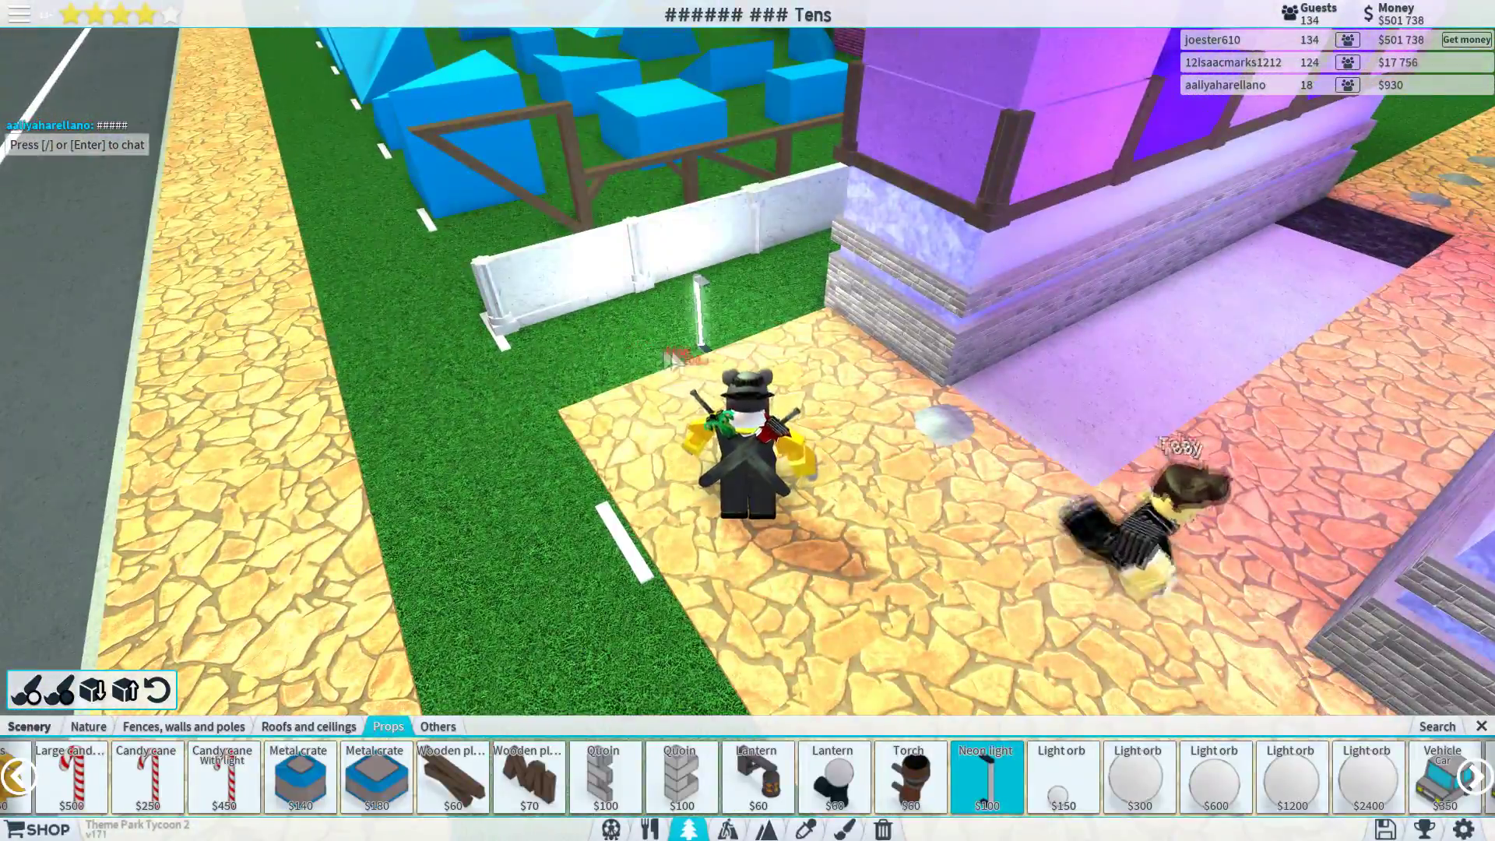
- Pick the Lantern prop, then switch to the Destroy (trash) tool
drag(747, 421, 888, 373)
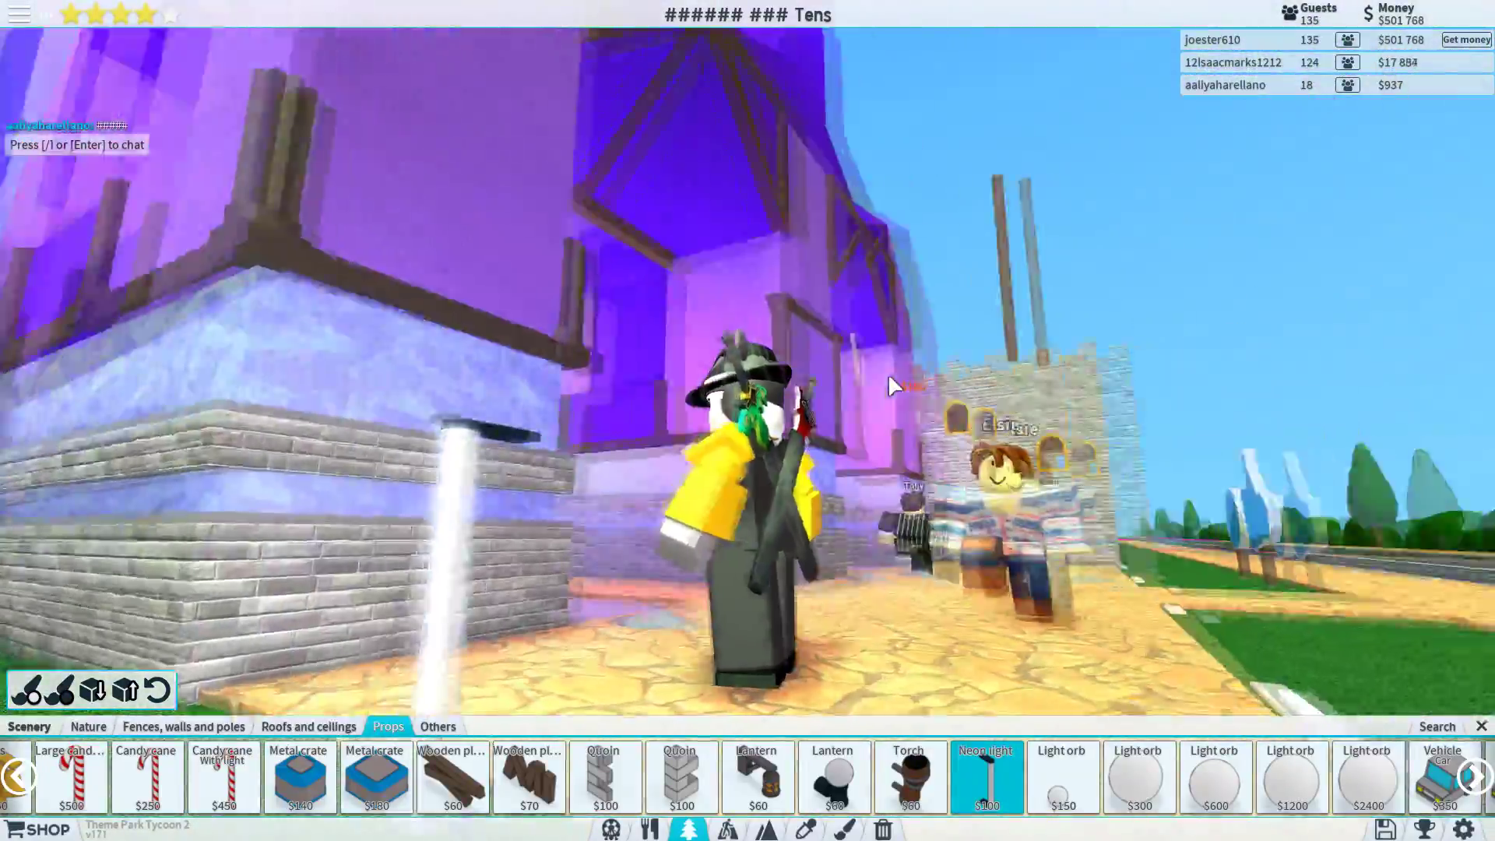
right_click(888, 373)
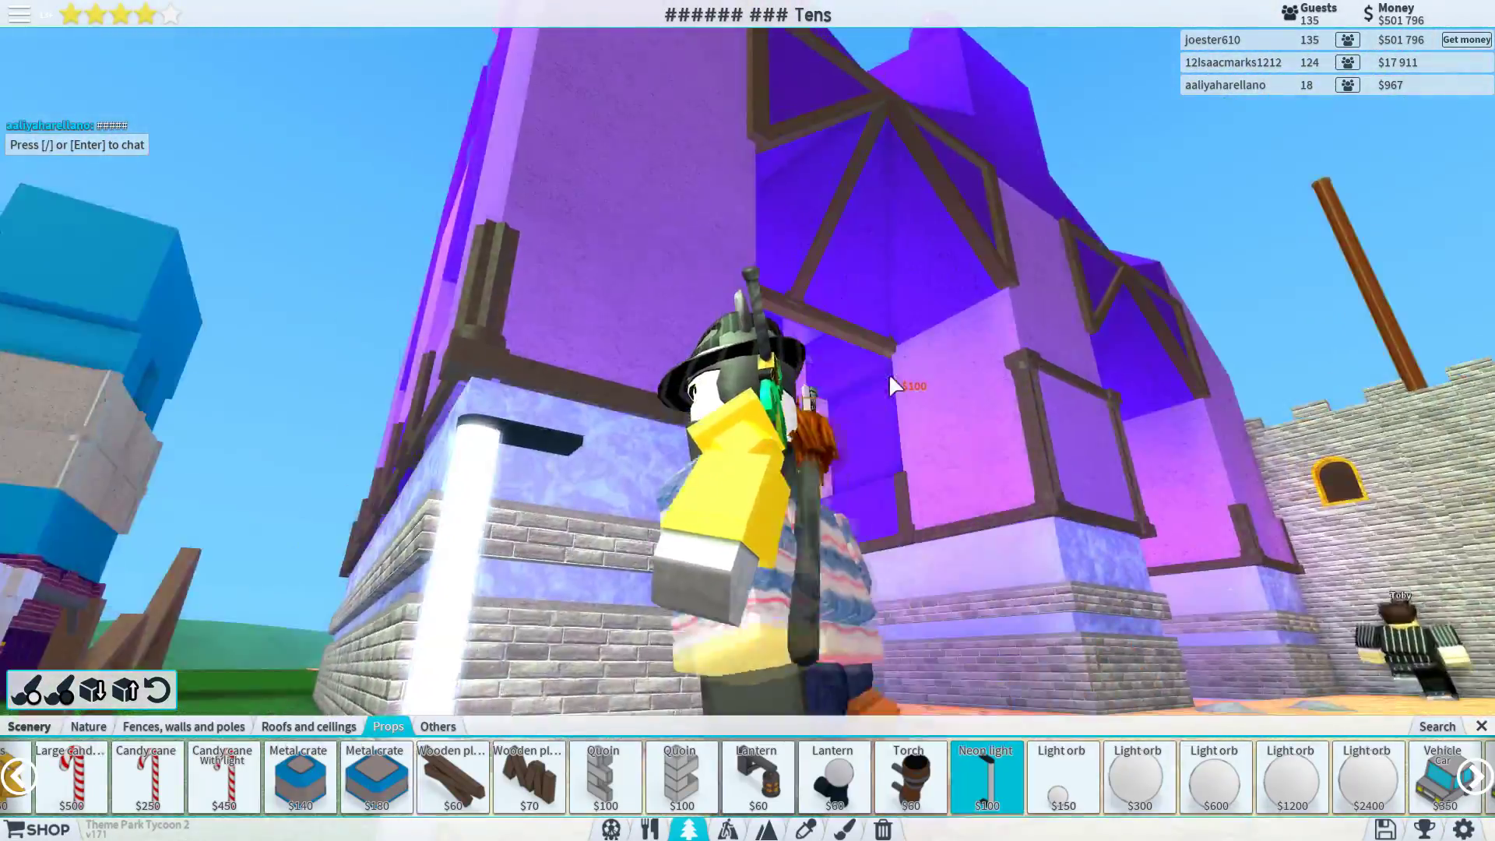
drag(889, 373, 817, 686)
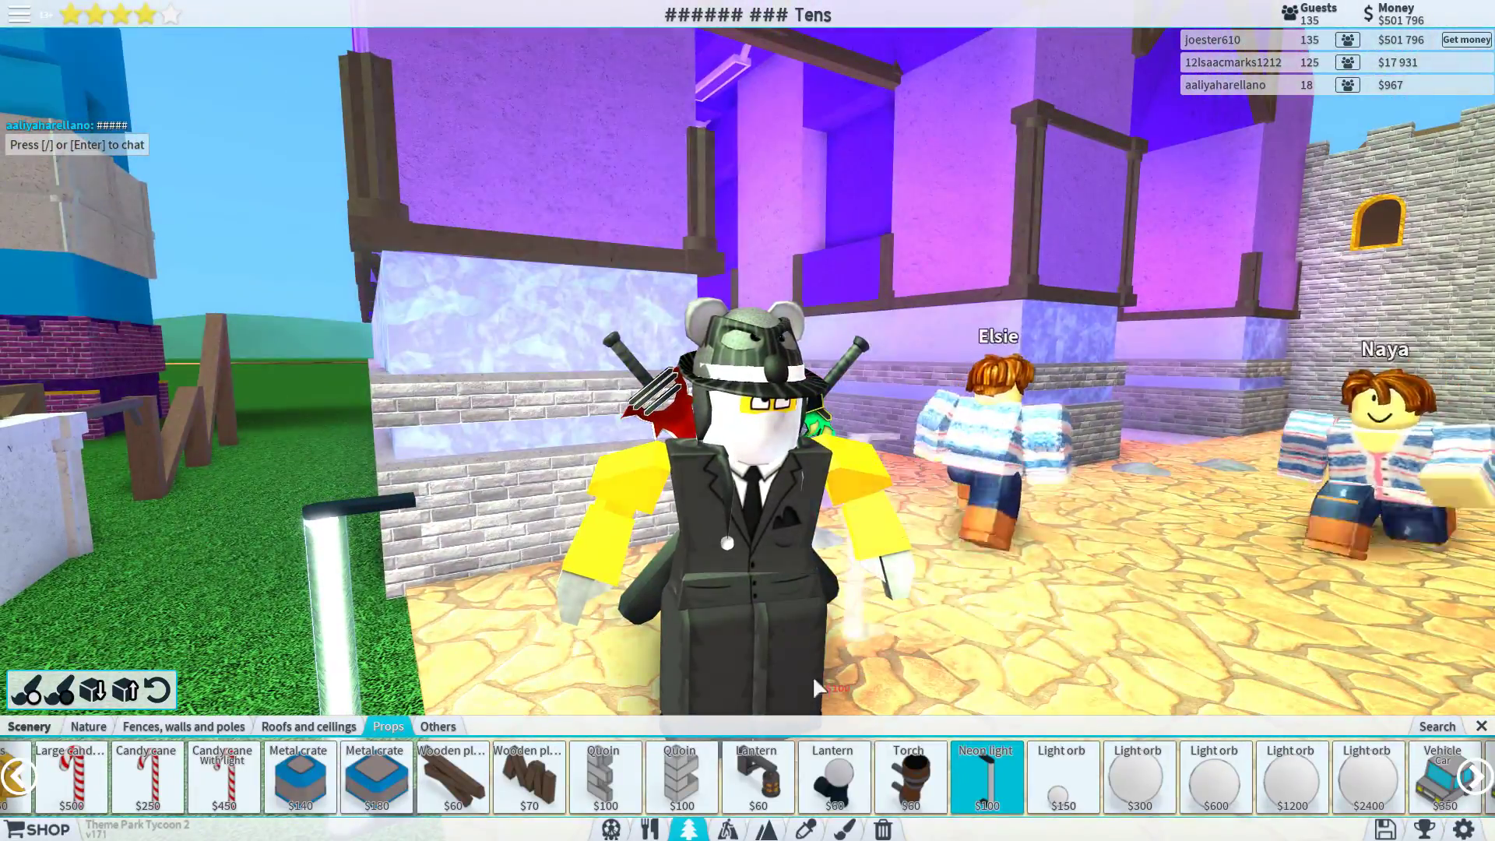
click(831, 780)
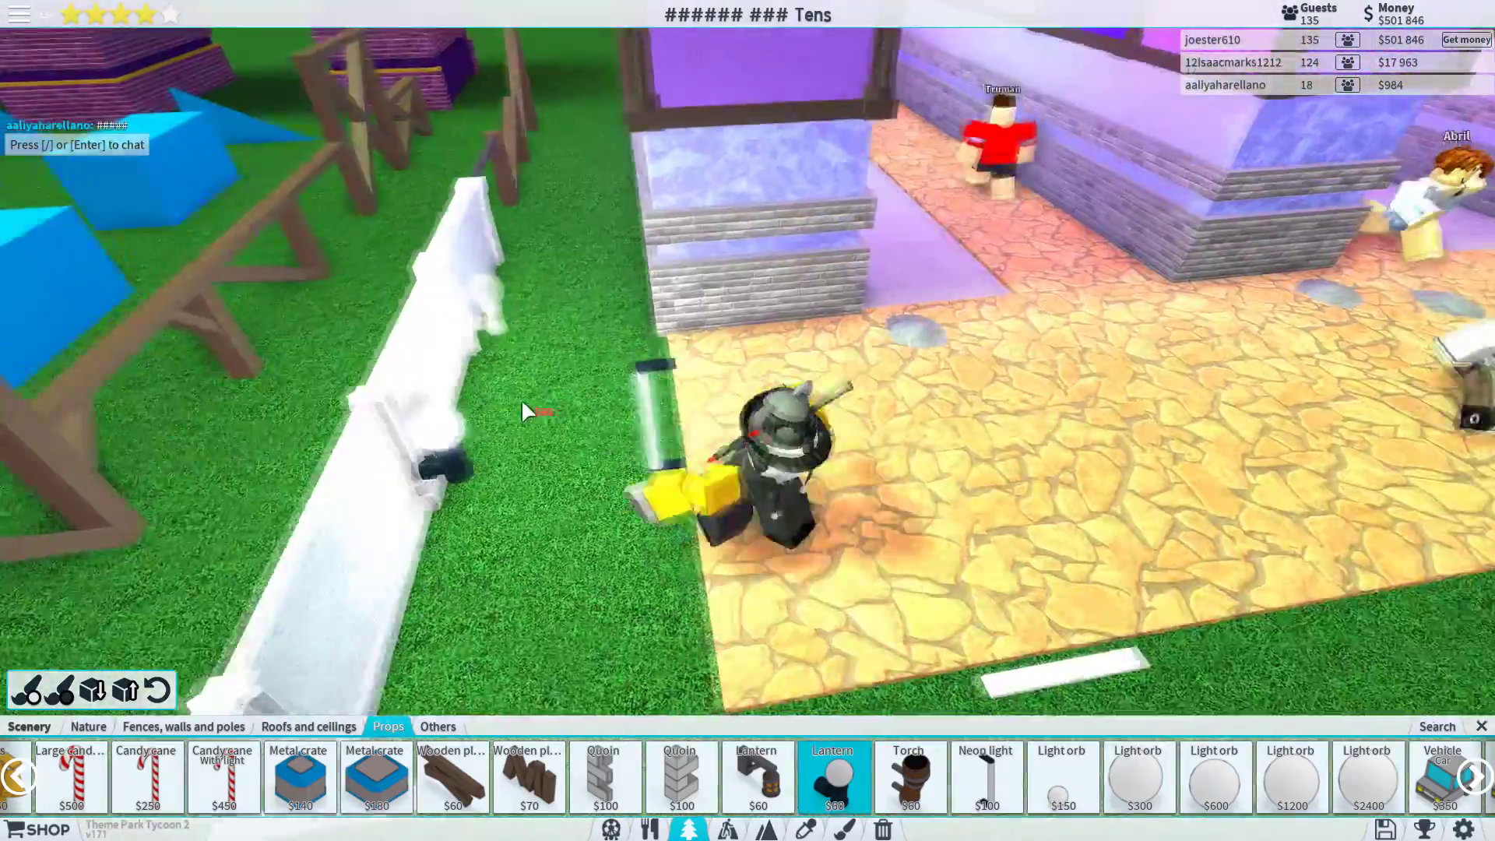
scroll(748, 777, down, 3)
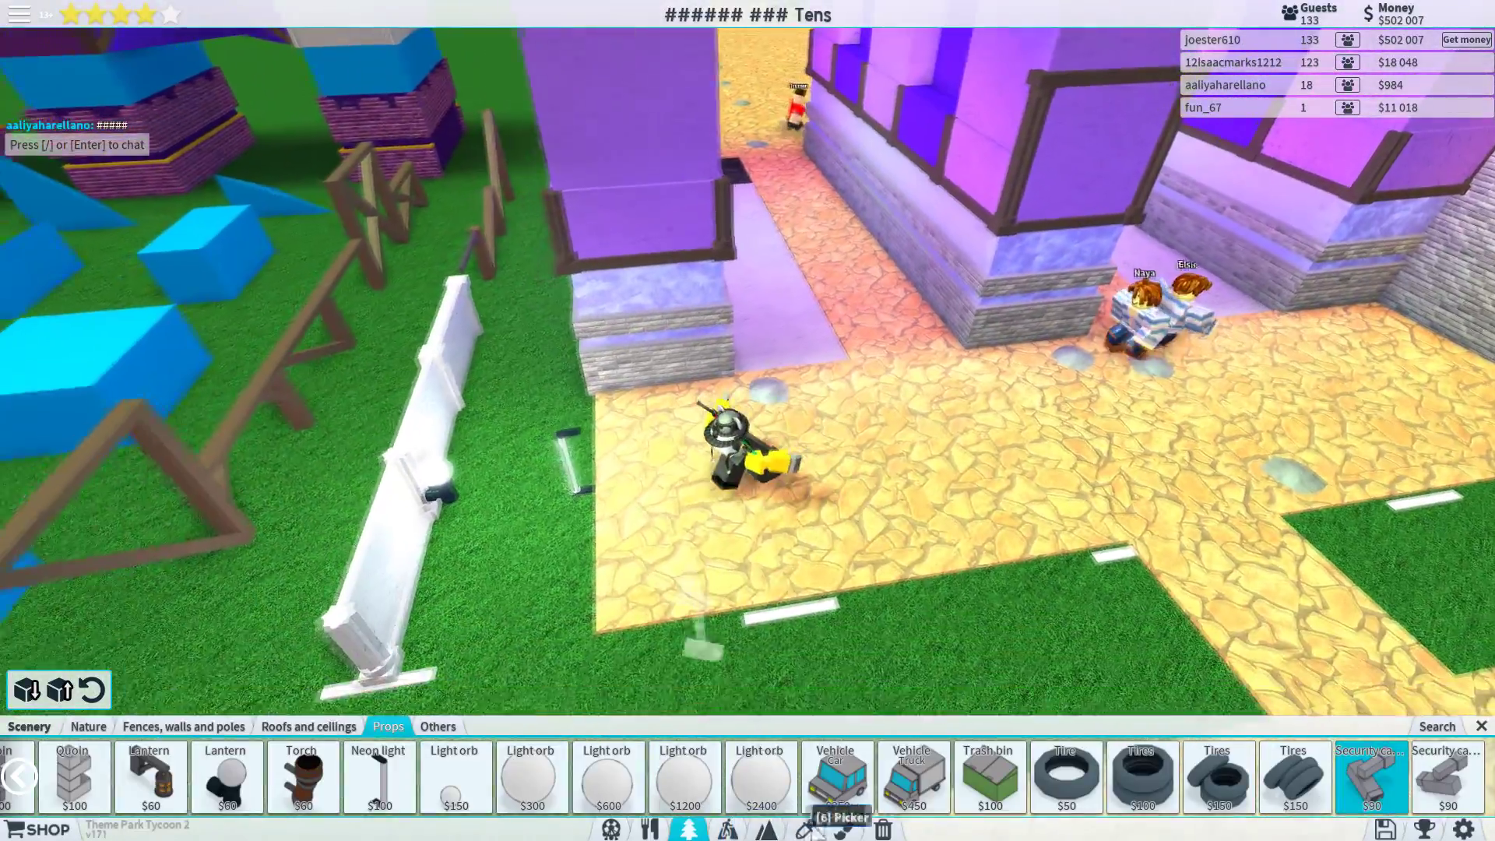
click(884, 830)
scroll(532, 485, up, 3)
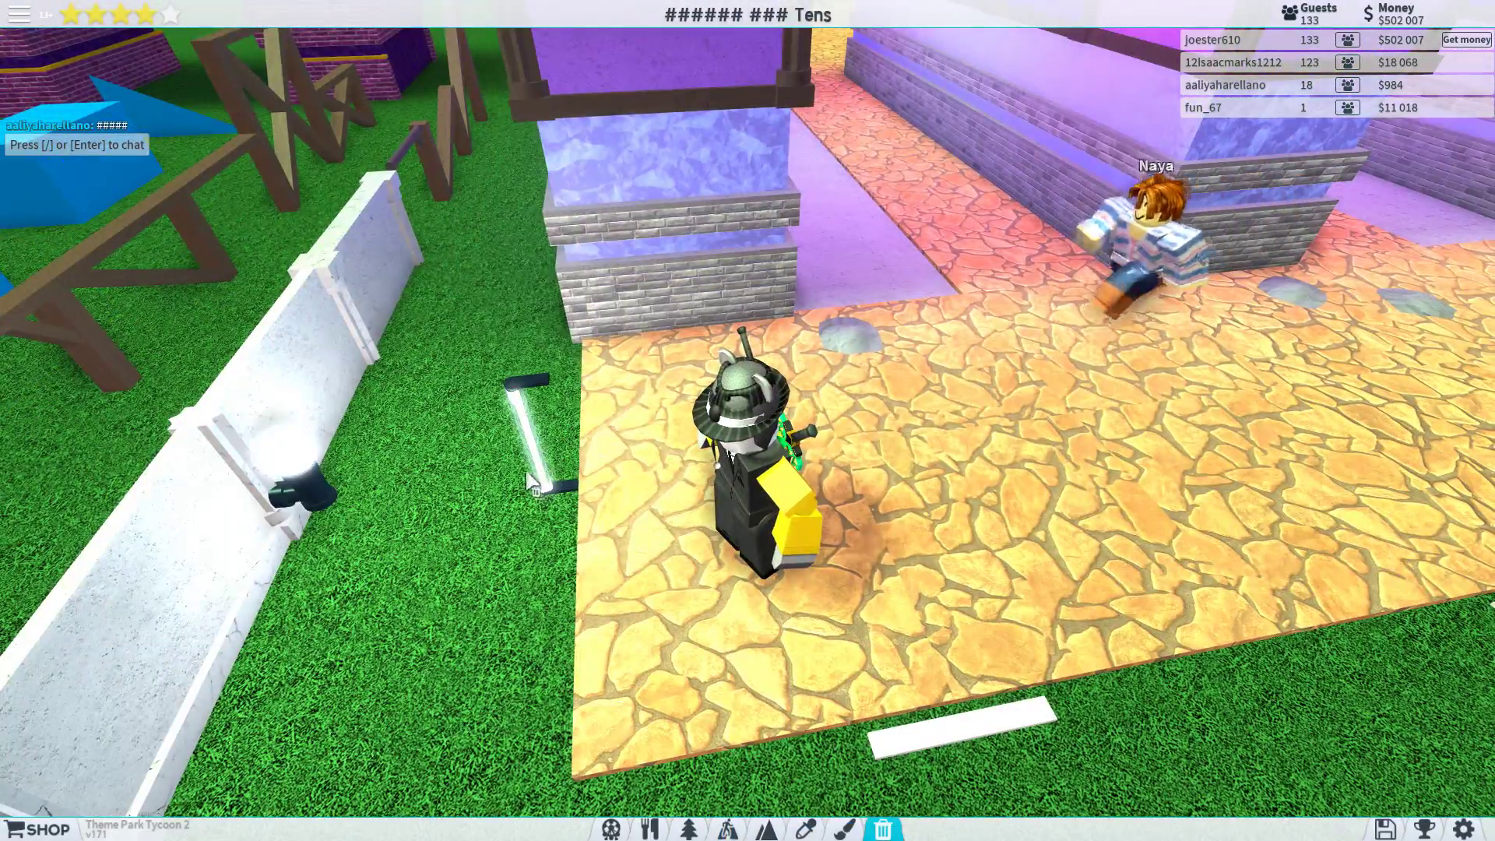
- Delete the neon light pole by the fence and glance at the park likes history
click(543, 468)
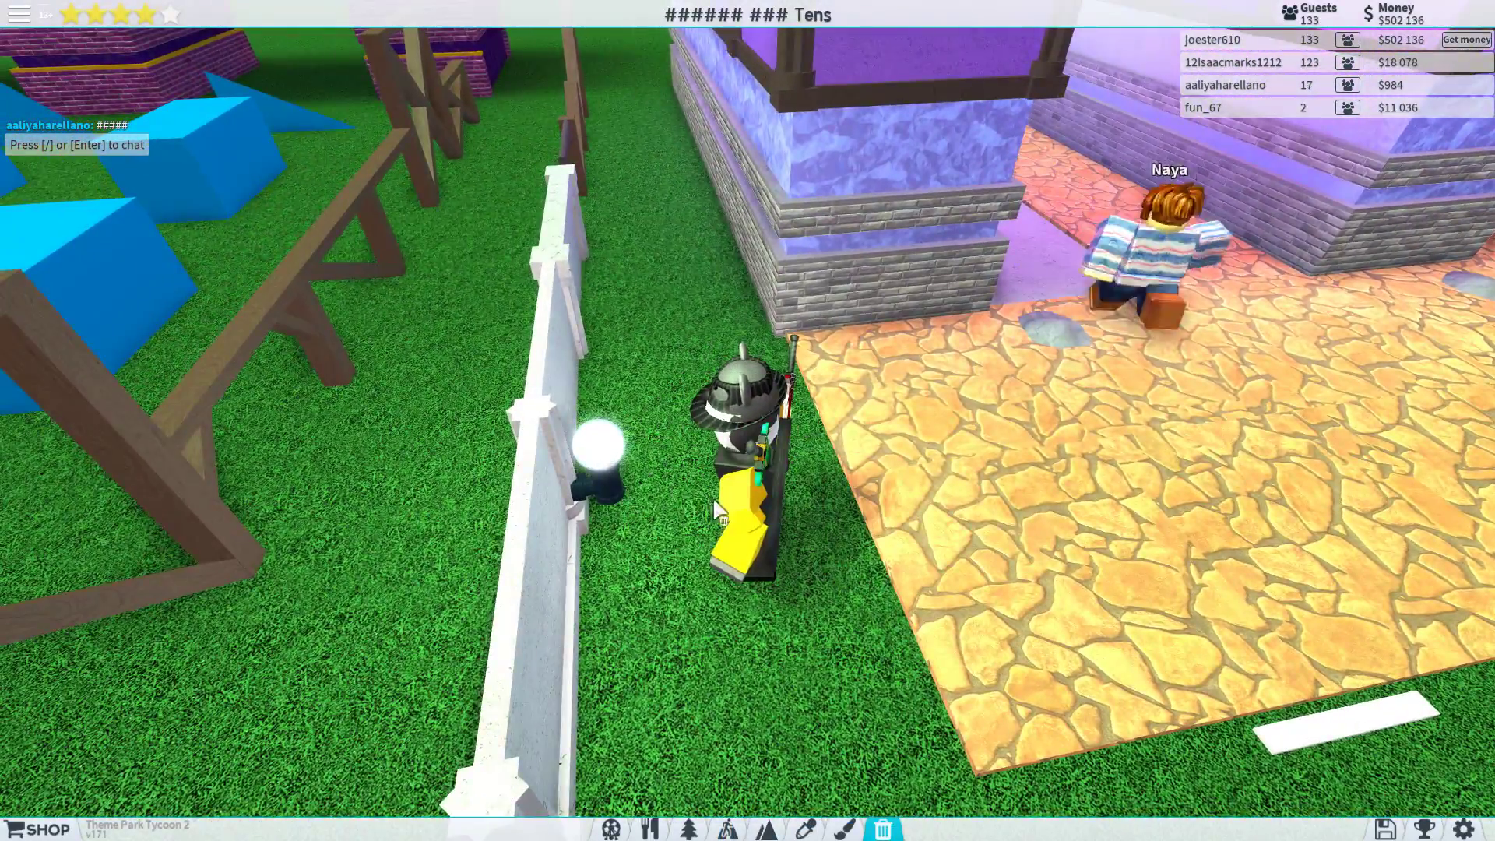
scroll(715, 511, down, 5)
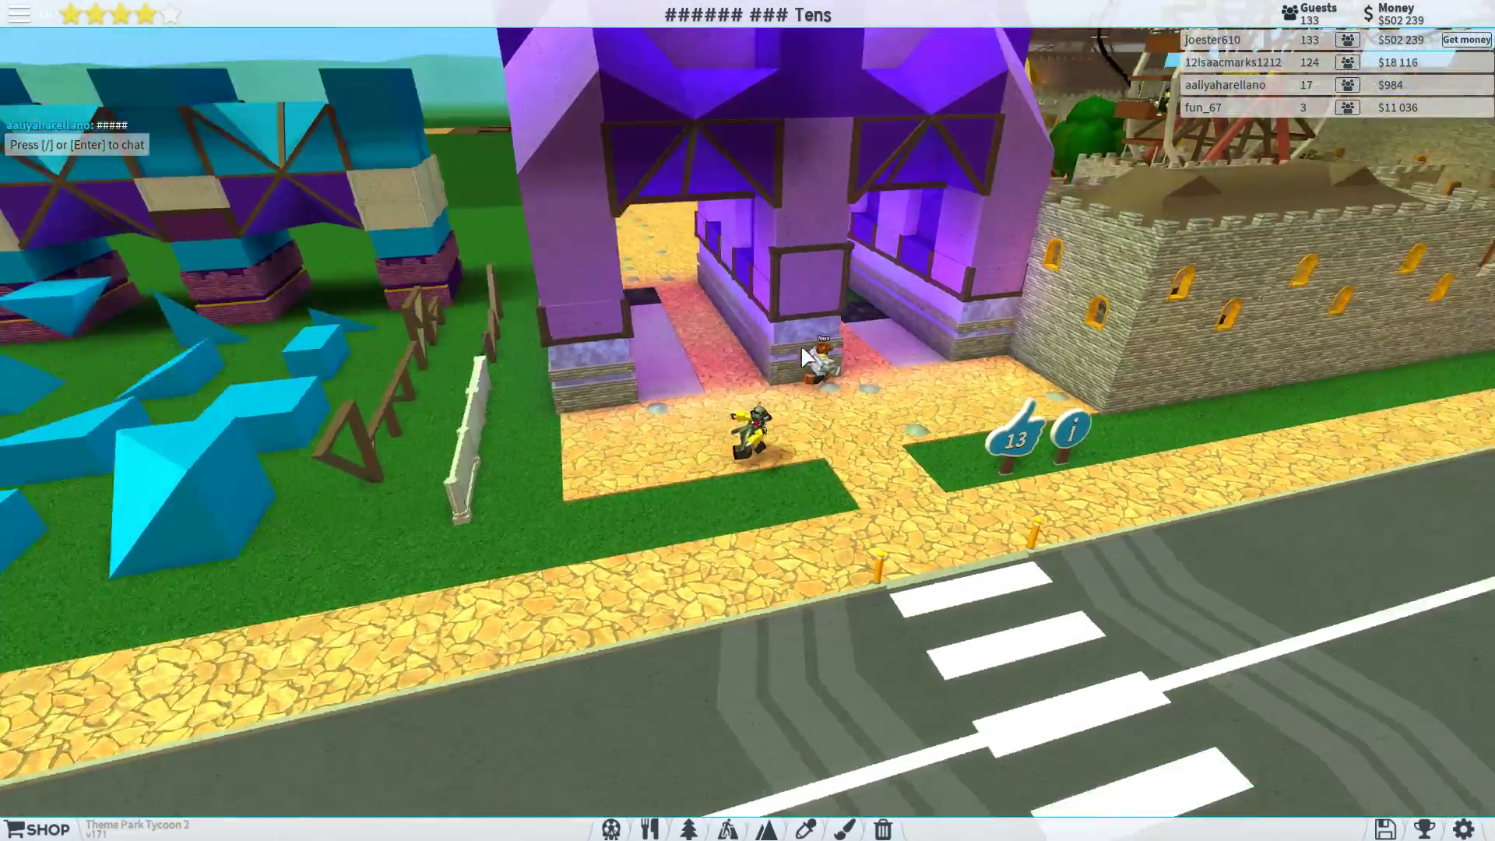
right_click(800, 345)
click(929, 461)
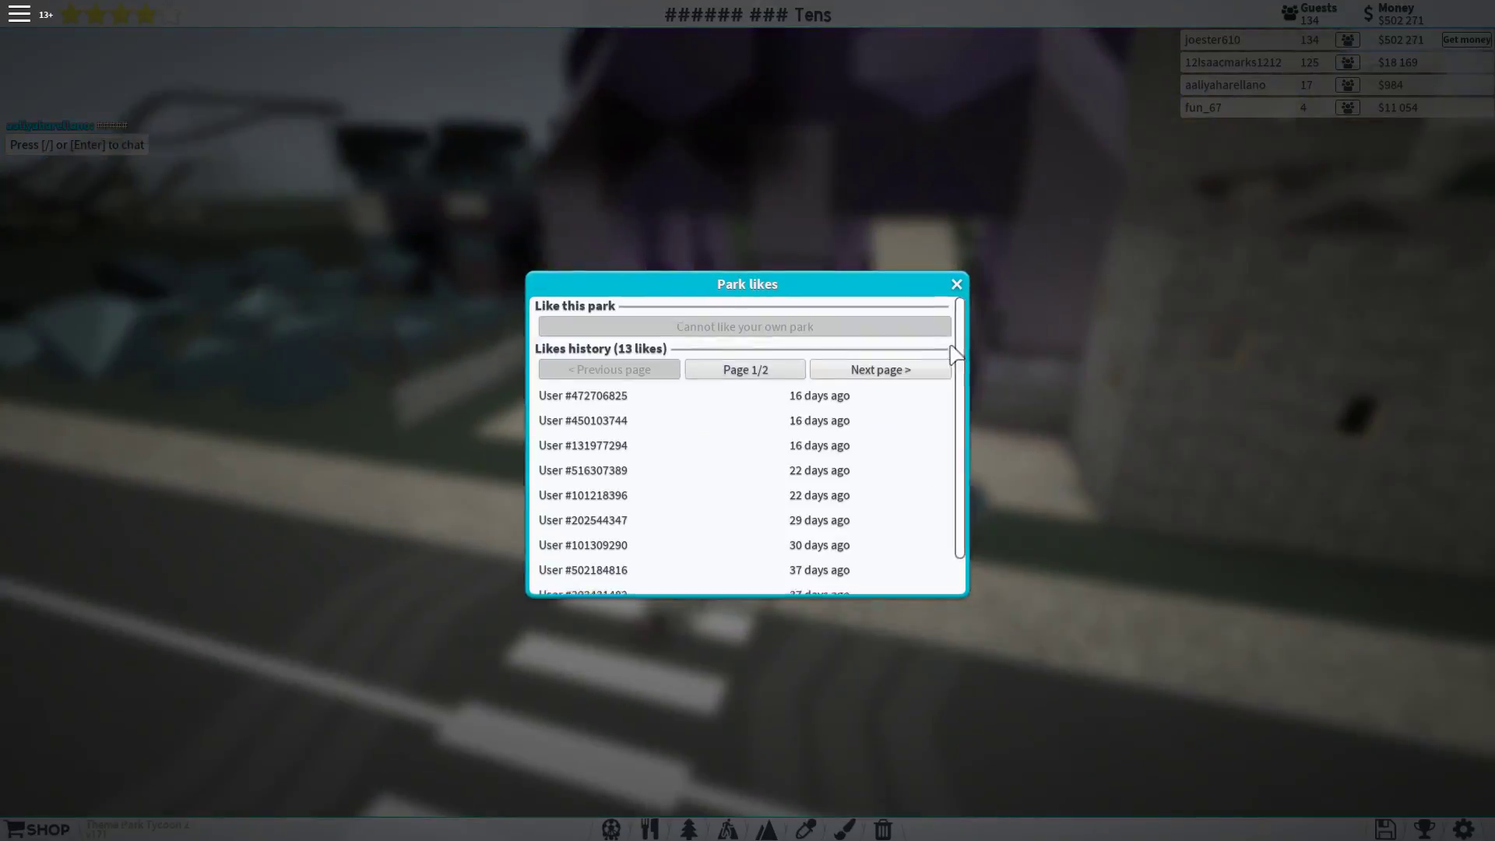
click(956, 287)
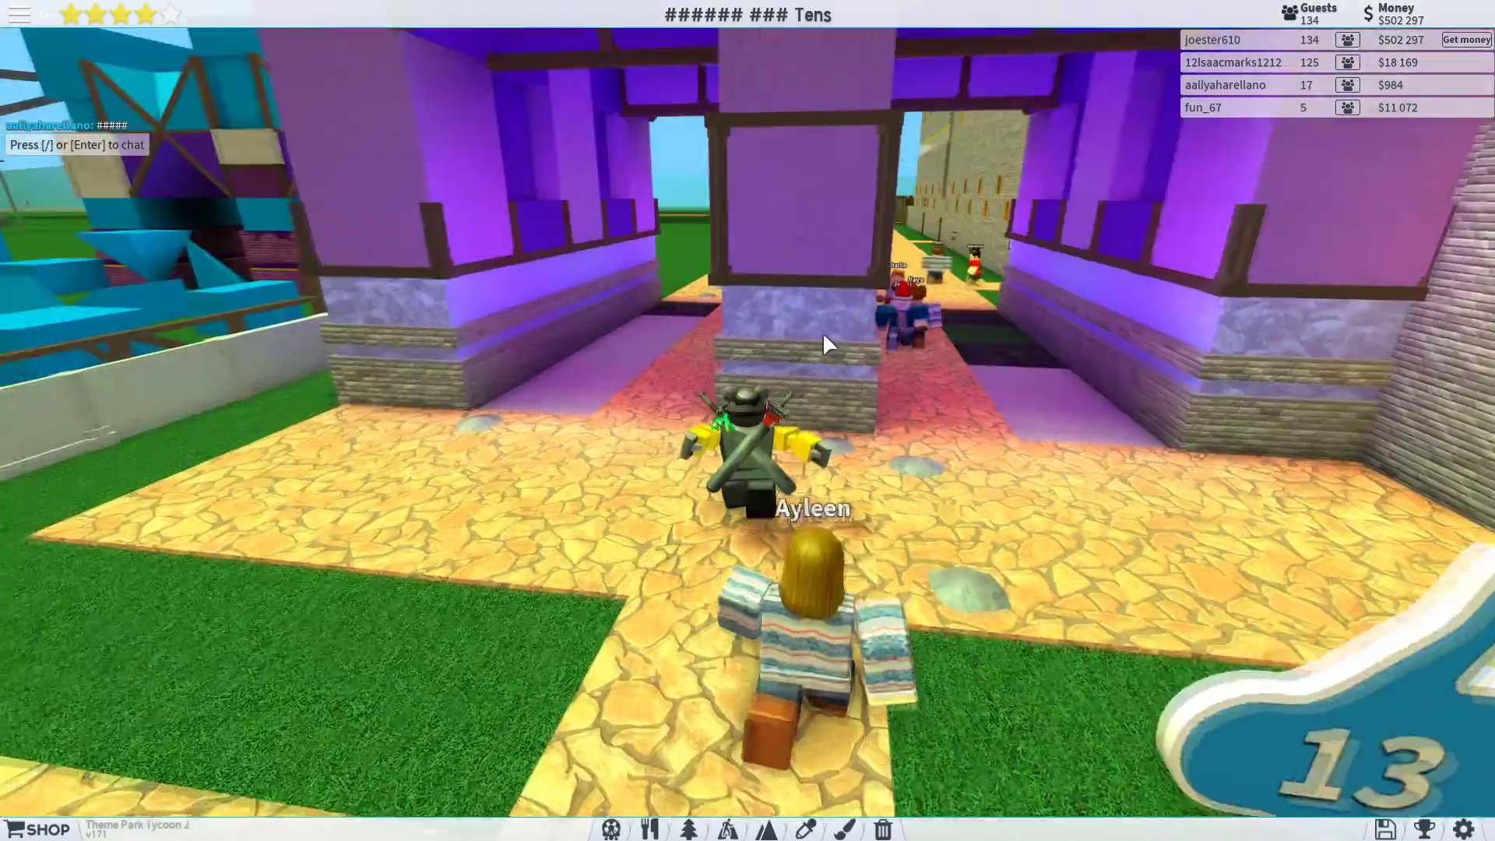
- Climb the character onto the purple building's roof and walk across it
key(w)
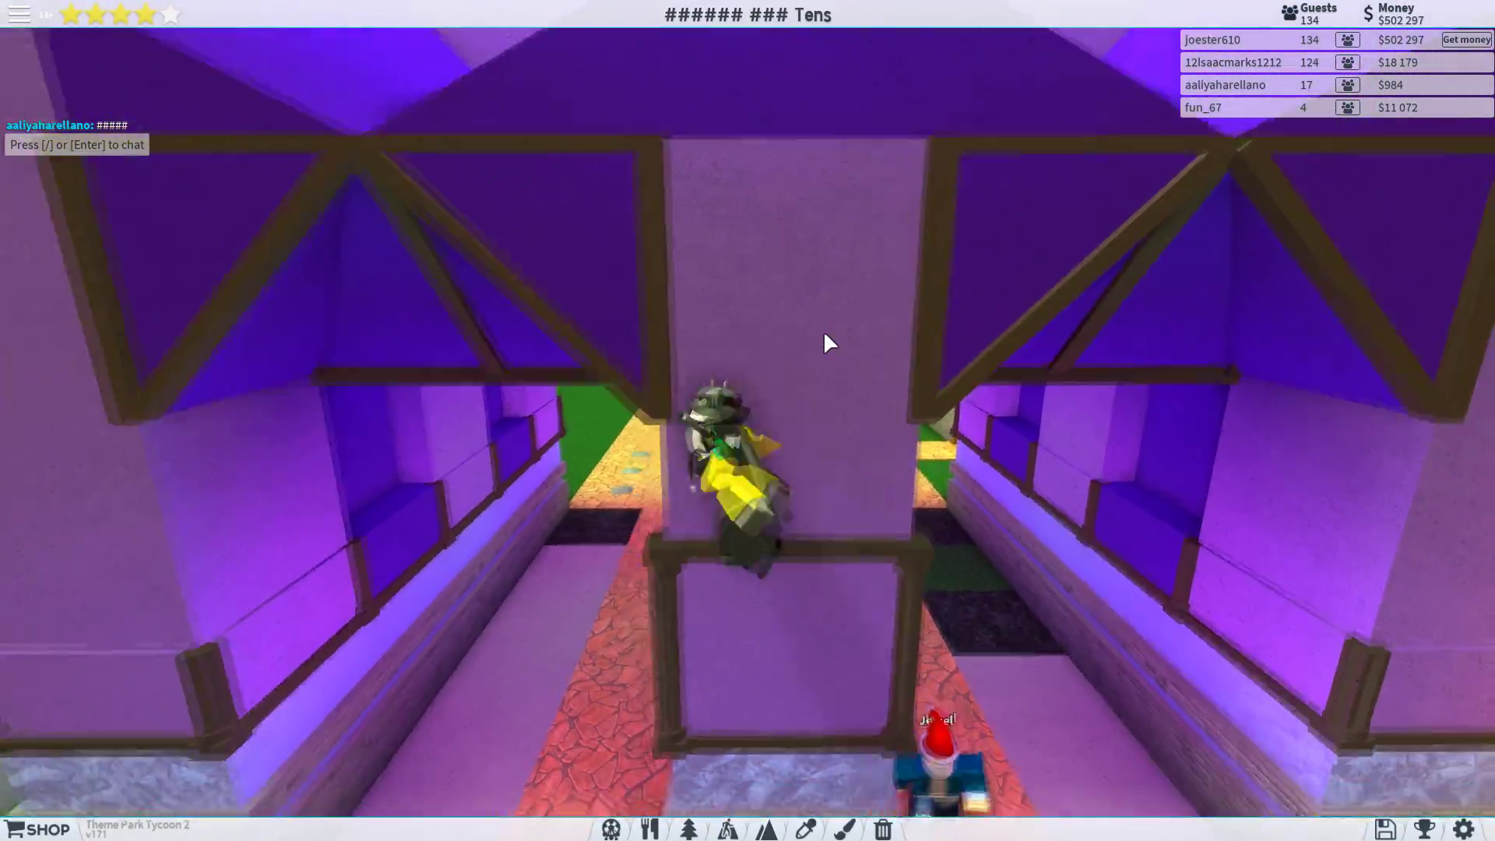
key(space)
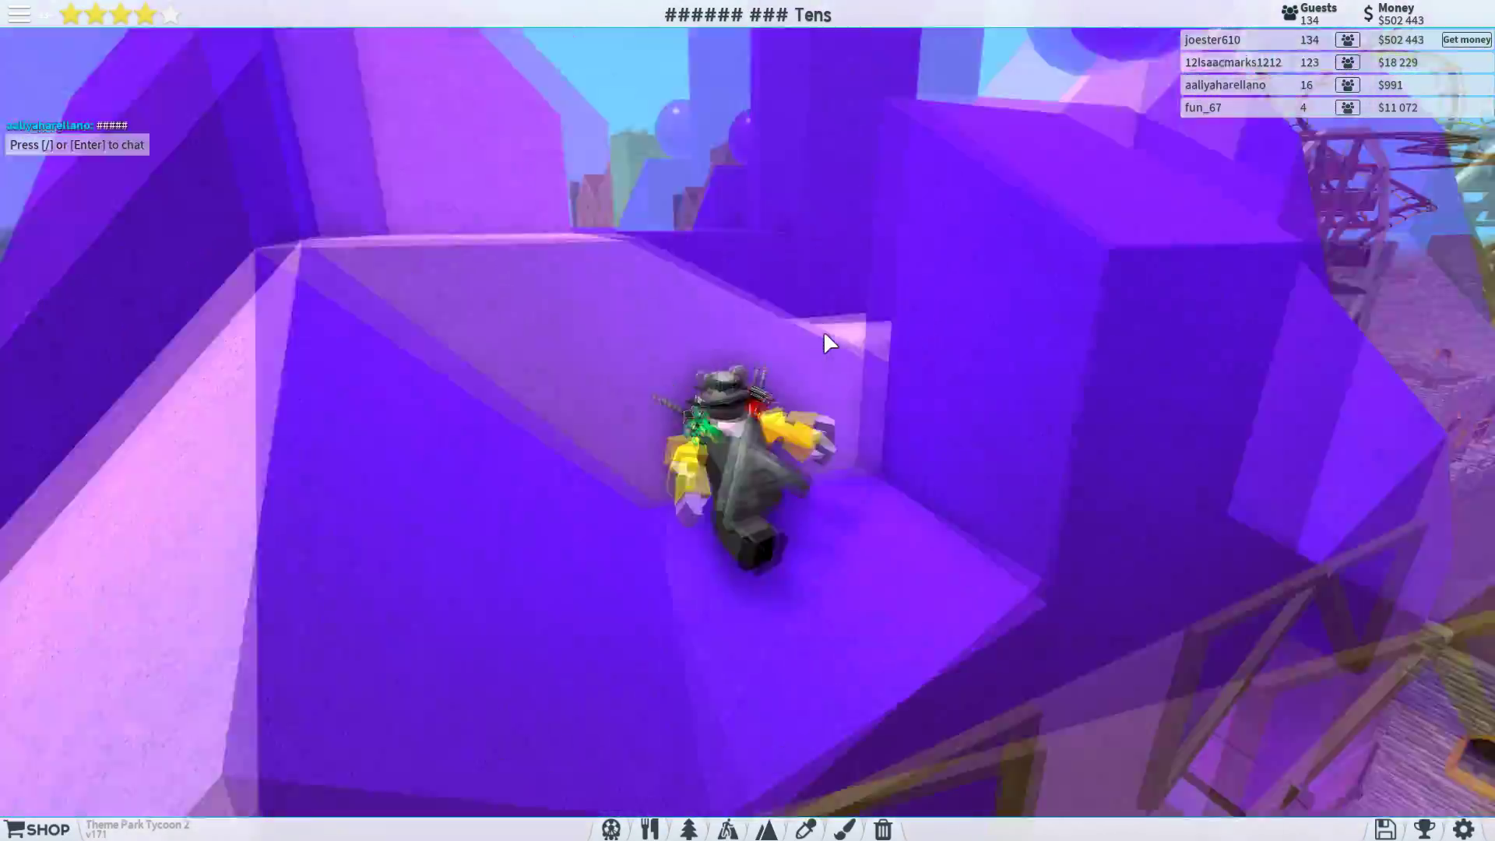
scroll(824, 331, down, 5)
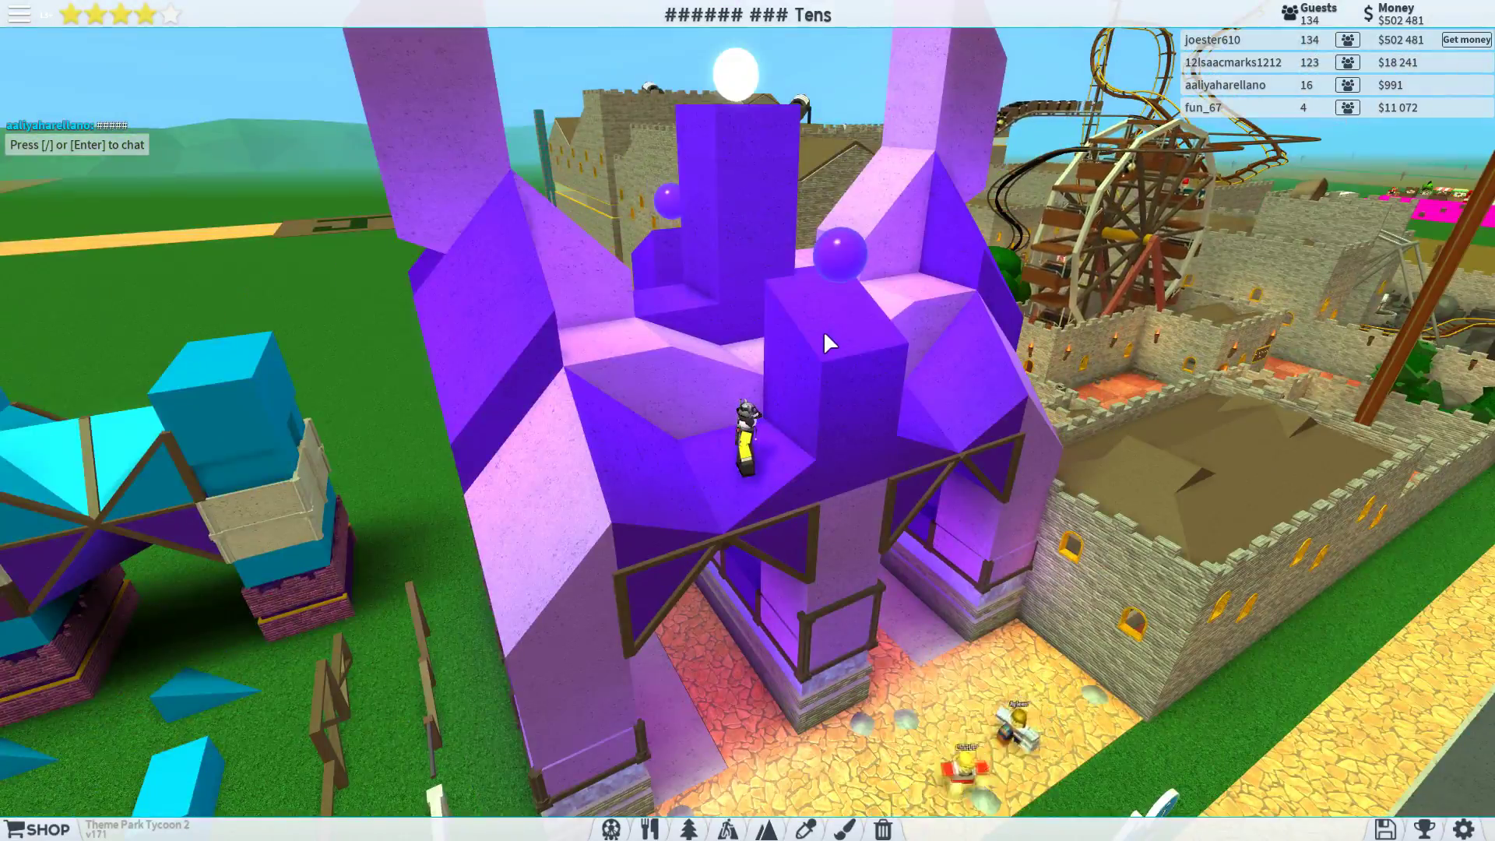
scroll(824, 331, up, 5)
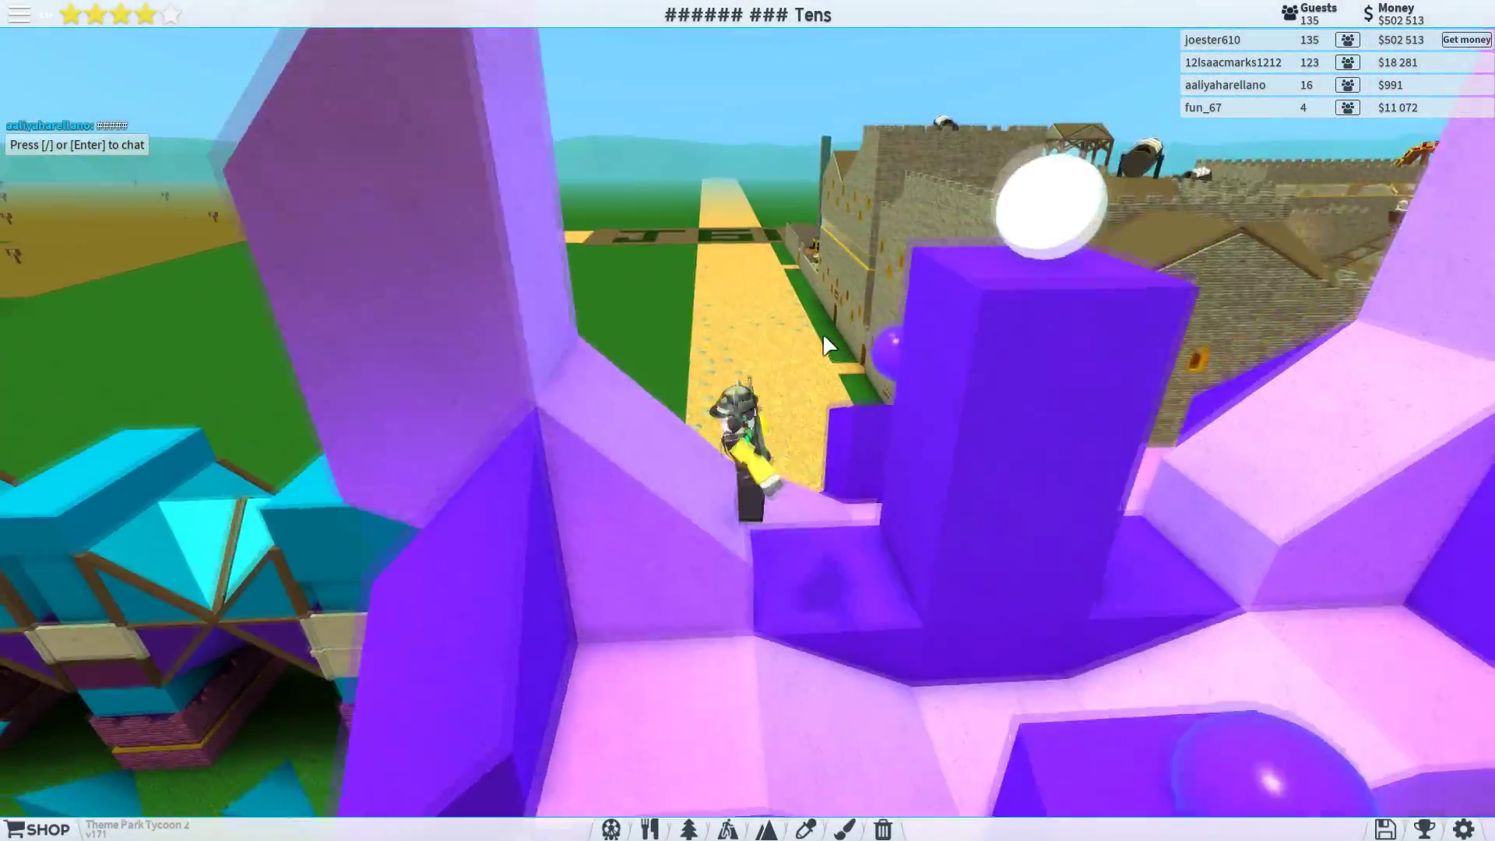
key(w)
drag(824, 331, 814, 338)
key(w)
key(w)
scroll(823, 327, down, 5)
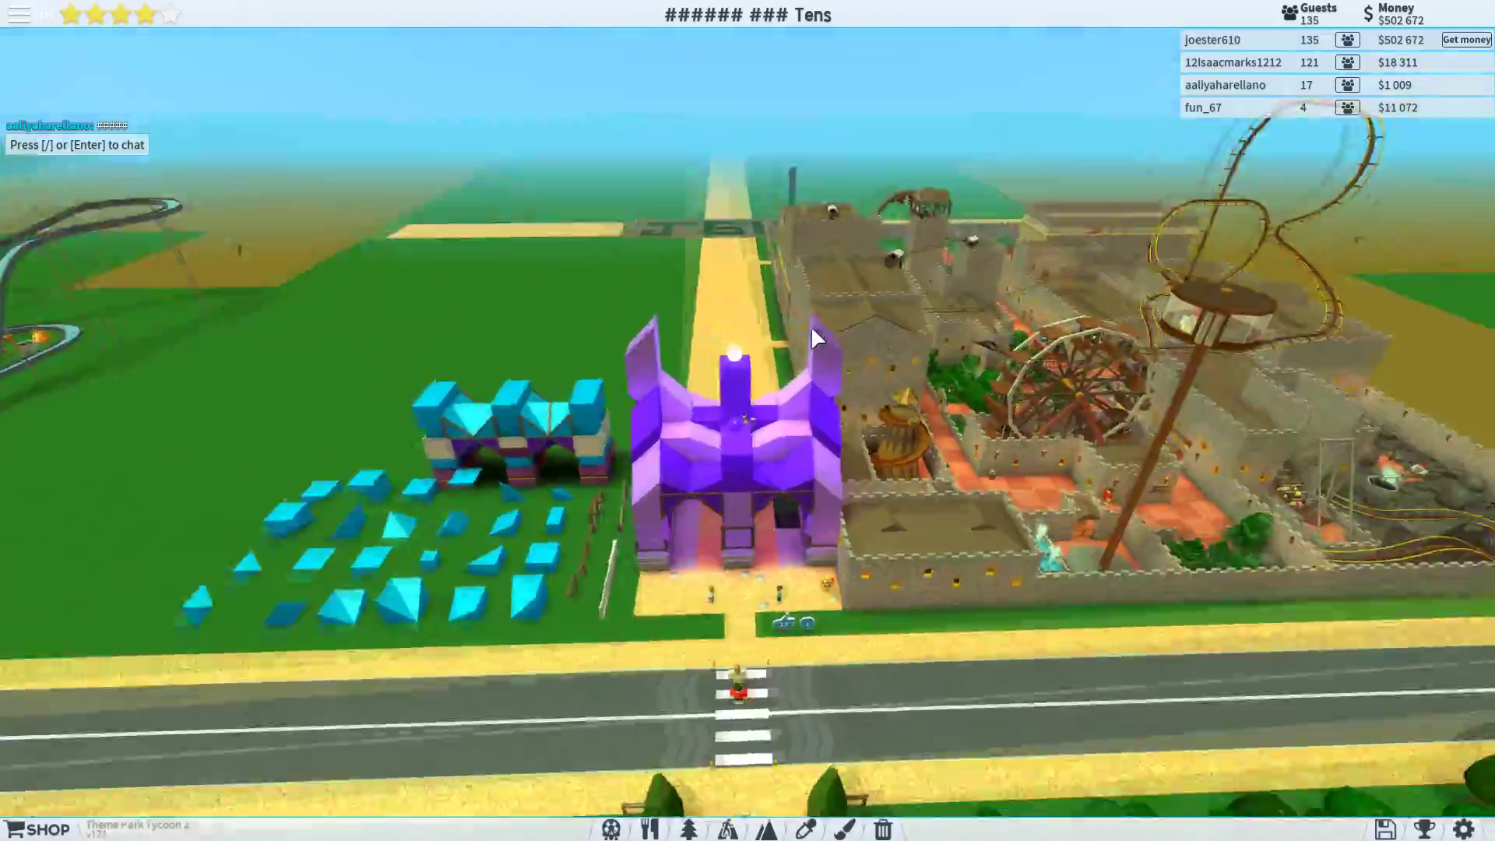
scroll(811, 326, up, 5)
scroll(810, 326, up, 3)
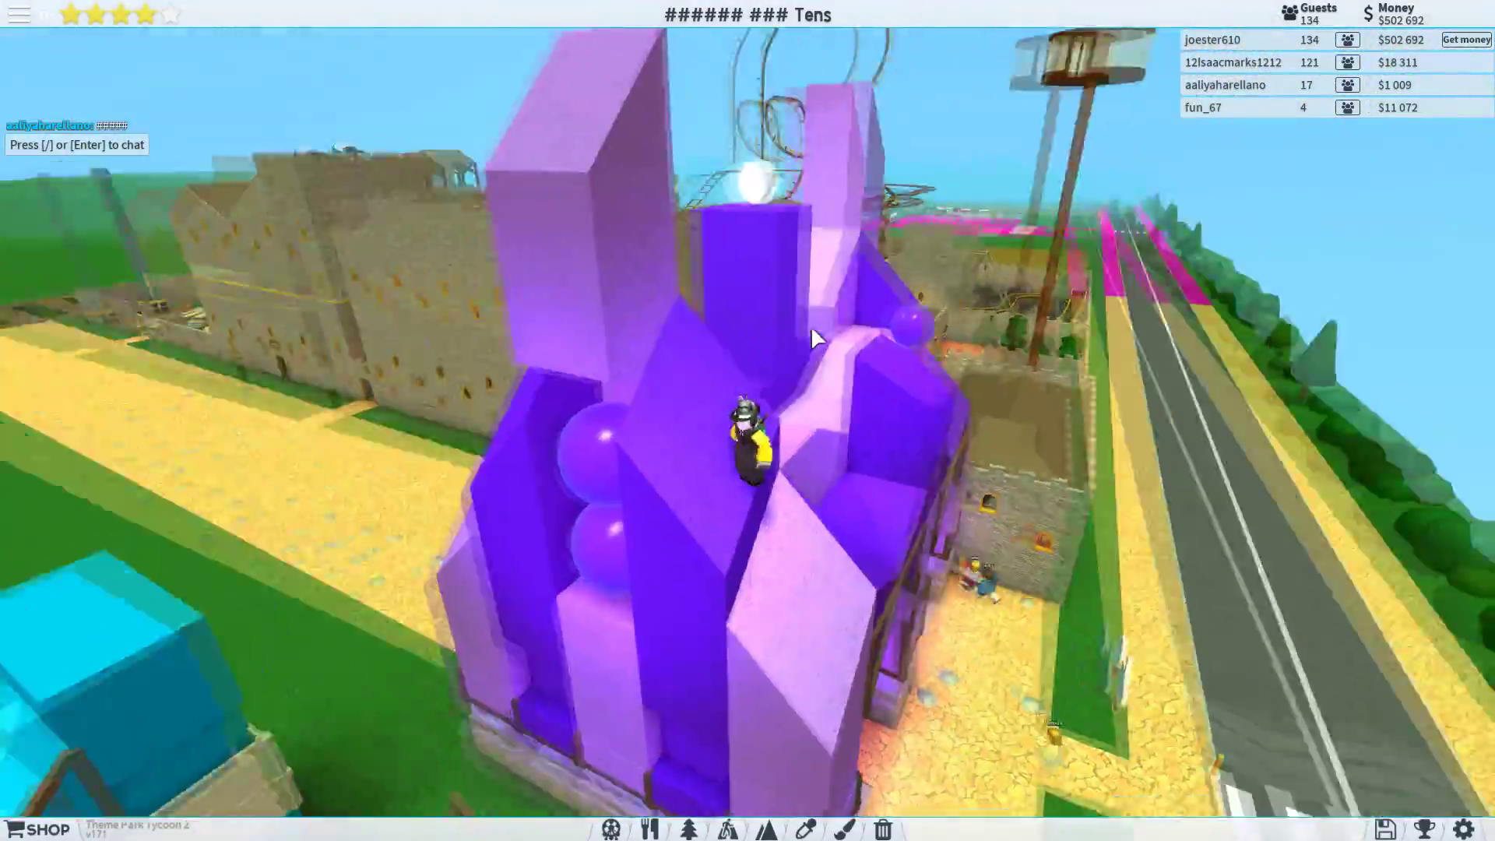
scroll(815, 337, up, 4)
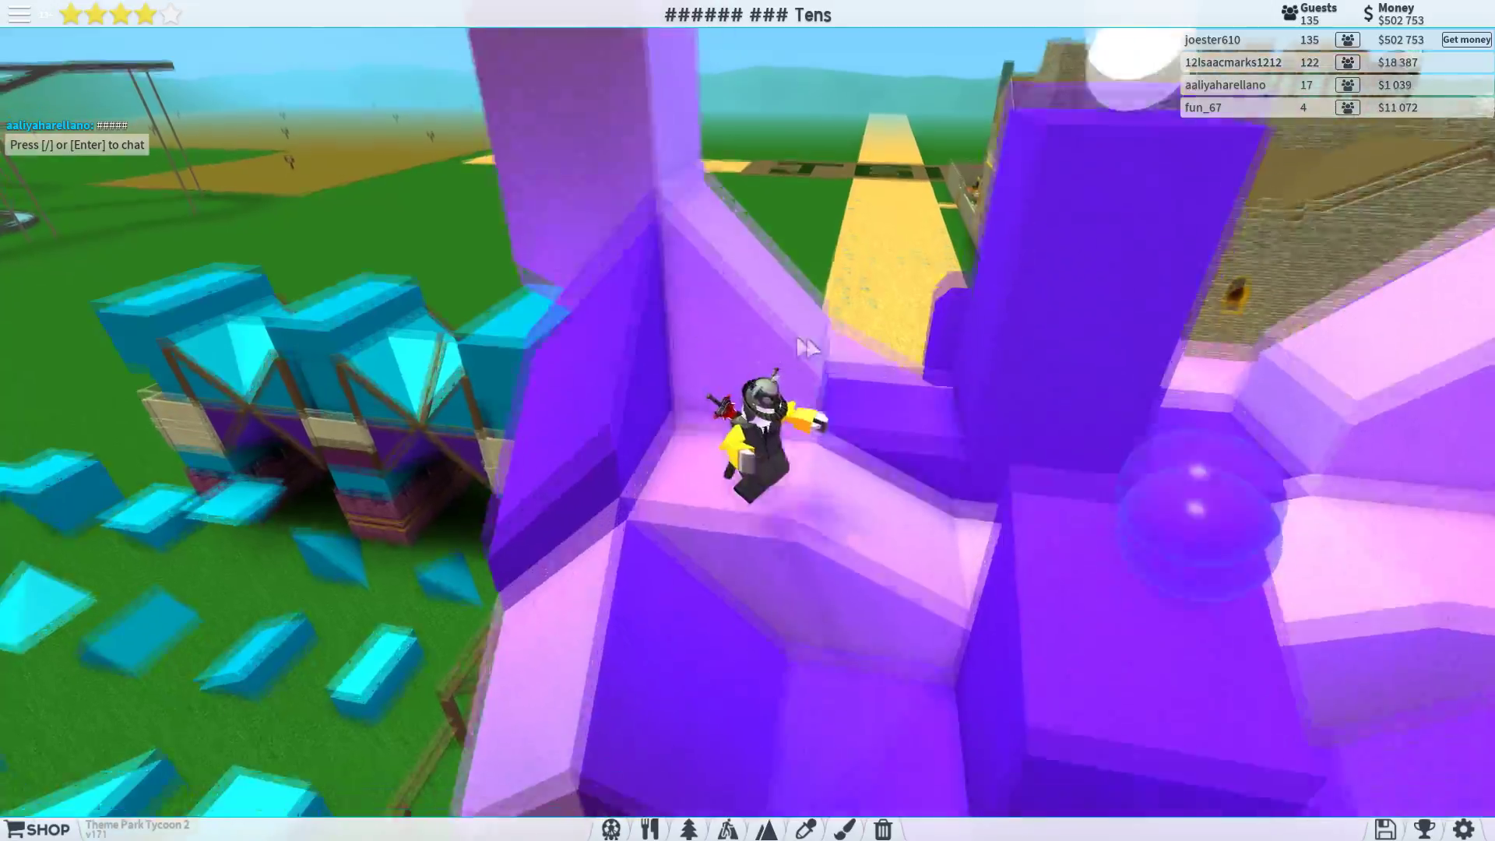
- Orbit the view around the roof to inspect the pillars from several sides
drag(814, 338, 814, 760)
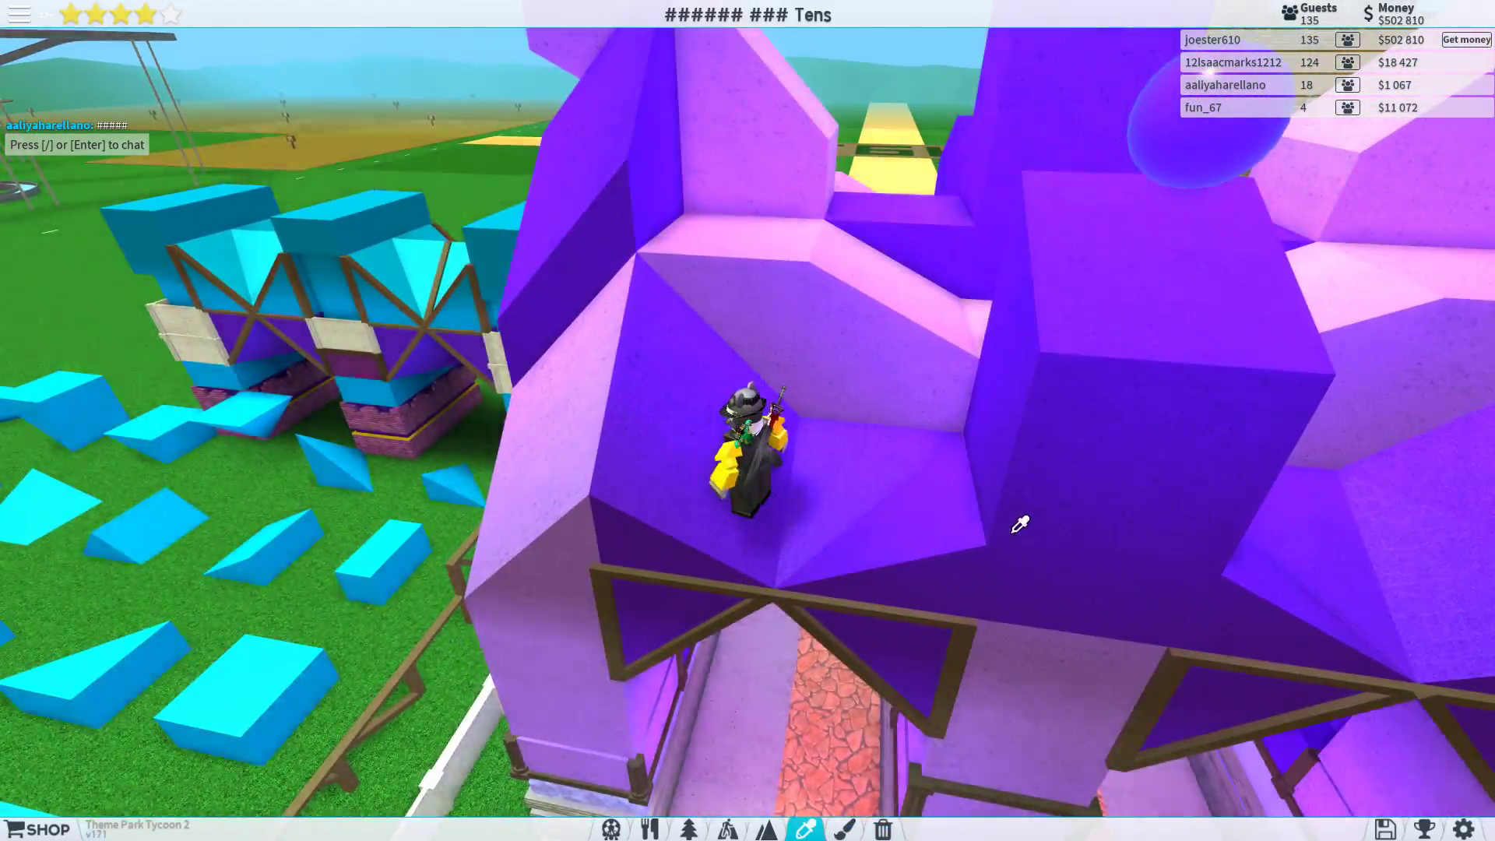
right_click(1018, 525)
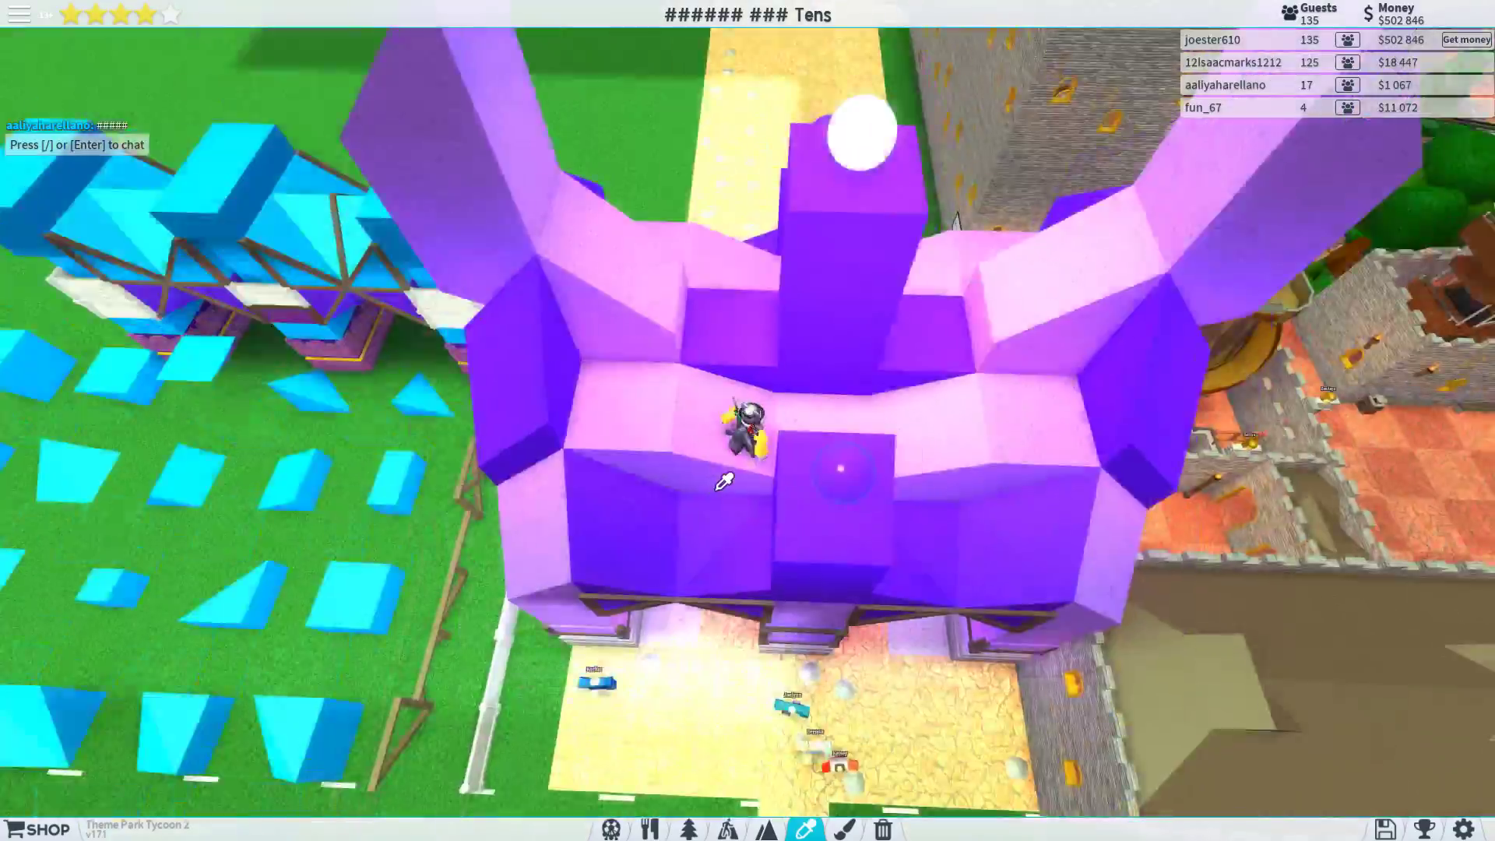
drag(724, 482, 723, 483)
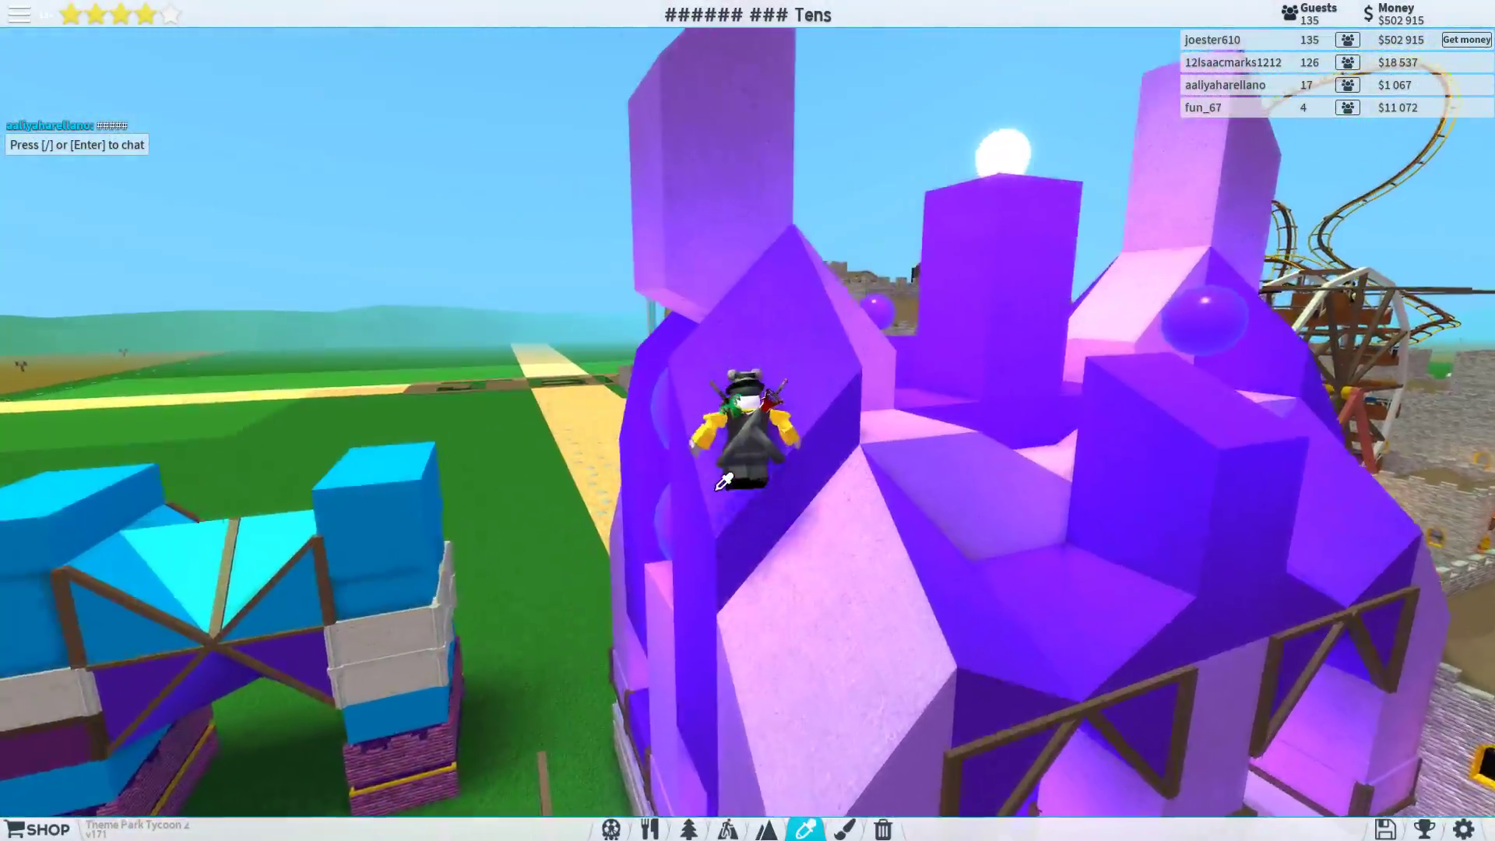
drag(722, 483, 723, 483)
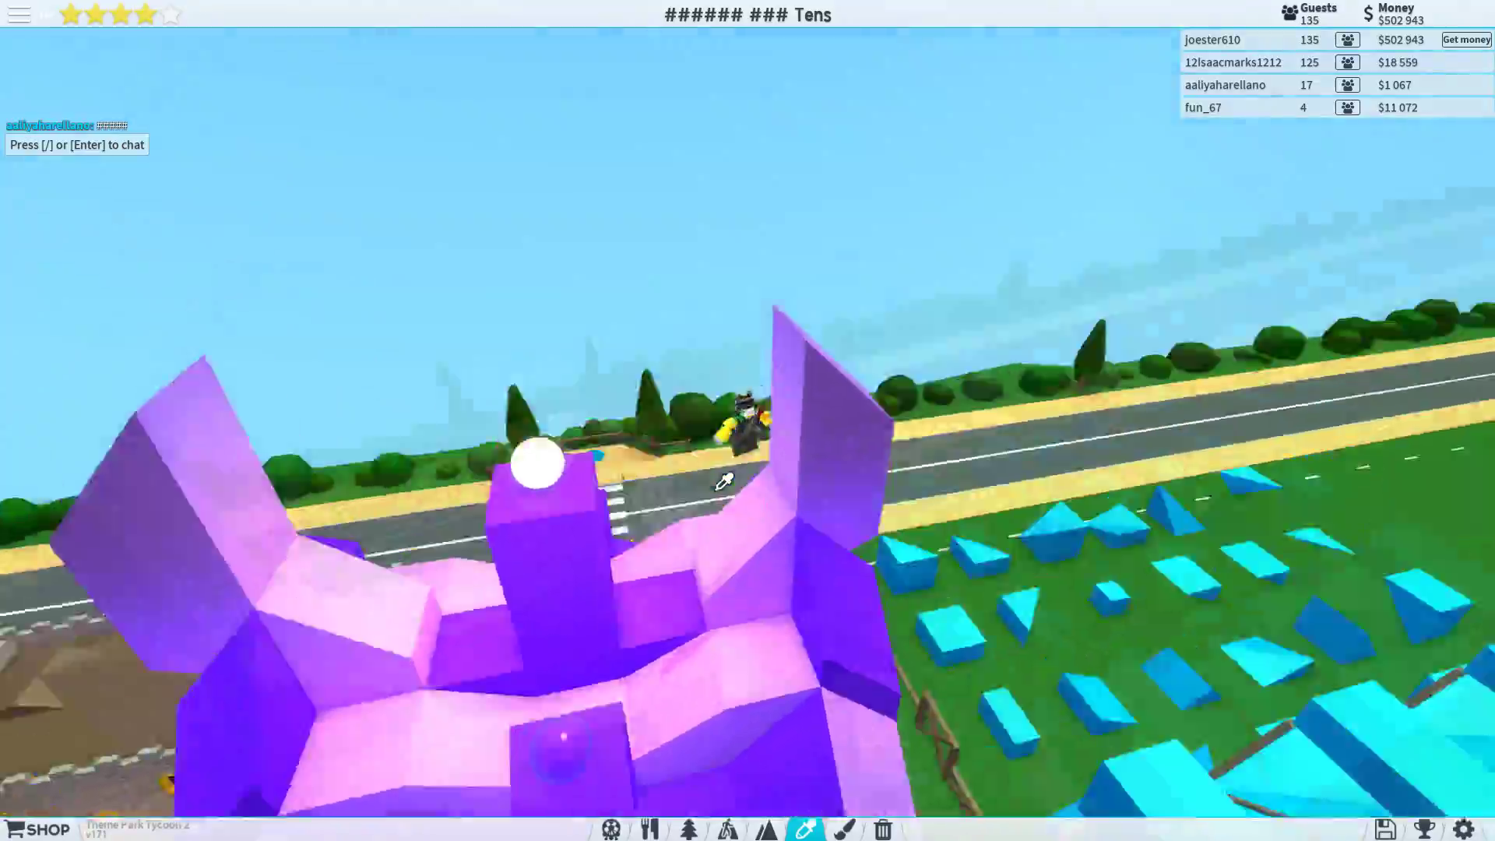
drag(724, 482, 723, 482)
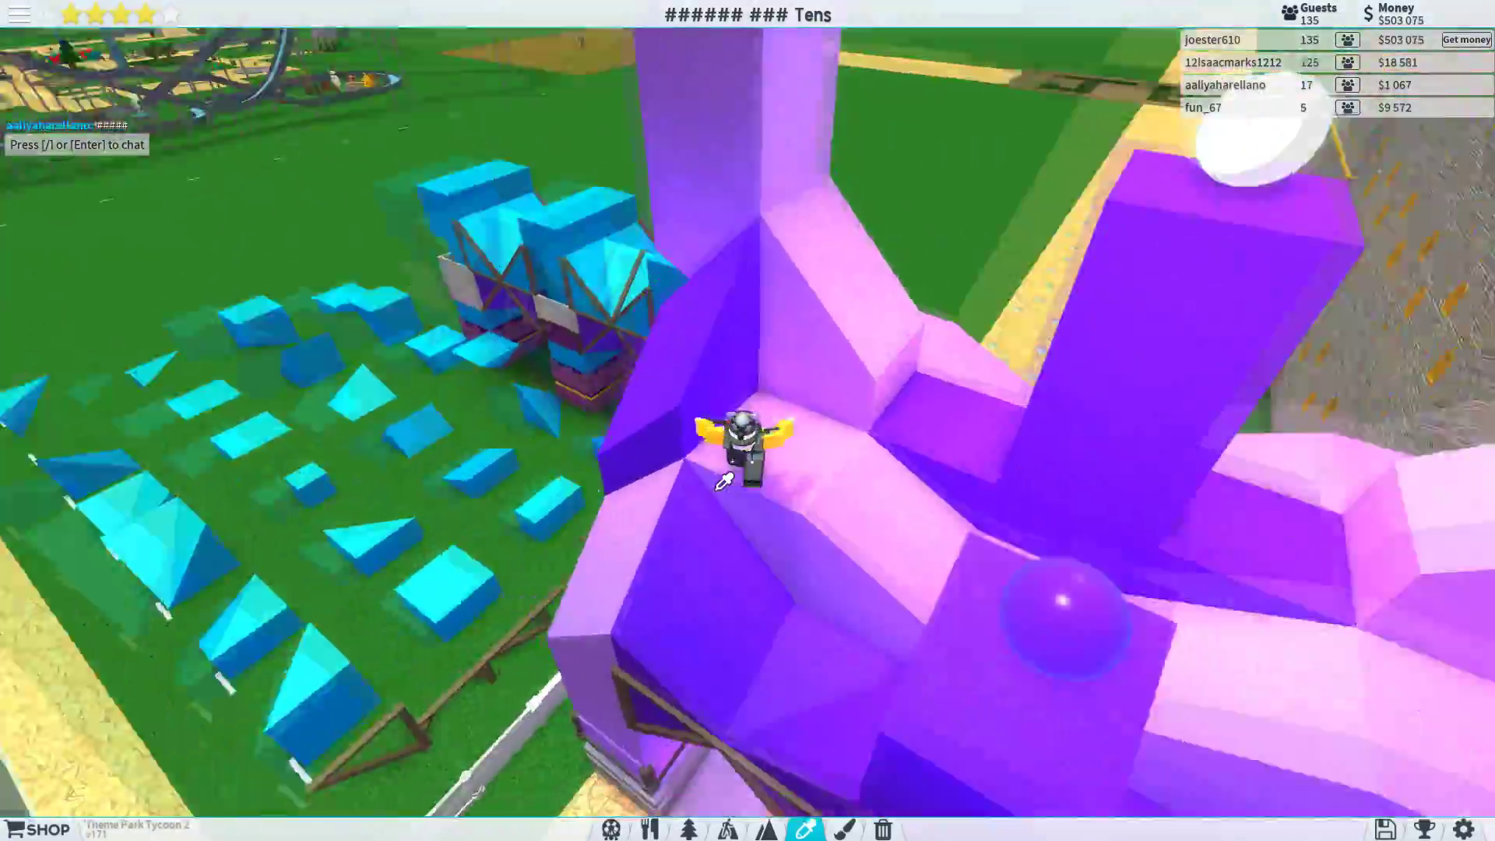
- Jump off the roof, walk among the blue blocks and open the Build catalogue
key(w)
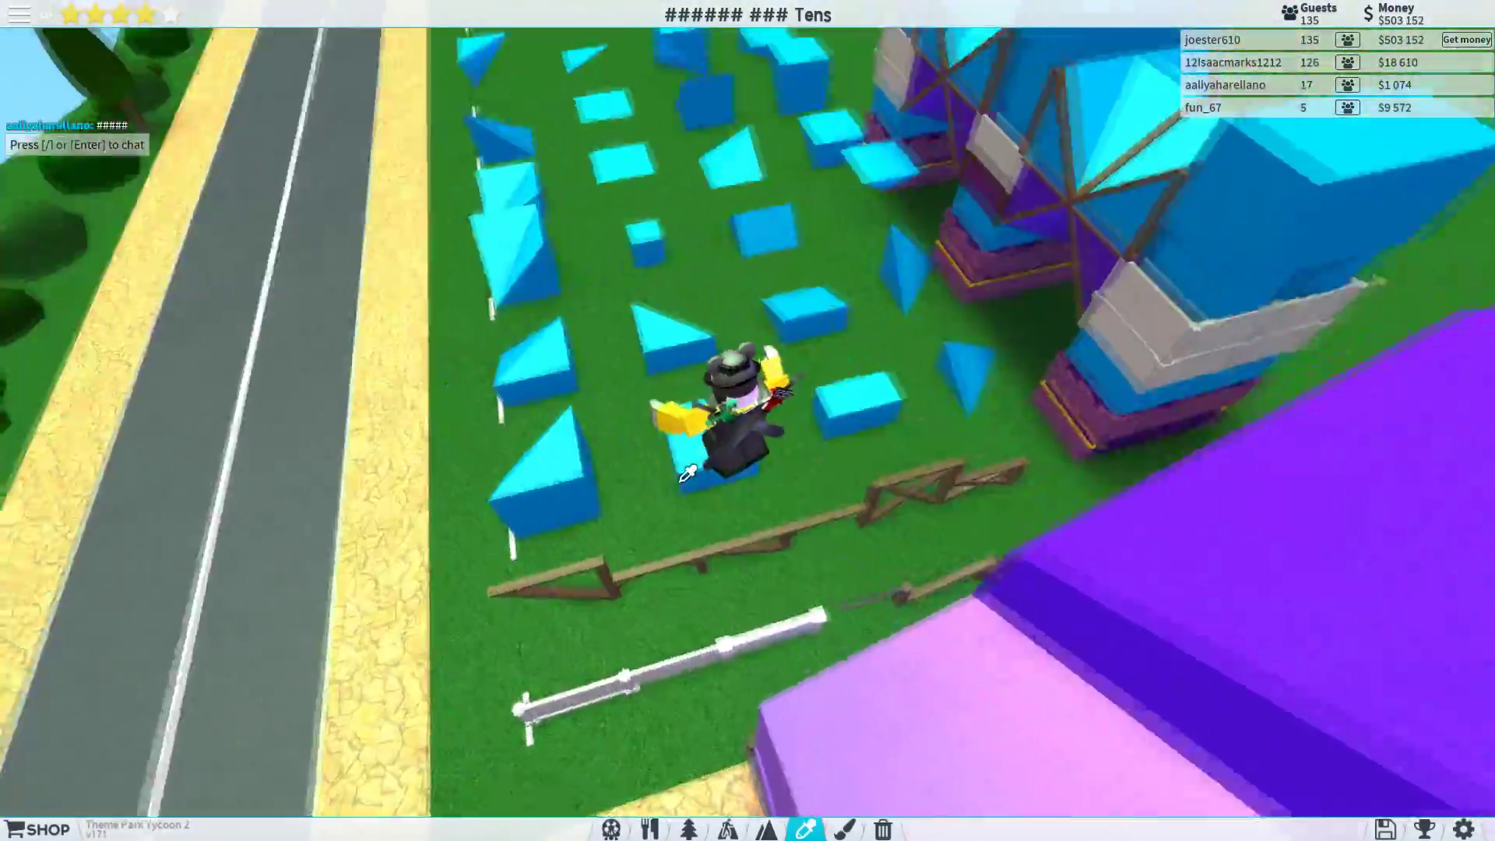
key(w)
key(w)
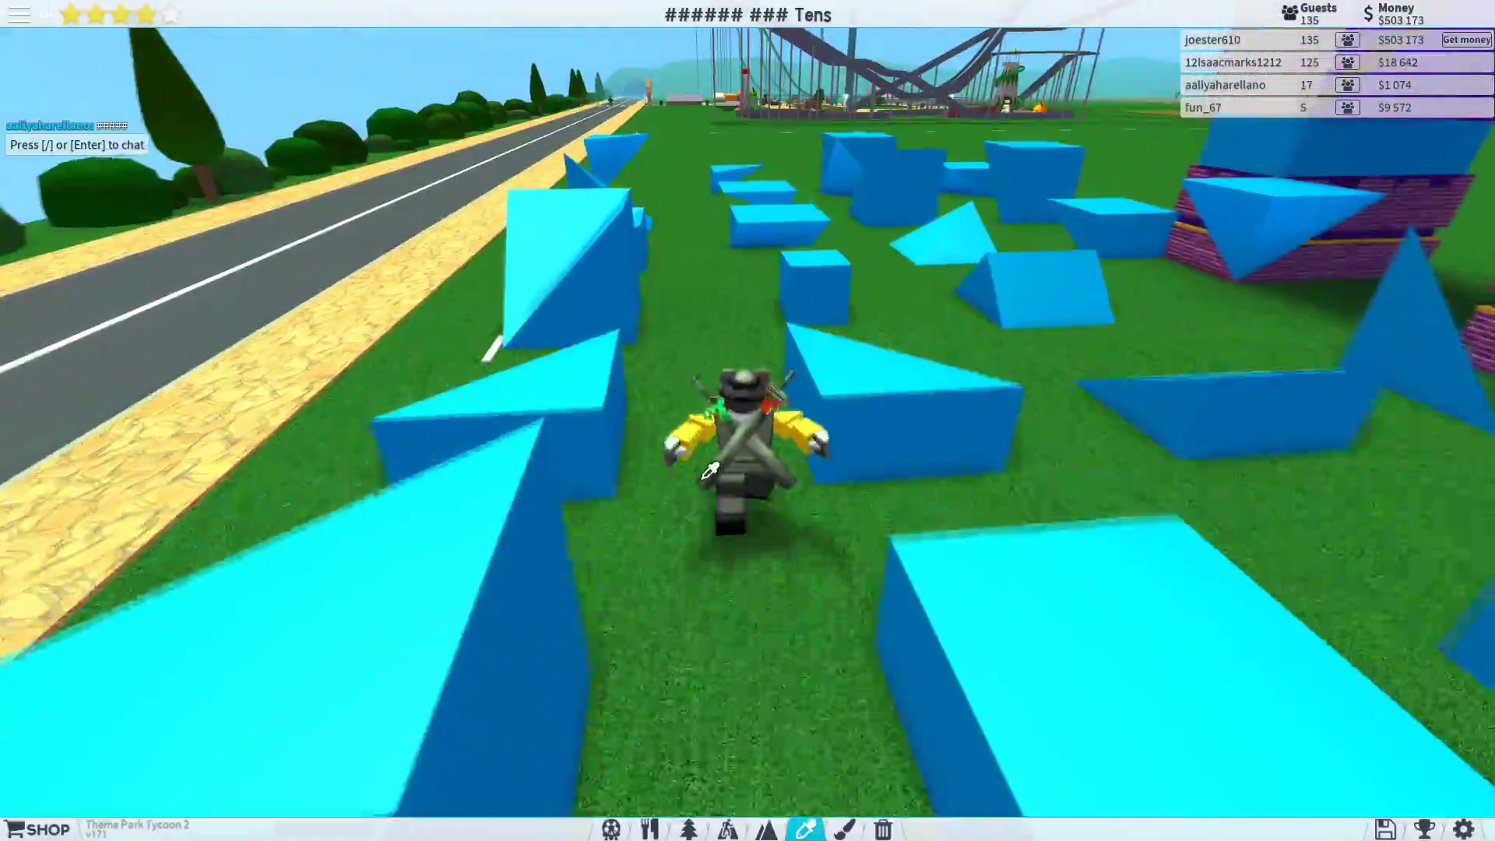
key(w)
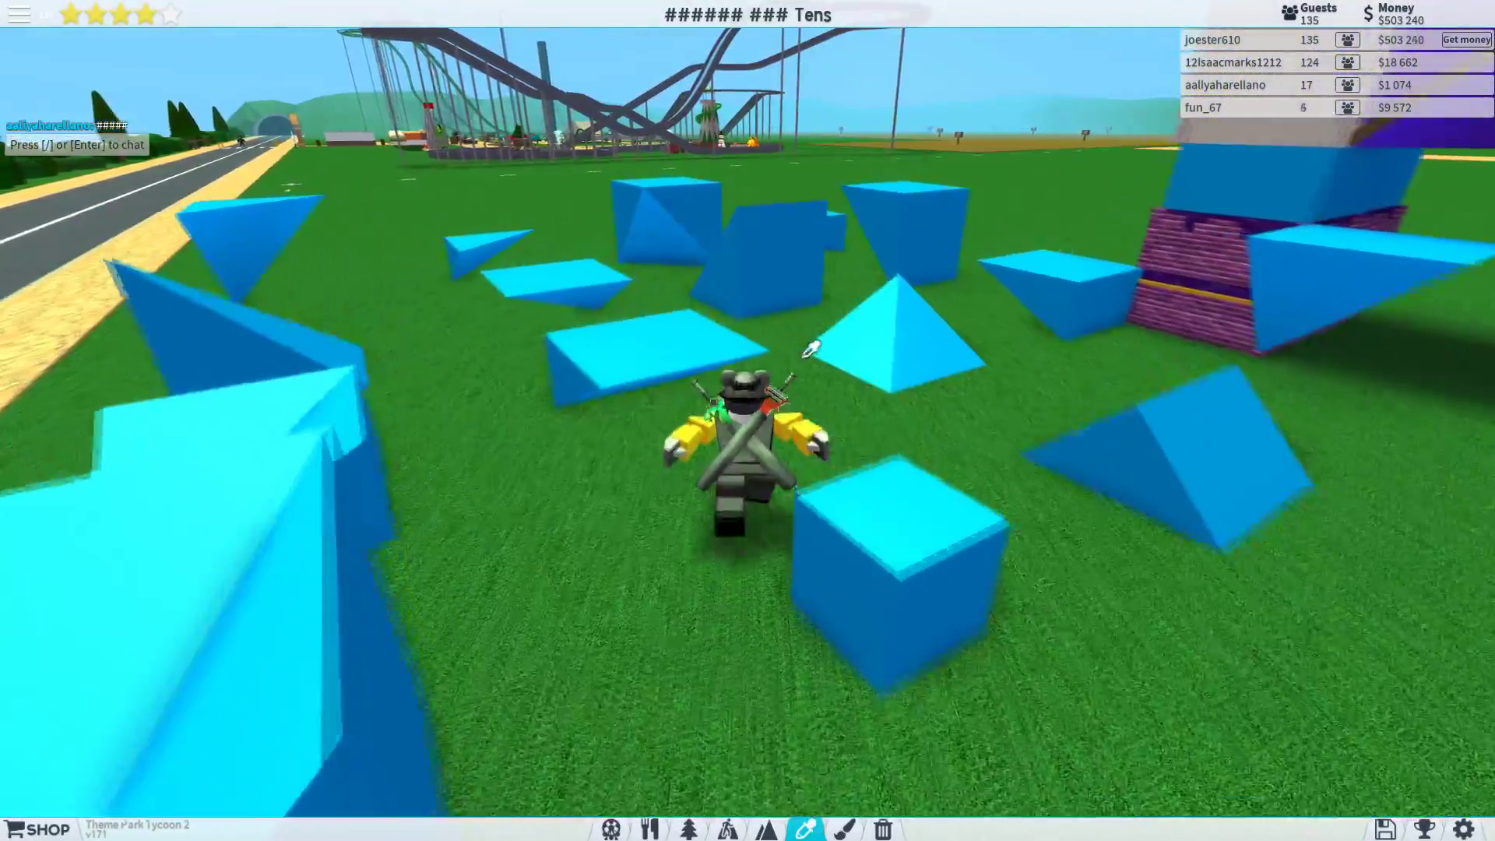
click(689, 830)
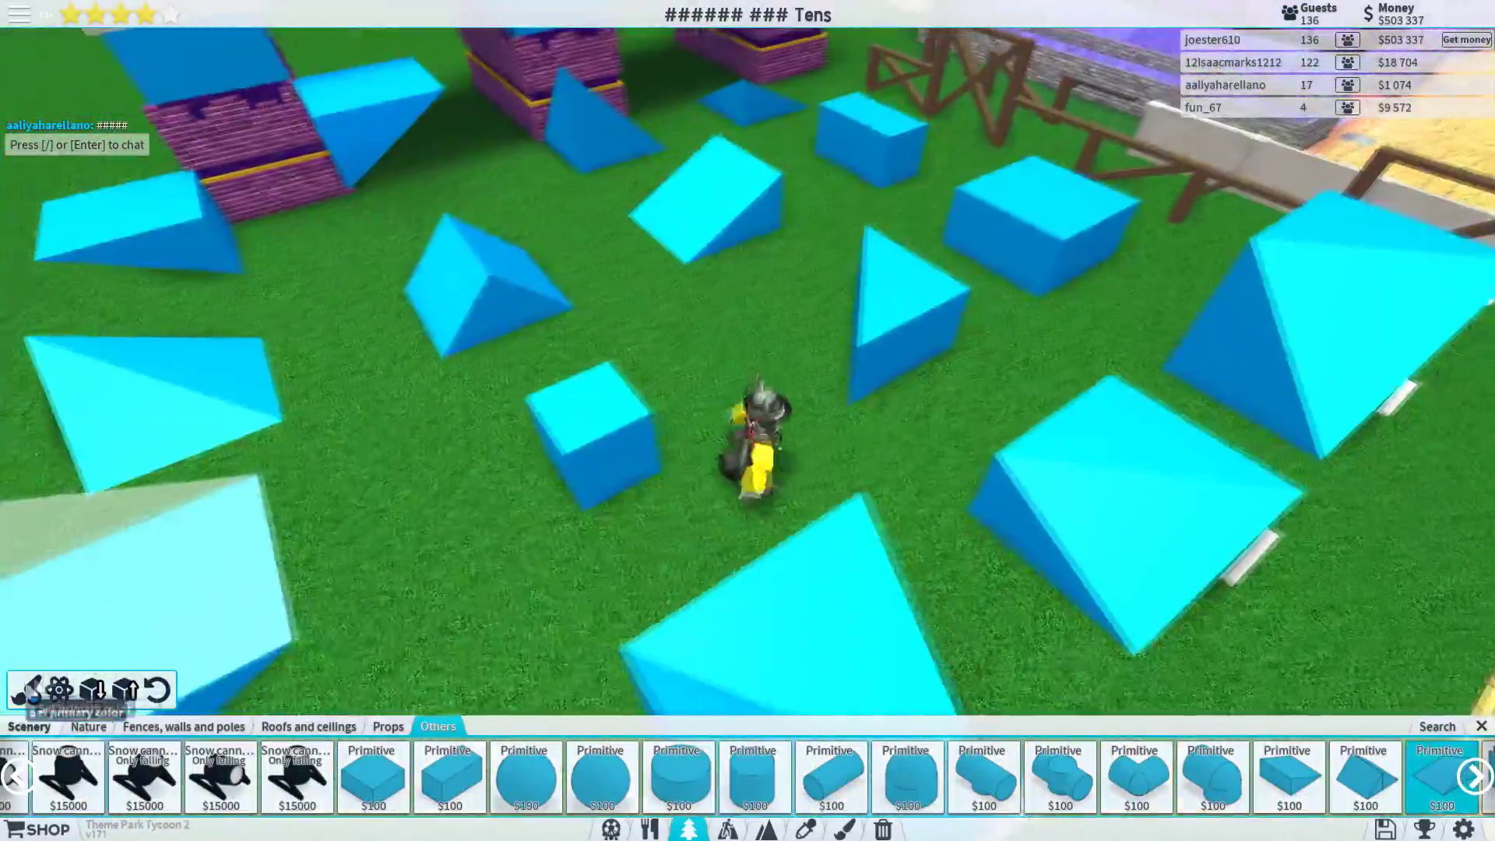
- Give the primitive block a new primary colour, open its material list, and enter the alley
click(29, 691)
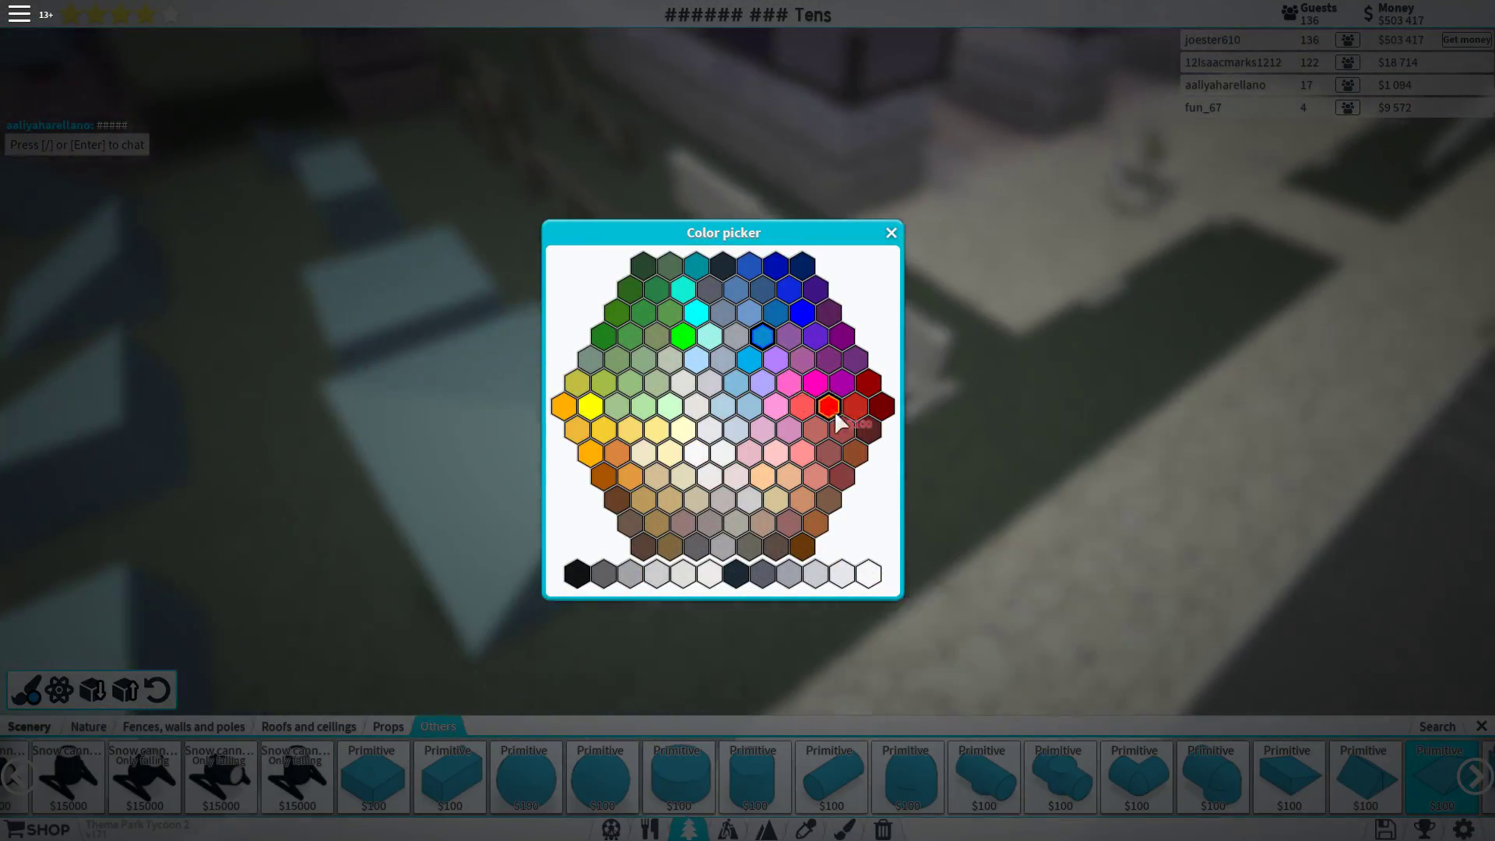
click(780, 359)
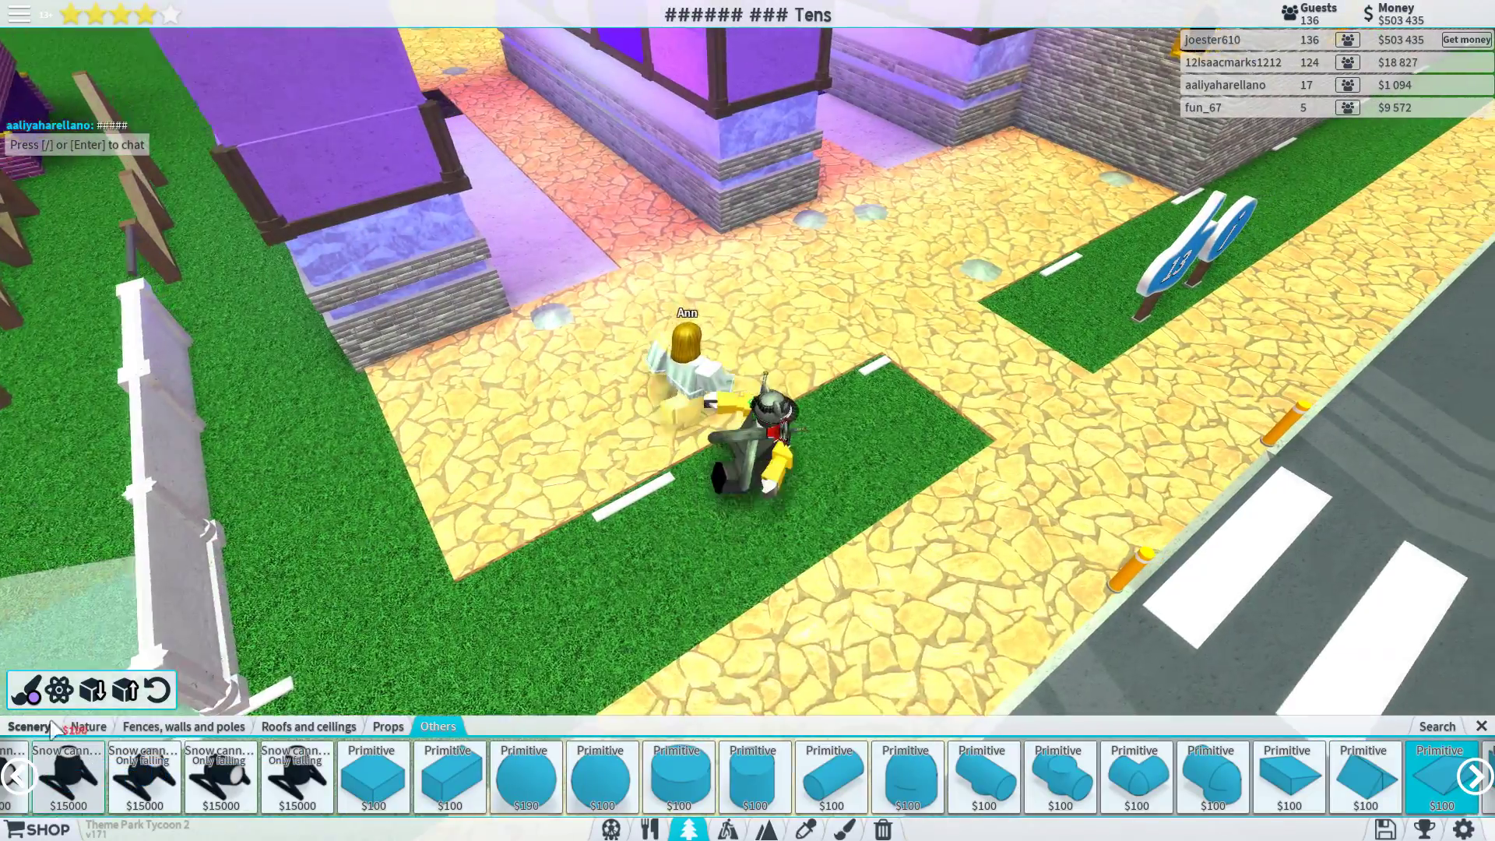
click(59, 690)
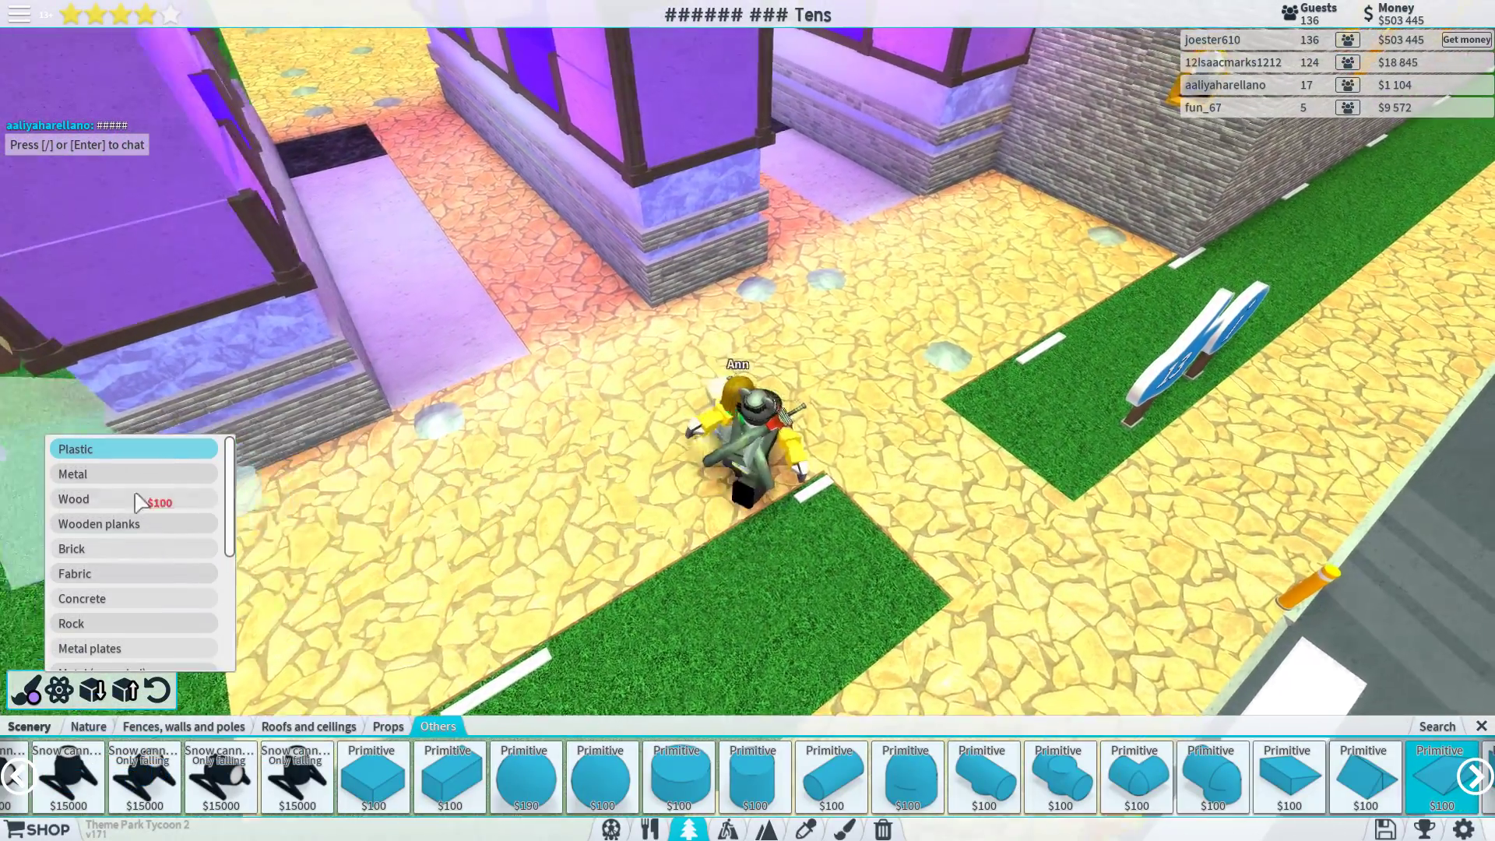
scroll(138, 527, down, 3)
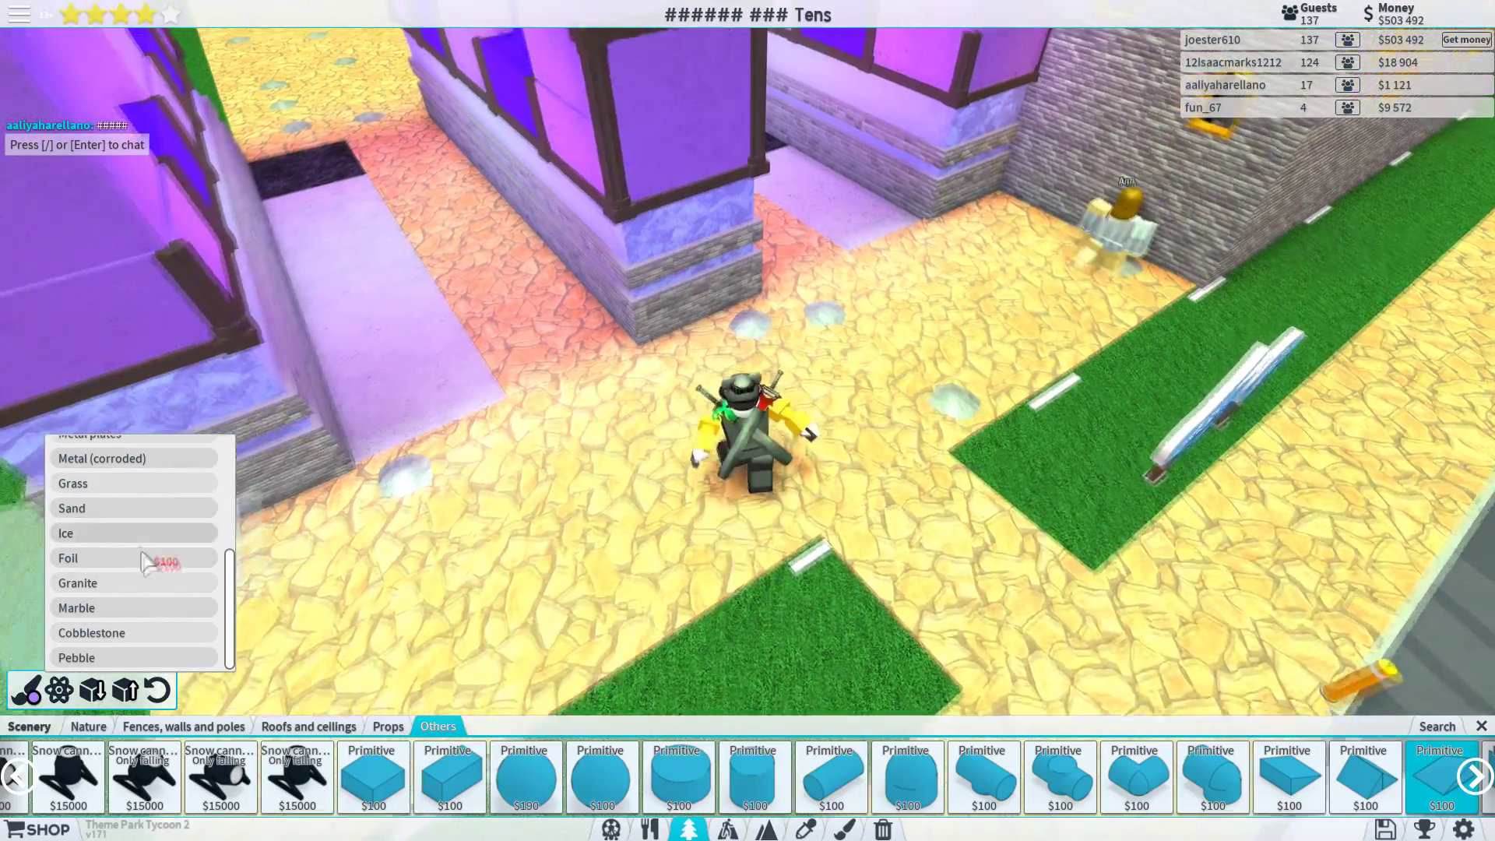
scroll(127, 508, up, 3)
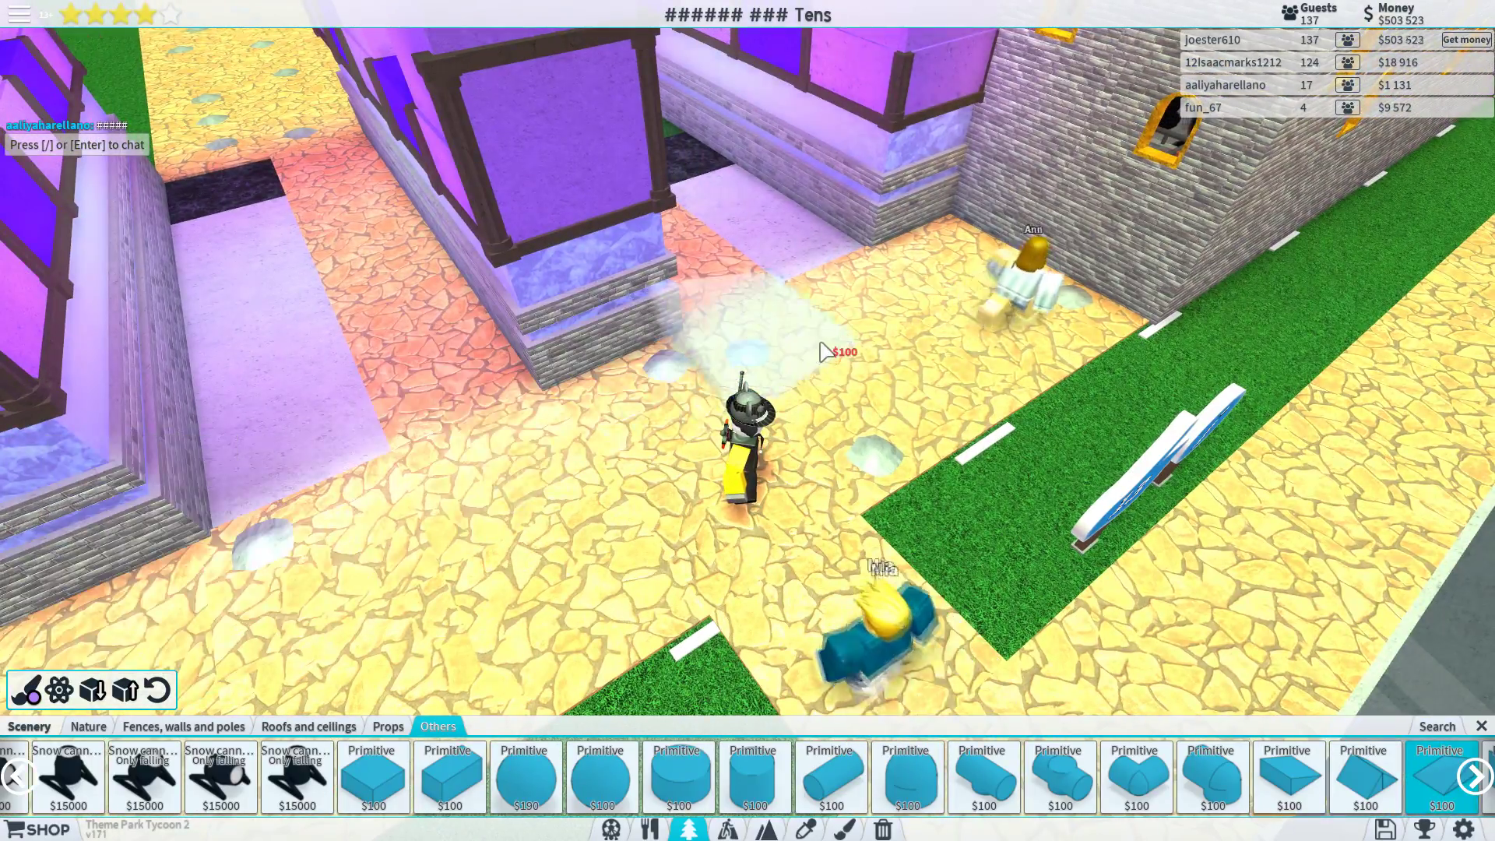
key(w)
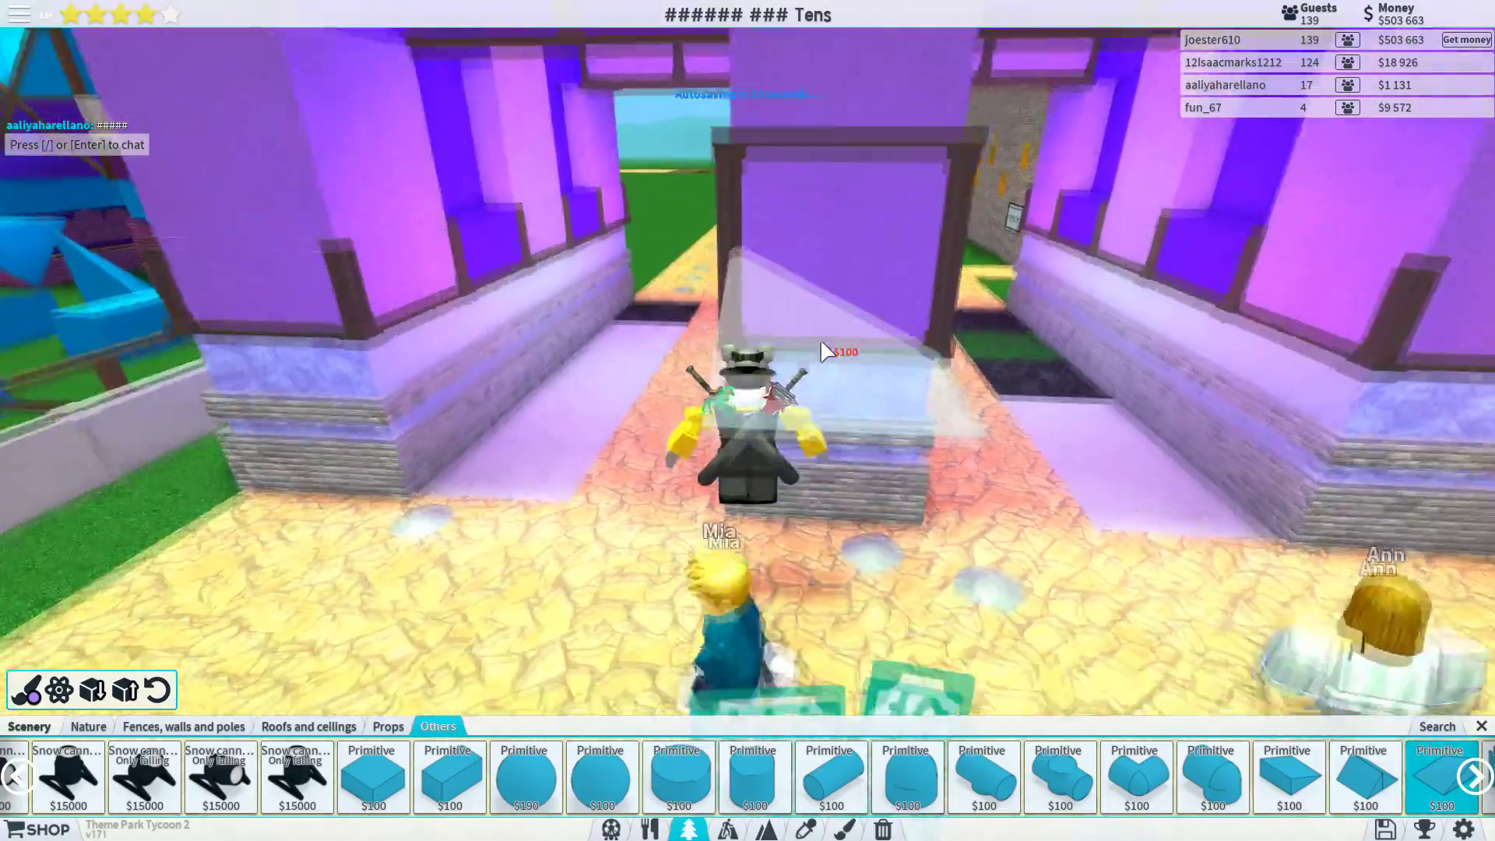
- Walk through the alley and jump the character up among the roof pillars
key(w)
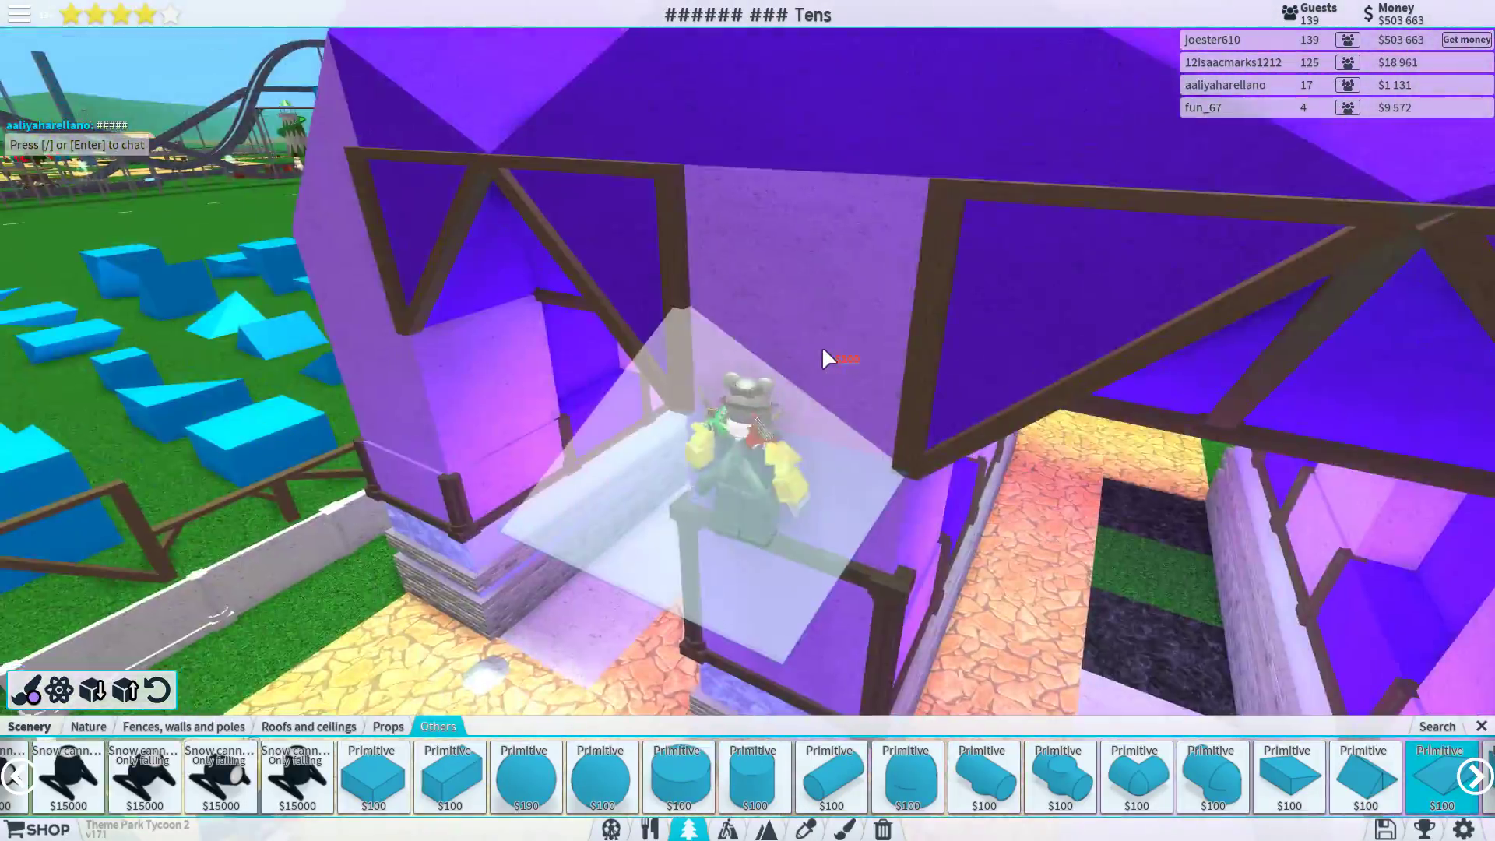
key(w)
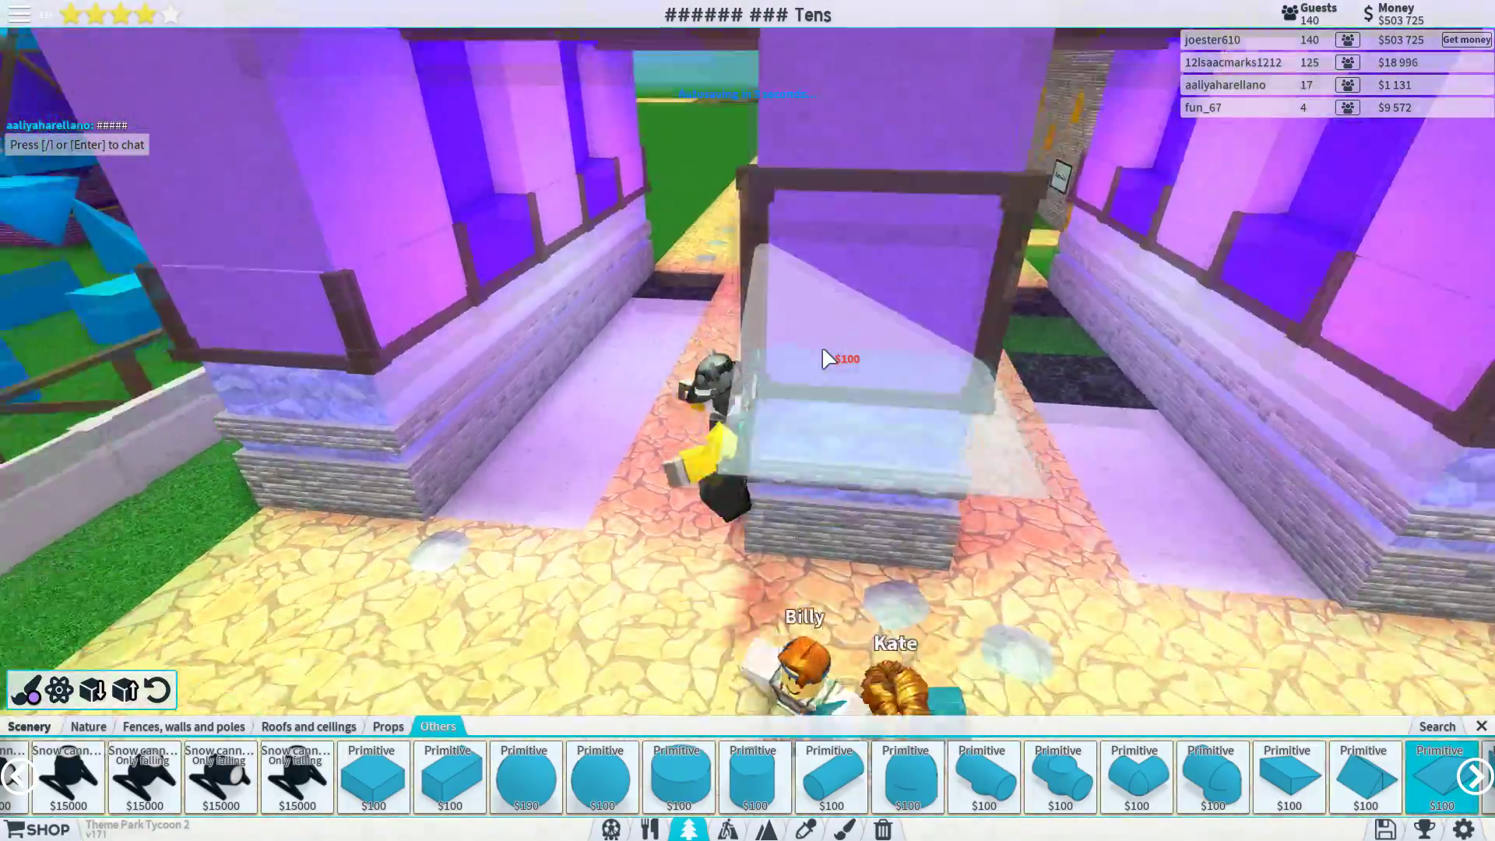
key(w)
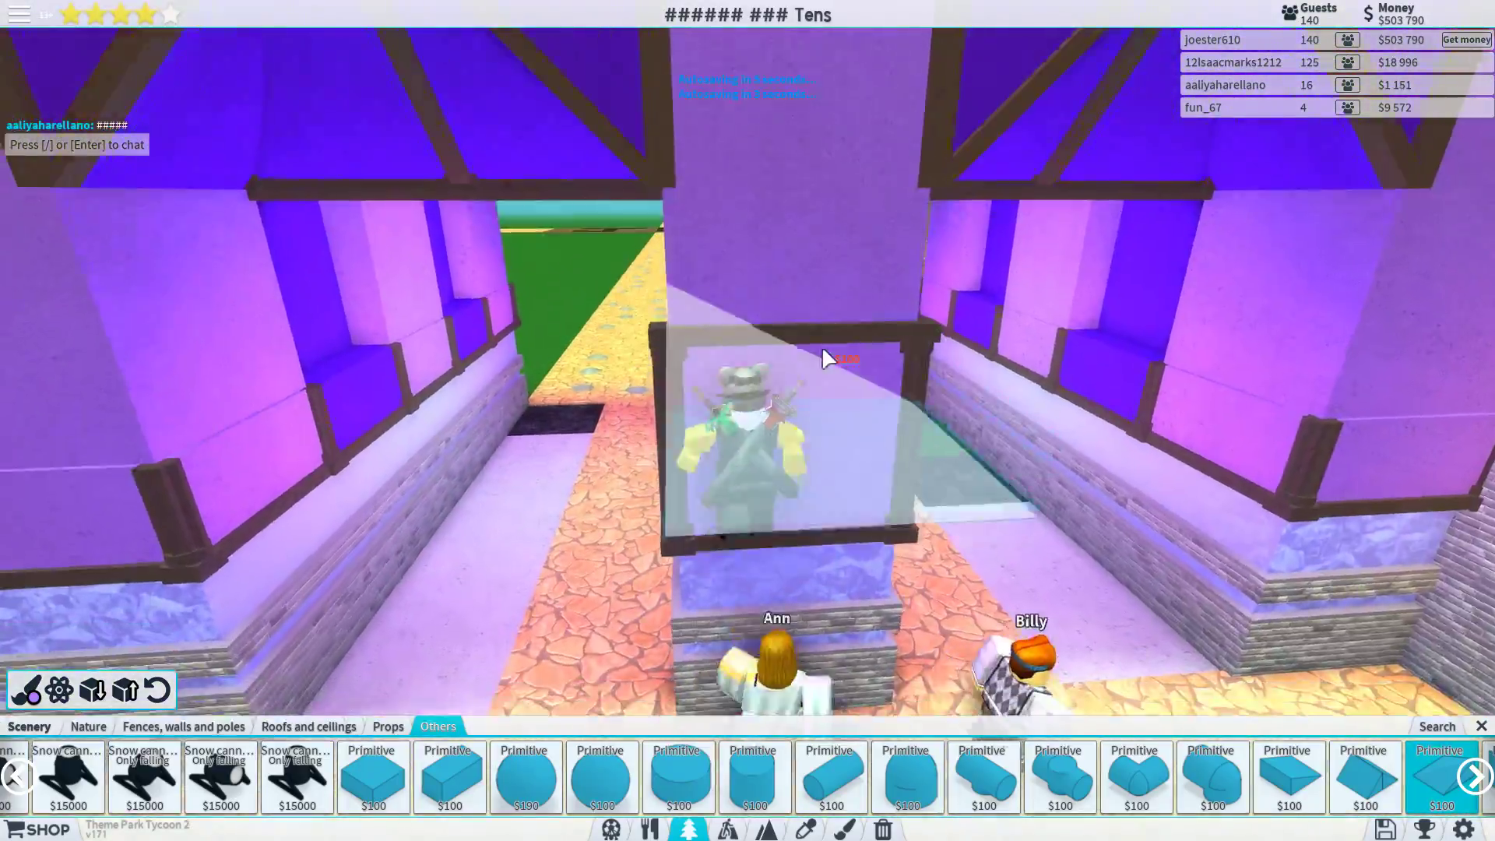
key(w)
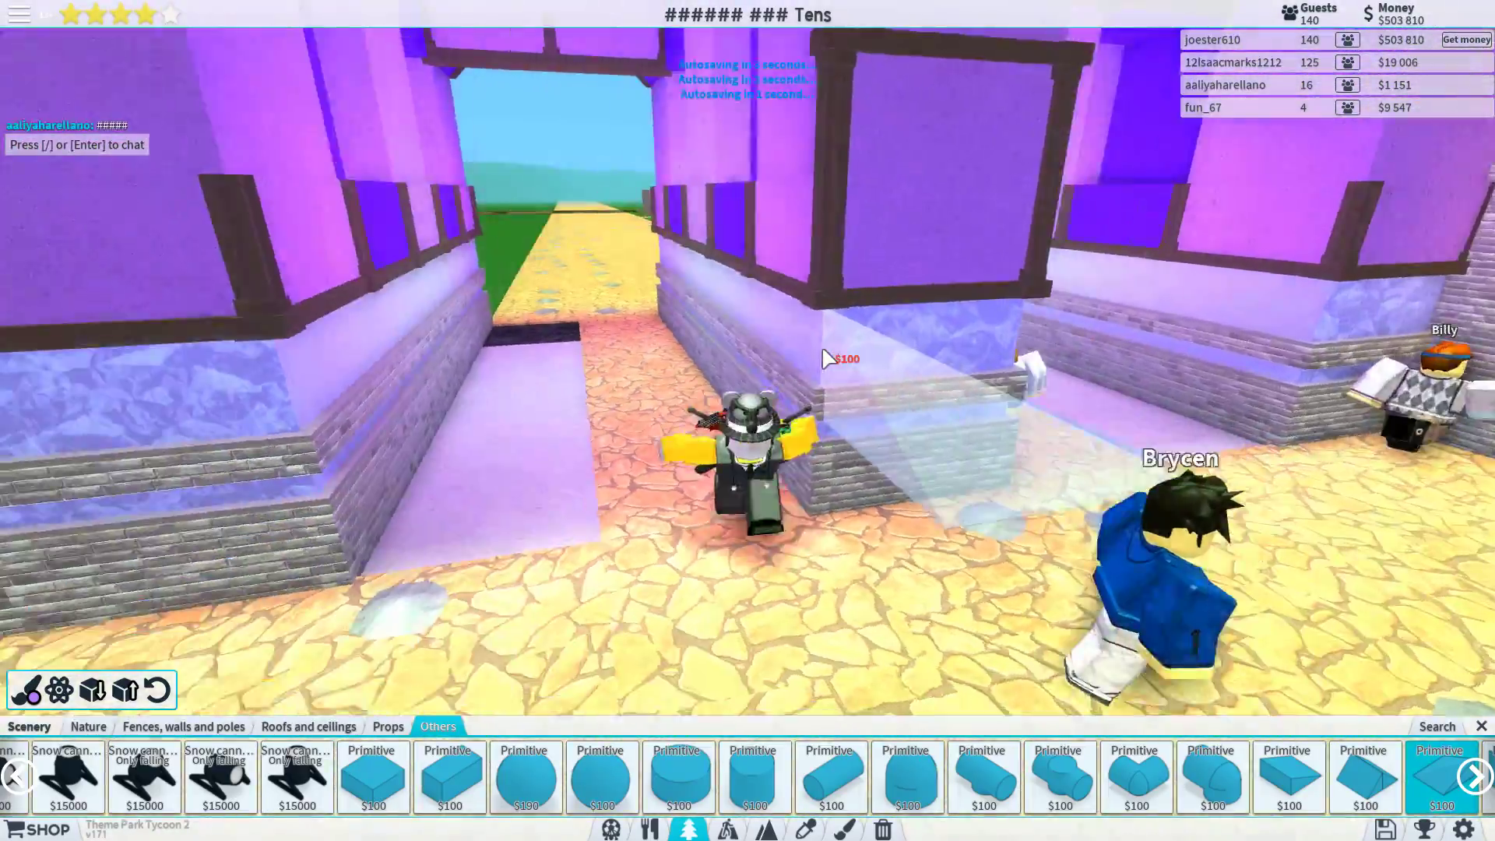
key(space)
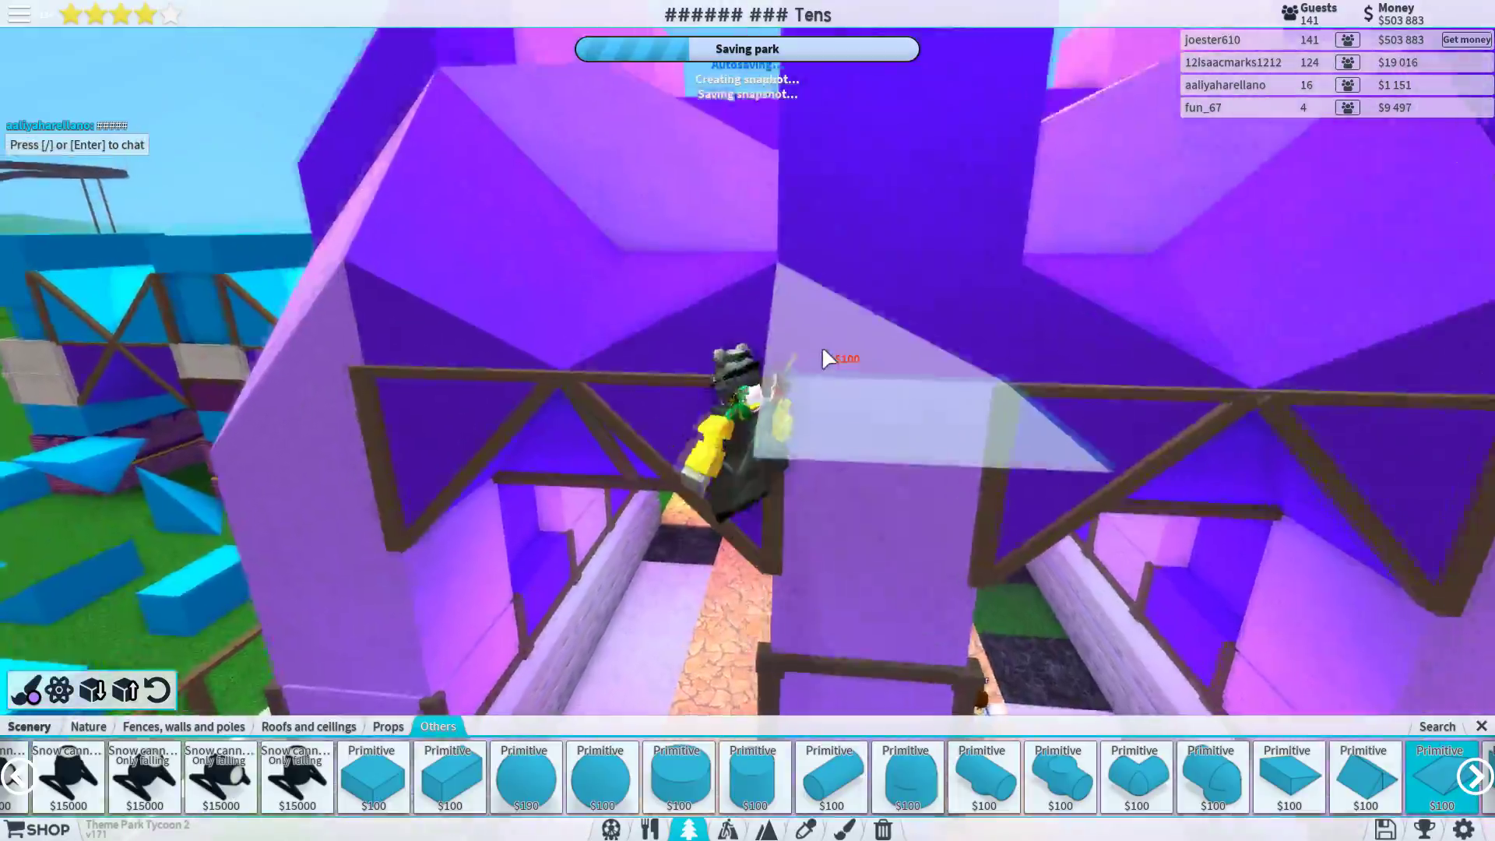
key(w)
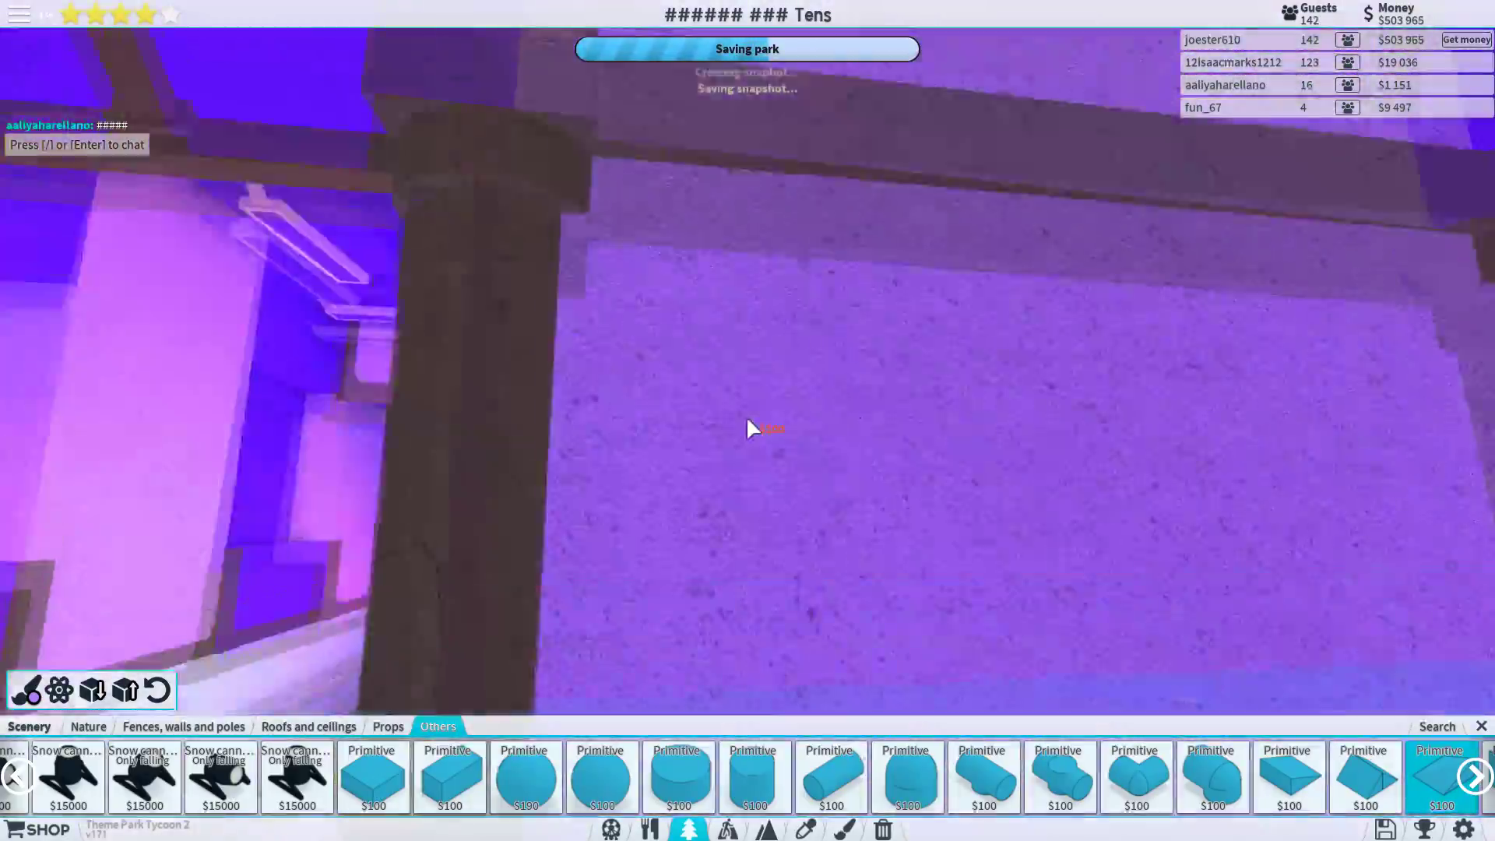
key(w)
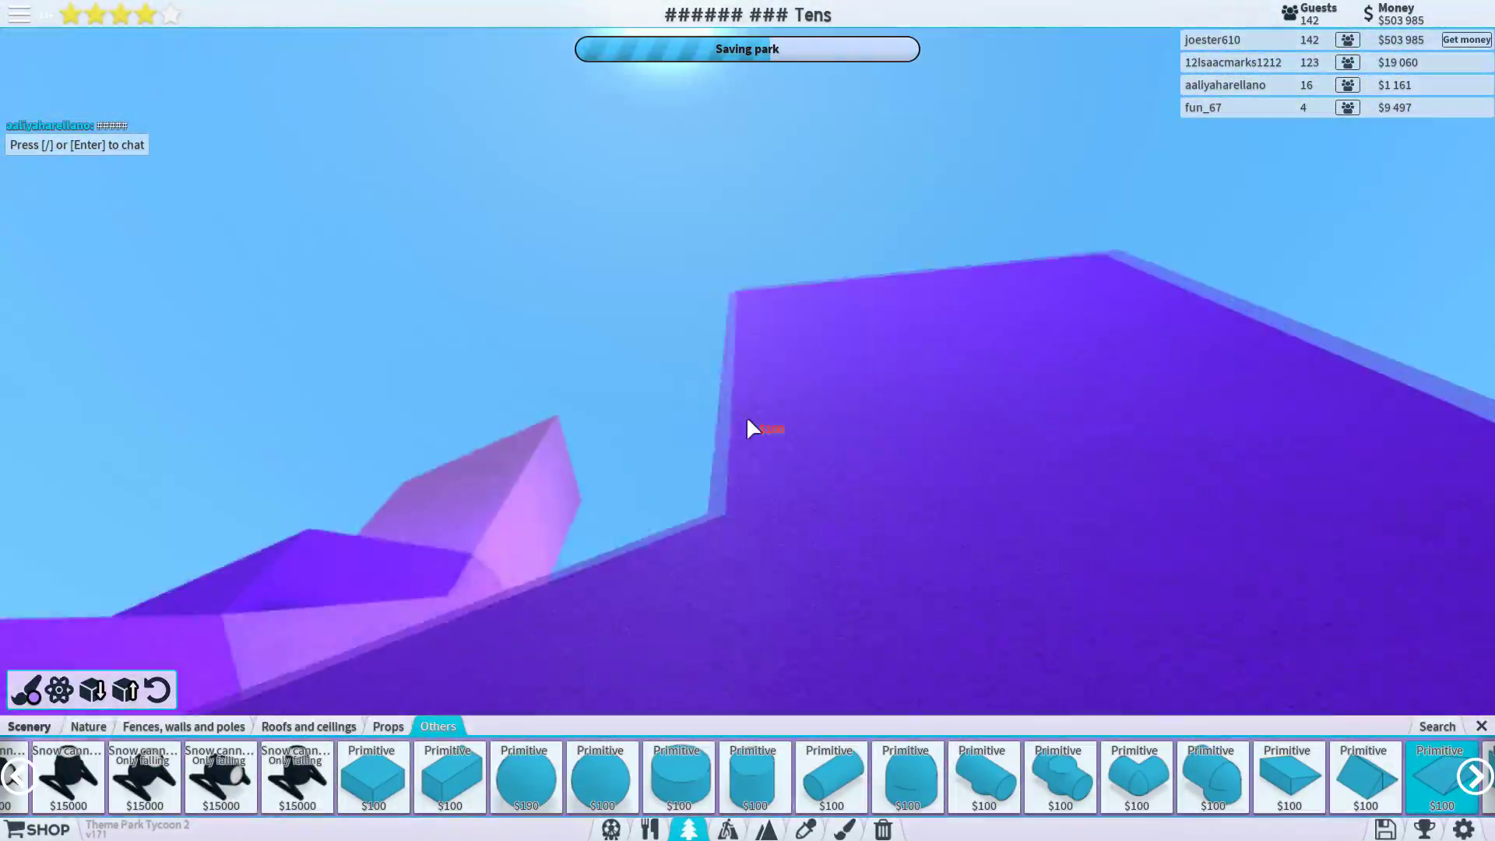
key(w)
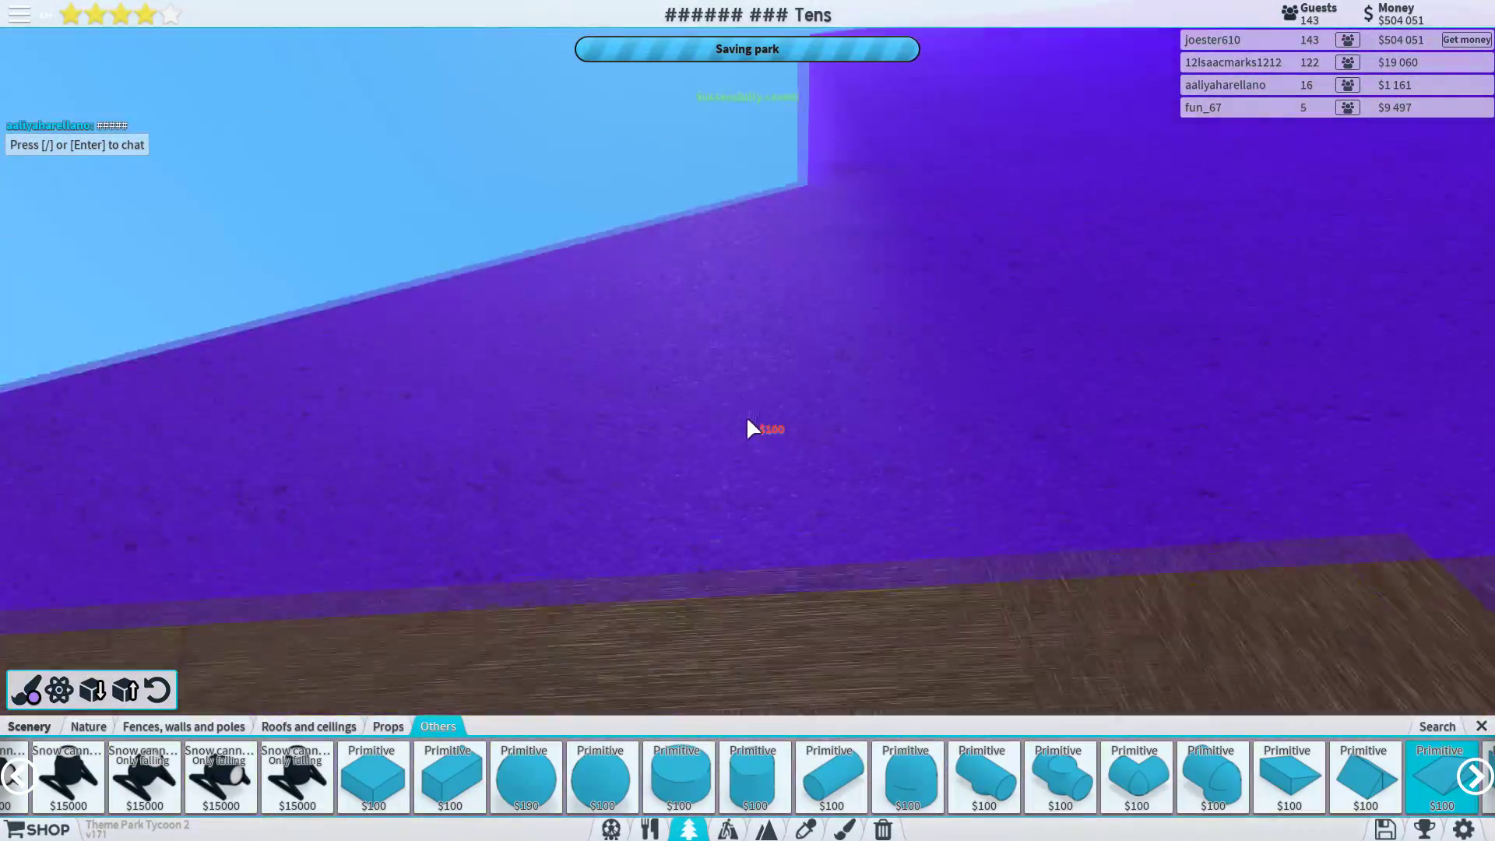
key(w)
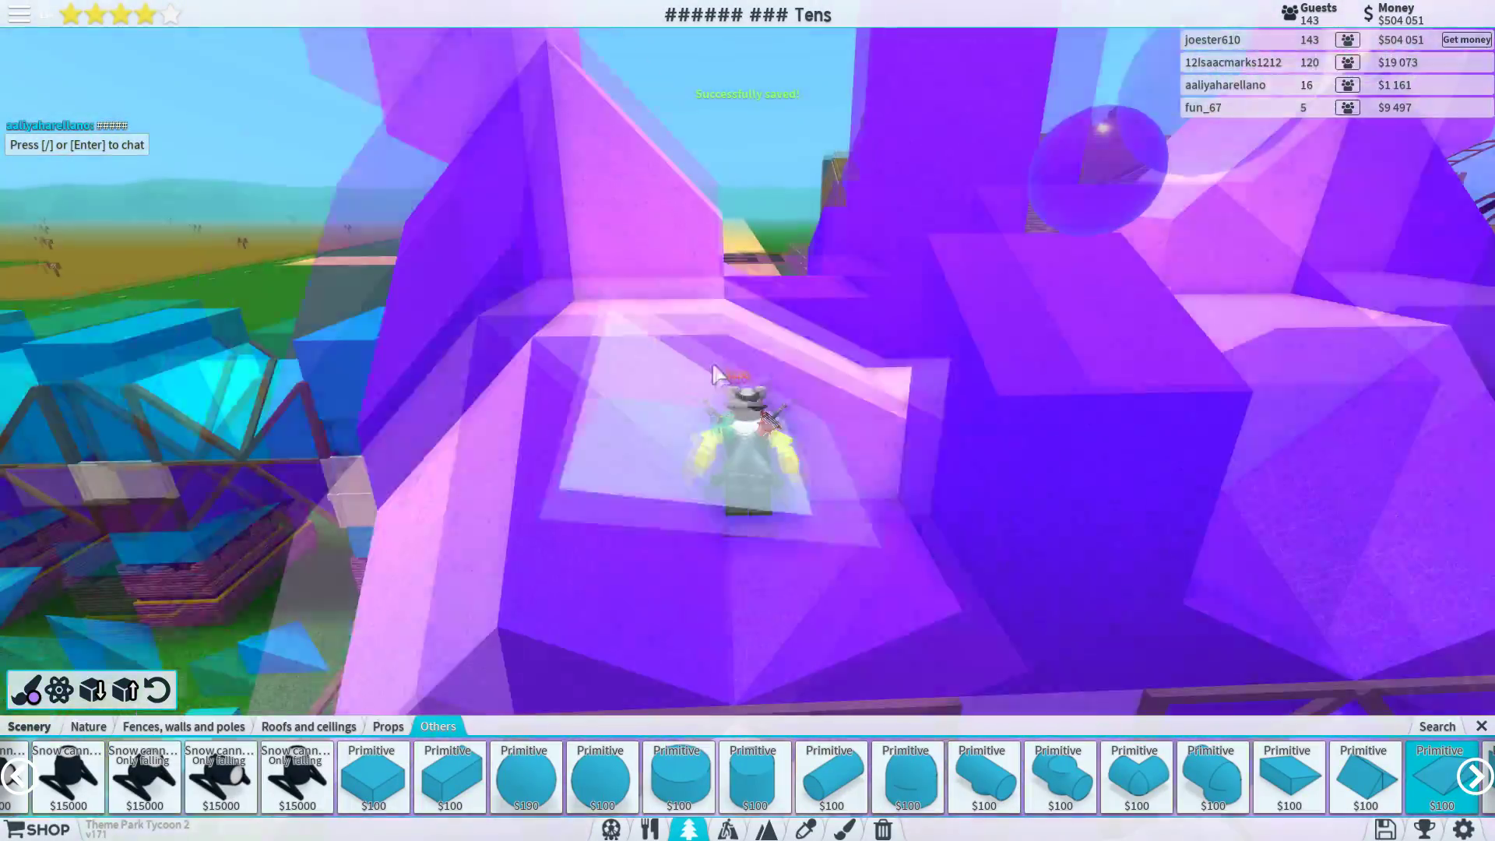
scroll(711, 360, down, 5)
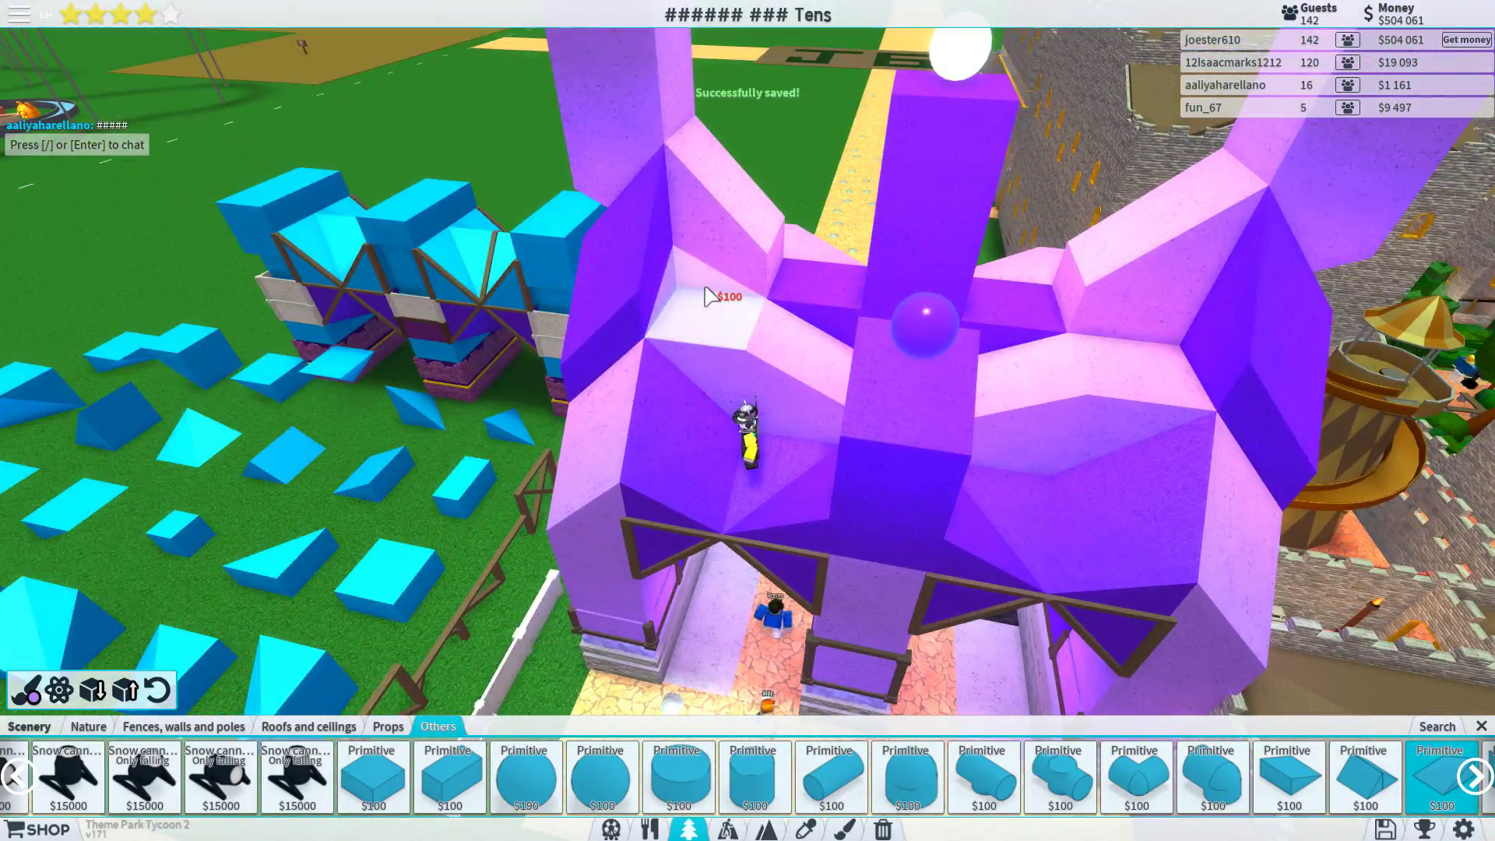
- Put away the building catalogue and orbit to see the whole roof and park
drag(710, 297, 932, 538)
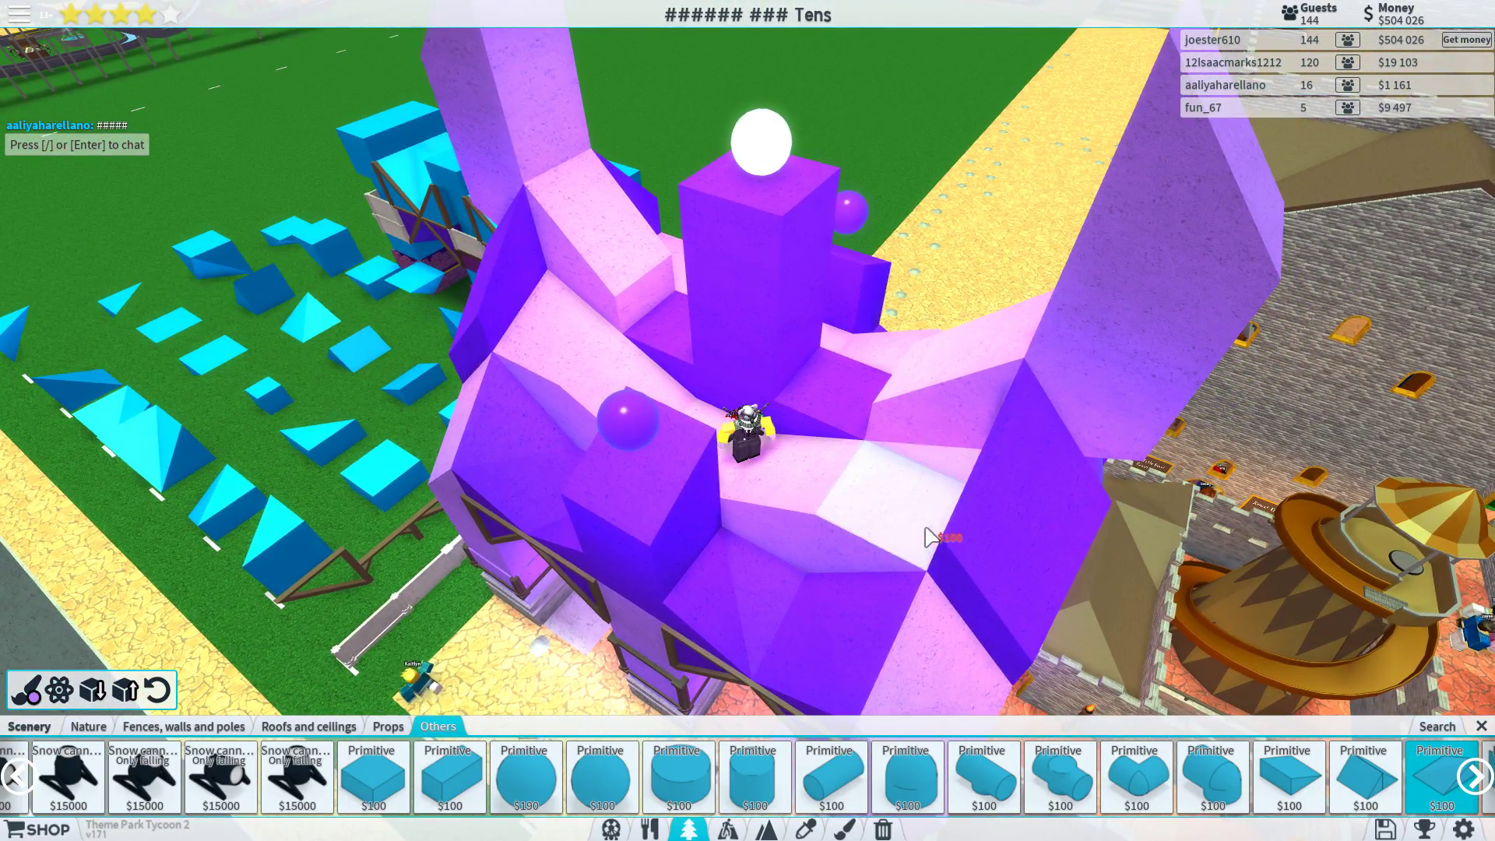
mouse_move(930, 538)
mouse_down()
mouse_move(662, 499)
mouse_move(1022, 506)
mouse_up()
scroll(1021, 506, up, 4)
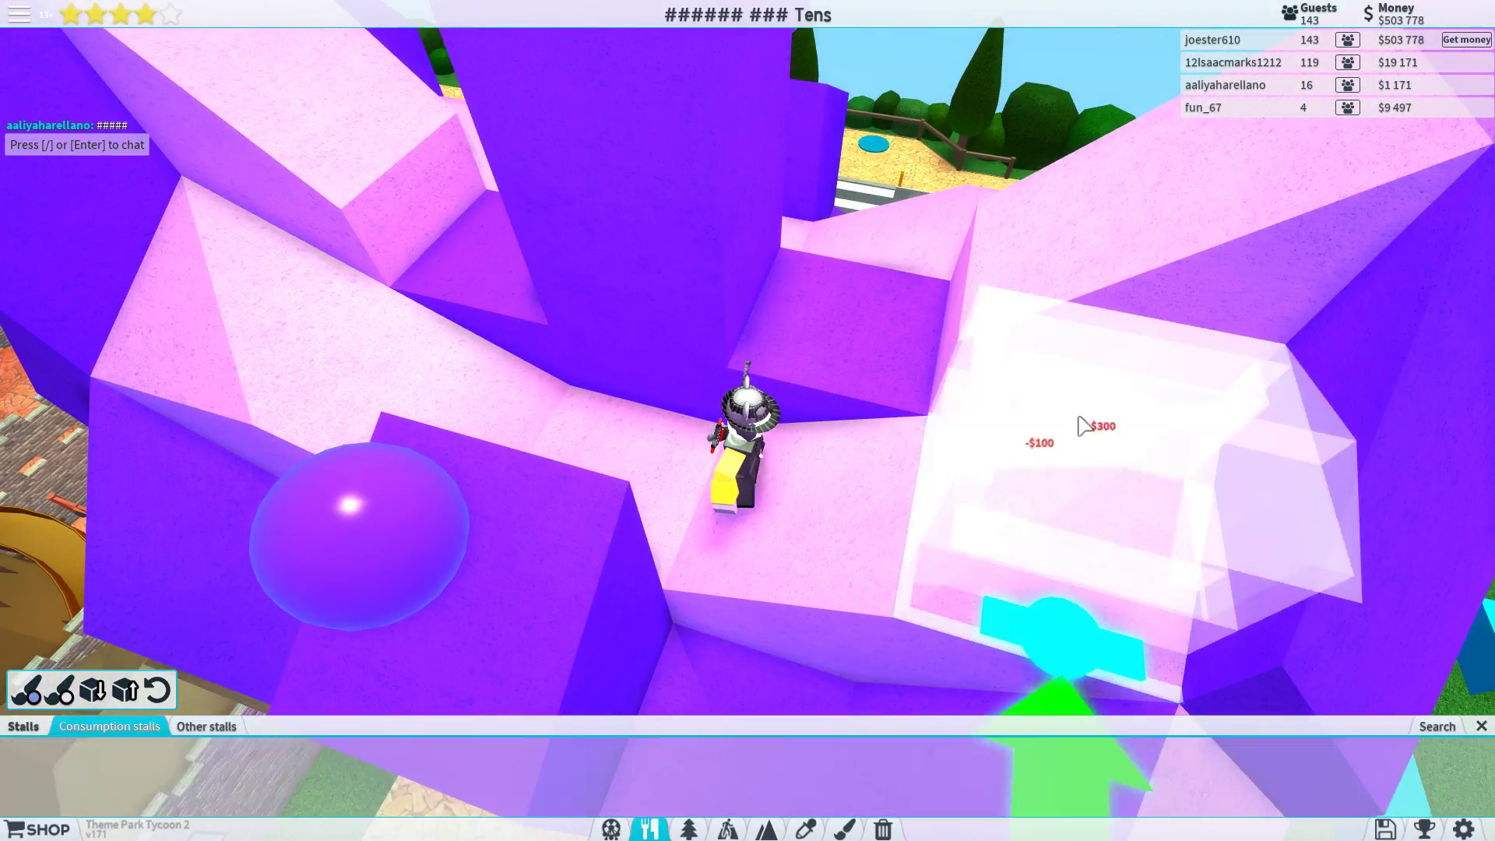
key(Escape)
scroll(908, 294, down, 5)
drag(909, 293, 907, 302)
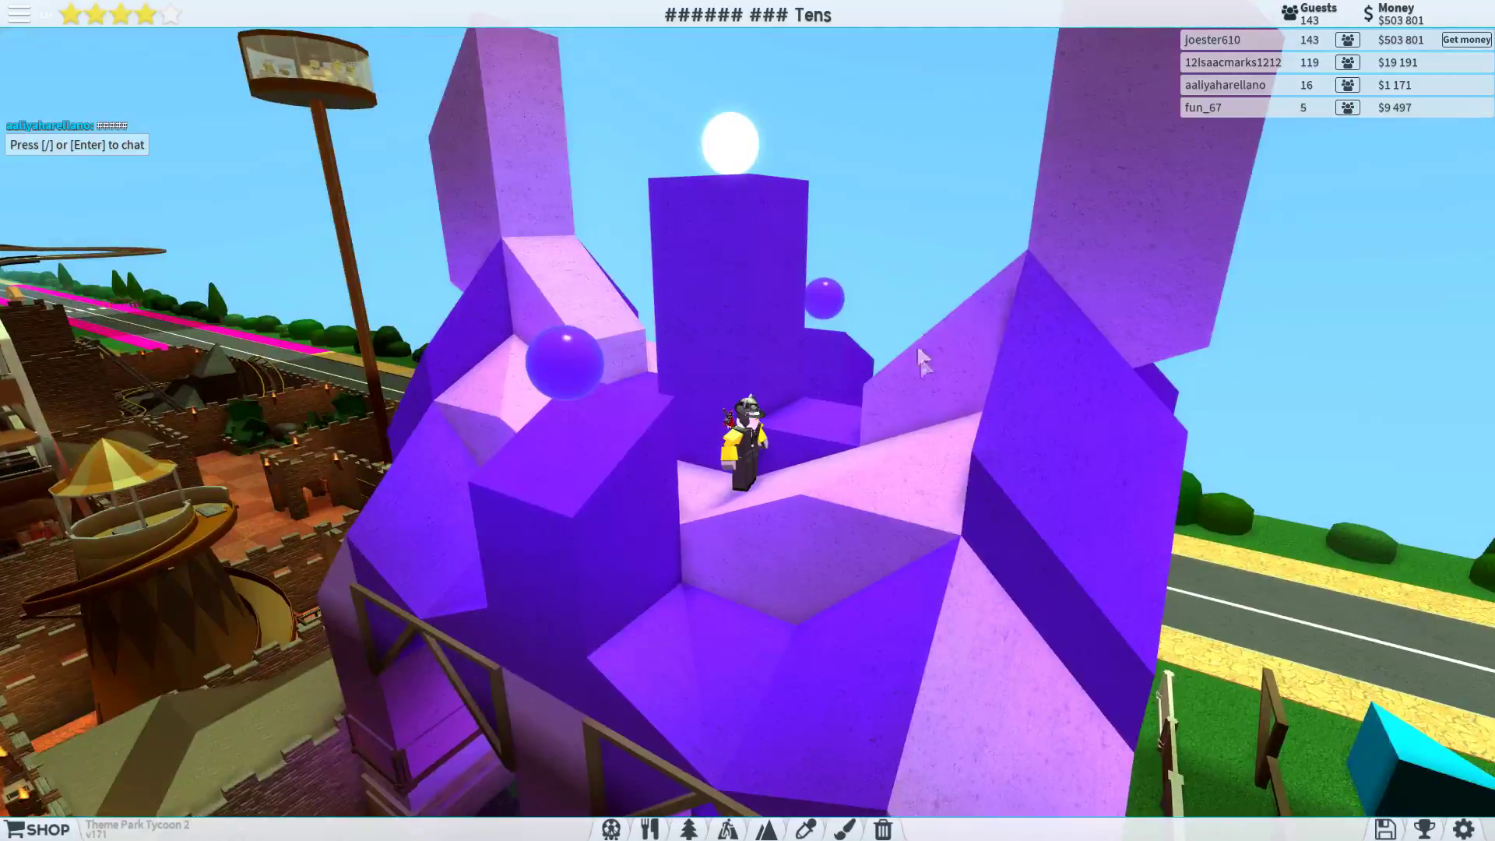
scroll(917, 343, up, 6)
scroll(919, 382, down, 5)
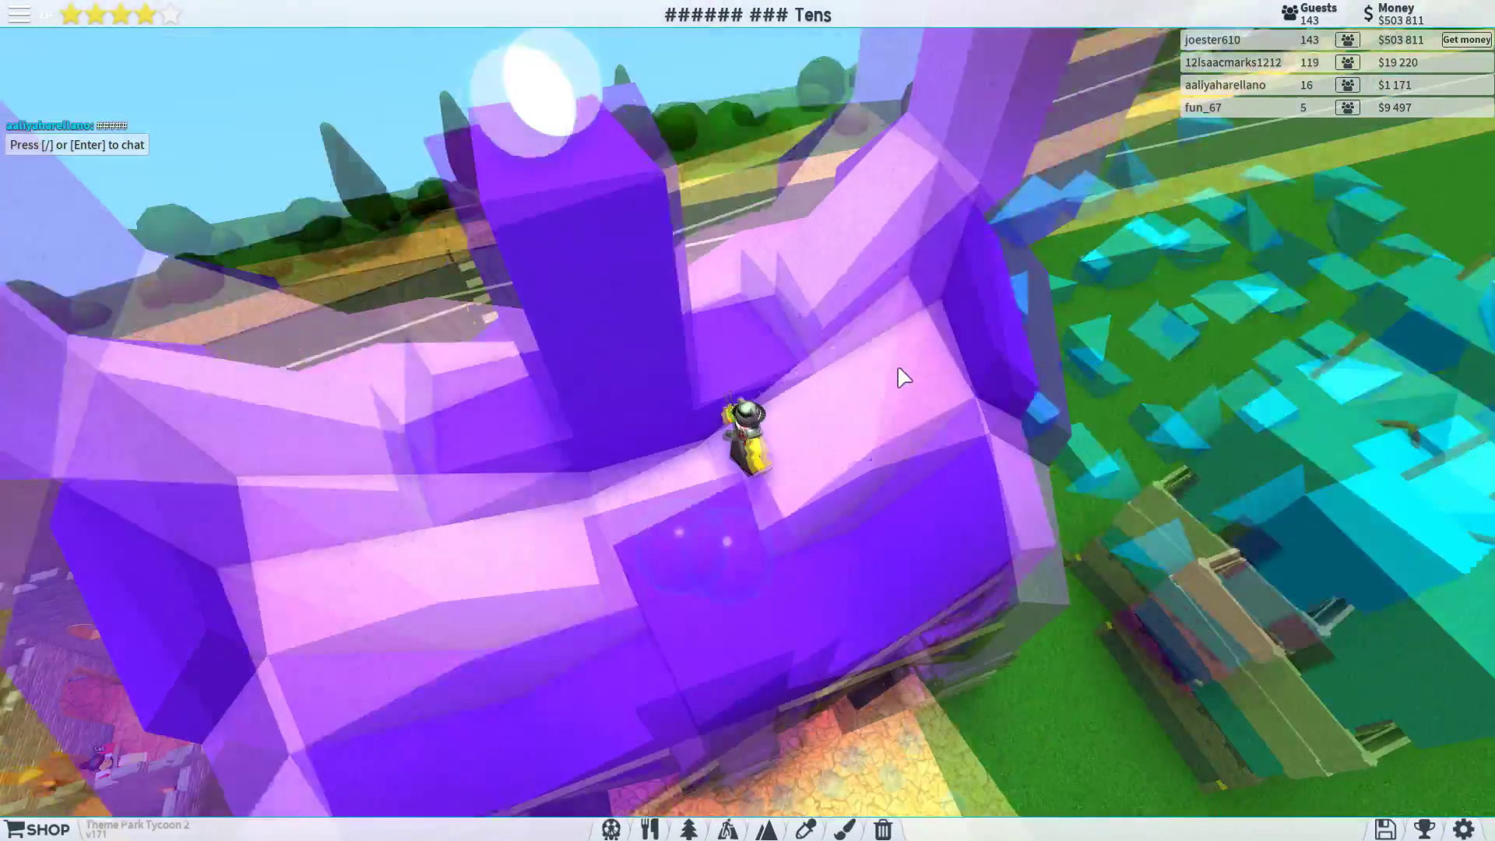
- Recolour the first two roof light orbs to lavender with the Primary color picker
mouse_move(898, 364)
mouse_down()
mouse_move(889, 376)
mouse_move(896, 362)
mouse_move(936, 388)
mouse_move(754, 528)
mouse_move(639, 511)
mouse_up()
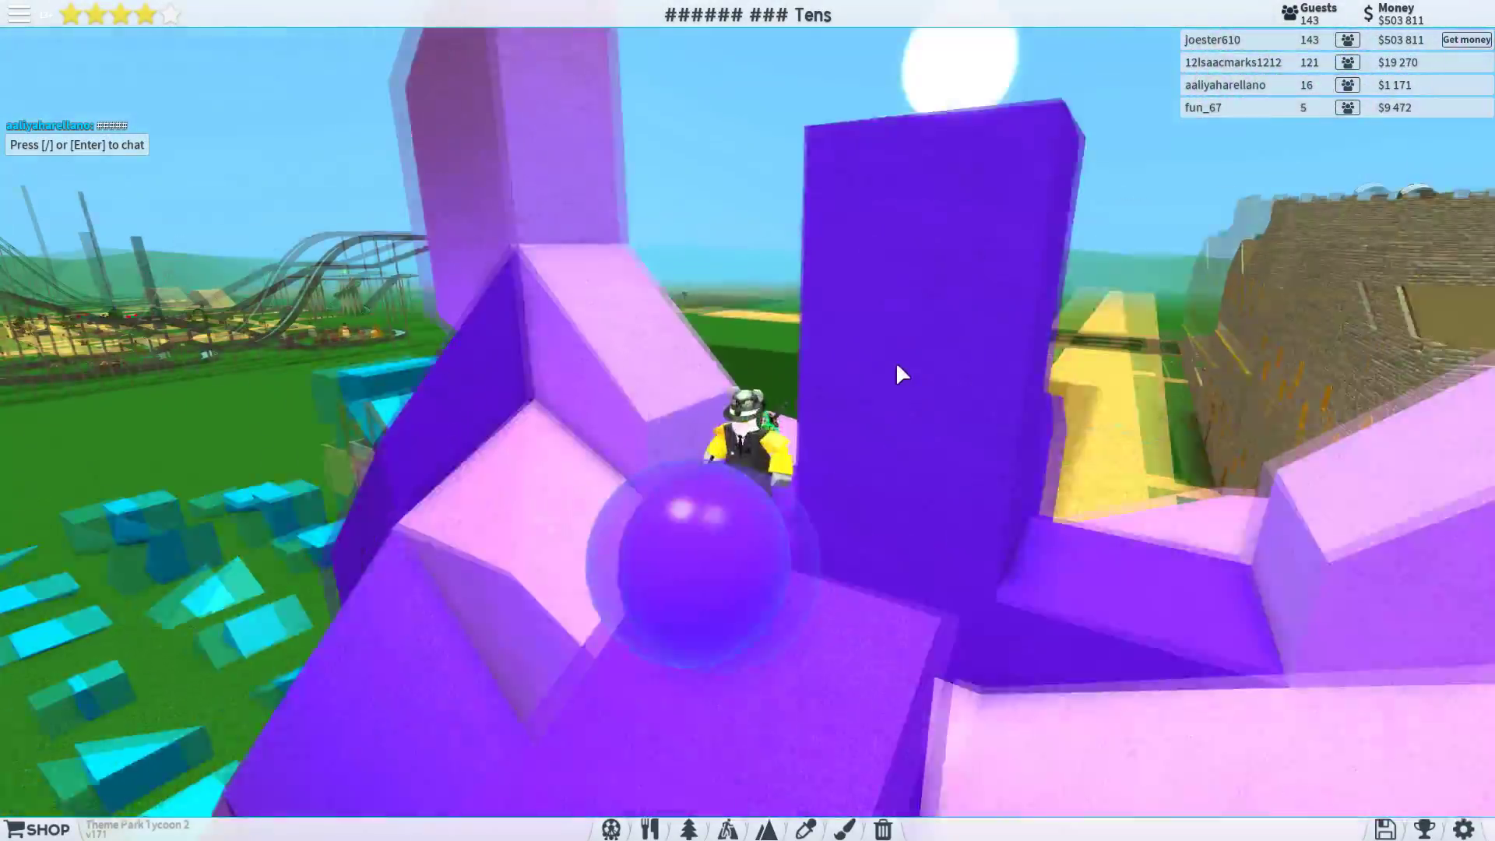
scroll(935, 388, down, 5)
scroll(935, 389, up, 5)
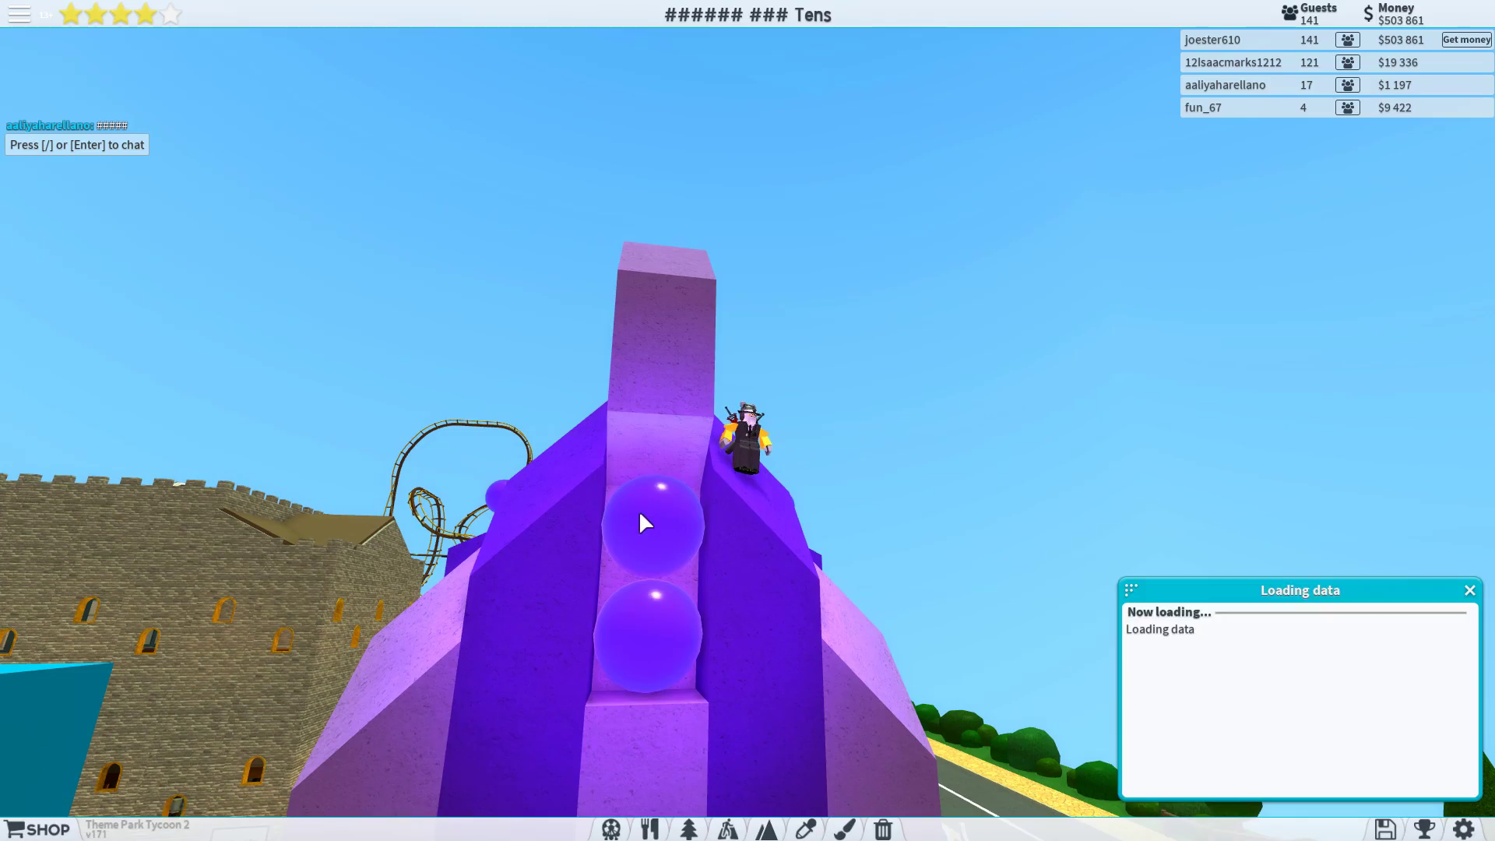
click(1309, 654)
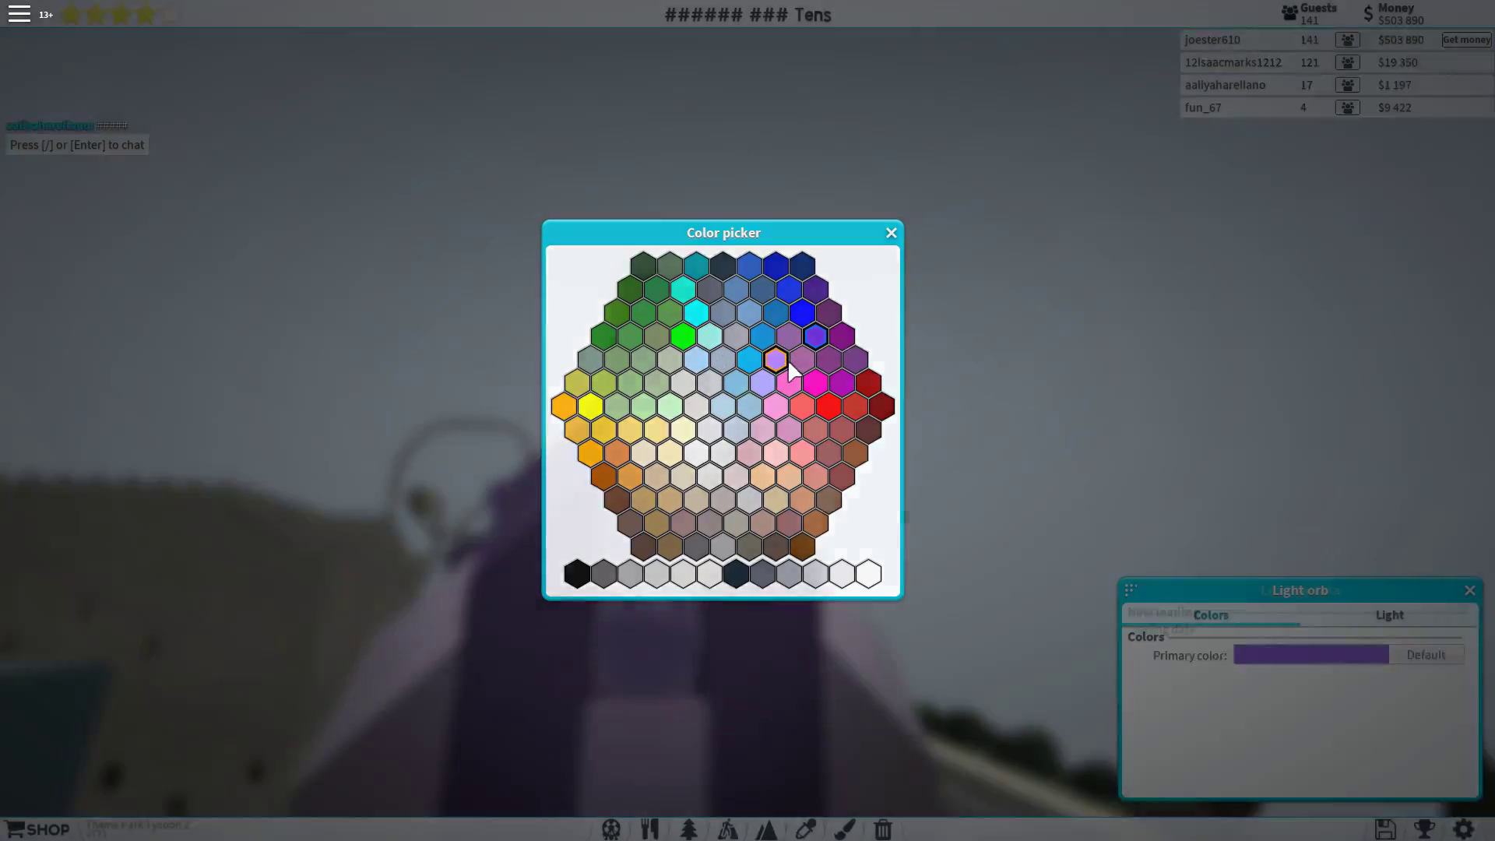
click(776, 360)
scroll(874, 430, down, 5)
drag(874, 430, 904, 535)
click(1276, 660)
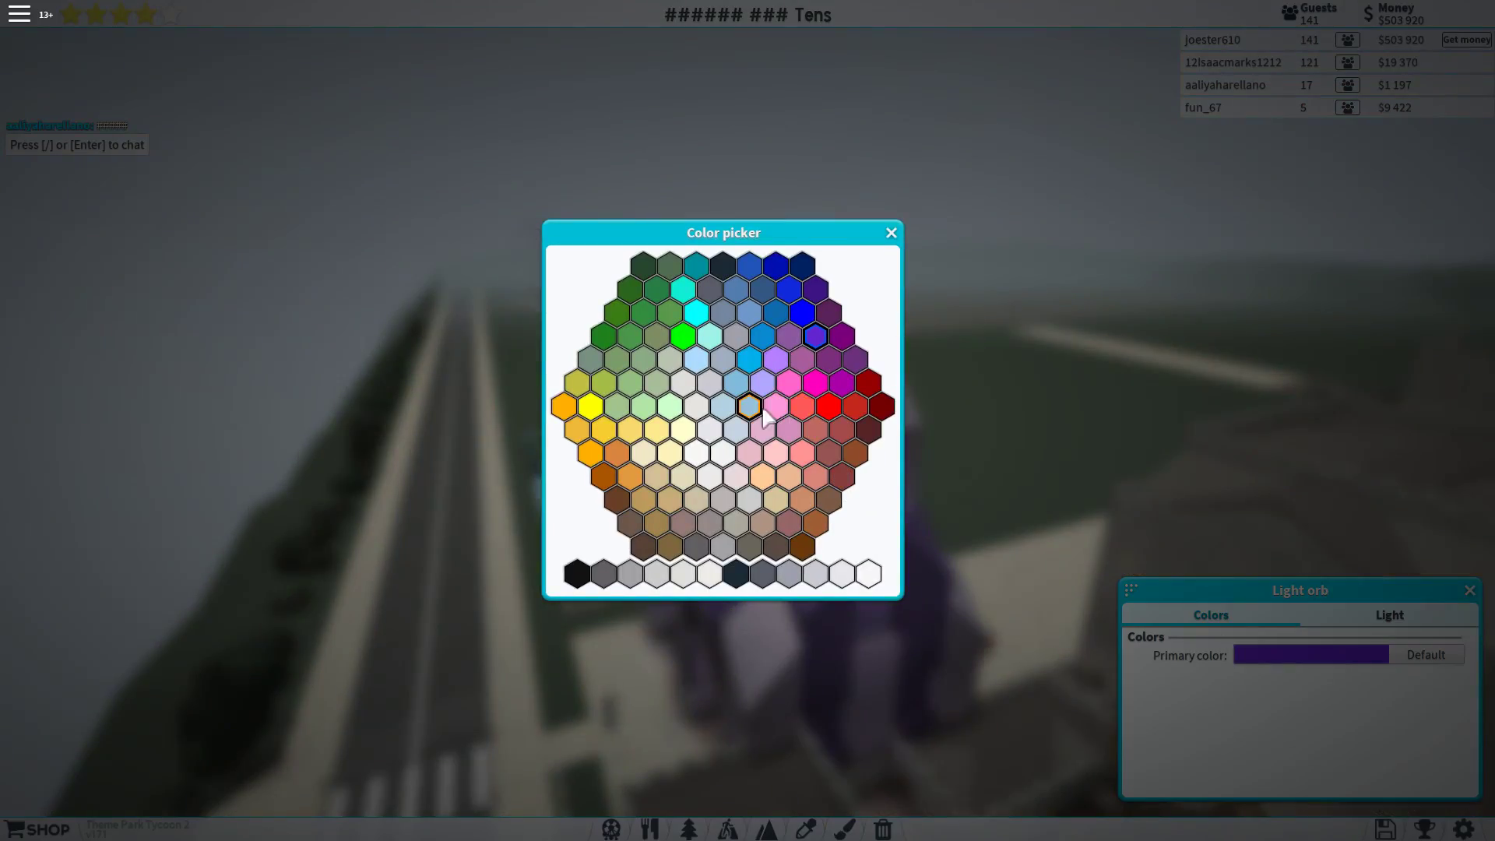
click(776, 361)
scroll(829, 375, up, 5)
- Give the remaining two light orbs the same pale lavender-pink colour
mouse_move(829, 374)
mouse_down()
mouse_move(890, 434)
mouse_move(880, 393)
mouse_up()
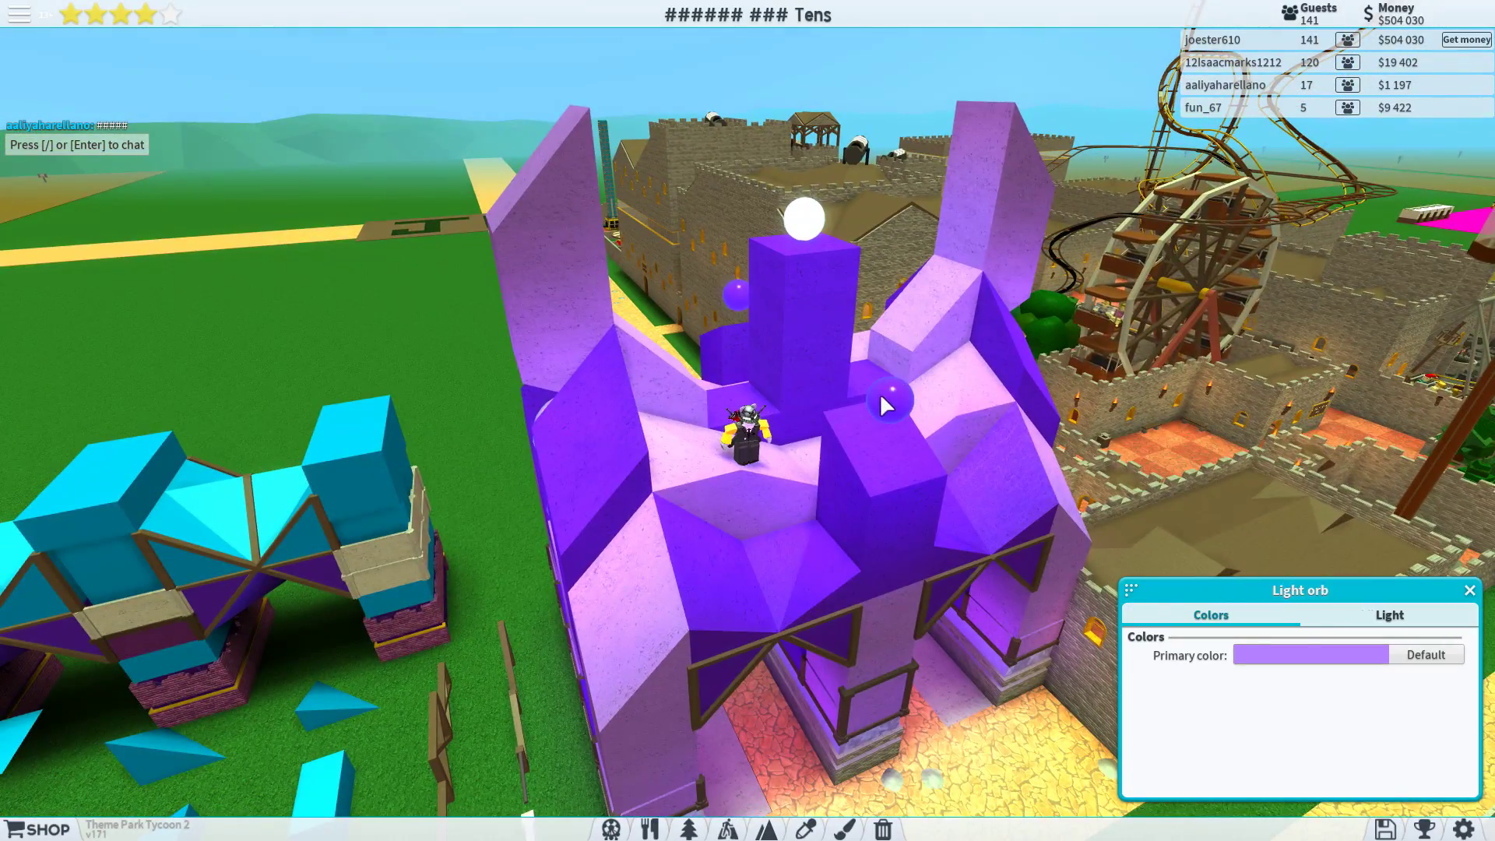
click(1273, 662)
click(786, 385)
scroll(780, 357, up, 5)
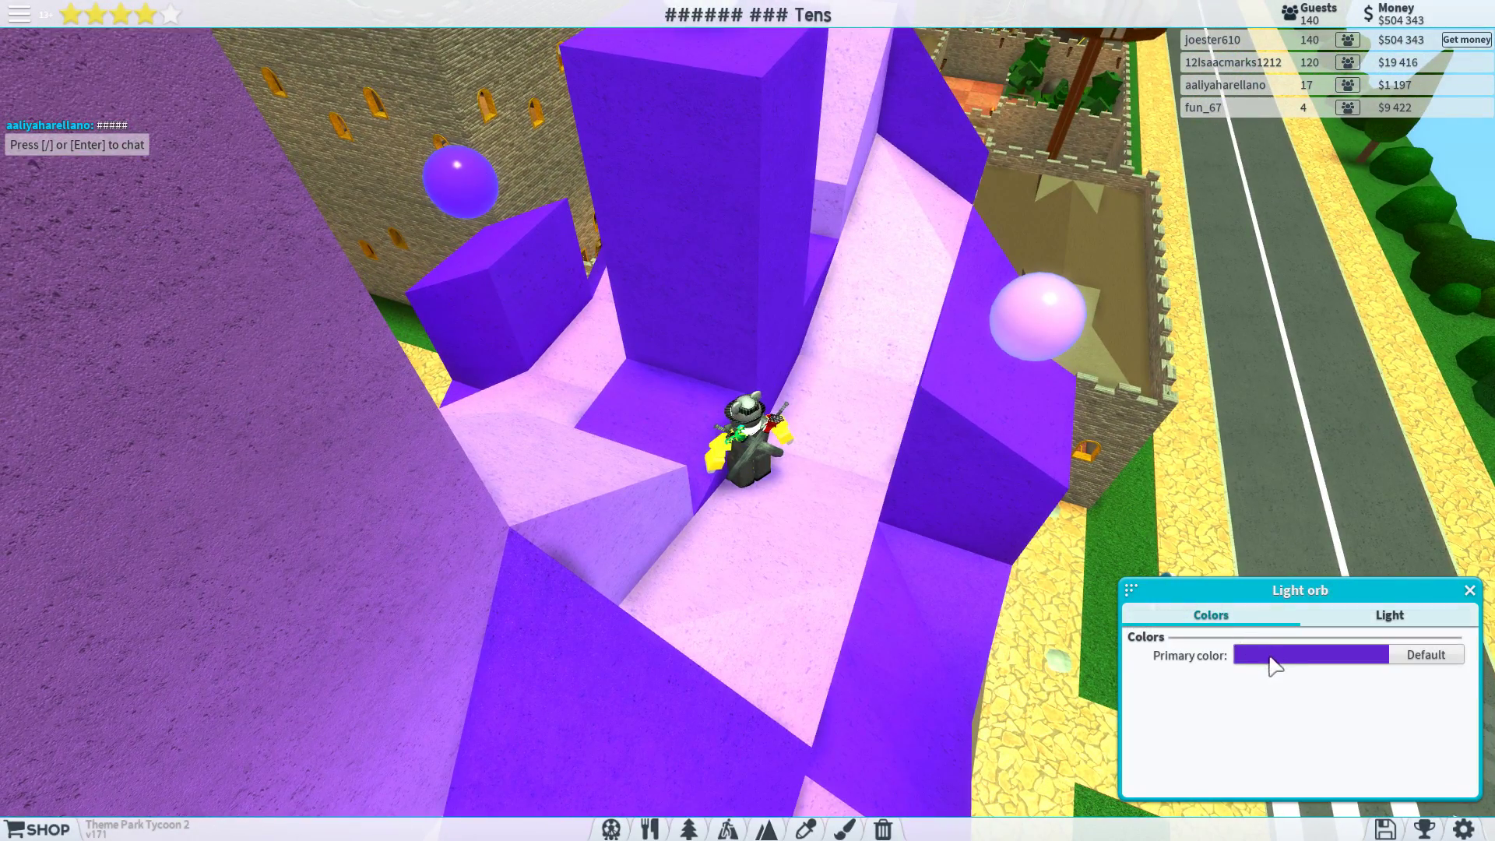
click(1275, 662)
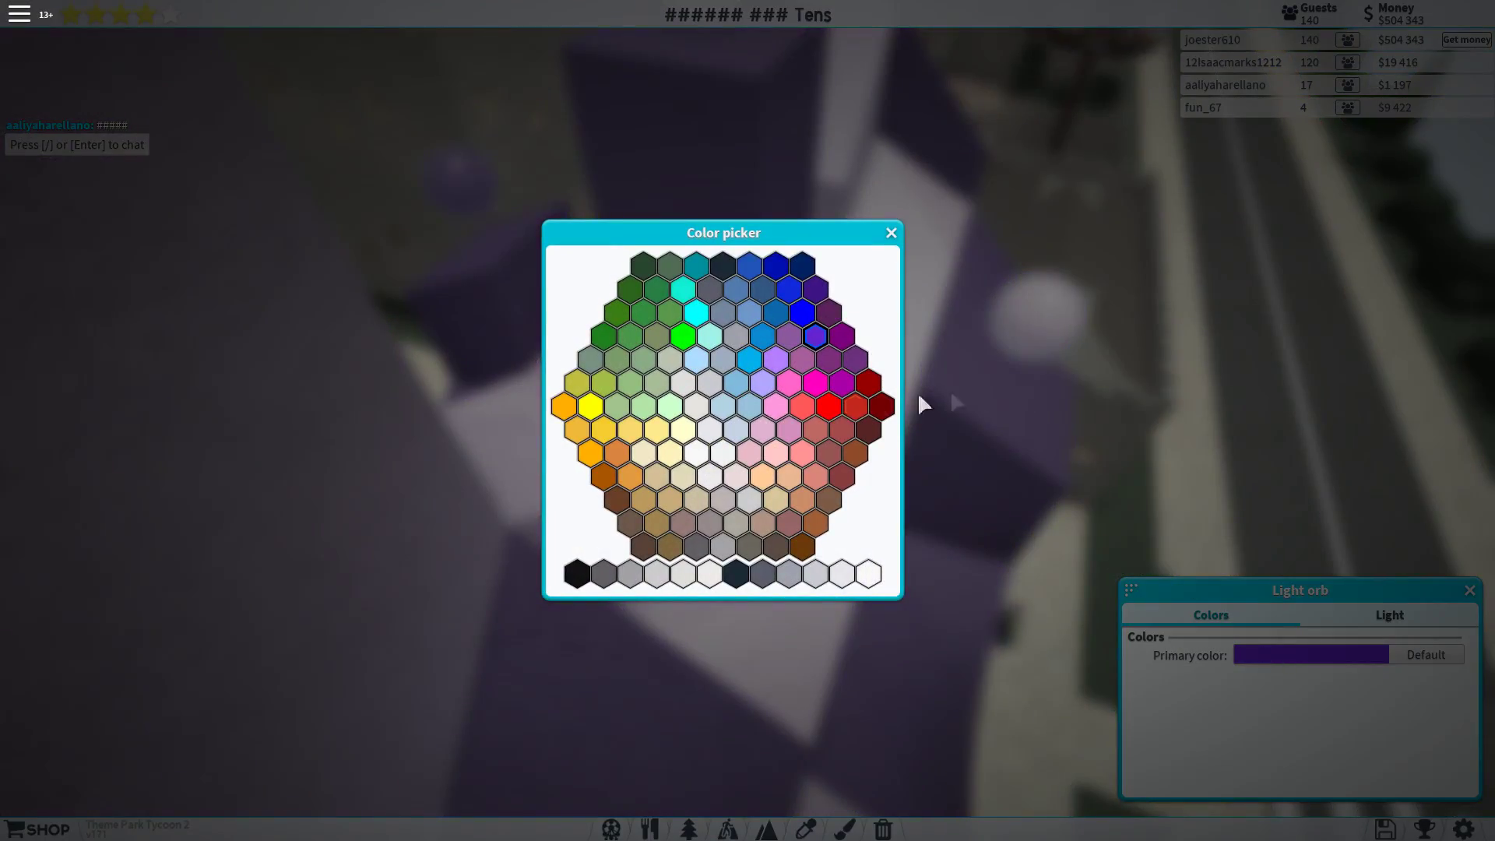
click(771, 380)
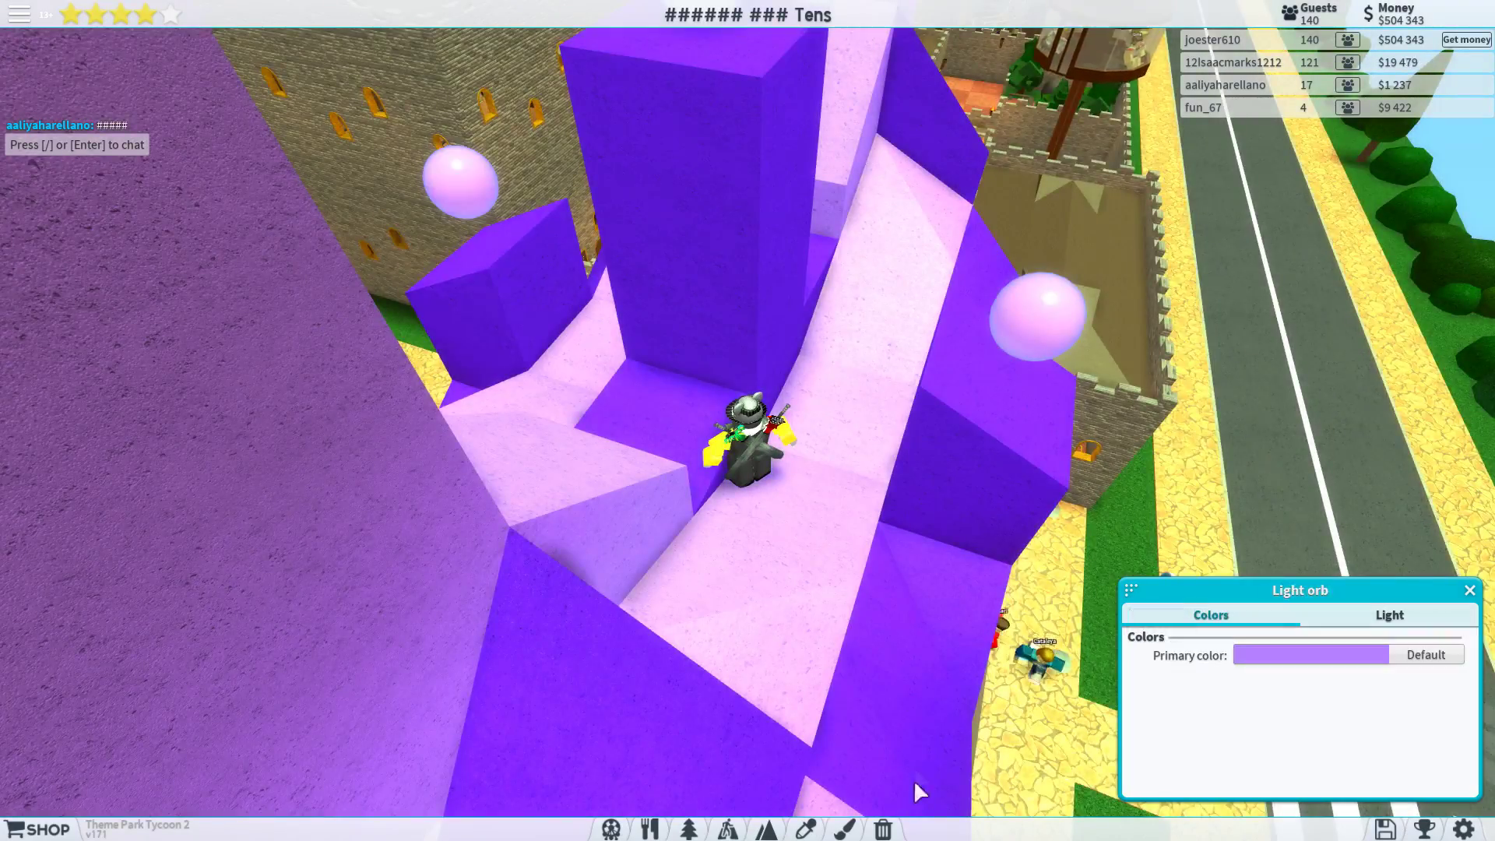
click(878, 831)
scroll(818, 409, down, 5)
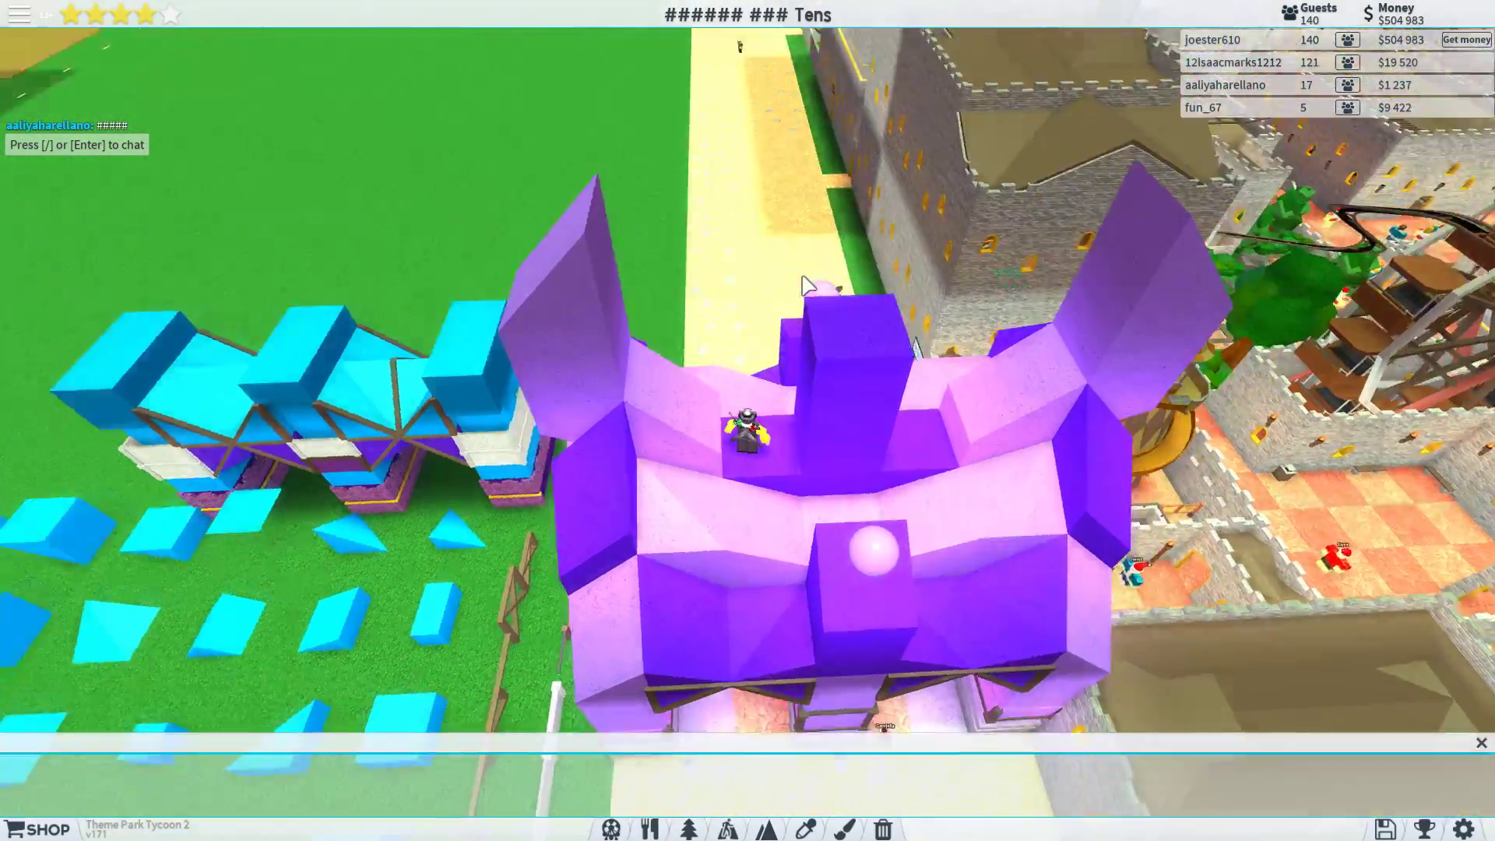
- Orbit low around the entrance building, then pull back to view the whole park
drag(953, 301, 747, 389)
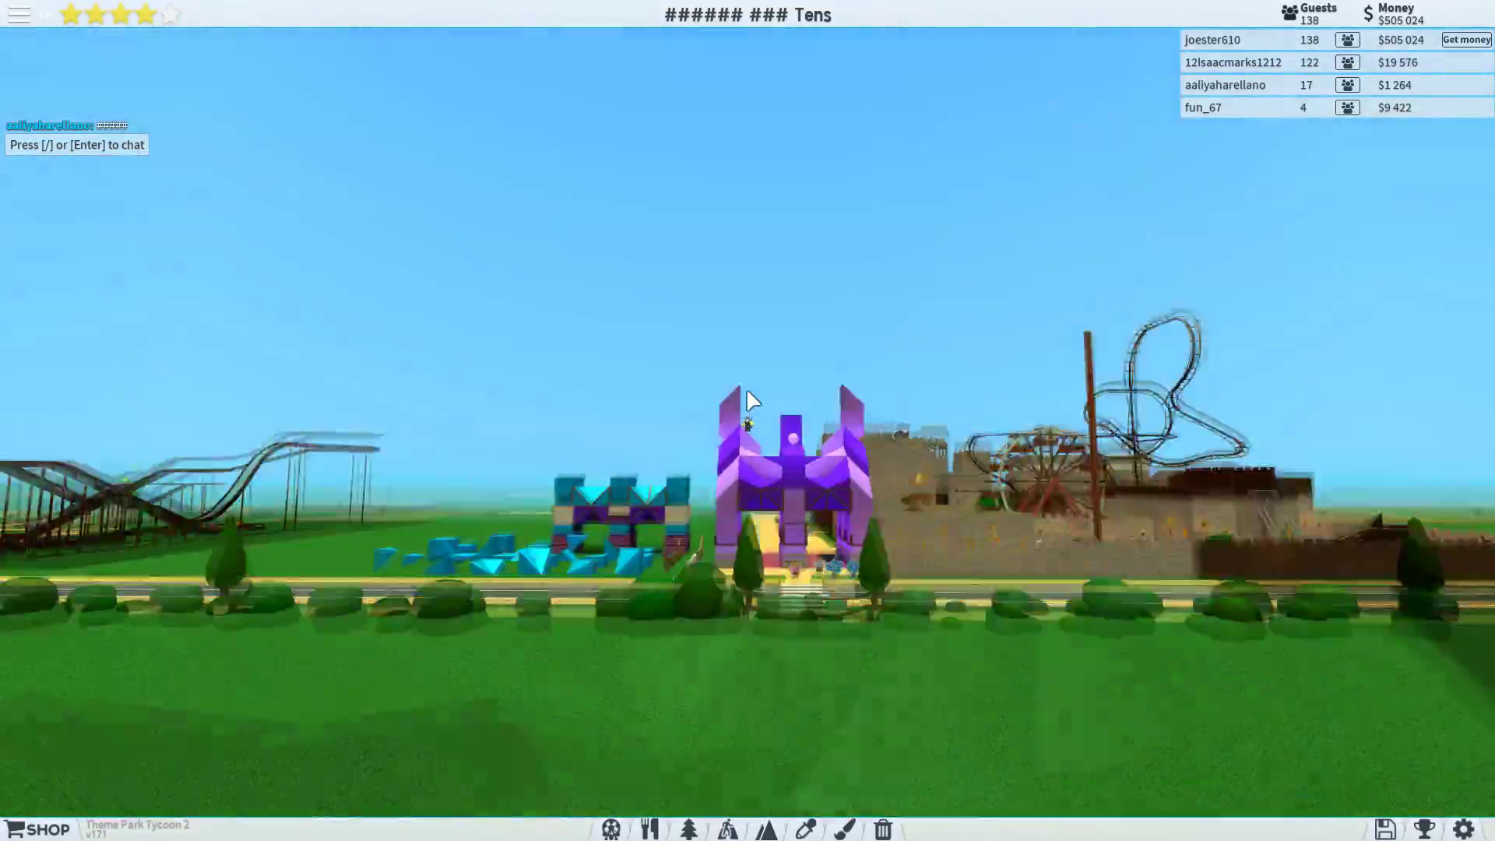
mouse_move(746, 387)
mouse_down()
mouse_move(733, 355)
mouse_move(721, 383)
mouse_move(771, 404)
mouse_up()
scroll(743, 361, up, 5)
scroll(768, 394, down, 5)
scroll(767, 394, up, 4)
scroll(771, 403, down, 4)
scroll(771, 403, up, 3)
scroll(771, 403, up, 4)
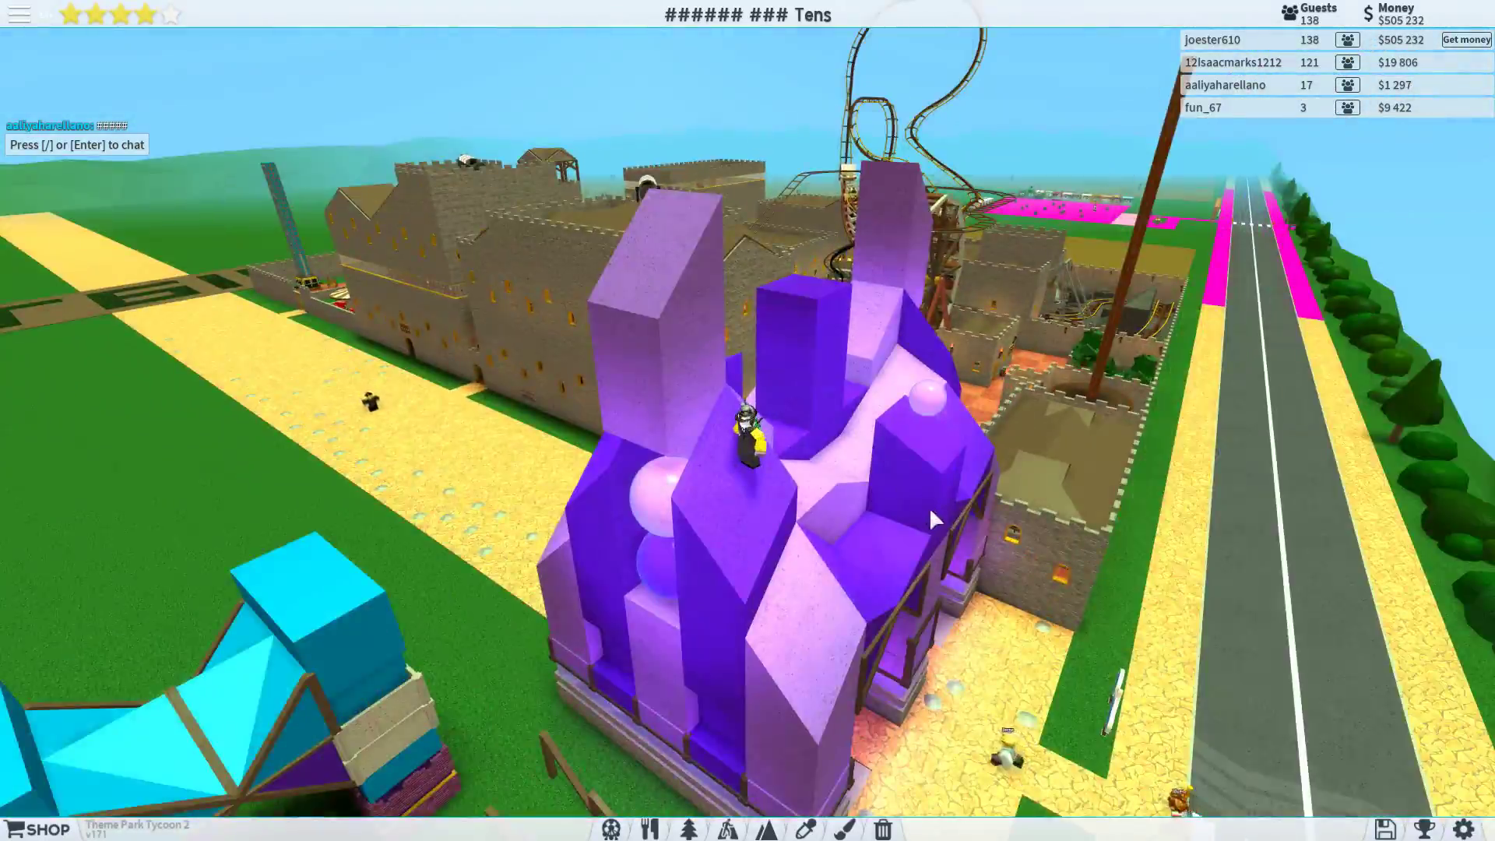
scroll(771, 404, up, 4)
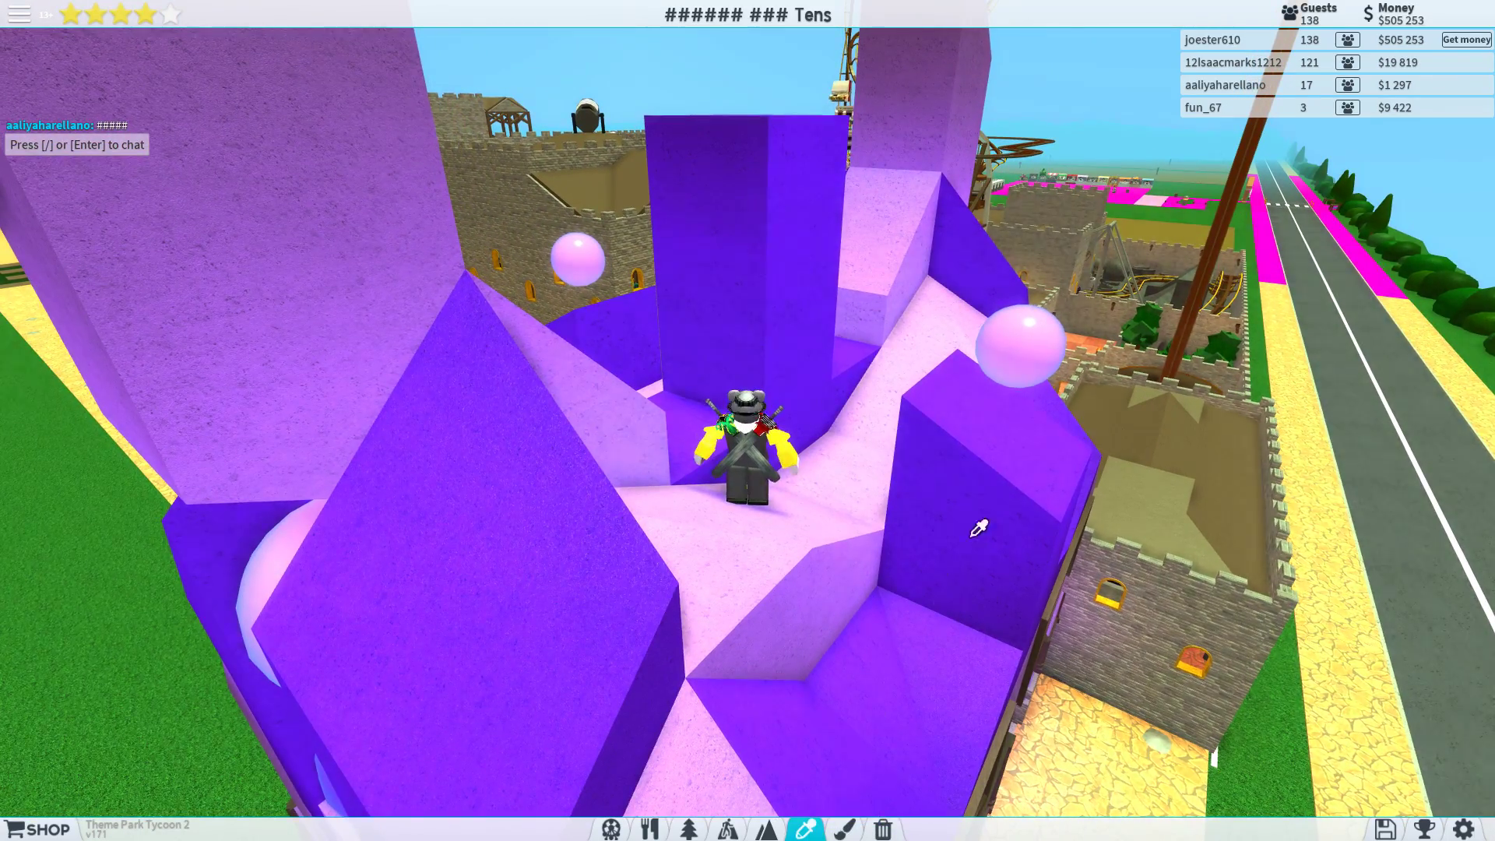
scroll(1027, 332, down, 6)
drag(865, 506, 748, 635)
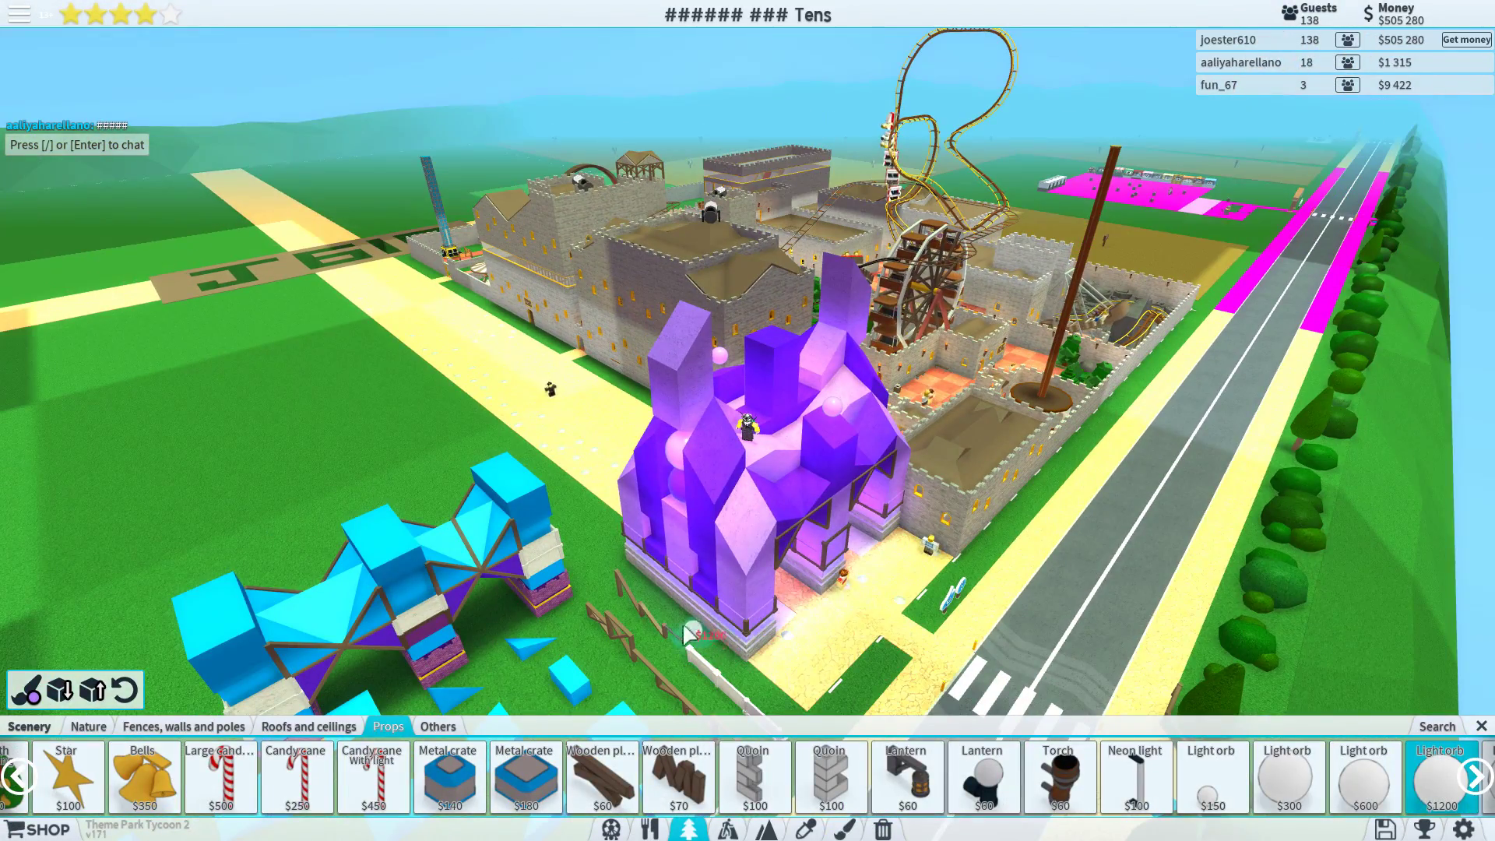
- Place a $1200 light orb beside the entrance and close the catalogue
click(591, 542)
scroll(747, 468, up, 1)
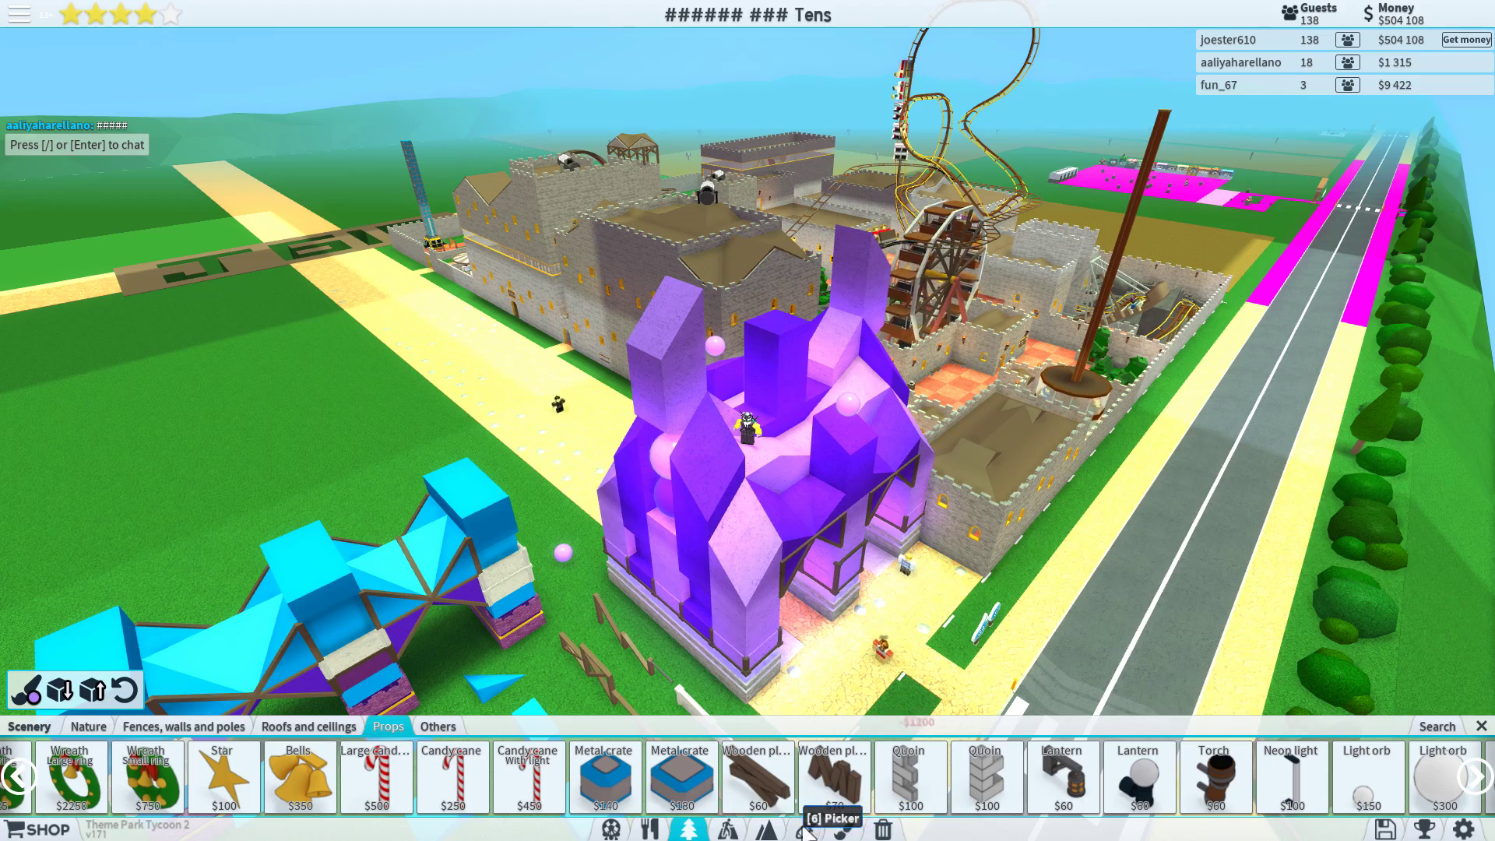
key(Escape)
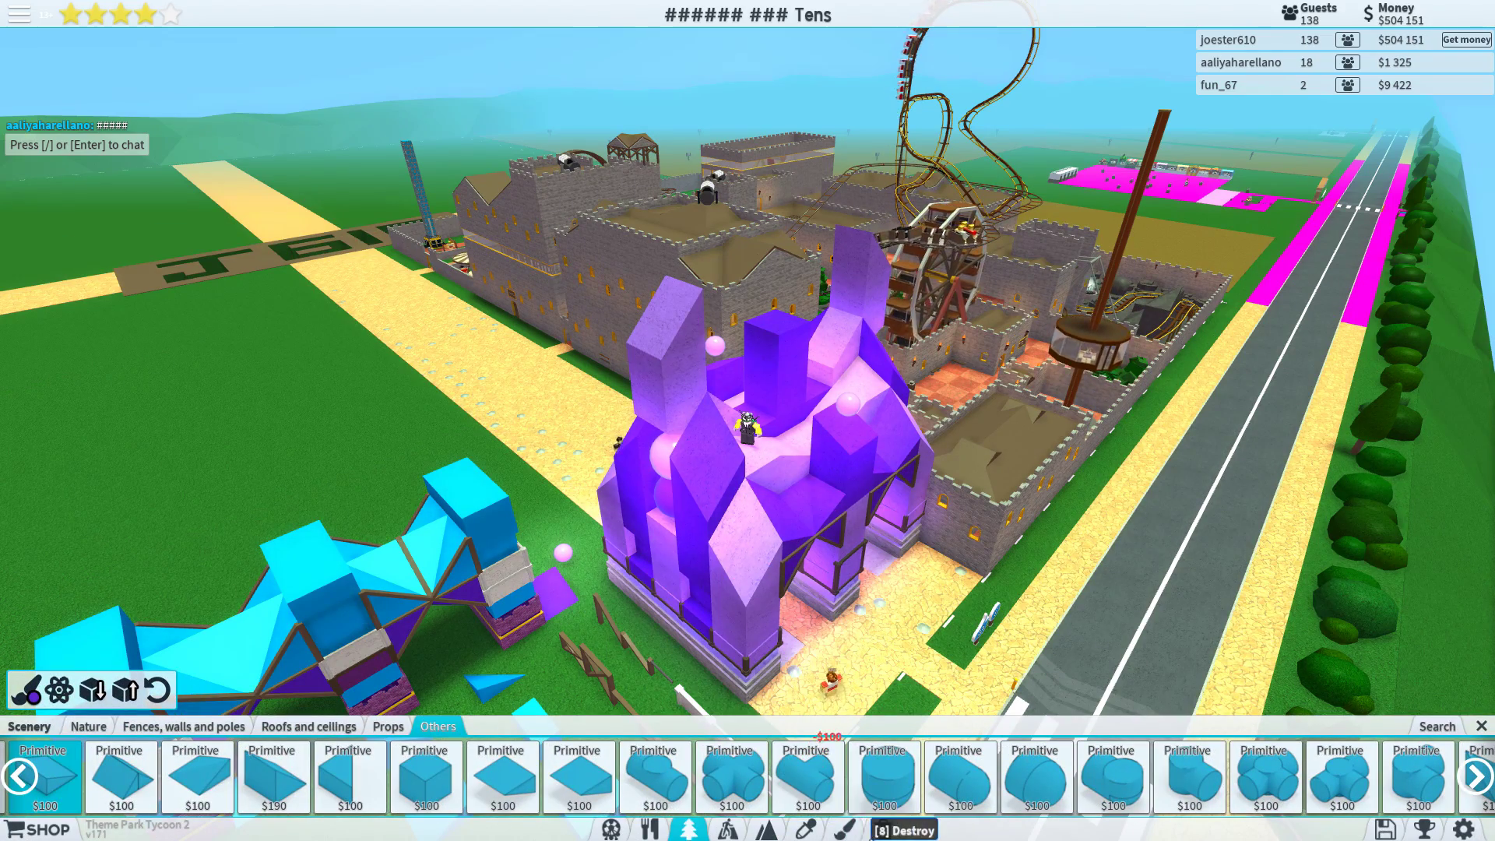
key(Escape)
scroll(748, 420, up, 5)
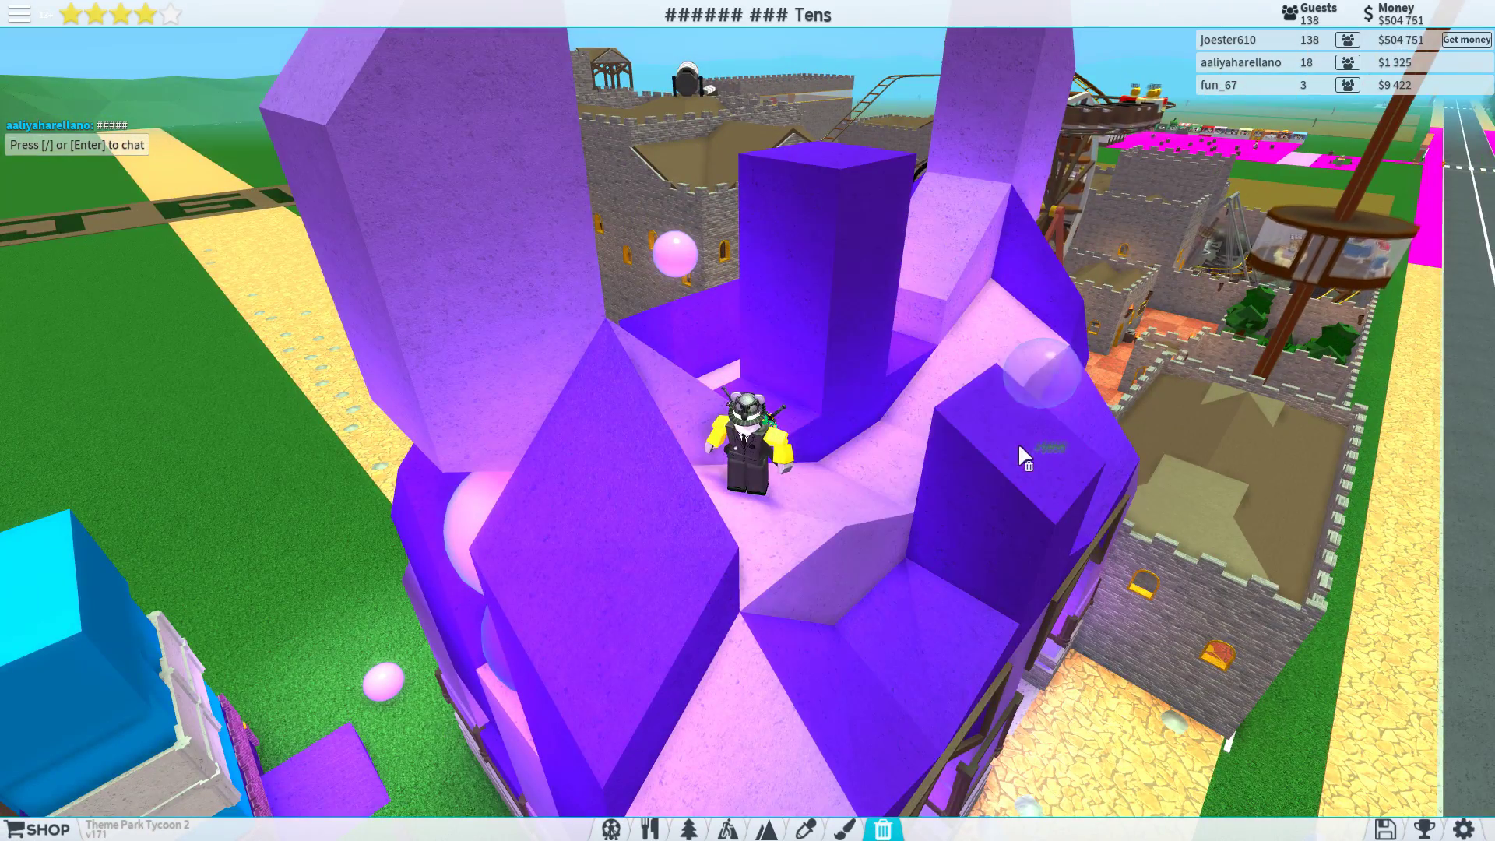
scroll(1002, 430, up, 1)
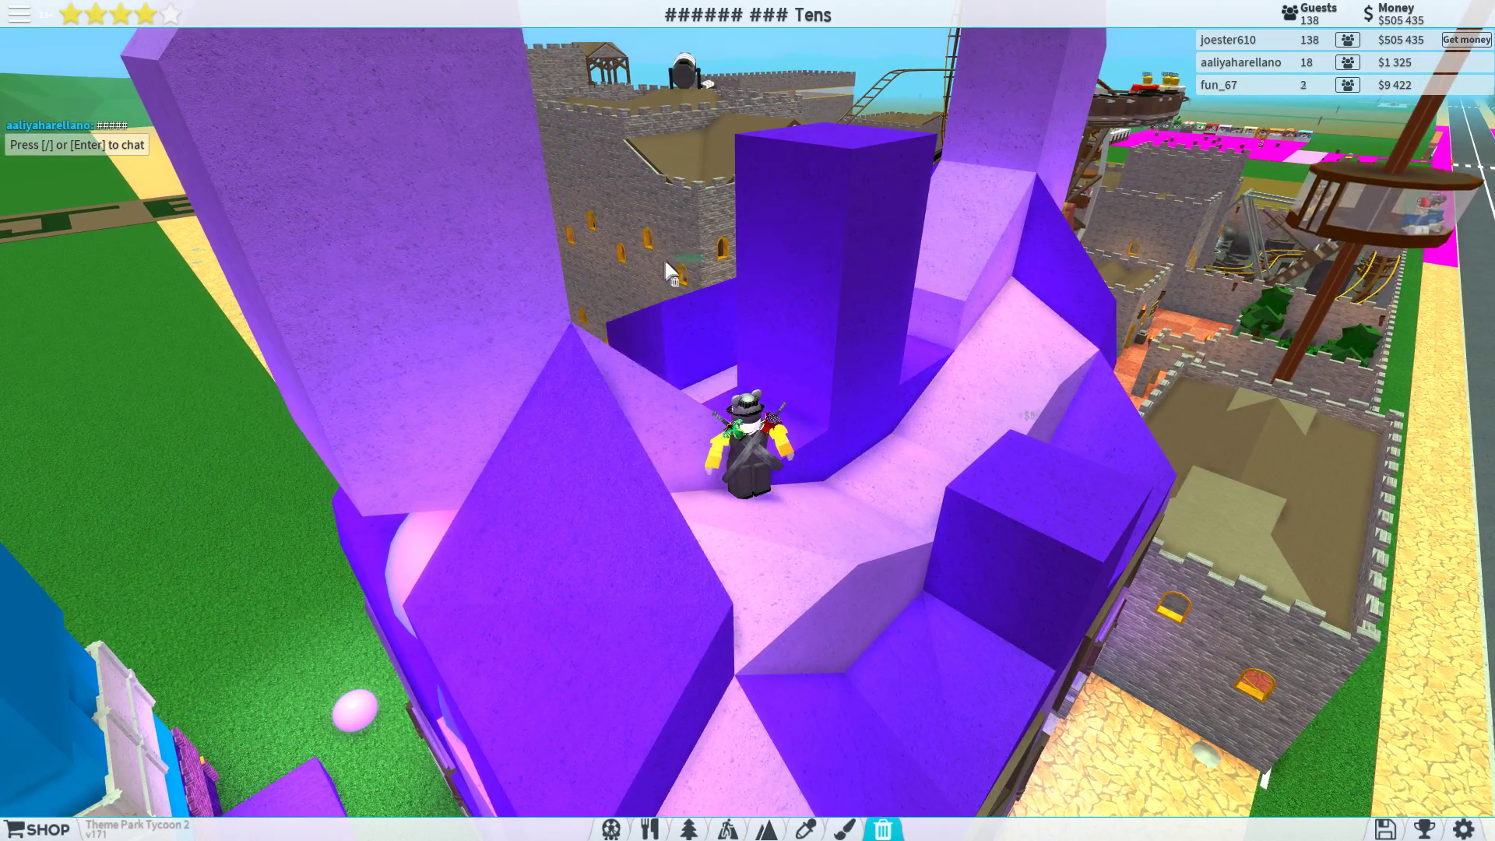
drag(673, 273, 683, 291)
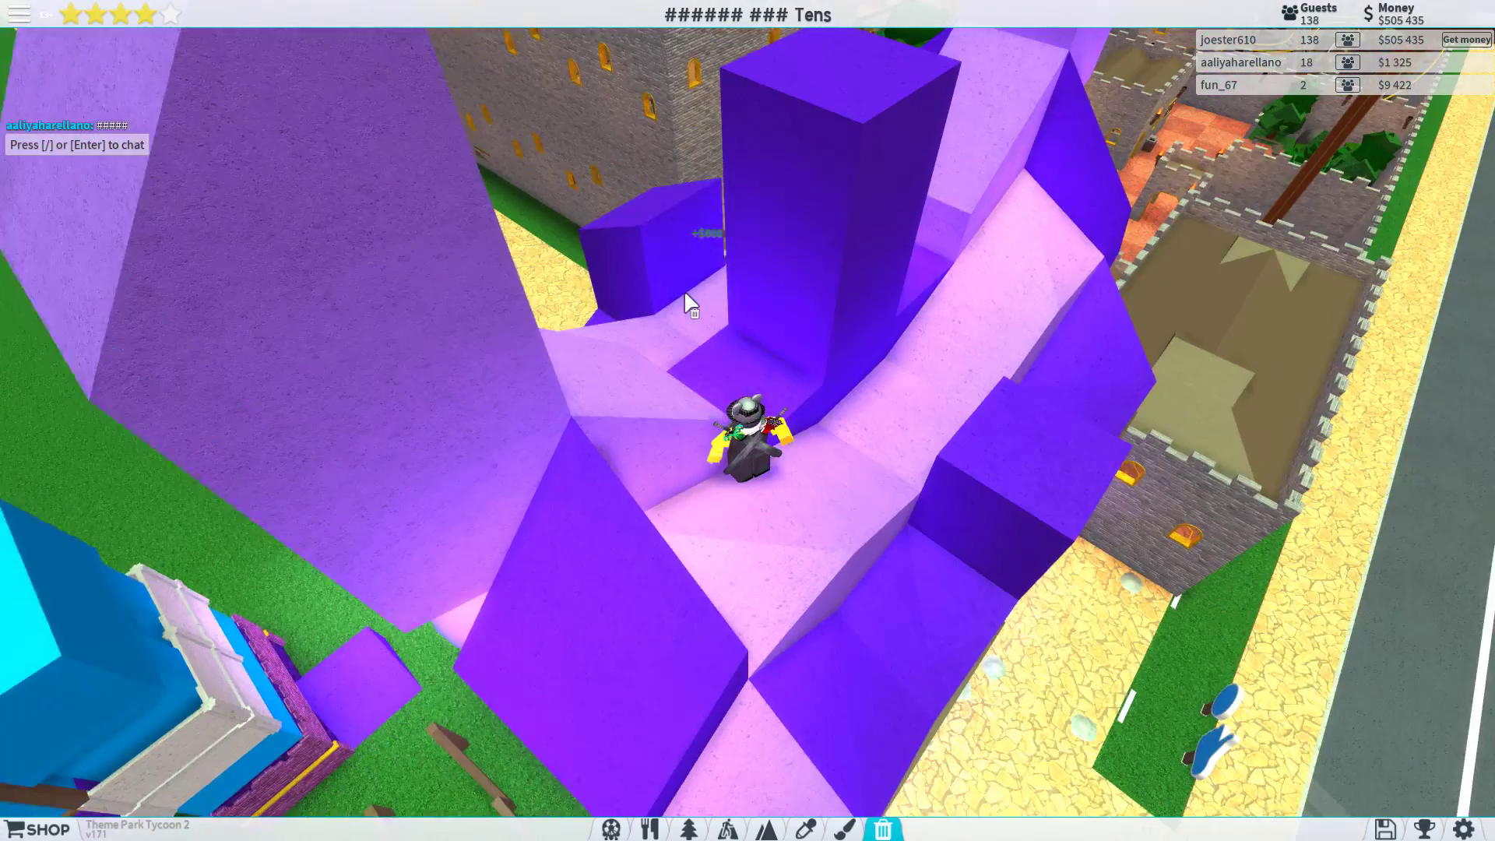
drag(646, 228, 701, 303)
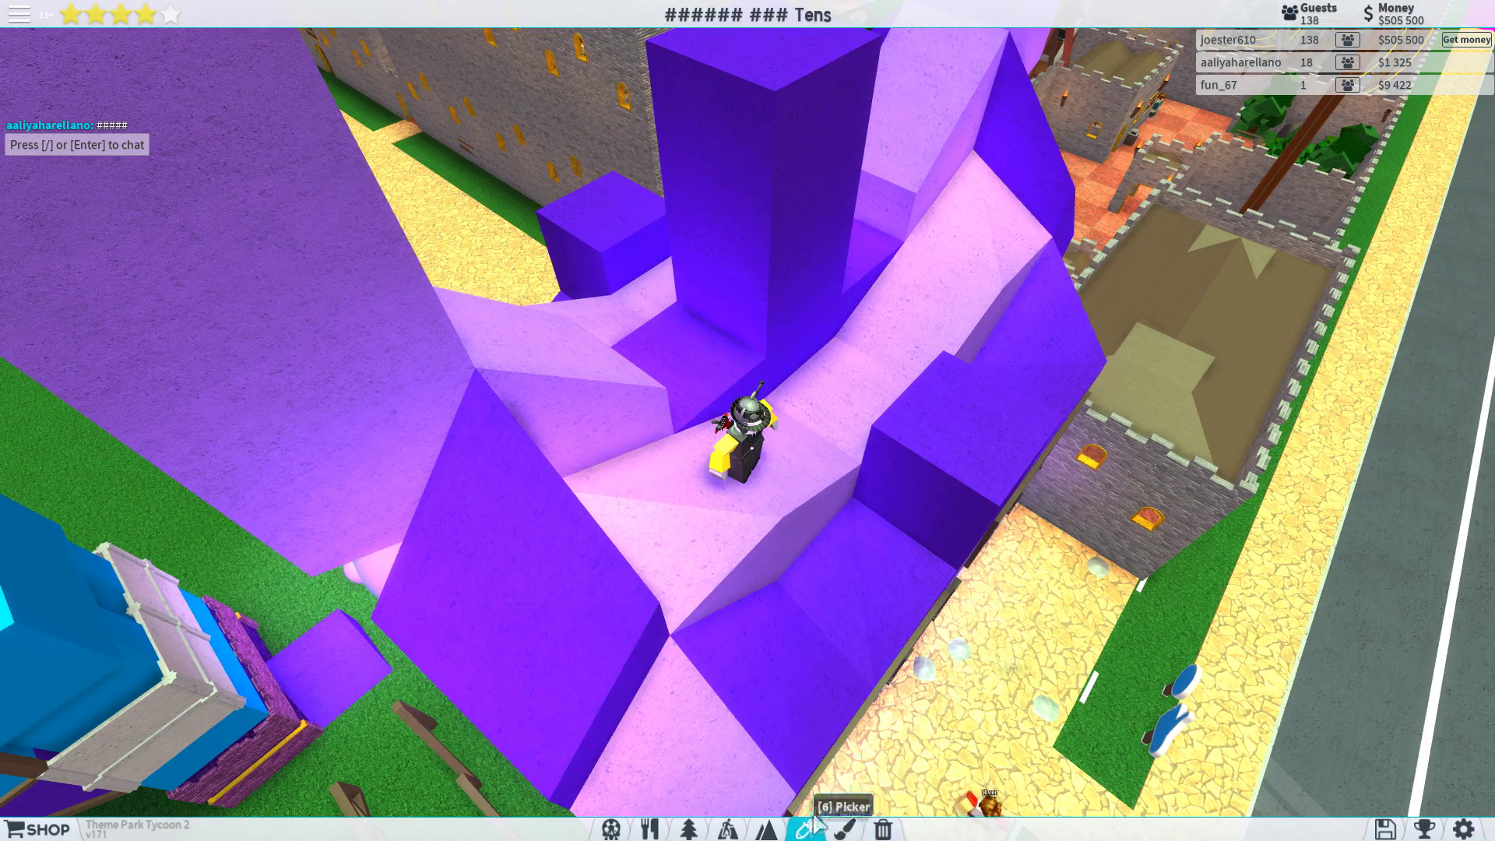
- Stack purple blocks on the roof pillars, then sample the pink light orb with the Picker
key(3)
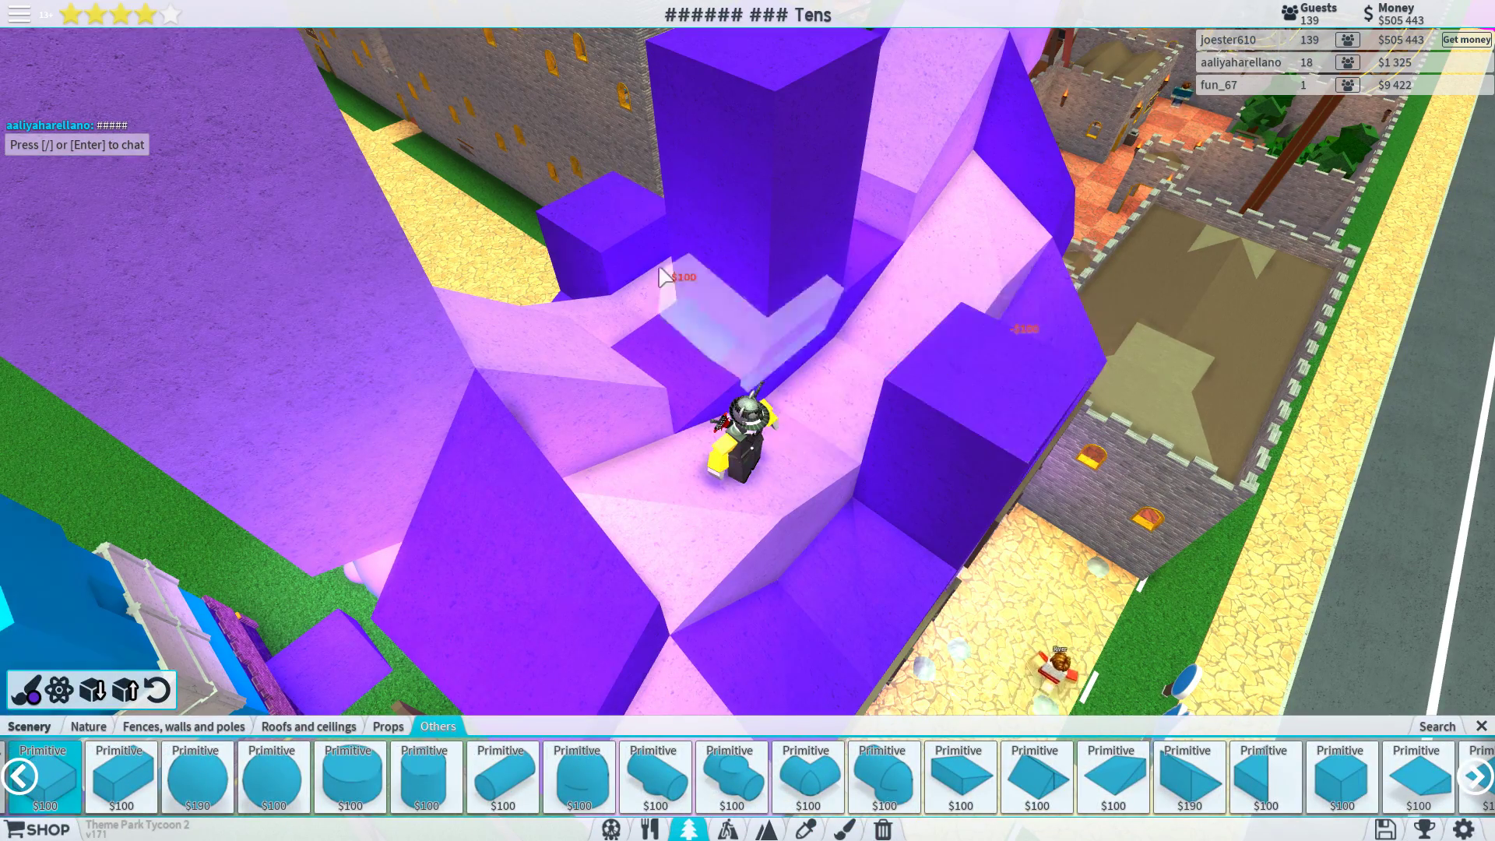
click(576, 185)
key(6)
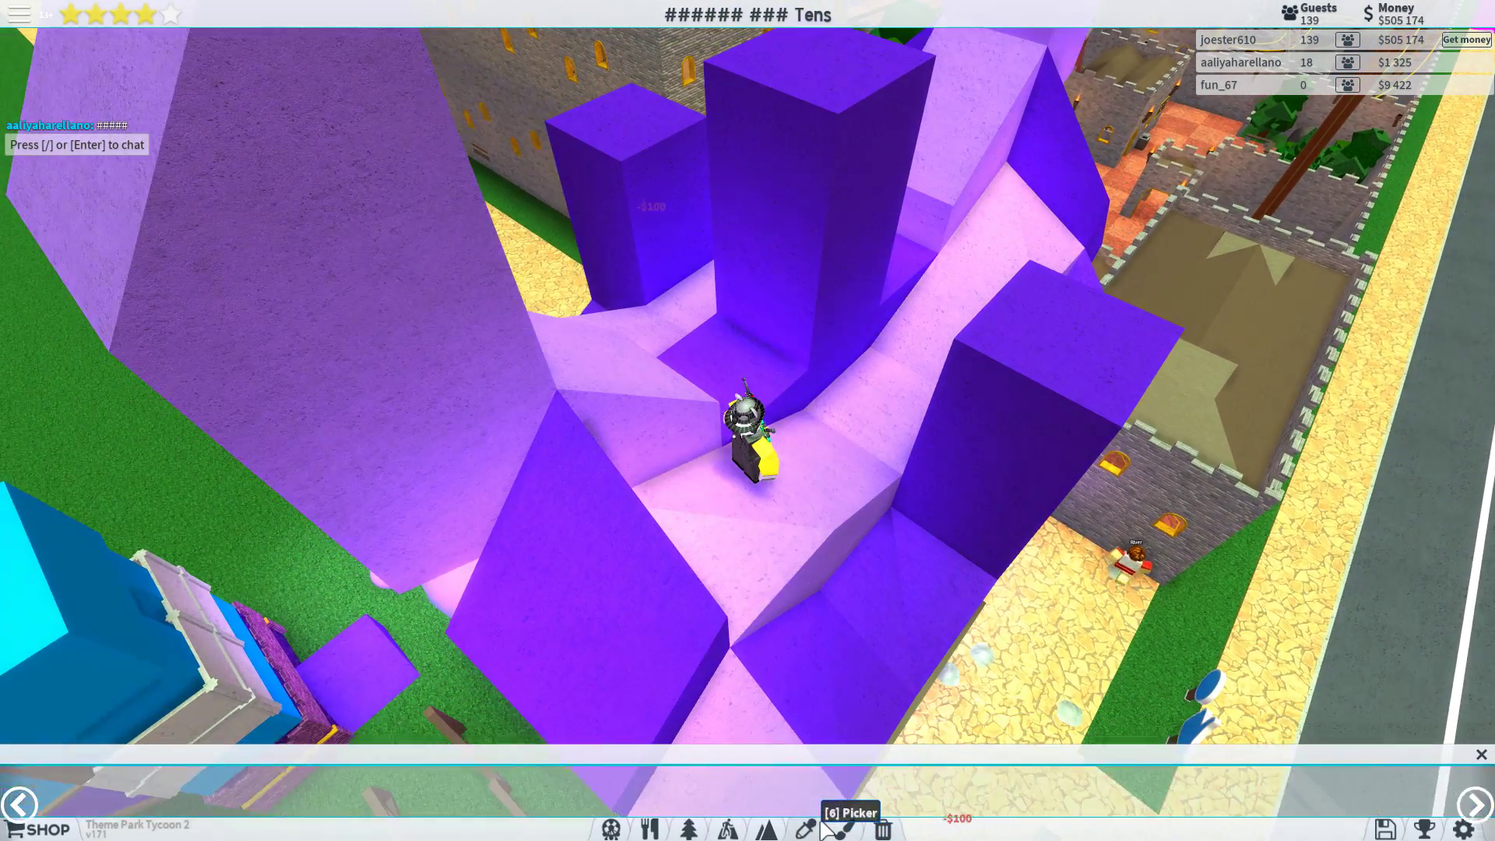
drag(689, 585, 654, 607)
key(3)
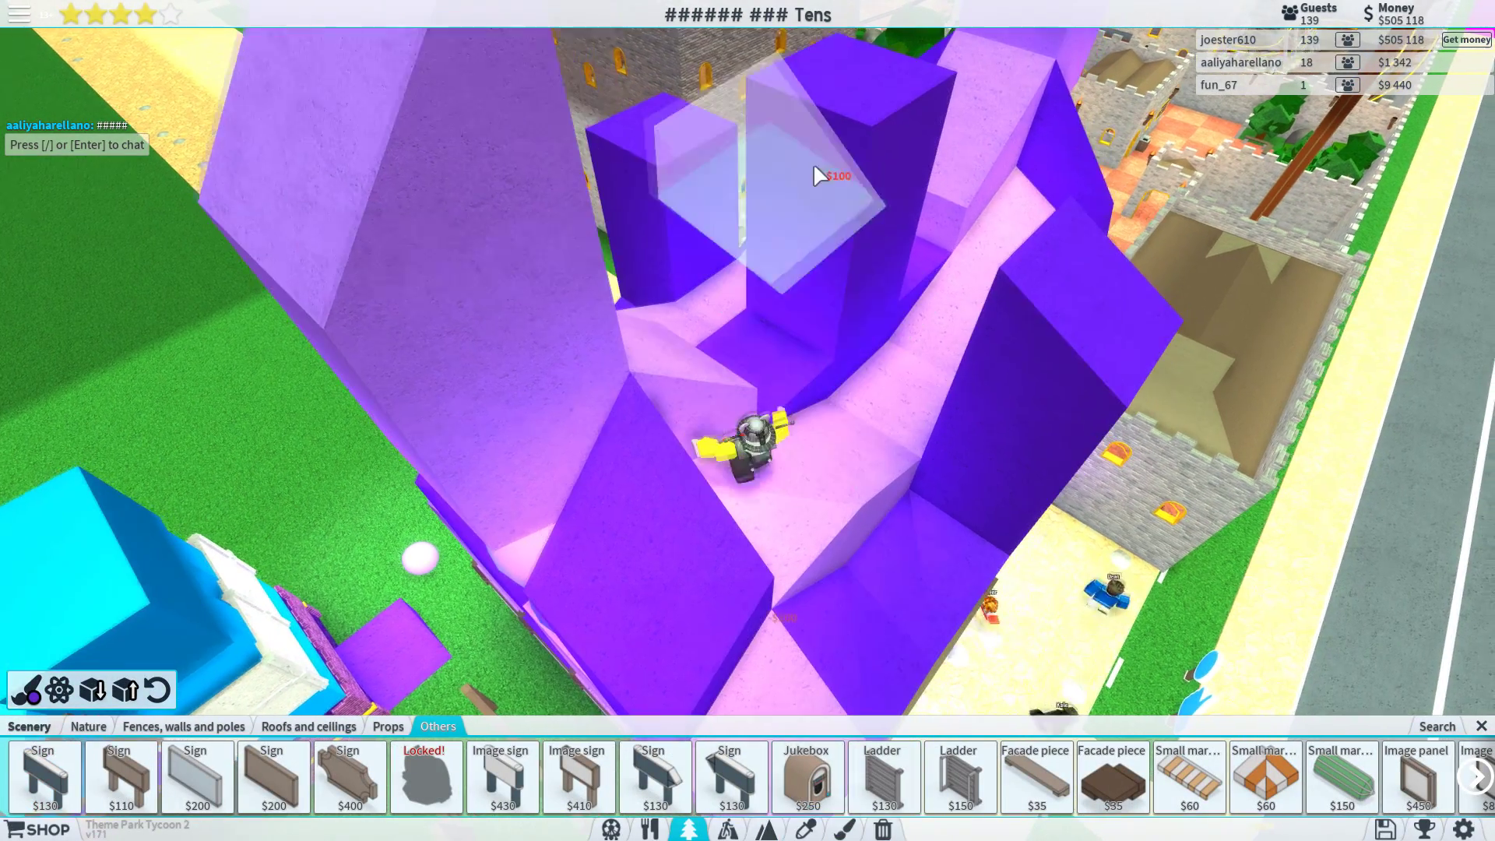
click(672, 121)
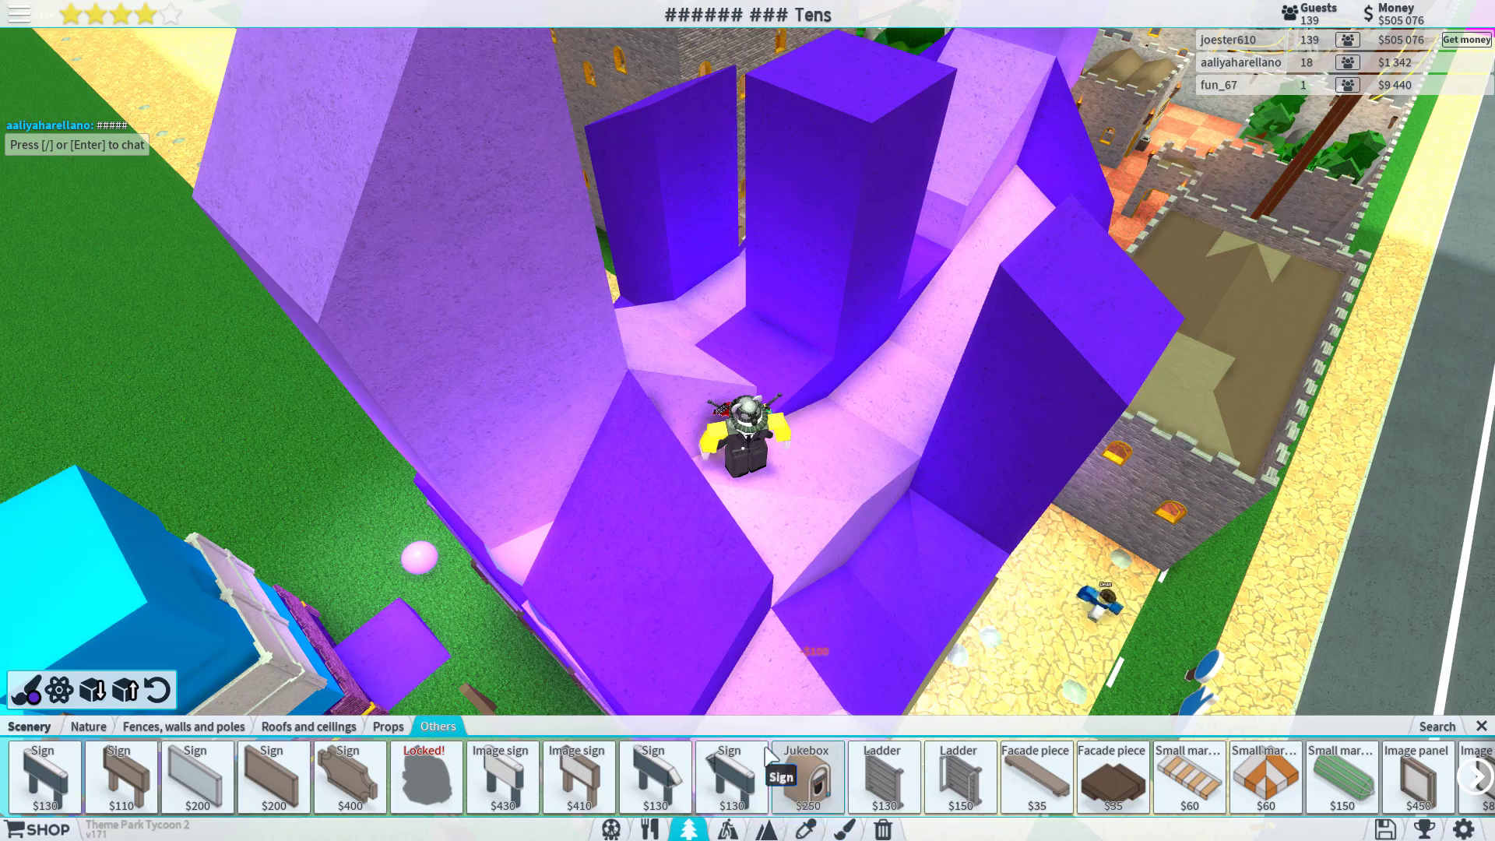
click(806, 830)
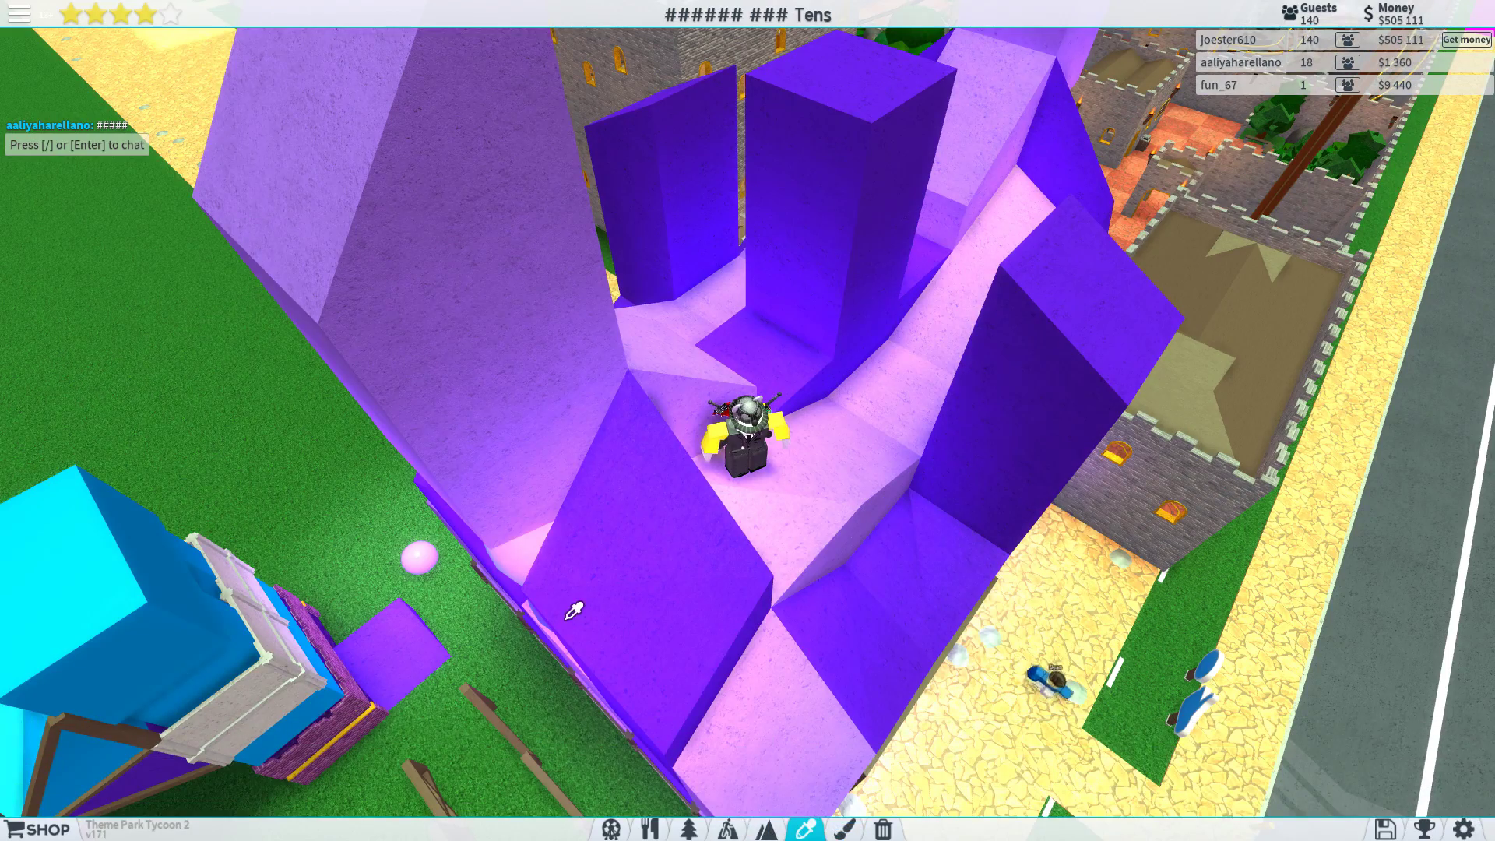
click(422, 555)
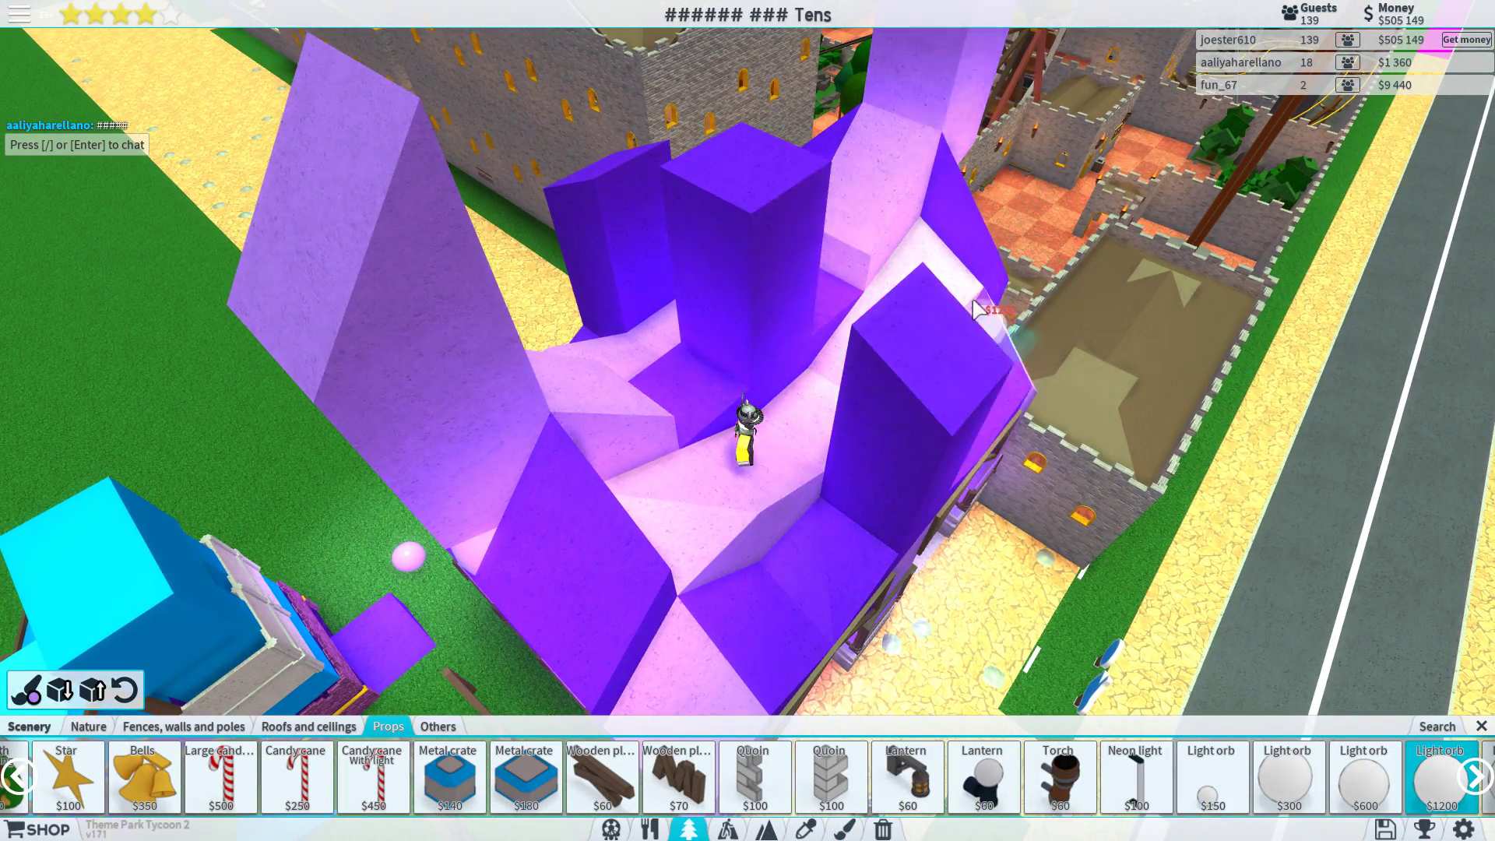
- Place two pink light orbs on the roof pillars and orbit around to inspect them
click(907, 284)
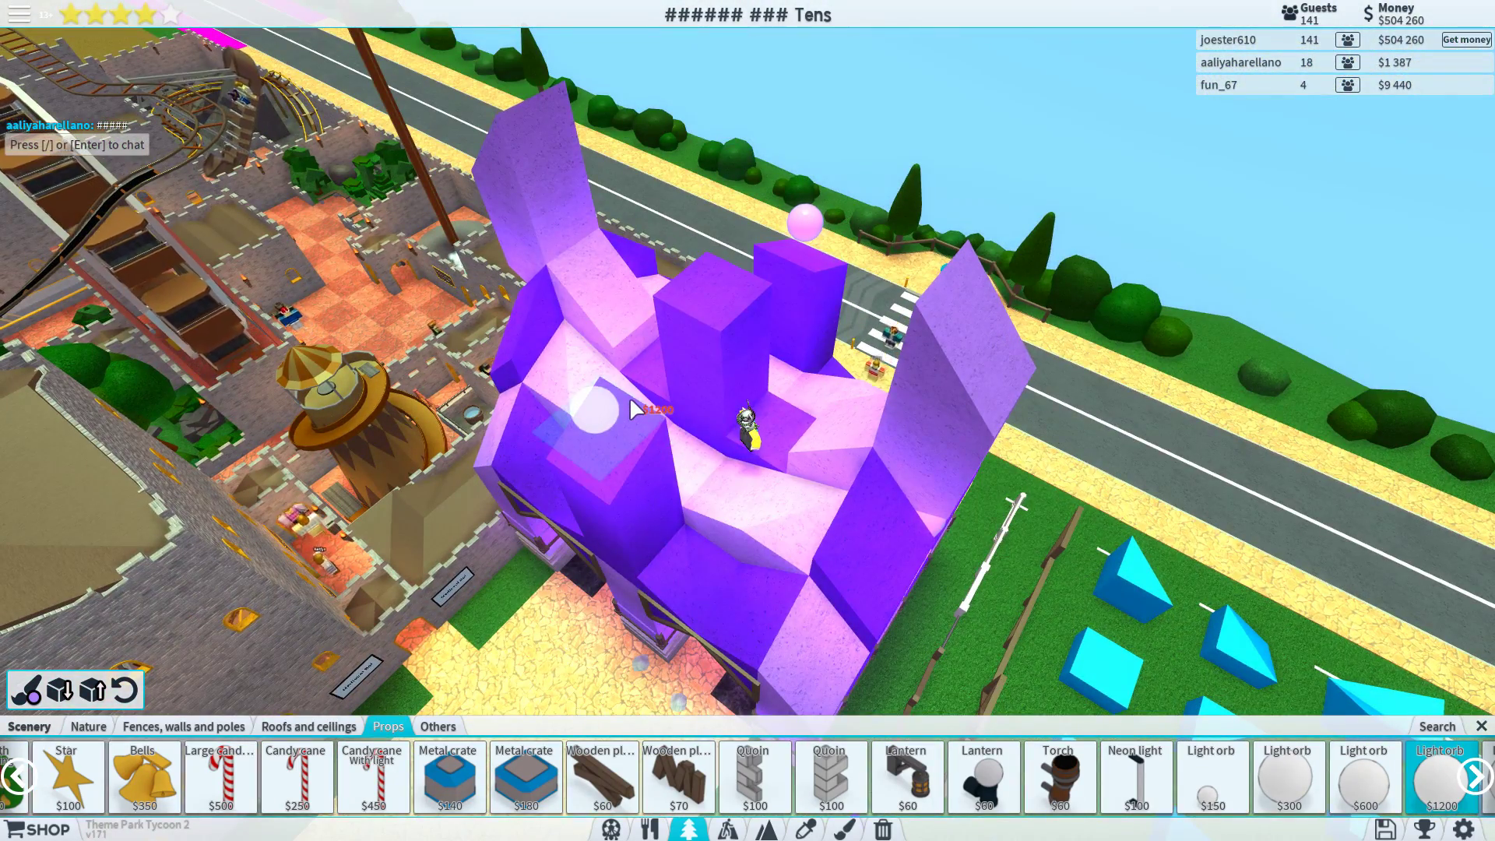
click(630, 421)
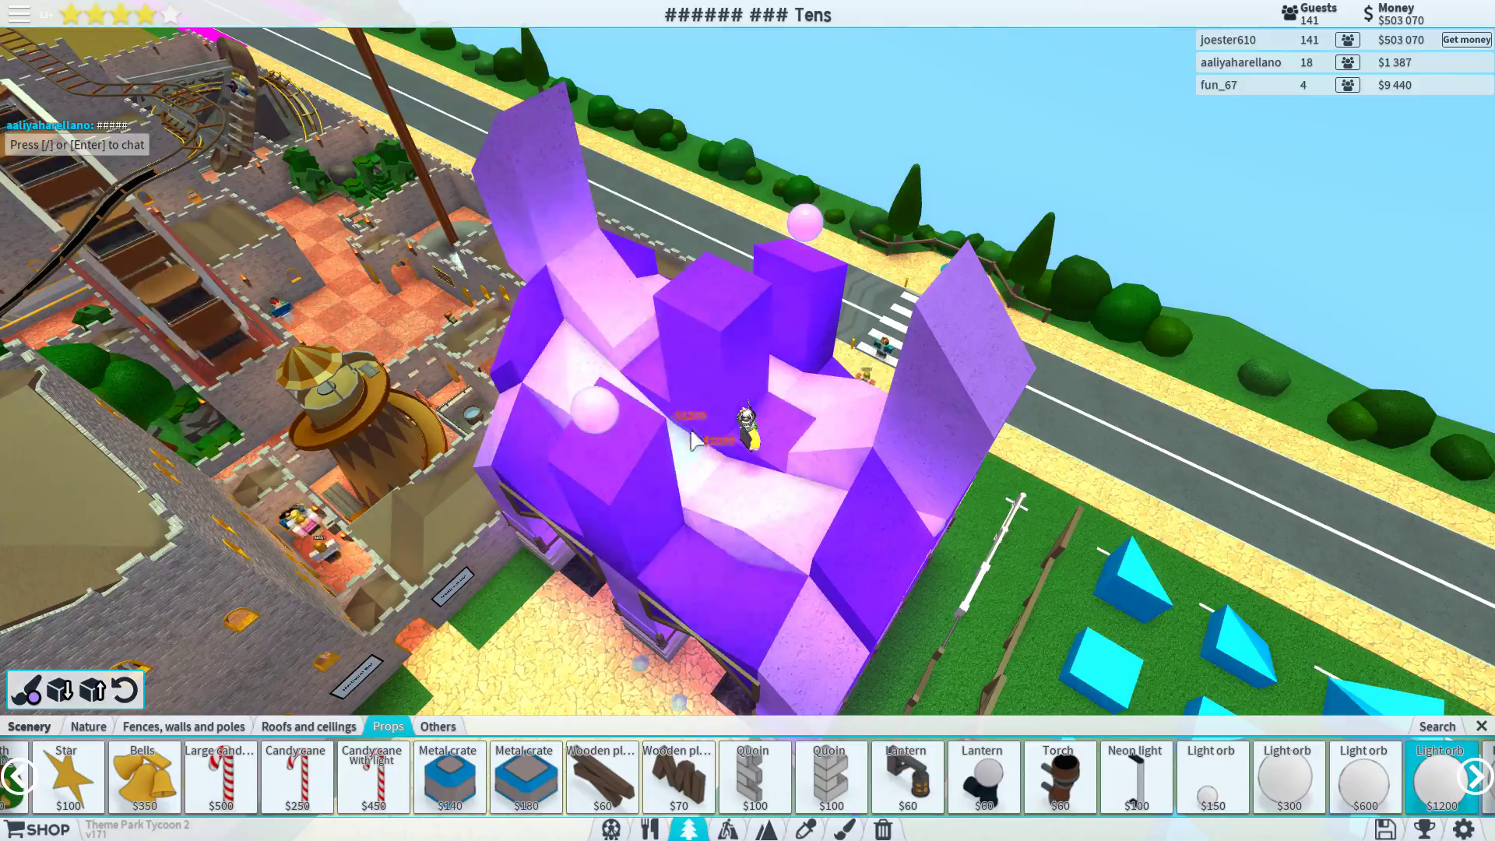
scroll(761, 462, down, 4)
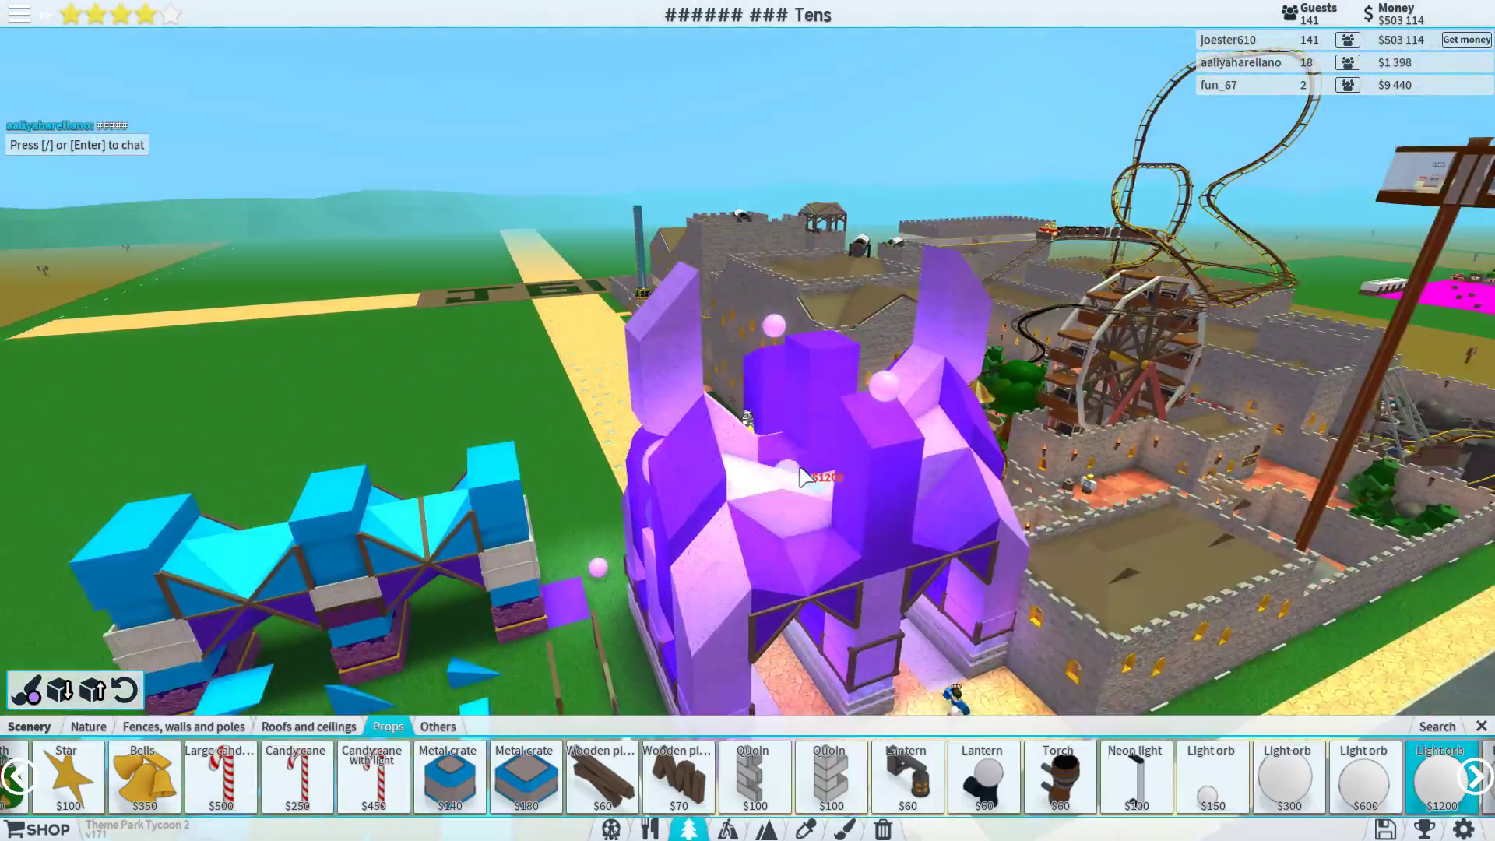
key(Left)
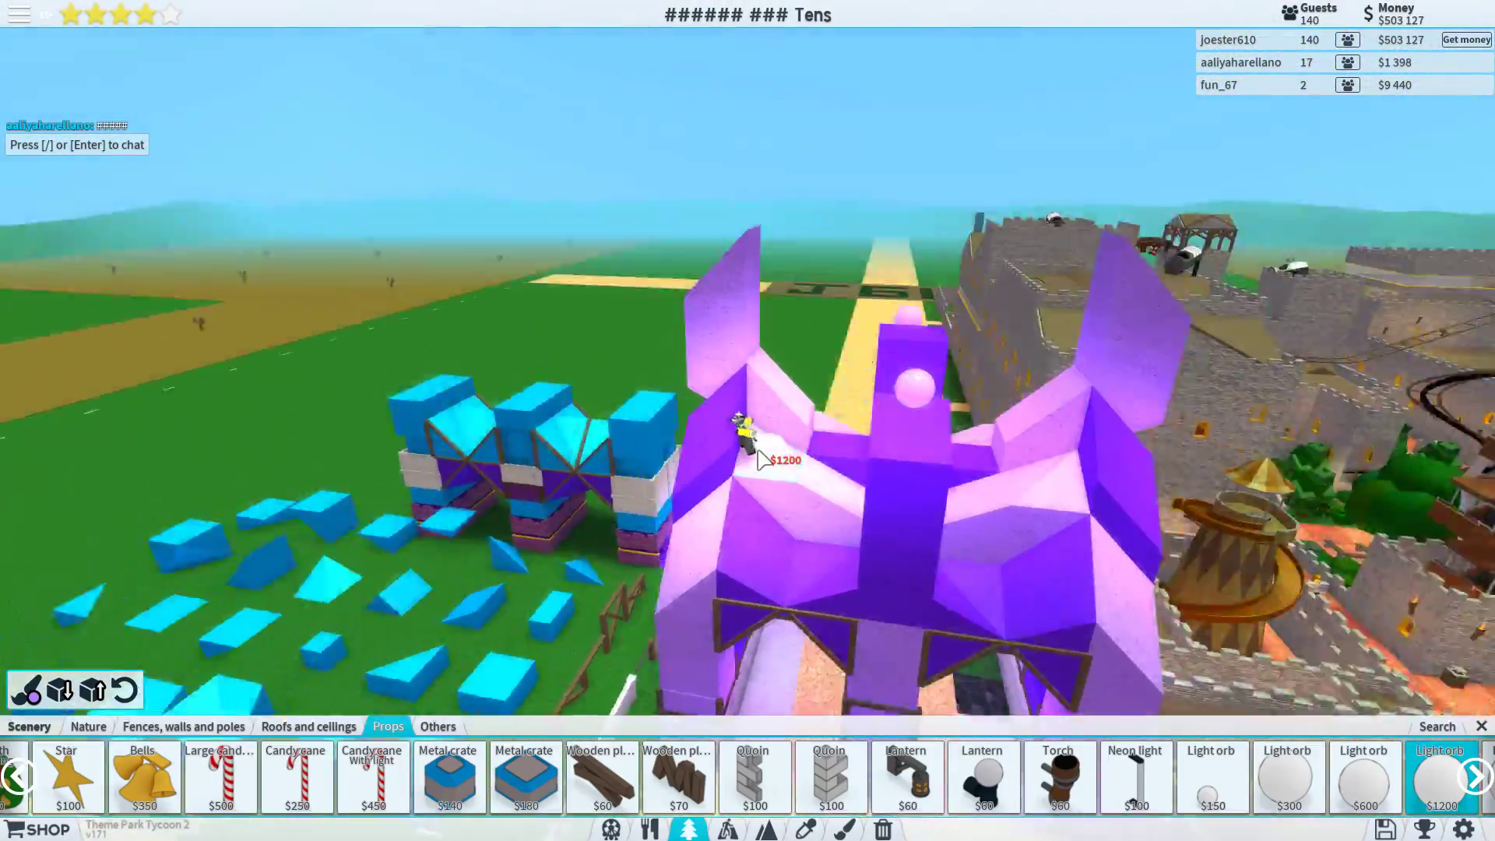
key(Left)
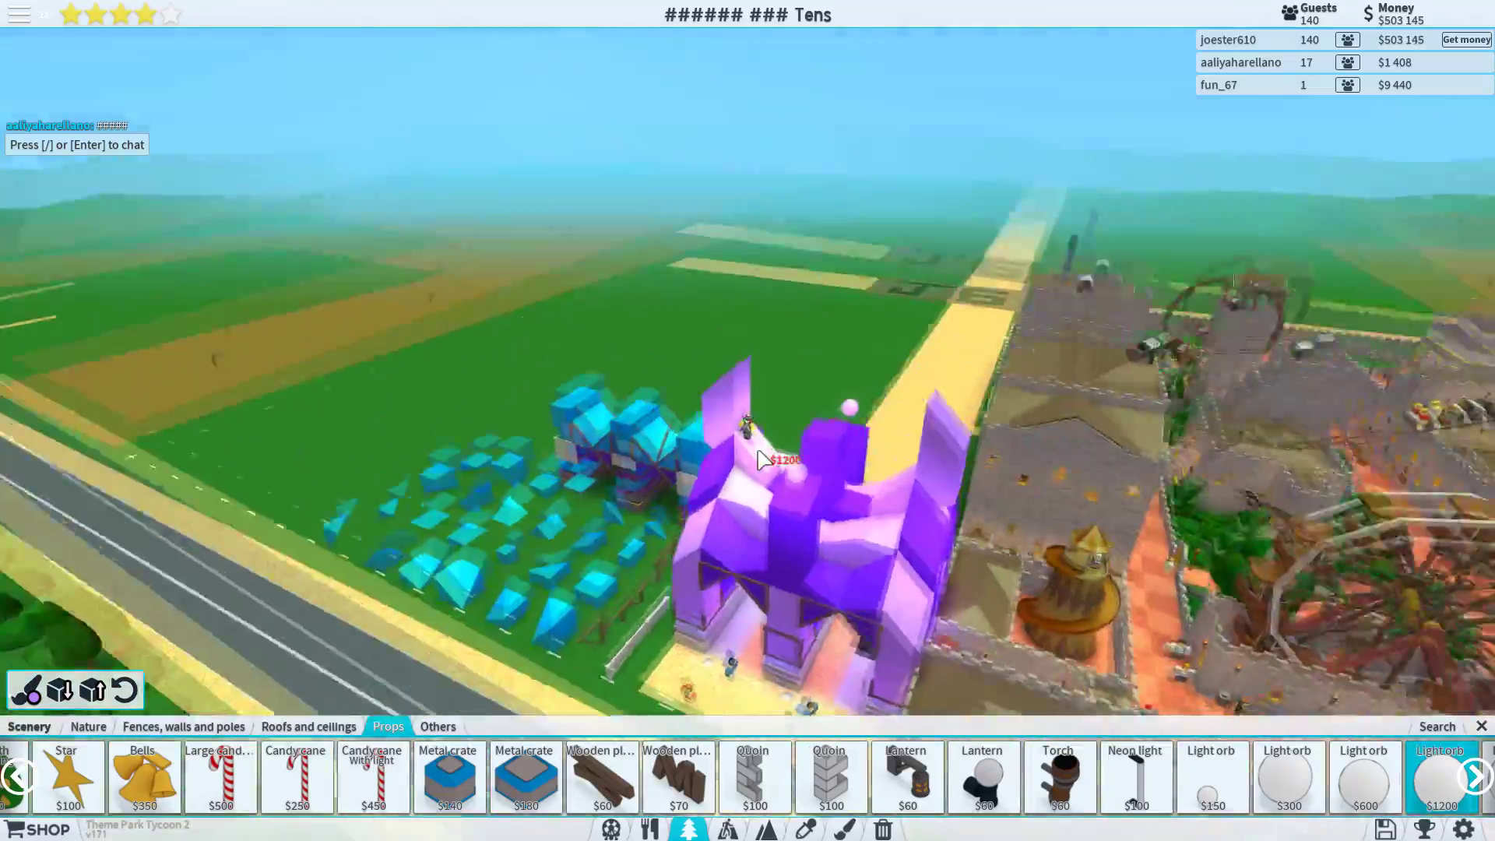
key(Left)
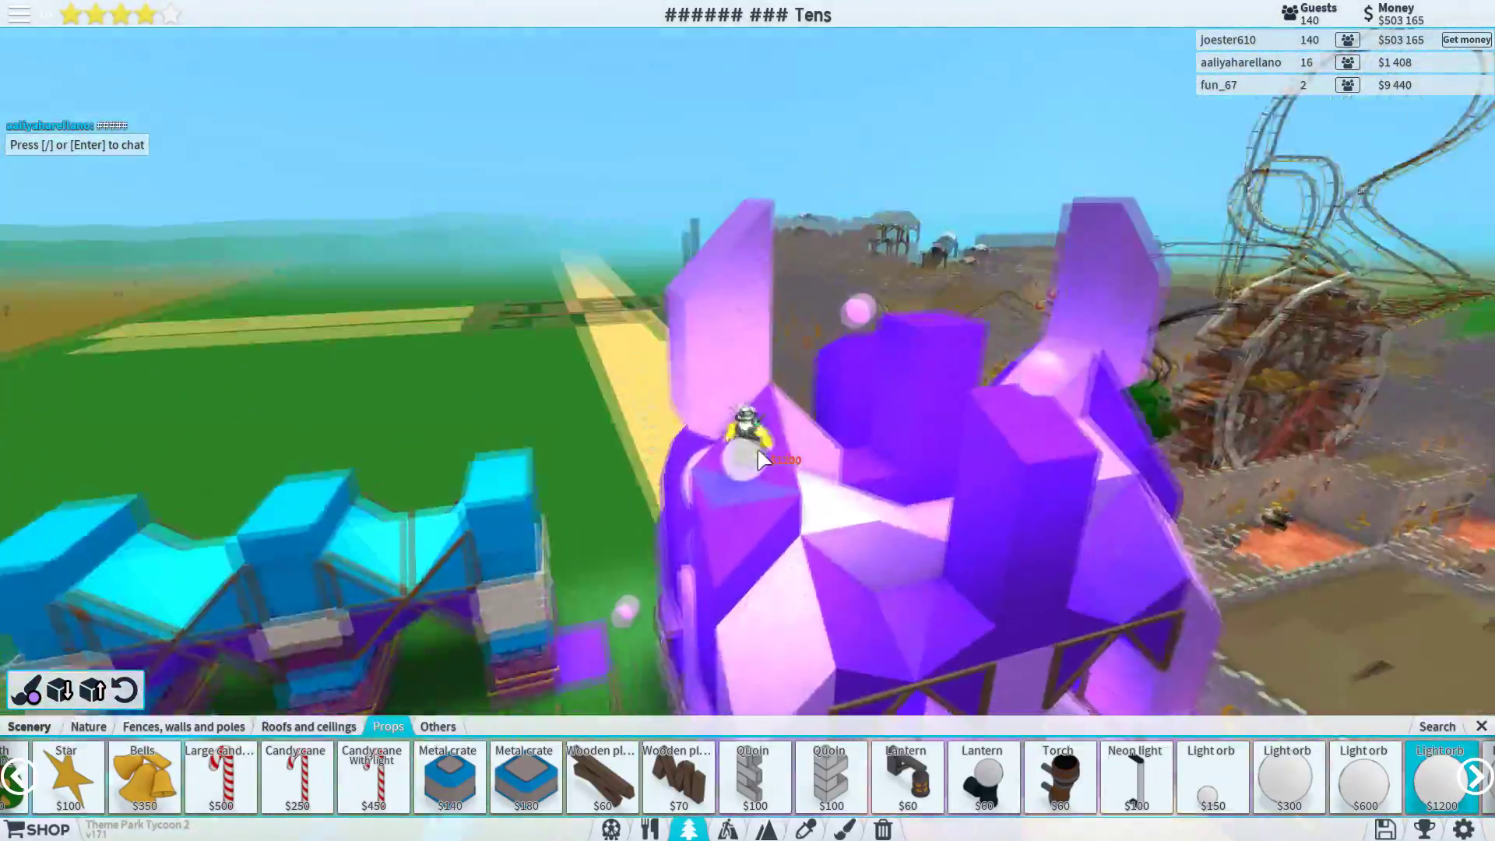
key(Page_Down)
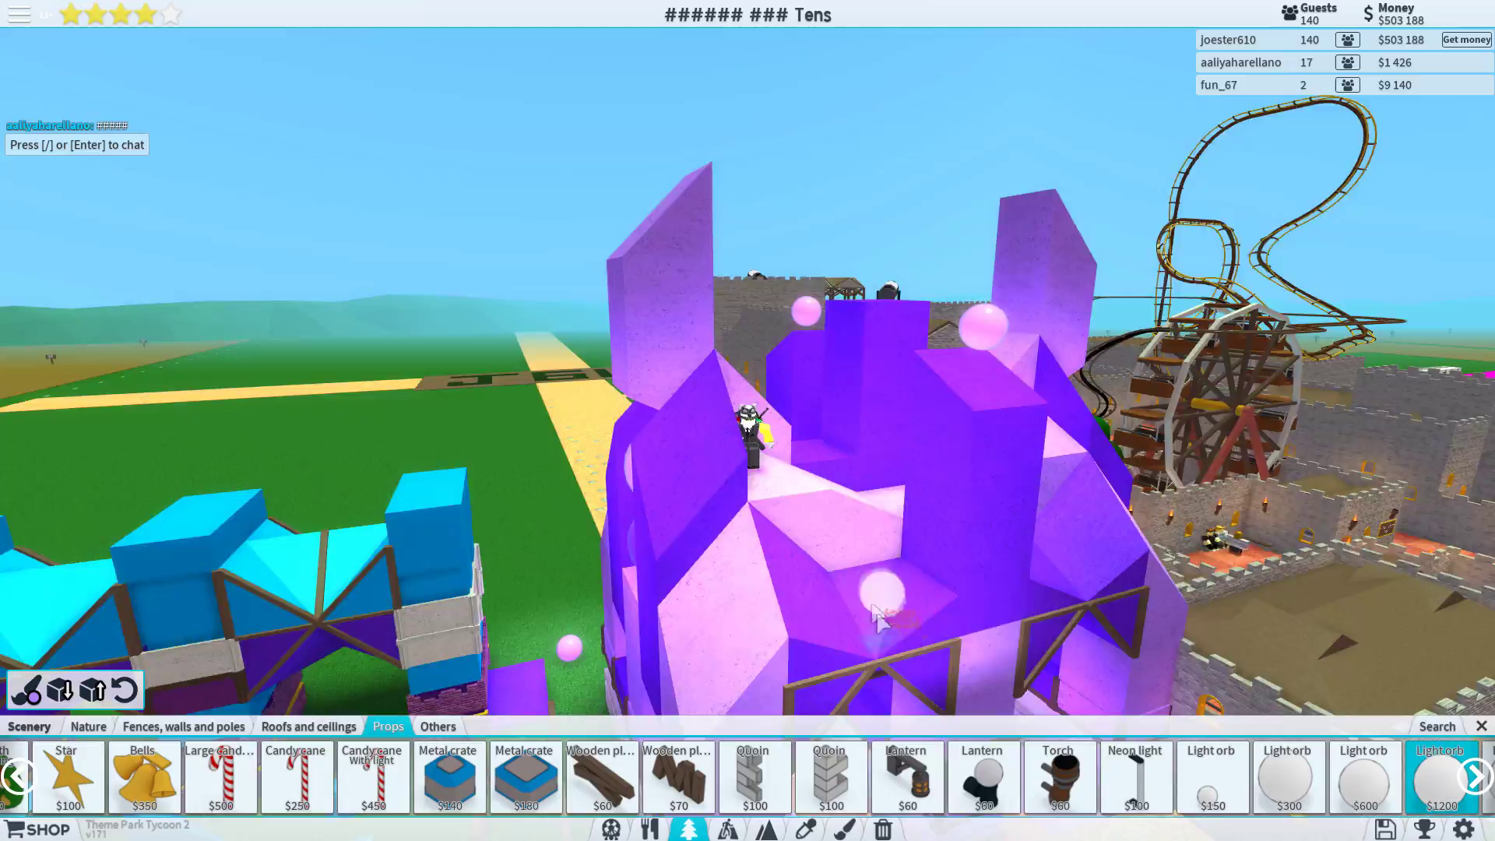
key(Right)
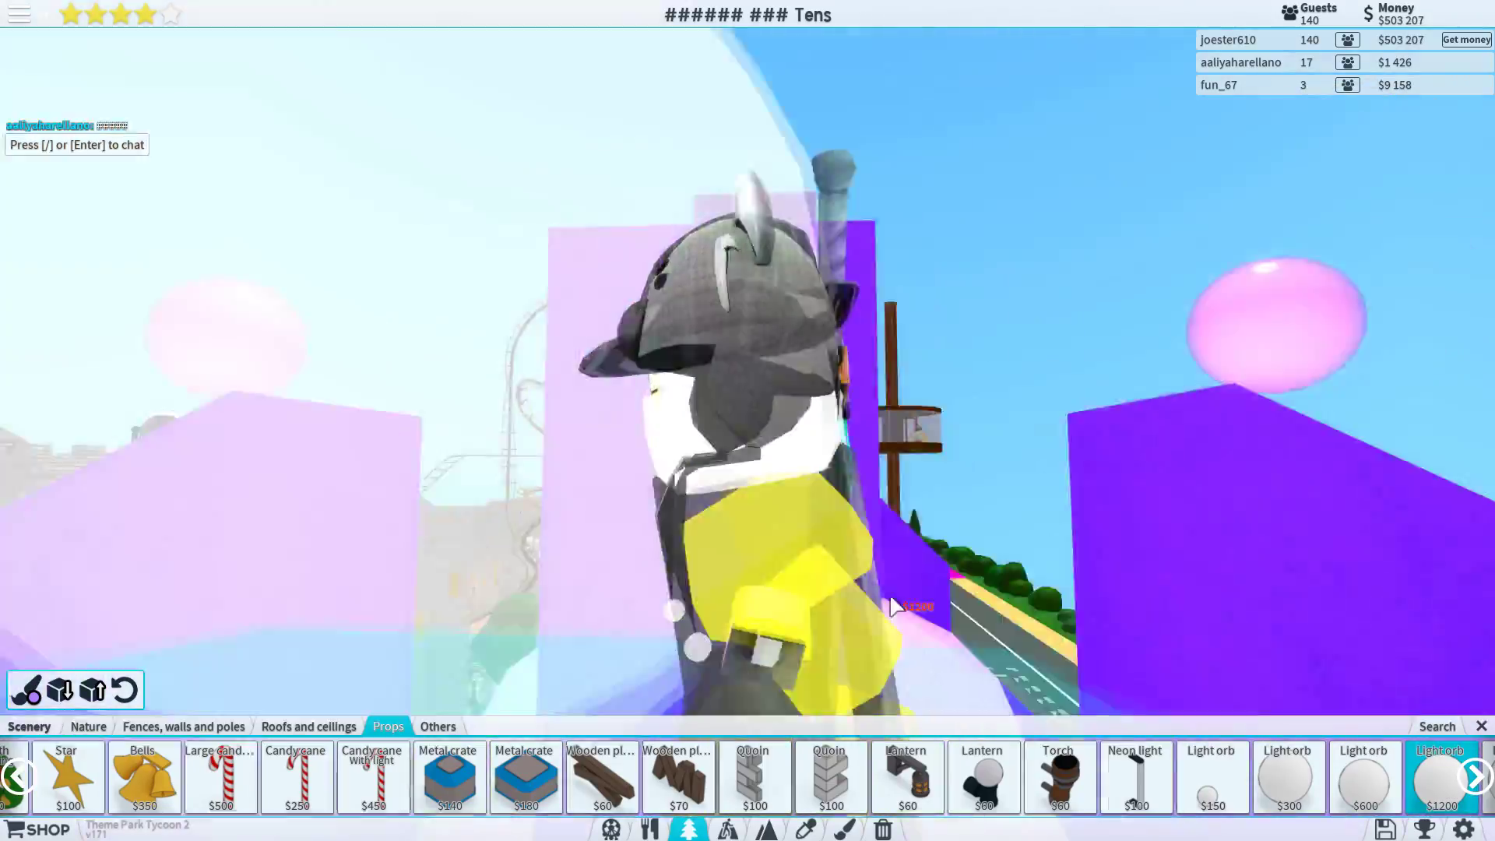
scroll(894, 606, down, 5)
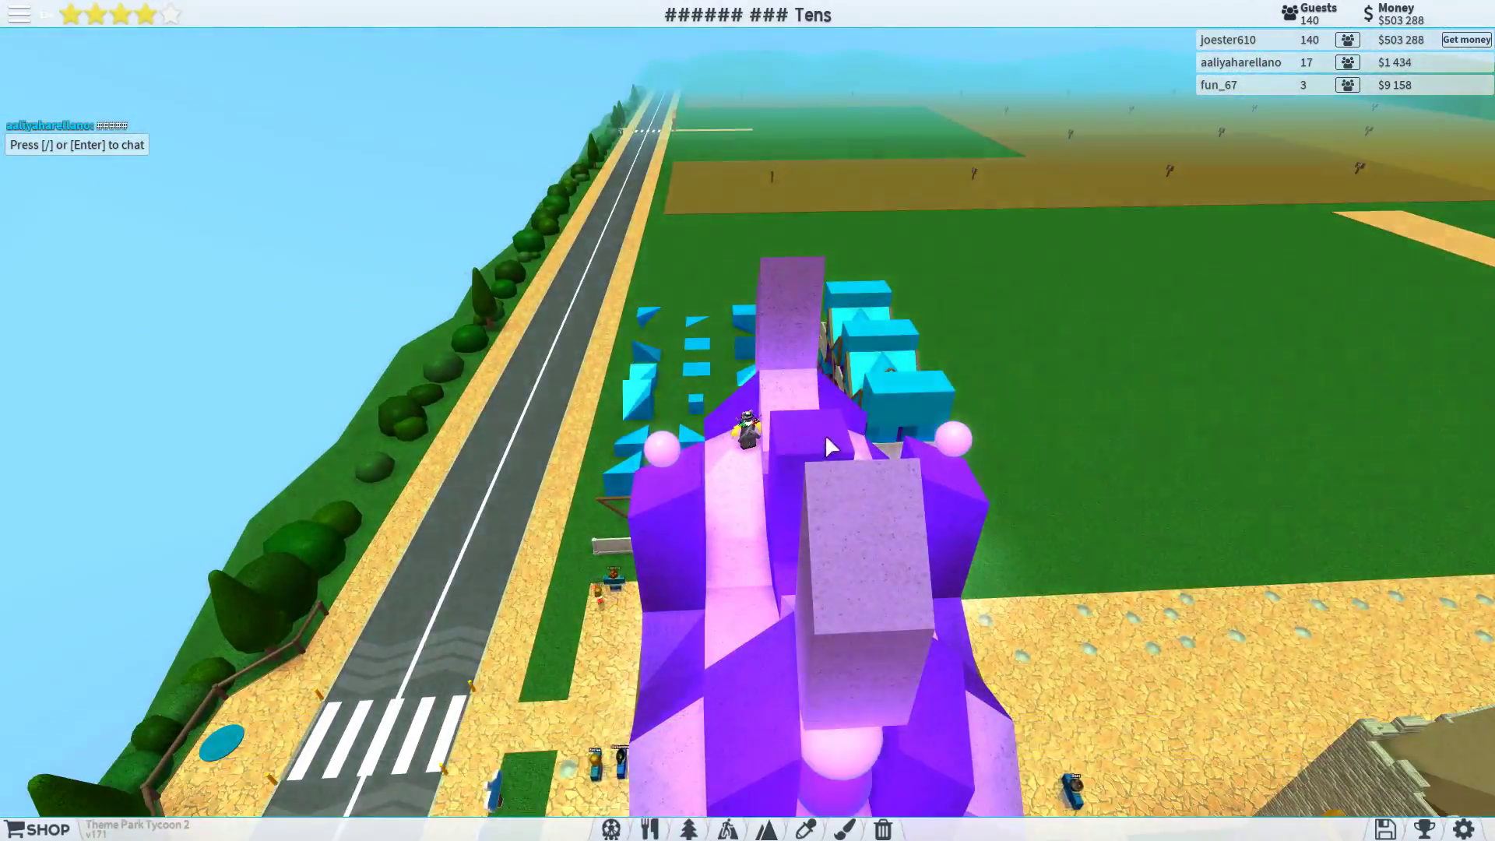
drag(828, 446, 869, 436)
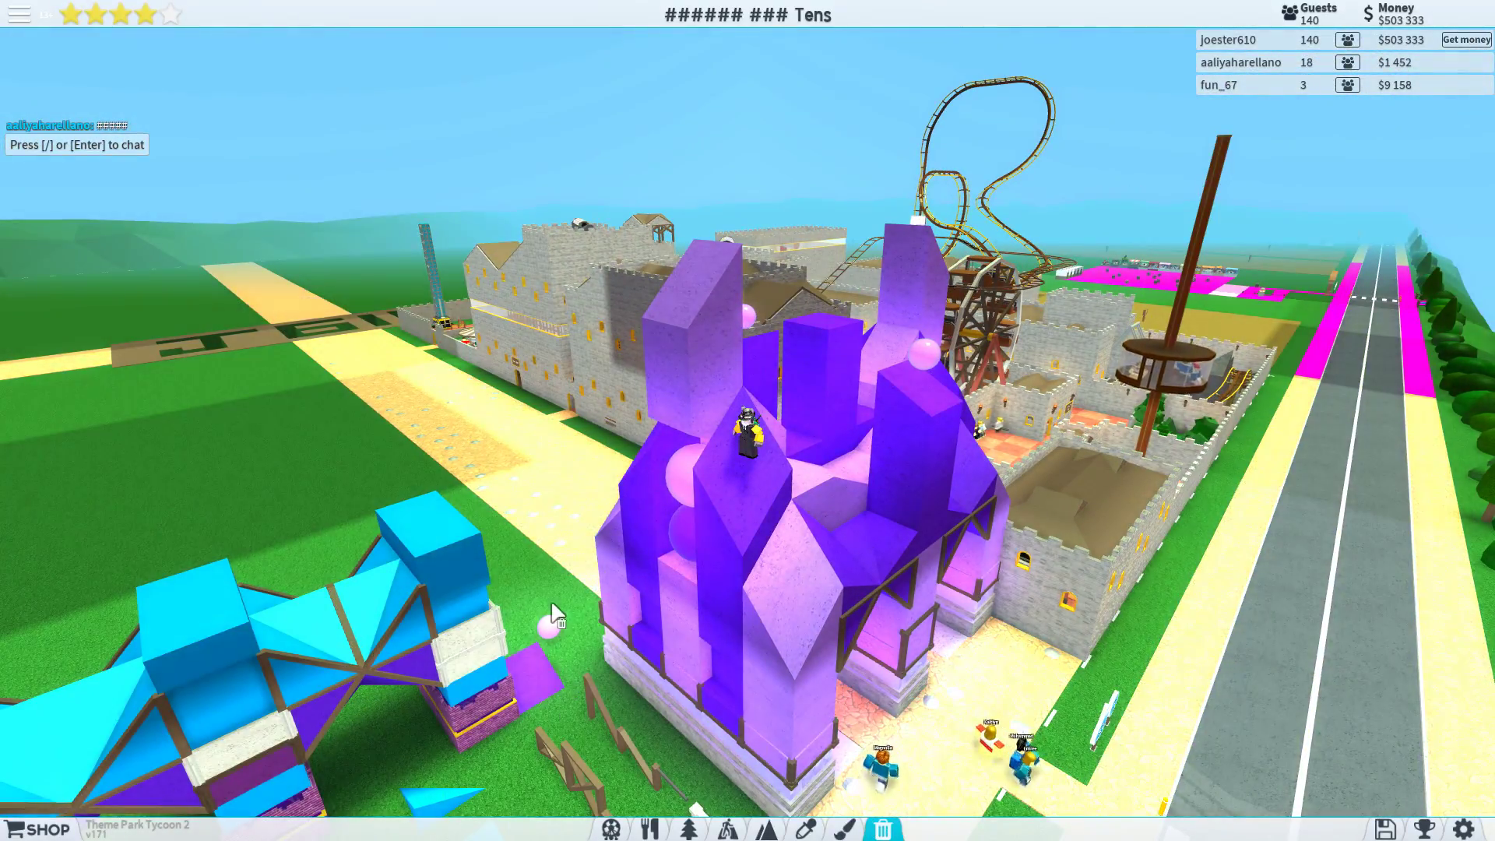
scroll(735, 516, up, 6)
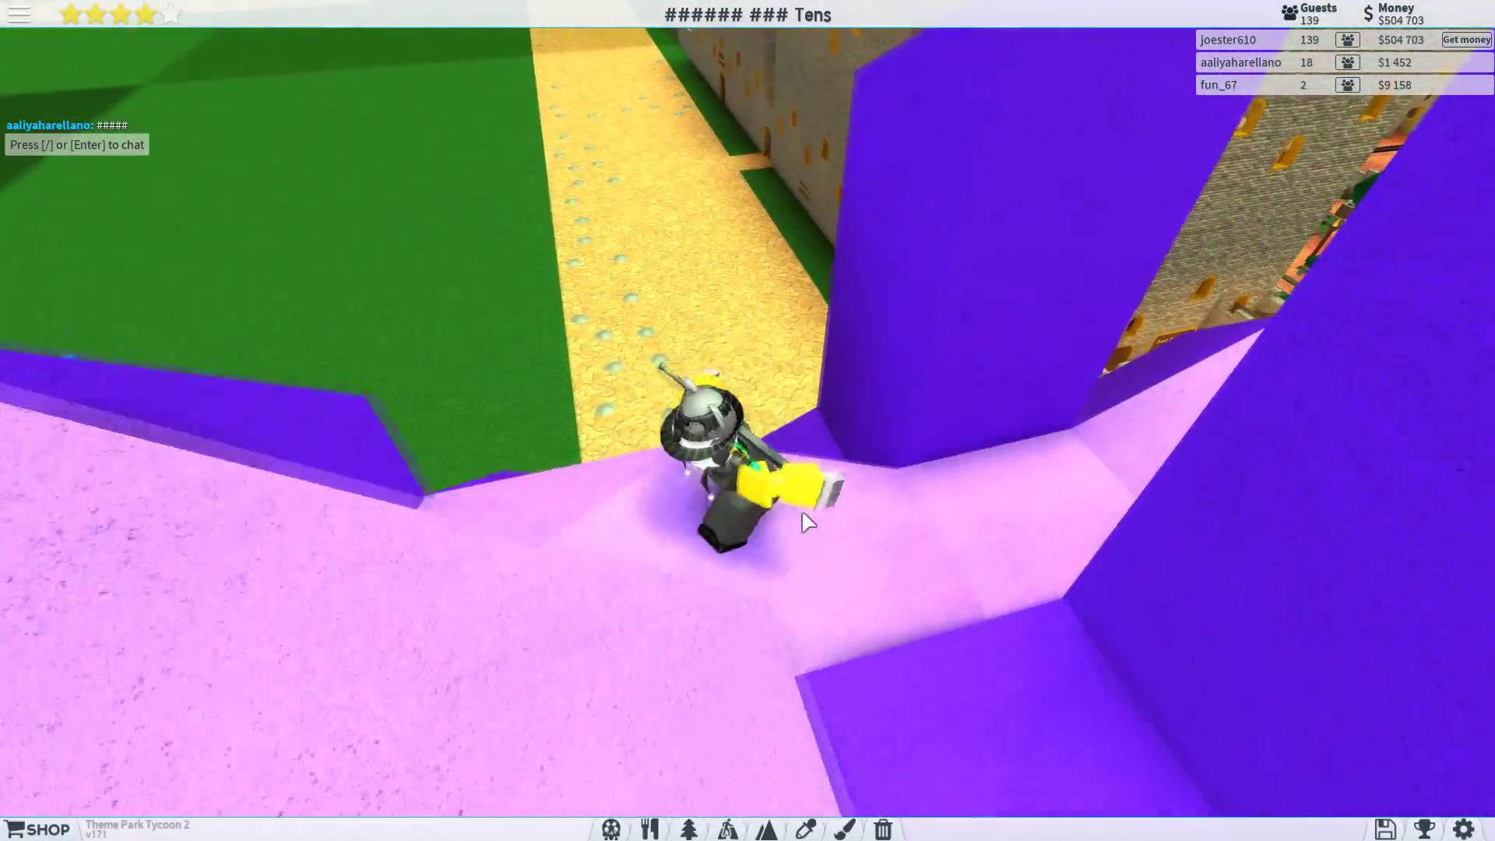
mouse_move(802, 518)
mouse_down()
mouse_move(741, 485)
mouse_move(741, 501)
mouse_up()
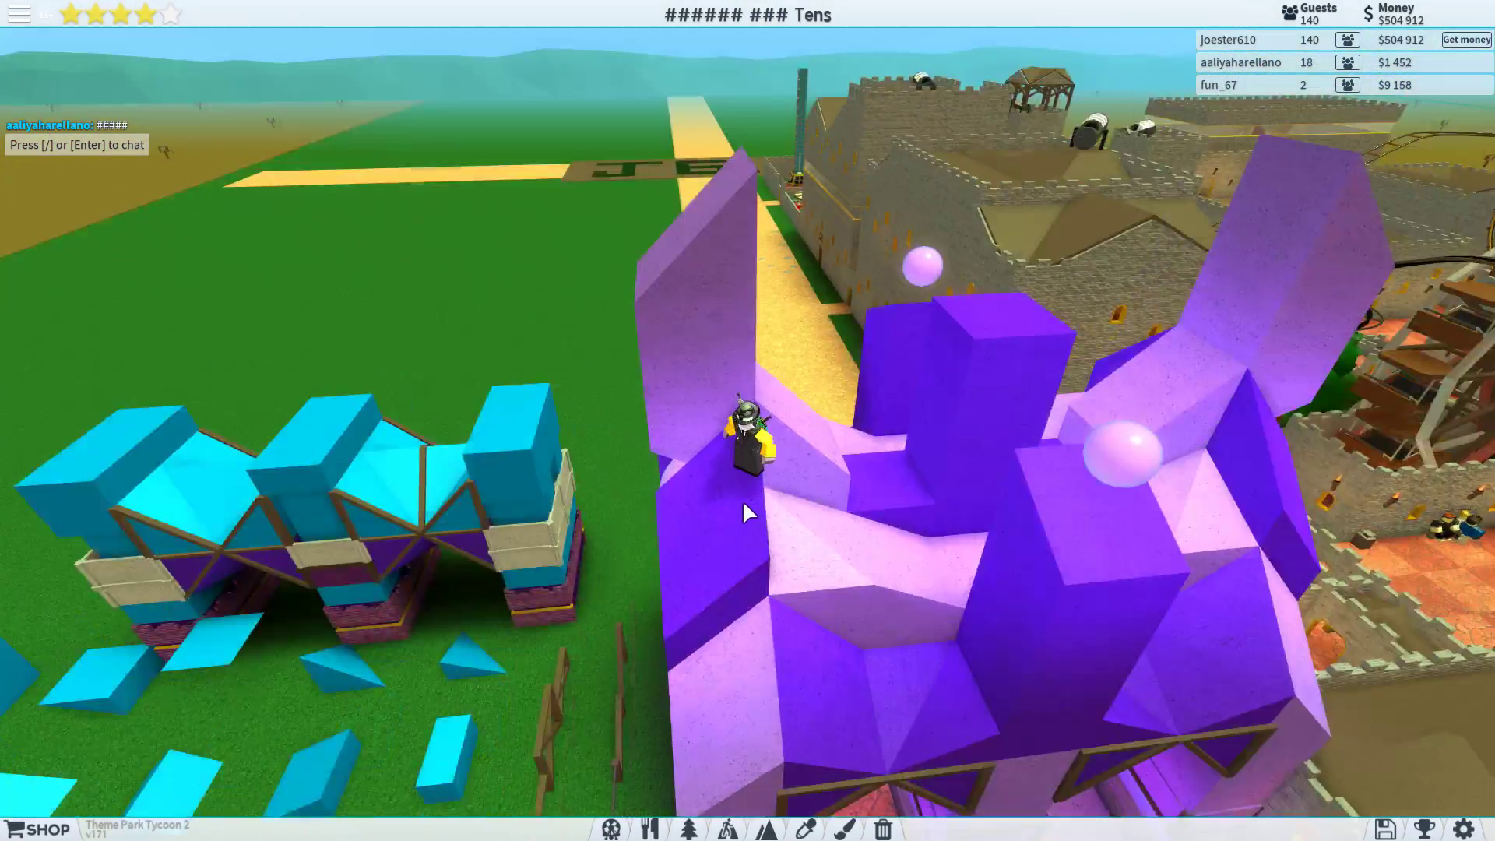
scroll(742, 500, up, 4)
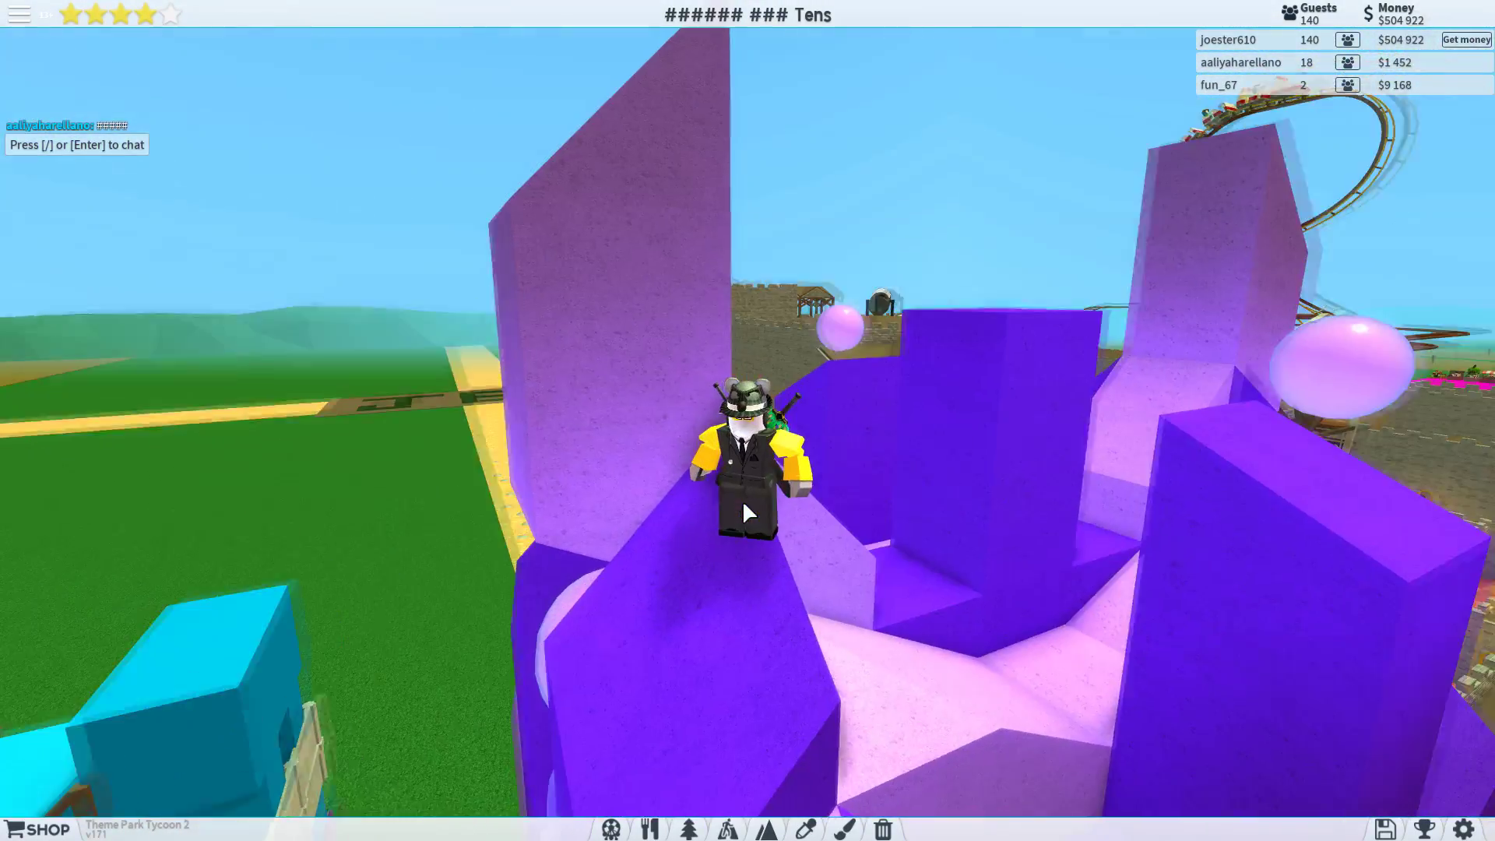
drag(731, 540, 731, 541)
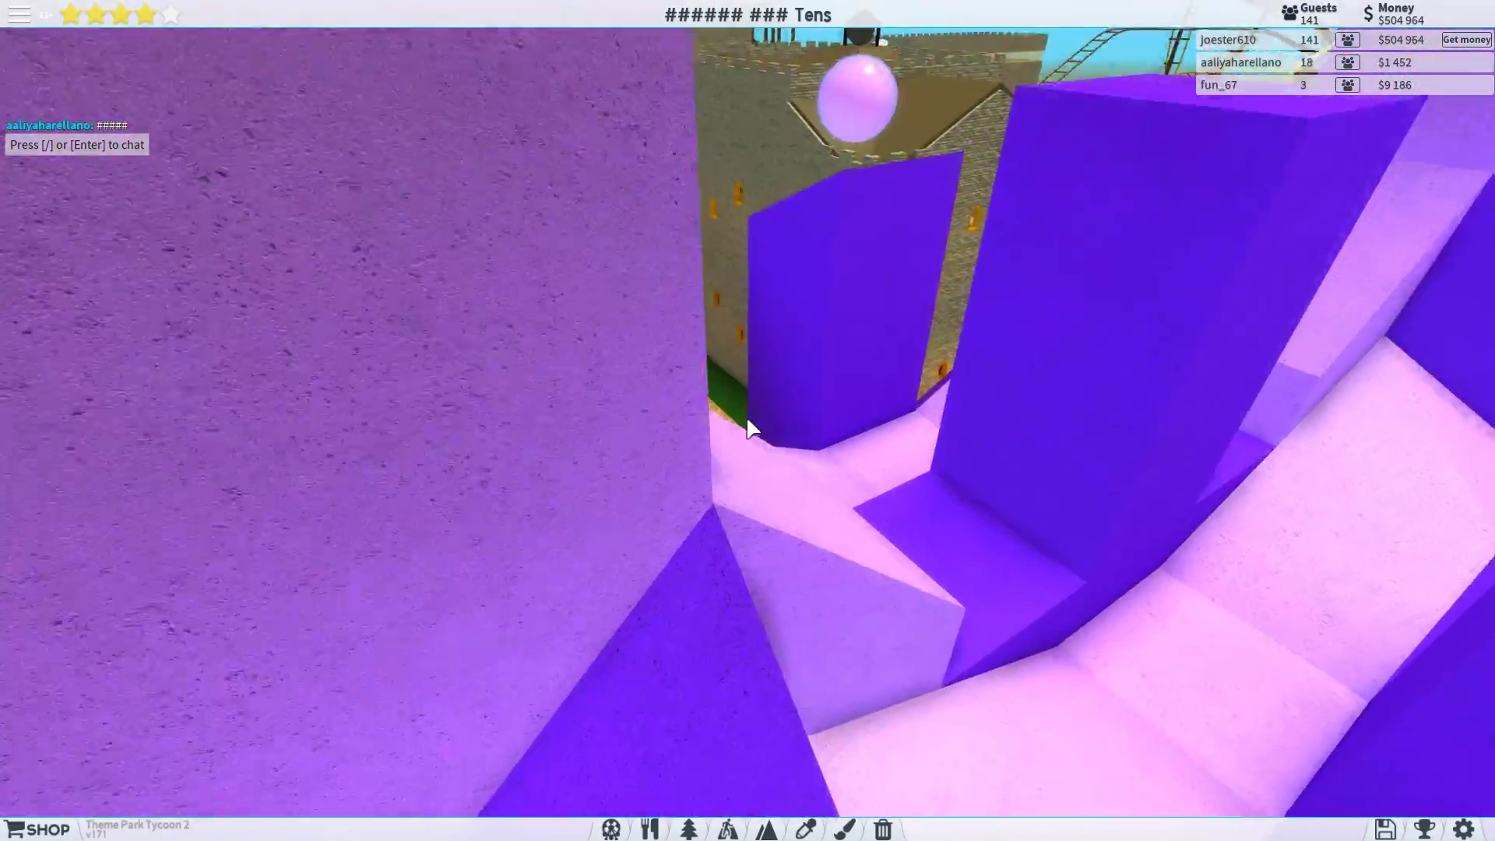
key(w)
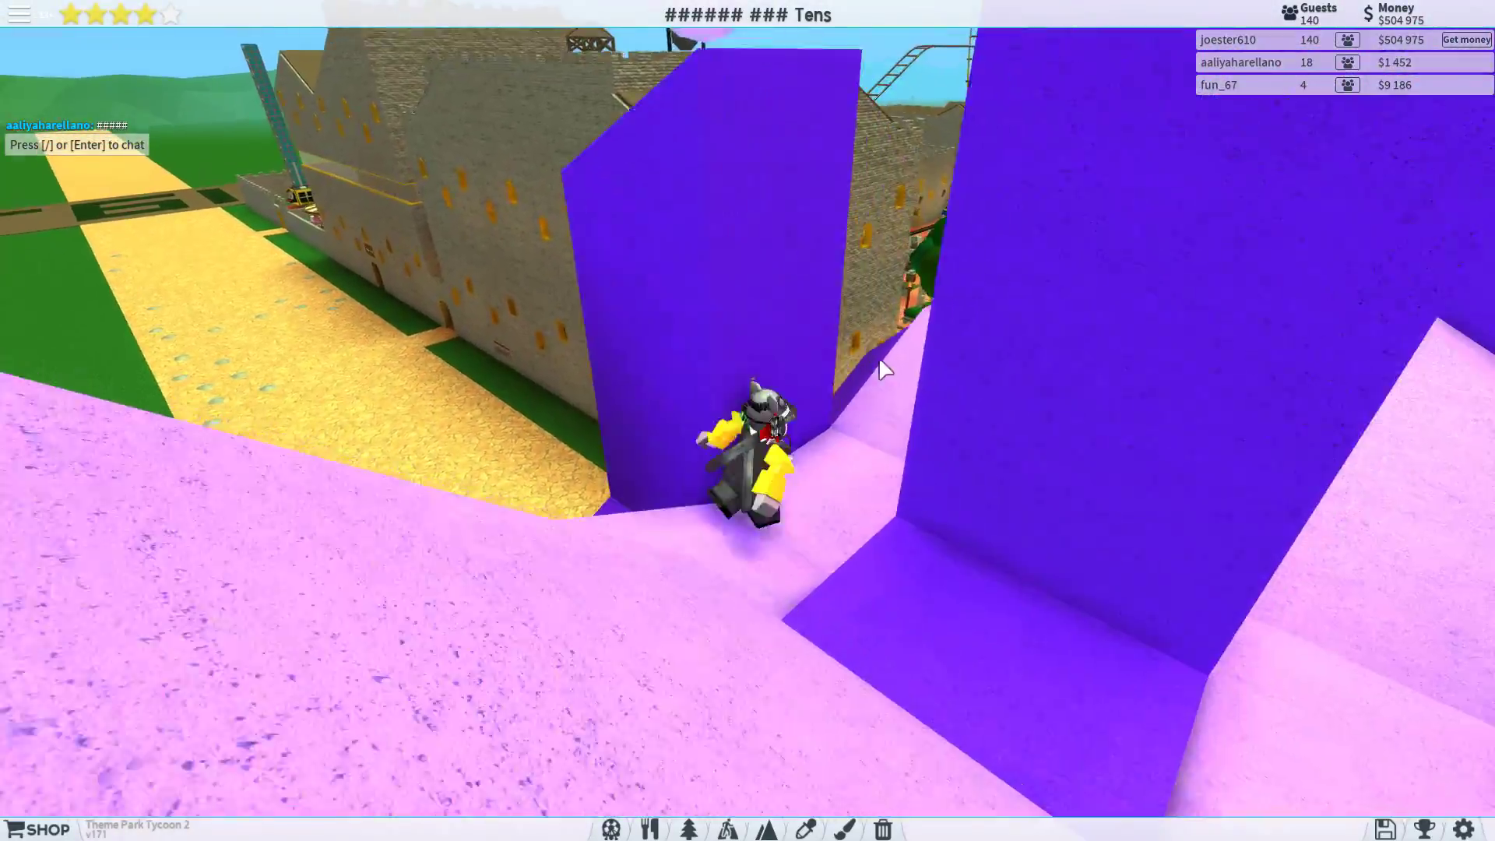
mouse_move(879, 357)
mouse_down()
mouse_move(759, 39)
mouse_move(693, 117)
mouse_move(747, 416)
mouse_move(731, 394)
mouse_up()
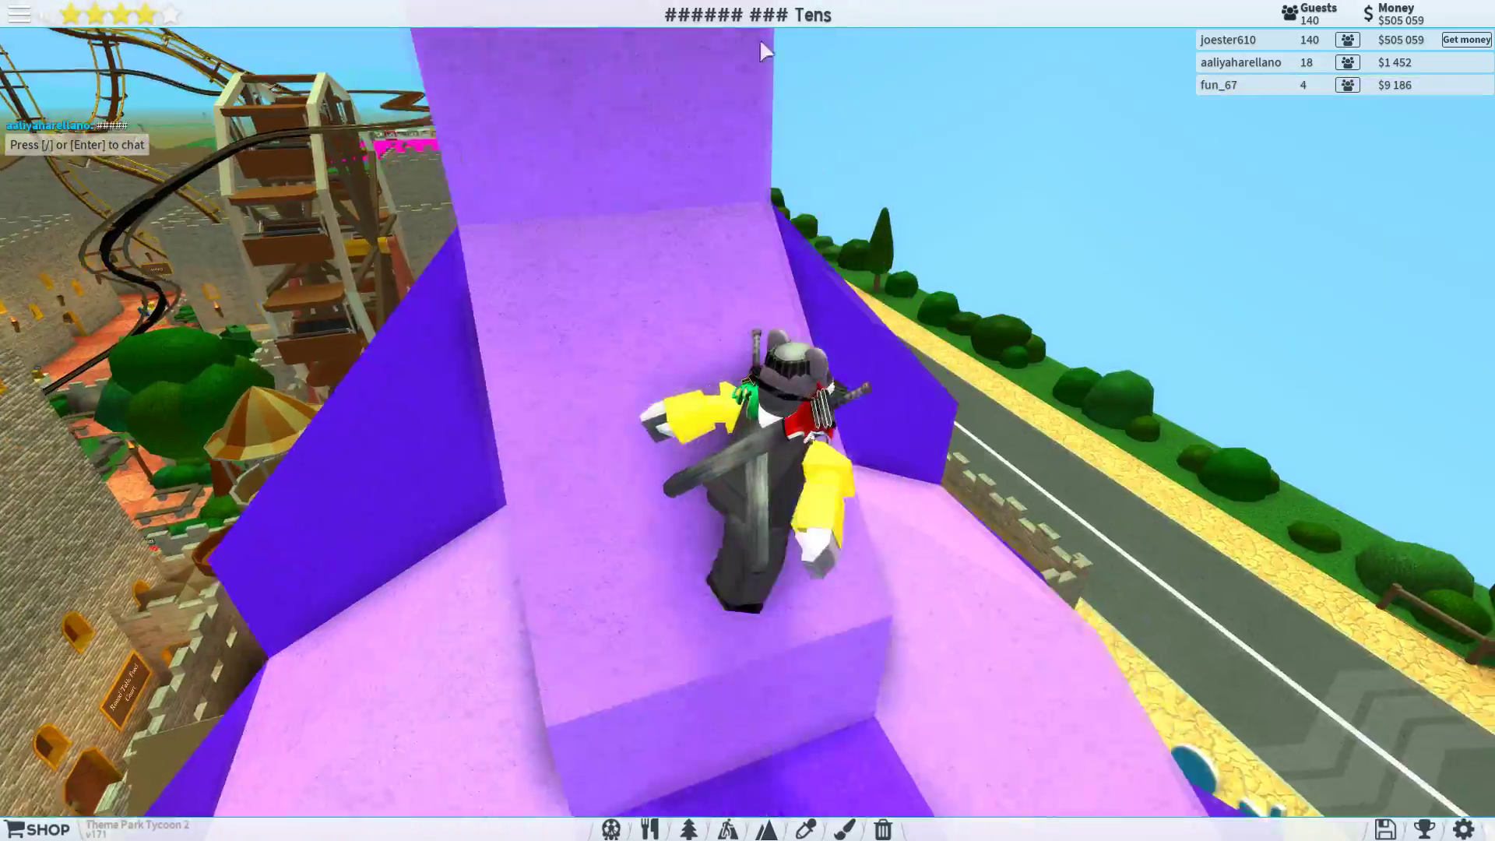
key(w)
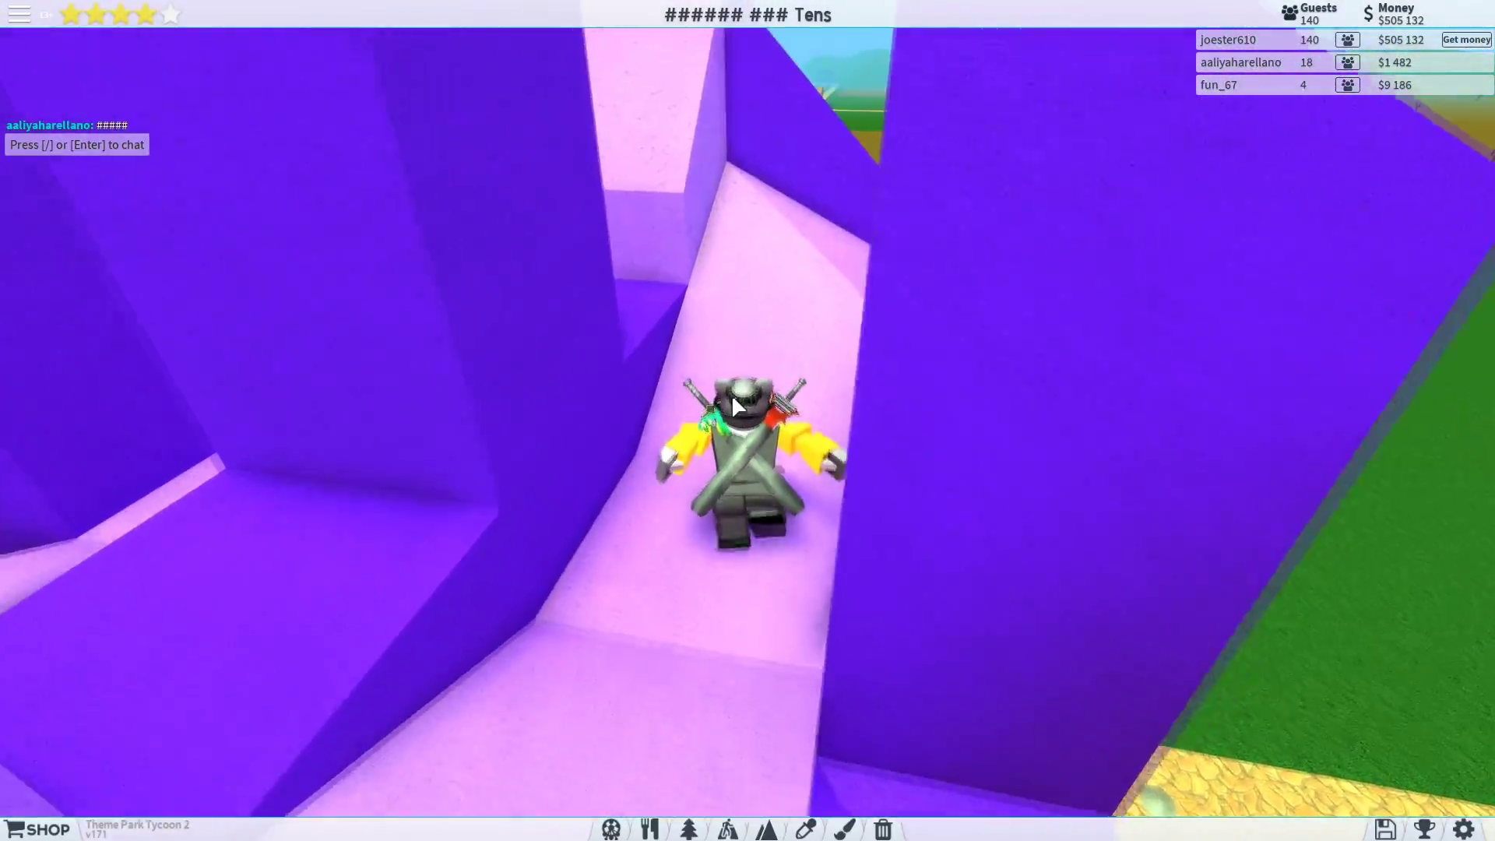
key(w)
drag(732, 394, 746, 427)
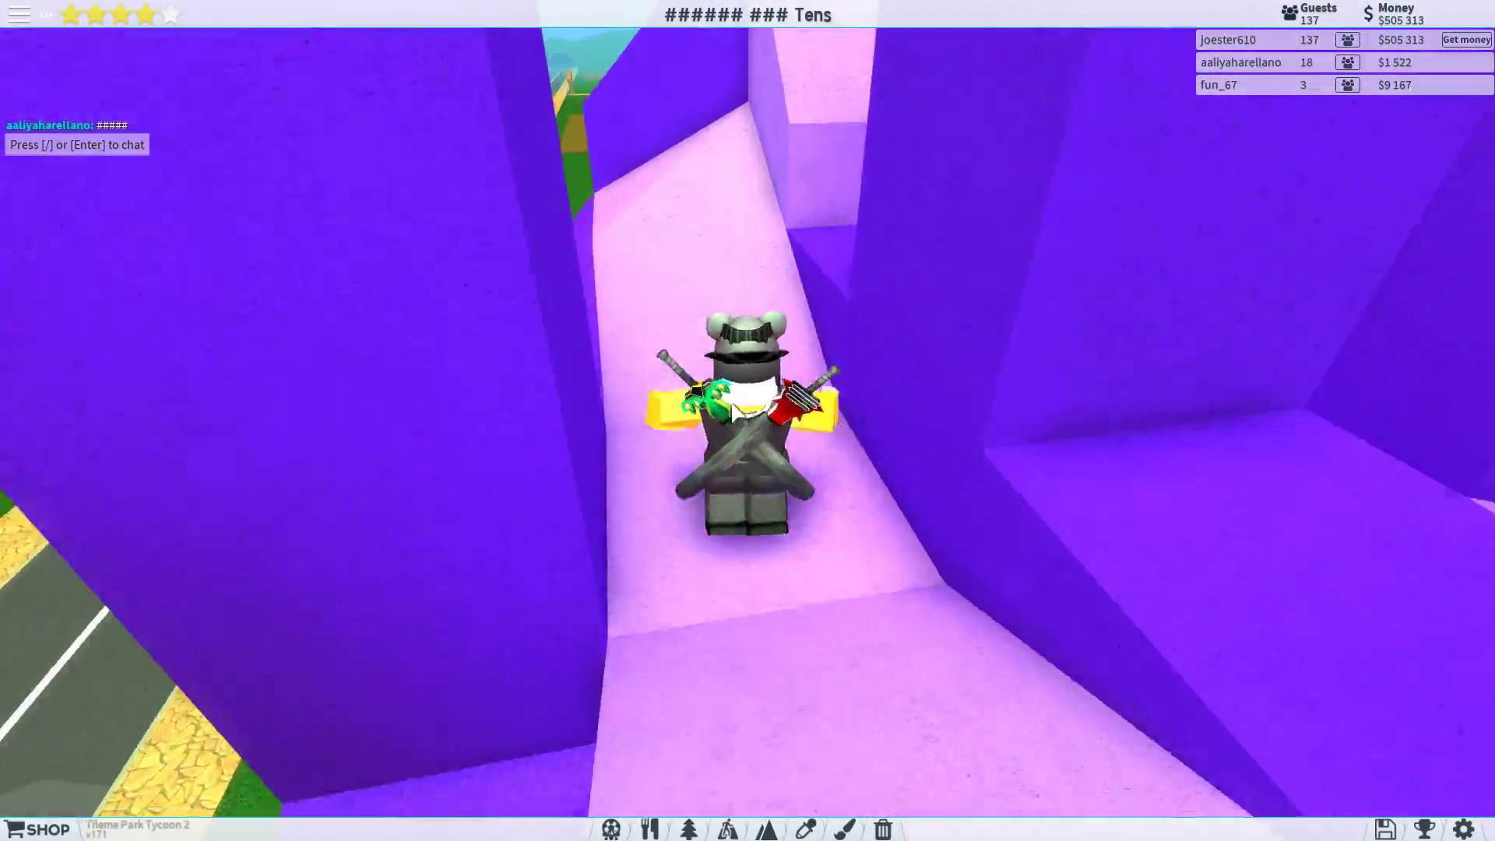
mouse_move(704, 396)
mouse_down()
mouse_move(445, 426)
mouse_move(865, 378)
mouse_move(799, 366)
mouse_up()
scroll(705, 395, down, 5)
scroll(705, 395, up, 5)
scroll(704, 403, up, 3)
key(w)
scroll(704, 403, down, 3)
scroll(698, 391, up, 3)
key(w)
key(w)
key(w)
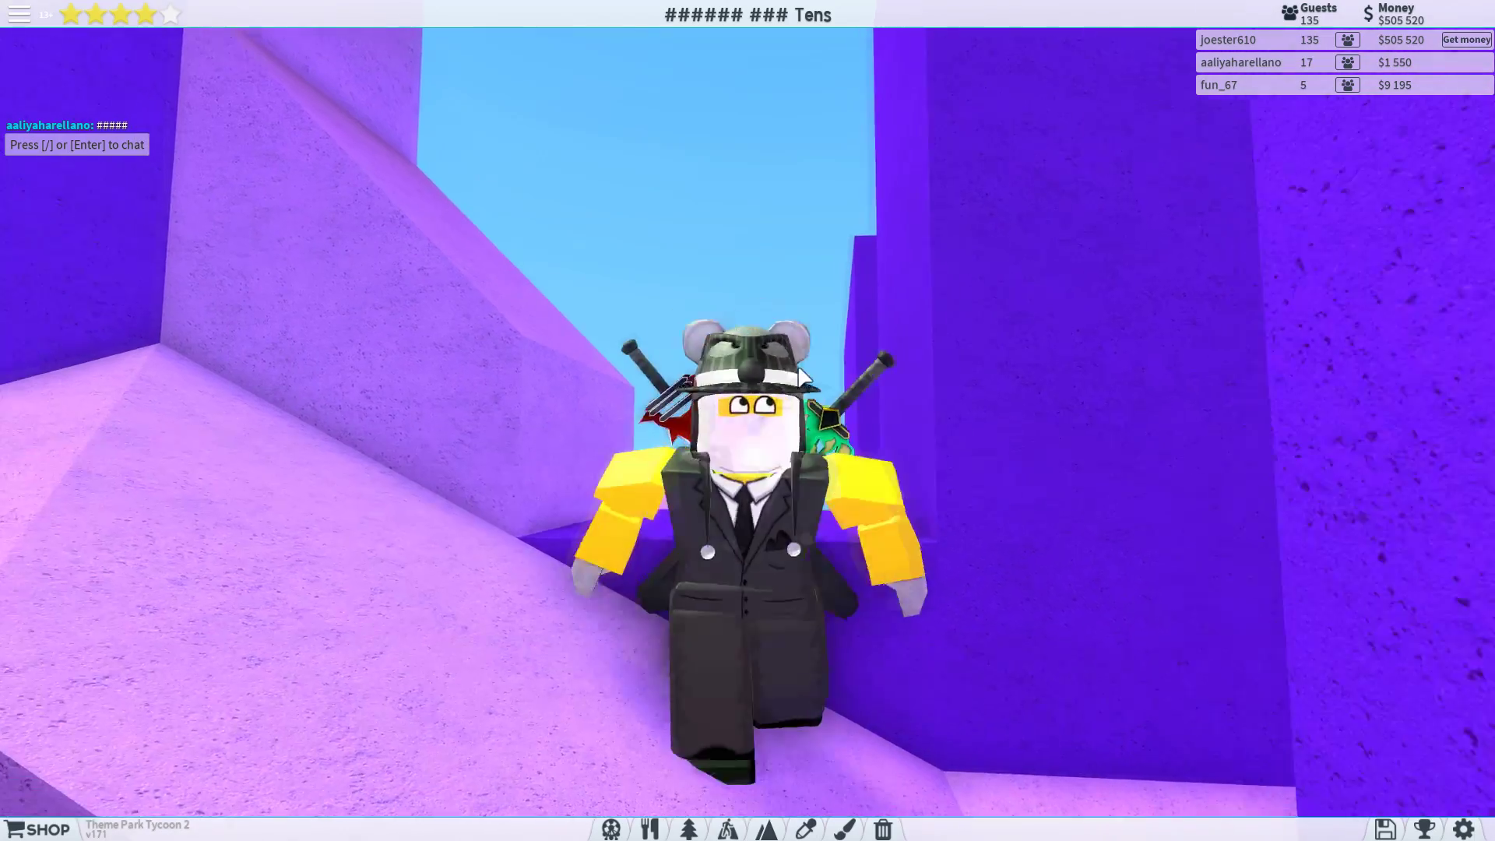